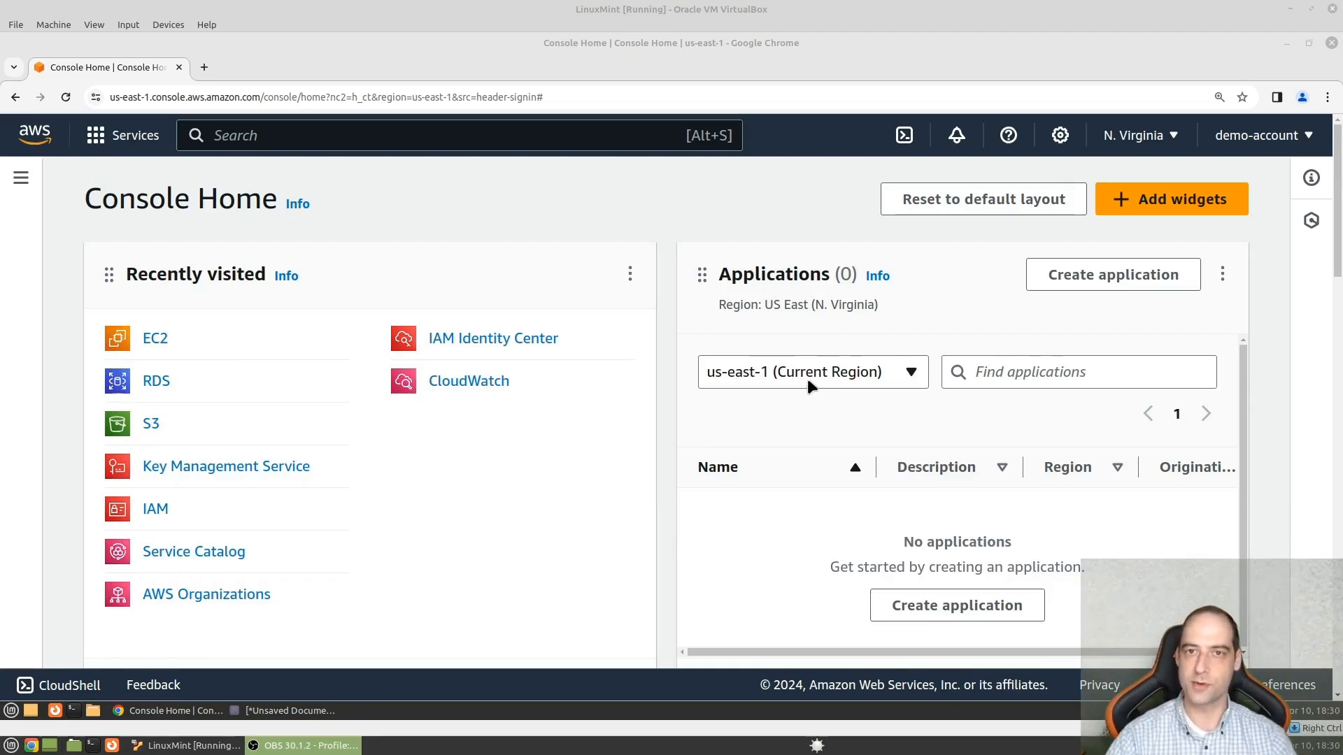
- Find the free AWS account sign-up page by searching "aws sign up" in an incognito window, and close it after viewing
click(1327, 97)
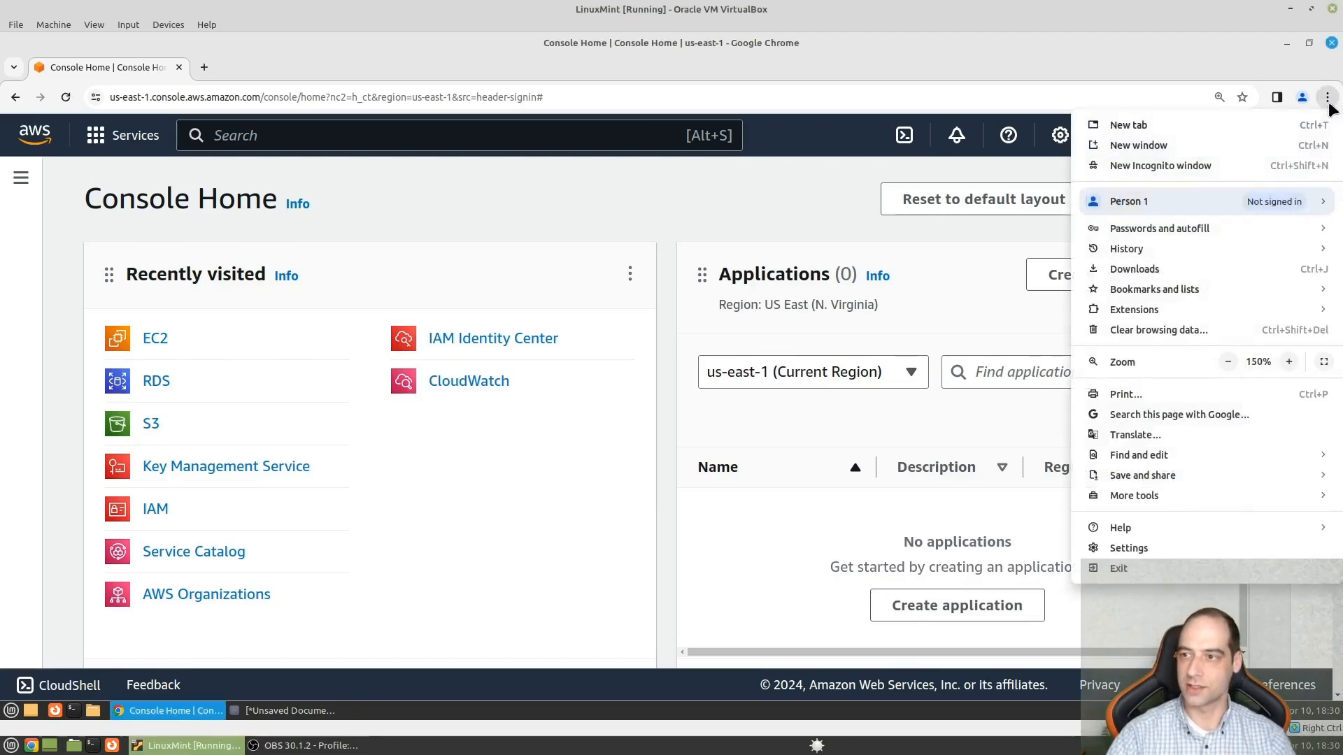
click(1167, 171)
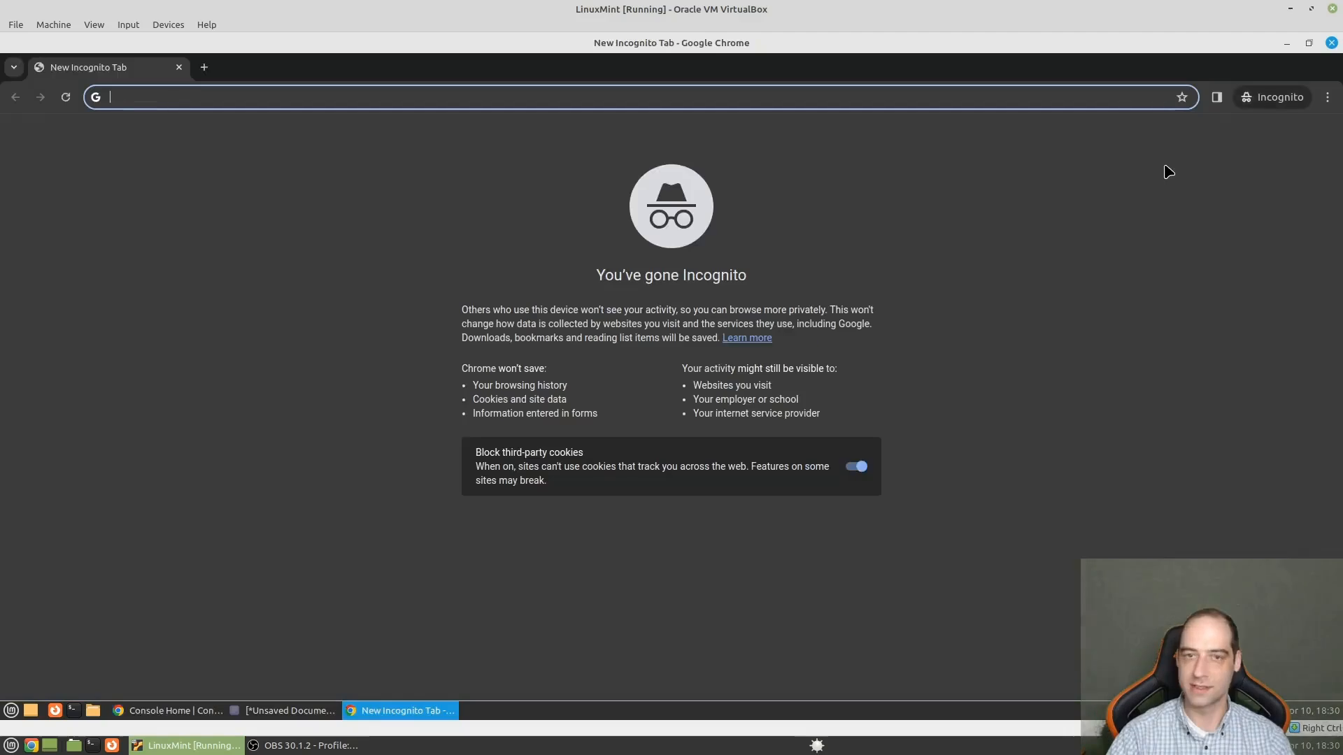
text(aws s)
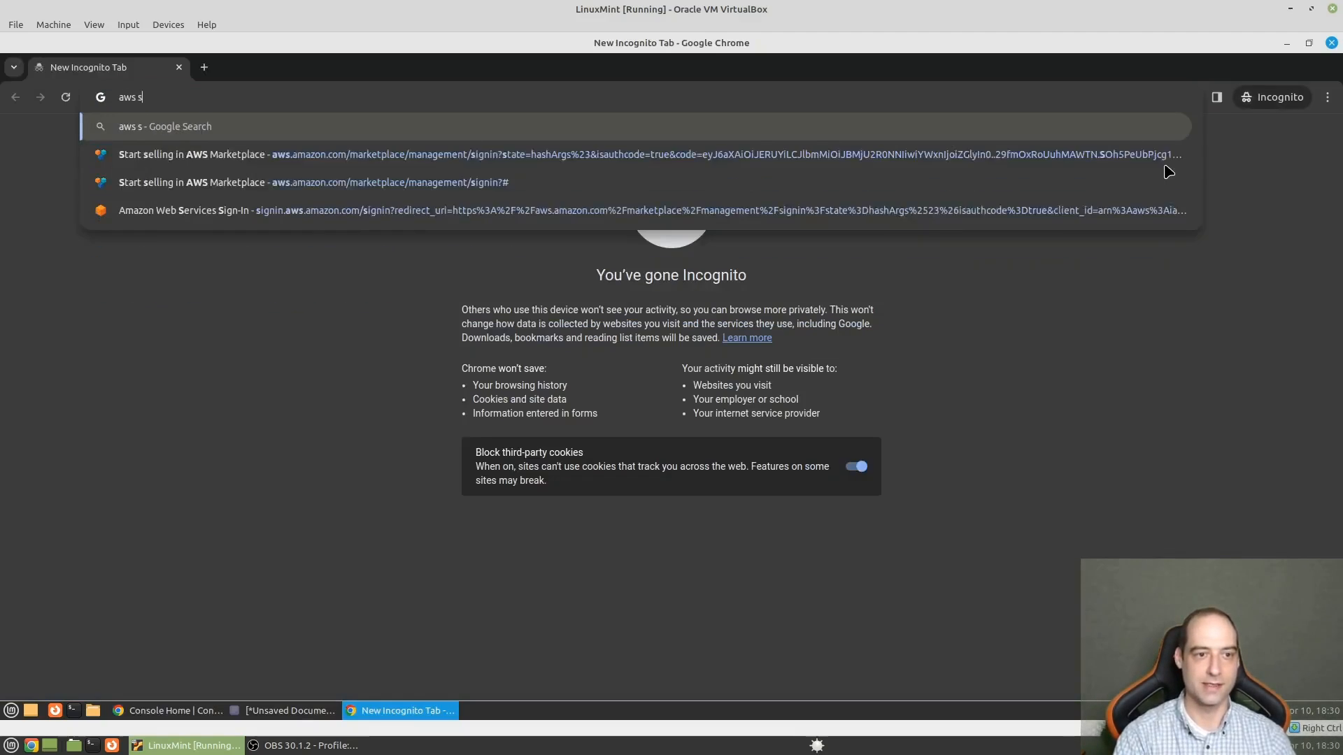
text(ign up)
key(Return)
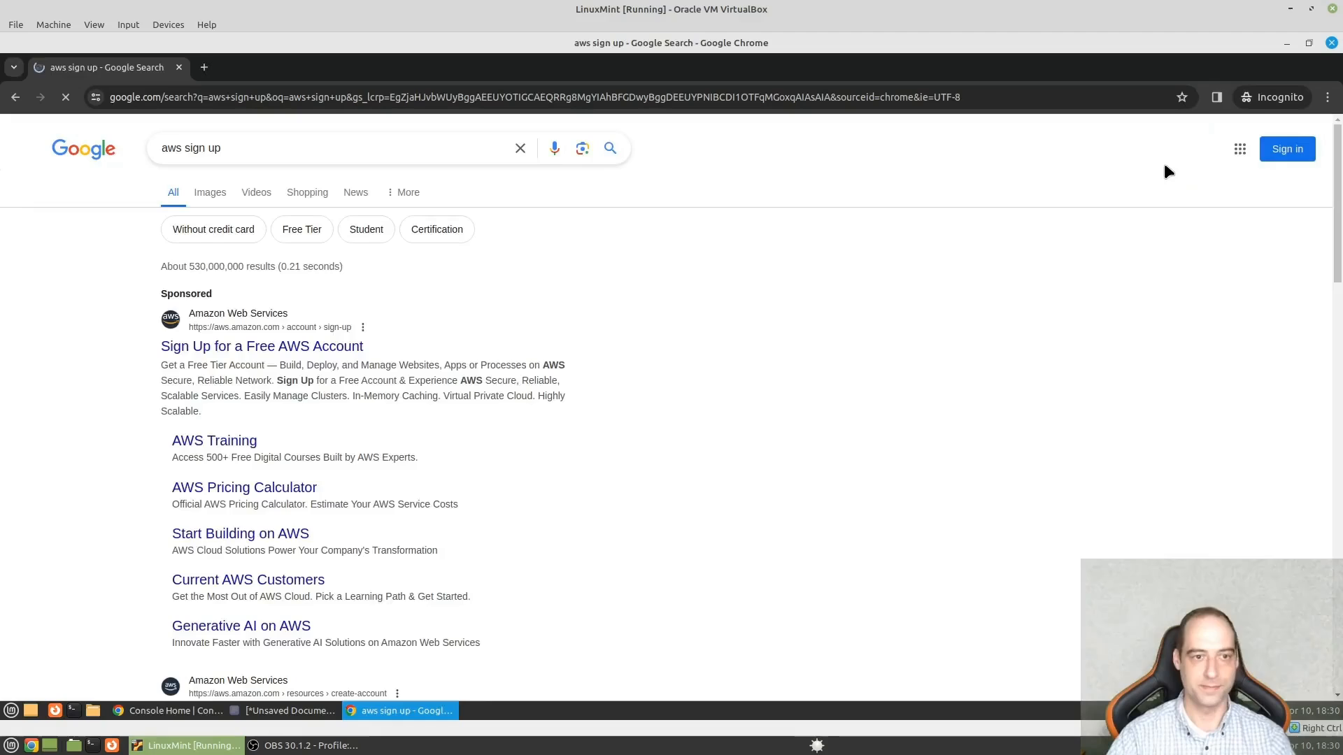
click(287, 341)
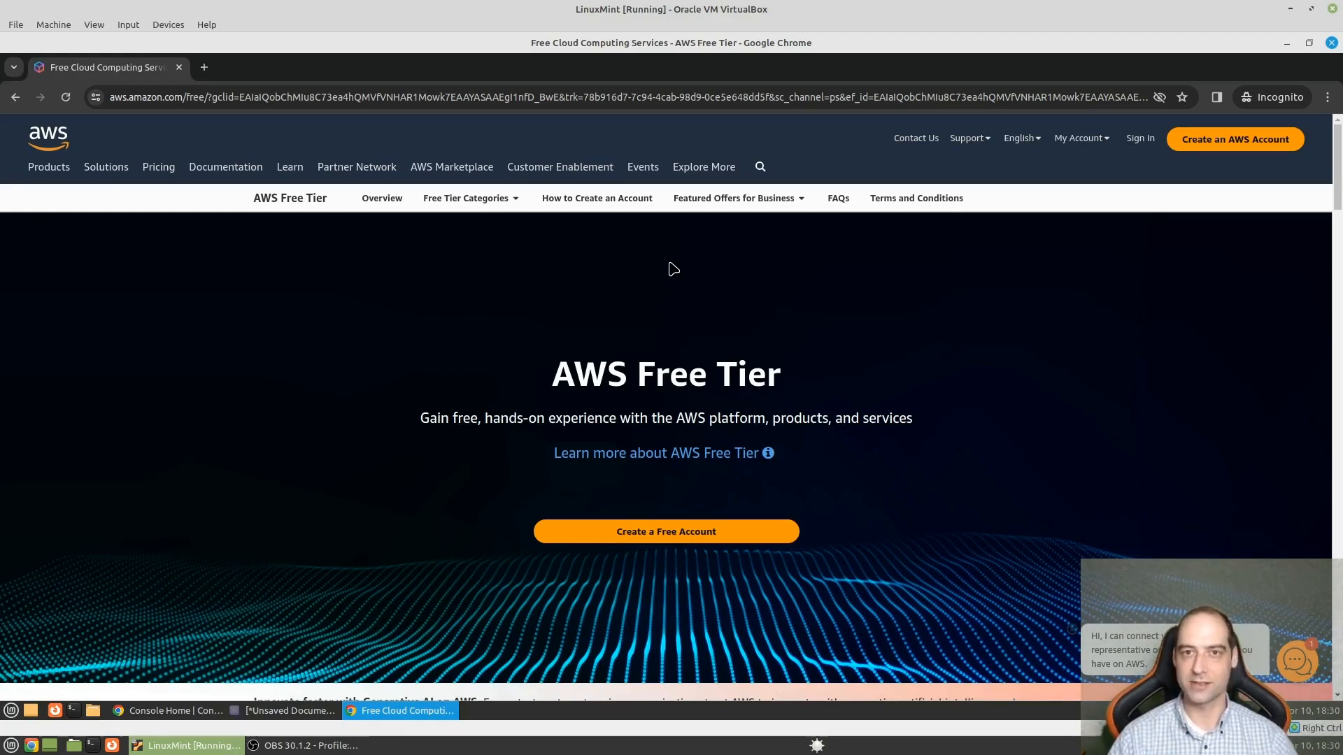
click(179, 67)
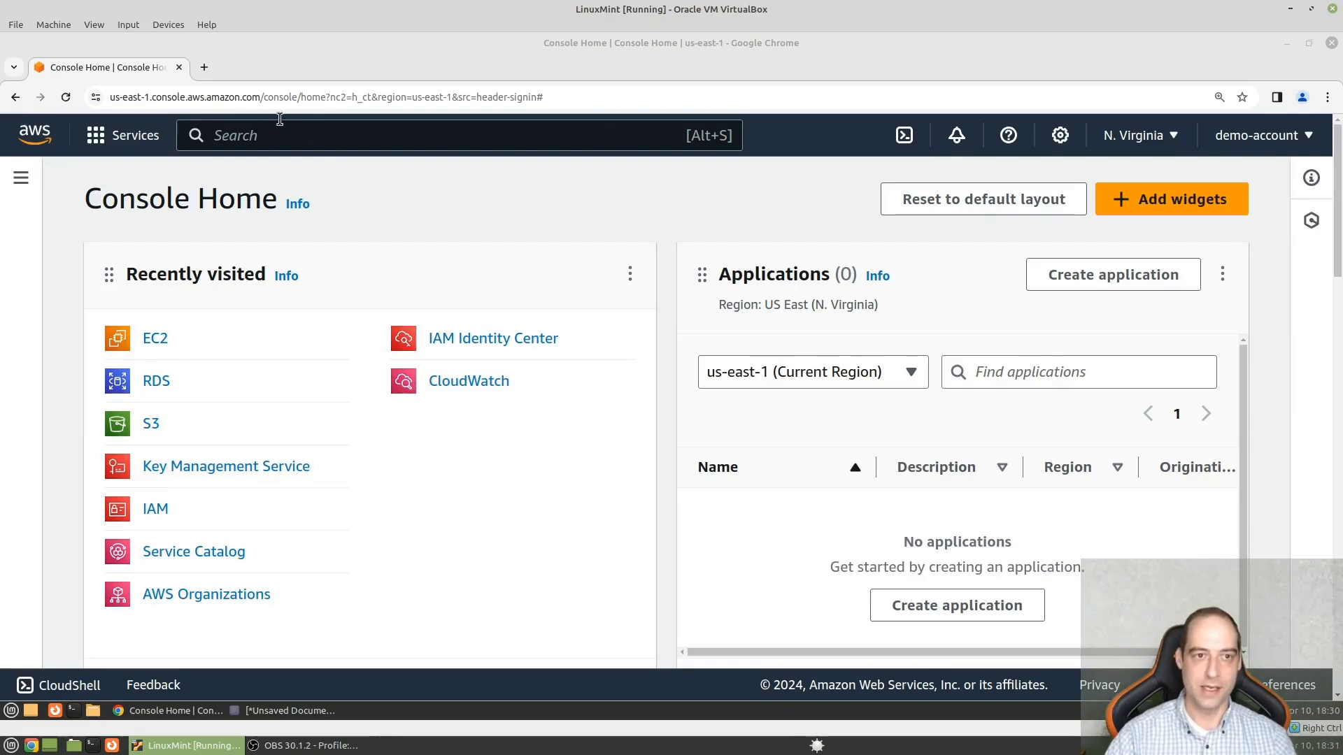
- Search the web for "kestra aws deployment" in a new tab and open Kestra's AWS plugin page, accepting its cookies
click(204, 67)
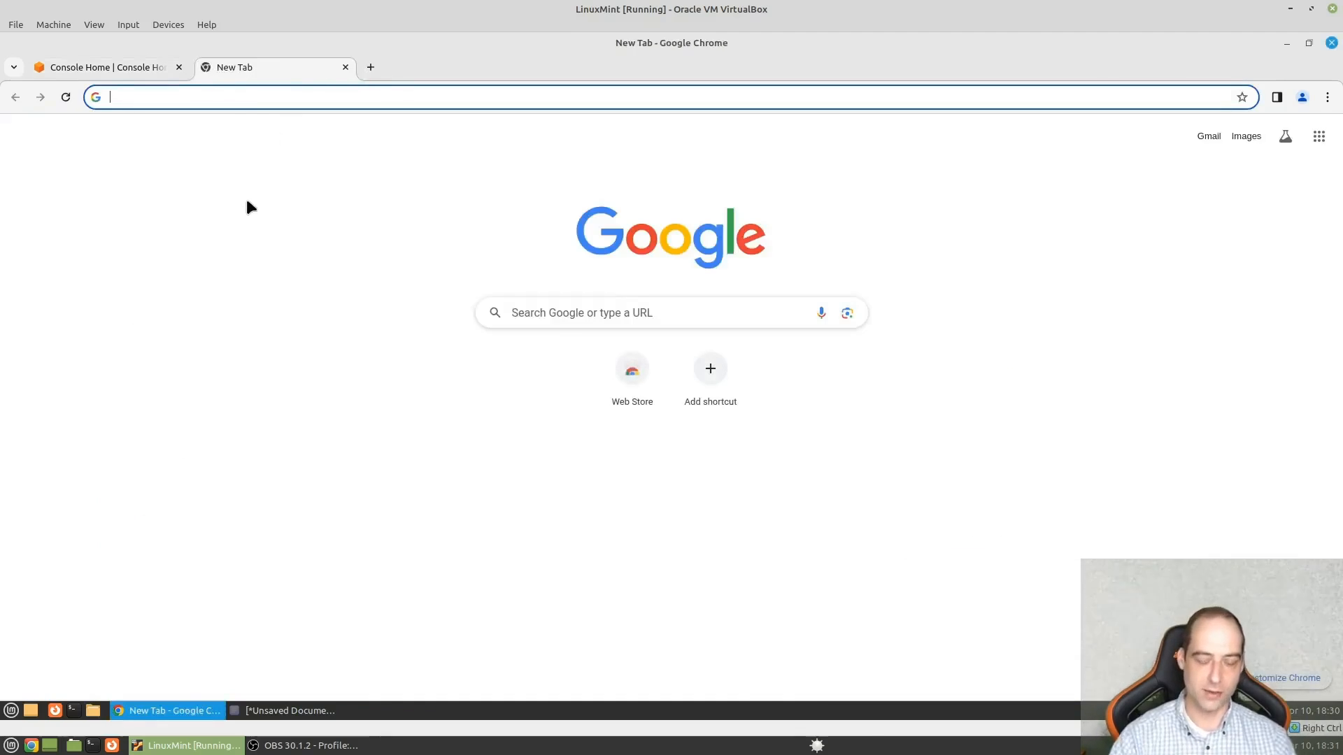
text(kestra)
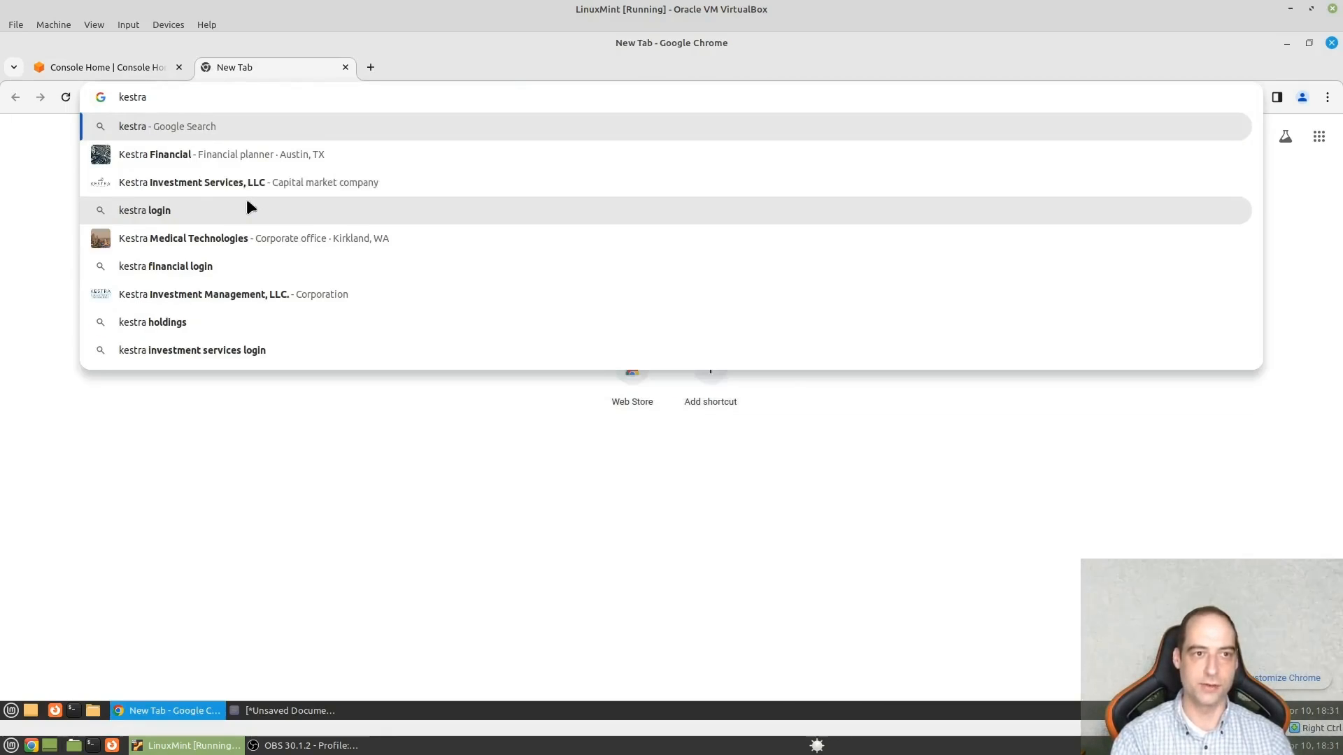
text( aws deployment)
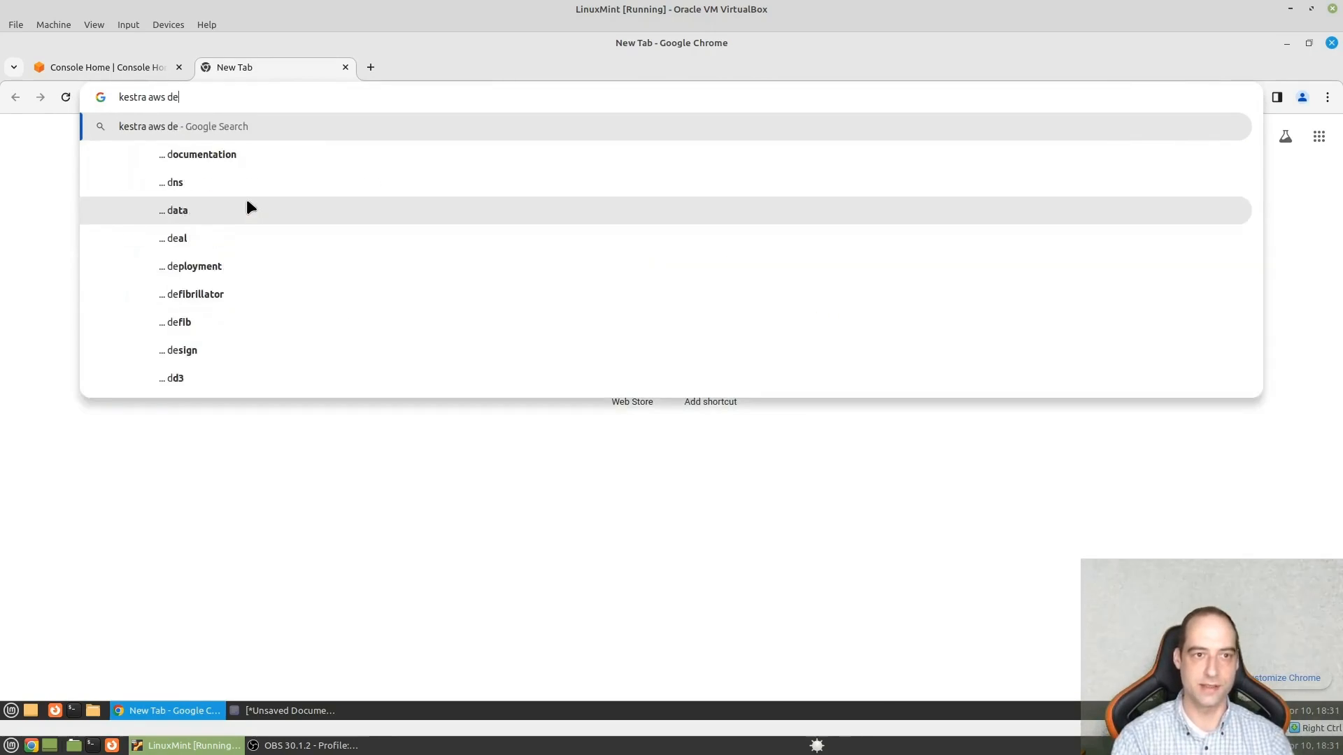
key(Return)
scroll(417, 416, down, 5)
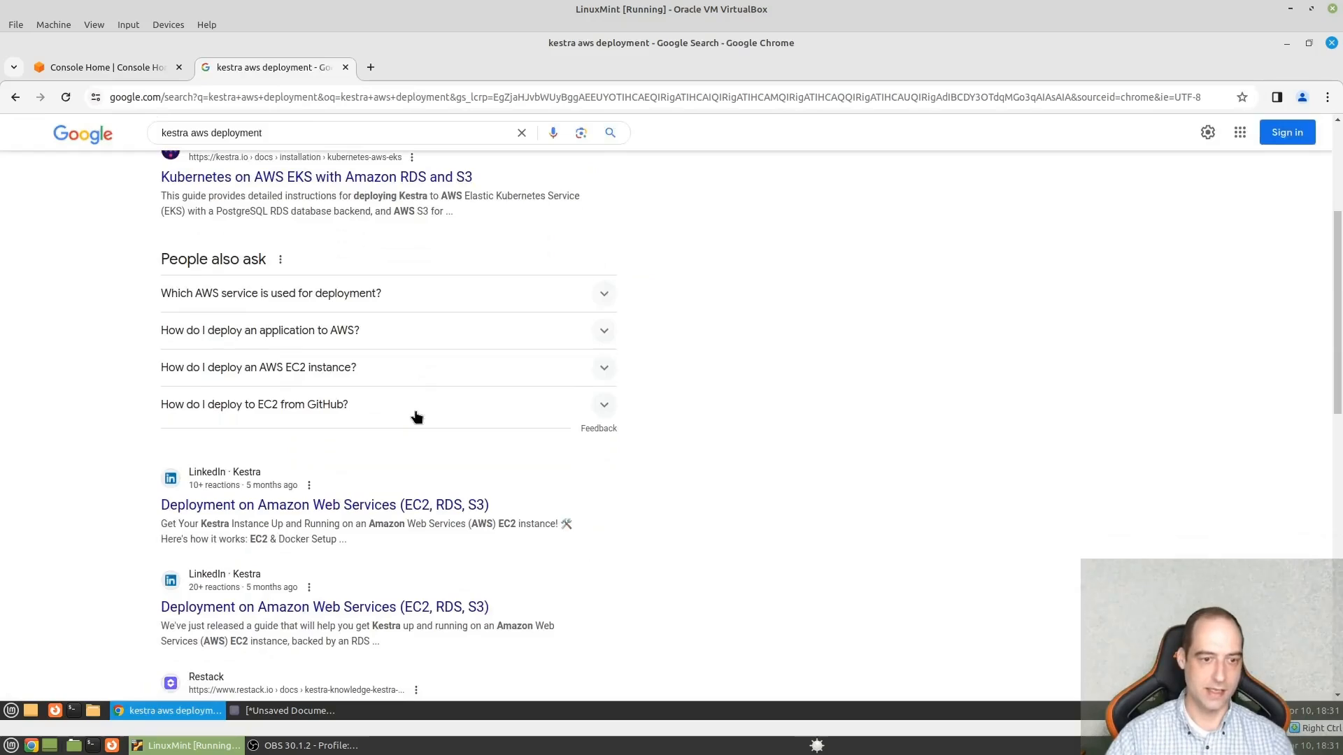
scroll(371, 390, up, 5)
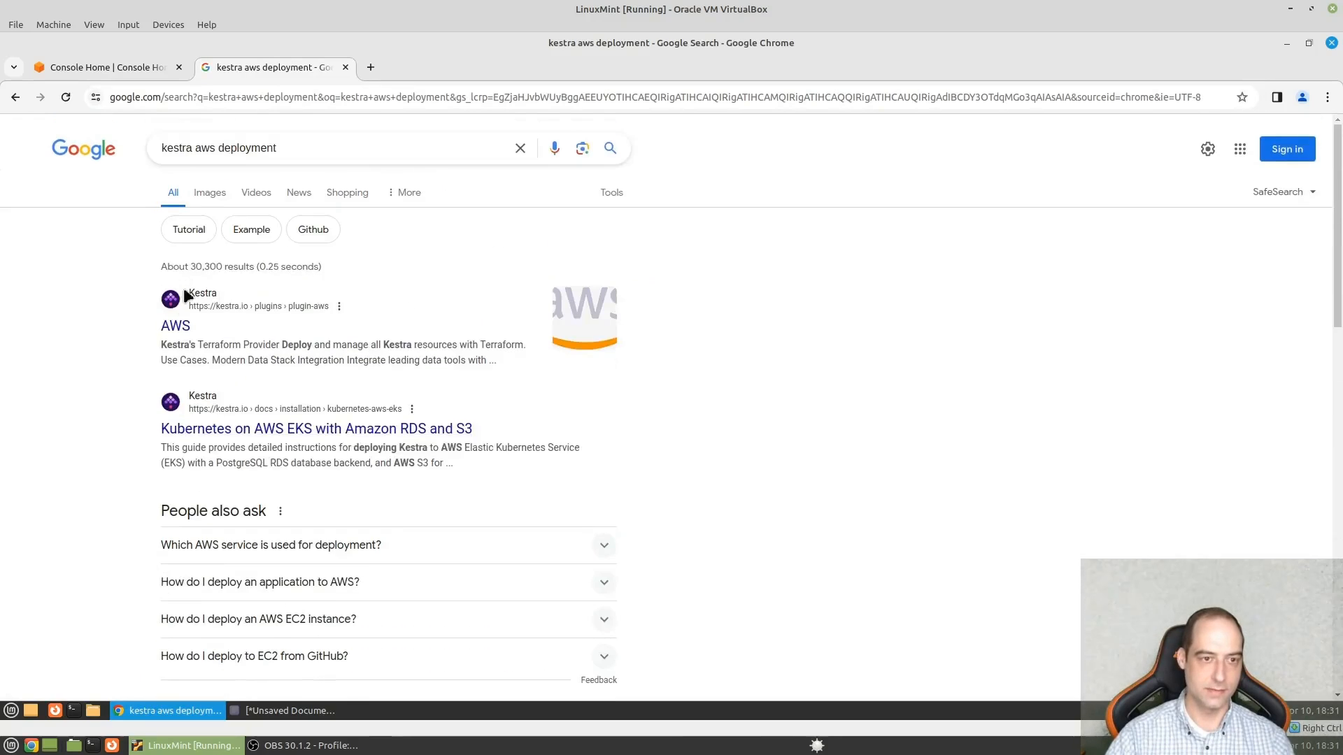
click(179, 330)
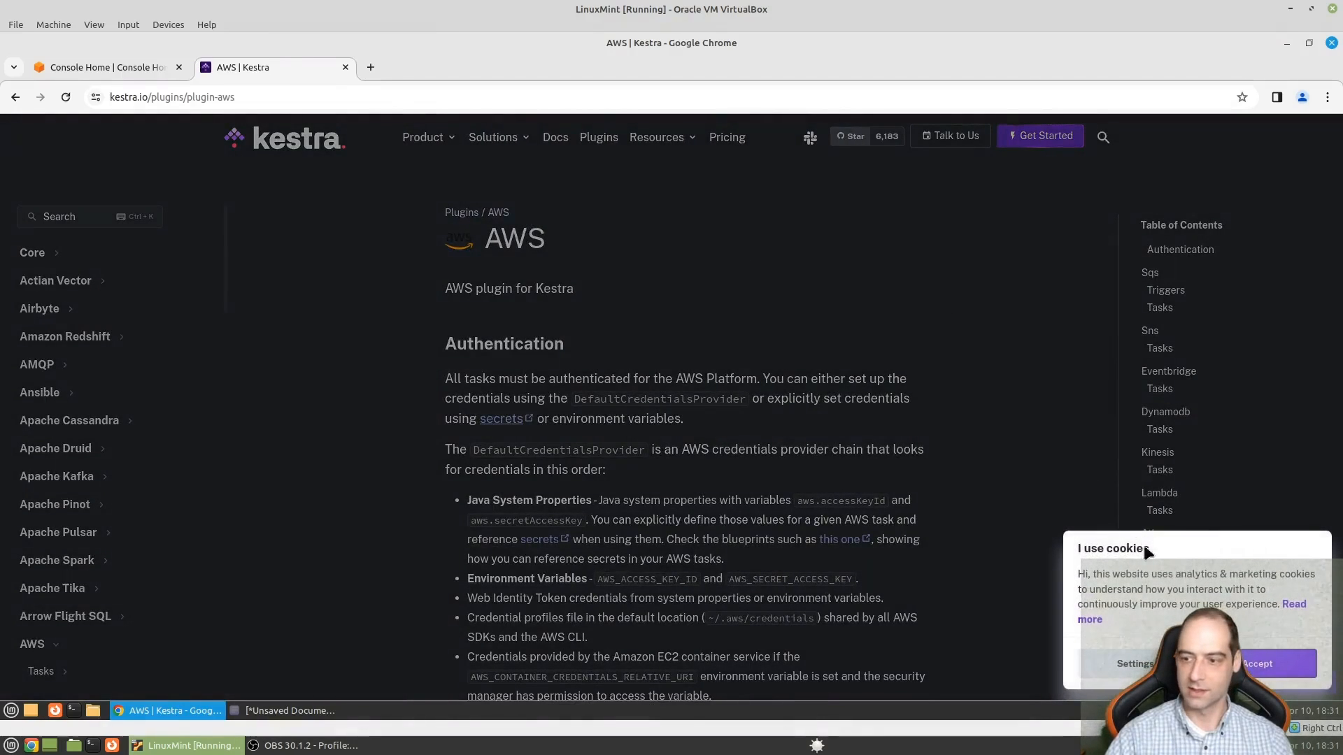
click(1257, 664)
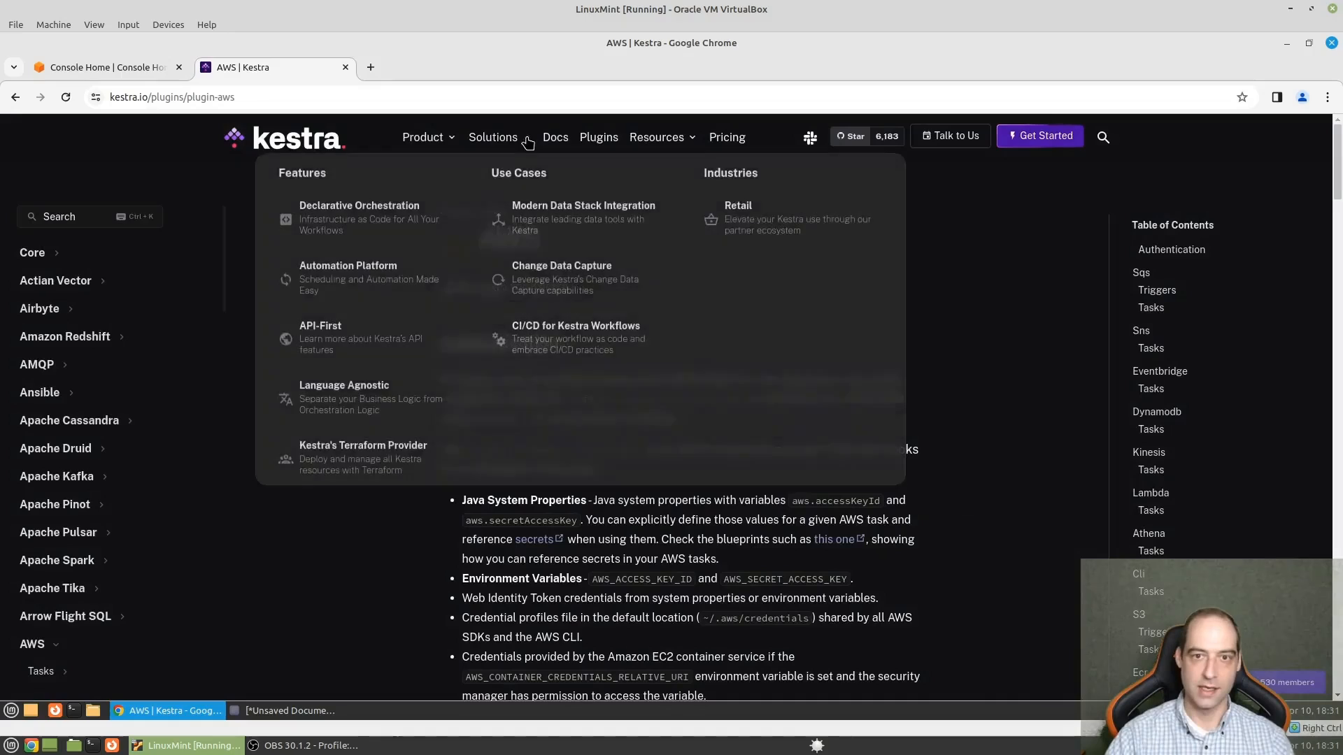
- Open the "AWS EC2 with Amazon RDS and S3" page of the Installation Guide in the Kestra docs
click(558, 139)
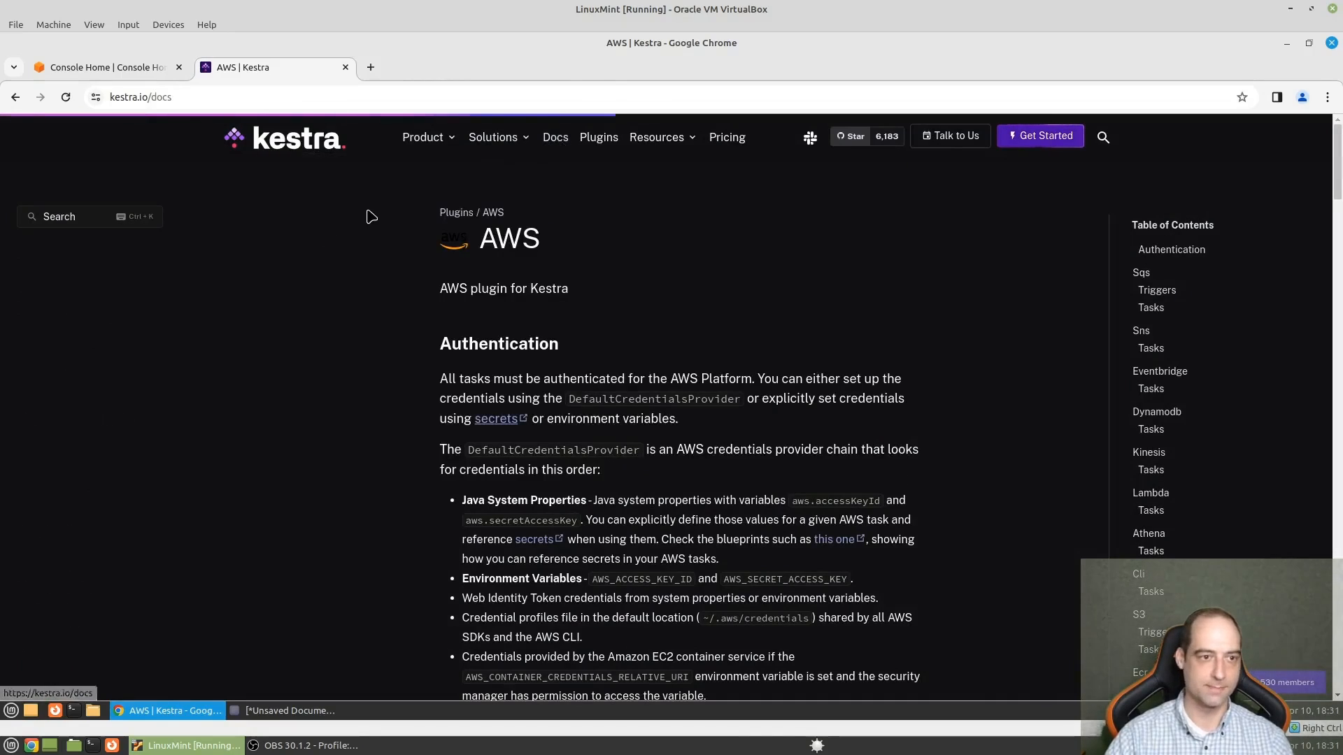
key(ctrl+plus)
key(ctrl+plus)
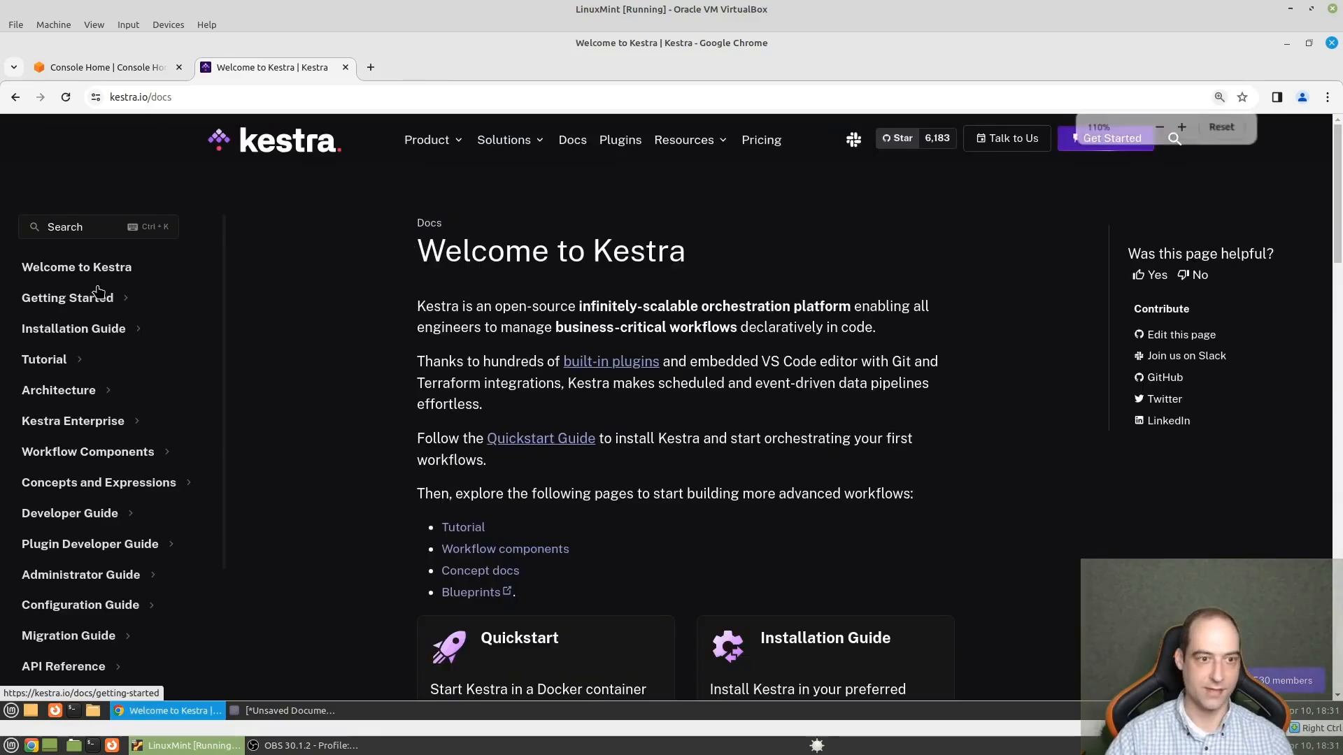
key(ctrl+plus)
key(ctrl+plus)
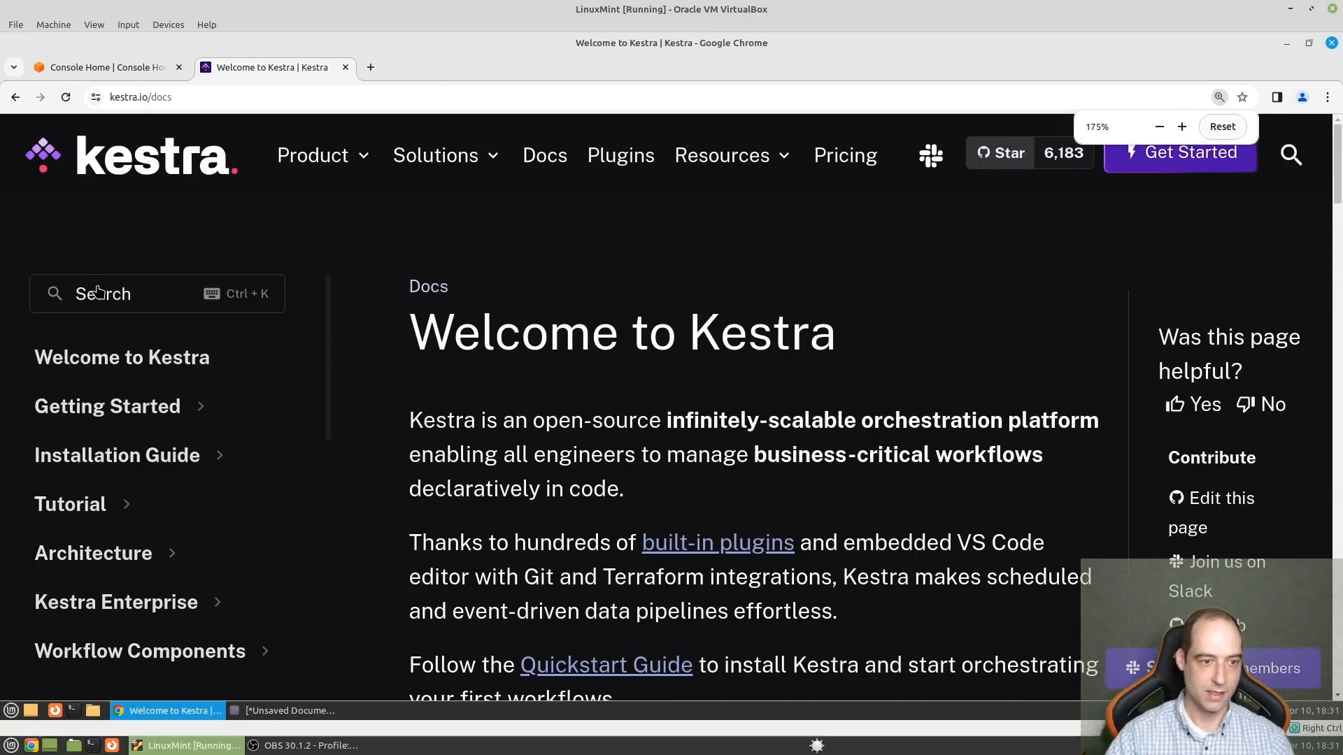
click(177, 458)
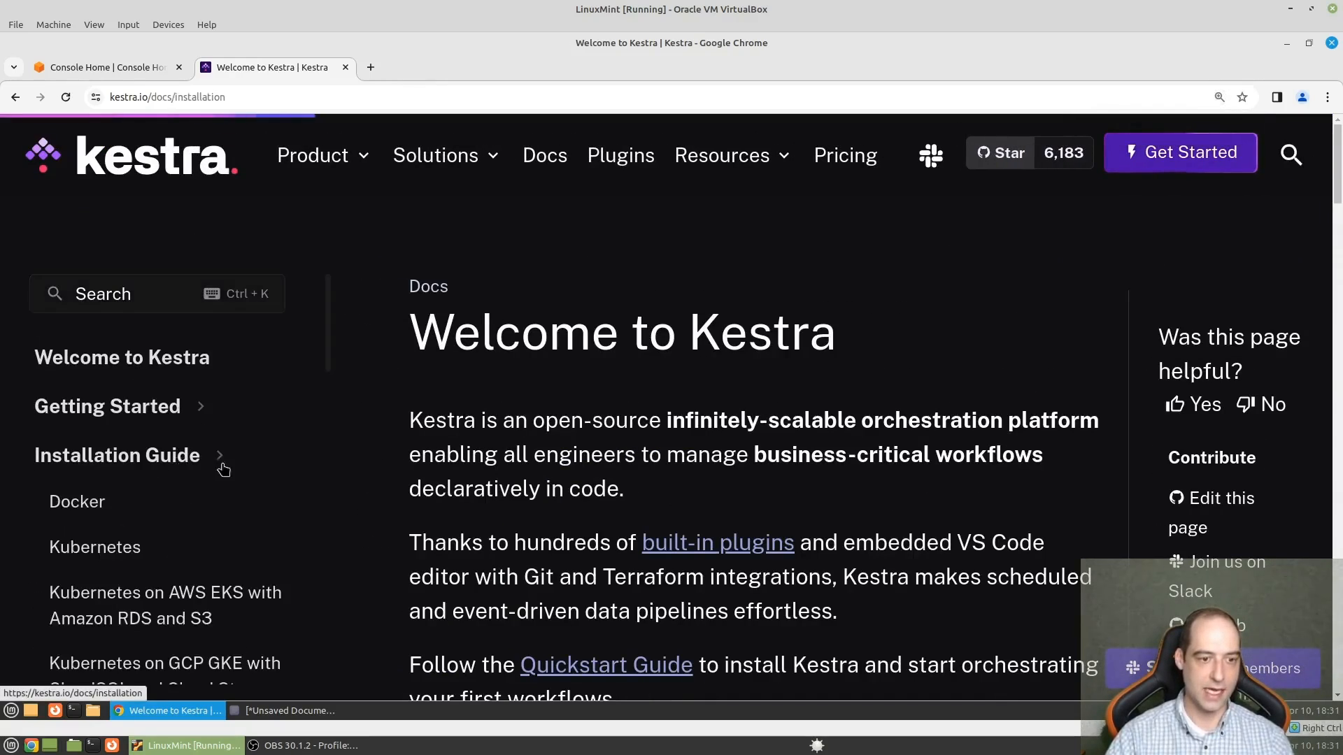
scroll(291, 451, down, 1)
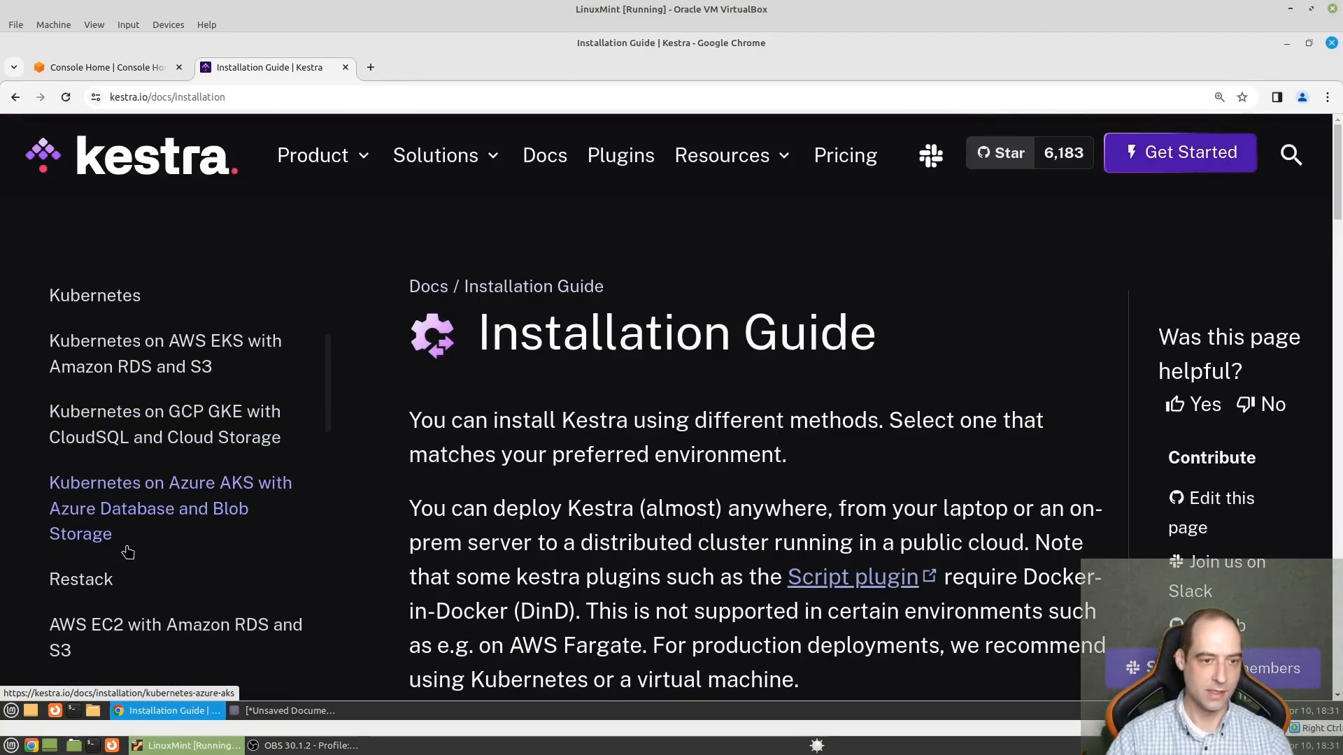
scroll(138, 546, down, 1)
scroll(138, 546, down, 1)
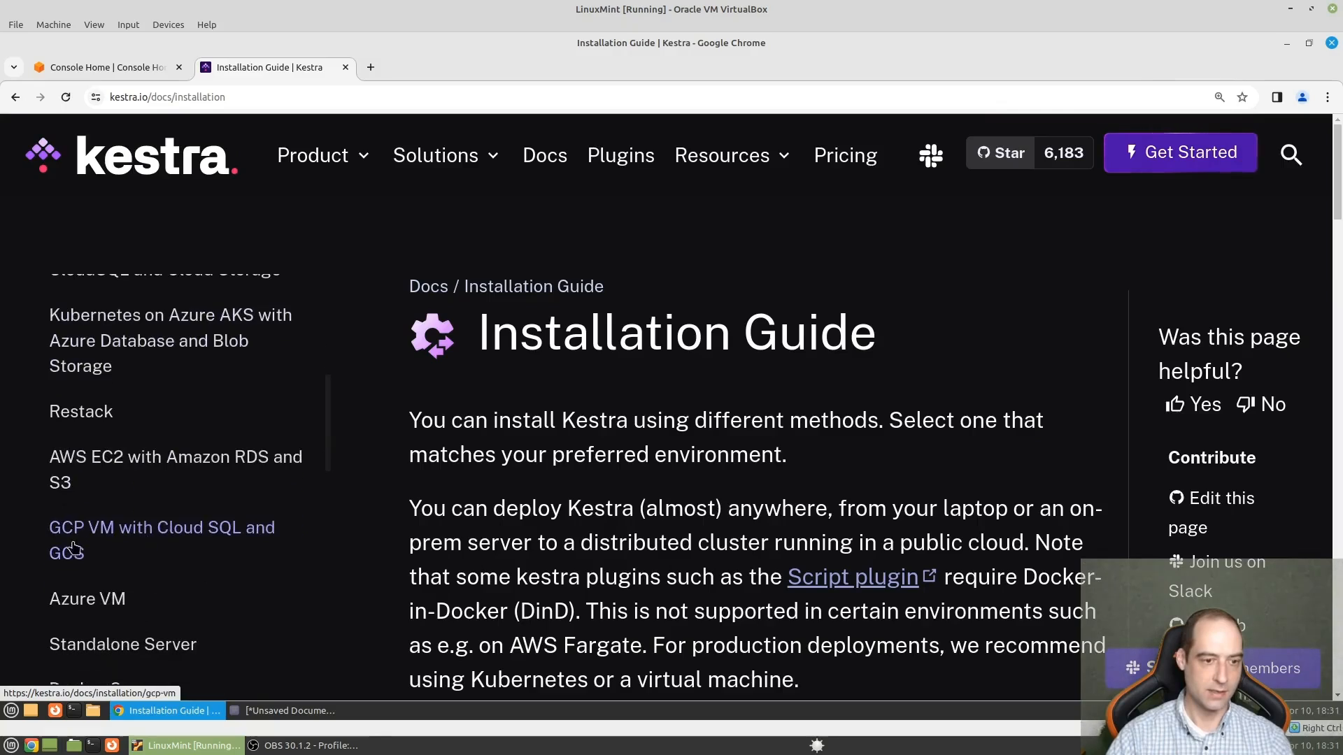
click(209, 467)
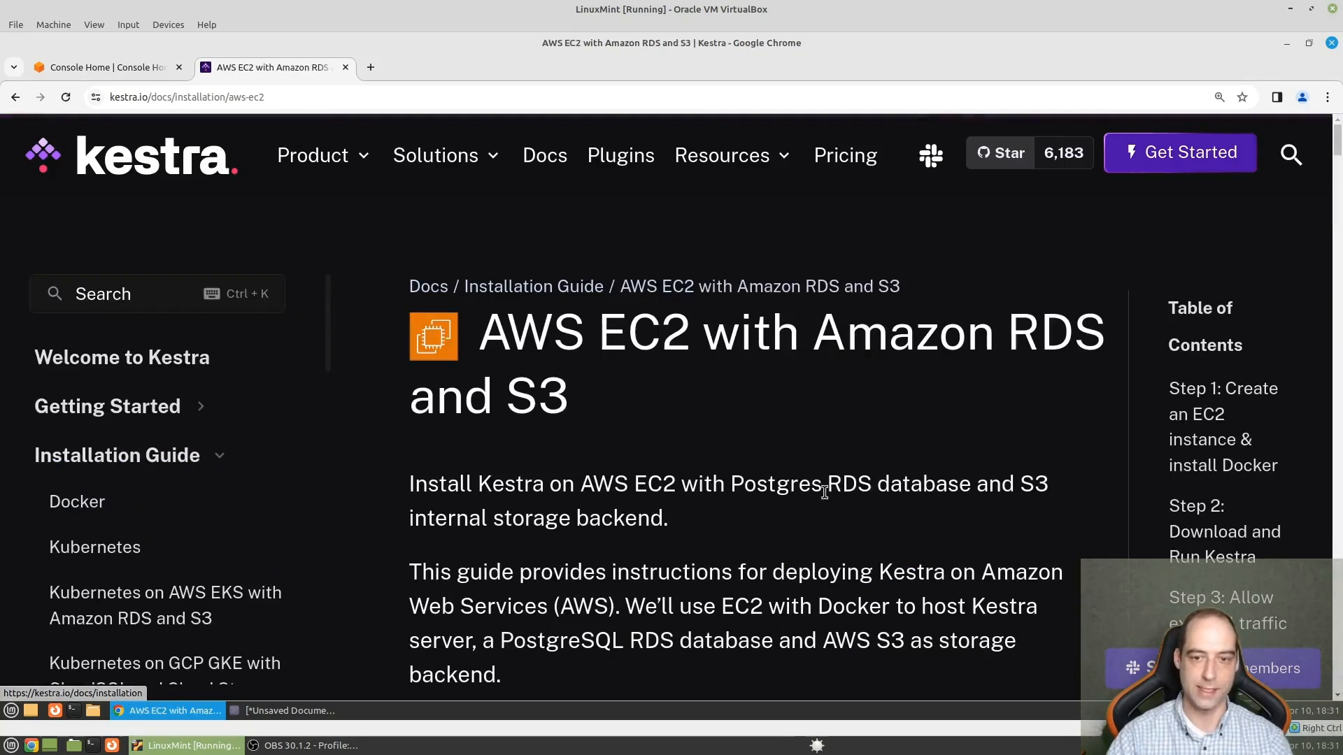
- Review the guide's prerequisites and its Step 1 instructions for creating an EC2 instance, including OS, instance type, key pair and security group
scroll(885, 449, down, 4)
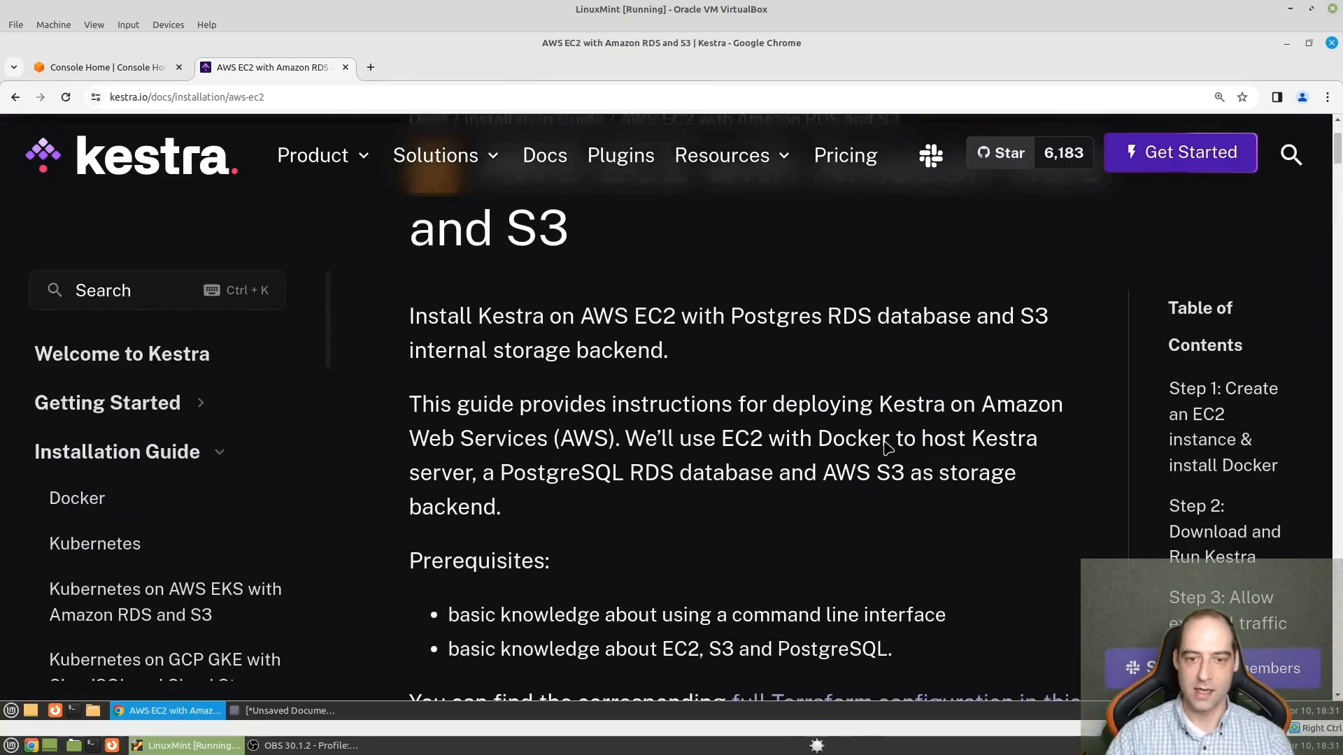
scroll(885, 449, down, 6)
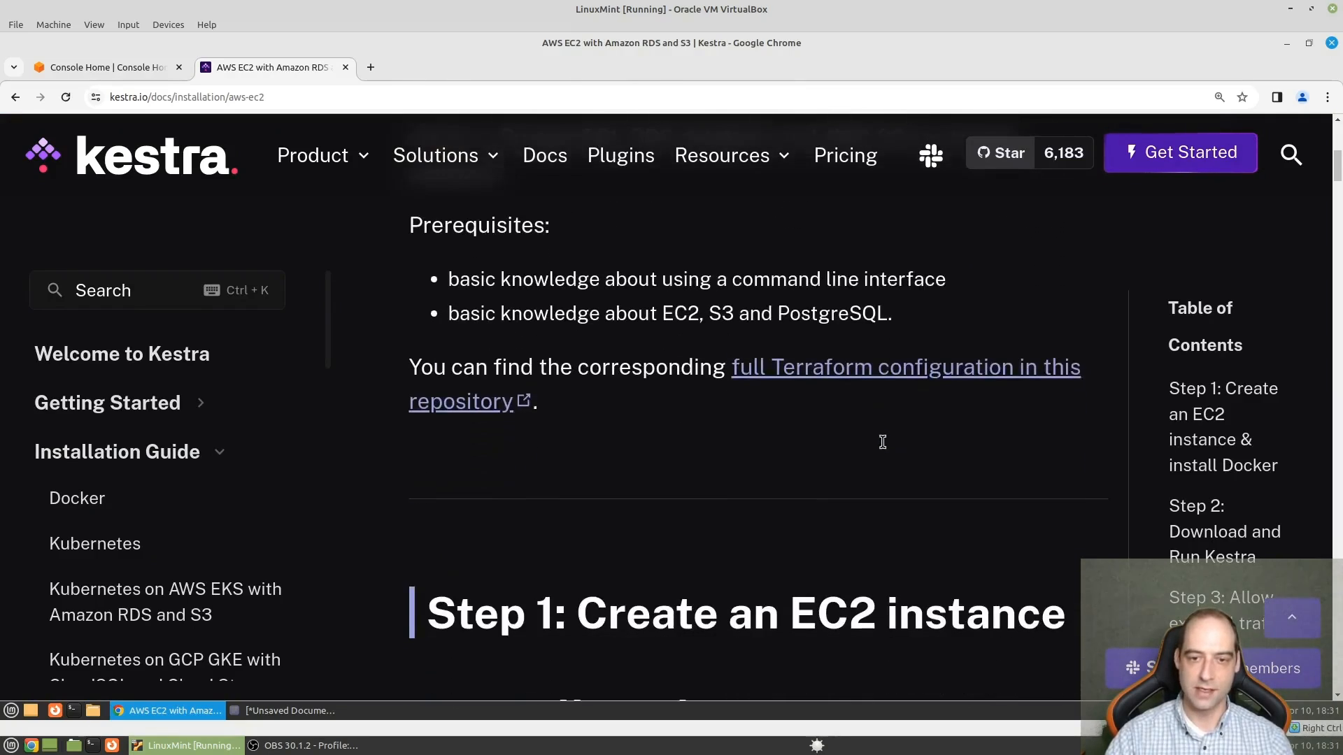
scroll(885, 450, down, 2)
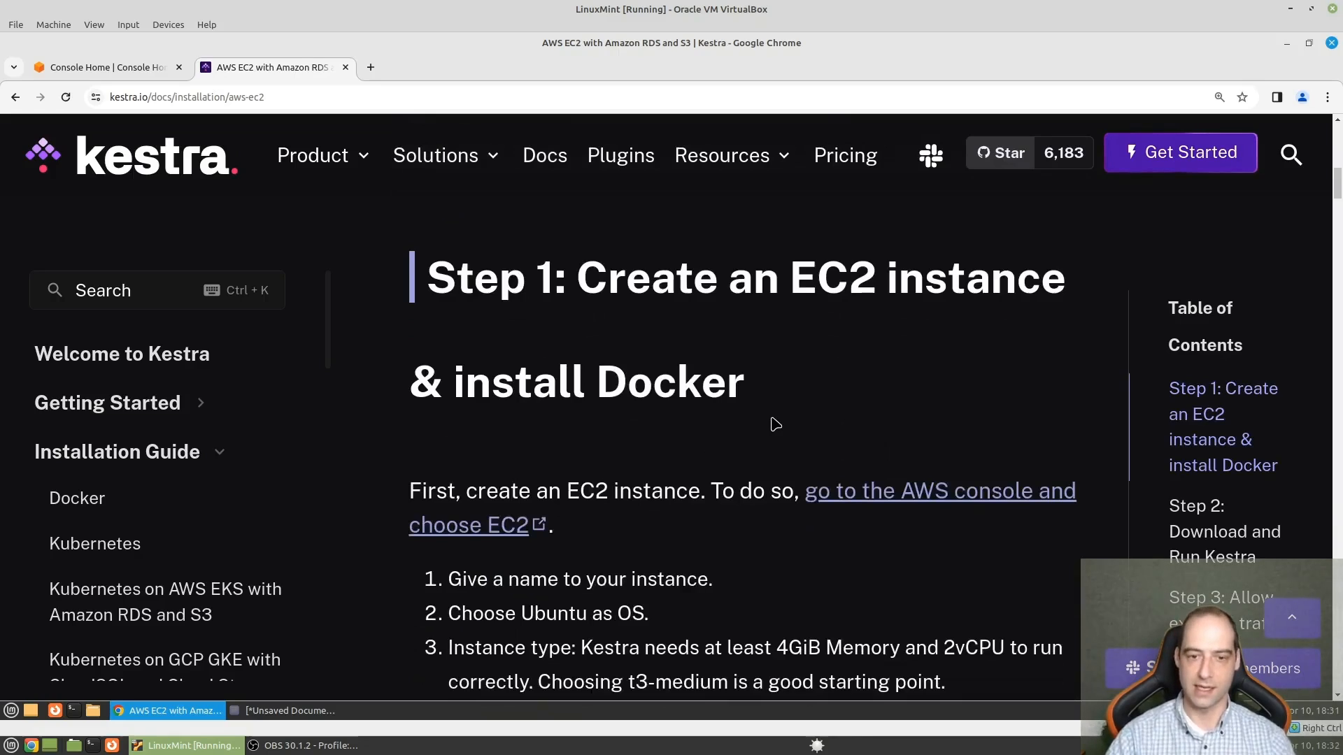
scroll(769, 425, down, 3)
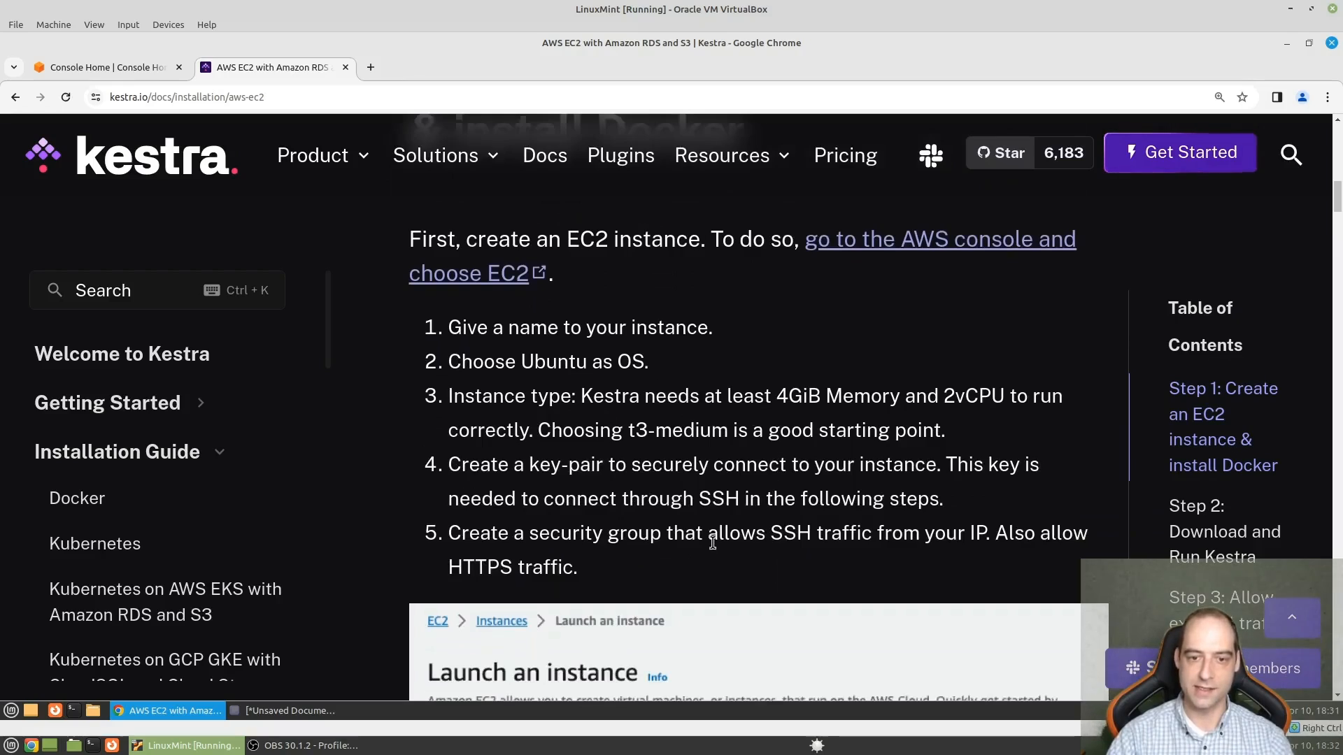
scroll(711, 539, down, 3)
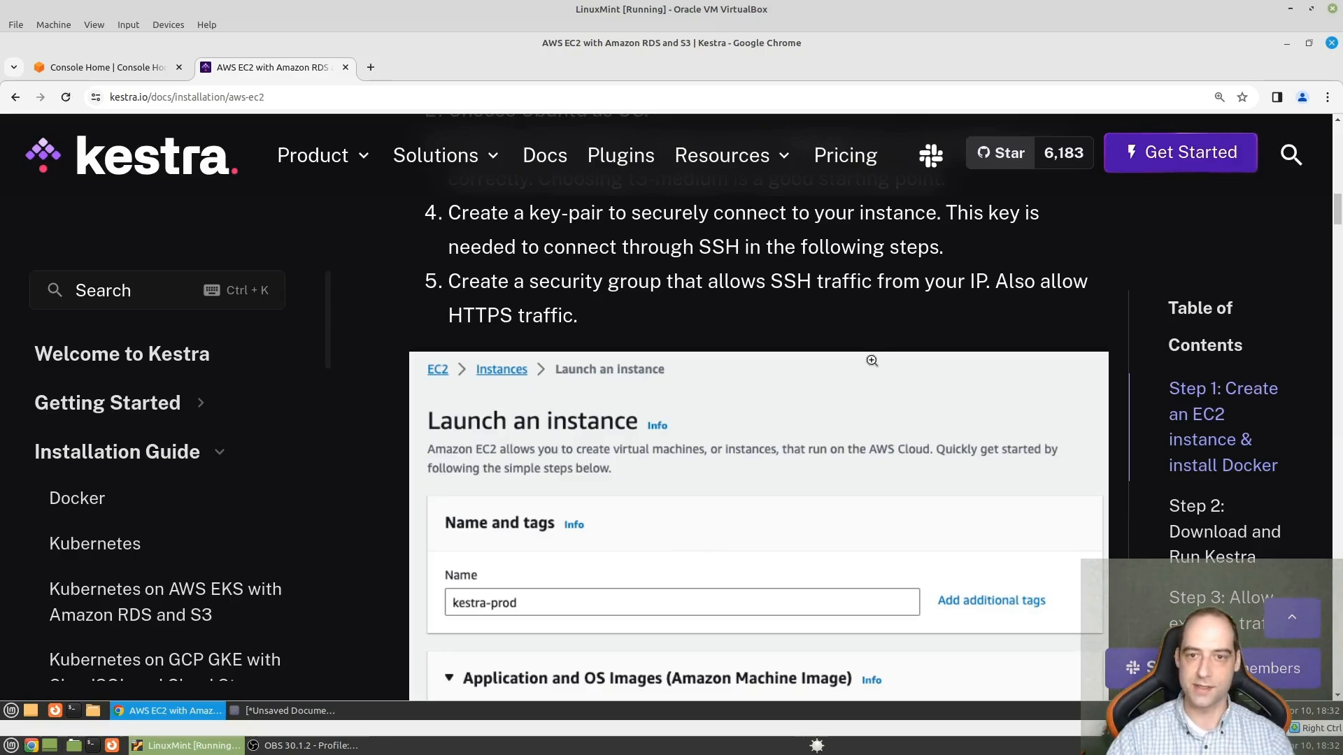
scroll(872, 360, up, 3)
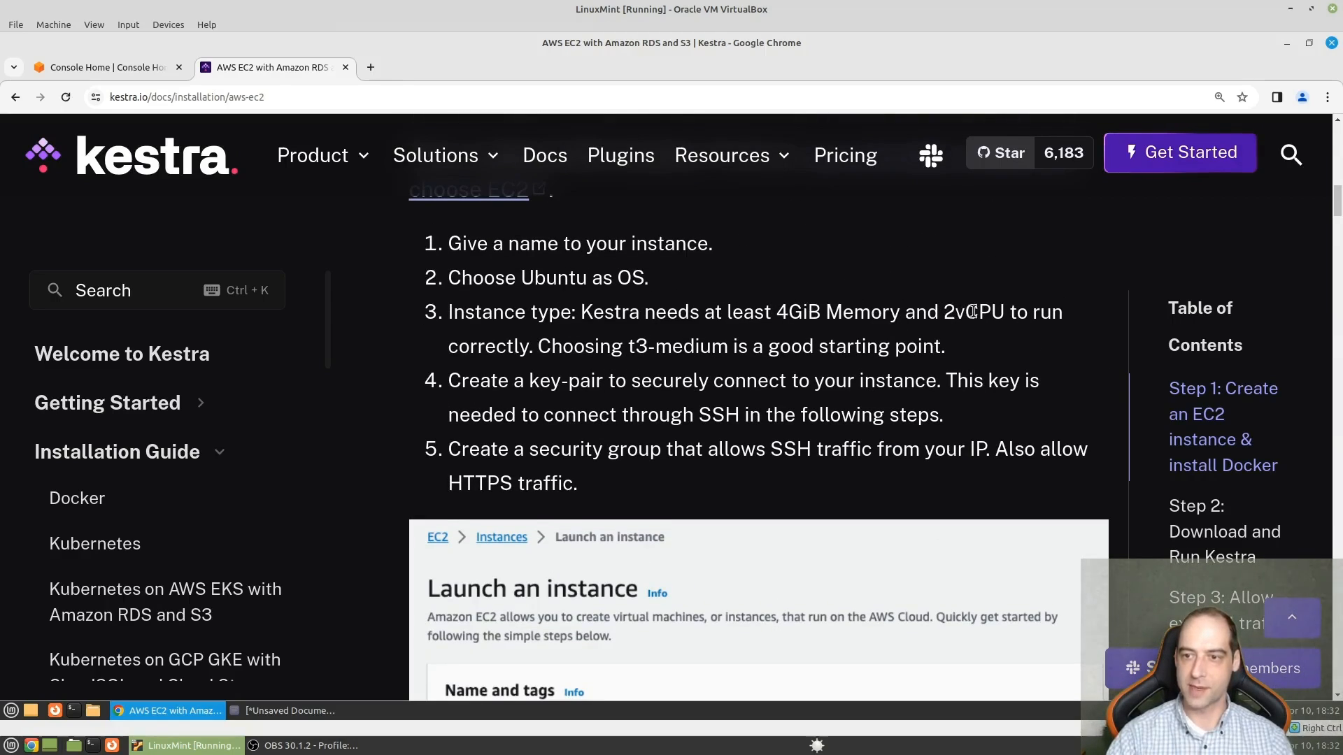
- Return to the AWS console and start launching a new instance from the EC2 running instances list
click(105, 67)
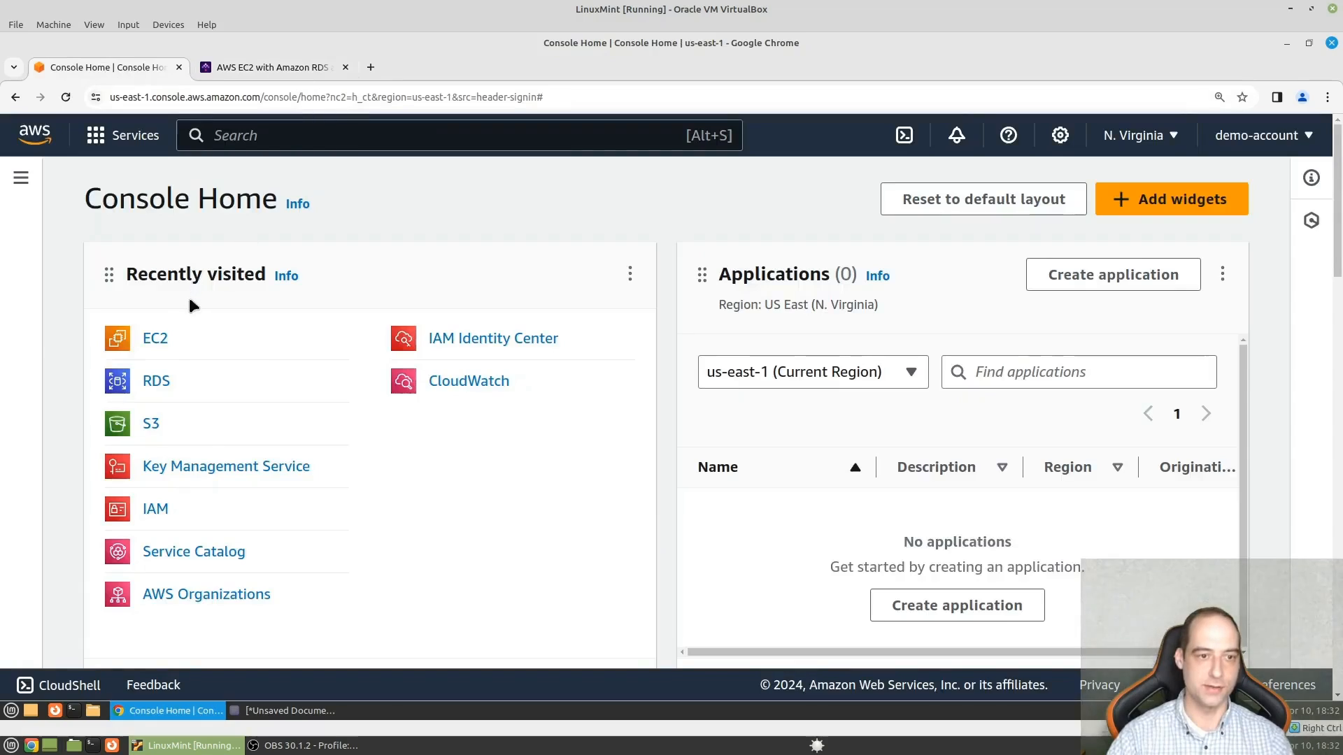
click(155, 340)
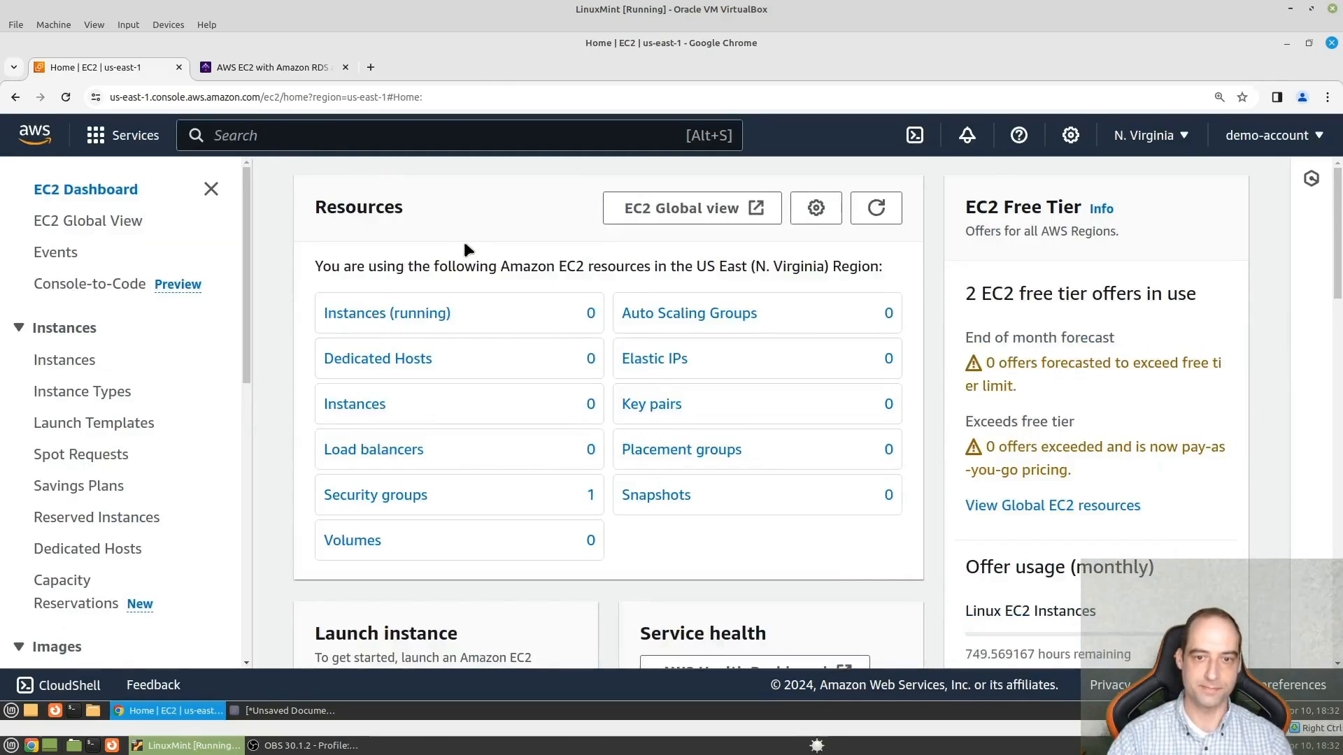
click(408, 309)
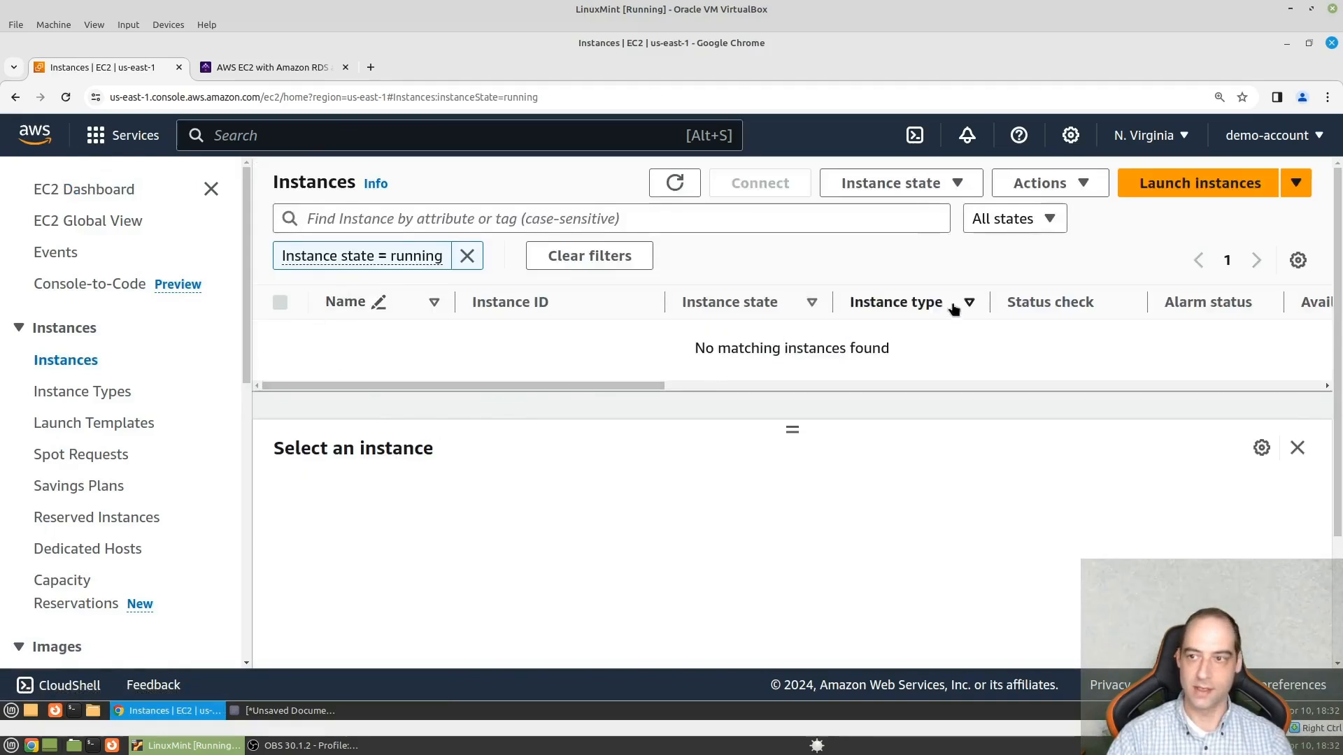
click(1199, 183)
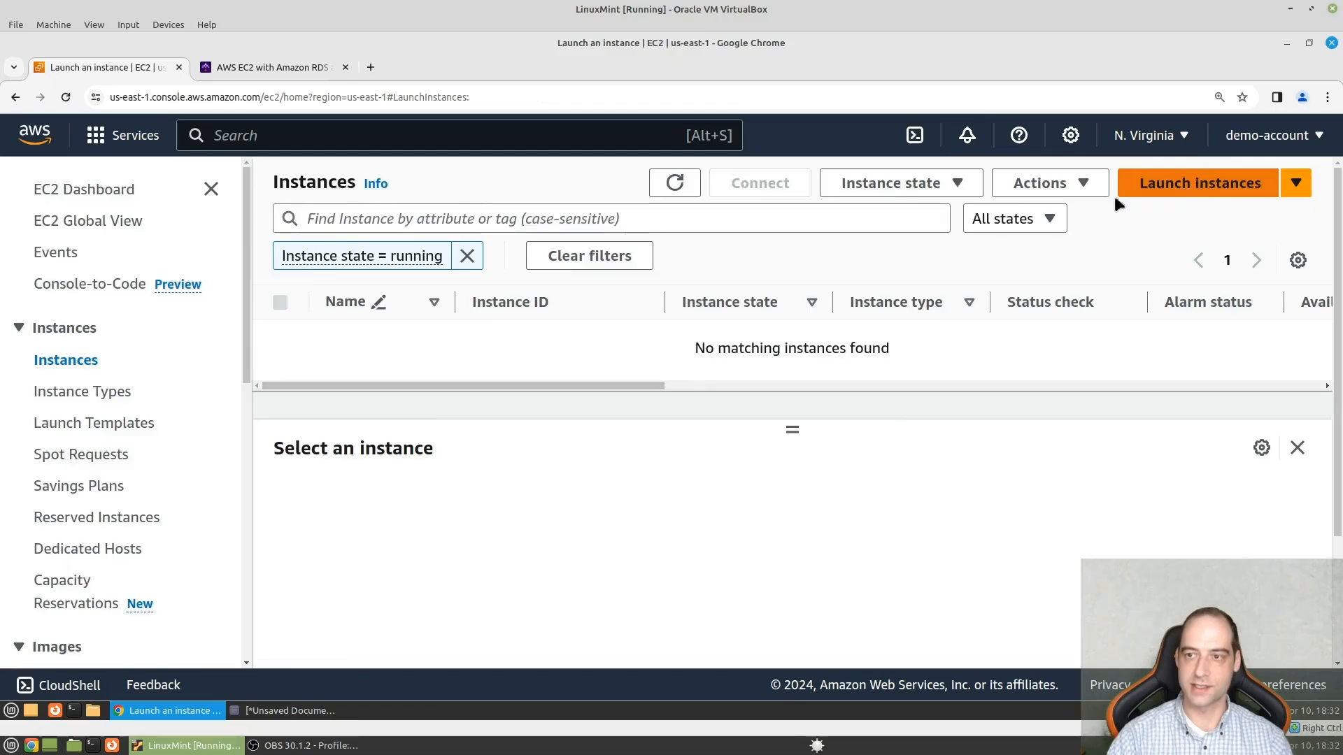
- Name the new EC2 instance kestra
scroll(316, 440, down, 2)
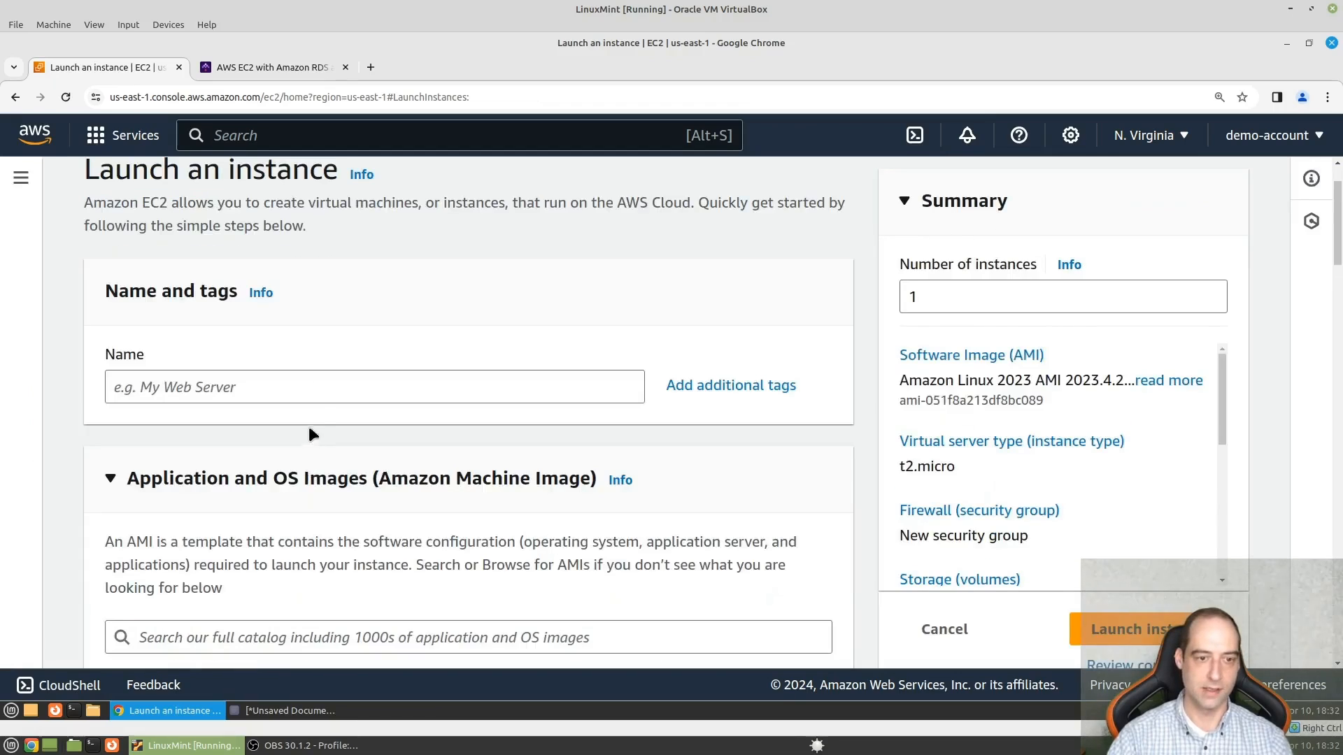
click(317, 379)
text(kest)
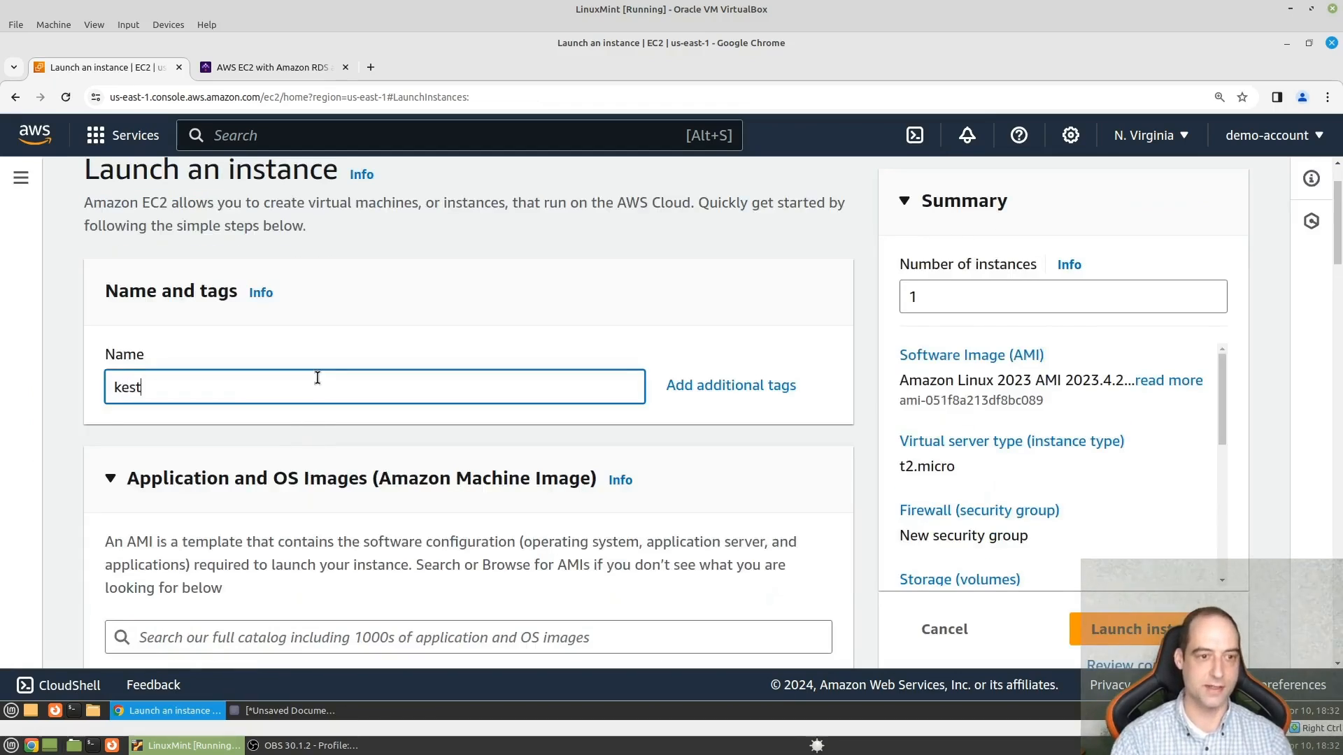
text(ra)
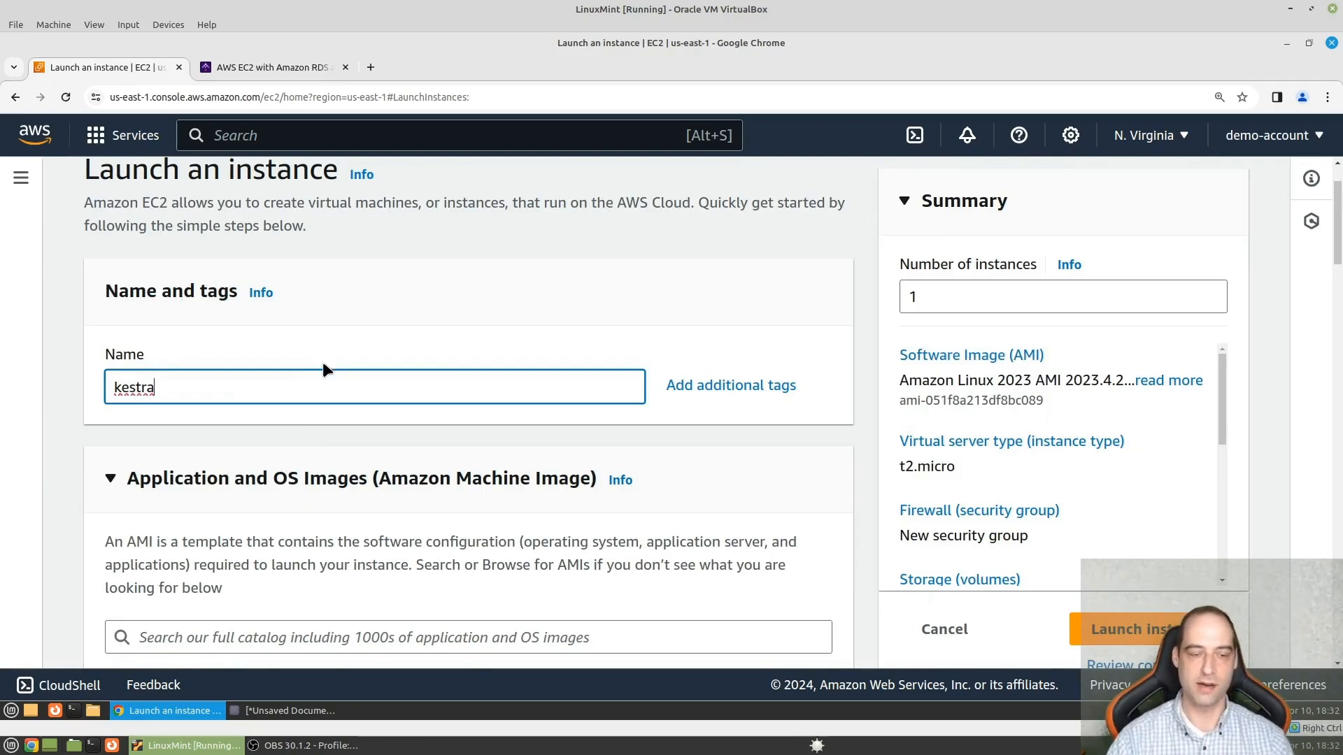
- Choose Ubuntu as the operating system image for the instance
scroll(323, 369, down, 5)
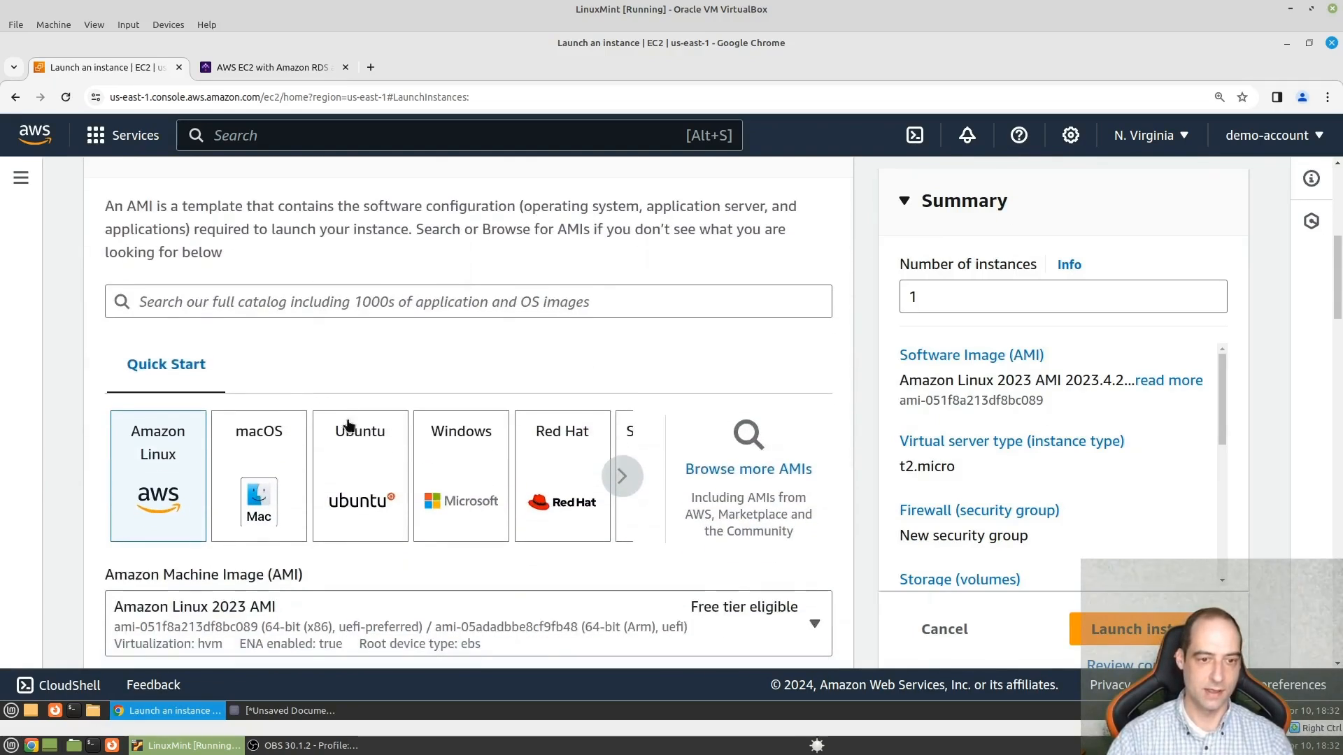
click(376, 487)
scroll(387, 479, down, 3)
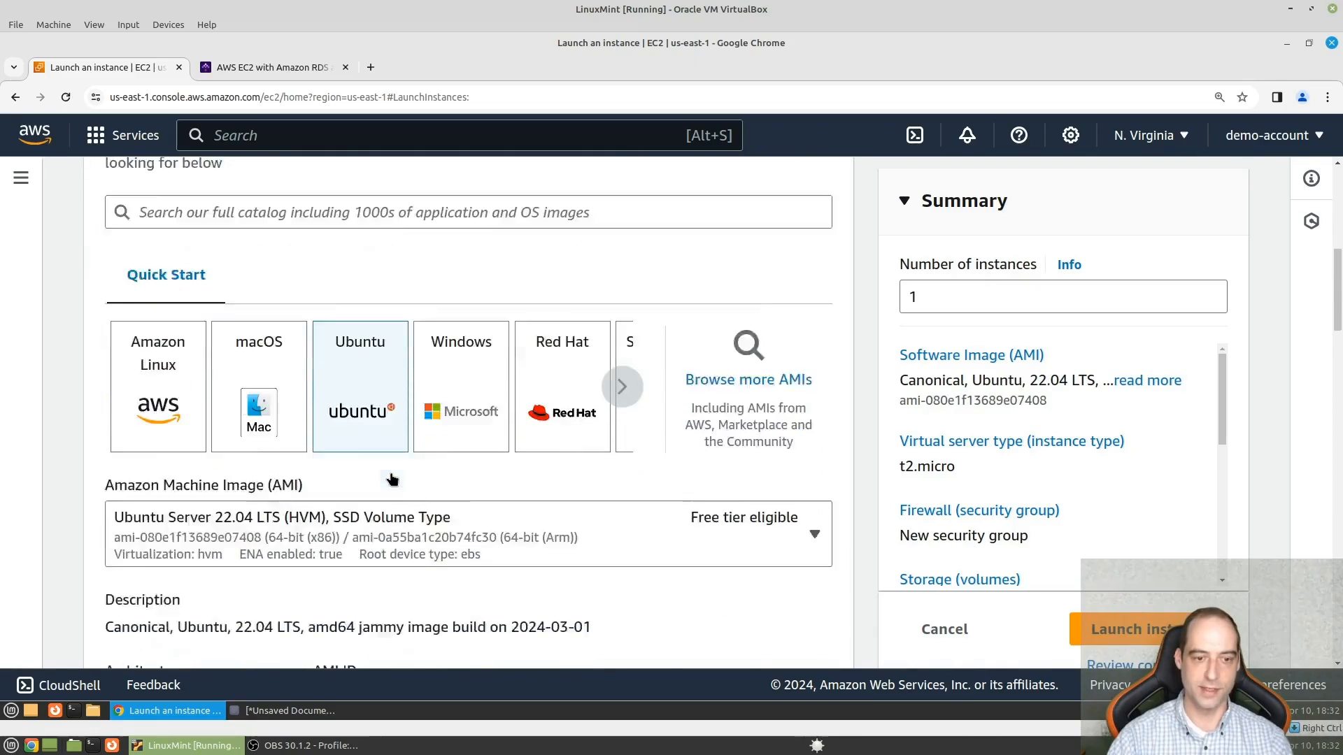
- Select the Ubuntu Server 22.04 LTS (HVM), SSD Volume Type image and set the instance type to t2.medium
click(409, 393)
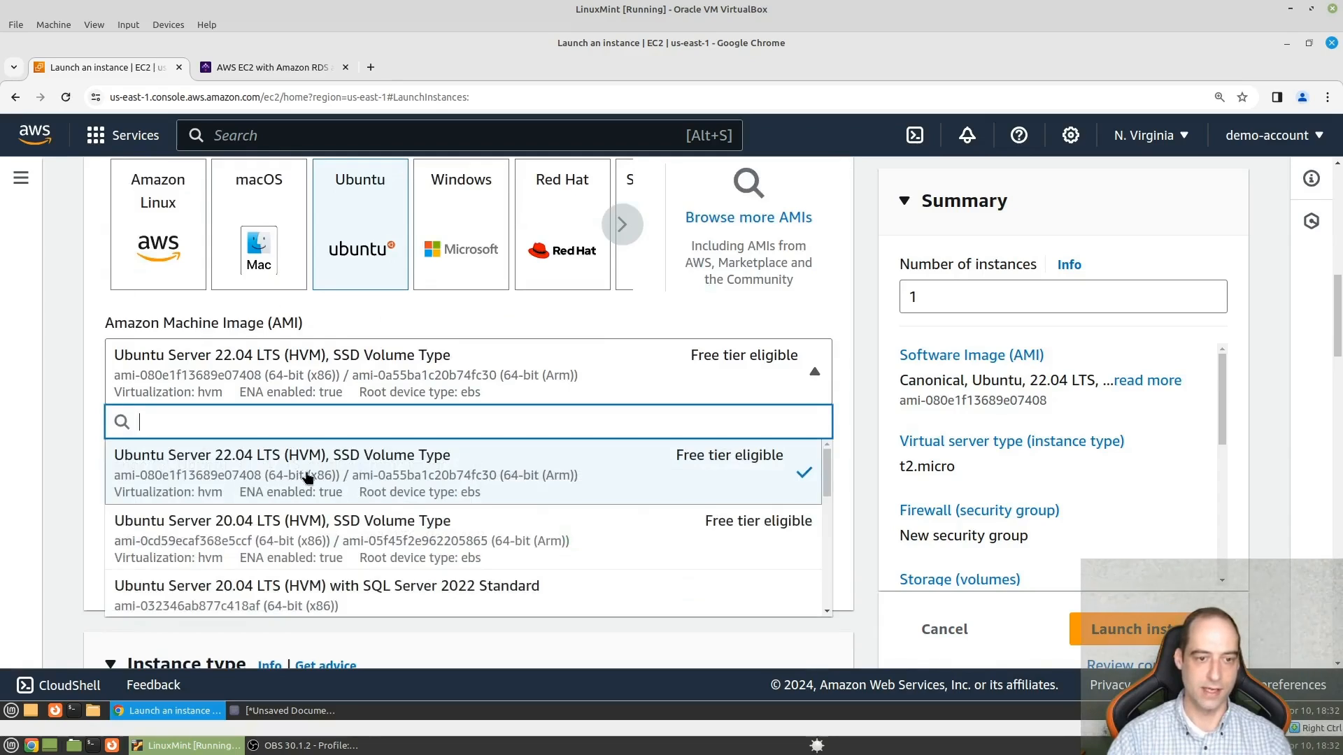
click(357, 470)
scroll(416, 465, down, 4)
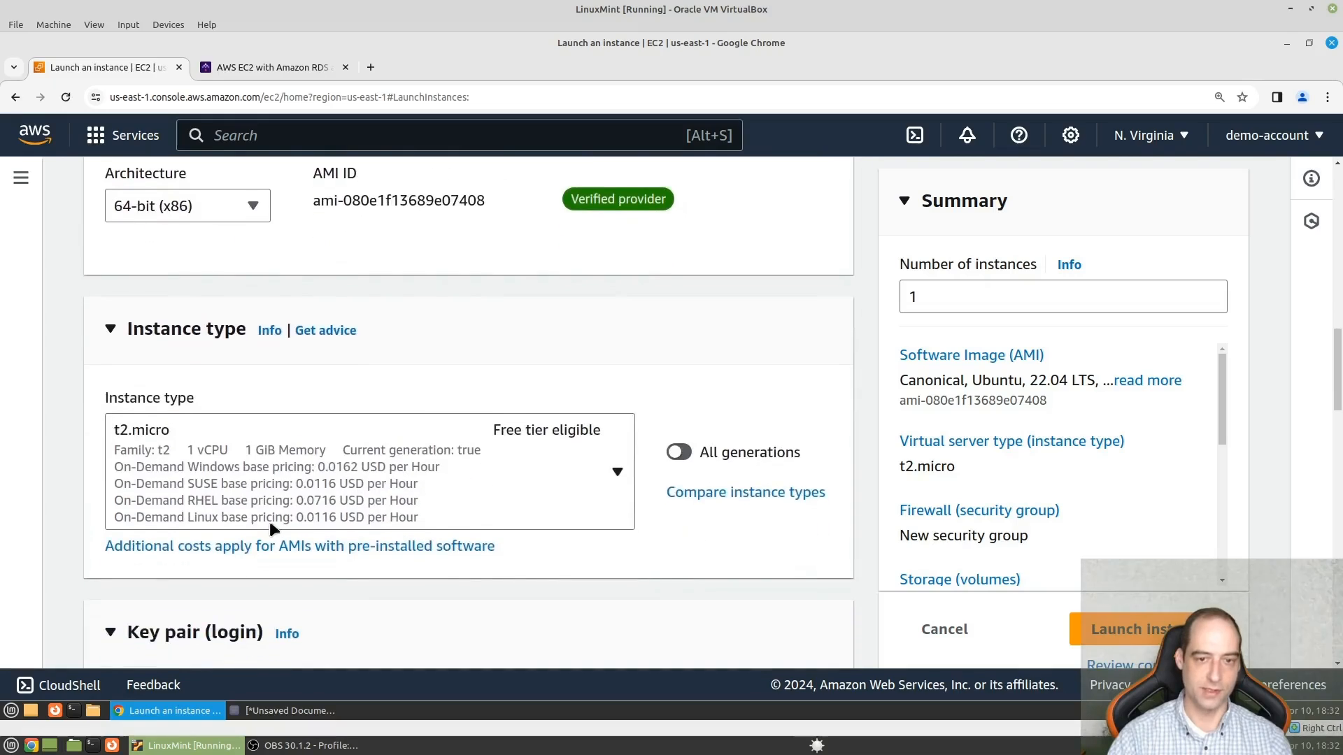
click(342, 498)
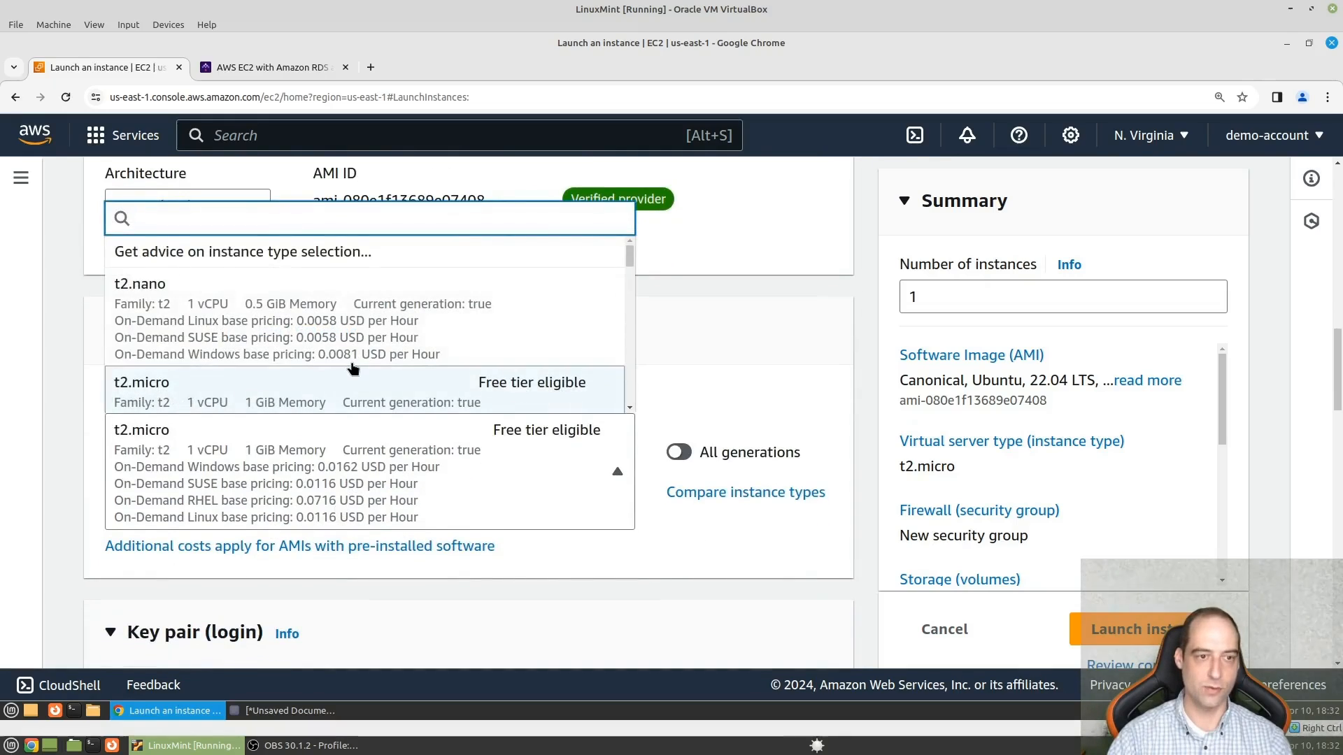
scroll(353, 367, down, 3)
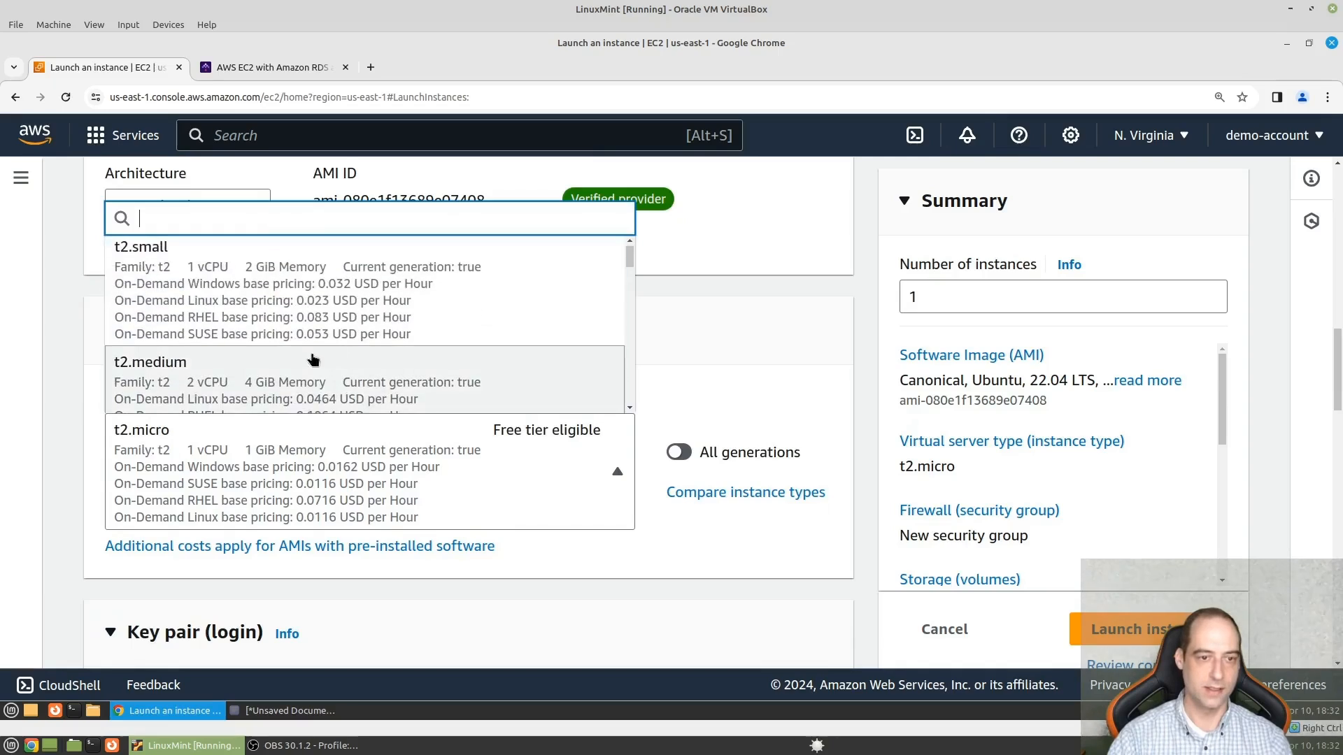
scroll(237, 387, down, 2)
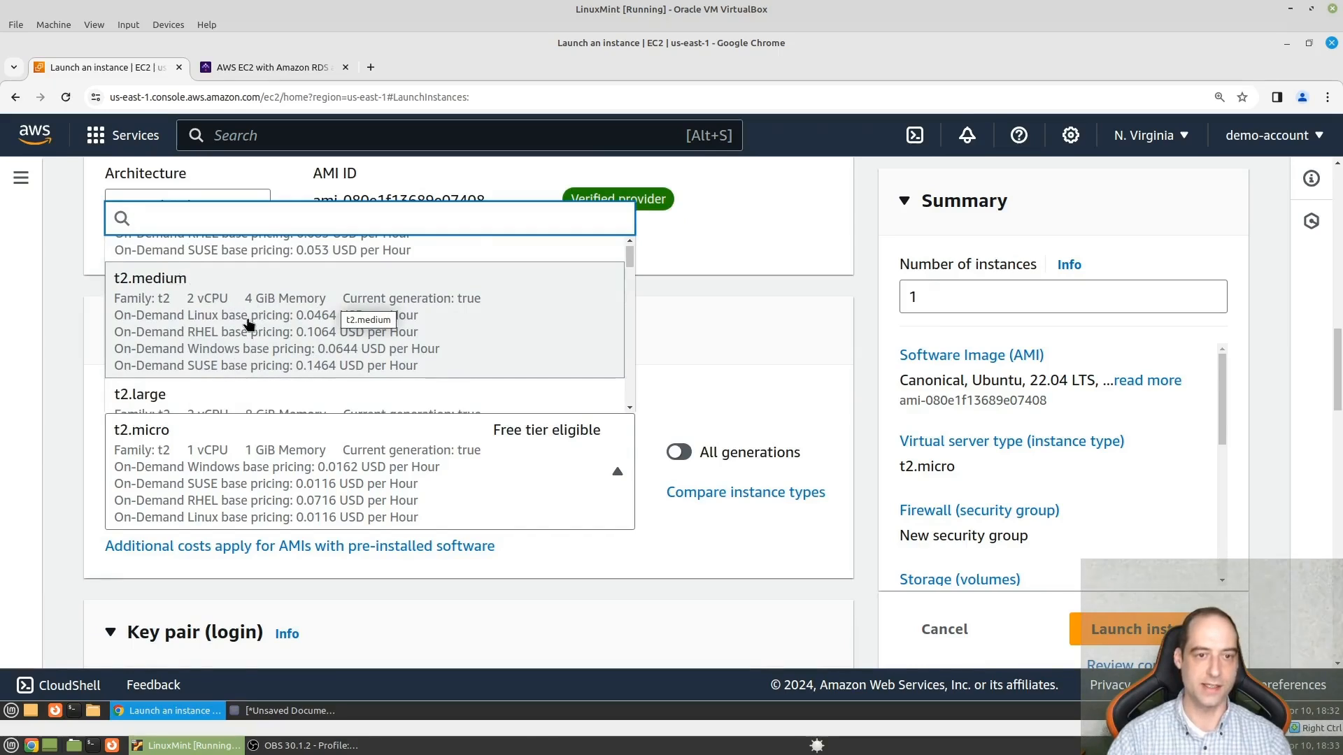
click(320, 355)
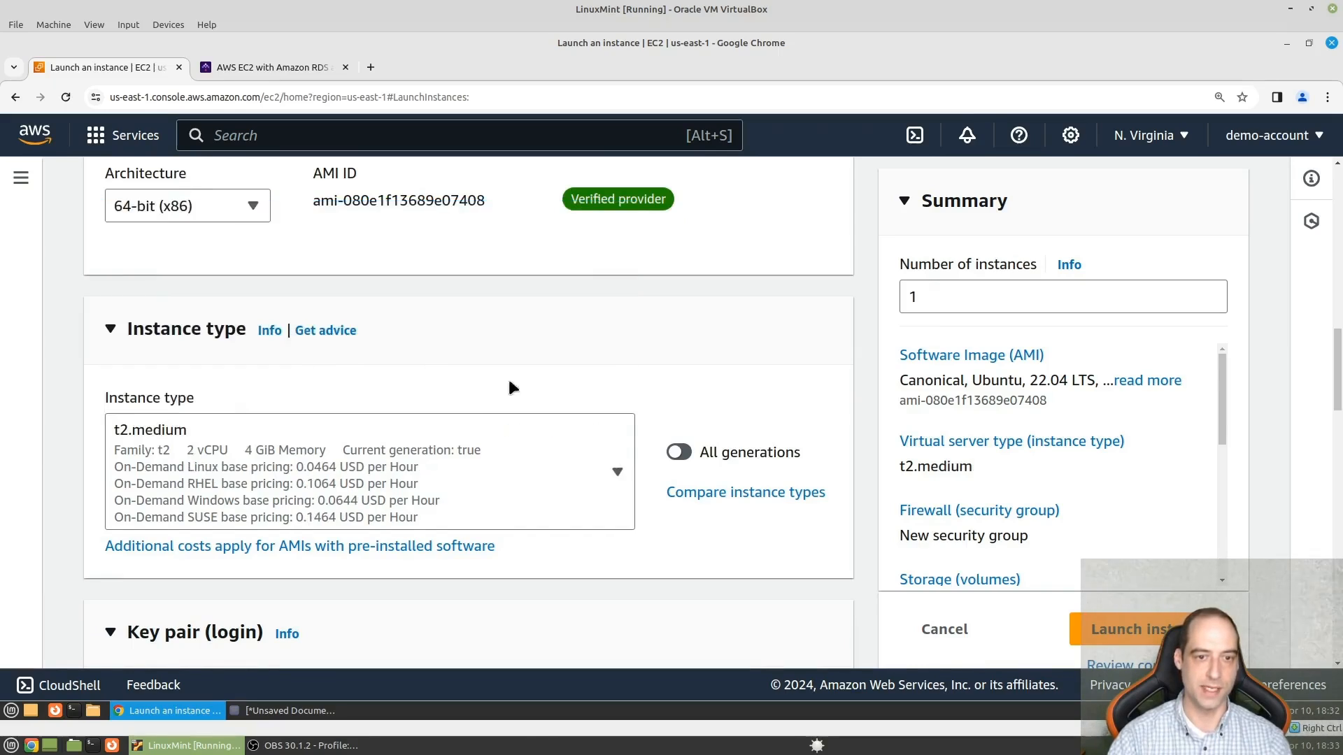
- Create a new RSA key pair named kestra-key in .pem format for logging in to the instance
scroll(449, 425, down, 5)
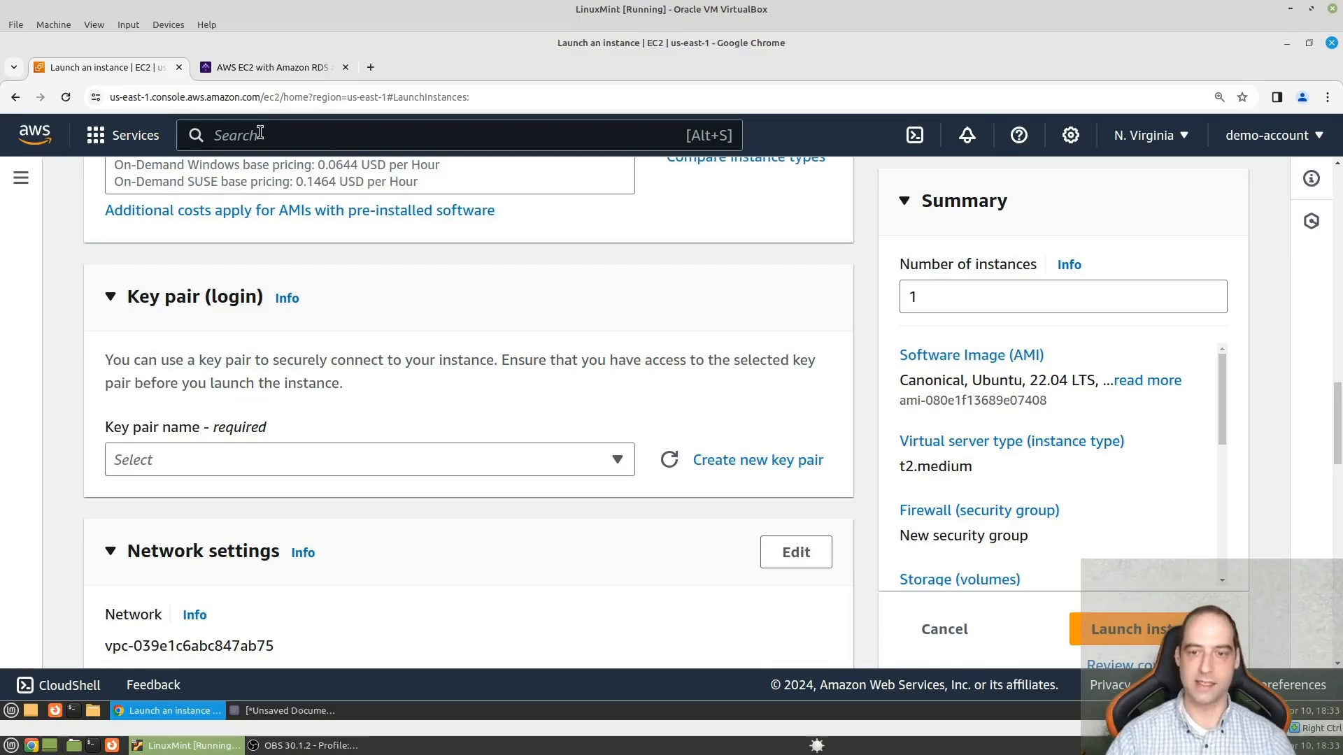
click(755, 462)
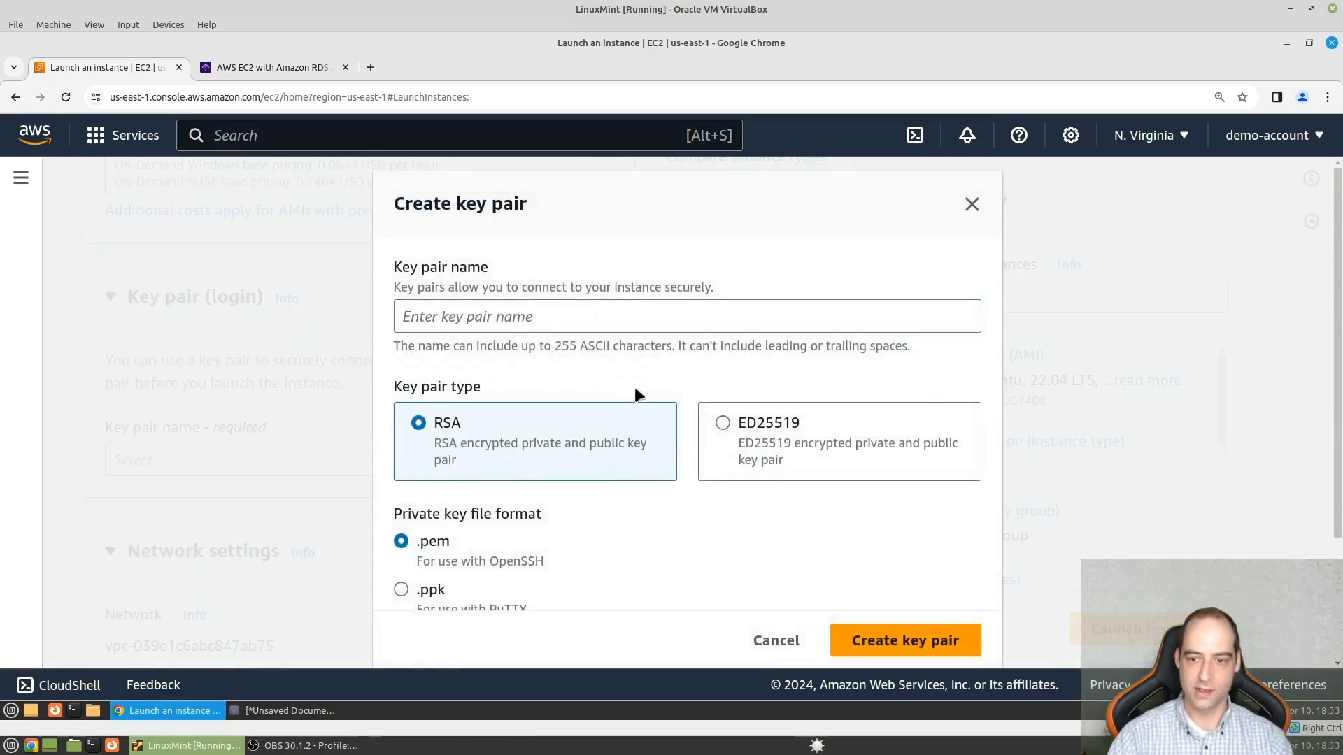
click(523, 317)
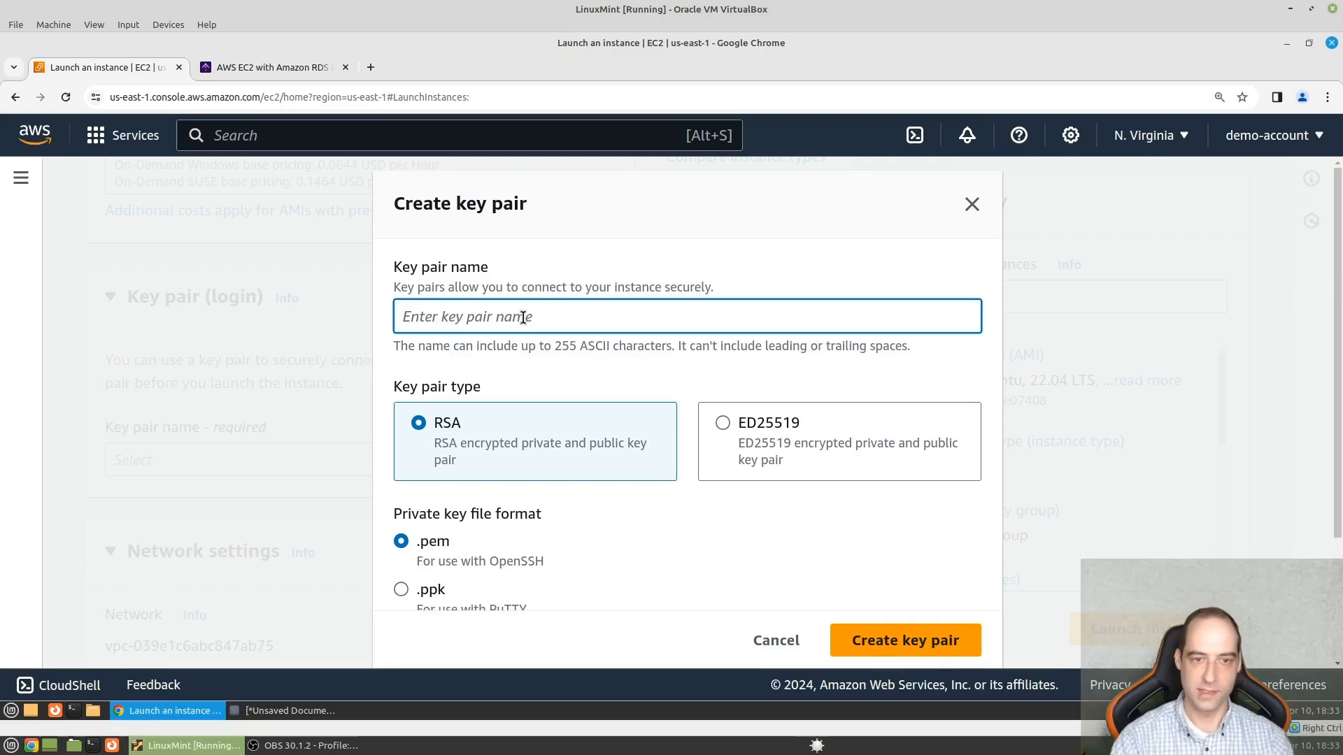
text(kestr)
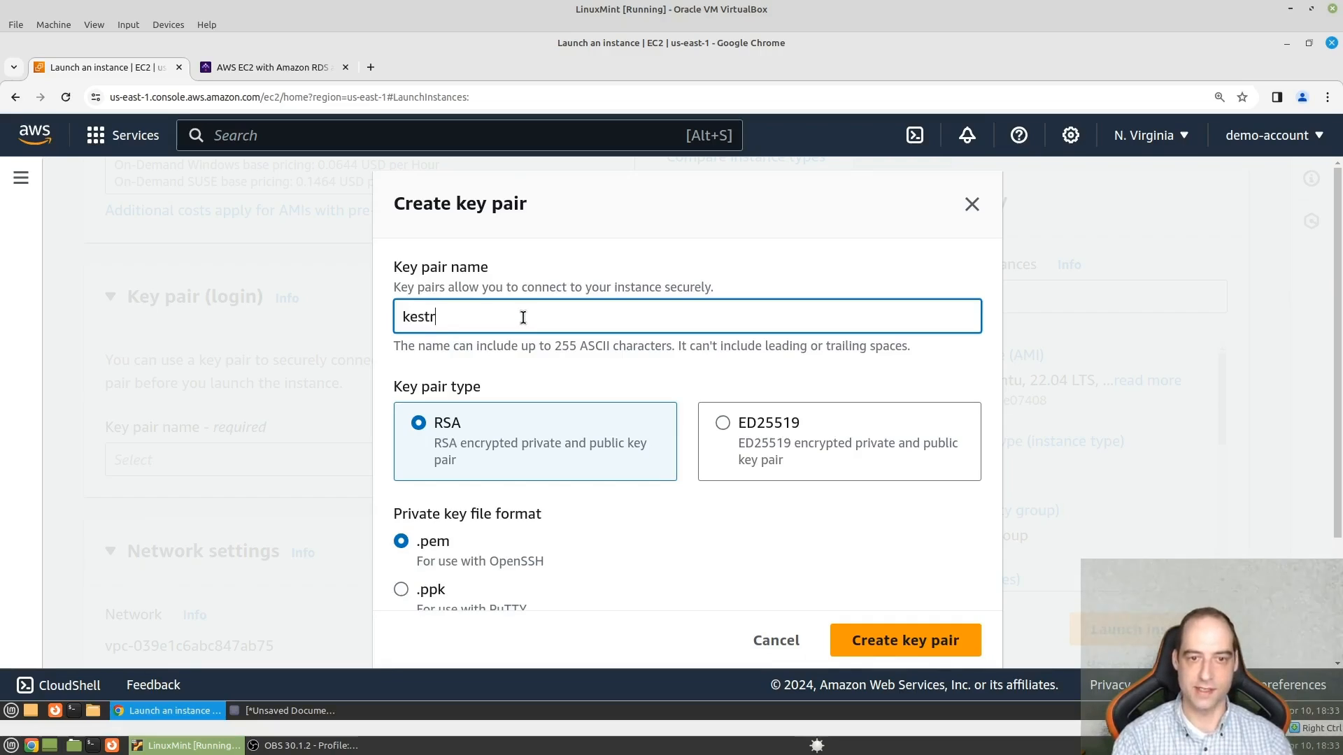
text(a-key)
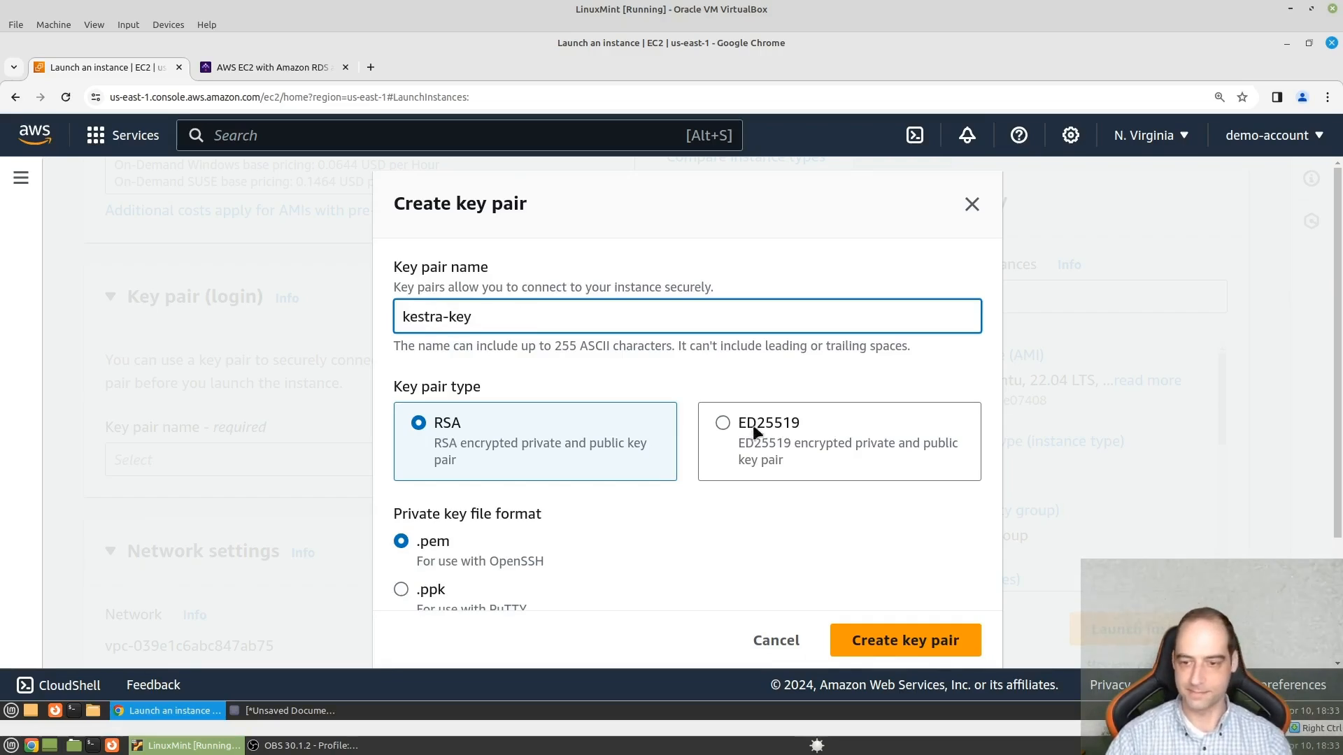
click(949, 645)
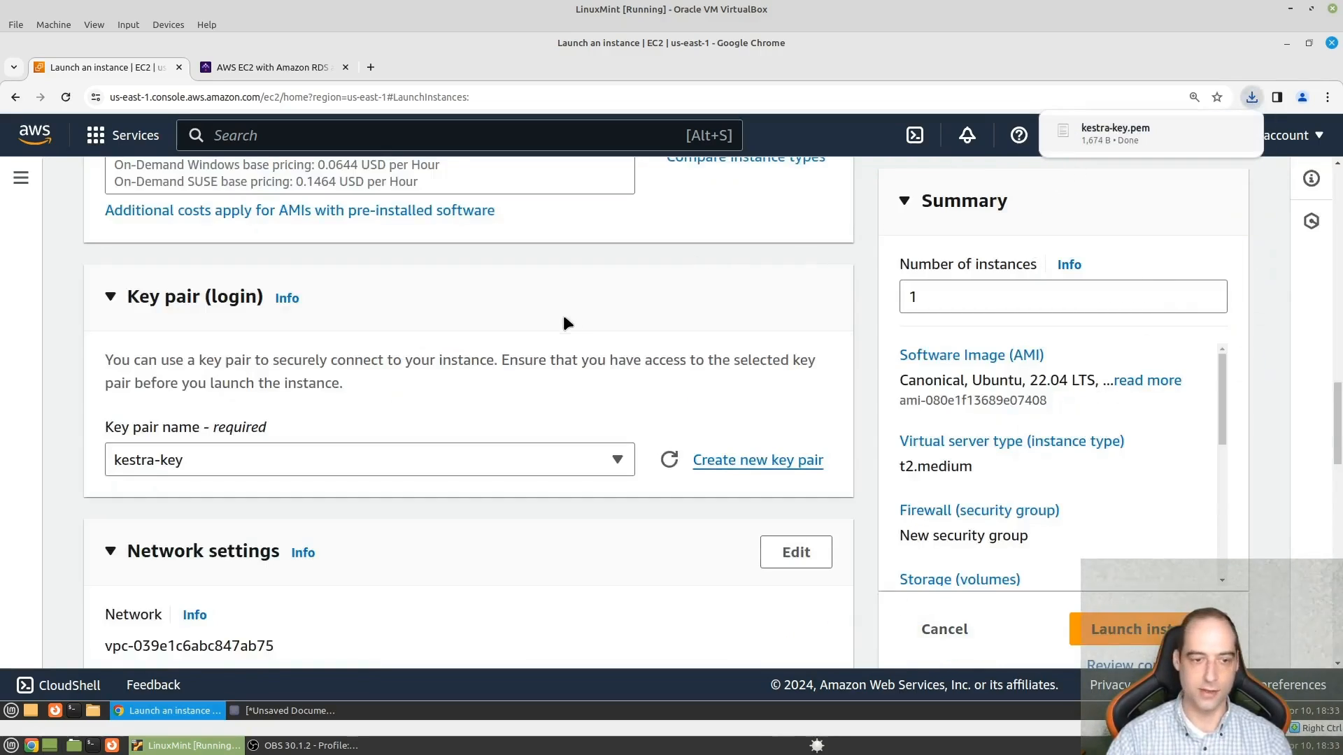
- Allow HTTPS traffic from the internet in the new security group's firewall rules
scroll(322, 513, down, 5)
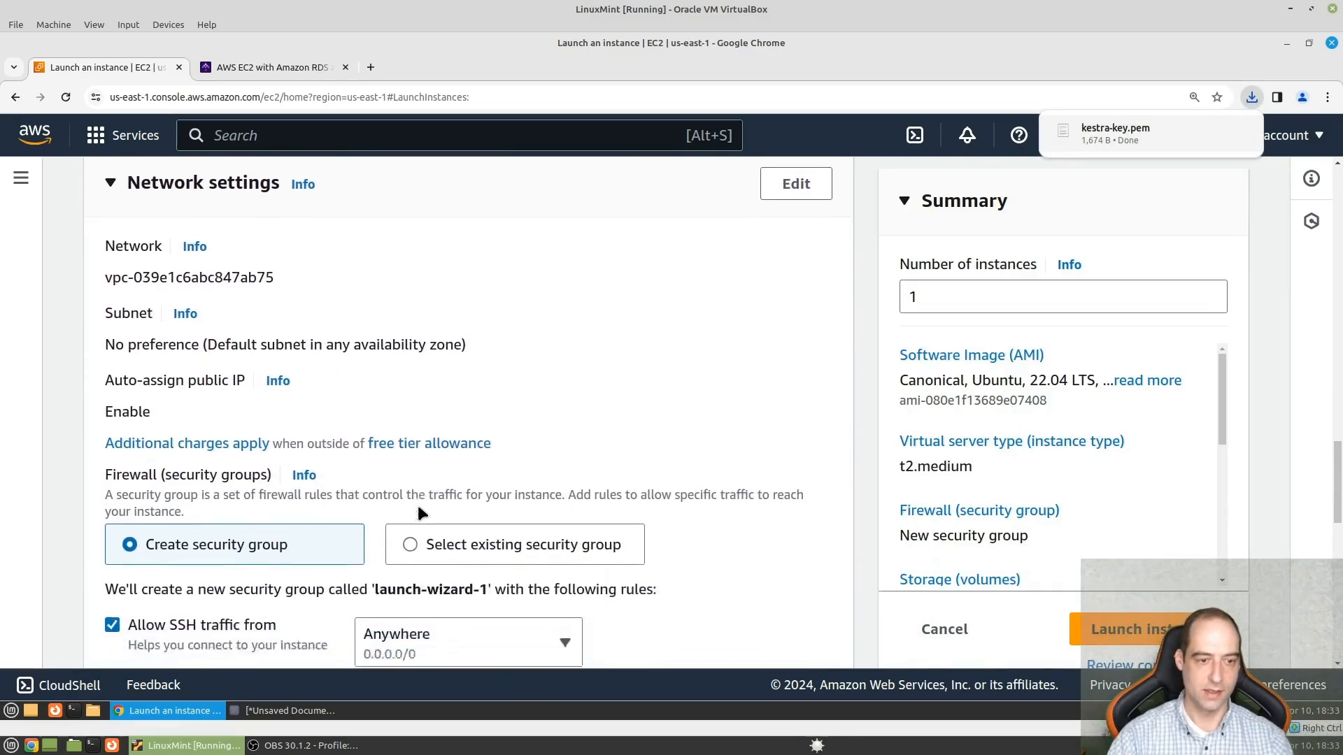
scroll(419, 514, down, 2)
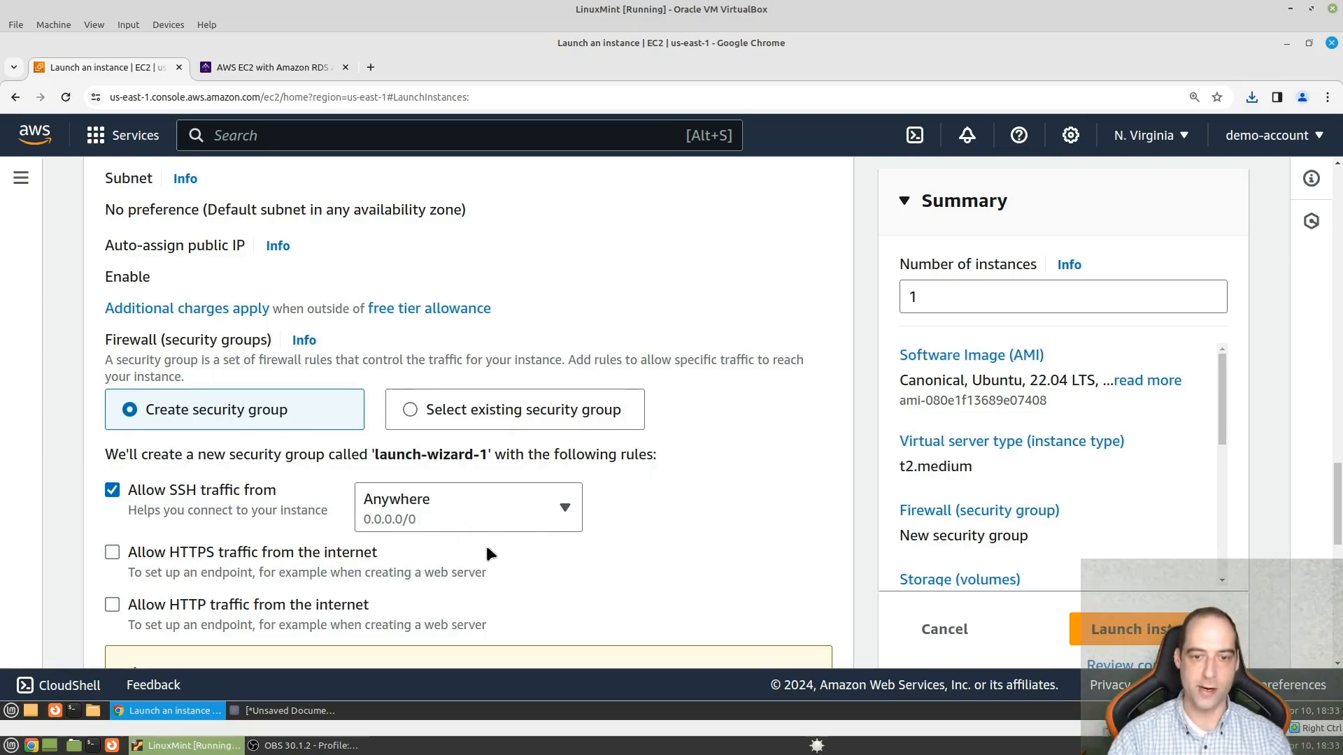
scroll(524, 526, down, 3)
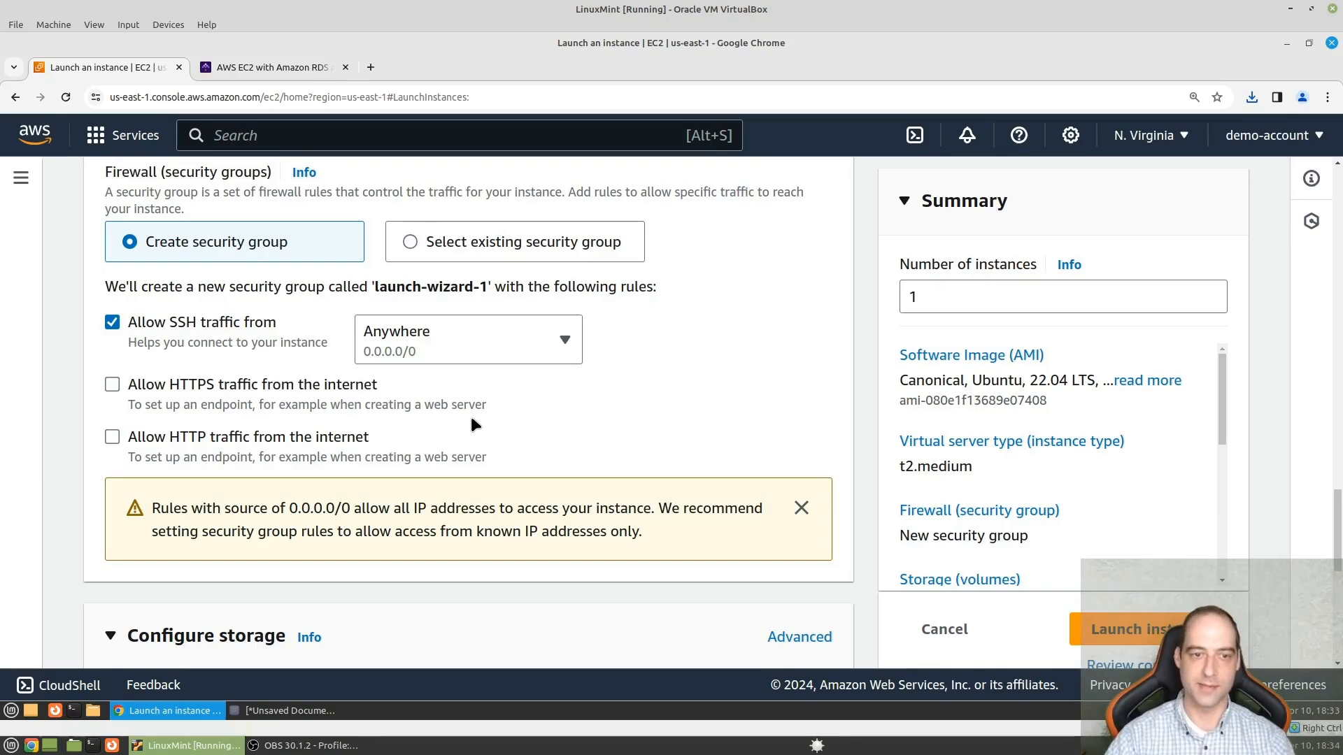
click(114, 386)
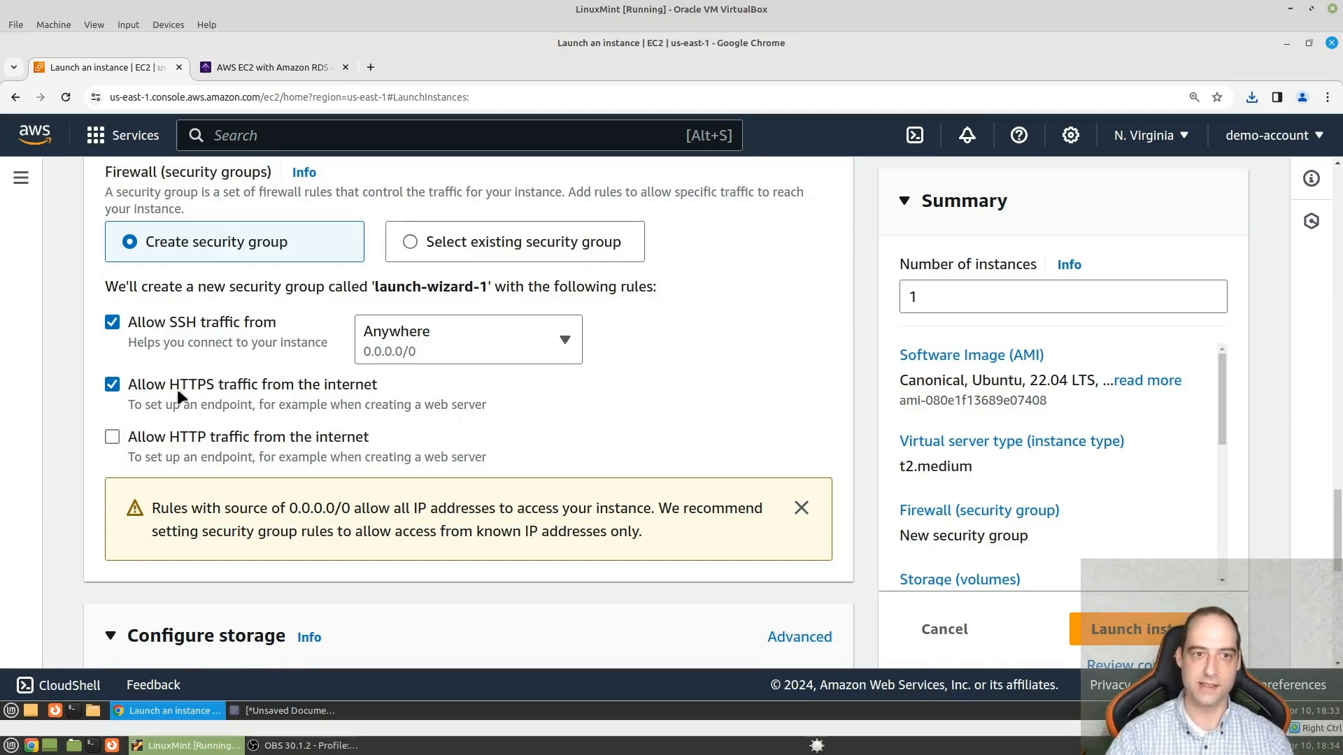
- Review the storage settings without changing them and launch the instance
scroll(177, 389, down, 2)
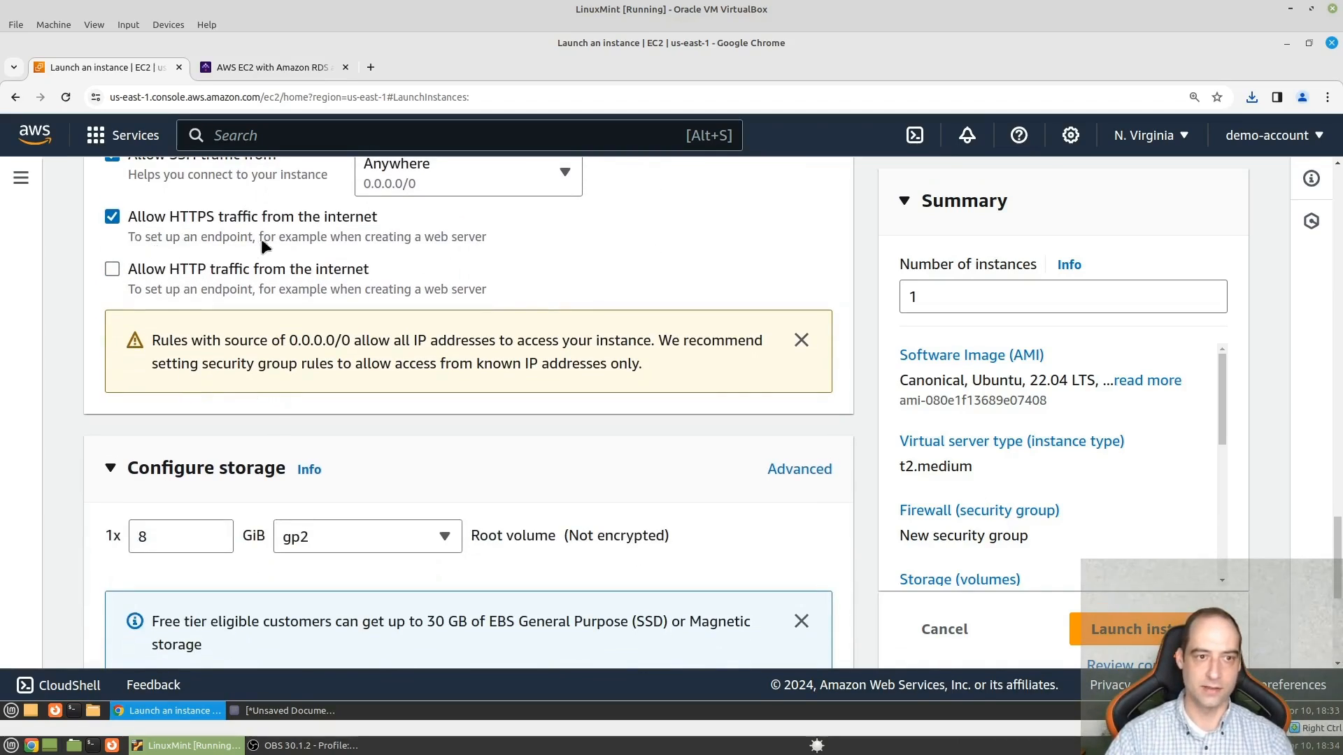
scroll(460, 420, down, 2)
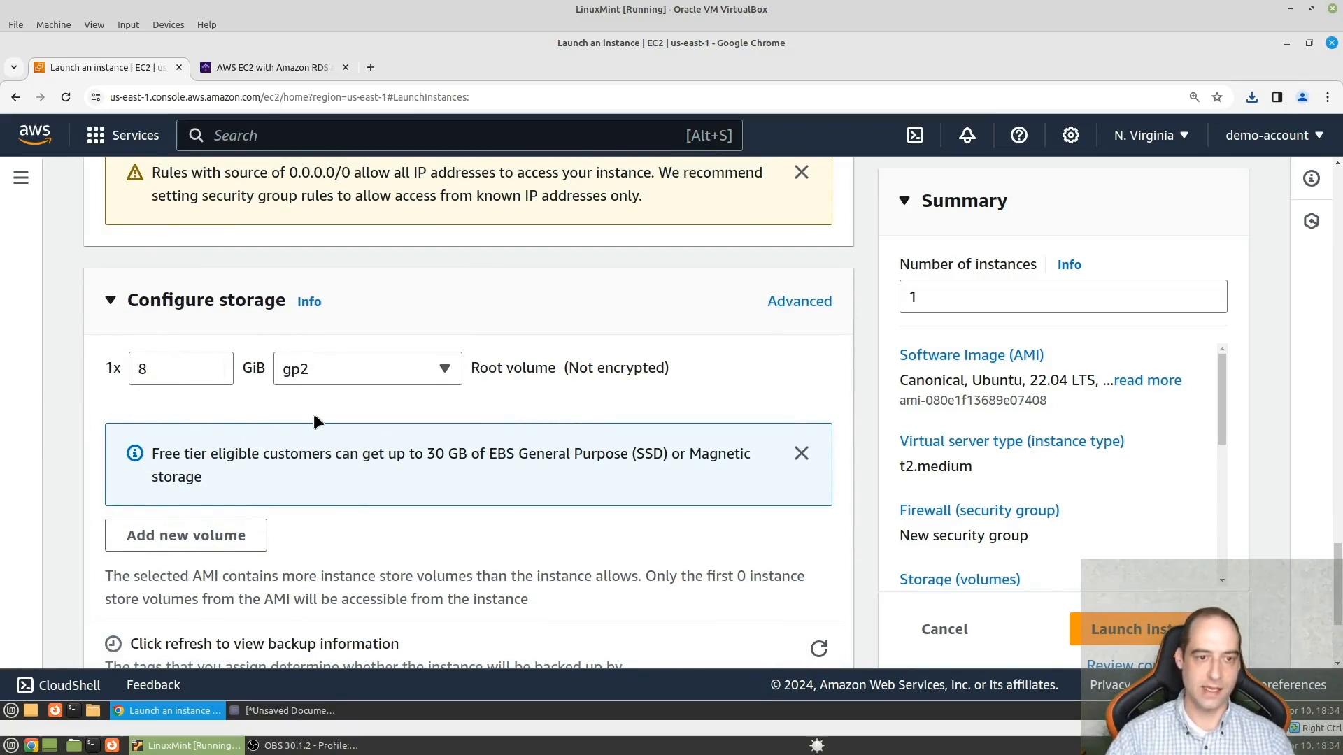
scroll(315, 420, down, 3)
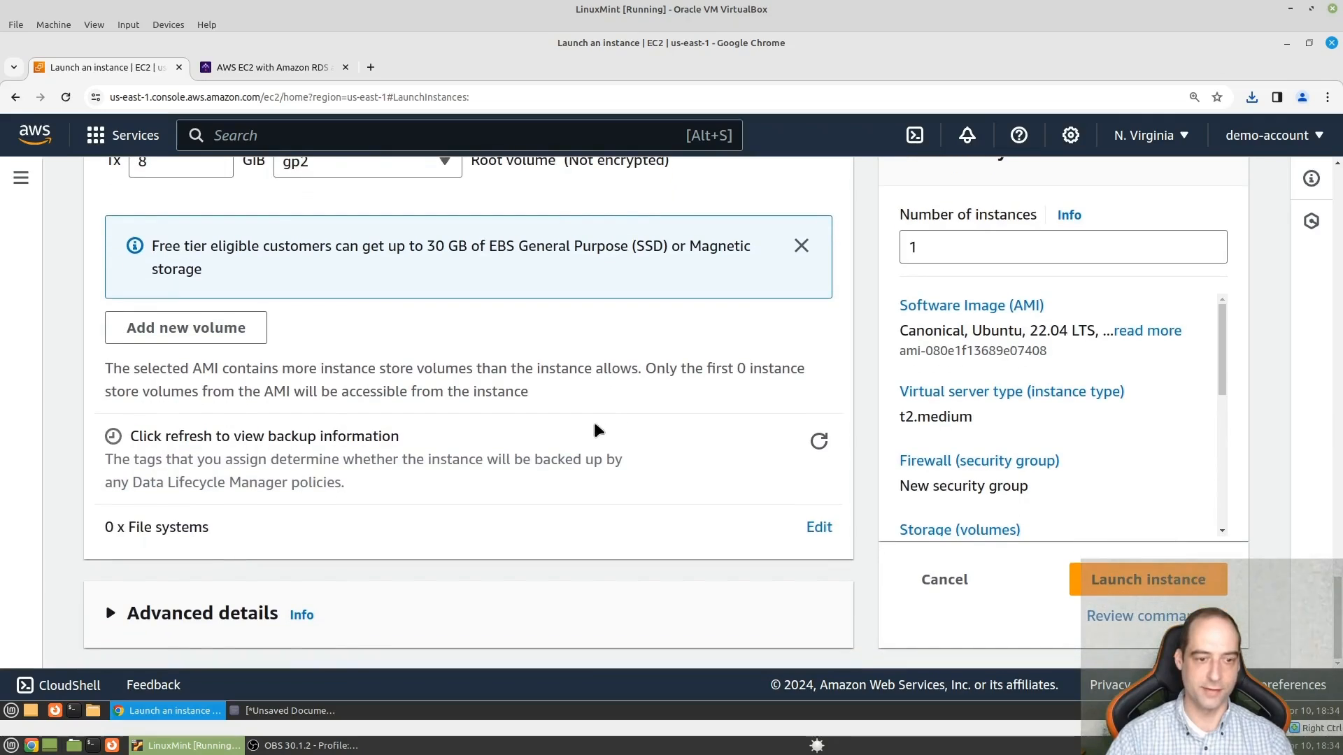
click(1131, 586)
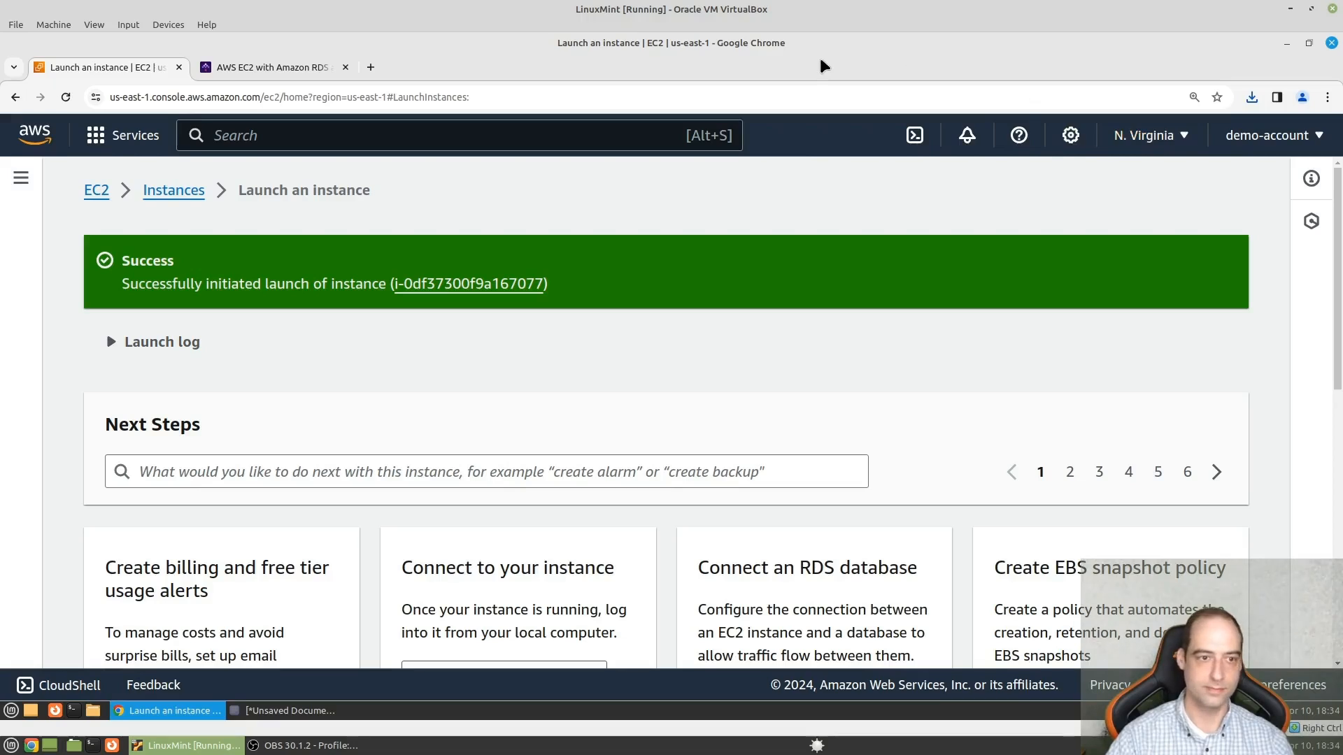
- Switch to a new terminal window and change to the .ssh directory
key(ctrl+alt+t)
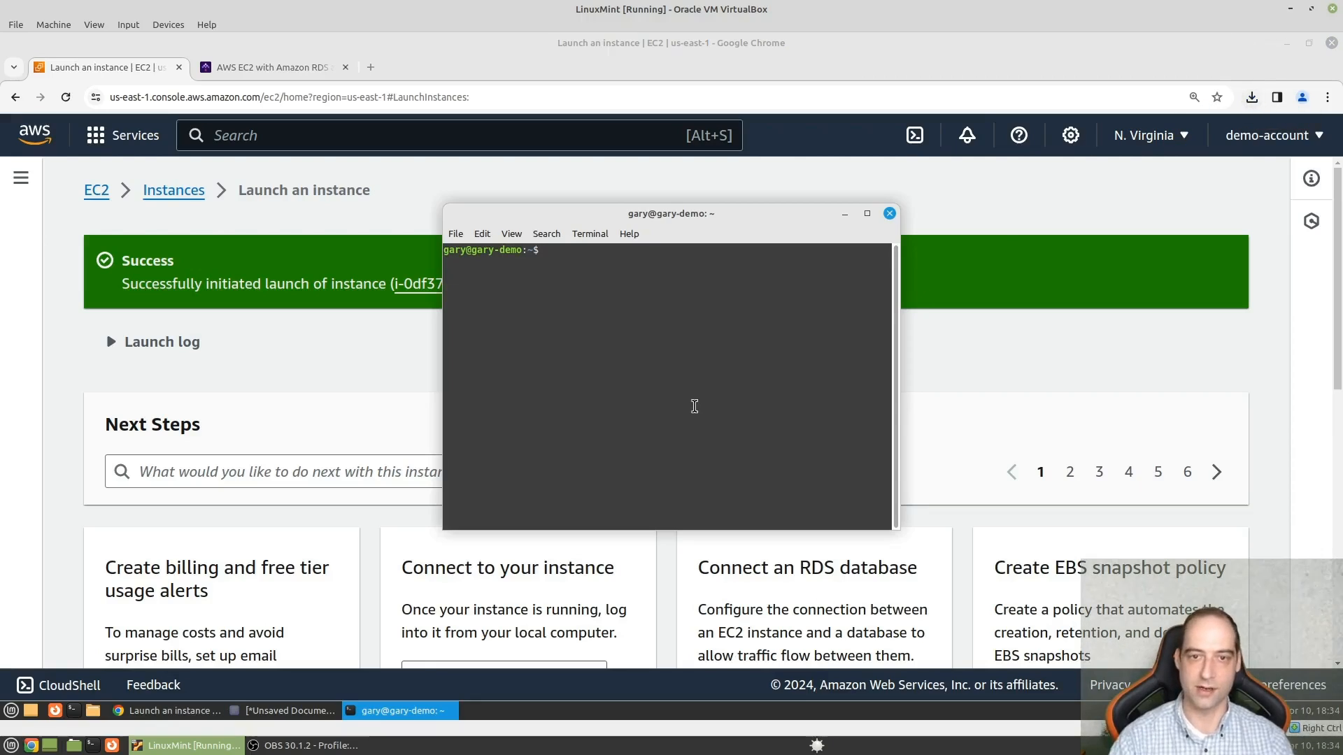
text(cd)
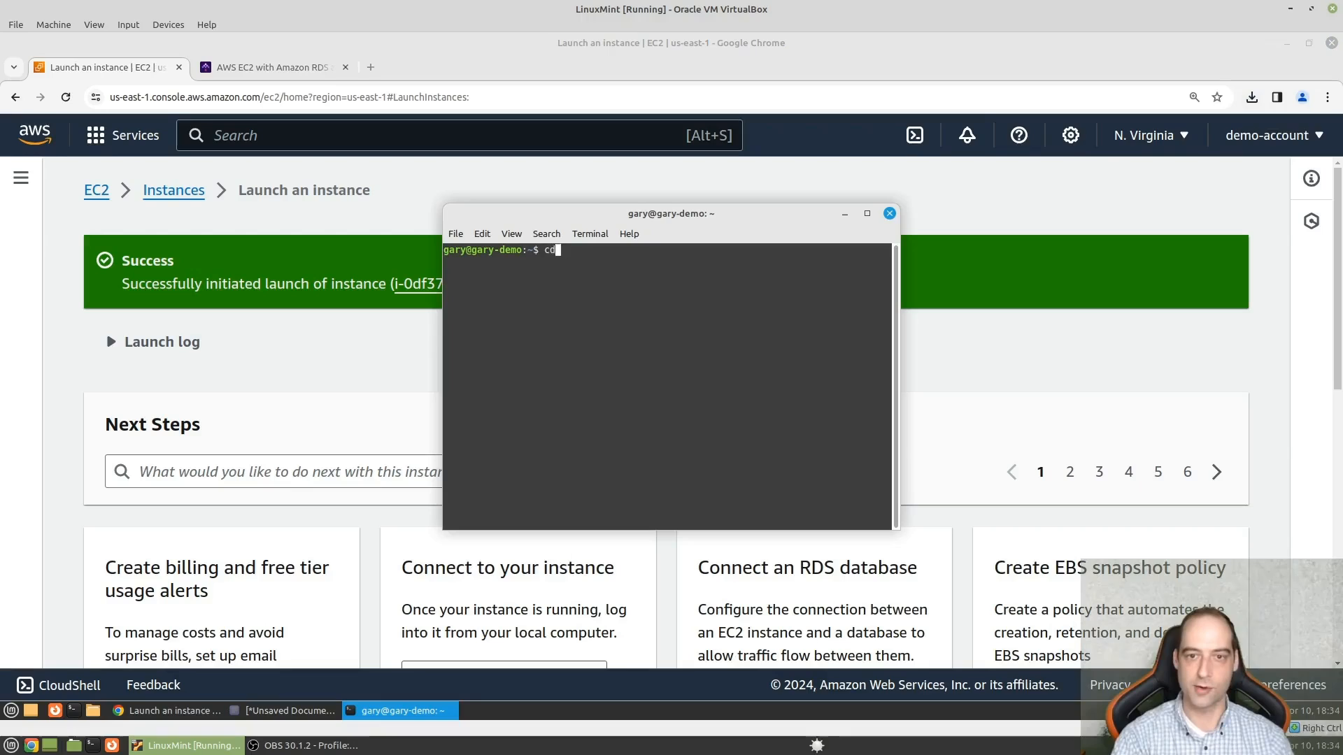
text( .ssh)
key(Return)
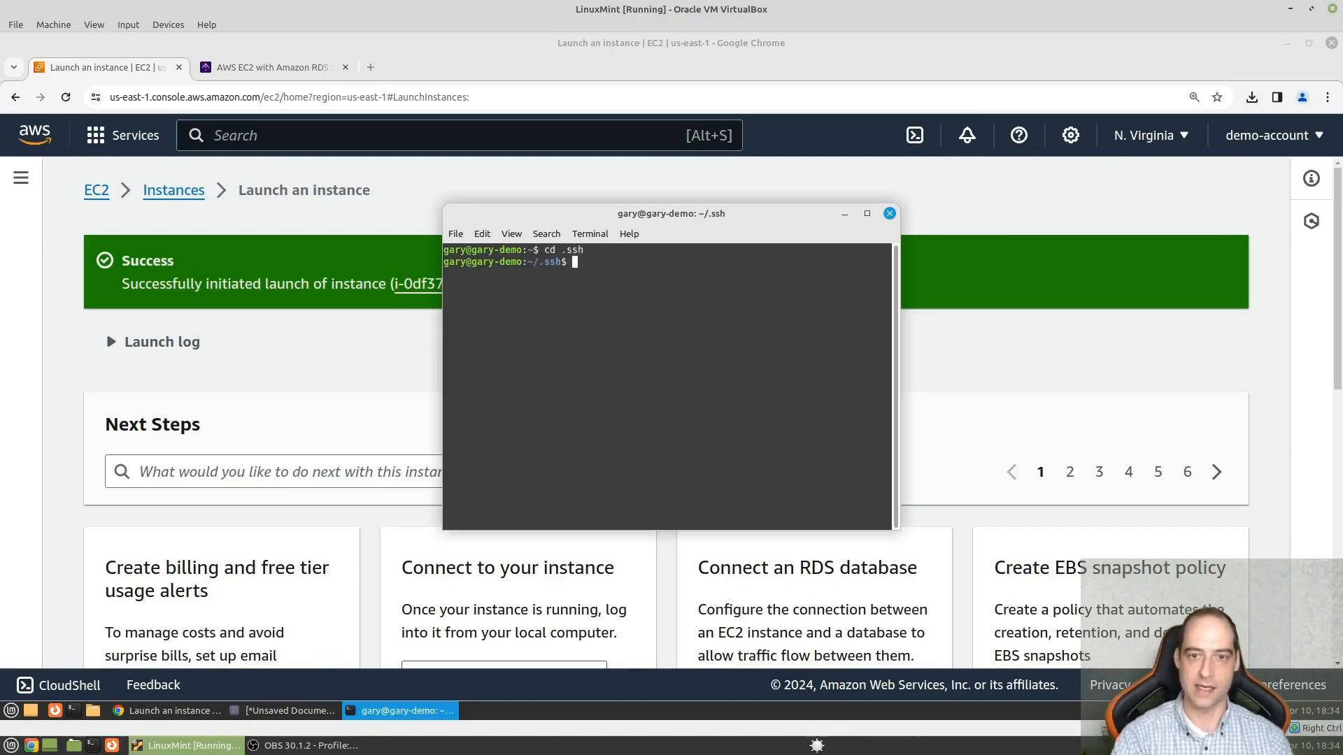
- Enlarge the terminal text, move kestra-key.pem from ~/Downloads into the current .ssh directory, and list the directory's files
text(mv ~/)
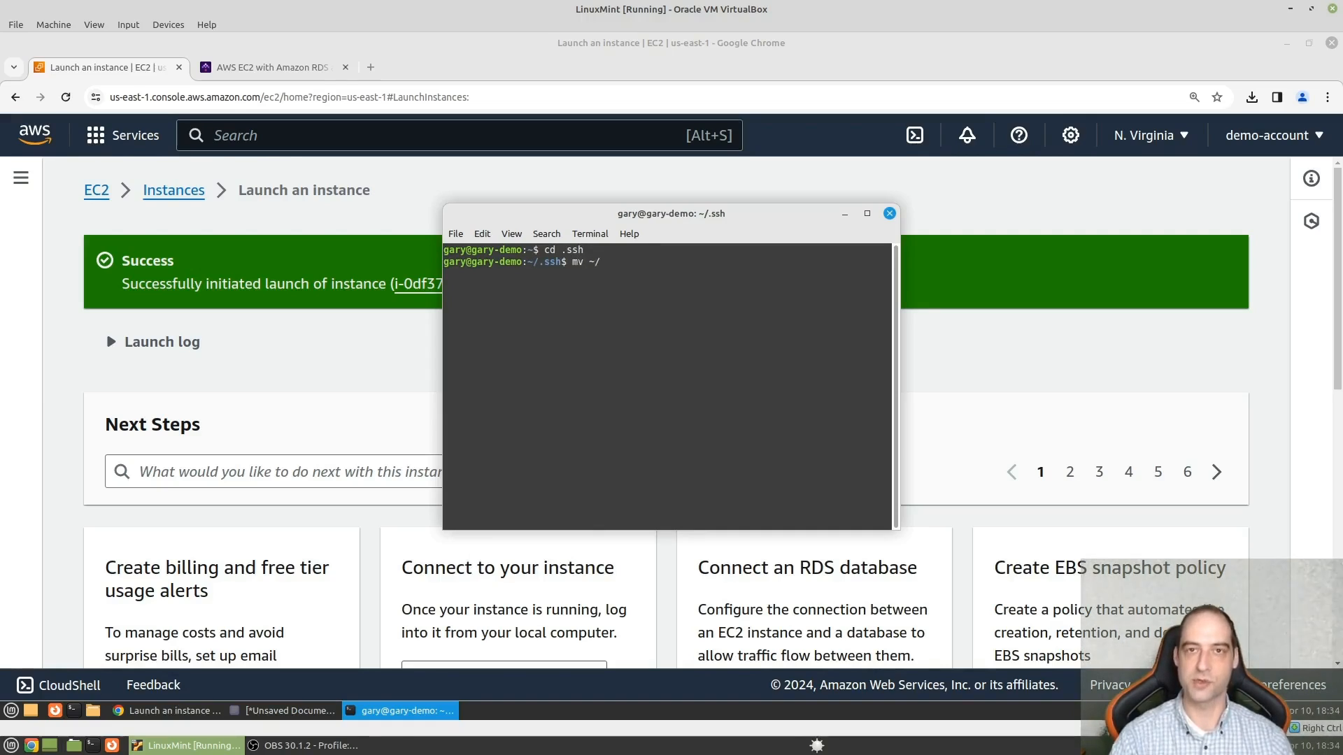
key(ctrl+plus)
key(ctrl+plus)
key(ctrl+plus)
key(ctrl+plus)
key(ctrl+plus)
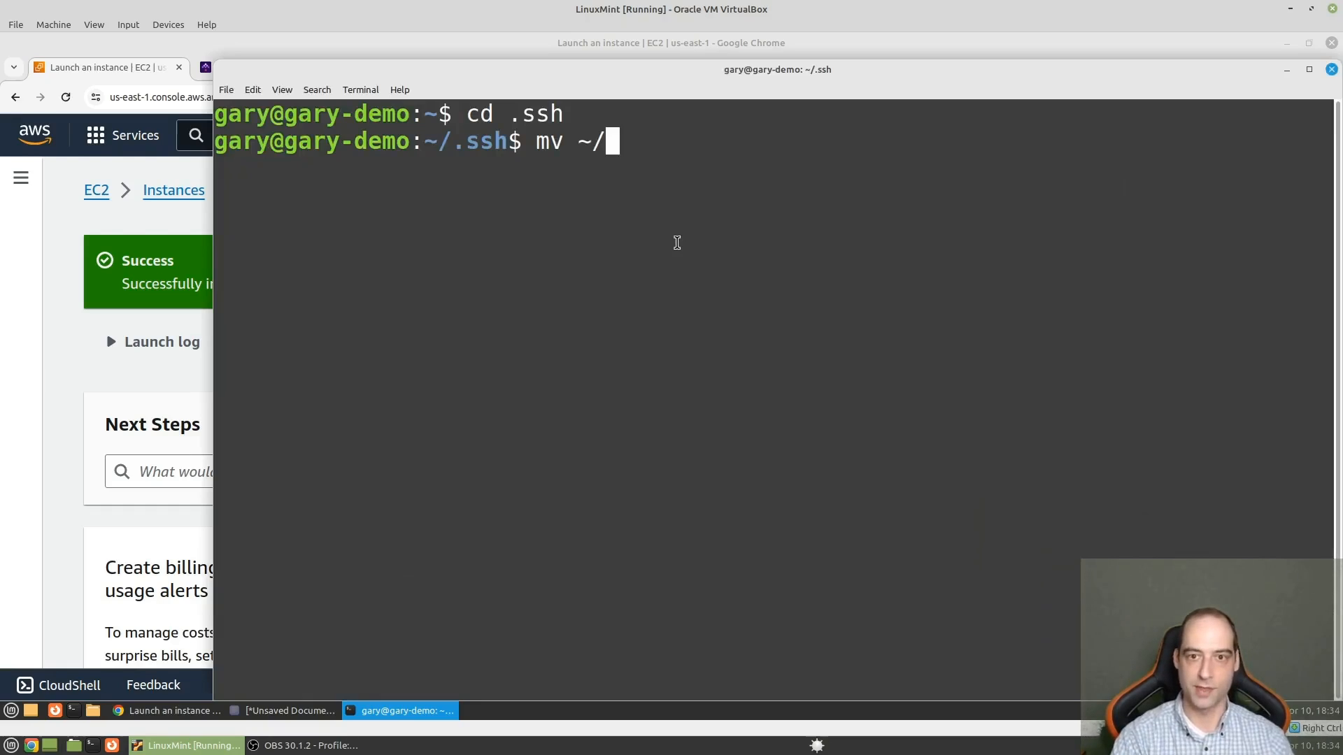
text(Down)
key(Tab)
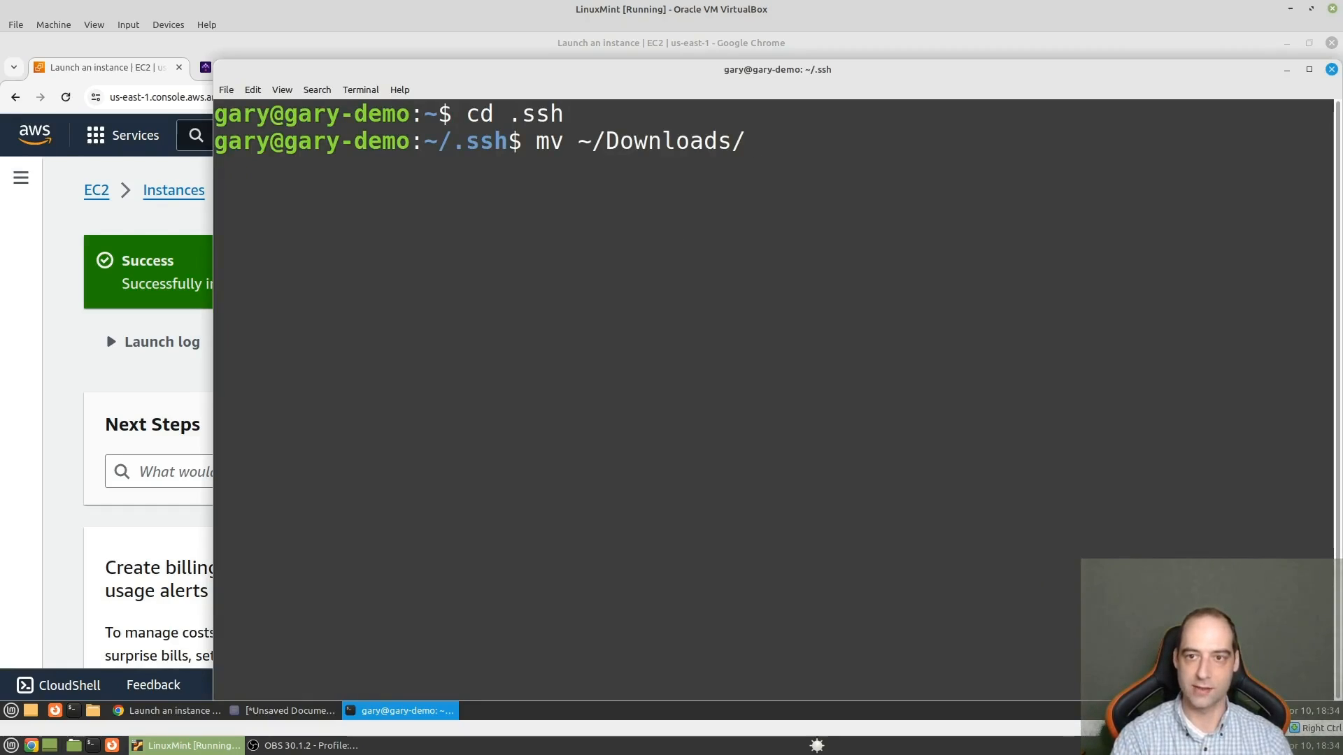
text(kestra-ke)
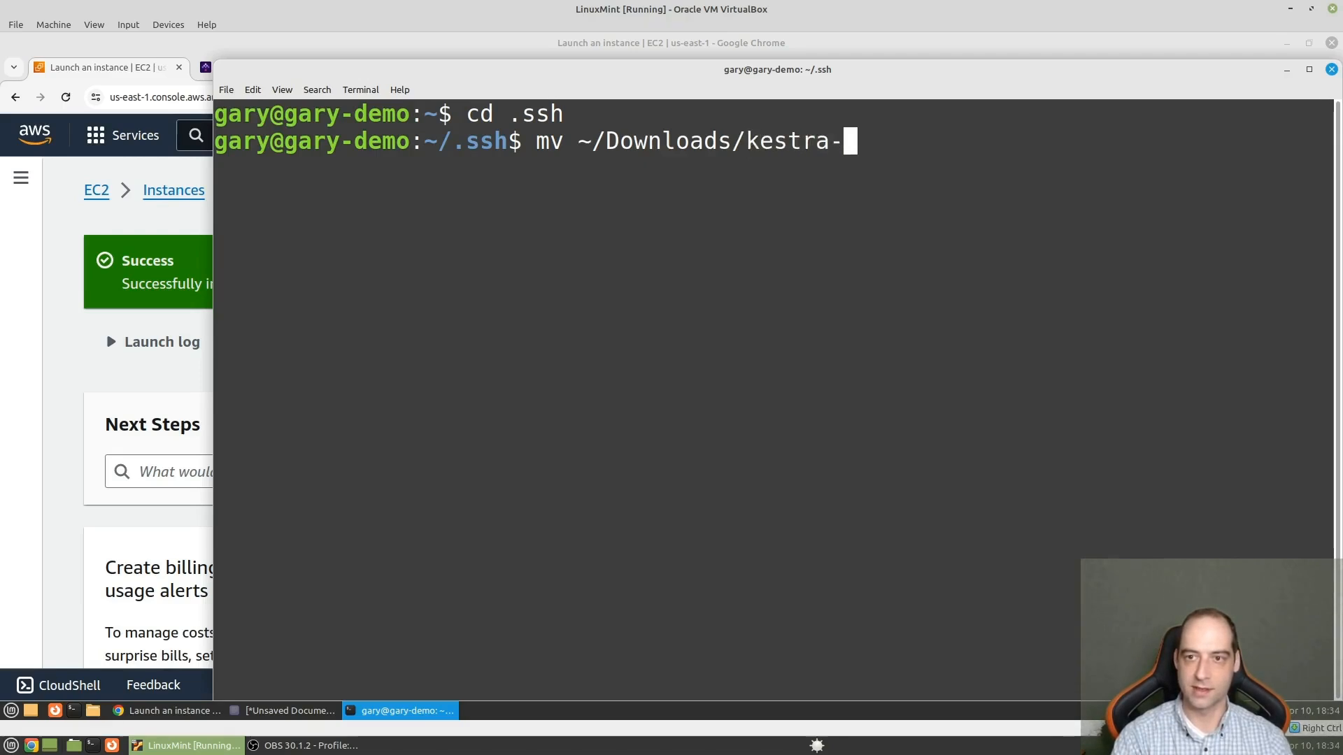
key(Tab)
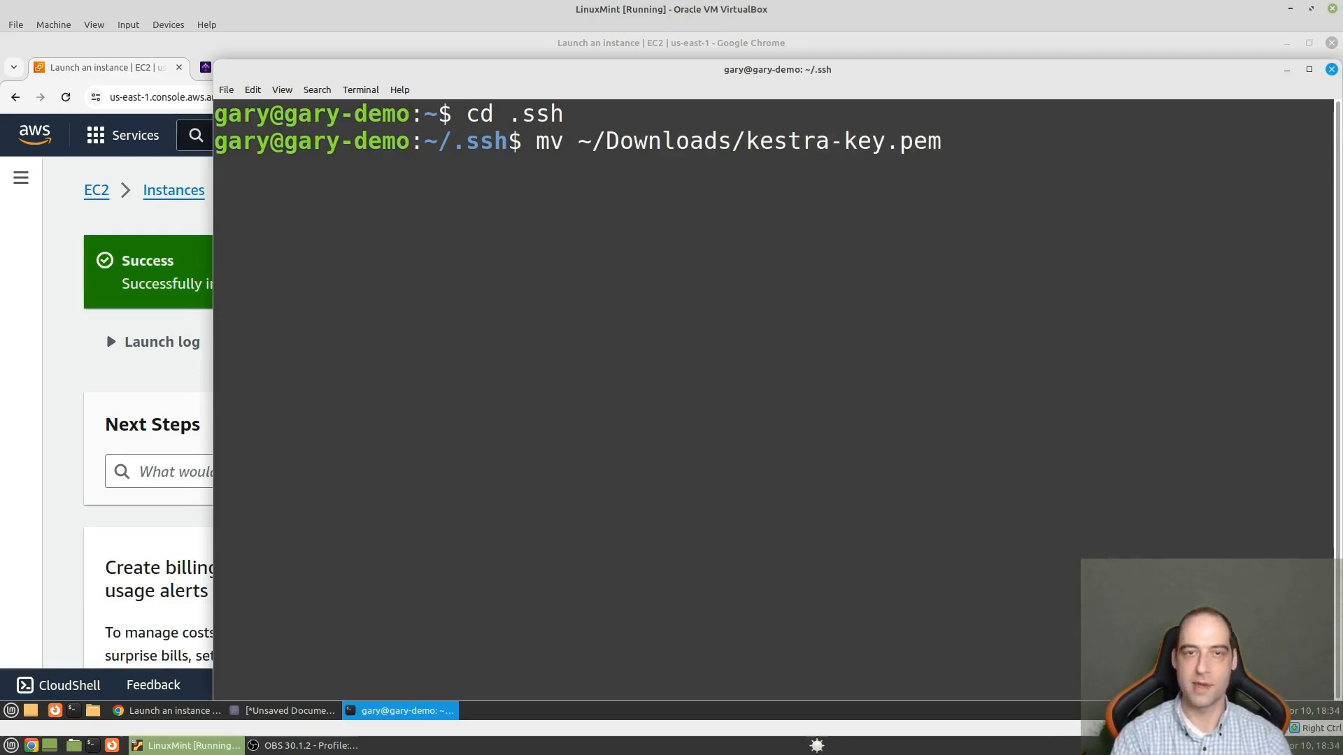
text(.)
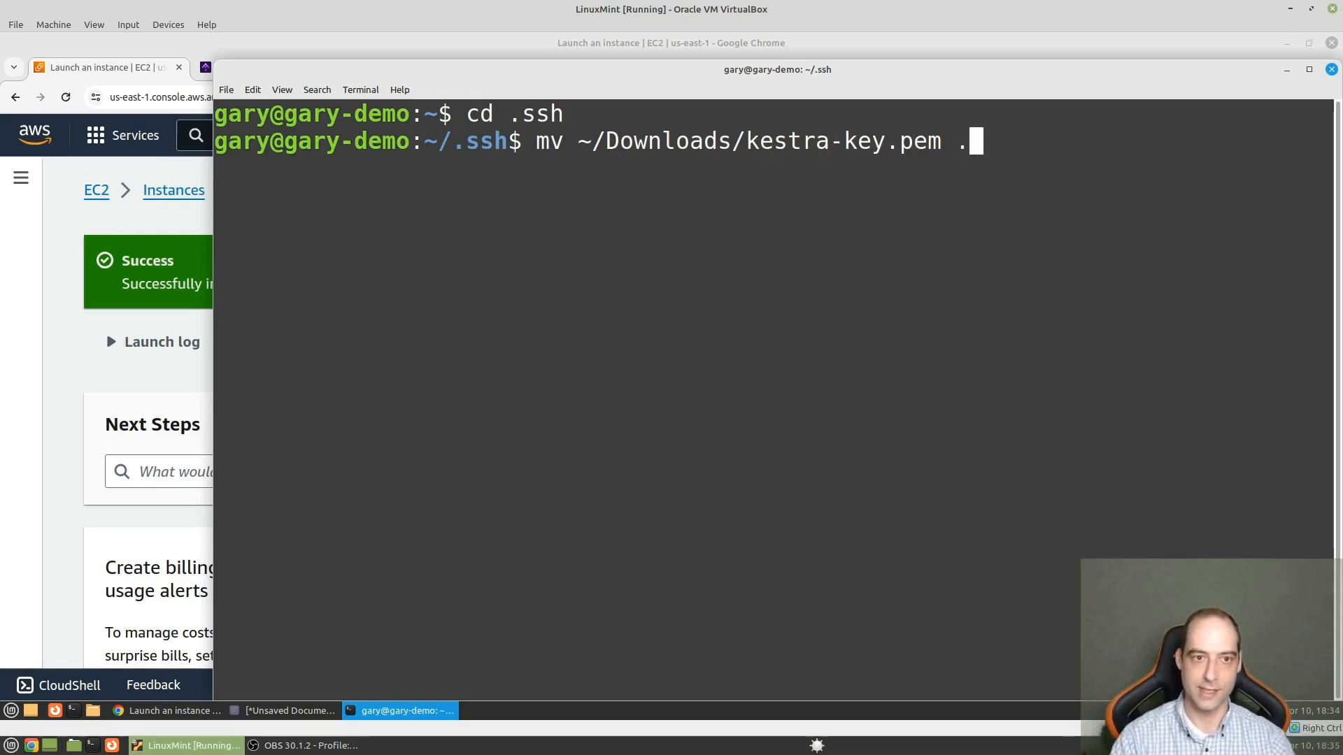
key(Return)
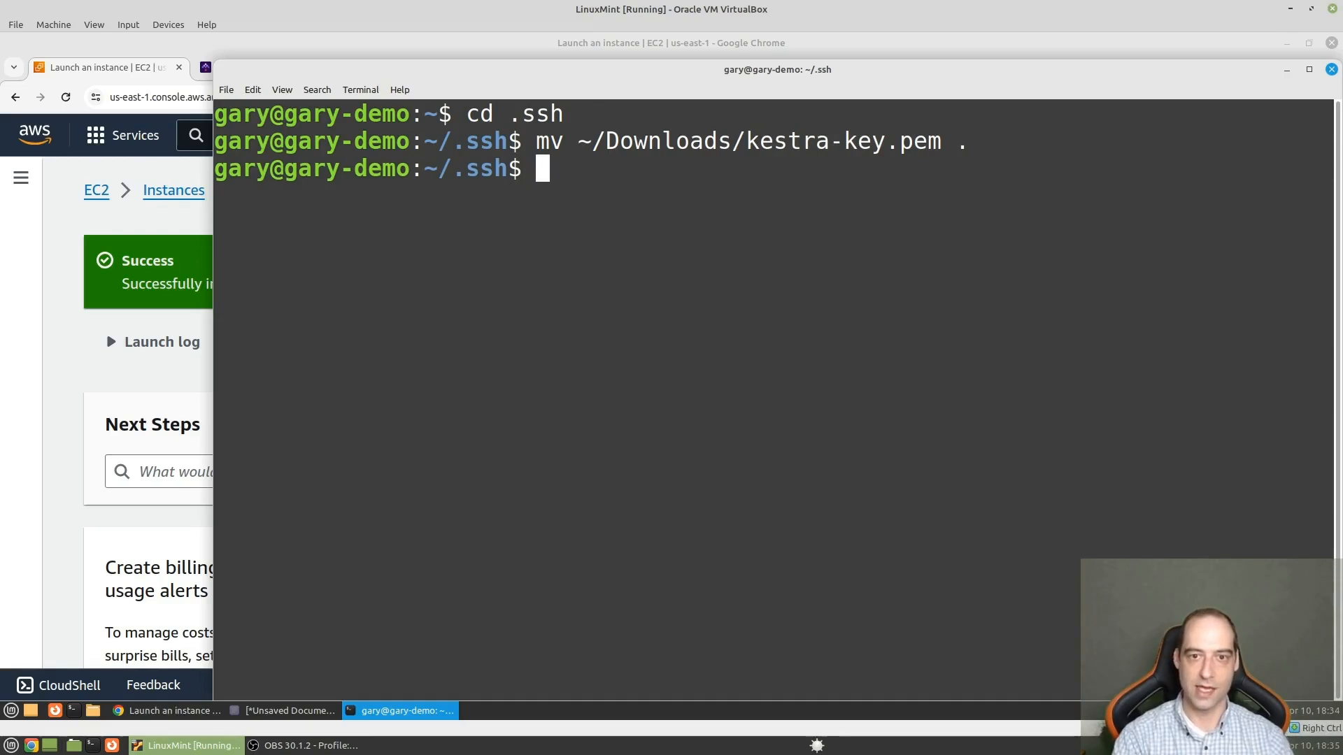
text(ls)
key(Return)
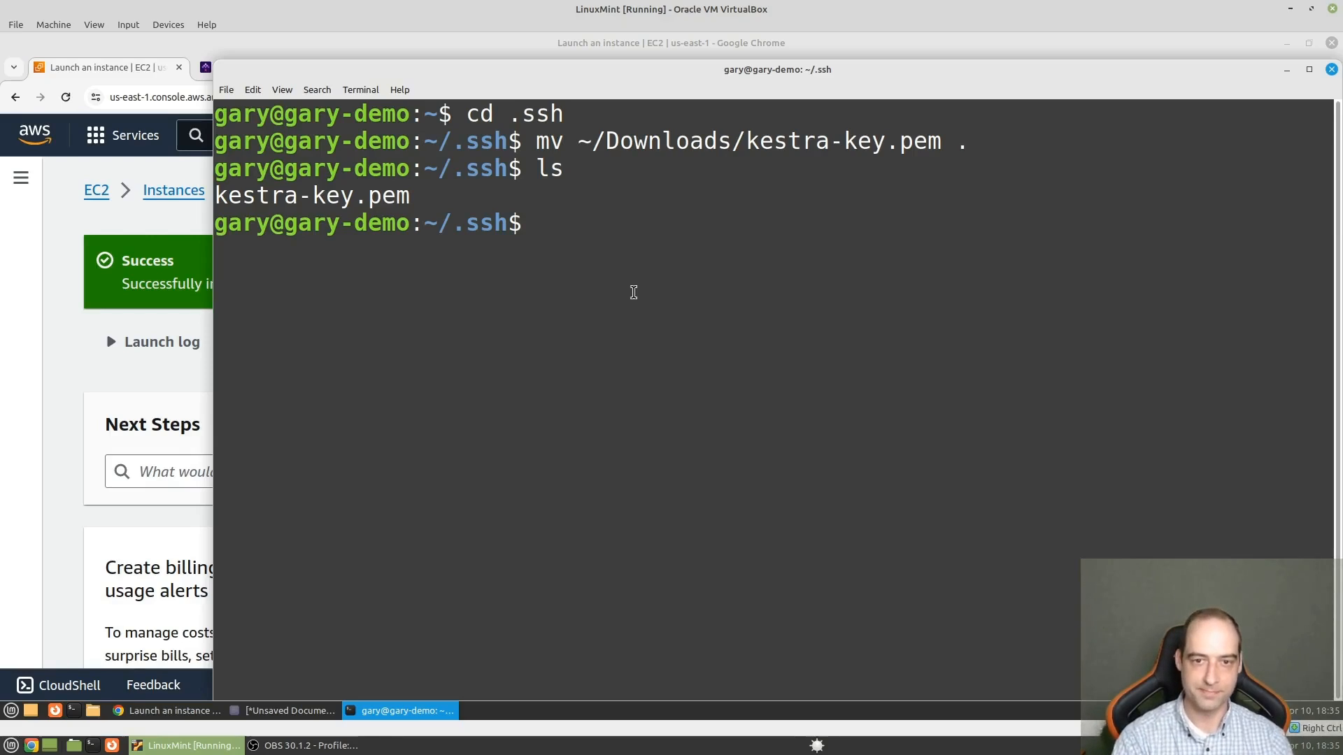
- Open a new file named config in the .ssh directory with the nano editor
text(nano co)
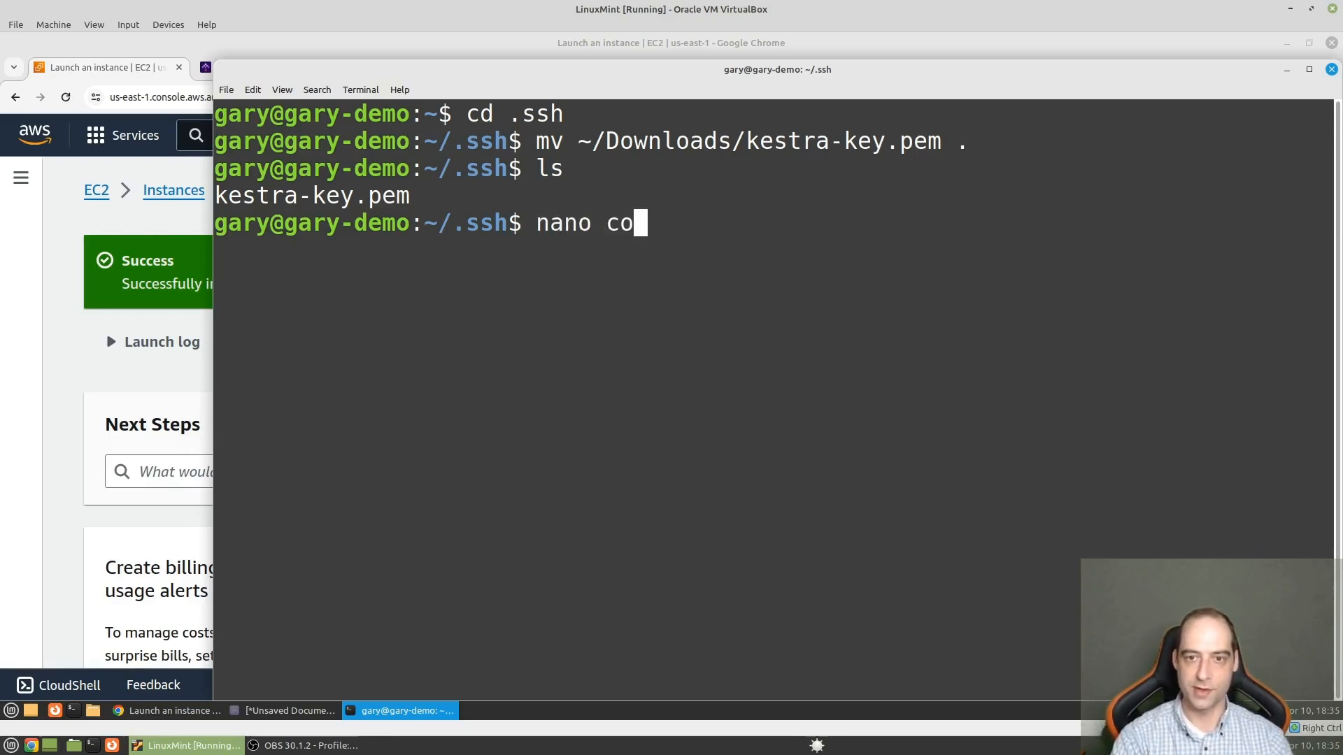
text(ngig)
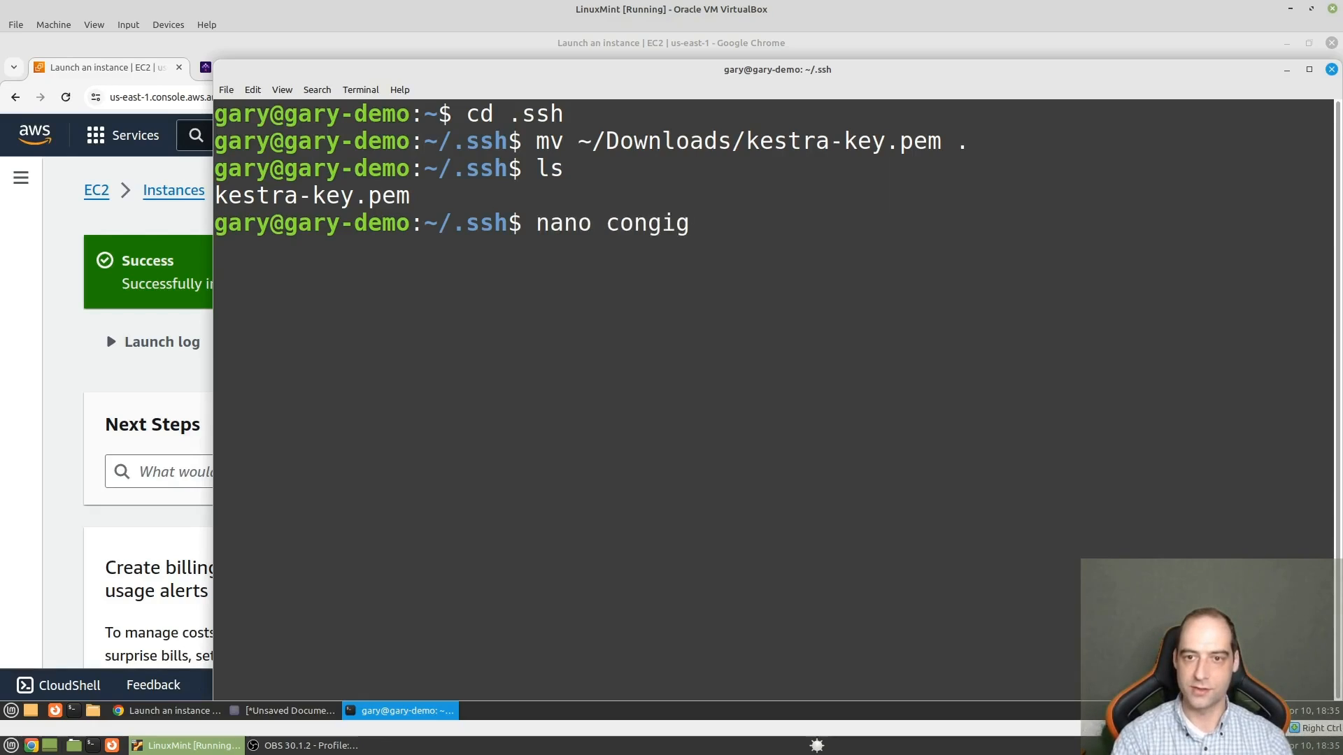
key(BackSpace)
key(BackSpace)
key(BackSpace)
text(fig)
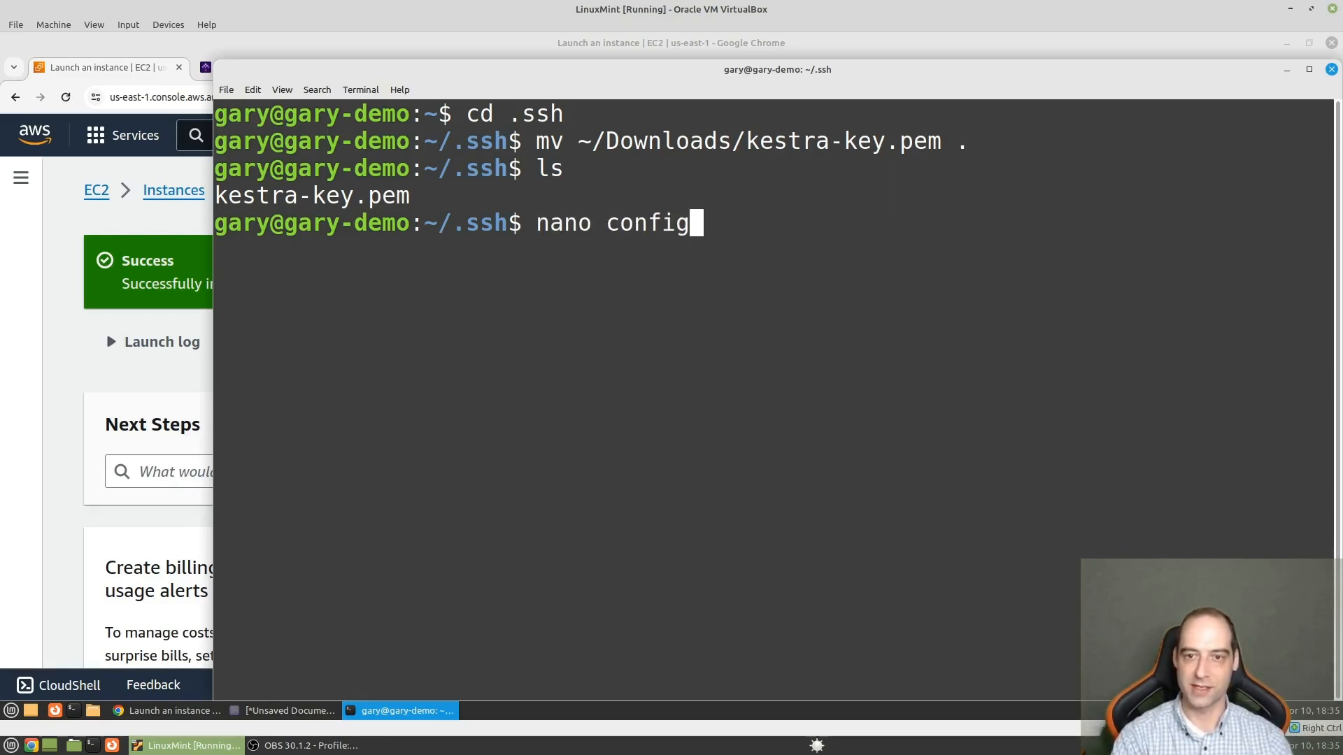
key(Return)
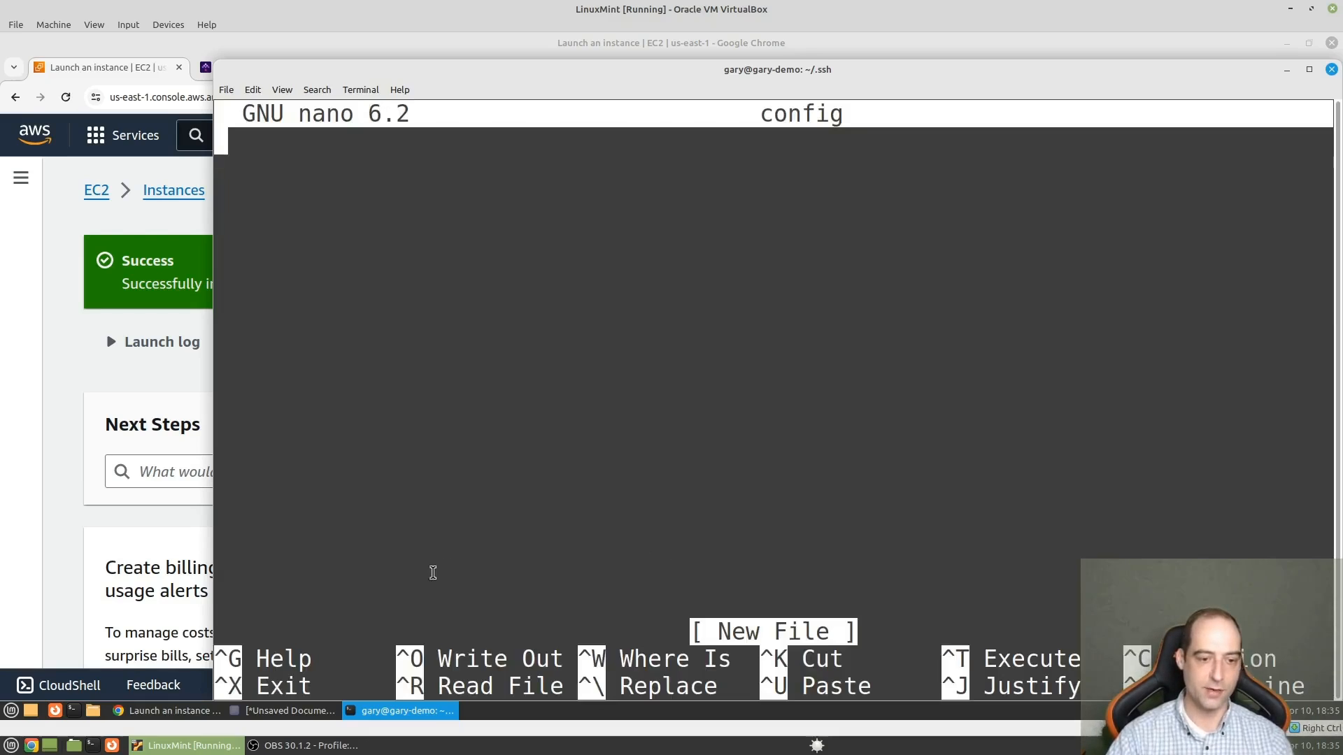
- Copy the Host ec2 block from the unsaved text document and paste it into the config file in nano
click(303, 710)
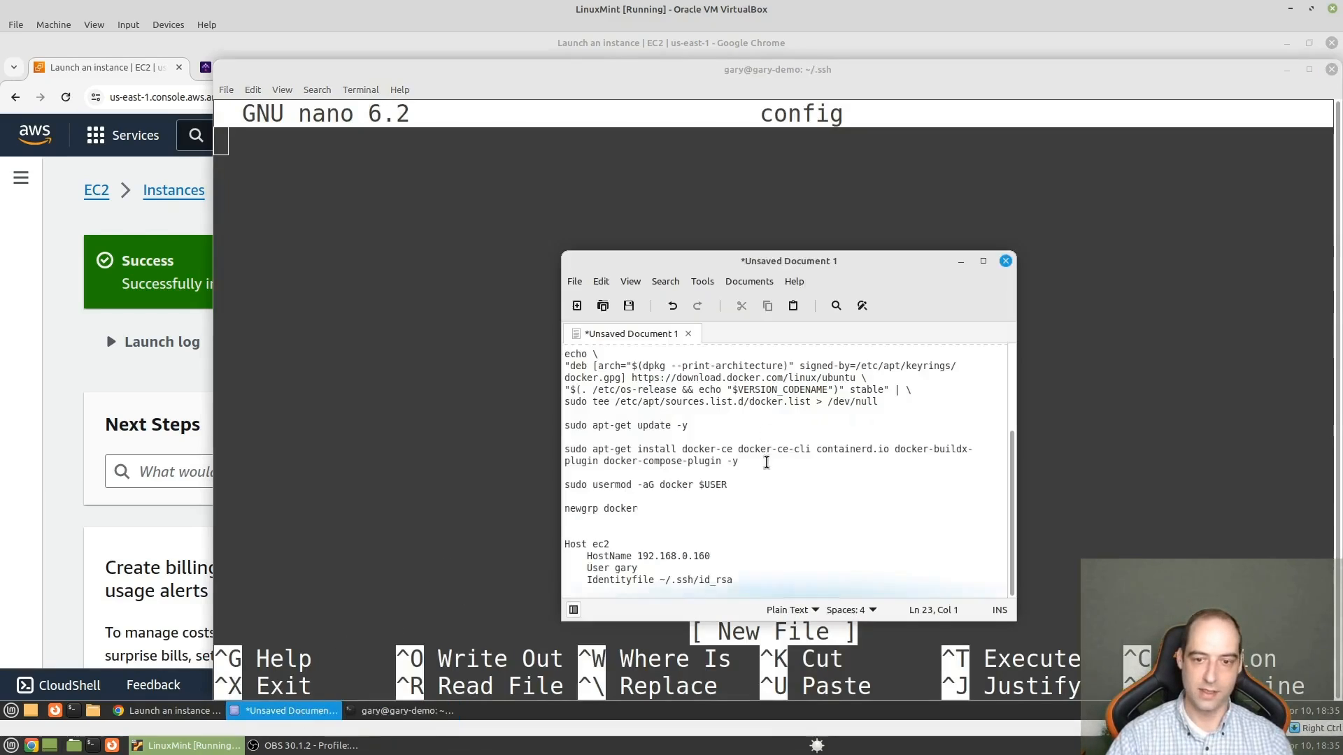
drag(770, 591, 553, 544)
key(ctrl+c)
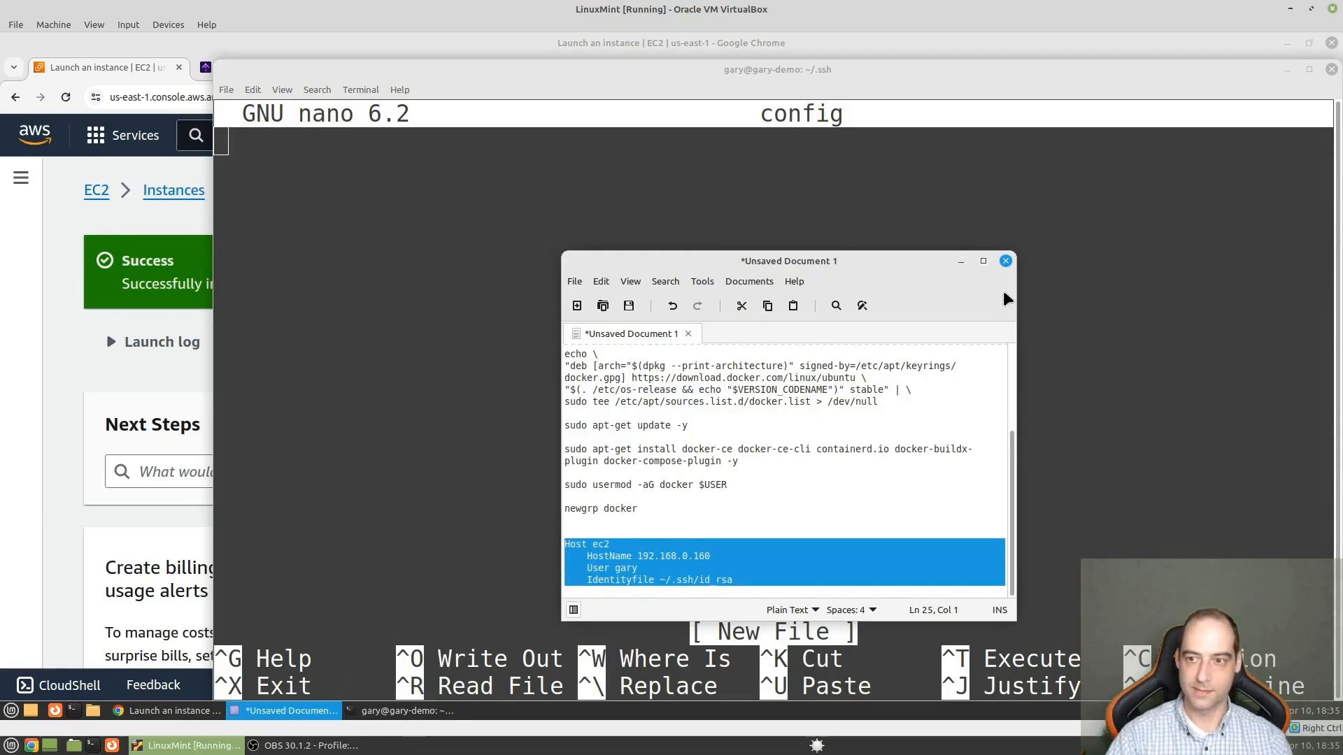
click(961, 261)
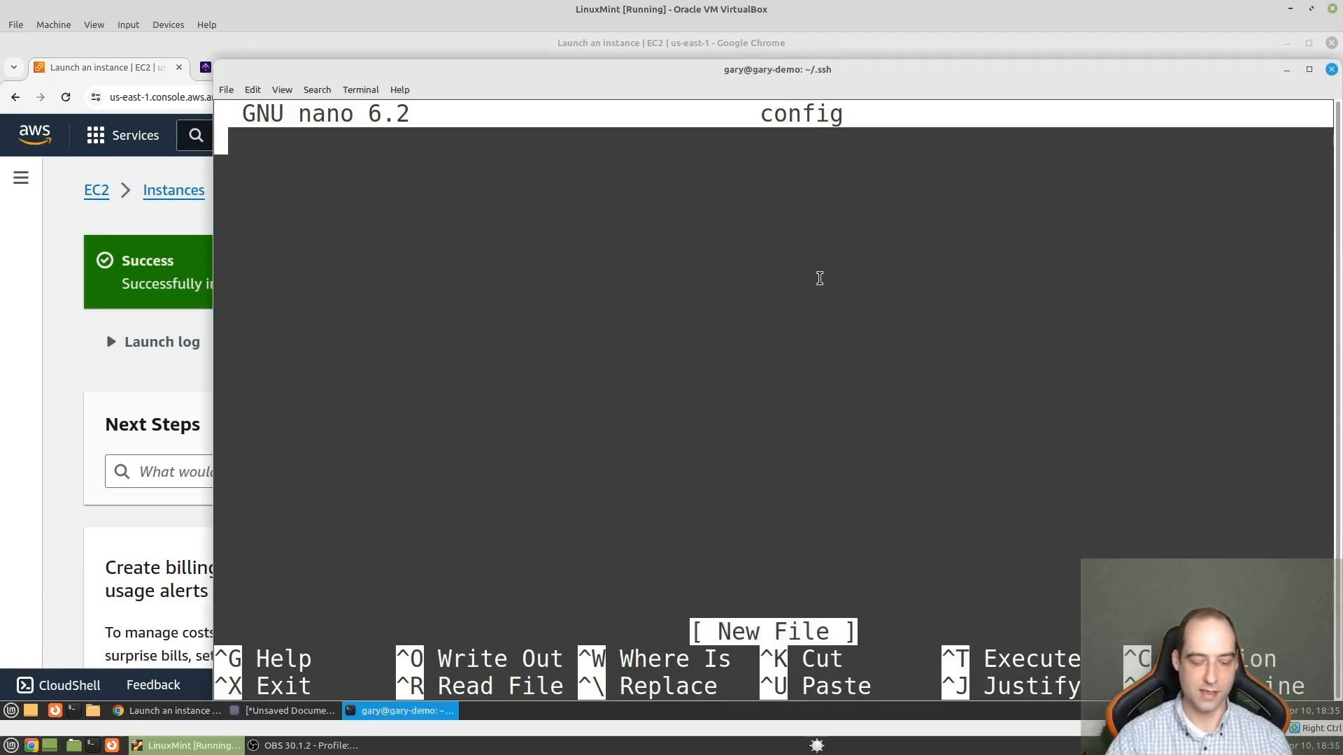
key(ctrl+shift+v)
- Review the Host alias line at the start of the pasted SSH block
key(Up)
key(Up)
key(Up)
key(Up)
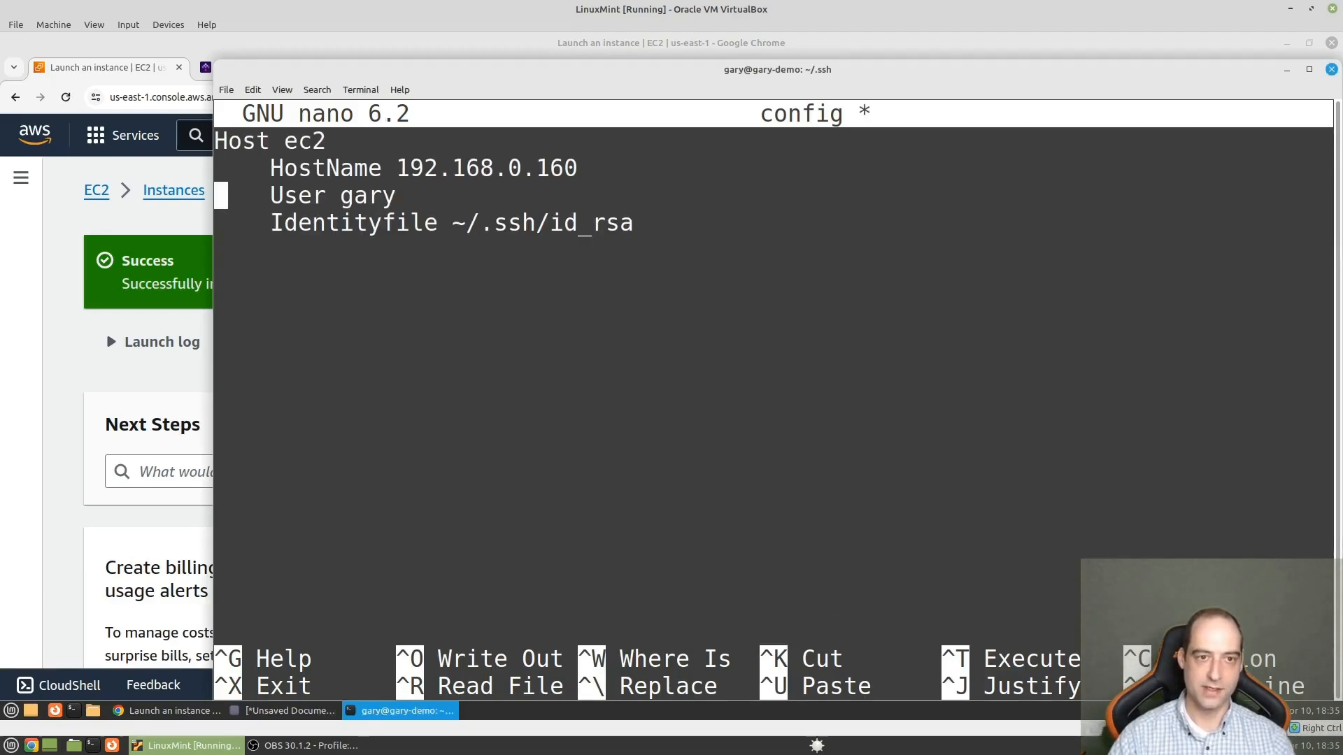
key(Right)
key(Right)
key(Right)
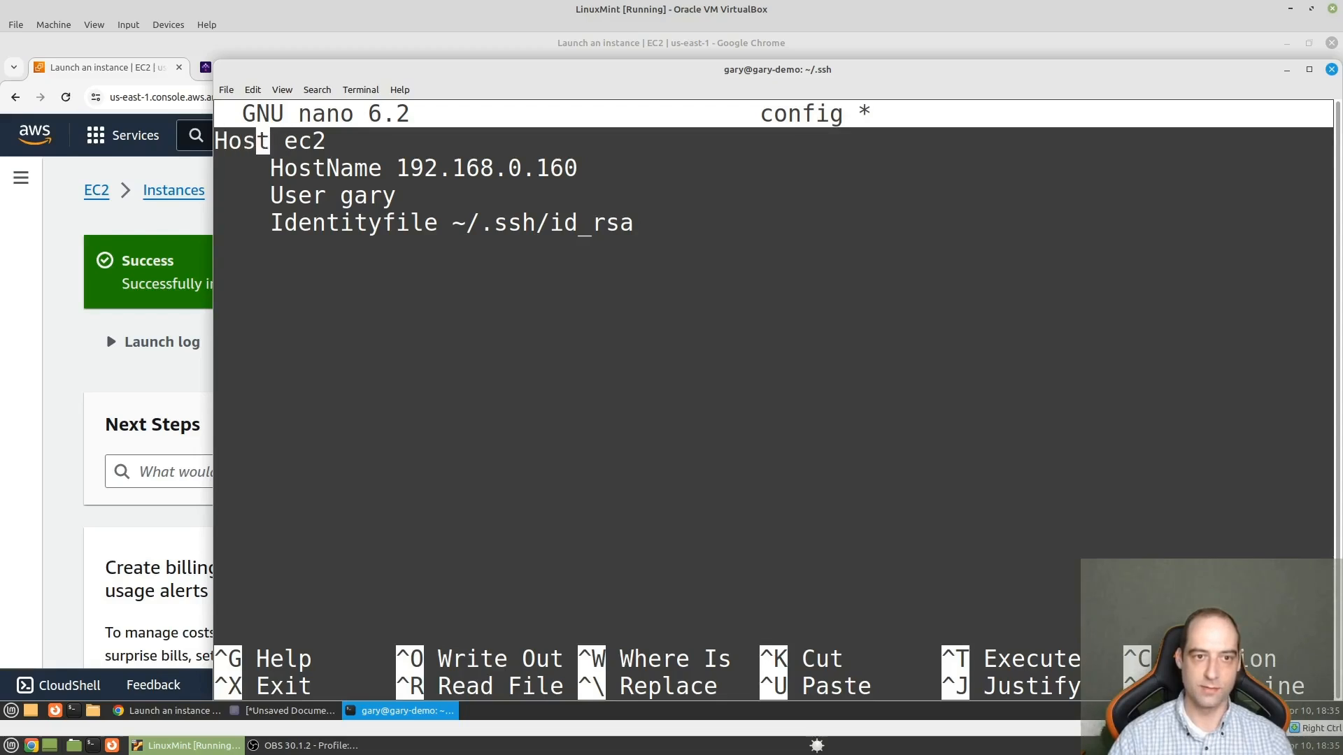
key(Left)
key(Left)
key(Left)
key(Right)
key(Right)
key(Right)
key(Right)
key(Right)
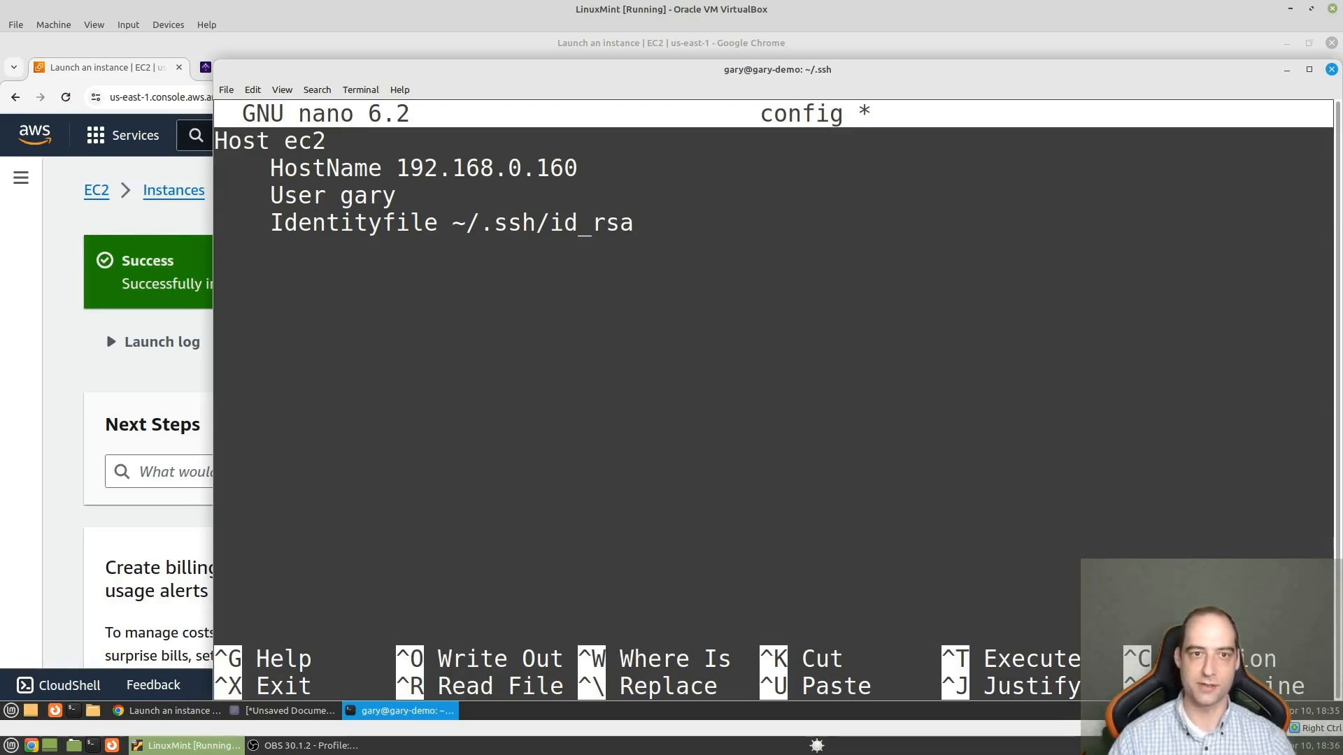
- Set the User entry of the ec2 host block to ubuntu
key(Down)
key(Down)
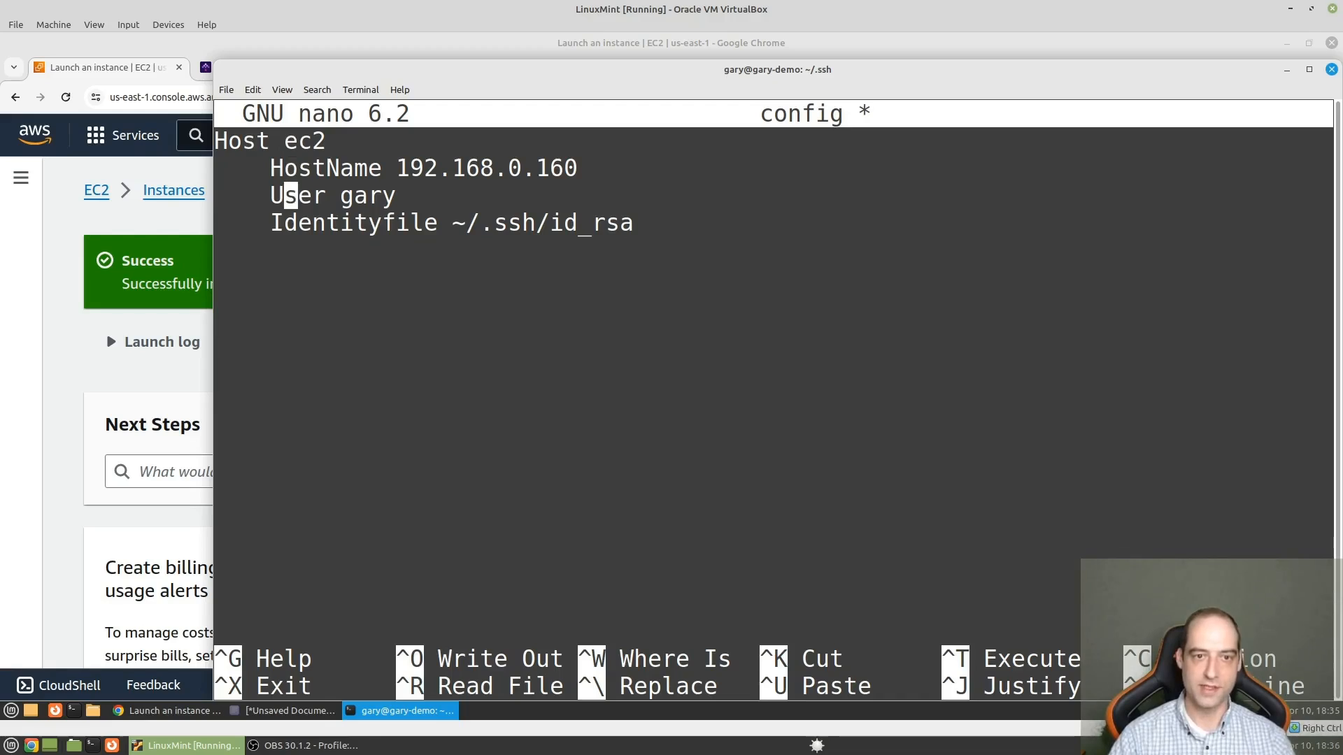
key(Right)
key(Right)
key(Right)
key(Right)
key(Delete)
key(Delete)
key(Delete)
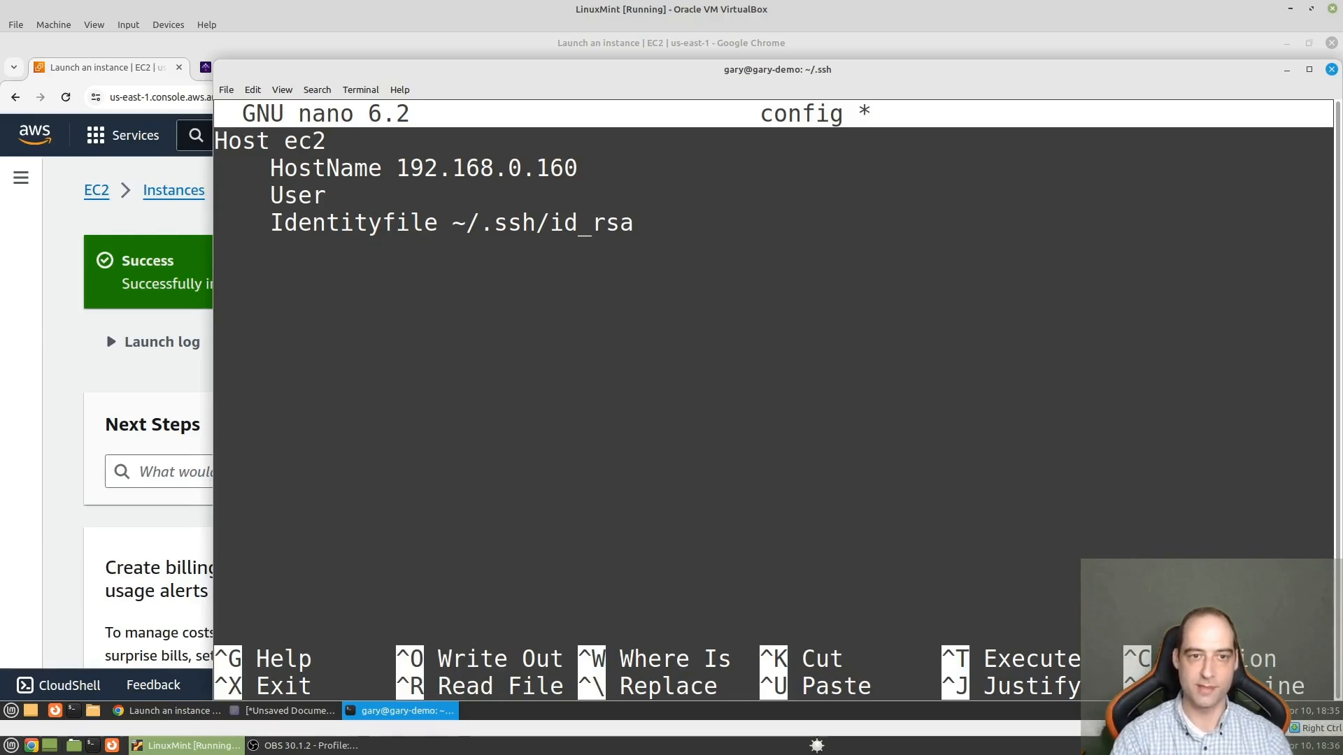
text(ubun)
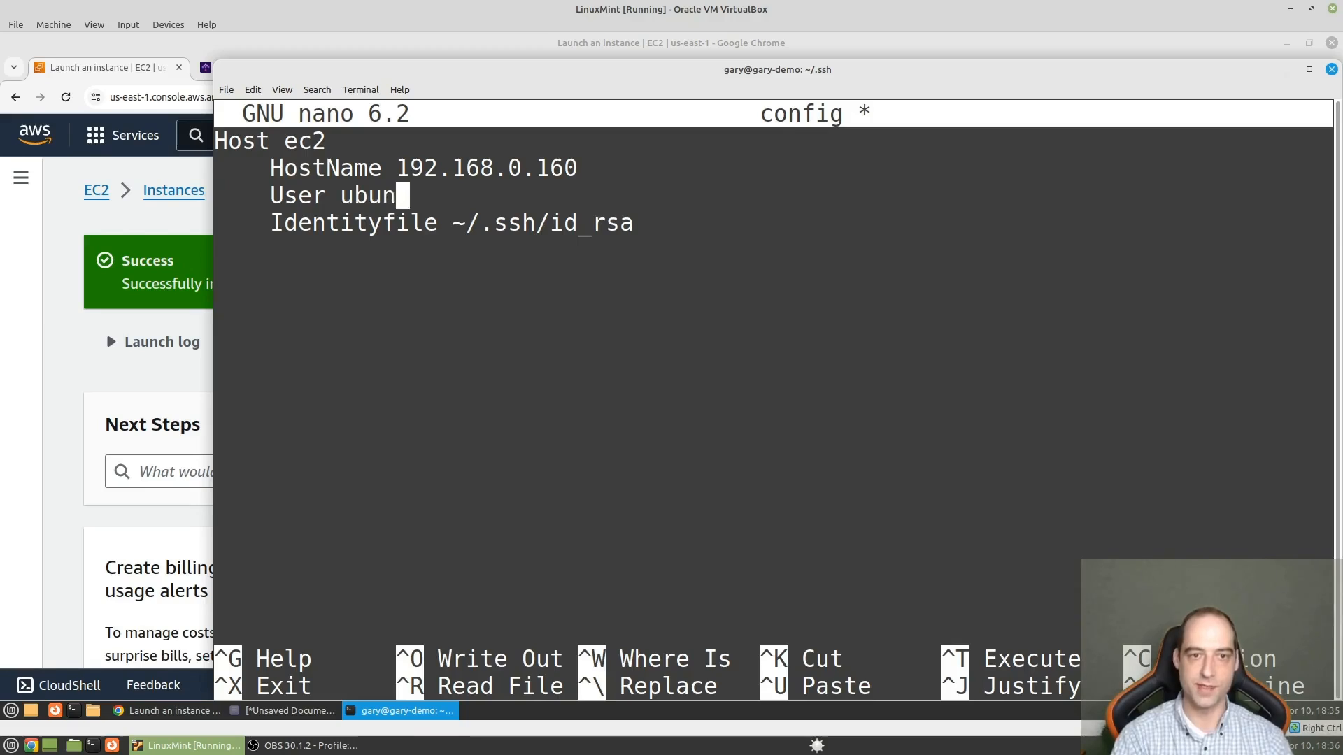
text(tu)
- Set the Identityfile path of the host block to ~/.ssh/kestra-key.pem
key(Down)
key(Right)
key(Right)
key(Right)
key(Right)
key(Right)
key(Right)
key(Right)
key(Right)
key(Right)
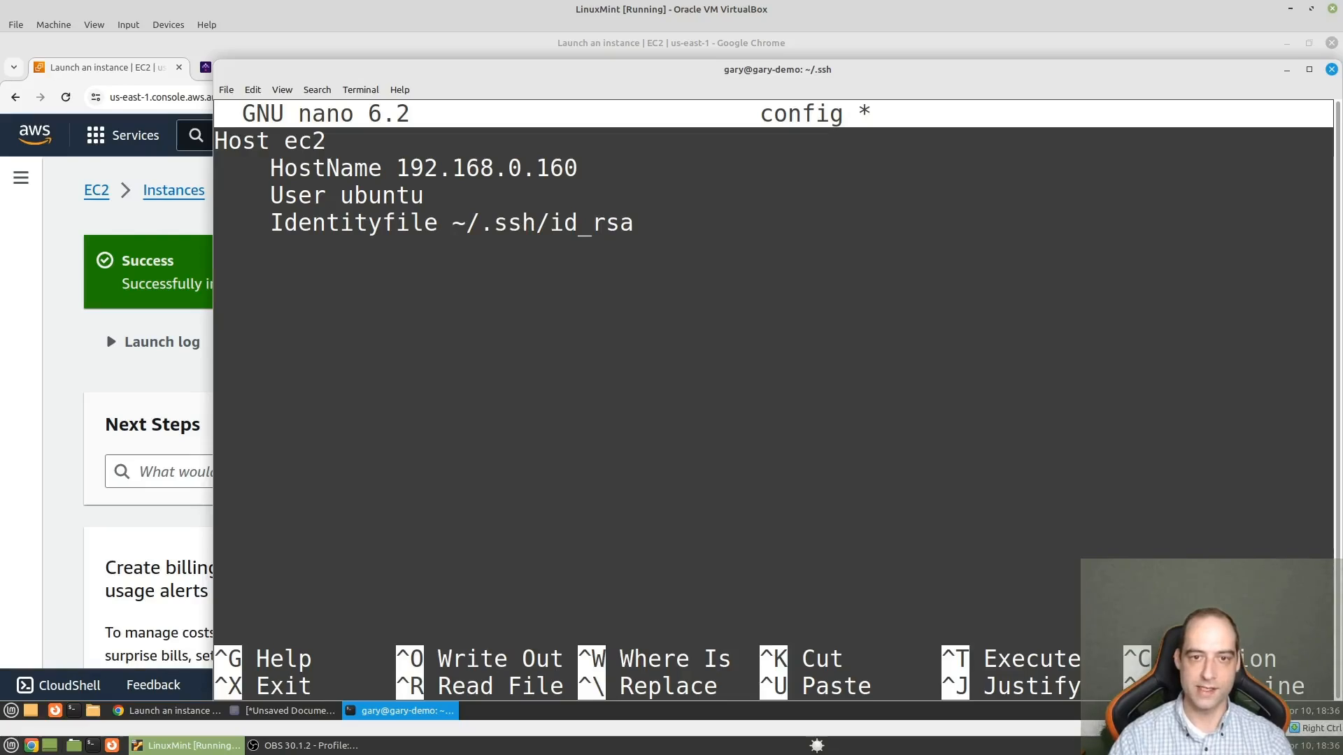
key(Delete)
key(Delete)
key(Delete)
key(Delete)
key(Delete)
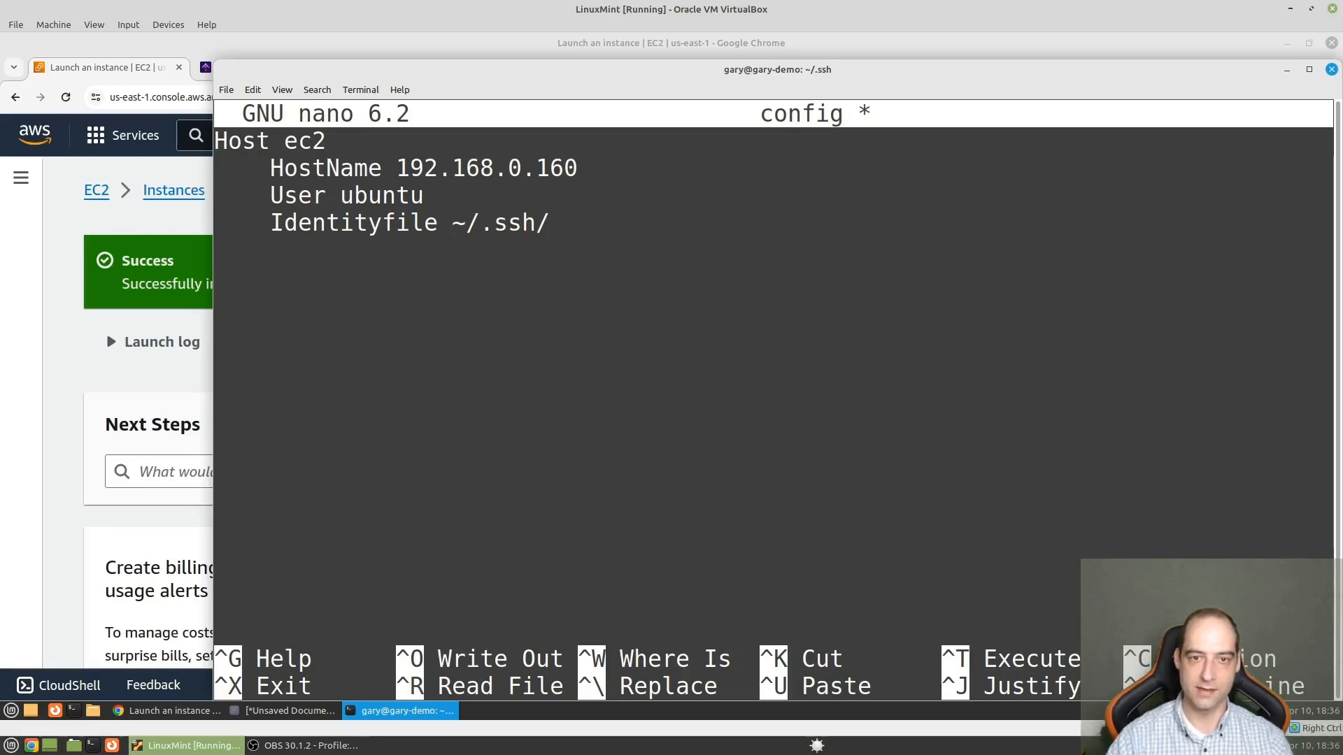
key(Left)
key(Left)
key(Left)
key(Left)
key(Left)
key(Left)
key(Left)
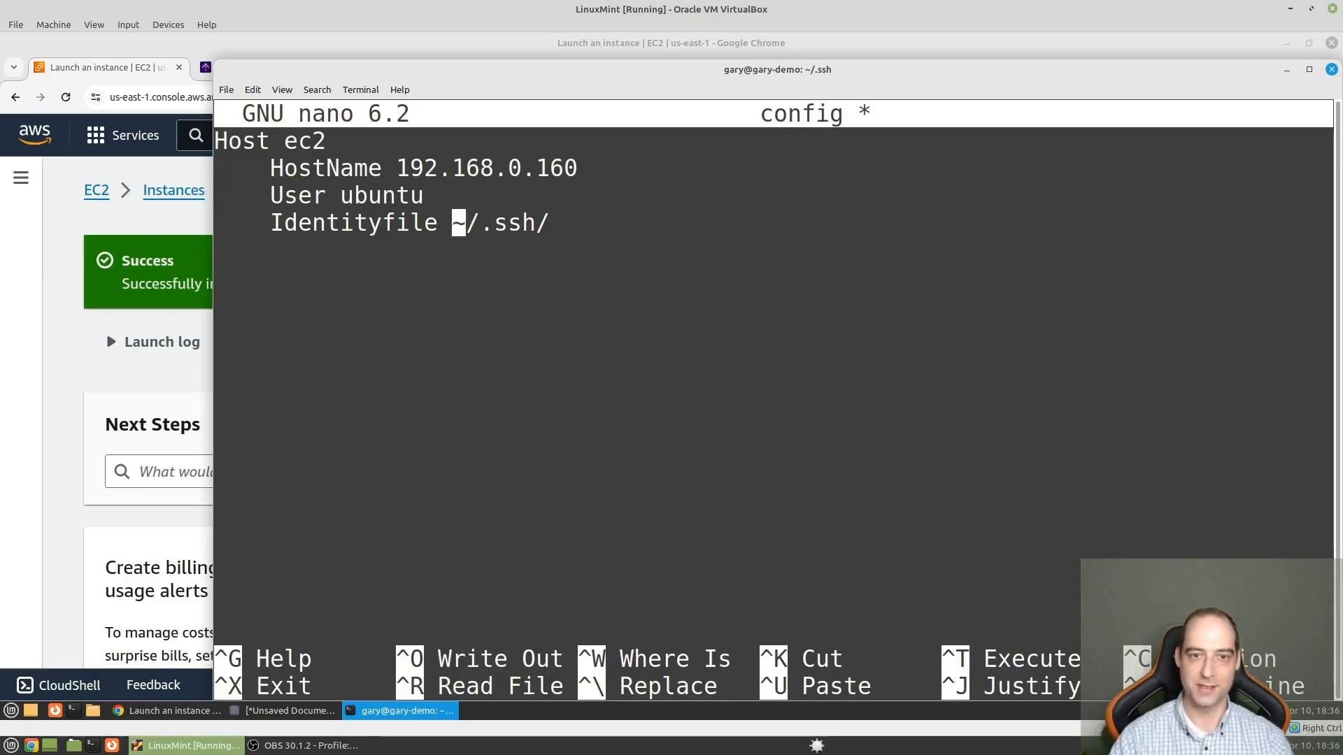
key(Right)
key(Right)
key(Right)
key(Right)
key(Right)
key(Right)
key(Right)
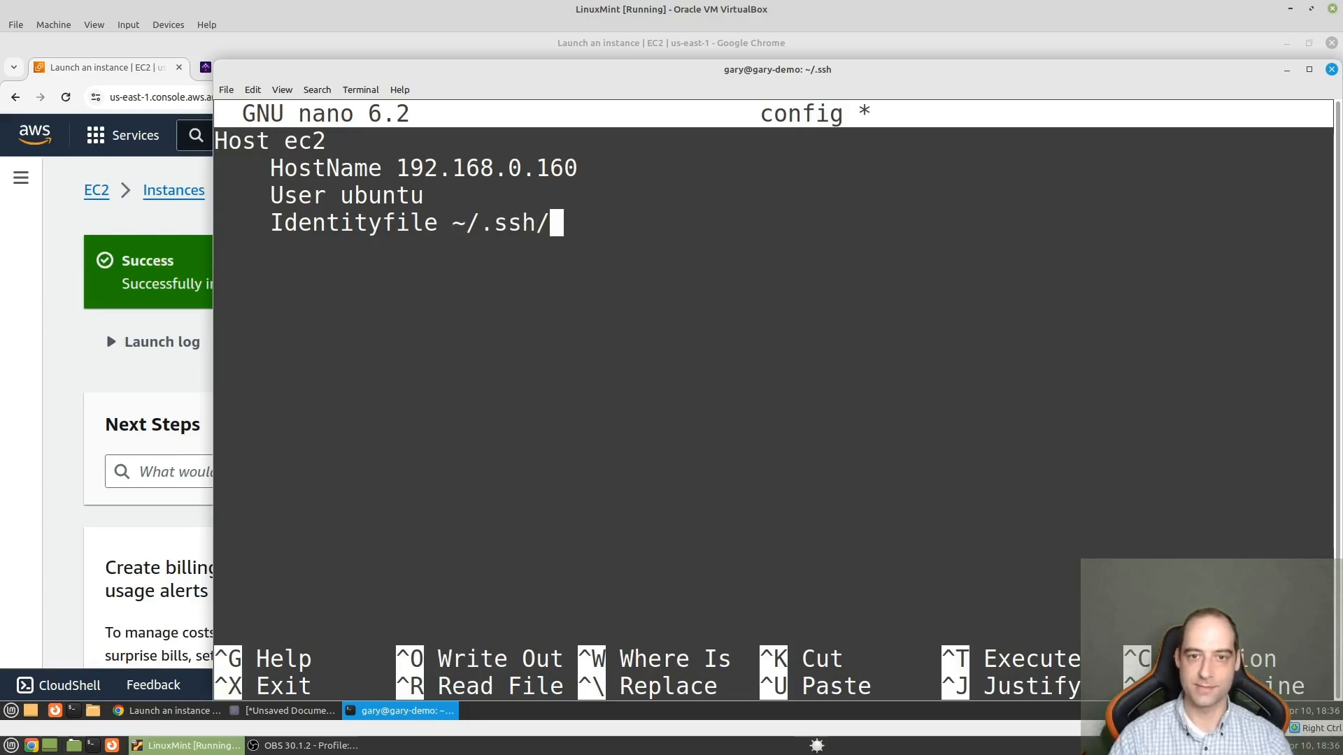
text(kestr)
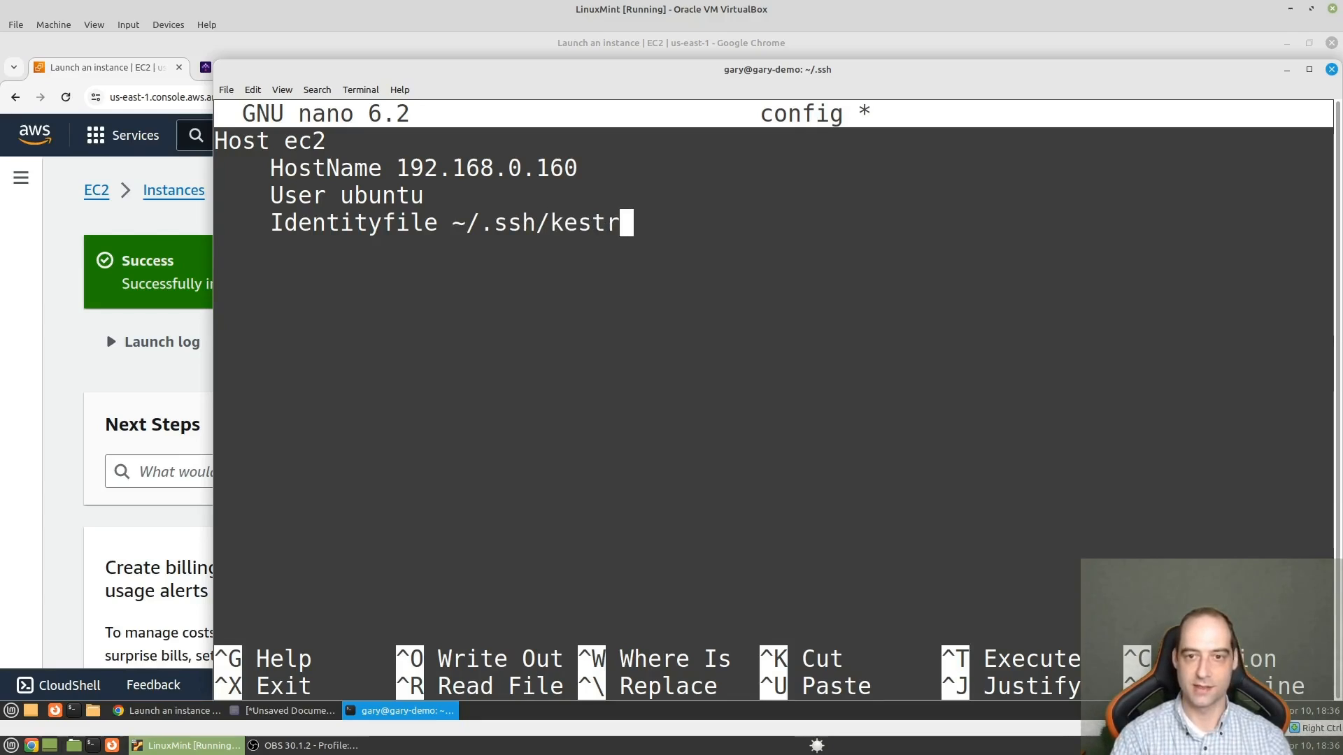
text(a-key.pm)
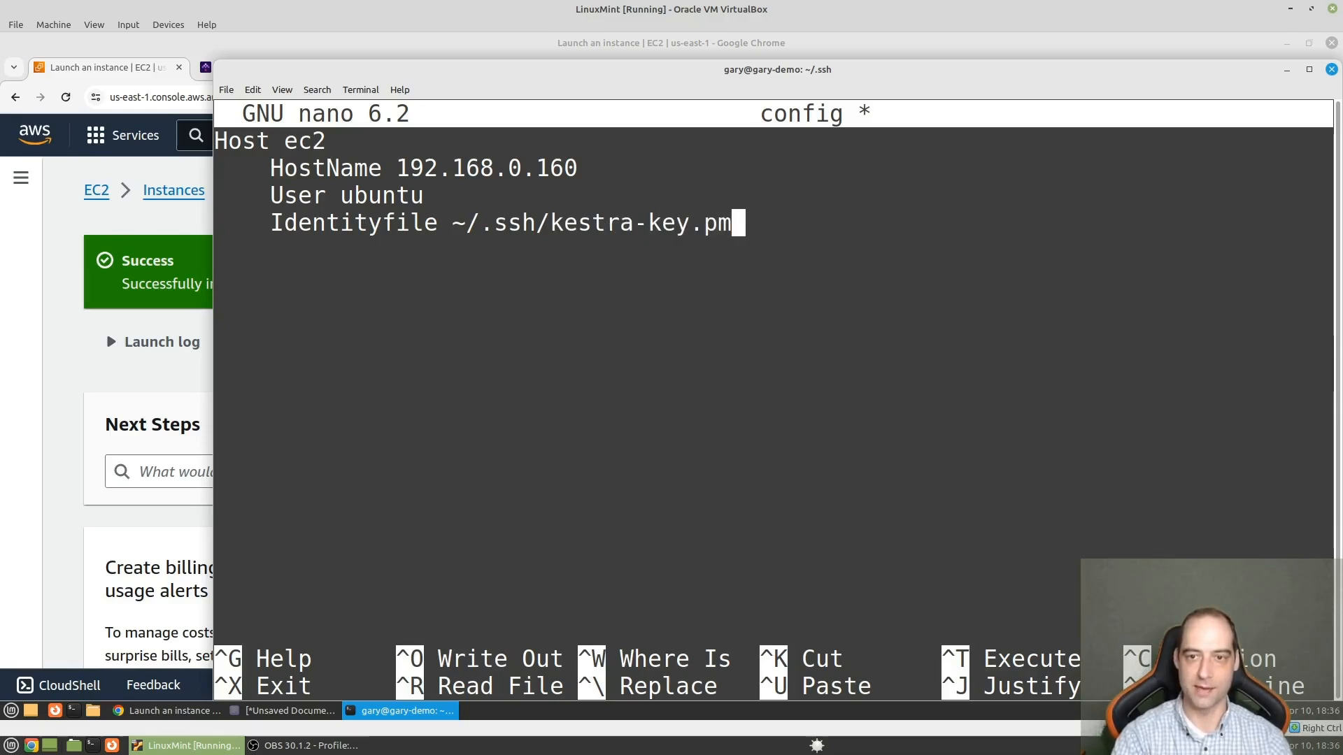
key(BackSpace)
text(em)
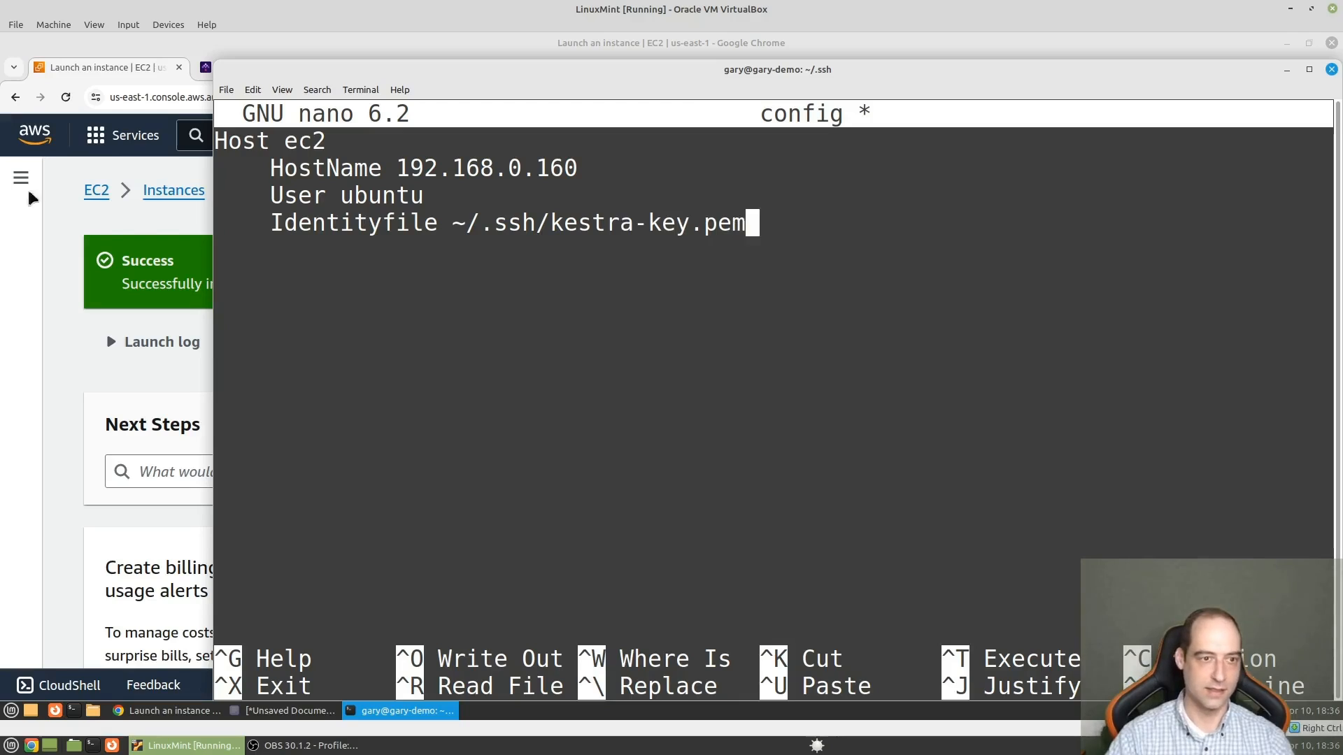
- Switch to the Chrome window, open the EC2 instances list and copy the kestra instance's public IPv4 address
click(151, 222)
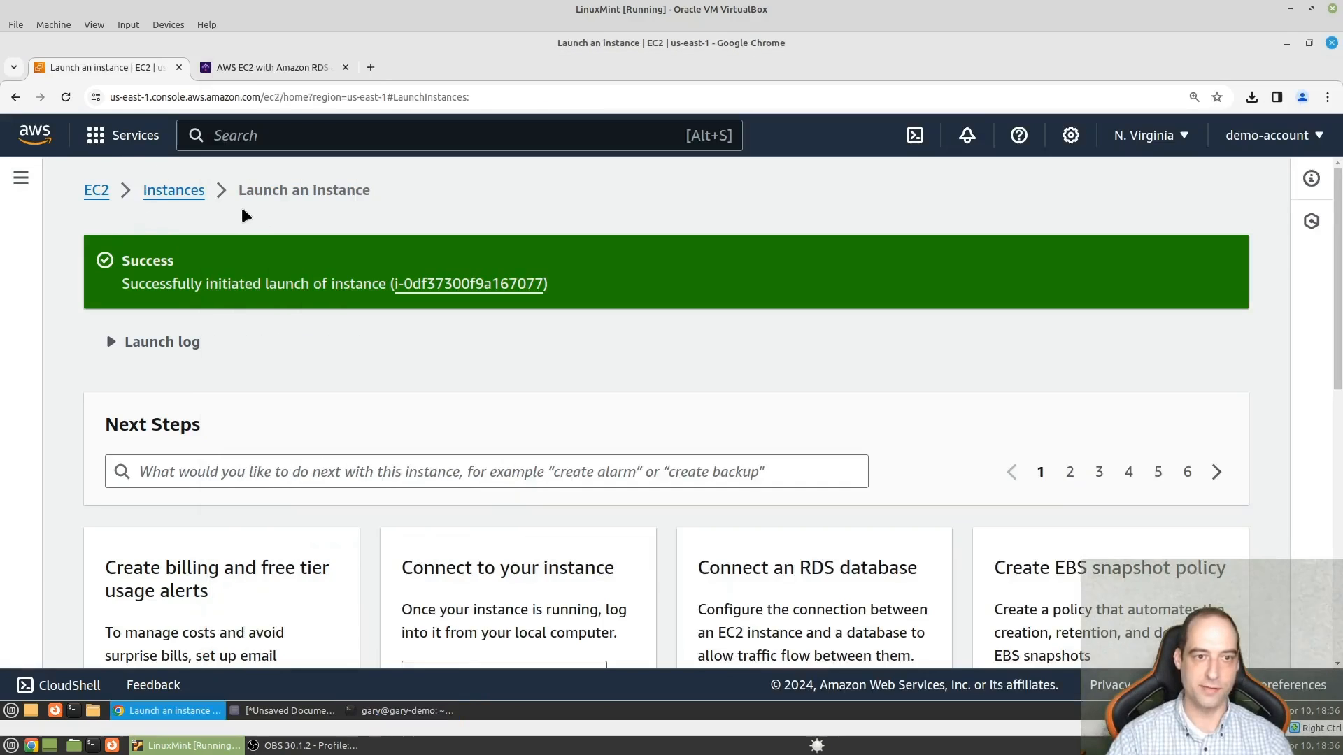
click(200, 200)
click(832, 302)
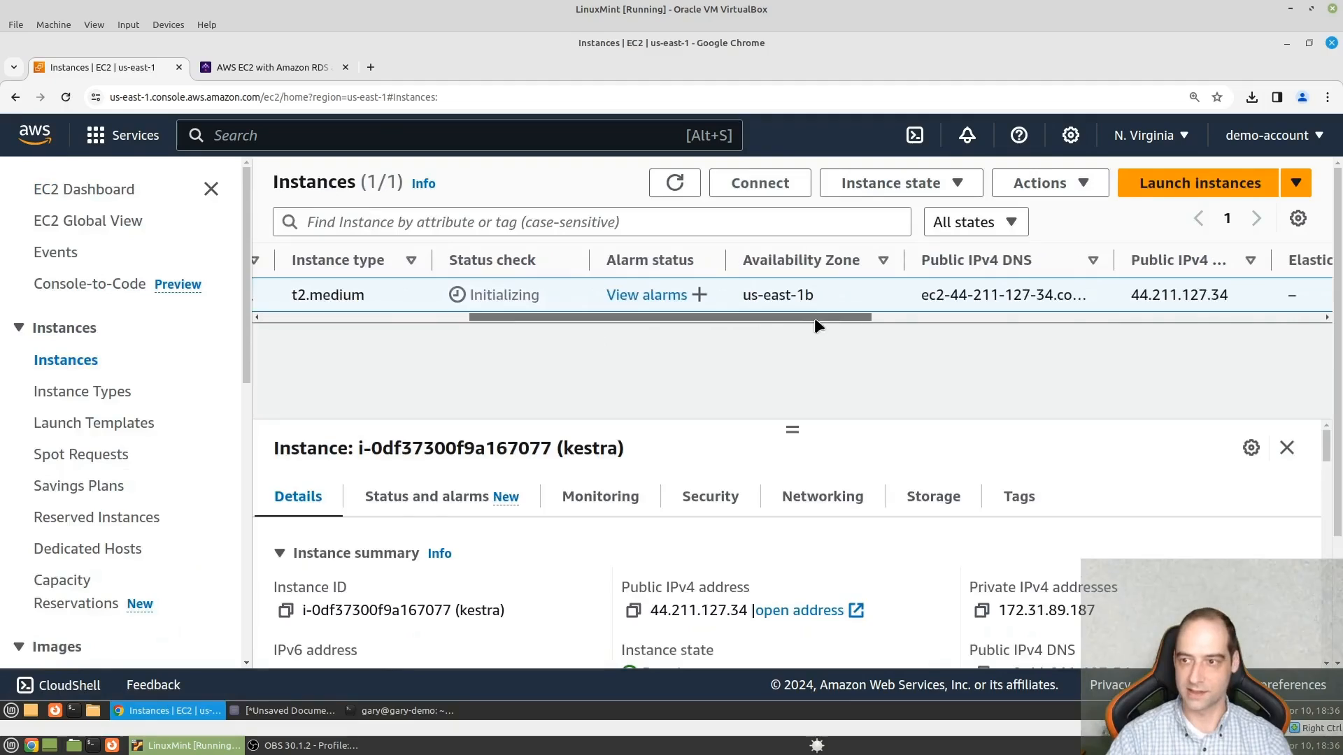
drag(1232, 297, 1129, 295)
key(ctrl+c)
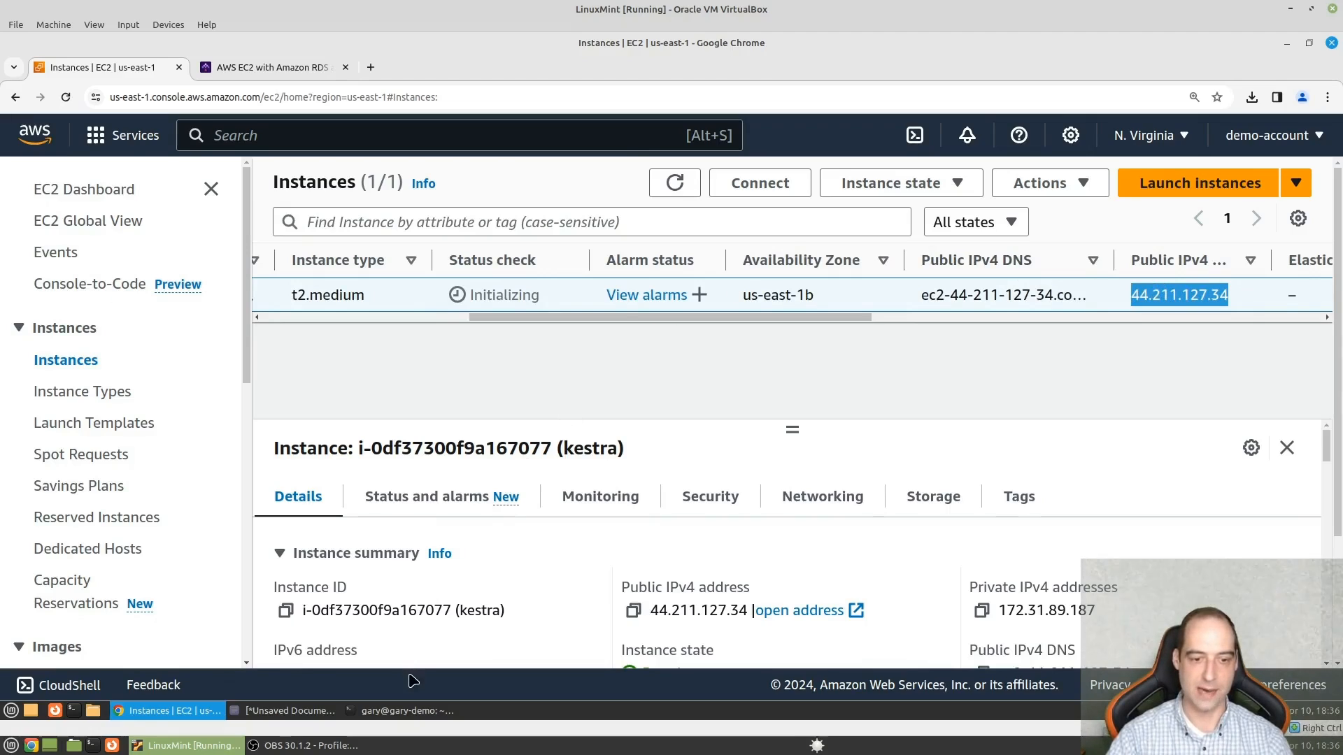
- Return to the terminal and replace the HostName value with the copied address 44.211.127.34
click(416, 710)
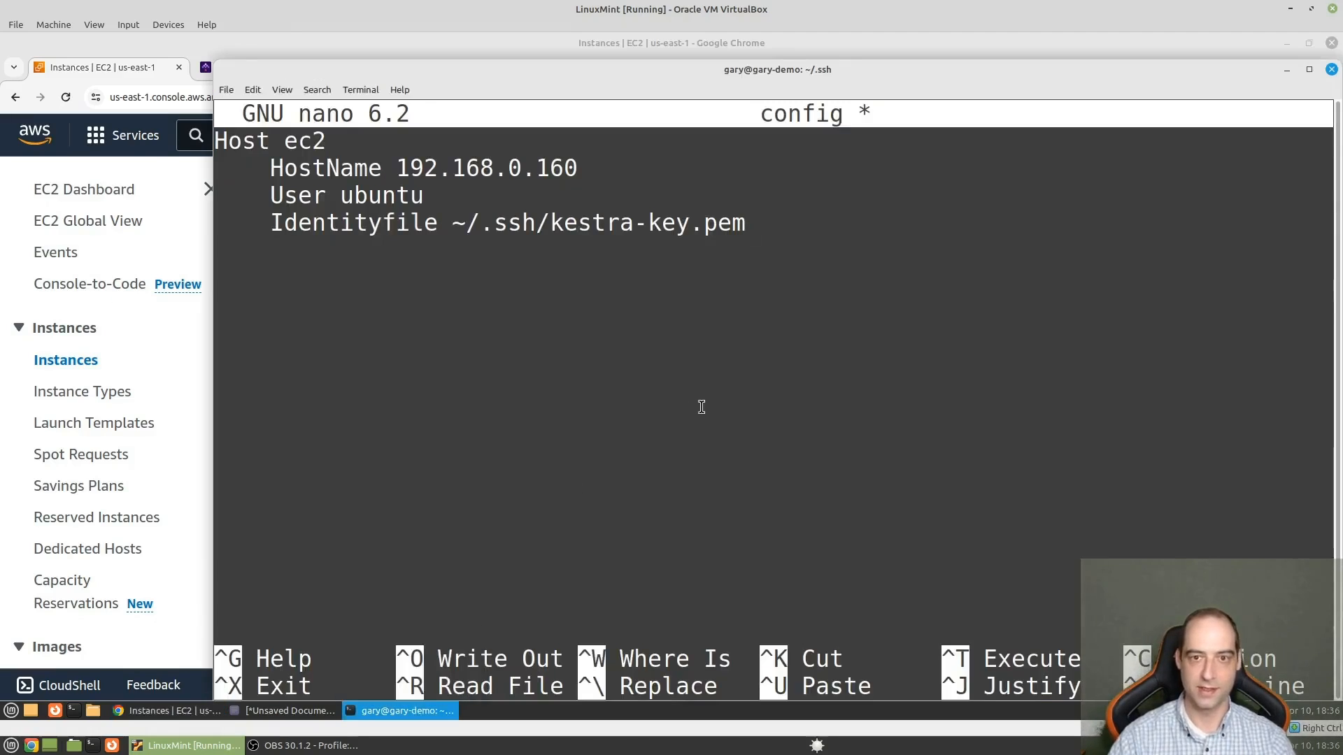
key(Up)
key(Up)
key(BackSpace)
key(BackSpace)
key(BackSpace)
key(BackSpace)
key(BackSpace)
key(BackSpace)
key(BackSpace)
key(BackSpace)
key(BackSpace)
key(BackSpace)
key(BackSpace)
key(BackSpace)
key(BackSpace)
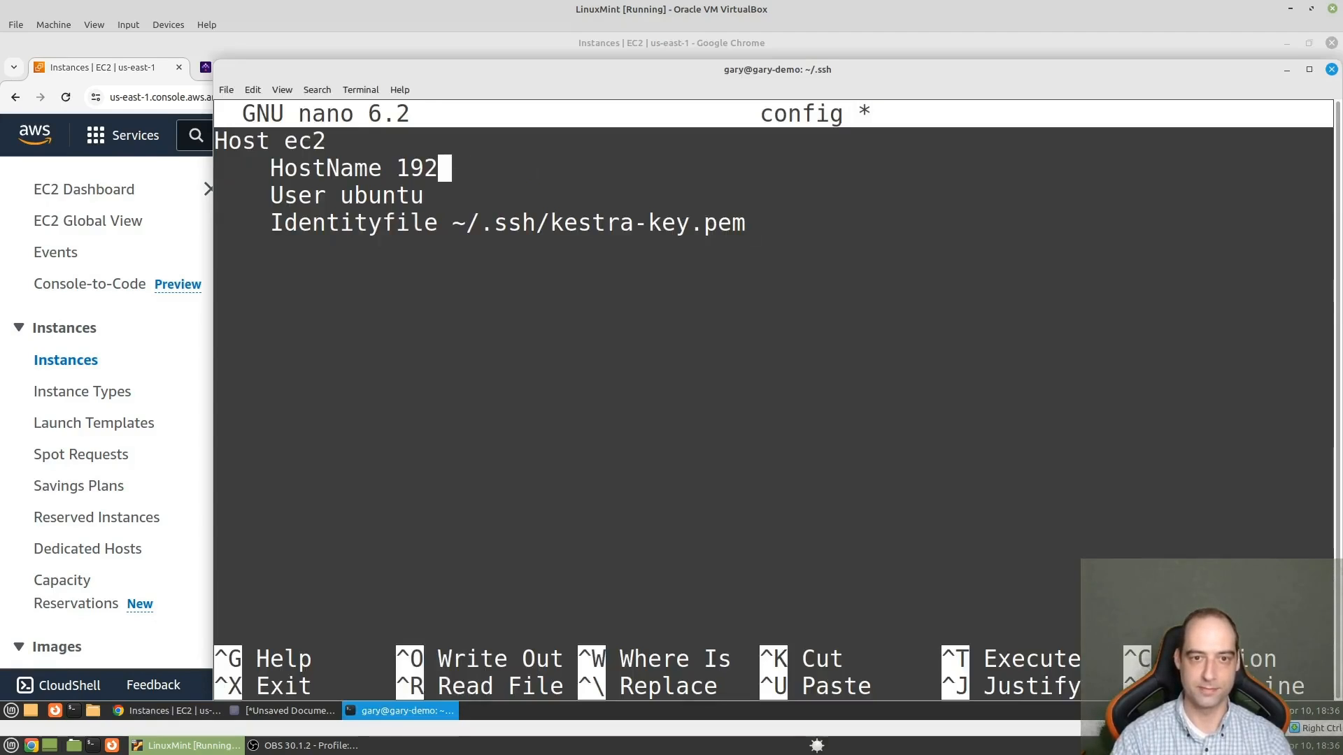
key(ctrl+shift+v)
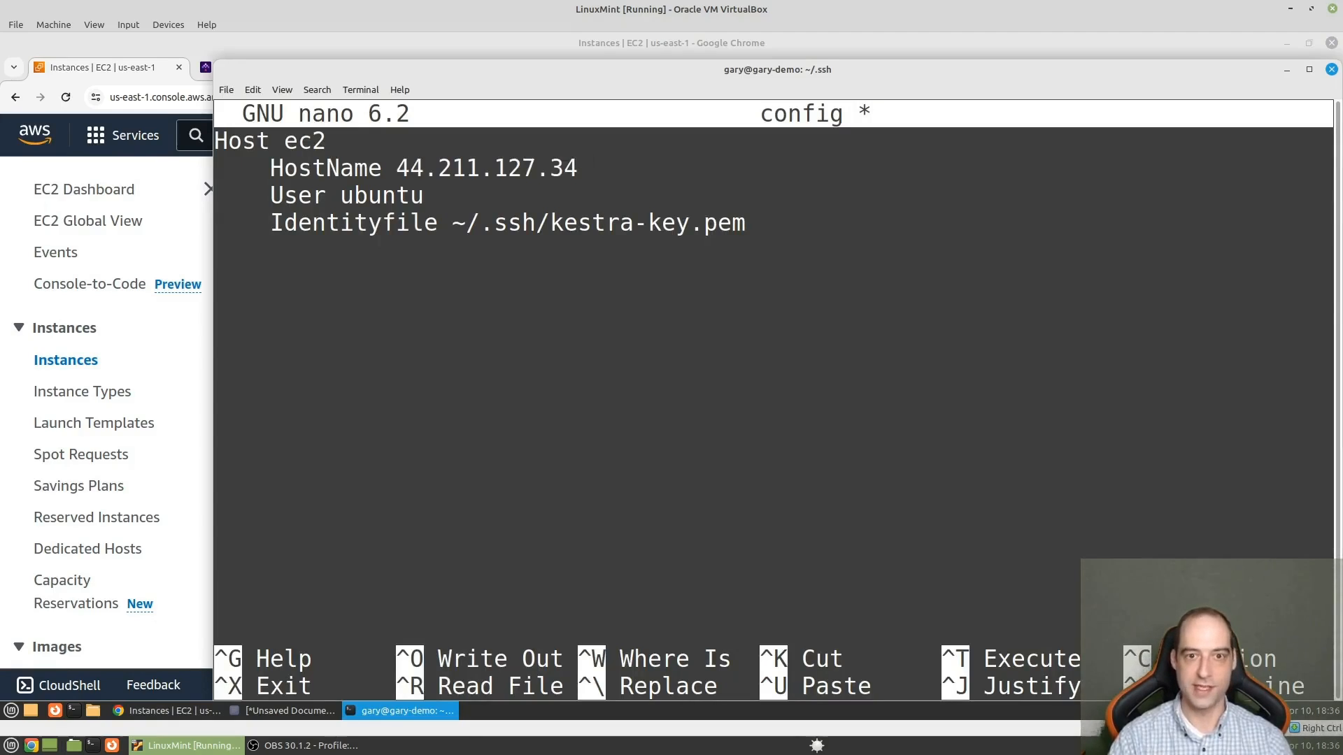
- Save the changes under the file name config and exit nano
key(ctrl+x)
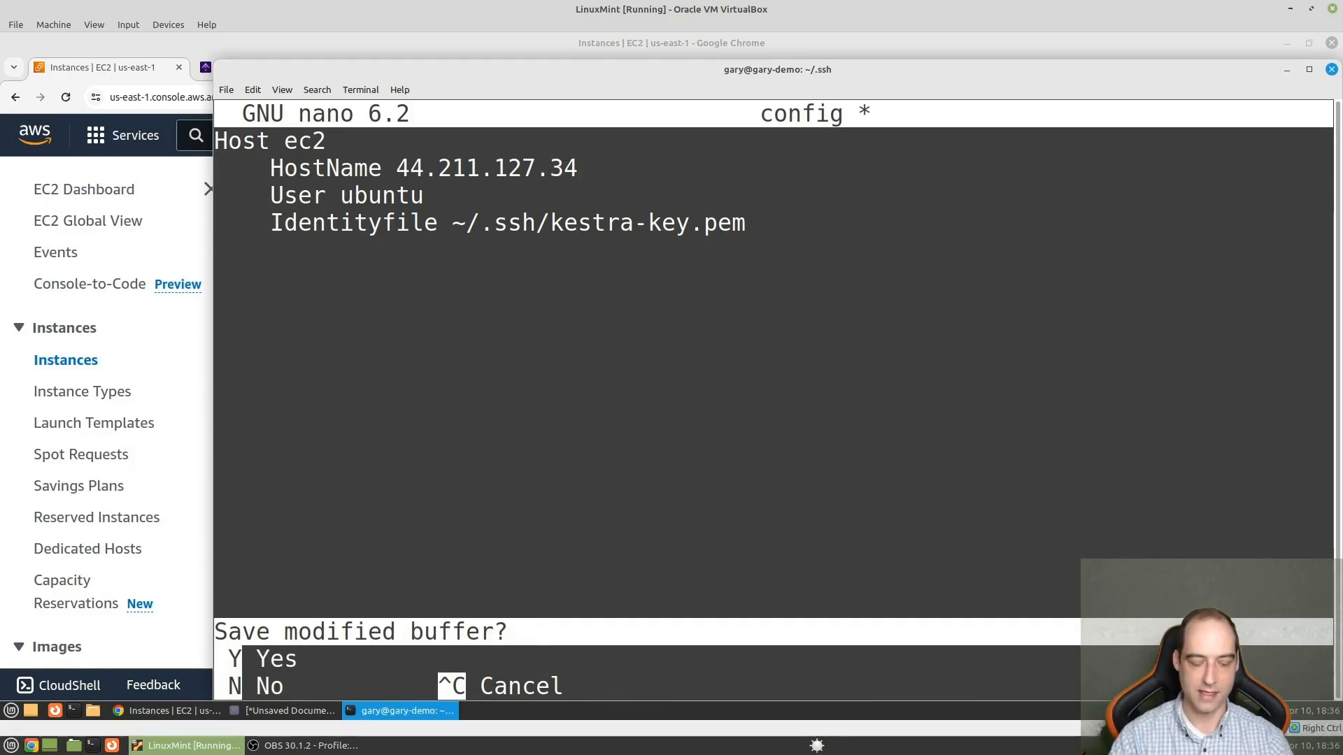
key(y)
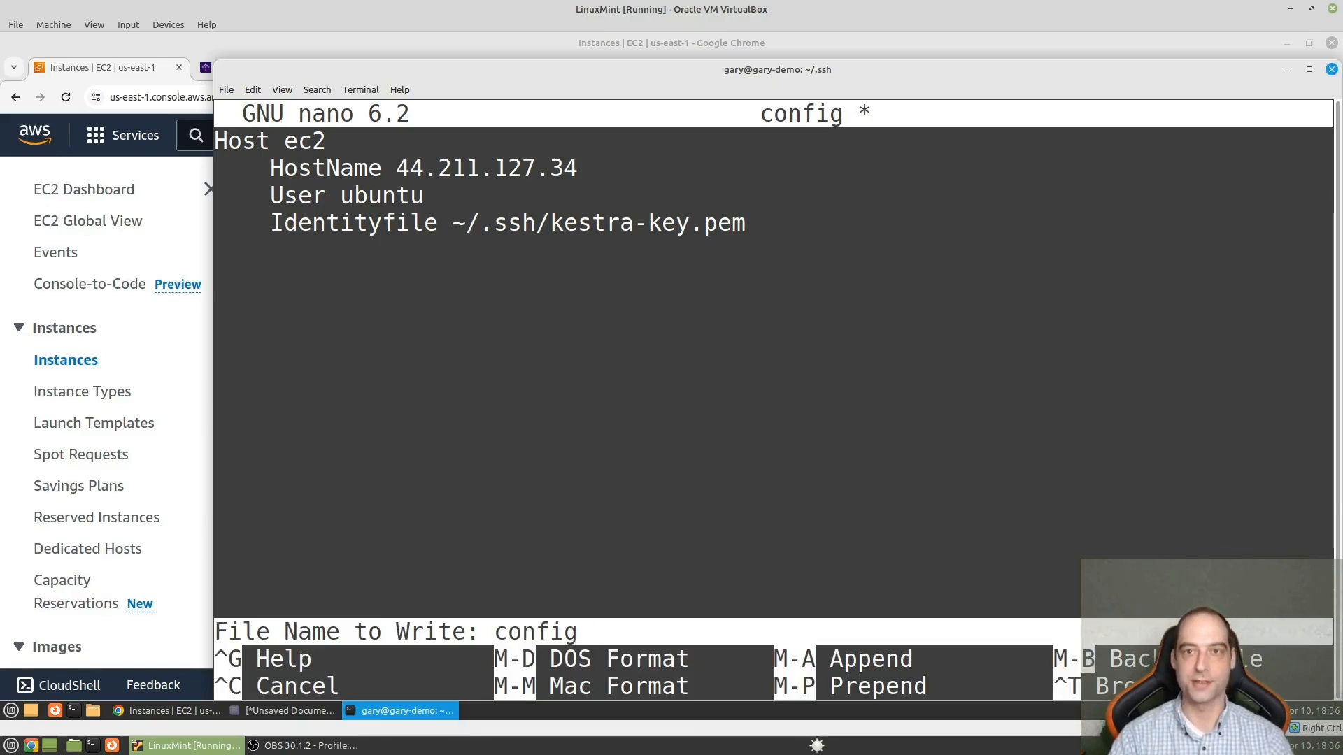
key(Return)
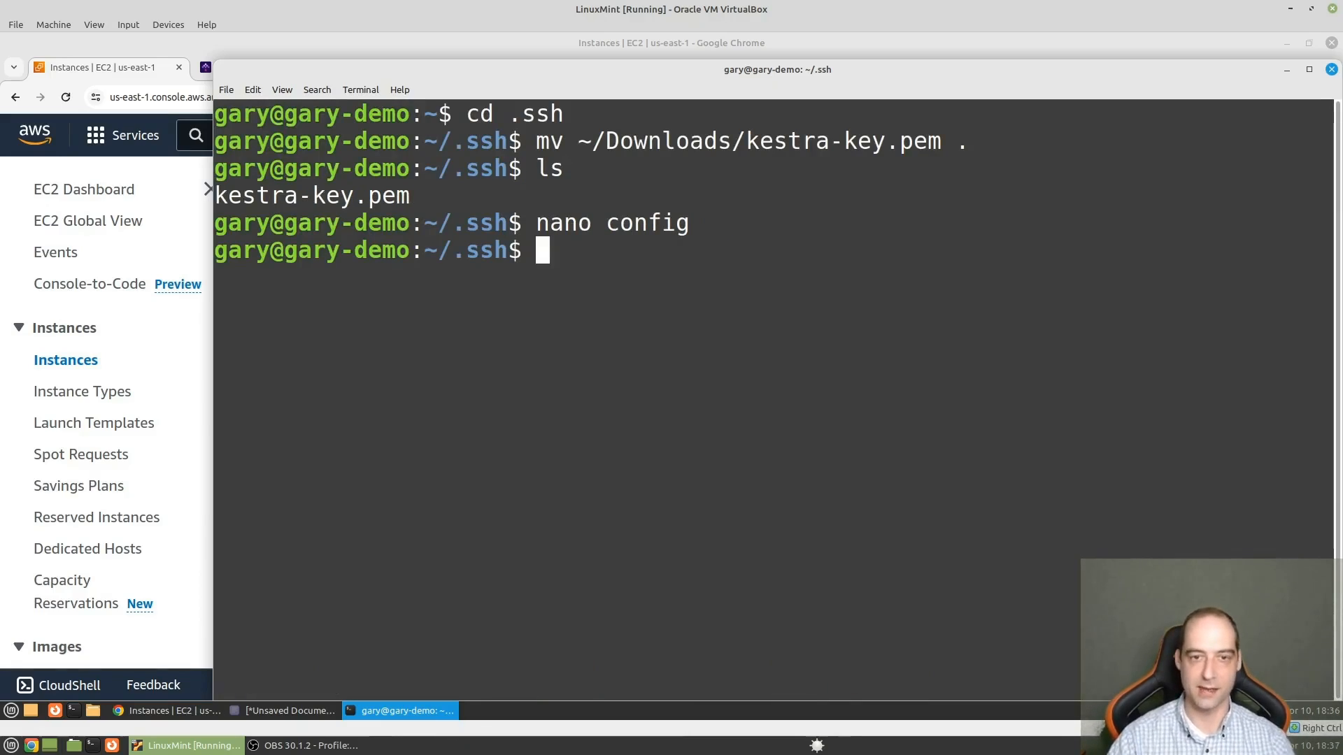
- Try to connect to the instance with ssh ec2, answering yes to accept its host key
text(s)
text(sh ec2)
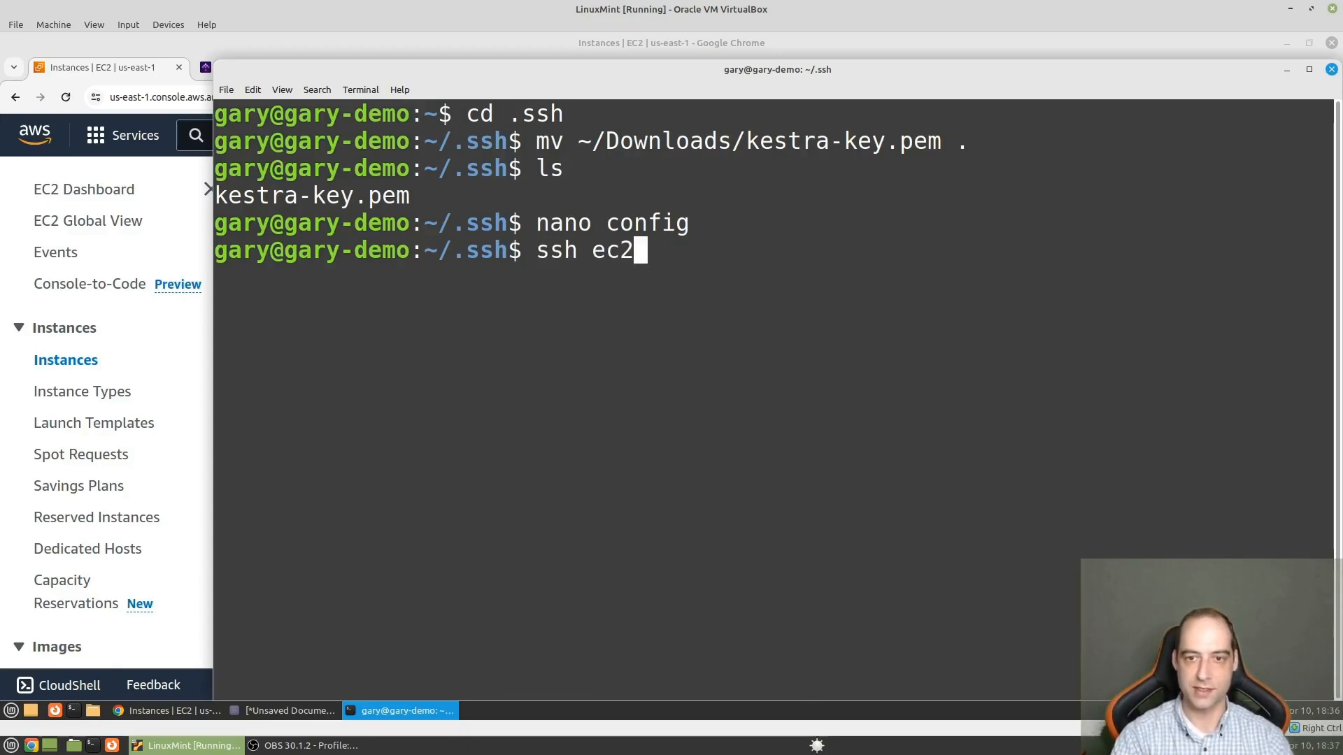
key(Return)
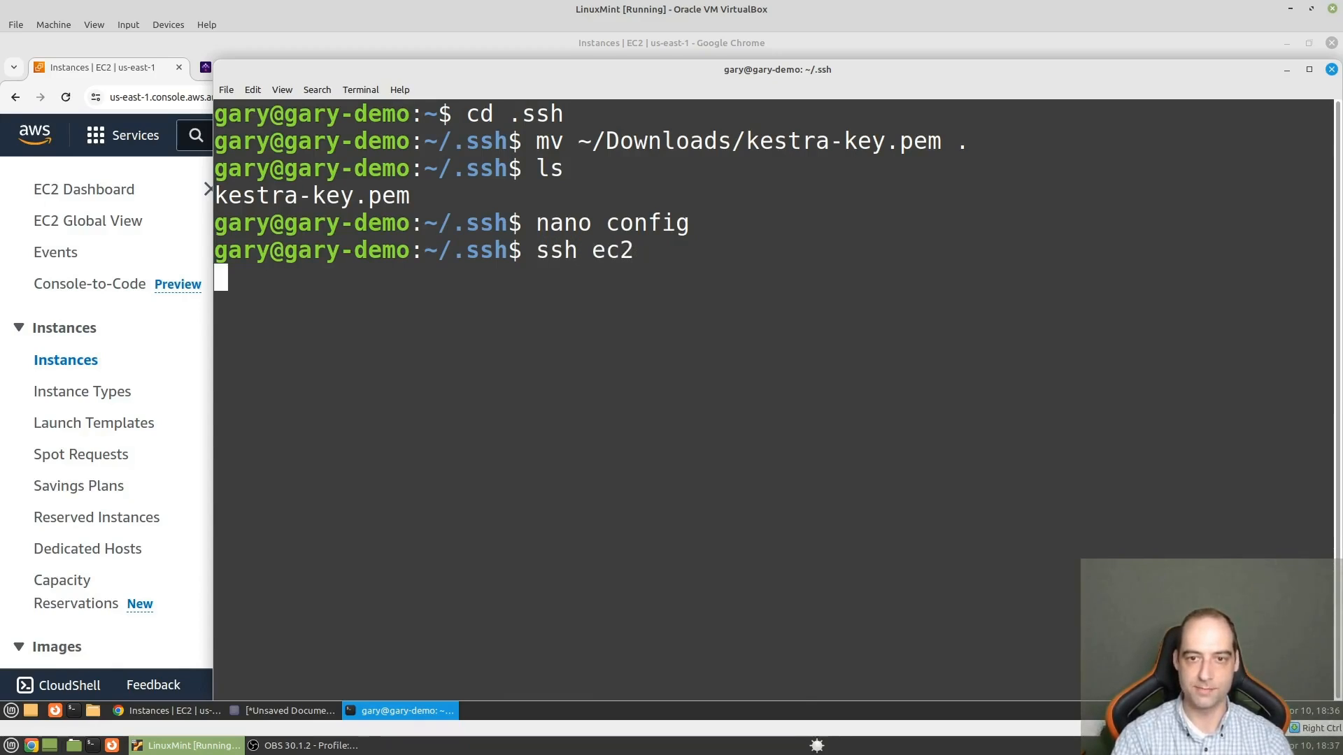
text(yes)
key(Return)
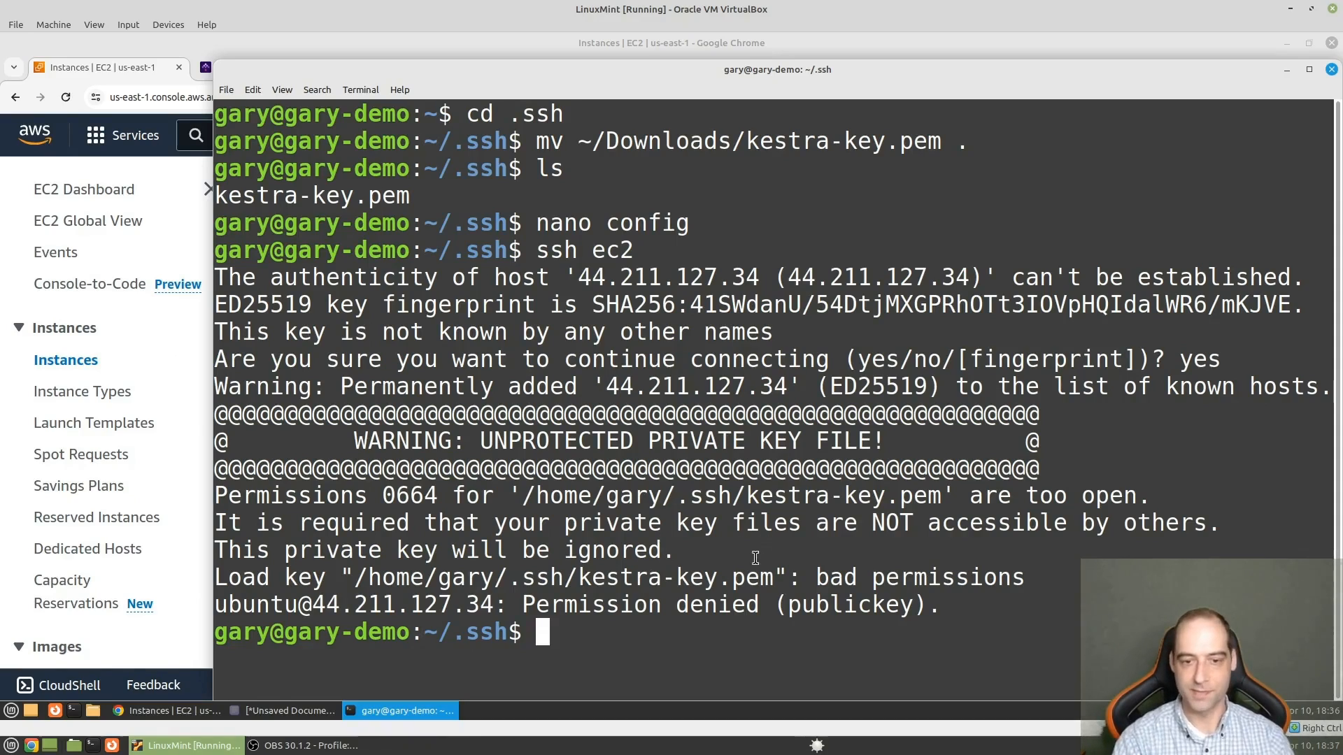
- List all files in the .ssh directory with their permissions using ls -lah
text(l)
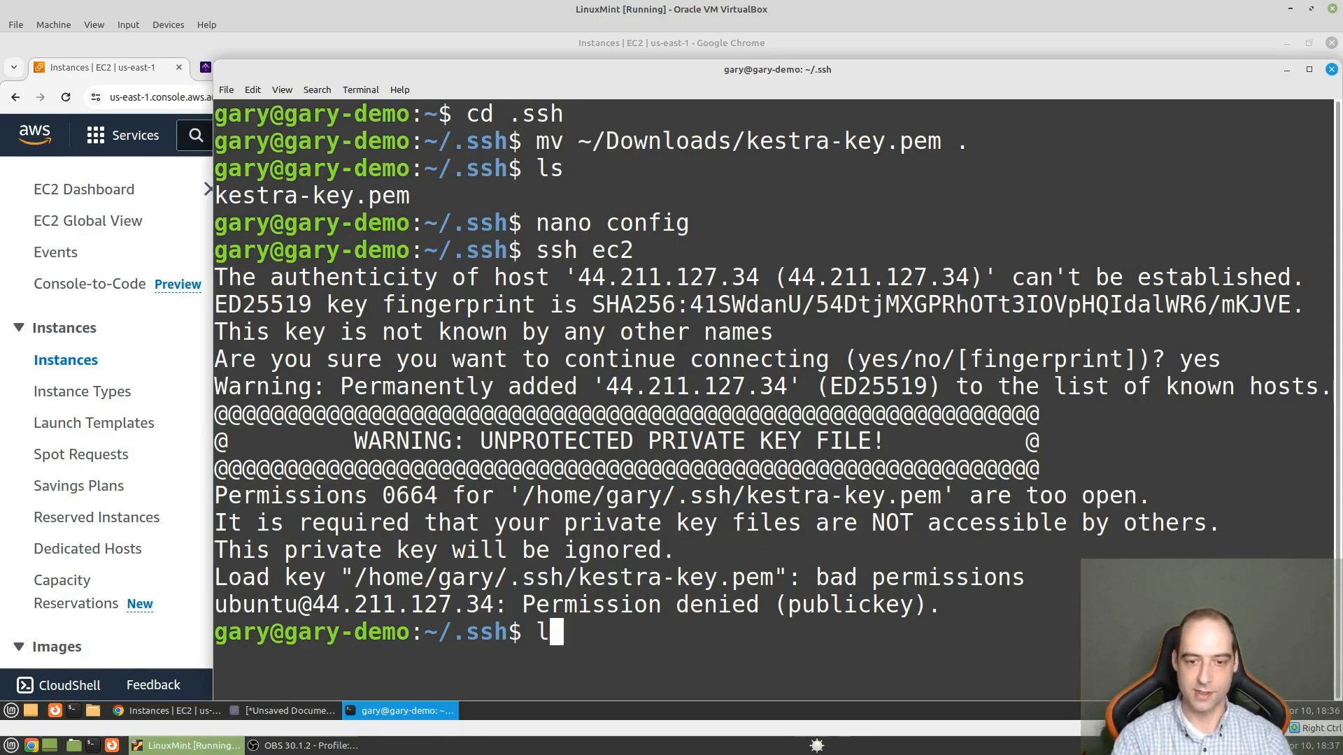
text(s -lah)
key(Return)
- Set the permissions of kestra-key.pem to 700 with chmod
text(ch)
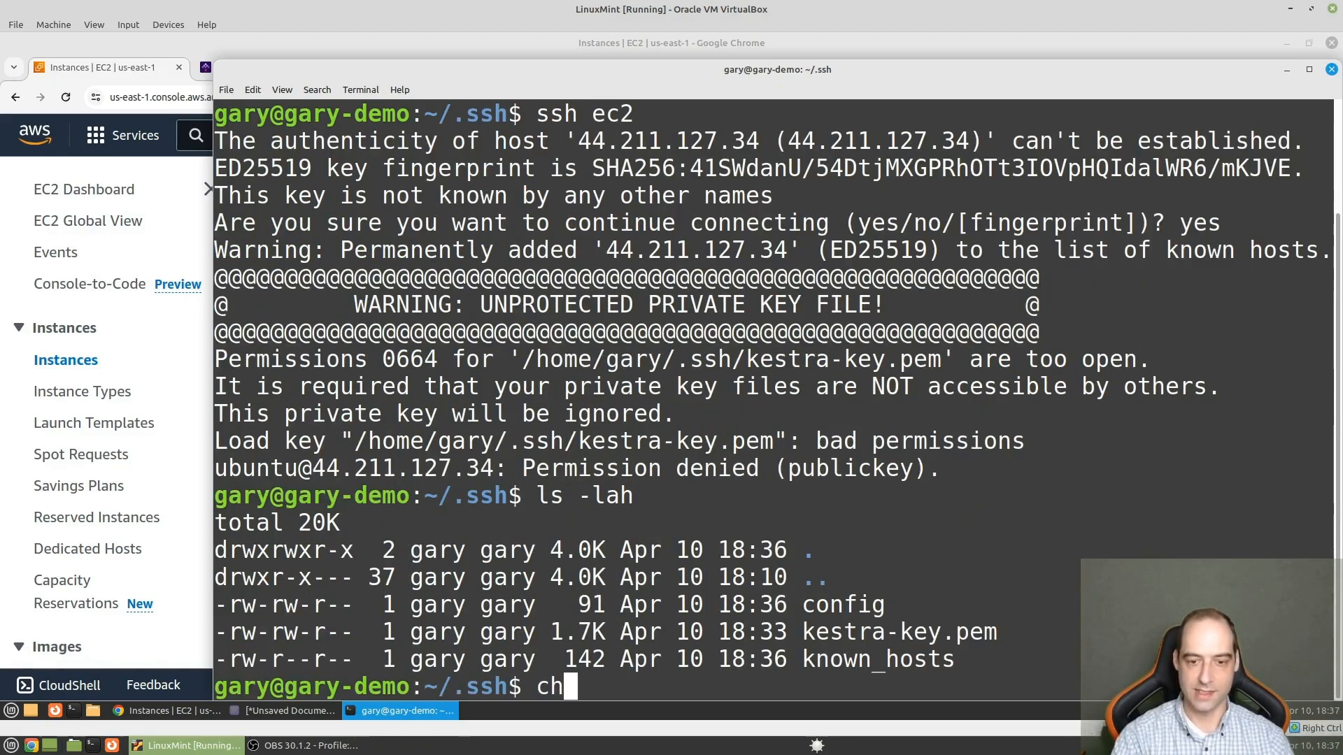
text(mod)
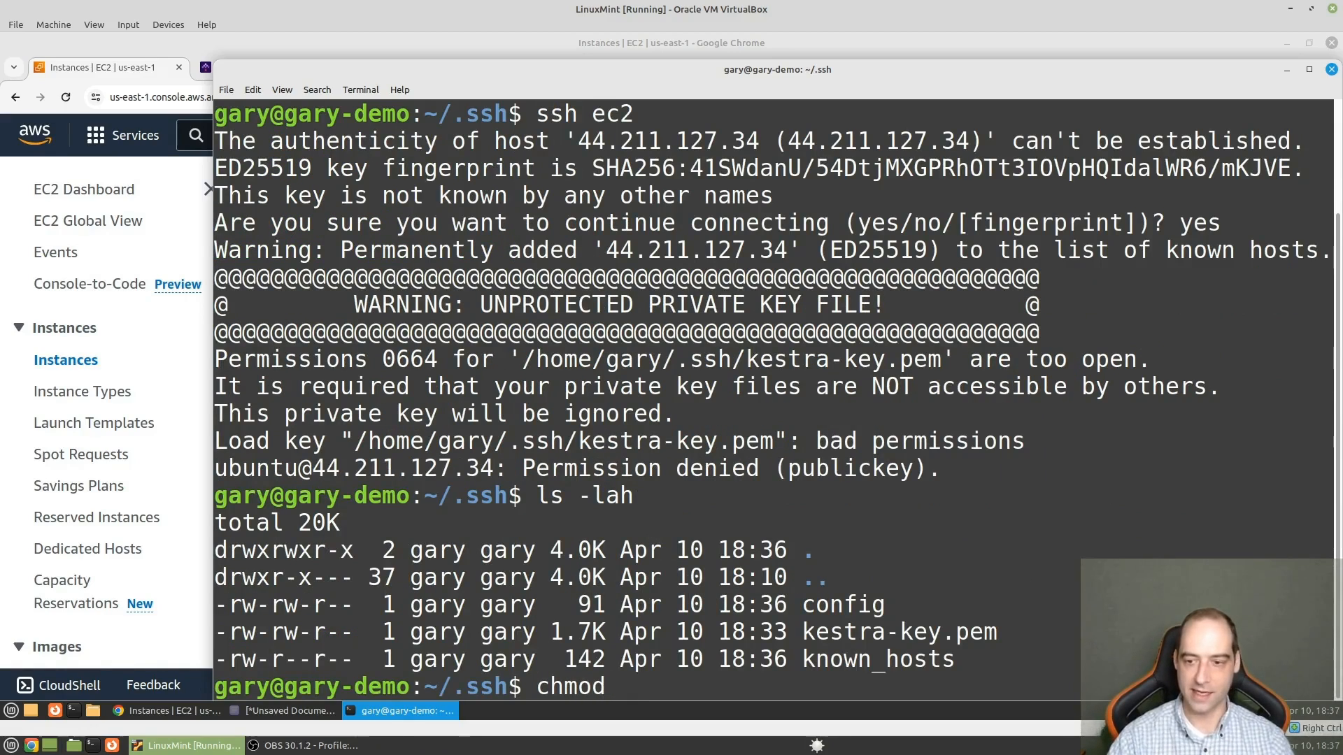
text(700 kestr)
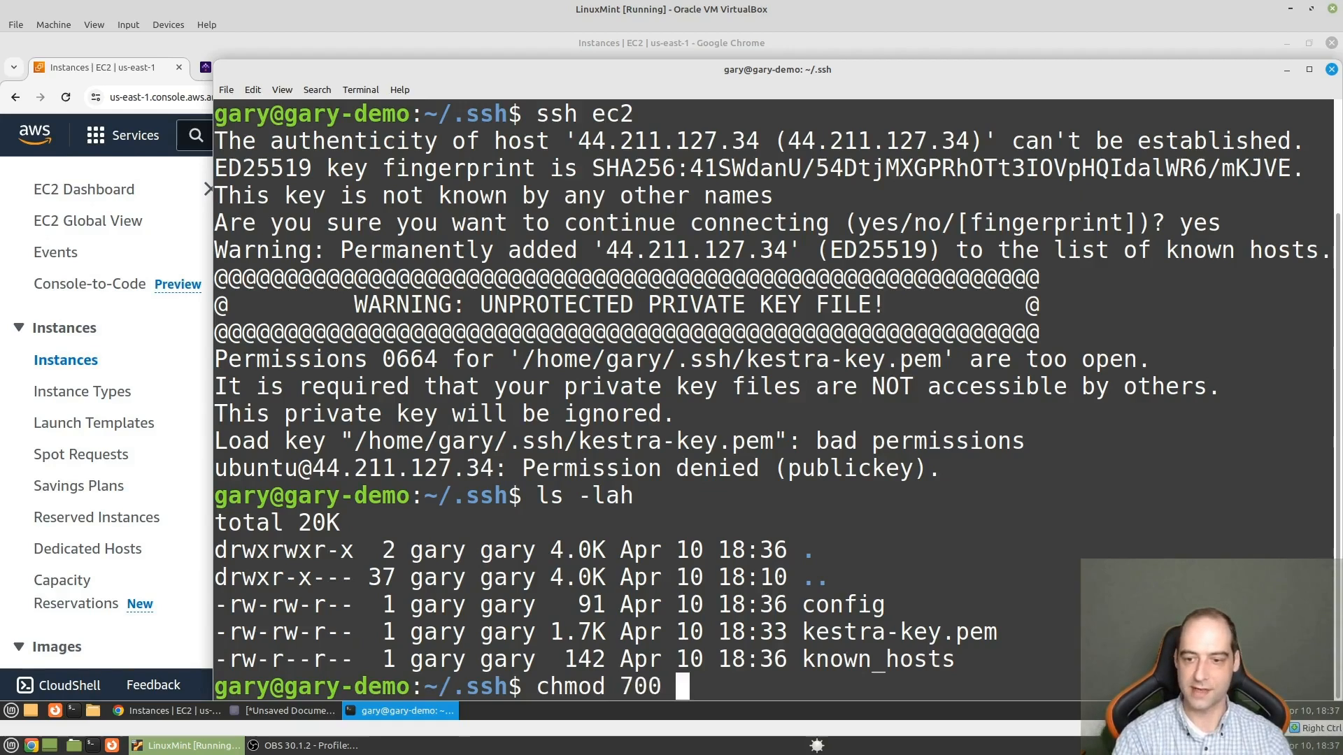
key(Tab)
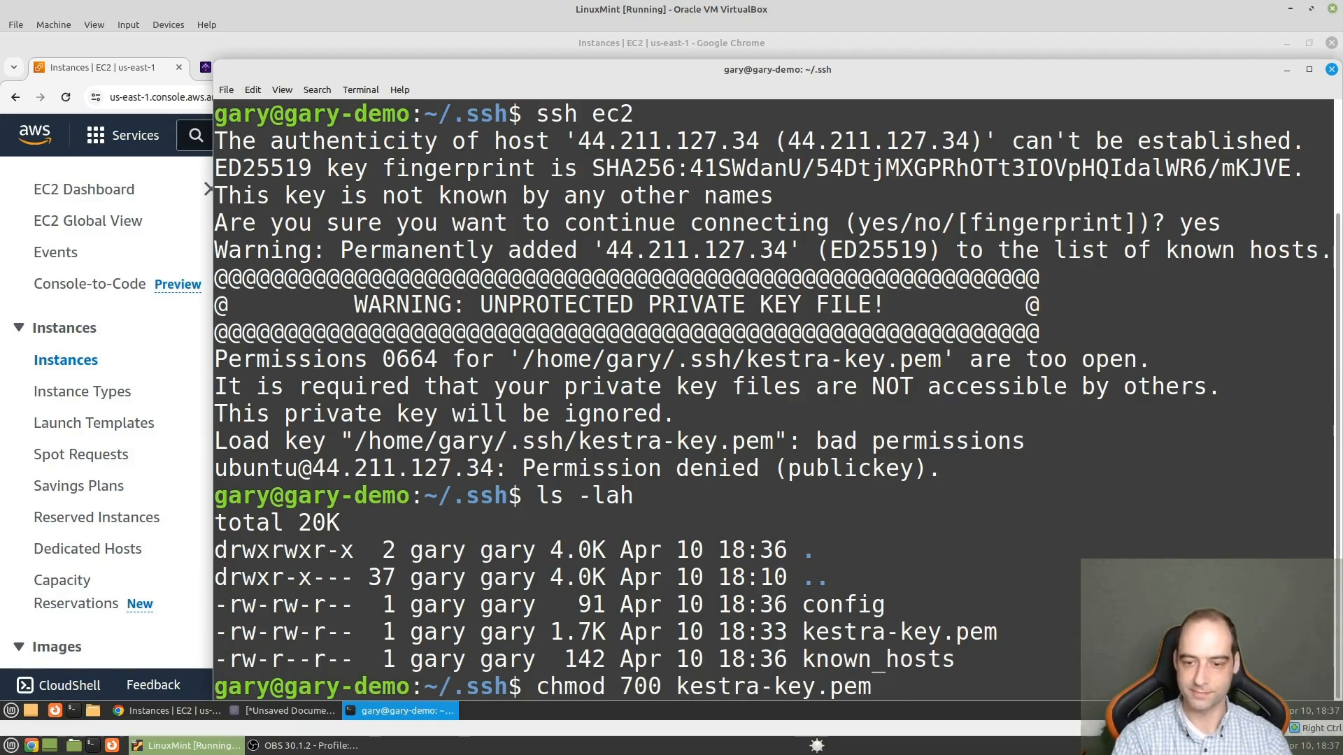
key(Return)
- Clear the terminal and connect to the instance with ssh ec2
key(Up)
key(Up)
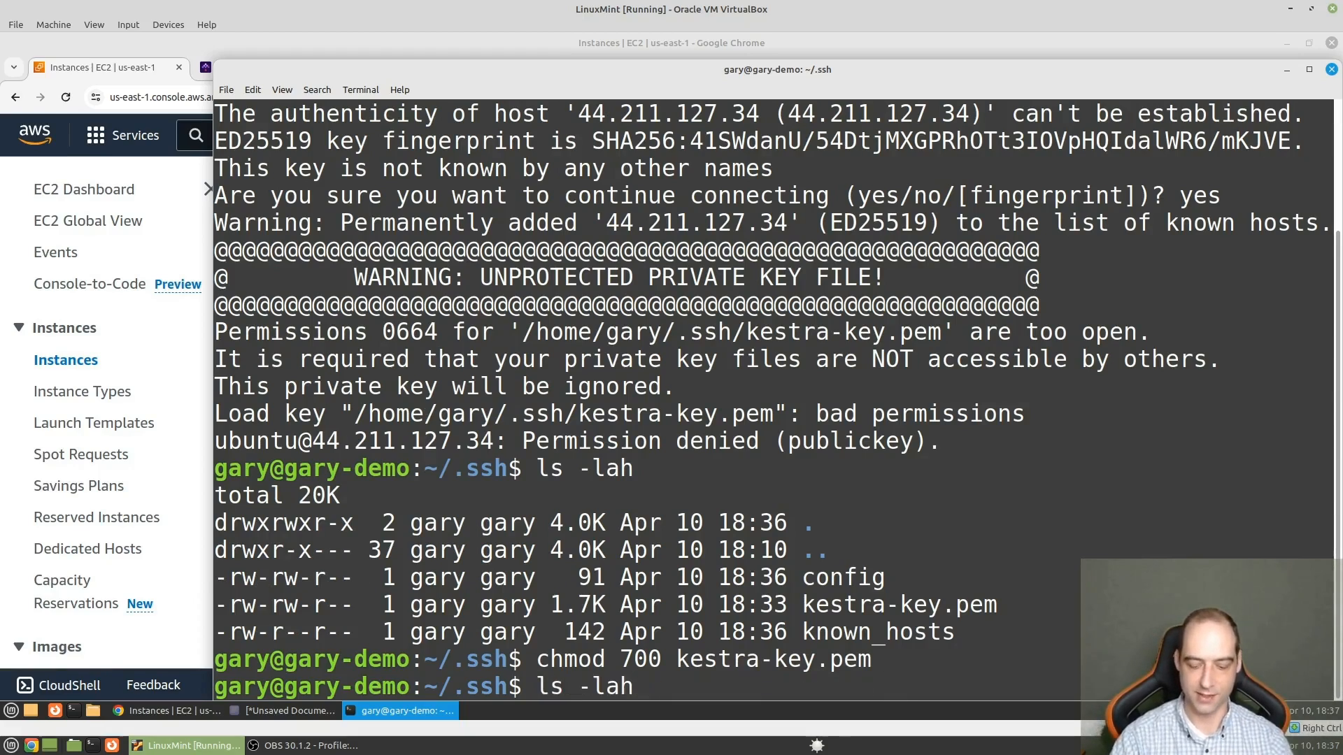
key(ctrl+l)
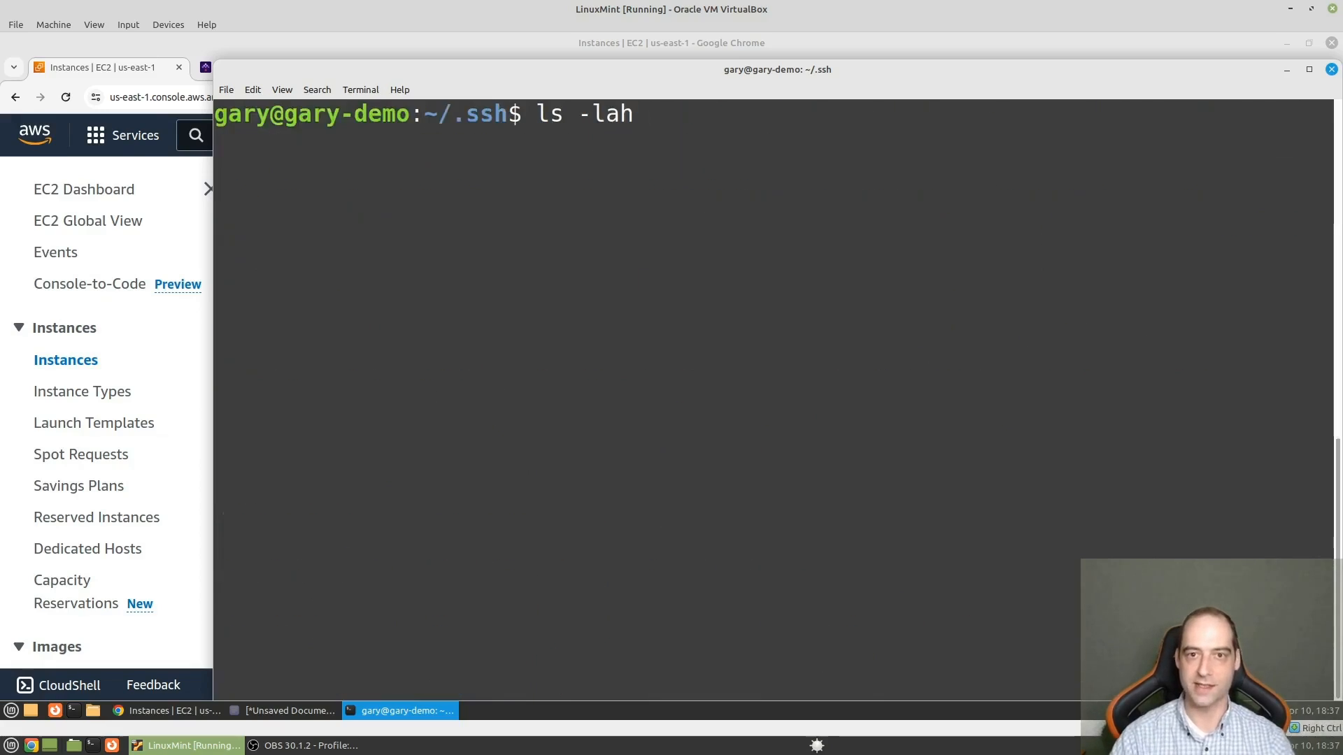
key(Down)
key(Up)
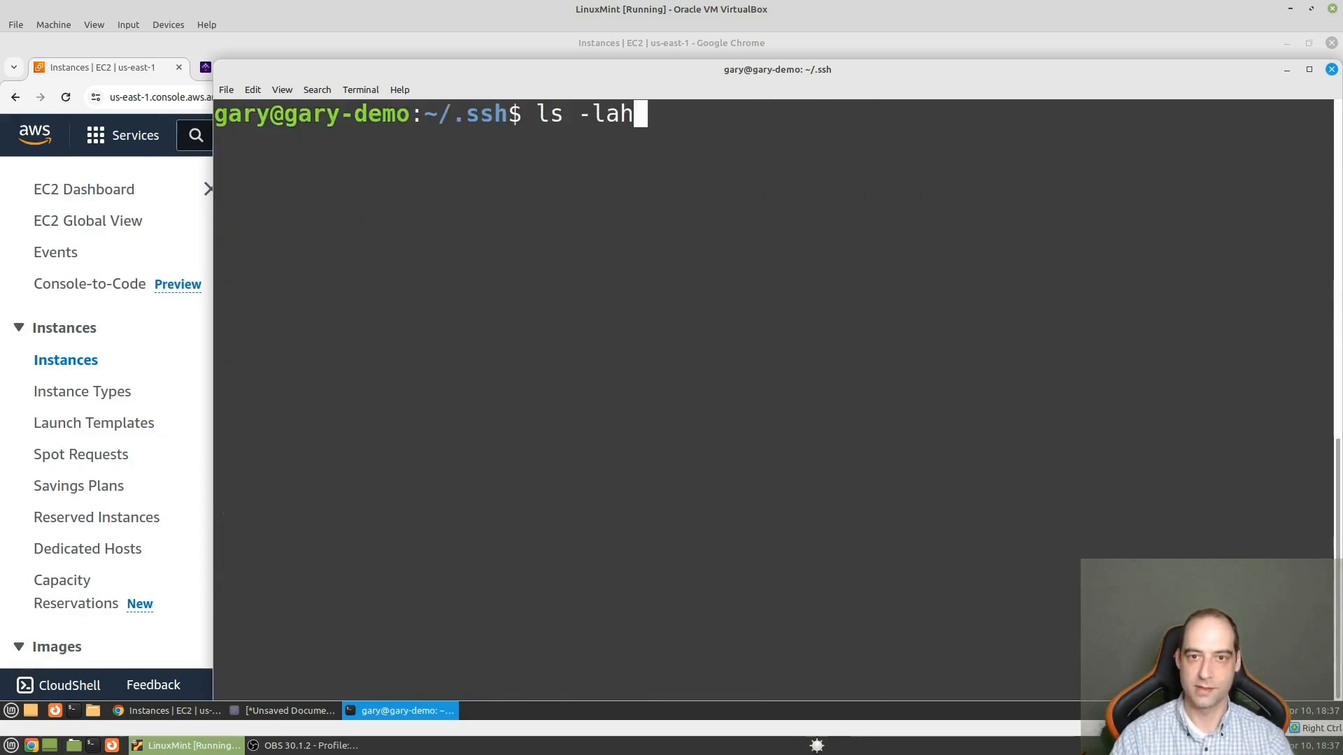
key(Up)
key(Return)
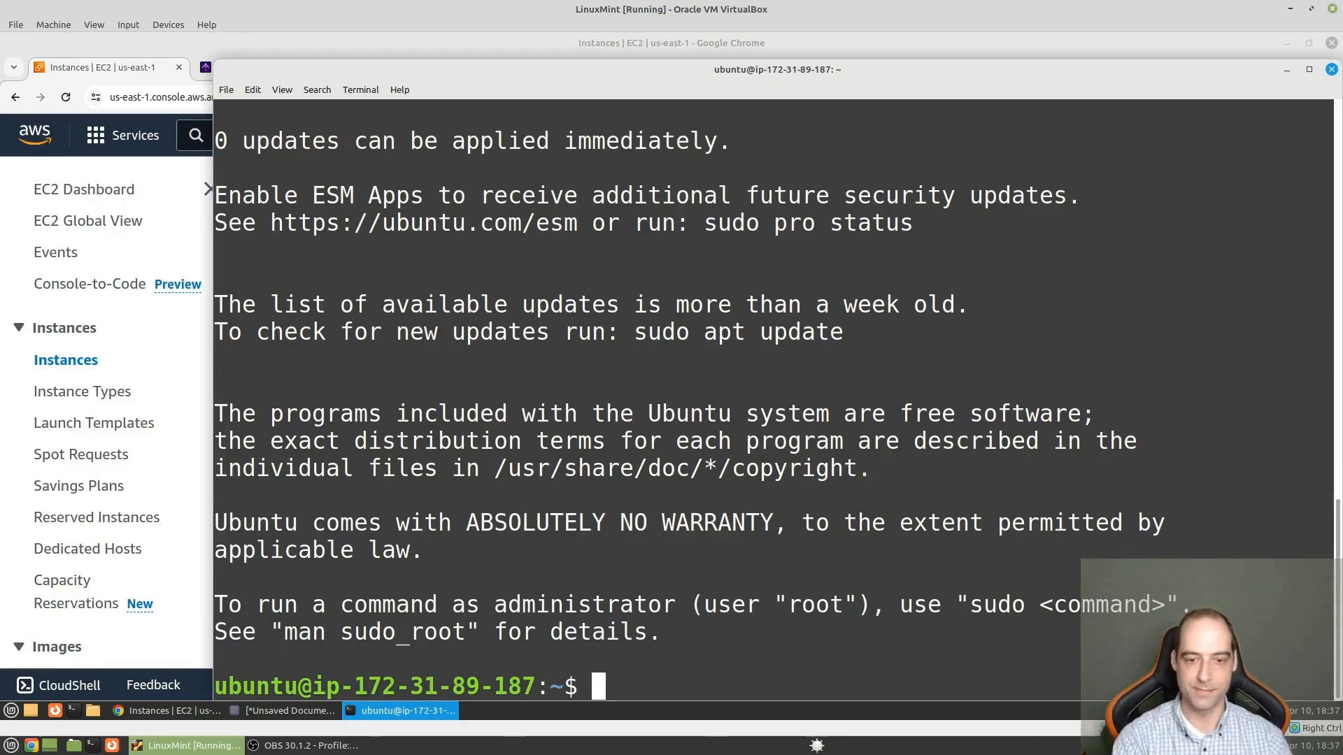
- Clear the remote screen and close the SSH session with exit
key(ctrl+l)
text(exit)
key(Return)
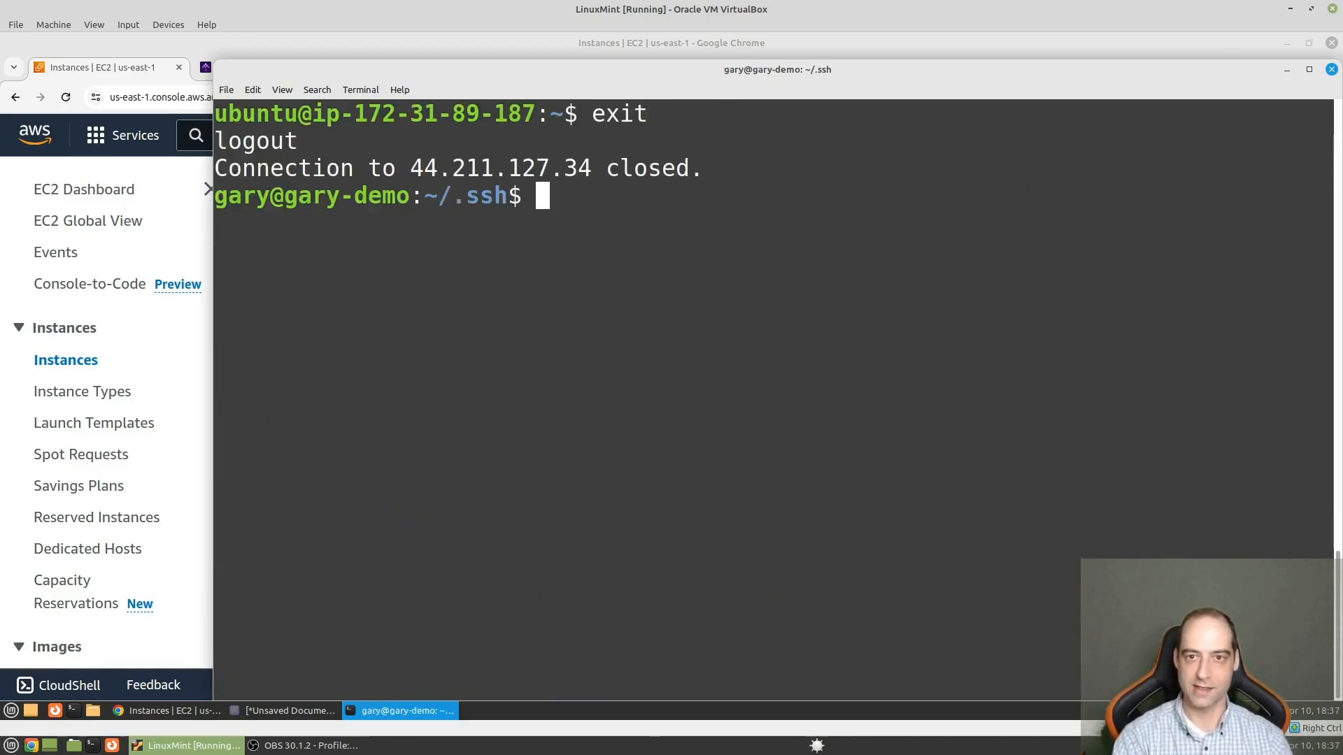
- Switch to the Kestra AWS EC2 guide in Chrome, dismiss the community pop-up and open its linked Docker installation instructions
click(130, 71)
click(293, 64)
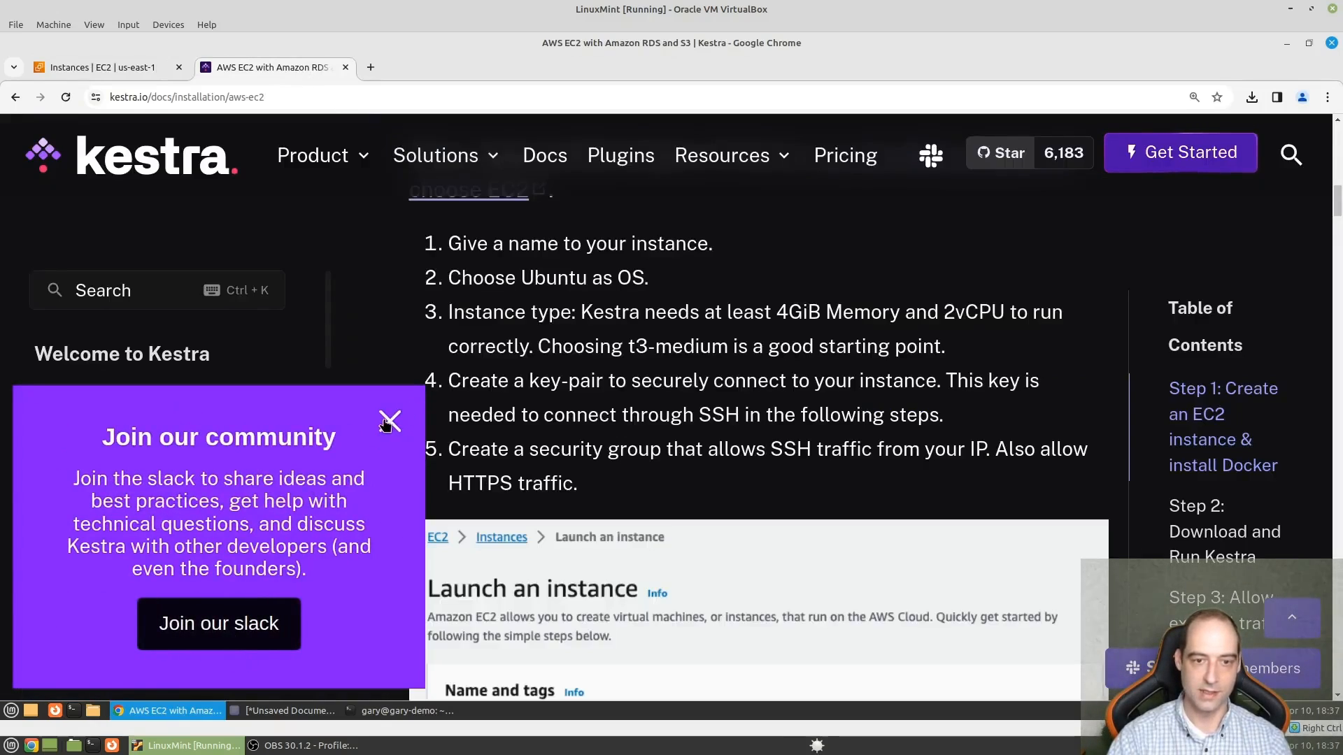
click(388, 422)
scroll(677, 440, down, 6)
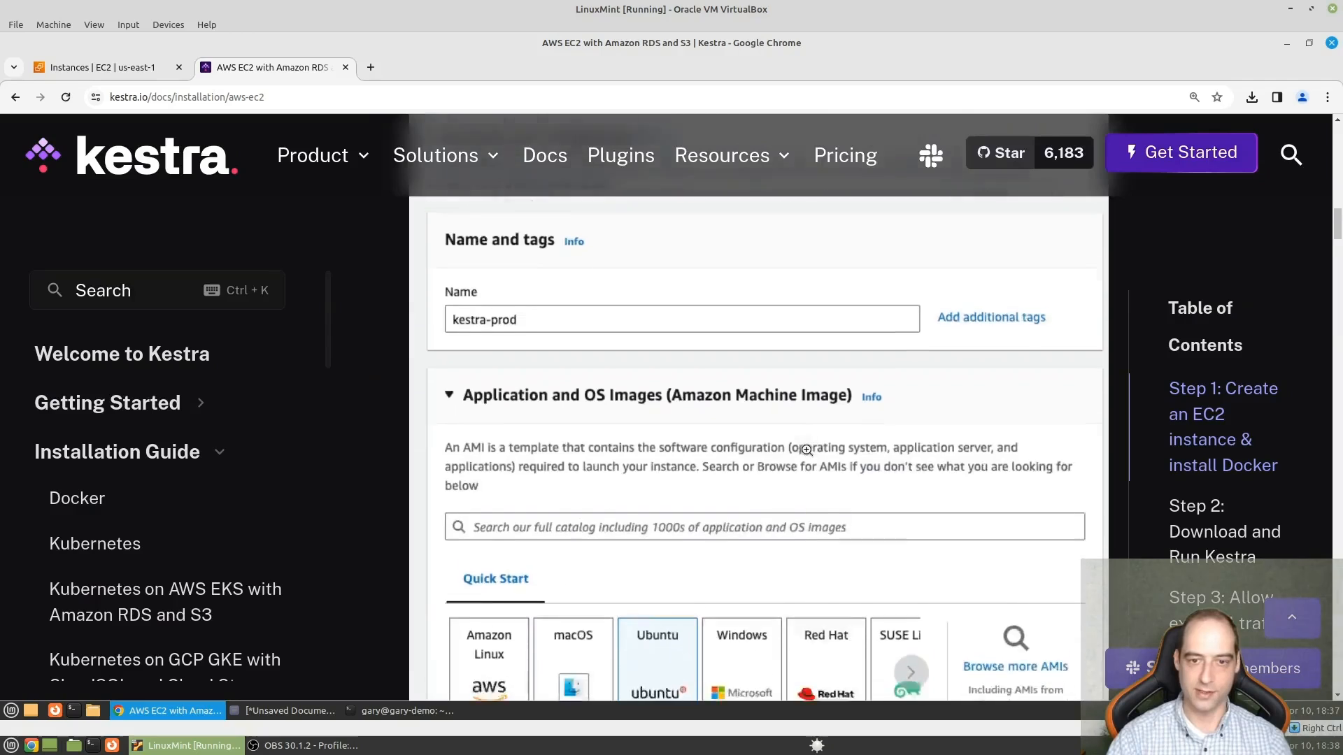
scroll(808, 455, down, 15)
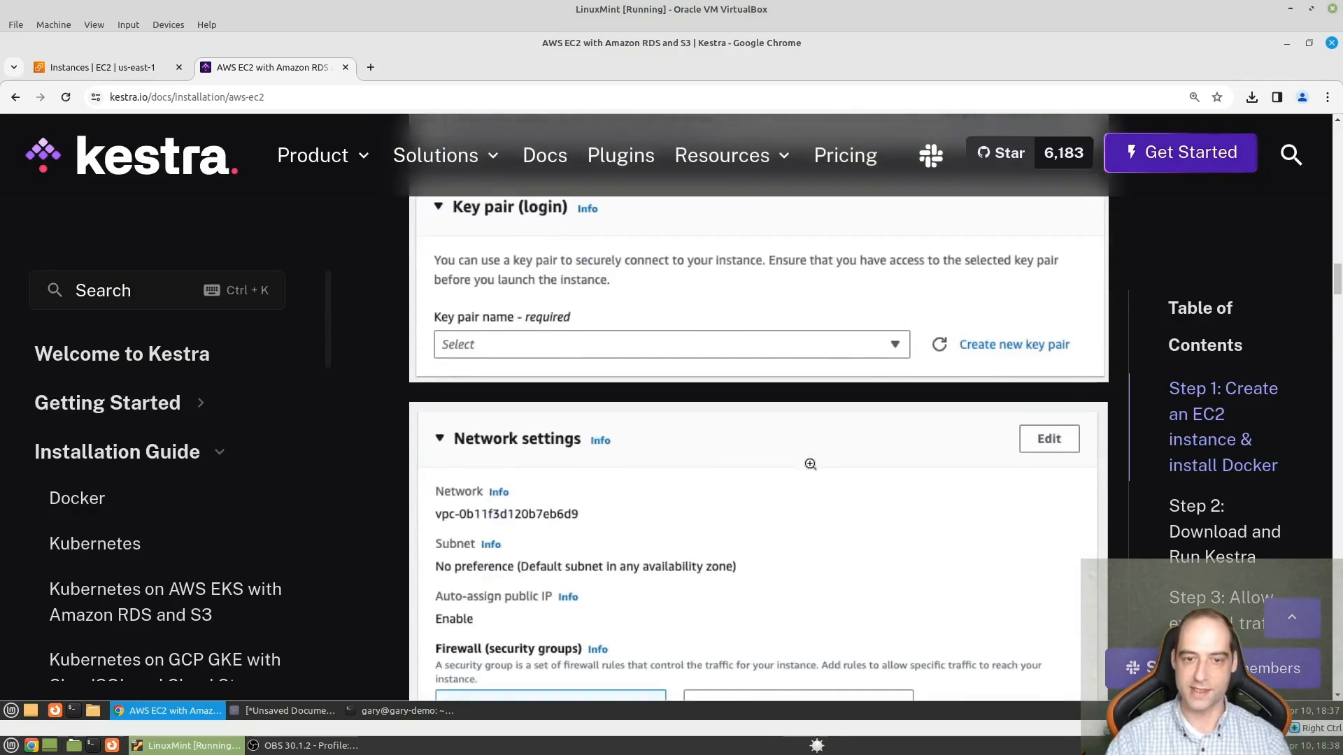
scroll(810, 464, down, 10)
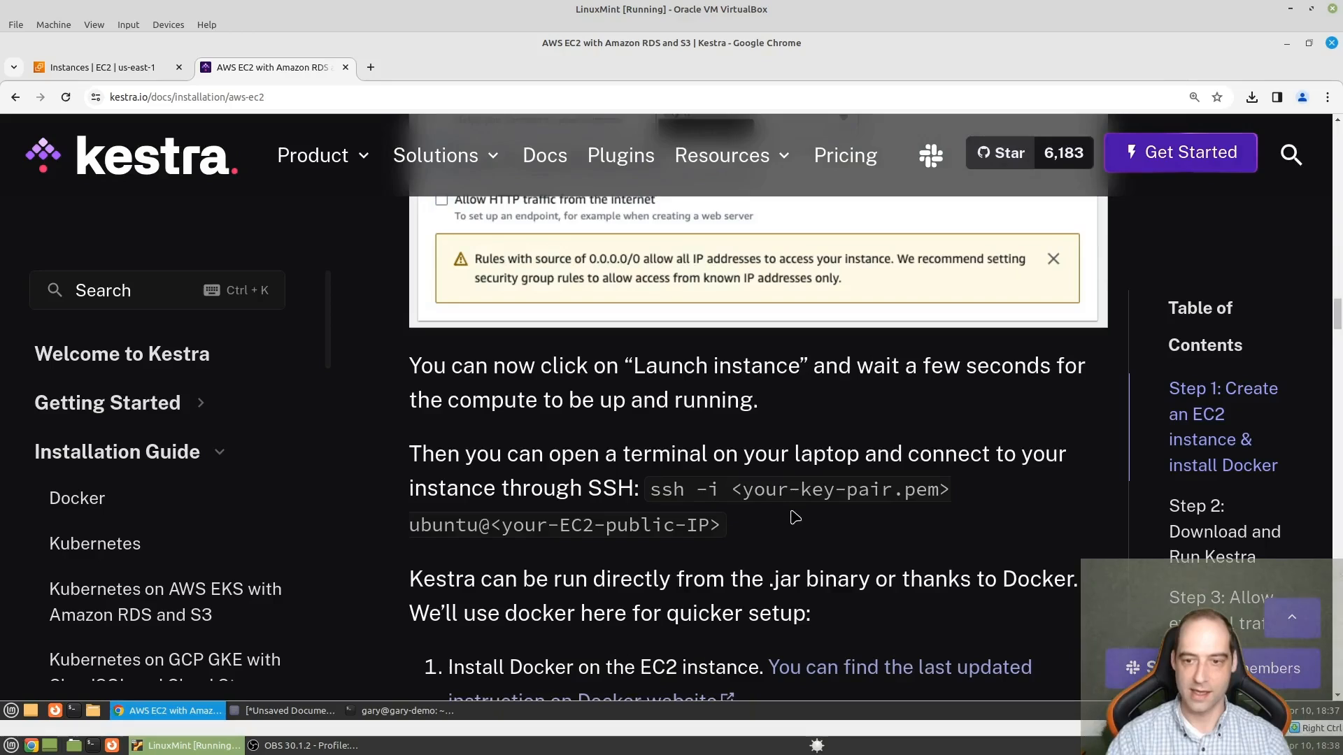
scroll(795, 518, down, 4)
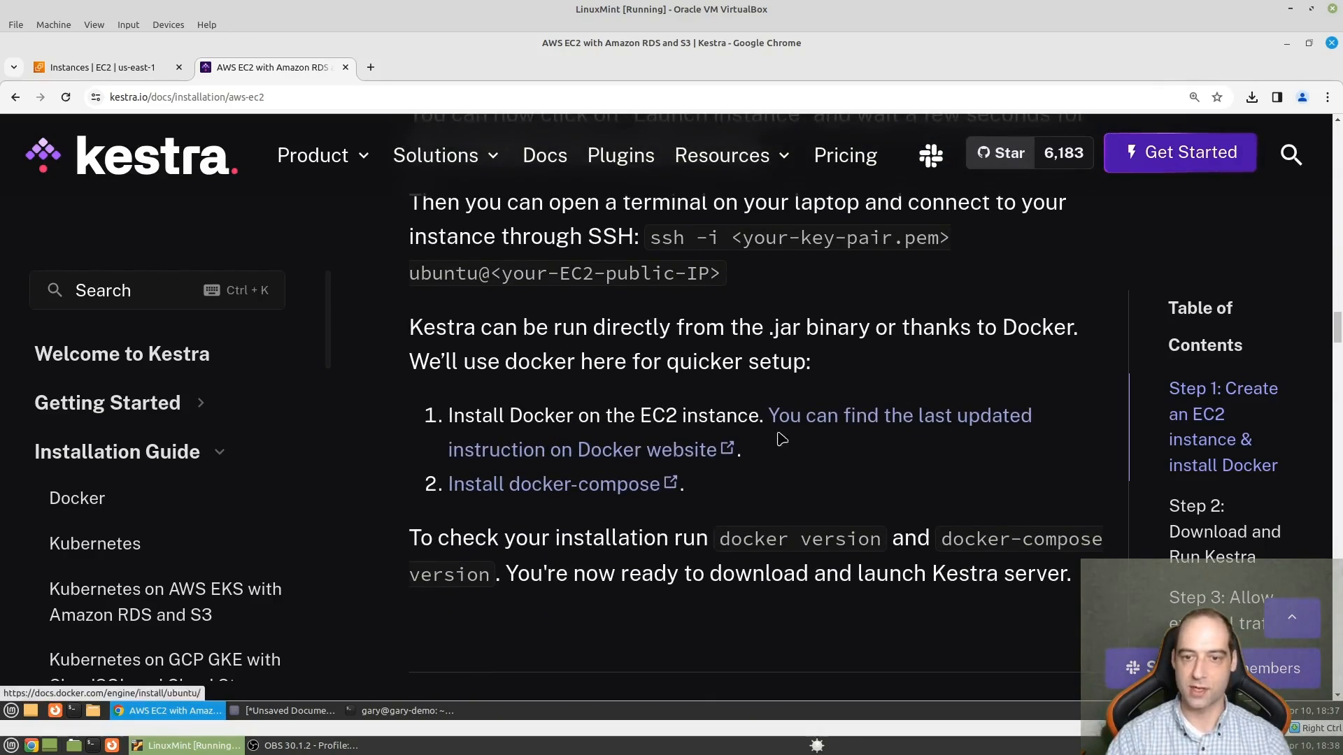
scroll(755, 445, down, 1)
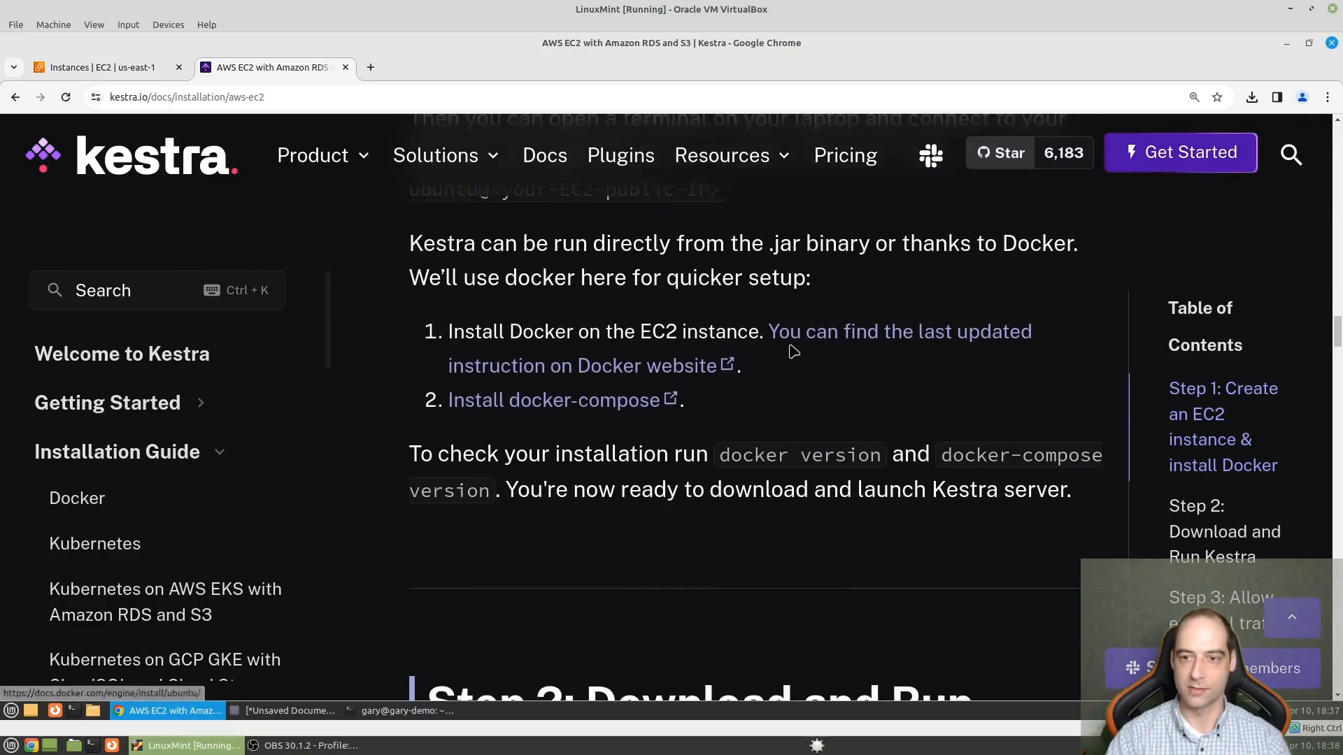
click(858, 335)
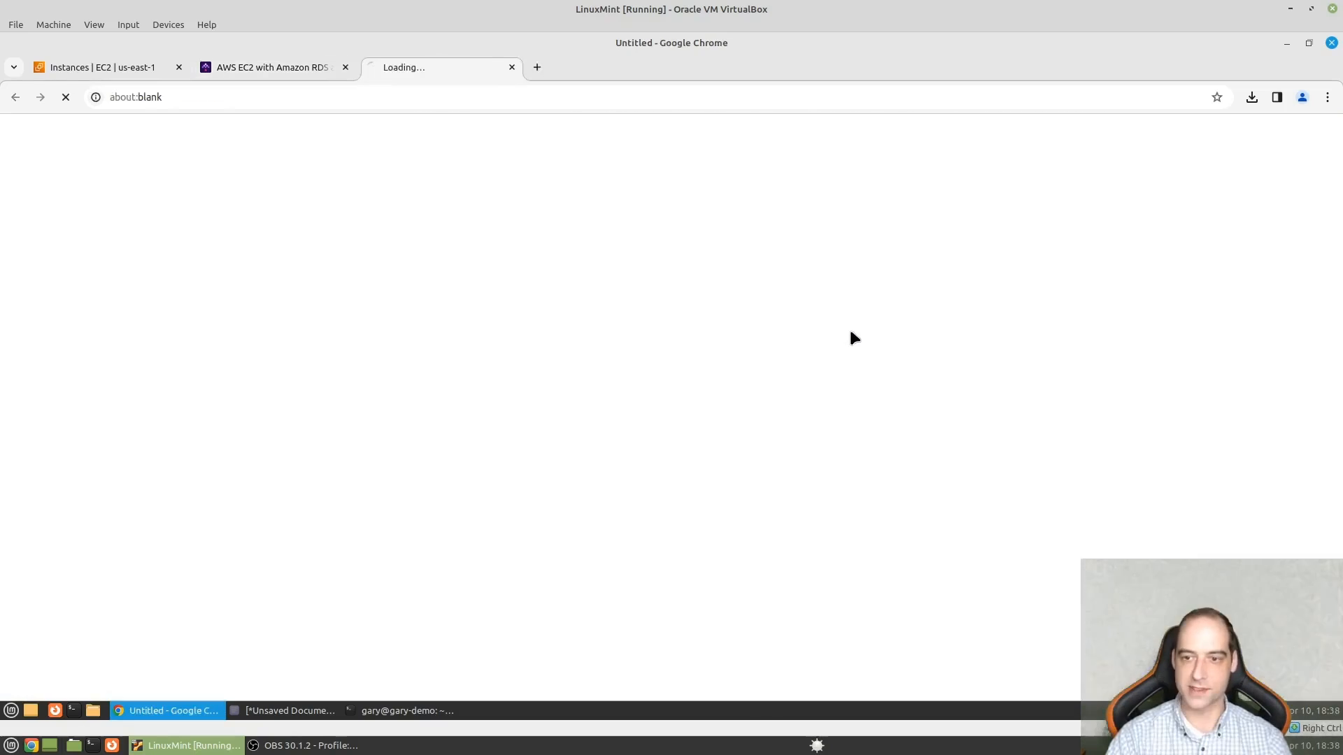
- Examine the Docker Engine on Ubuntu page down to the commands that set up Docker's apt repository
ctrl+scroll(658, 413, up, 3)
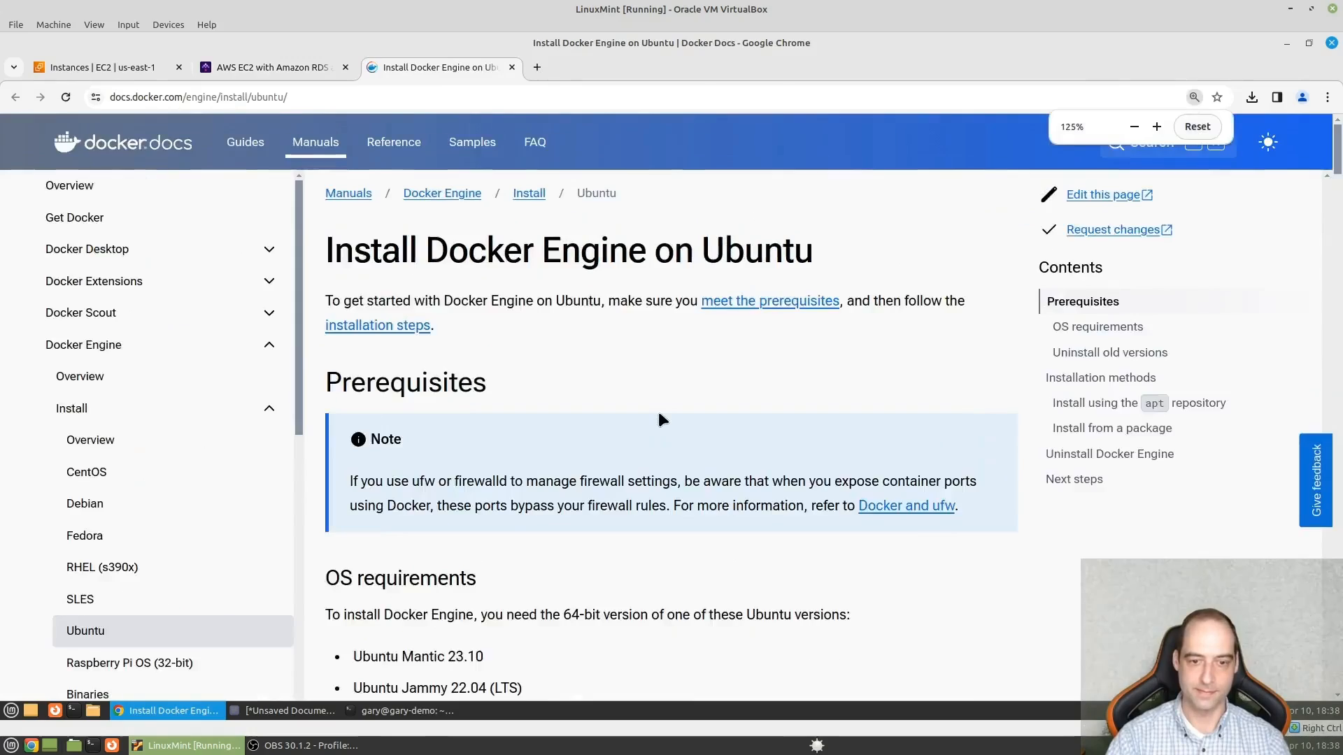
scroll(683, 447, down, 5)
scroll(759, 411, down, 8)
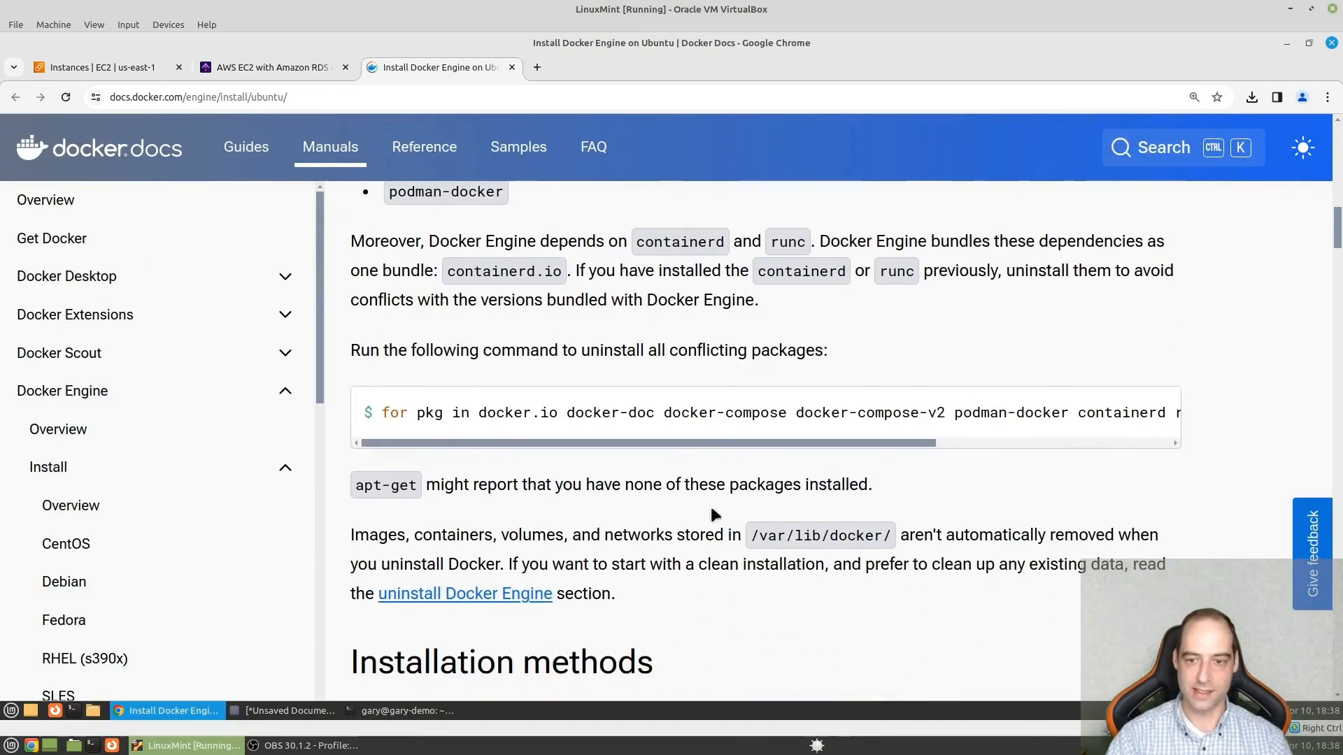
scroll(710, 506, down, 5)
scroll(500, 504, down, 6)
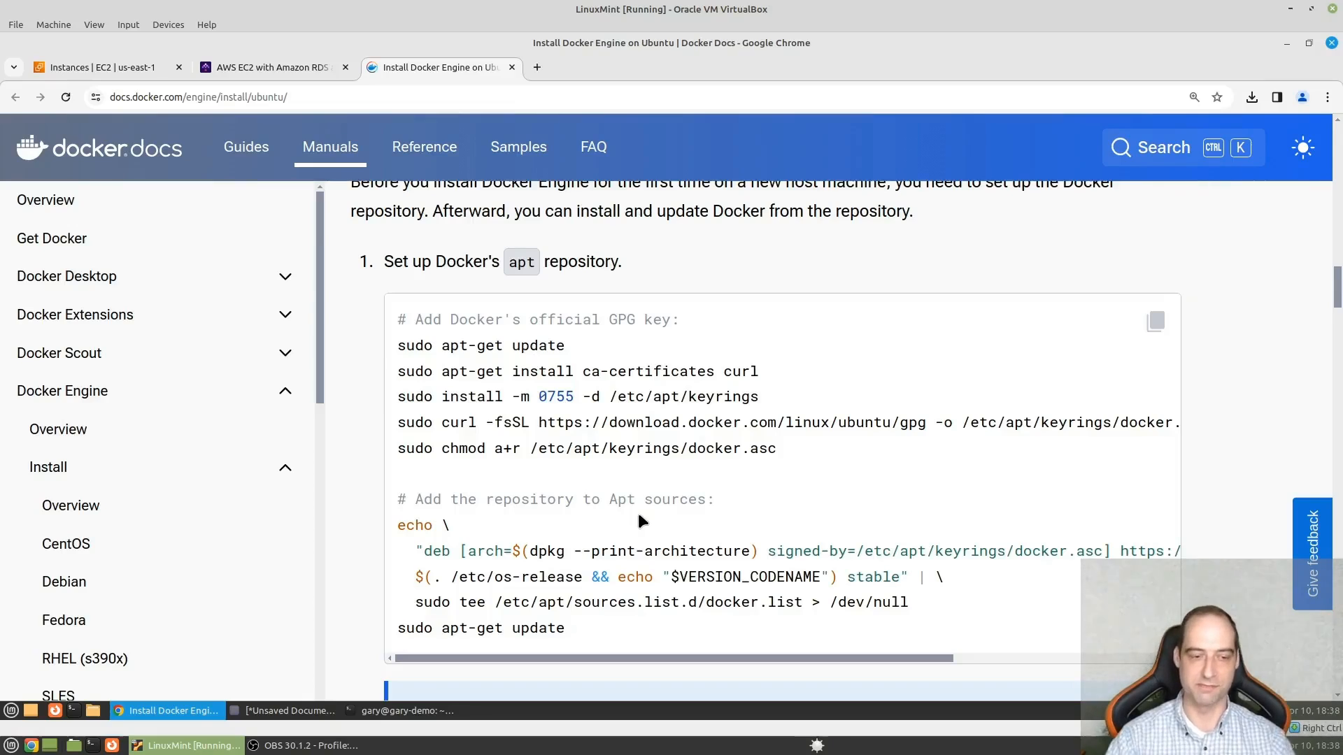
- Switch to the terminal, reconnect to the instance with ssh ec2 and clear the screen
click(406, 711)
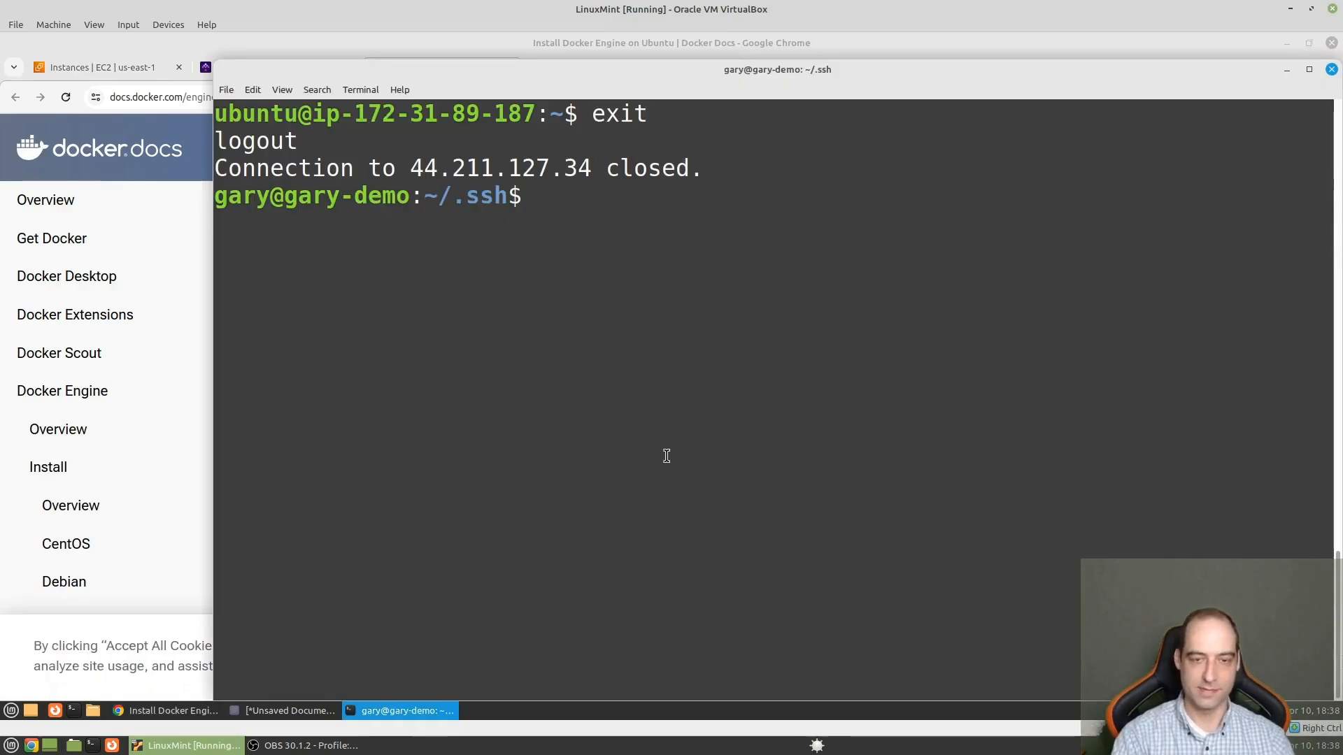
key(Up)
key(Up)
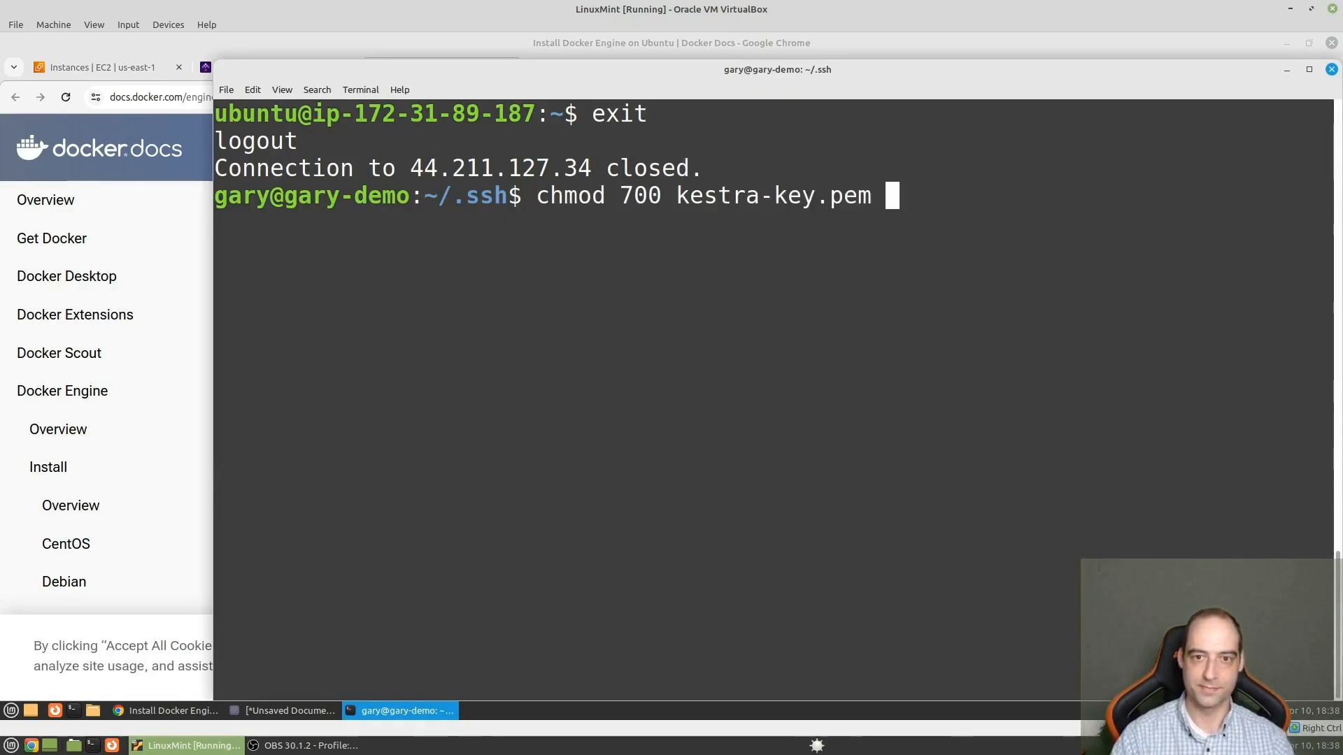
key(Down)
key(Return)
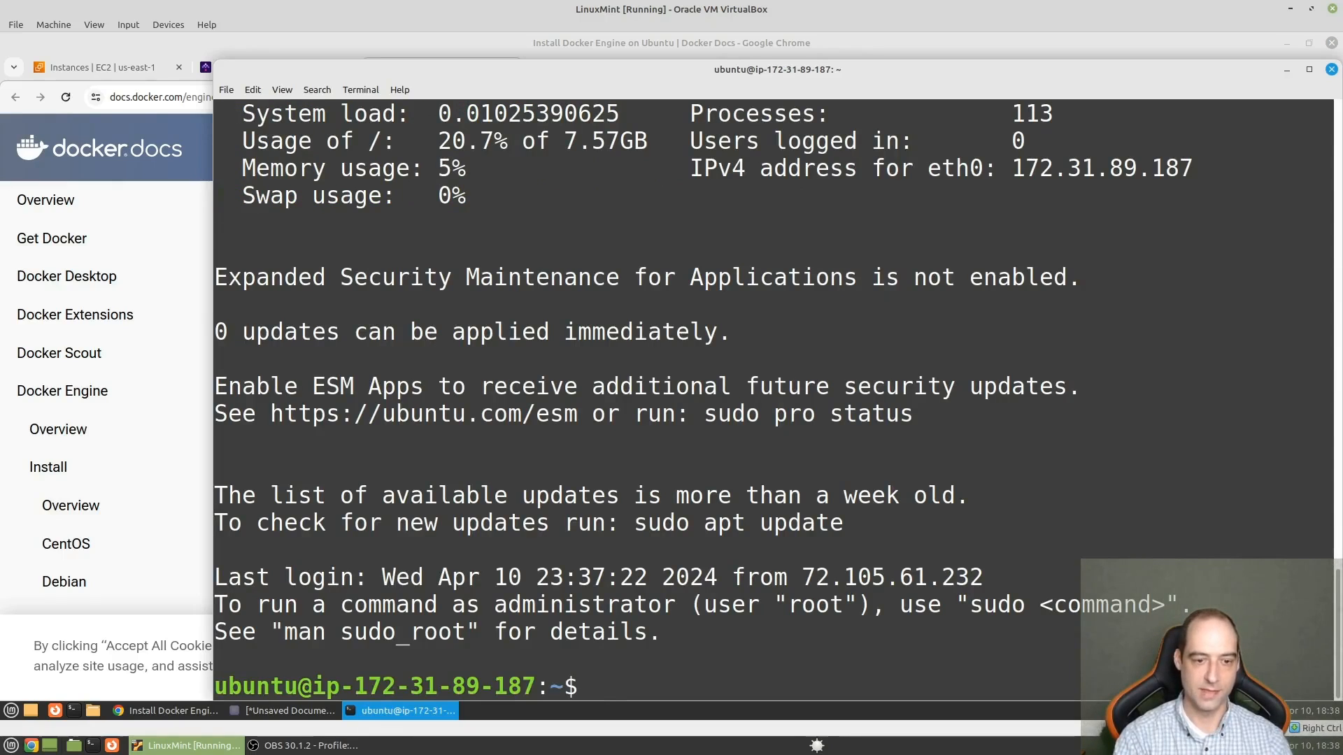
key(ctrl+l)
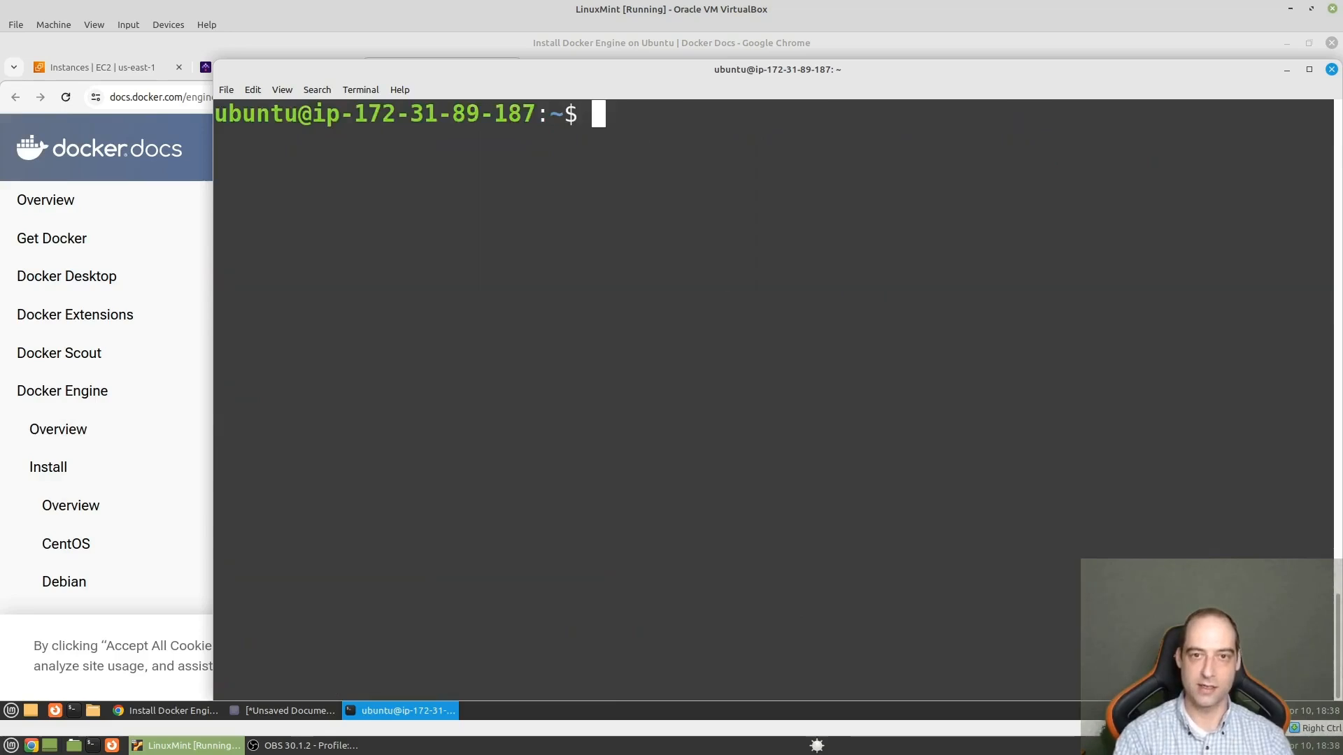
- Maximize the terminal with larger text and open a new file named install_docker in nano
double_click(598, 74)
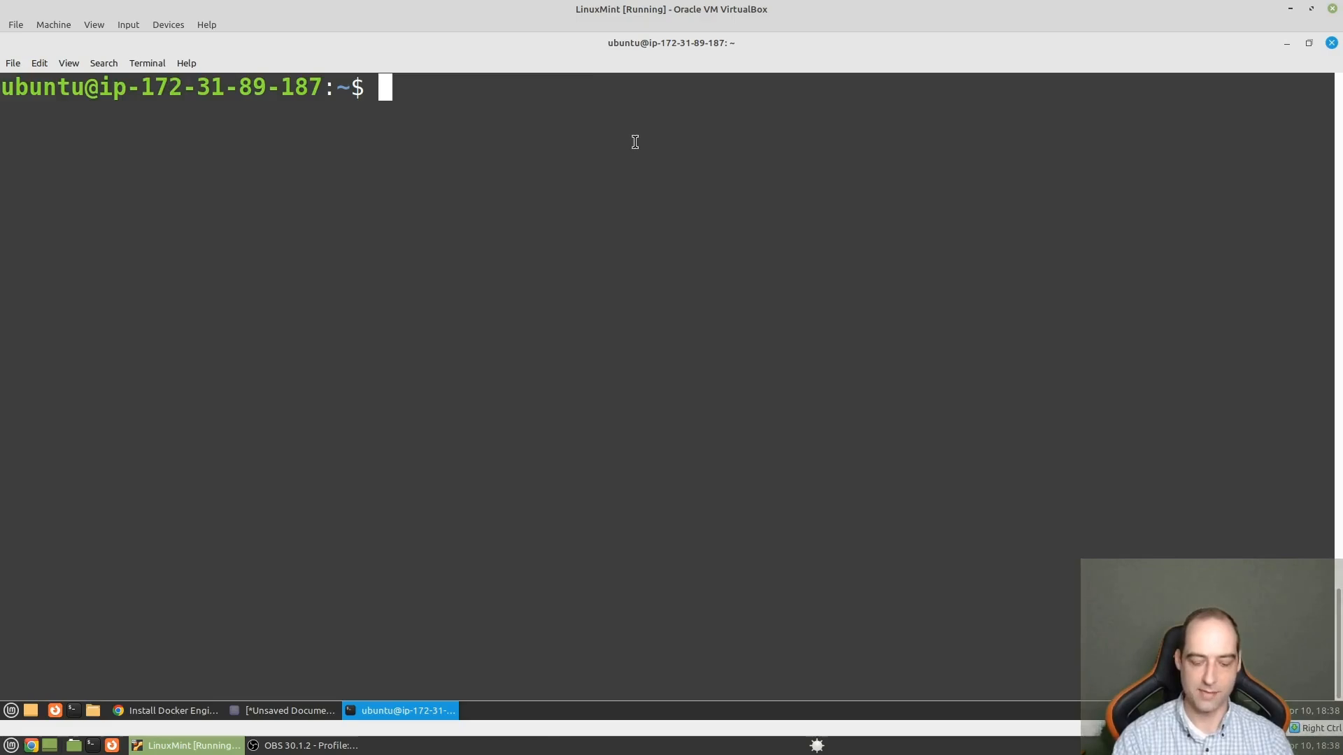
key(ctrl+plus)
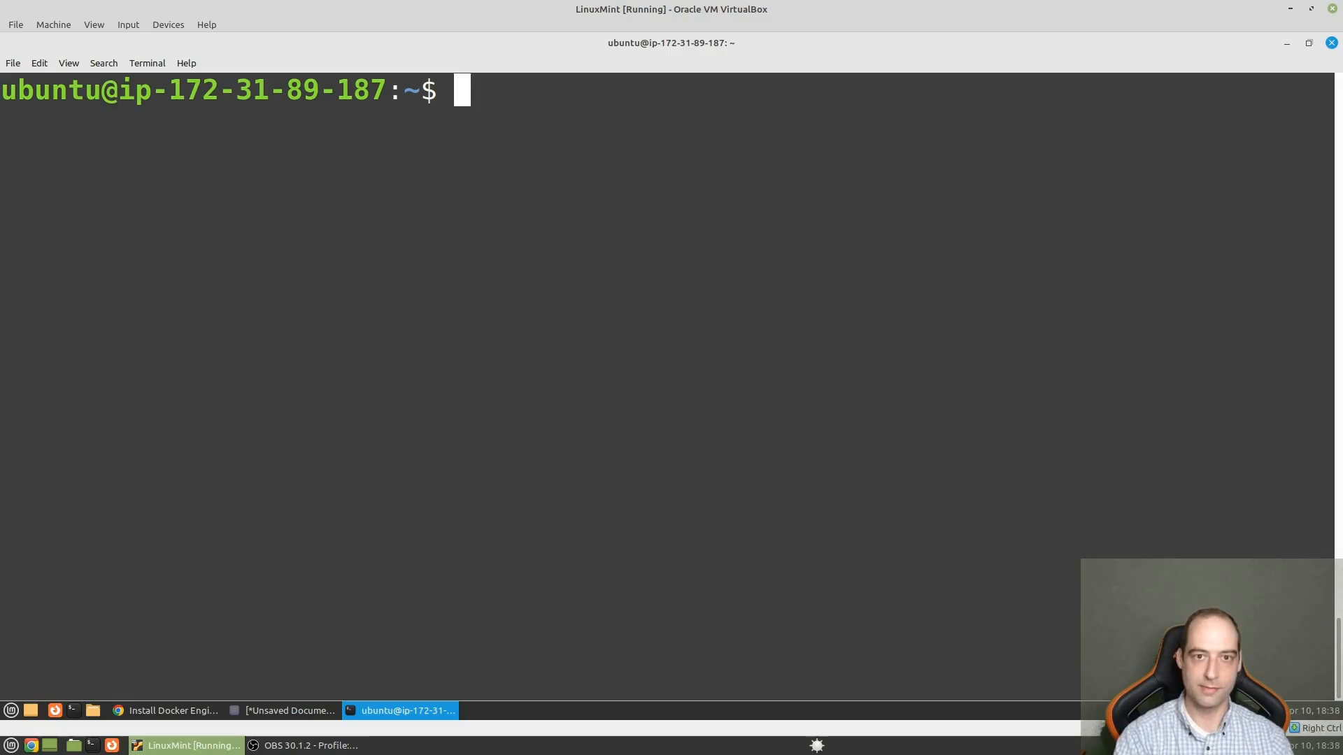
text(non)
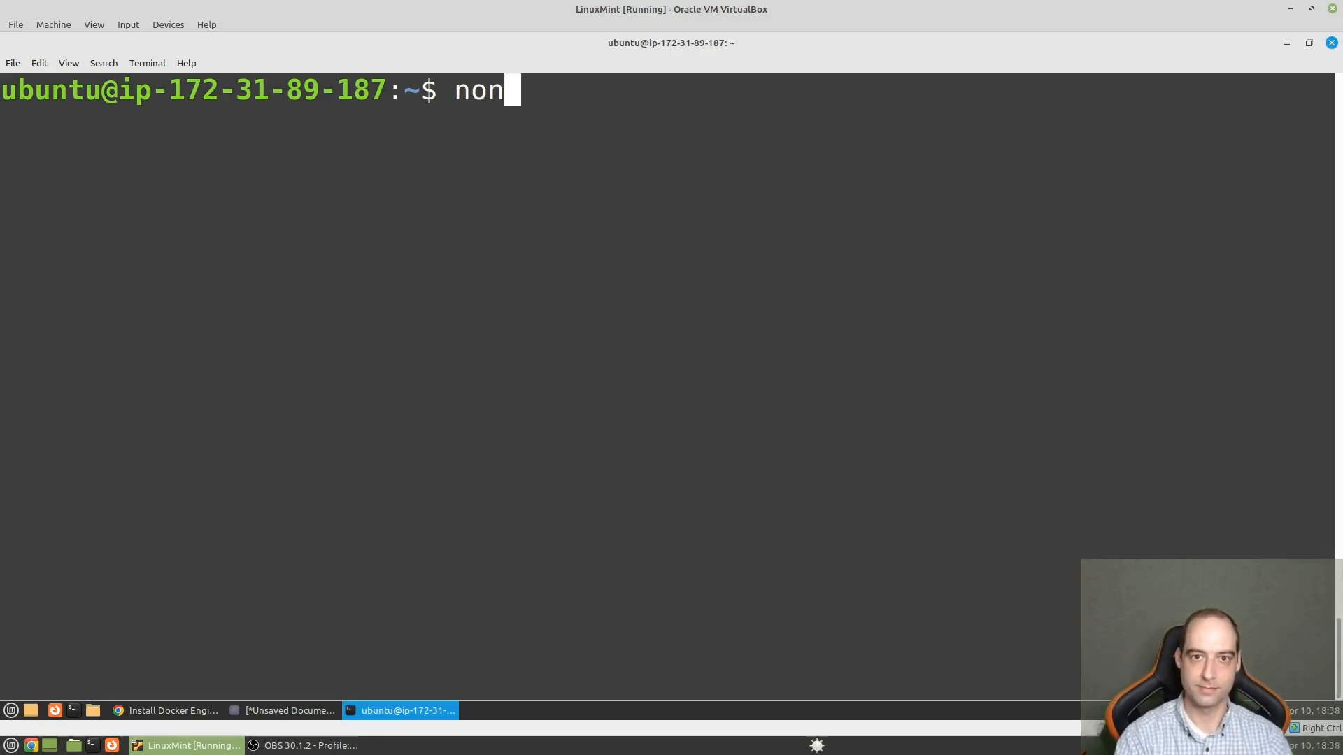
key(BackSpace)
key(BackSpace)
text(a)
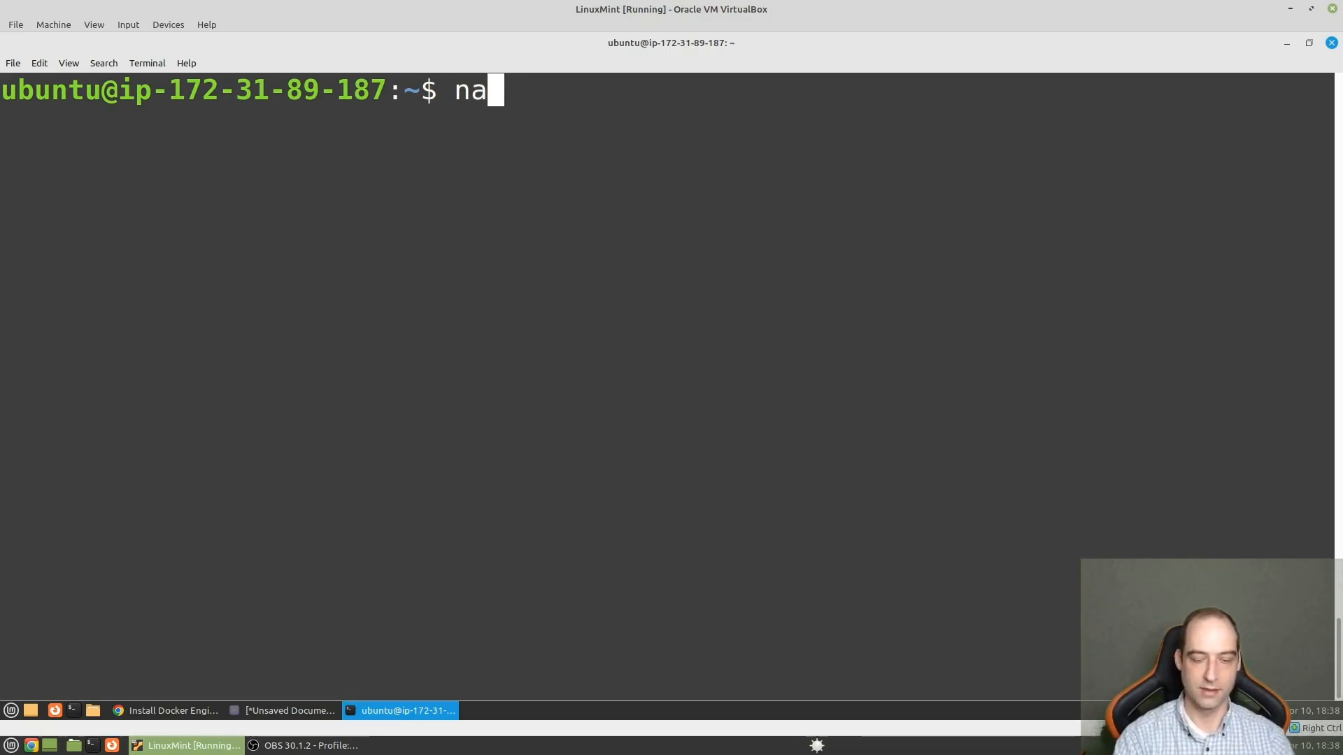
text(no install_)
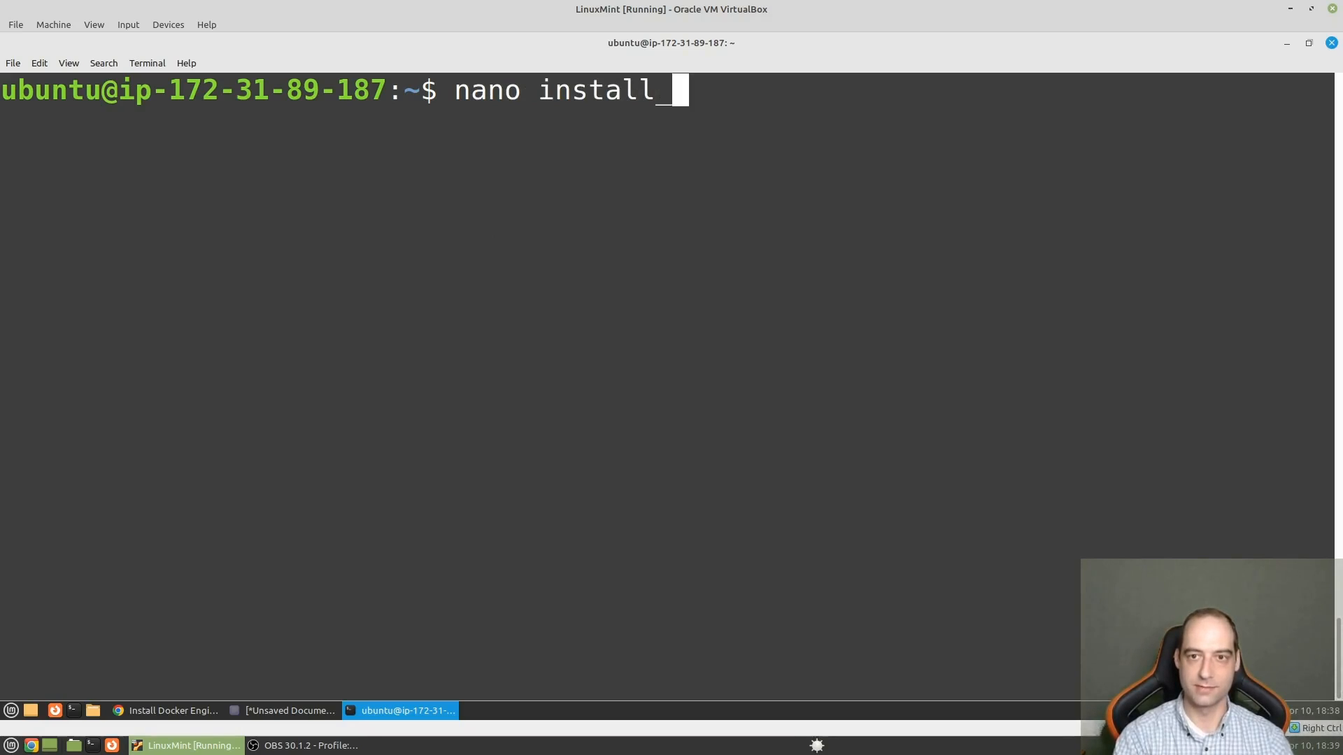
text(docker)
key(Return)
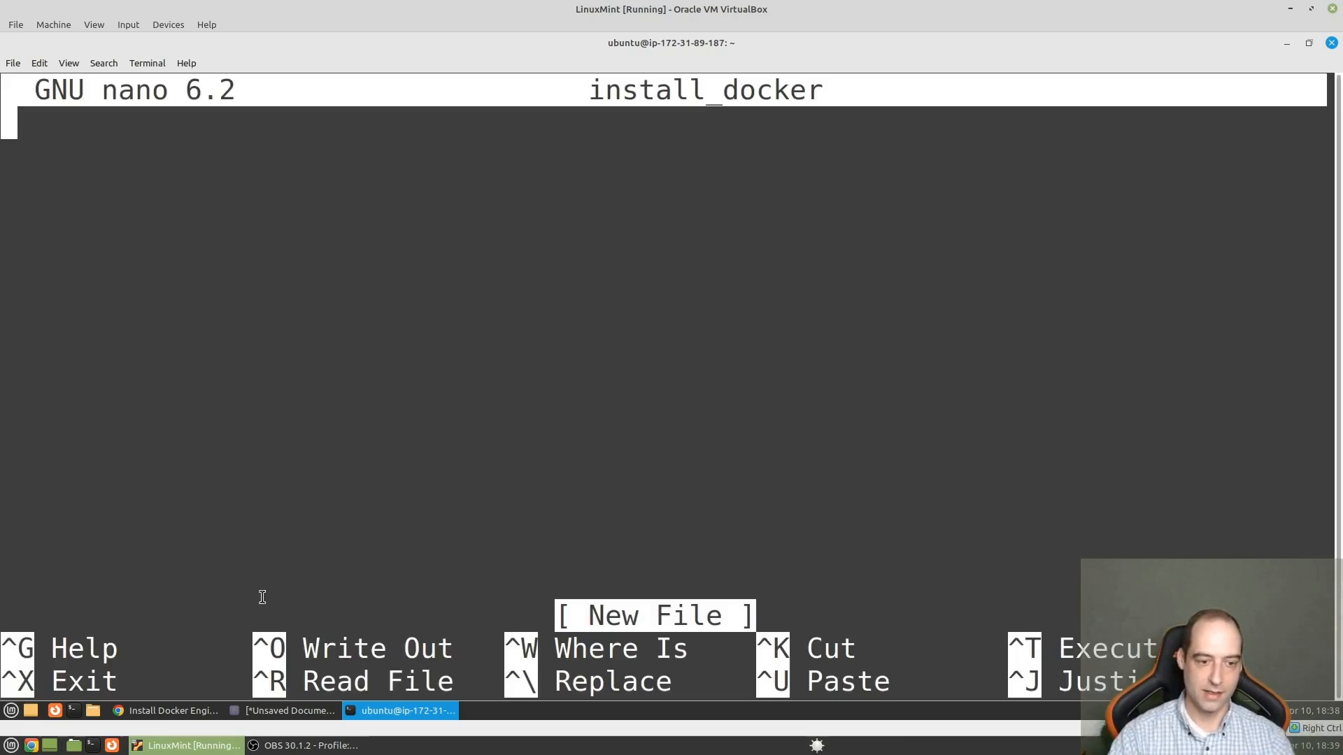
- Copy the Docker install script, from #!/bin/bash through newgrp docker, out of the unsaved text document and paste it into install_docker
click(290, 712)
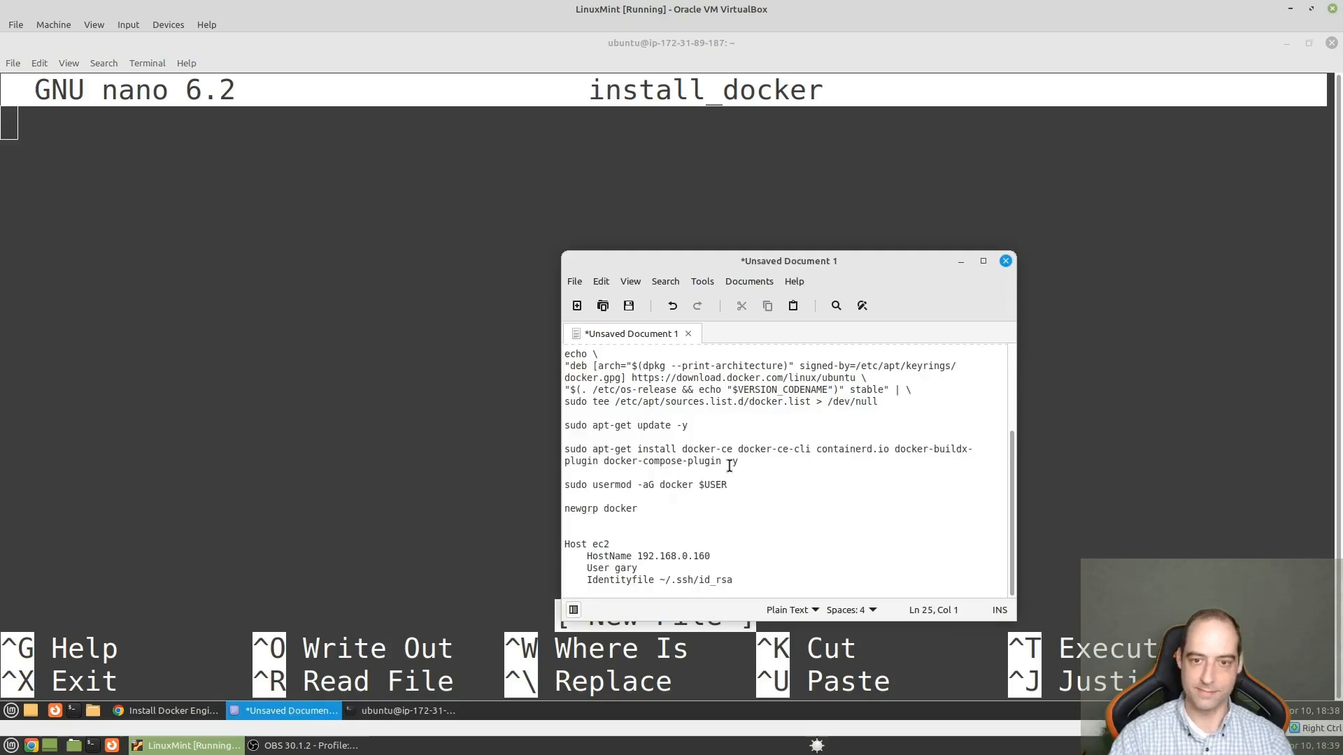
drag(671, 519, 534, 237)
right_click(723, 420)
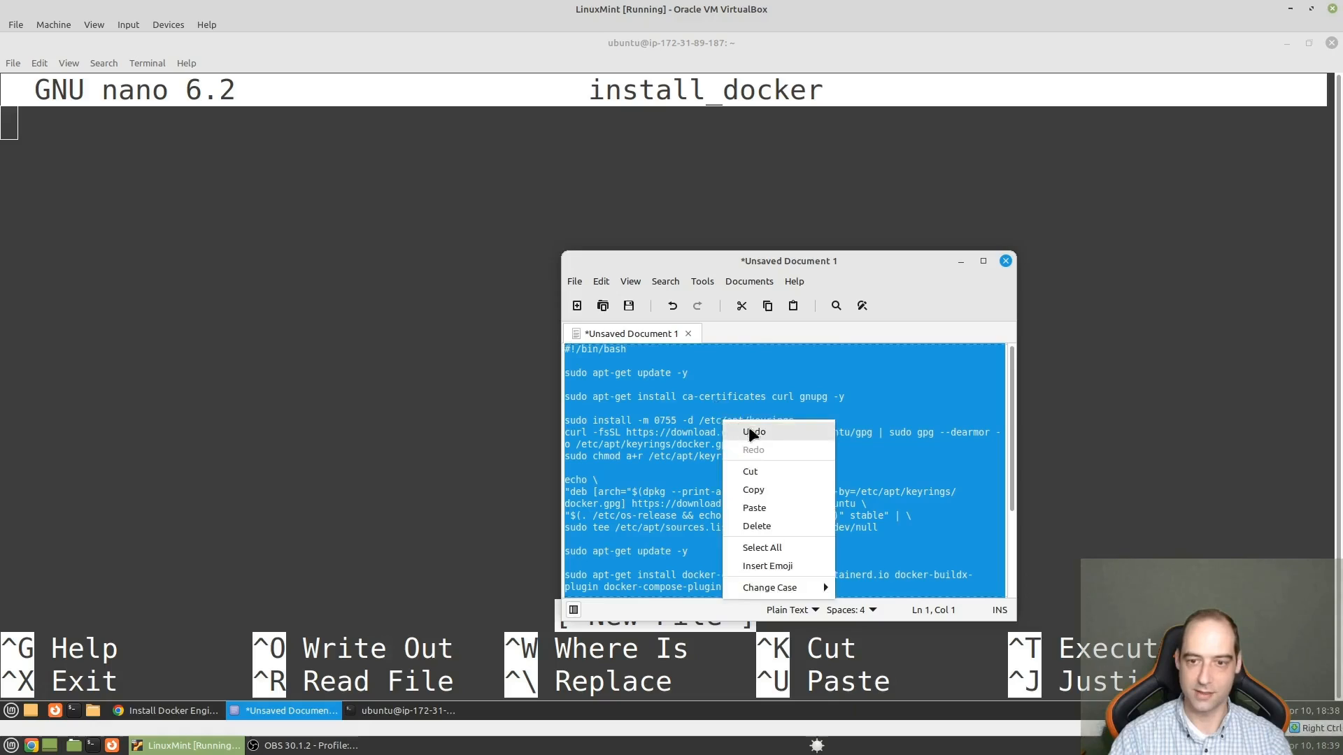
click(752, 488)
click(290, 304)
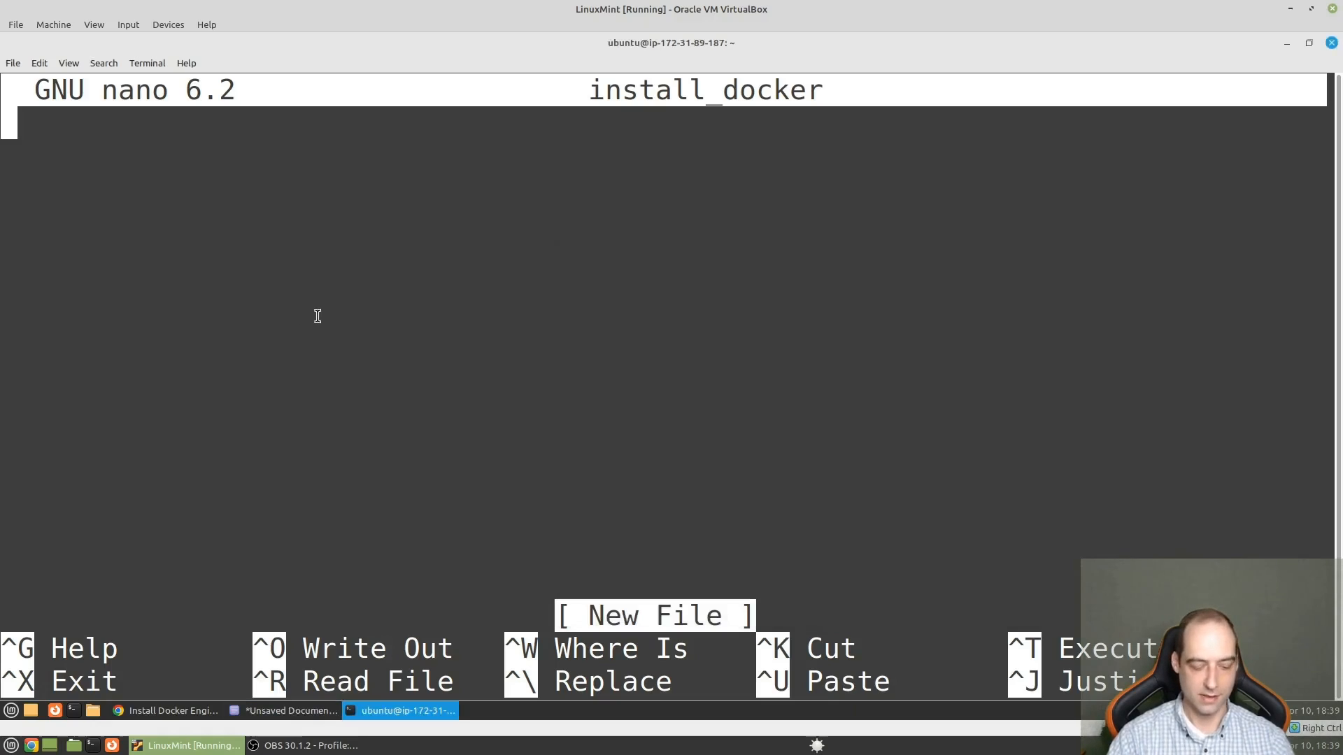
key(ctrl+shift+v)
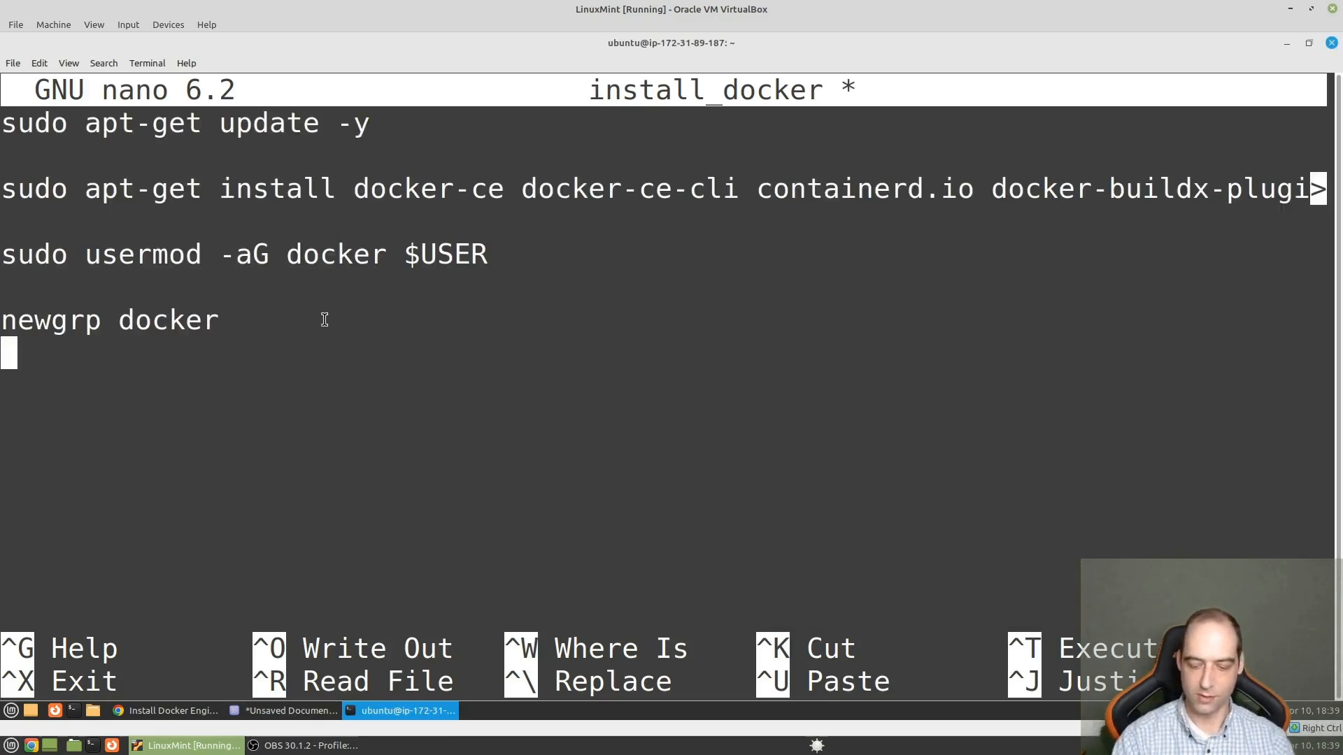
- Review the pasted script in install_docker from the #!/bin/bash line down to the docker package installation and usermod commands
key(ctrl+Home)
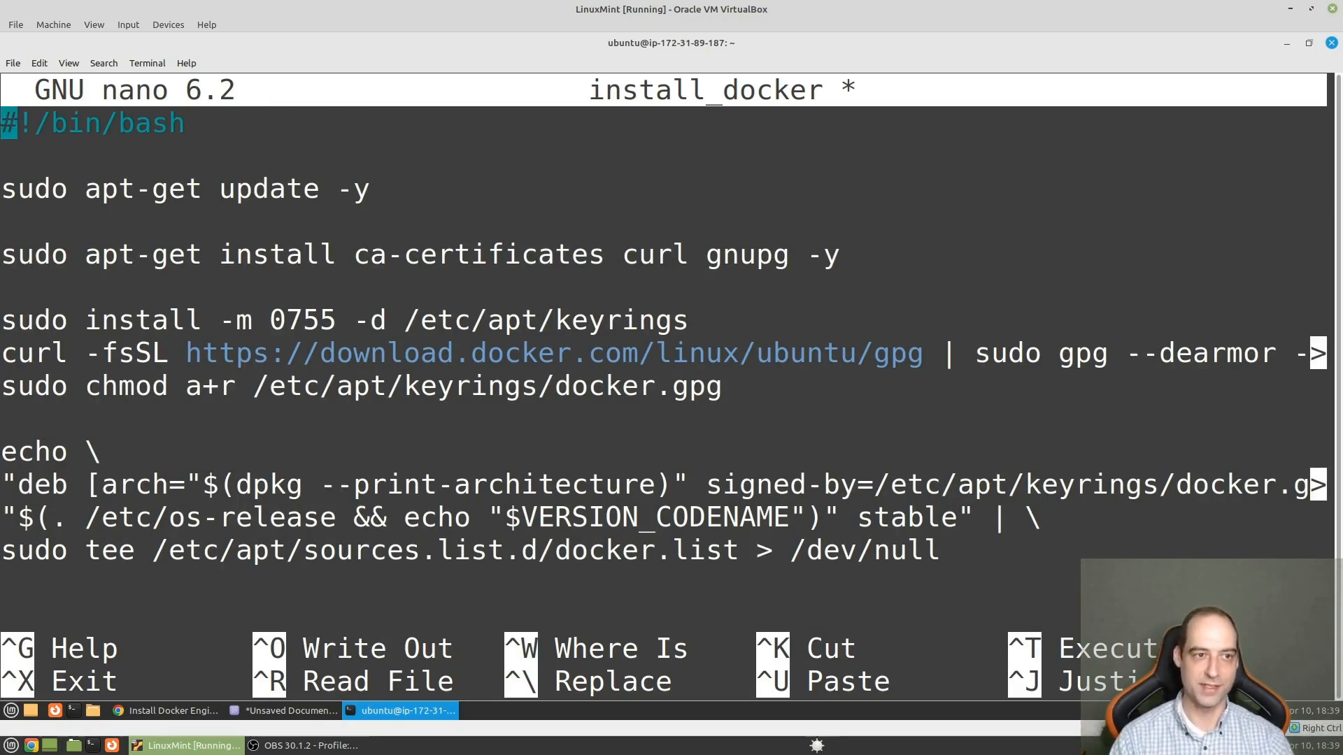
key(Right)
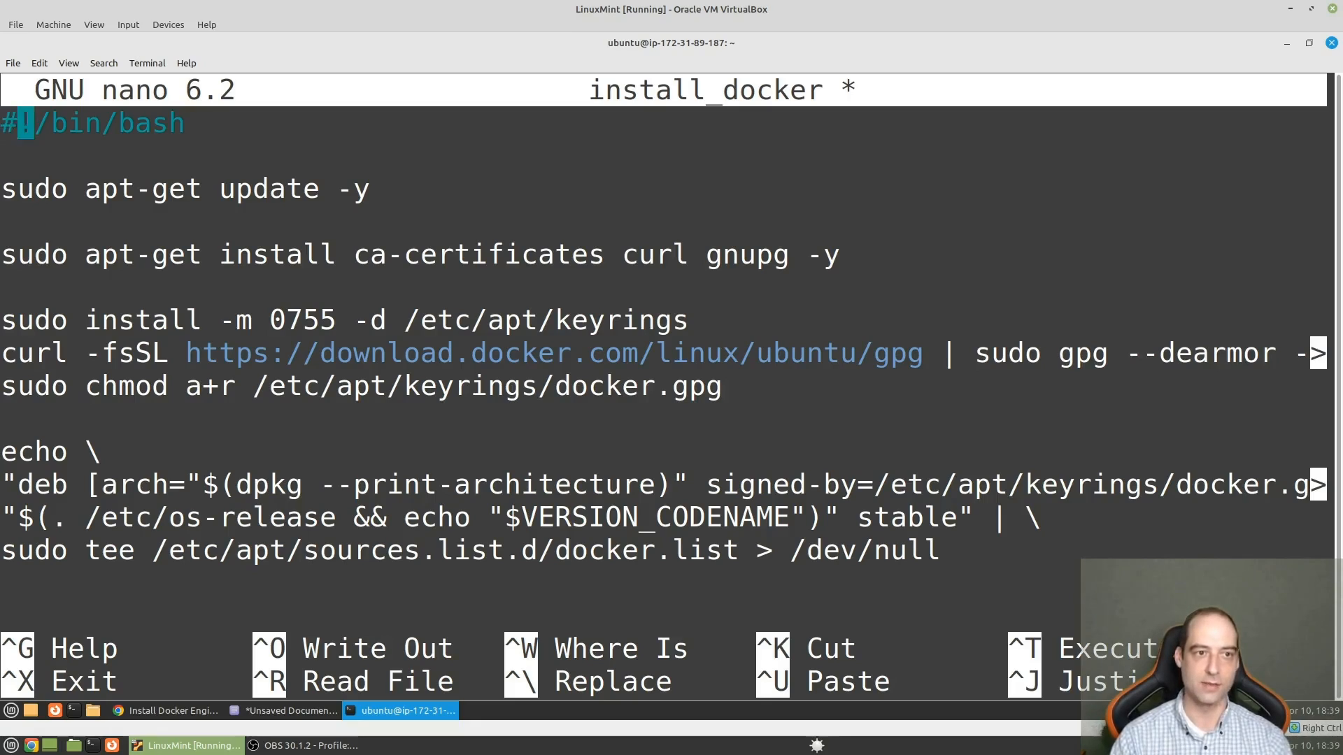
key(Right)
key(Right)
key(Right)
key(Right)
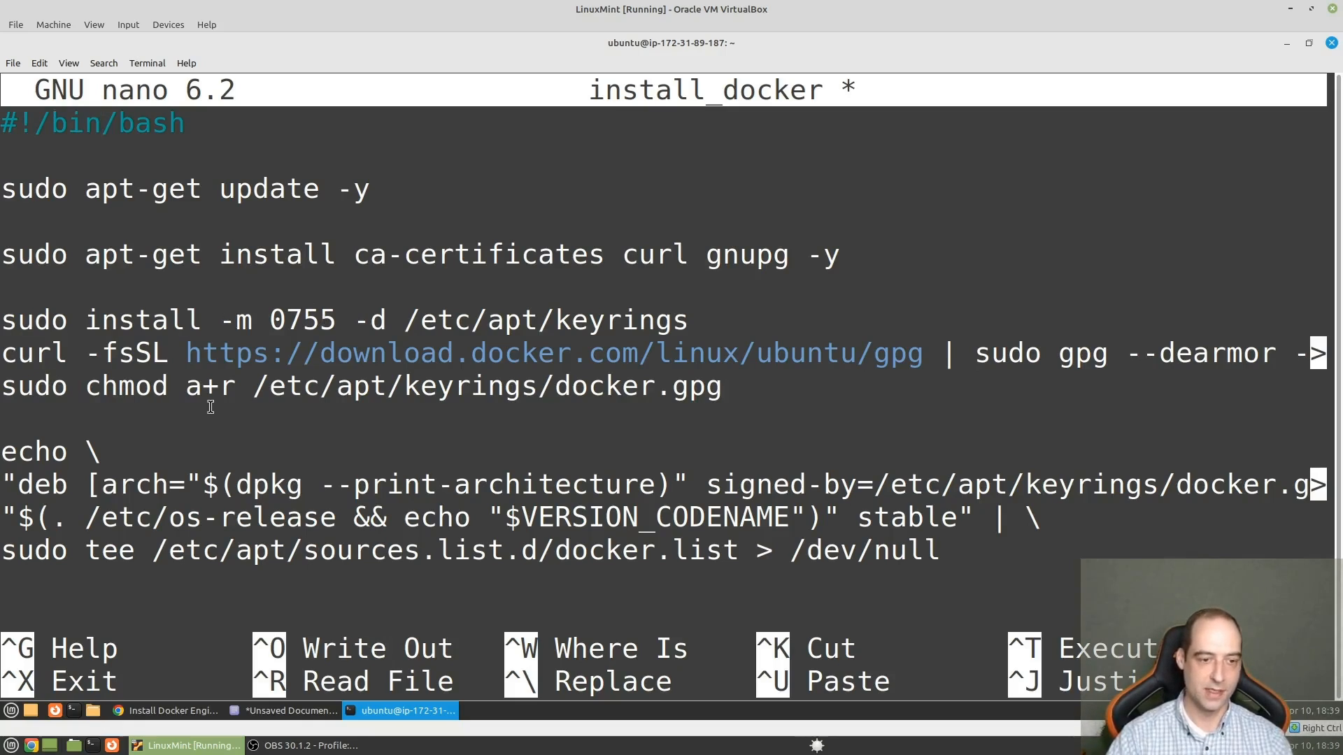
key(Down)
key(Down)
key(Down)
key(Down)
key(Down)
key(Down)
key(Down)
key(Down)
key(Down)
key(Down)
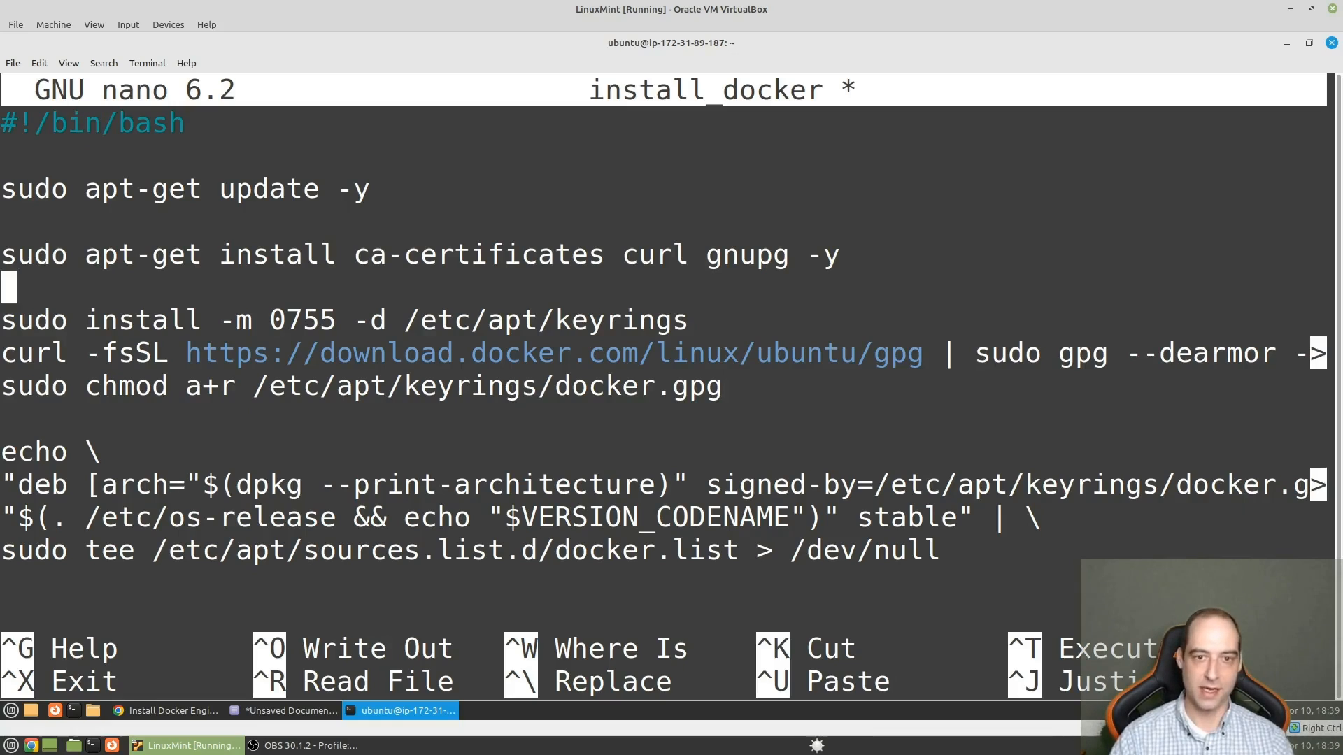
key(Down)
key(Down)
key(Down)
key(Down)
key(Down)
key(Down)
key(Down)
key(Down)
key(Down)
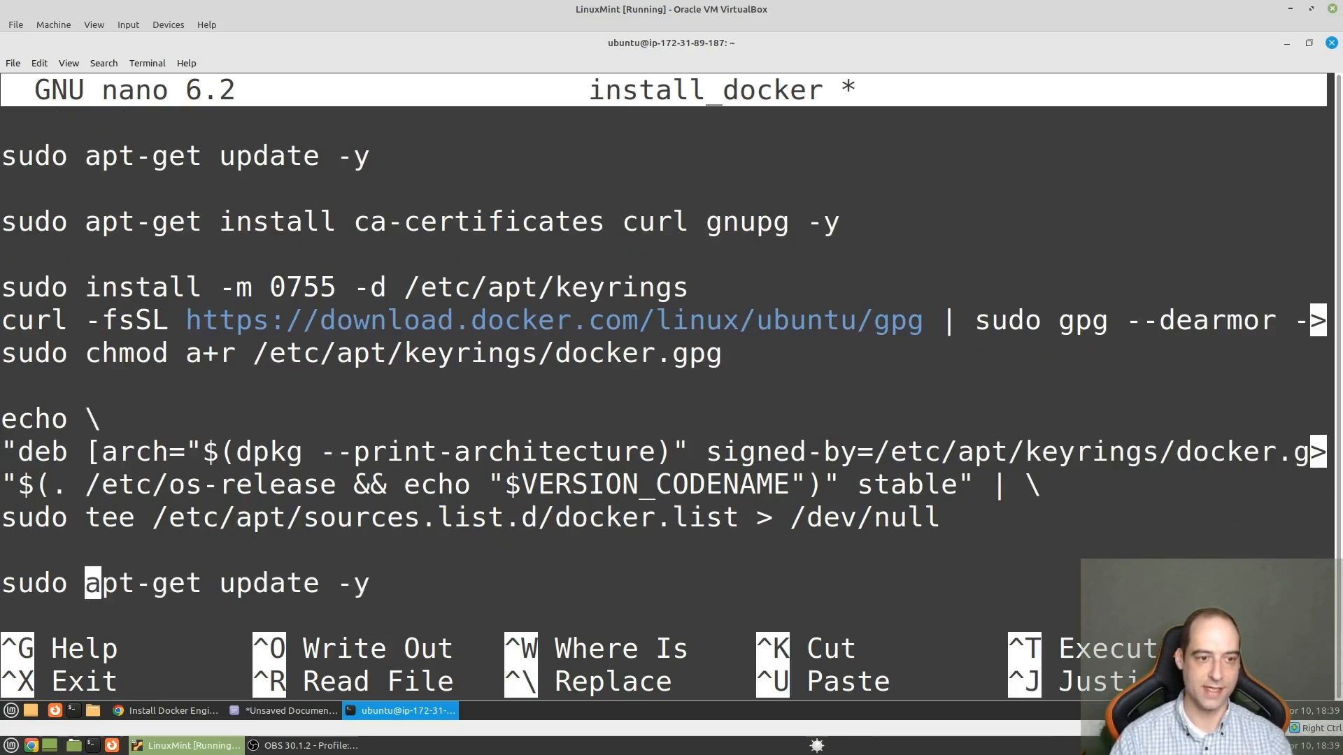
key(Down)
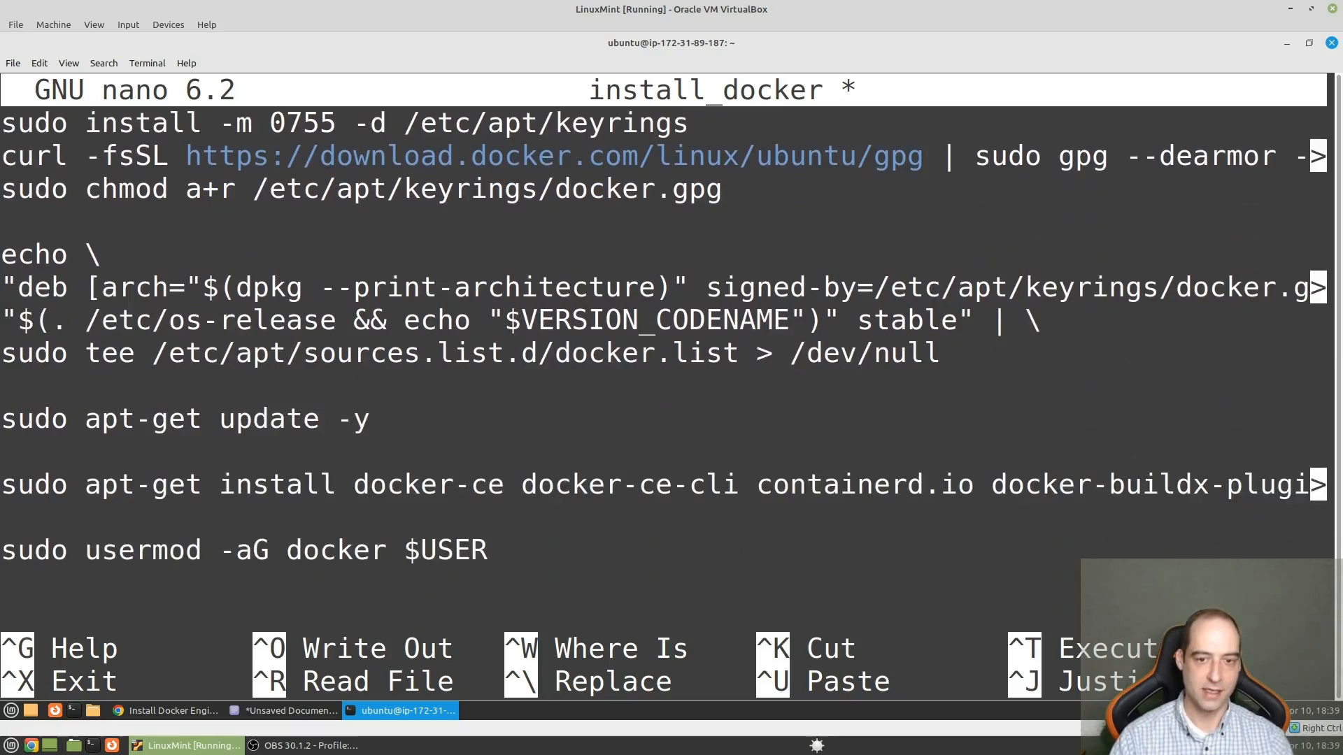
- Switch to Chrome and review Docker's Ubuntu instructions for setting up the apt repository and installing the Docker packages
click(197, 710)
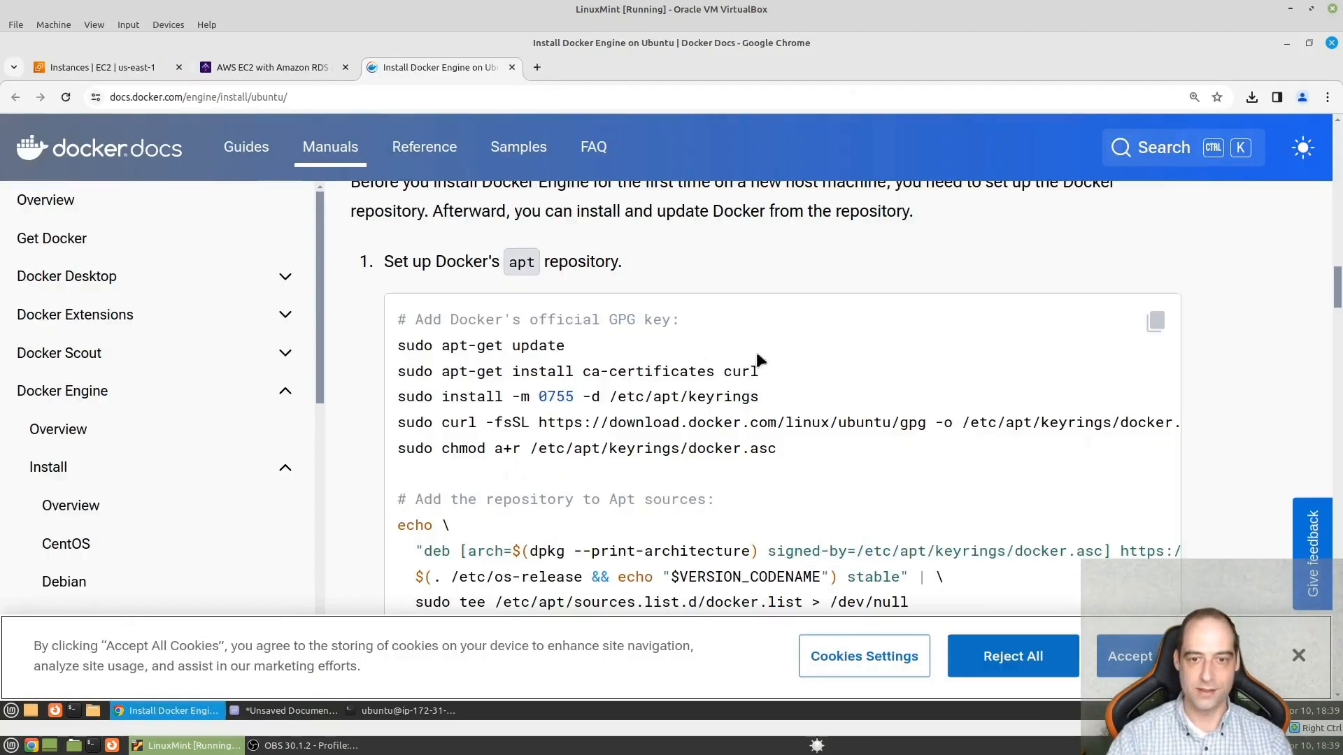
scroll(662, 476, down, 3)
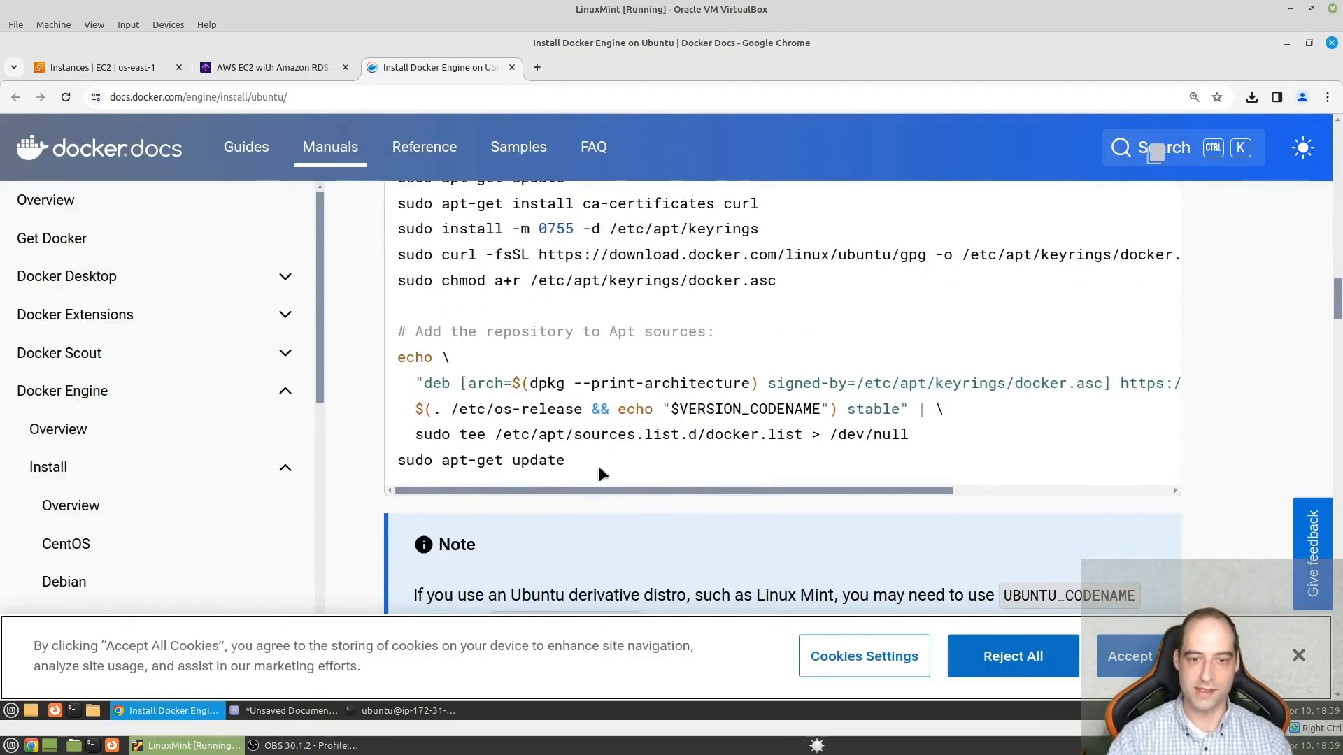
scroll(598, 474, down, 5)
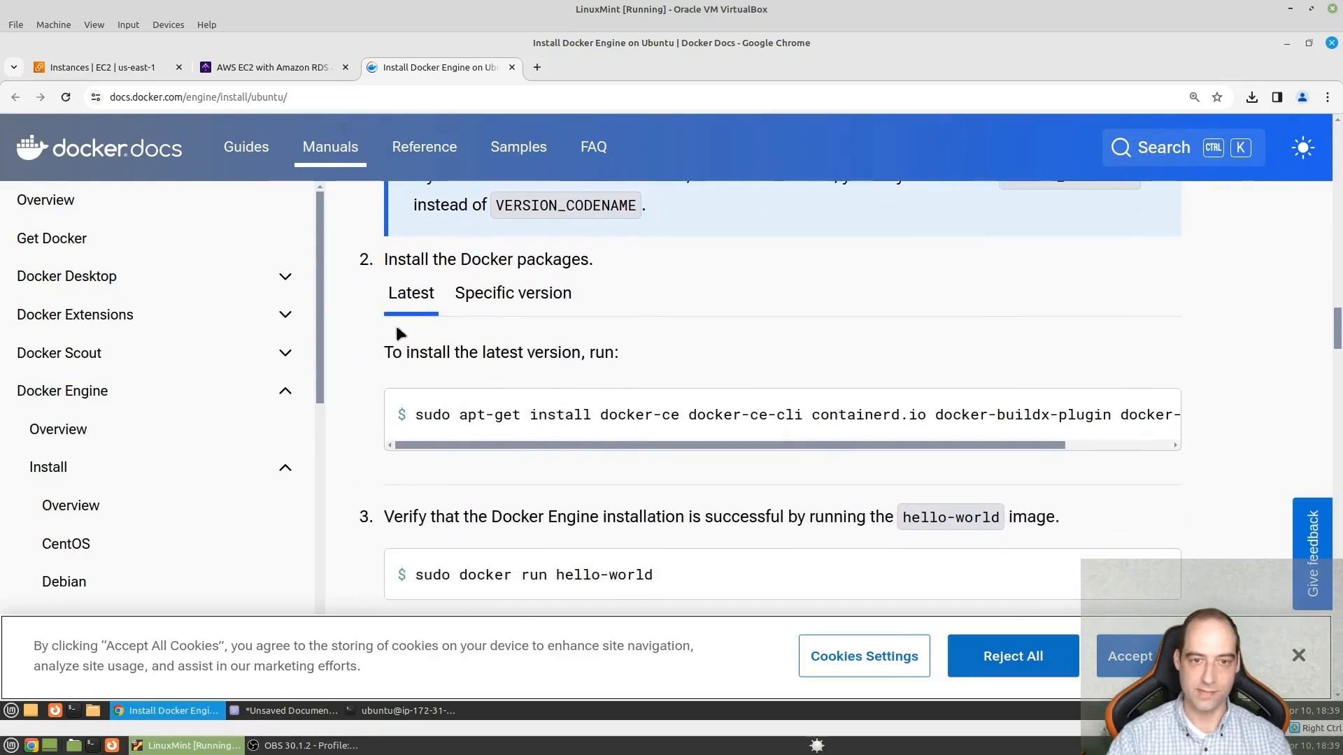
scroll(819, 342, down, 3)
scroll(642, 359, down, 3)
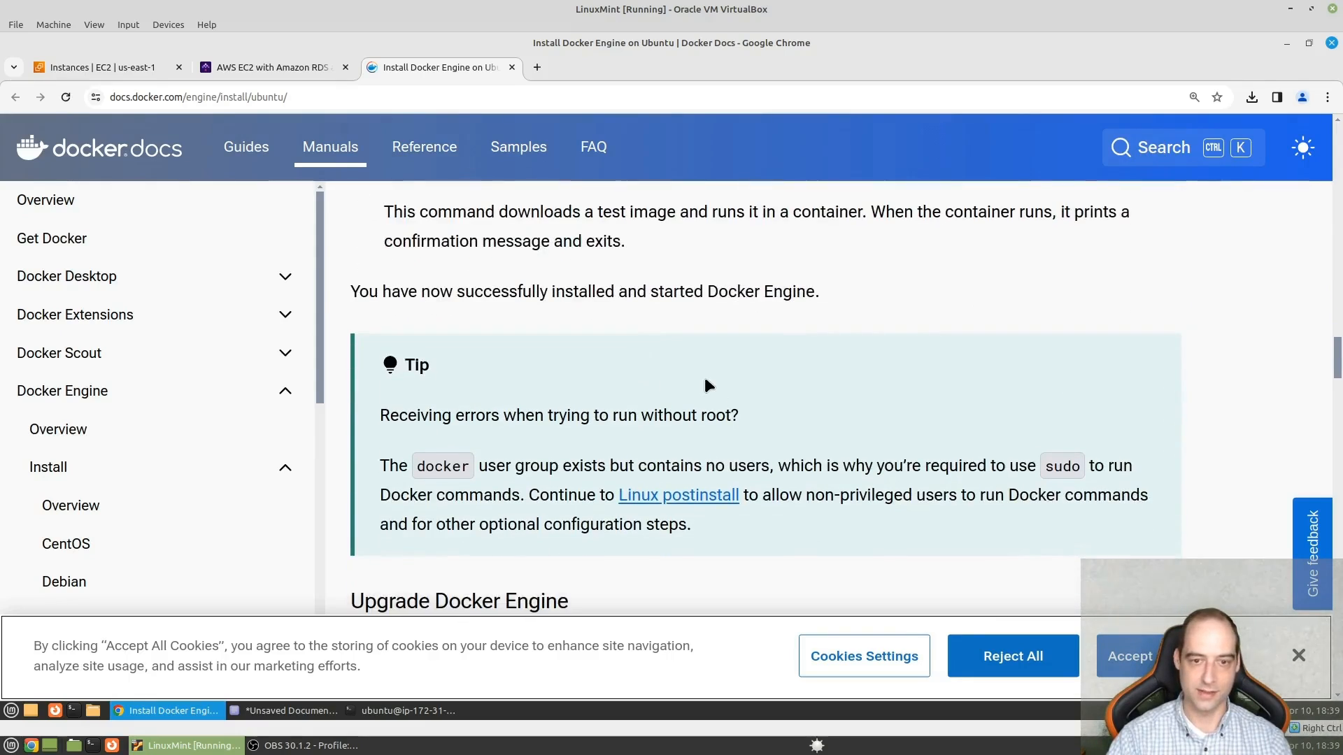
- Open the Linux postinstall page and examine the commands for creating the docker group, adding the user and activating the group changes
click(673, 414)
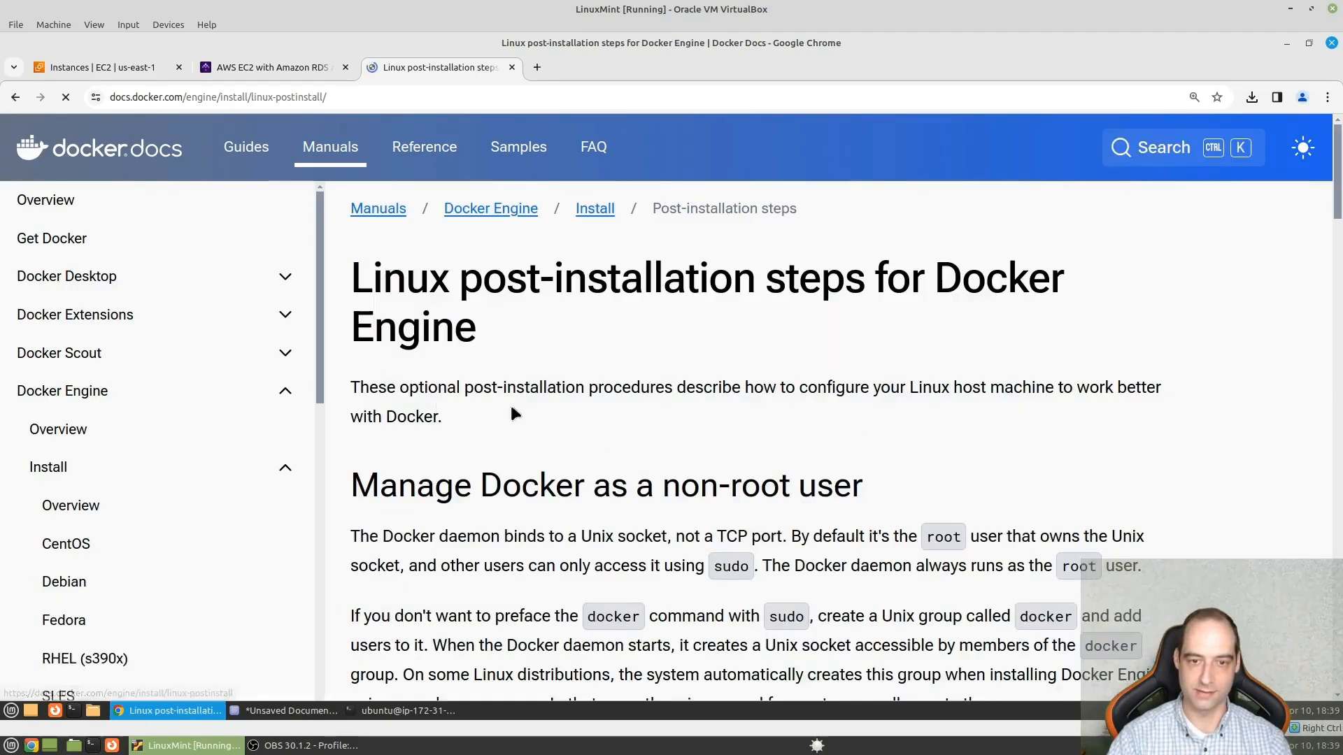
scroll(728, 418, down, 6)
scroll(591, 429, down, 3)
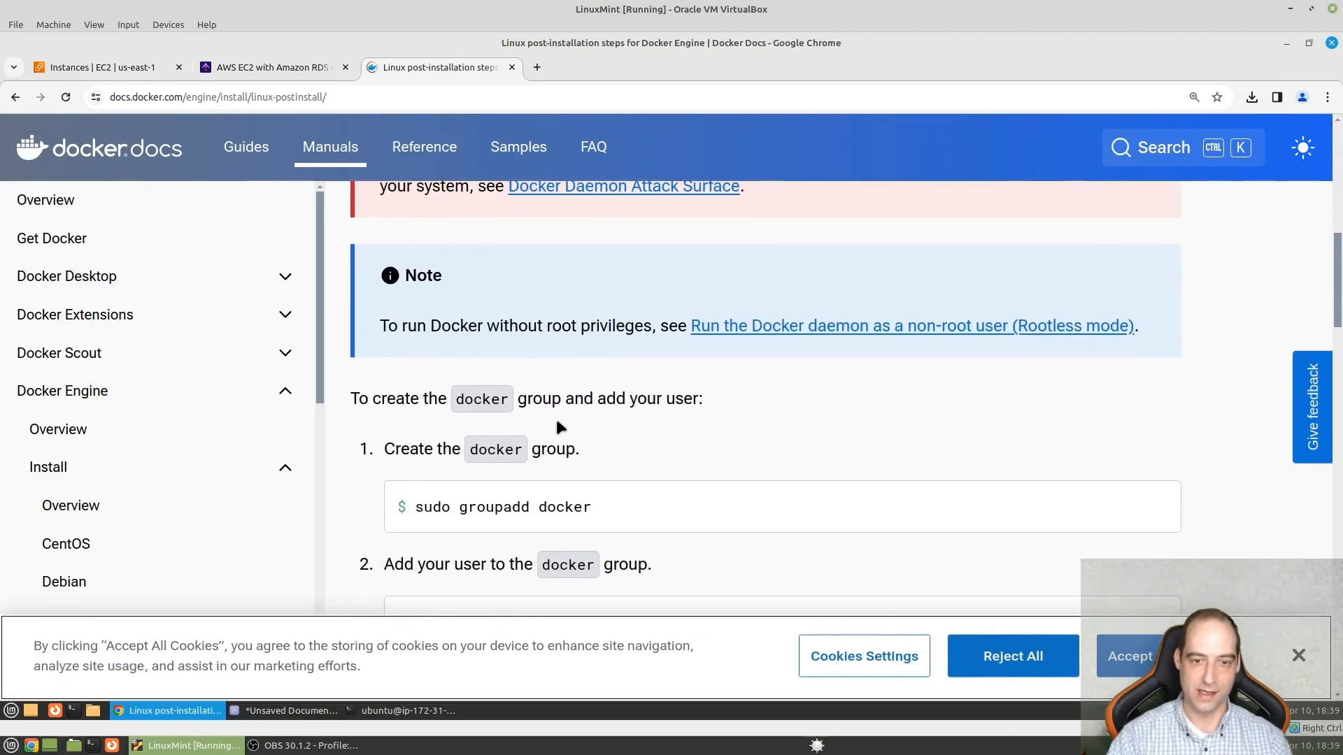
drag(594, 423, 419, 425)
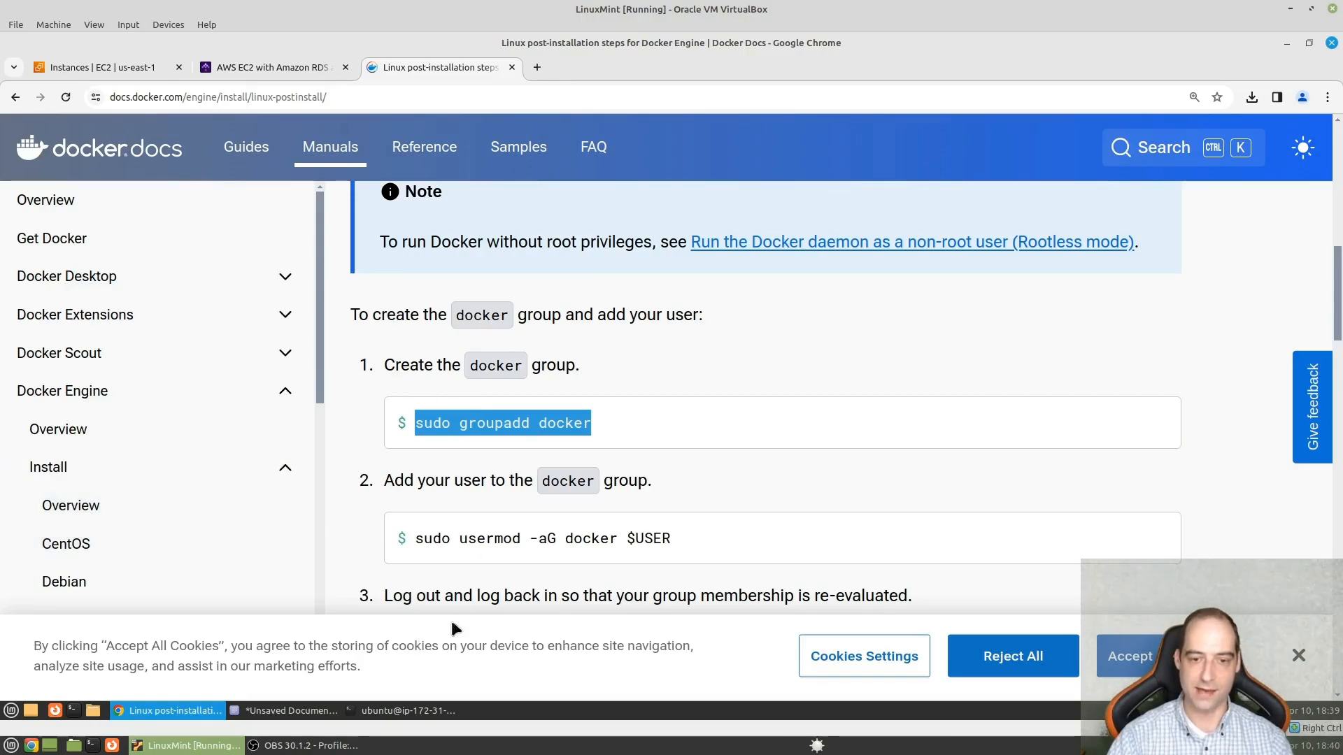
drag(688, 536, 433, 539)
click(687, 535)
scroll(652, 487, down, 1)
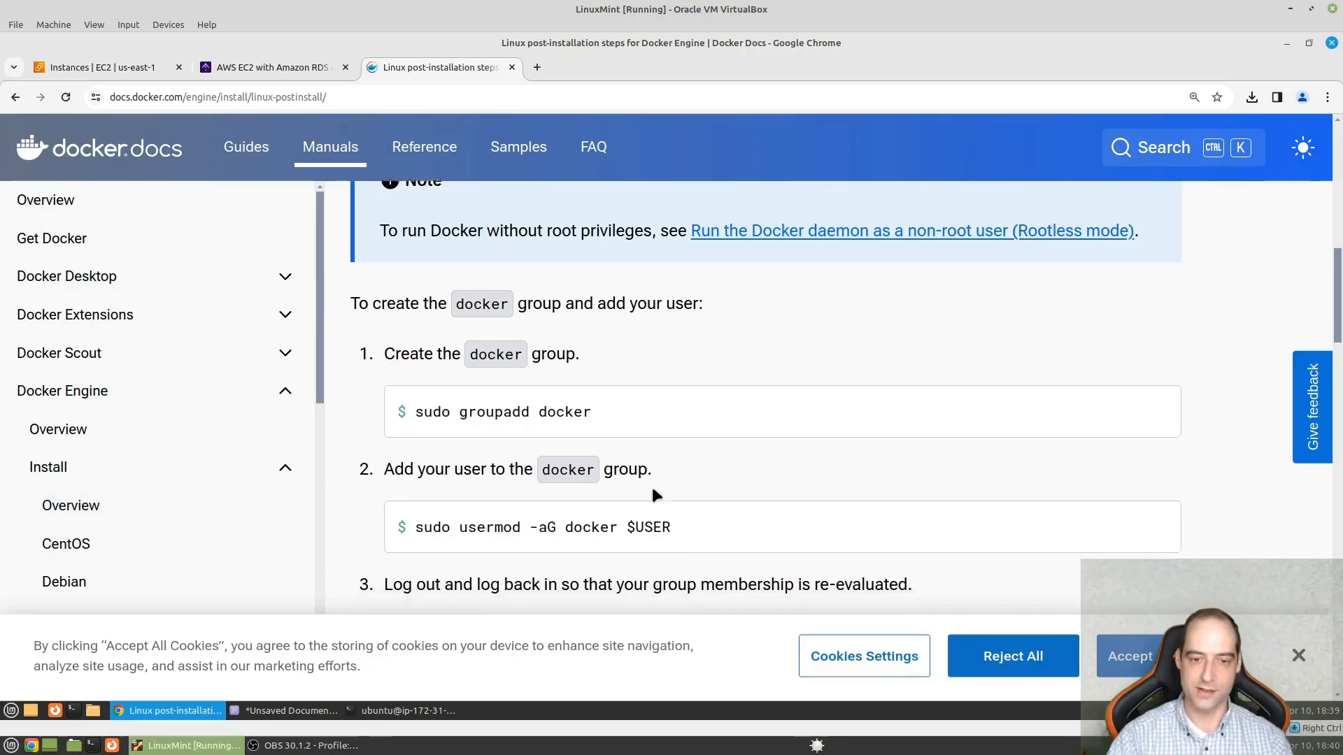
scroll(652, 490, down, 5)
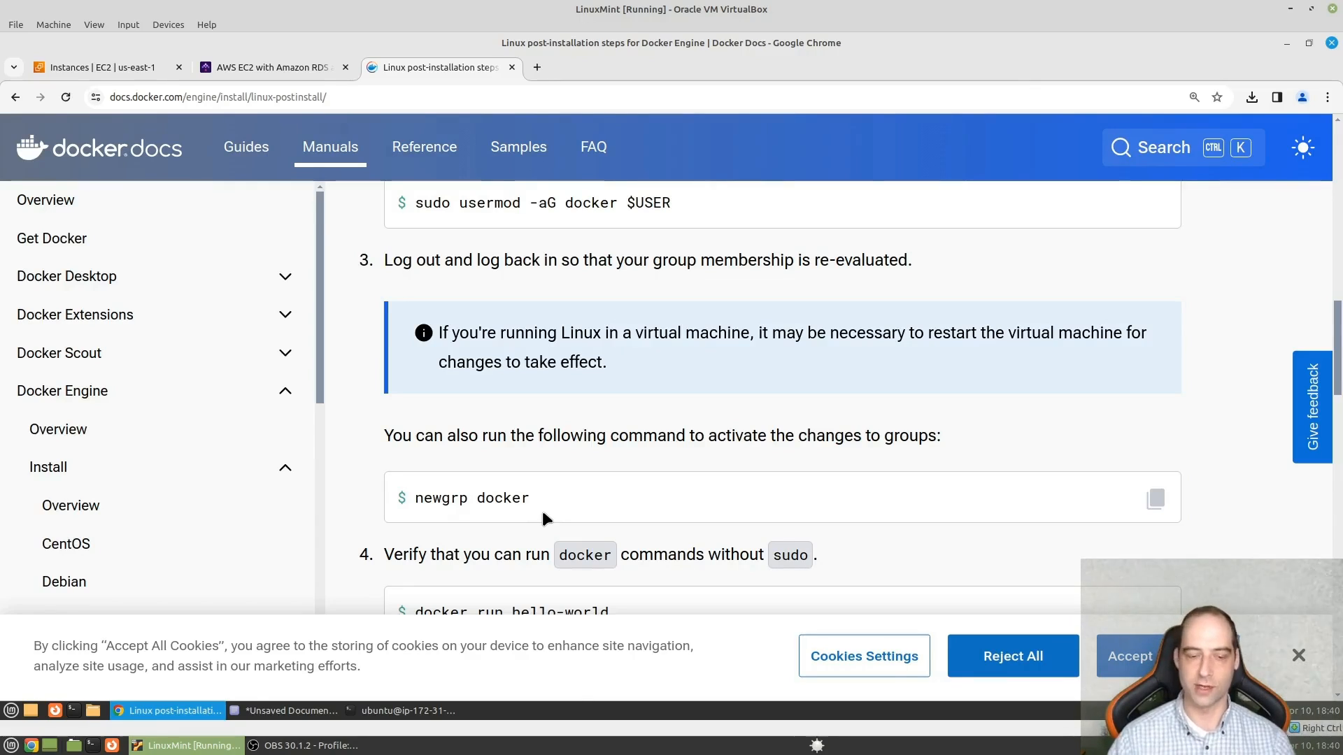
- Return to the terminal, save the script as install_docker and exit nano
click(402, 710)
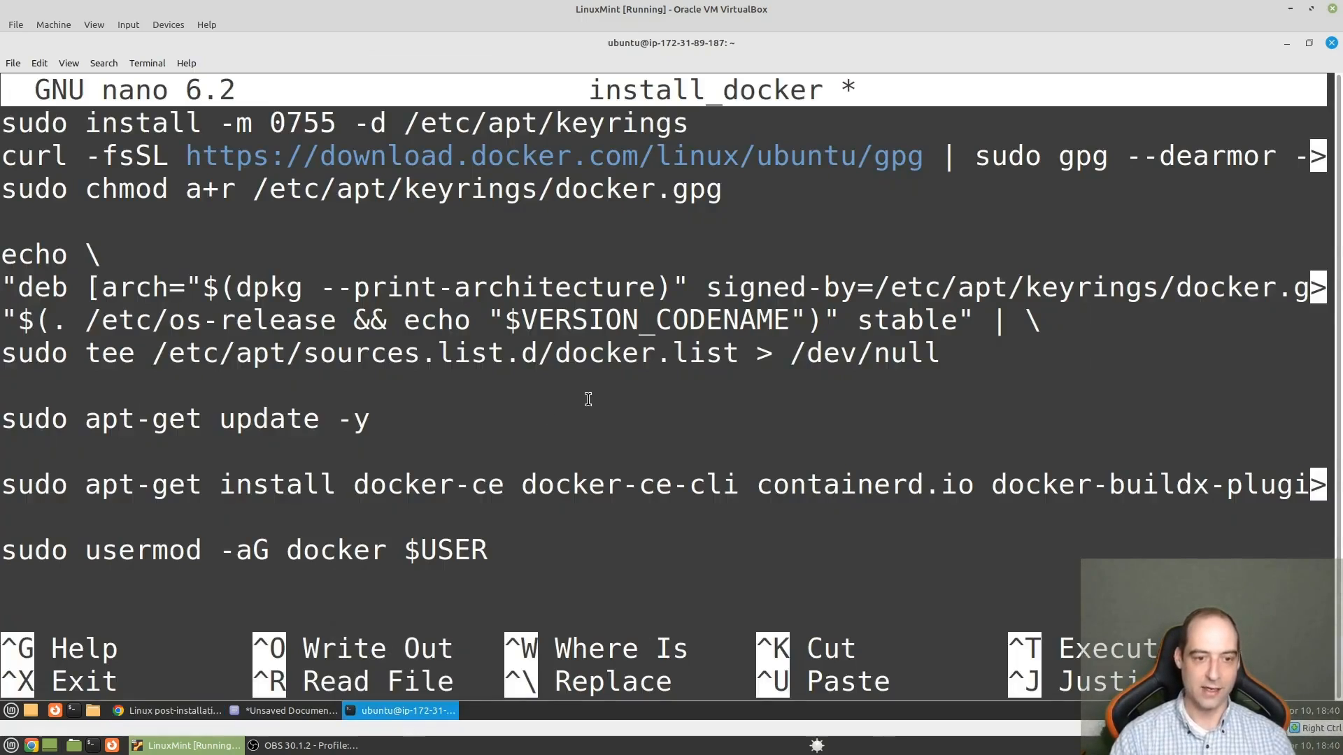
key(ctrl+x)
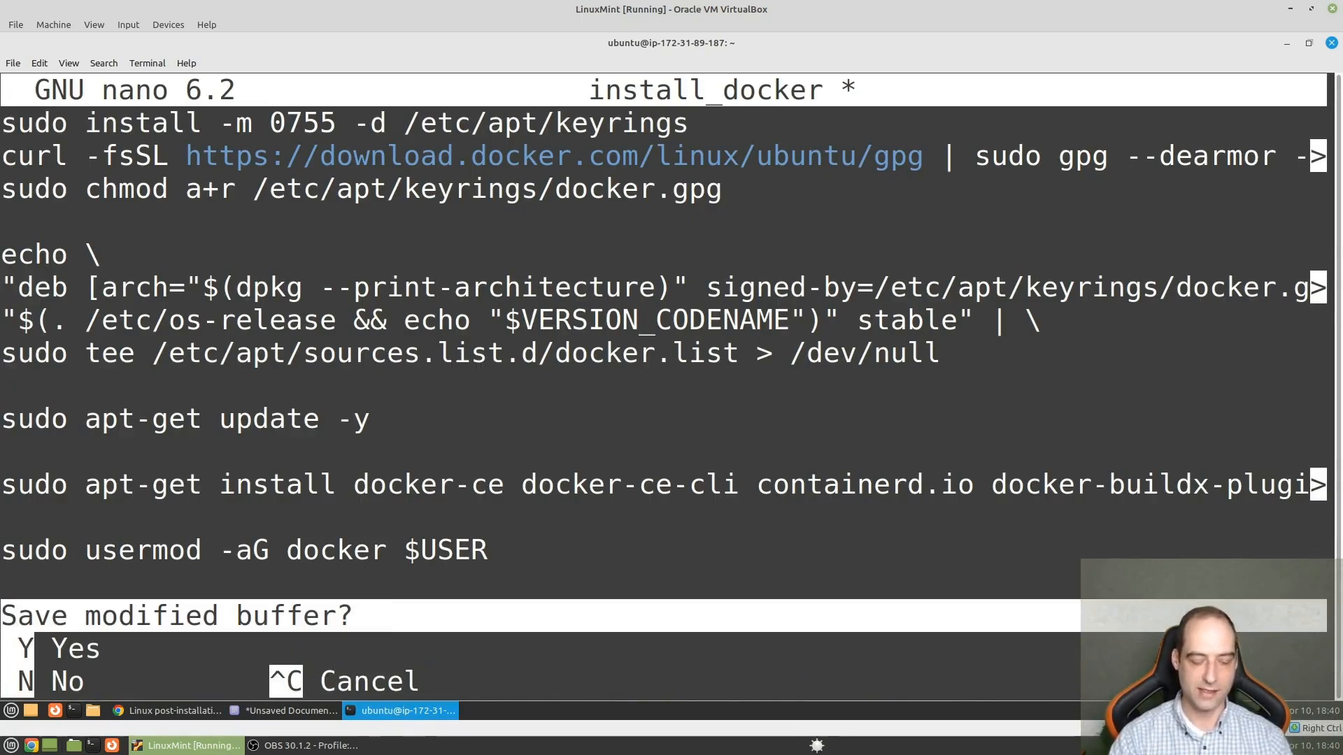
key(y)
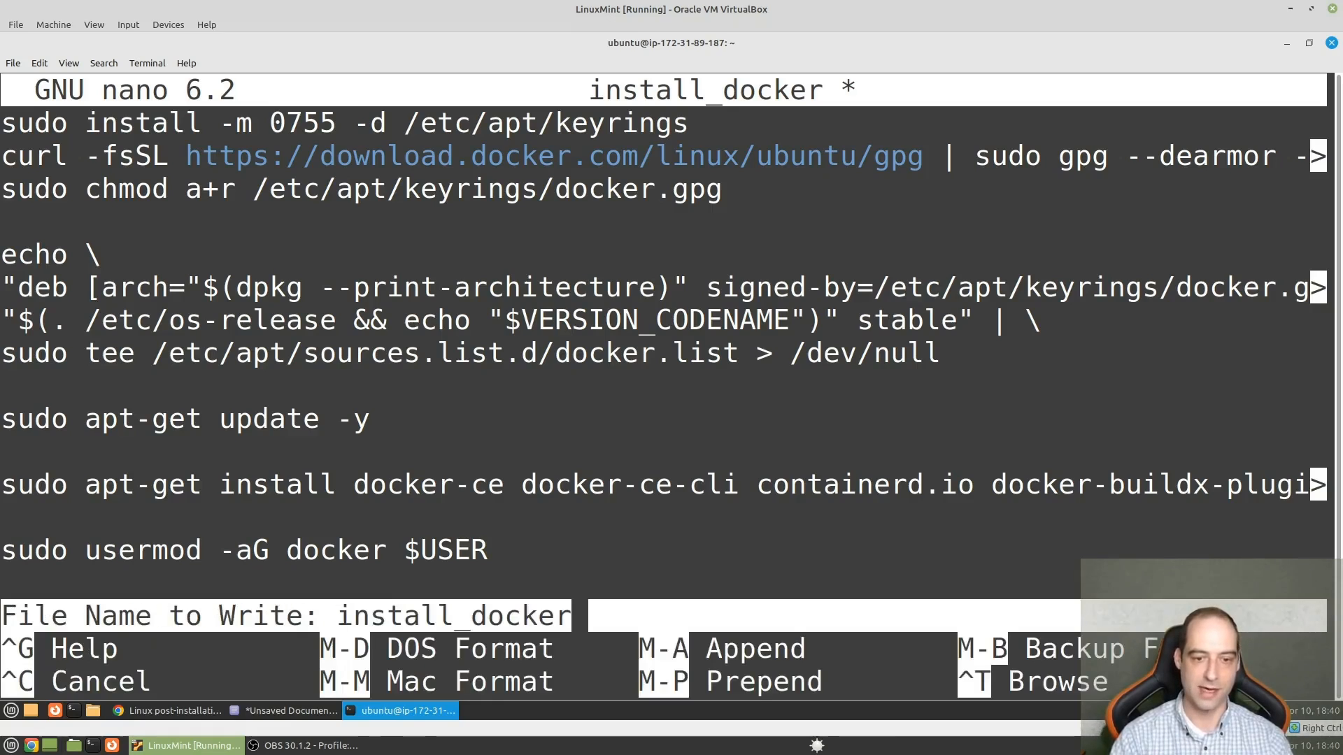
key(Return)
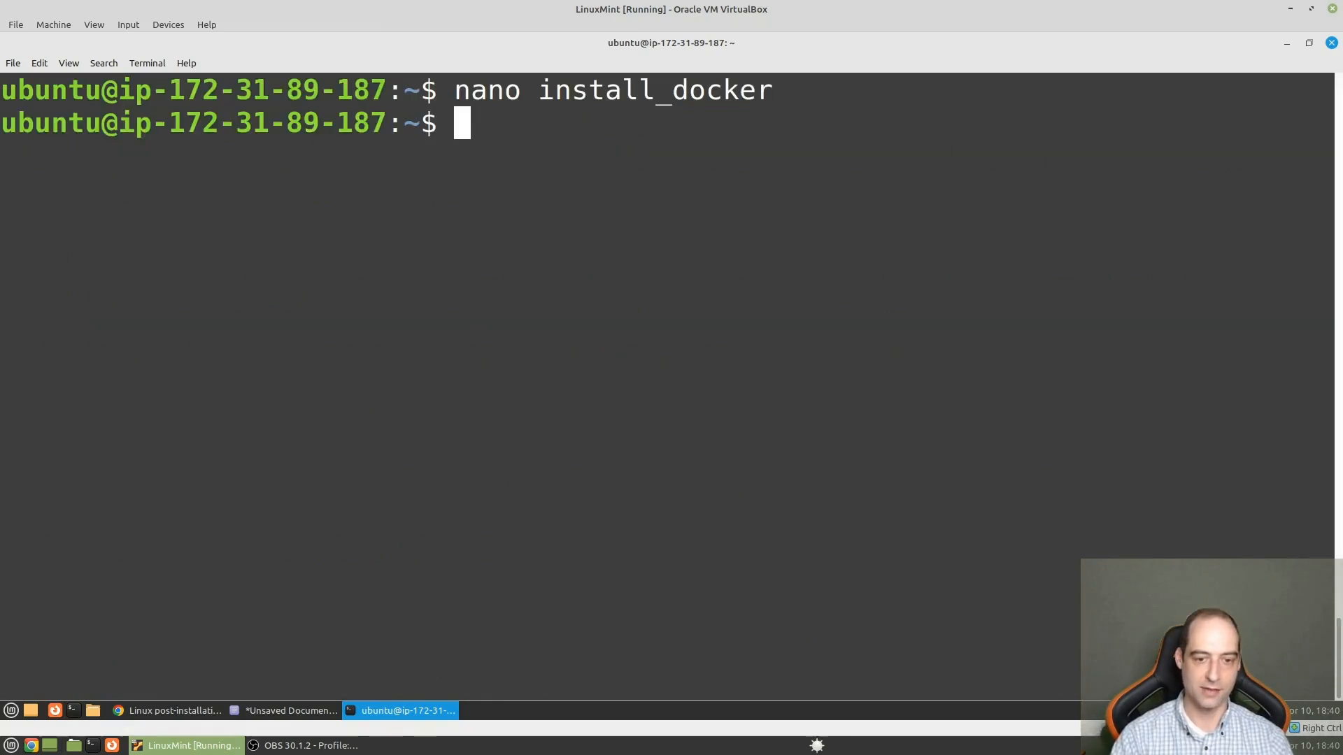
- Make the script executable with chmod +x install_docker
text(ch)
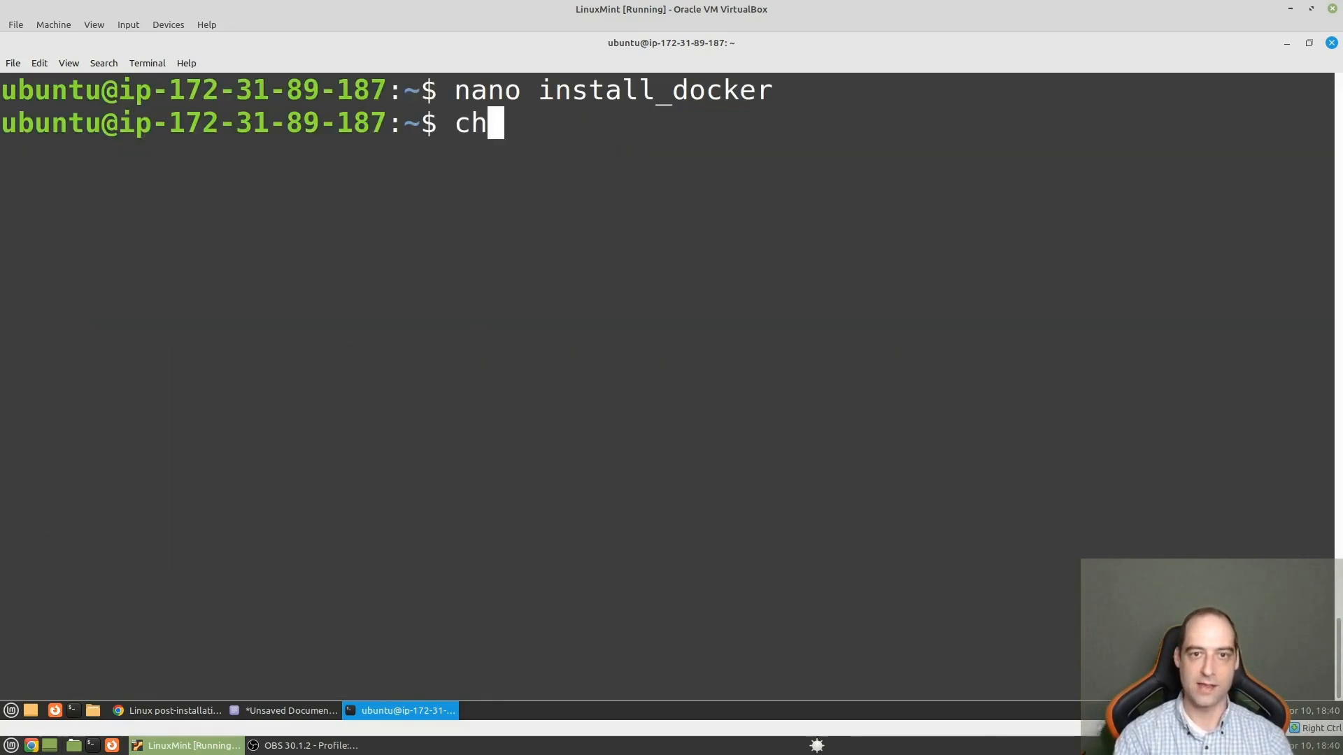
text(mod)
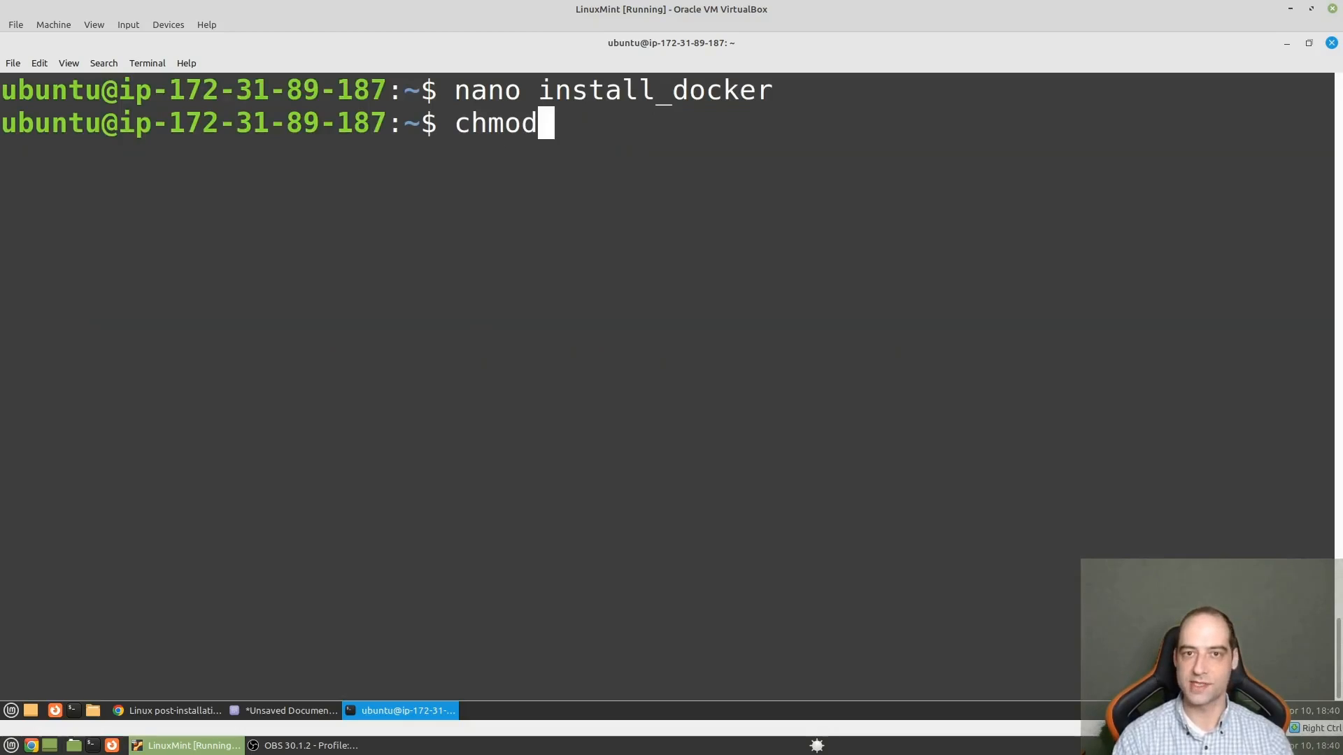
text( +x inst)
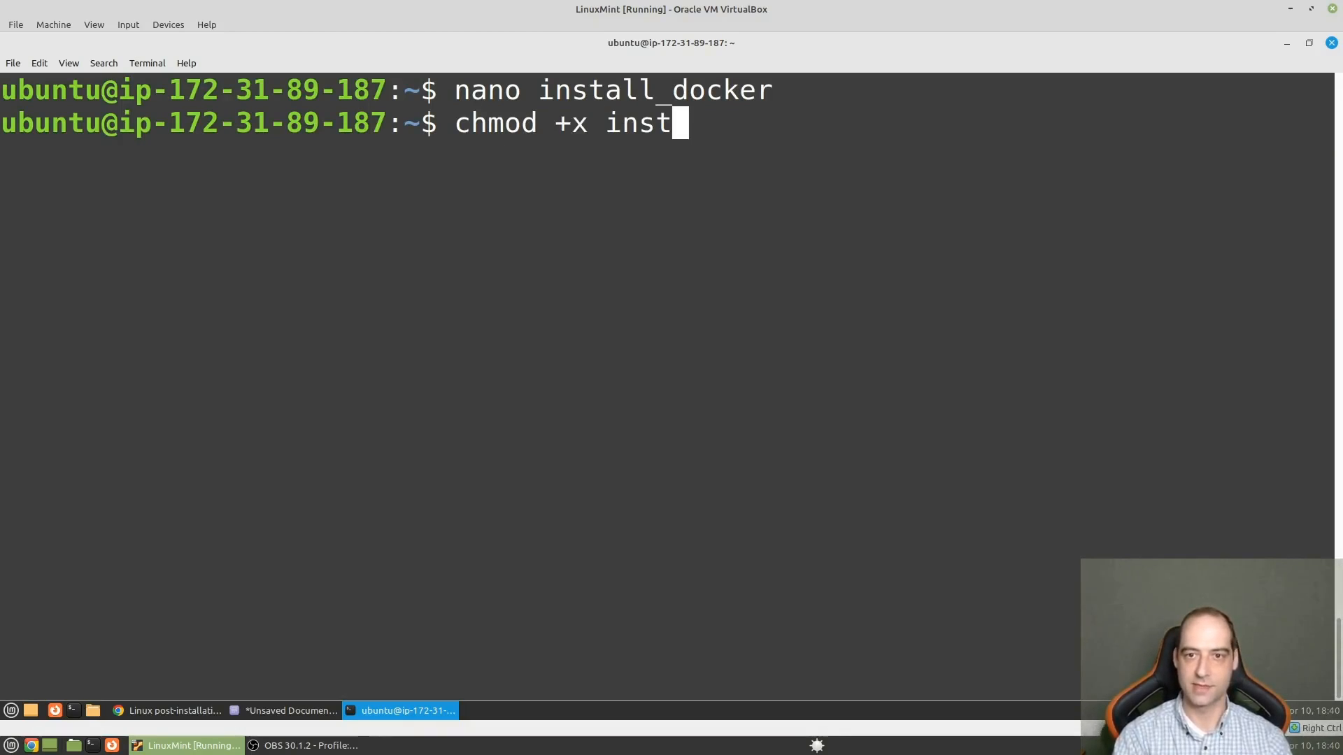
key(Tab)
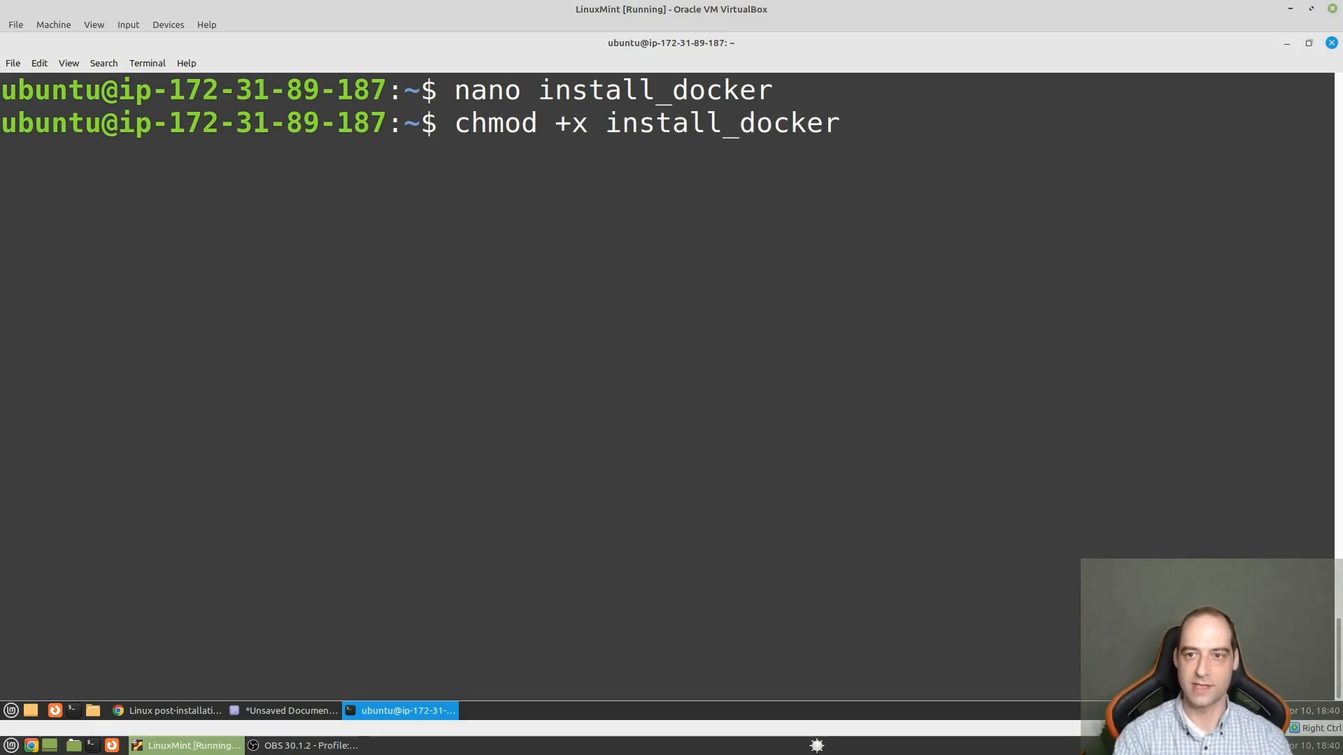
key(Return)
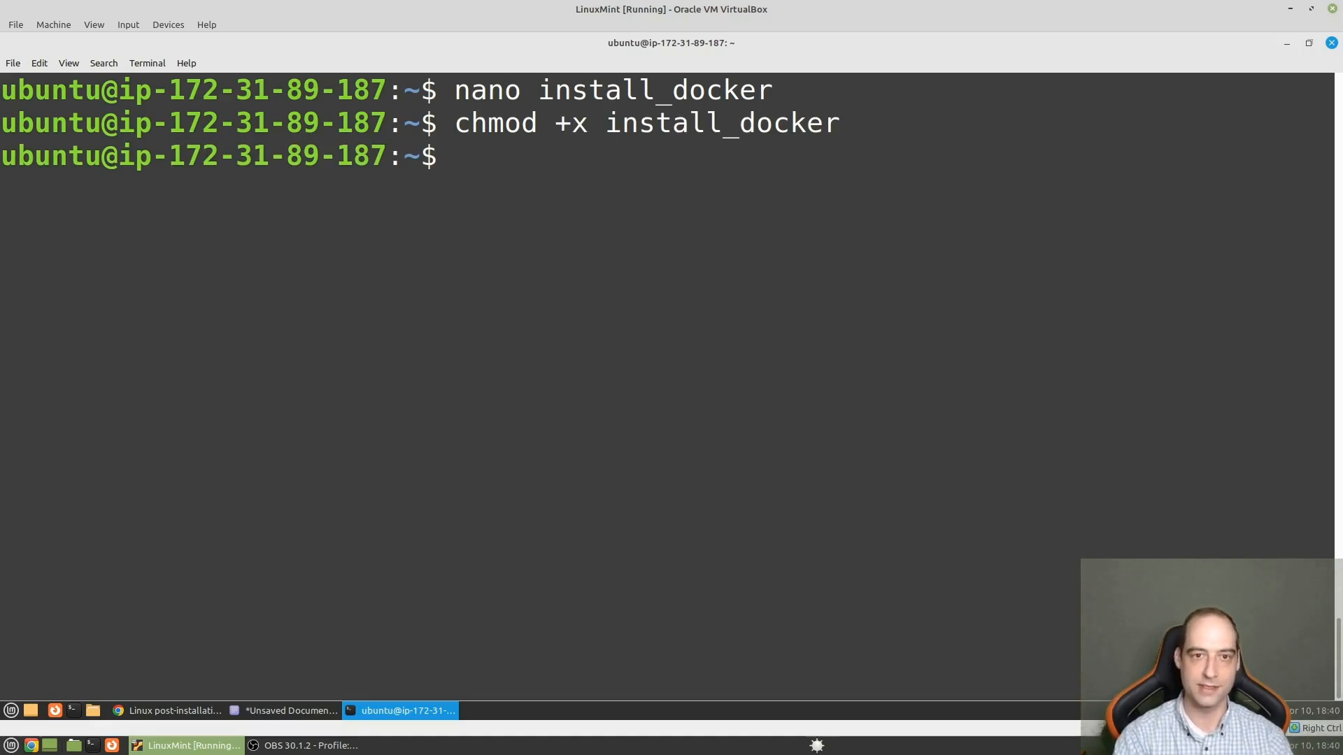
- Run the Docker installation script with ./install_docker
text(./instal)
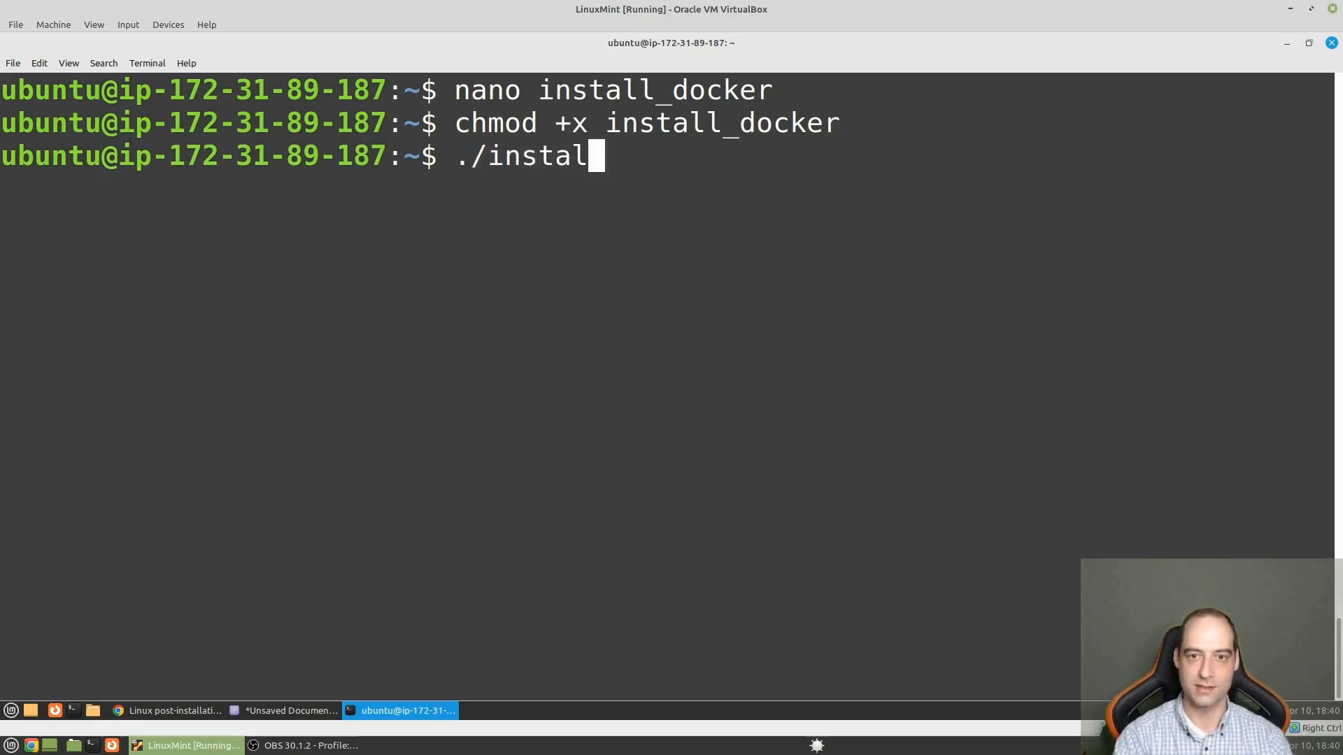
key(Tab)
key(Return)
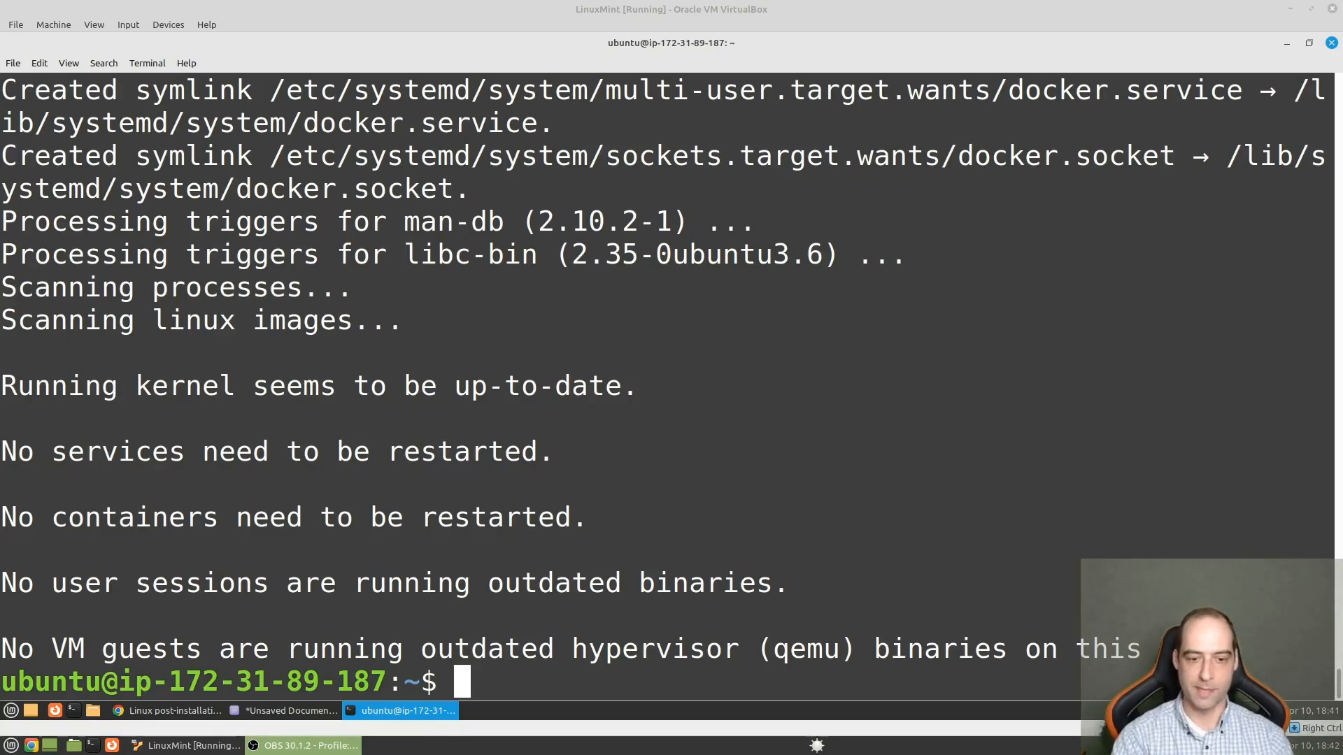
- Clear the terminal, test Docker with docker run hello-world, and exit the current shell after reviewing the output
click(996, 550)
key(ctrl+l)
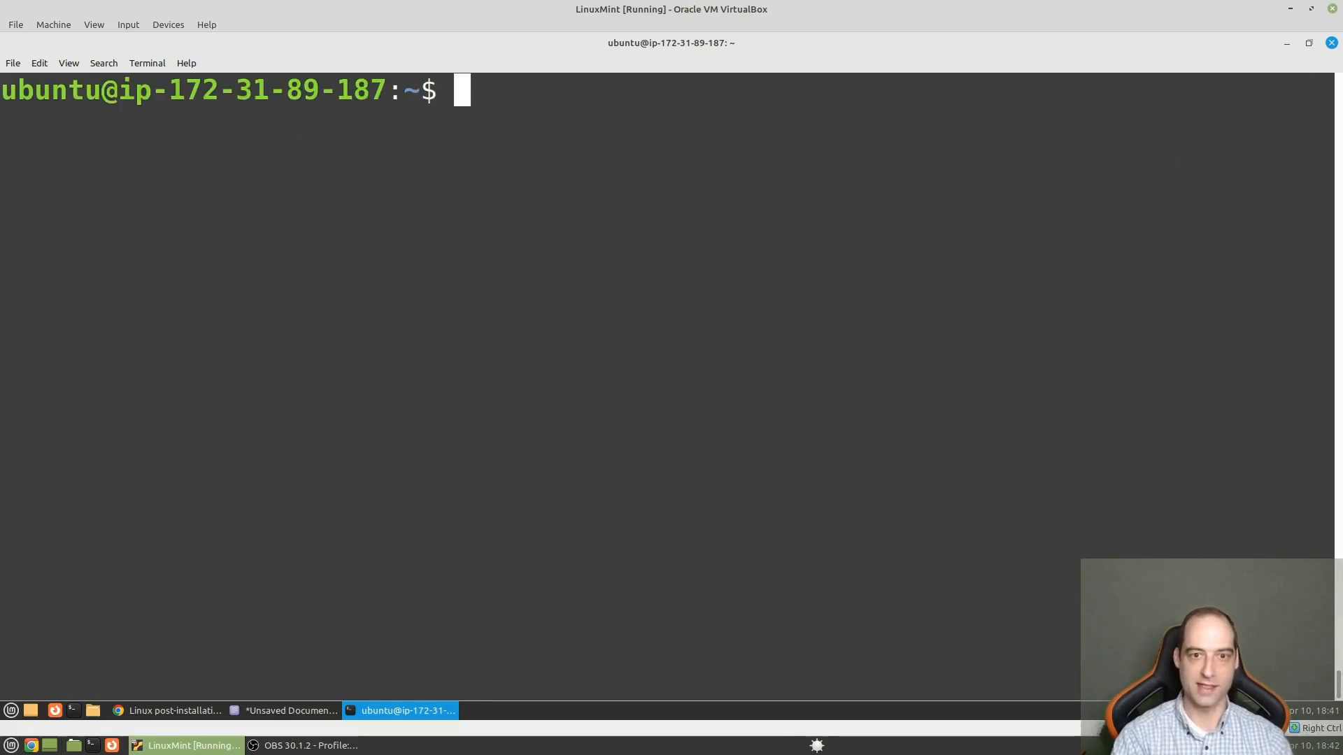
text(docker ru)
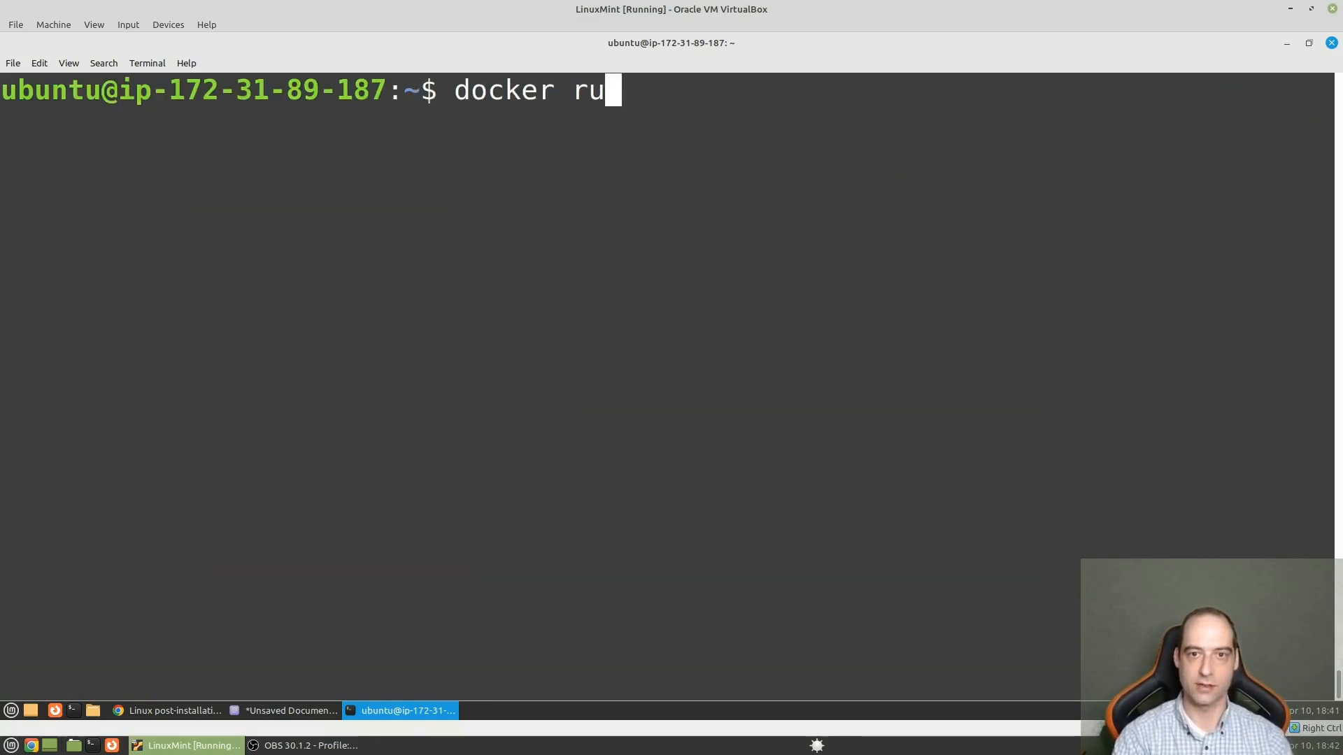
text(n h)
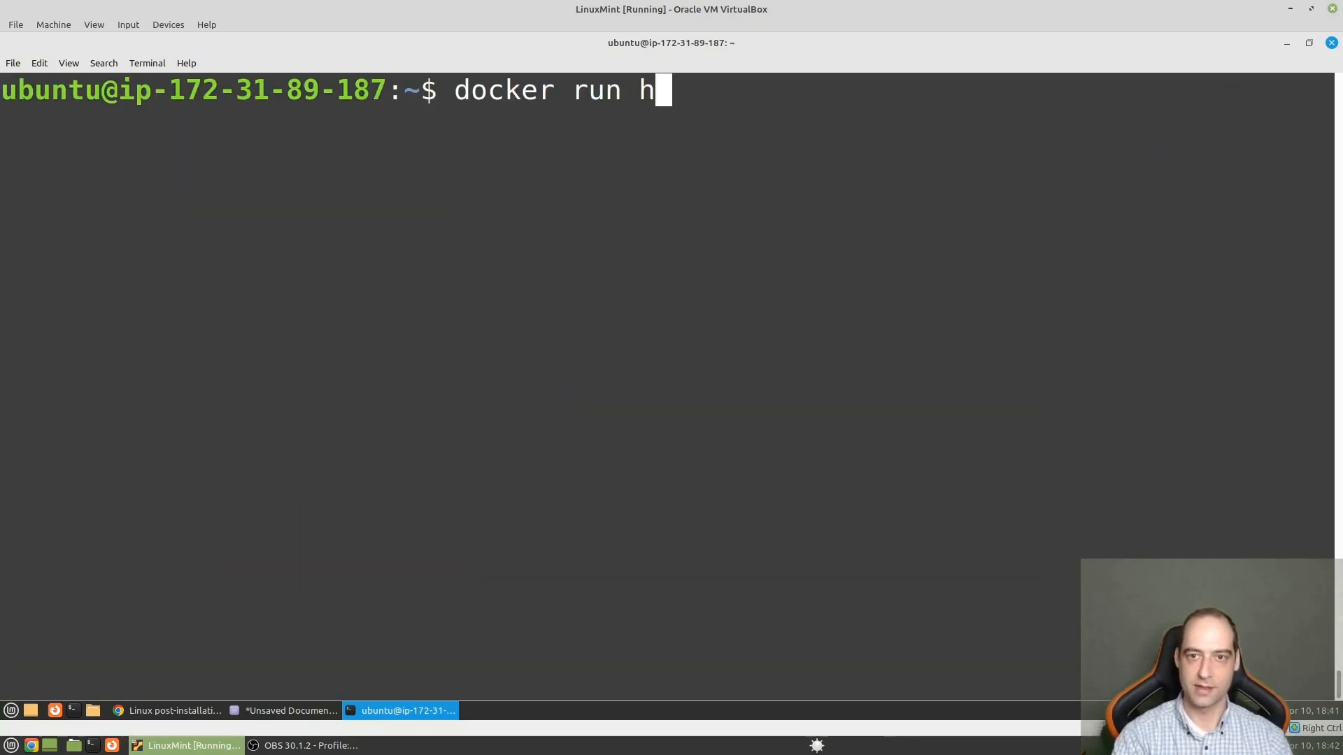
text(ello-world)
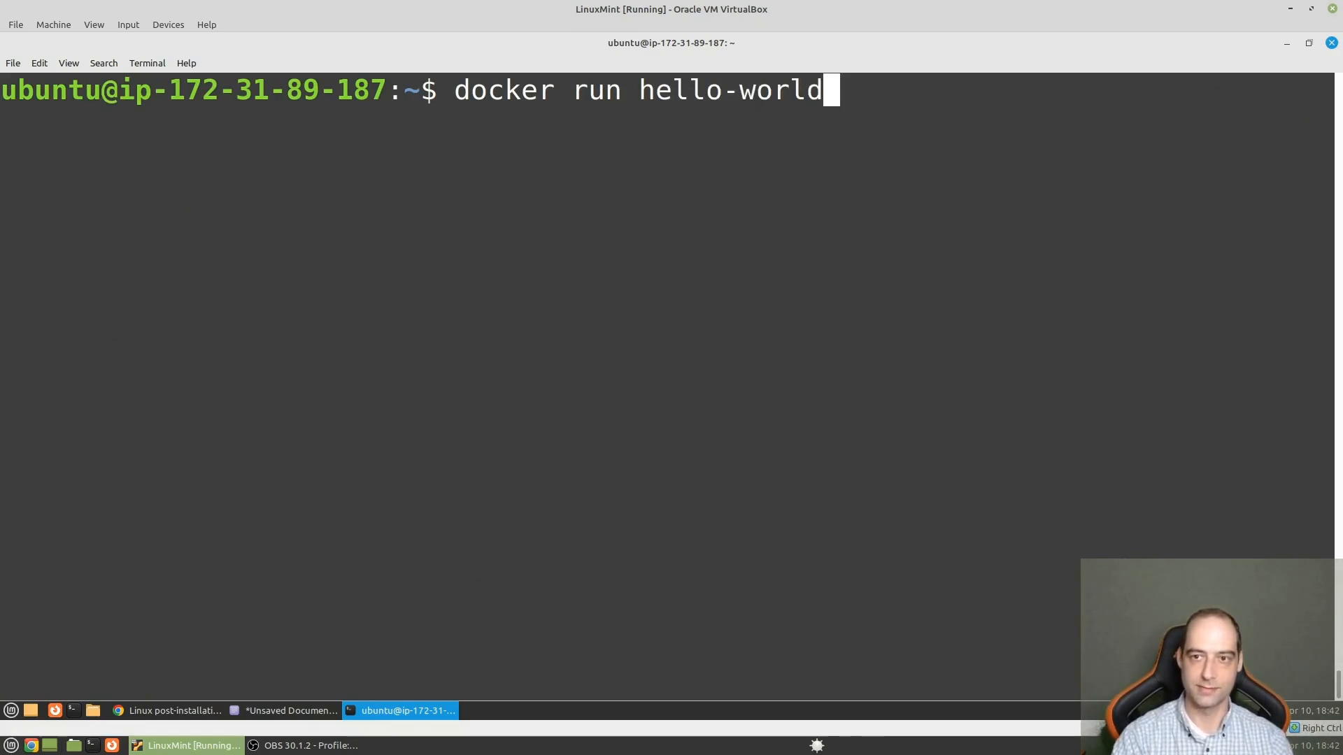
key(Return)
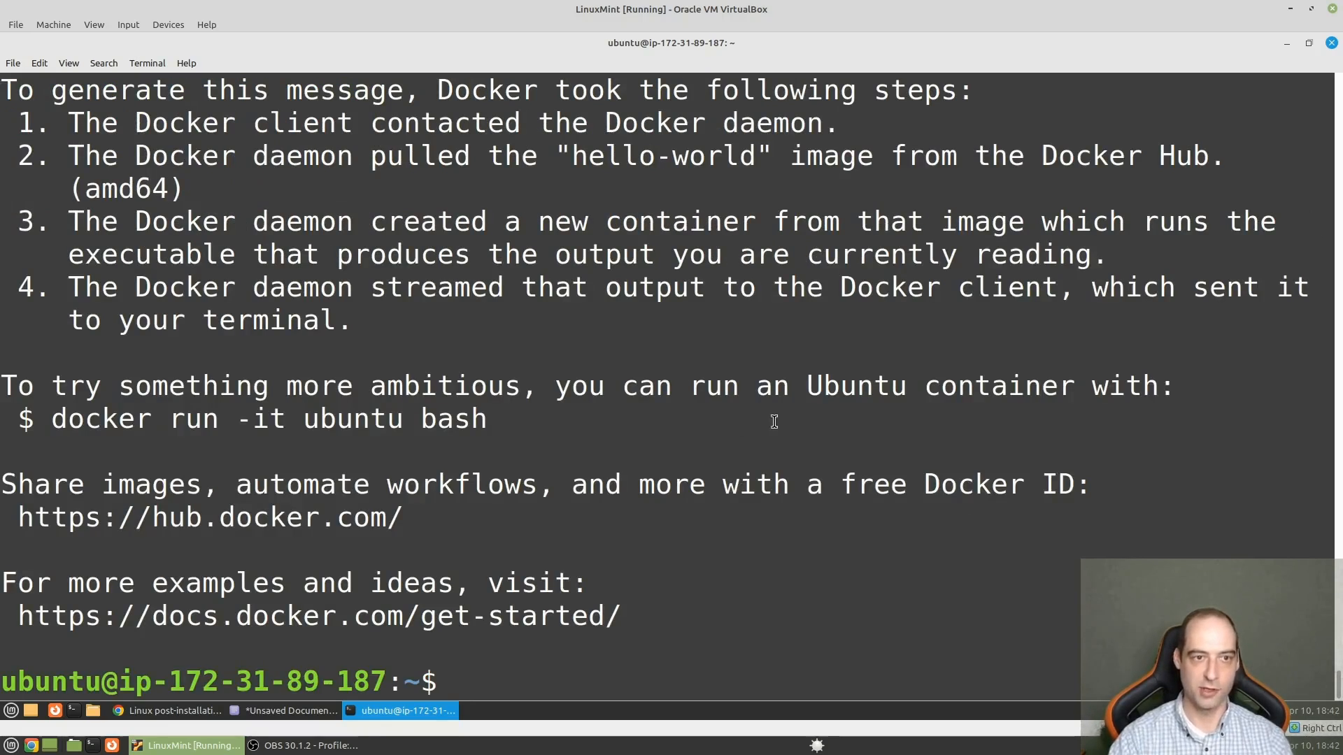
scroll(654, 422, up, 2)
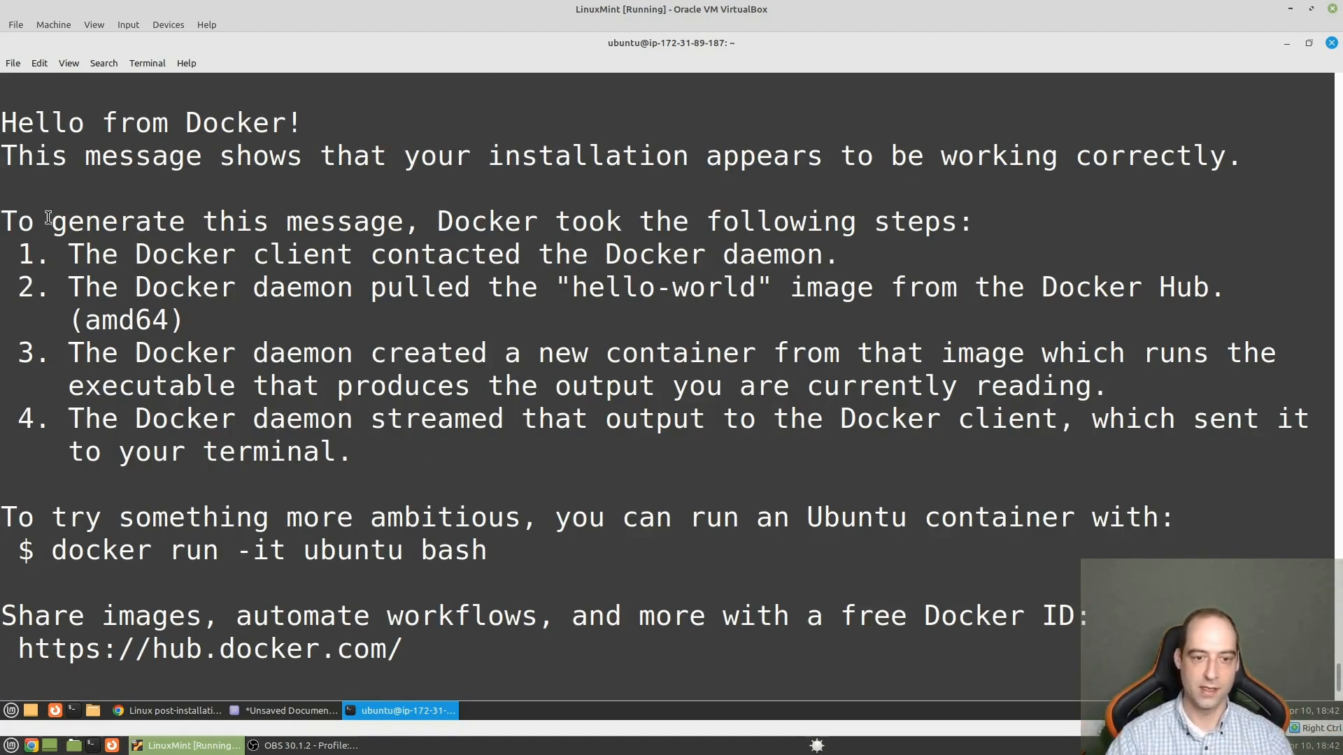
scroll(556, 337, down, 2)
text(exit)
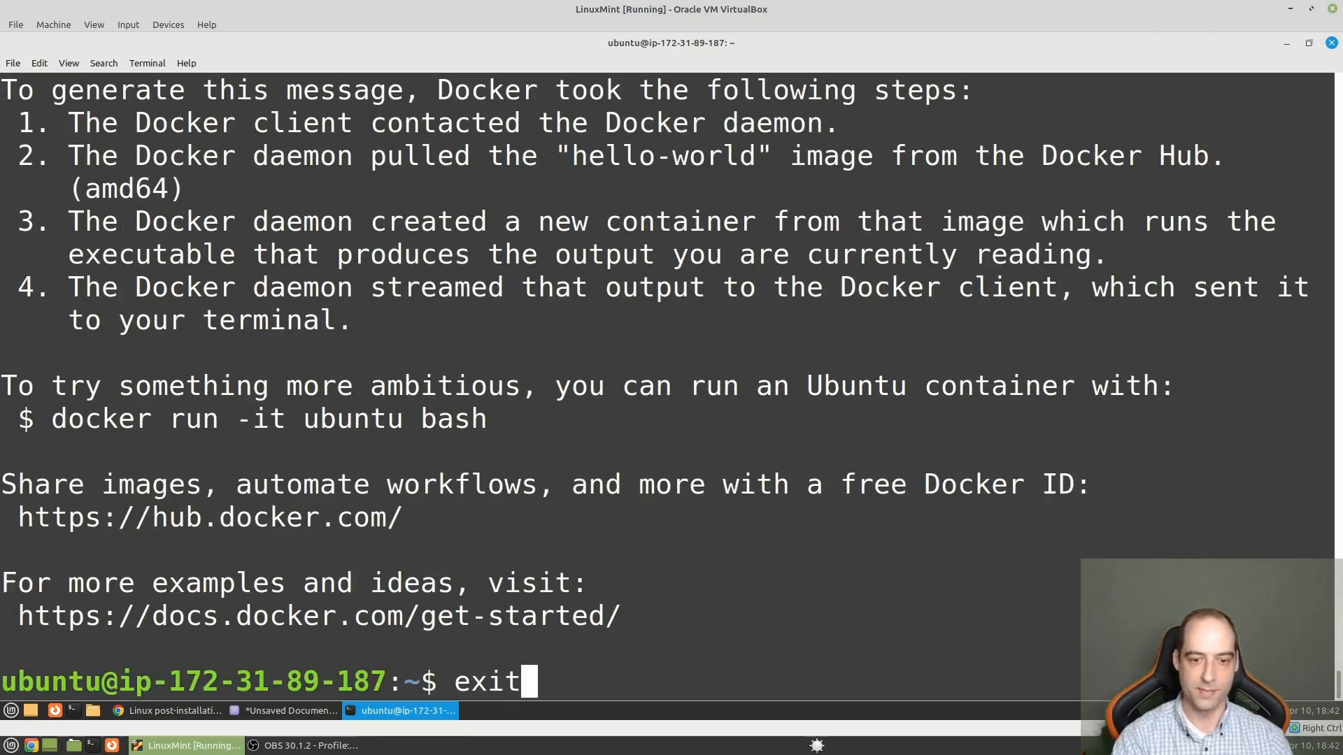
key(Return)
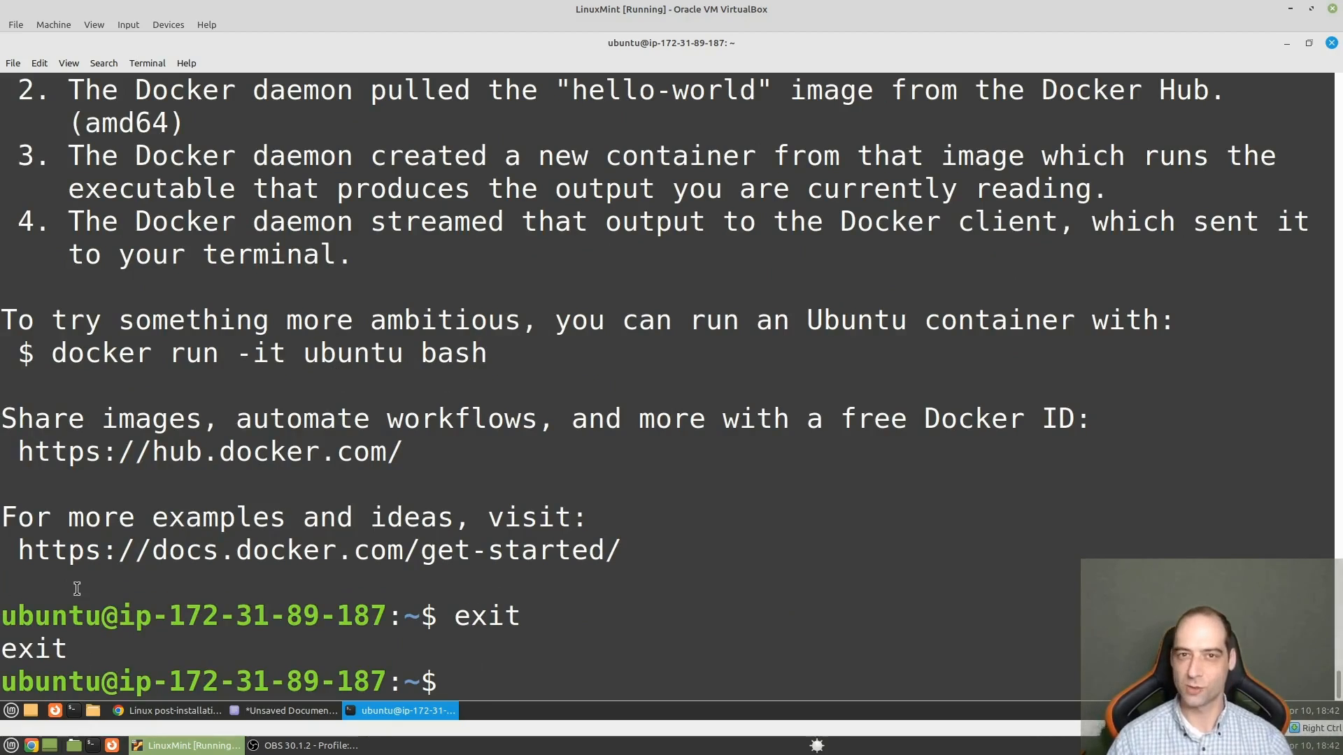
- Find Visual Studio Code among the installed applications and launch it
click(15, 712)
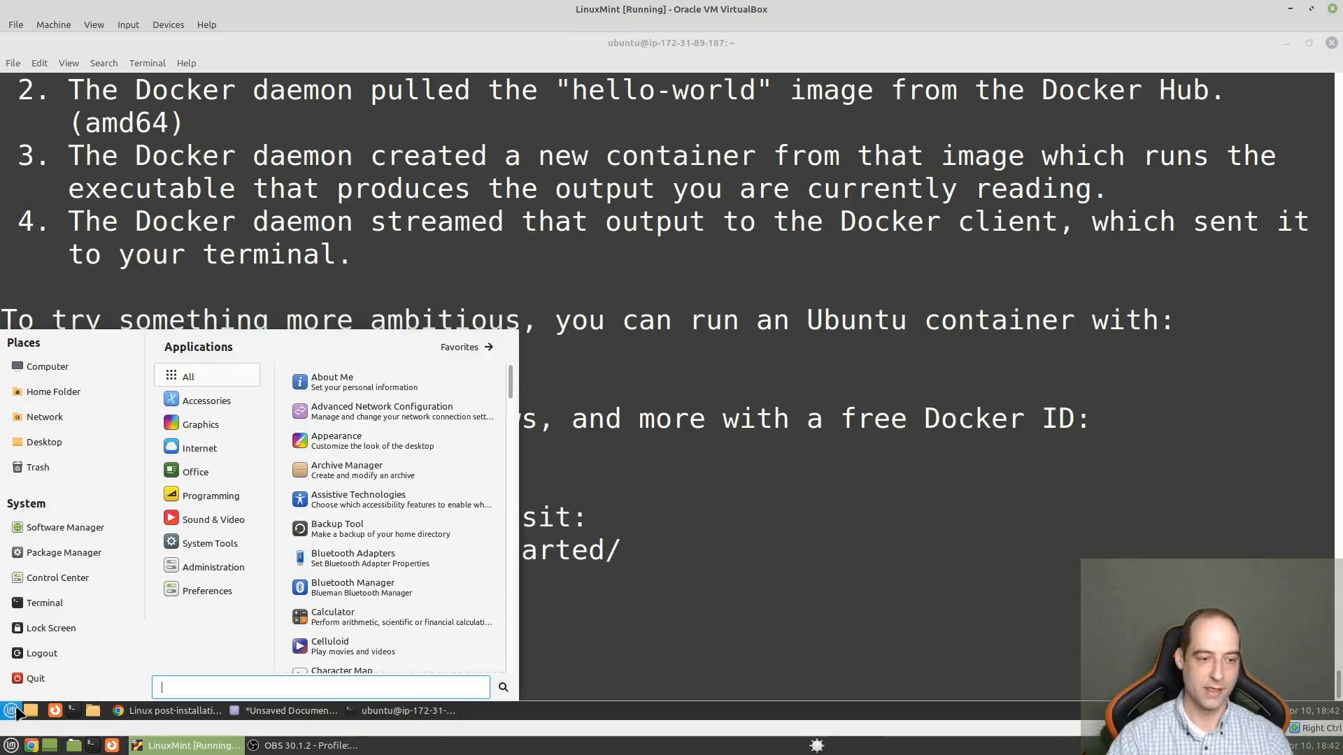
text(visual)
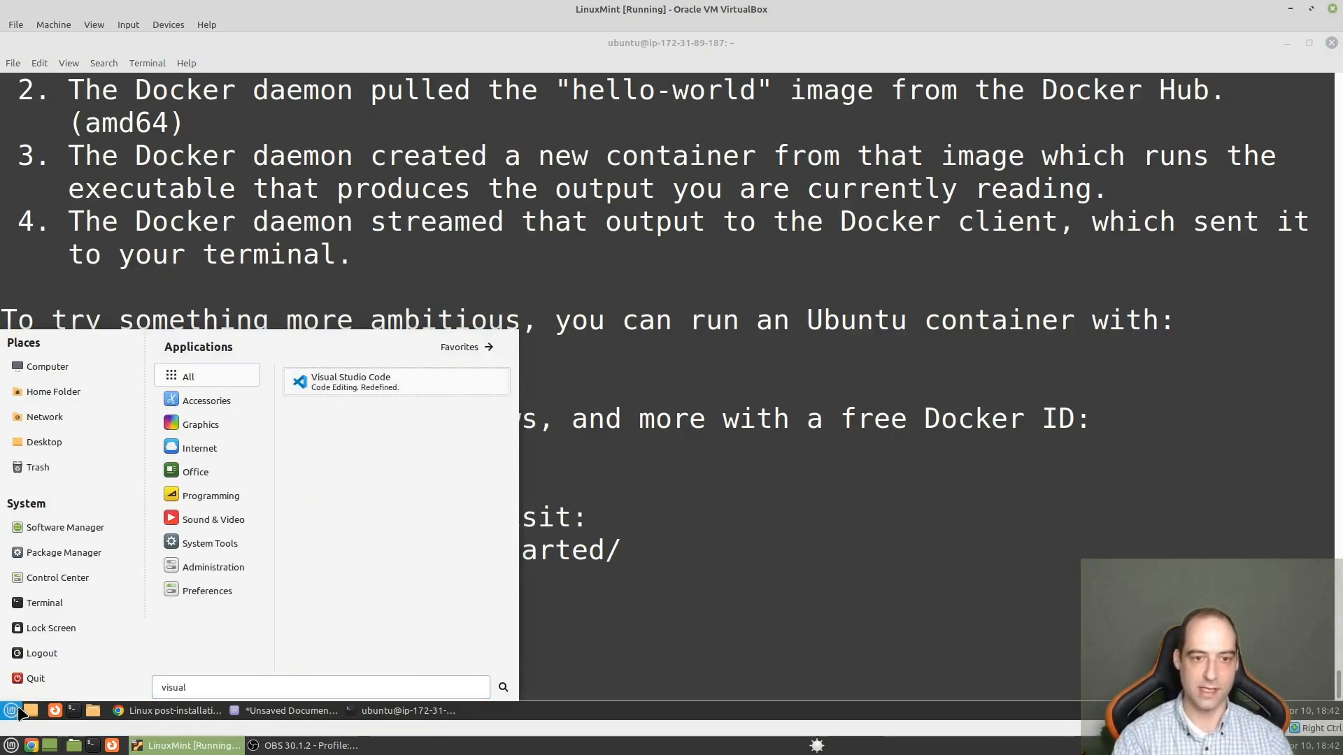
key(Return)
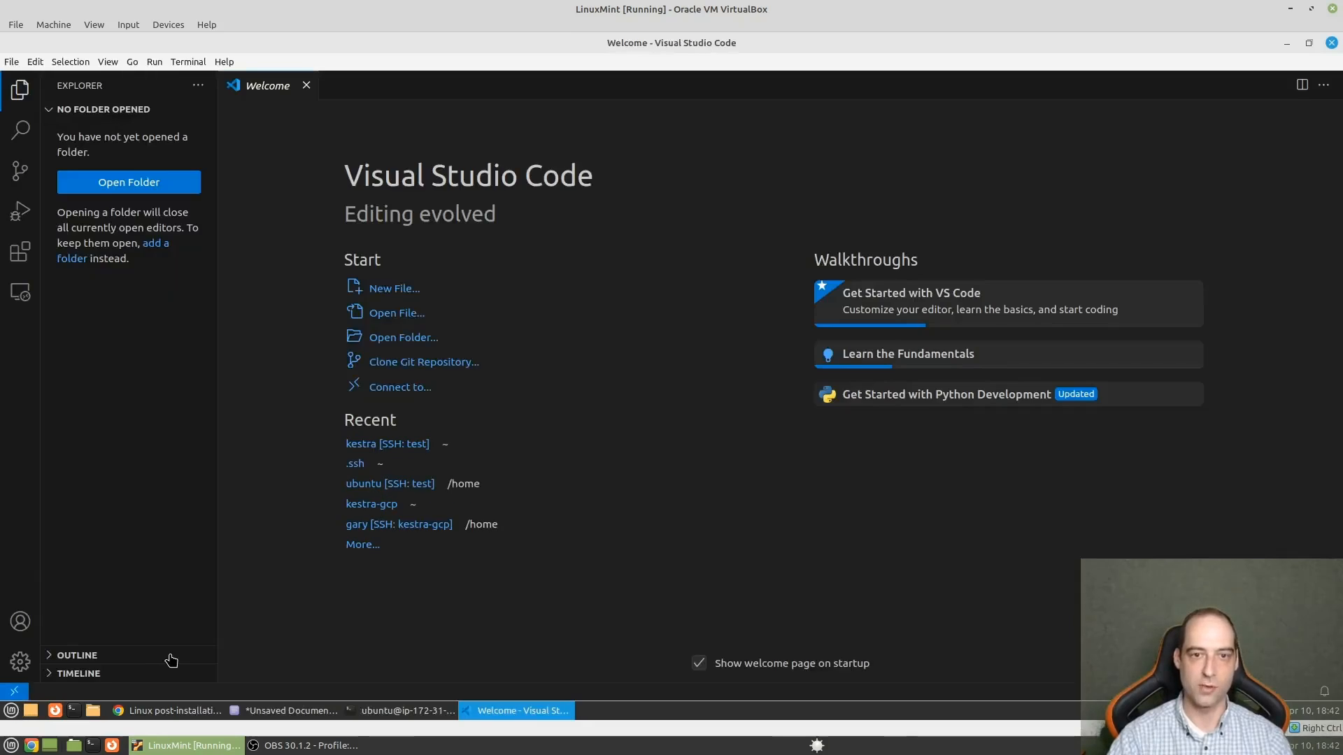
- Search the Visual Studio Code extensions for ssh and locate the Remote - SSH extension
click(21, 256)
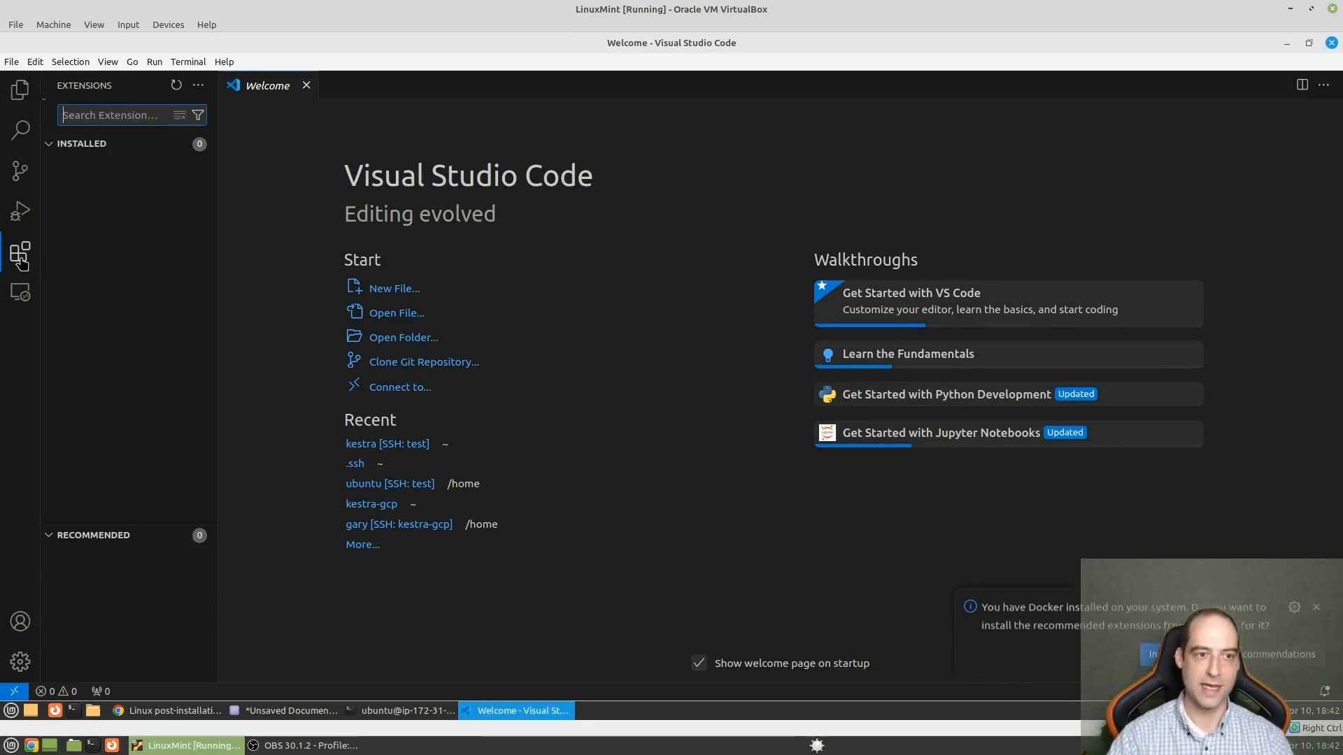
text(ss)
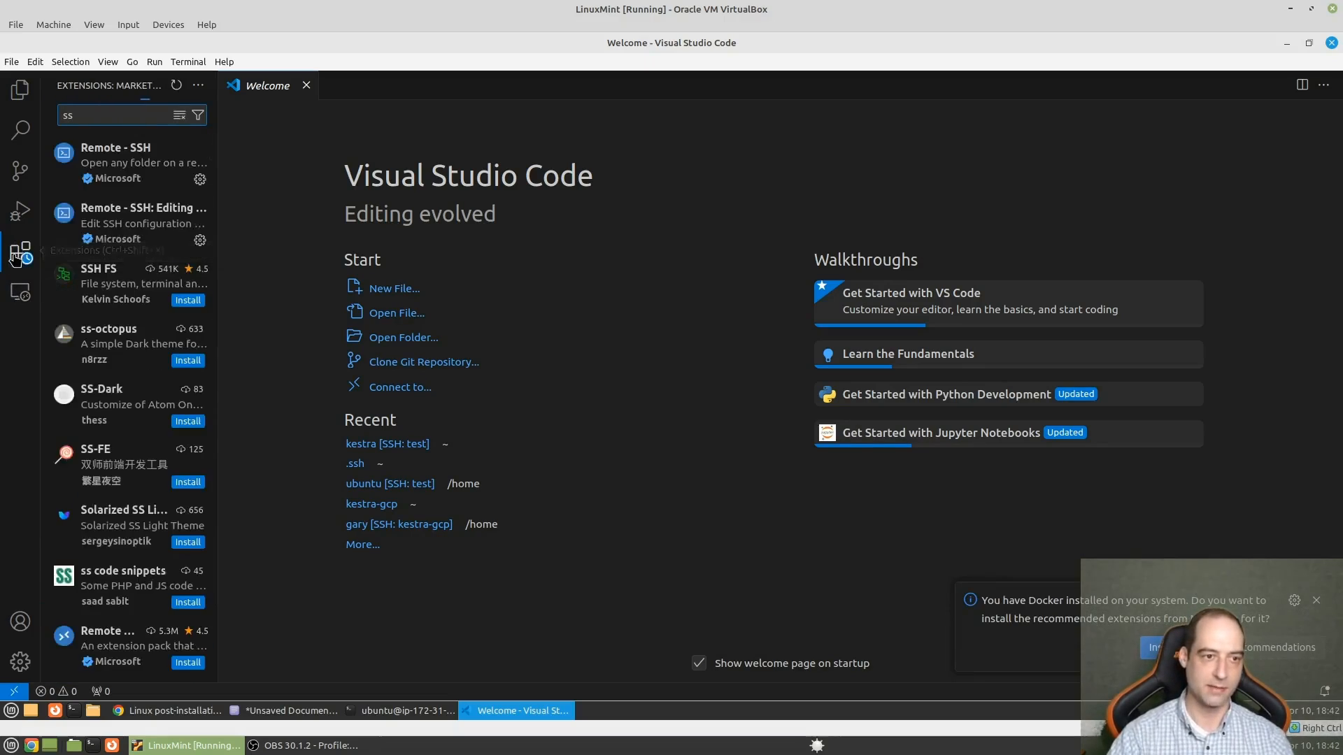
text(h)
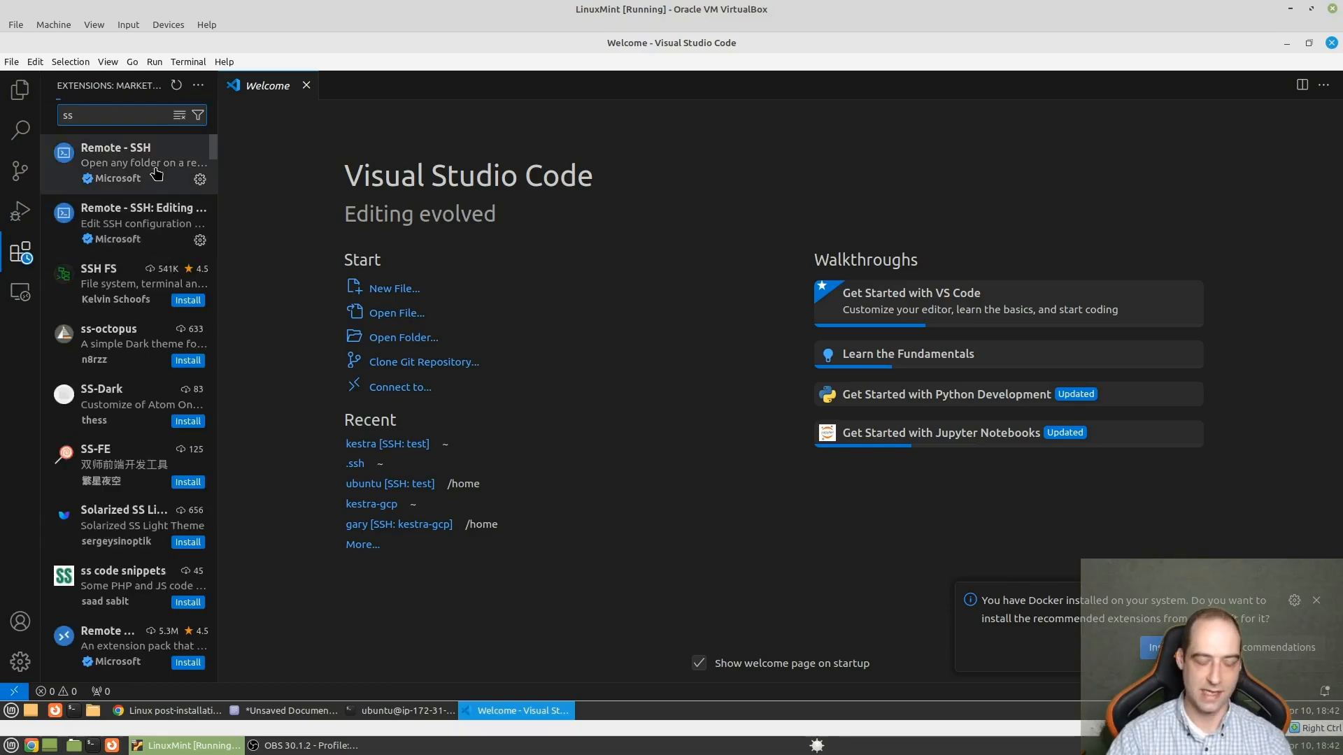
mouse_move(98, 165)
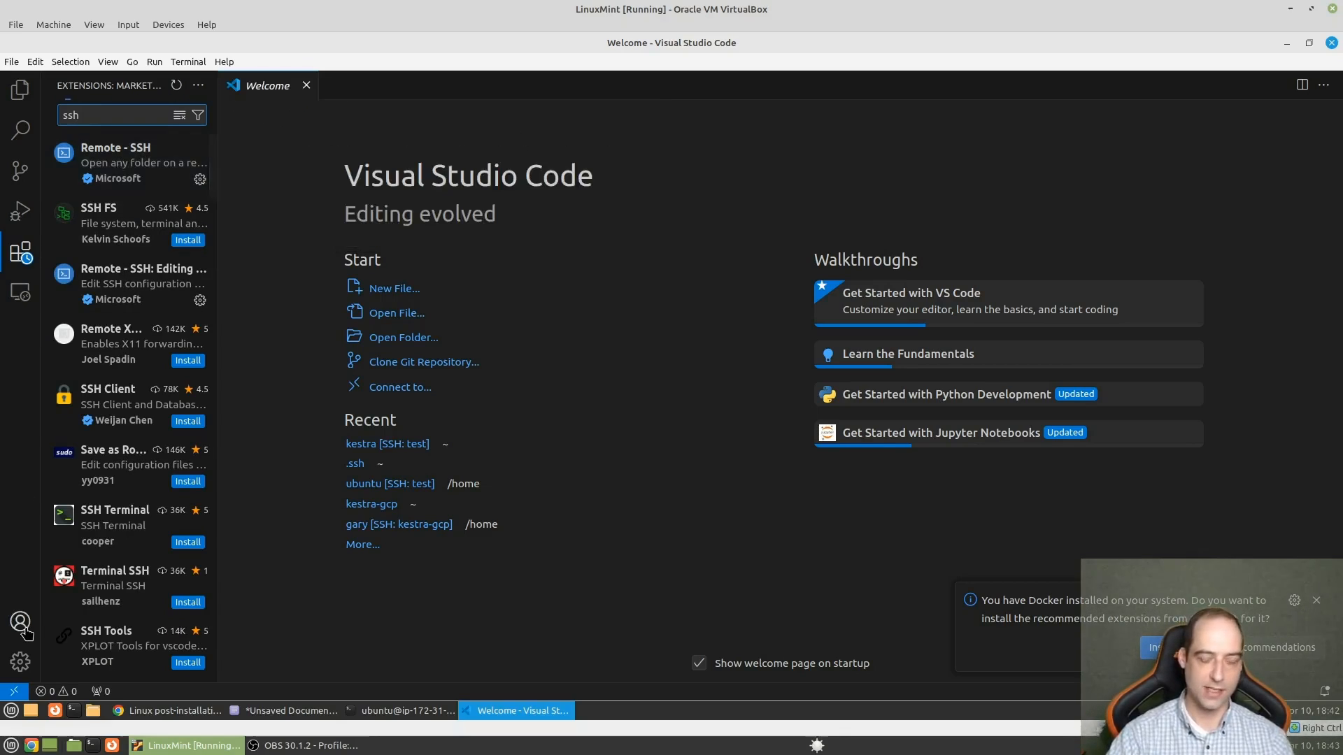
- Enlarge the interface by two zoom levels and connect to the configured SSH host ec2 in a remote window
key(ctrl+equal)
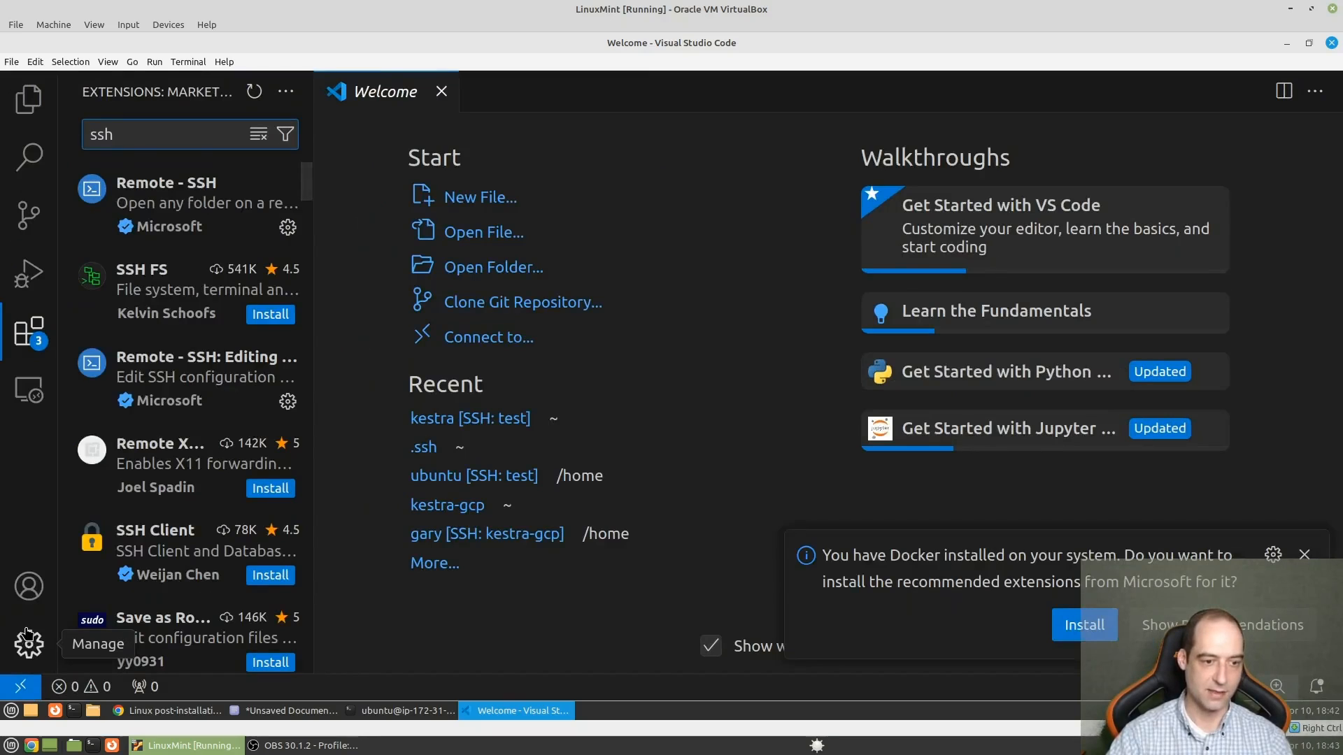
key(ctrl+equal)
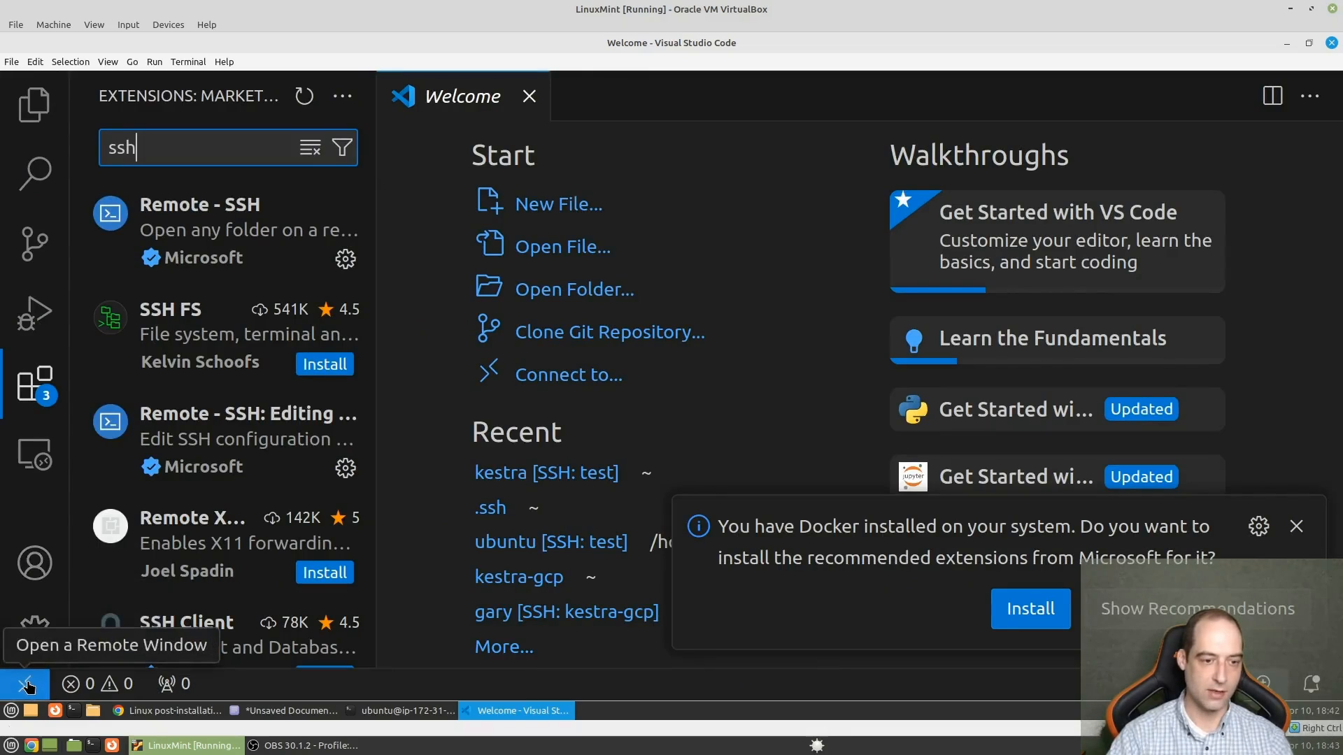
click(26, 686)
click(563, 205)
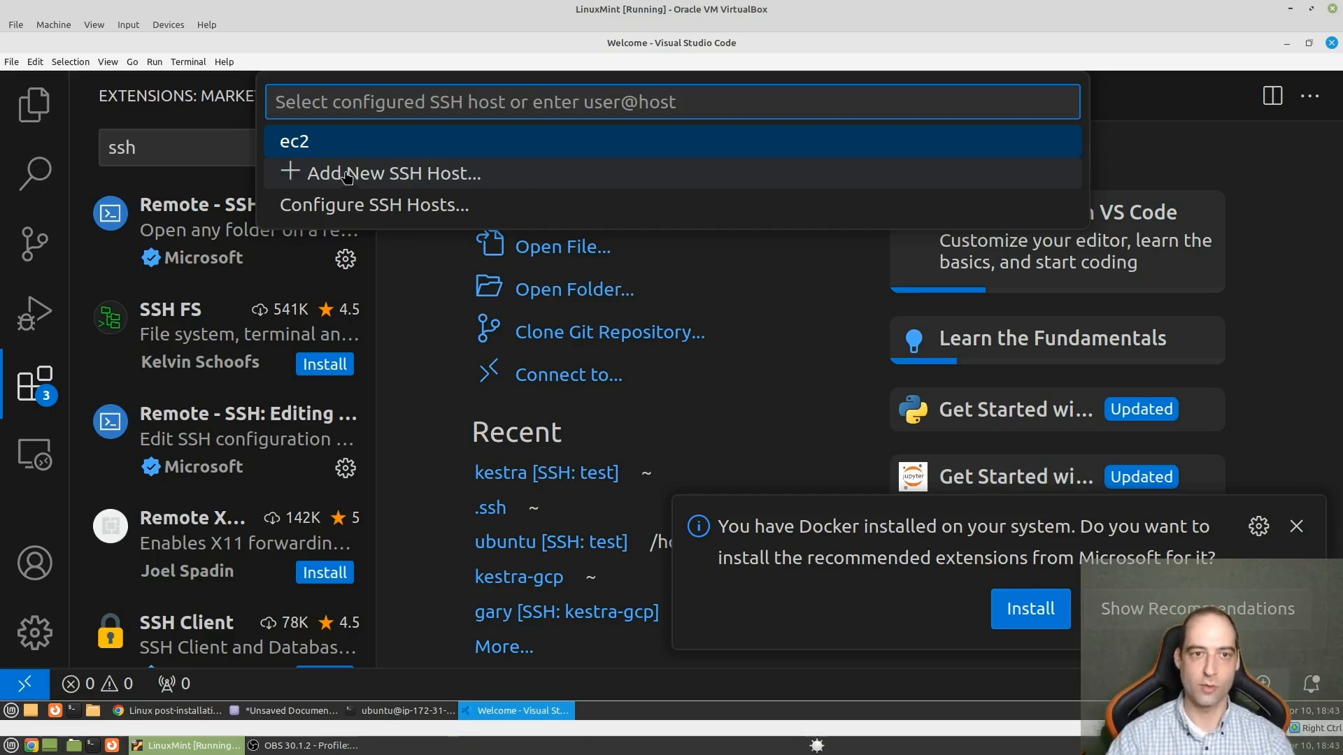
click(339, 141)
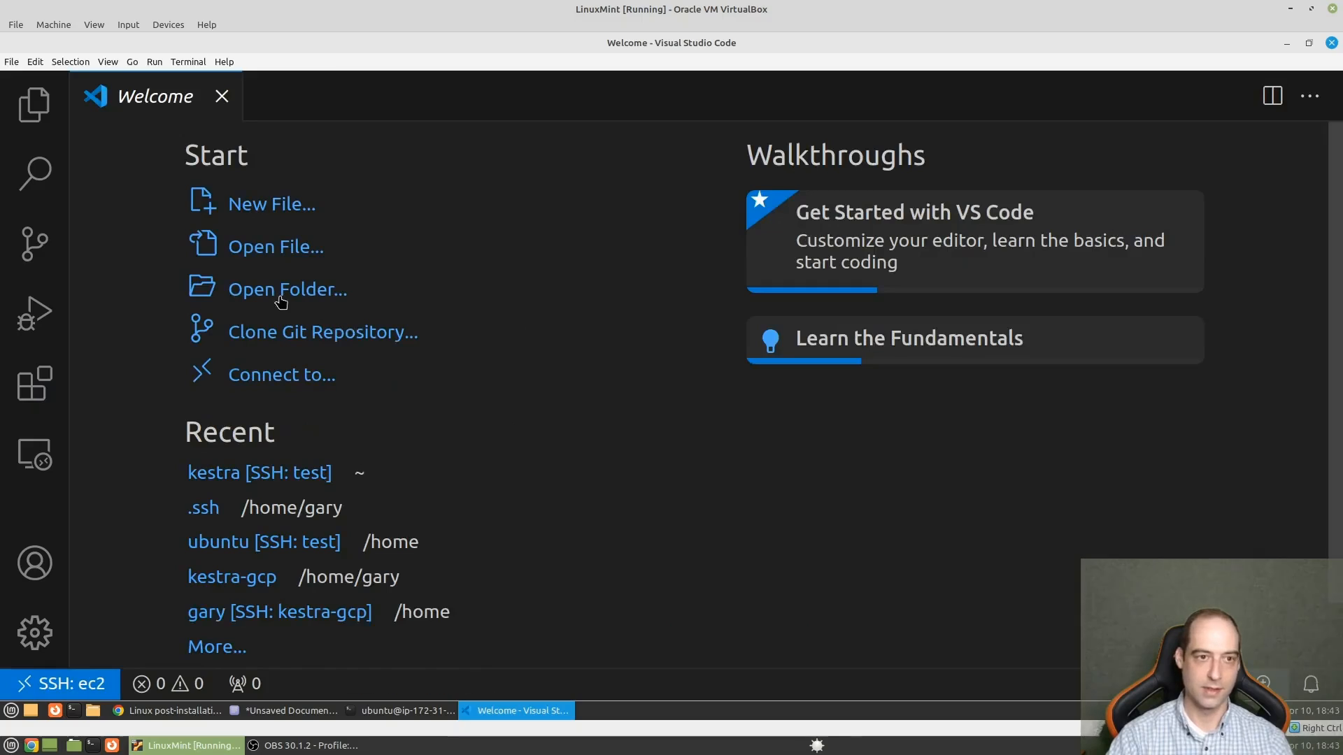
- Open the remote folder /home/ubuntu/ and trust its authors, including all files in the parent folder 'home'
click(35, 104)
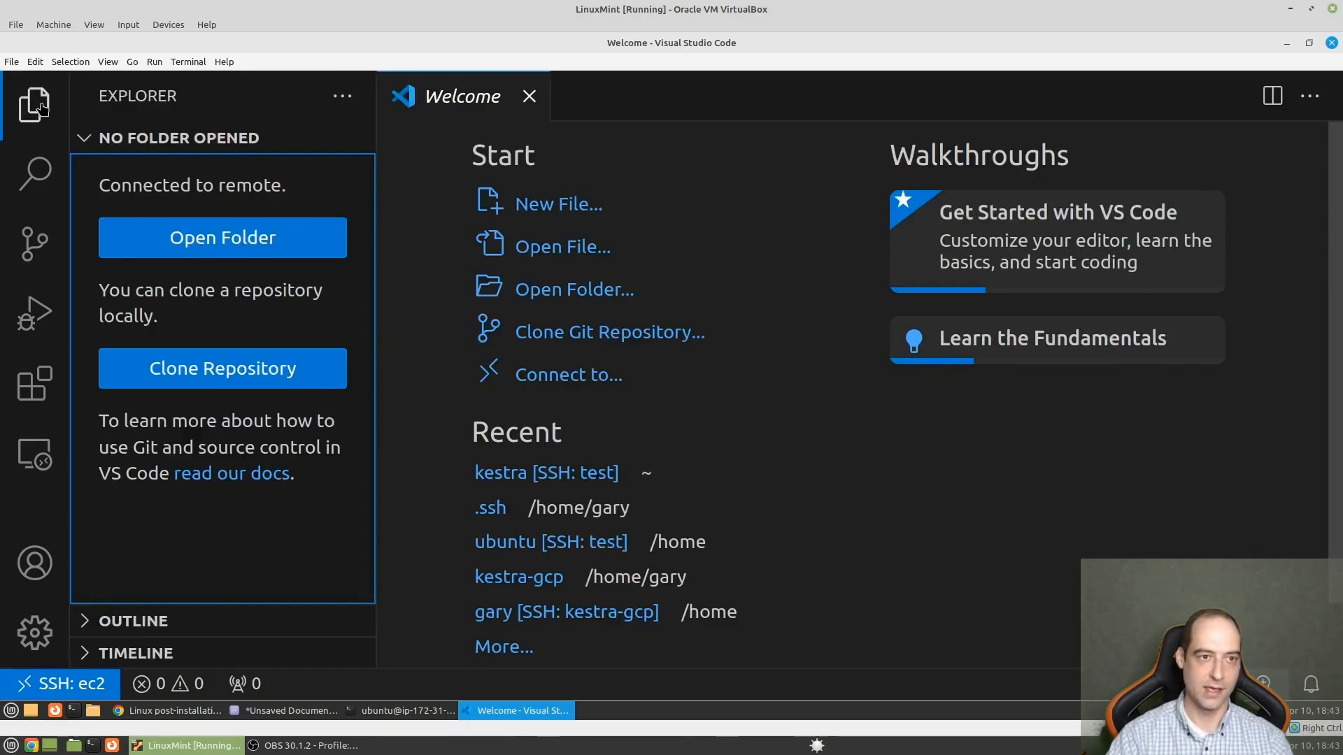
click(272, 236)
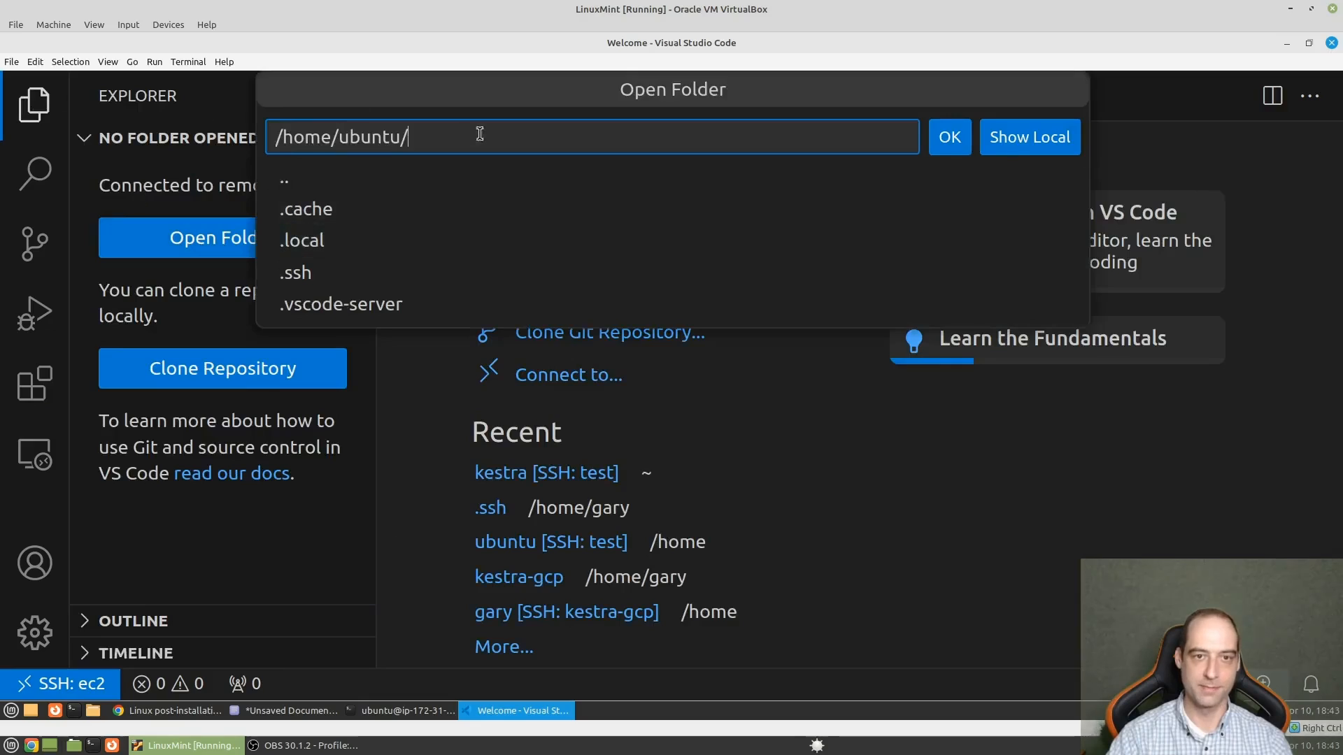
click(946, 138)
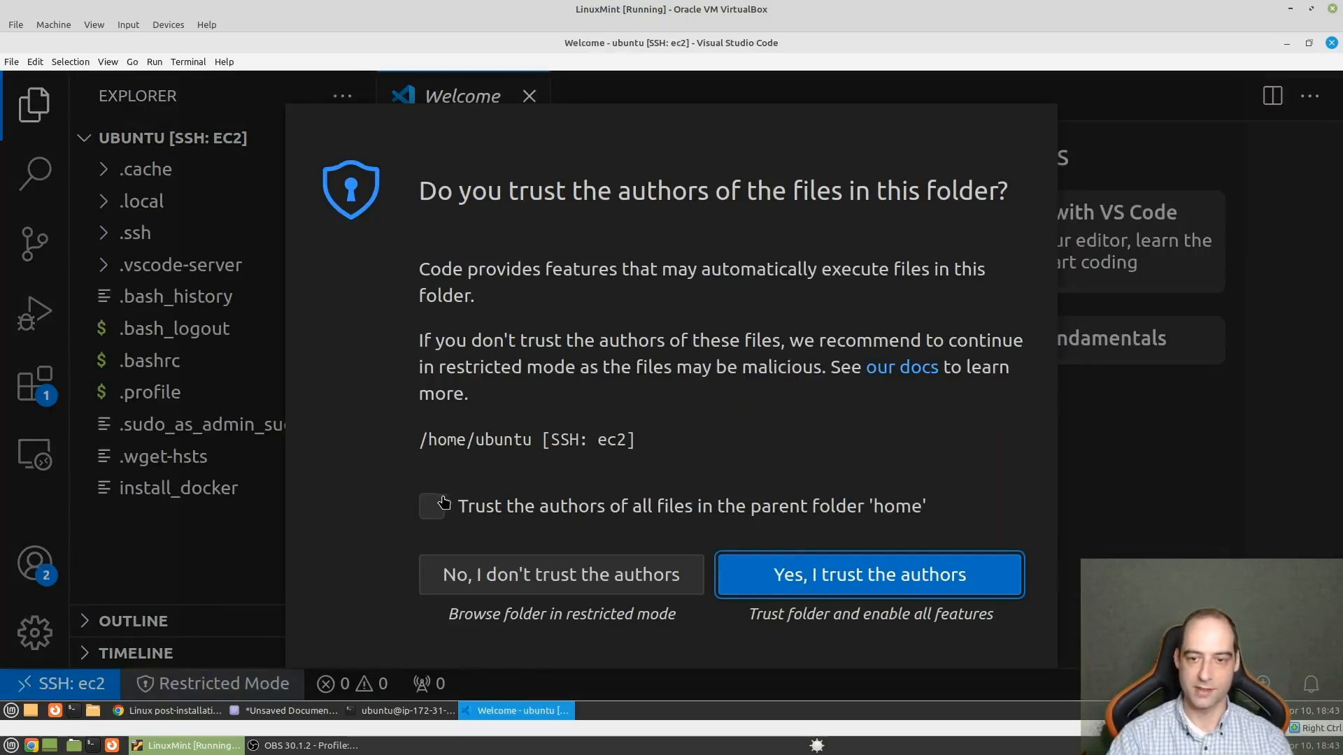
click(441, 504)
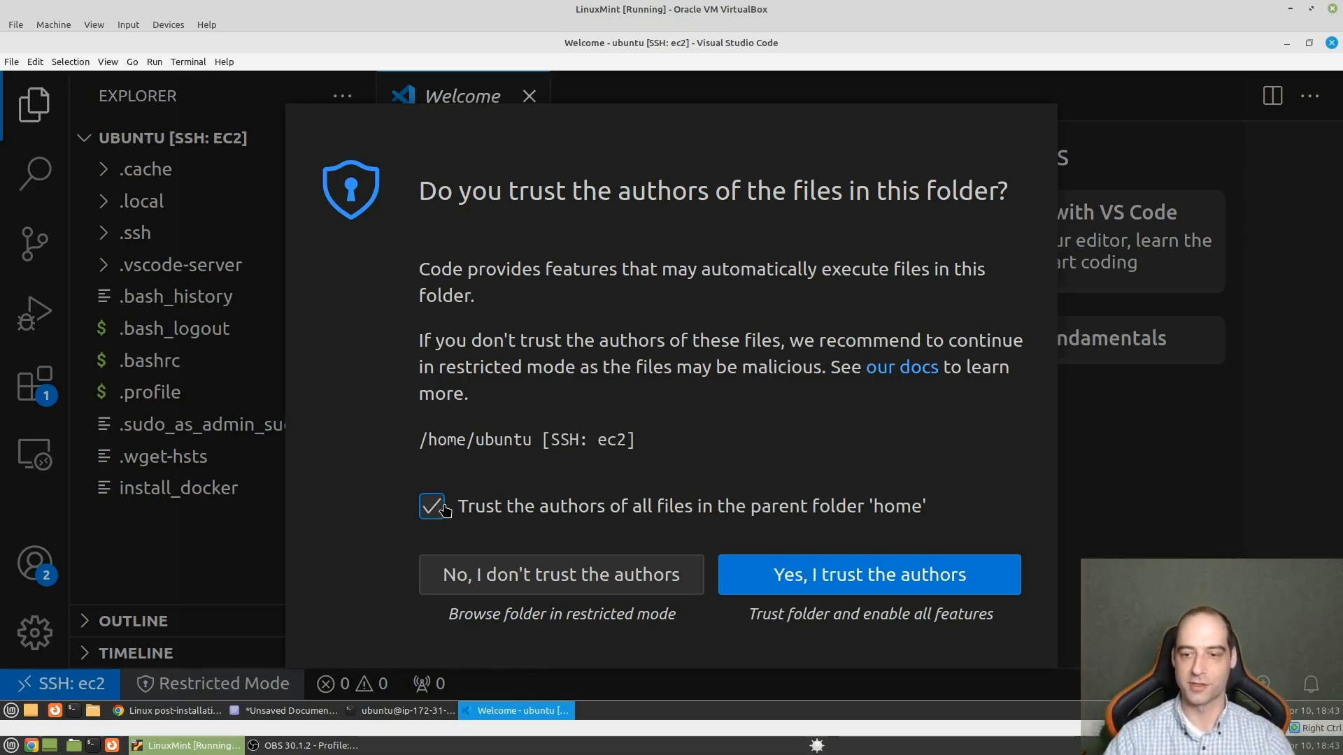
click(892, 575)
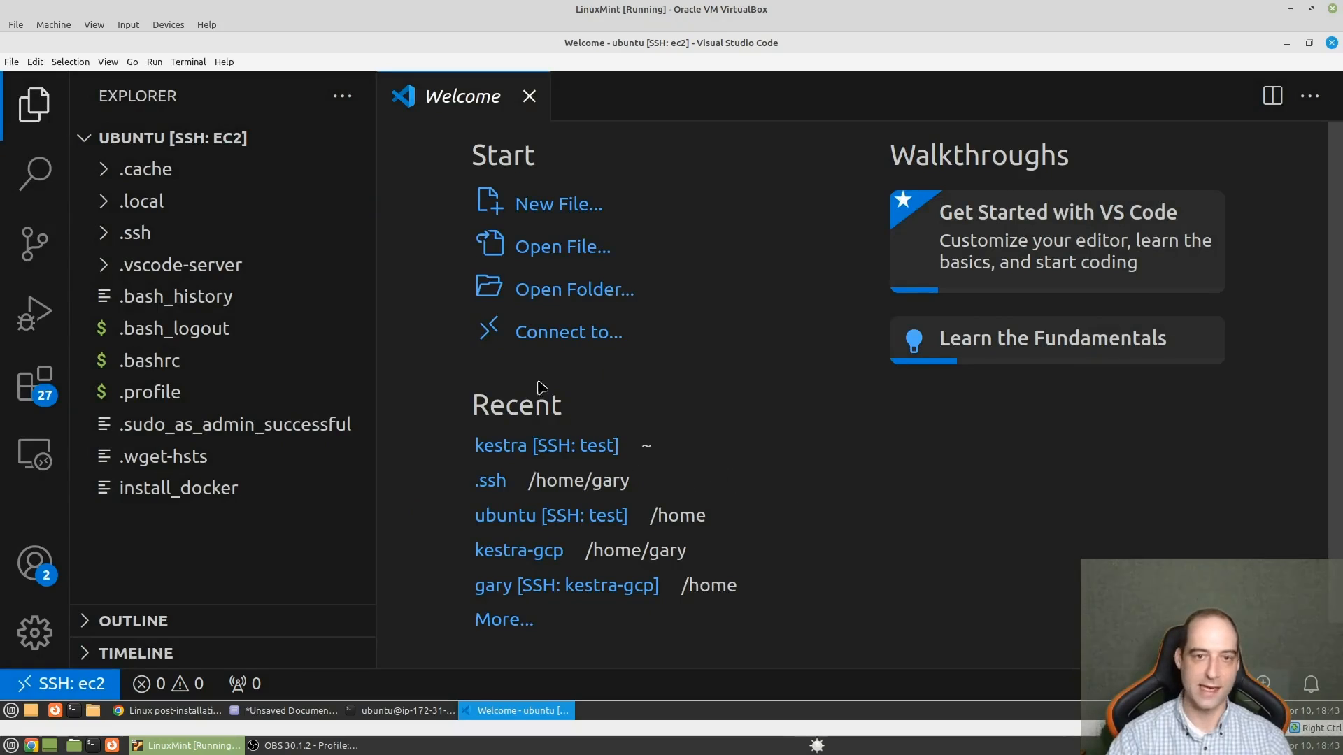
- Close the Welcome page and open an integrated terminal on the remote Ubuntu instance
click(529, 97)
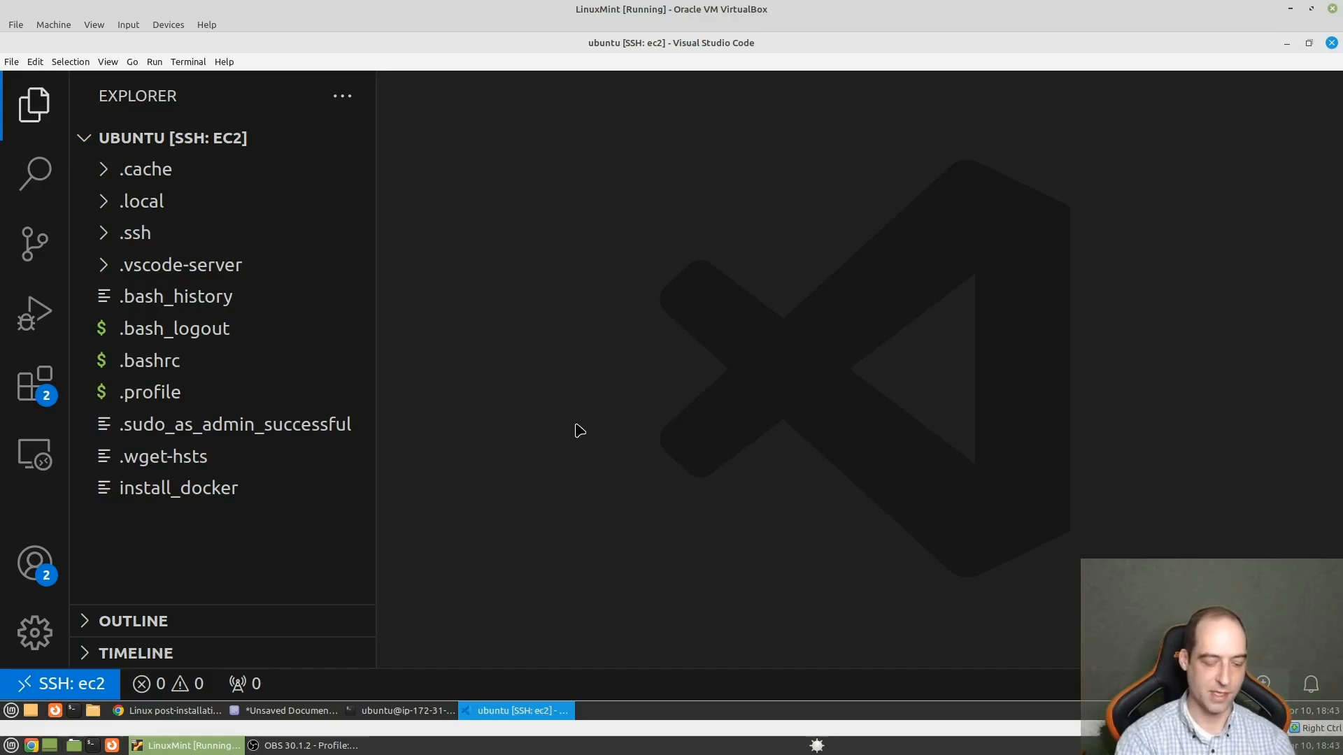
key(ctrl+grave)
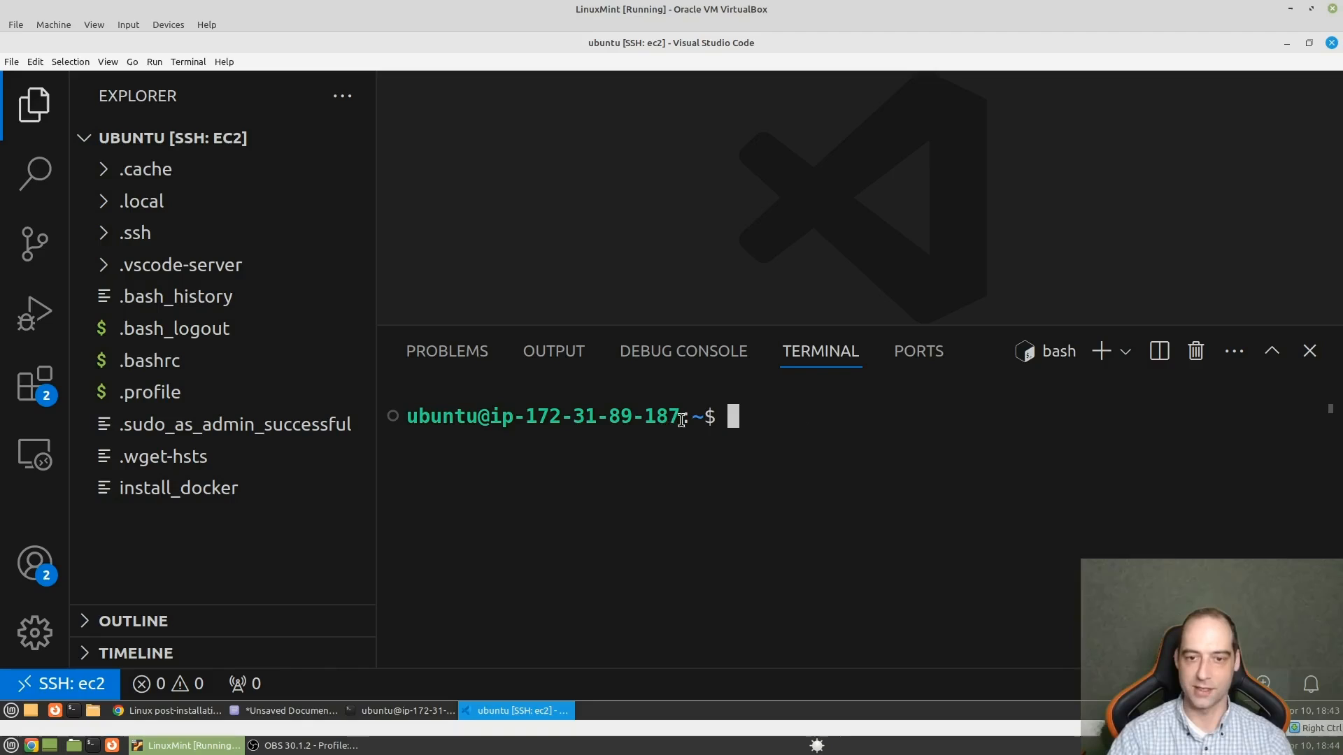
drag(717, 412, 406, 425)
click(617, 474)
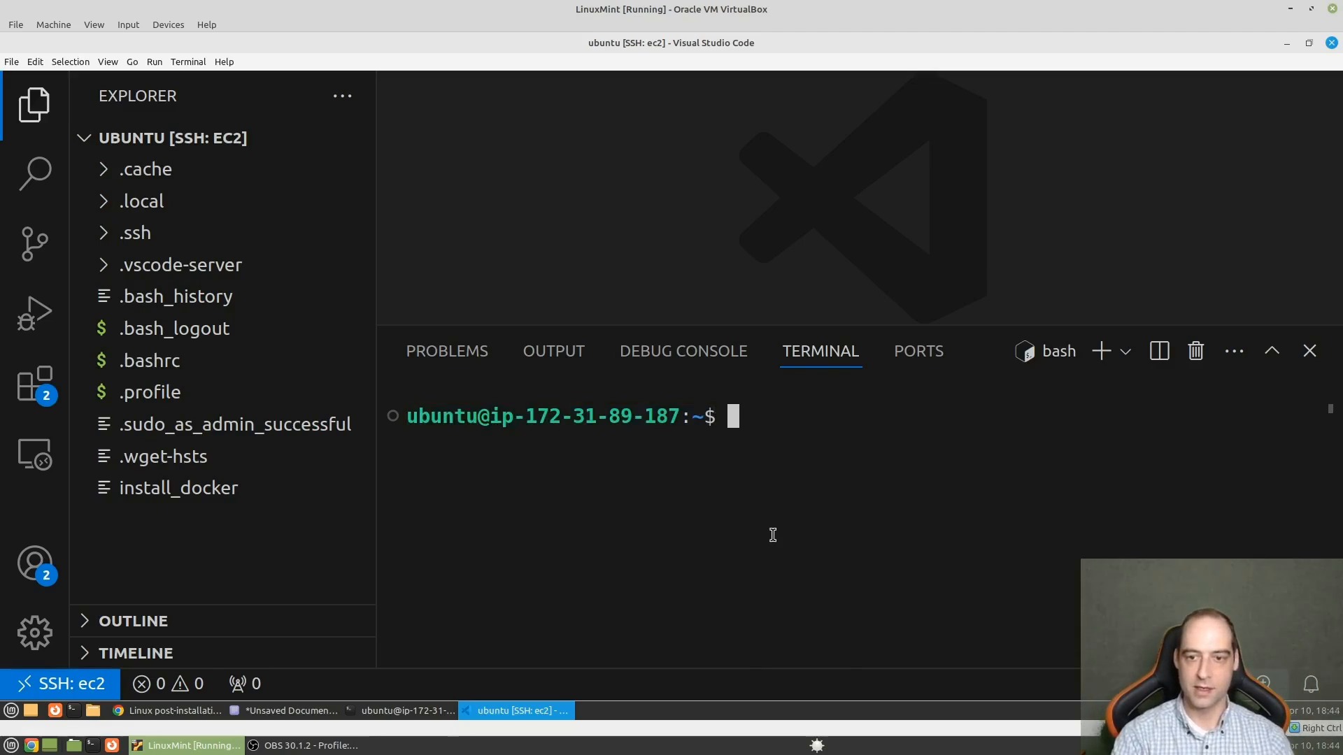
- Switch to Chrome and copy the docker-compose.yml curl download command from Step 2 of the Kestra AWS EC2 guide
click(193, 716)
click(272, 70)
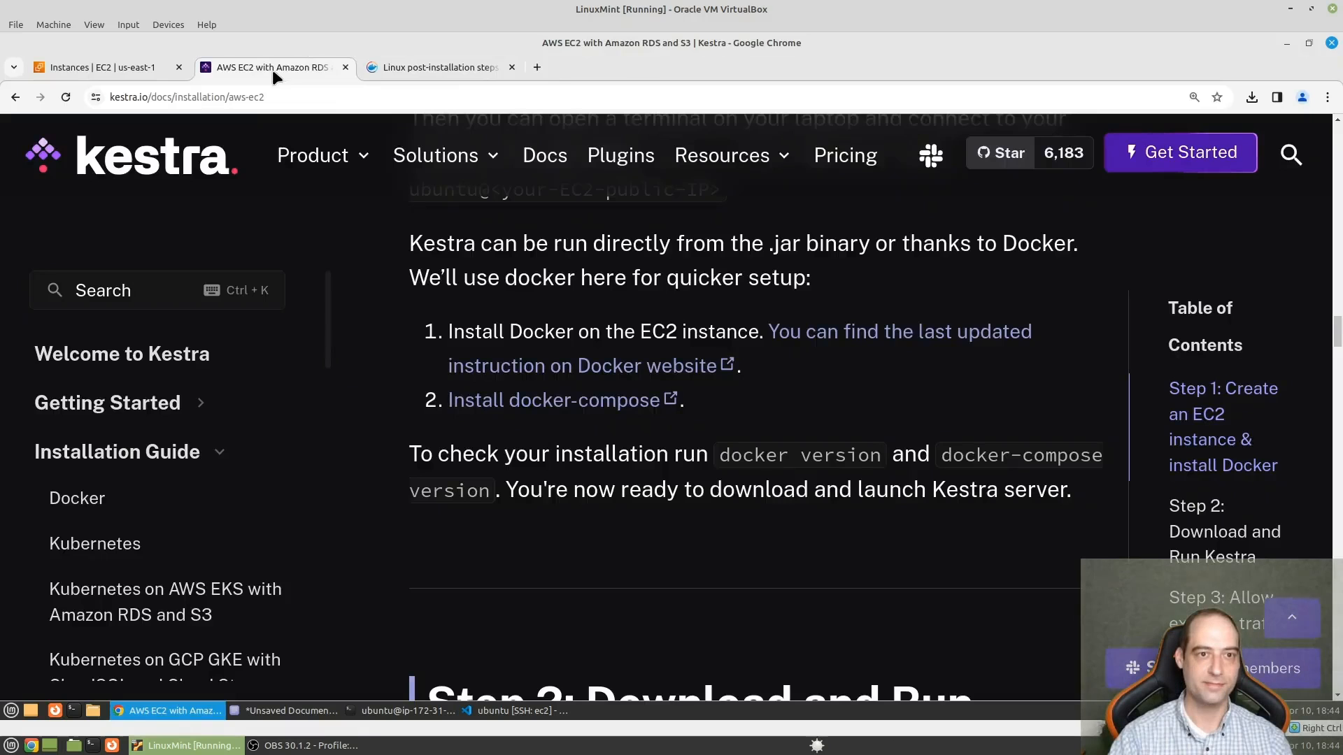
scroll(626, 342, down, 5)
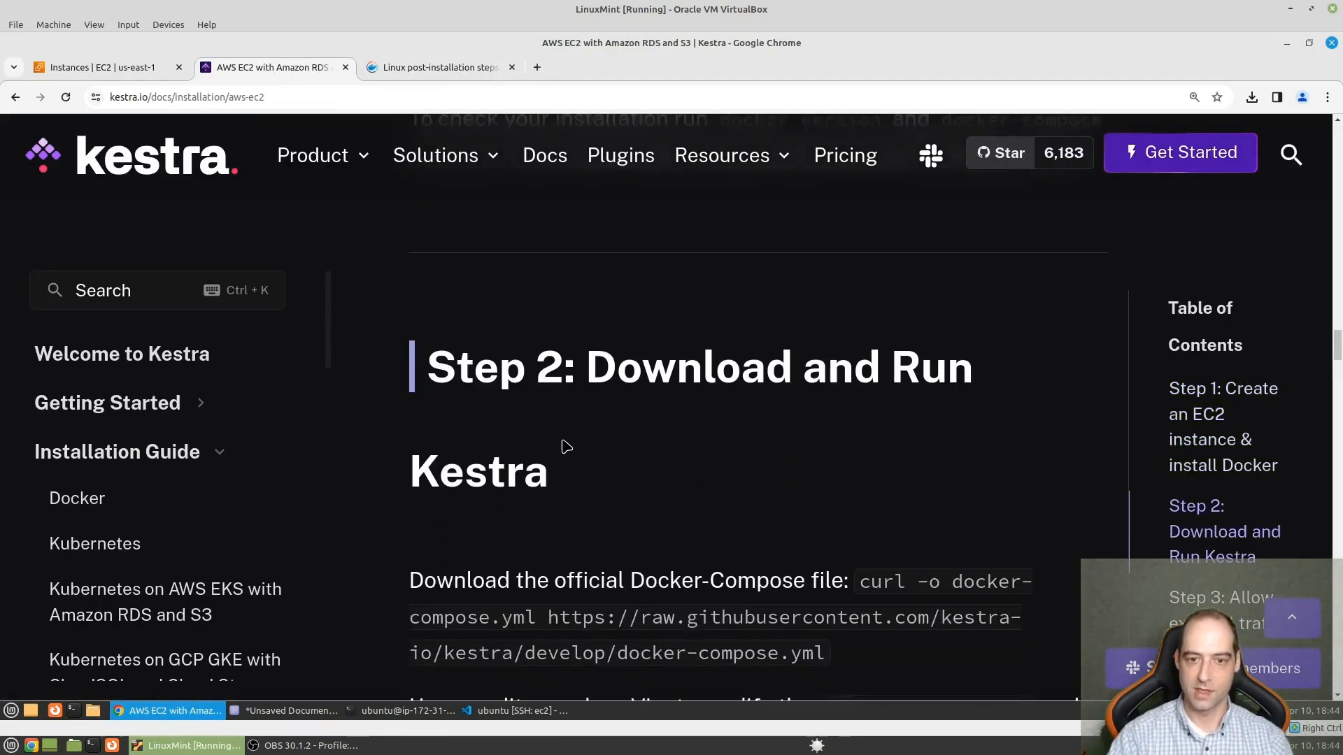
scroll(810, 471, down, 1)
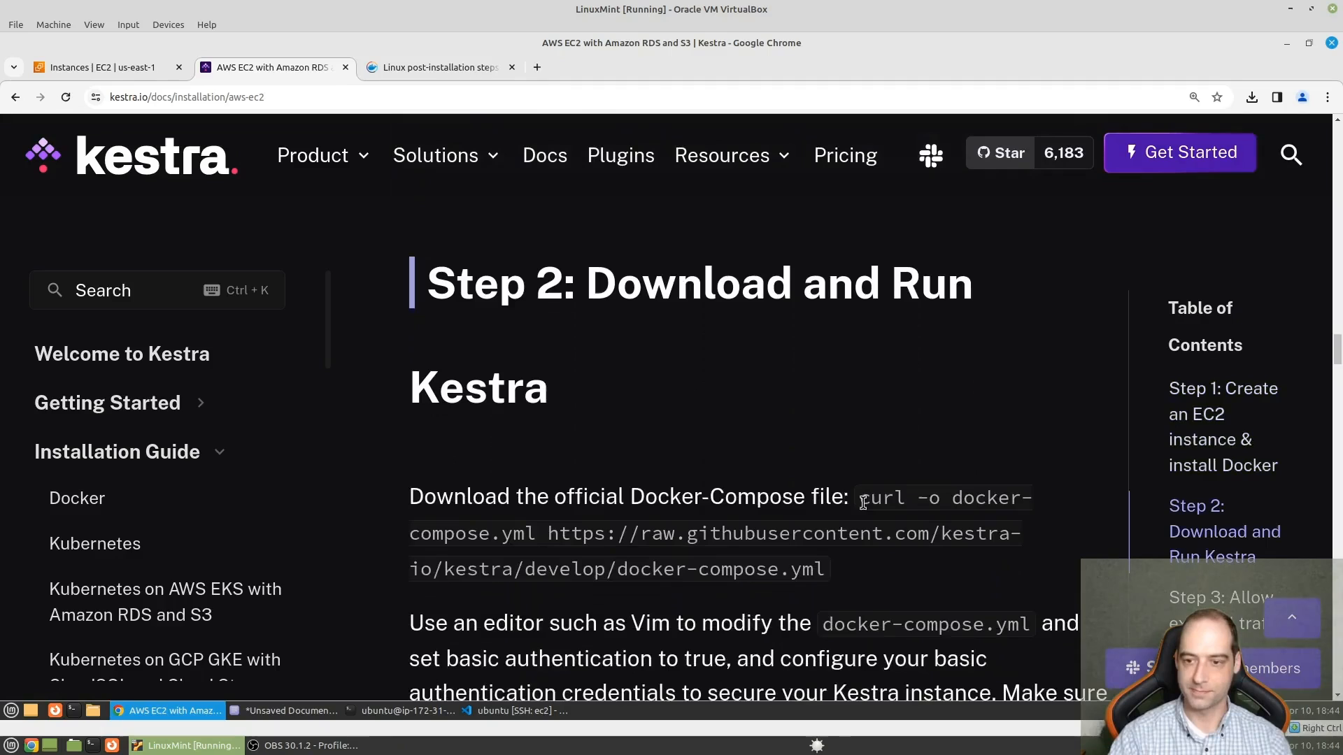
drag(860, 498, 826, 570)
key(ctrl+c)
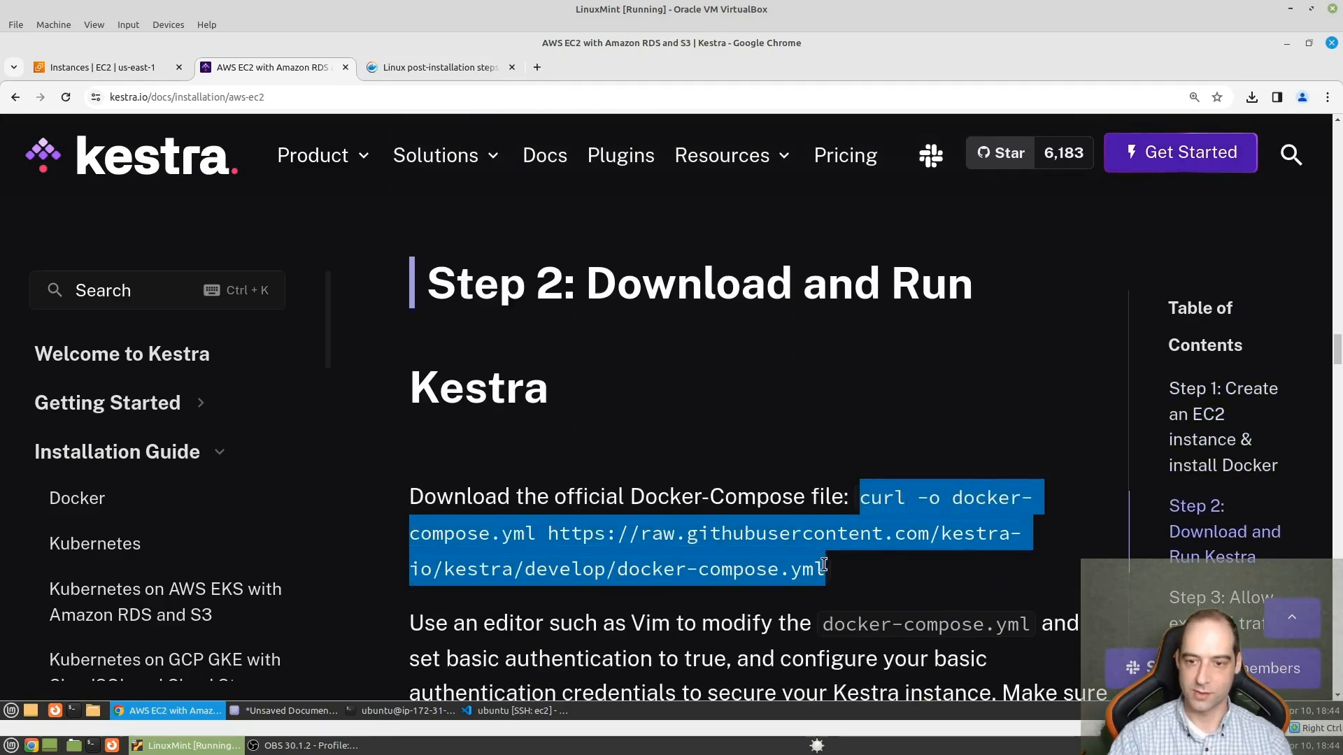
right_click(776, 553)
click(812, 396)
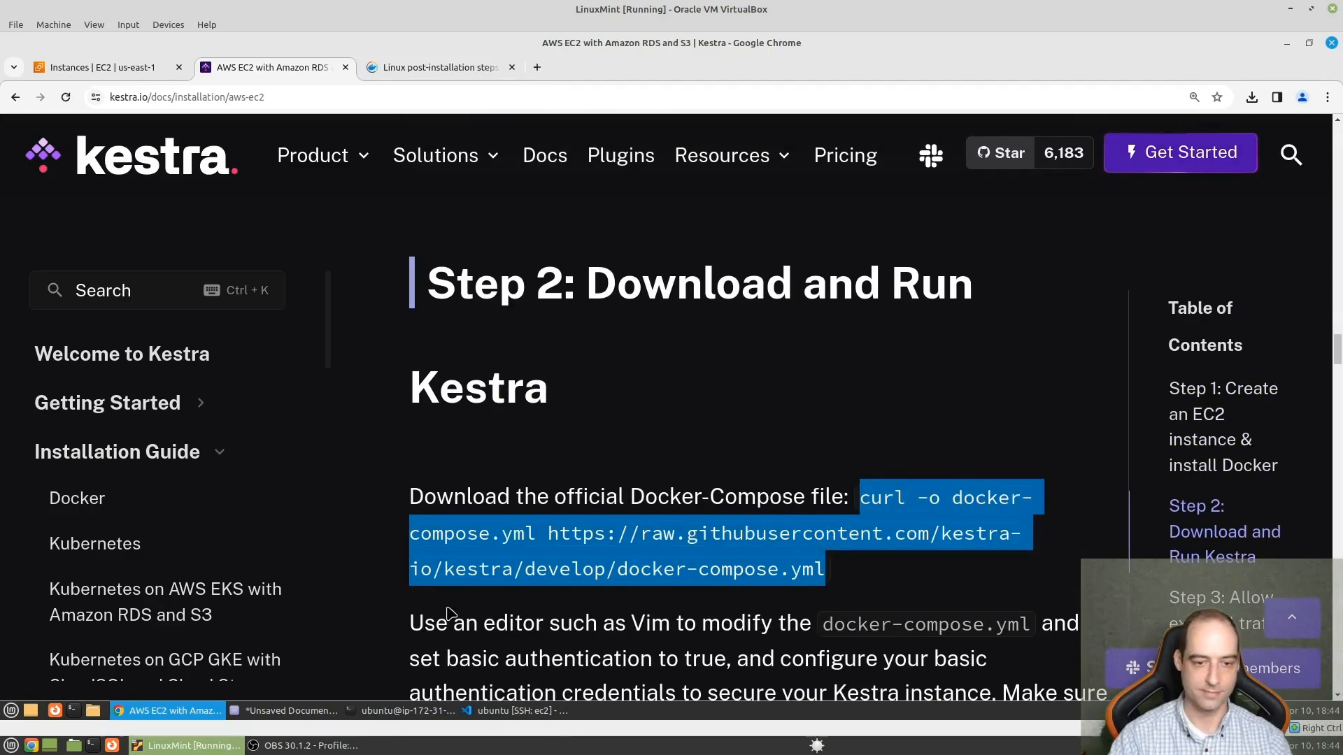
- Switch to Visual Studio Code, run the copied curl command in the terminal to download docker-compose.yml, and list the files with ls
click(526, 713)
right_click(900, 504)
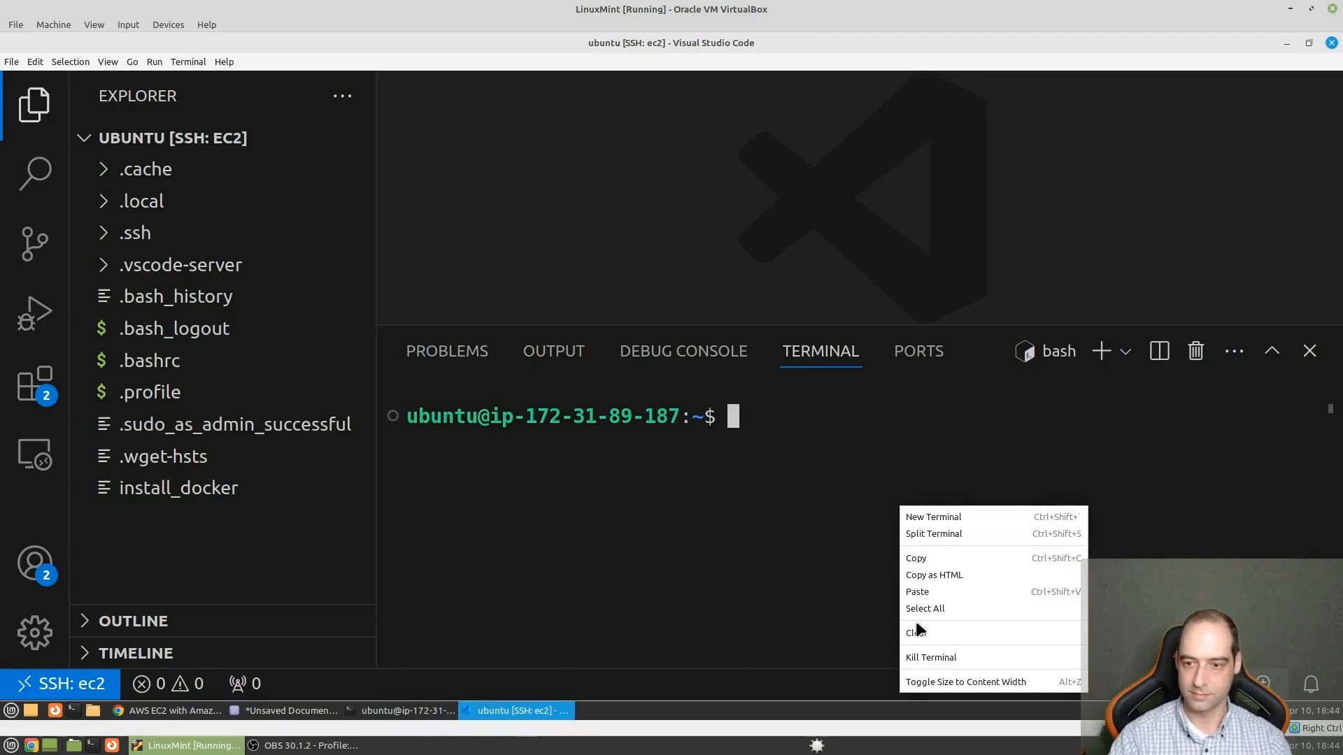
click(922, 590)
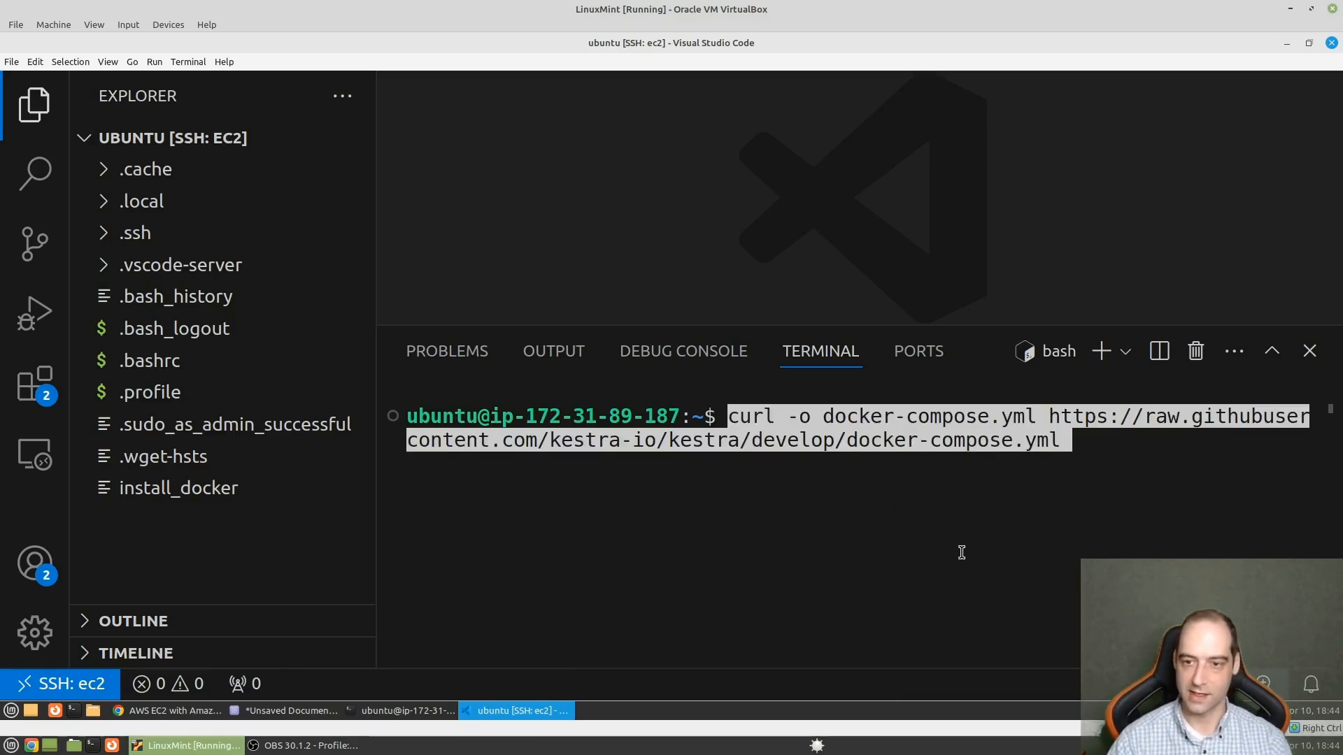
key(Return)
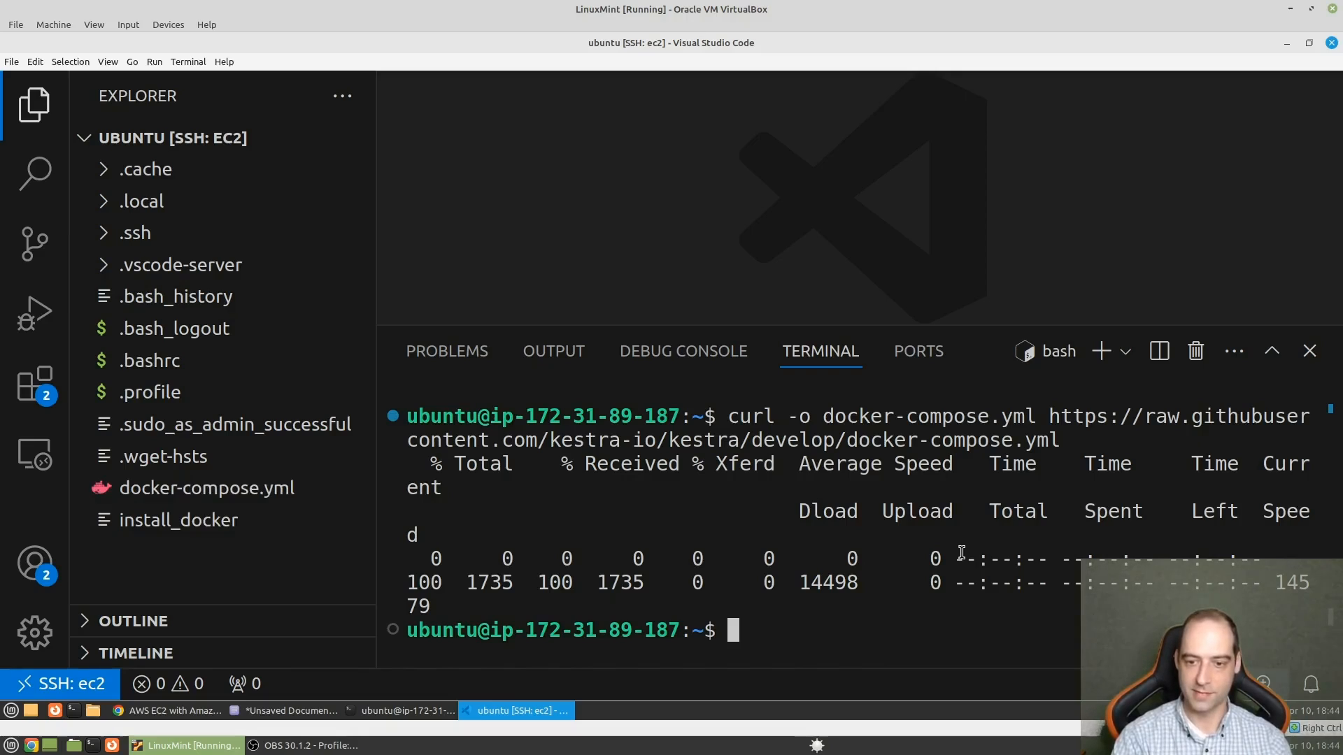
text(ls)
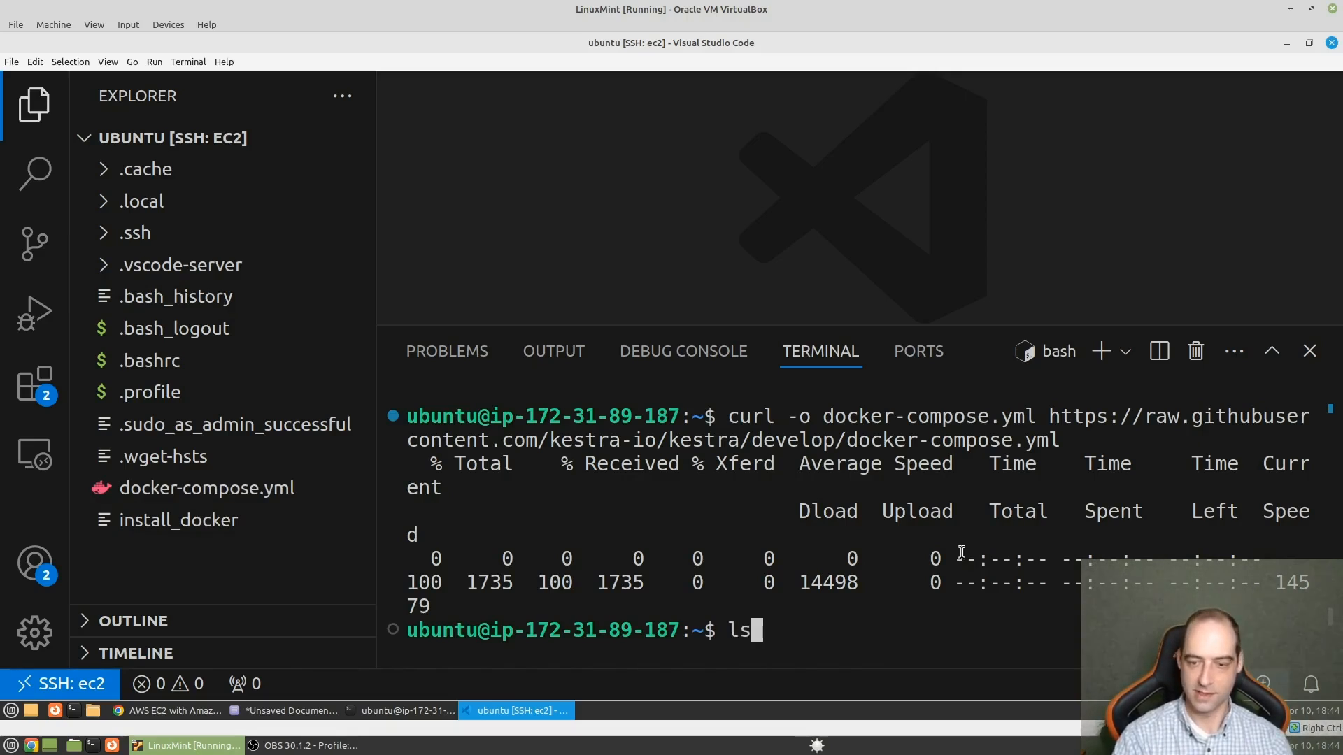
key(Return)
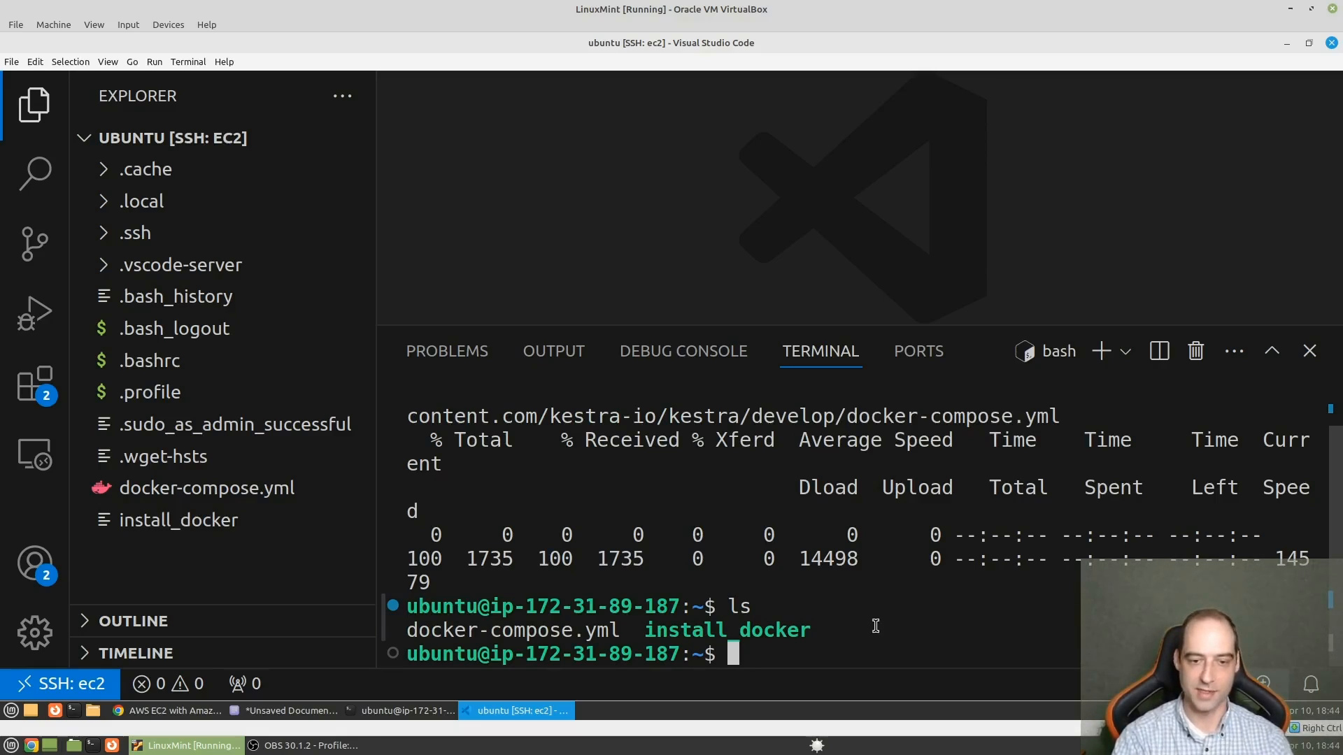
- Try to move docker-compose.yml into ./kestra/. with mv, and list the home directory to check for the folder
text(mv do)
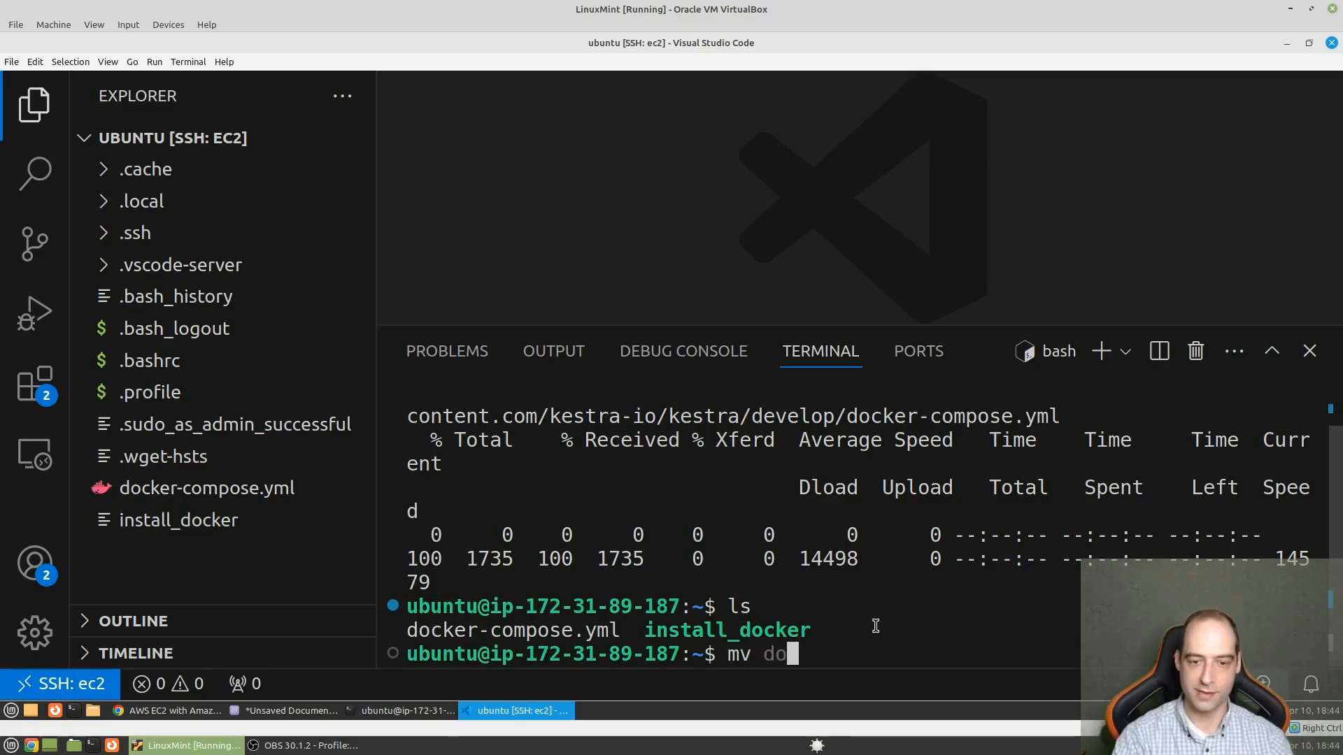
text(ck)
key(Tab)
text(.)
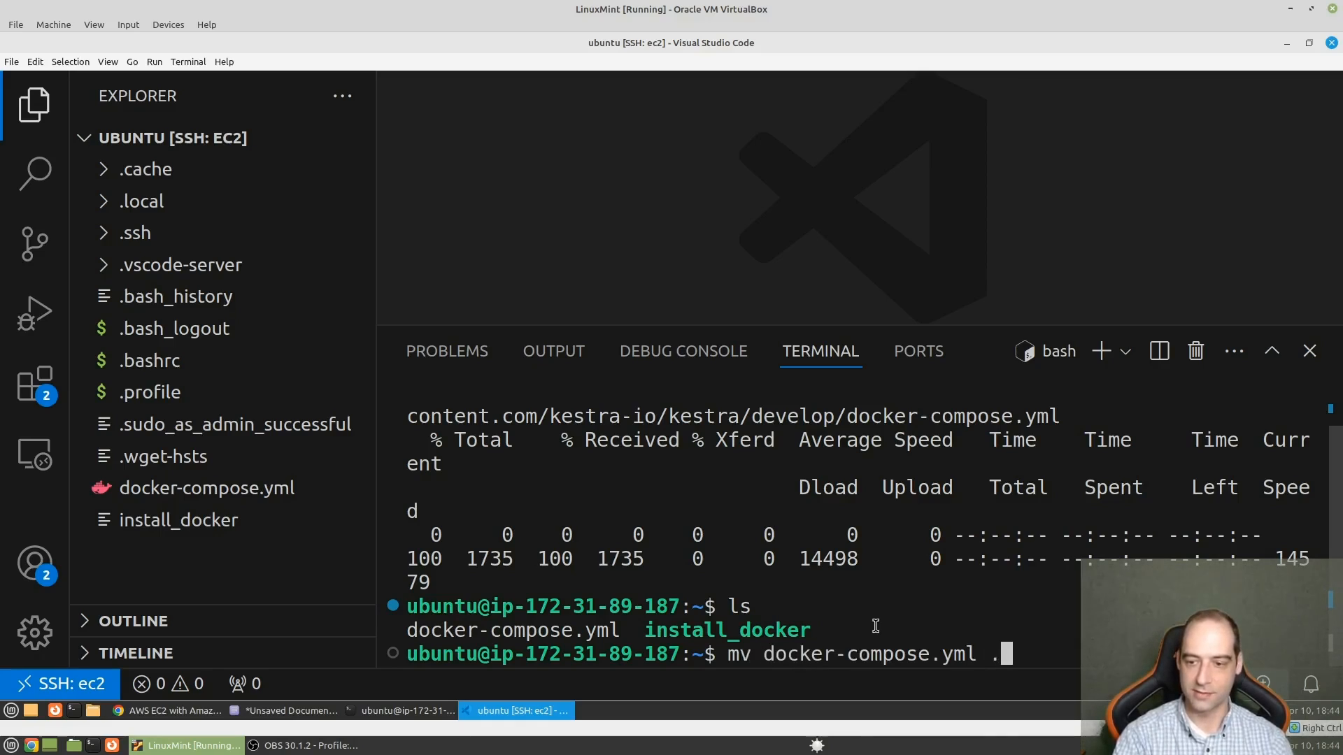
text(/kes)
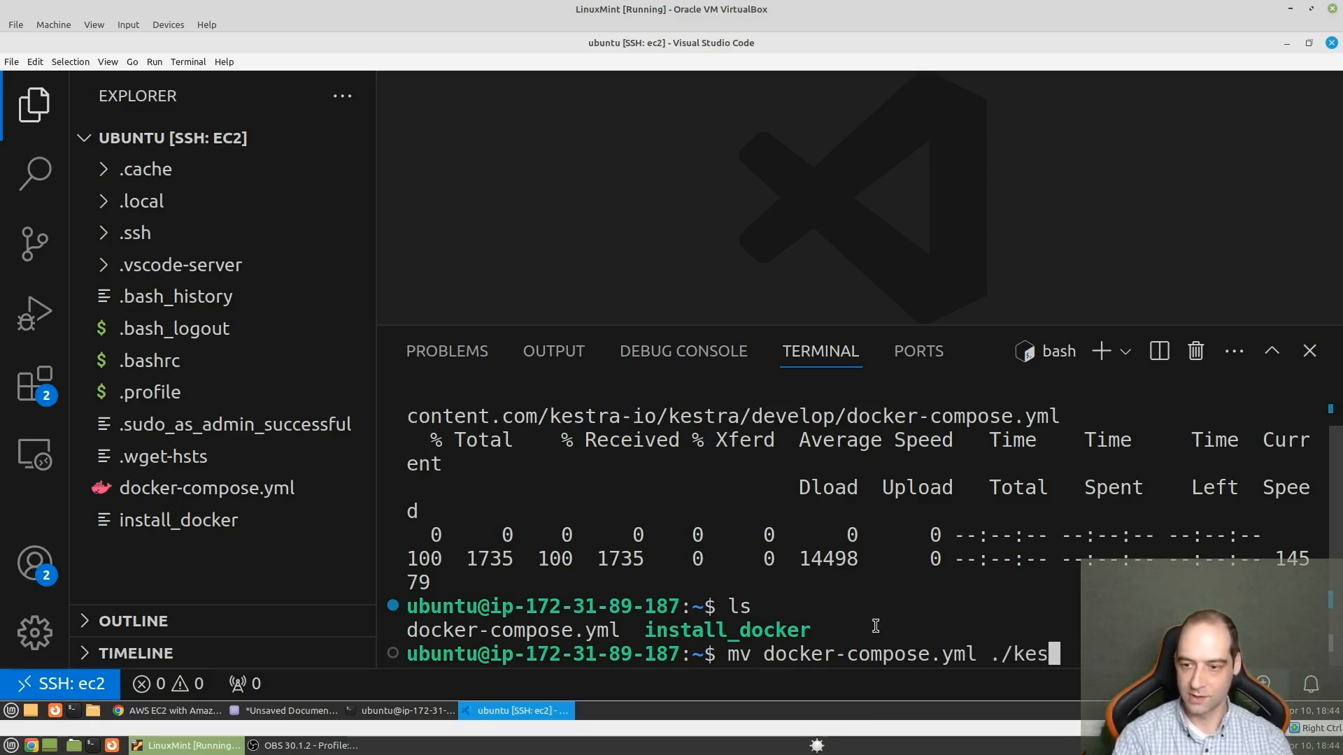
text(tra)
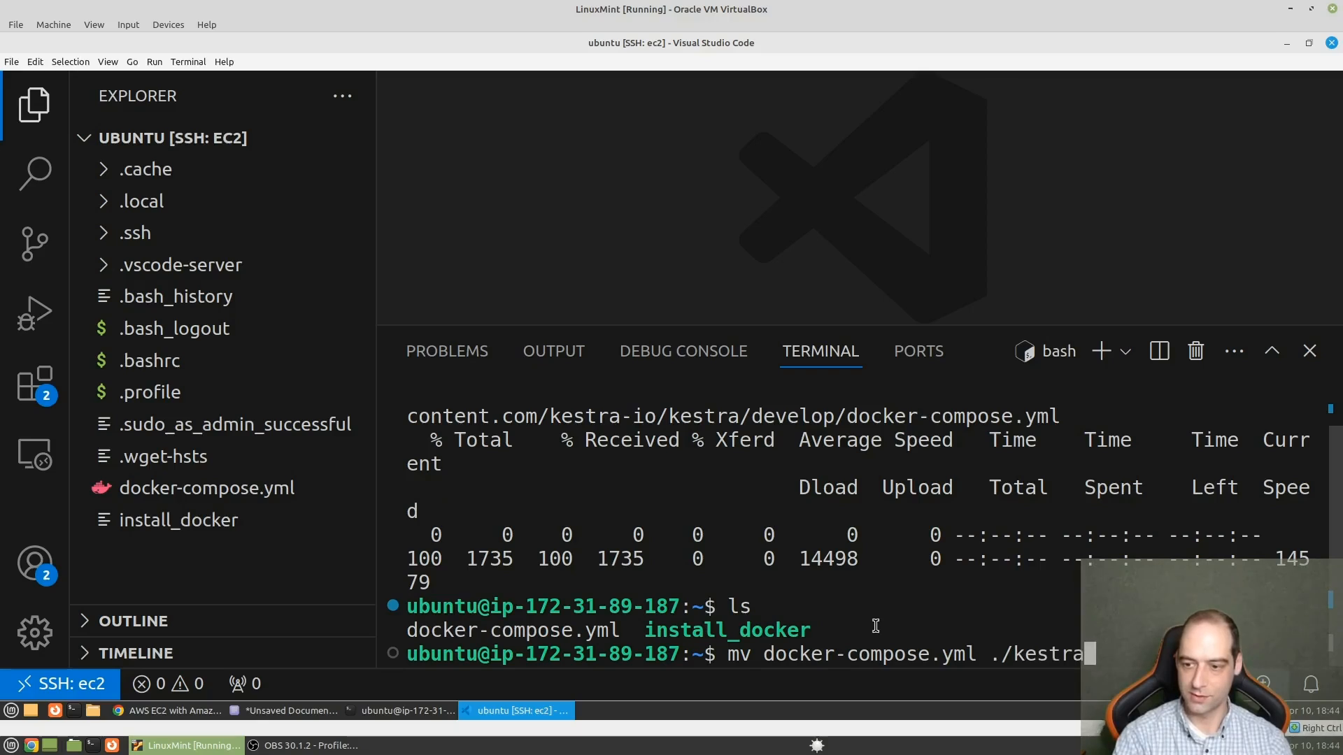
text(/.)
key(Return)
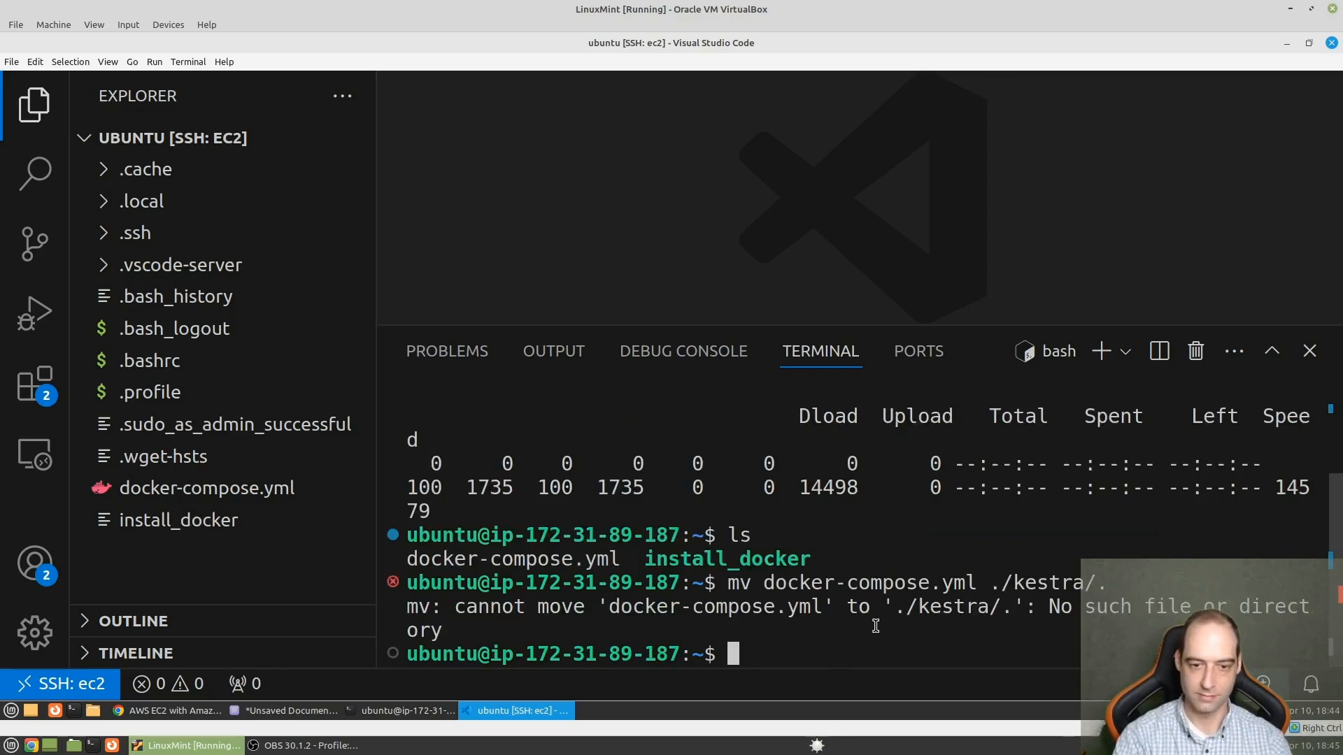
text(ls)
key(Return)
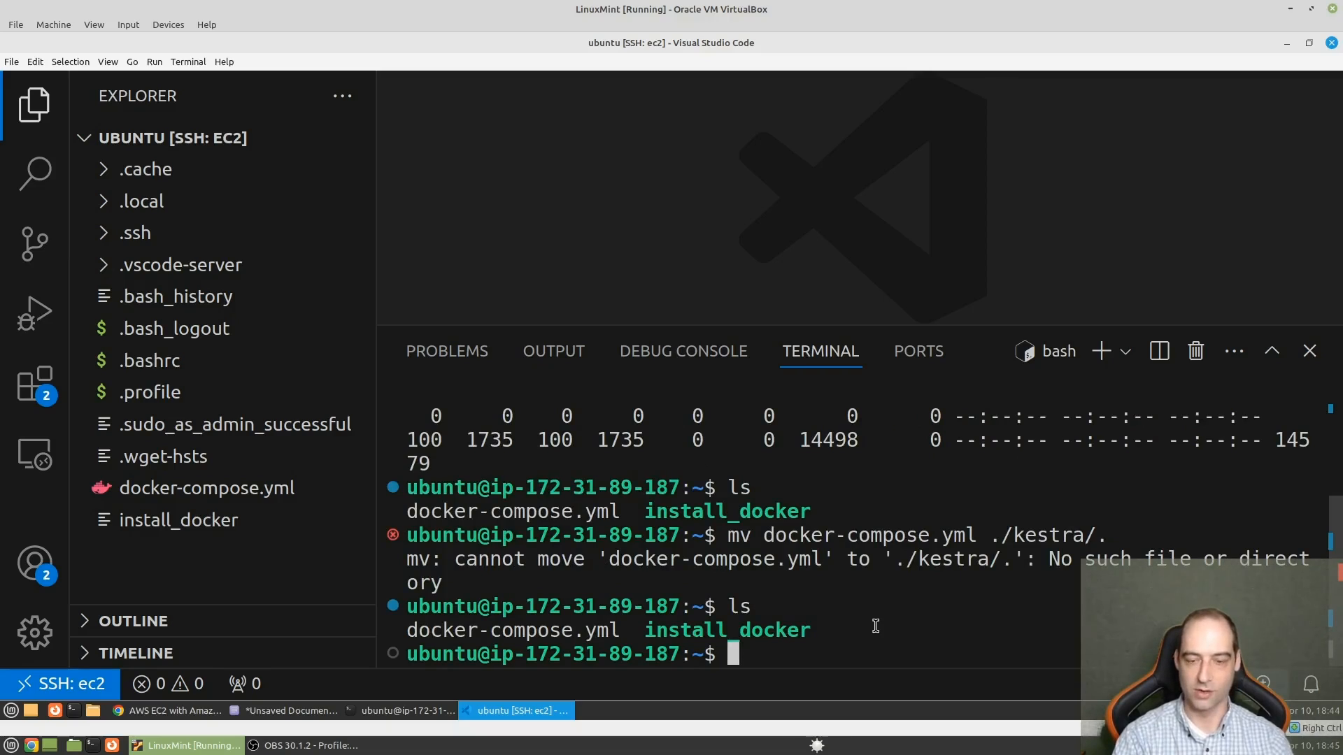
- Create a kestra directory with mkdir and rerun mv docker-compose.yml ./kestra/. to move the file into it
text(mkdir )
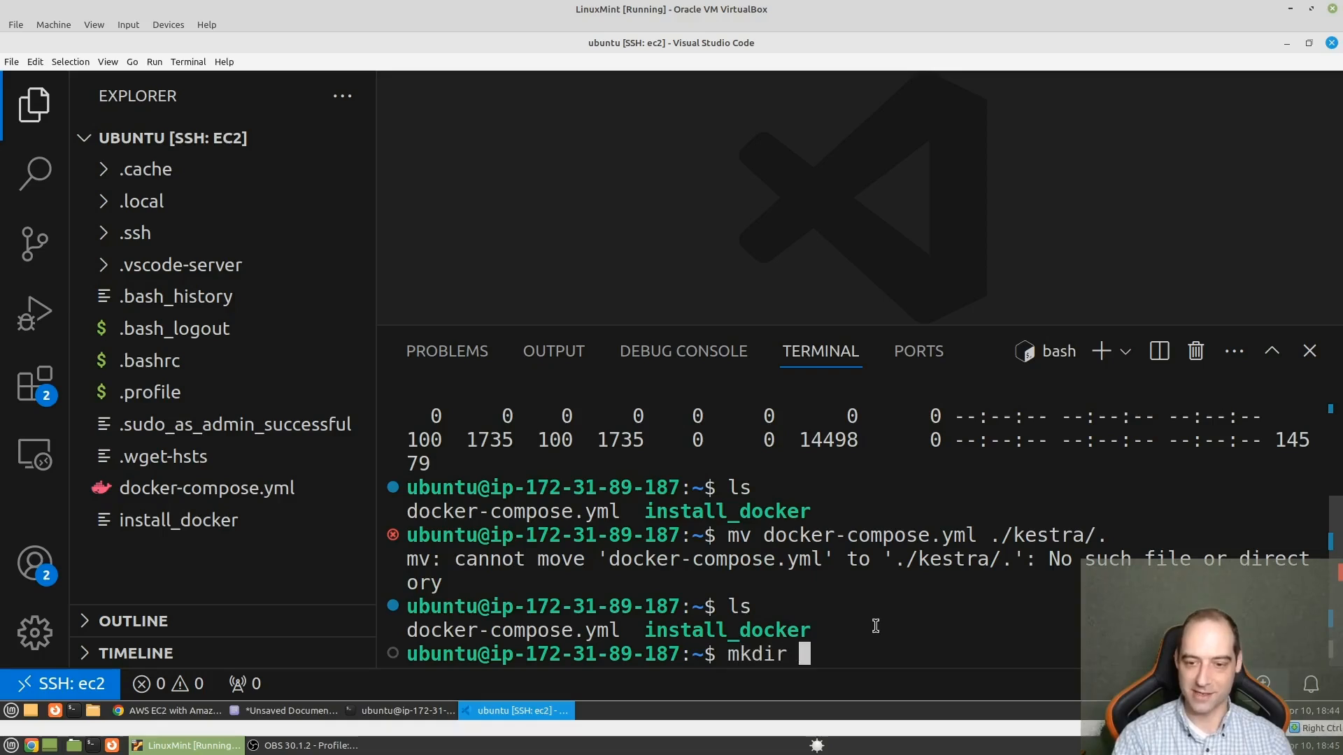
text(kestra)
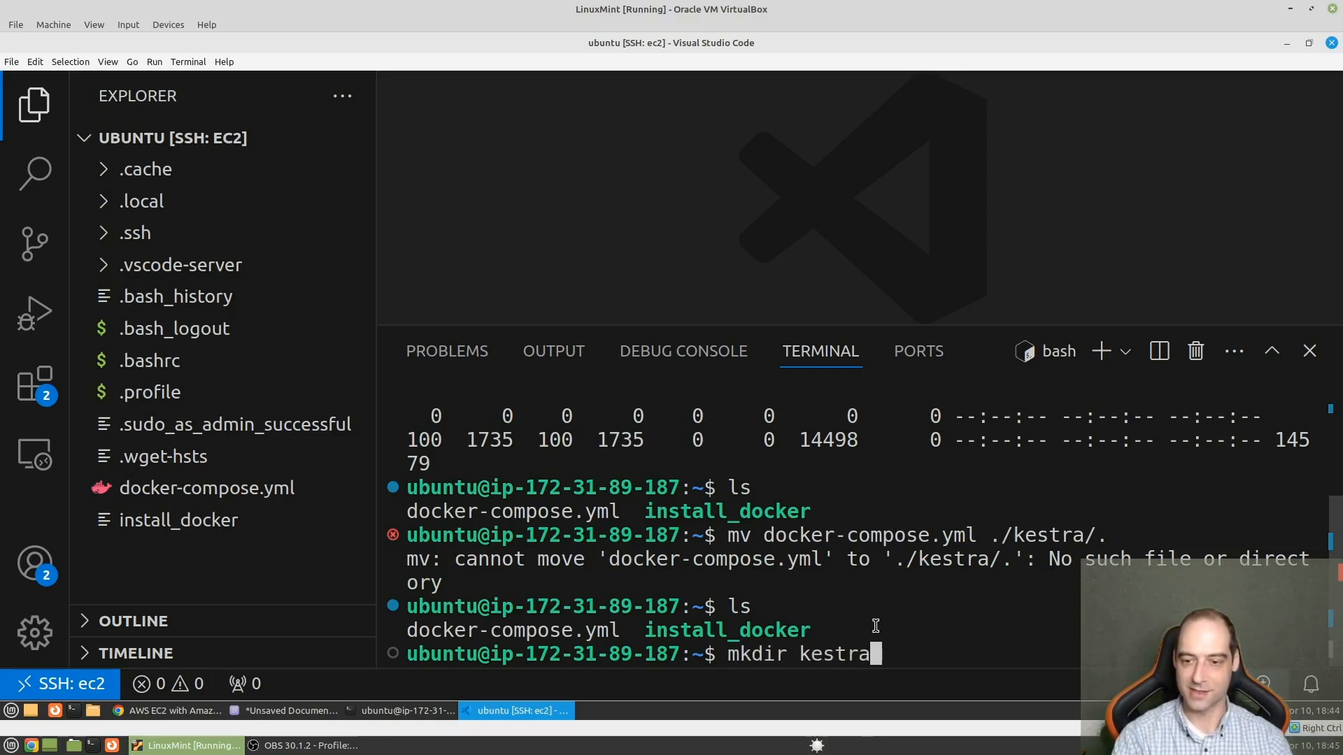
key(Return)
key(Up)
key(Up)
key(Up)
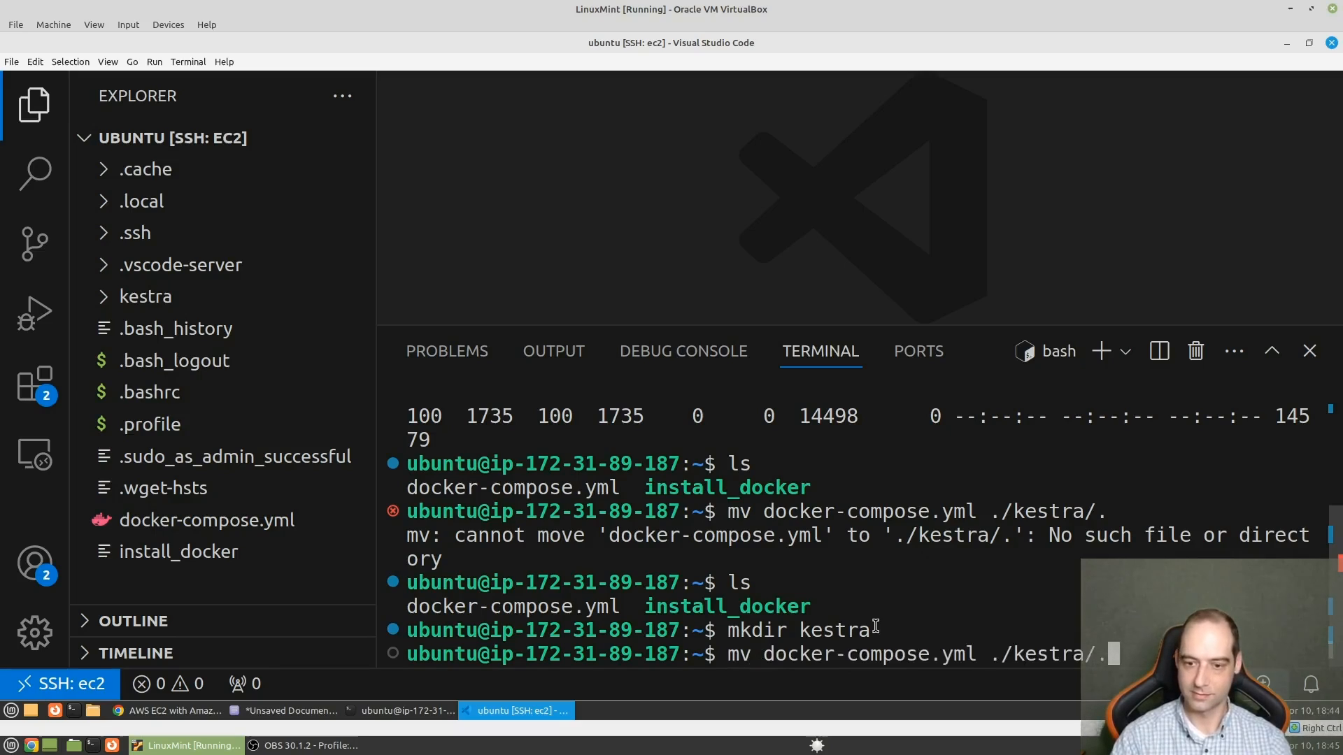
key(Return)
- Change into the kestra directory in the terminal and list its contents with ls
text(cd kest)
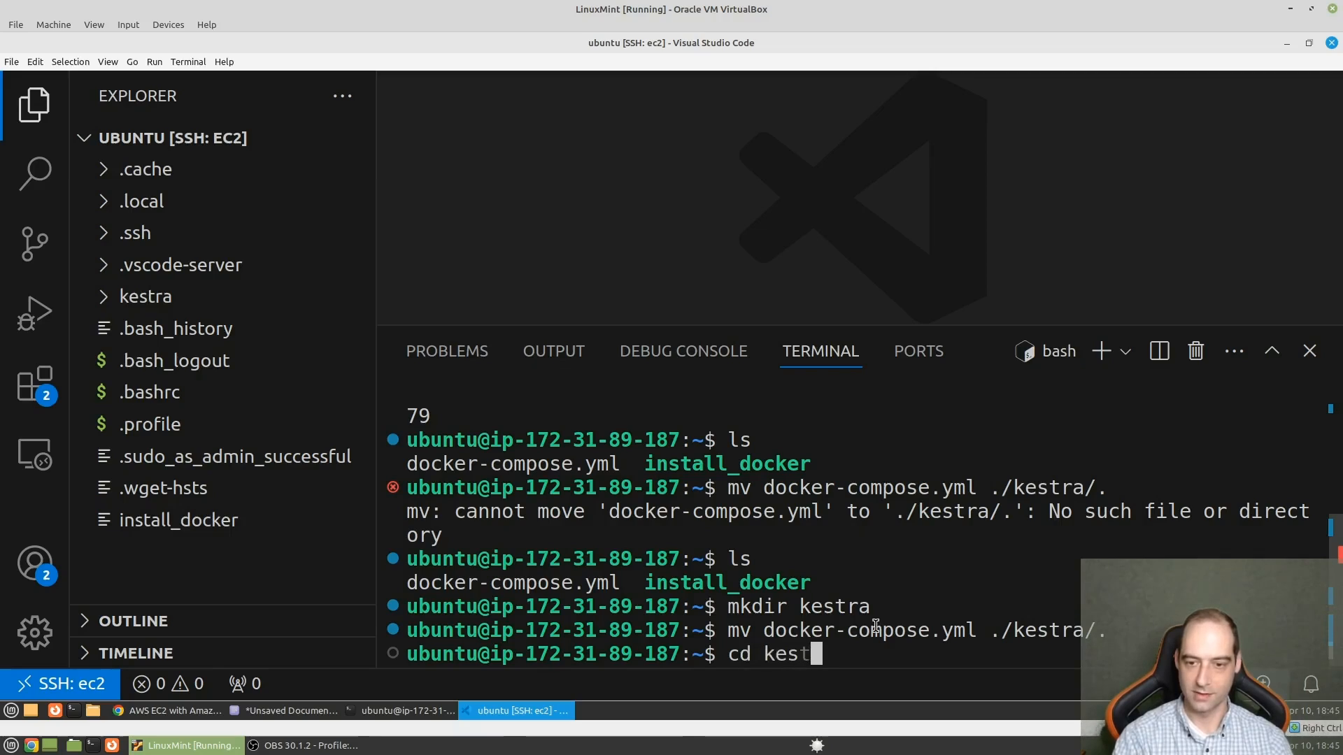
key(Tab)
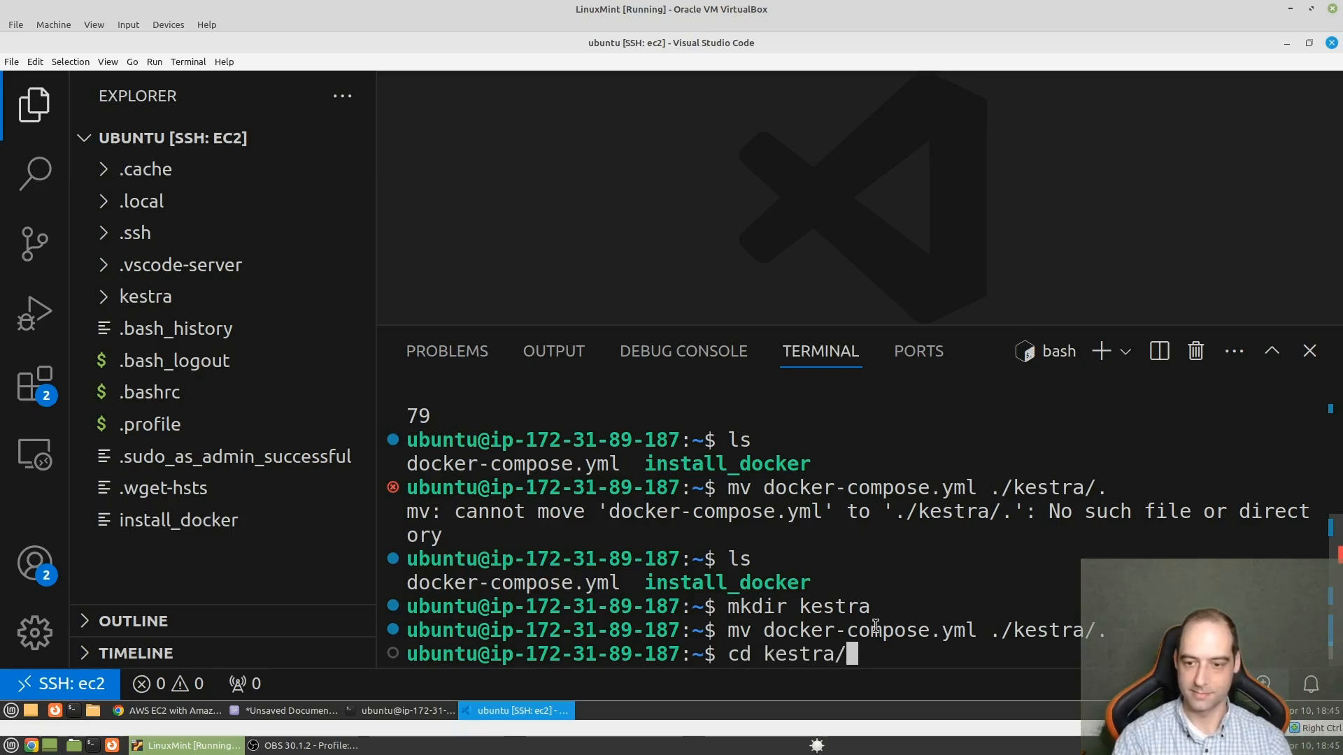
key(Return)
text(ls)
key(Return)
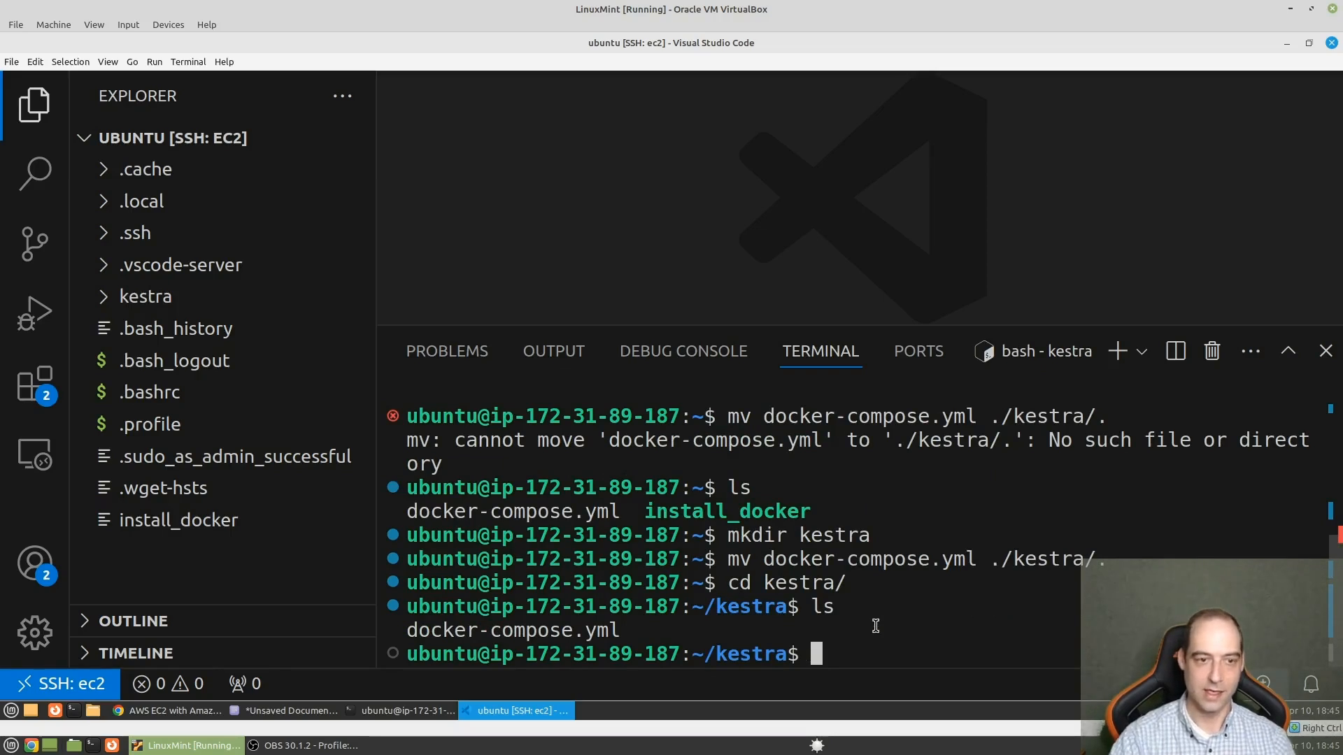
- Expand the kestra folder in the file tree and open docker-compose.yml in the editor
click(107, 296)
click(137, 328)
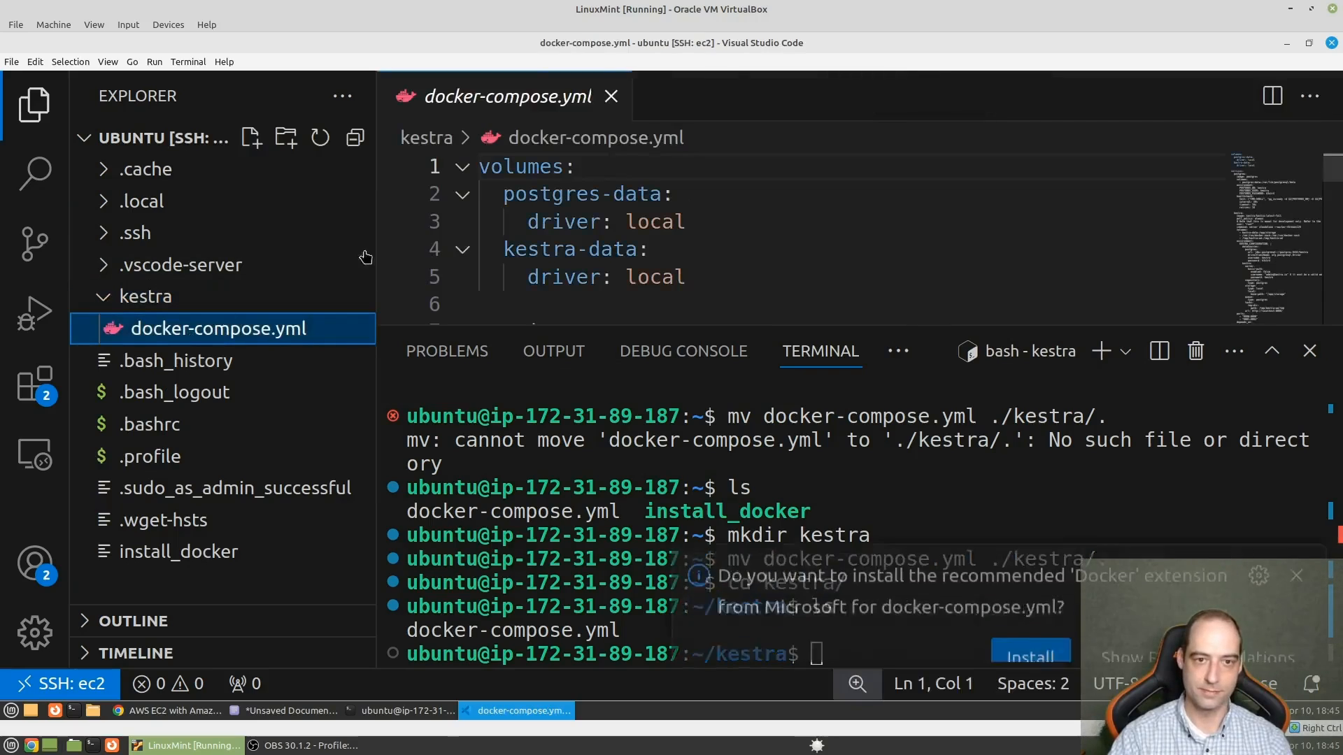
- Free up editor space by narrowing the file explorer and closing both the Docker extension suggestion and the terminal
drag(378, 248, 317, 248)
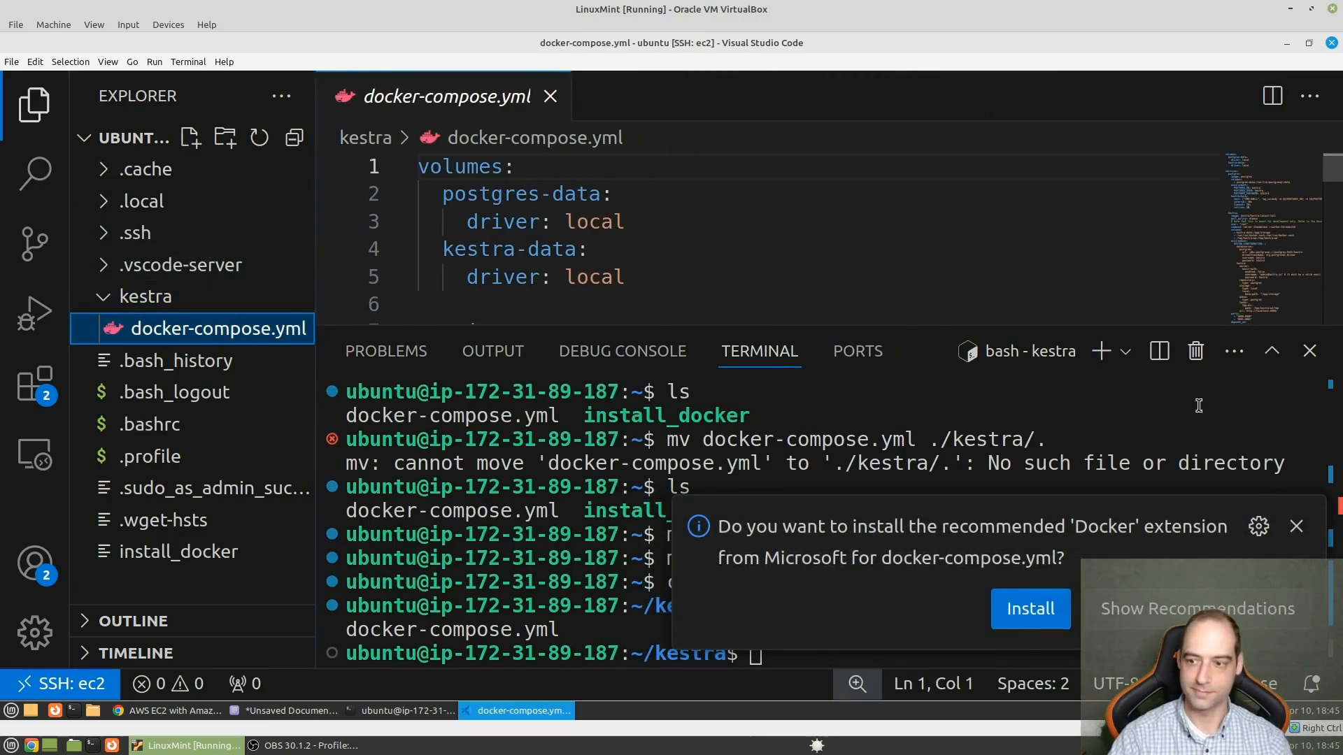
click(1296, 526)
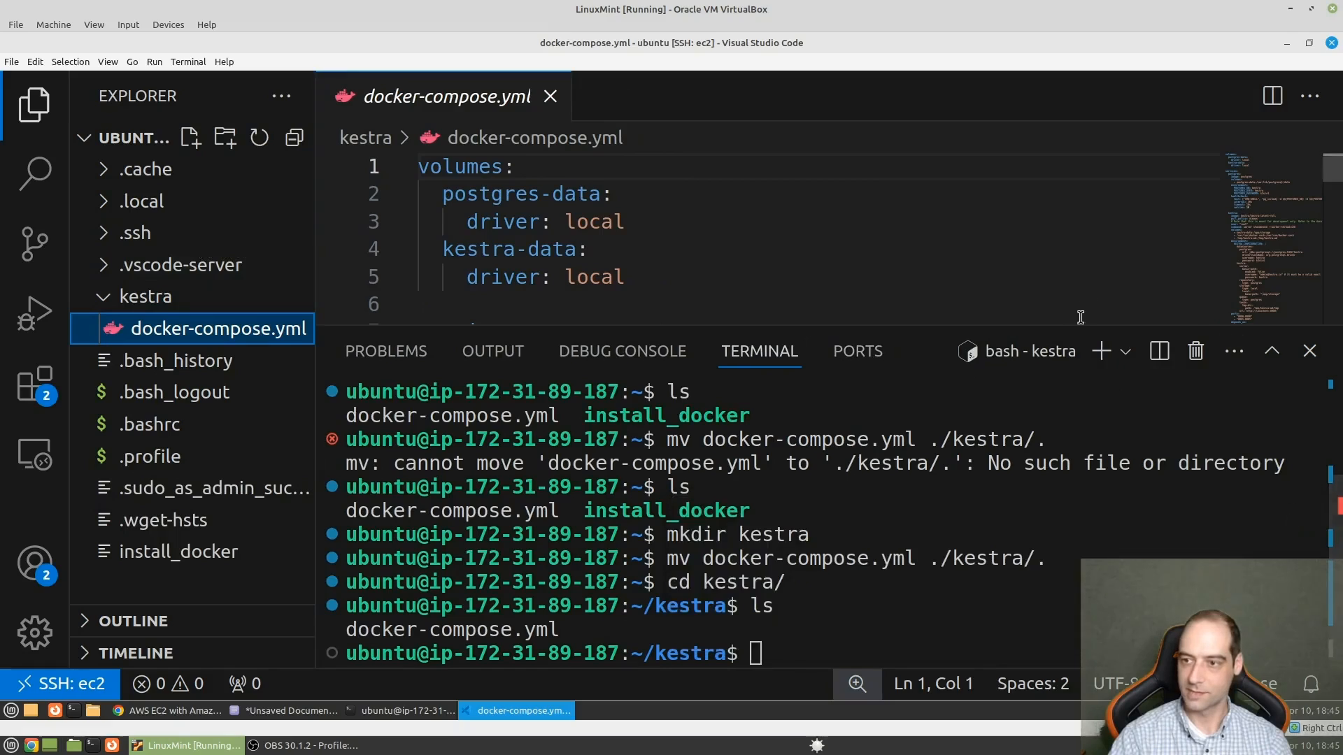
click(1308, 352)
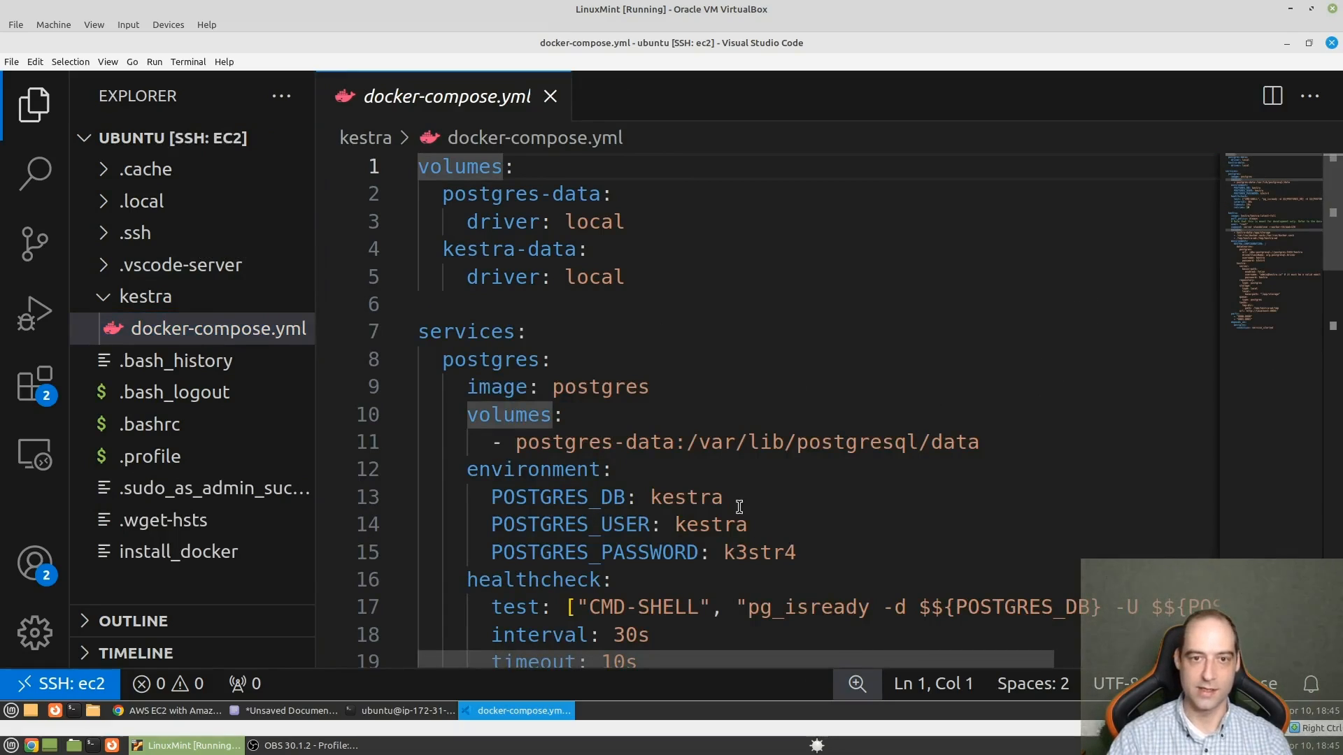
- Review docker-compose.yml from the volumes and postgres service through the Kestra configuration to the ports and depends_on sections
scroll(739, 506, down, 1)
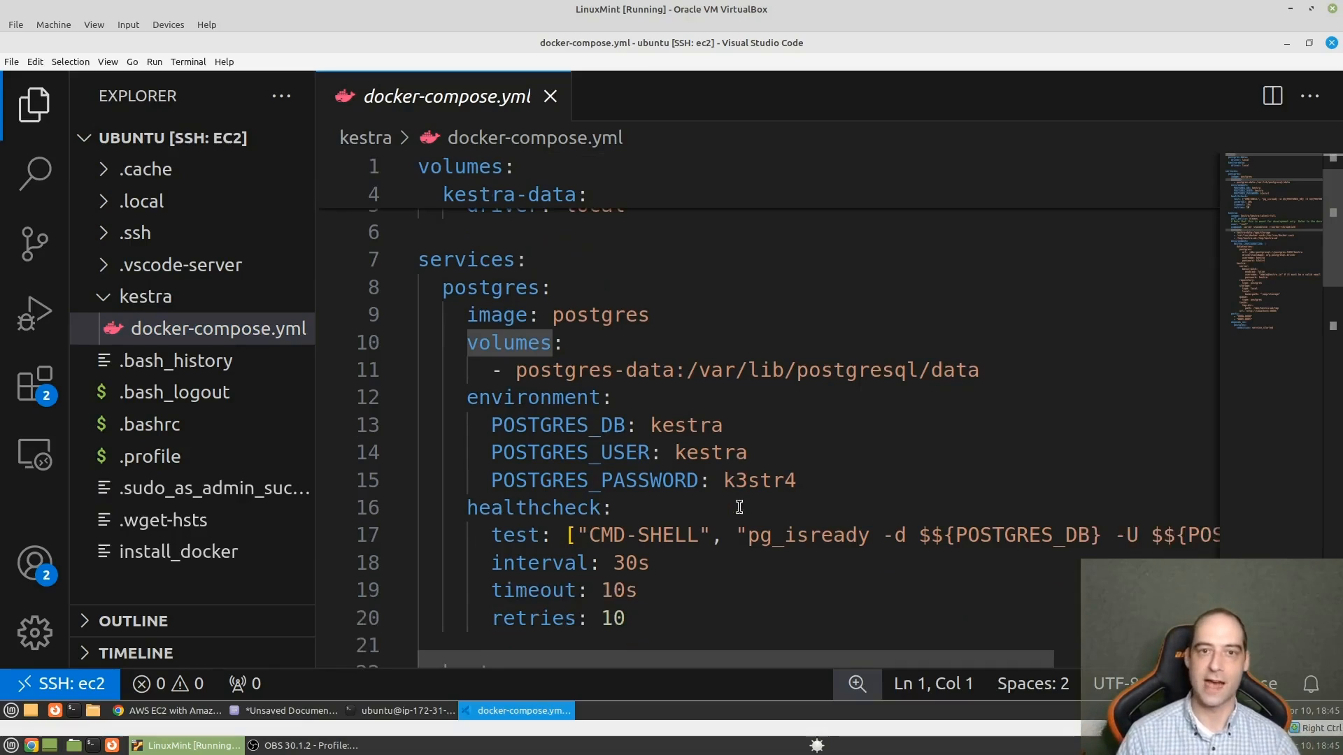
scroll(738, 502, up, 1)
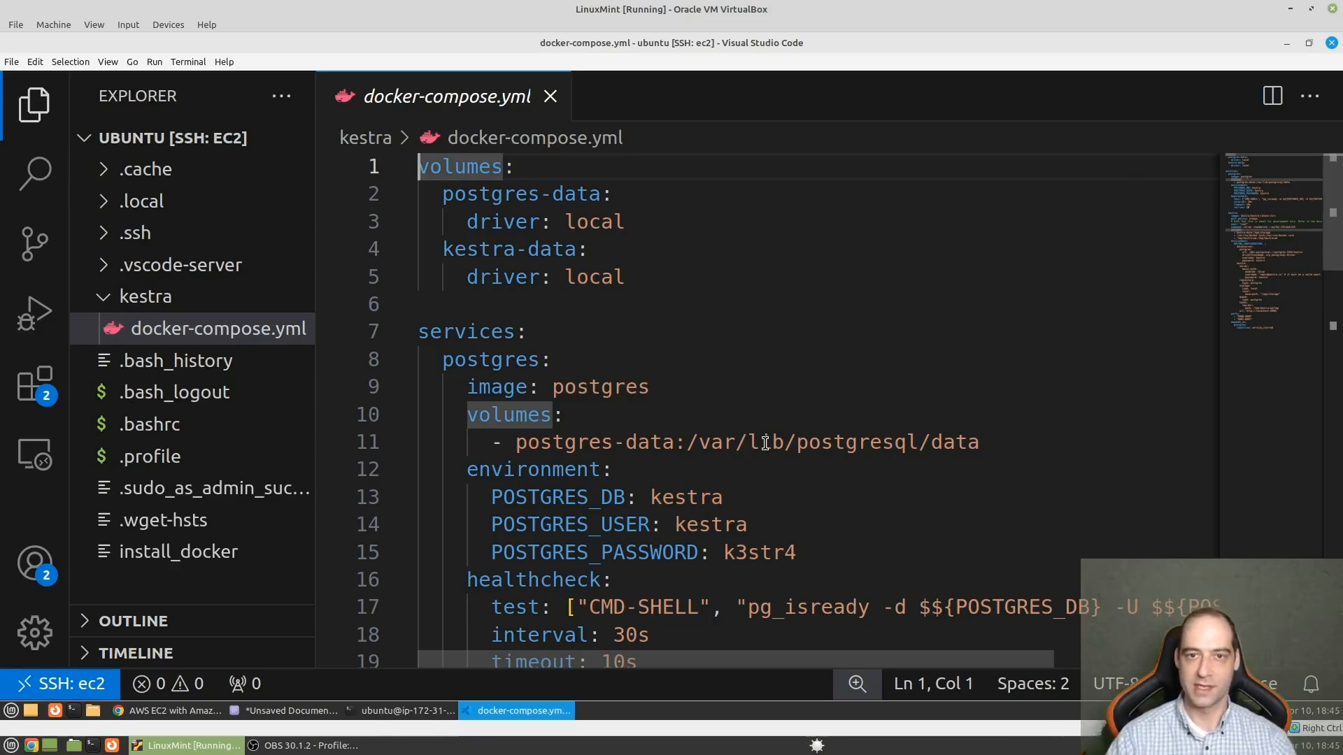
key(Down)
key(Down)
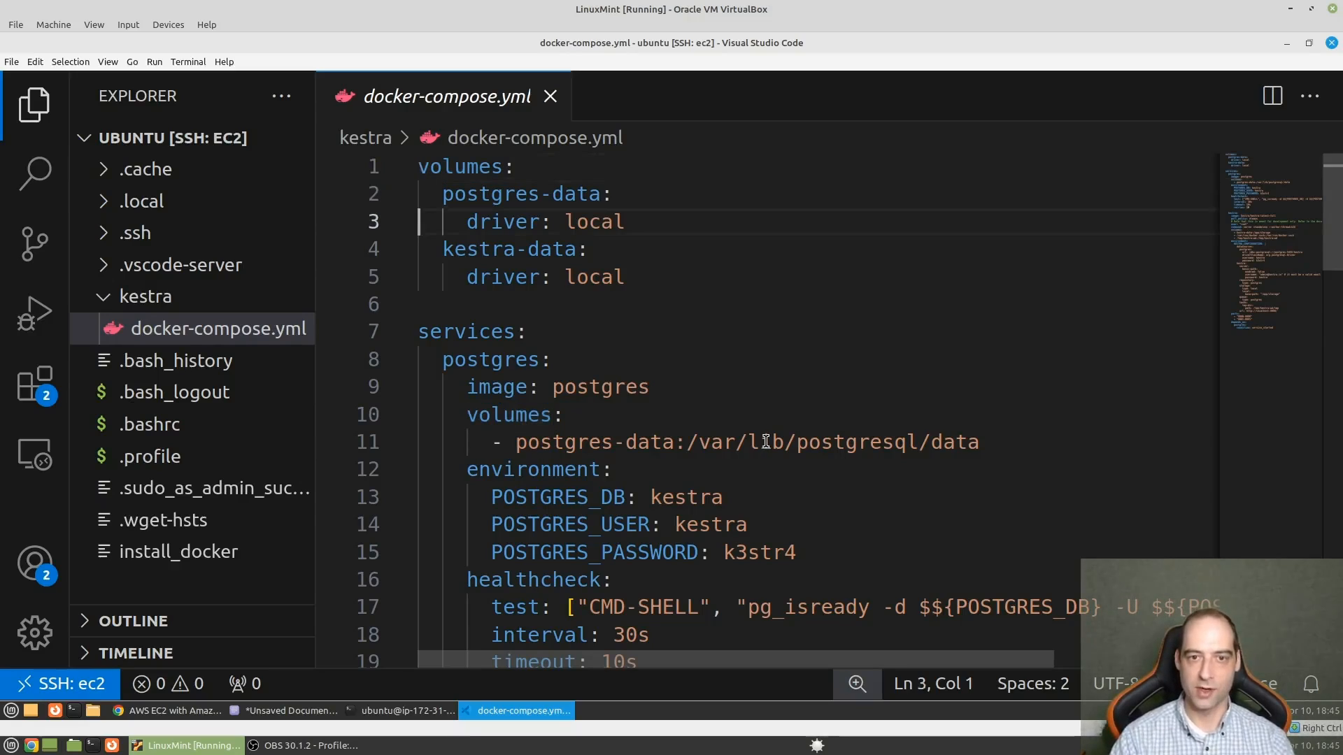
key(Up)
key(Up)
key(Down)
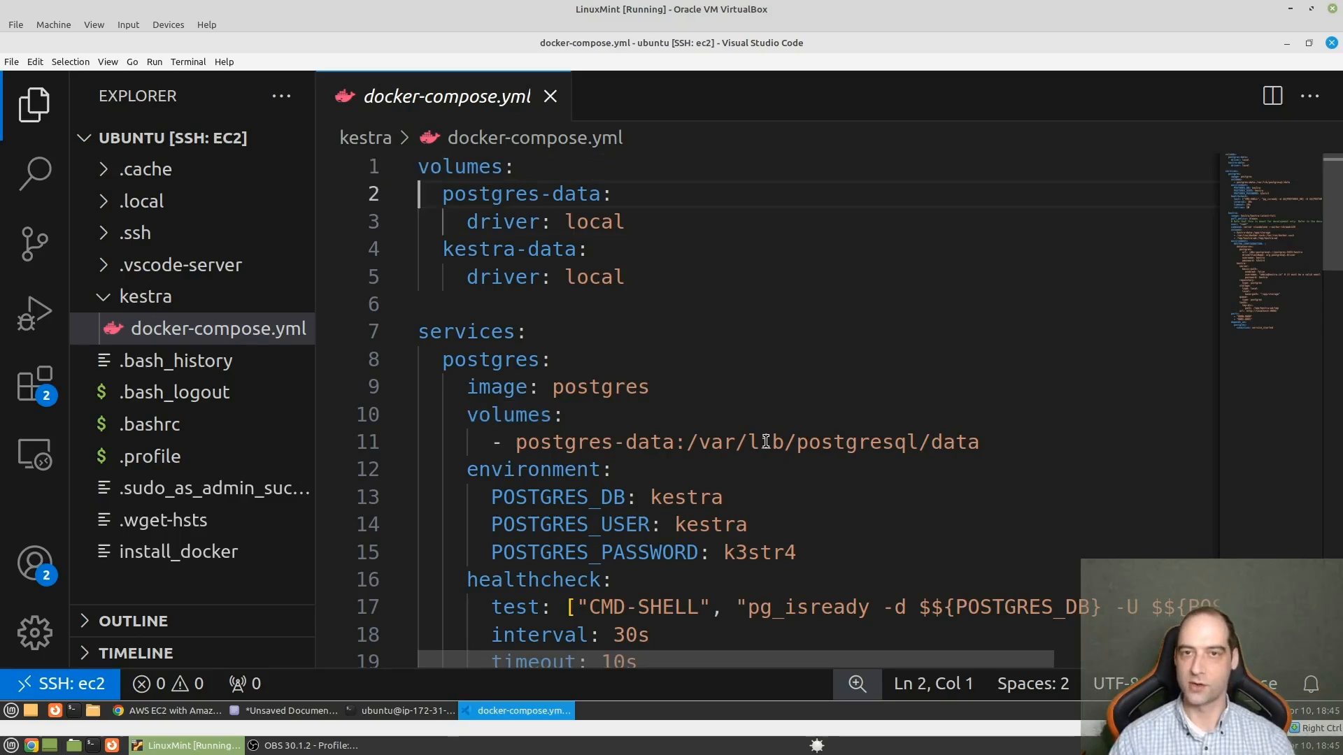
key(Down)
key(Down)
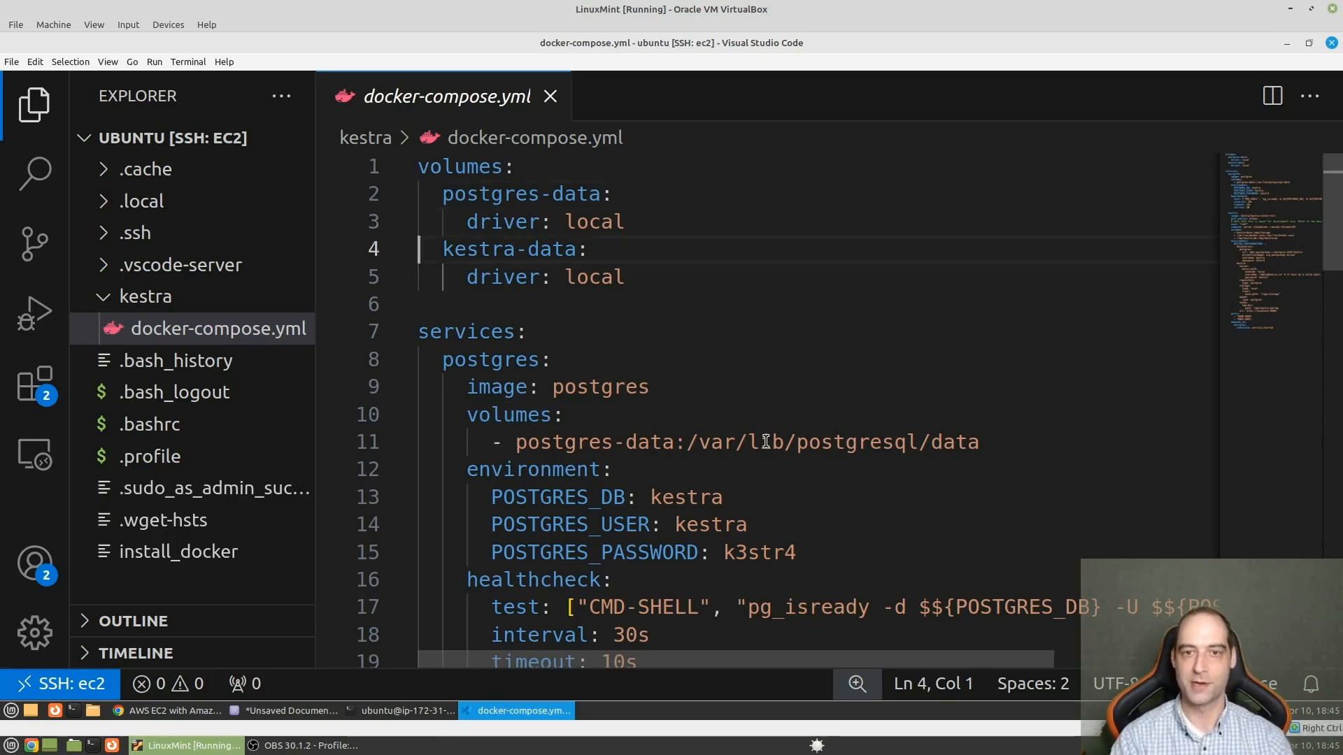
key(Down)
key(Down)
key(Down)
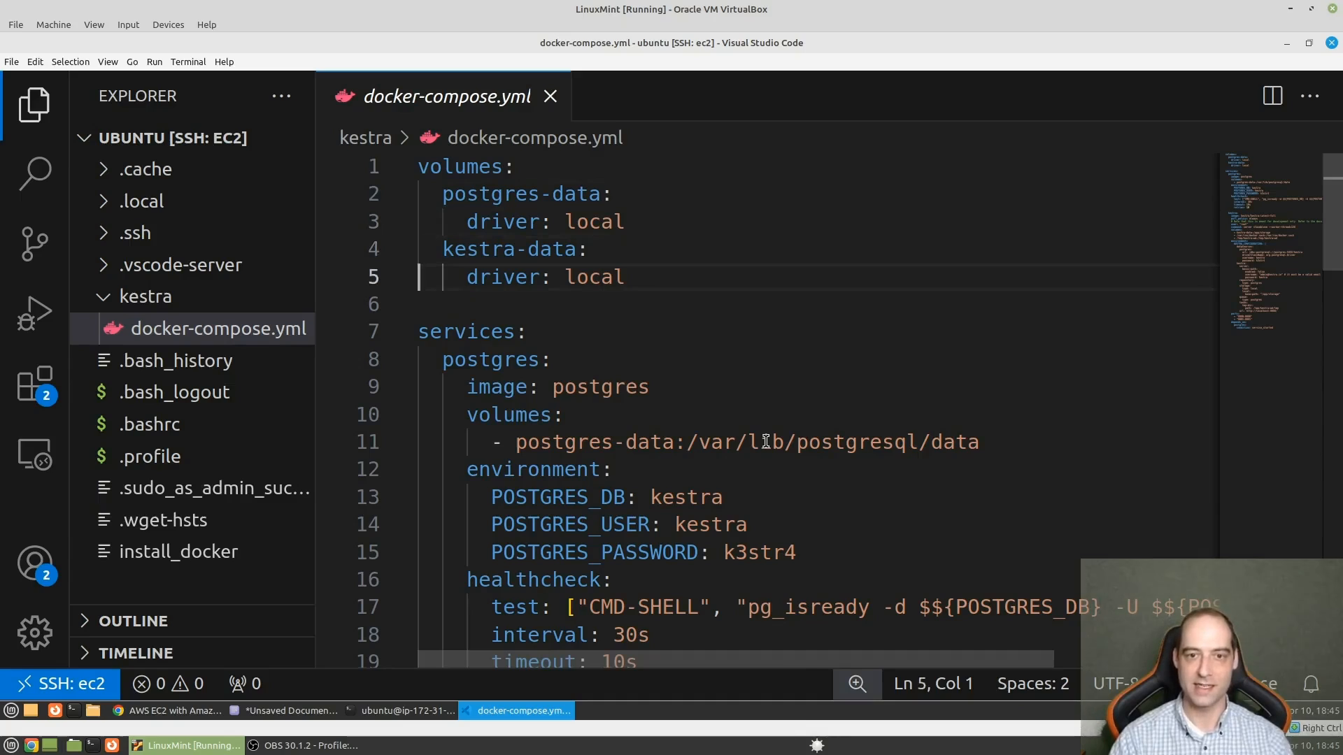
key(Down)
key(Down)
key(Down)
key(Down)
key(Down)
key(Down)
key(Down)
key(Down)
key(Down)
key(Down)
key(Down)
key(Down)
key(Down)
key(Down)
key(Down)
key(Down)
key(Down)
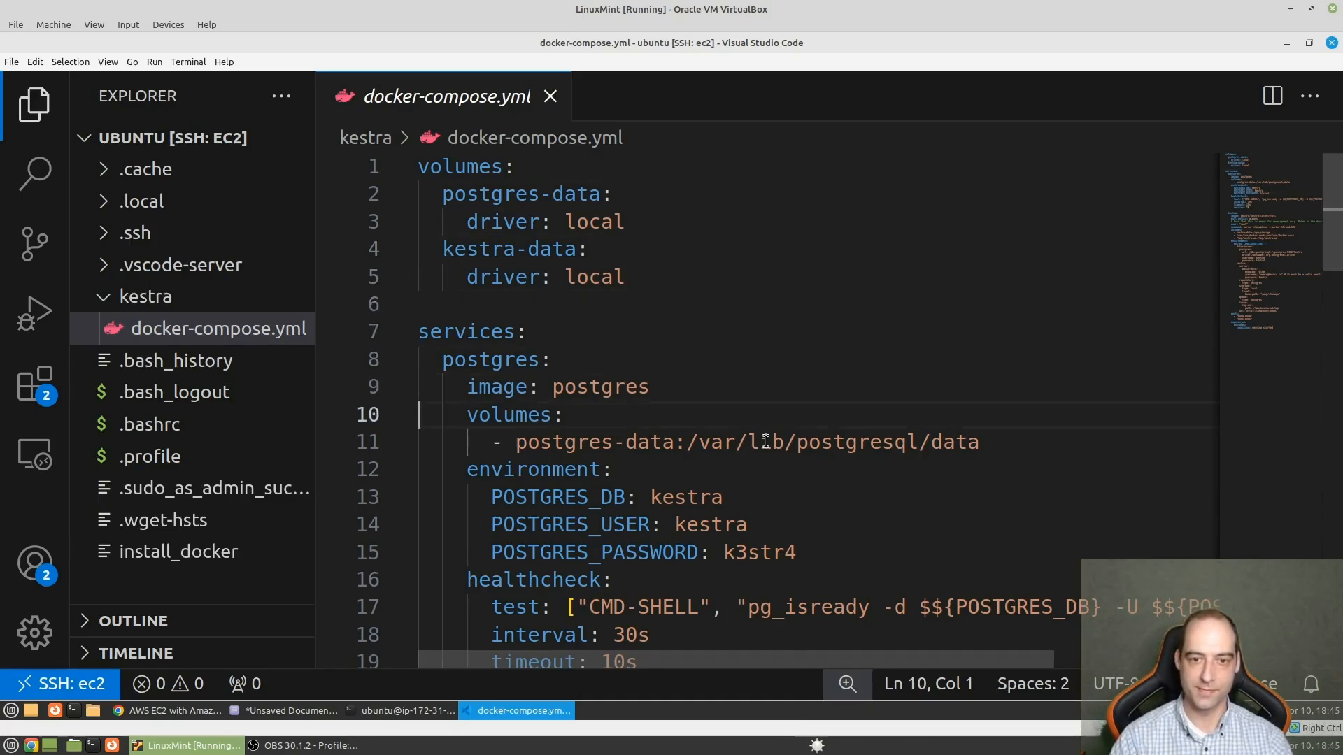
key(Down)
key(Down)
key(Down)
key(Down)
key(Down)
key(Down)
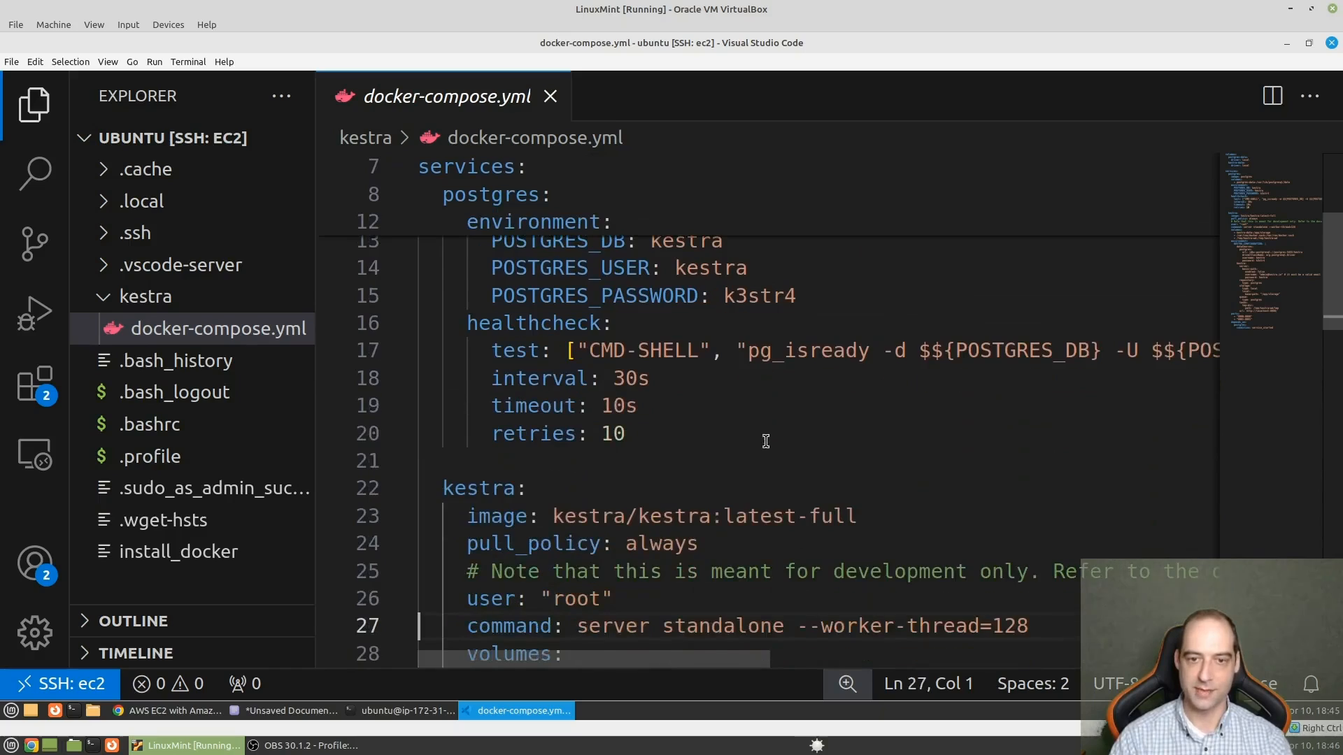
key(Down)
key(Down)
key(Down)
key(Down)
key(Down)
key(Down)
key(Down)
key(Down)
key(Down)
key(Down)
key(Down)
key(Down)
key(Down)
key(Down)
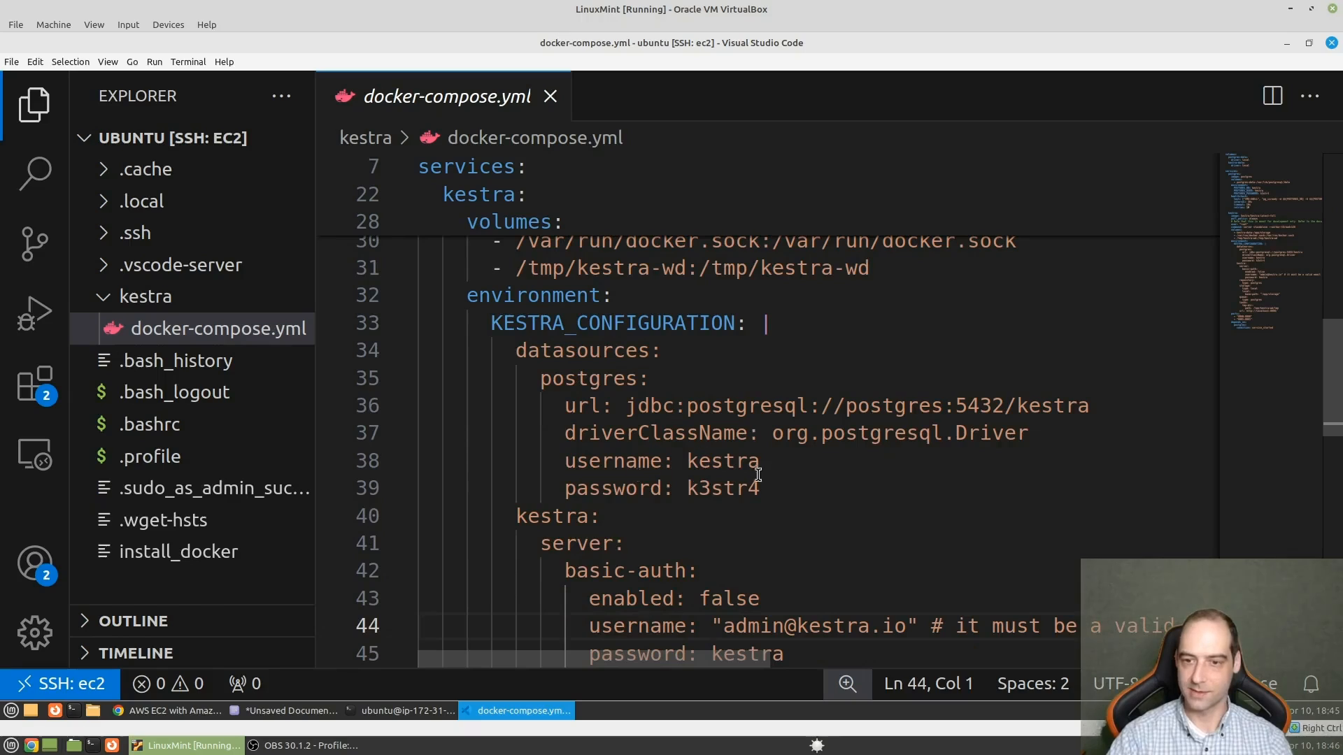
key(Down)
key(Down)
key(Down)
key(Down)
key(Down)
key(Down)
key(Down)
key(Down)
key(Down)
key(Down)
key(Down)
key(Down)
key(Down)
key(Down)
key(Down)
key(Down)
key(Down)
key(Down)
key(Down)
key(Down)
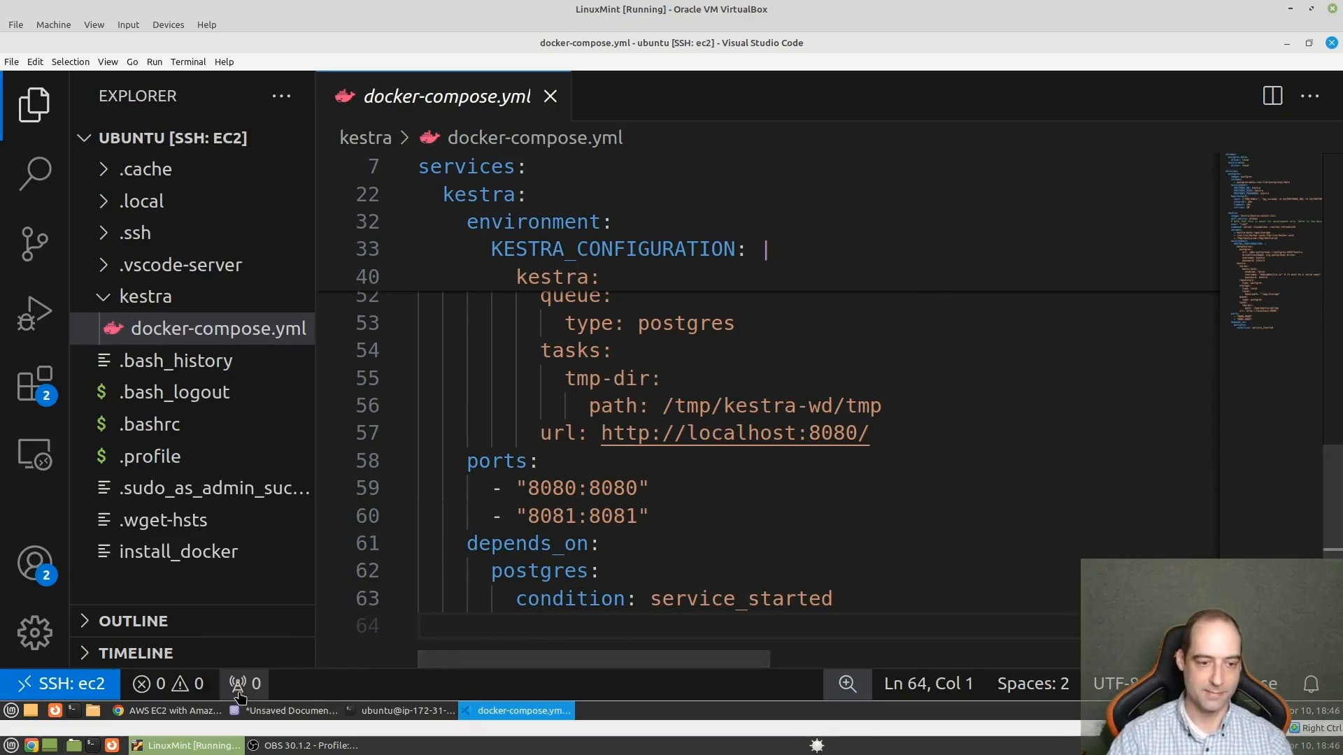
- Switch to the Kestra AWS EC2 guide in Chrome and read the Step 2 instructions on configuring basic authentication
click(198, 712)
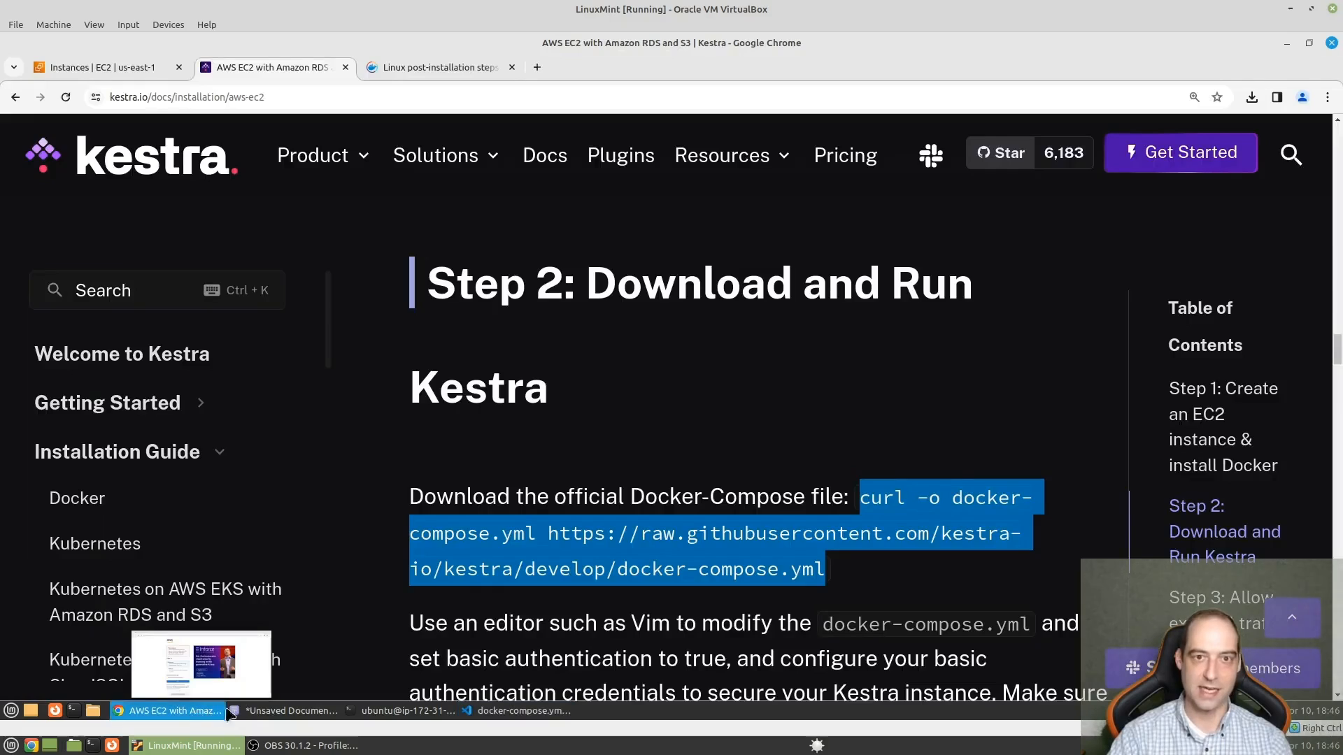
scroll(695, 487, down, 3)
scroll(699, 489, down, 1)
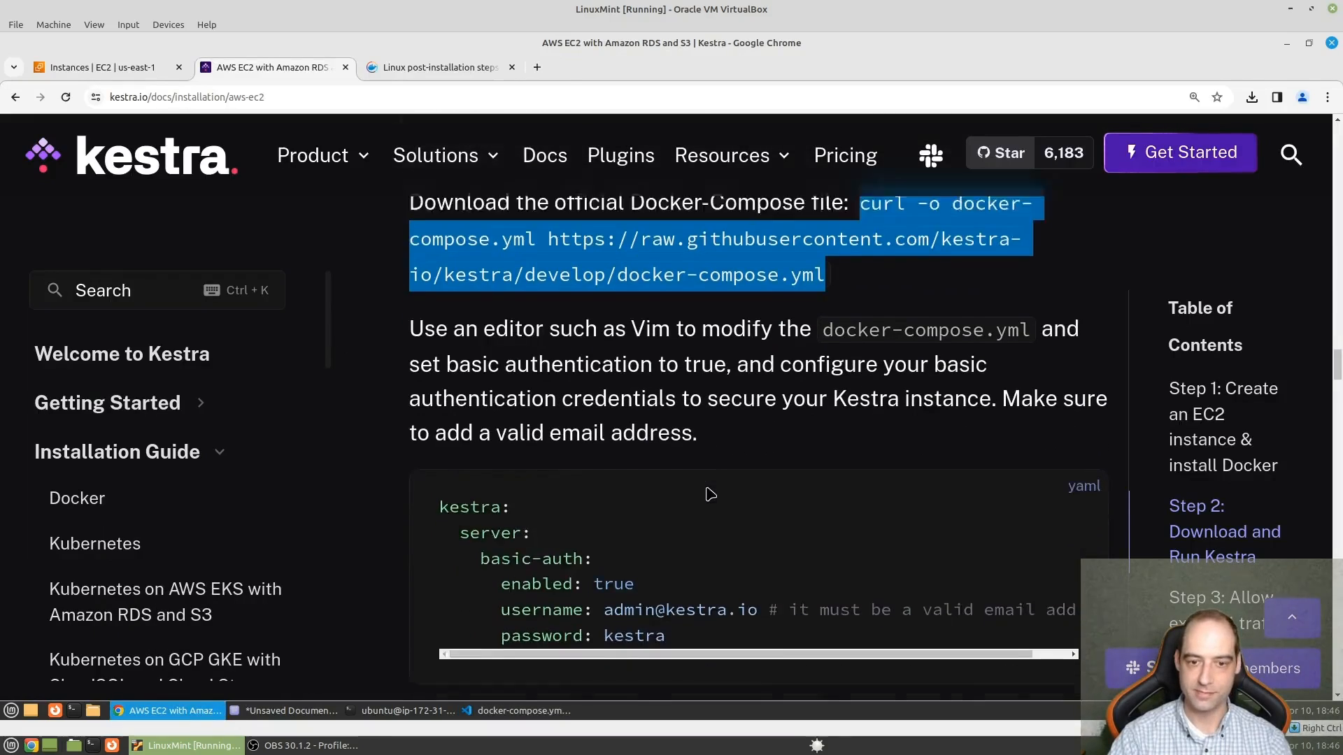
click(640, 345)
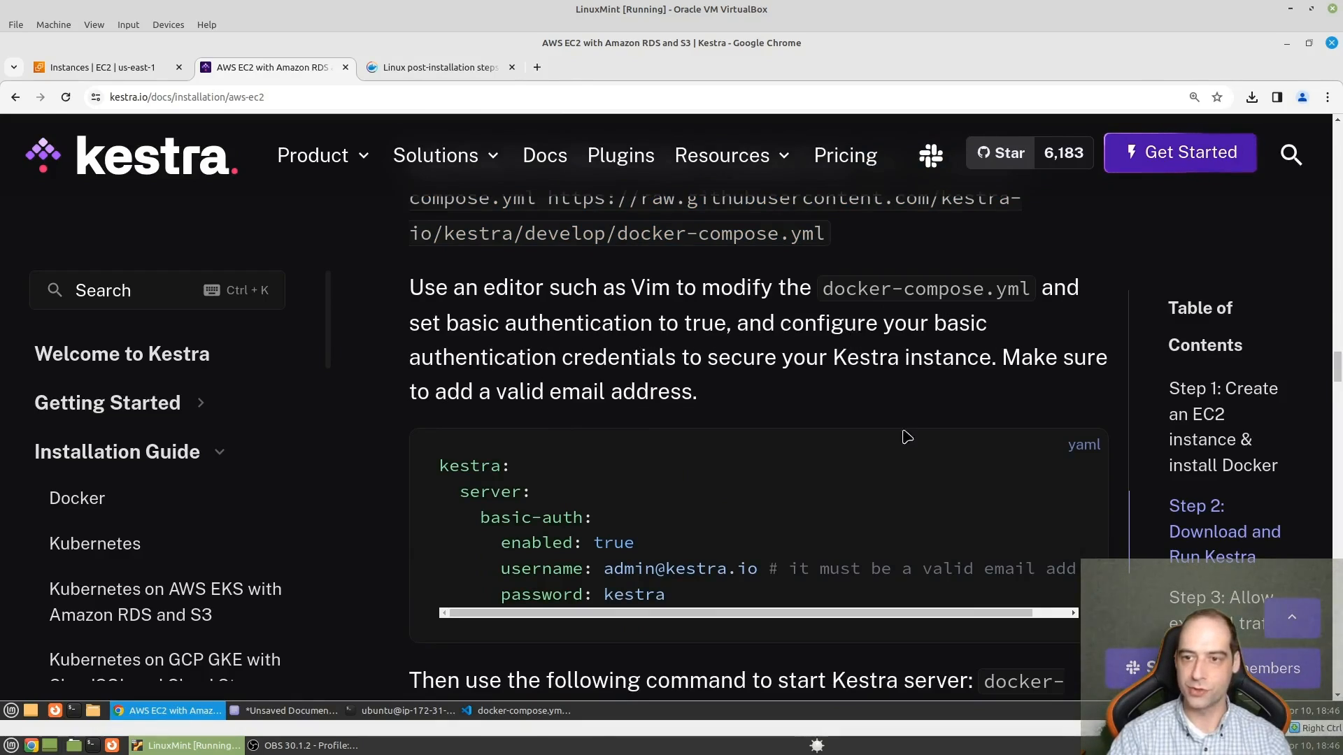
scroll(885, 387, down, 1)
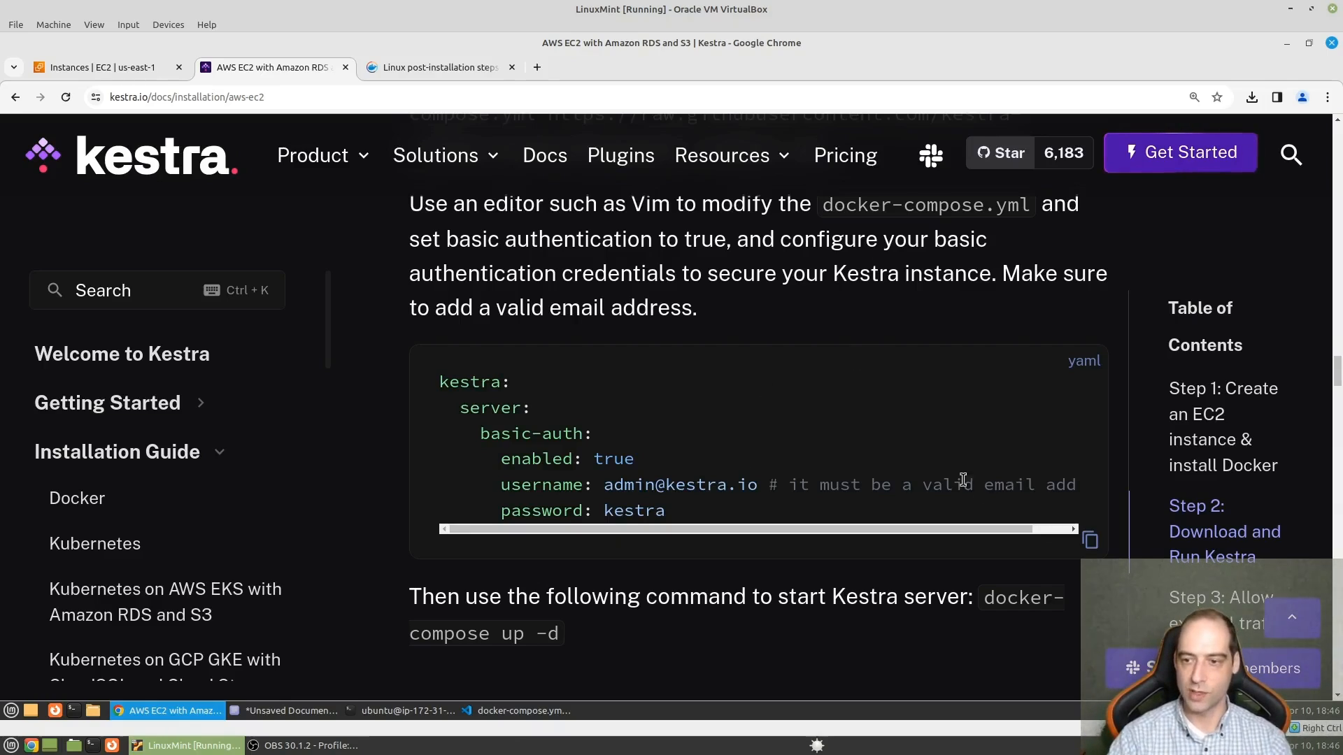
- Return to docker-compose.yml in Visual Studio Code and set enabled to true under basic-auth in the Kestra server configuration
click(526, 711)
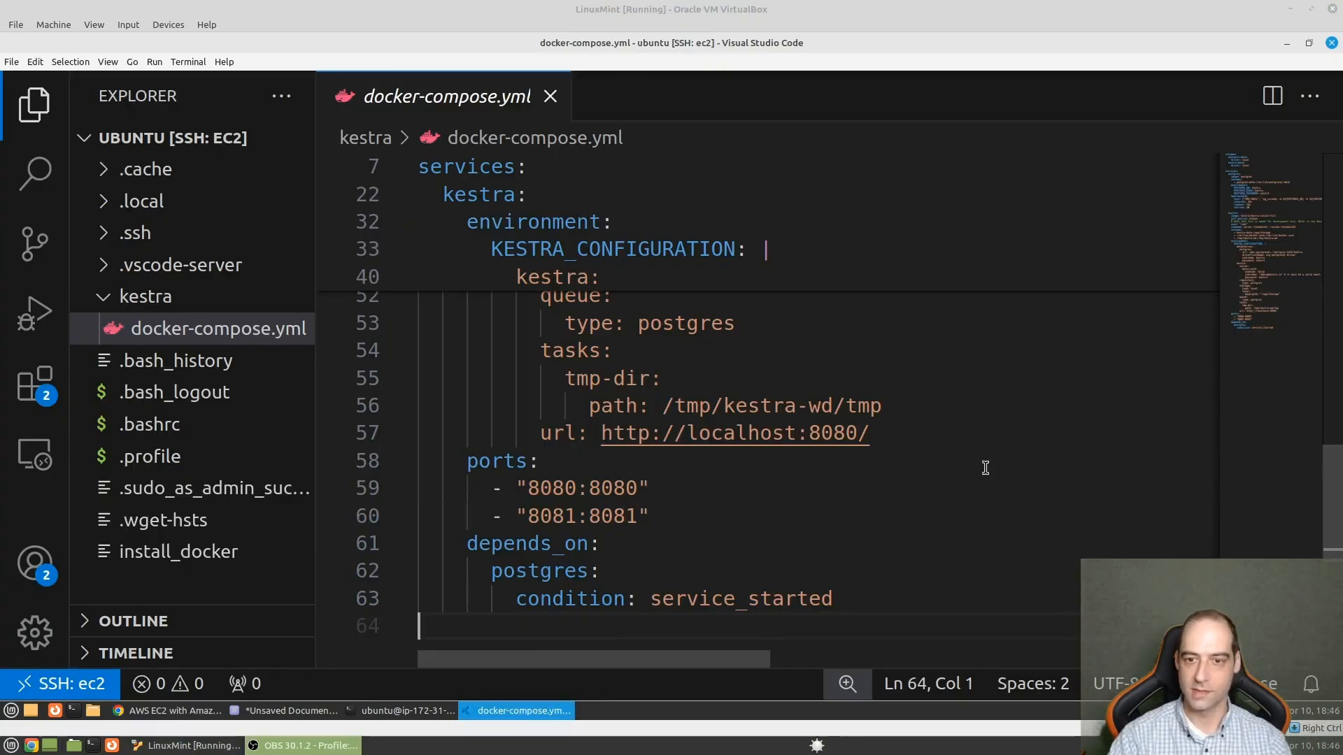
key(Up)
key(Up)
key(Up)
key(Up)
key(Up)
key(Up)
key(Down)
key(Down)
key(Down)
key(Down)
key(Down)
key(Down)
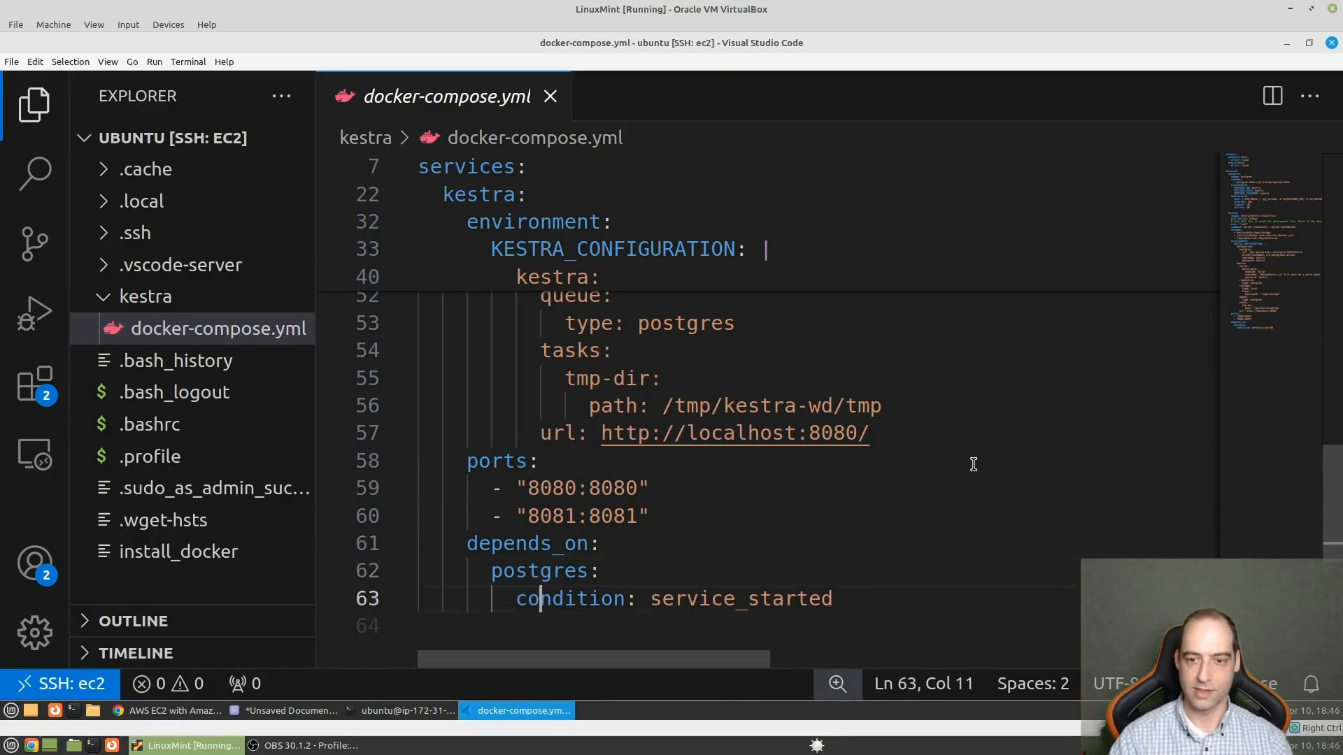
key(Up)
key(Up)
key(Up)
key(Up)
key(Up)
key(Up)
key(Up)
key(Up)
key(Up)
key(Up)
key(Up)
key(Up)
key(Up)
key(Up)
key(Up)
key(Up)
key(Up)
key(Up)
key(Up)
key(Up)
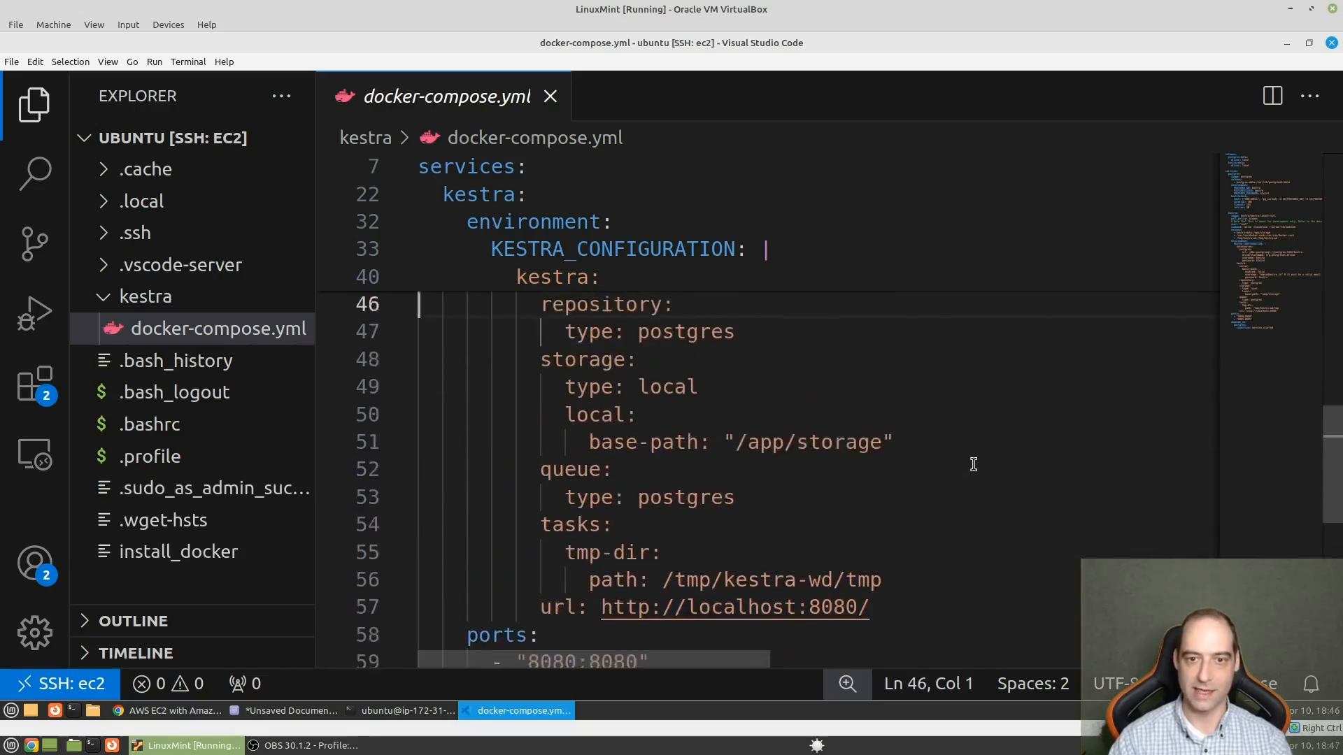
key(Up)
key(Up)
key(Up)
key(Up)
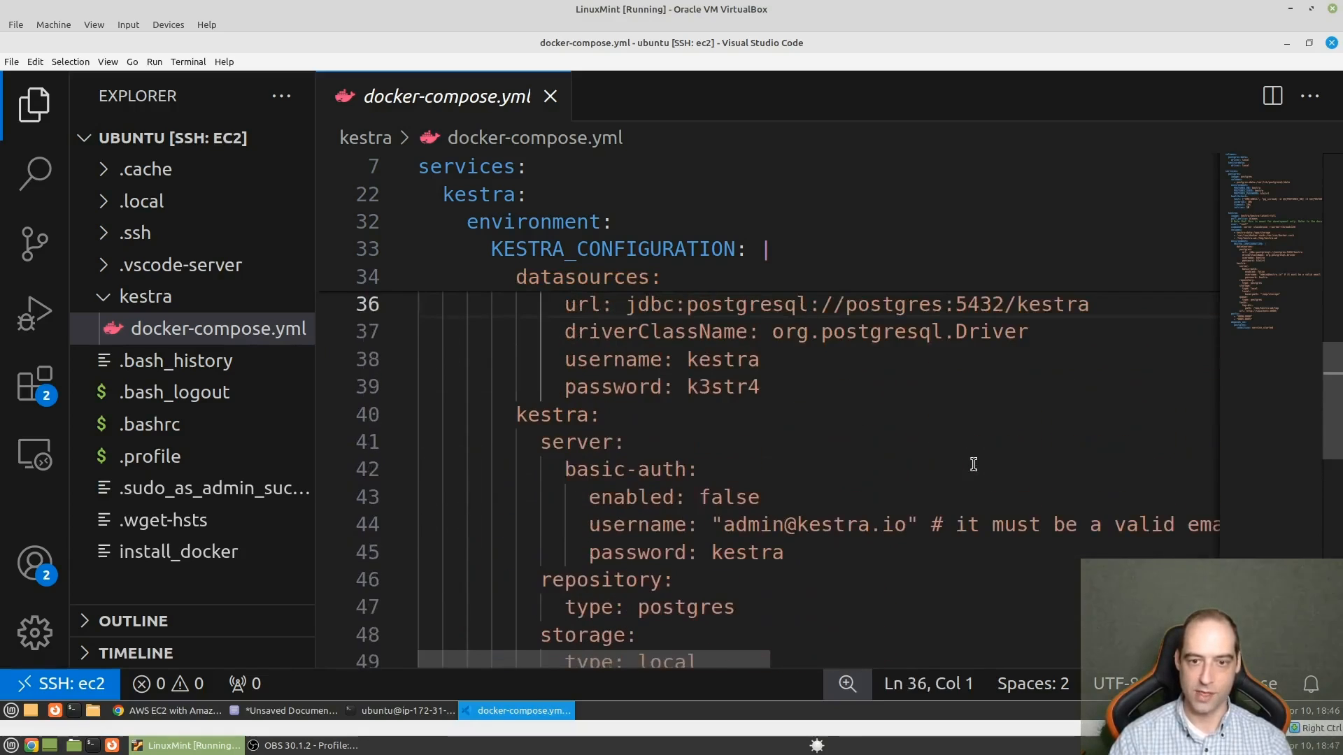
key(Down)
key(Down)
key(Down)
key(Down)
key(Down)
key(Down)
key(Down)
key(Down)
key(Down)
key(Up)
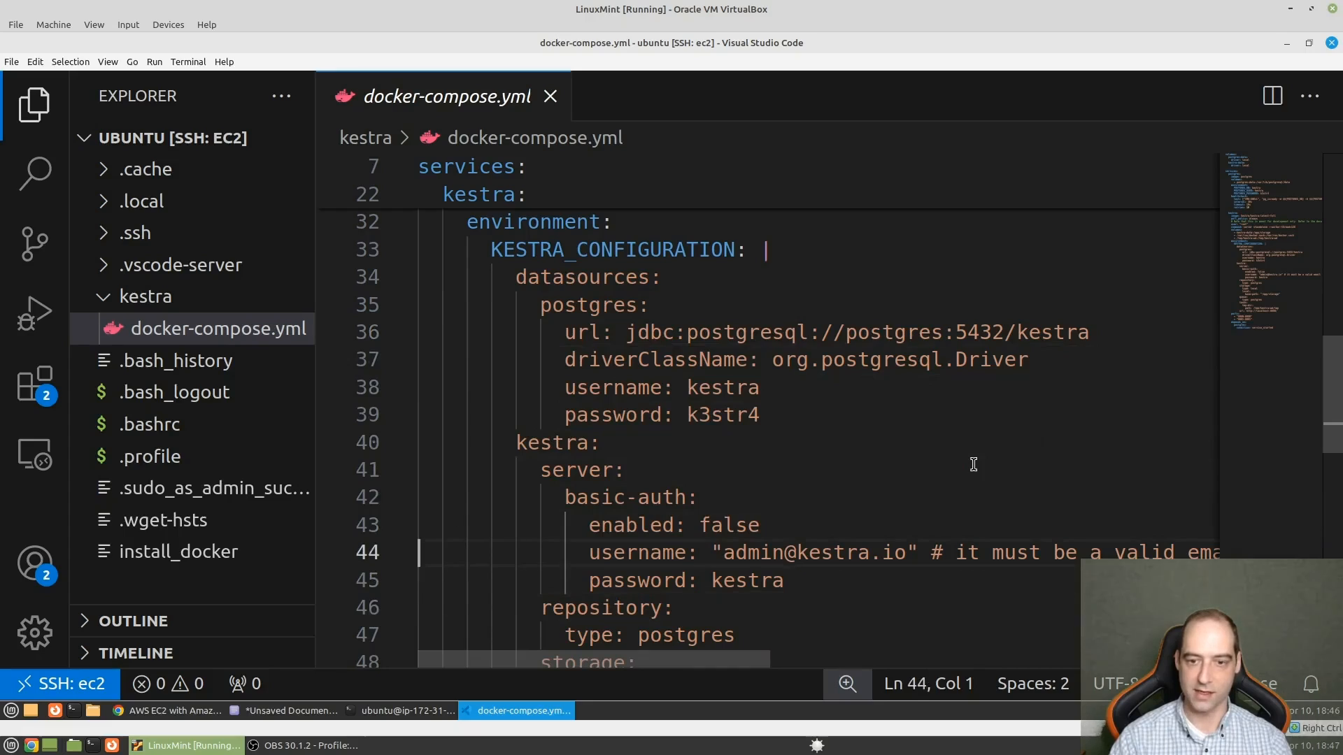
key(Right)
key(Right)
key(Right)
key(Right)
key(Right)
key(Right)
key(Right)
key(Right)
key(Right)
key(Right)
key(Right)
key(Right)
key(Right)
key(Right)
key(Right)
key(Right)
key(Right)
key(Right)
key(Right)
key(Right)
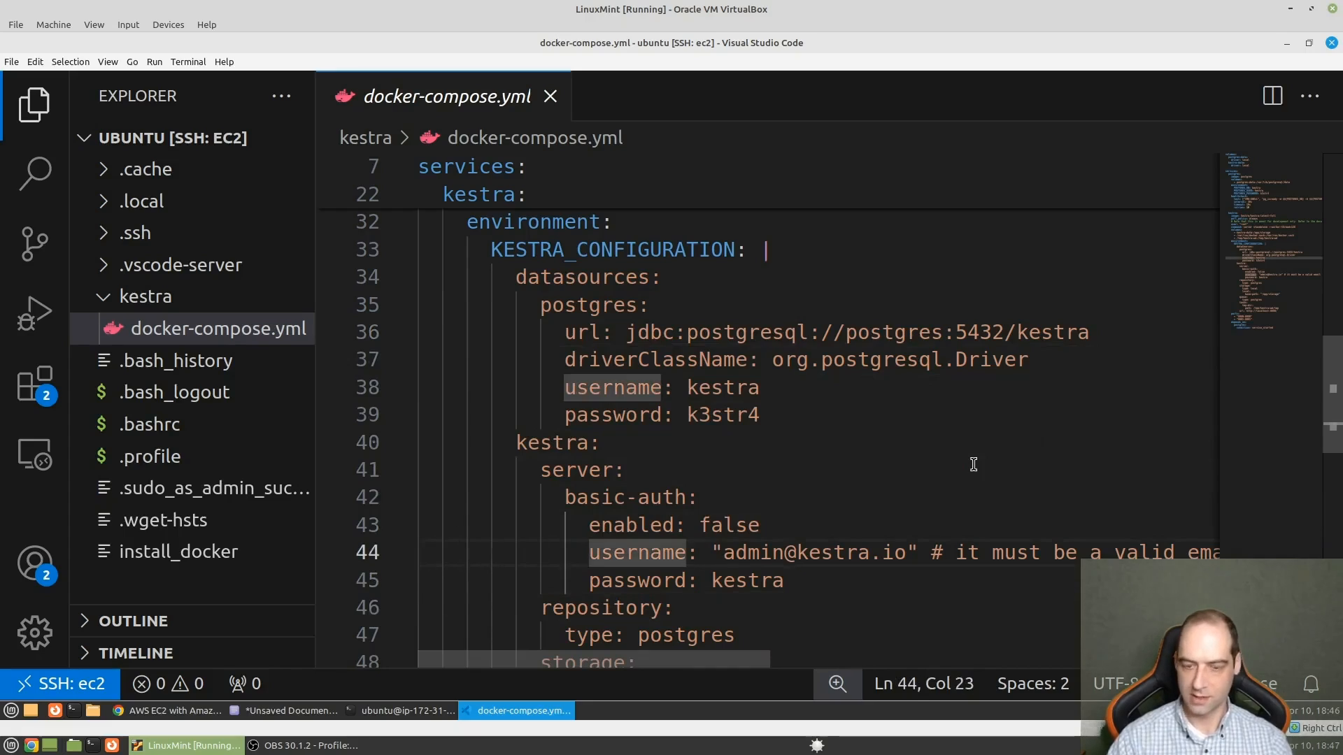
key(ctrl+plus)
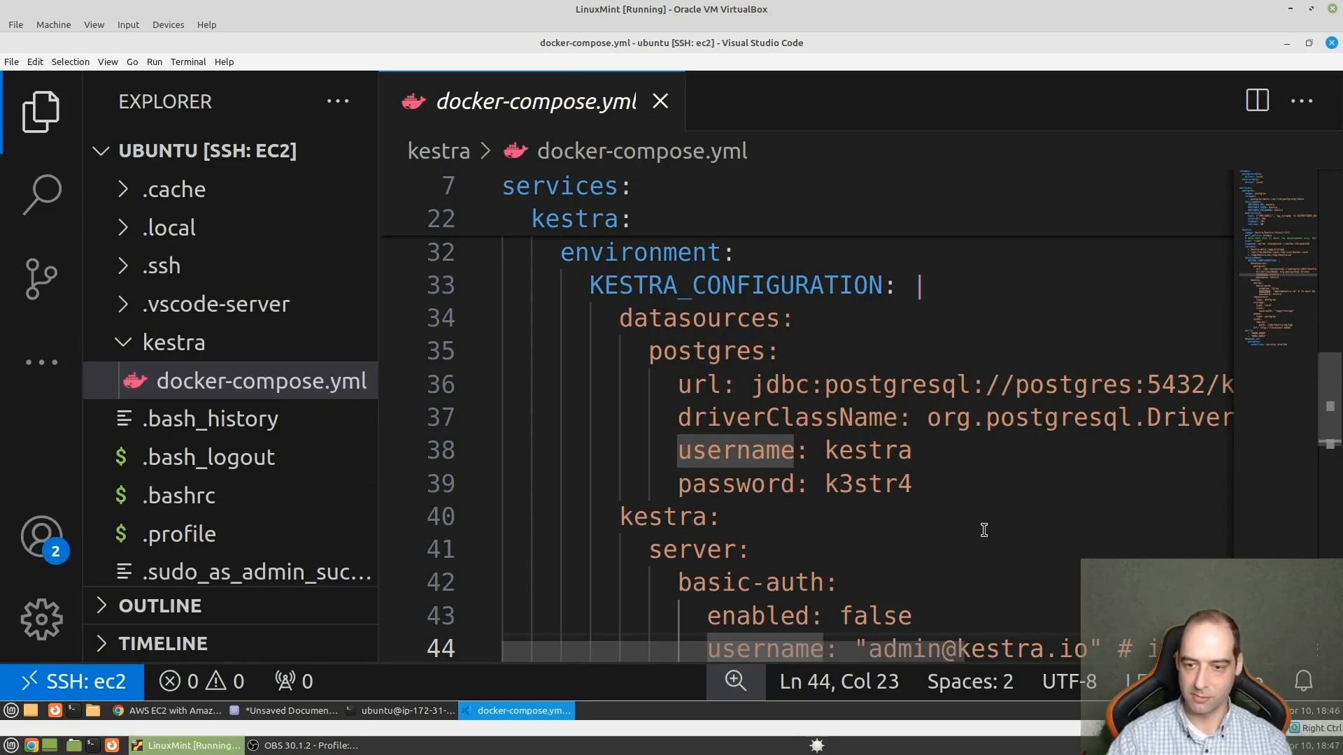
scroll(735, 627, right, 4)
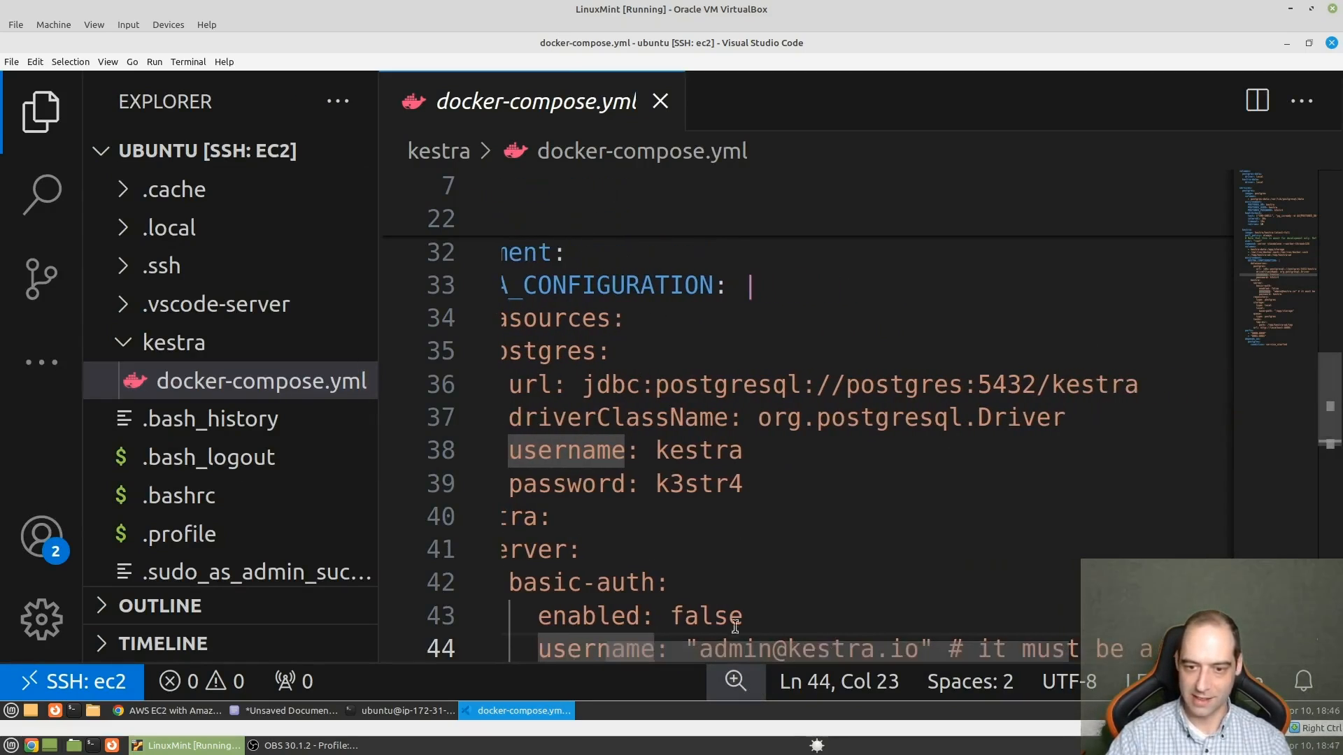
double_click(707, 612)
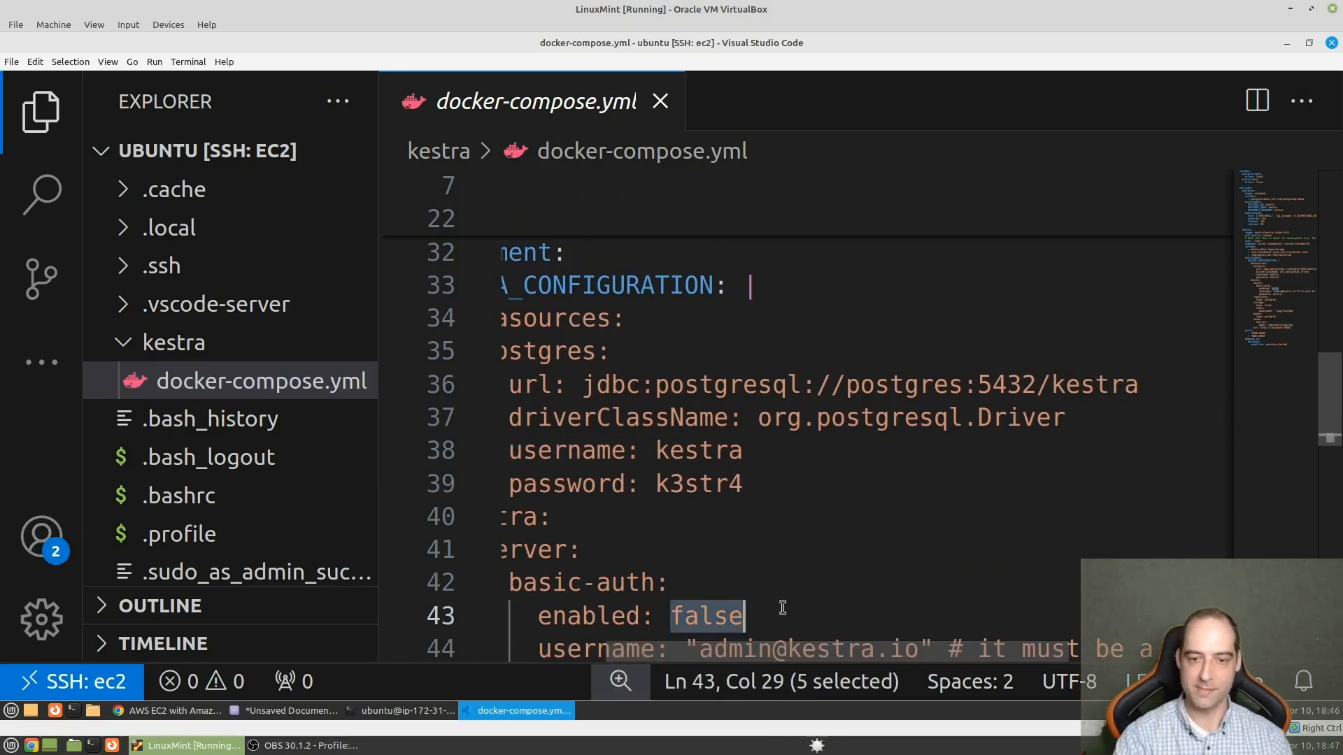
text(tur)
key(BackSpace)
key(BackSpace)
text(ru)
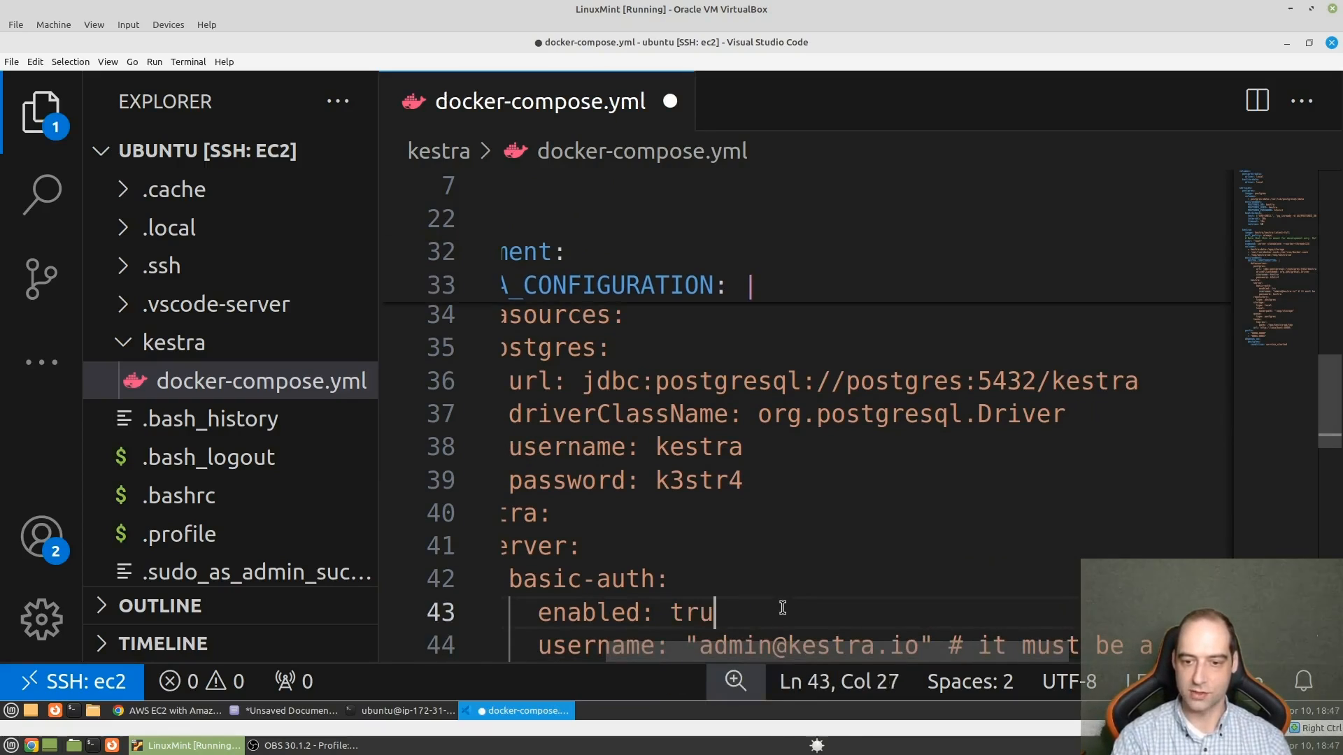
text(e)
- Replace the basic-auth username with the account's e-mail address and extend the basic-auth password on the following line
scroll(822, 546, down, 2)
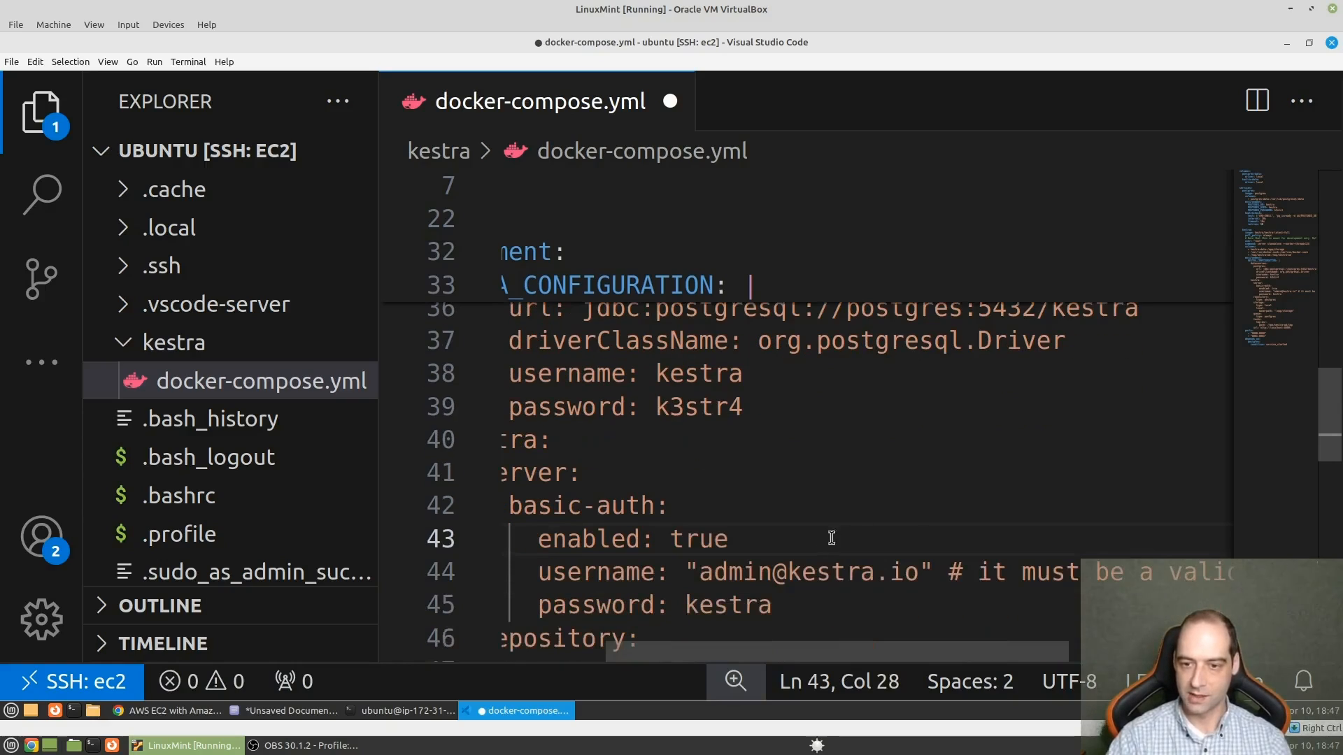
drag(919, 572, 699, 572)
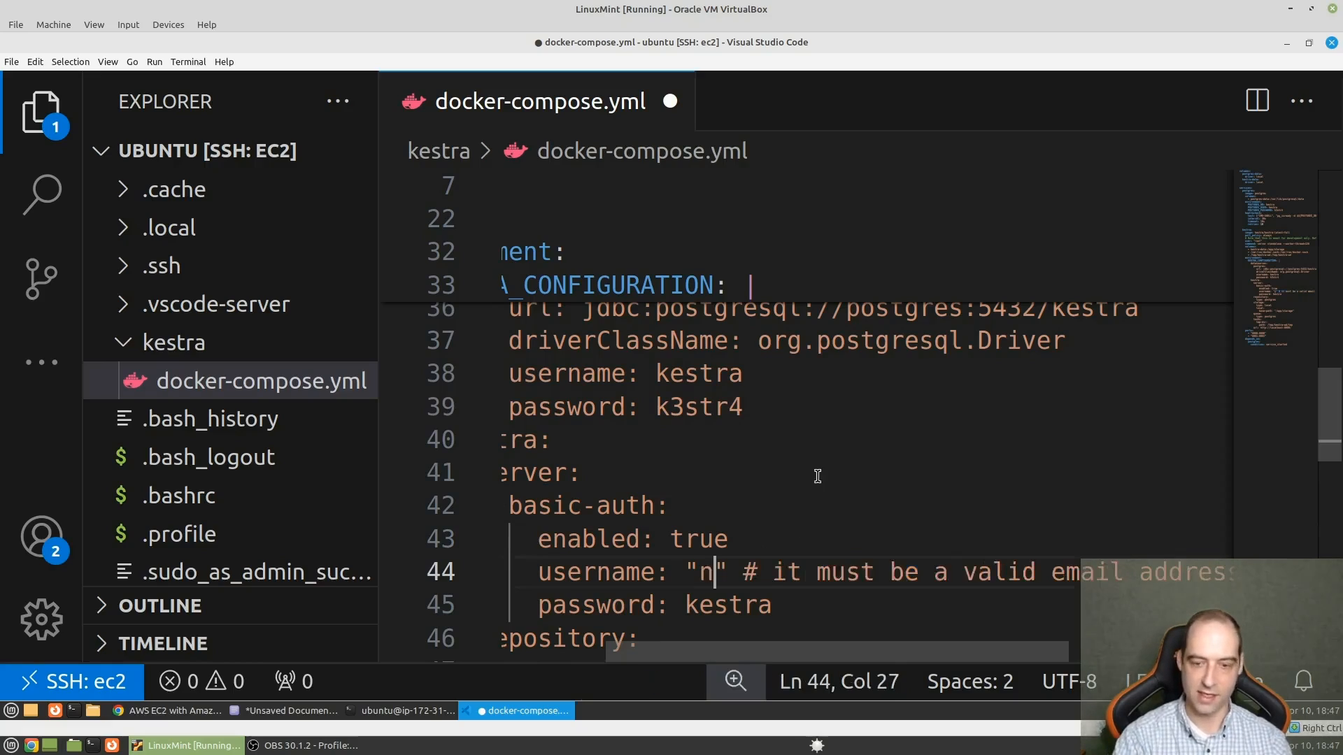
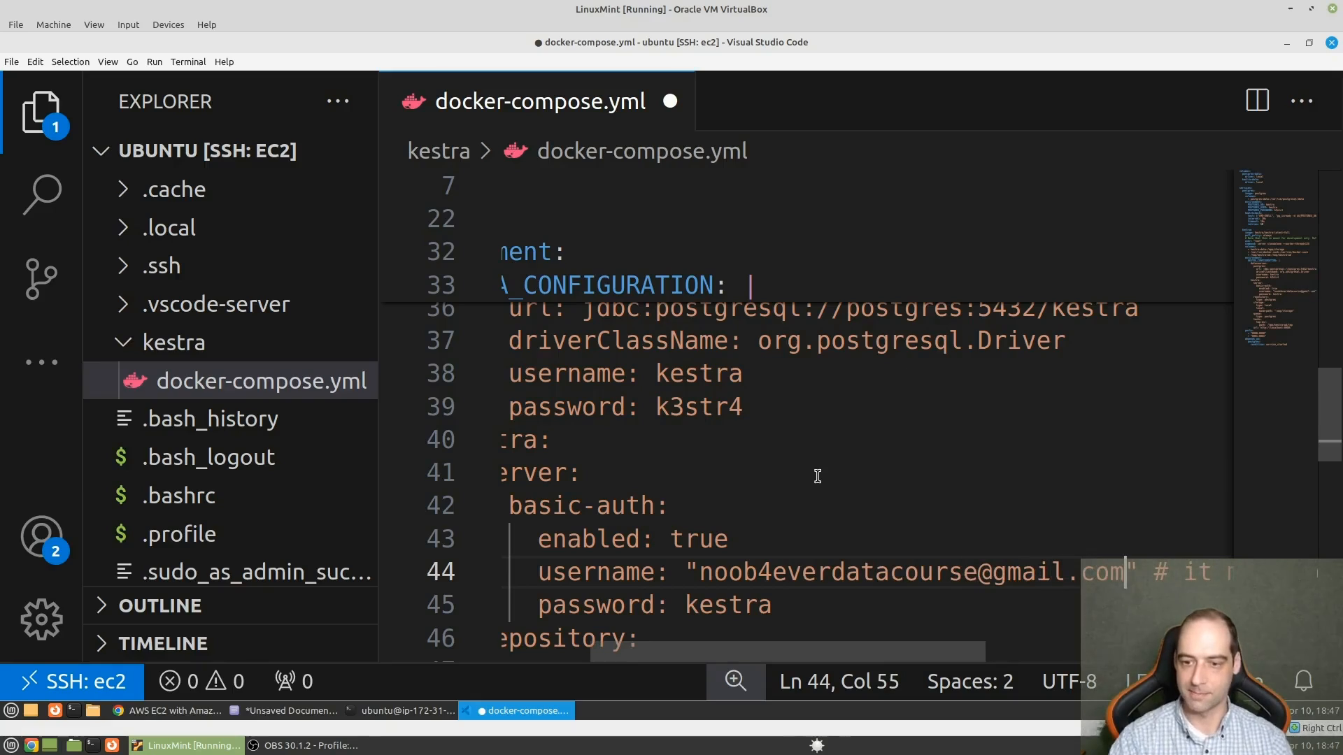
key(Down)
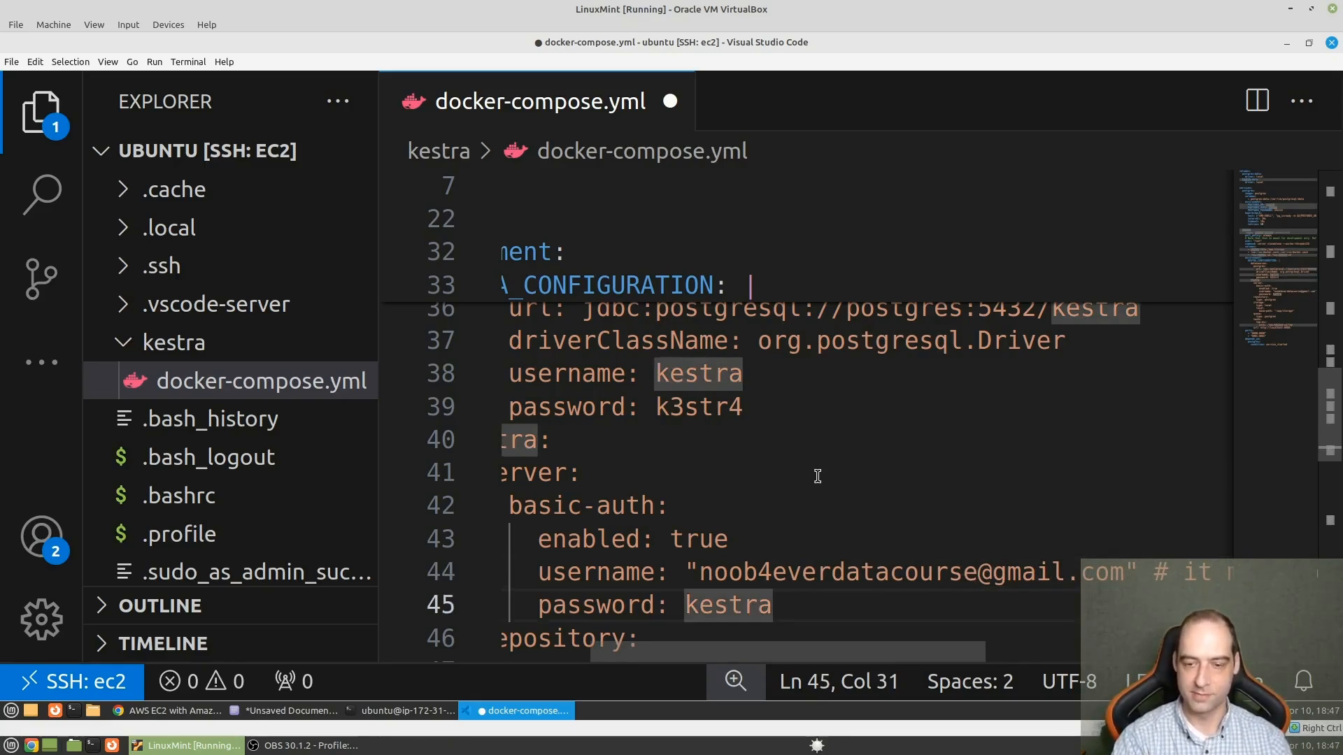
text(pw)
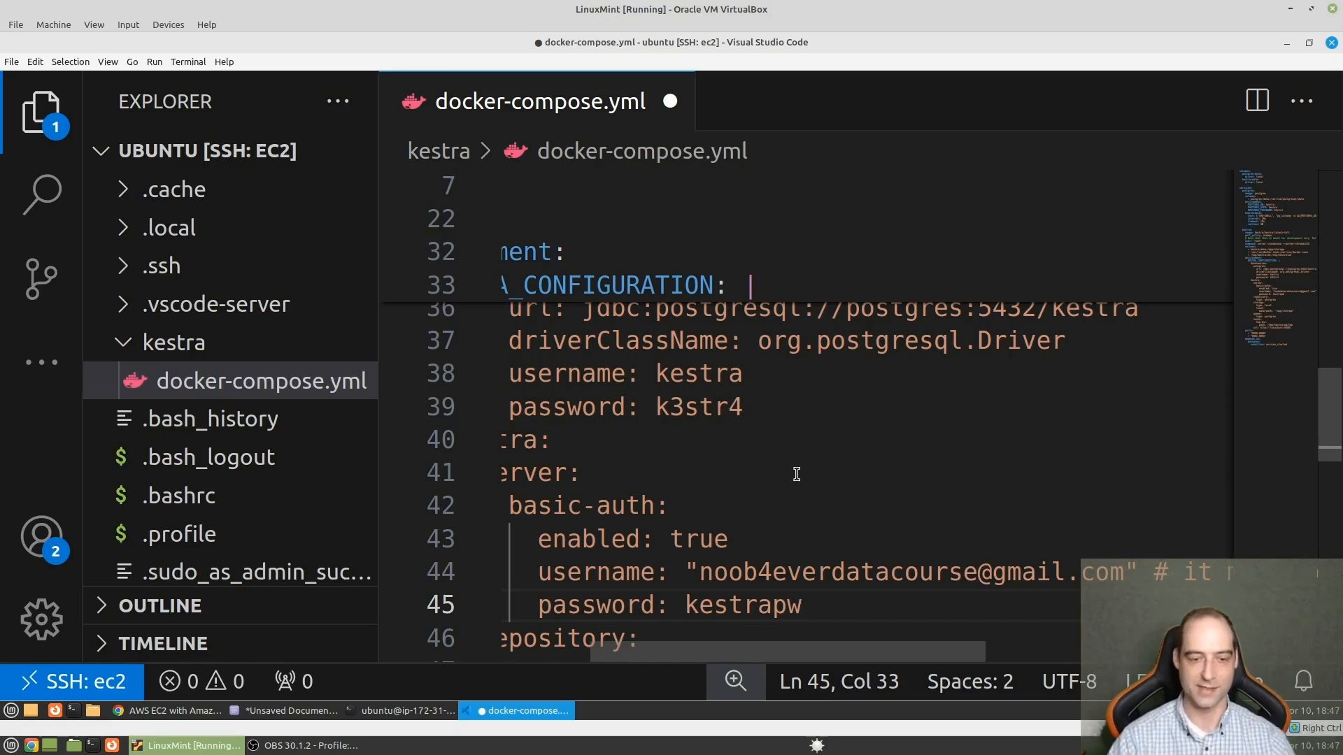
- Switch to the Kestra AWS EC2 guide in Chrome and read the server start command and the Step 3 instructions on allowing external traffic
mouse_move(189, 713)
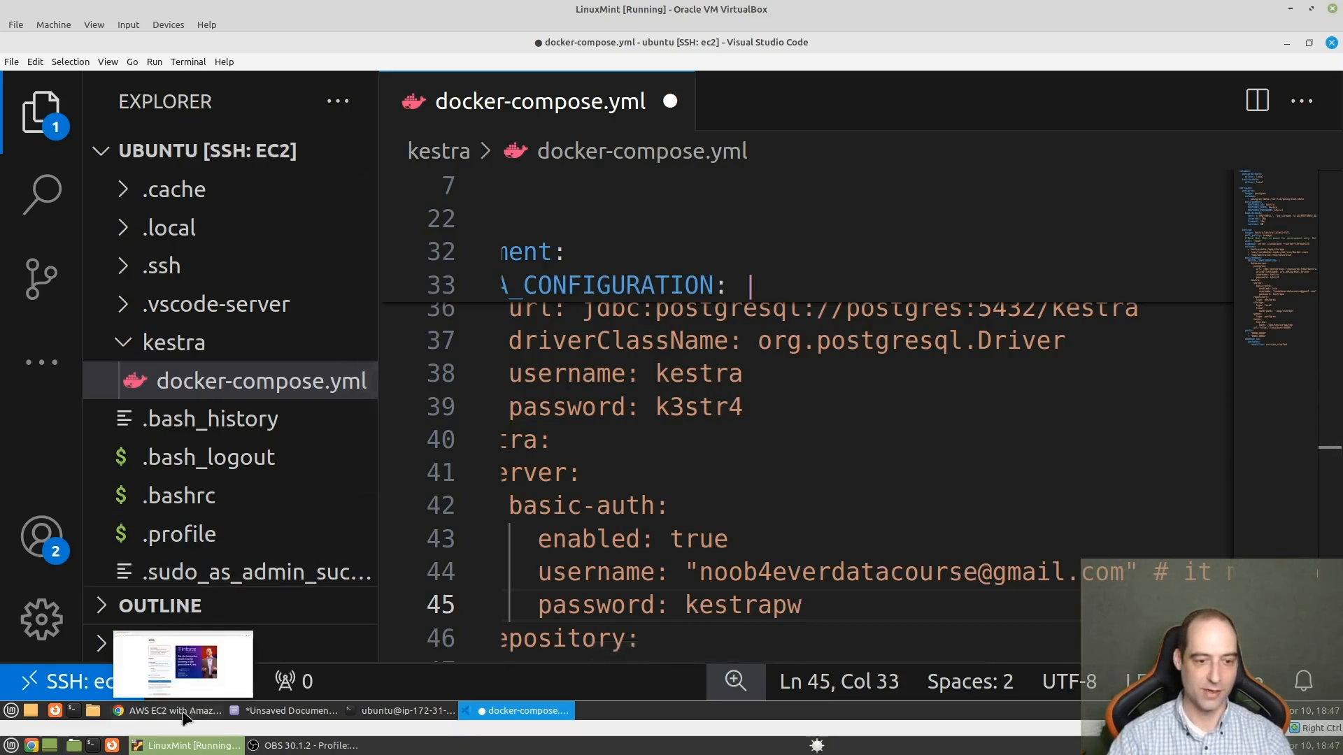
click(175, 714)
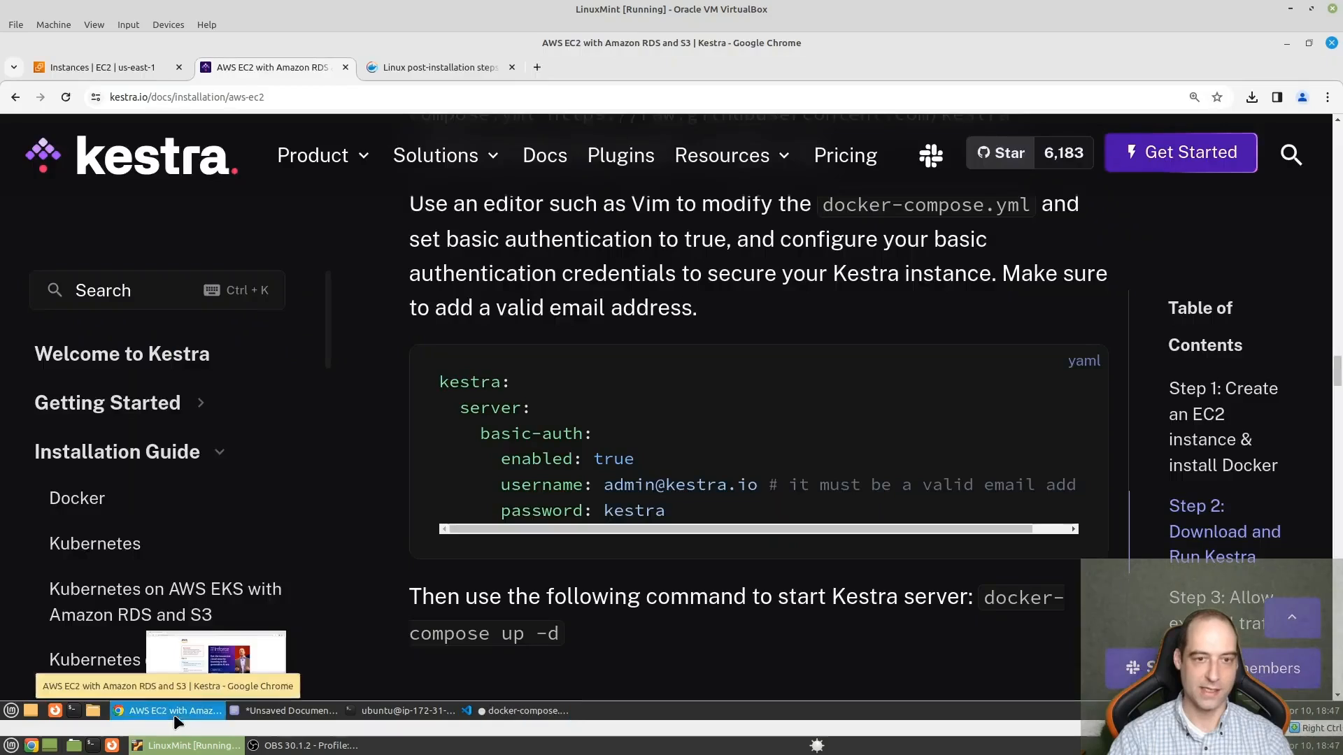
scroll(671, 518, down, 3)
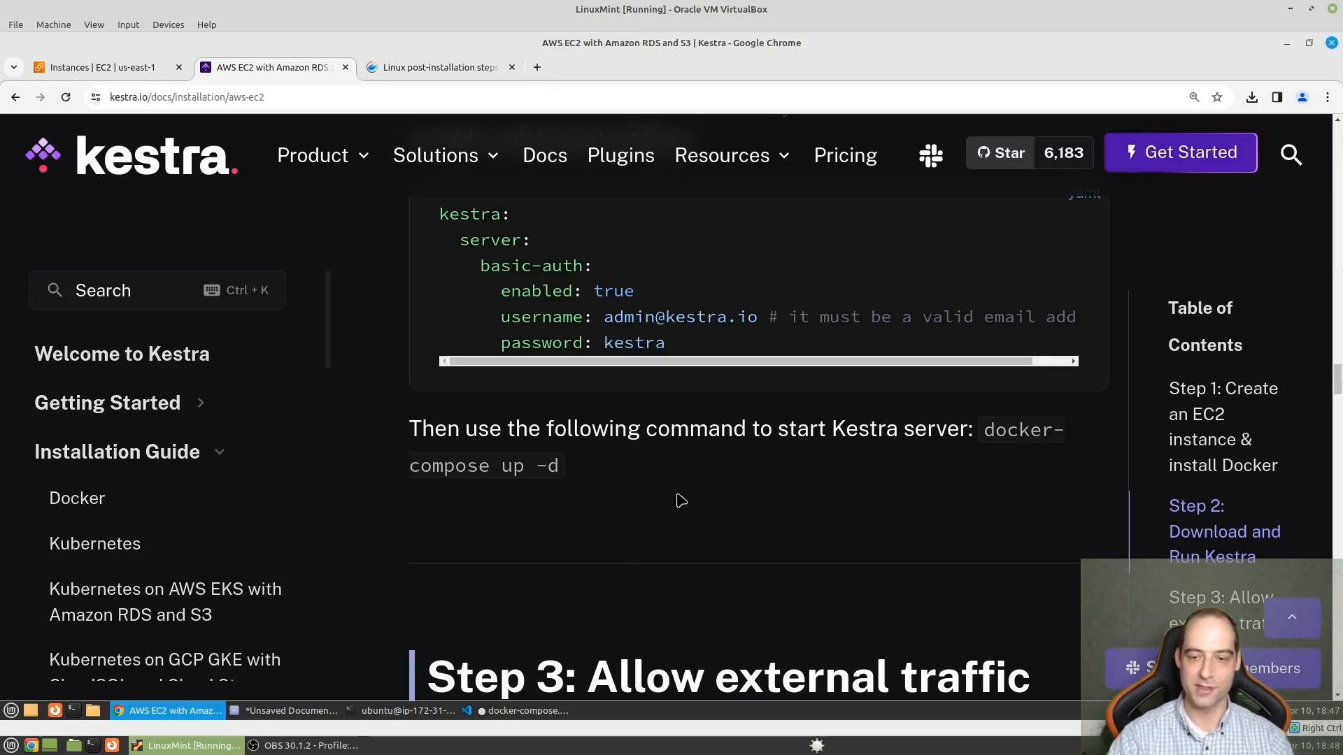
scroll(678, 501, down, 5)
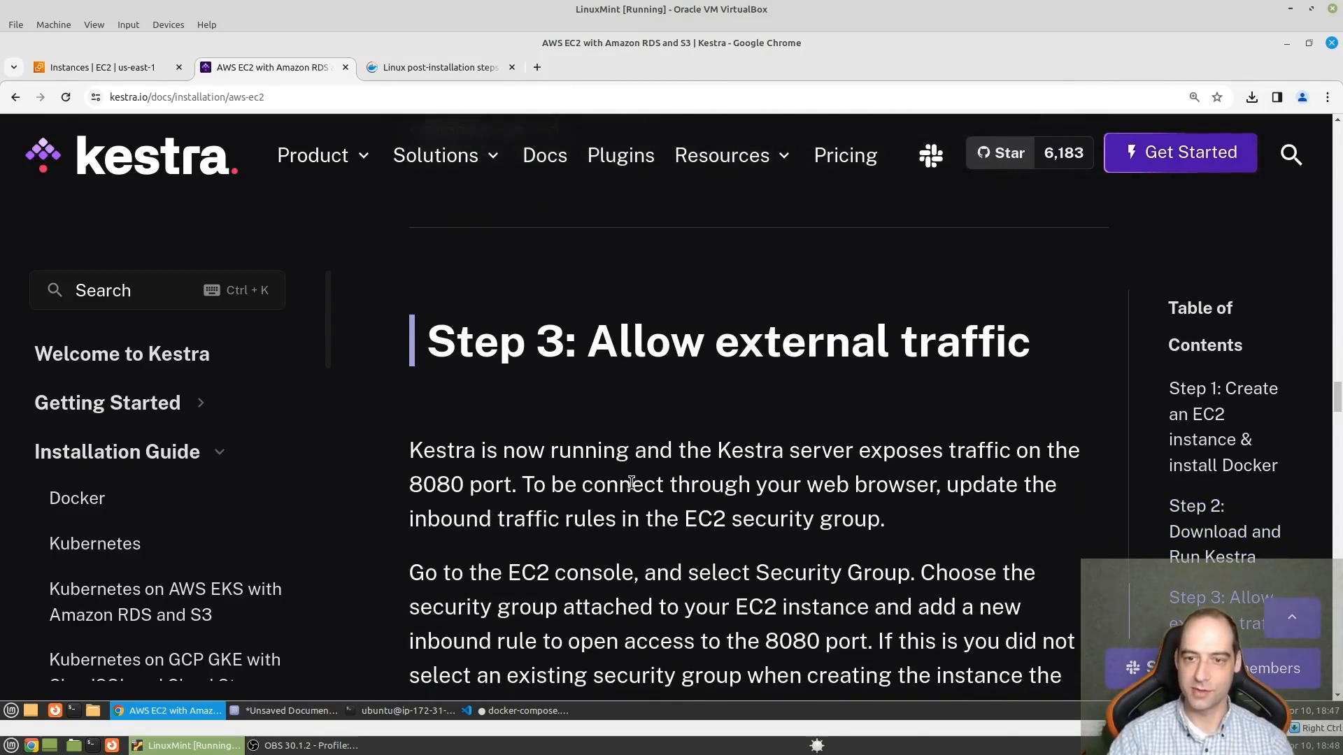
scroll(627, 507, down, 1)
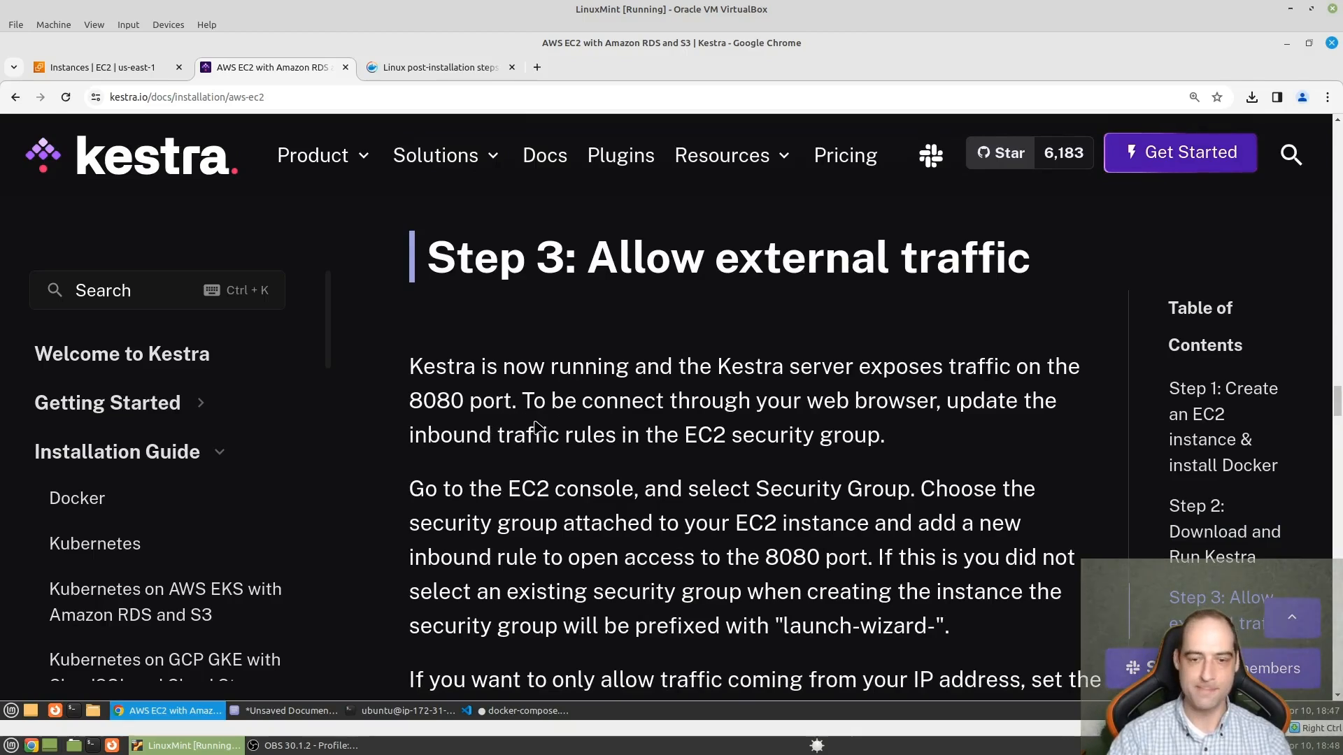
scroll(535, 423, down, 2)
scroll(535, 422, down, 1)
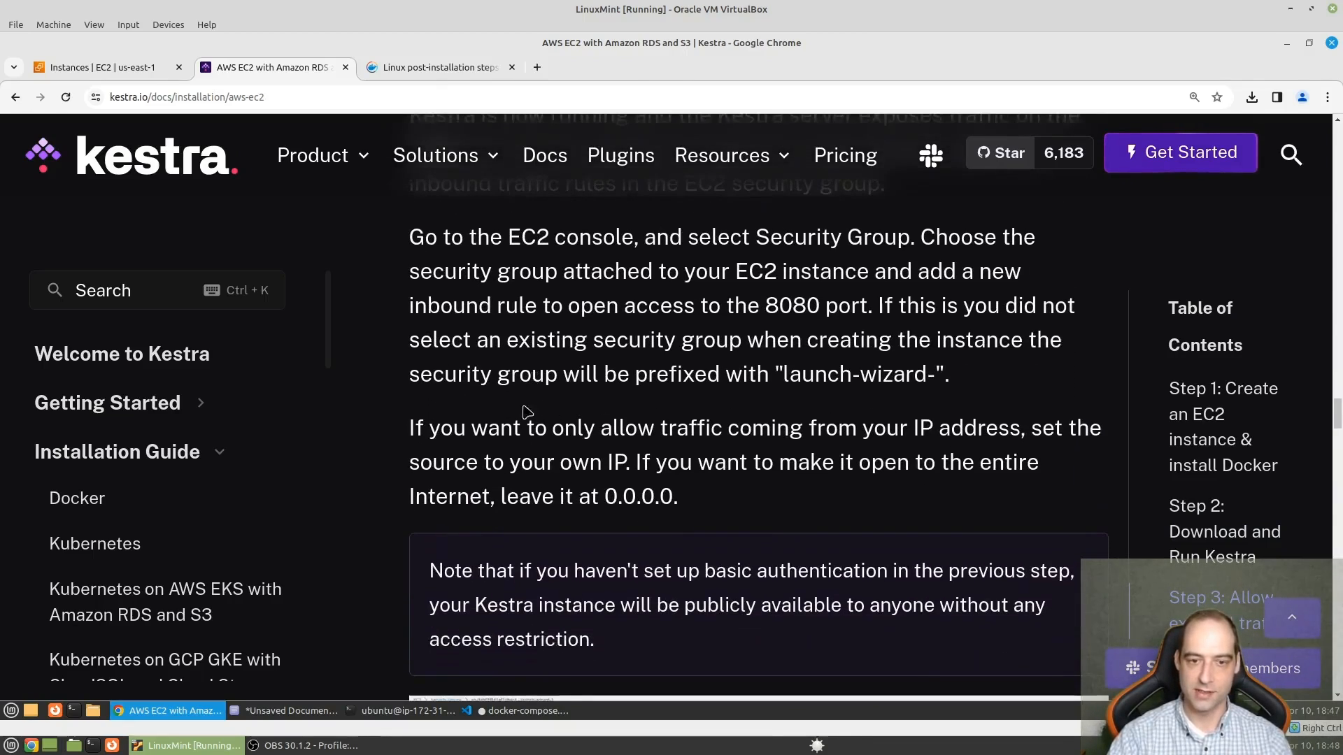
scroll(714, 451, down, 4)
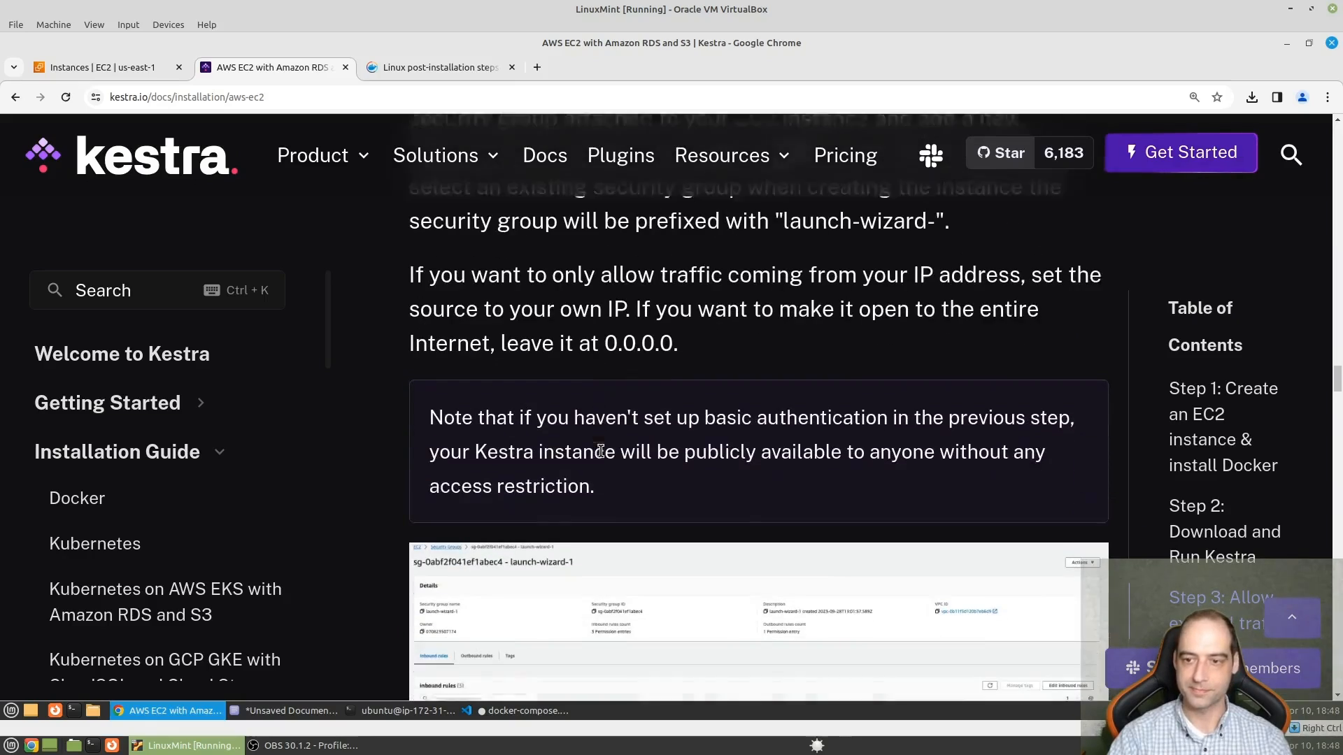
scroll(742, 640, up, 3)
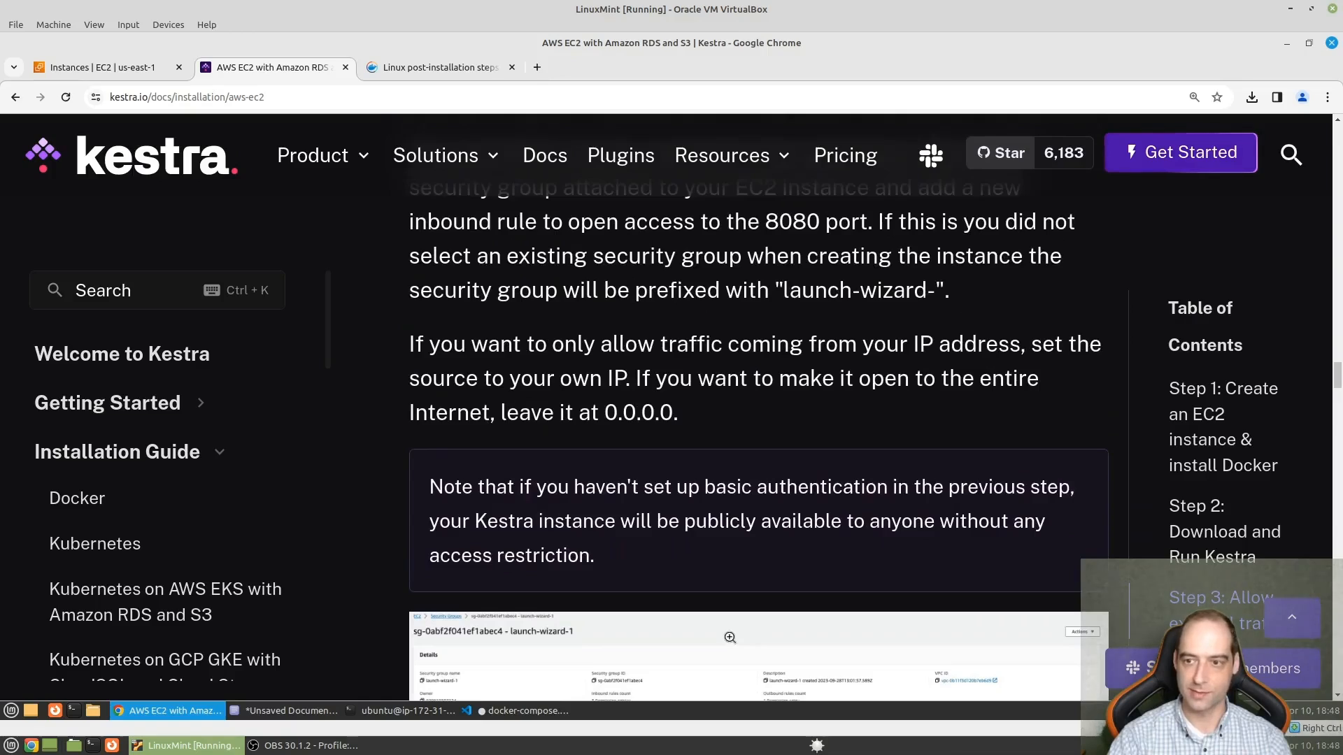
scroll(730, 637, up, 2)
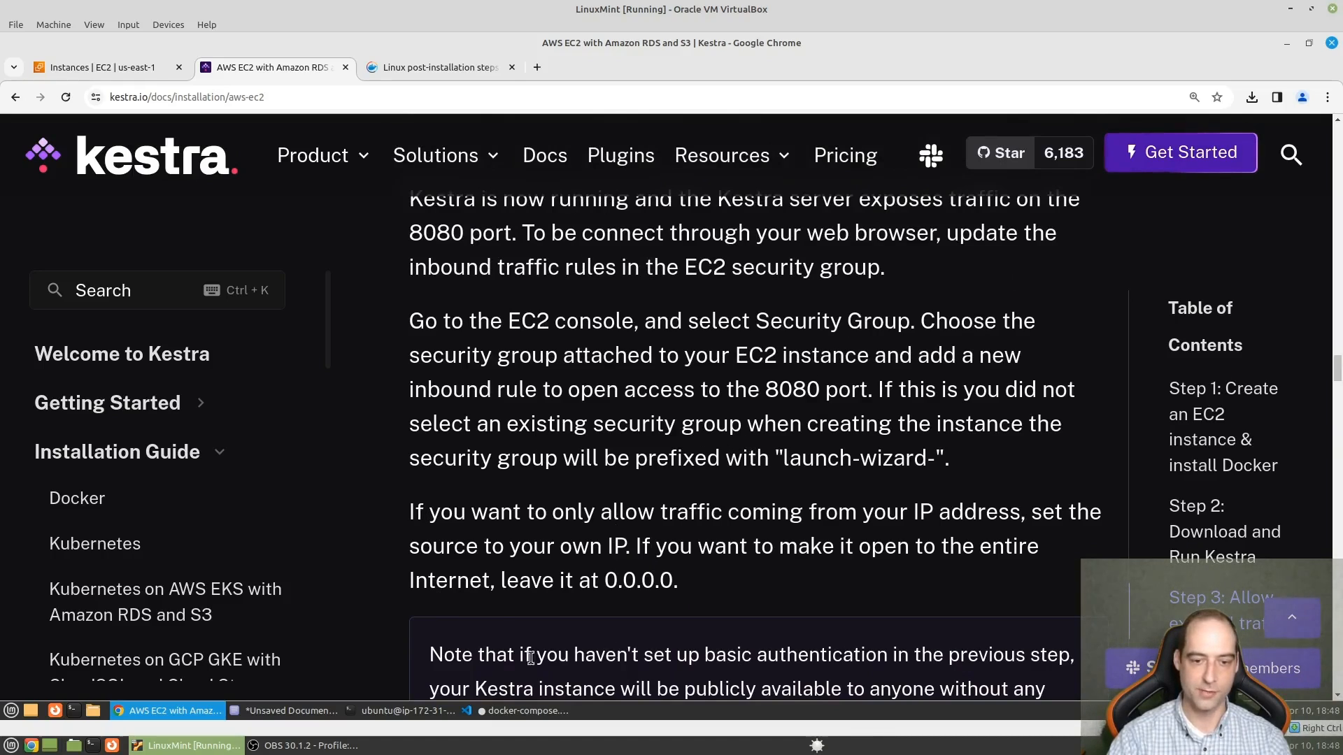
- Search the AWS console for "security" and open the EC2 Security groups list
click(128, 68)
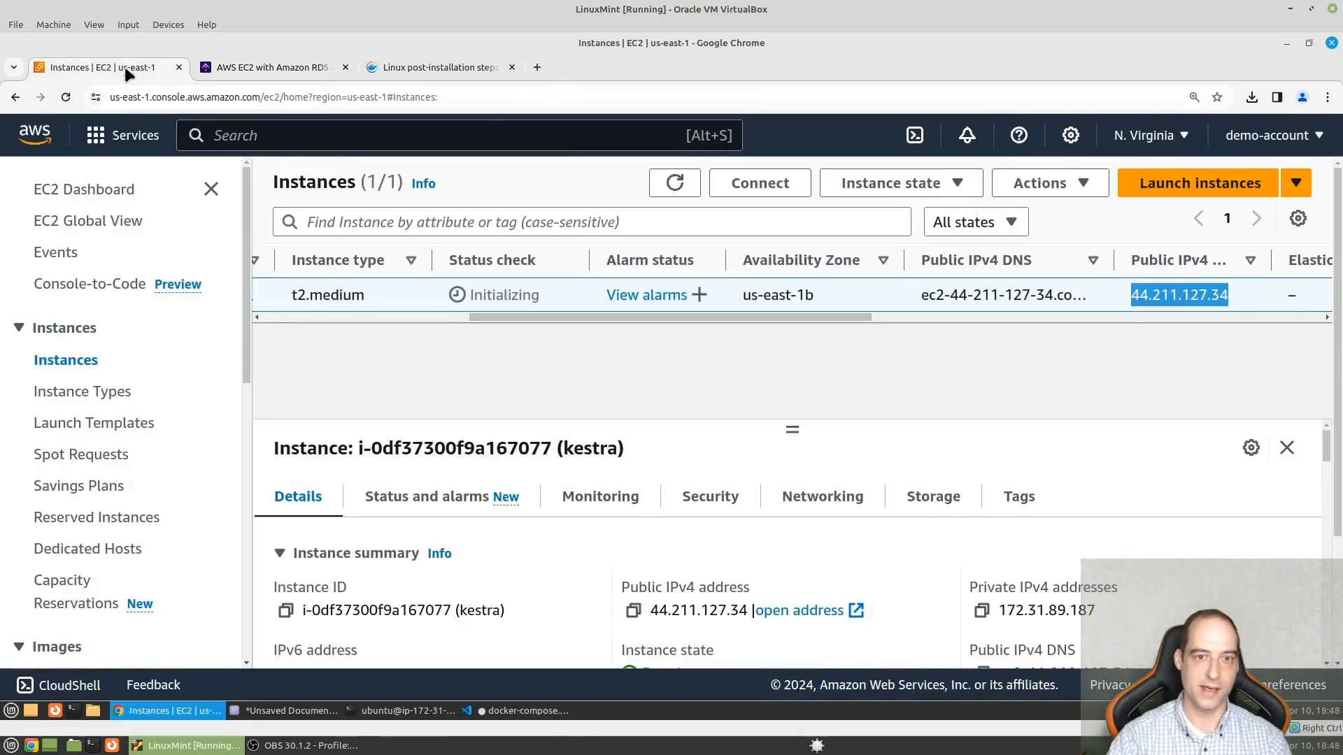
click(389, 135)
text(se)
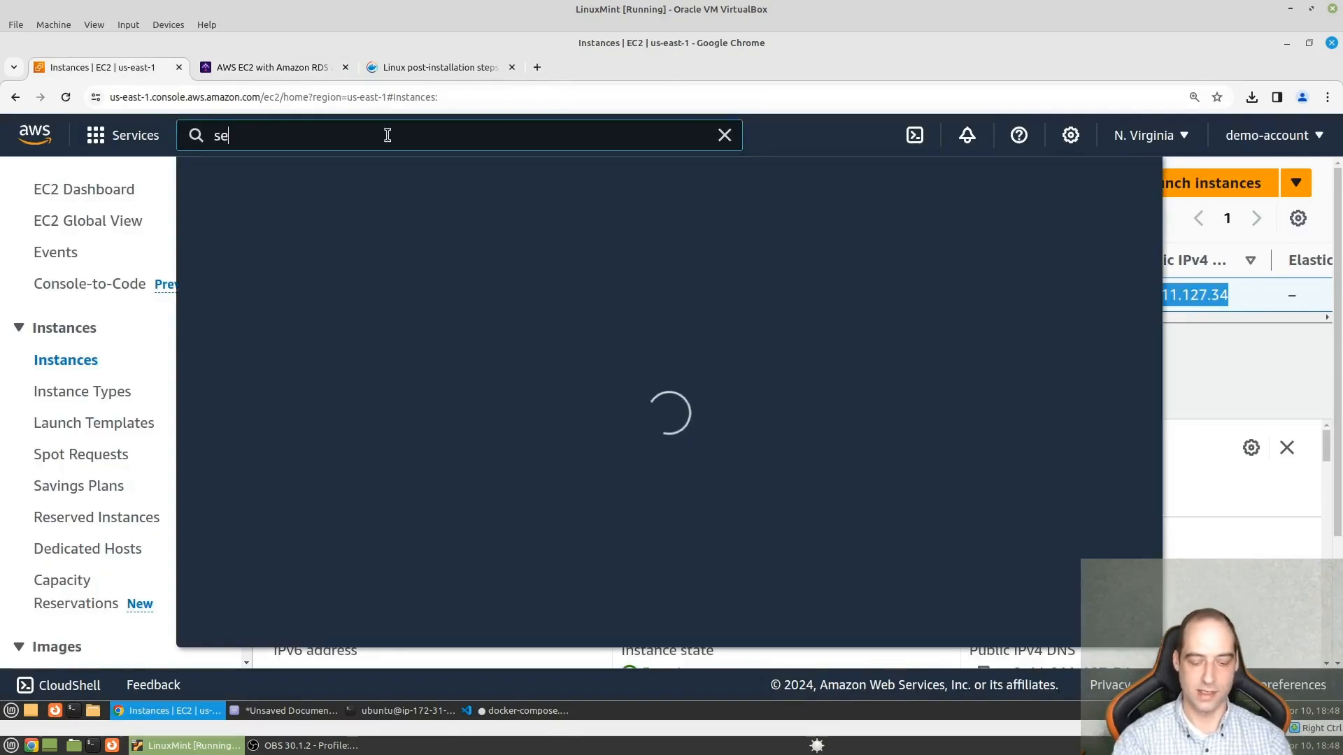
text(curity)
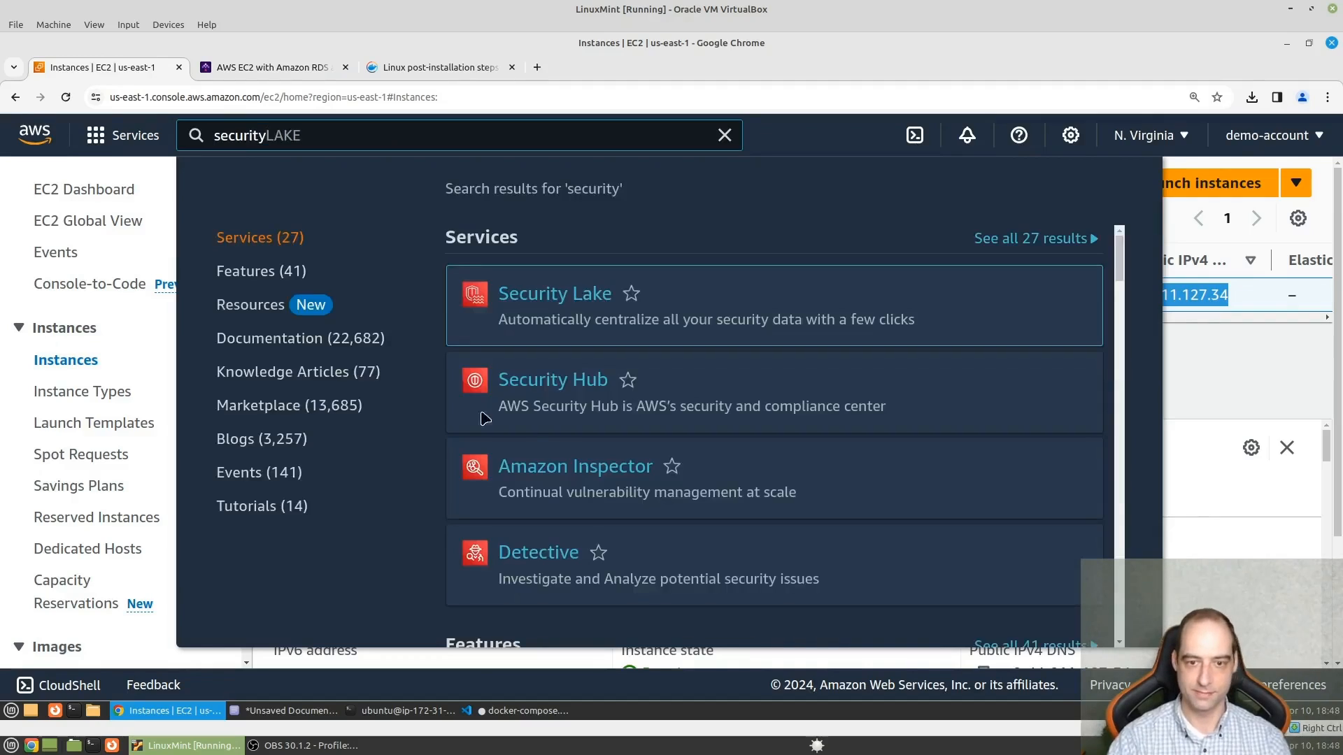
scroll(557, 448, down, 3)
scroll(557, 448, down, 1)
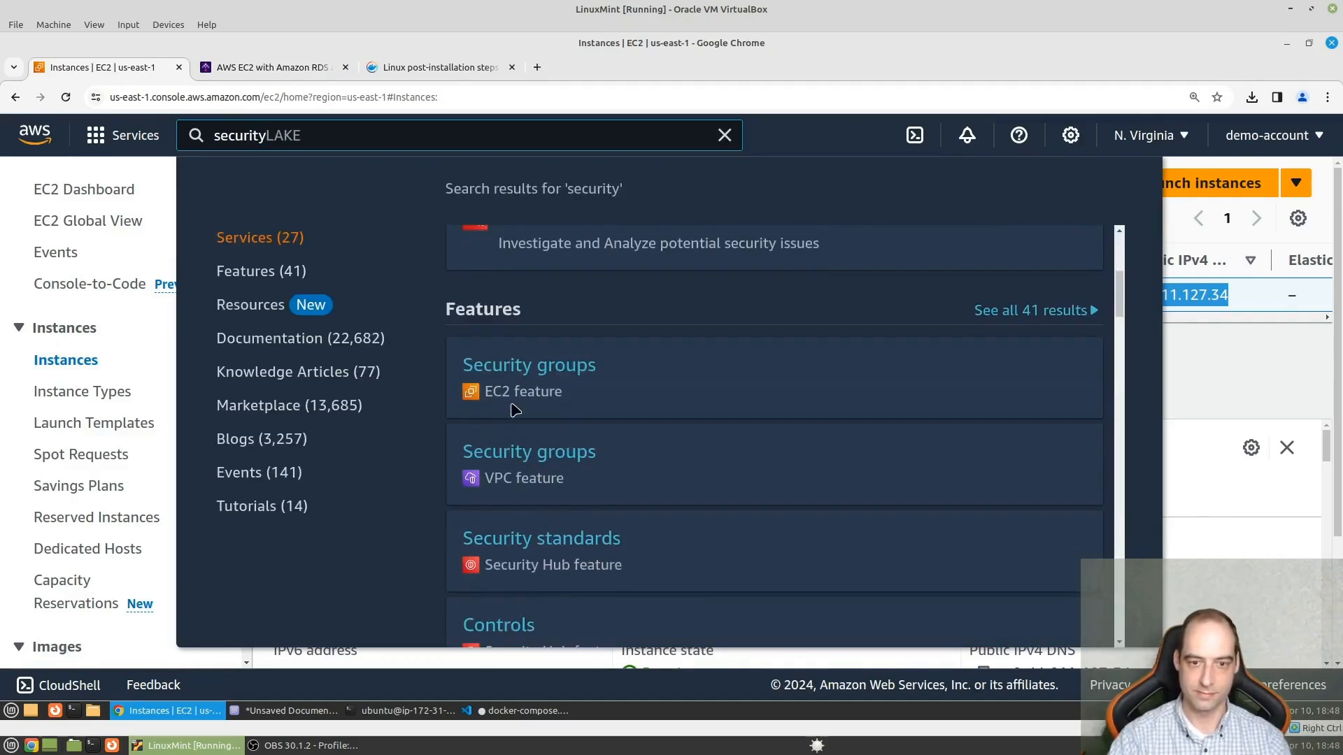
click(574, 371)
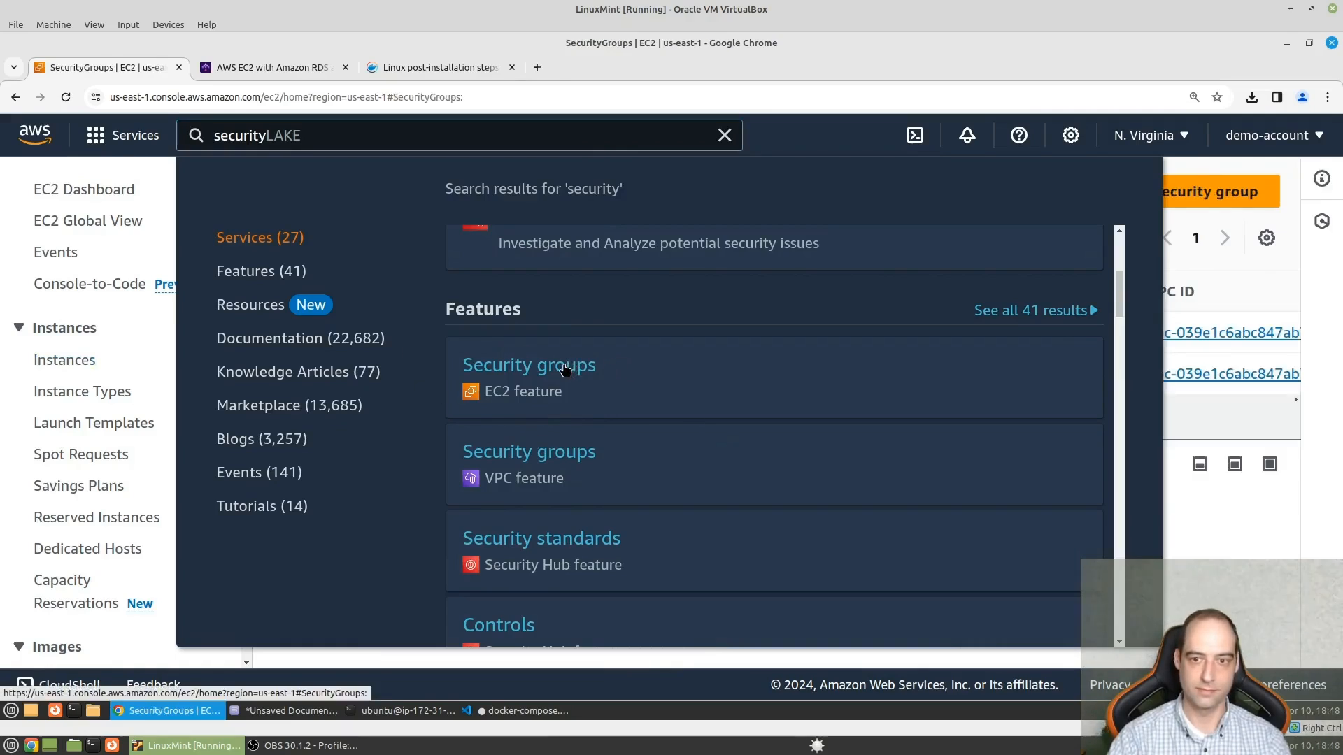
click(517, 371)
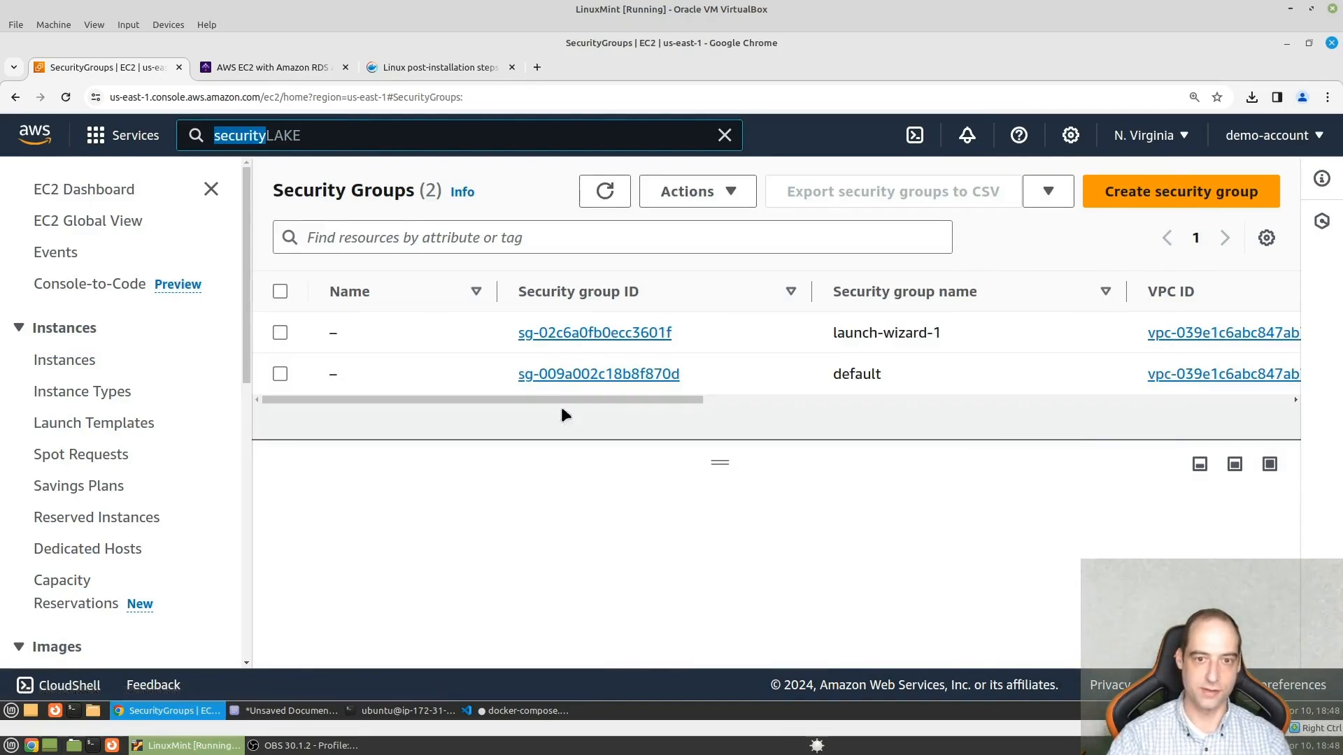
click(942, 511)
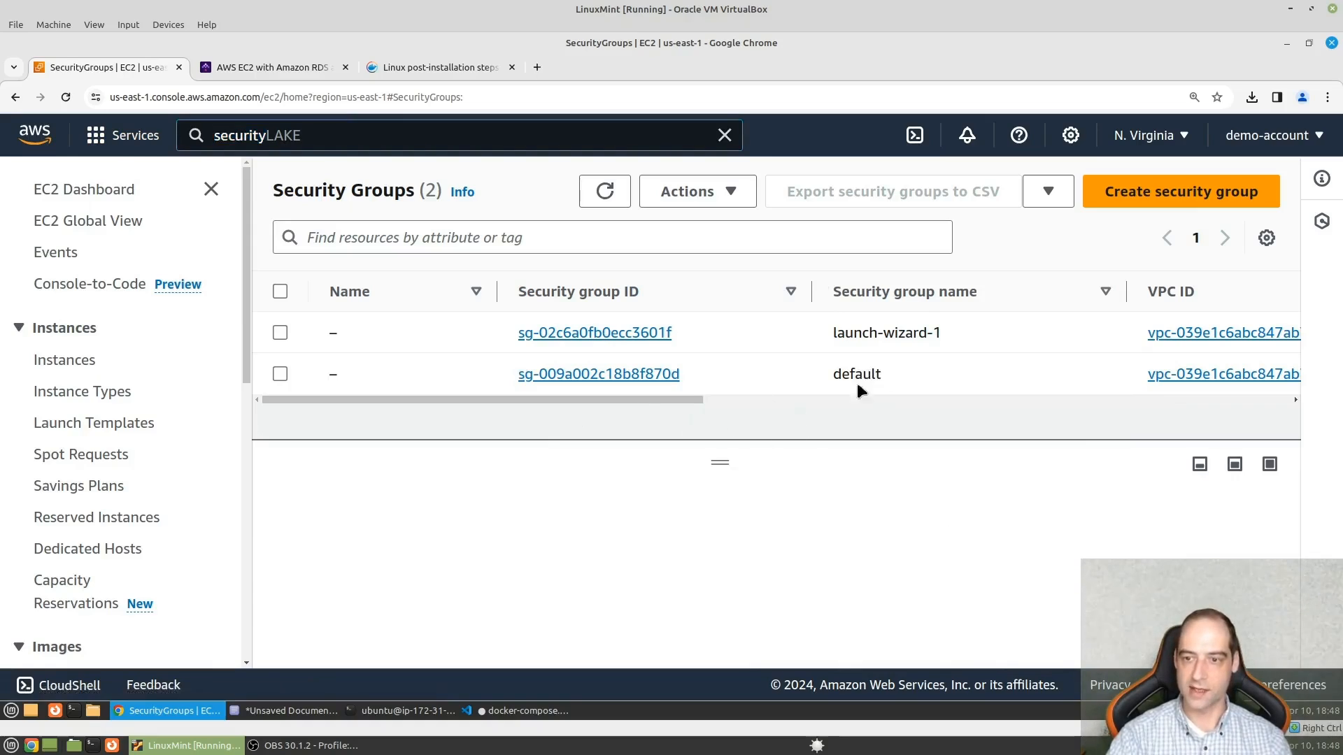
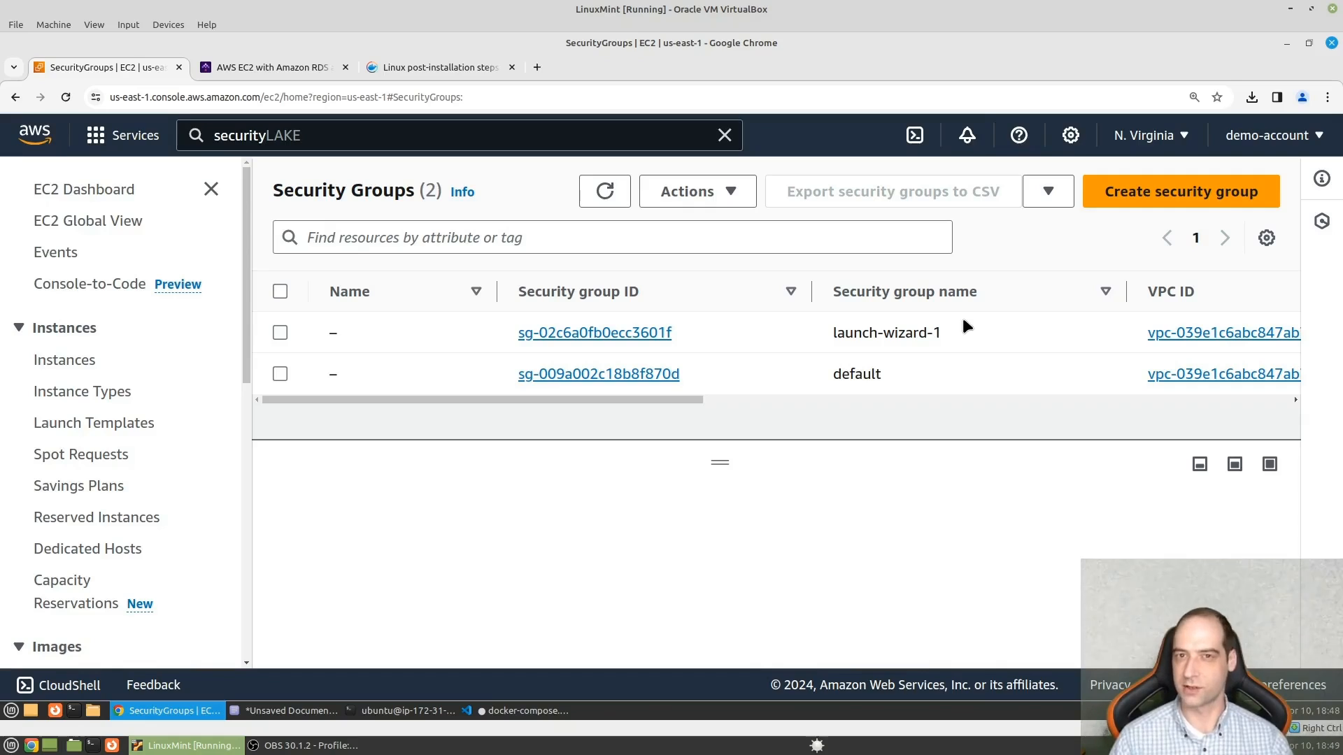
- Open the launch-wizard-1 security group and start editing its inbound rules
click(594, 333)
scroll(548, 363, down, 1)
scroll(550, 371, down, 3)
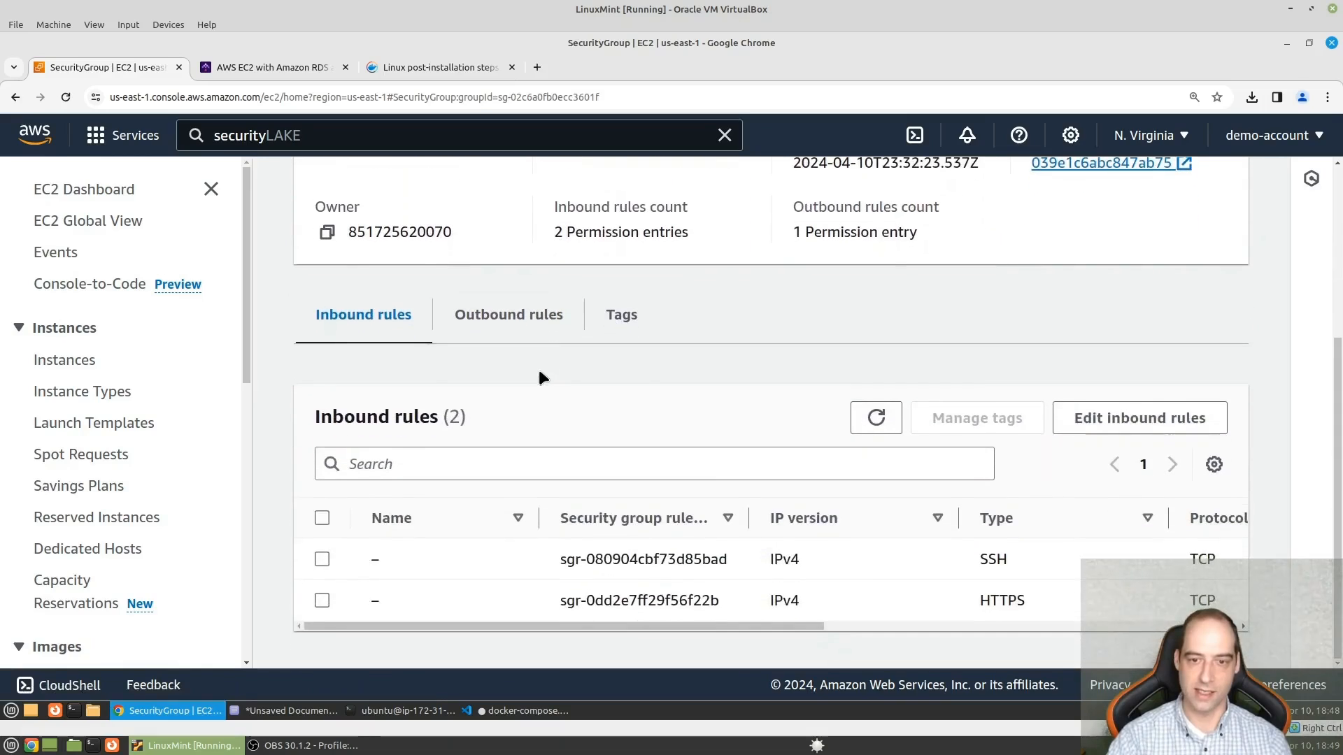
click(1172, 430)
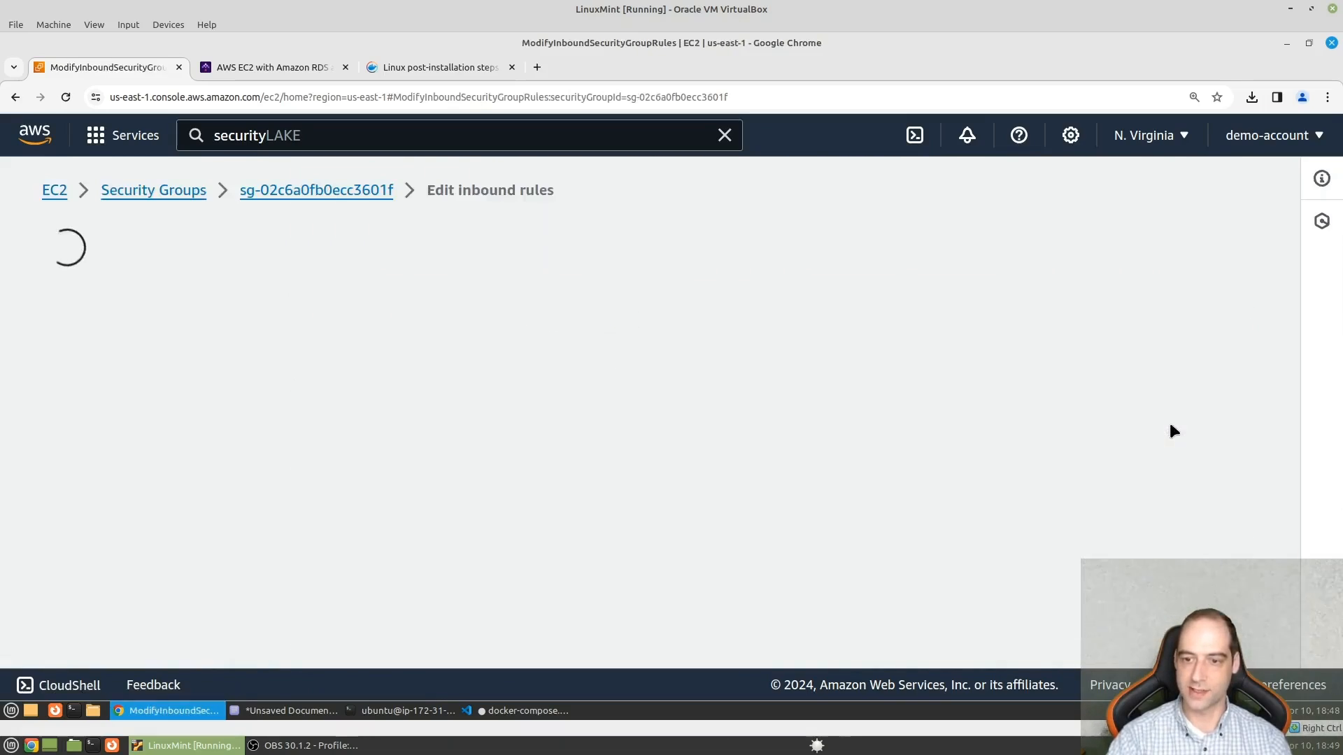
scroll(584, 462, down, 3)
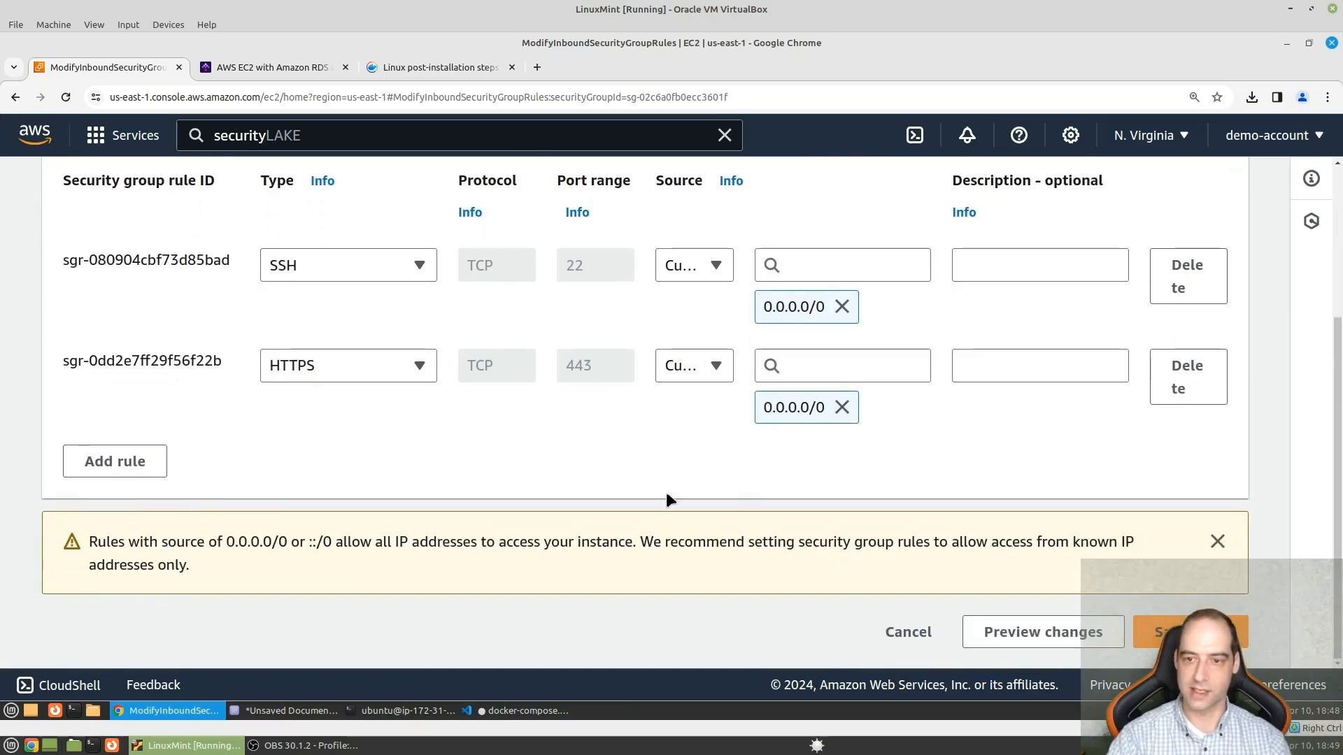
- Add a Custom TCP inbound rule for port 8080 with source 0.0.0.0/0 and save the rules
click(112, 463)
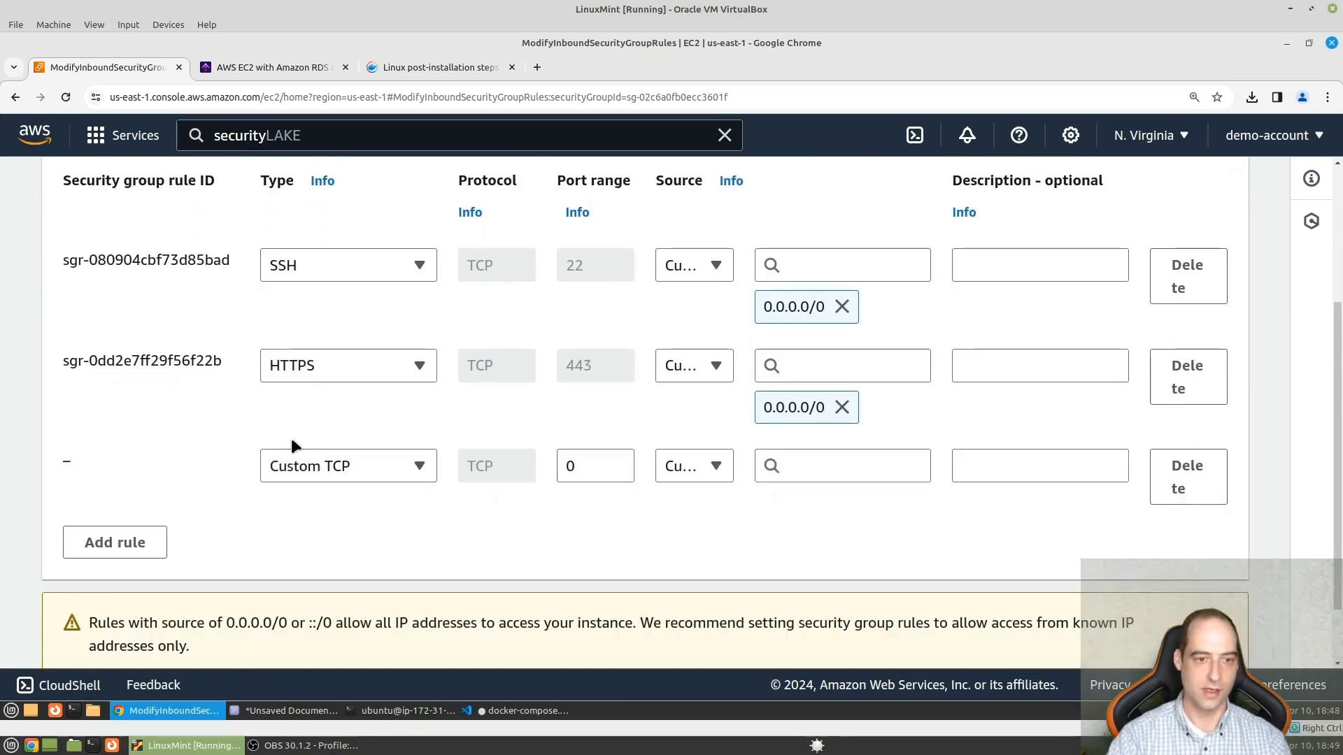
click(333, 477)
click(329, 478)
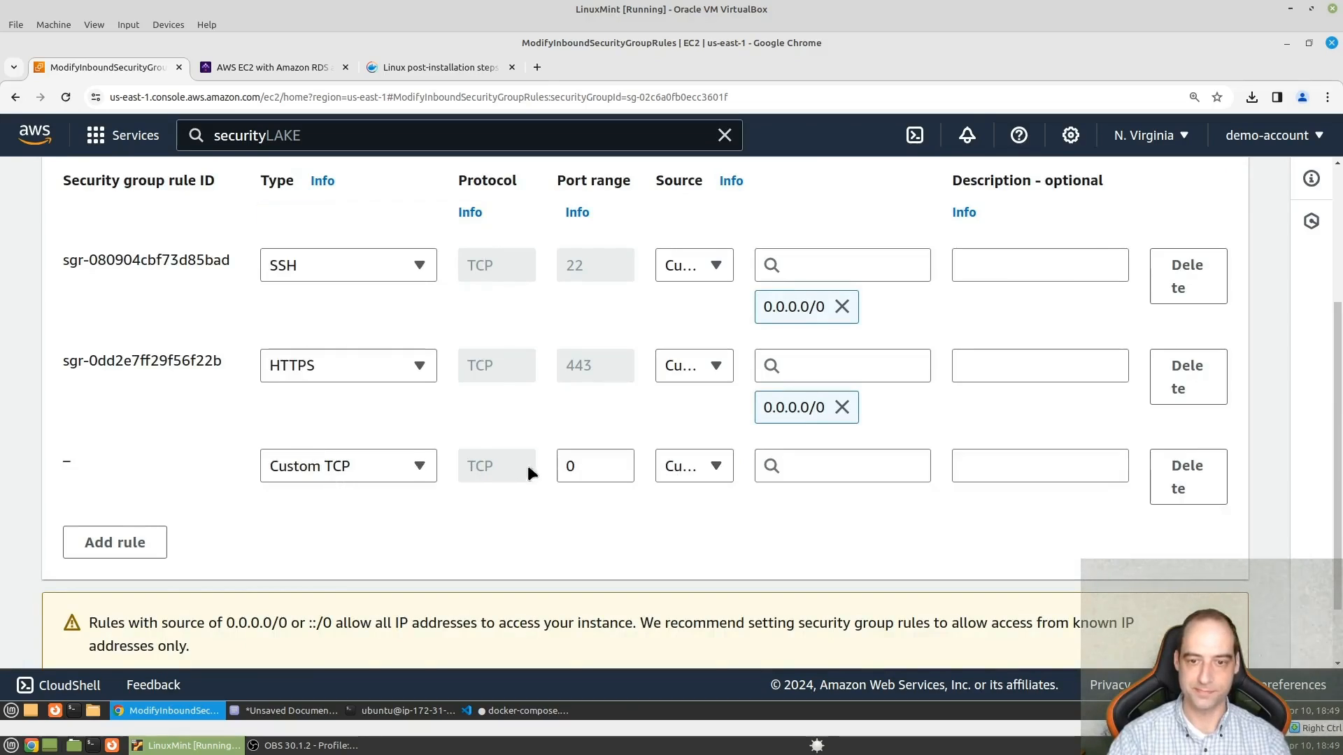
double_click(612, 469)
text(8080)
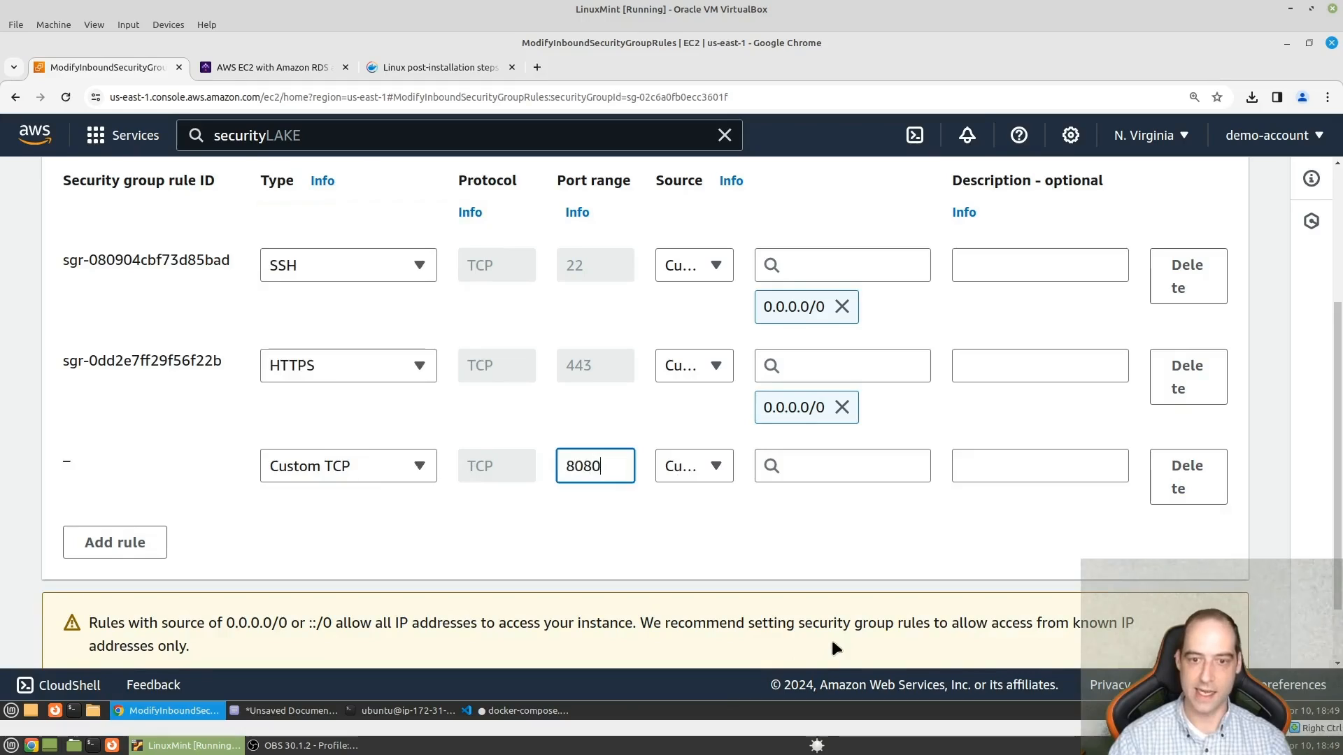
click(859, 464)
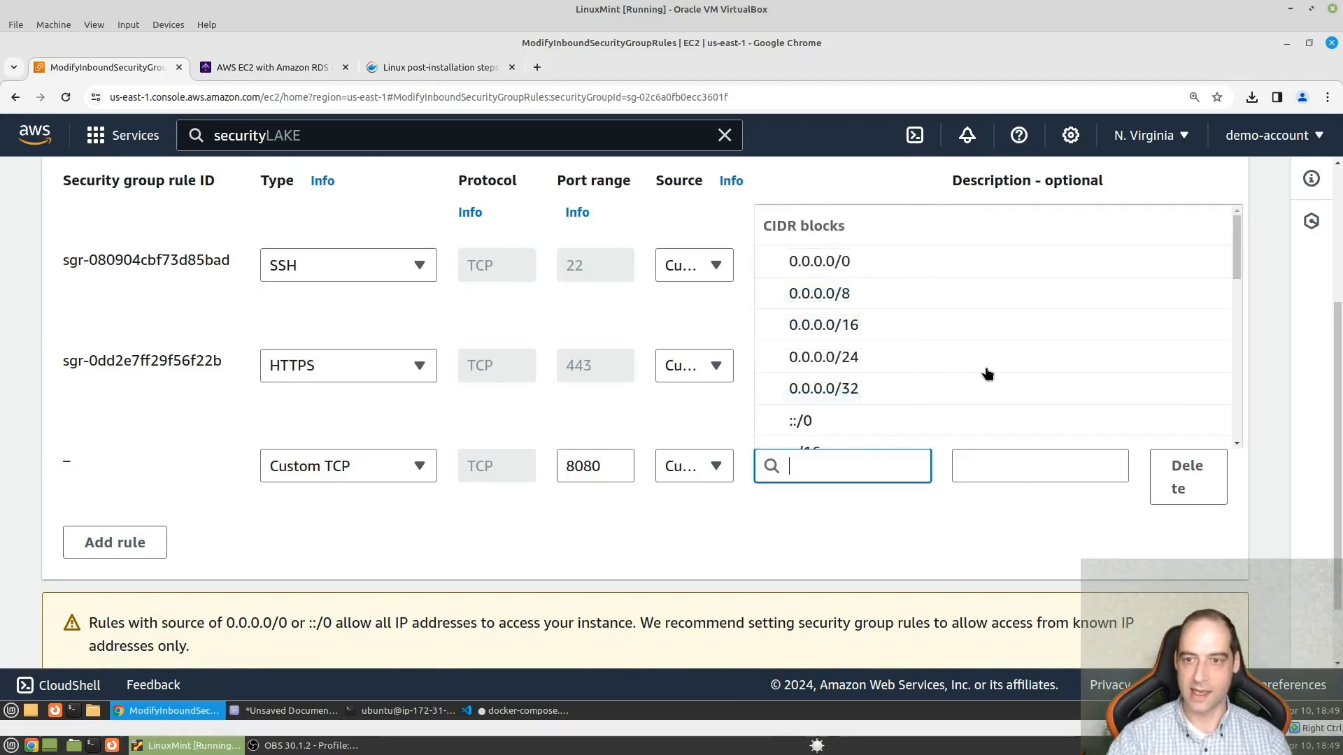
click(817, 267)
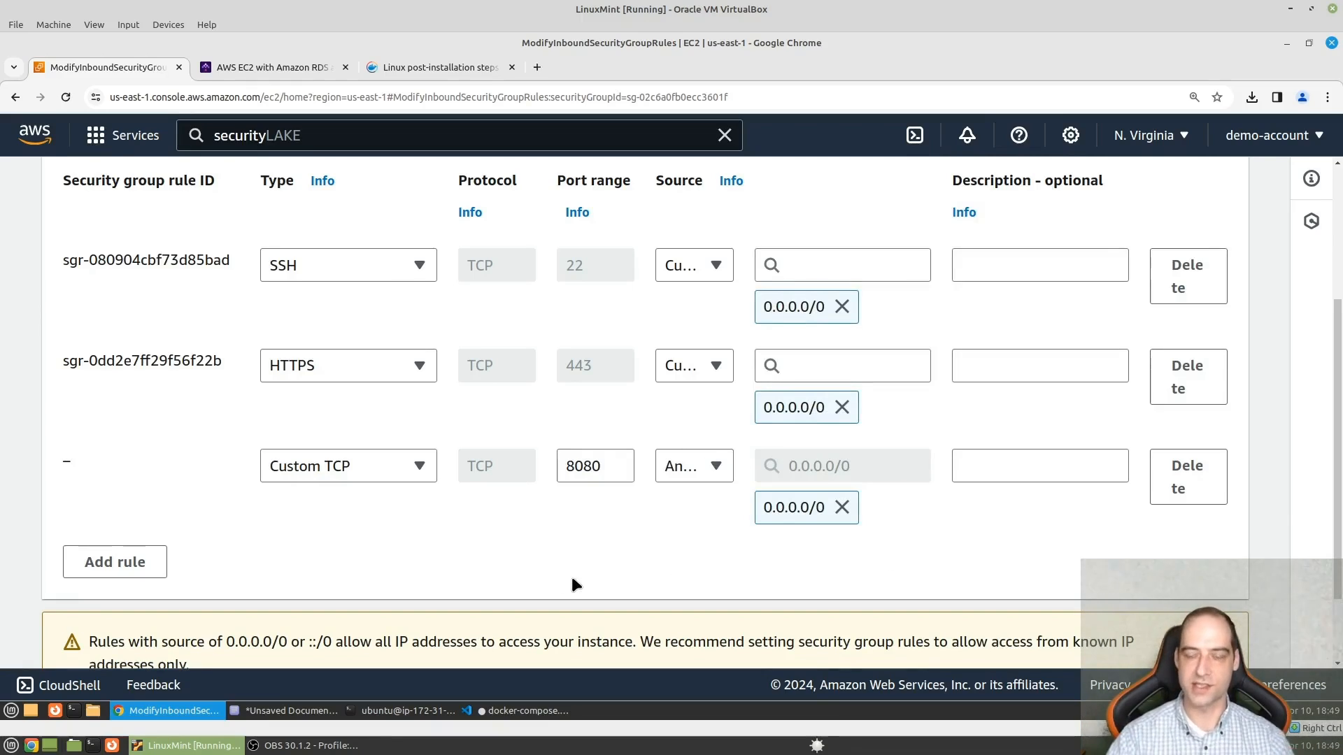
scroll(717, 462, down, 2)
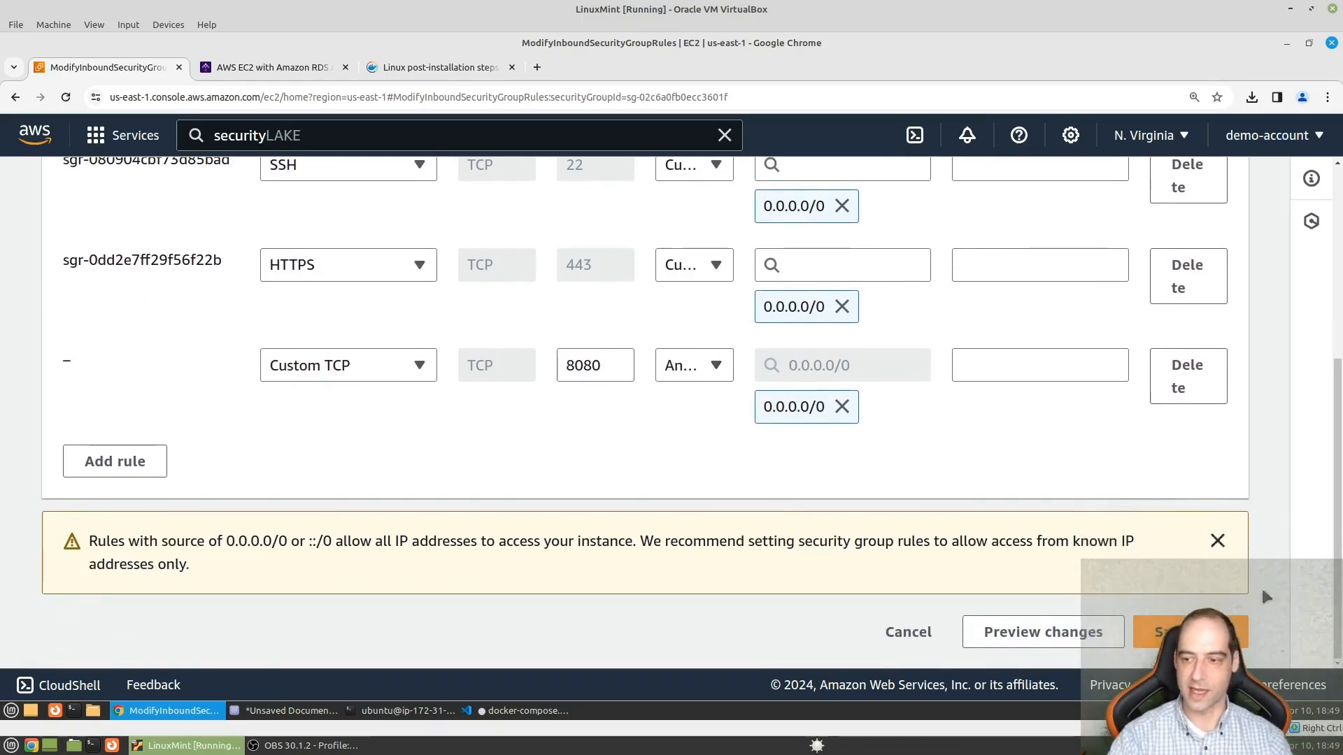
click(1234, 633)
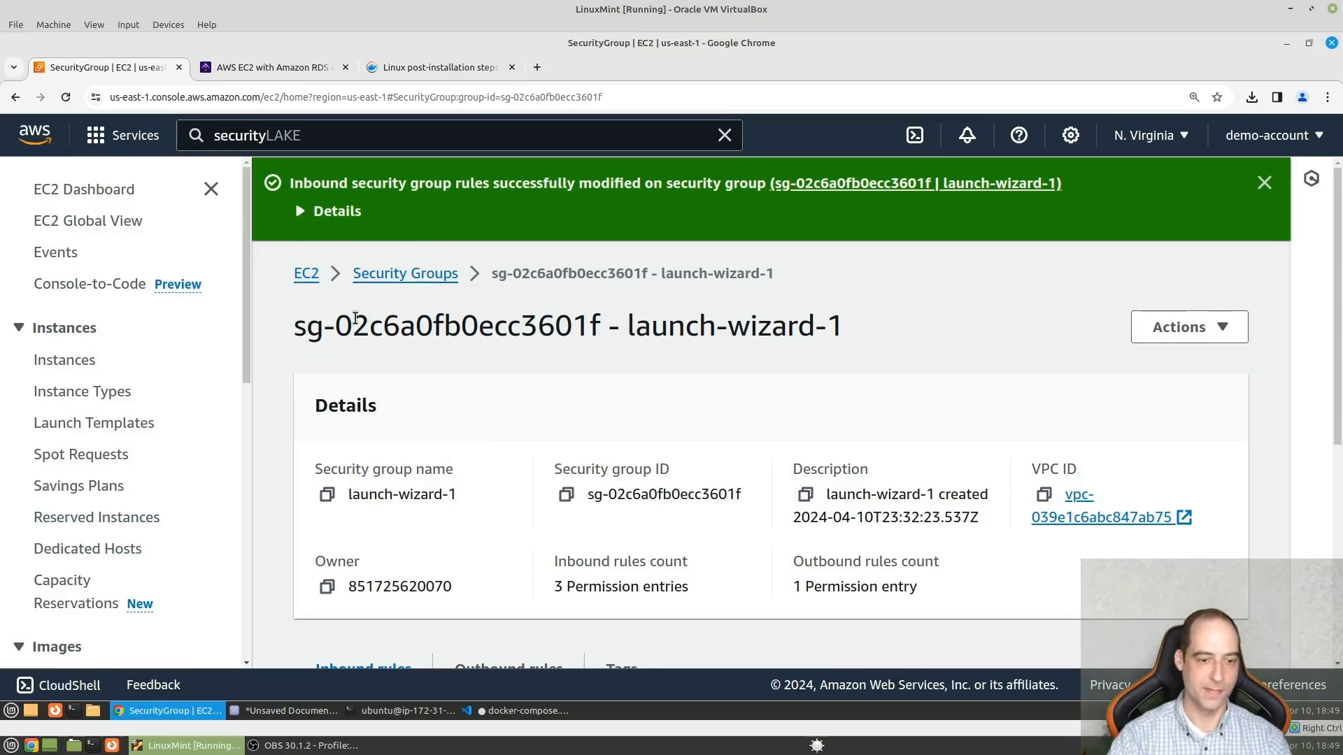
- Return to the Kestra AWS EC2 guide, go to Step 4 on AWS RDS Postgres and open the linked RDS console
click(275, 69)
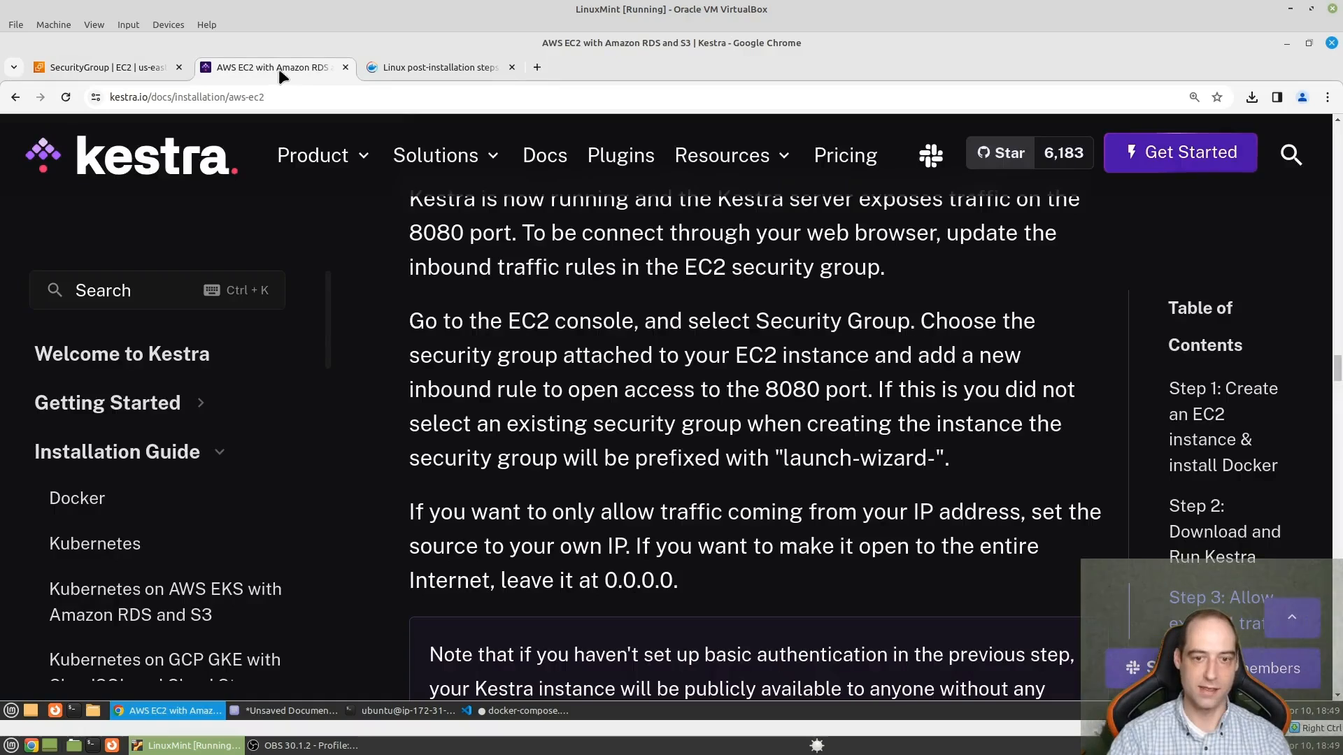
scroll(938, 372, down, 8)
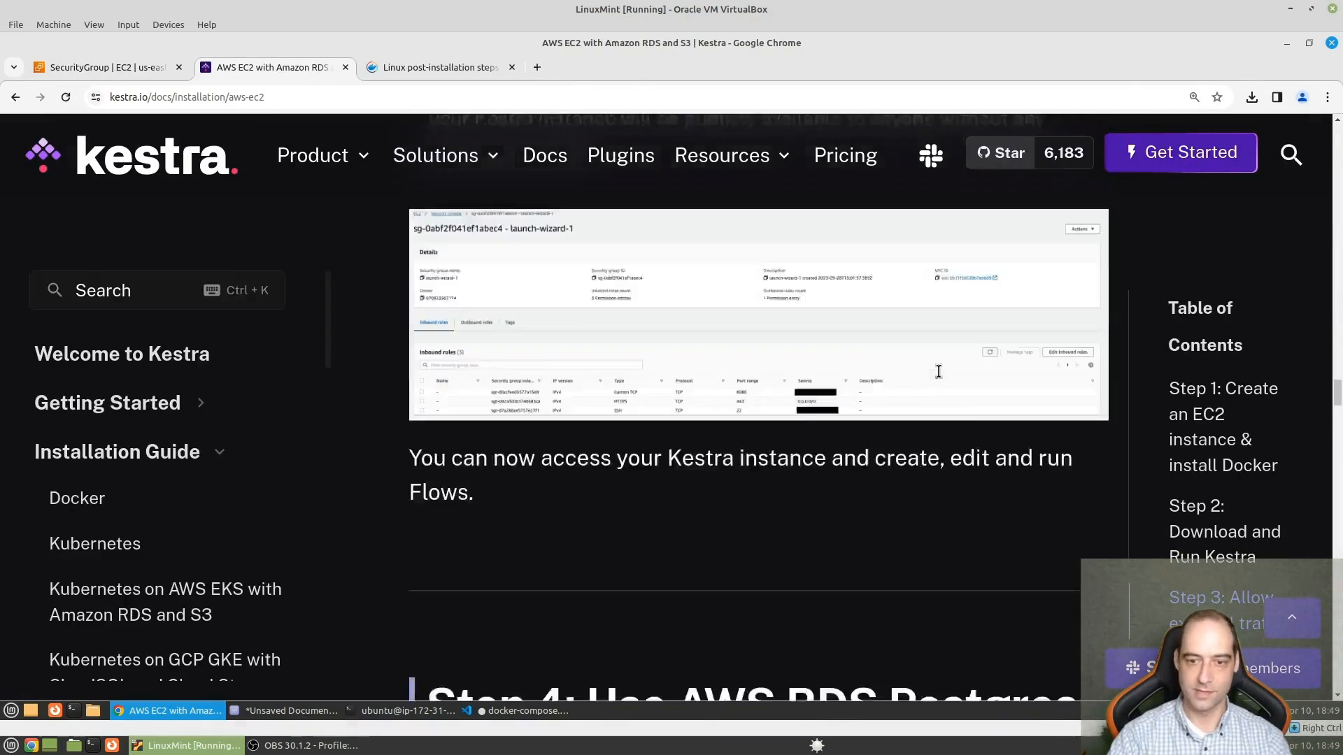
scroll(938, 372, down, 5)
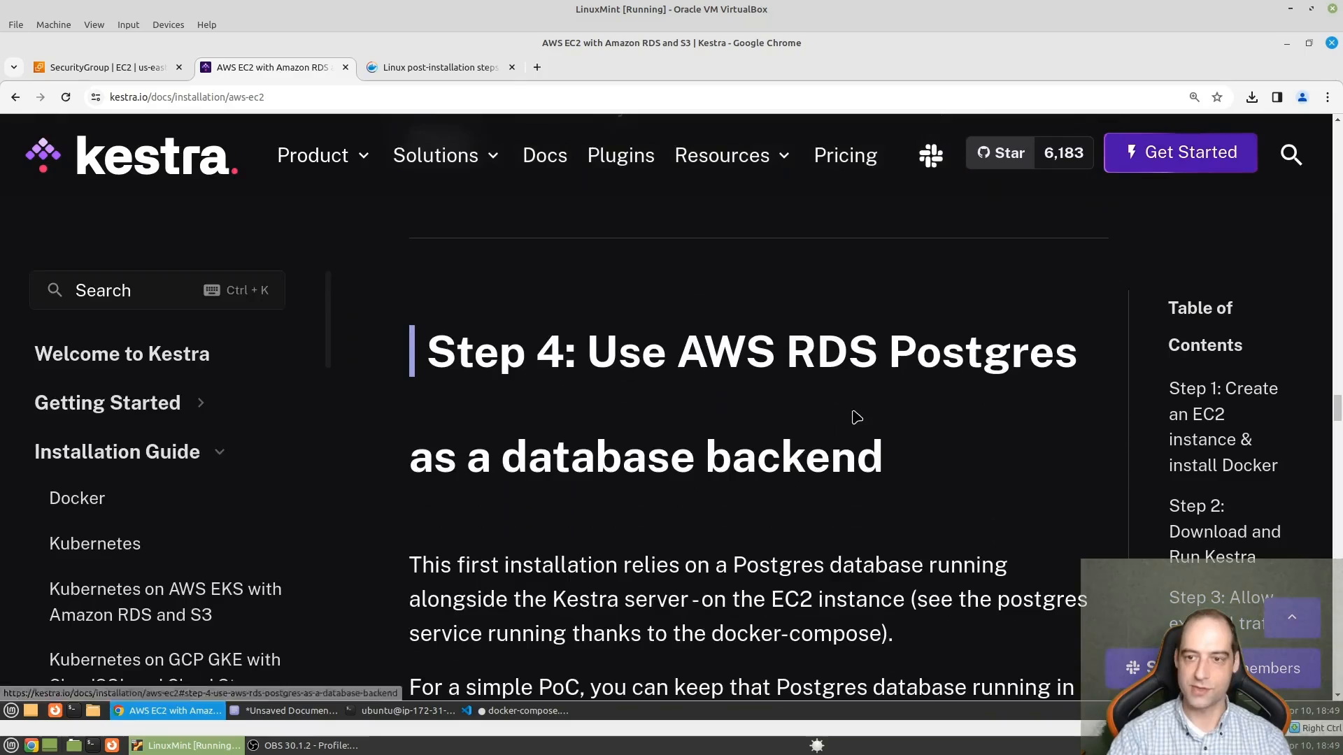
scroll(665, 479, down, 2)
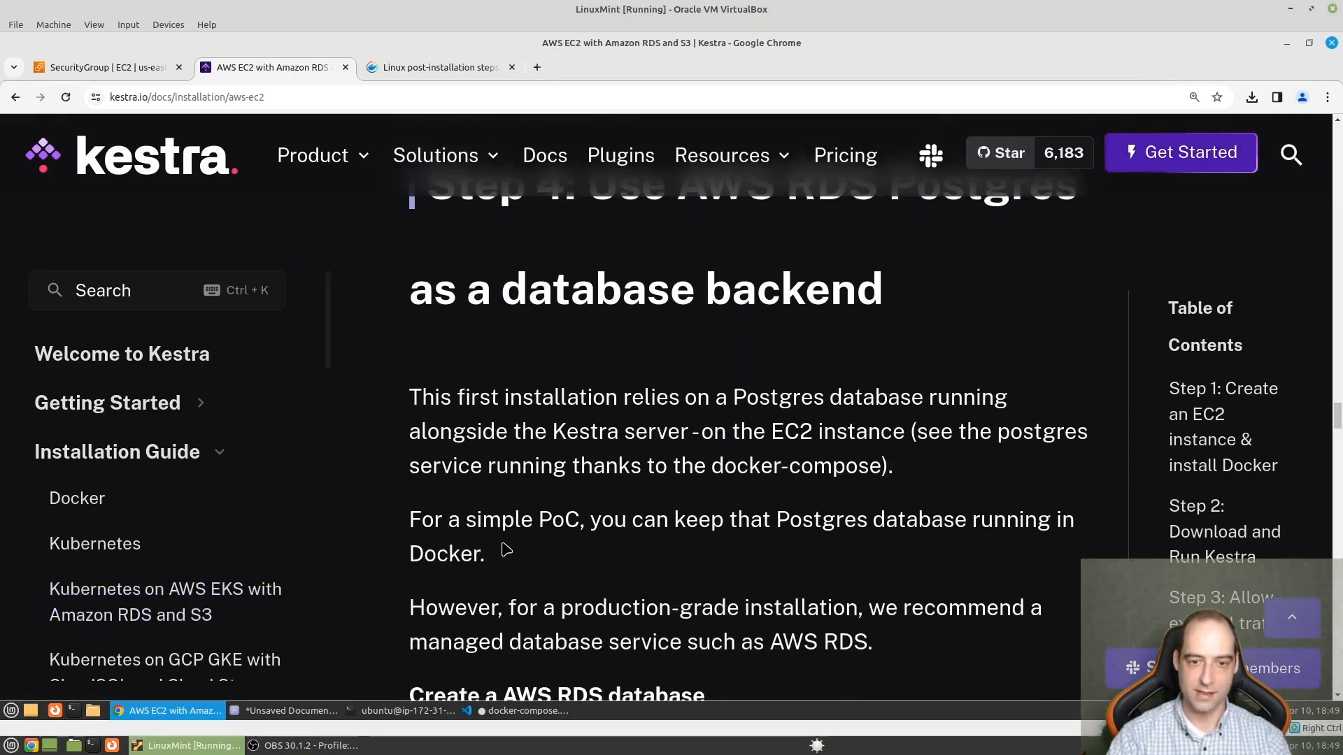
scroll(506, 549, down, 2)
scroll(702, 542, down, 2)
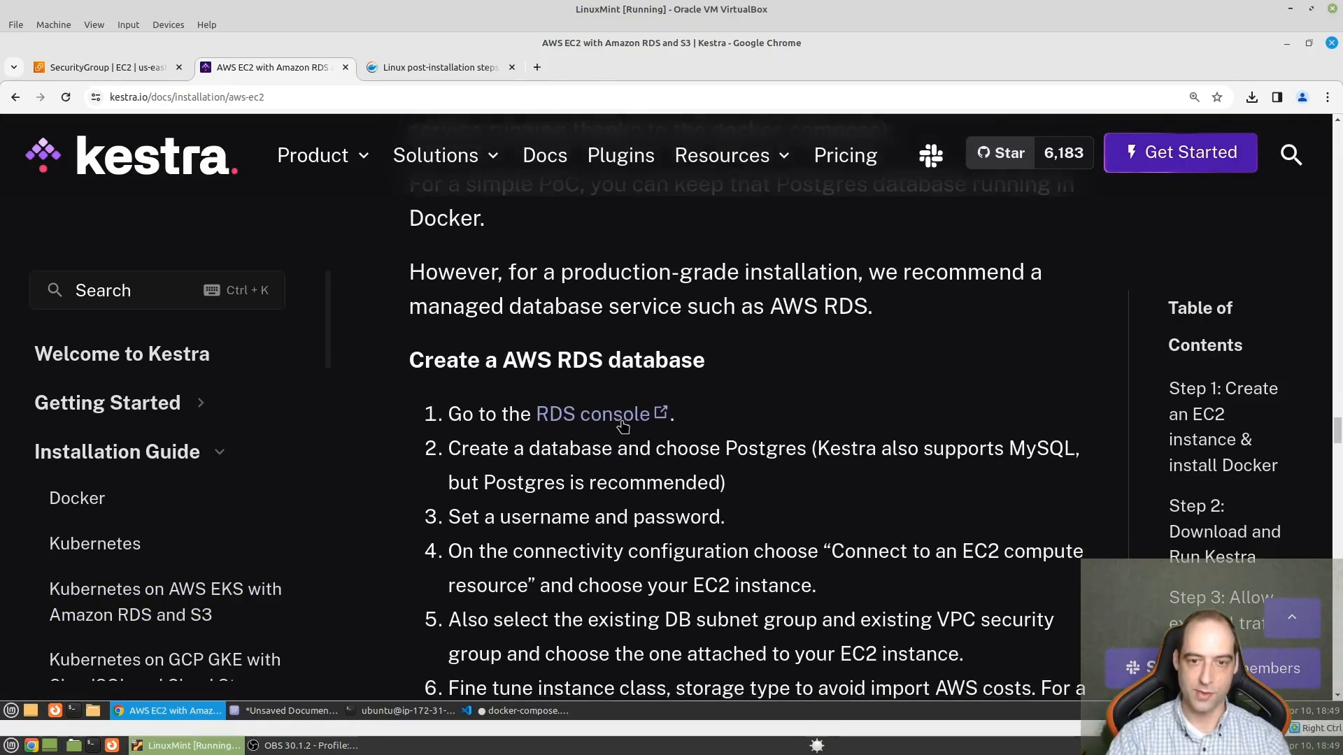
click(624, 414)
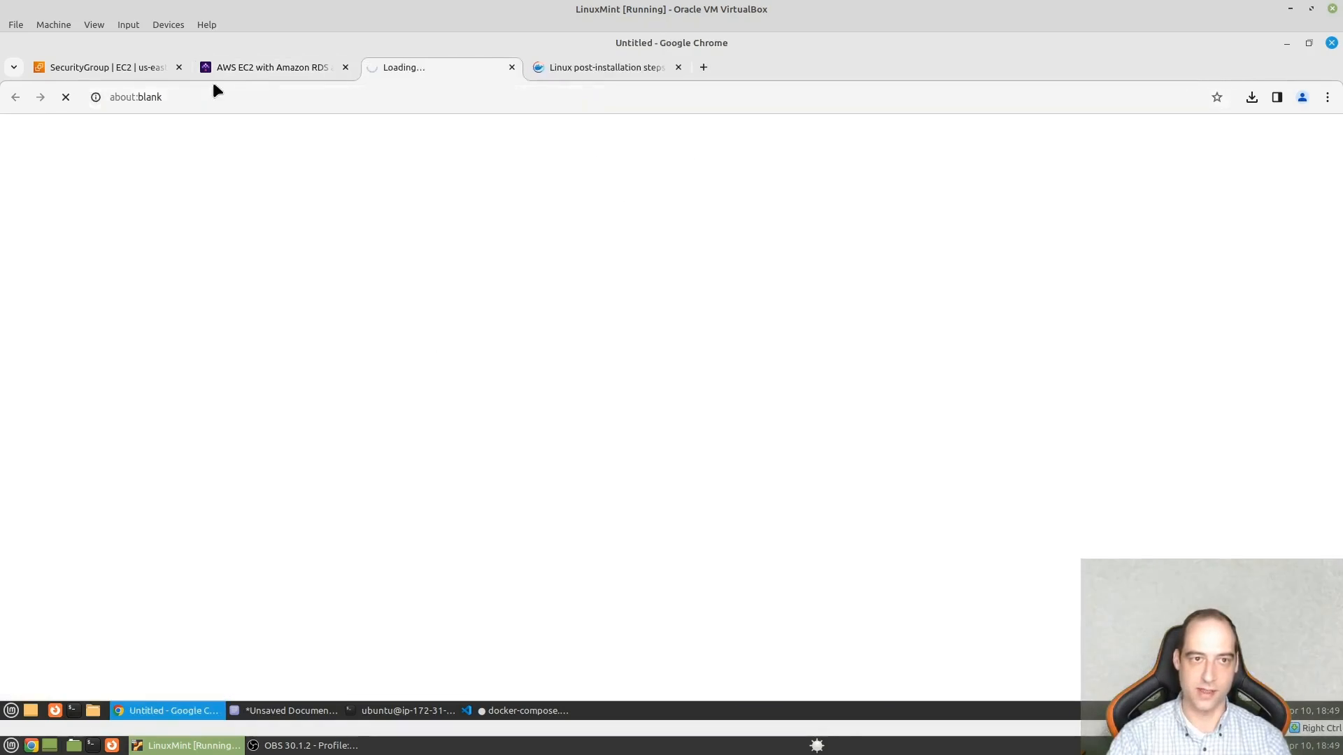
- Go back to the Kestra guide and read the instructions for creating an AWS RDS database
click(246, 73)
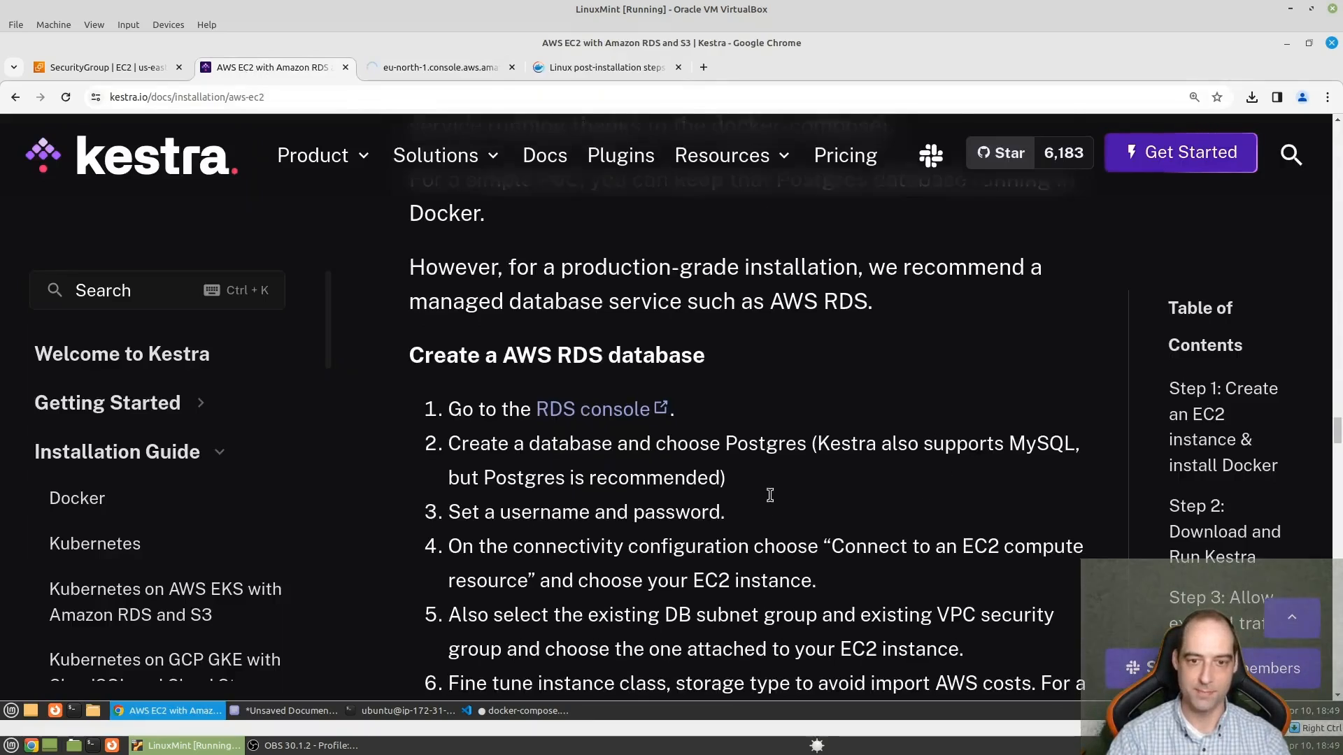
scroll(549, 347, down, 2)
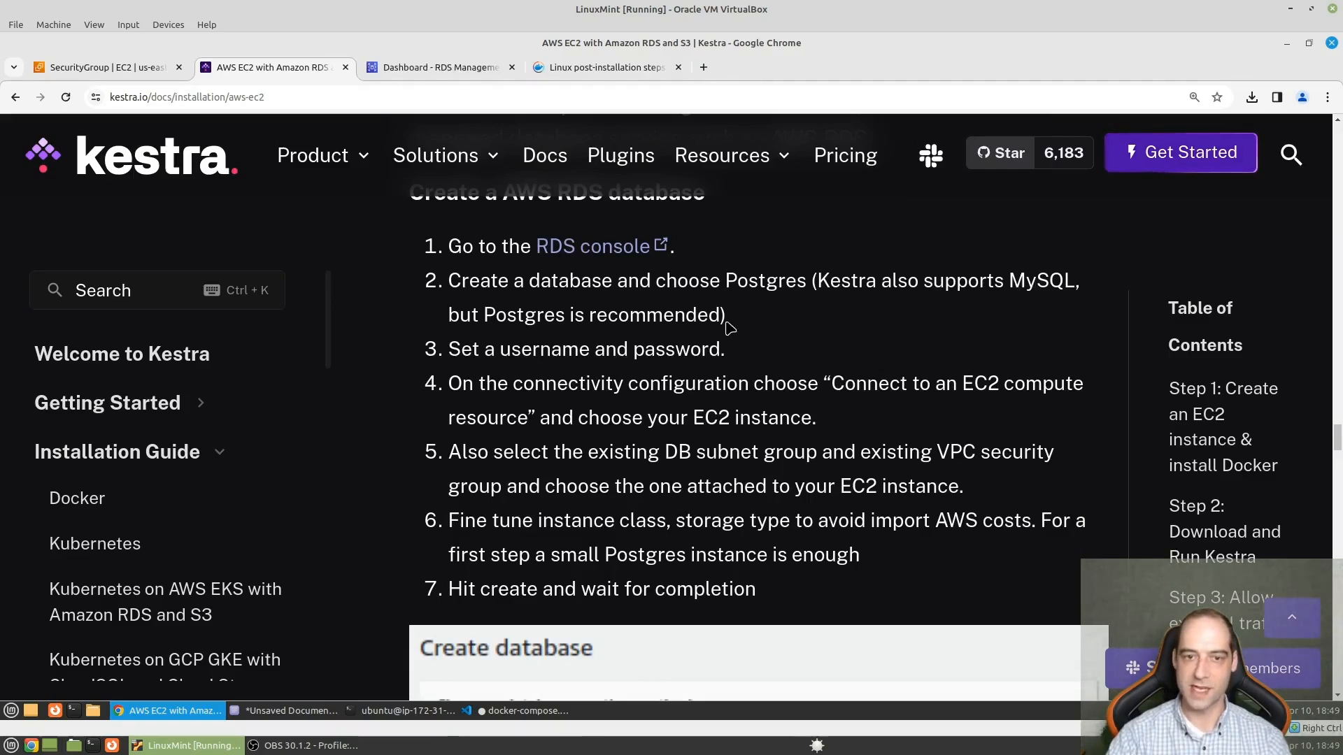
scroll(783, 363, down, 2)
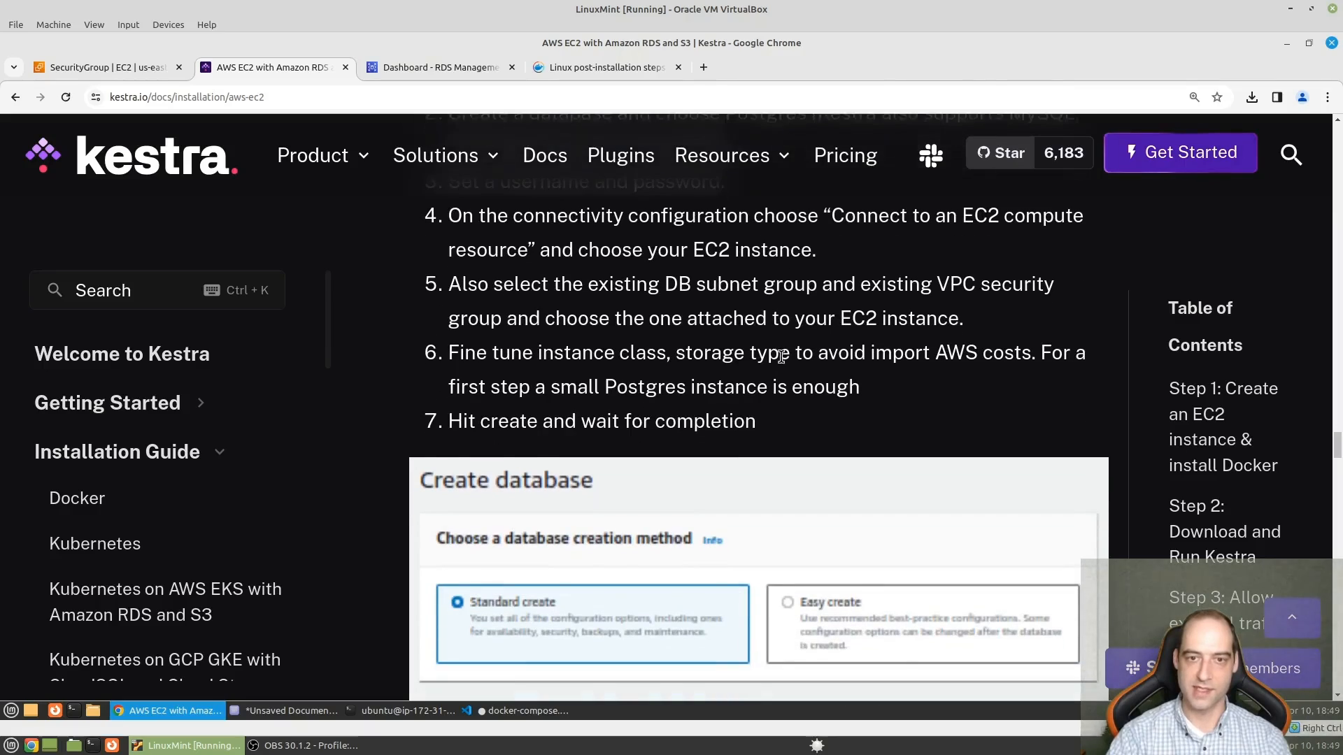
scroll(783, 392, up, 1)
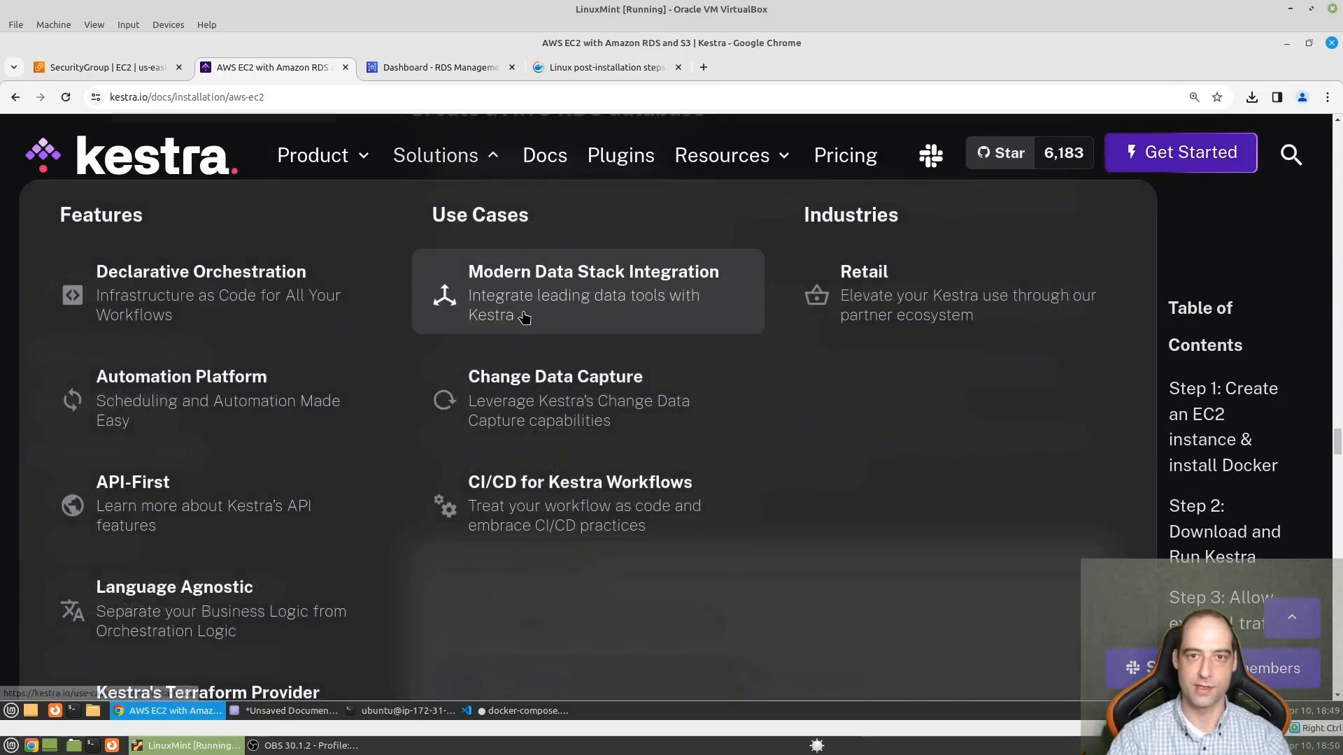
scroll(887, 395, down, 2)
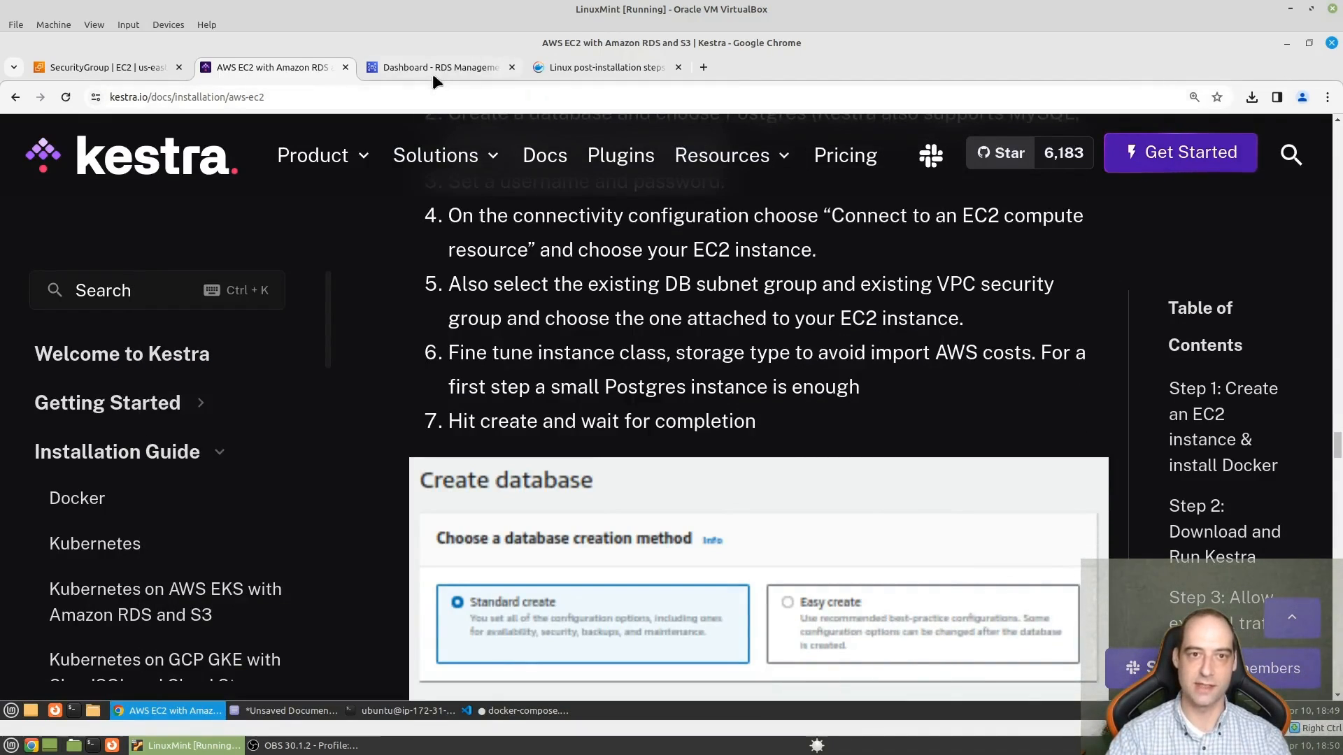
- Switch to the RDS console, open the list of DB instances and start creating a database
click(433, 75)
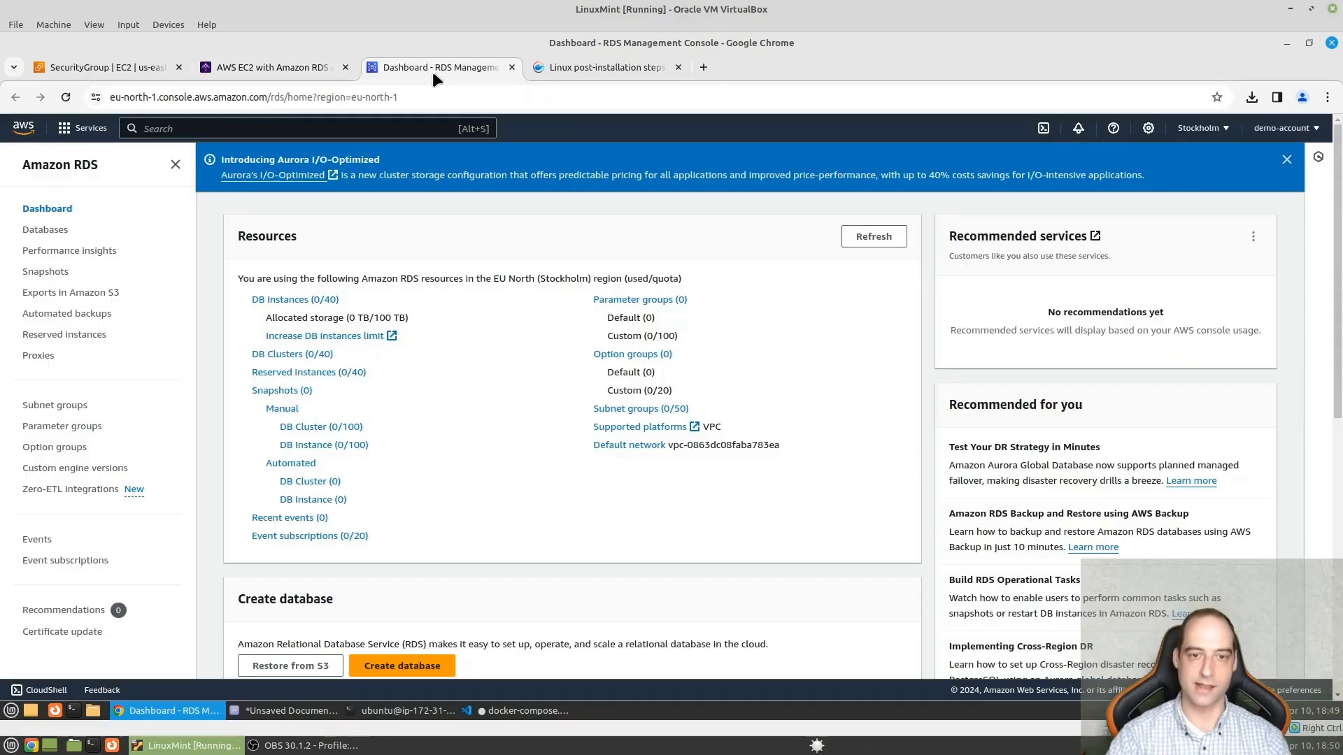
click(297, 301)
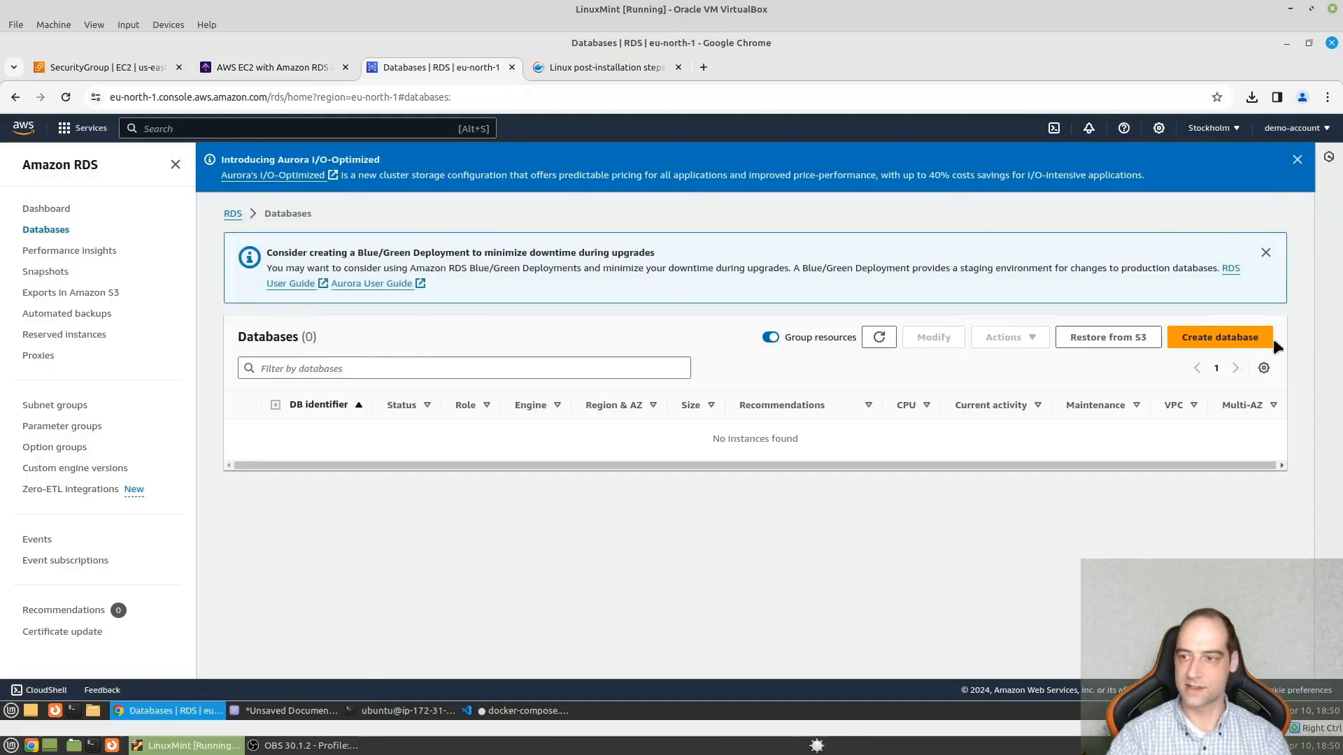
click(1209, 338)
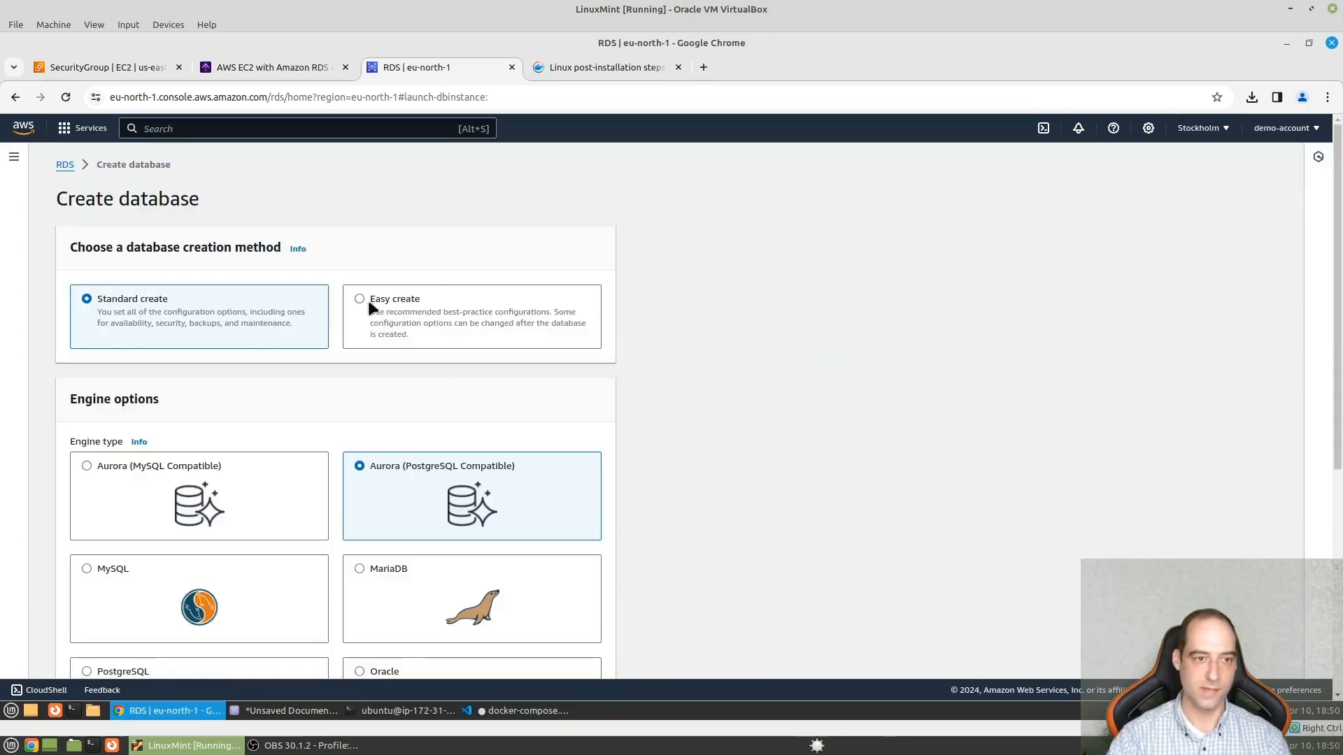
- Choose Easy create as the database creation method and PostgreSQL as the engine type
scroll(312, 339, down, 3)
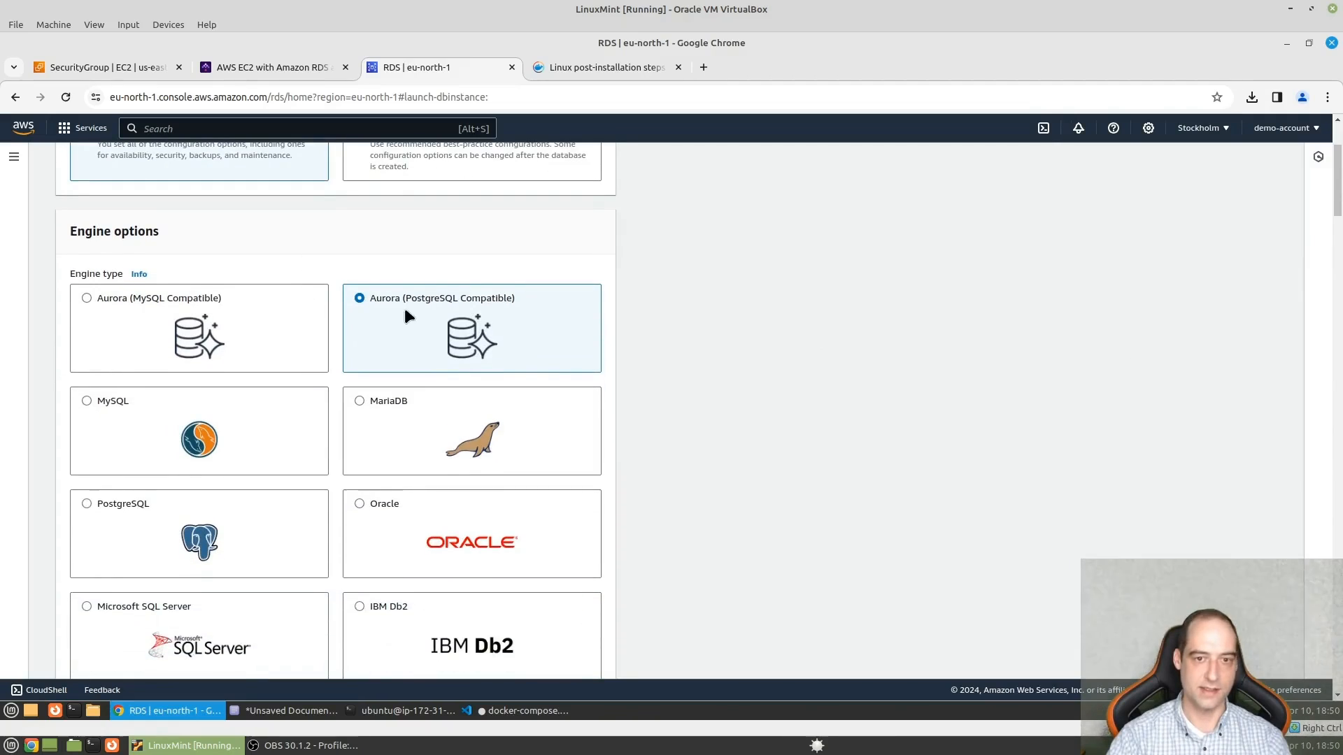
scroll(409, 316, up, 2)
click(384, 231)
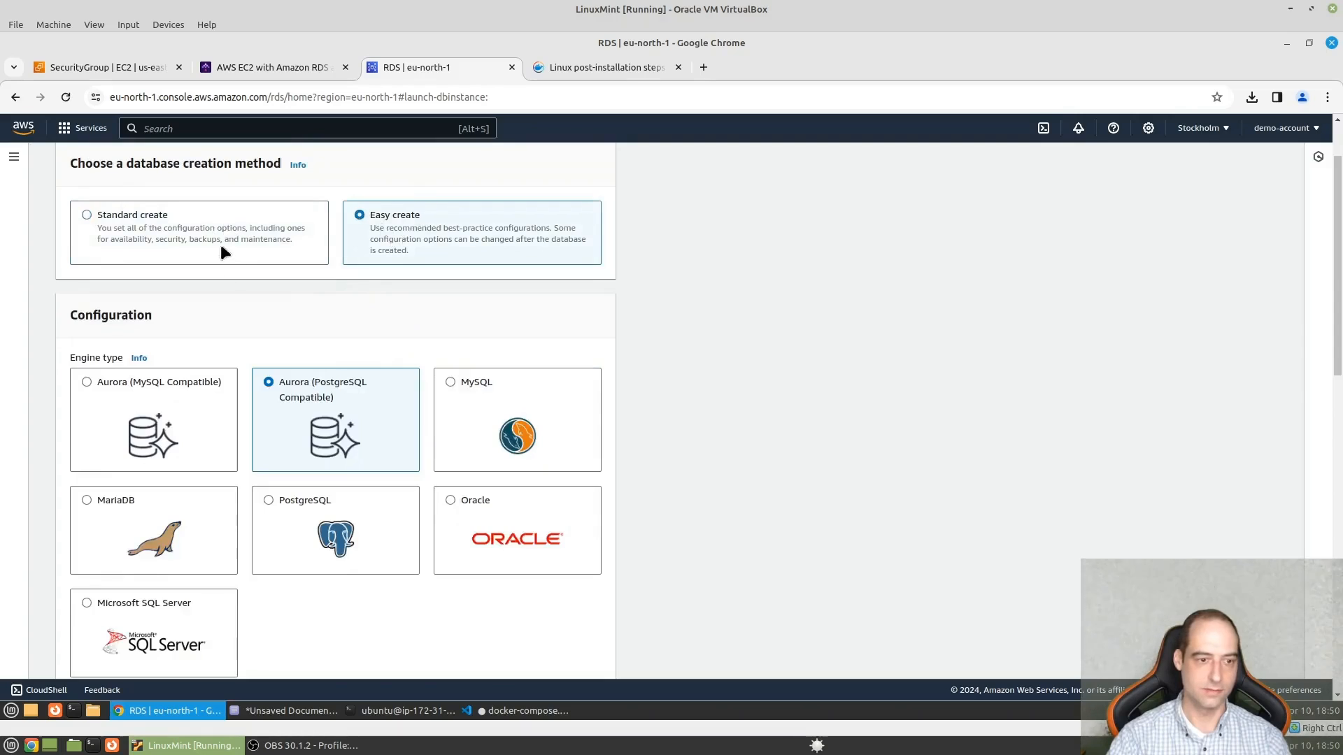
click(316, 538)
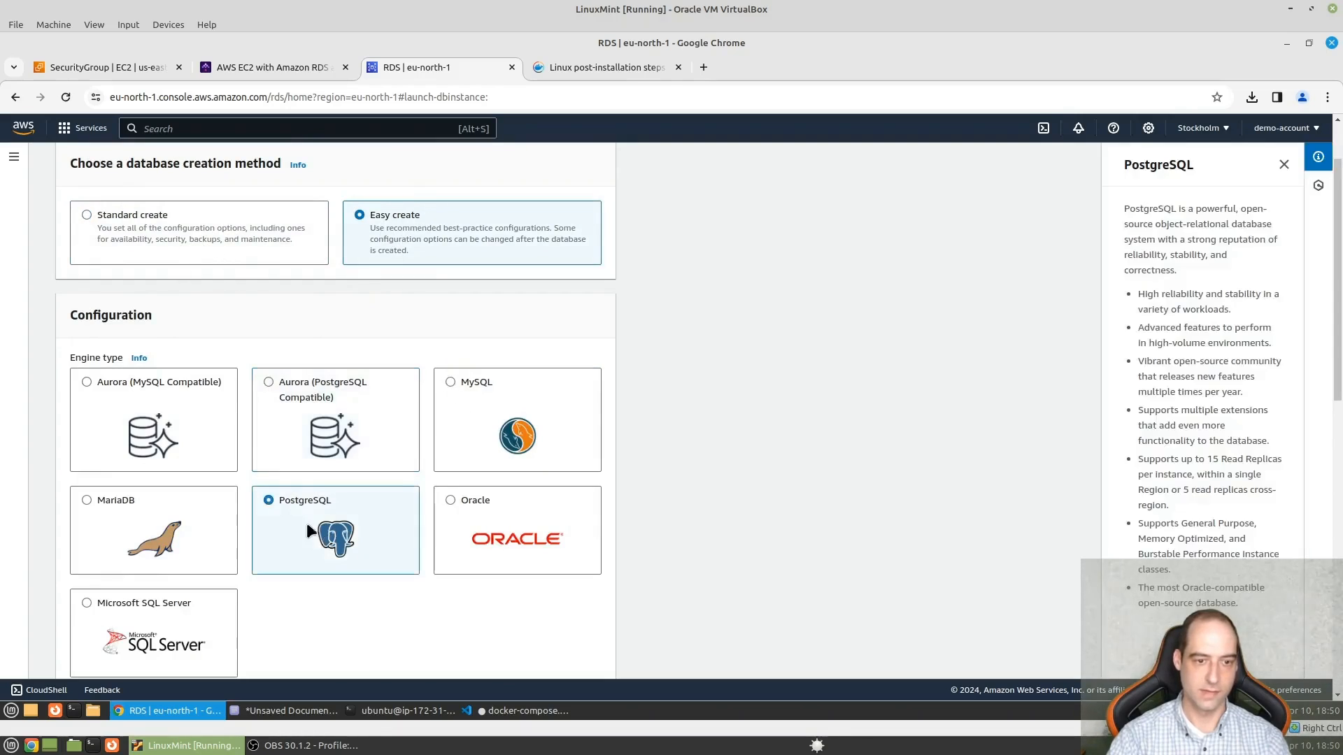
- Name the DB instance kestradb and set its instance size to Free tier
scroll(440, 456, down, 5)
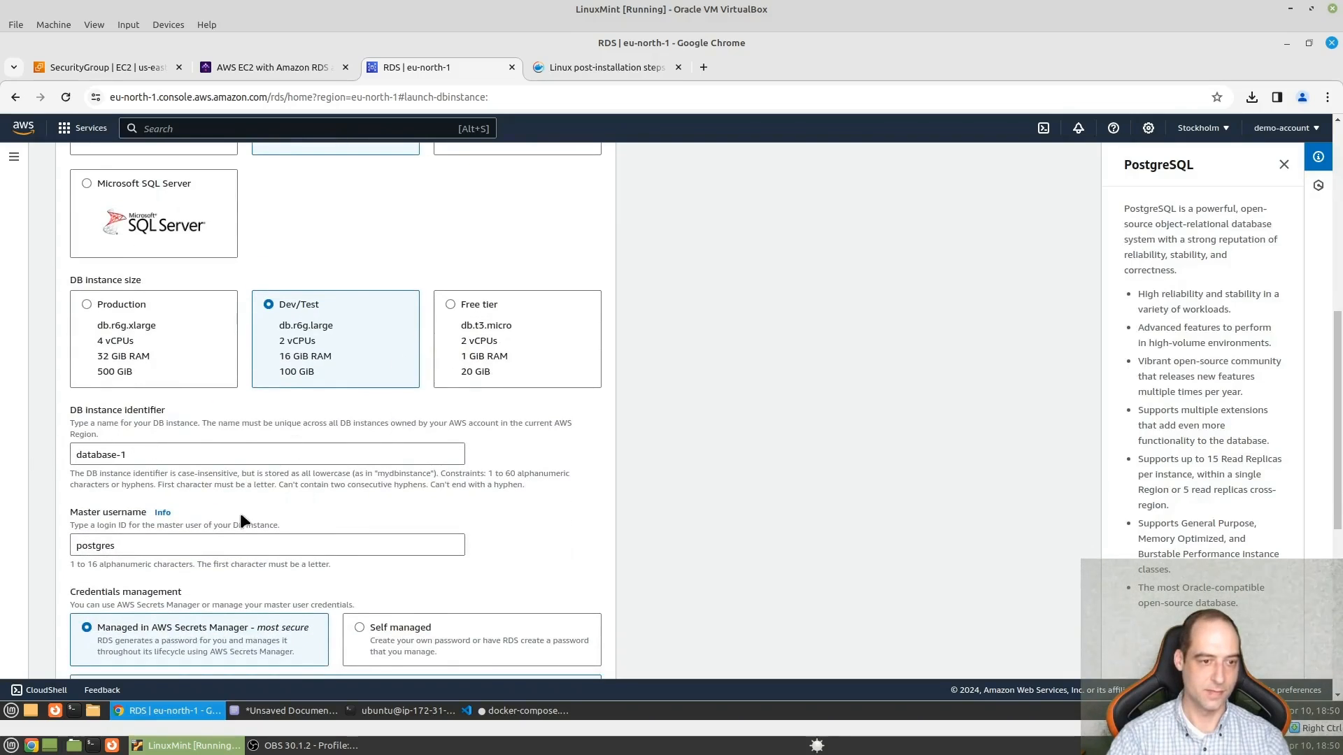
scroll(147, 428, down, 1)
drag(147, 361, 57, 372)
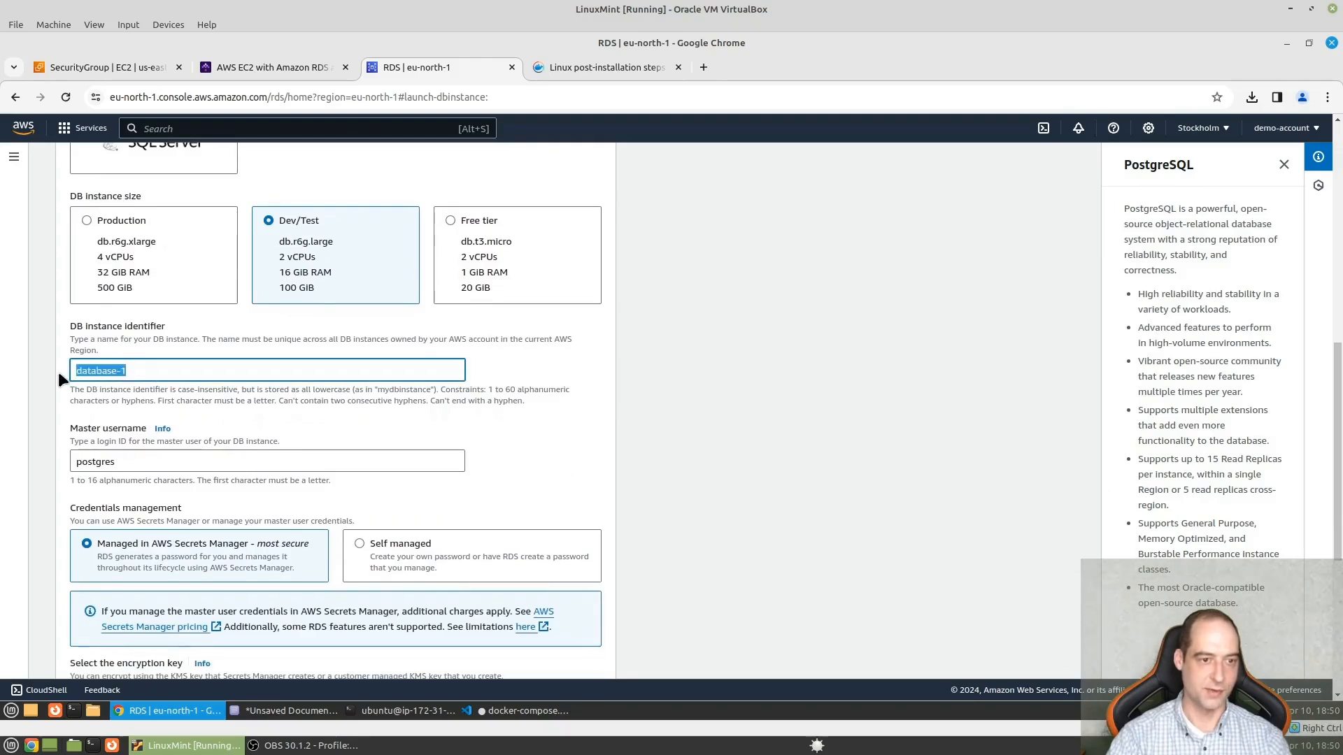
text(kestra)
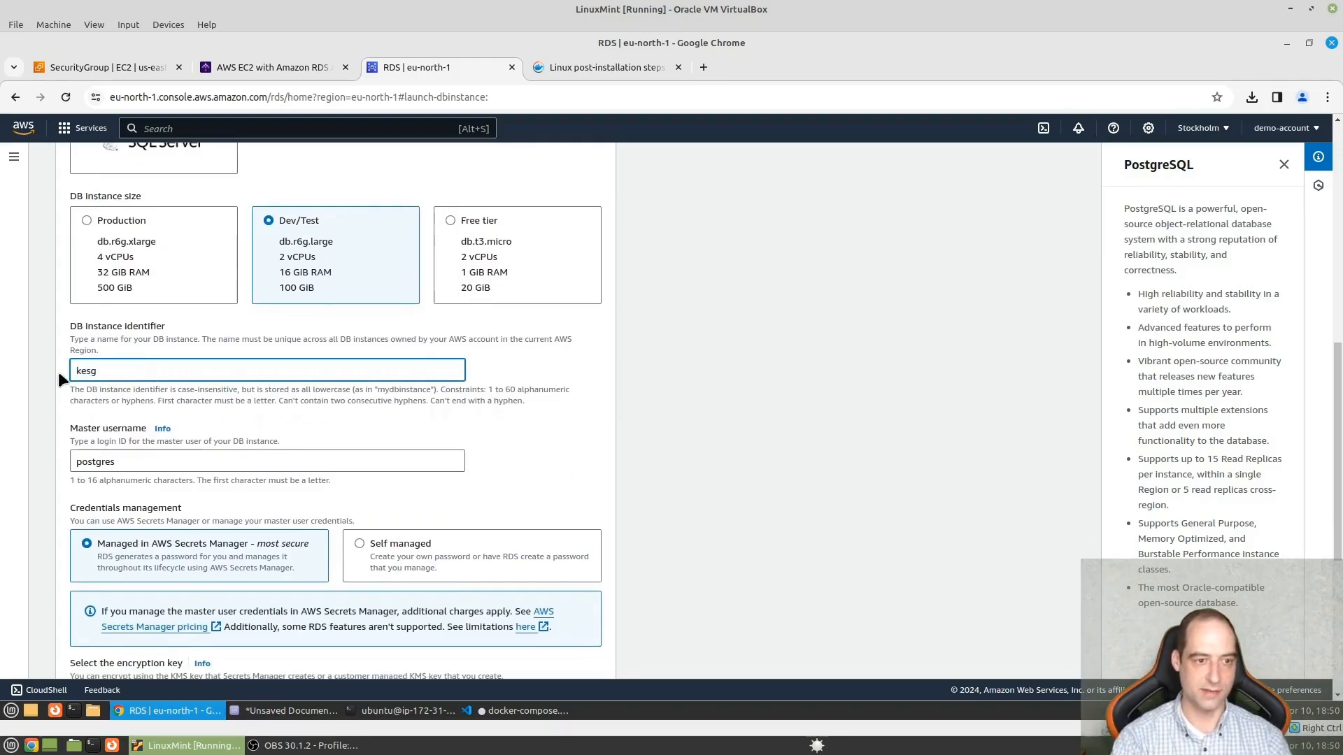
text(db)
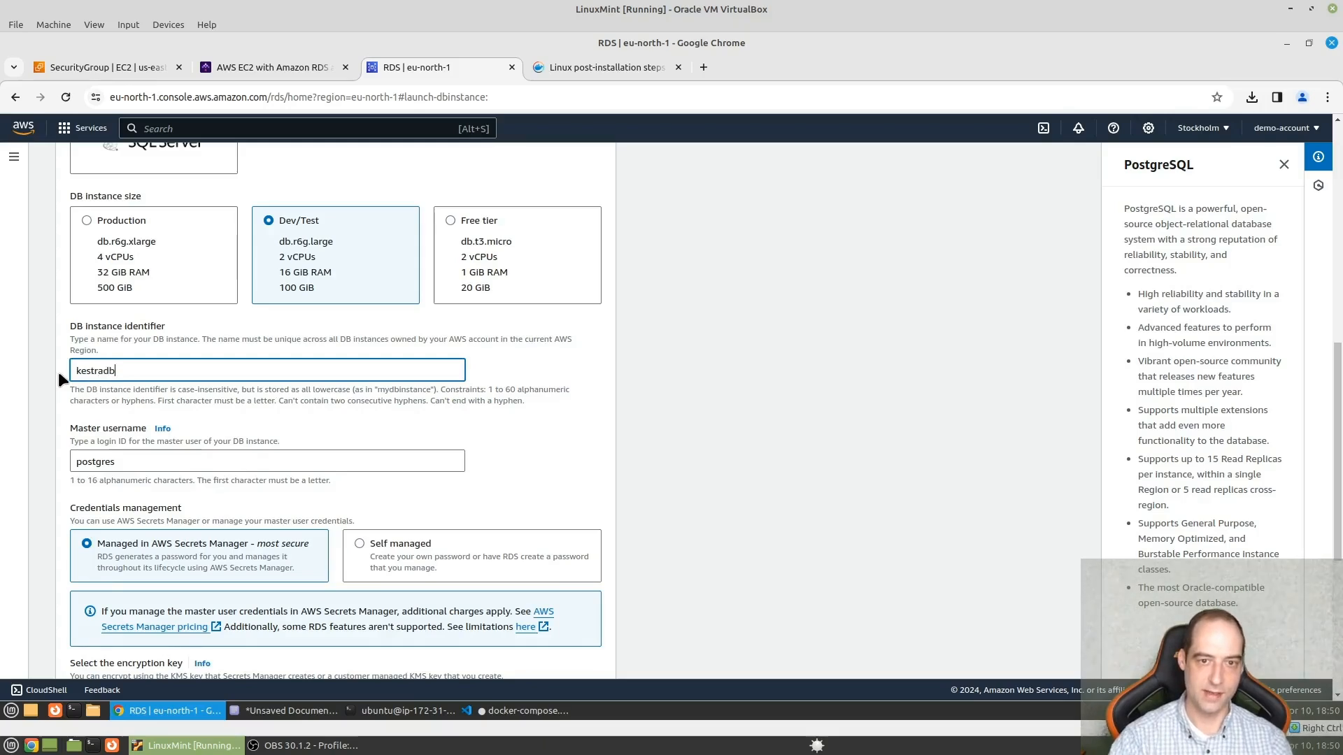
click(453, 221)
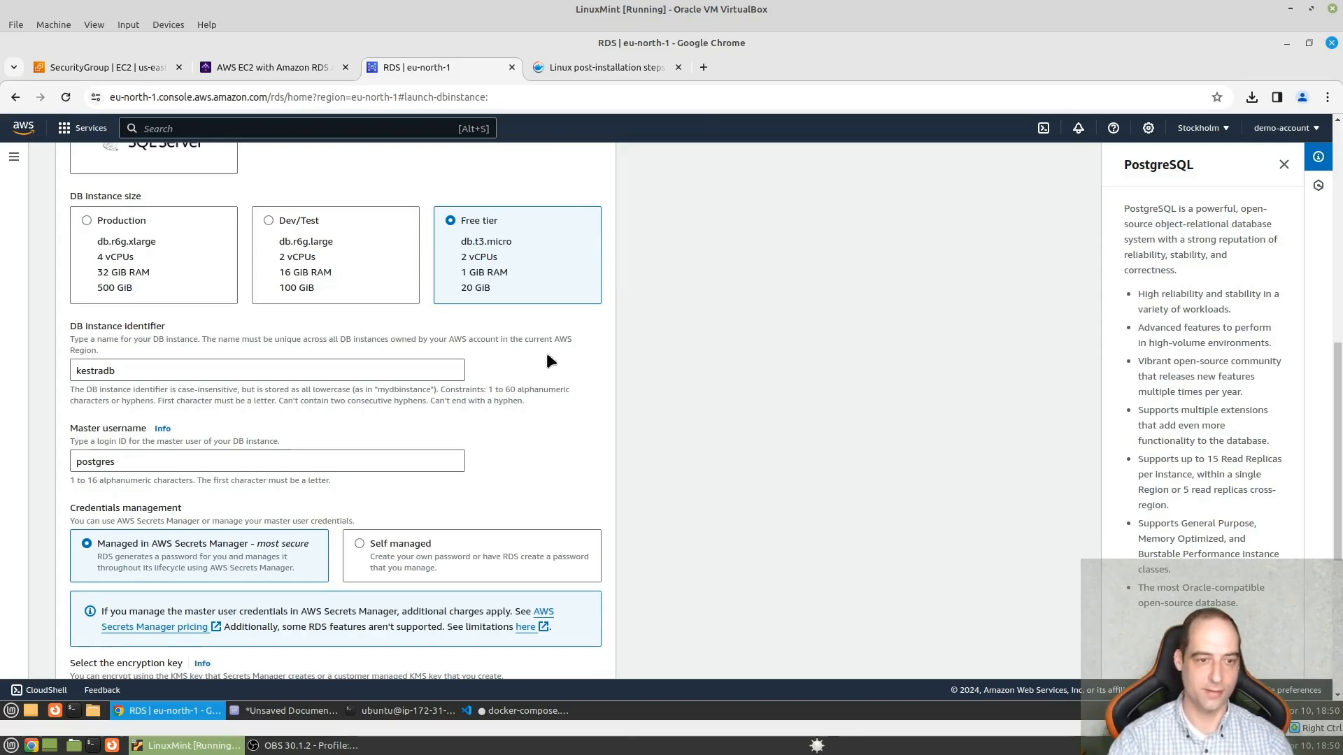
- Set the database's credentials management to Self managed, keep the master username, then enter and confirm the master password
scroll(410, 445, down, 2)
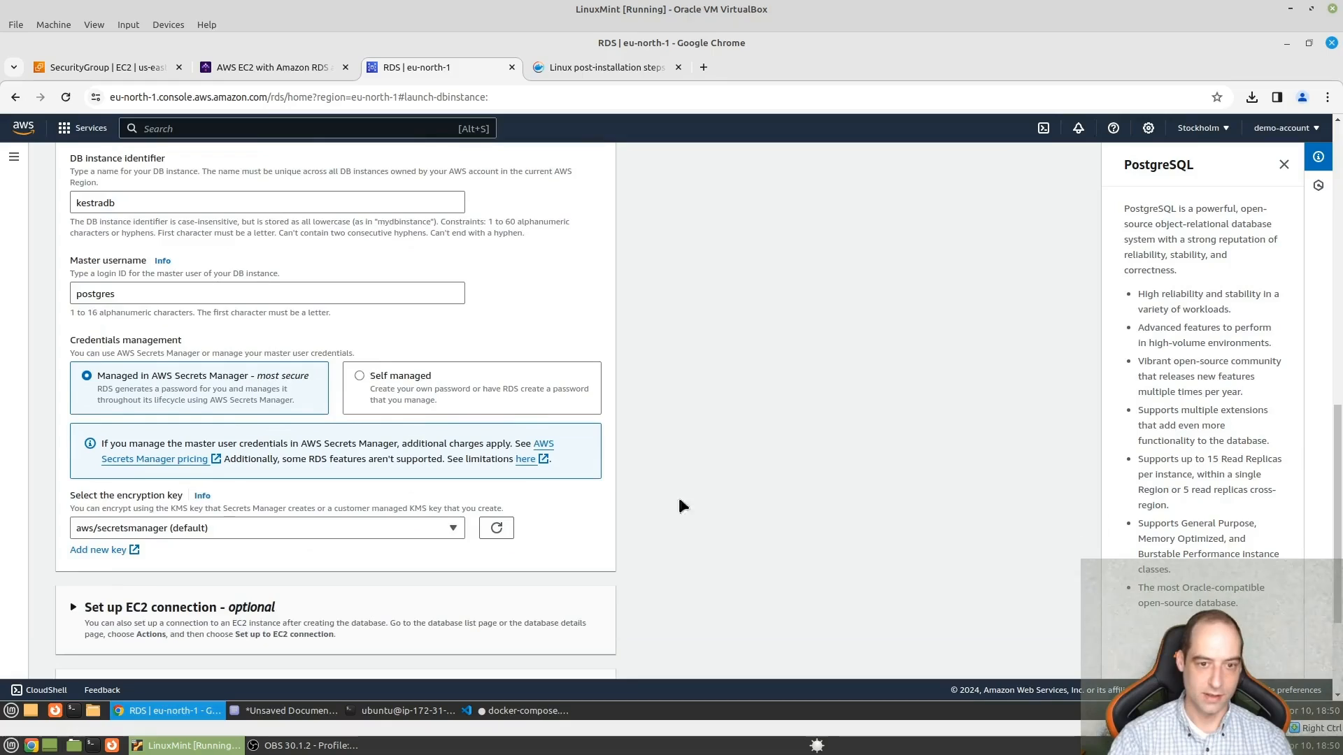
click(378, 394)
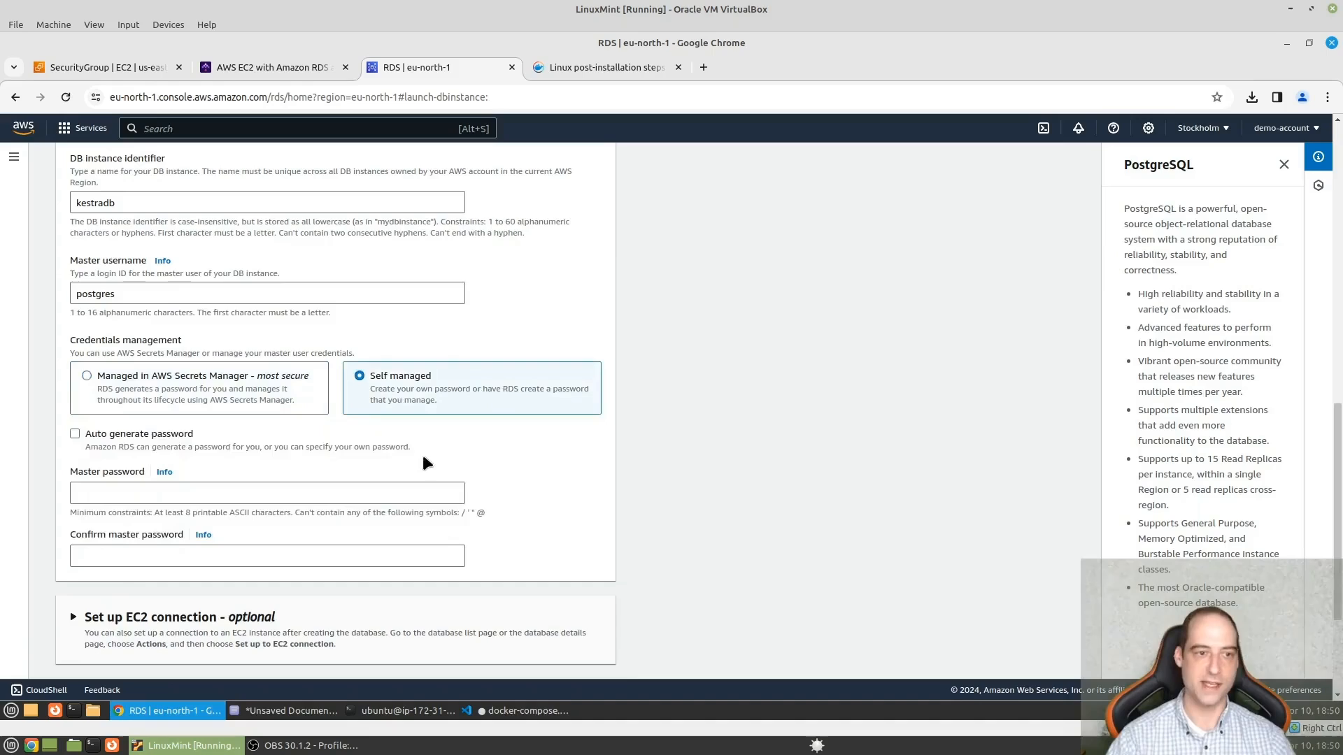
click(147, 295)
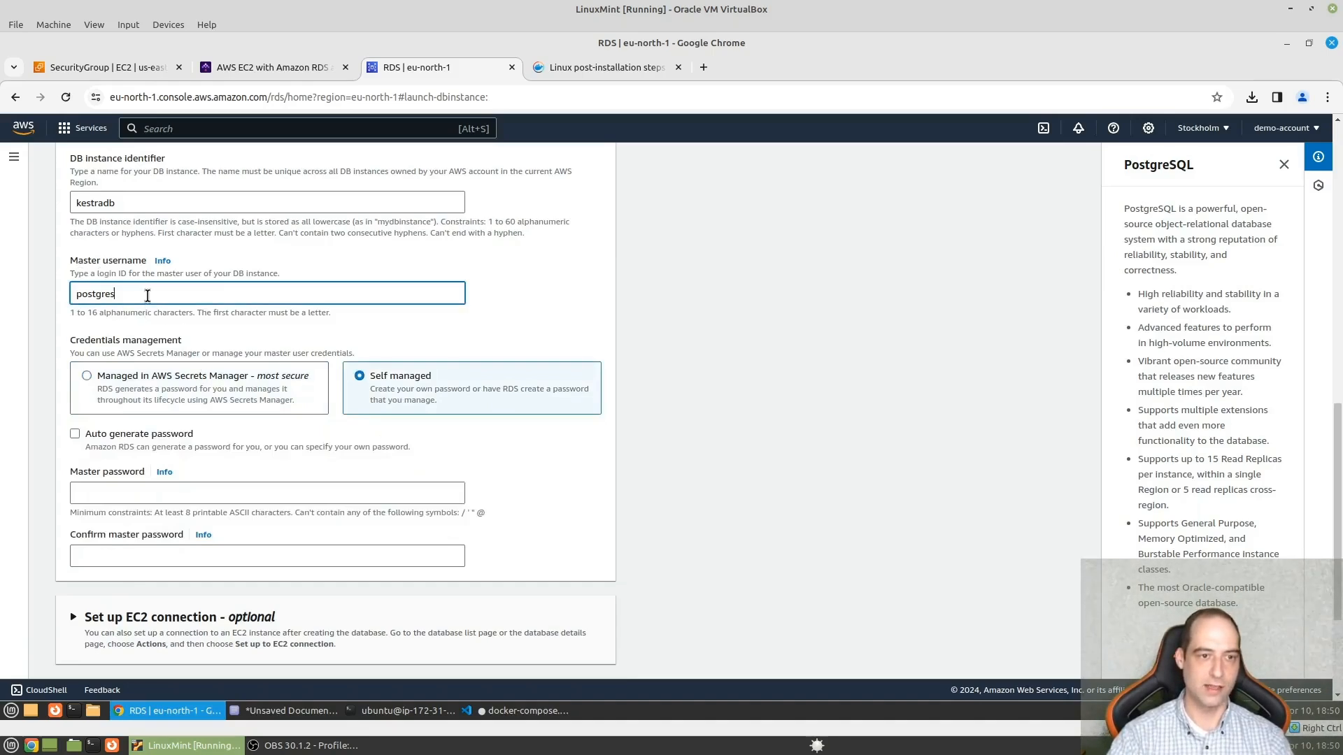
click(163, 493)
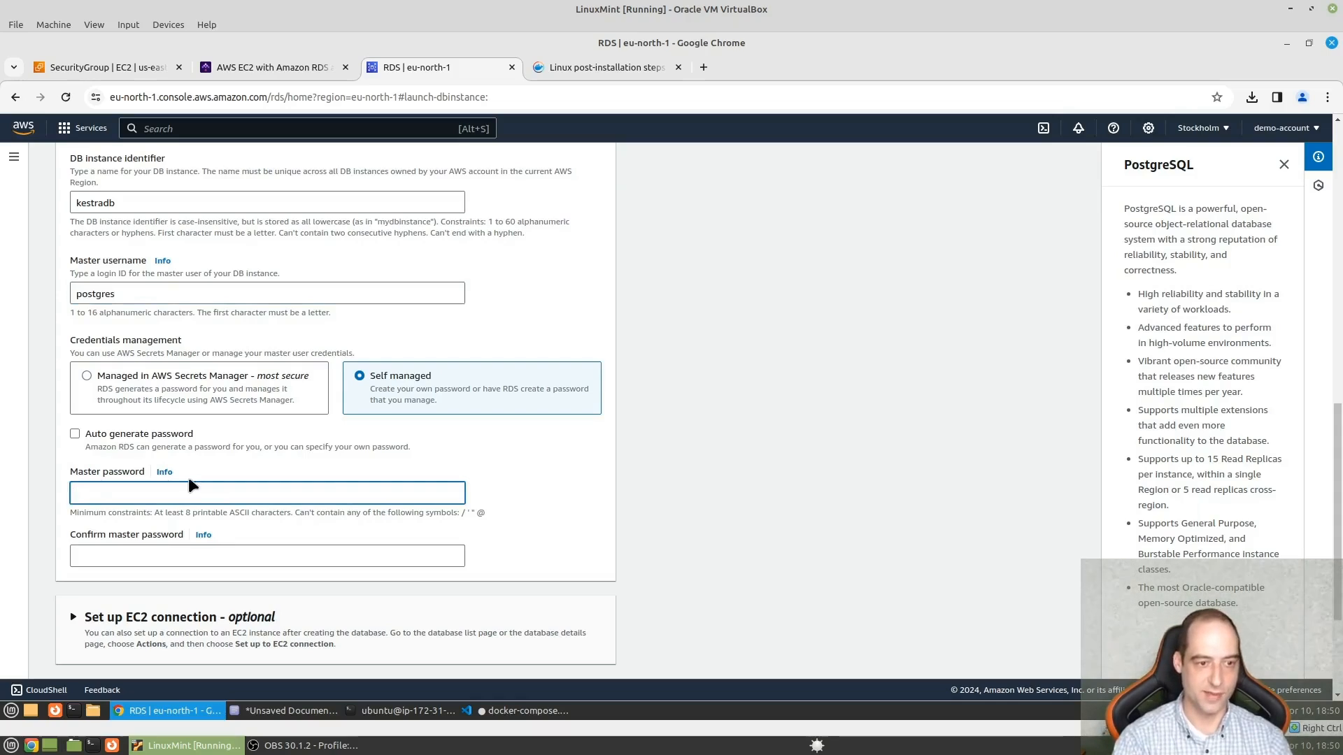
text(••••••)
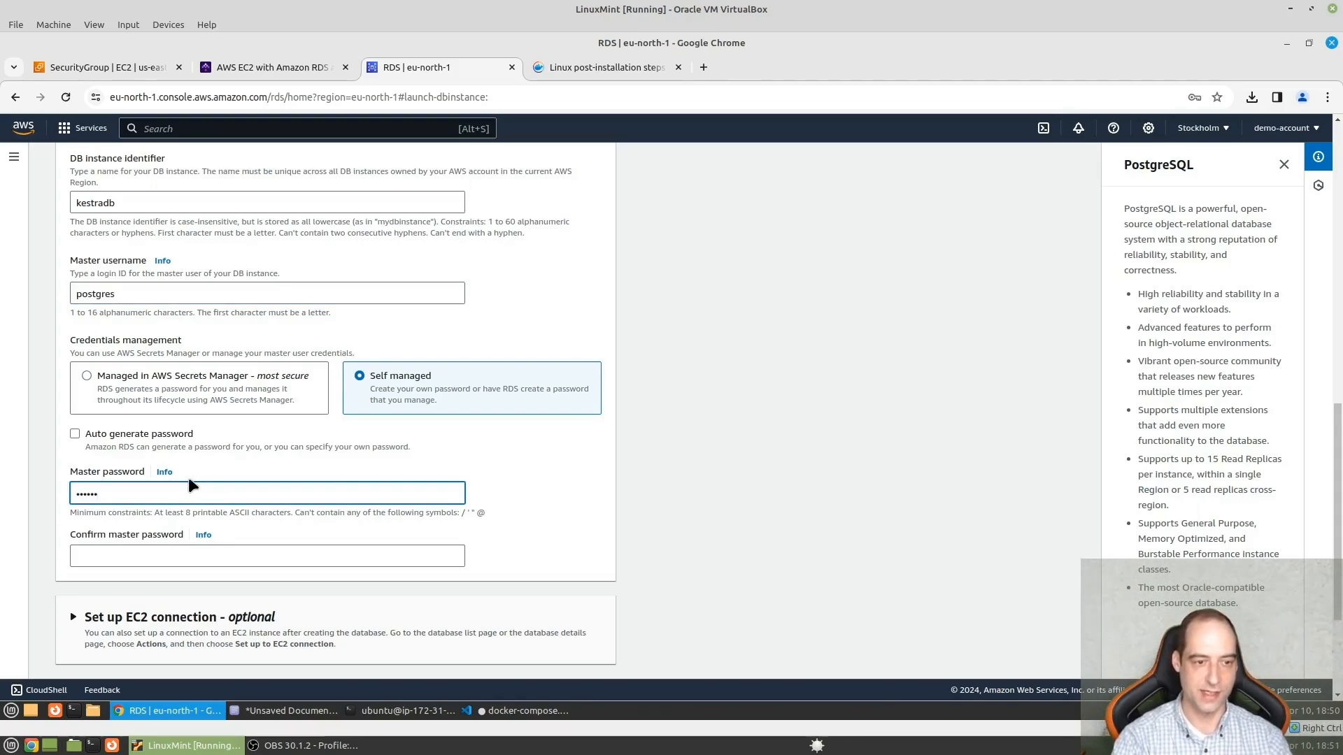
text(••)
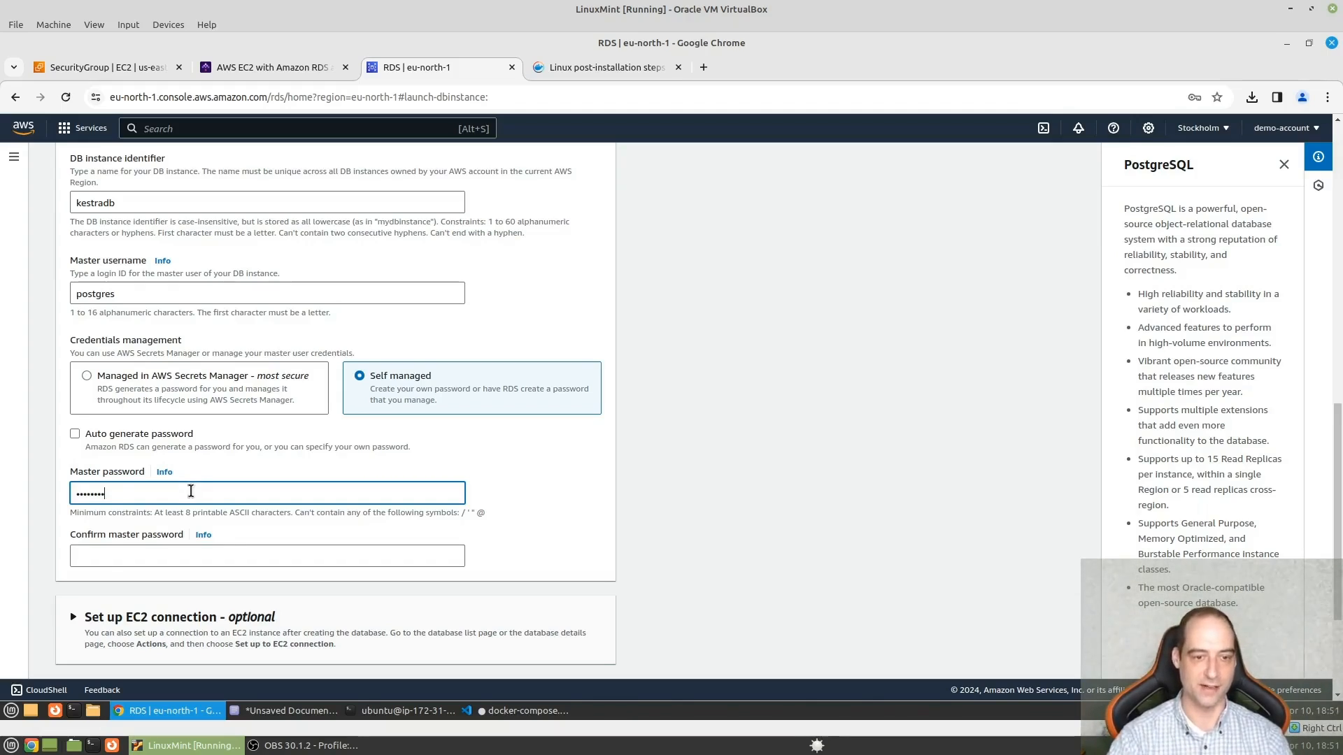
click(184, 553)
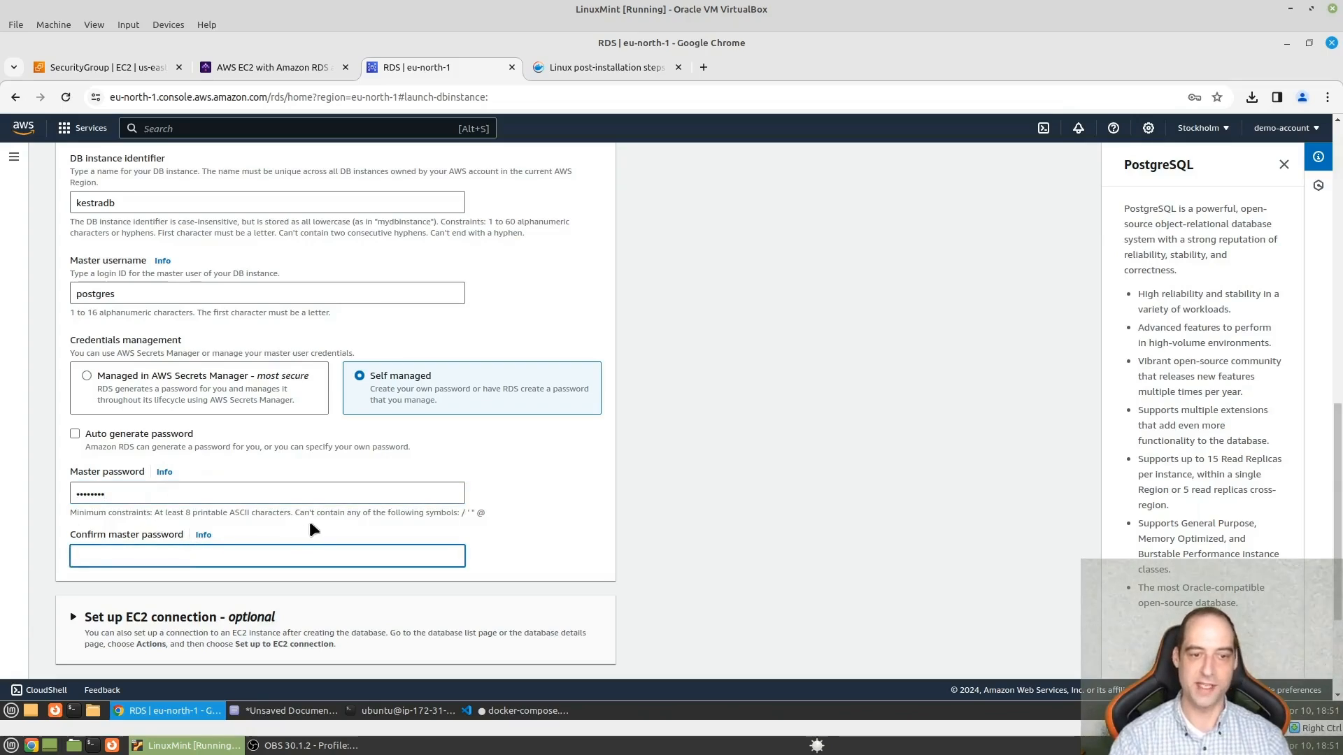
text(••••)
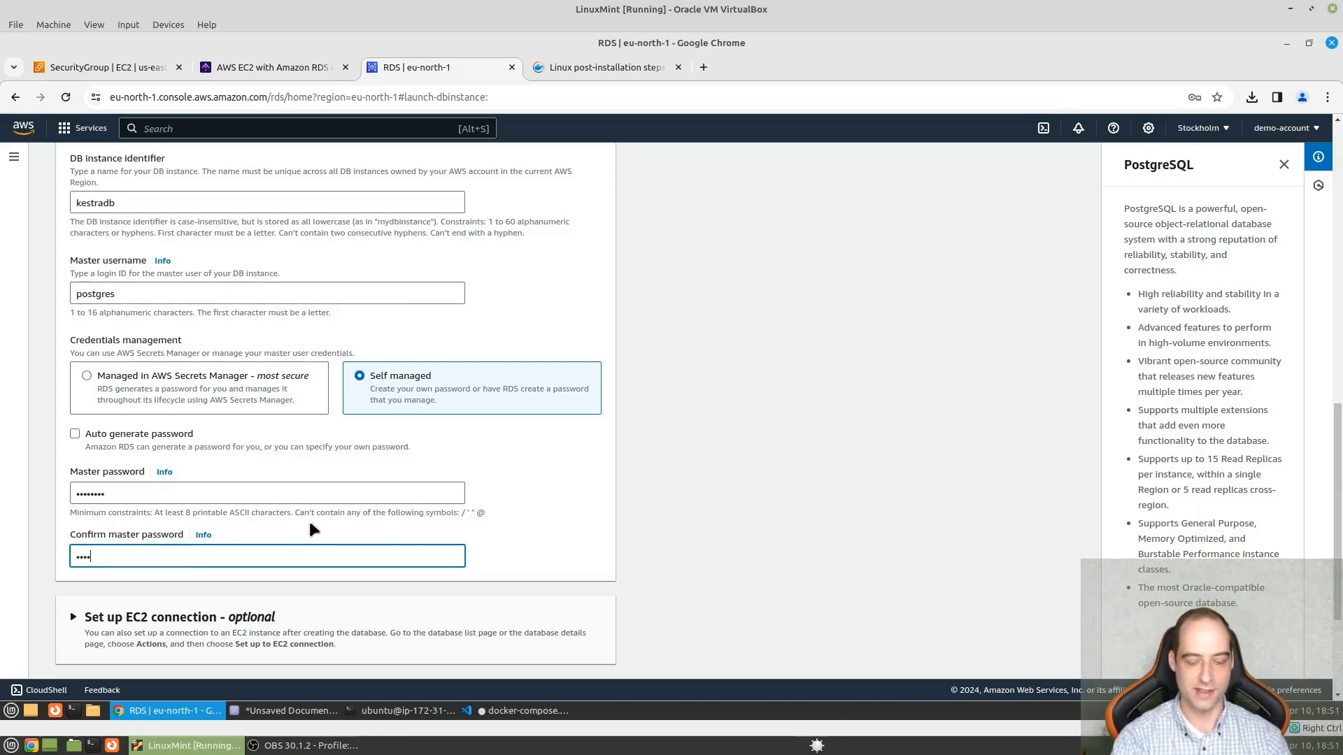
text(••••)
- Expand the optional EC2 connection setup and choose to connect the database to an EC2 compute resource
scroll(334, 519, down, 1)
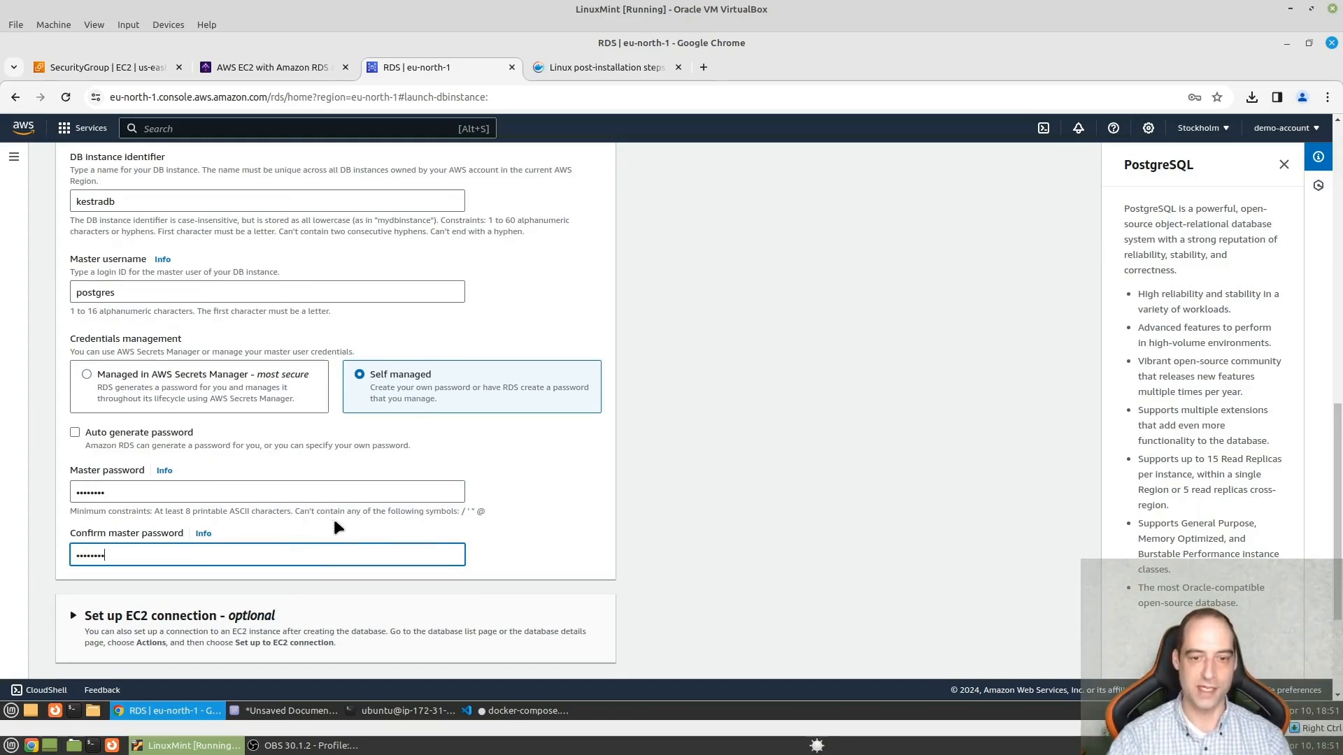
scroll(334, 521, down, 2)
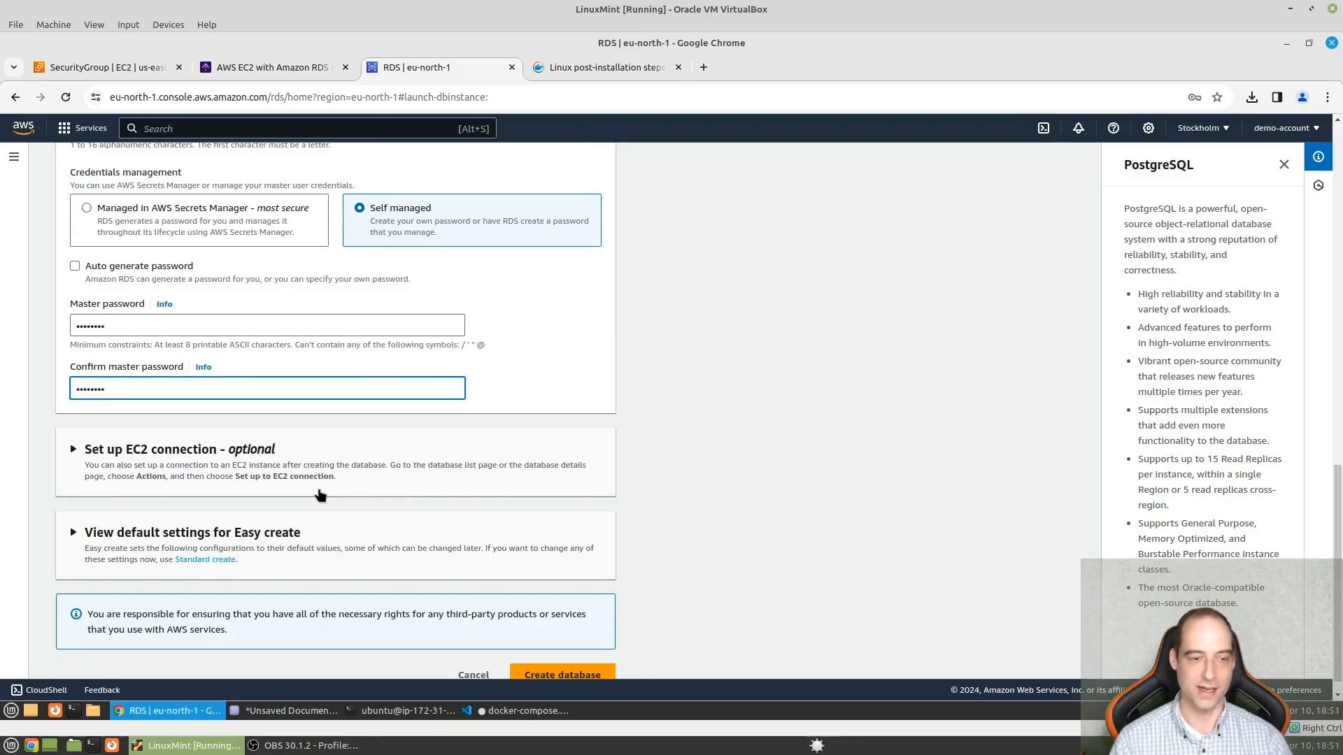
click(70, 451)
scroll(364, 409, down, 2)
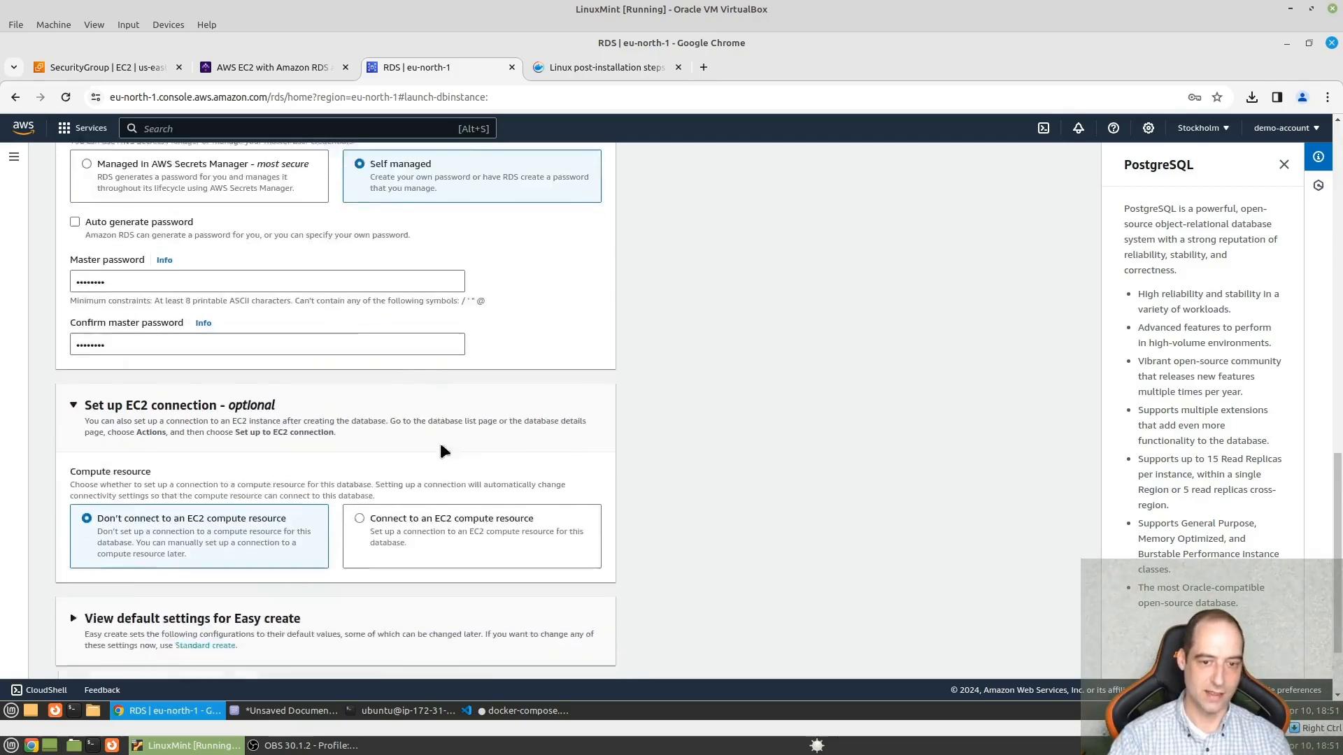
click(479, 418)
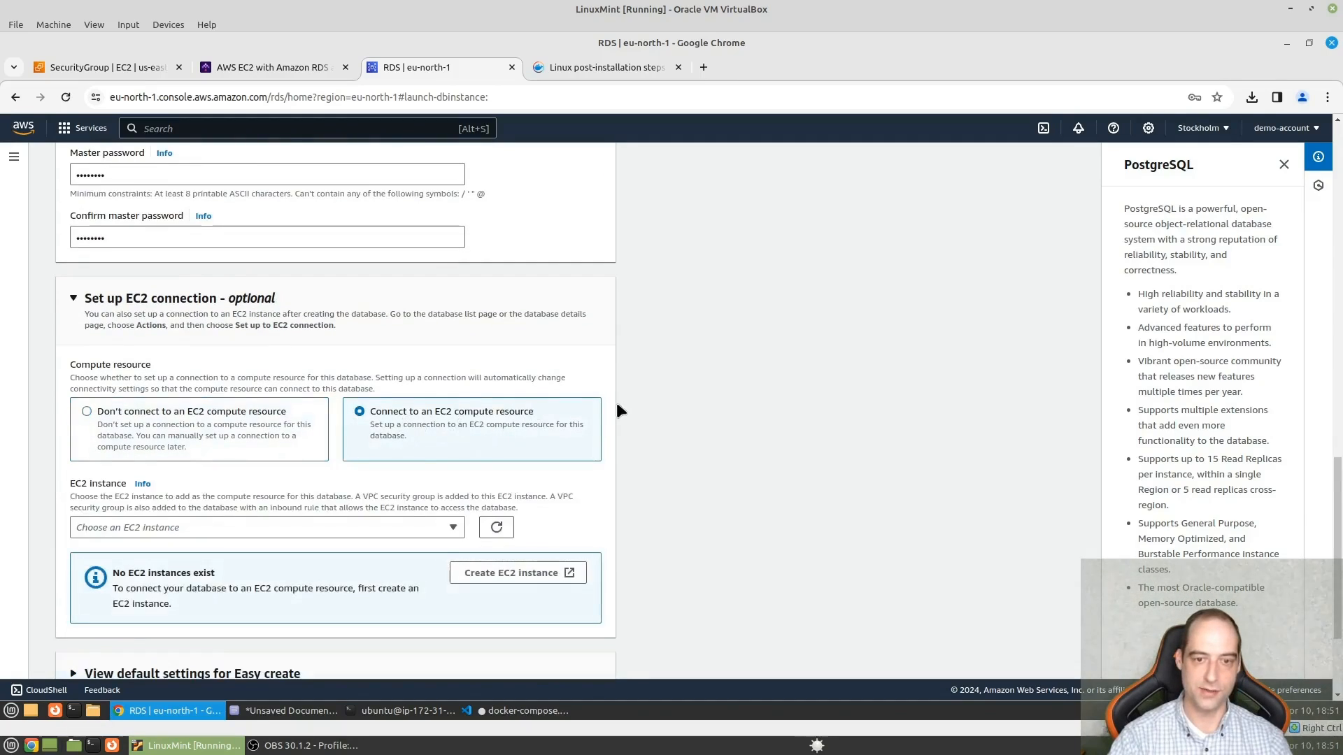
- In the connectivity settings, use an existing DB subnet group and an existing VPC security group
scroll(358, 490, down, 2)
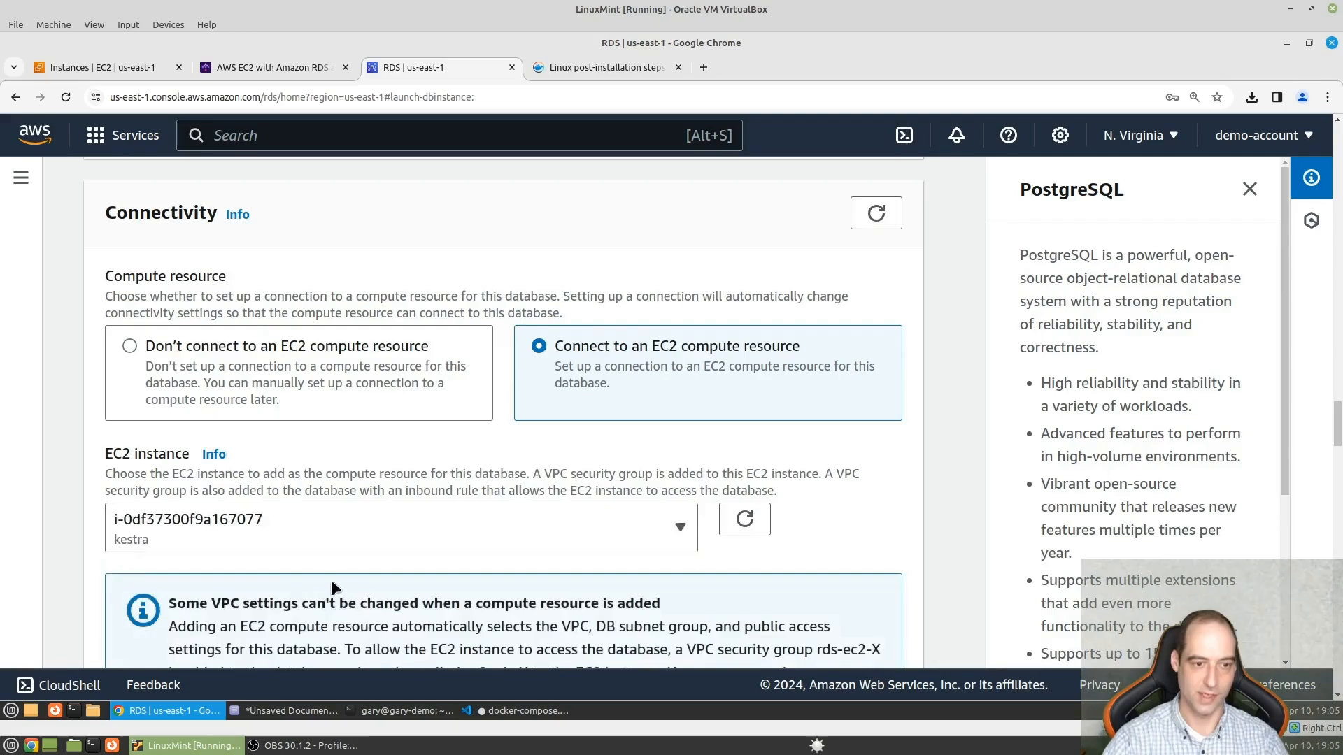
scroll(336, 569, down, 4)
scroll(425, 439, down, 3)
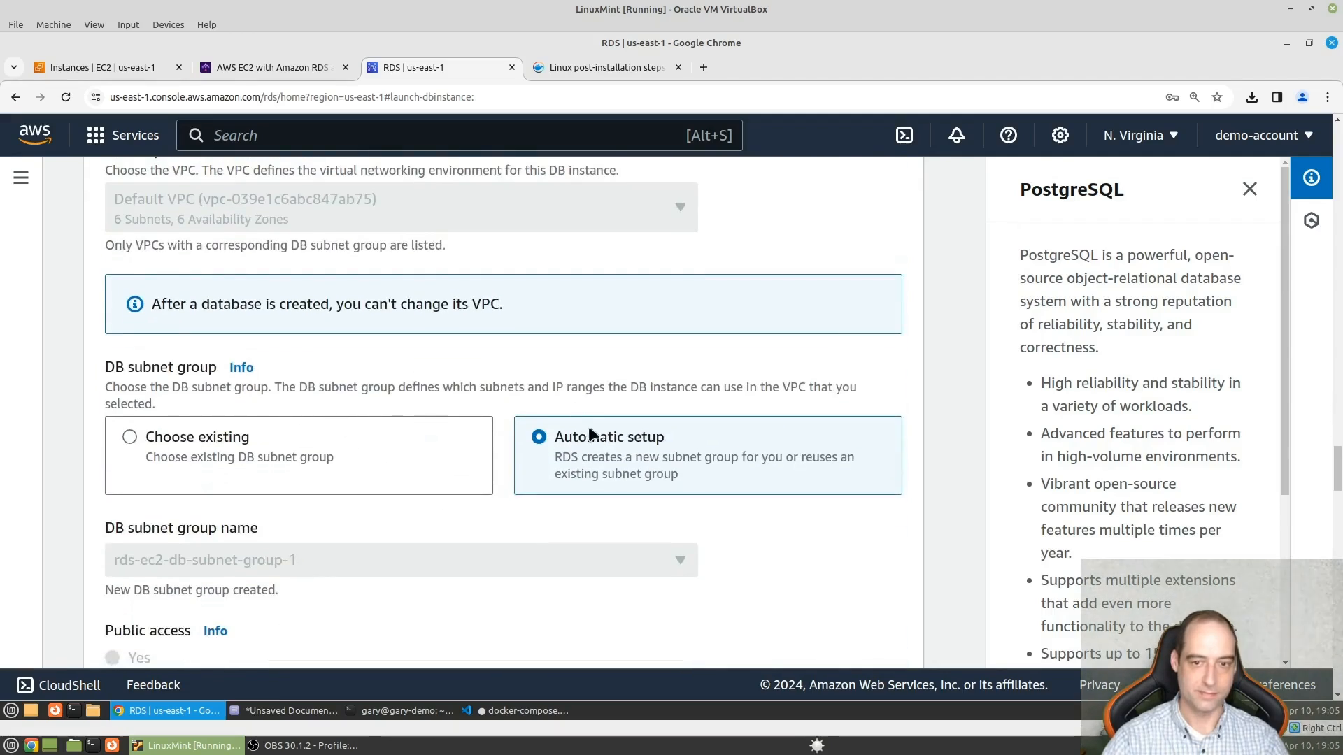
click(168, 451)
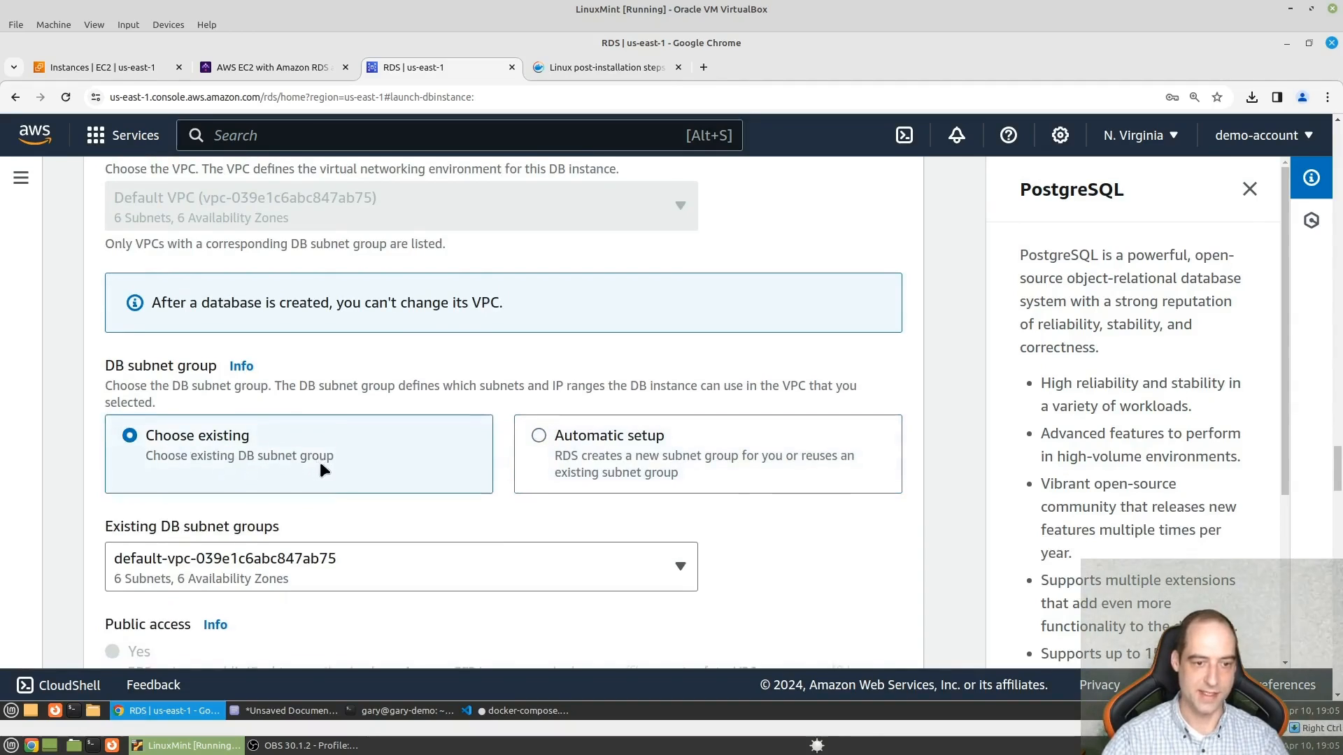
scroll(321, 462, down, 2)
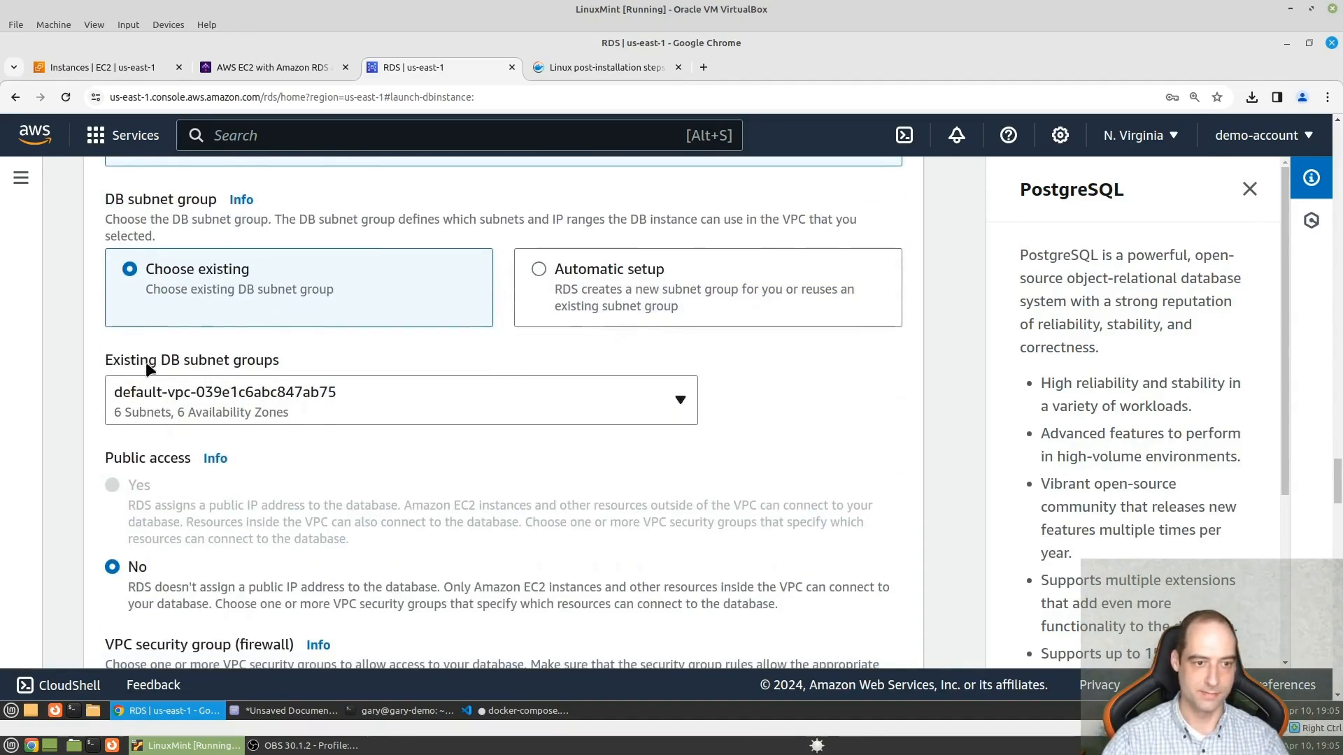
scroll(259, 369, down, 4)
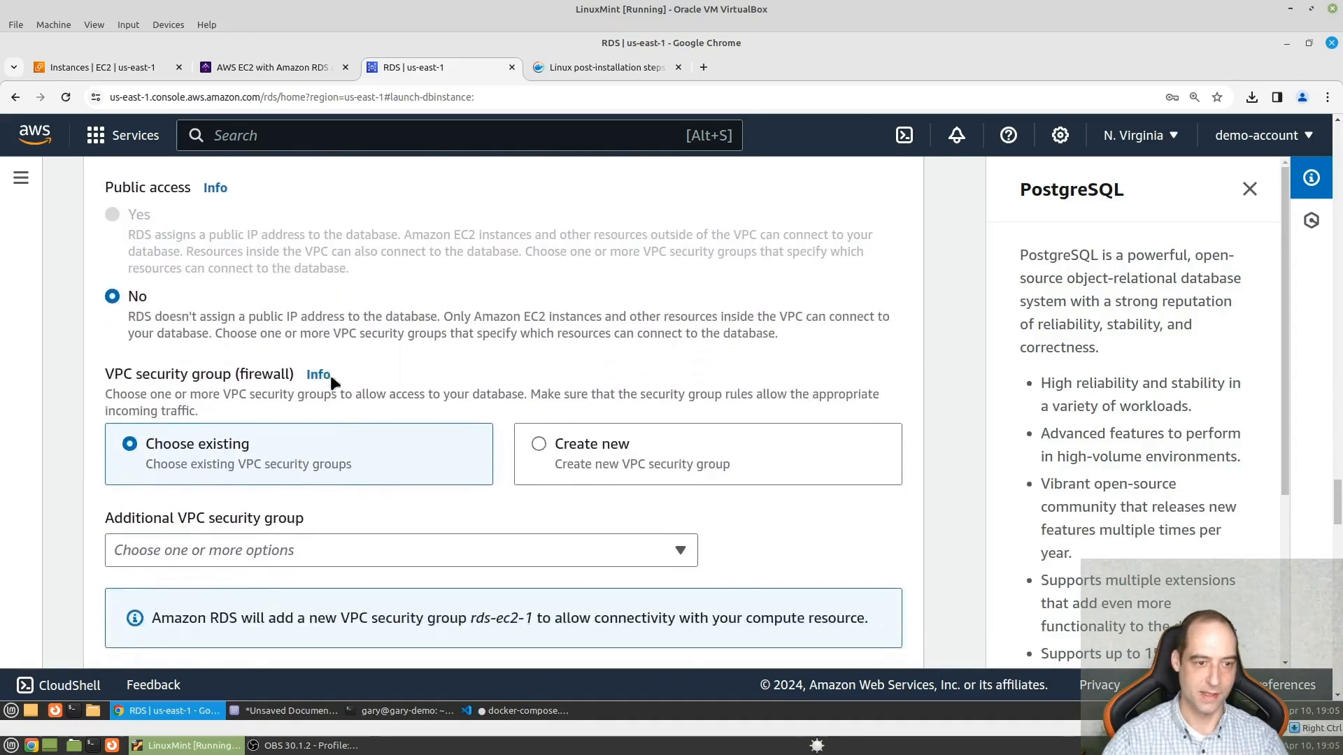
click(271, 492)
scroll(284, 481, down, 1)
- Switch to the Kestra guide and examine its RDS credentials and connectivity settings, down to the Create Kestra database section
click(280, 68)
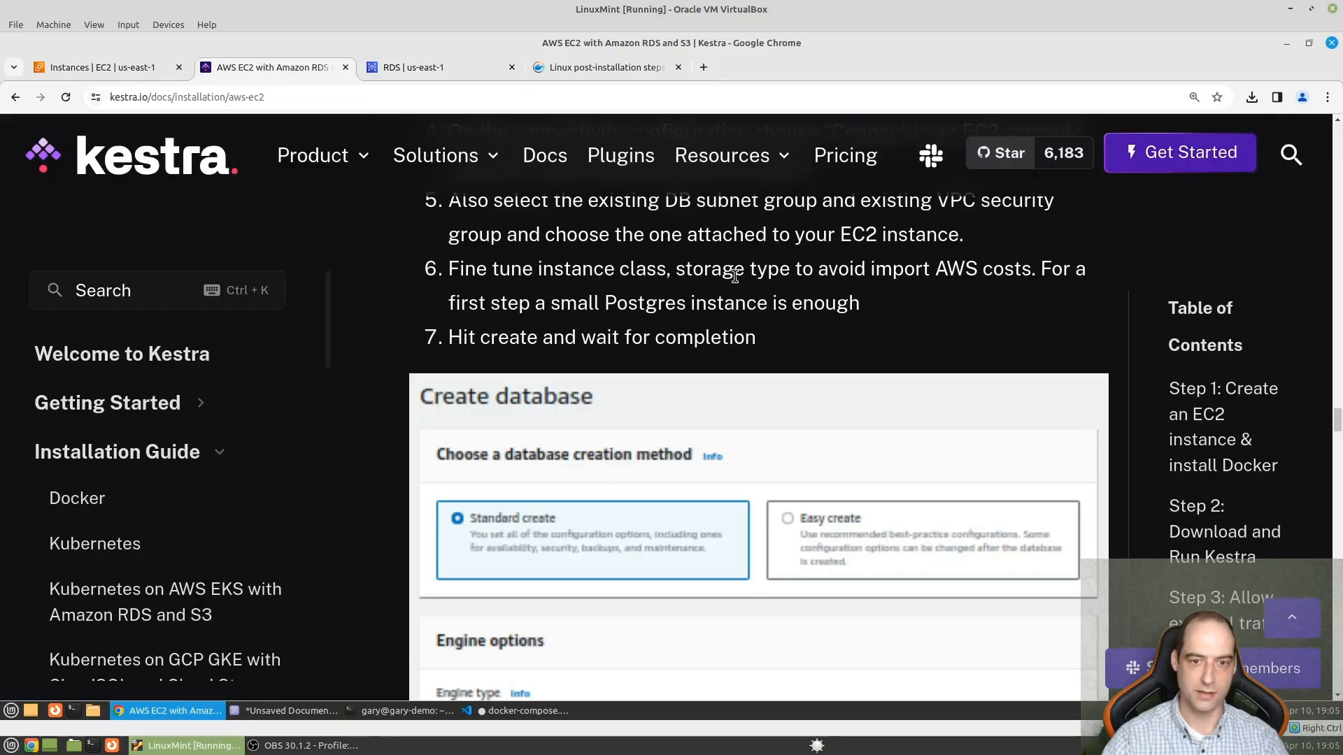
scroll(799, 415, down, 5)
scroll(799, 415, down, 10)
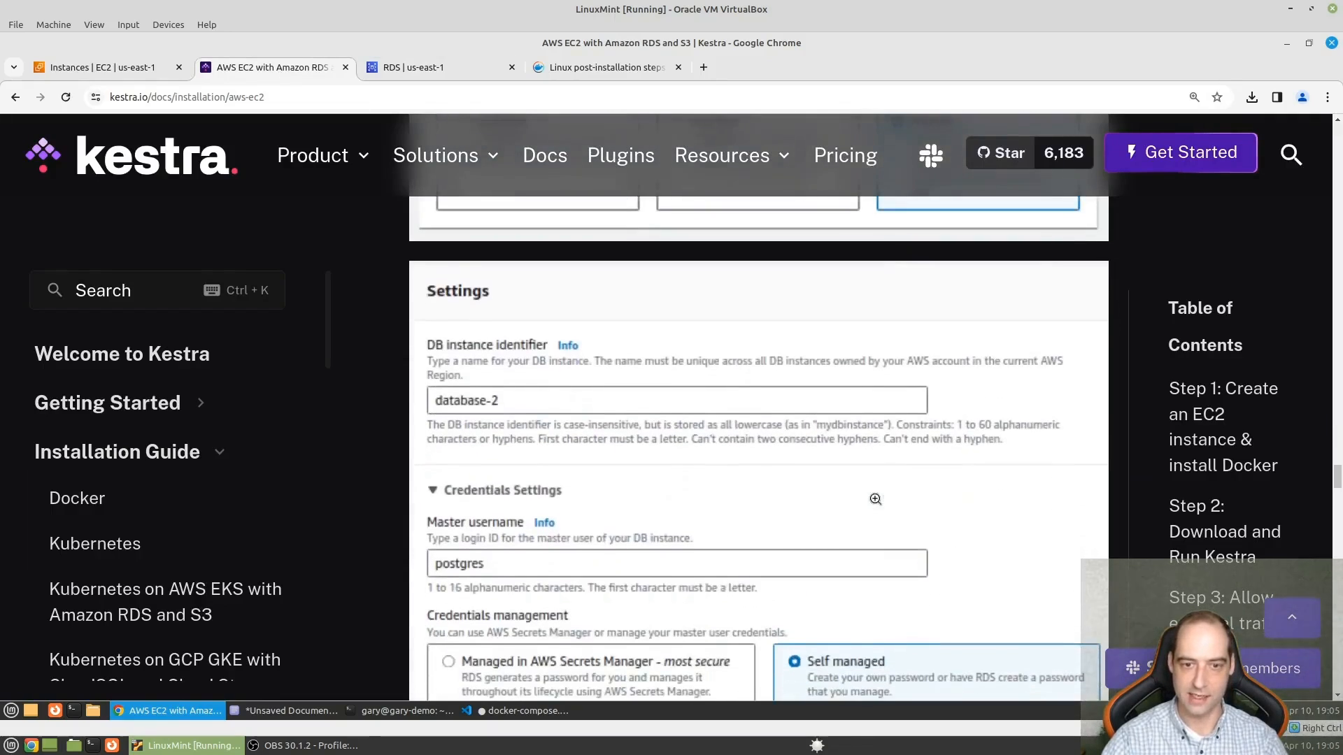
scroll(875, 502, down, 9)
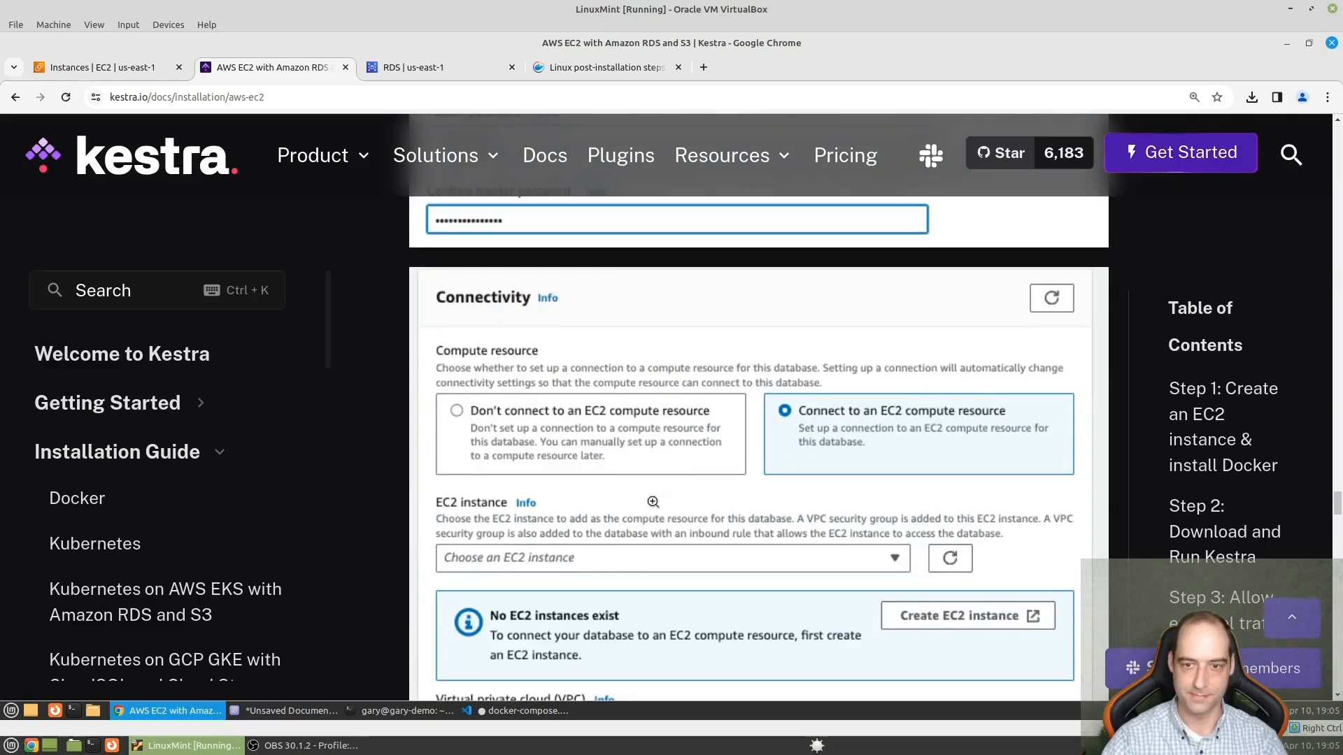
scroll(846, 479, down, 4)
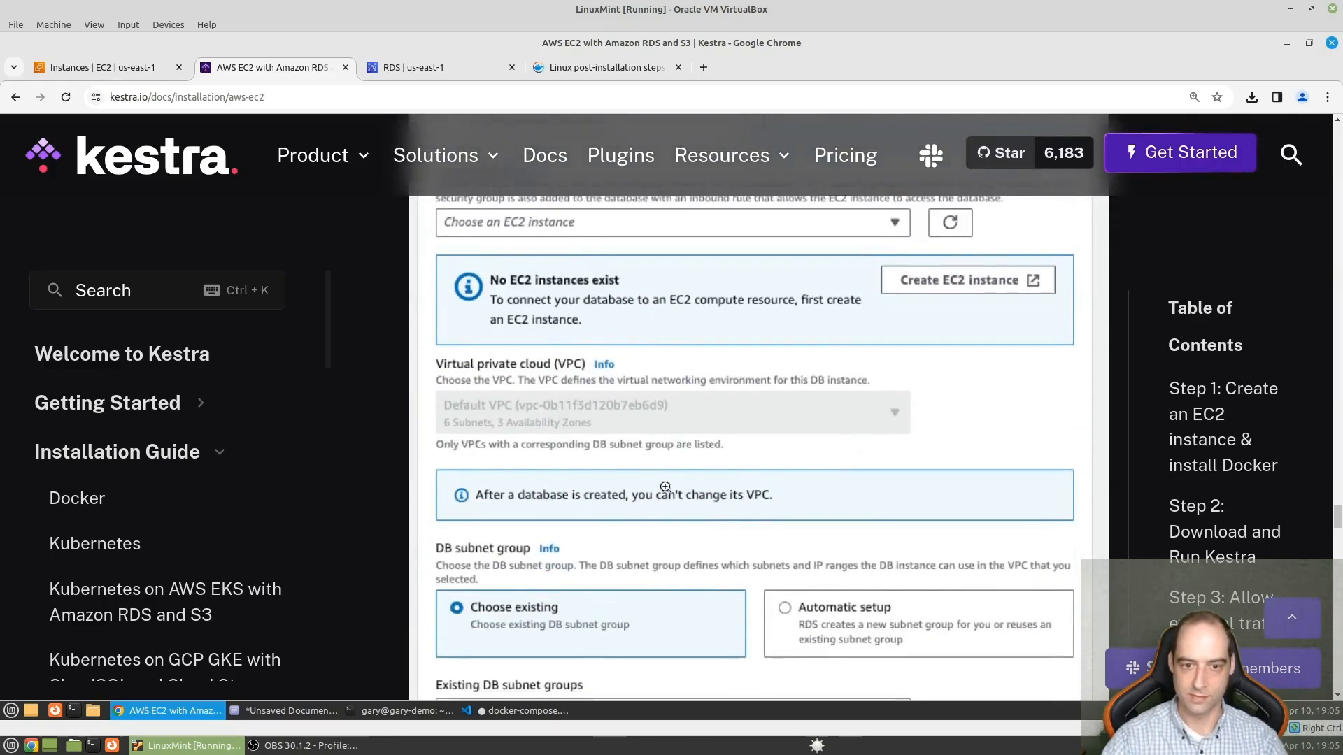
scroll(665, 487, down, 3)
scroll(503, 369, down, 4)
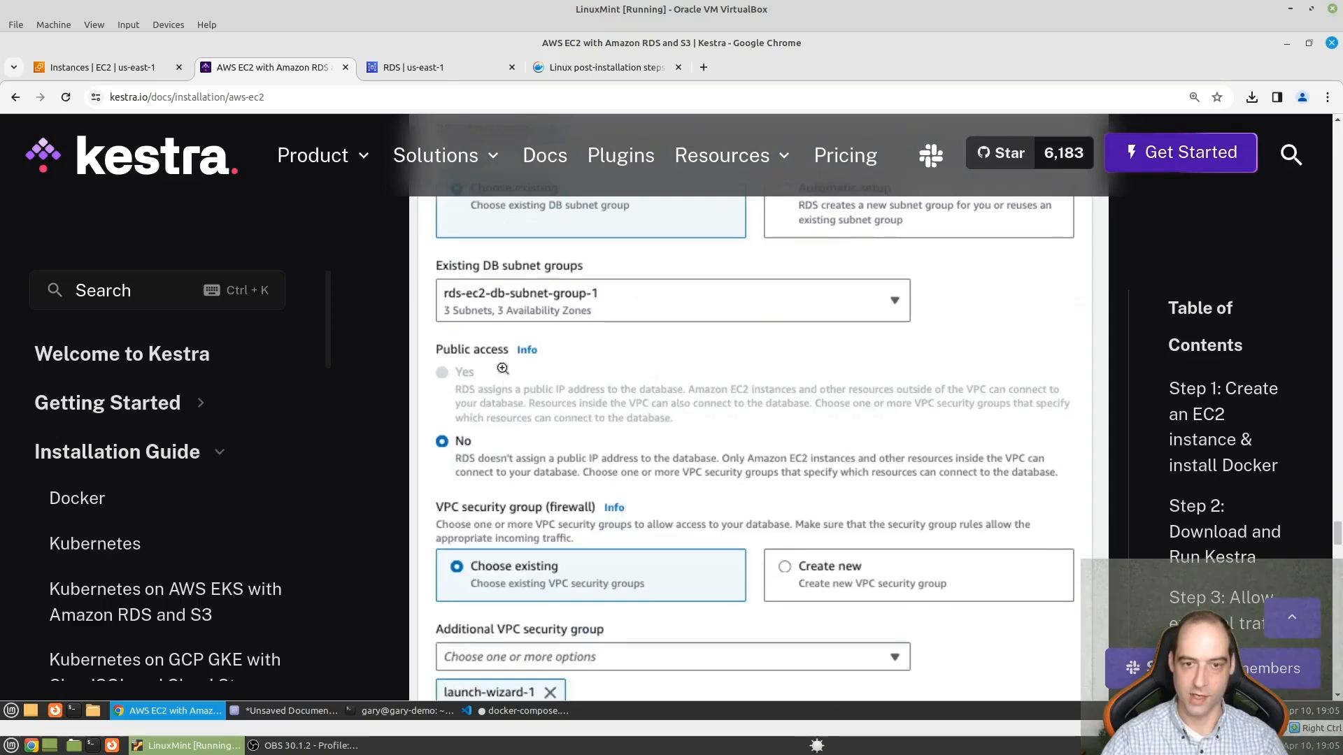
scroll(690, 501, down, 2)
scroll(659, 510, down, 2)
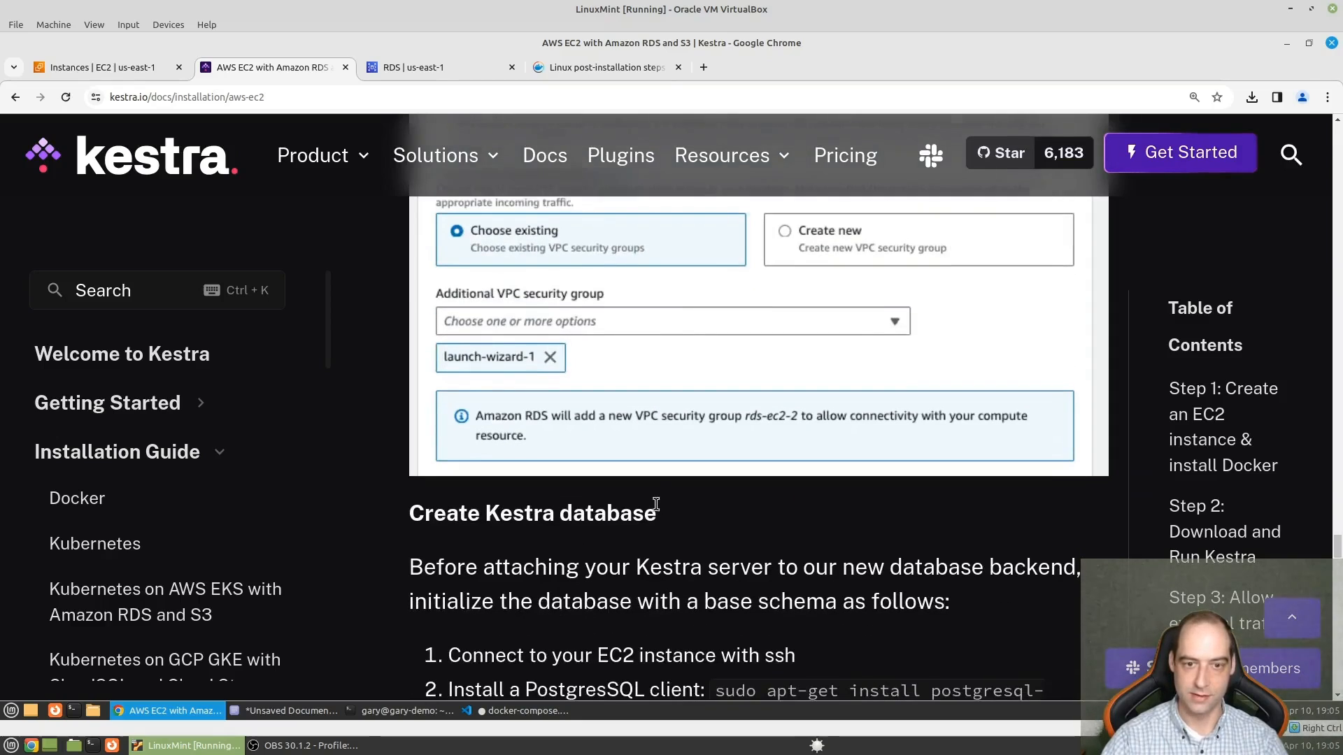
scroll(510, 489, down, 2)
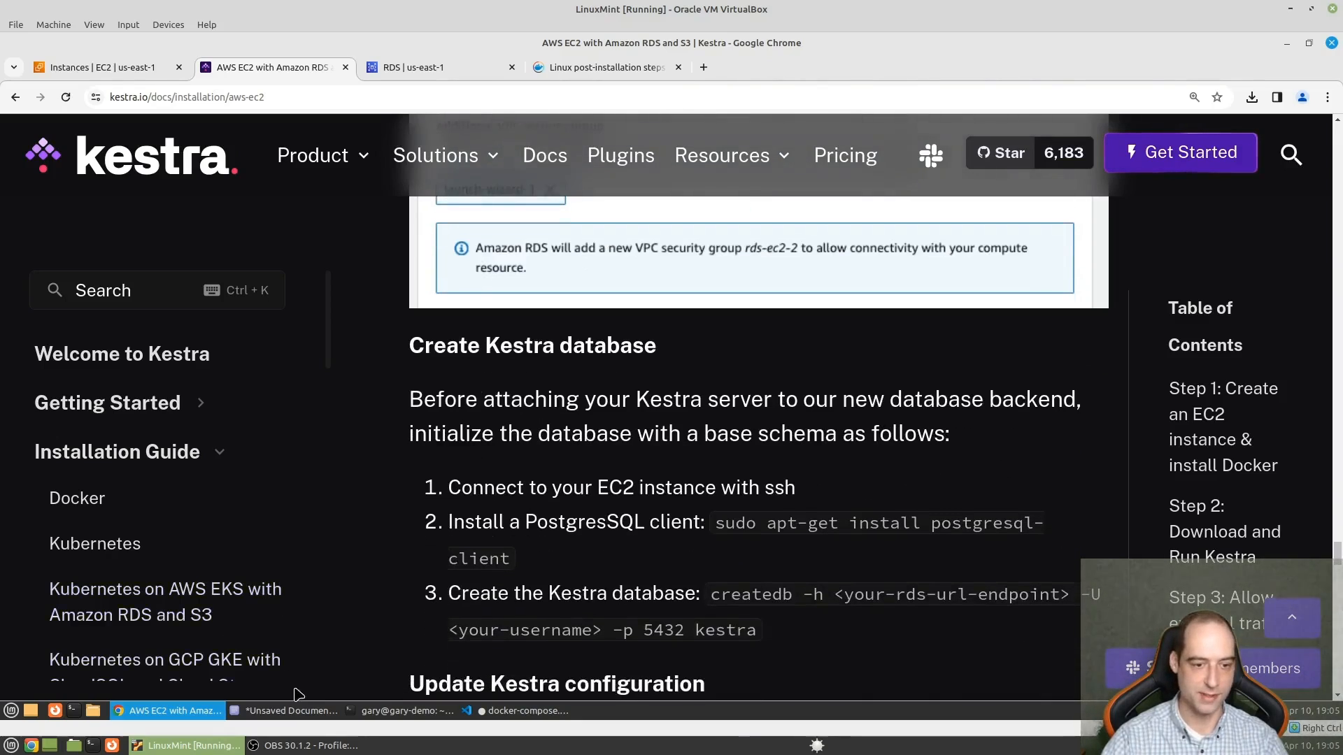
- Return to the RDS database form, turn off Performance Insights and expand the additional monitoring configuration
click(433, 70)
scroll(379, 351, down, 8)
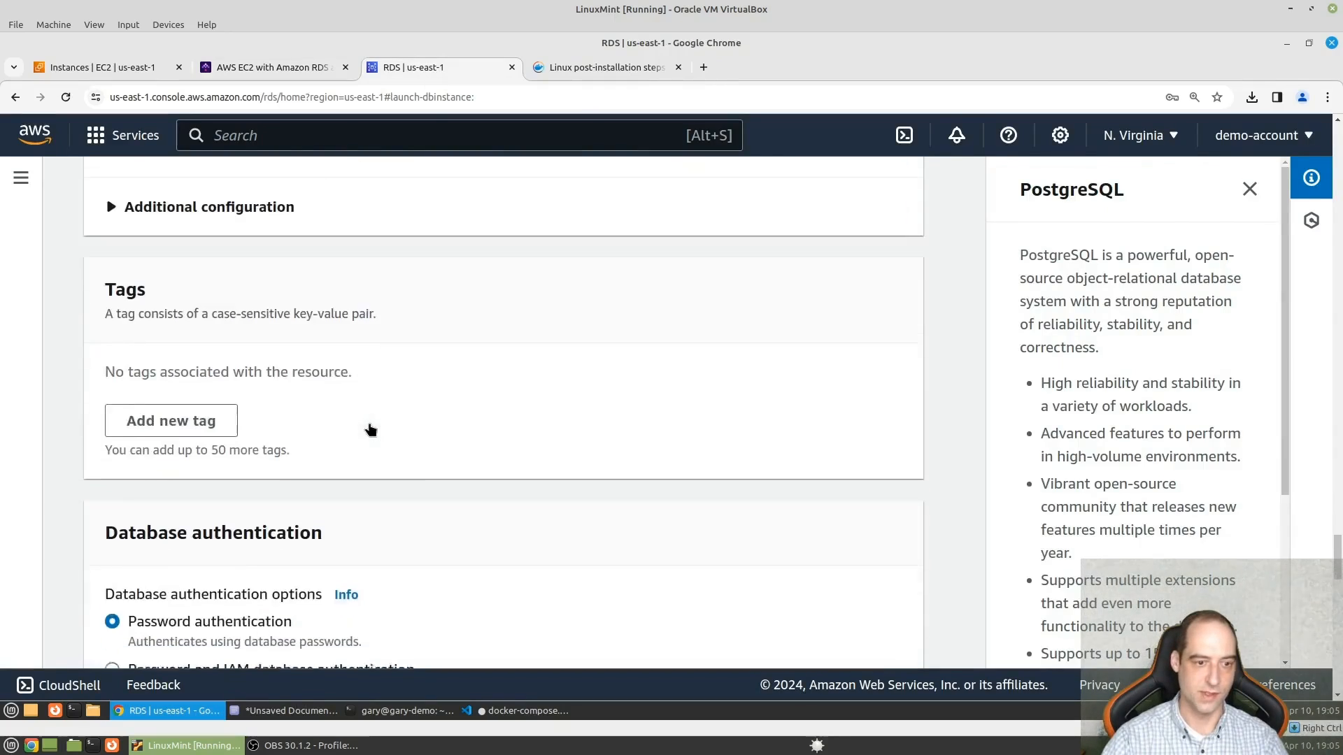
scroll(371, 429, down, 4)
scroll(273, 394, down, 1)
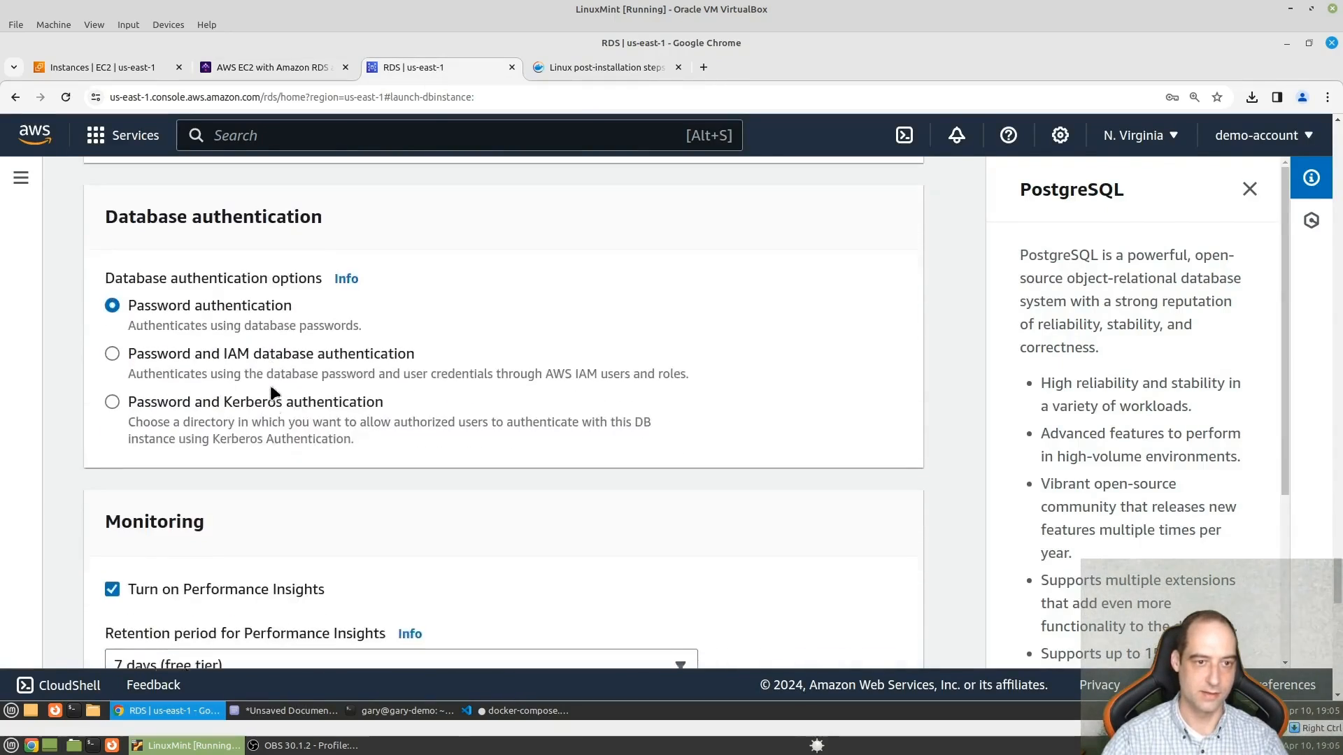
scroll(270, 392, down, 5)
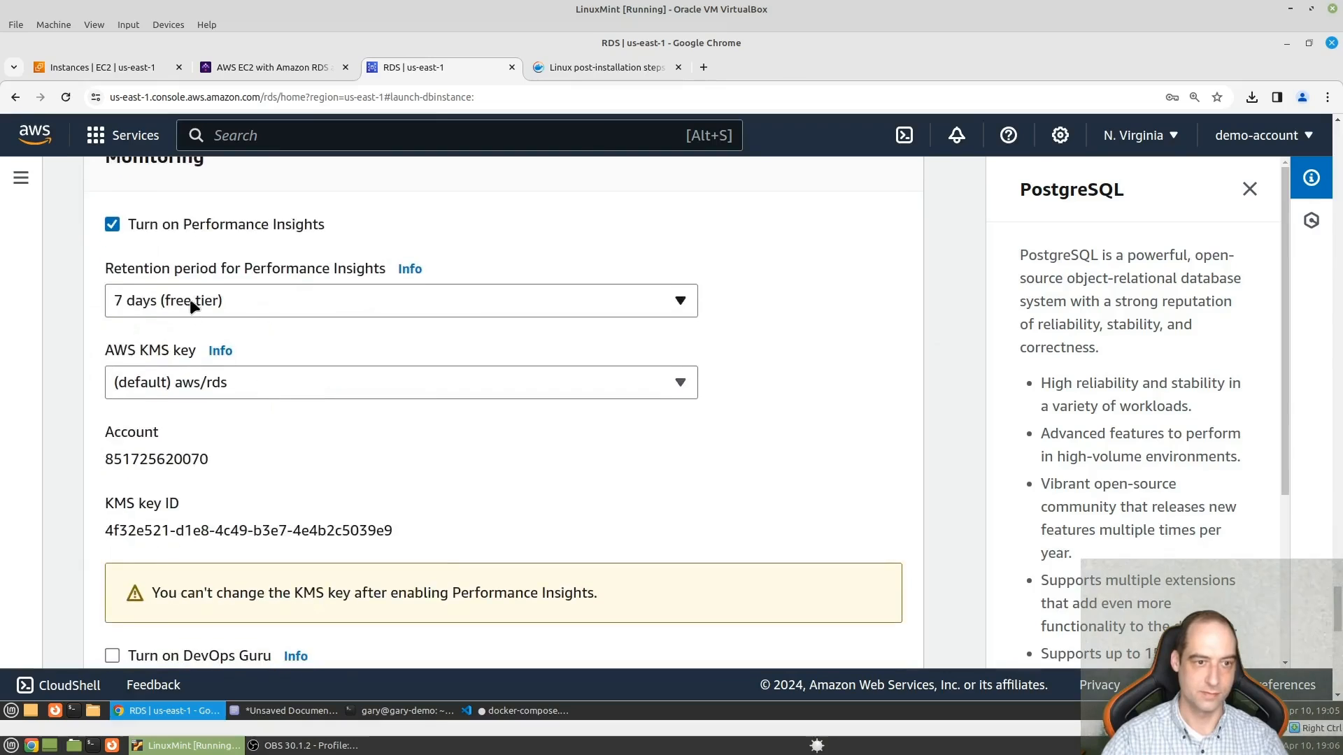
click(113, 225)
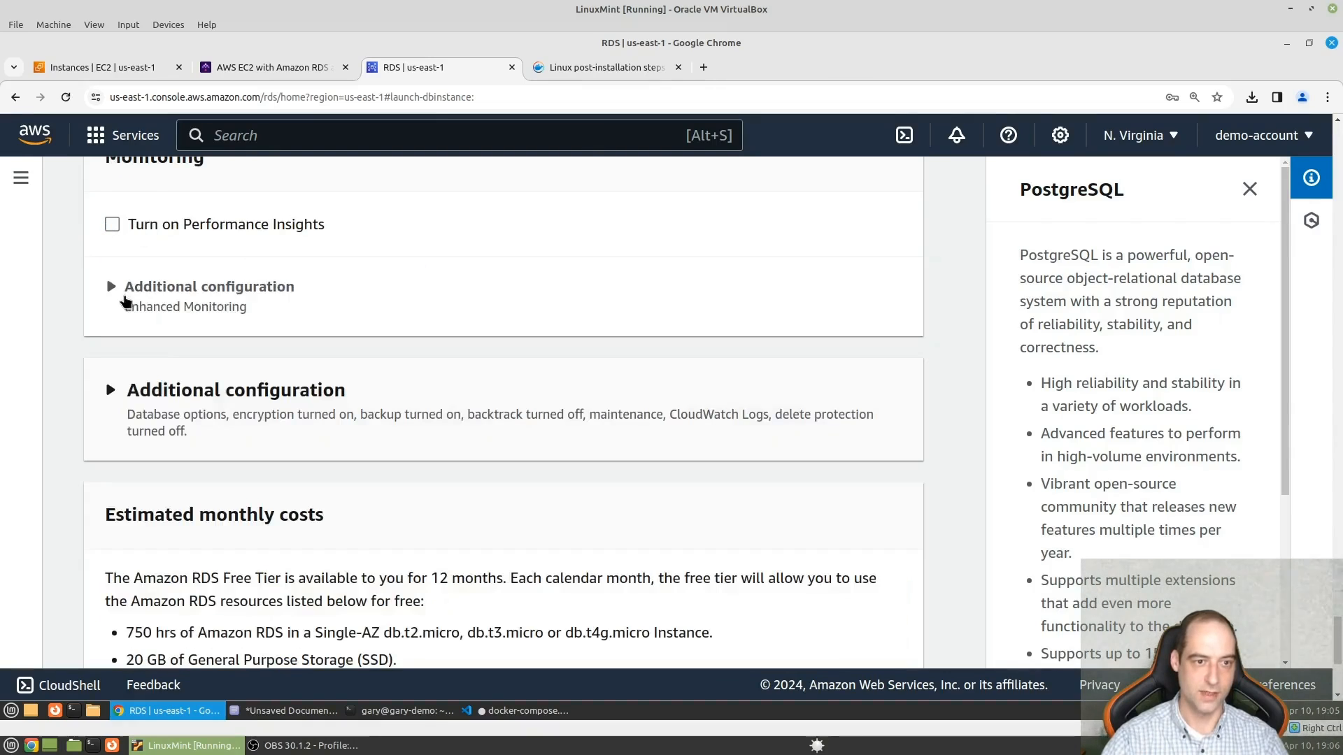
click(111, 287)
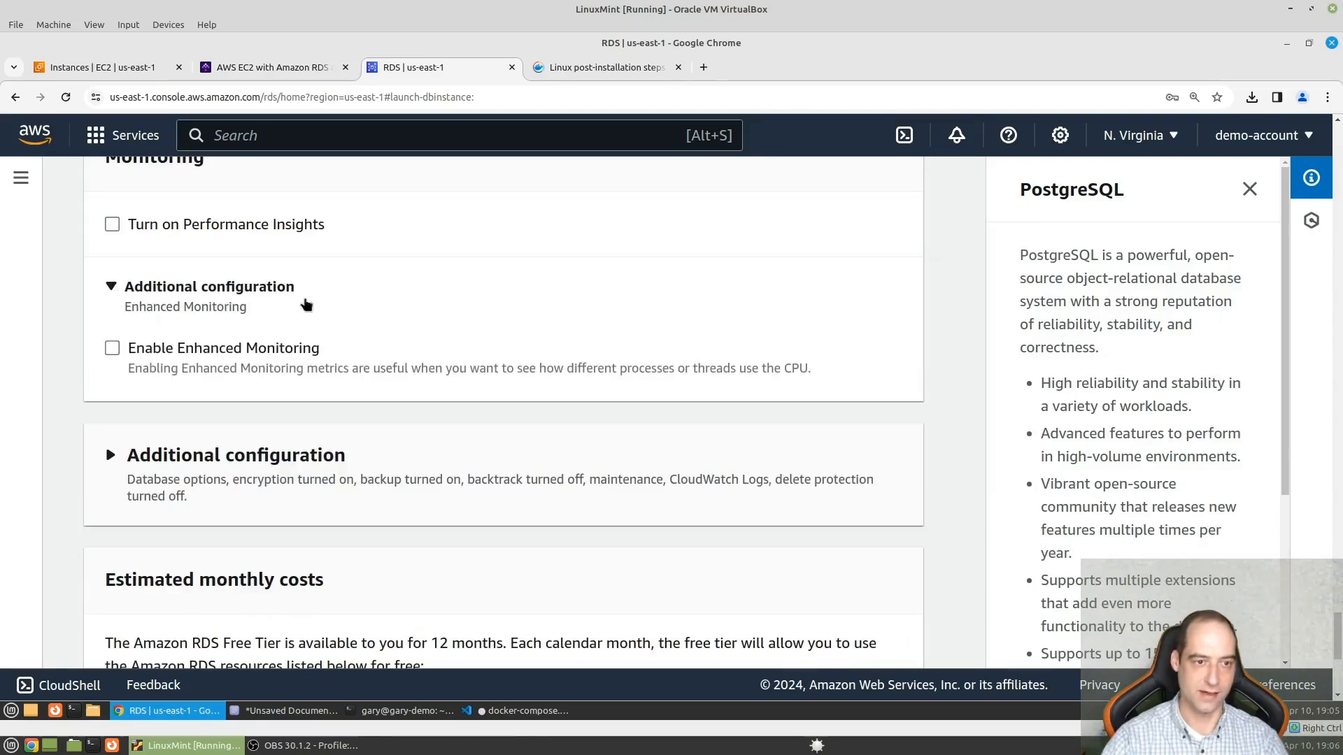
- Check the remaining configuration and estimated monthly costs, and create the database
scroll(401, 336, down, 5)
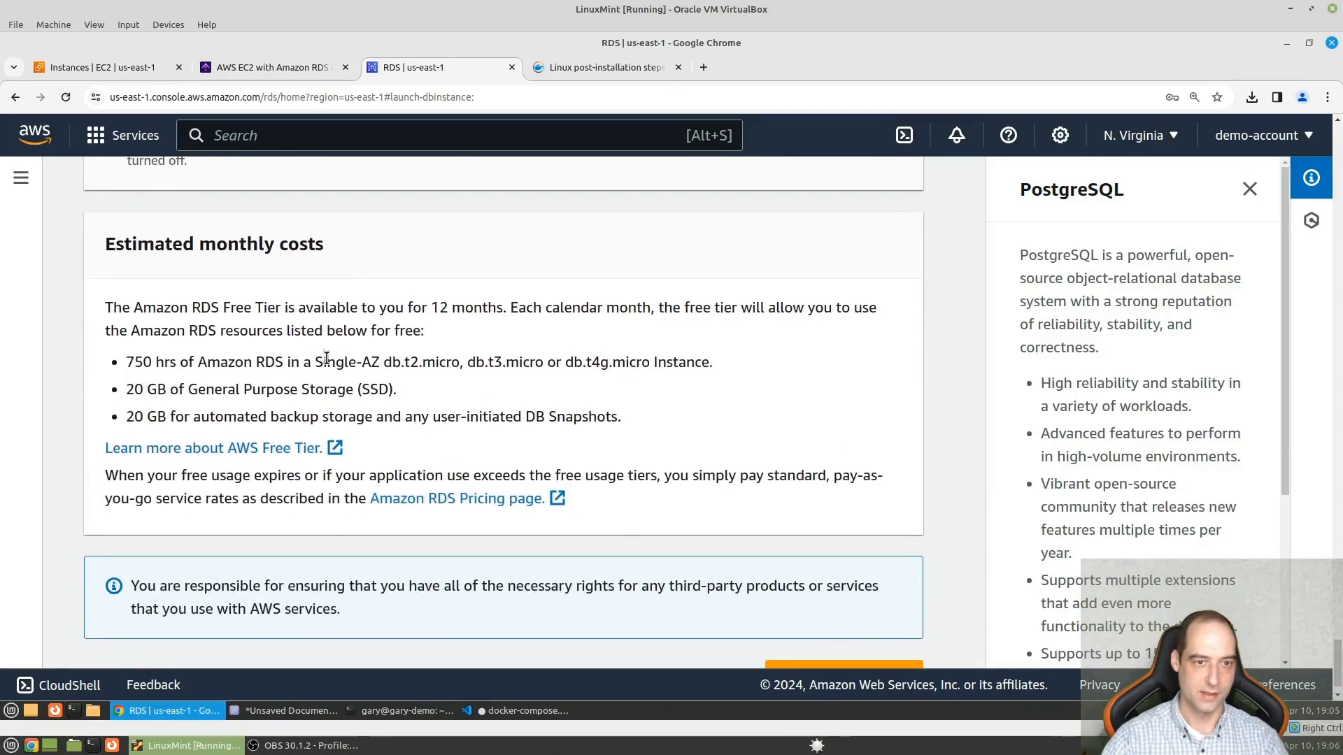
scroll(326, 358, up, 3)
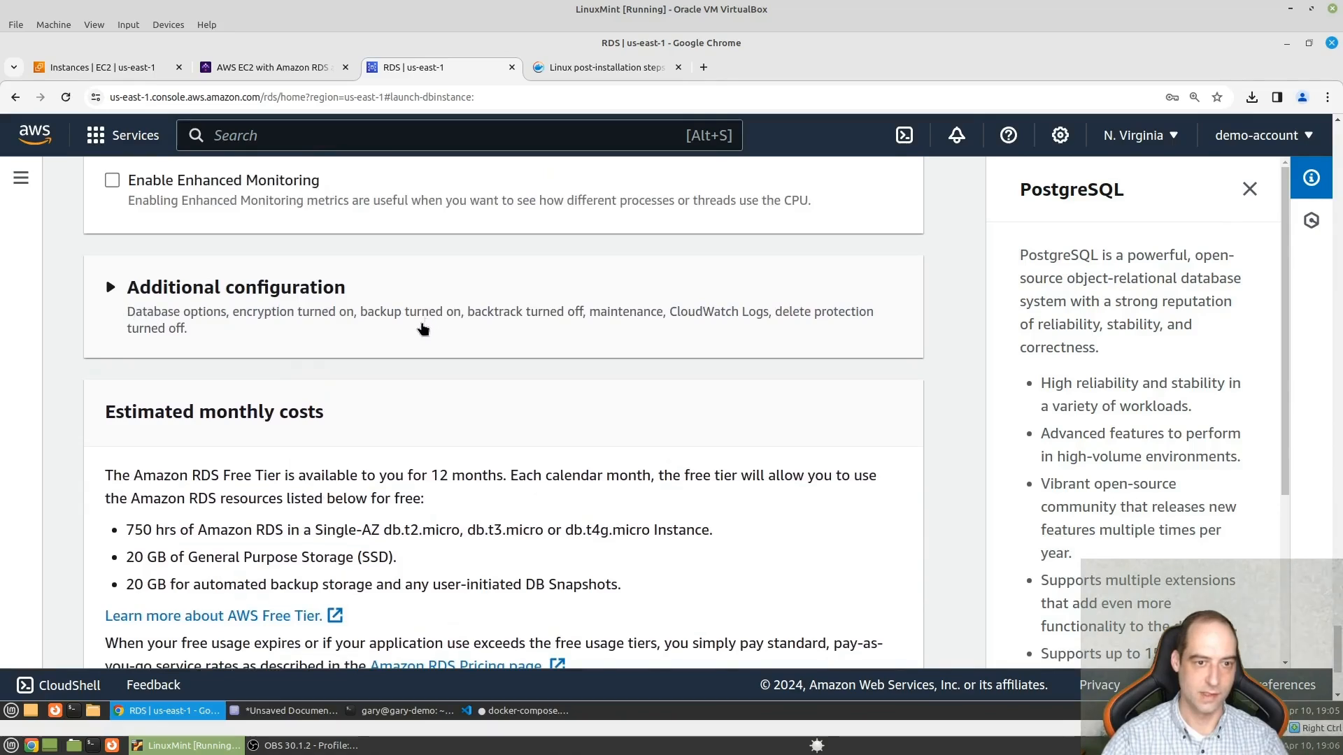
scroll(412, 323, down, 3)
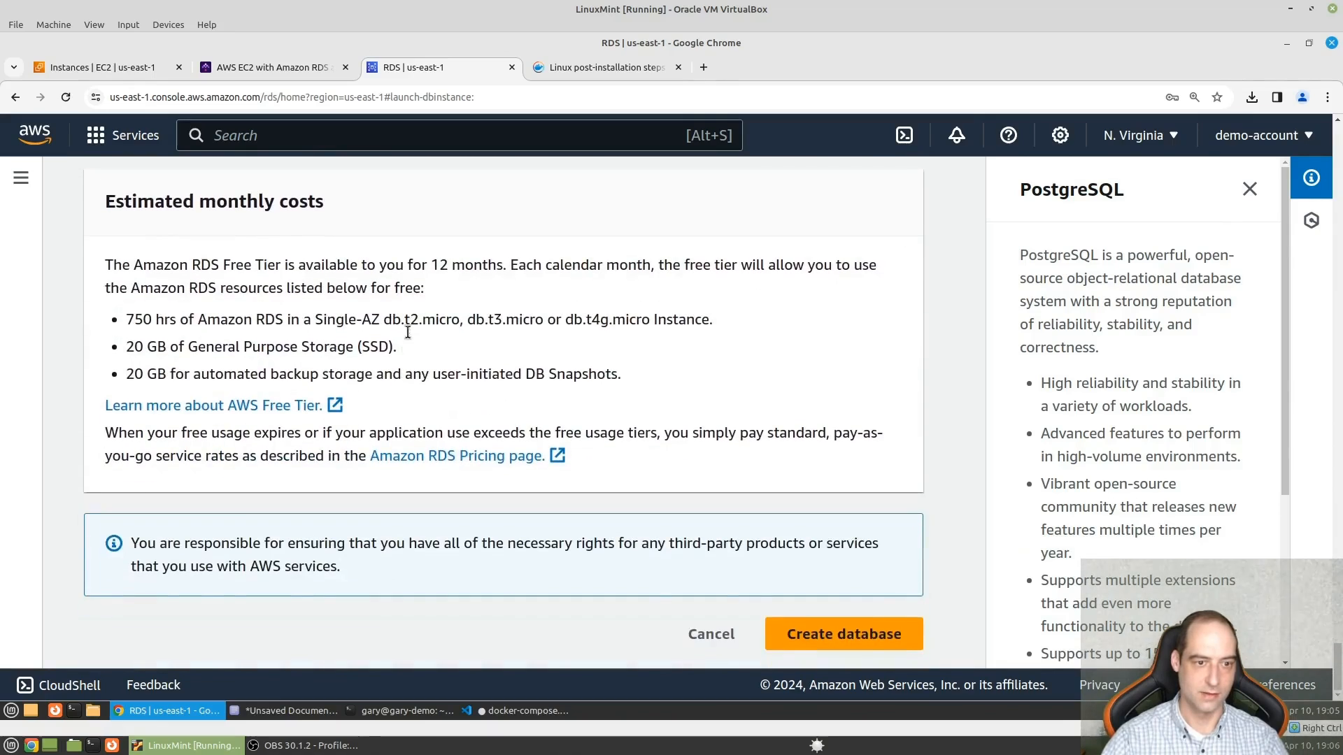
click(844, 637)
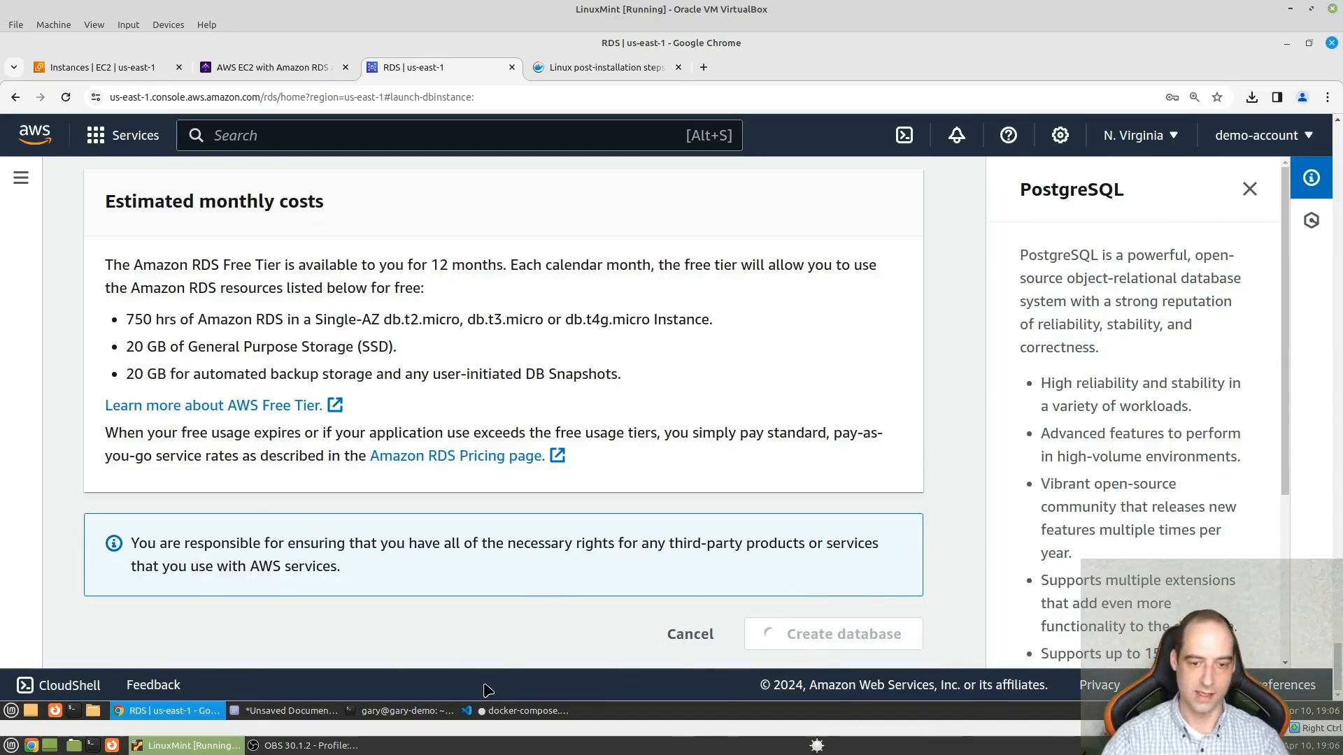
- Switch to docker-compose.yml in Visual Studio Code and delete the postgres-data volume with its local driver
mouse_move(492, 719)
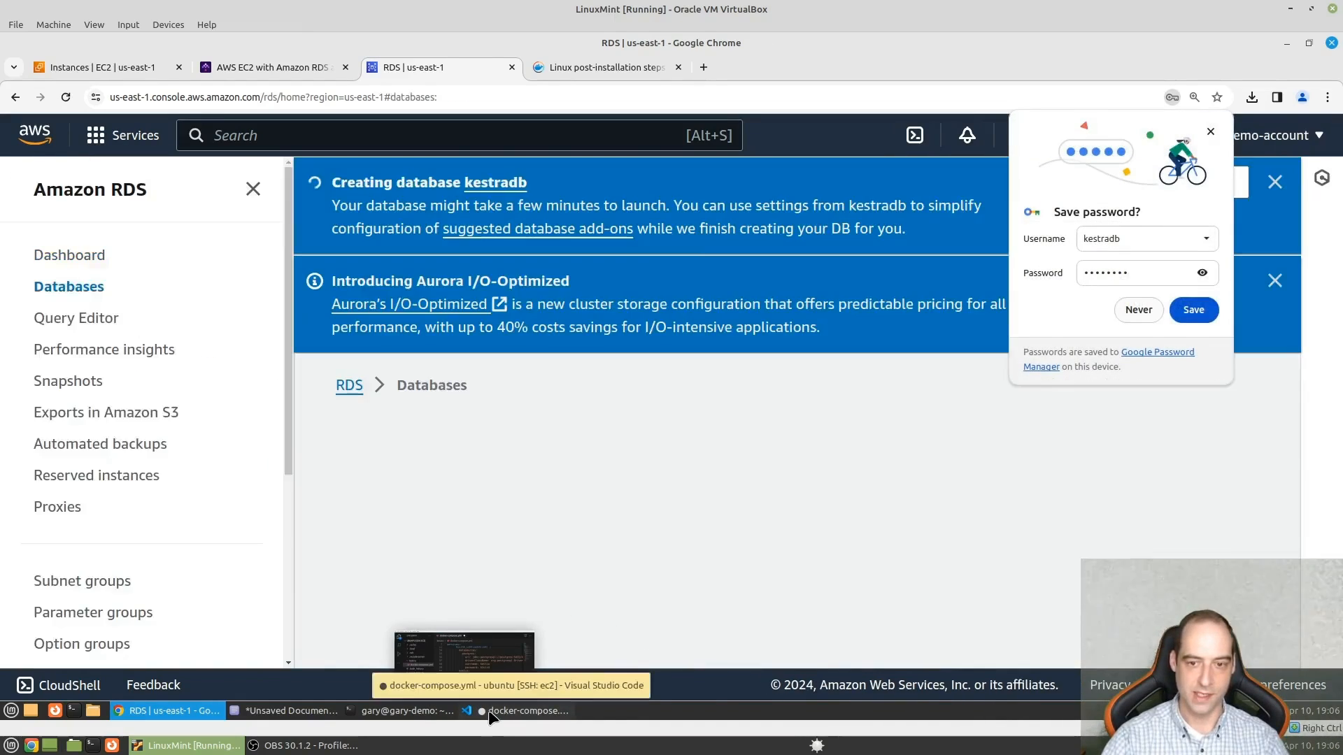
click(489, 712)
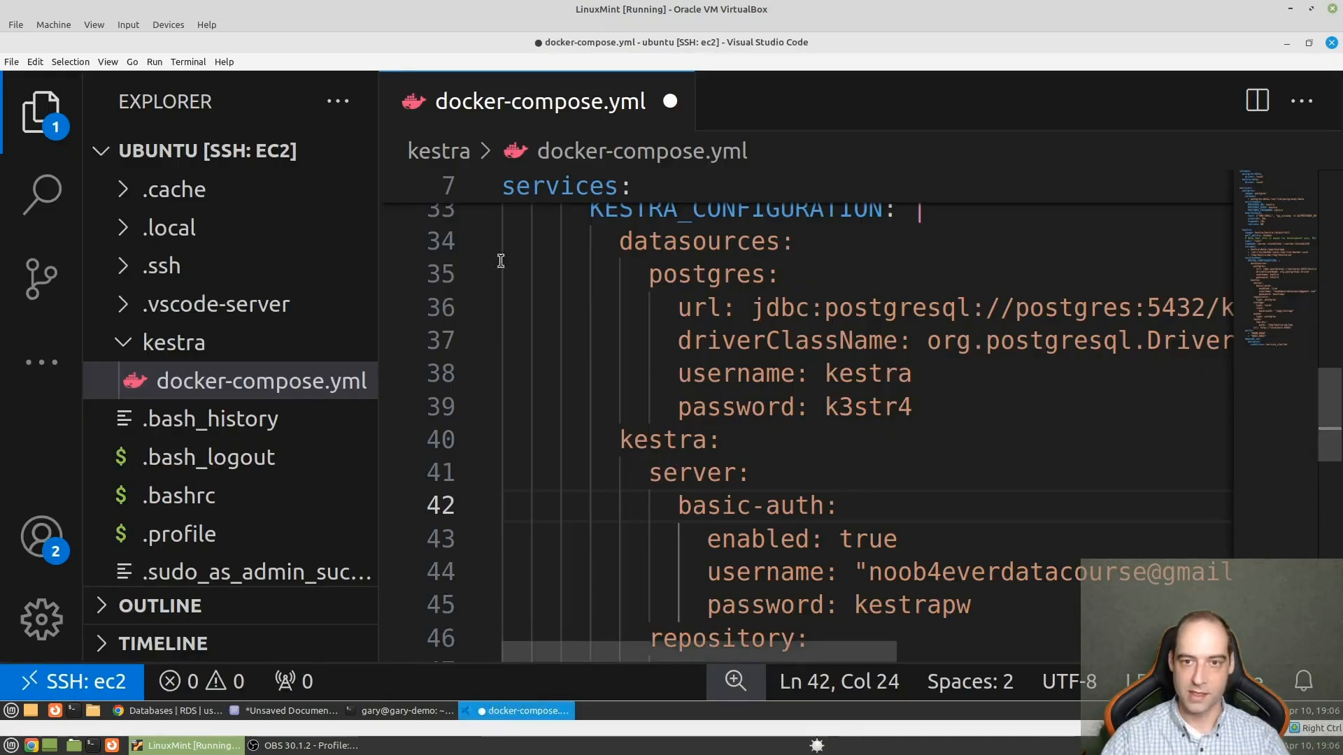
scroll(621, 382, up, 1)
scroll(620, 381, up, 10)
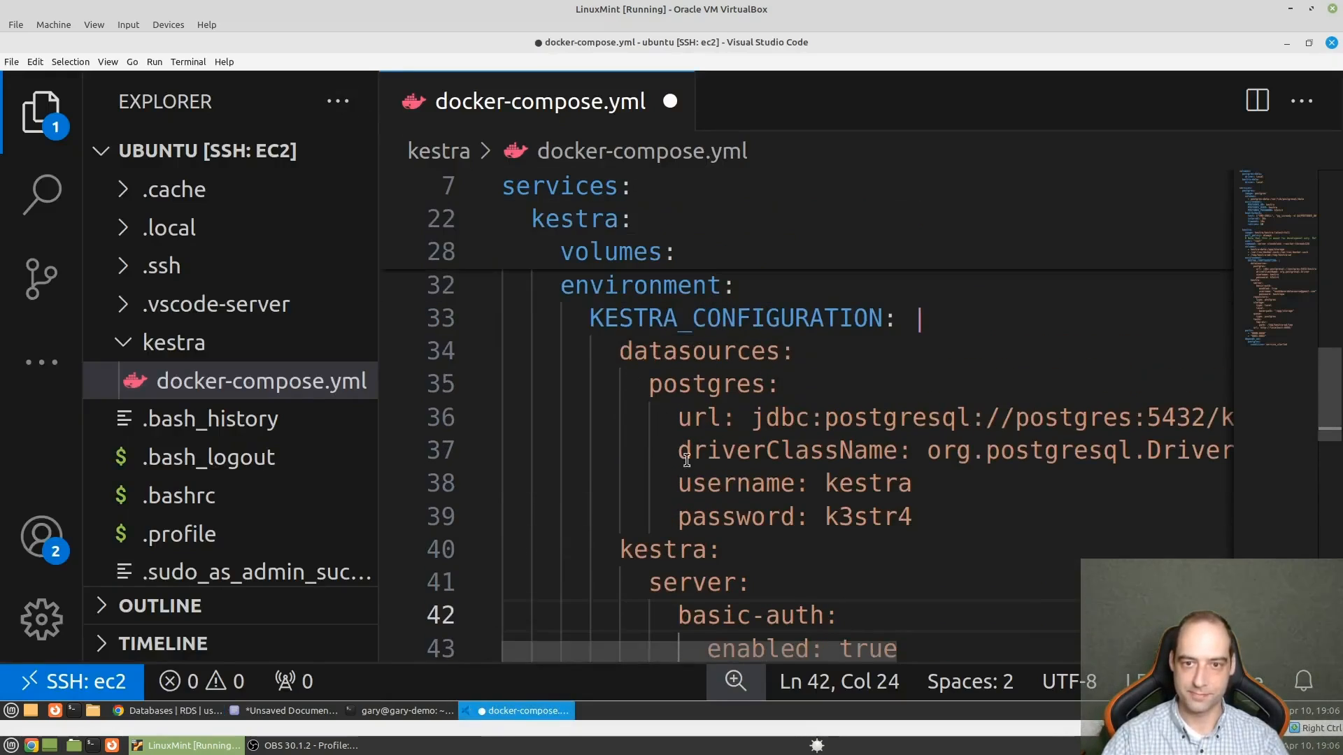
scroll(691, 460, up, 2)
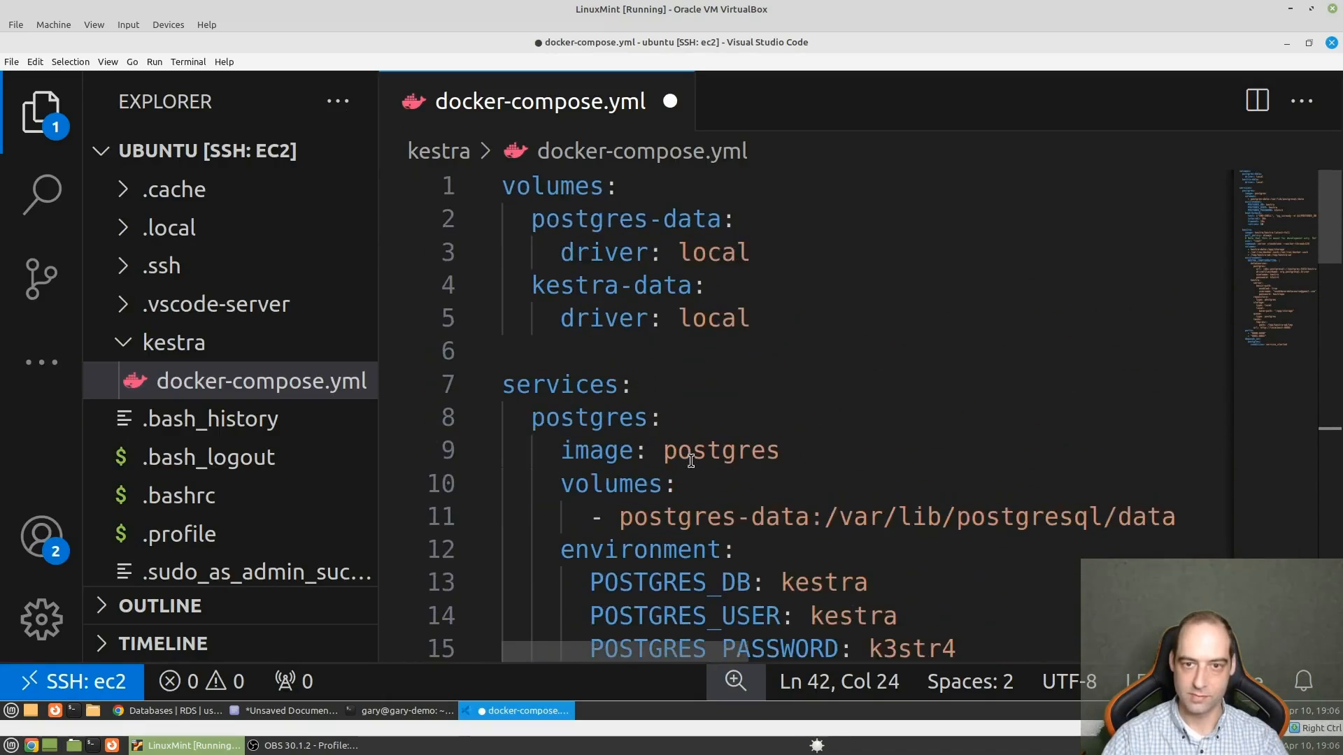
drag(769, 255, 504, 217)
key(BackSpace)
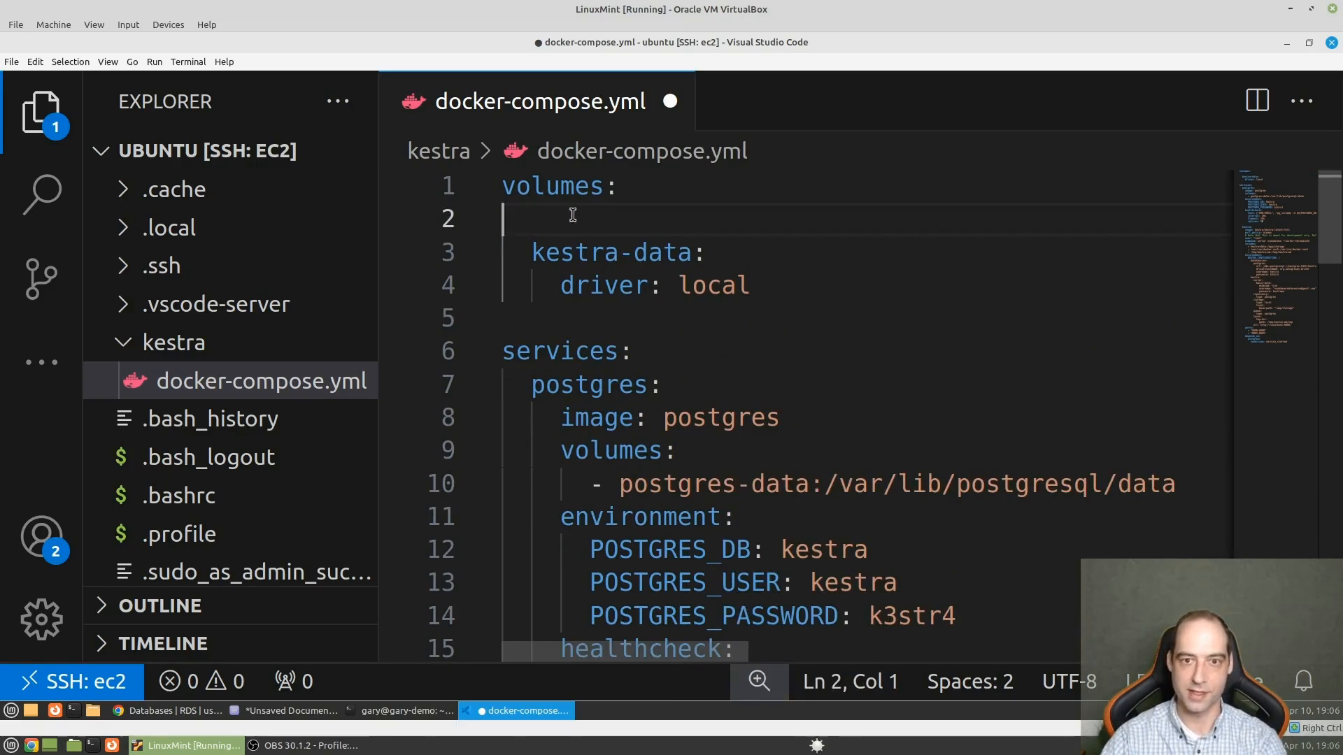
key(BackSpace)
- Try to remove the postgres service from its name through its image, volumes and environment lines
scroll(567, 252, down, 1)
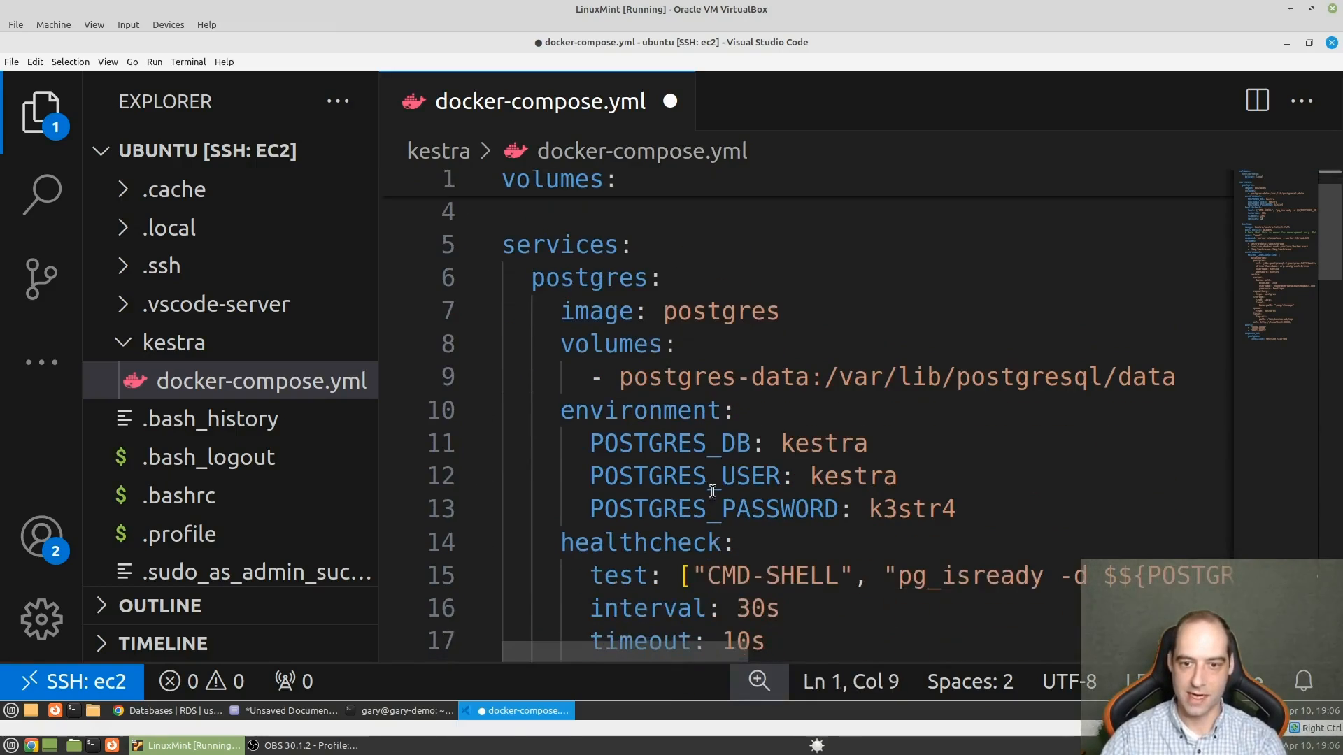
drag(957, 509, 482, 277)
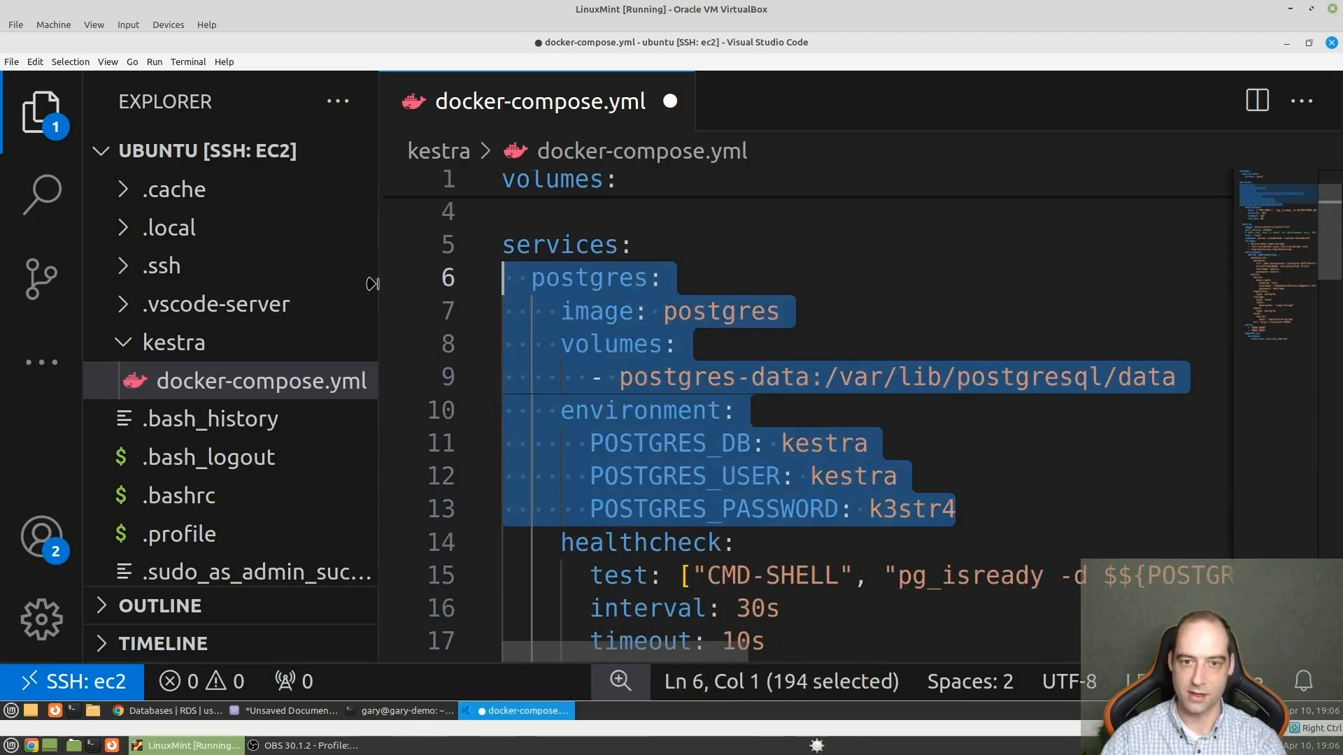
key(BackSpace)
key(BackSpace)
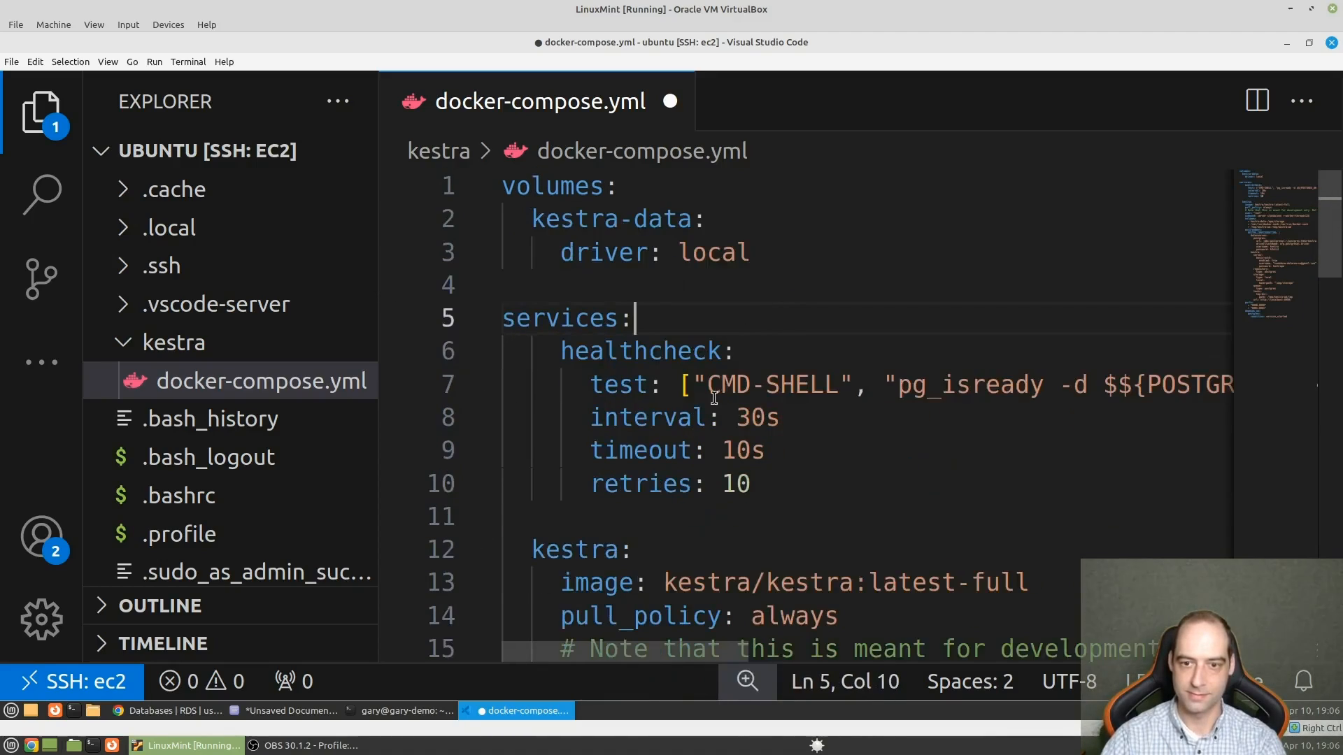
- Try to remove the depends_on block for postgres at the end of the kestra service
scroll(708, 390, down, 3)
scroll(561, 378, down, 4)
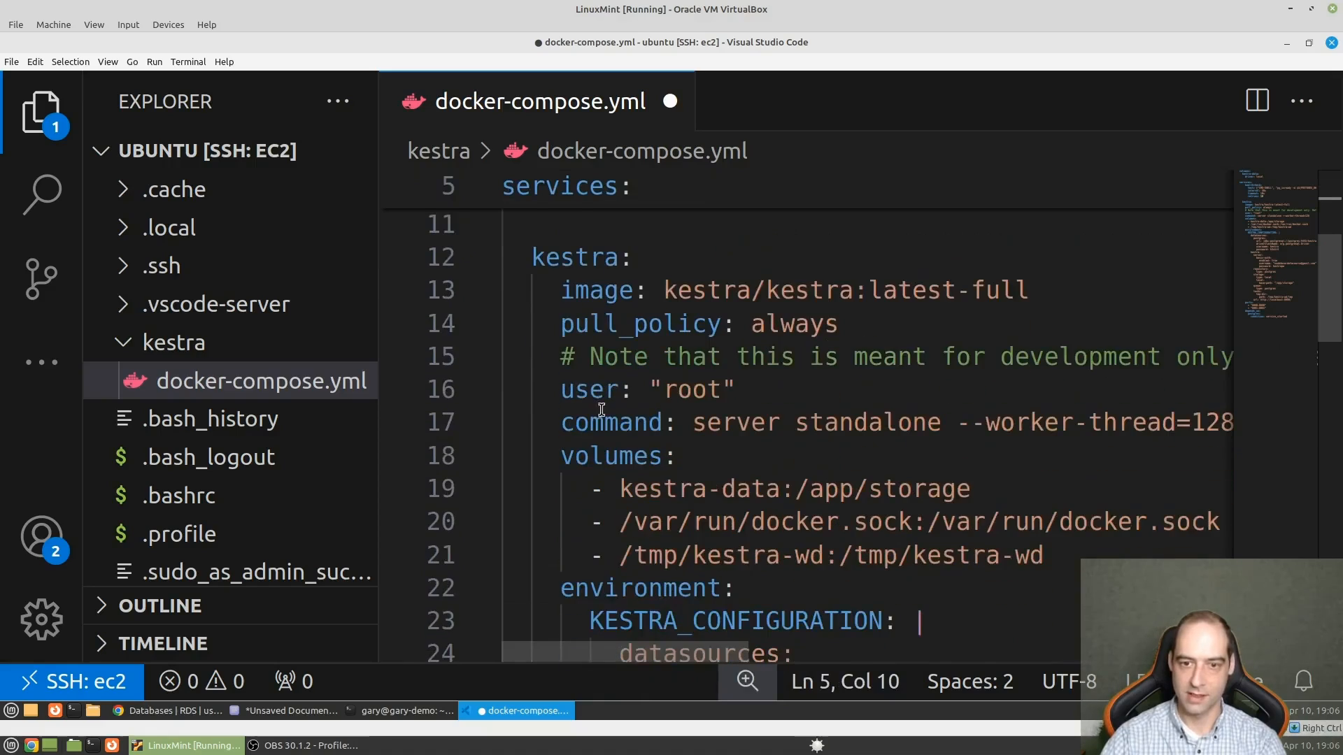
scroll(676, 437, down, 5)
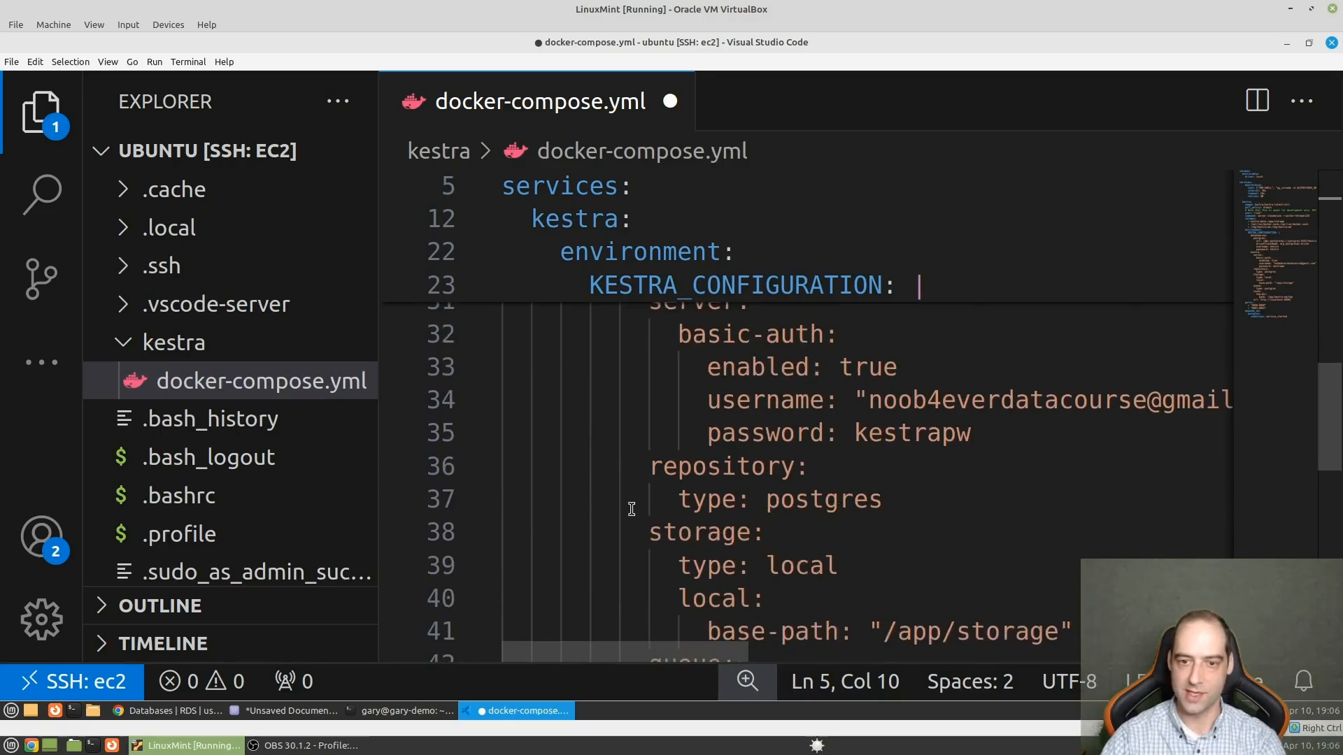
scroll(633, 510, down, 5)
drag(1000, 480, 497, 417)
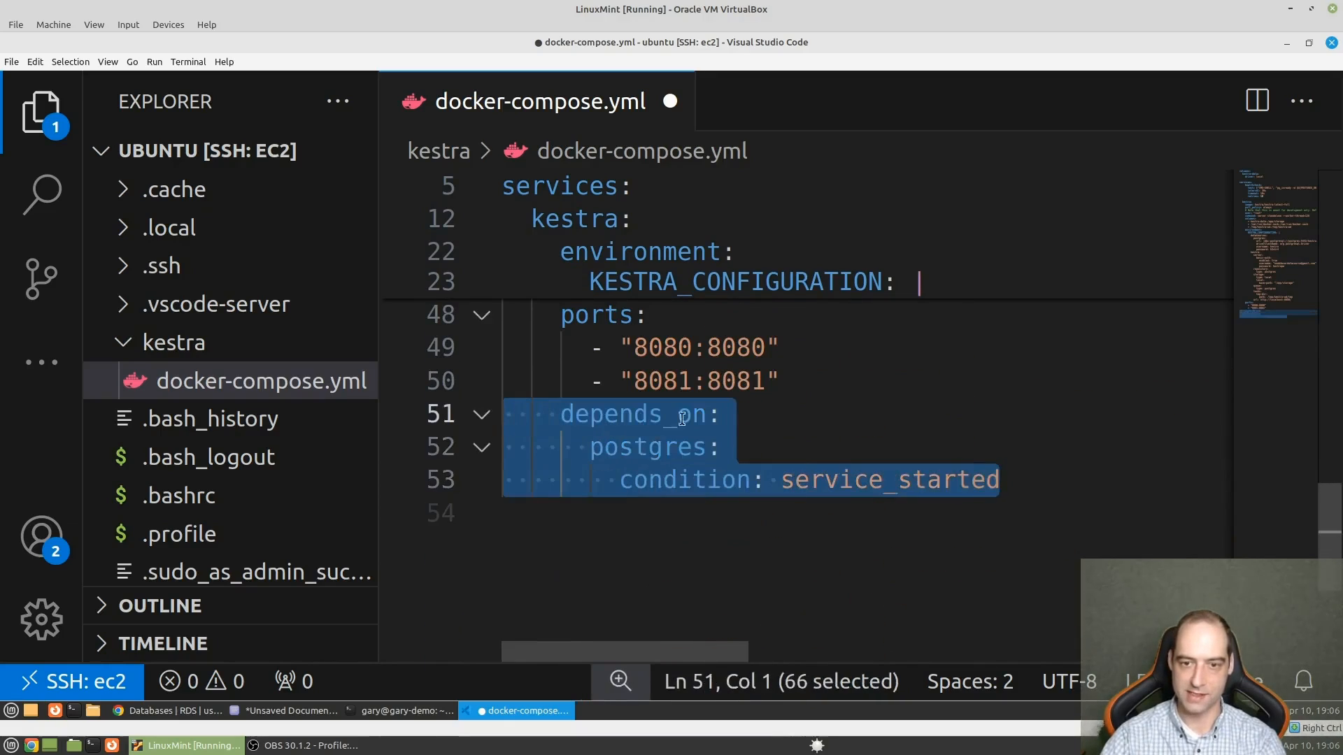
key(BackSpace)
- Review the remaining configuration, and undo the deletions of the depends_on block and the postgres service lines
scroll(758, 497, up, 4)
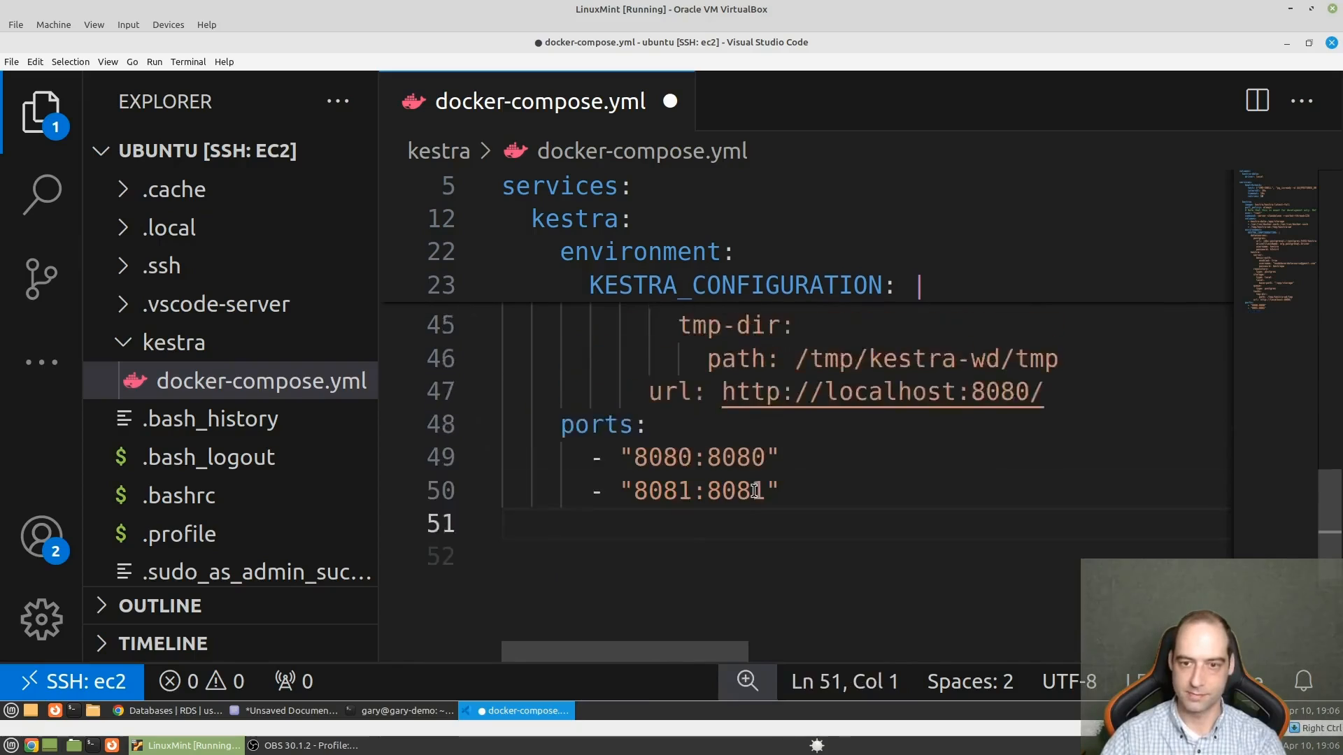
scroll(798, 554, up, 3)
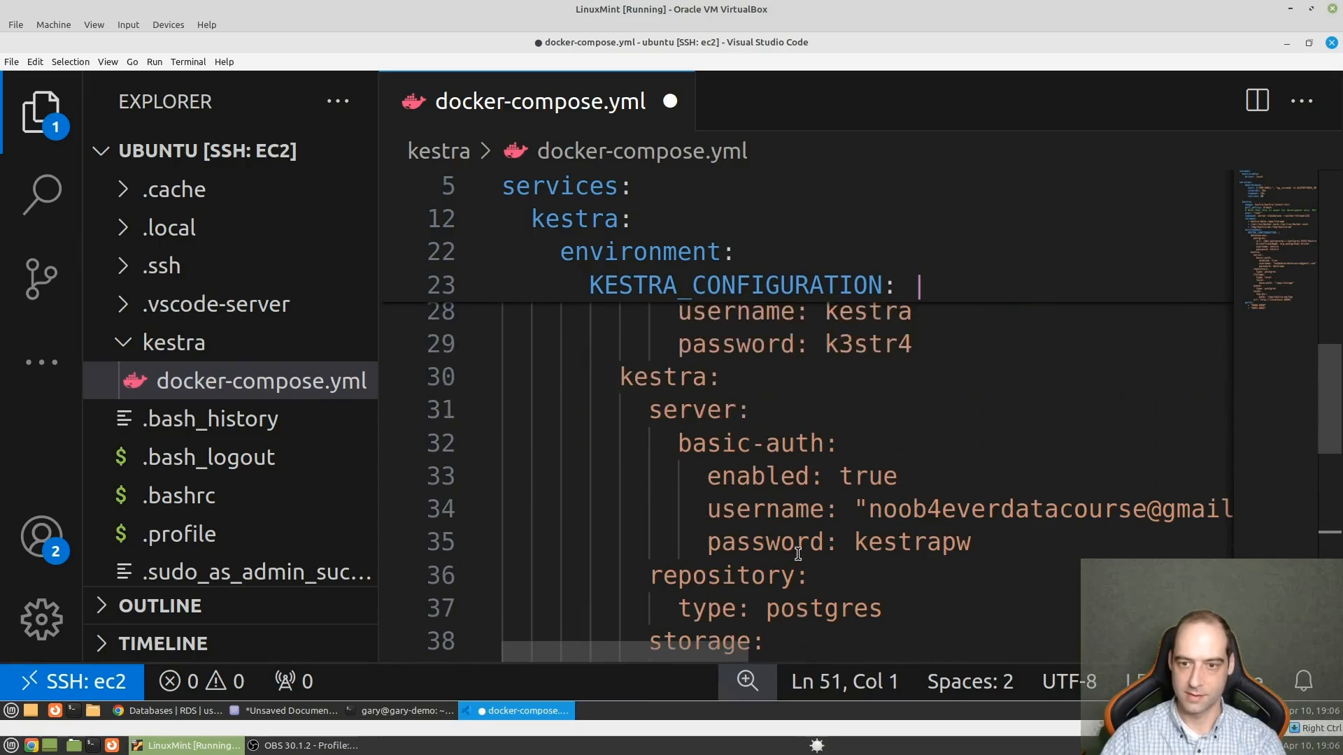
scroll(704, 493, down, 3)
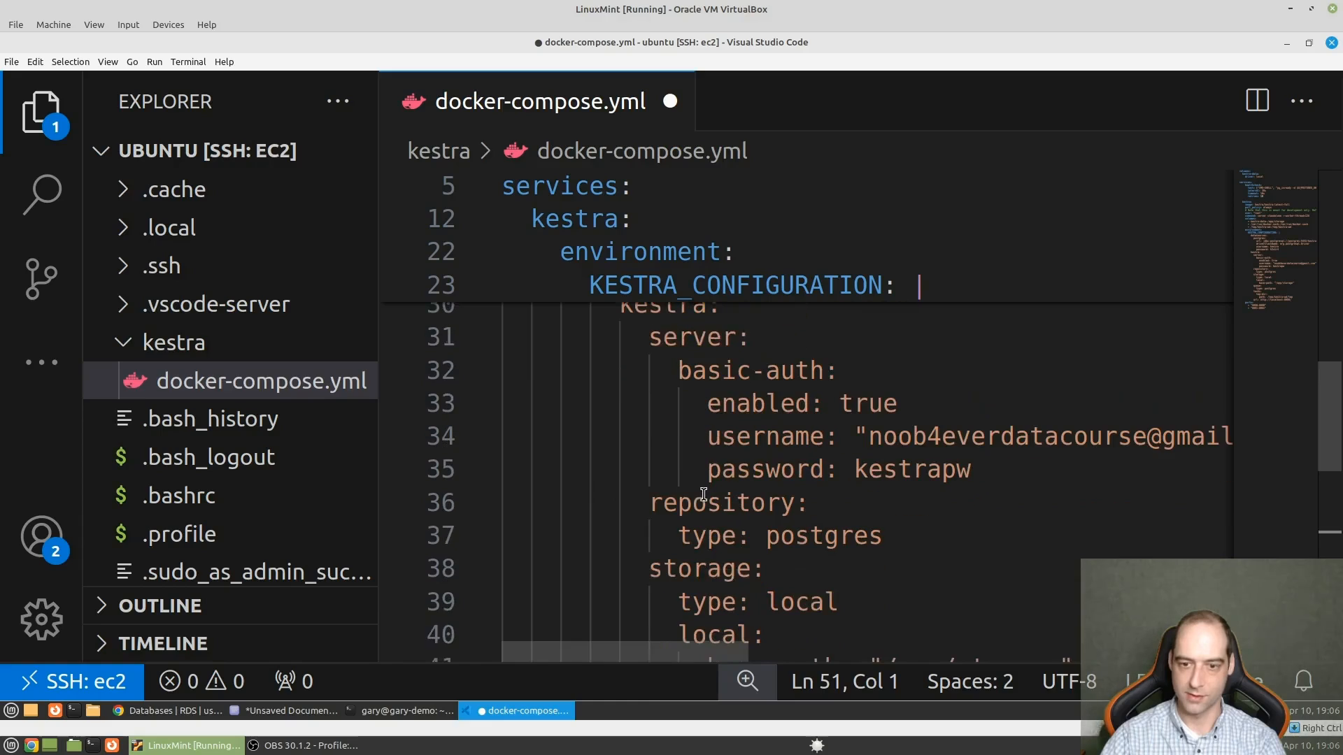
scroll(703, 494, down, 1)
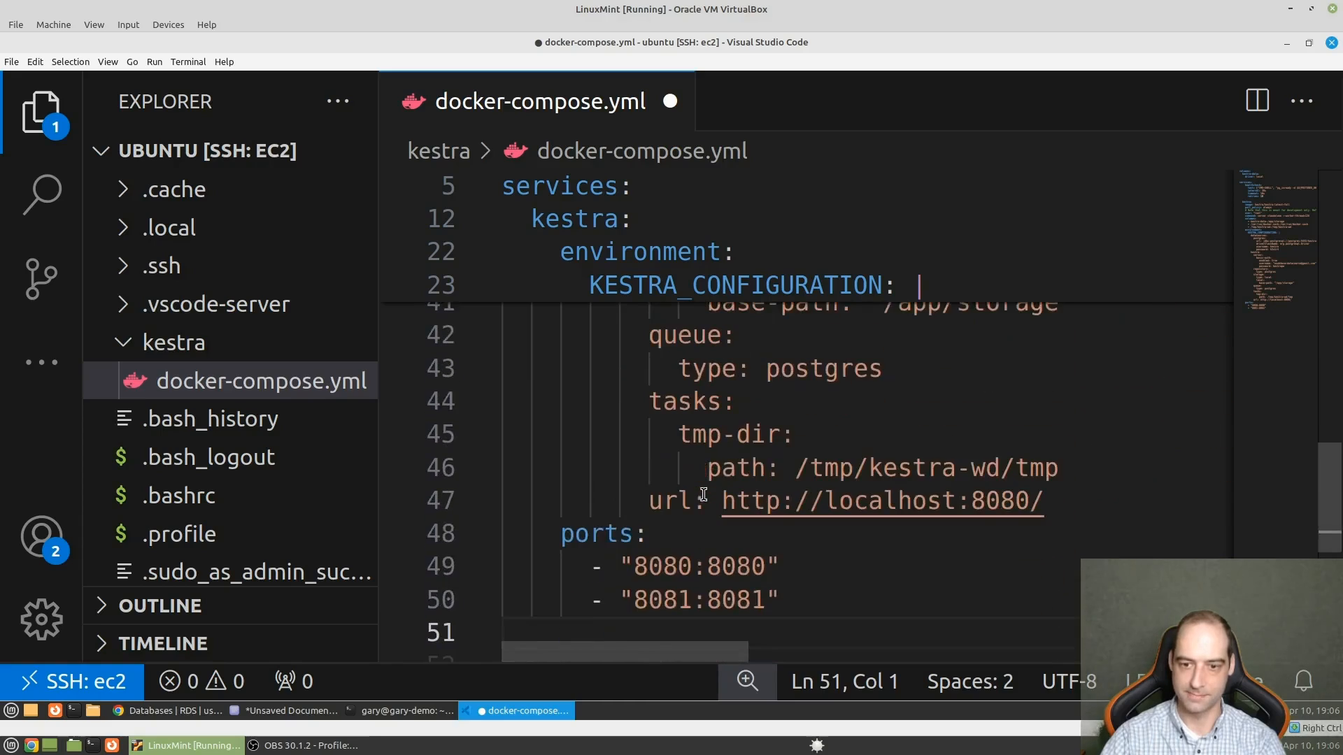
scroll(702, 494, up, 8)
scroll(702, 494, up, 5)
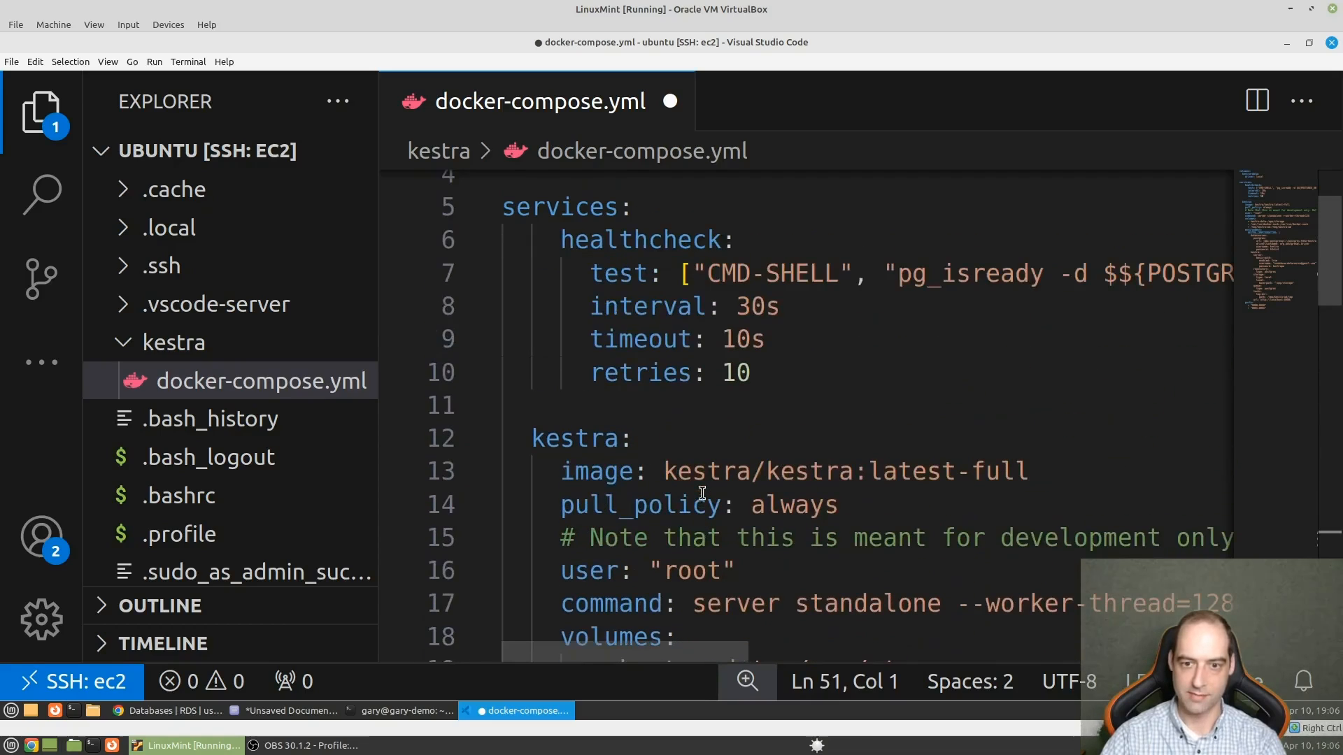
key(ctrl+z)
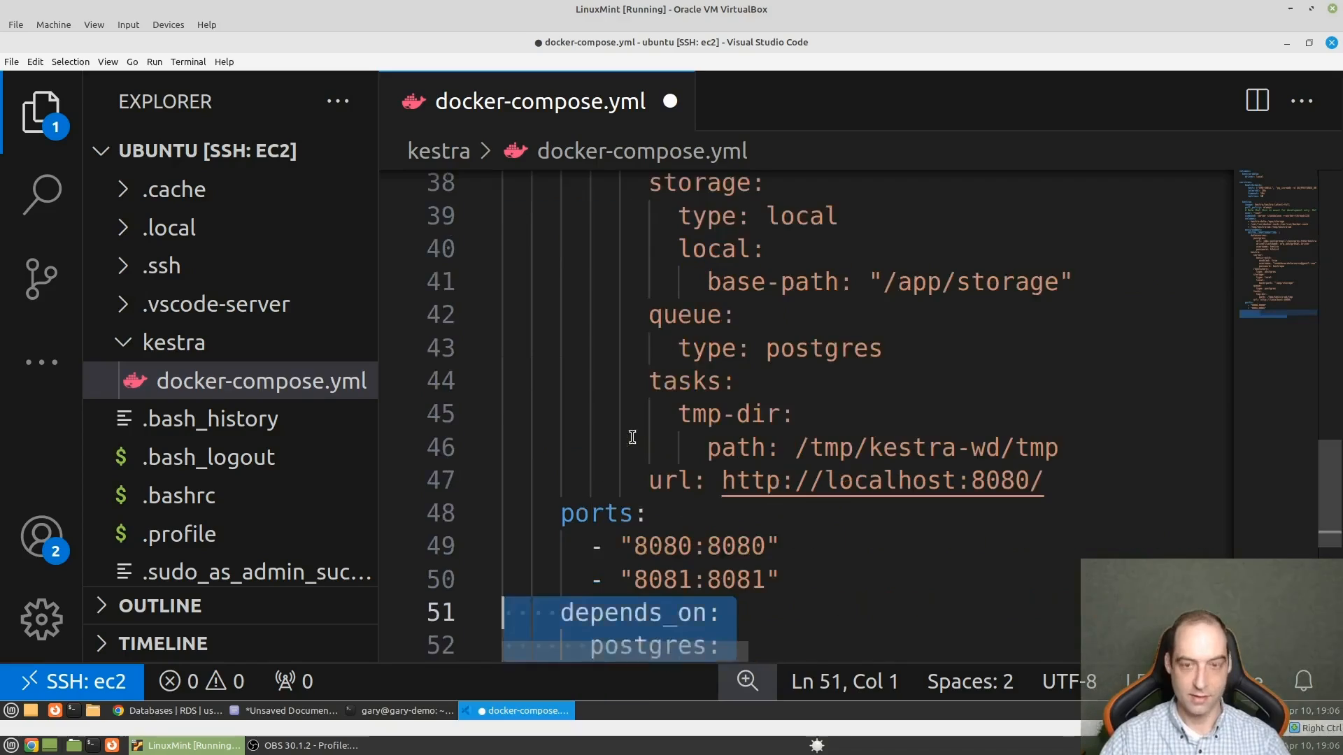
key(ctrl+z)
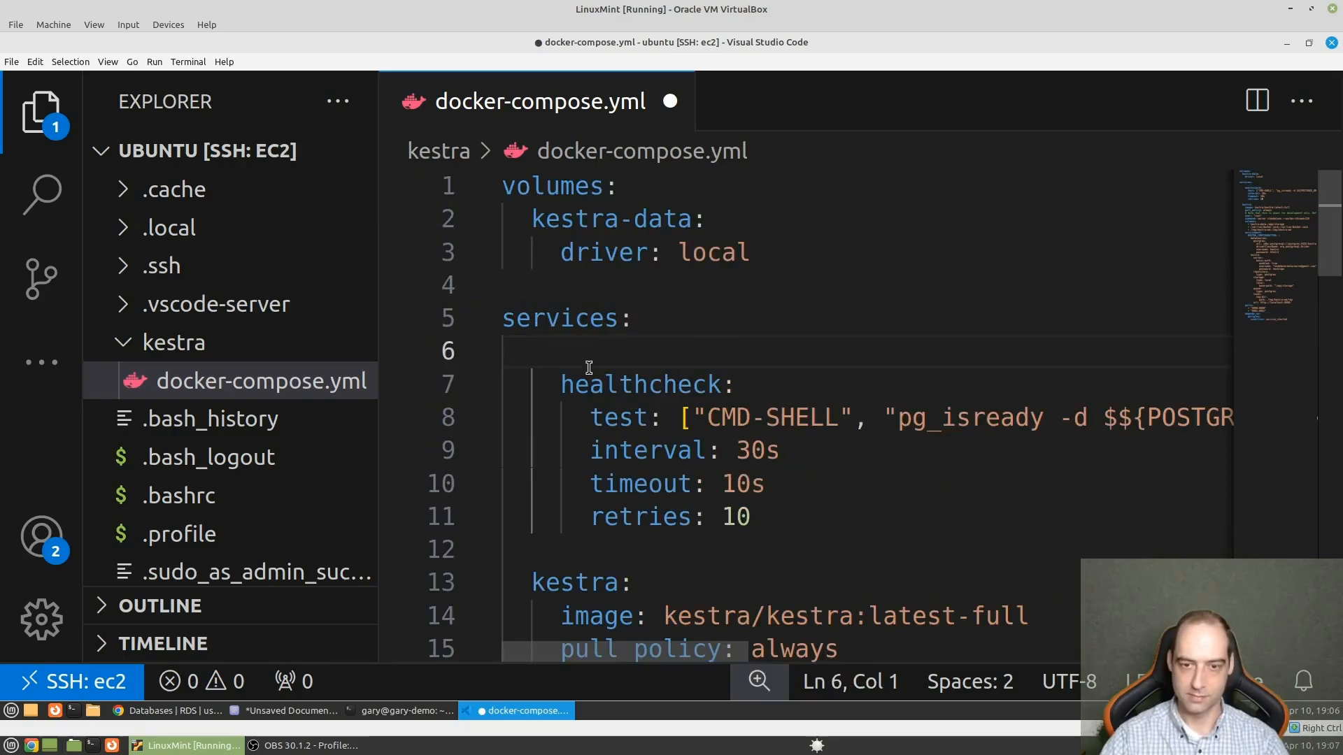
key(ctrl+z)
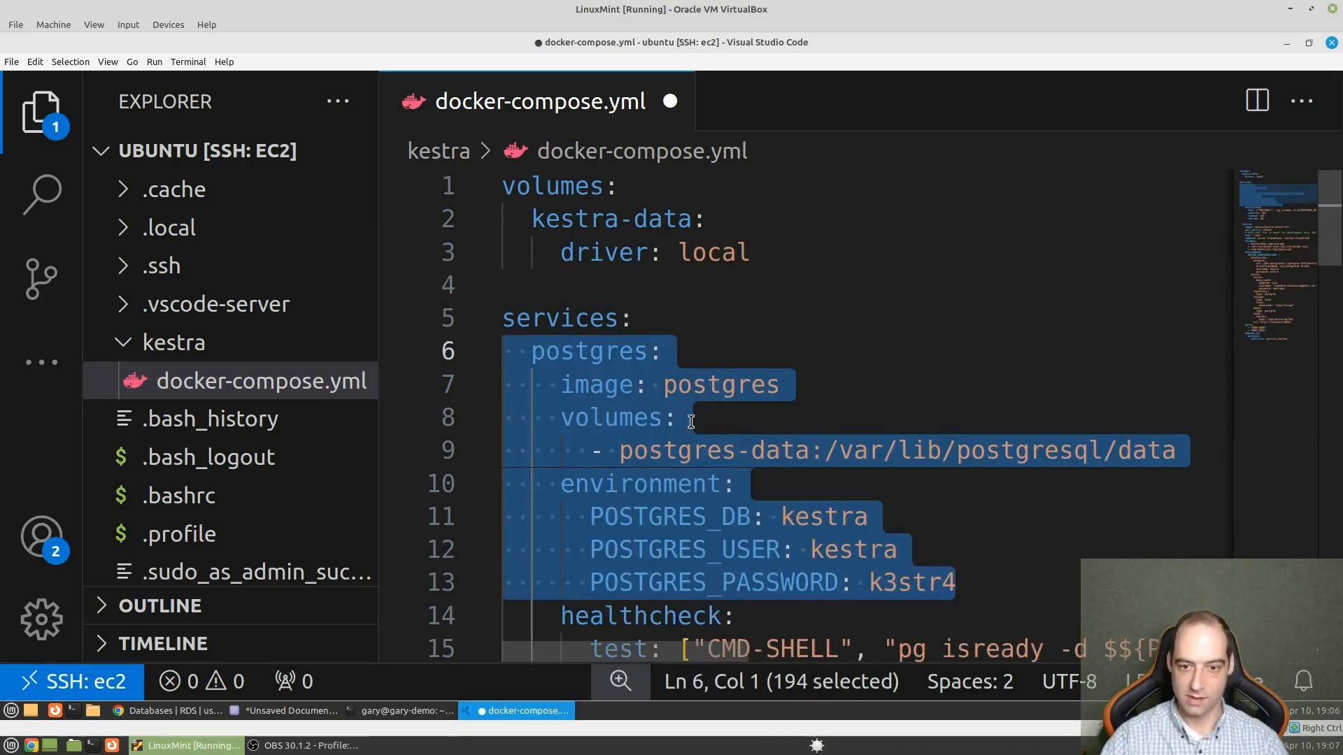
- Delete the whole postgres service including its healthcheck, along with the empty lines before the kestra service
click(833, 370)
scroll(653, 377, down, 1)
scroll(785, 526, down, 1)
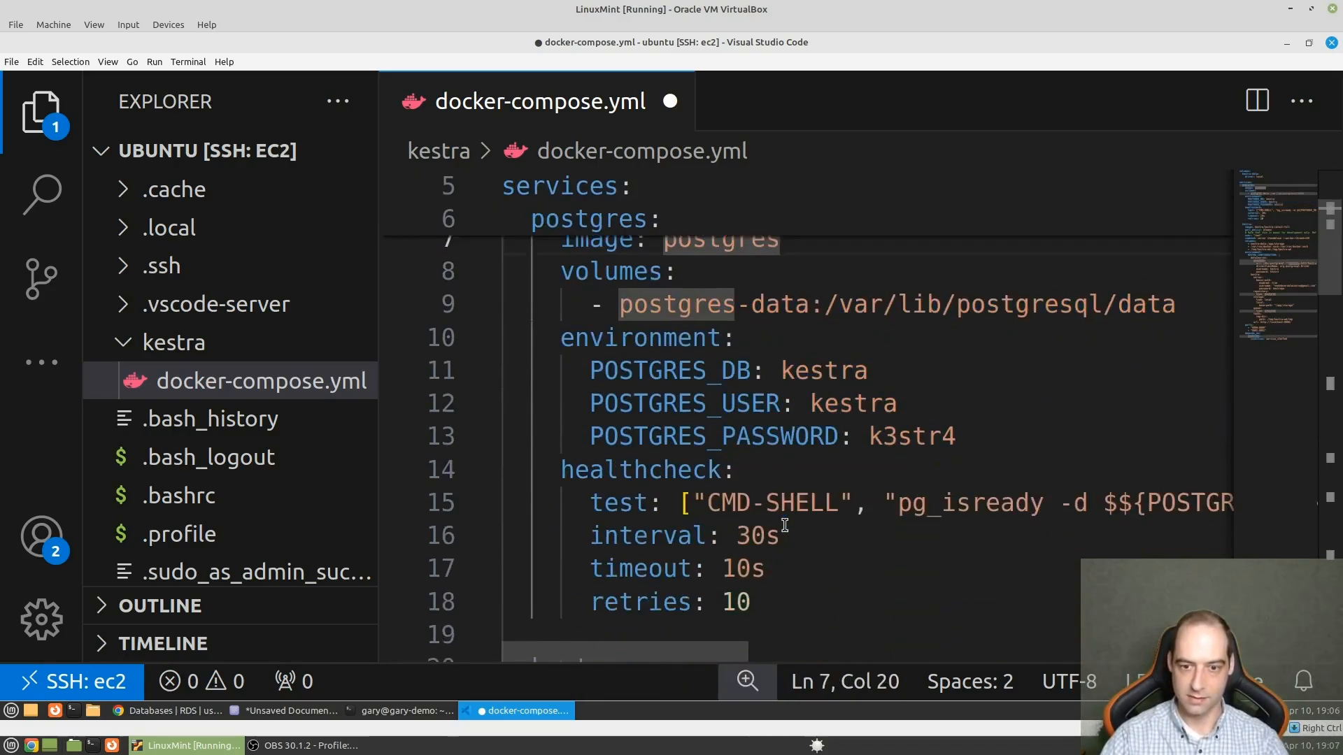
drag(780, 598, 419, 277)
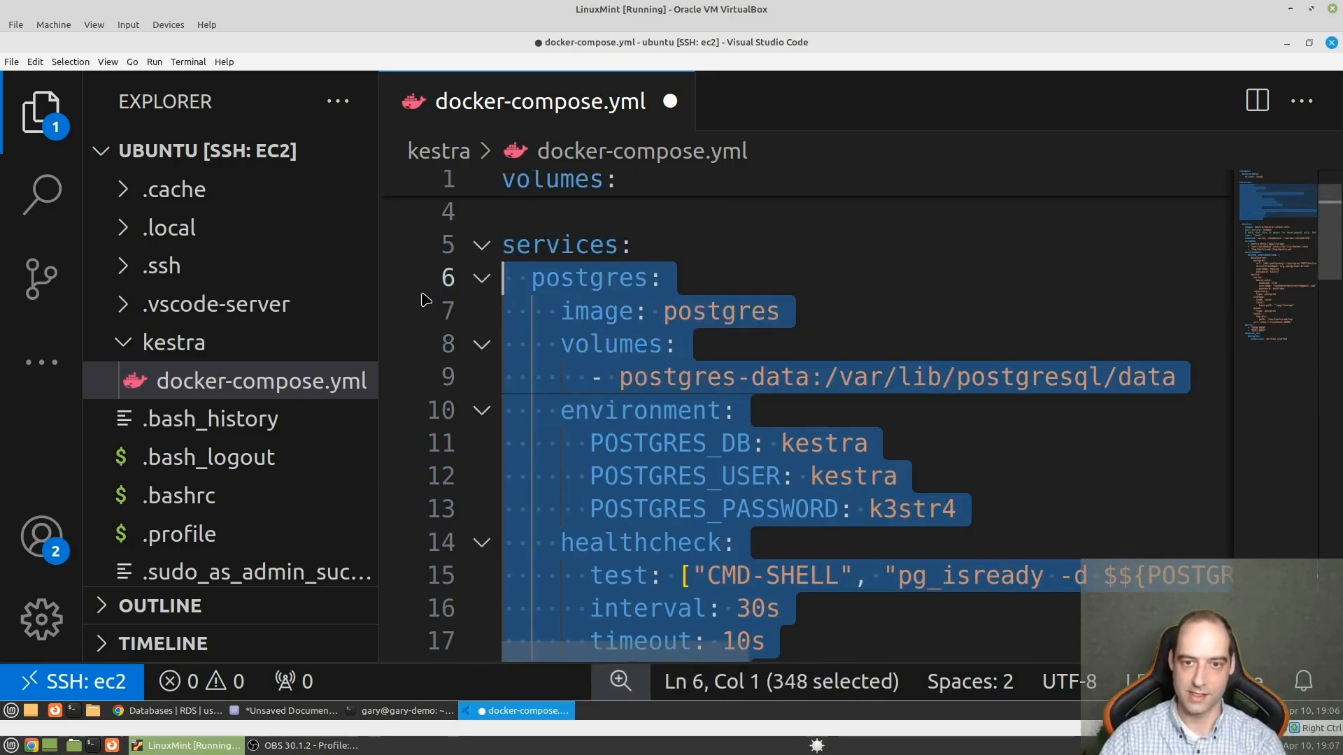
key(BackSpace)
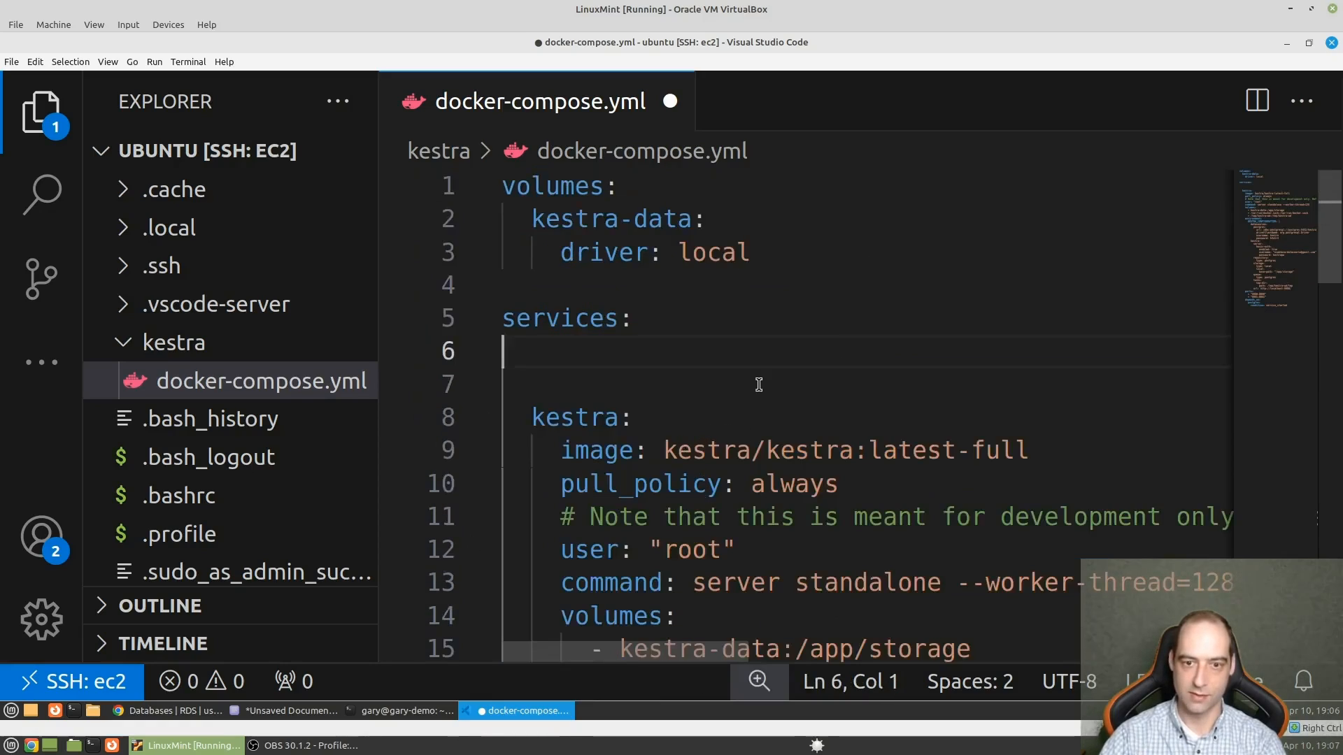
scroll(759, 385, down, 1)
key(Delete)
key(Delete)
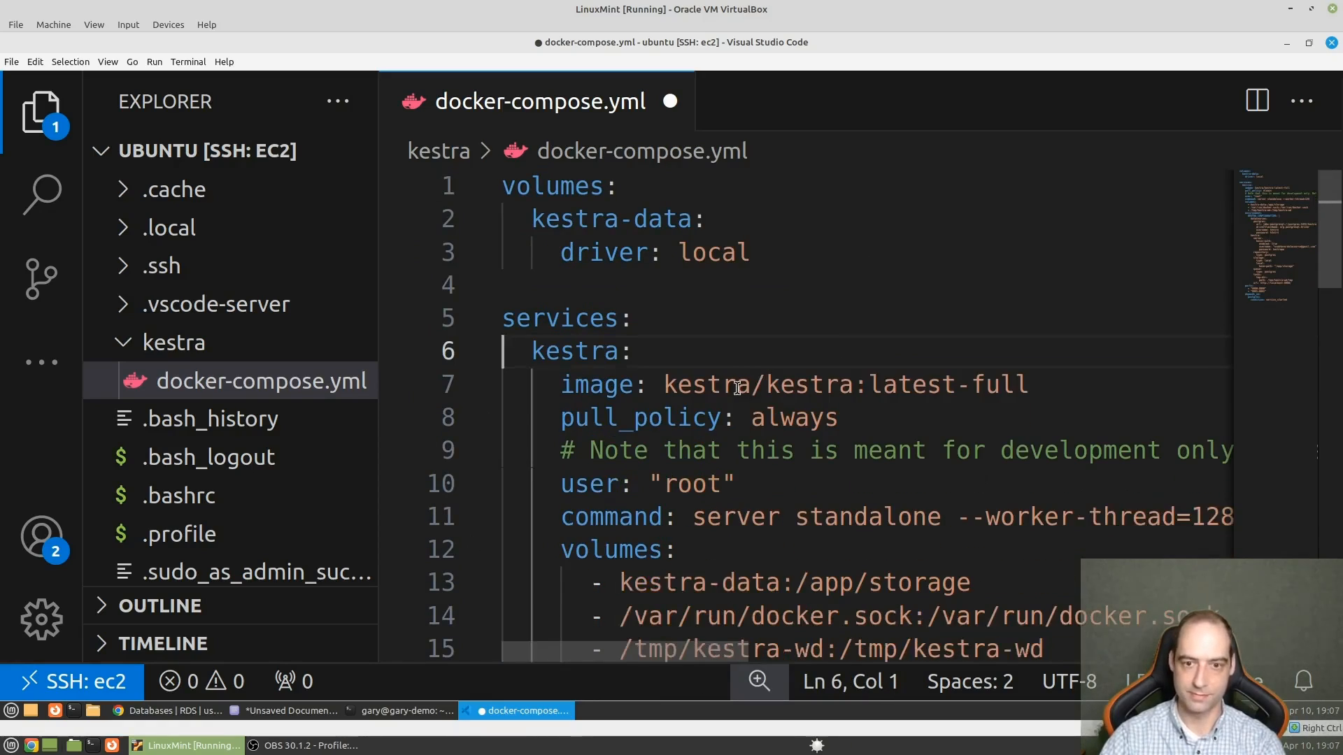
- Delete the kestra service's depends_on block for postgres at the end of the file, and save docker-compose.yml
scroll(791, 475, down, 2)
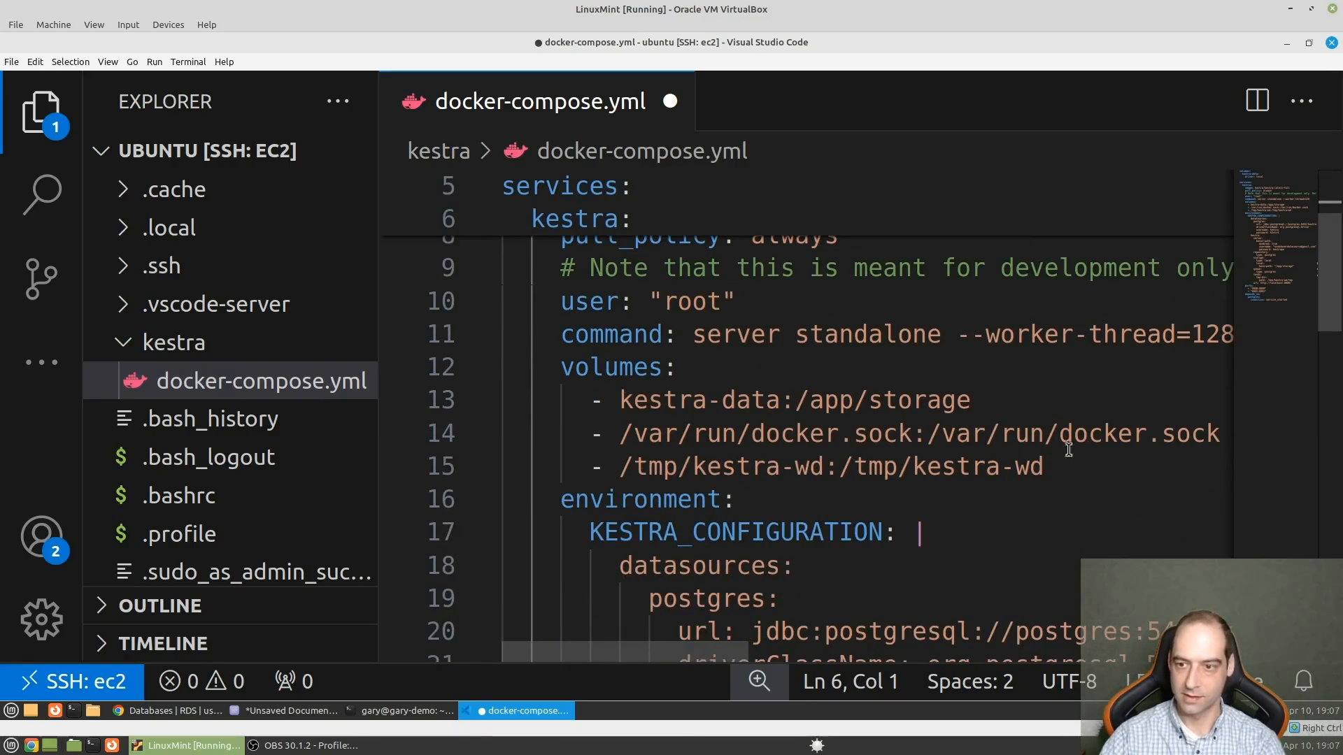
scroll(785, 546, down, 3)
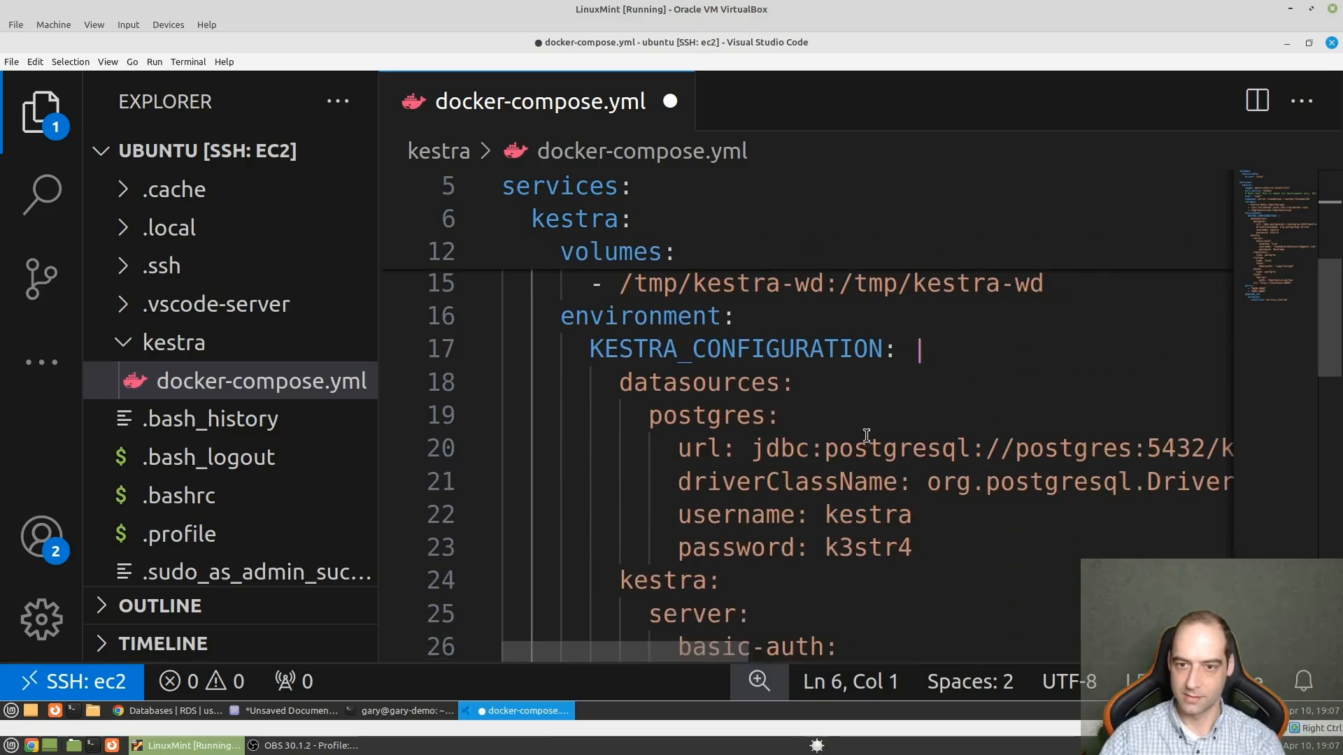
scroll(812, 482, down, 4)
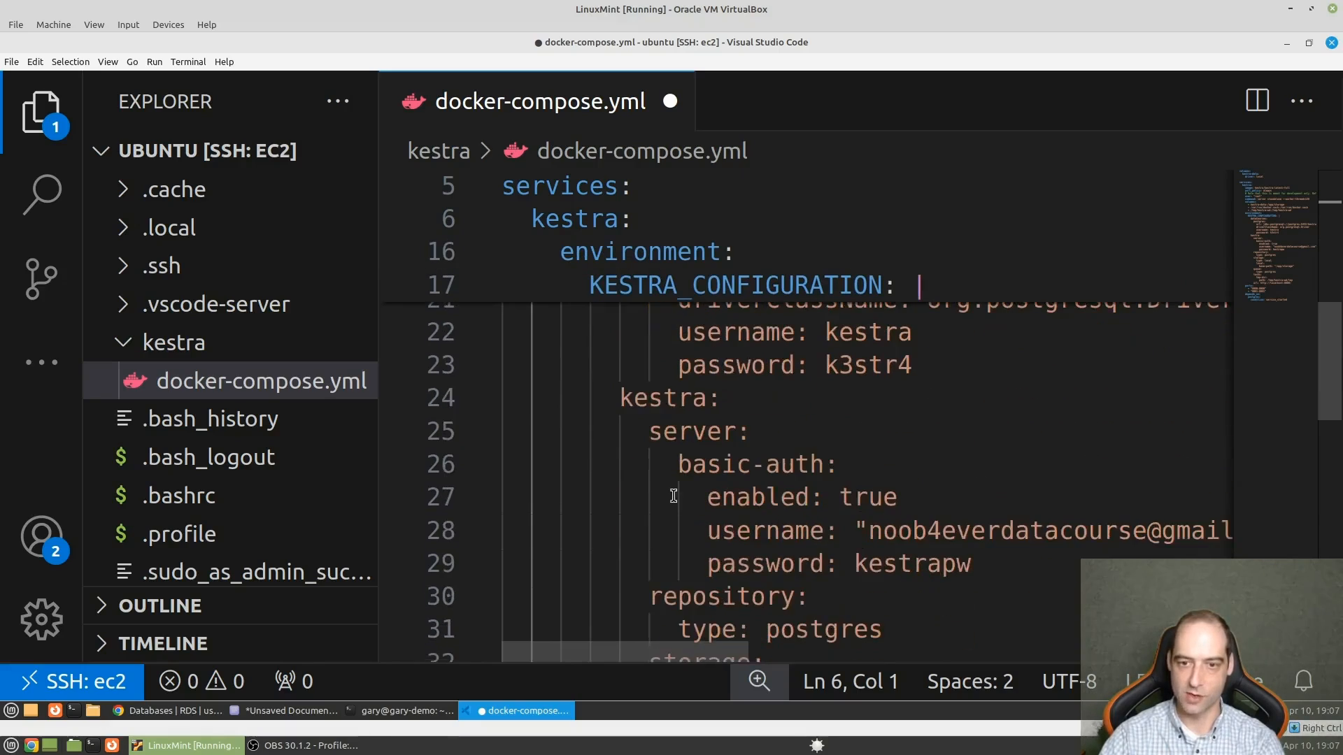
scroll(662, 502, up, 3)
scroll(662, 502, up, 1)
scroll(689, 541, down, 10)
drag(993, 478, 482, 385)
key(BackSpace)
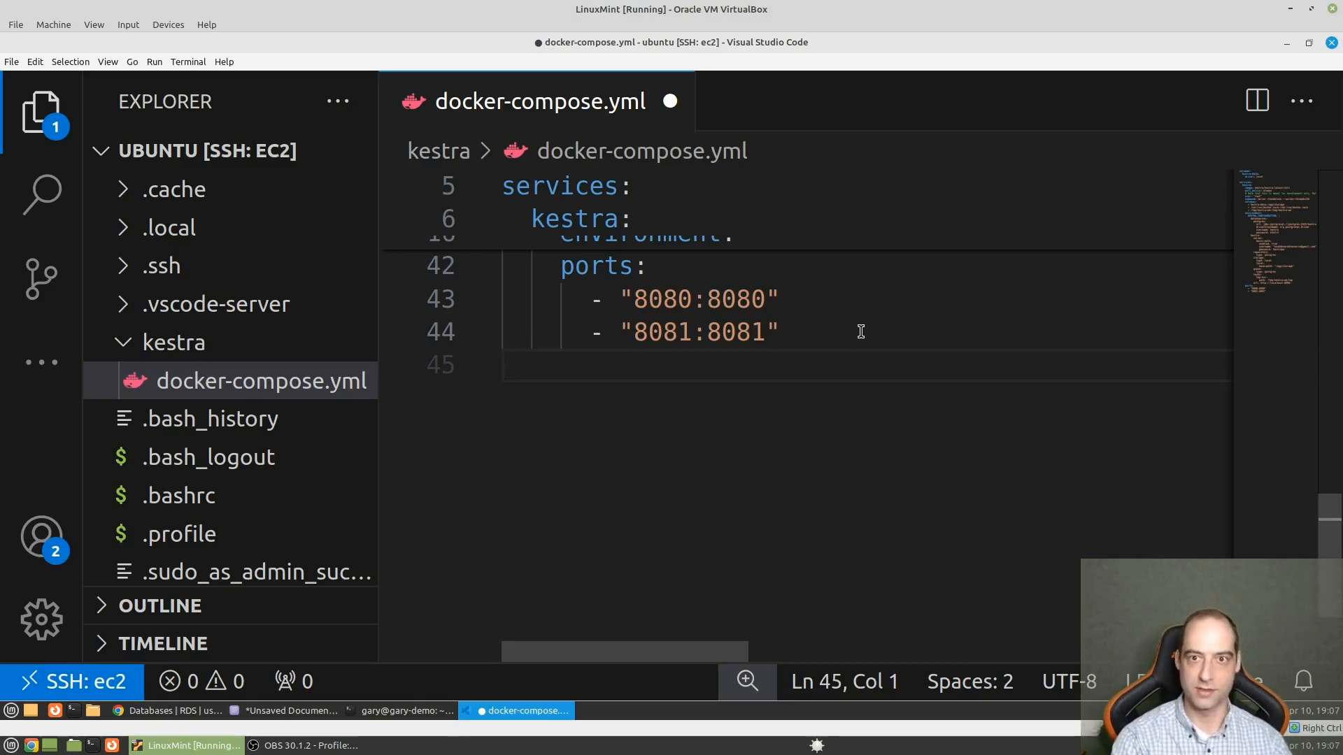
key(ctrl+s)
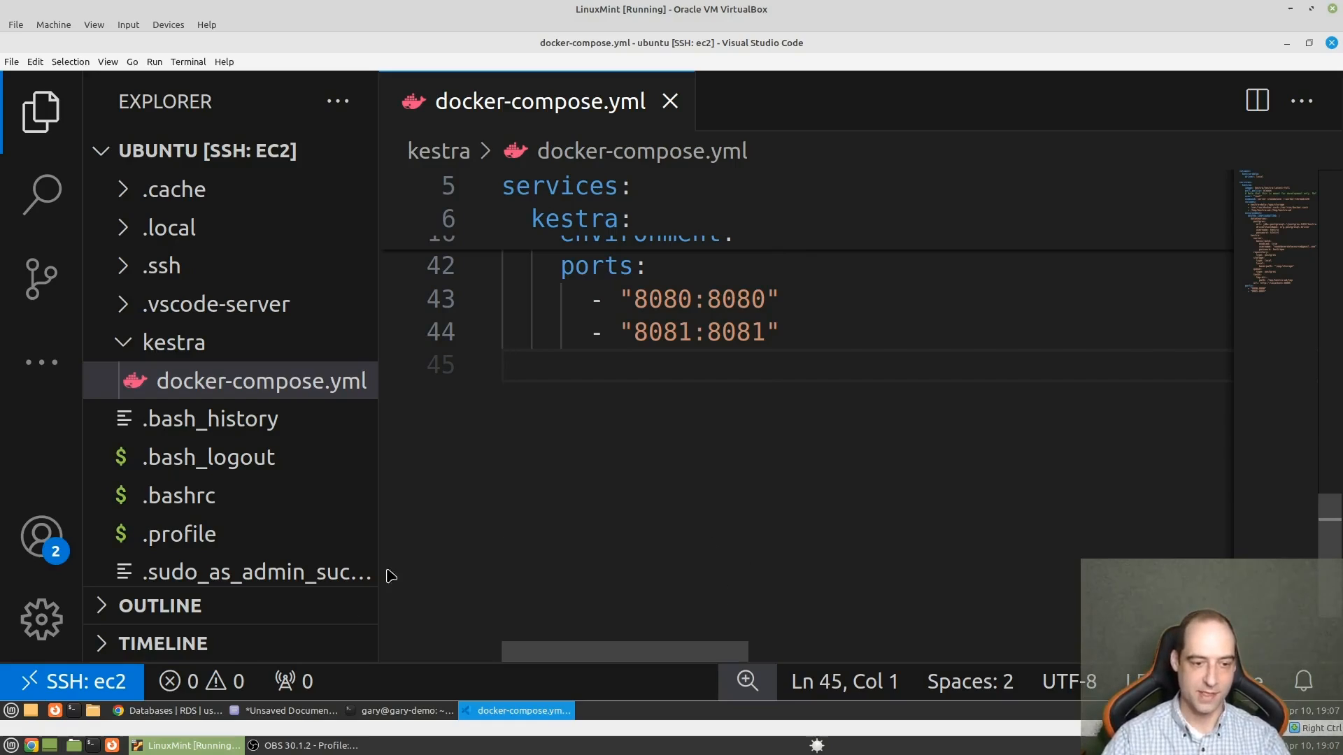
- Return to the RDS console in Chrome, dismiss the password-saving and add-on suggestions, and check the kestradb database's status
click(170, 715)
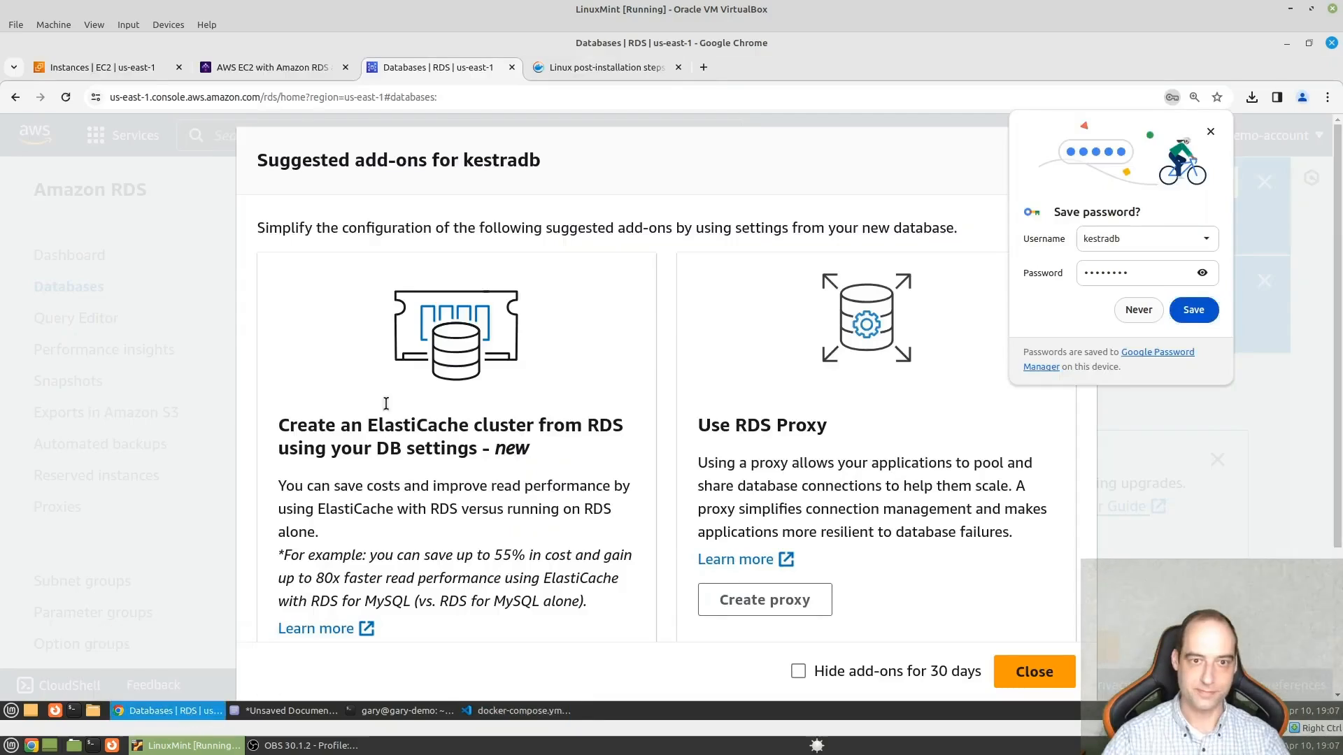
click(1140, 309)
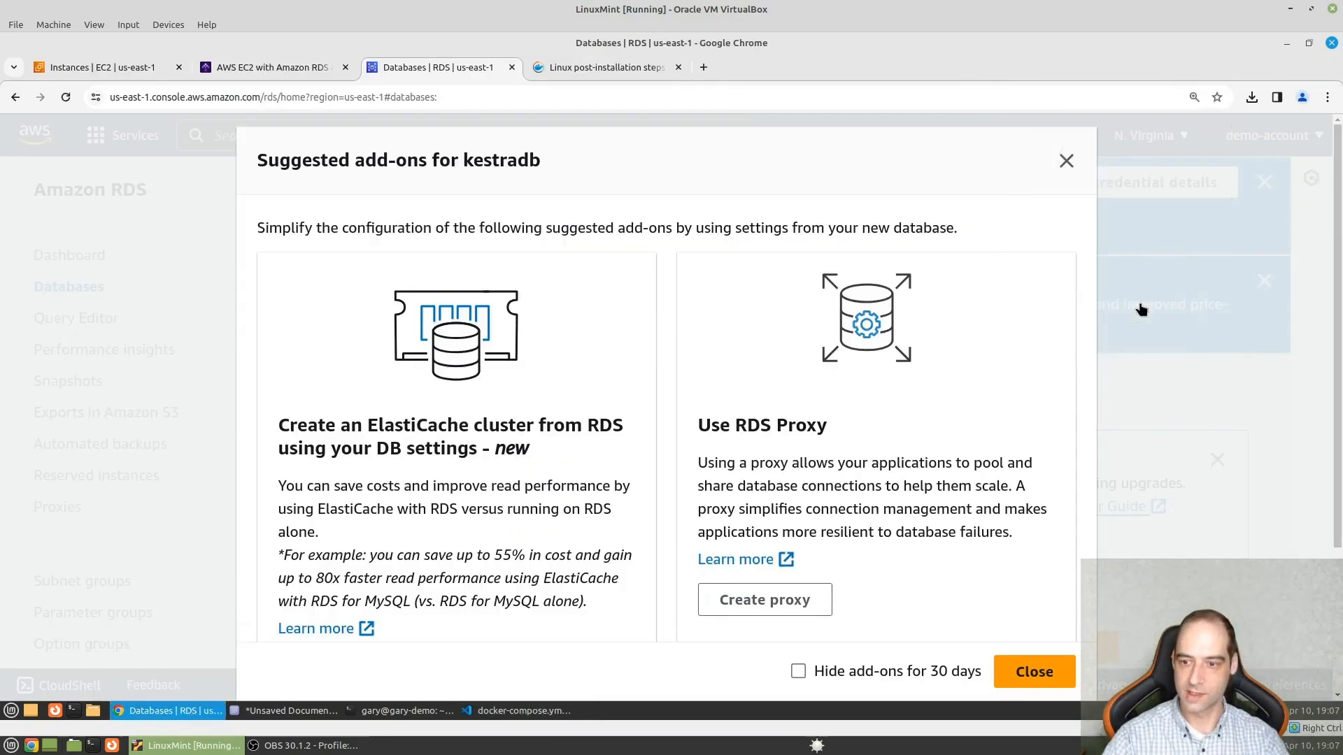
click(1030, 670)
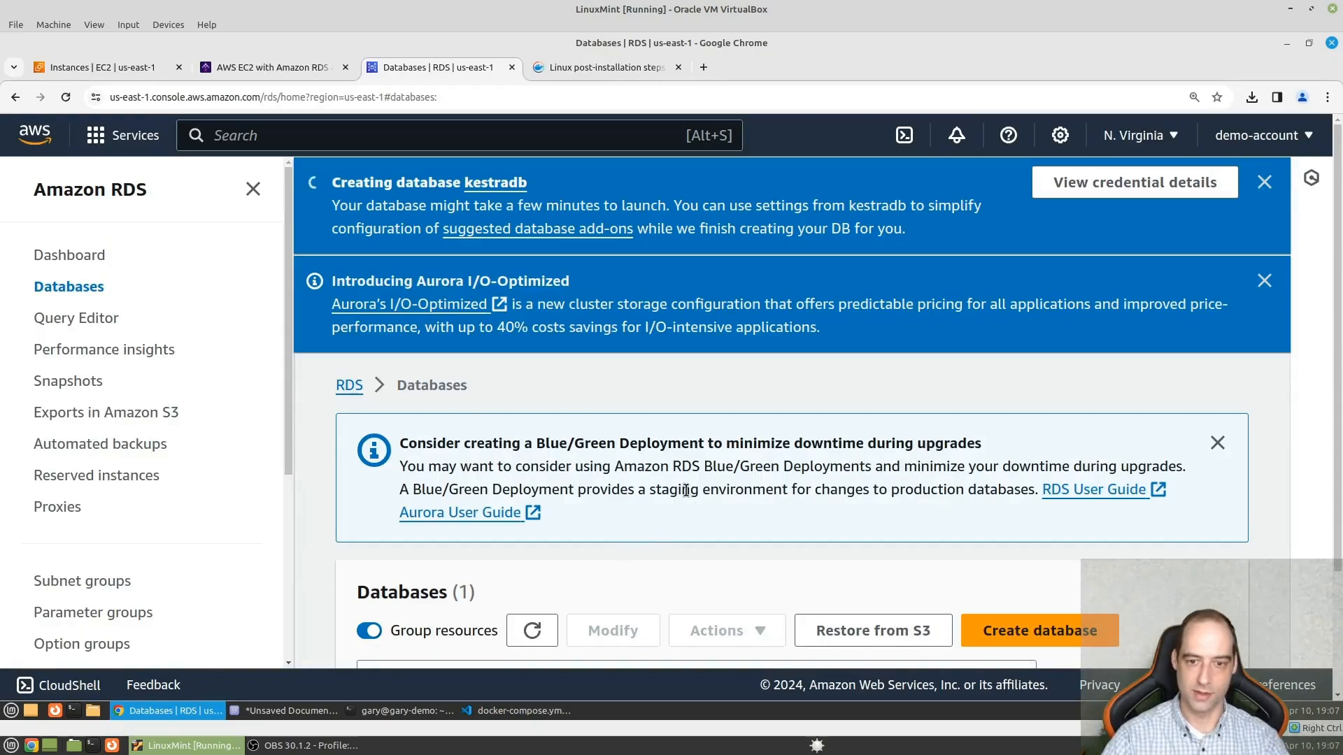
scroll(686, 491, down, 2)
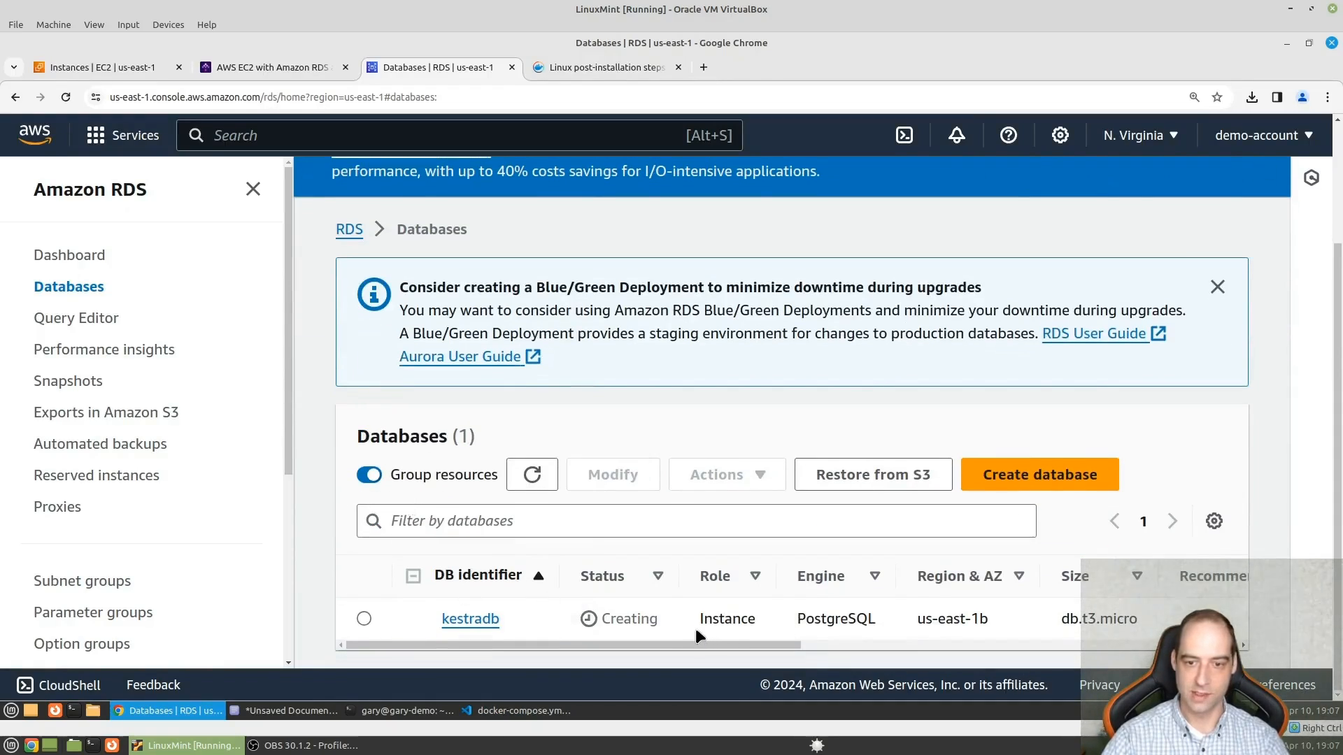
- Switch to the Kestra guide and examine the Create Kestra database commands and the datasources configuration for docker-compose
click(254, 69)
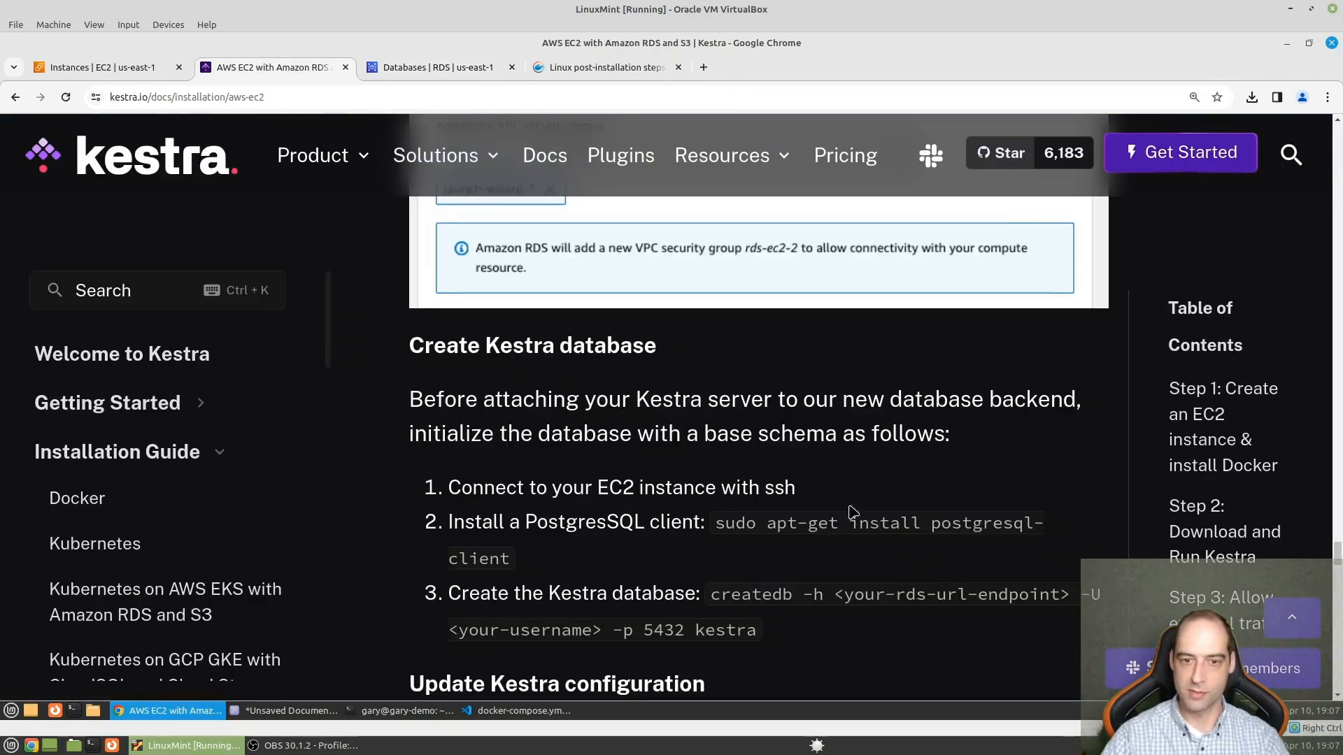
scroll(855, 573, down, 2)
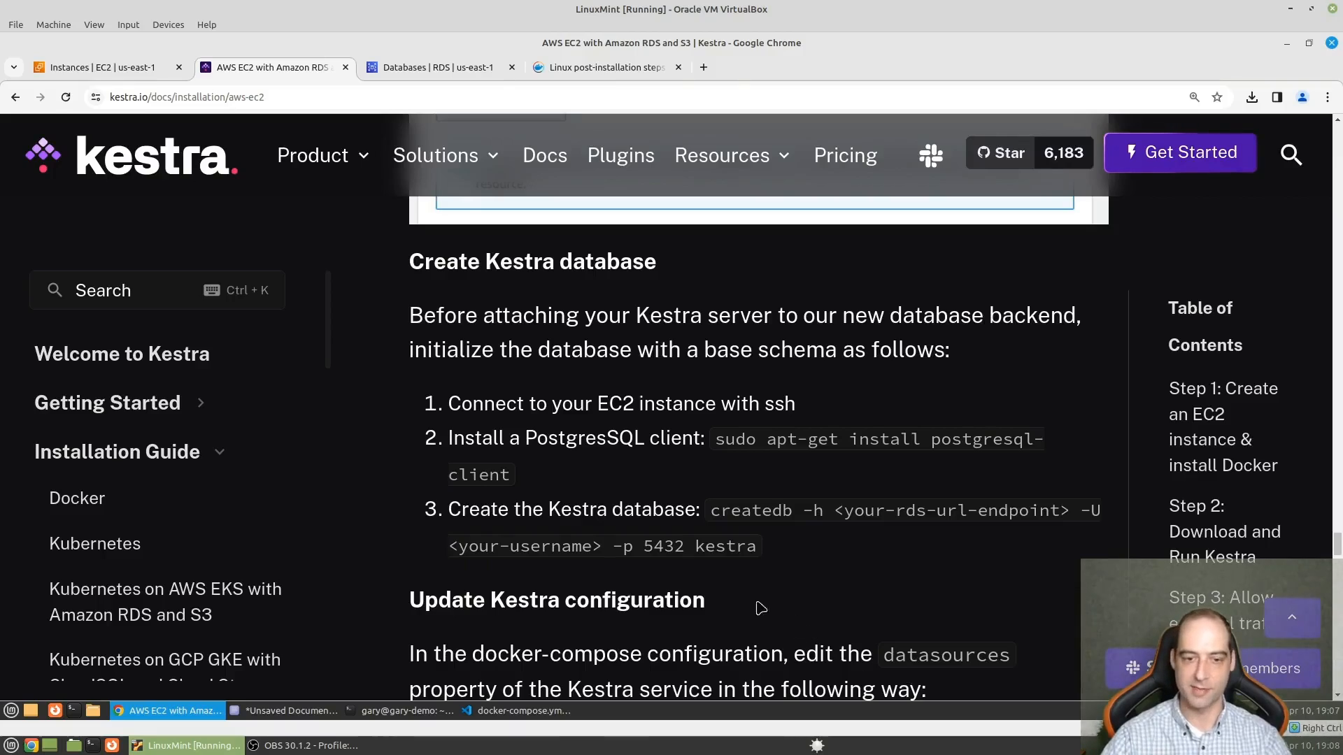
scroll(708, 597, down, 3)
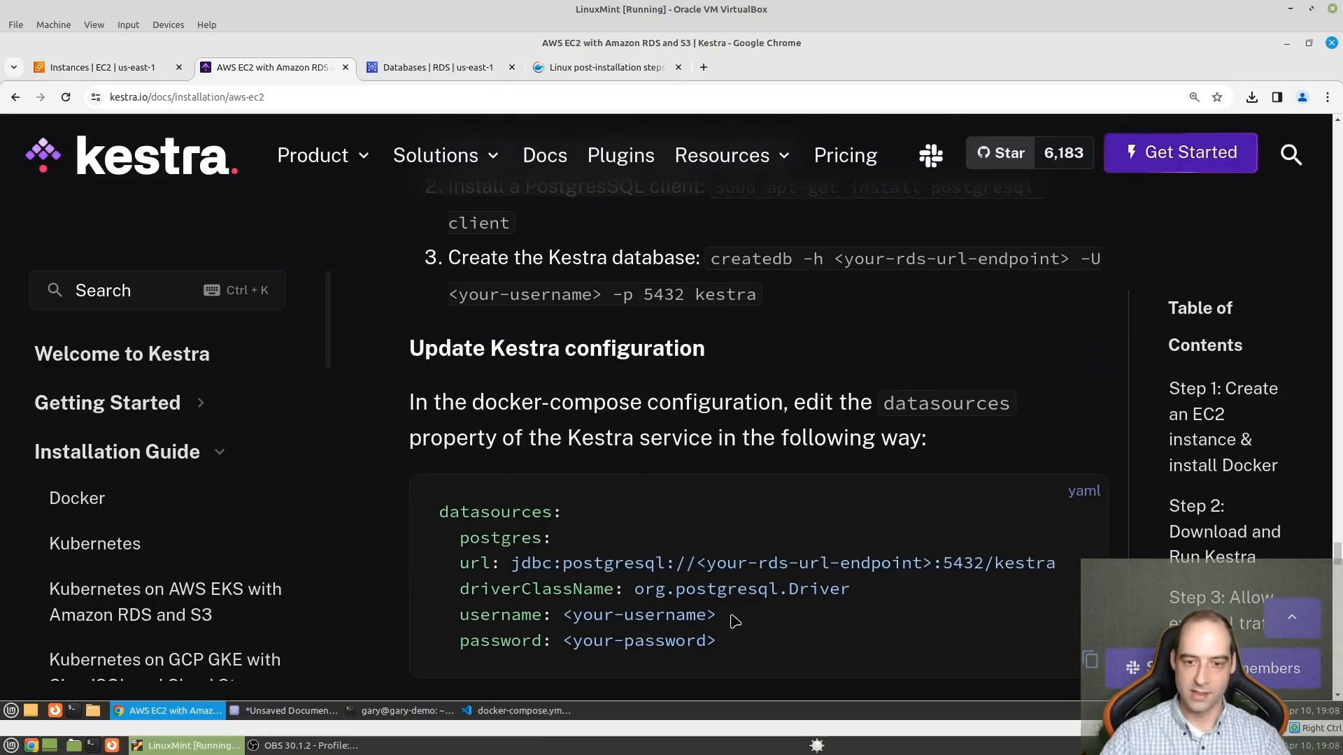
- Switch to docker-compose.yml in Visual Studio Code, set the postgres datasource's username to postgres and enter the RDS database password
scroll(732, 620, down, 1)
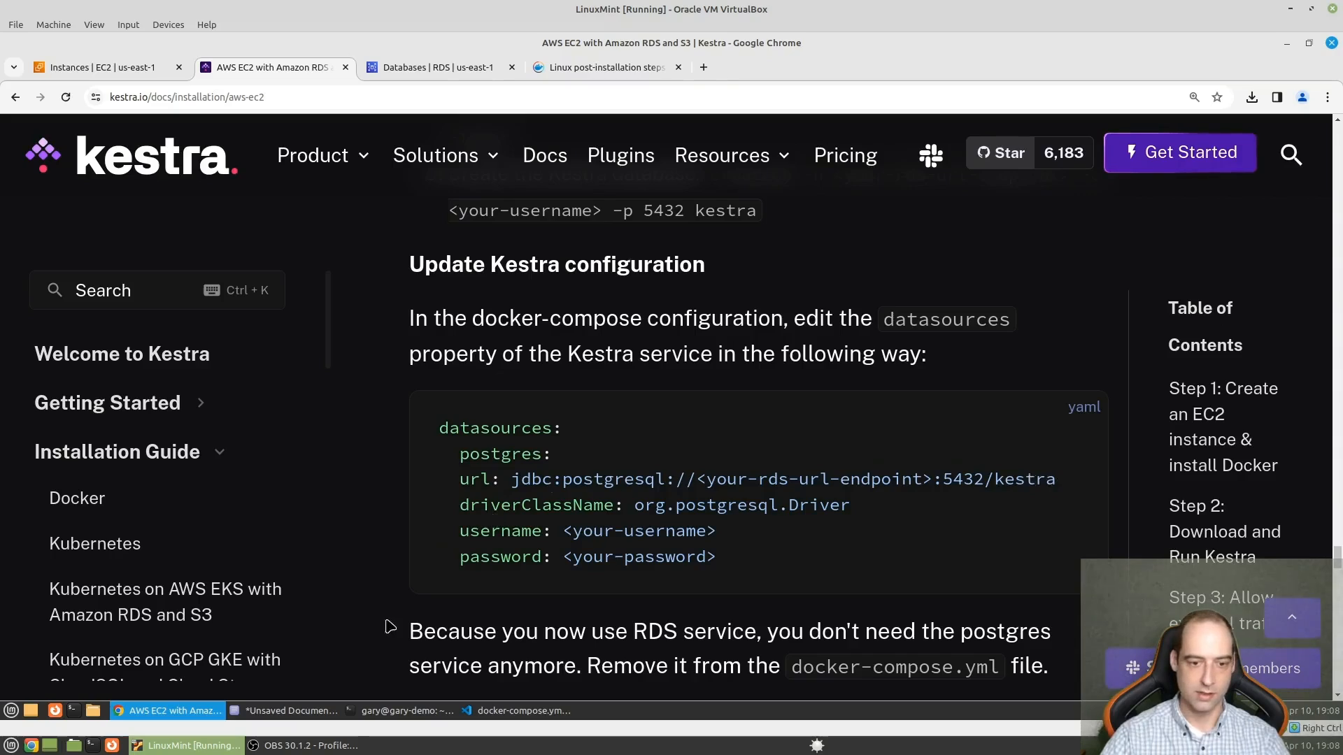
mouse_move(303, 710)
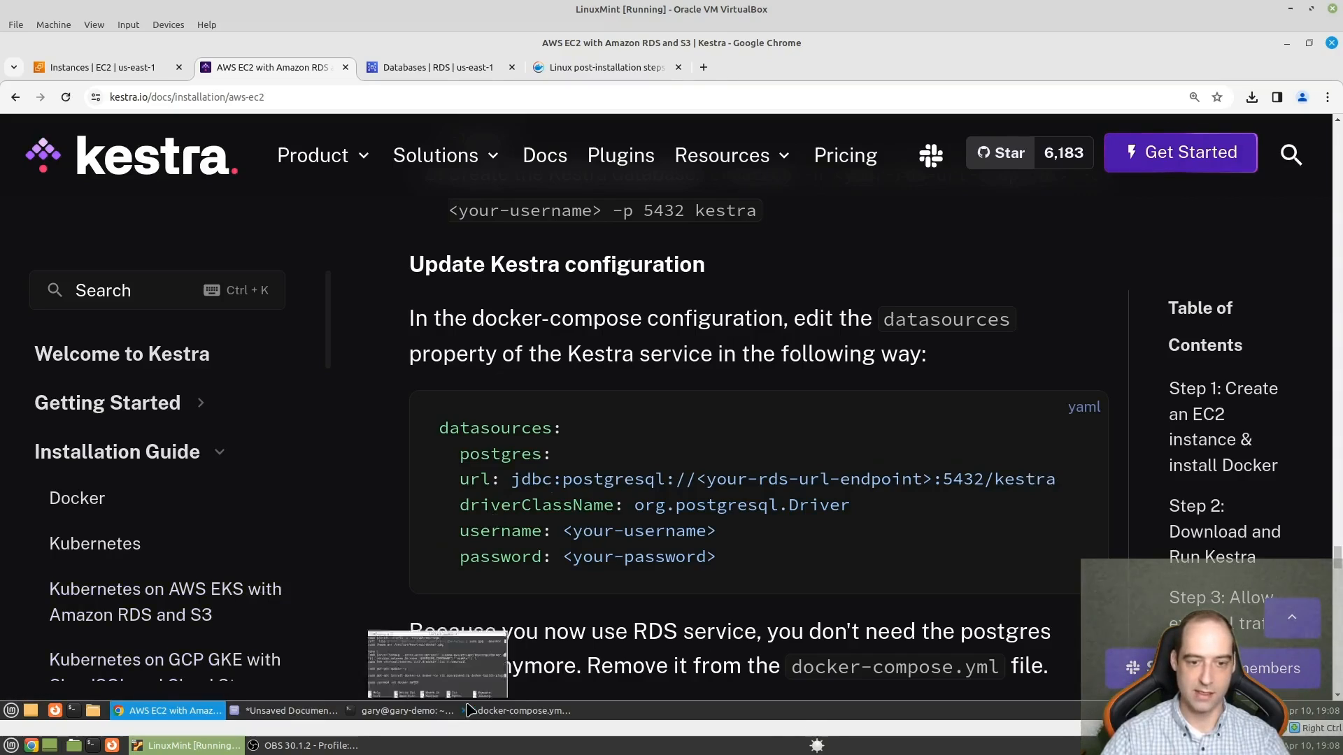
click(521, 711)
scroll(947, 484, up, 8)
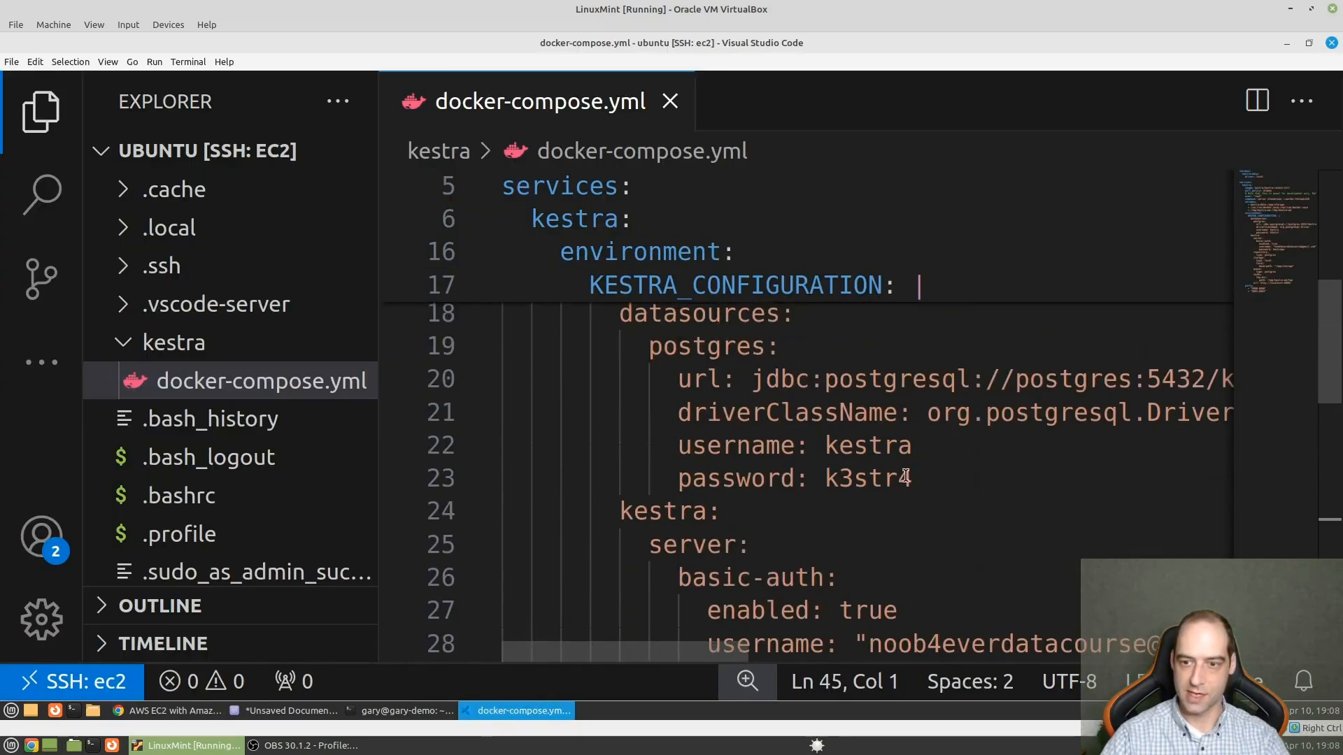
double_click(871, 441)
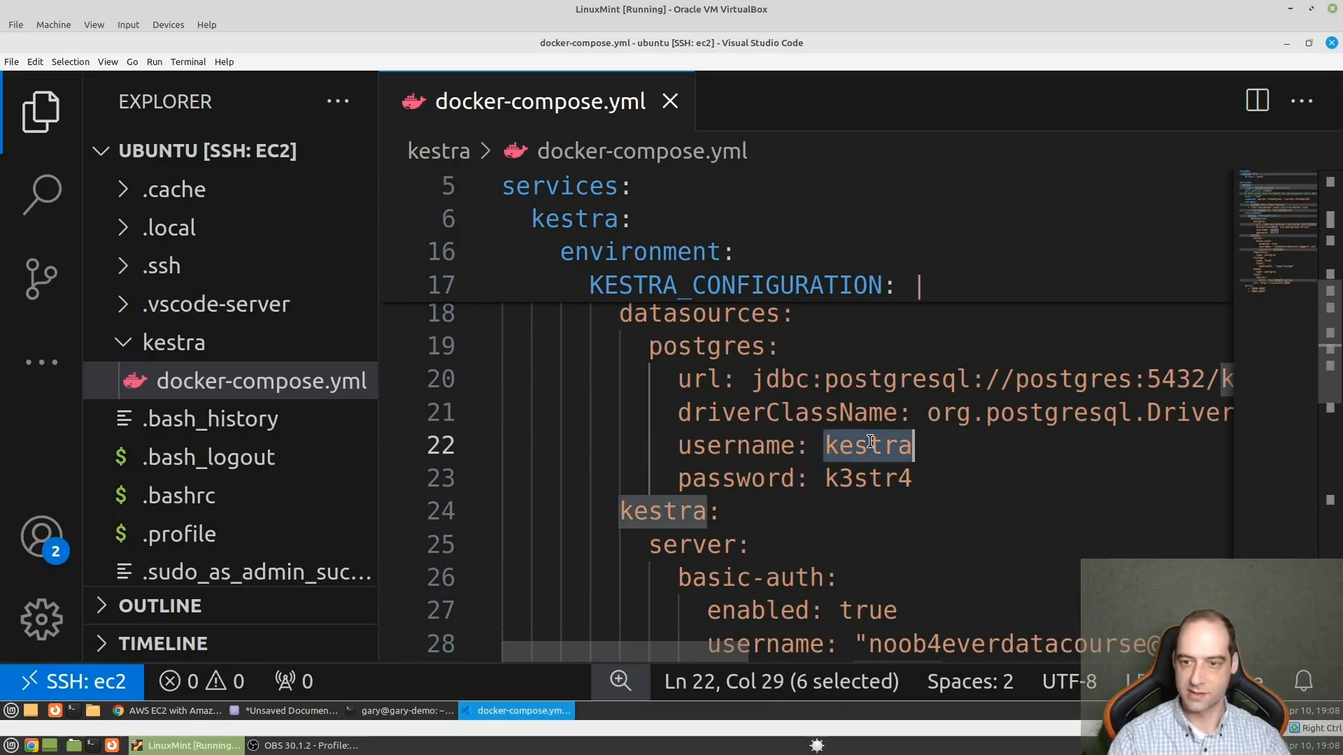
text(postgres)
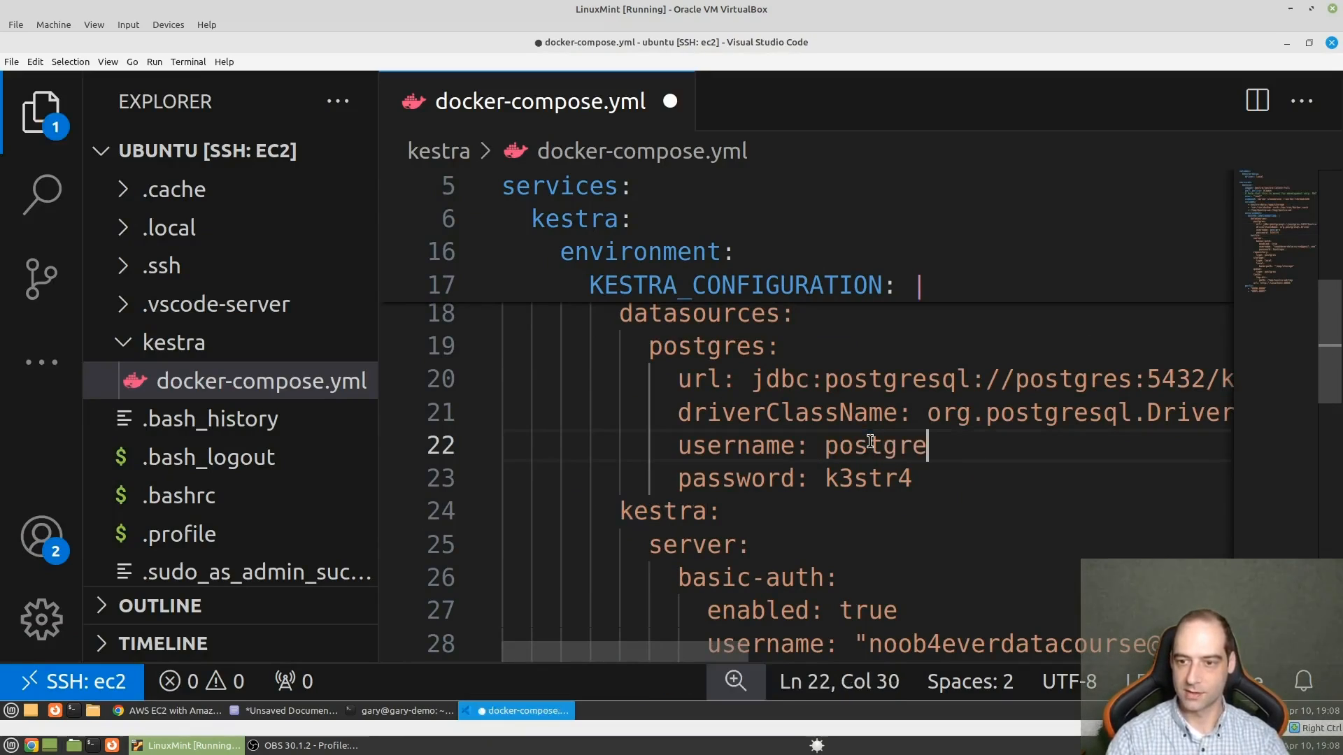
double_click(867, 476)
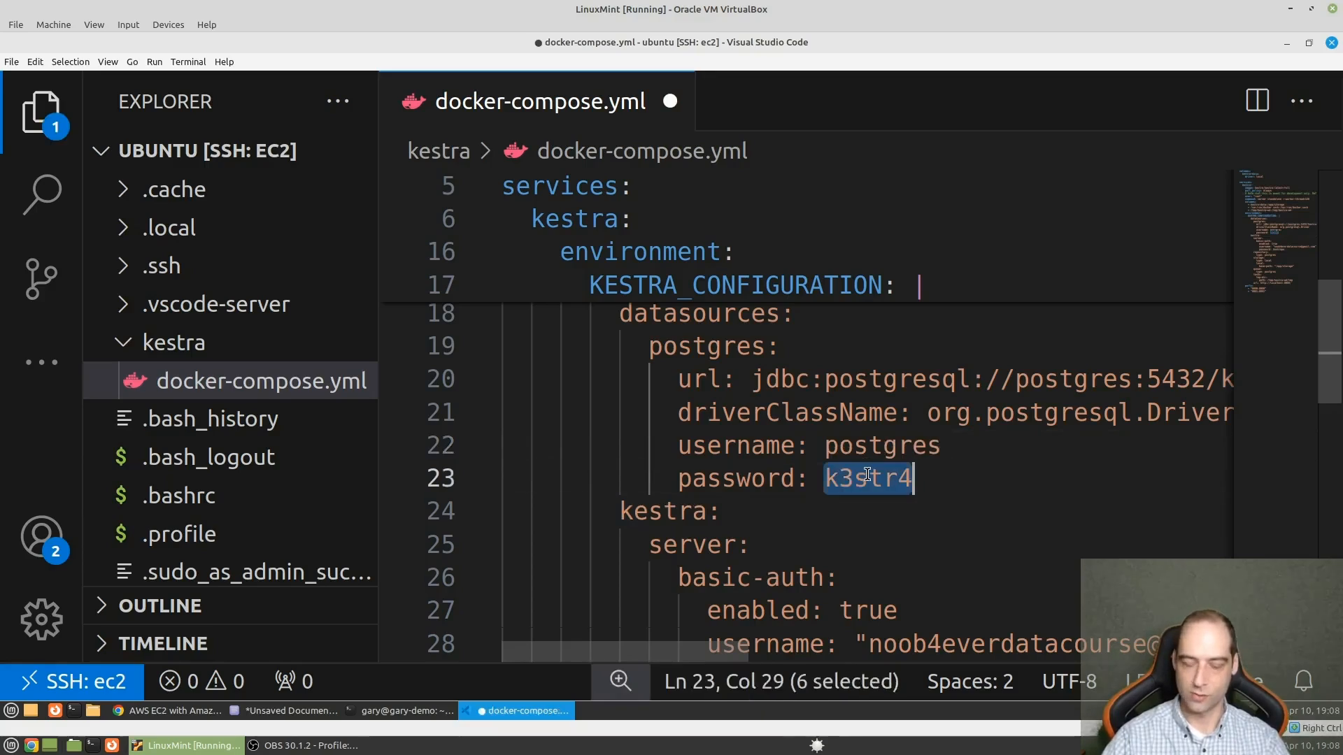
text(kestrapw)
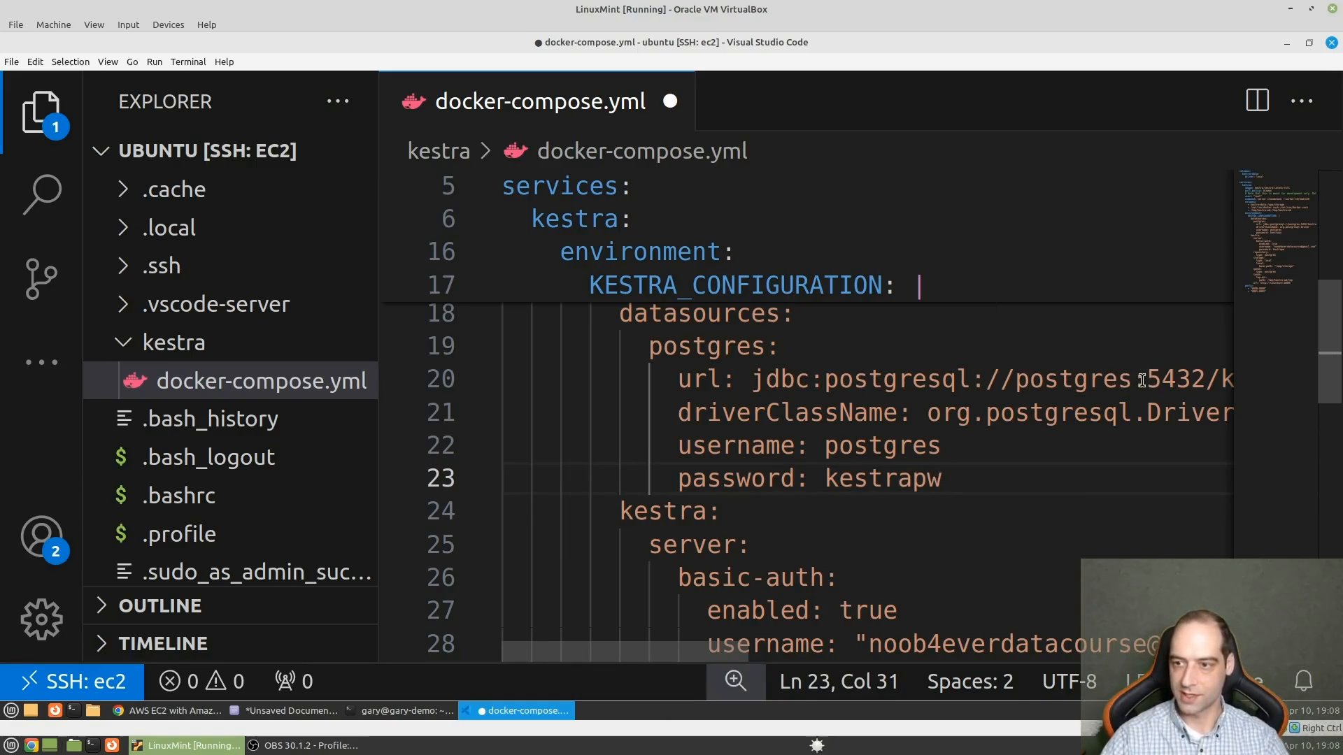
- Replace the postgres host name in the datasource's JDBC URL with an empty <> placeholder for the RDS endpoint
drag(1132, 380, 1020, 379)
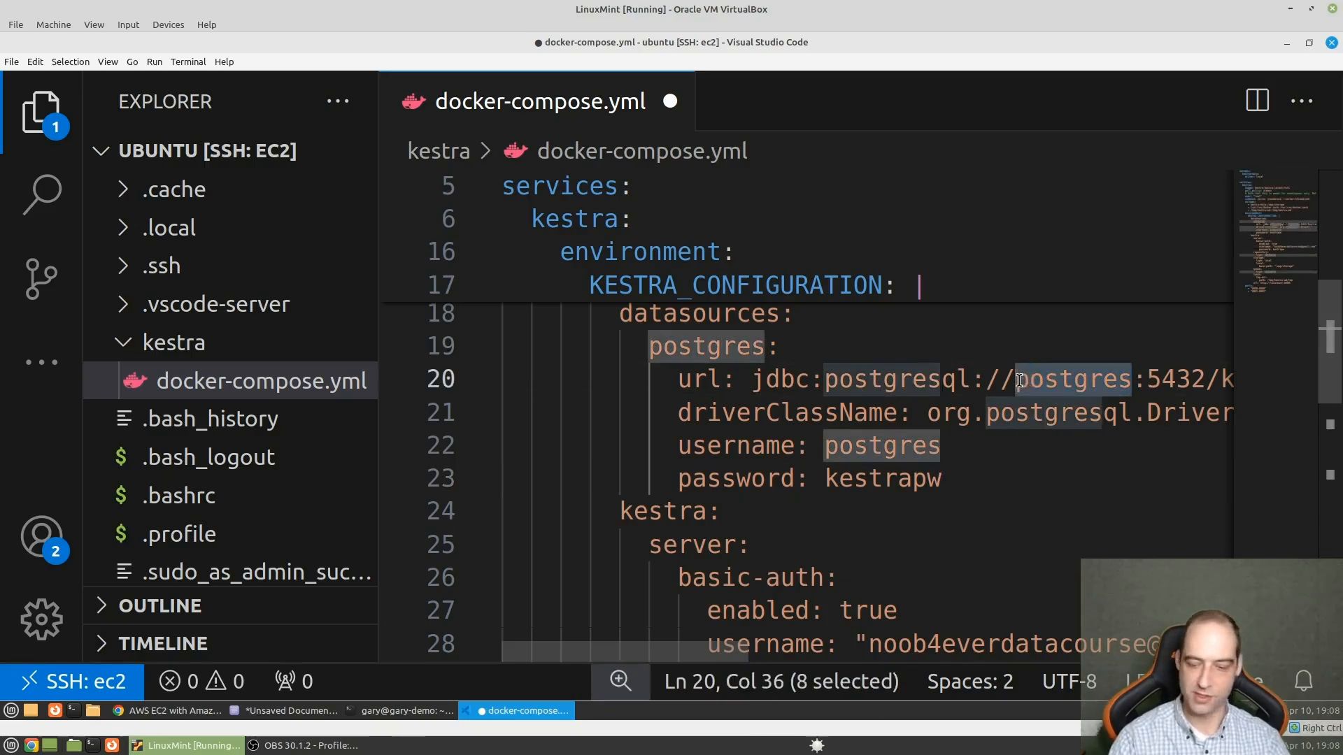
text(<>)
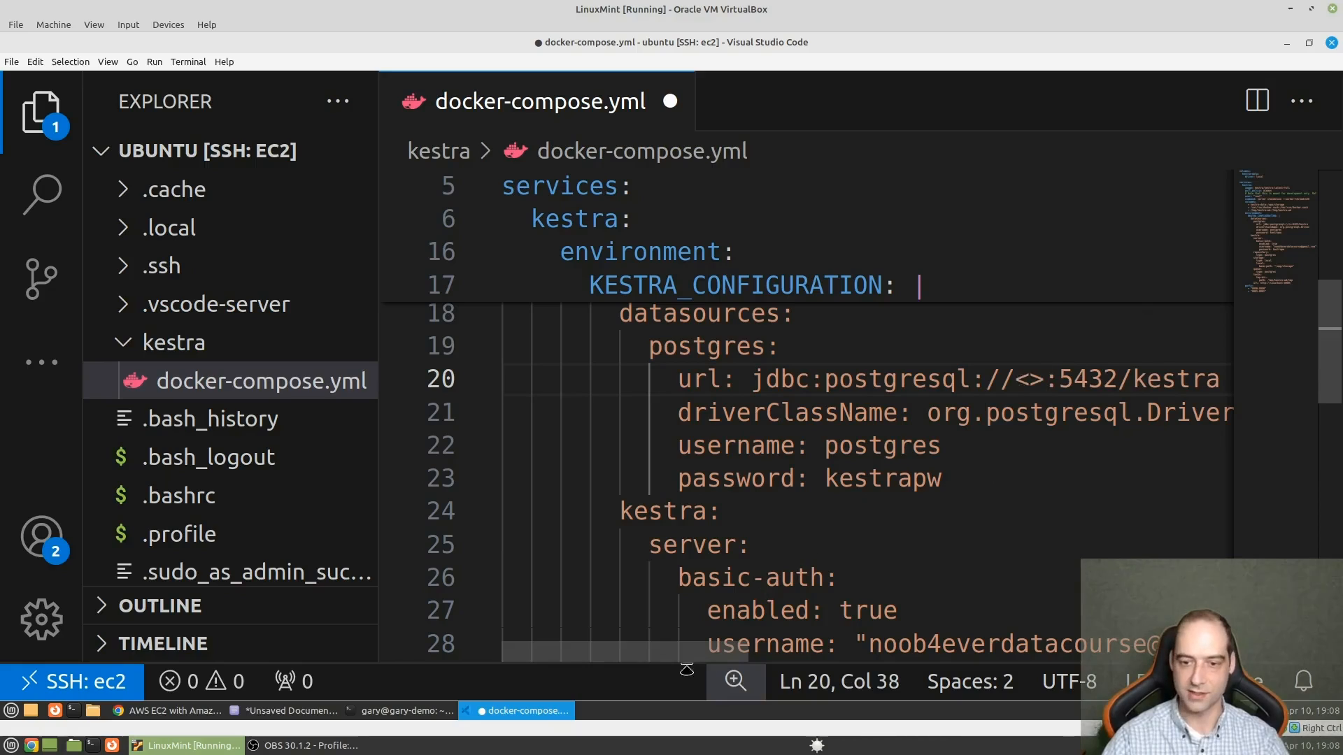
drag(683, 658, 569, 622)
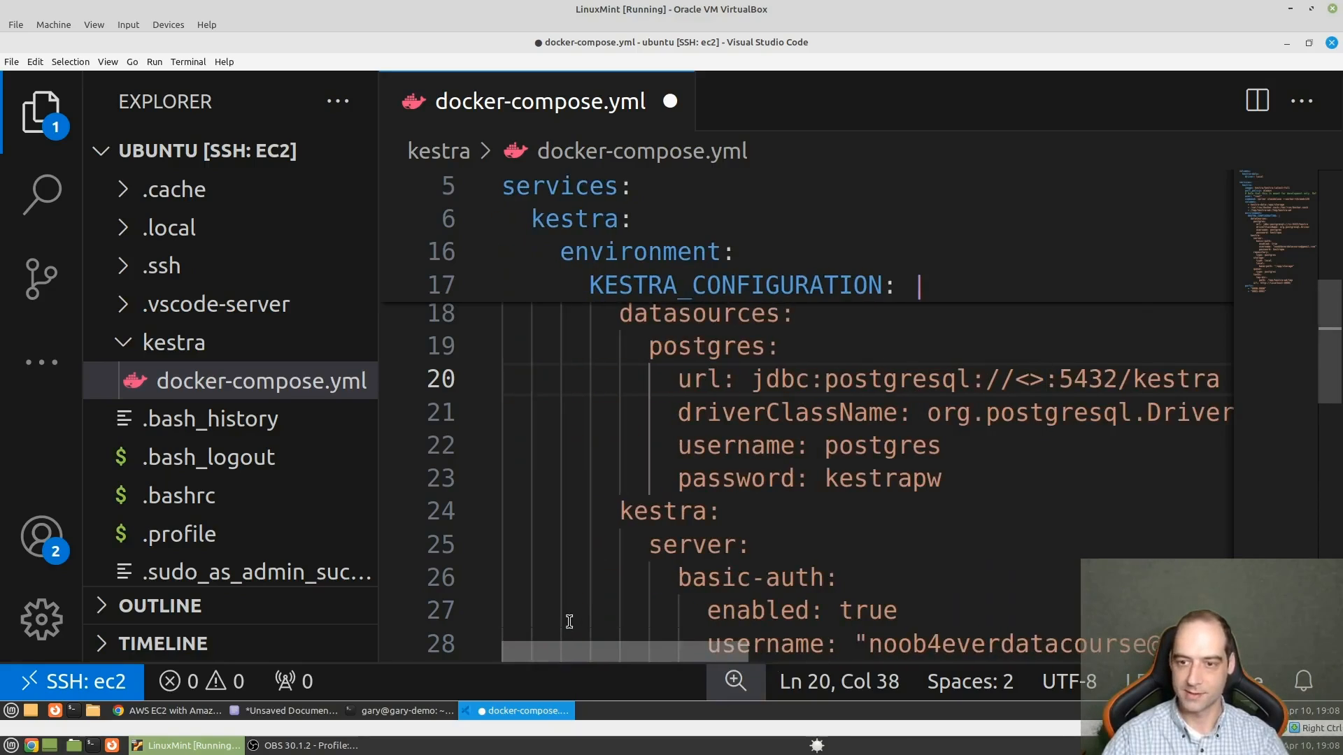
- Return to the RDS Databases page in Chrome and reload it to check the kestradb database's status
click(170, 712)
click(445, 69)
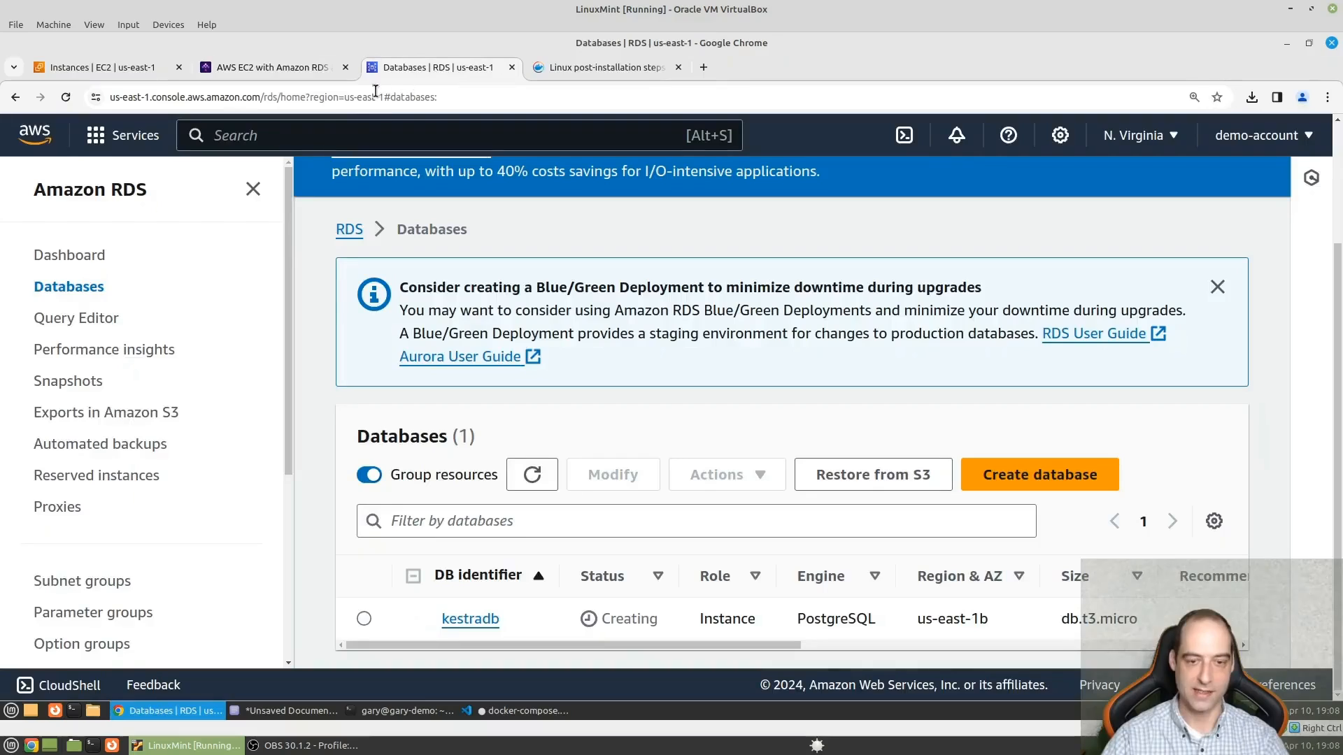
click(67, 98)
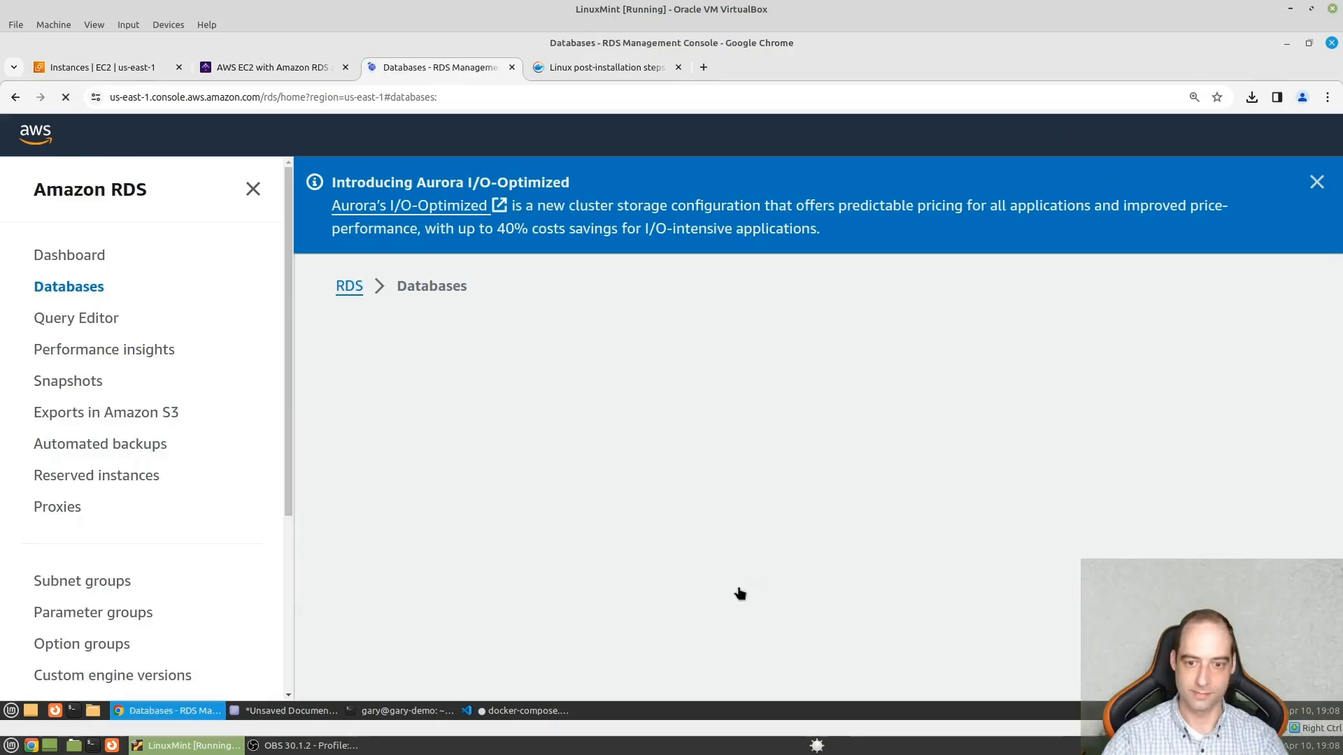
scroll(852, 598, down, 1)
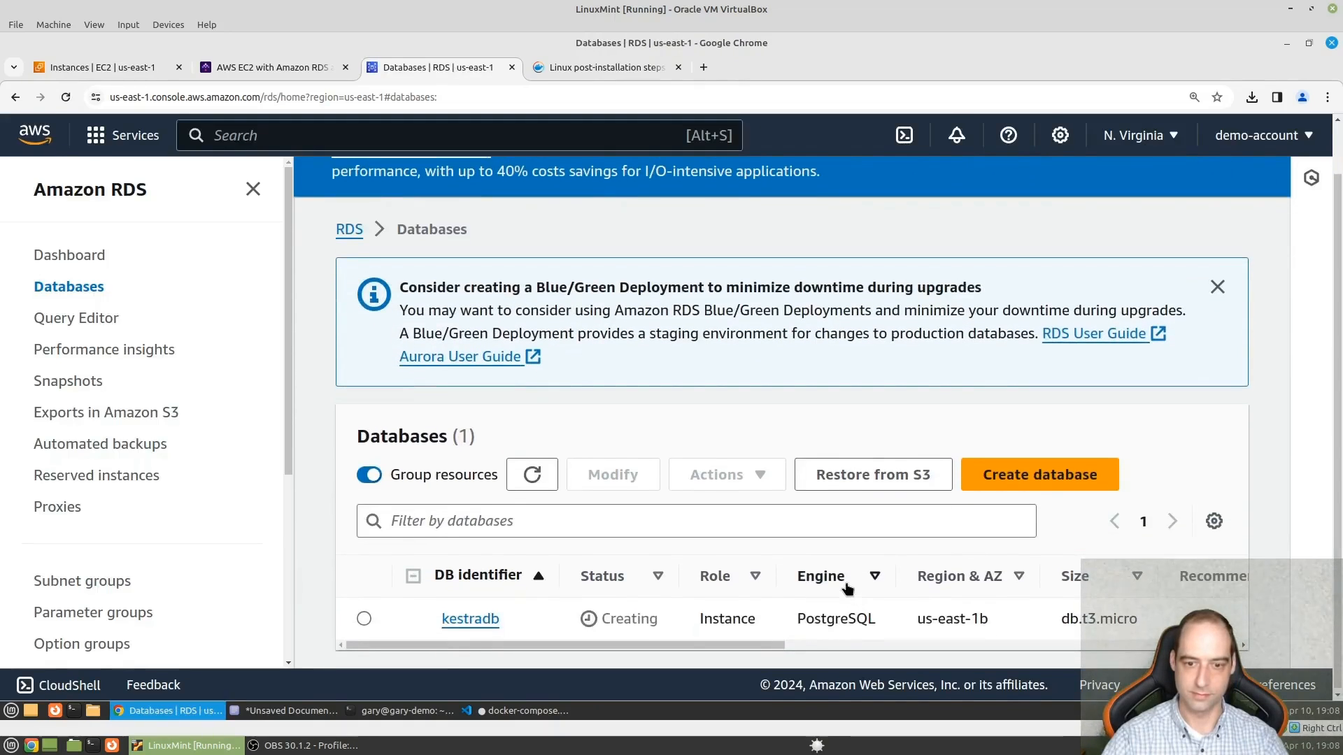
- Go back to the Kestra guide and read the instructions of Step 5, Use AWS S3 for storage
click(277, 66)
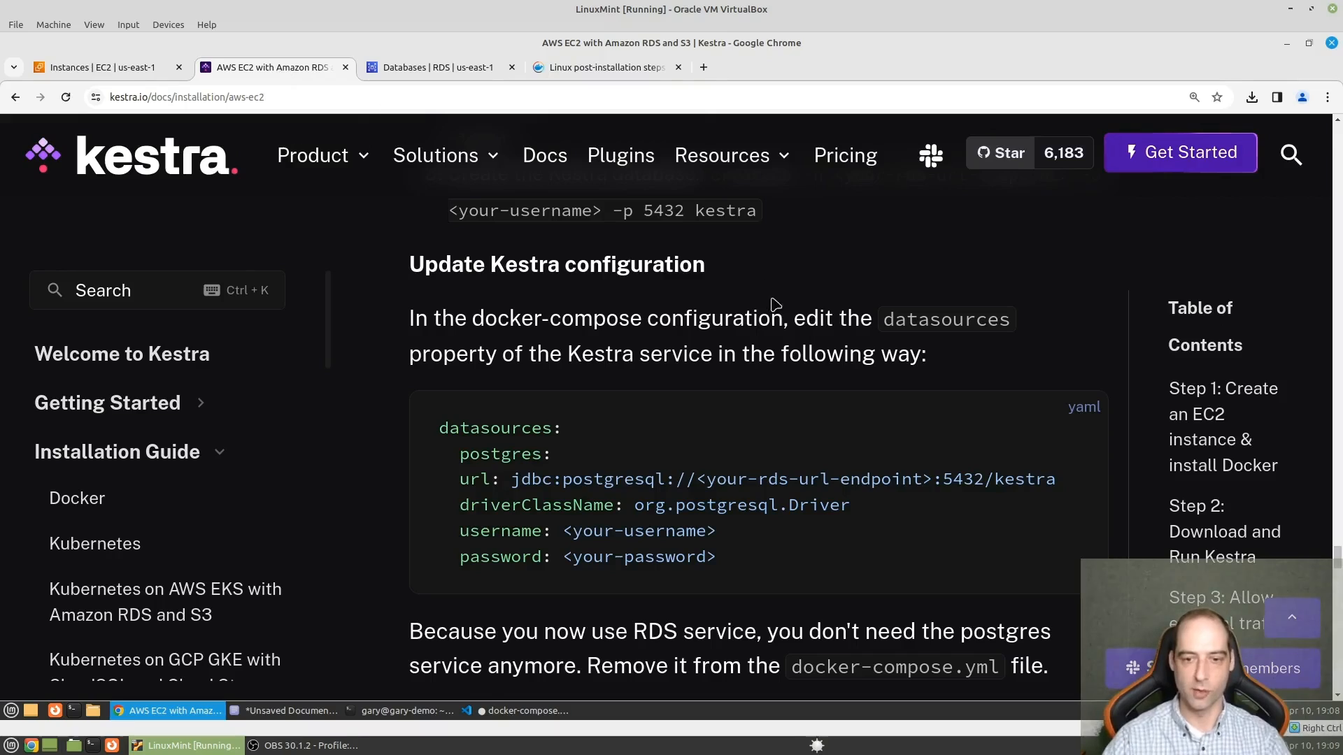
scroll(672, 475, down, 3)
scroll(653, 392, down, 4)
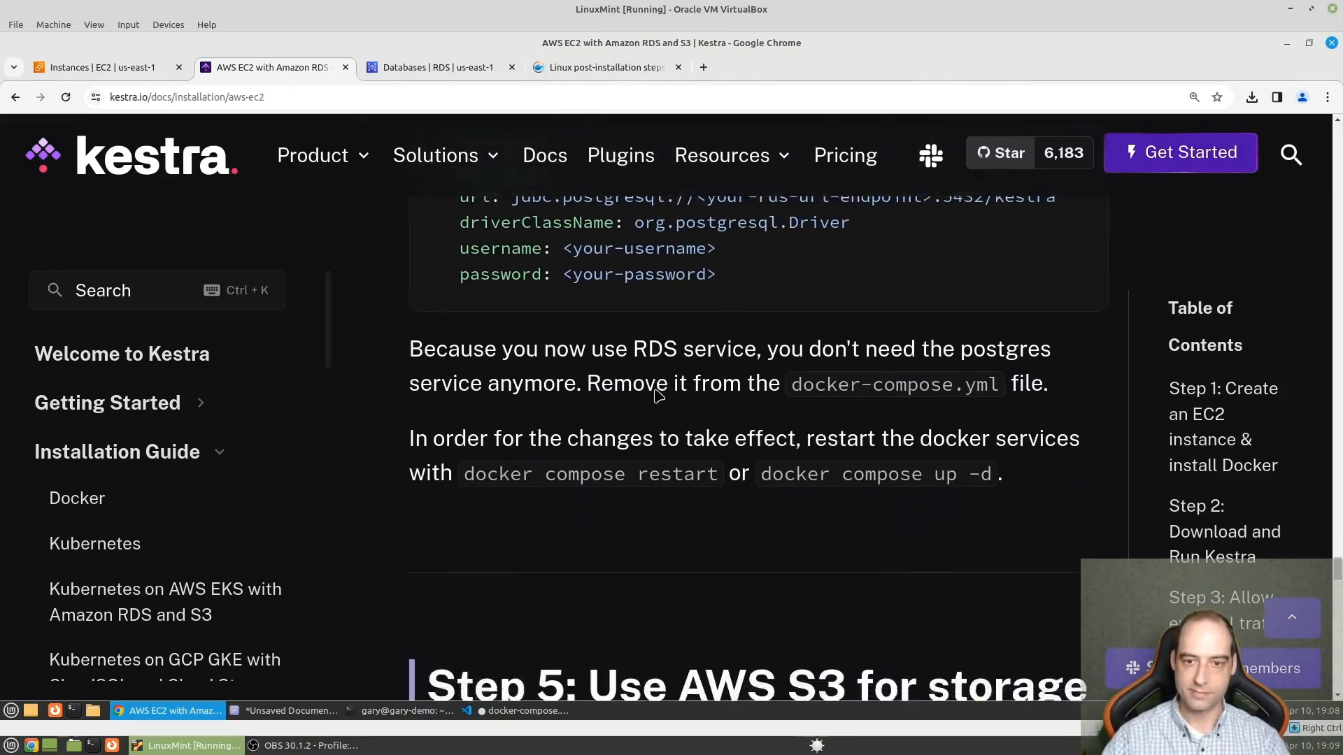
scroll(513, 455, down, 2)
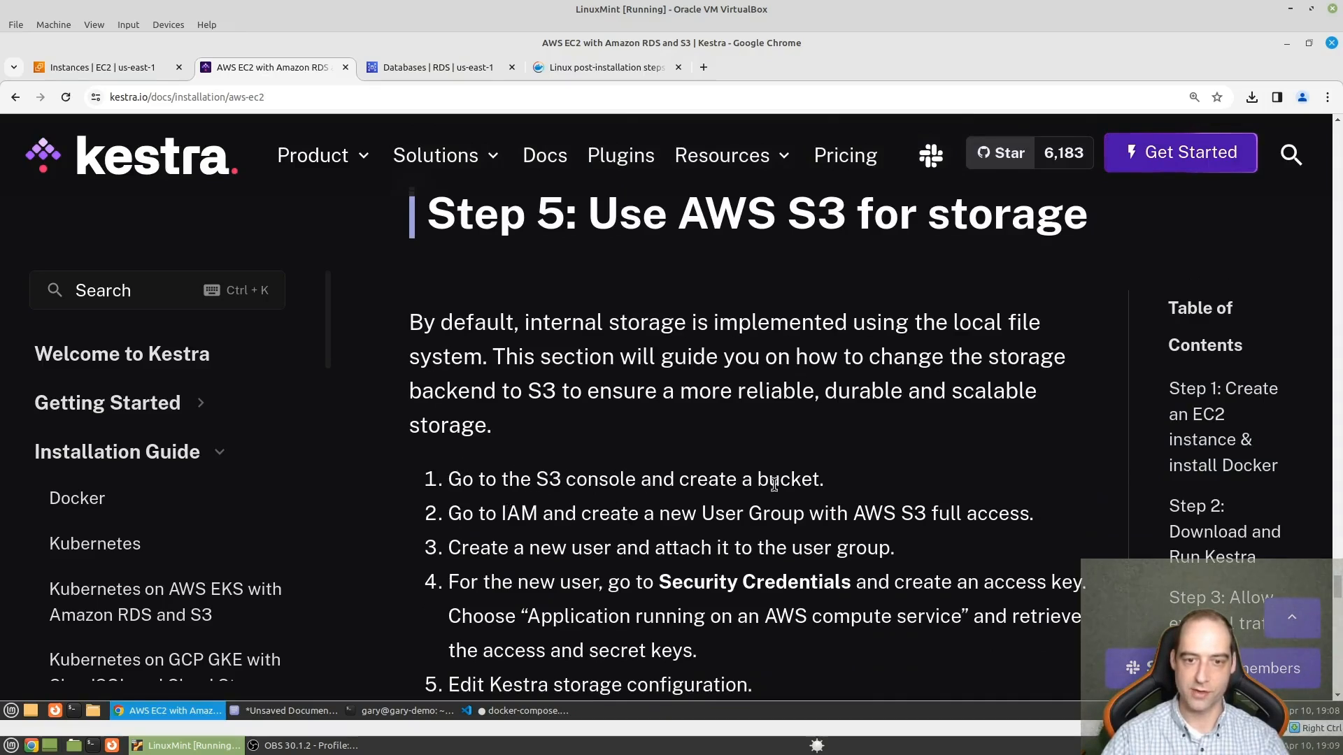
scroll(854, 497, down, 2)
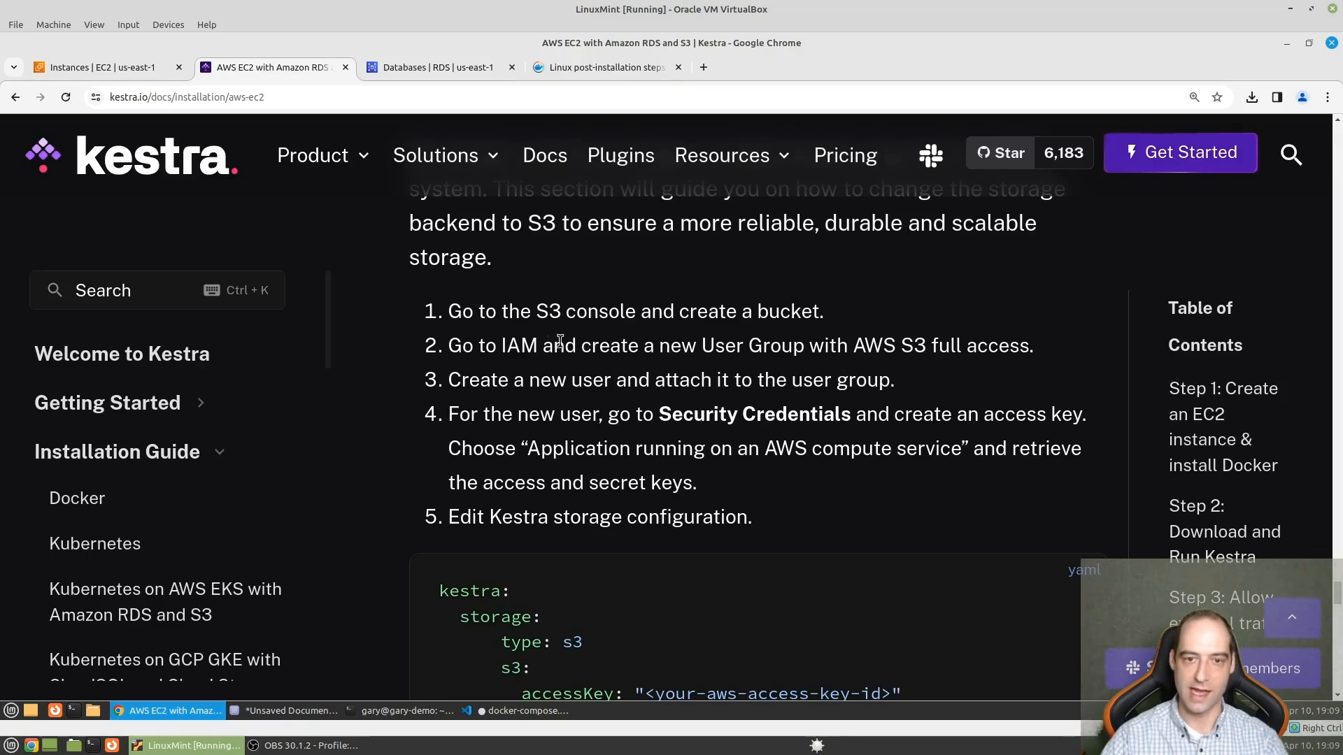
- Search the AWS console for s3 from the EC2 Instances page and open the S3 service
click(151, 68)
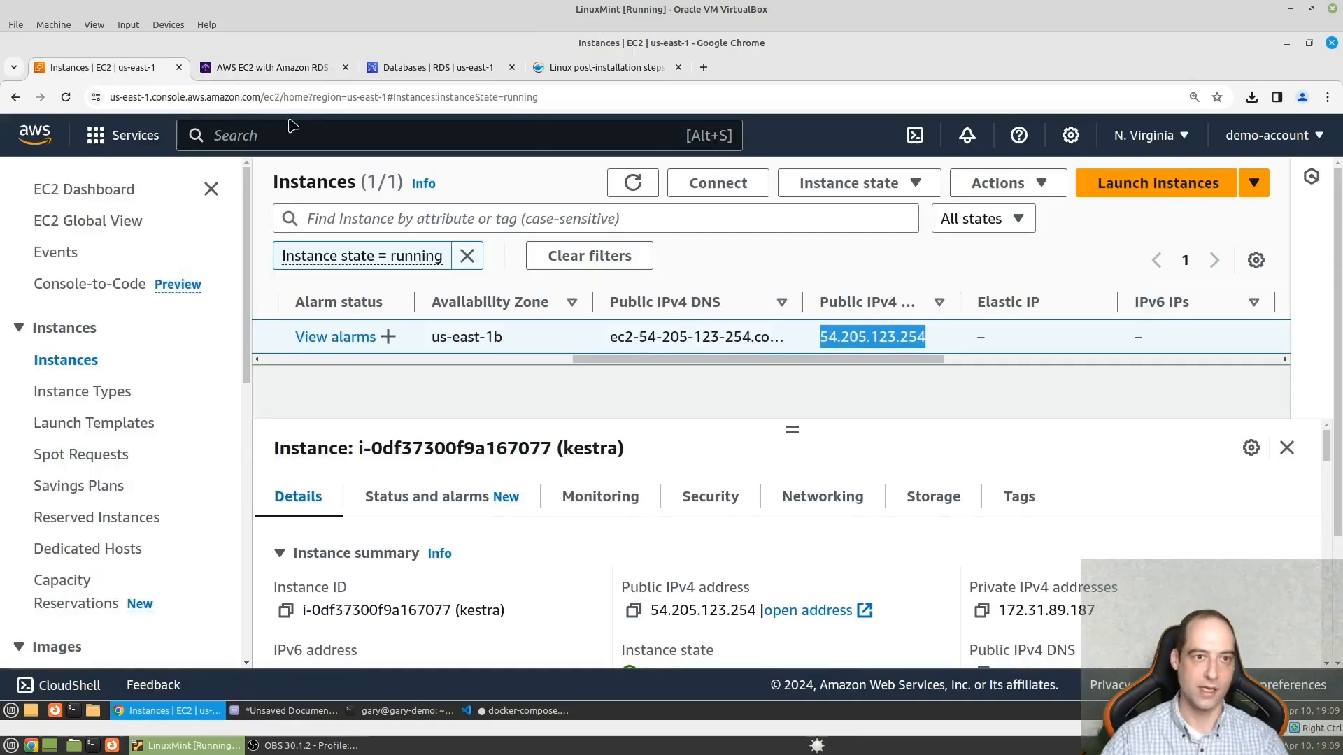
text(s)
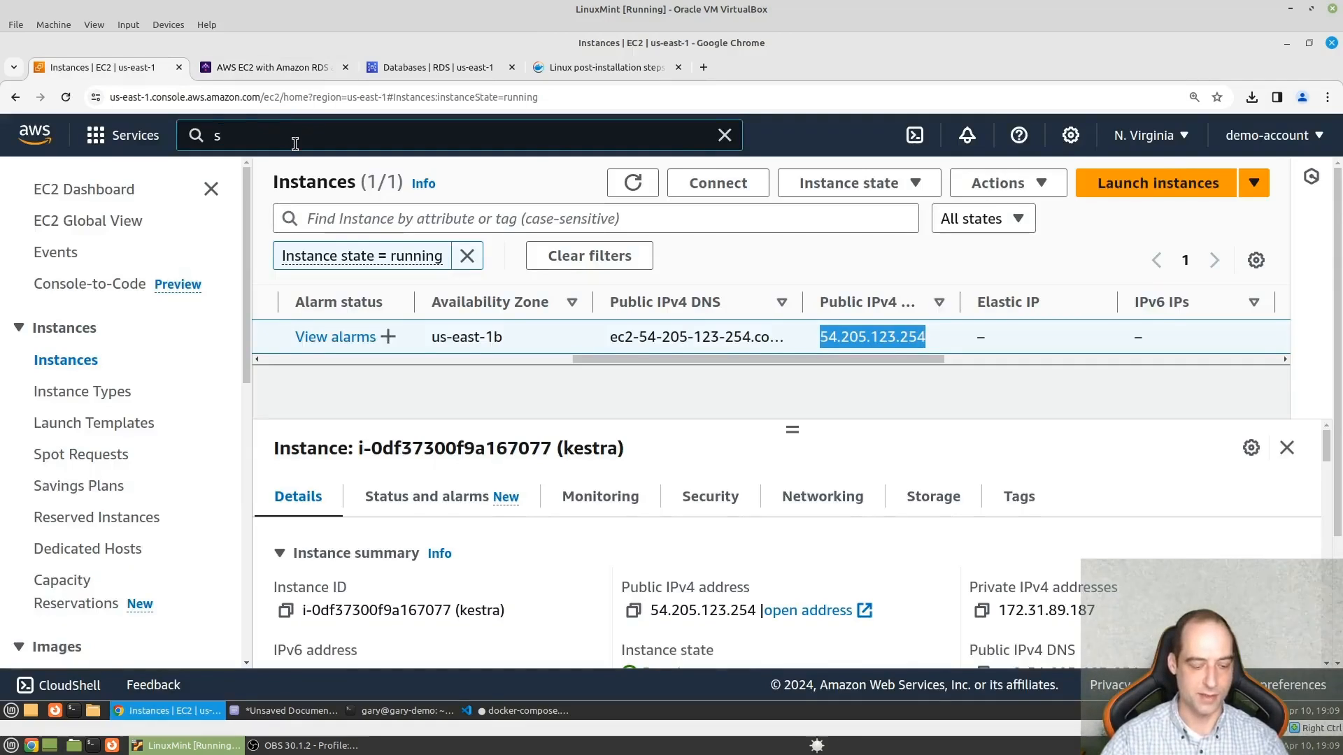
text(3)
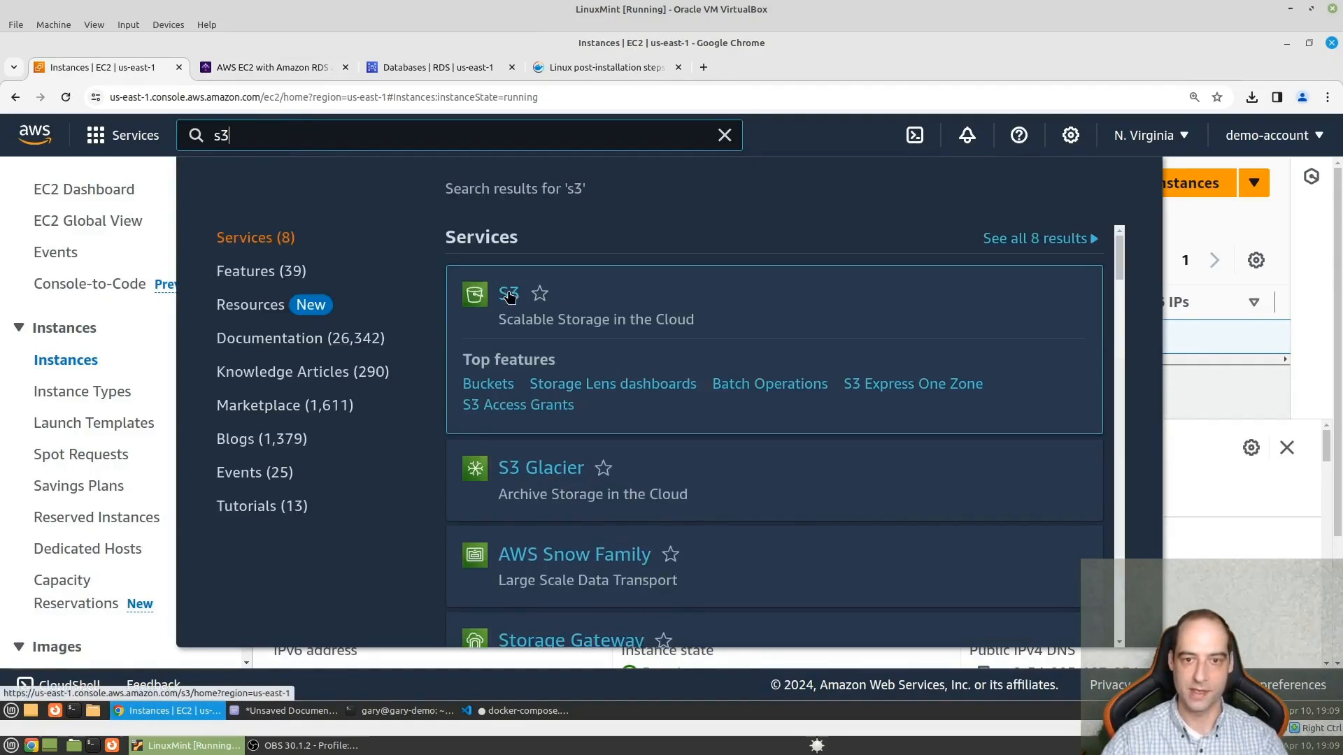
click(509, 295)
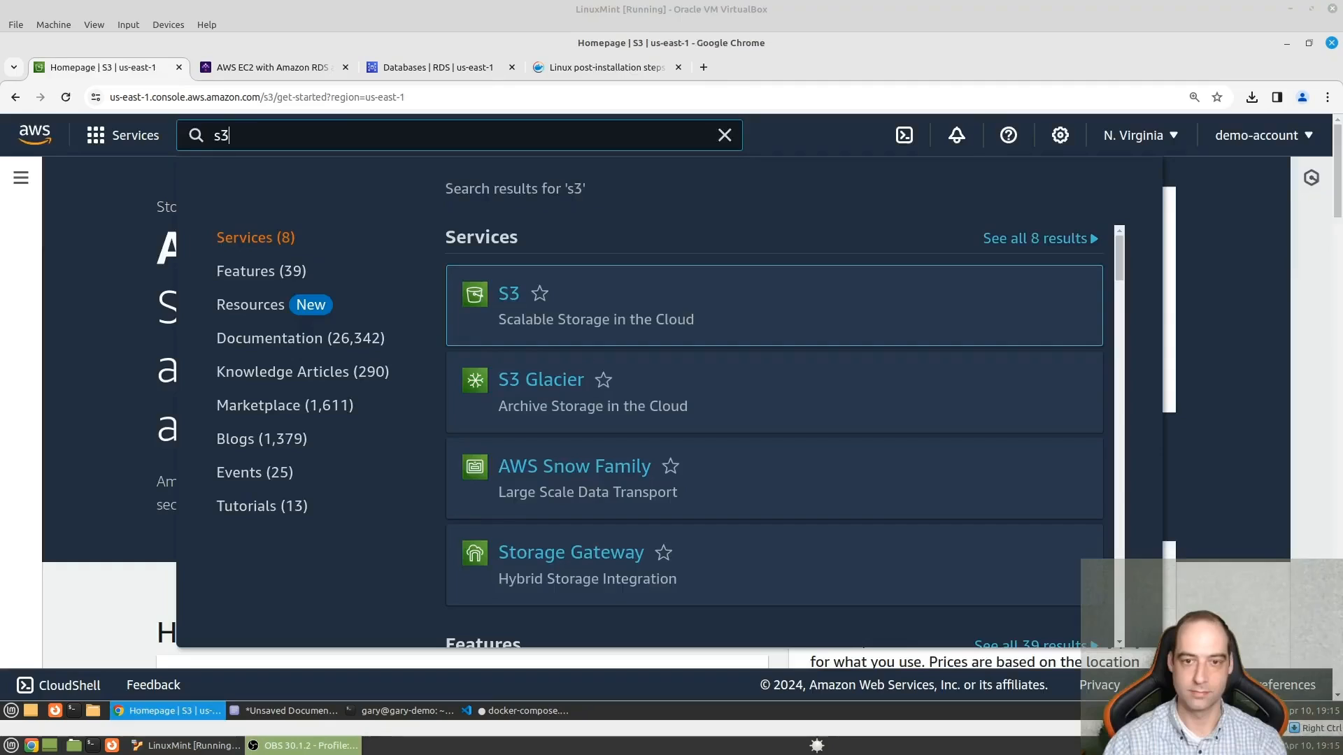
click(510, 293)
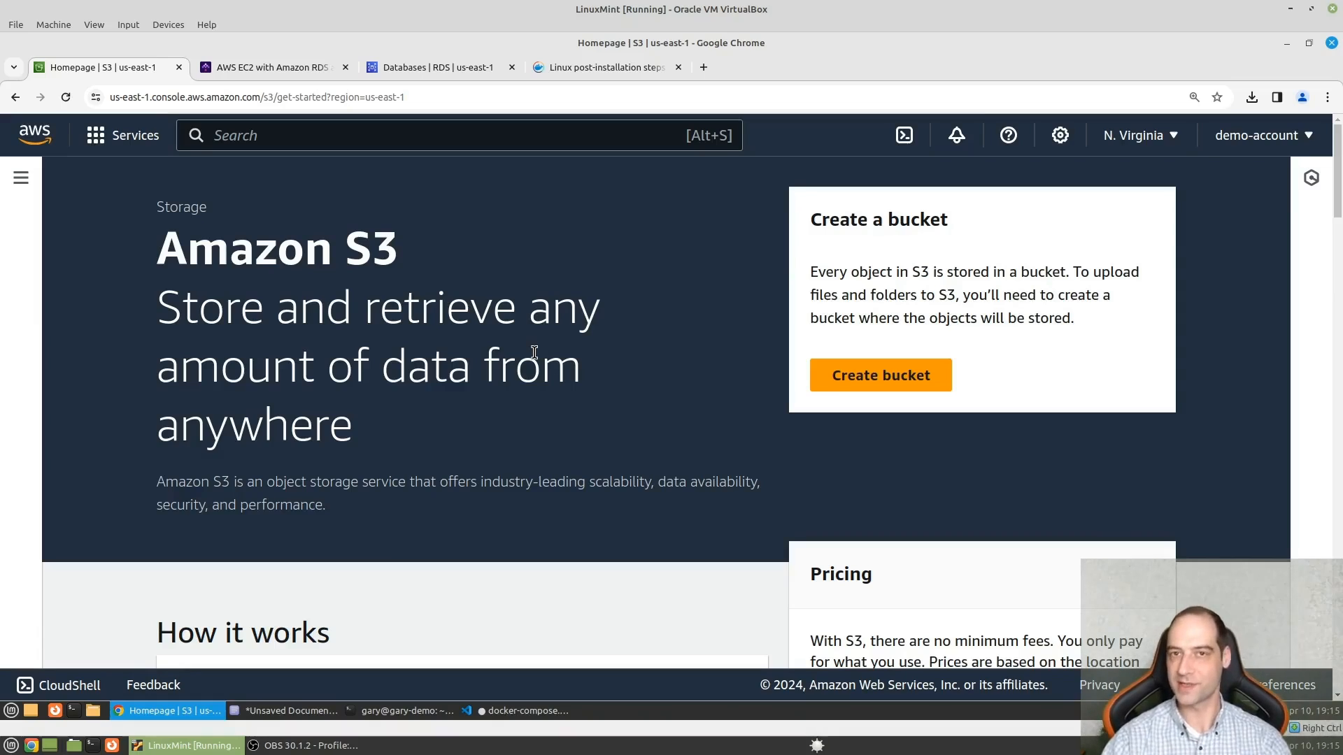
- Start creating a general purpose S3 bucket and name it kestra-data
click(885, 381)
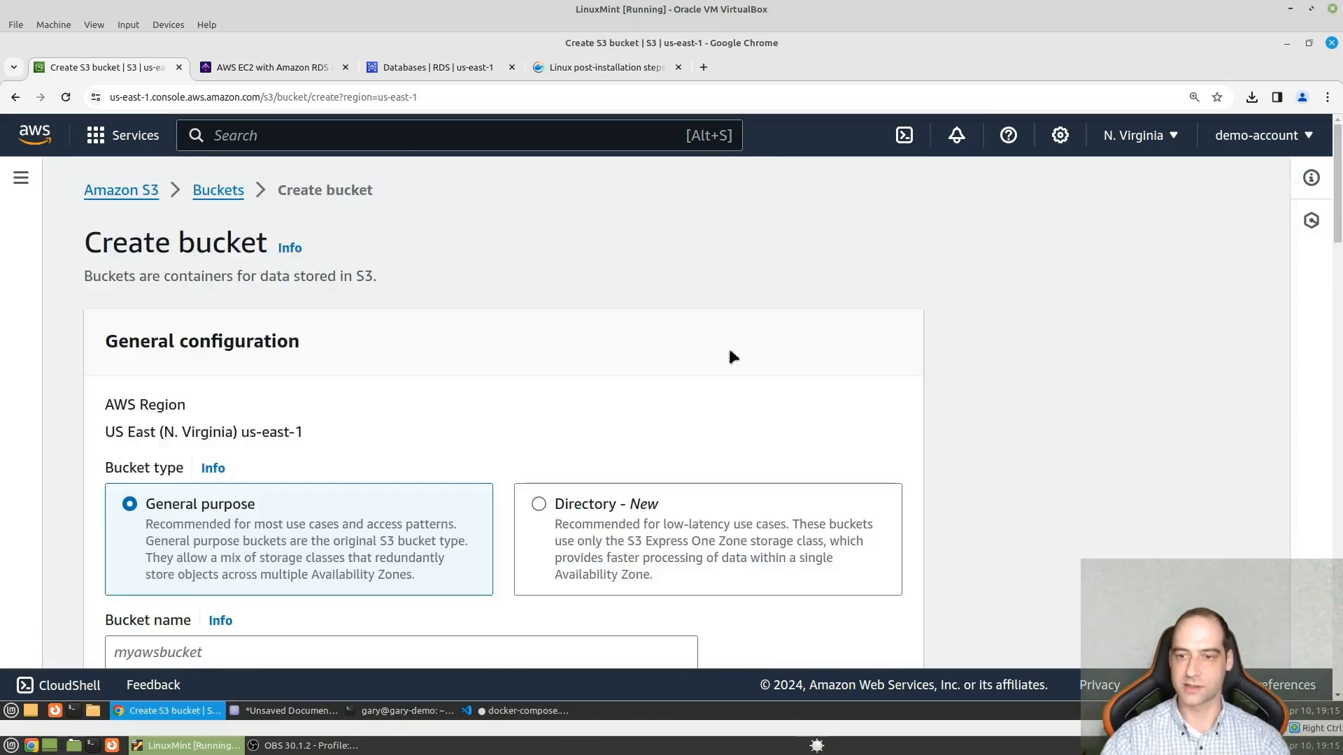
scroll(353, 363, down, 2)
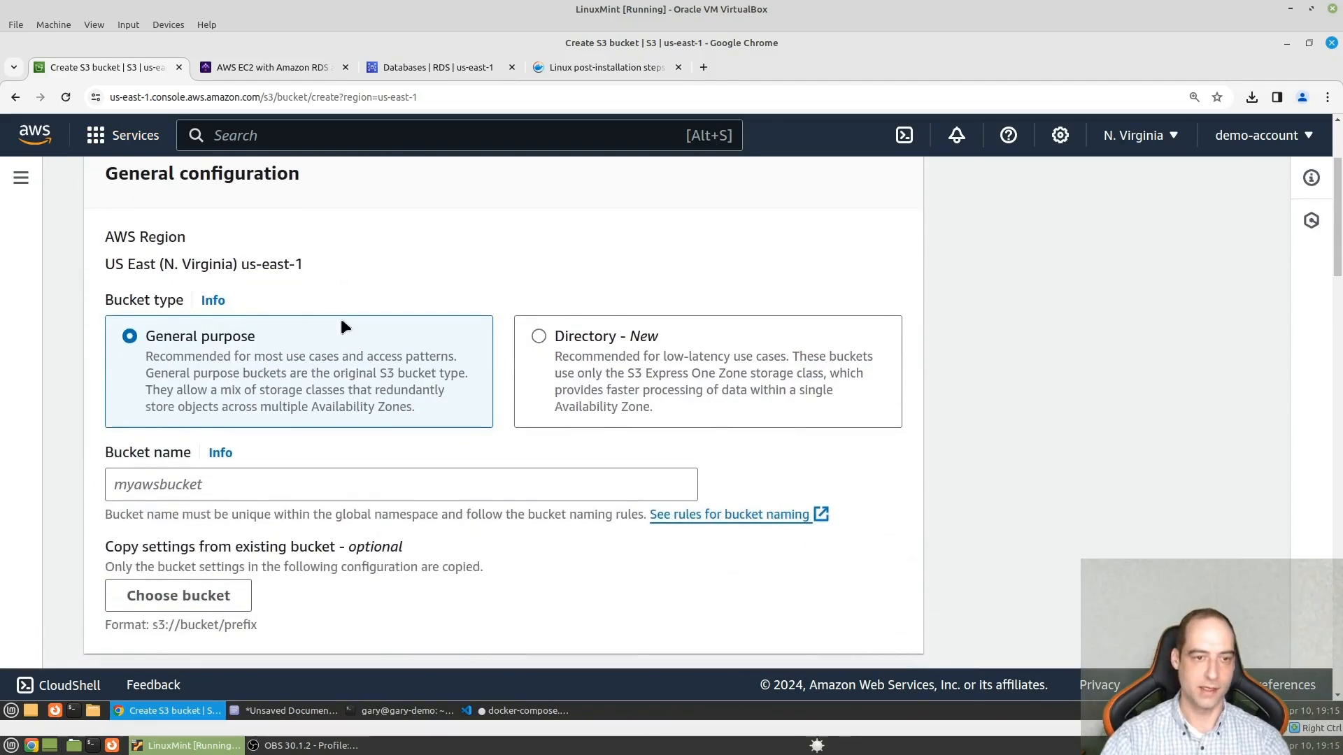
scroll(397, 318, down, 1)
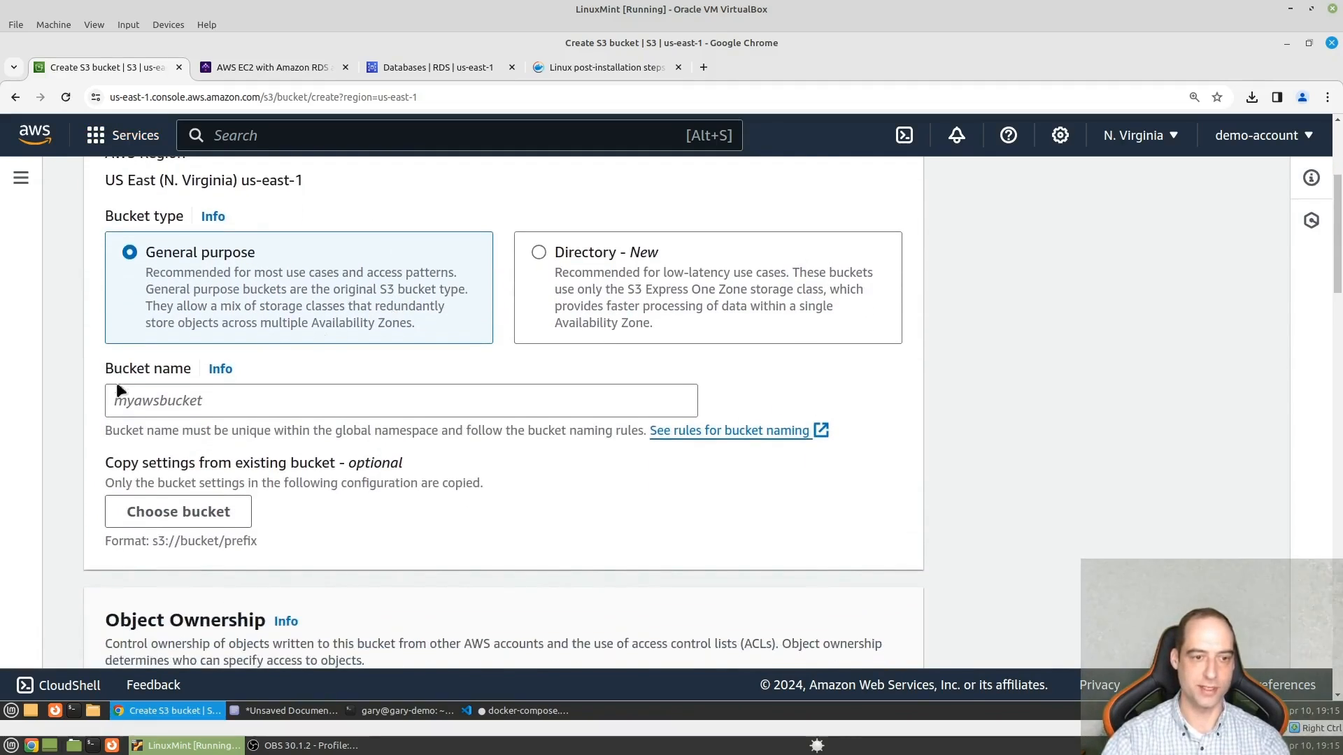
click(151, 403)
text(kestra-data)
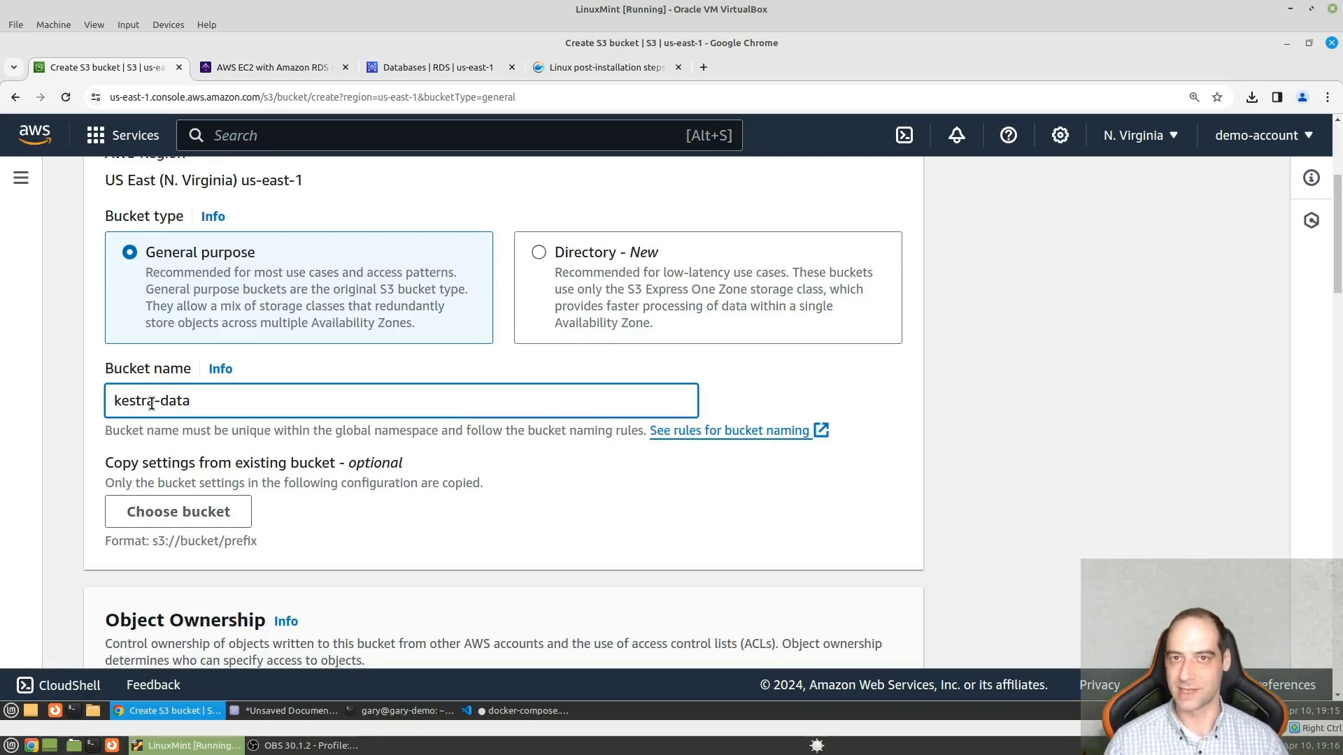
- Review the default public access, encryption and bucket key settings, and create the kestra-data bucket with them
scroll(459, 350, down, 5)
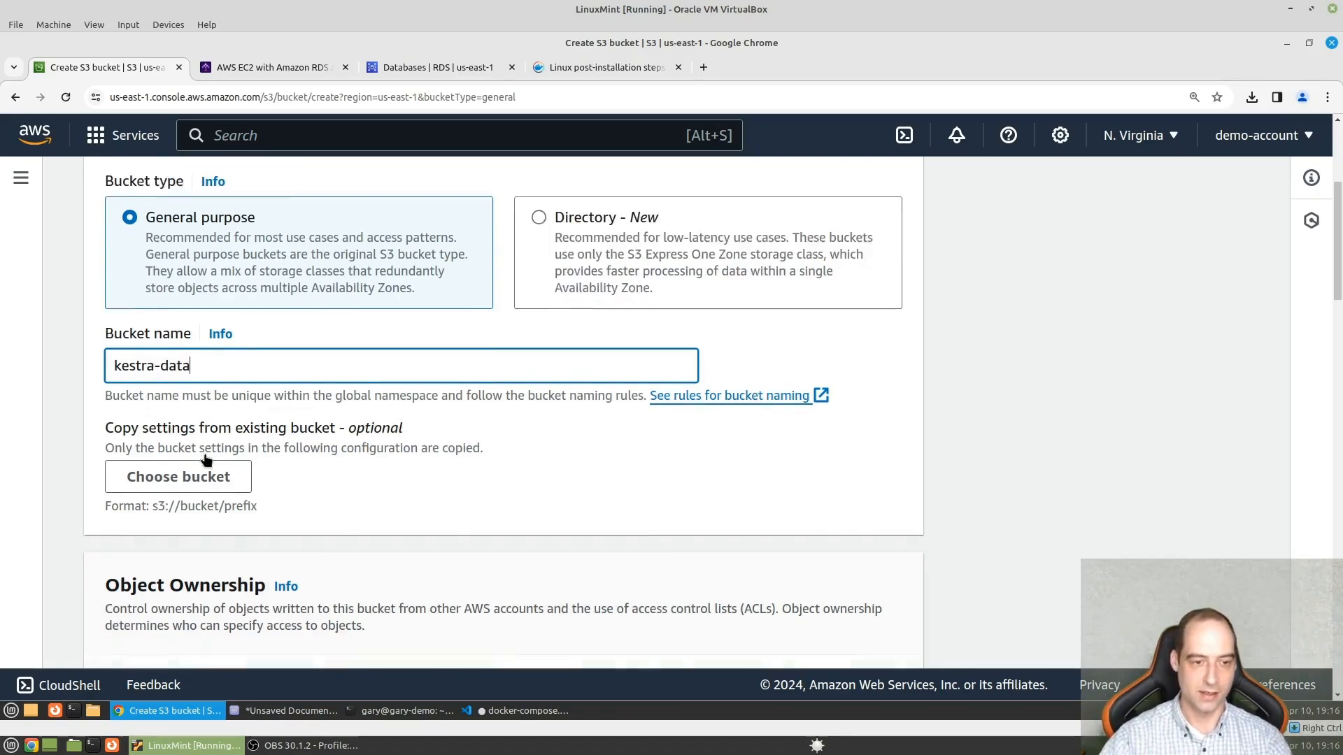
scroll(371, 420, down, 13)
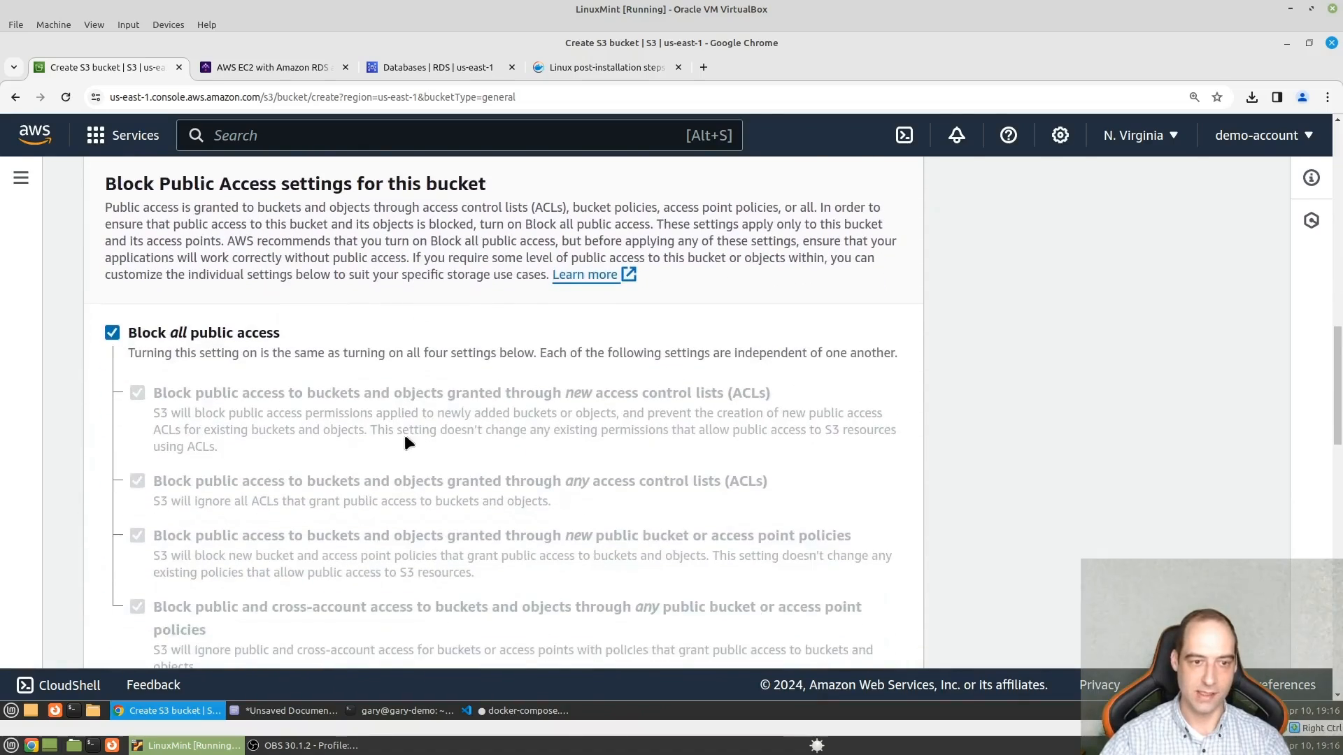
scroll(371, 437, down, 10)
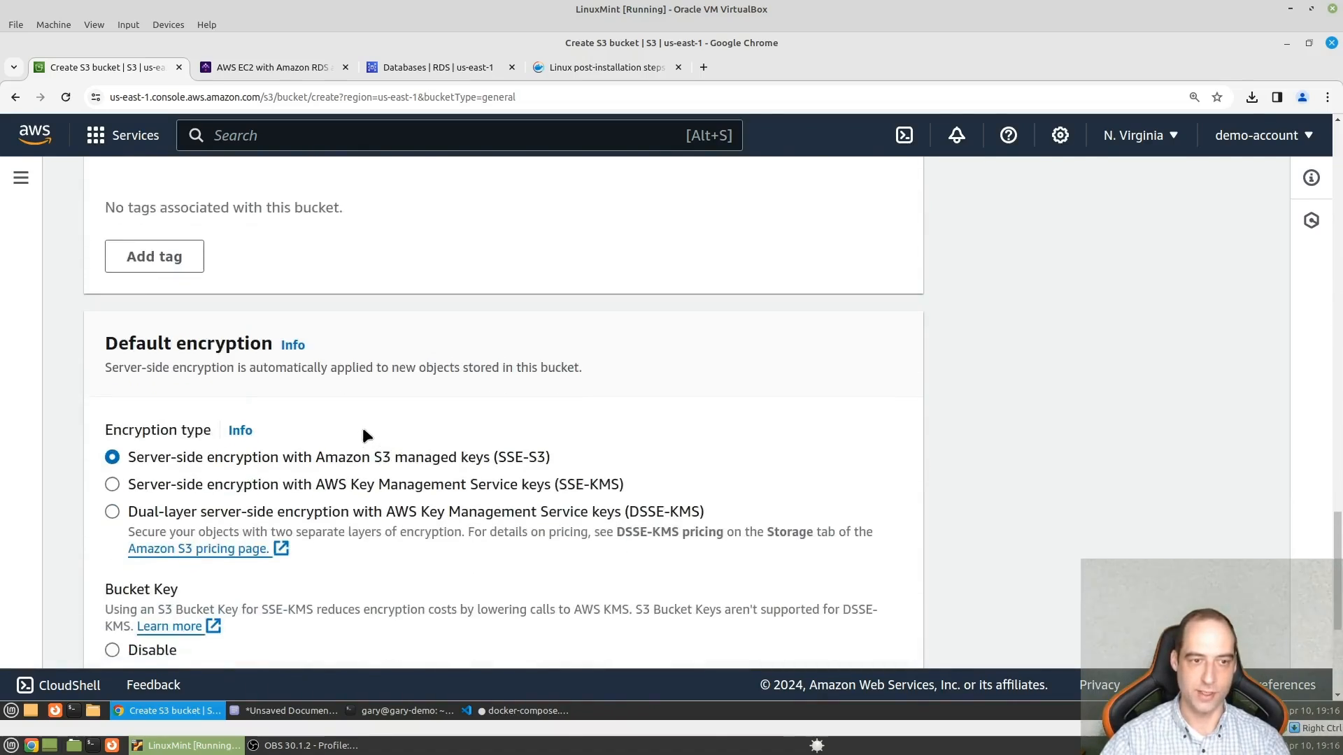
scroll(427, 434, down, 1)
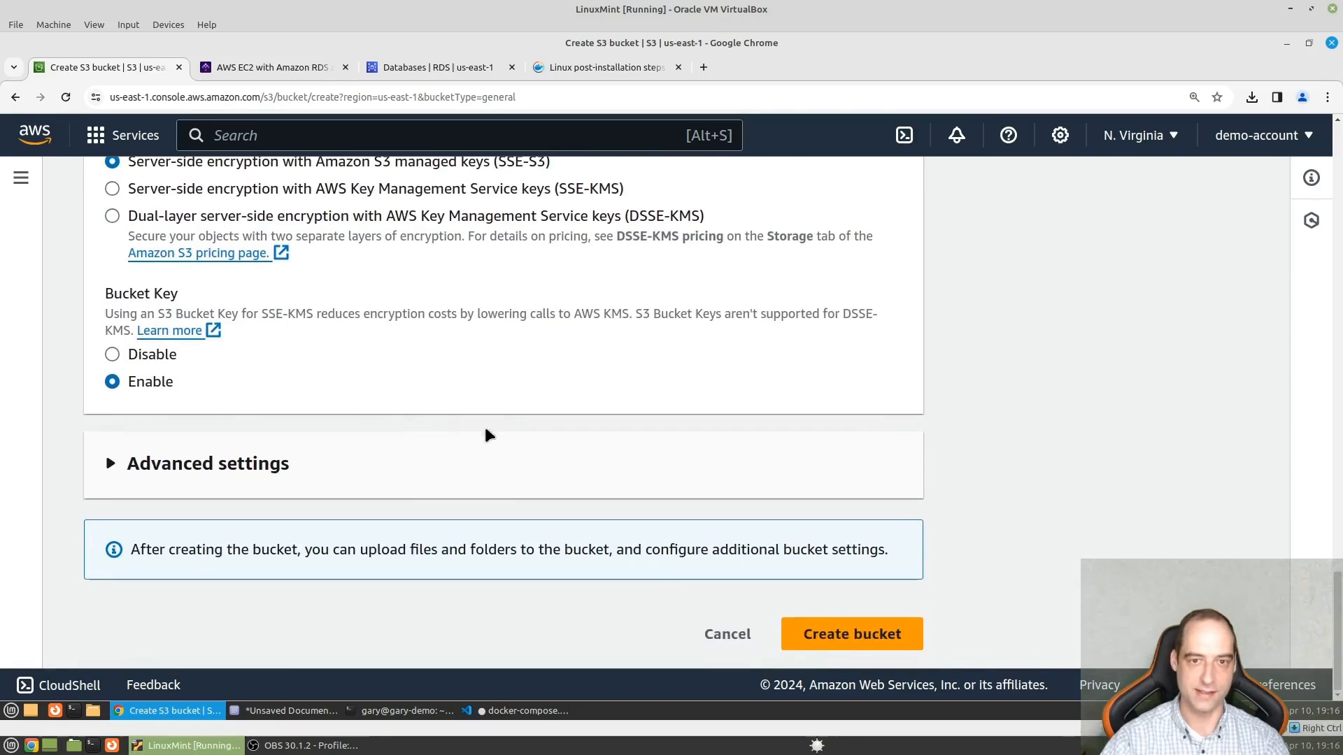
click(850, 644)
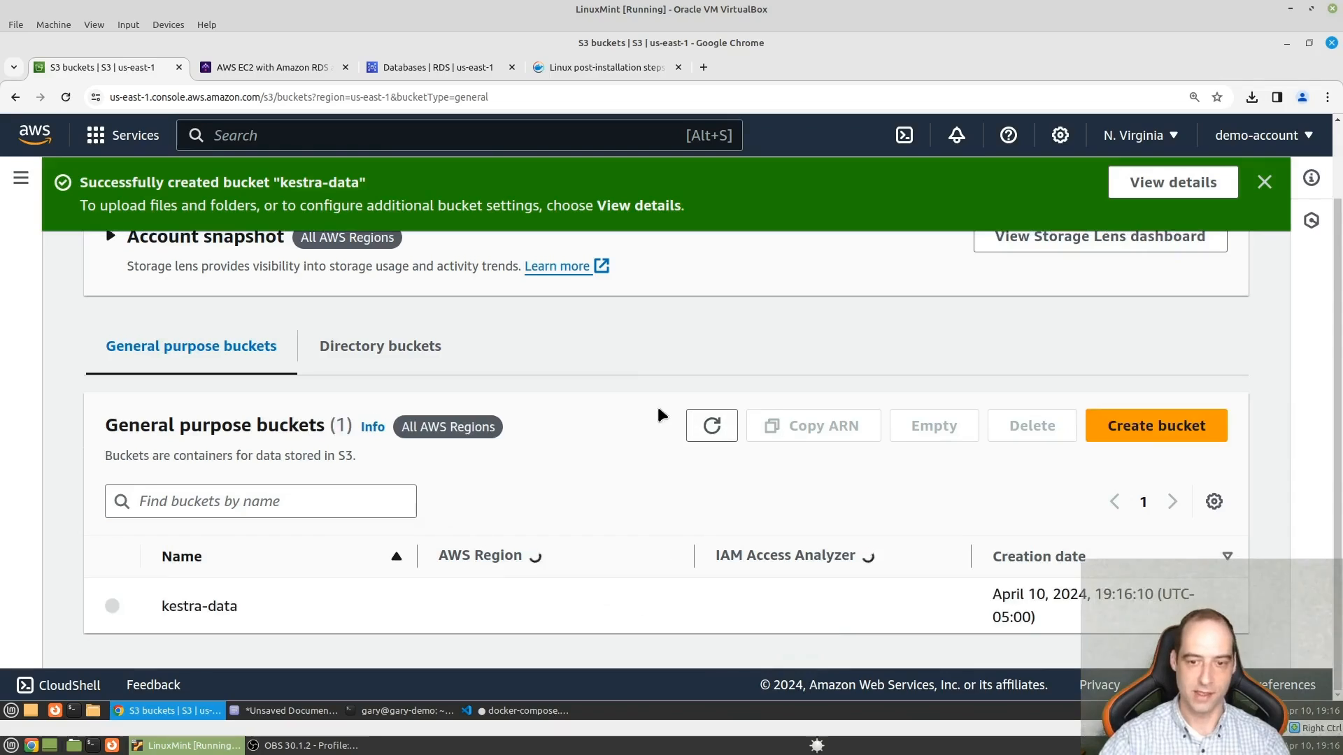
- Search the AWS console for iam, open the IAM service and display its Users list
click(307, 141)
text(iam)
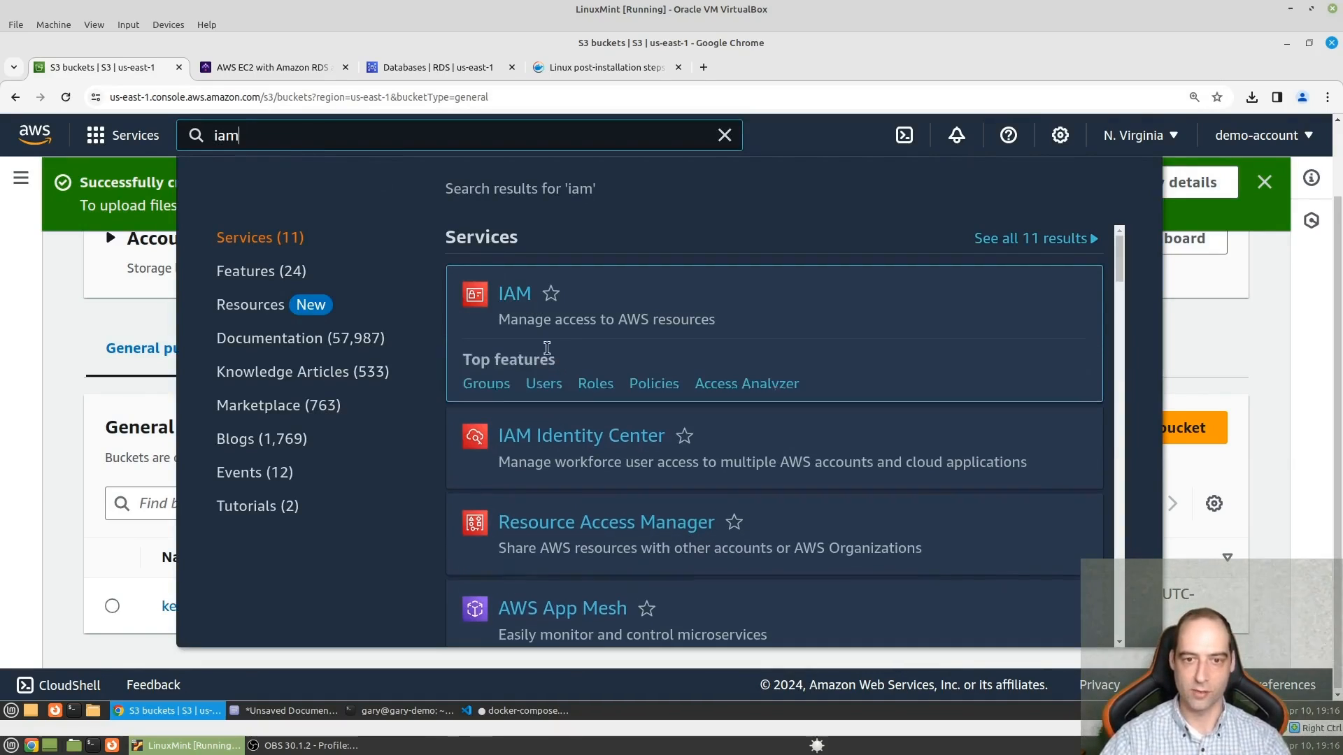
click(514, 297)
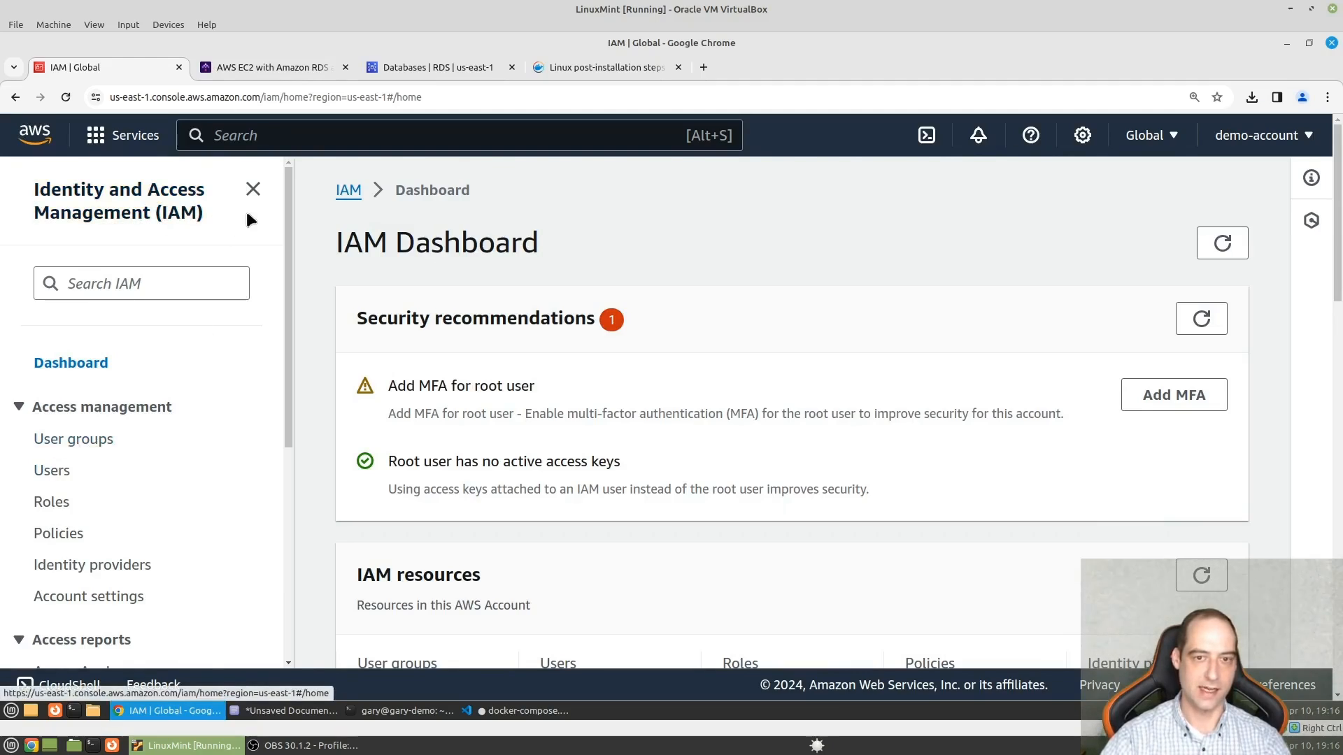
key(ctrl+plus)
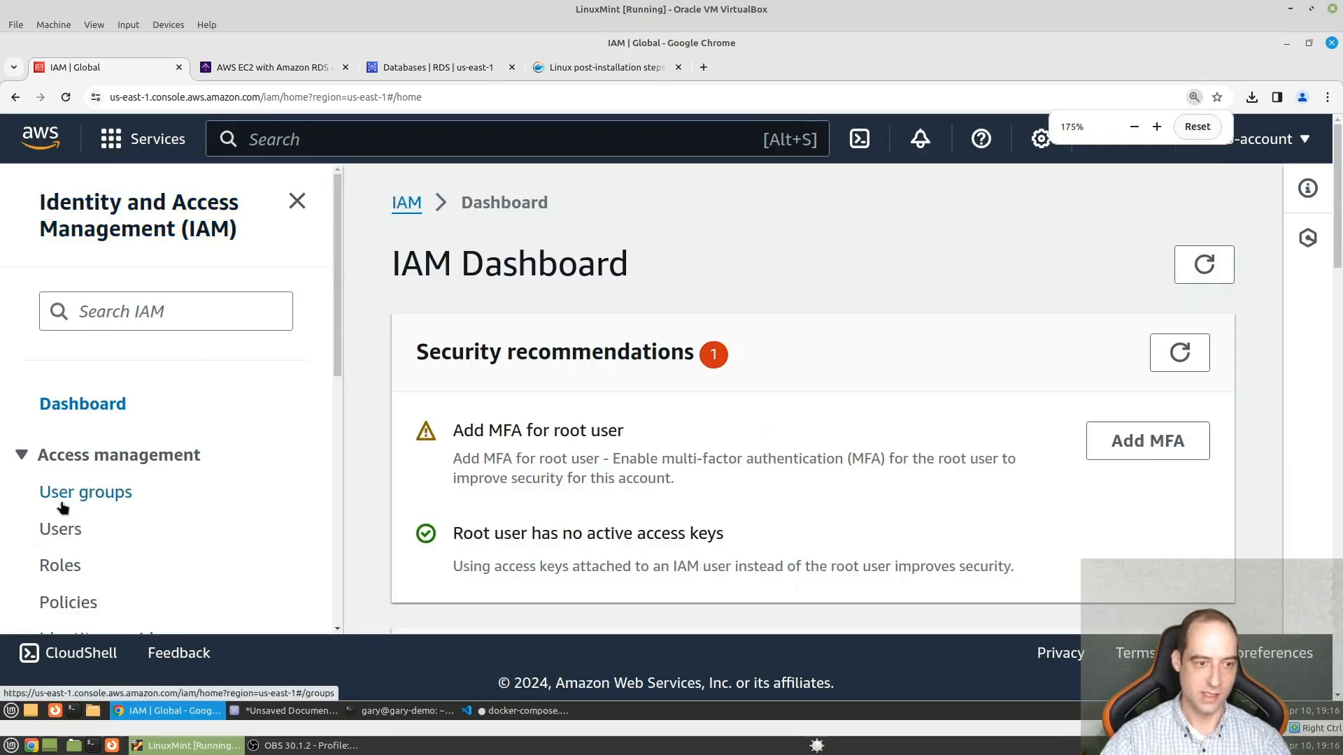
click(60, 535)
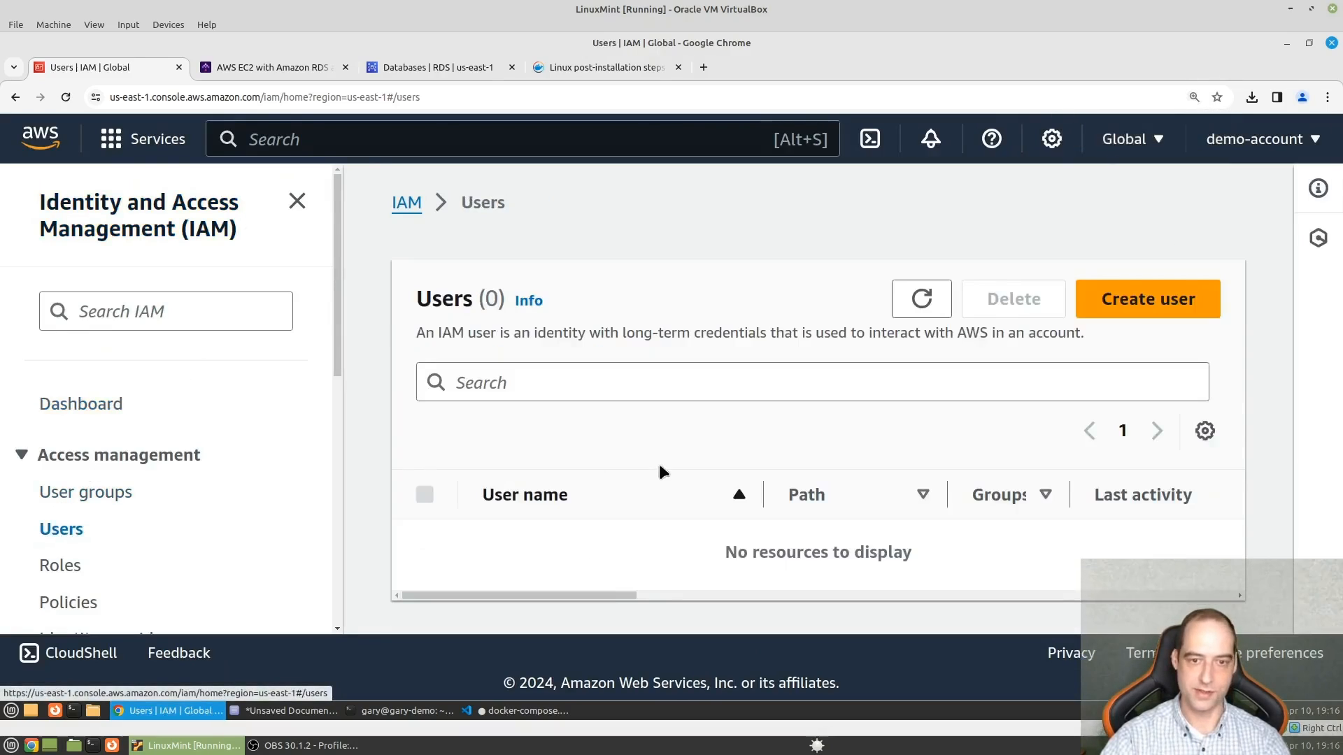
- Start creating an IAM user named kestra-storage-user without console access and proceed to its permissions
click(1182, 308)
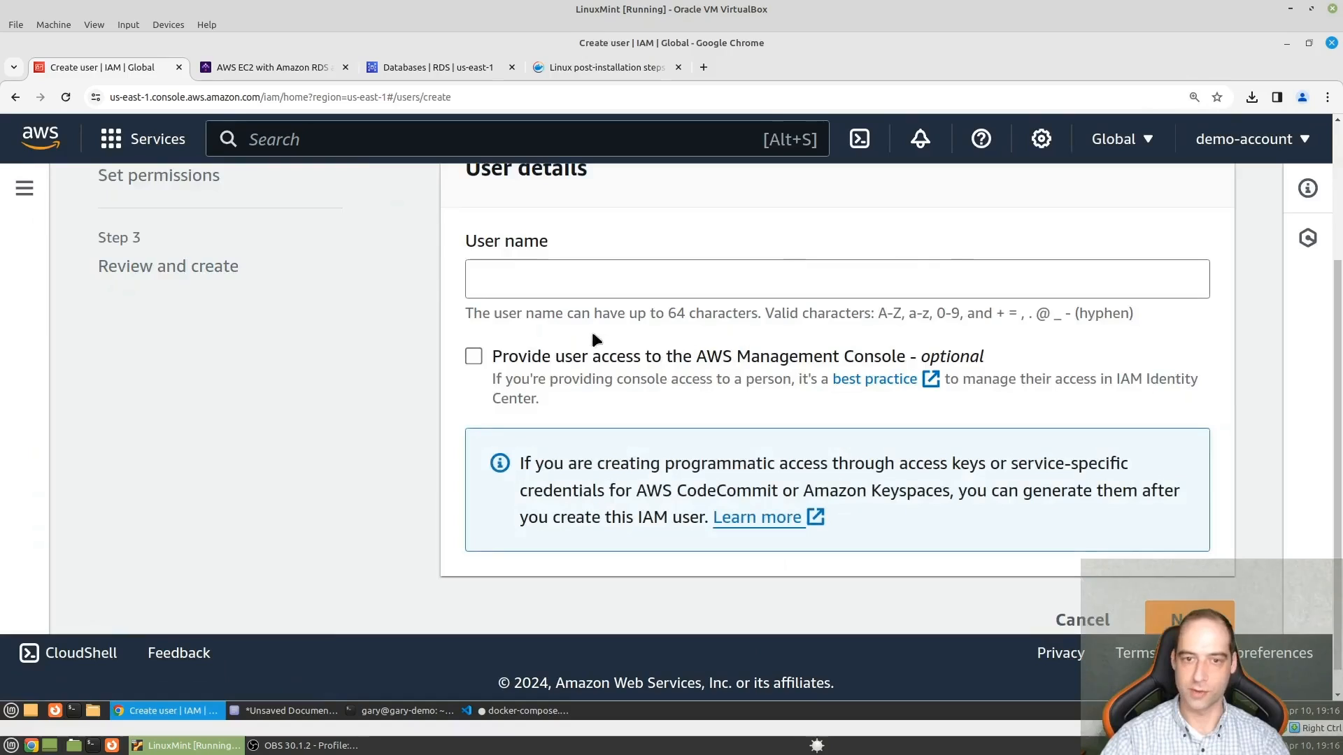
click(599, 291)
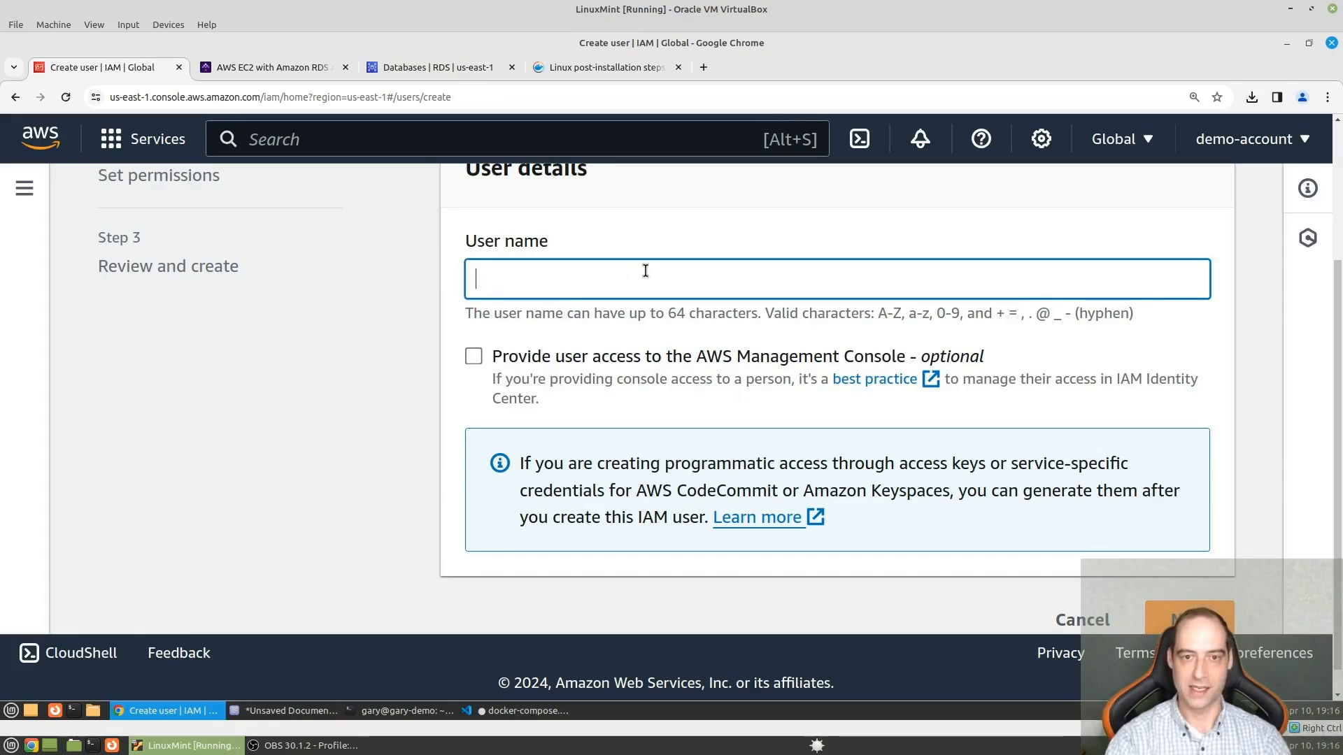
text(kest)
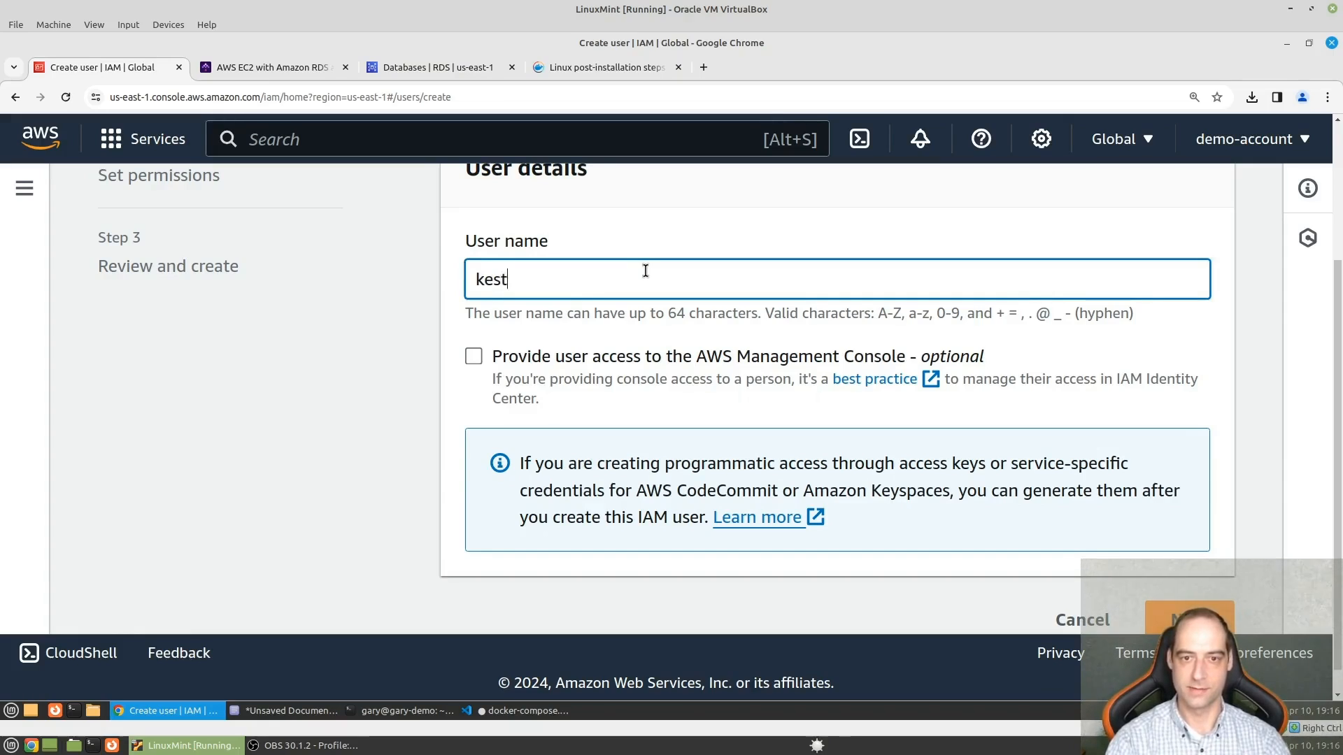
text(ra-t)
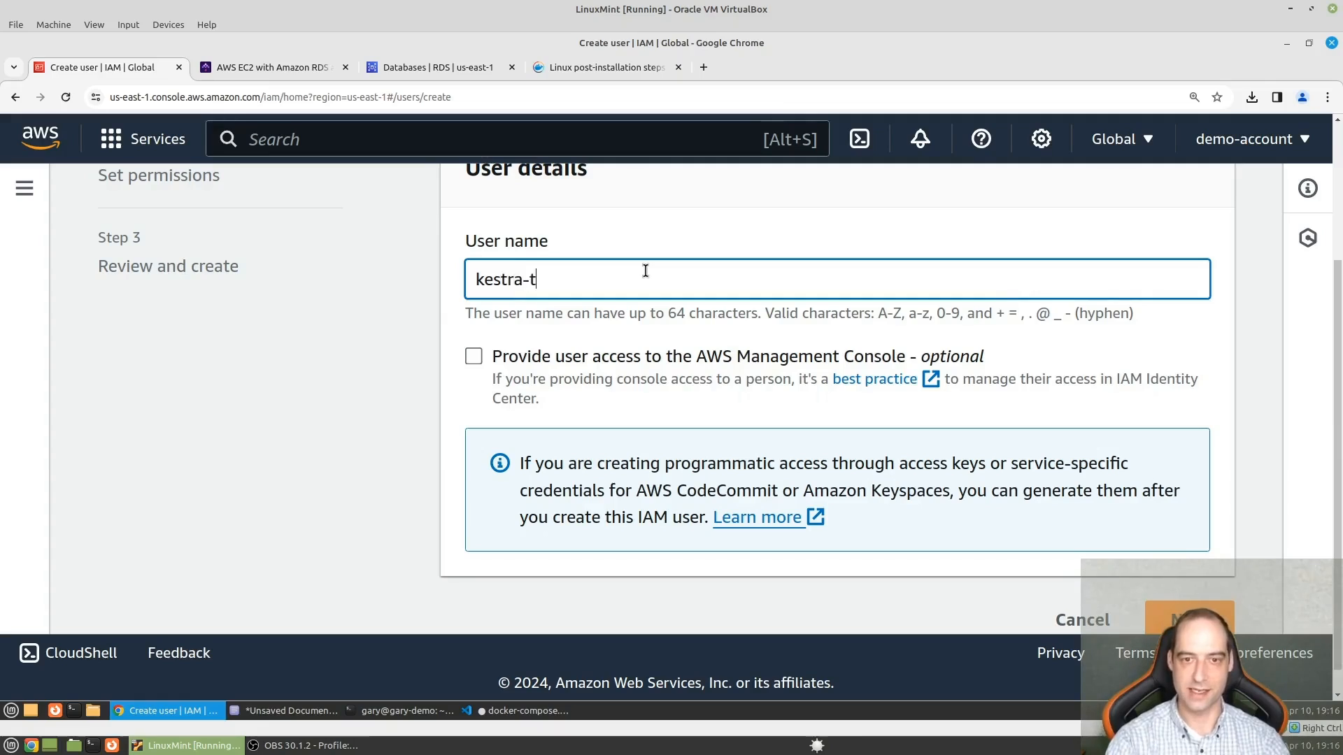
key(BackSpace)
text(storage-)
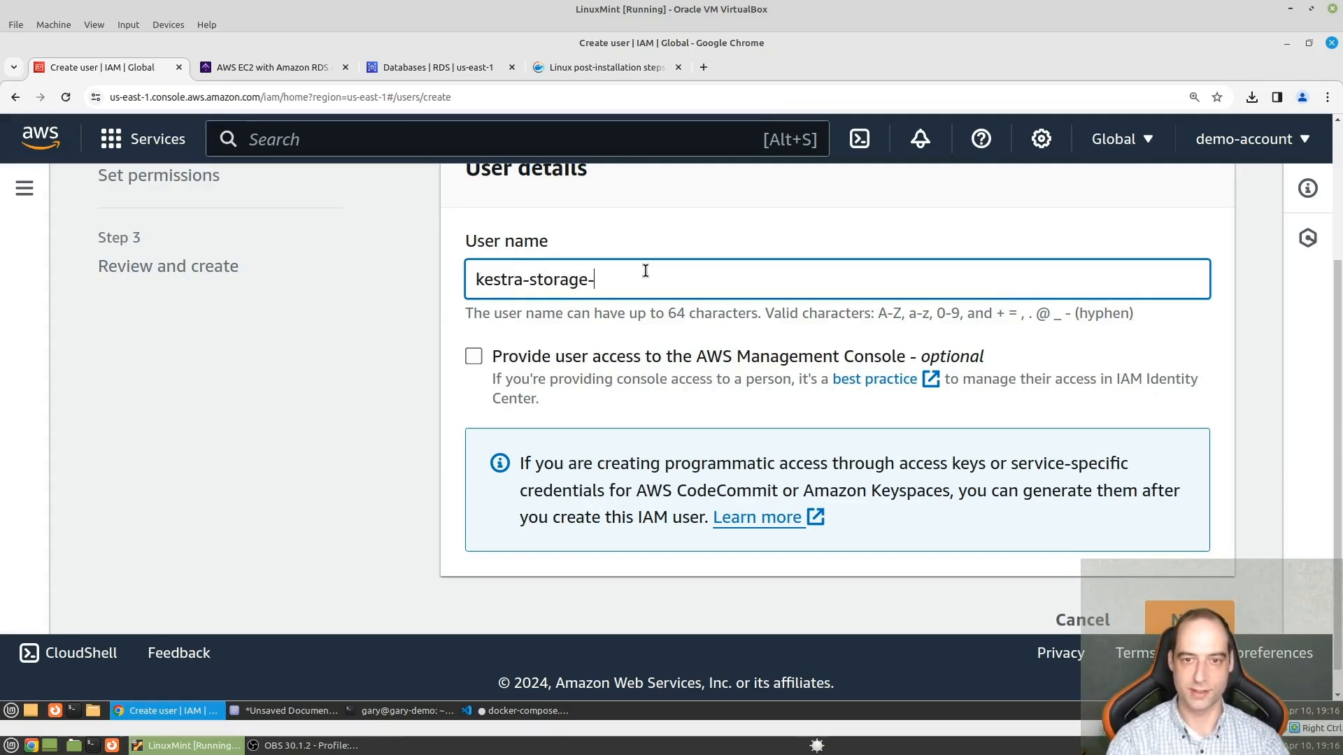
text(user)
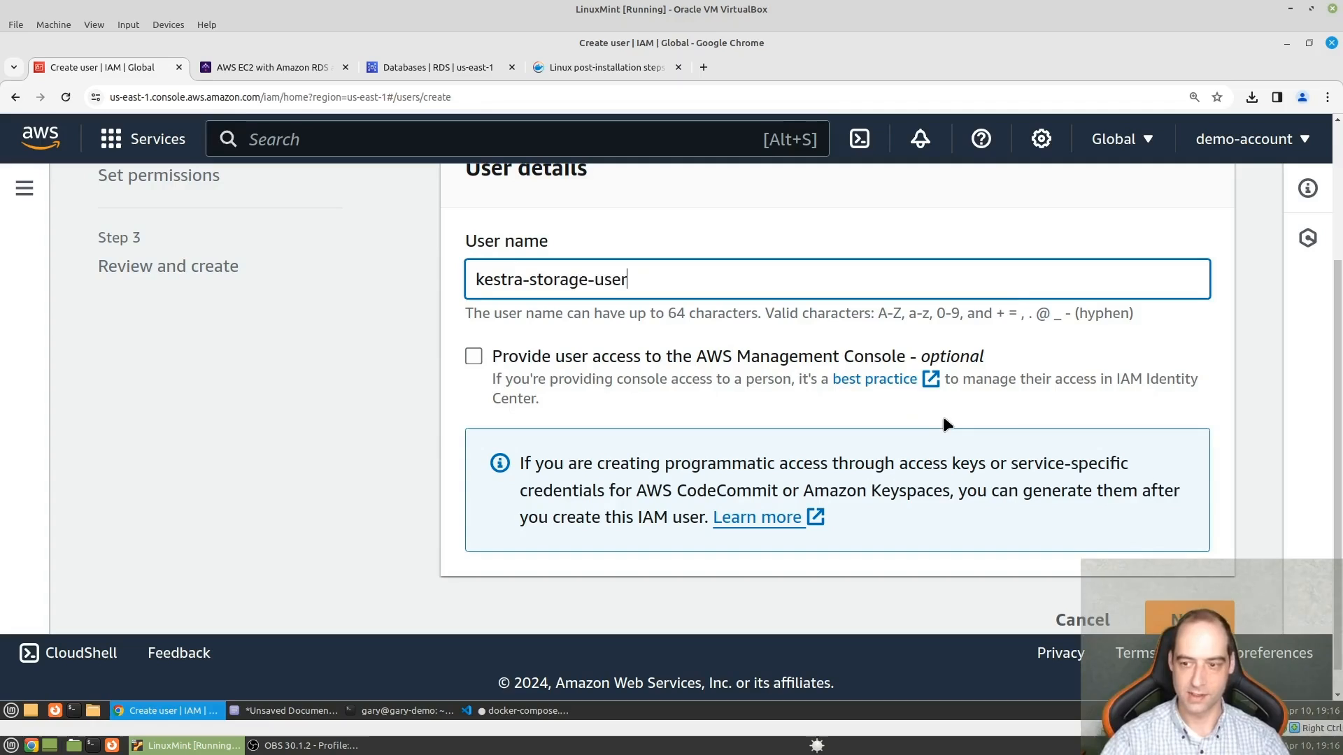
click(1170, 622)
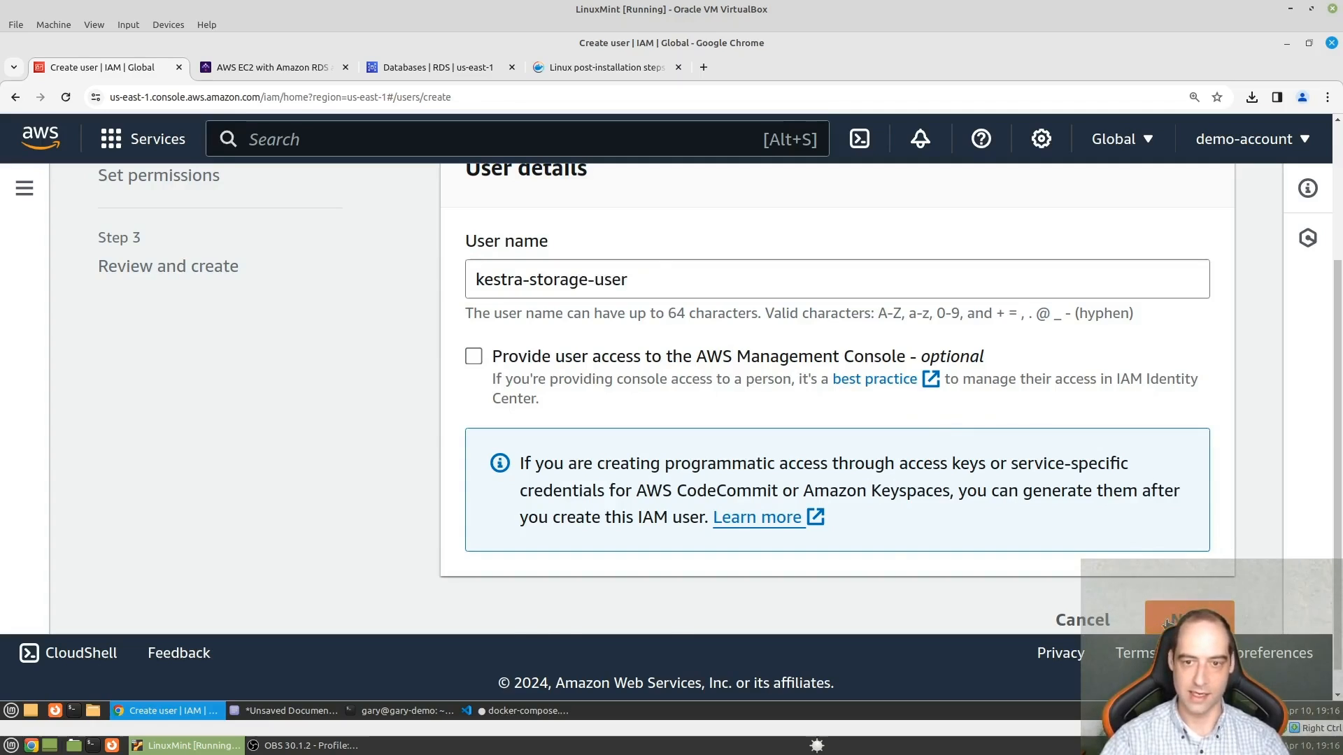
- Start creating a user group for the new user and name it bucket-users
scroll(678, 400, down, 3)
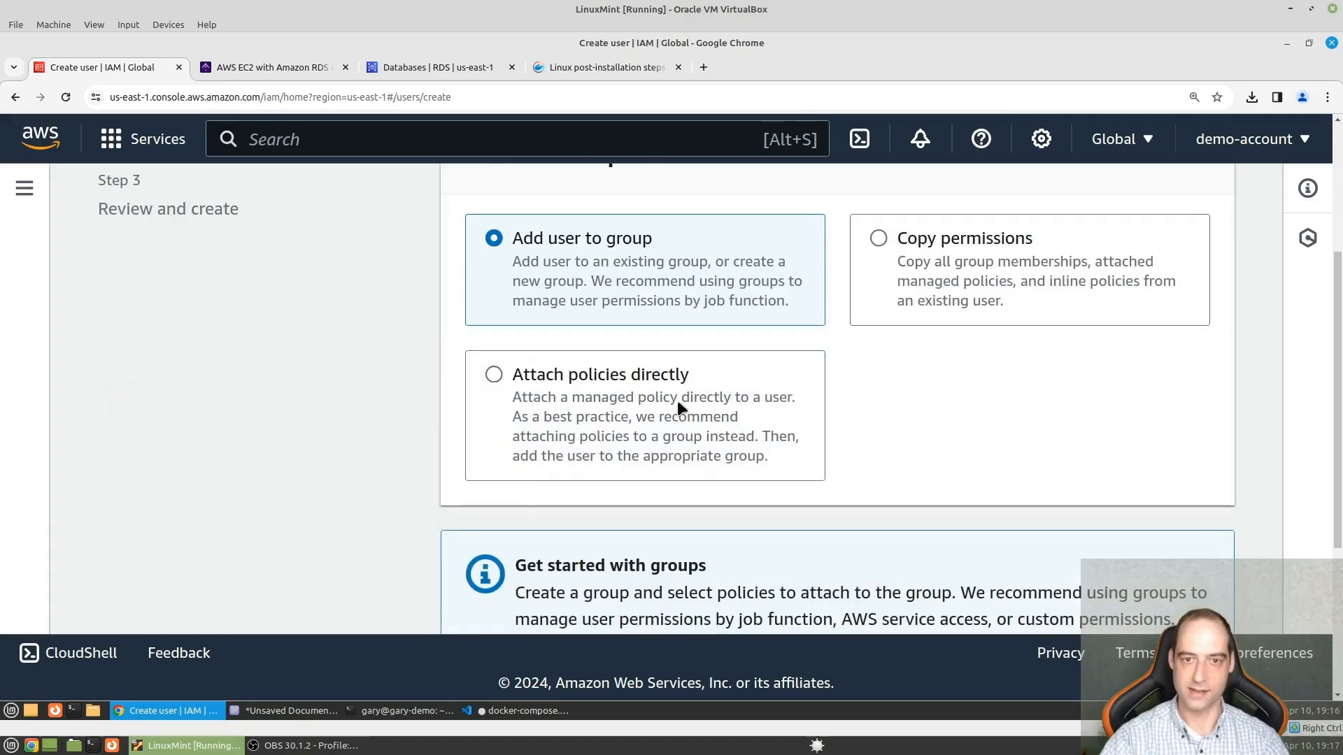
scroll(691, 336, down, 2)
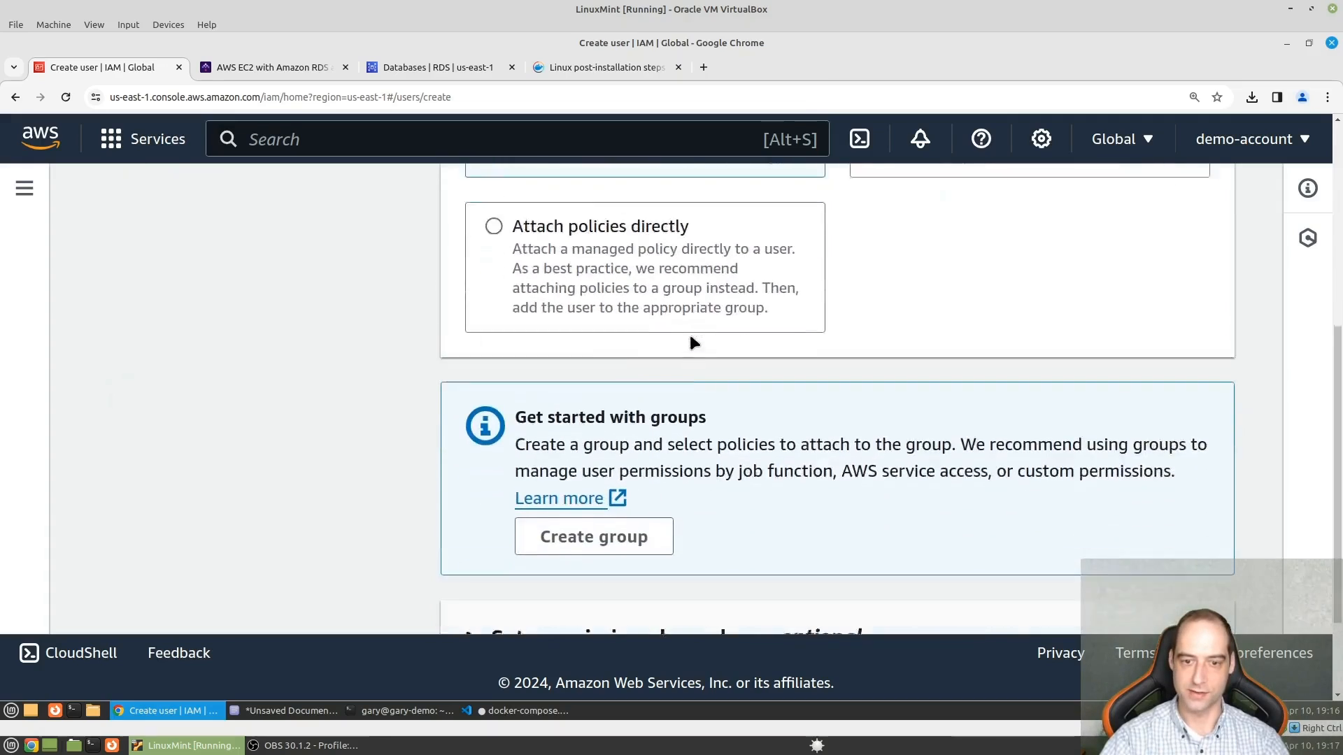
scroll(693, 343, down, 1)
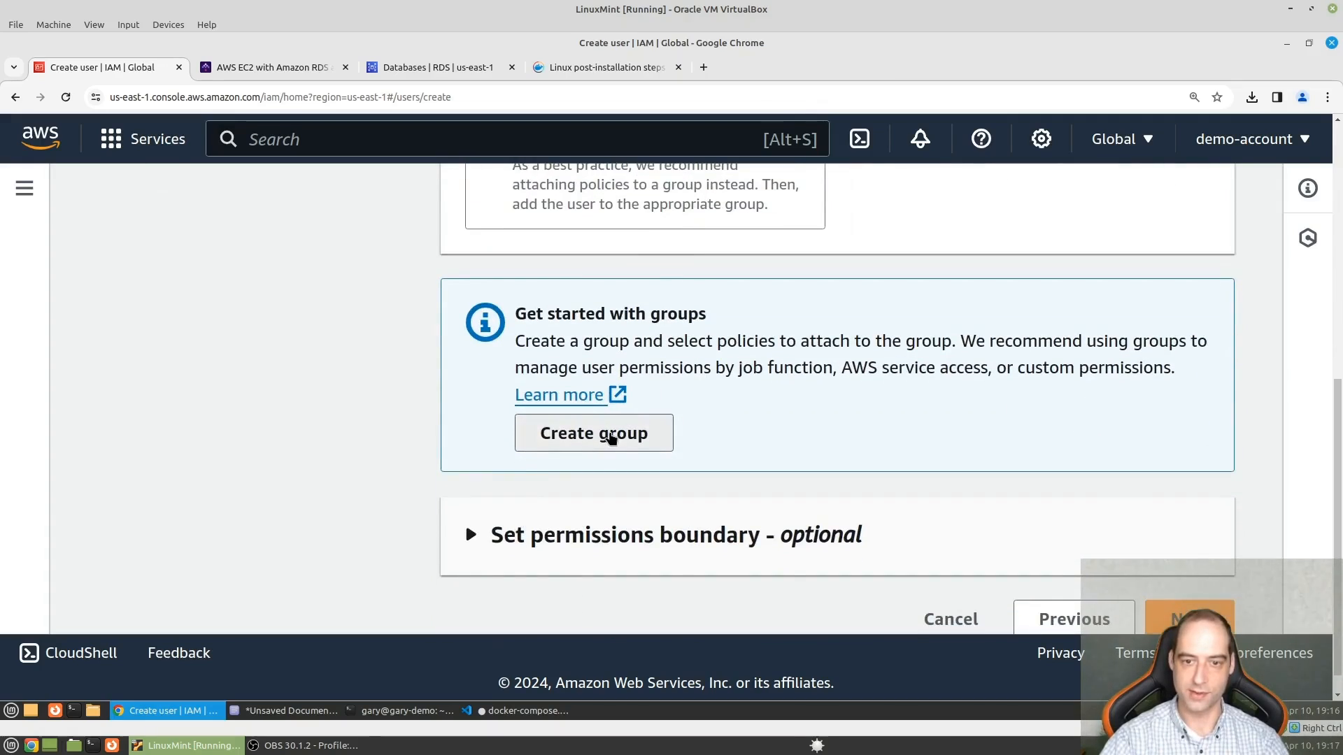
click(610, 435)
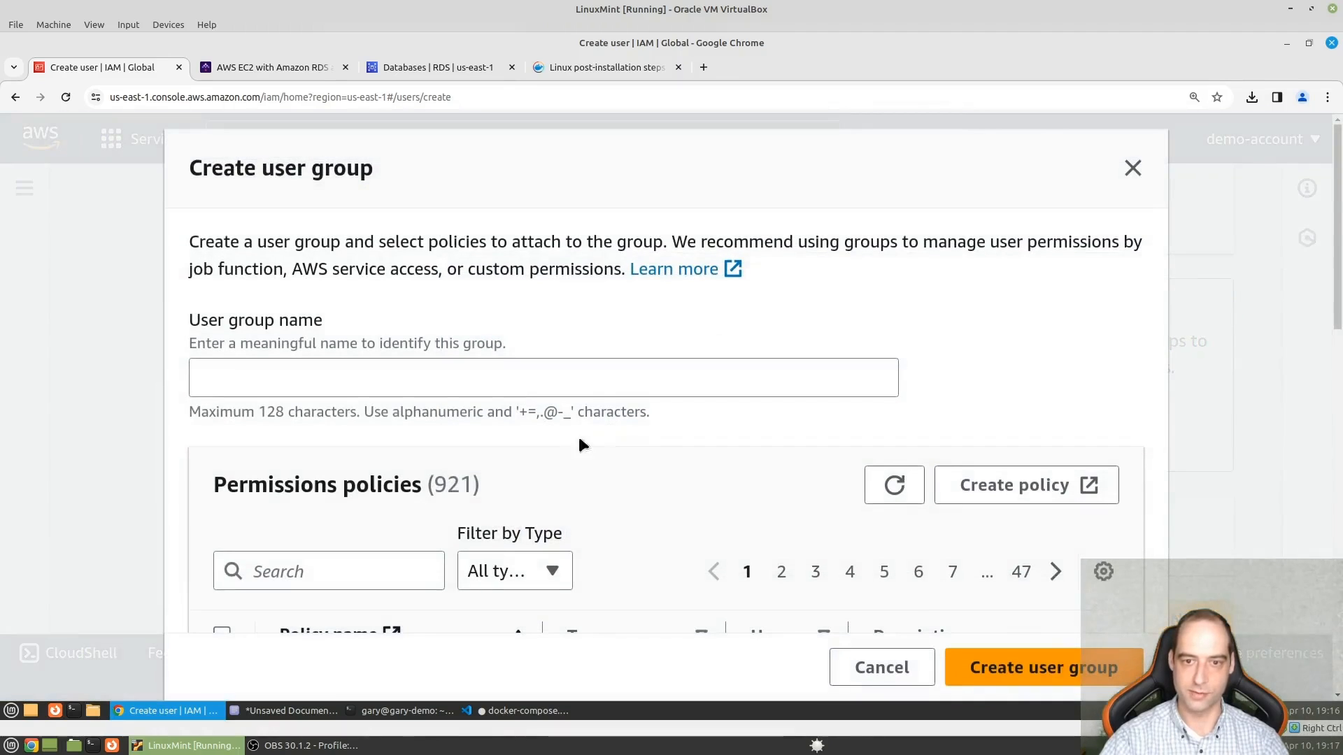
click(355, 372)
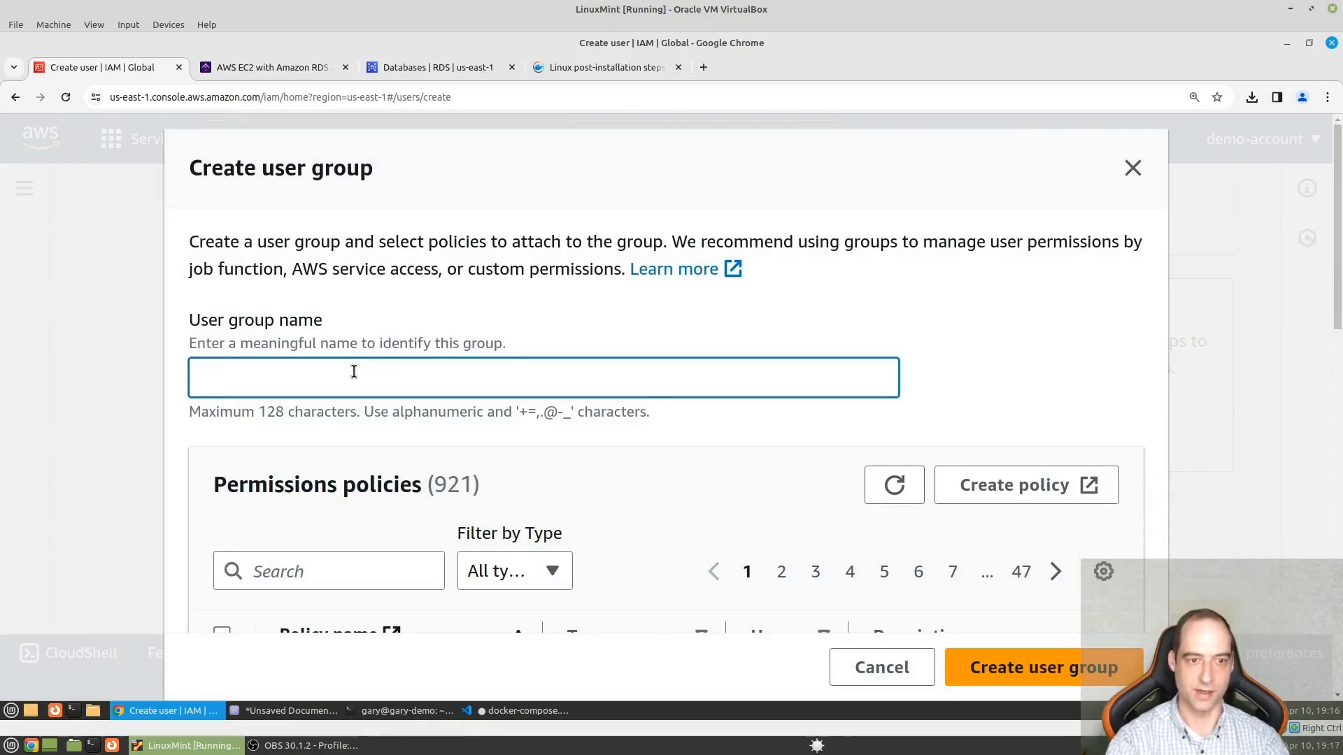
text(bucket-users)
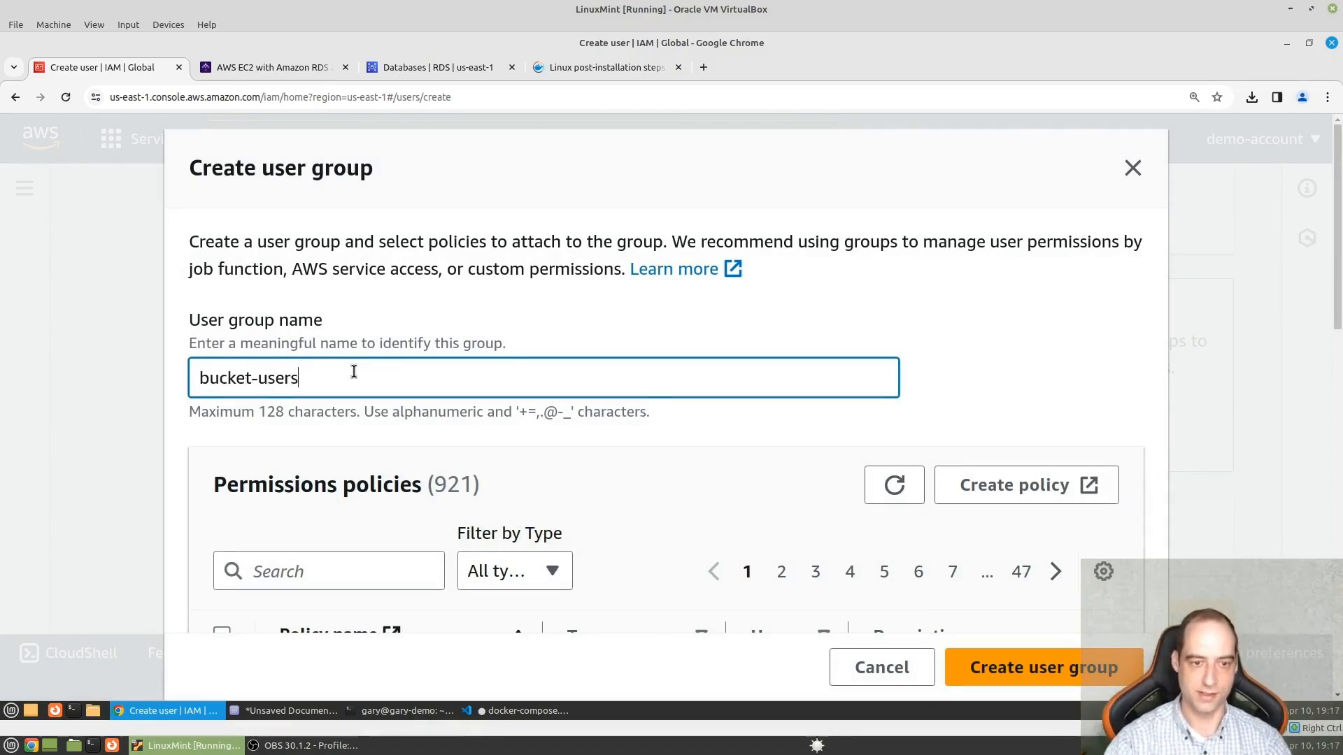
- Filter the permissions policies by s3, attach AmazonS3FullAccess to the group and create the bucket-users group
scroll(379, 434, down, 3)
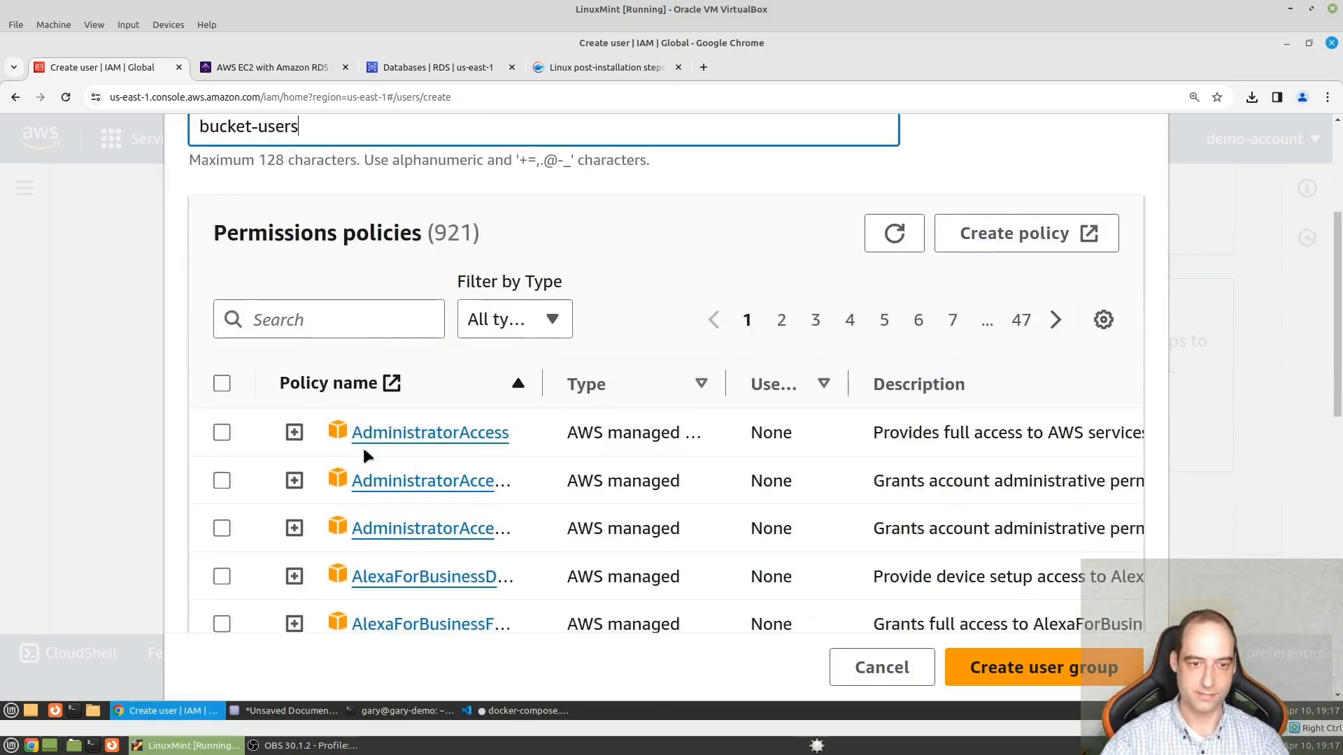
click(341, 321)
text(s3)
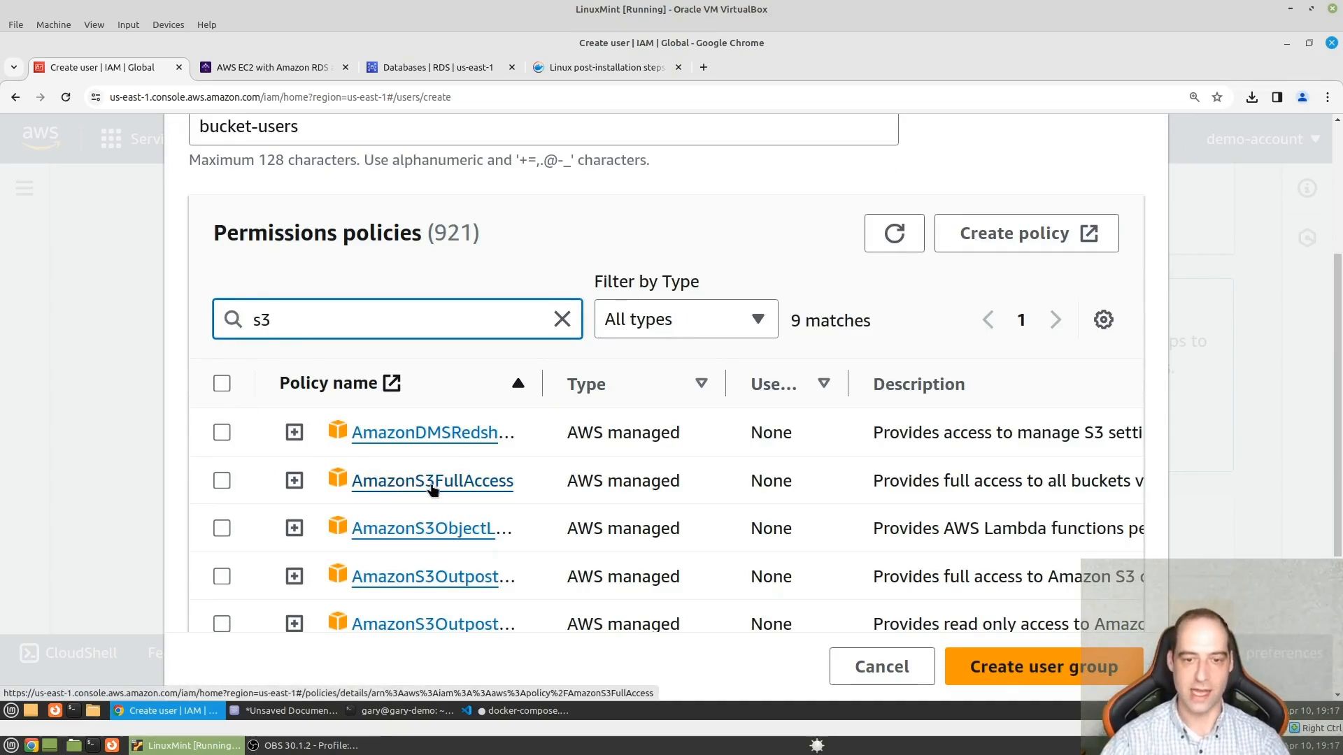
click(222, 480)
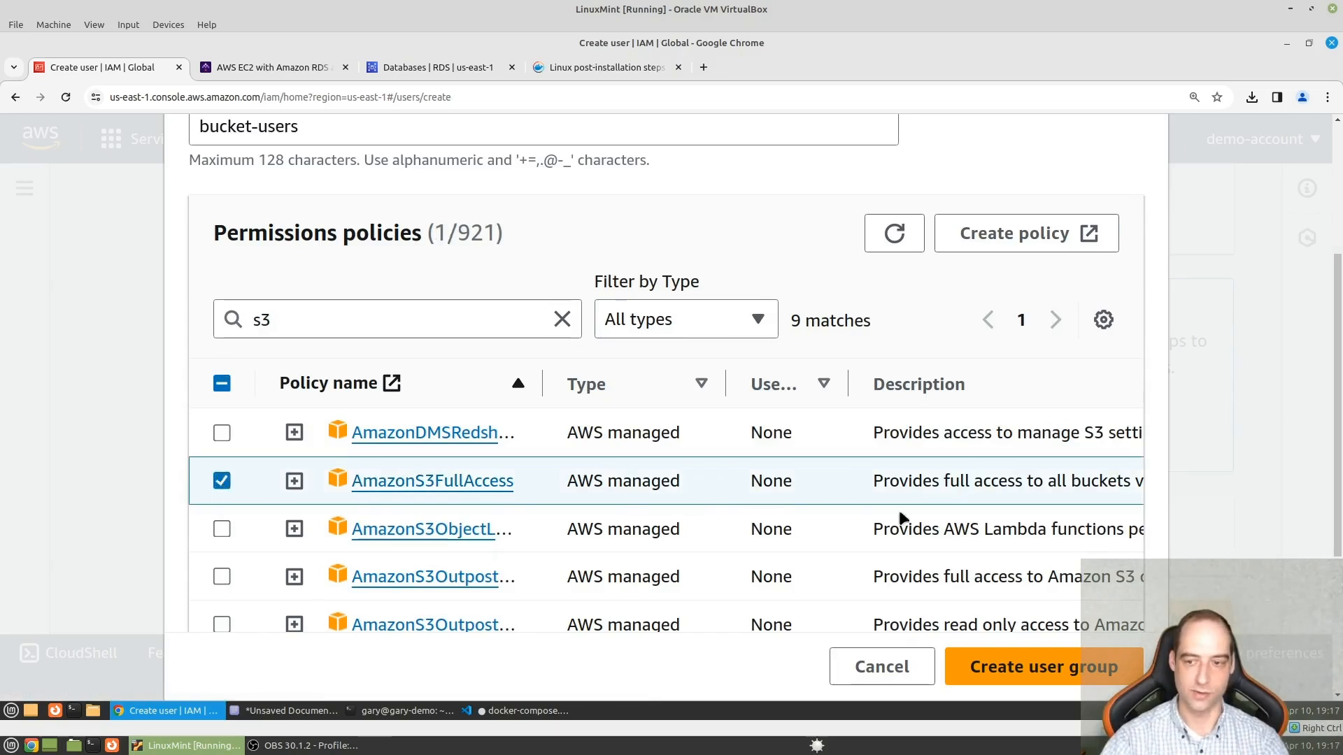
scroll(902, 518, down, 3)
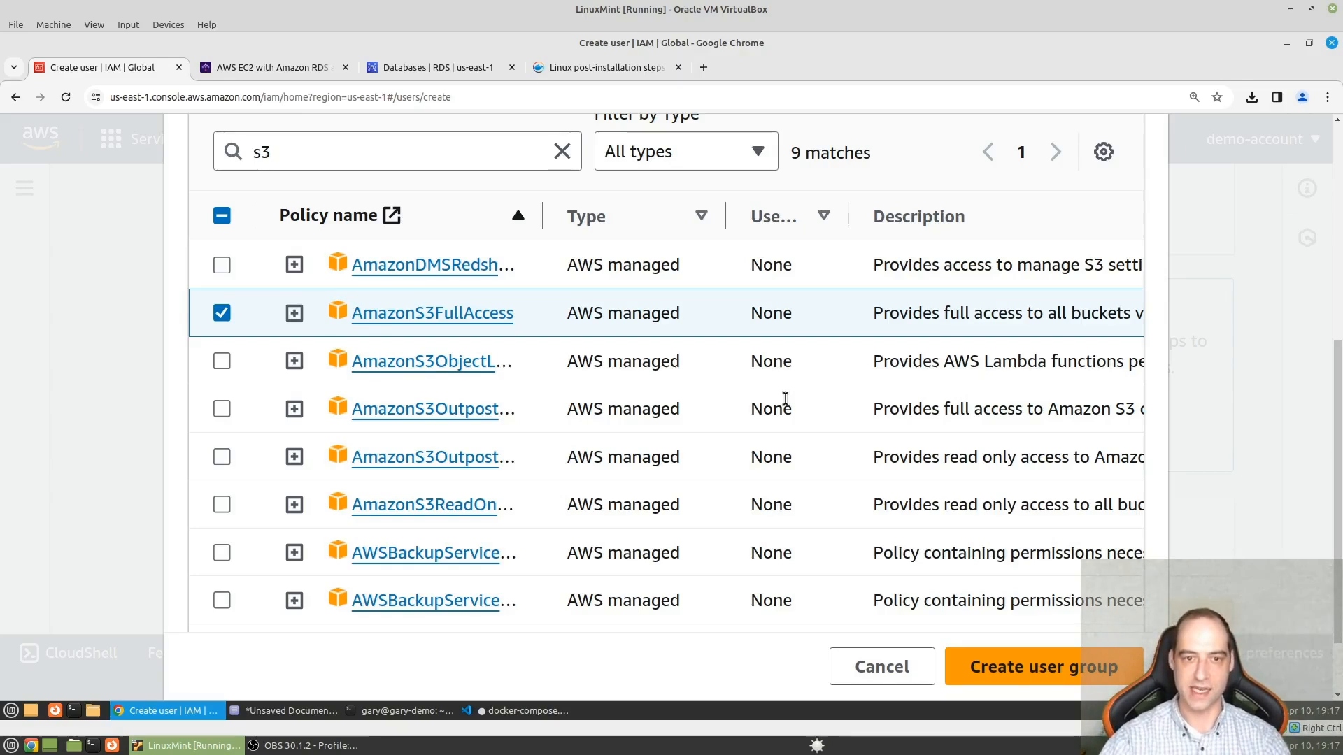
click(1024, 665)
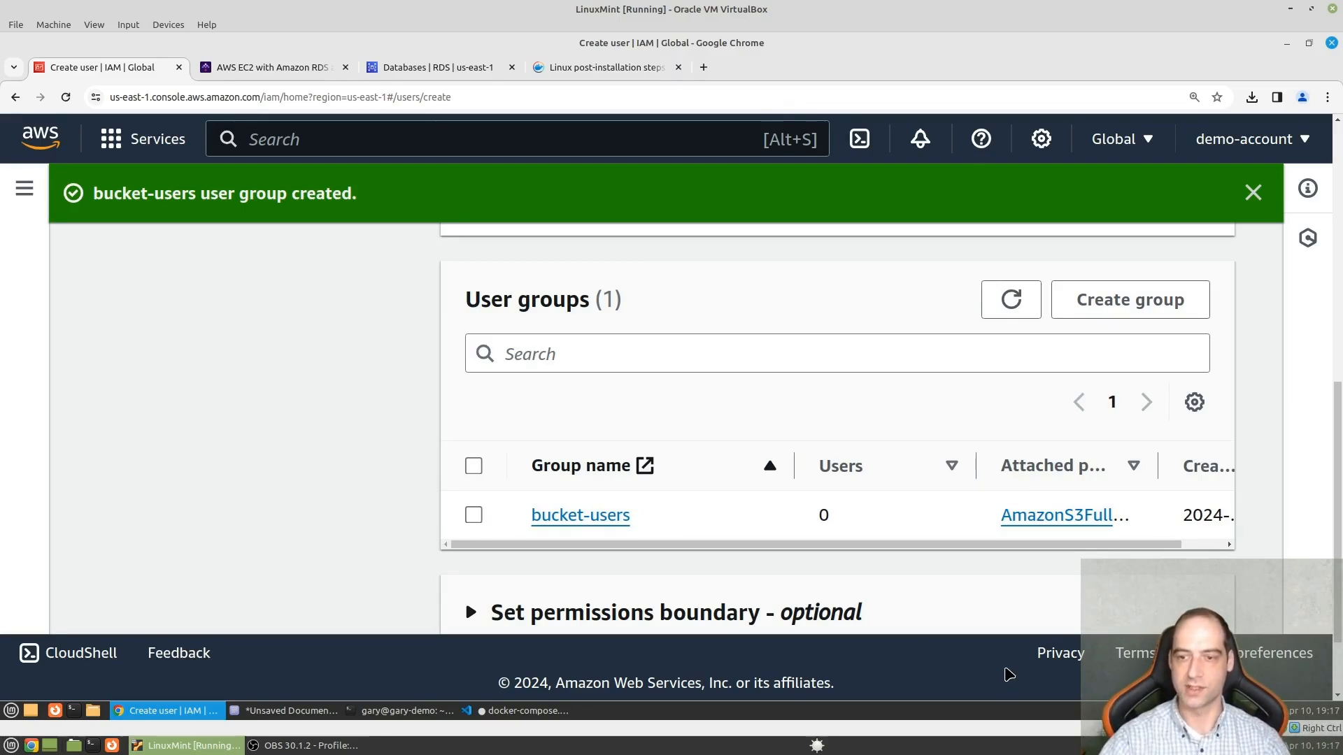
- Add the new user to the bucket-users group and create the user without tags
key(ctrl+minus)
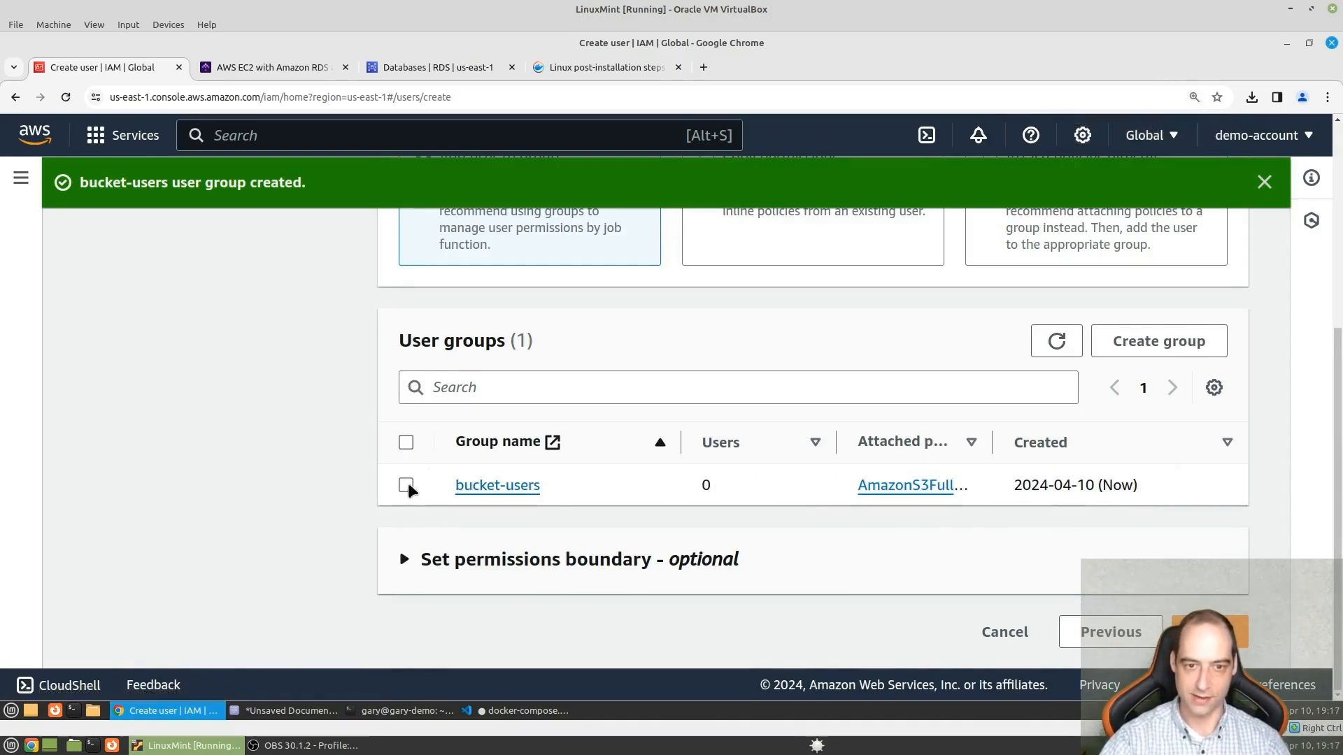
scroll(416, 486, up, 1)
scroll(426, 471, up, 2)
scroll(428, 476, down, 3)
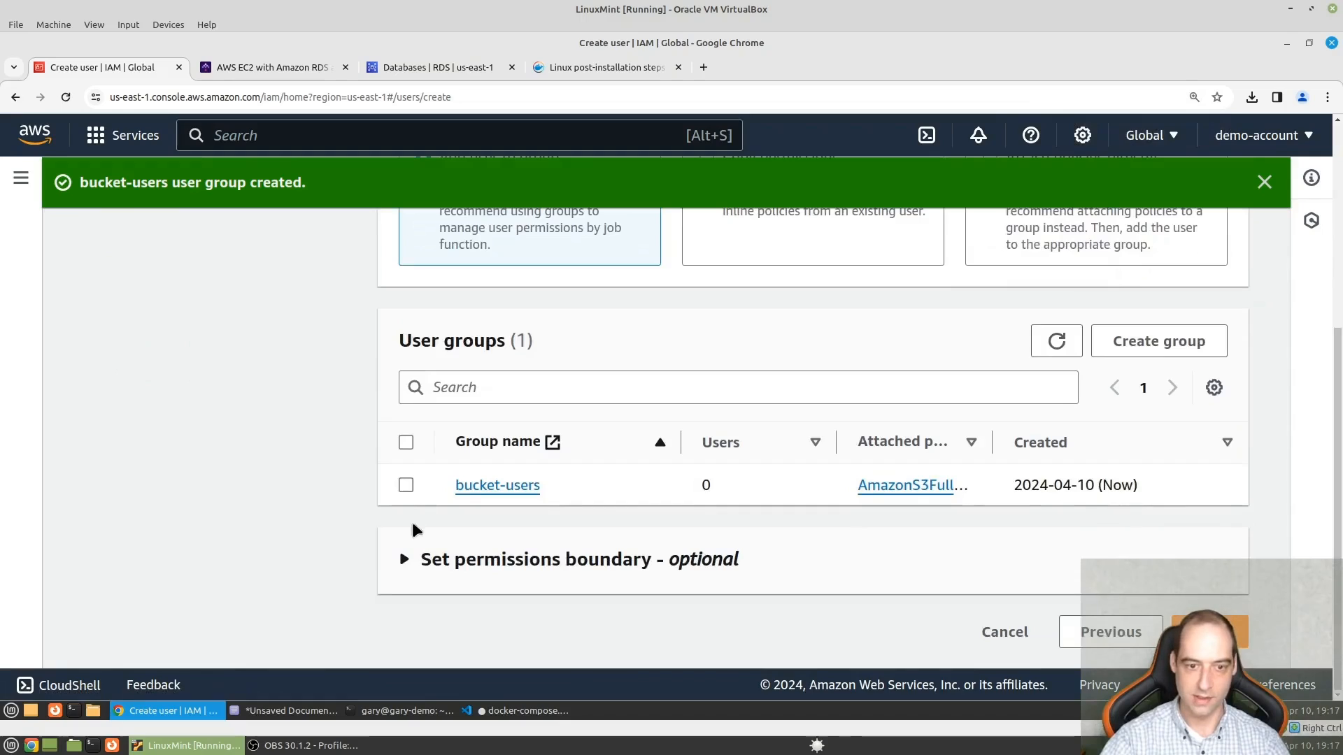
click(407, 485)
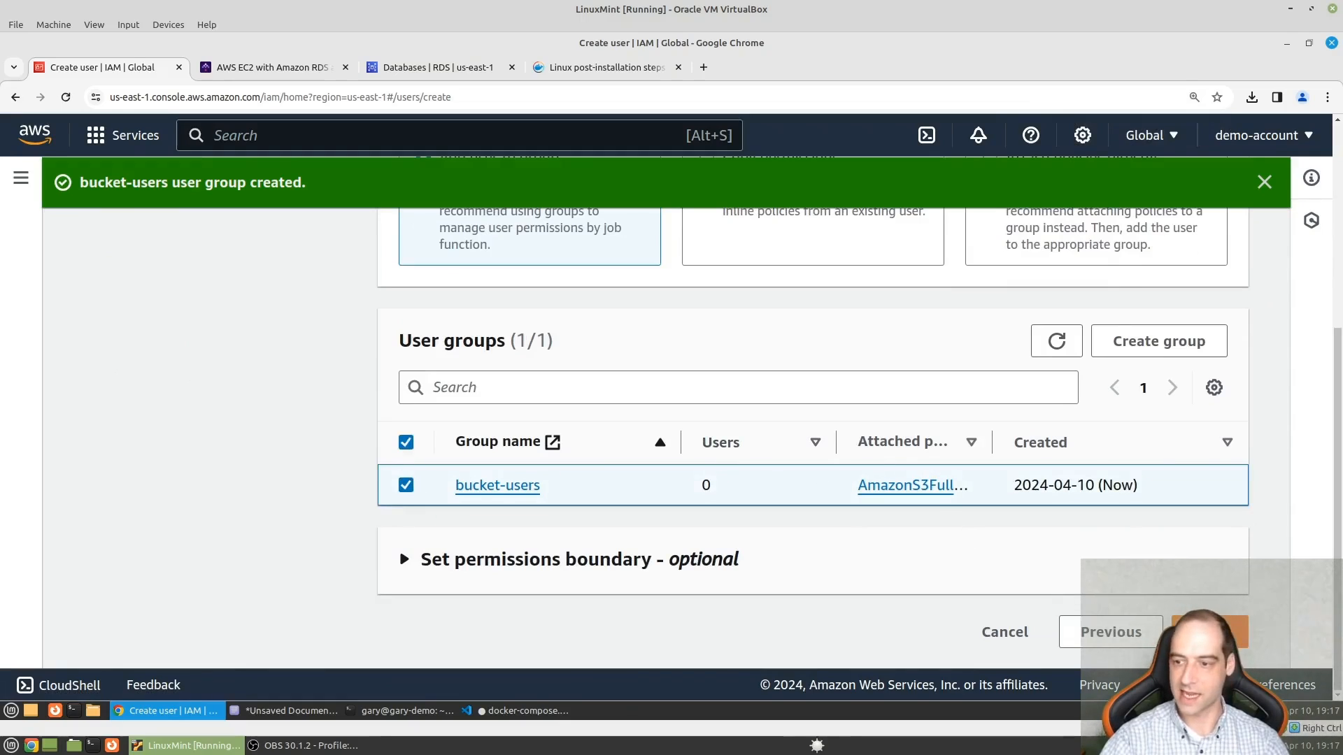
click(1210, 632)
scroll(636, 530, down, 5)
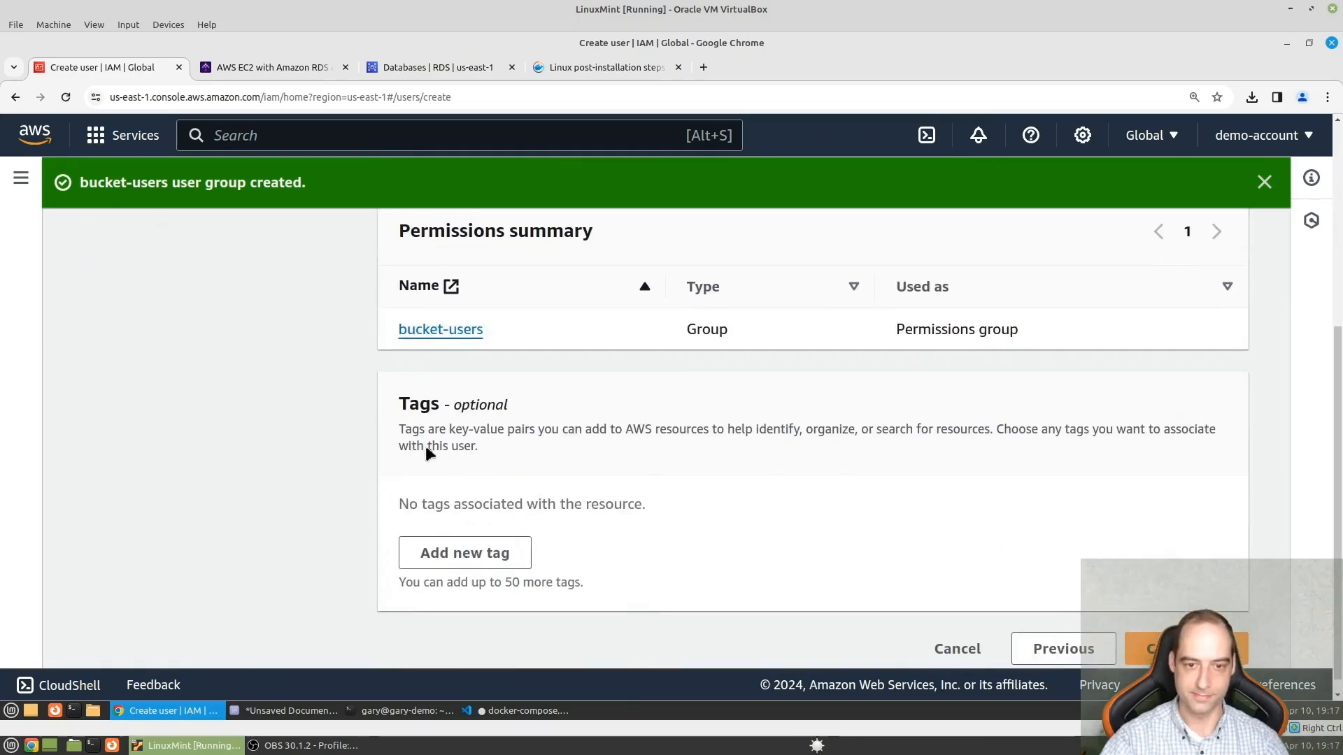
scroll(979, 461, down, 1)
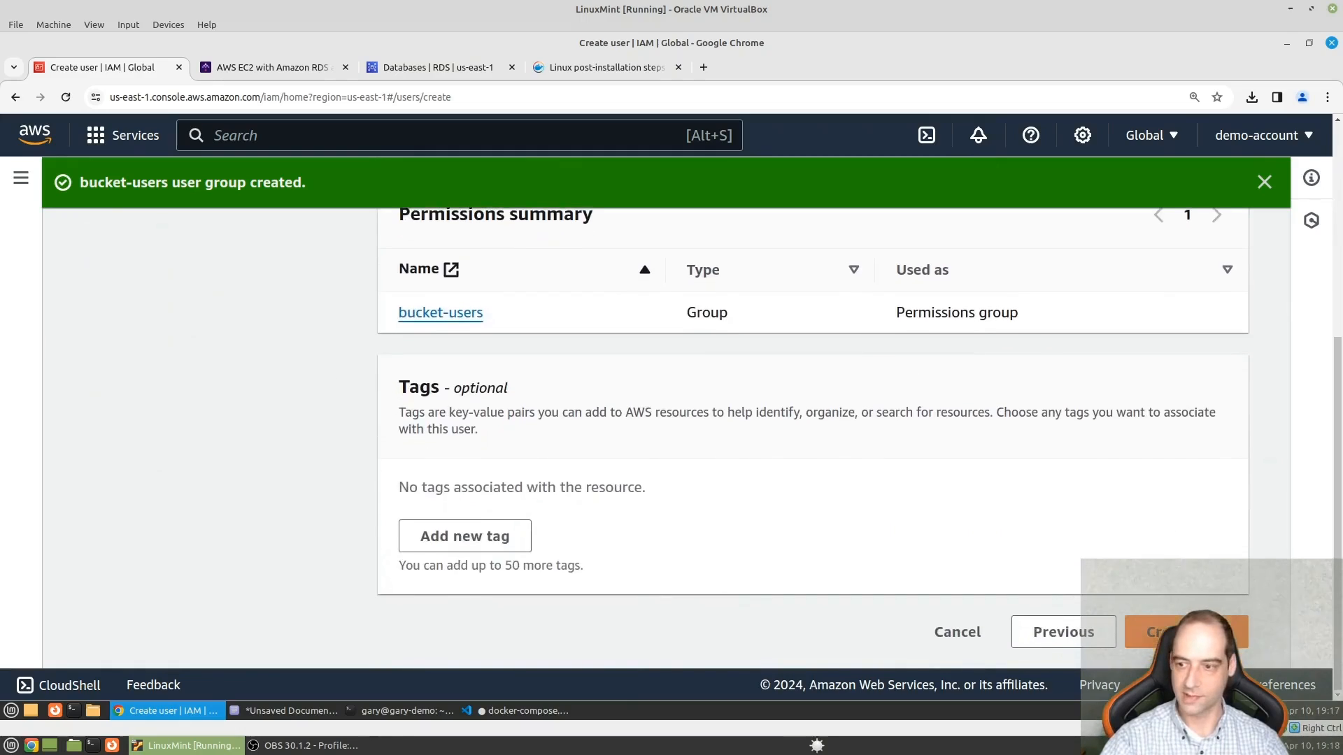
click(1165, 633)
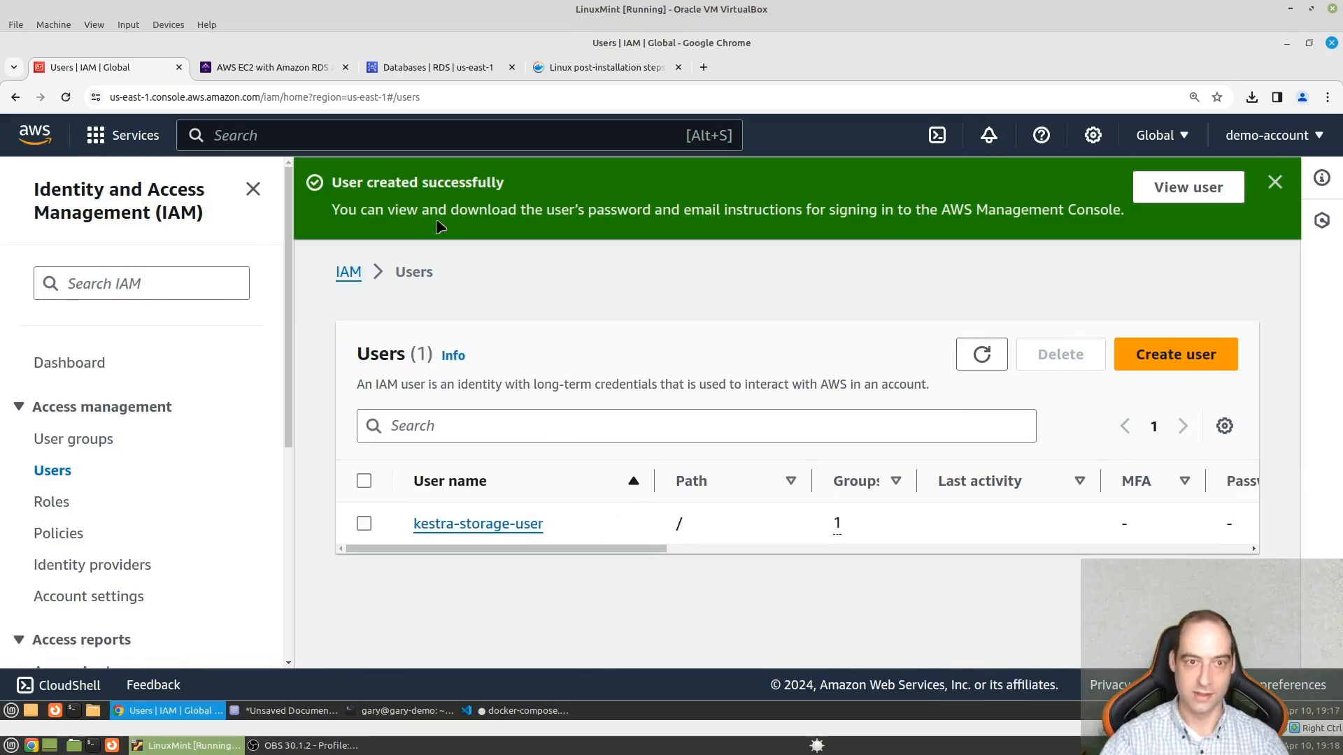
- Open the kestradb database details in RDS and copy its endpoint address
click(473, 71)
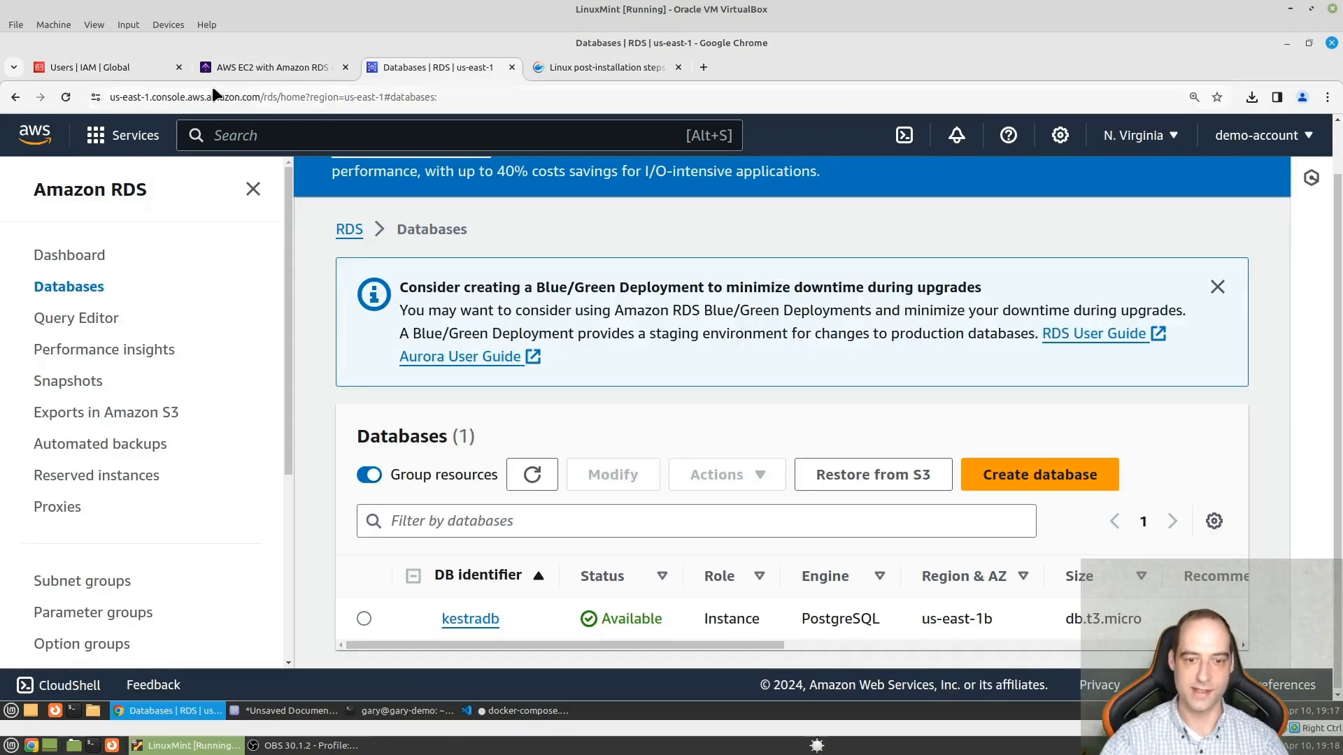
click(482, 621)
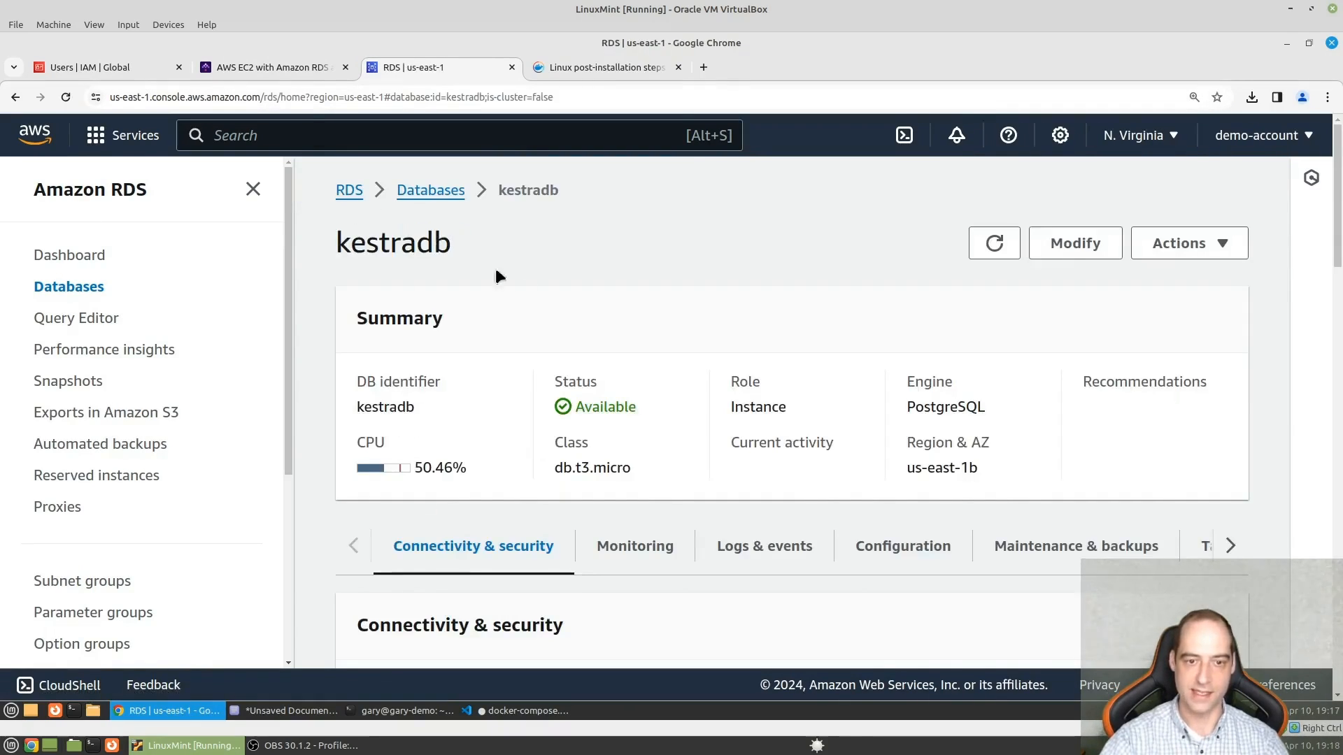
scroll(535, 437, down, 5)
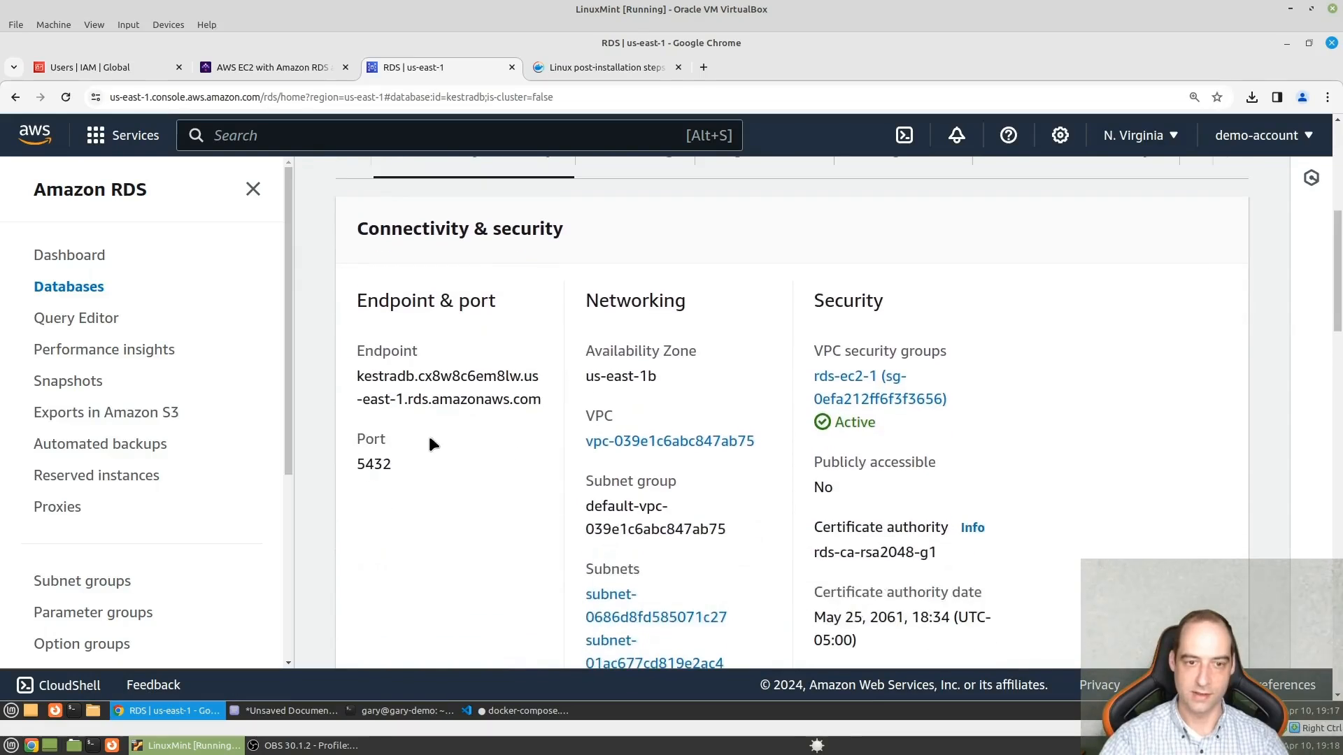
scroll(487, 425, down, 2)
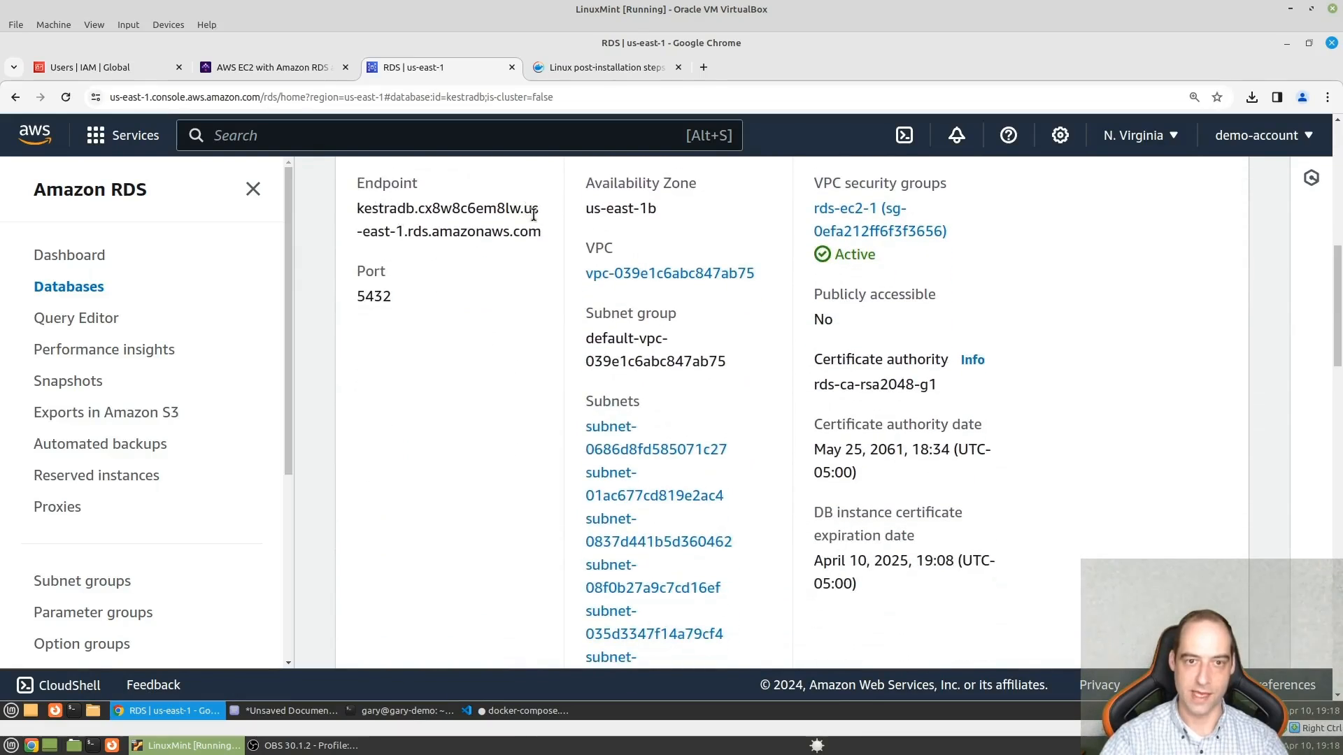
scroll(510, 261, up, 2)
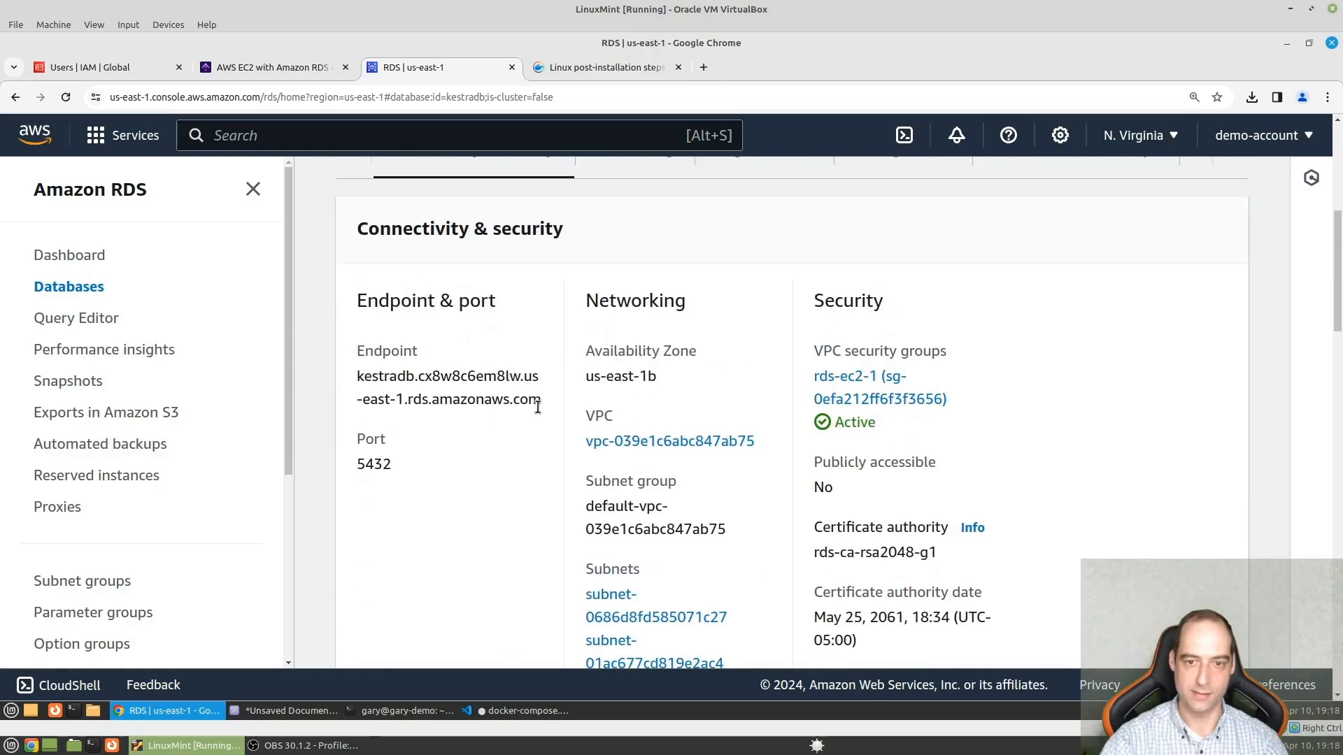
drag(539, 404, 355, 376)
right_click(395, 386)
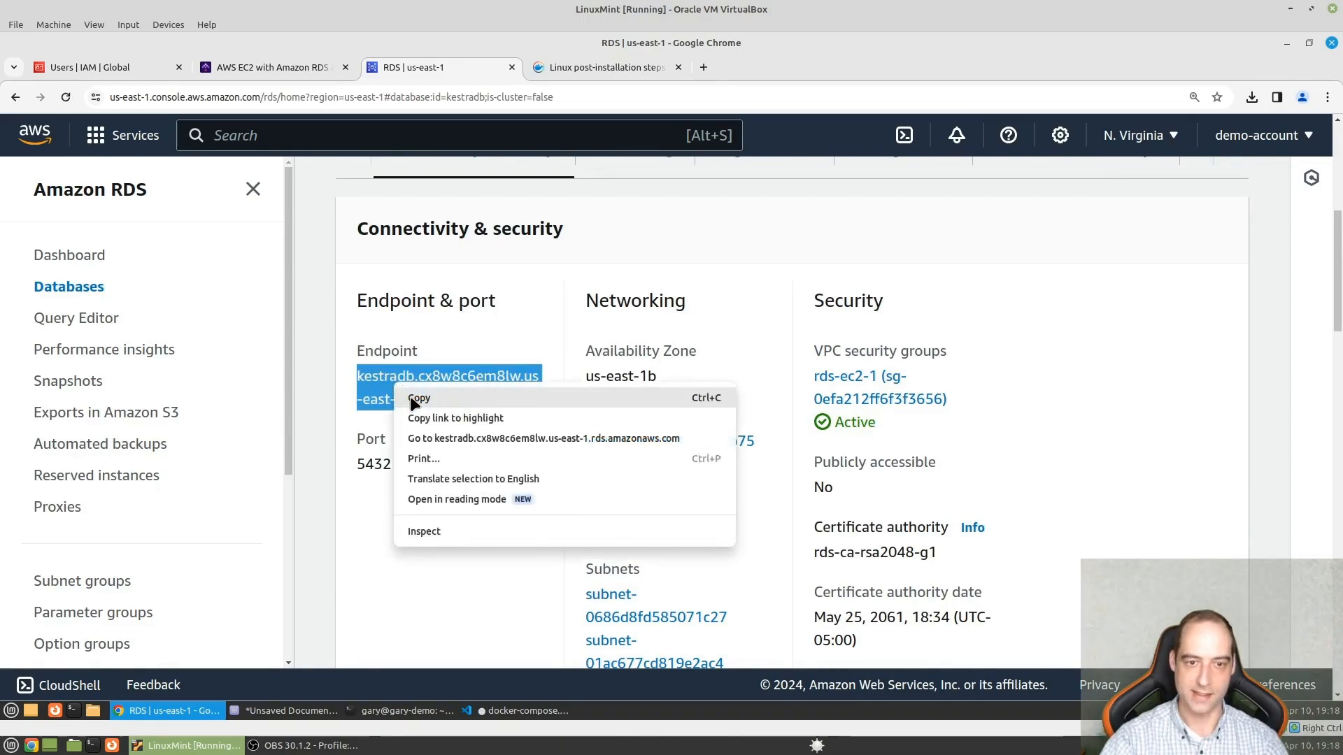
click(419, 398)
- Switch to Visual Studio Code and replace the <> placeholder in docker-compose.yml's postgres url with the endpoint kestradb.cx8w8c6em8lw.us-east-1.rds.amazonaws.com
click(267, 70)
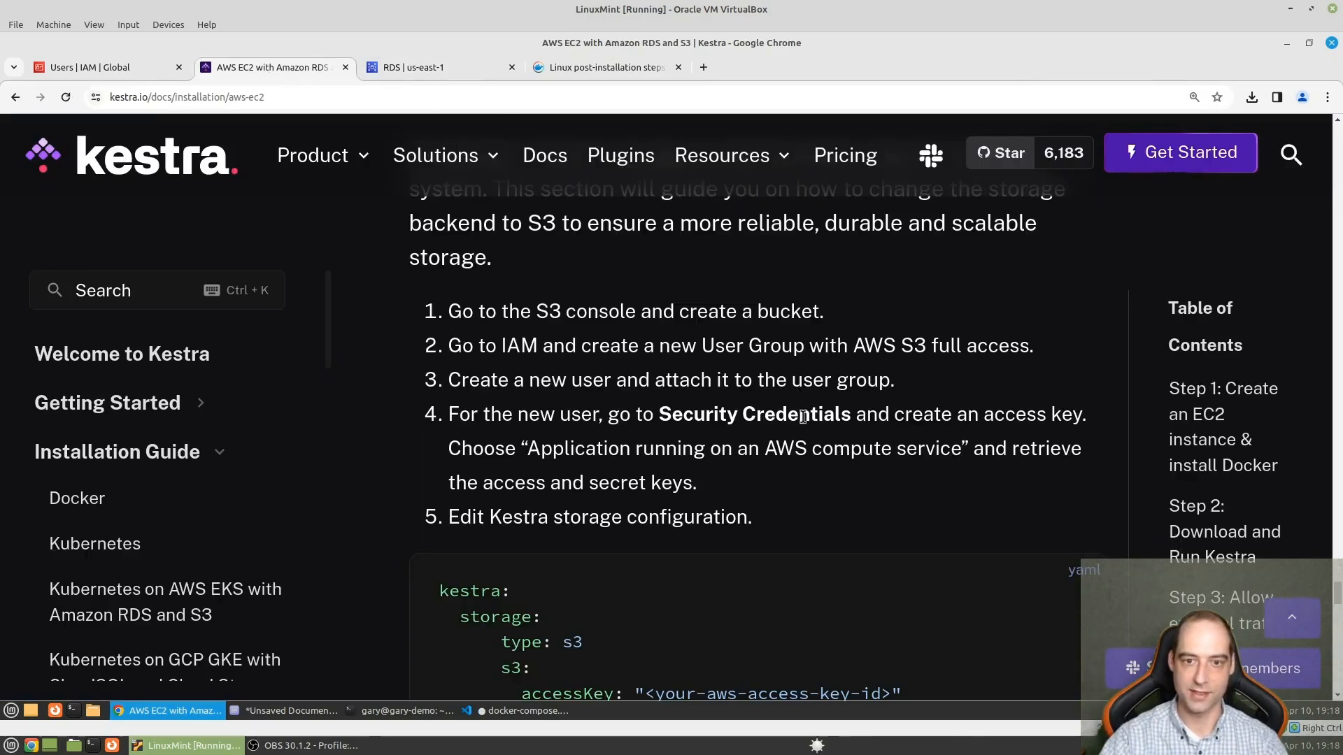
scroll(803, 418, down, 1)
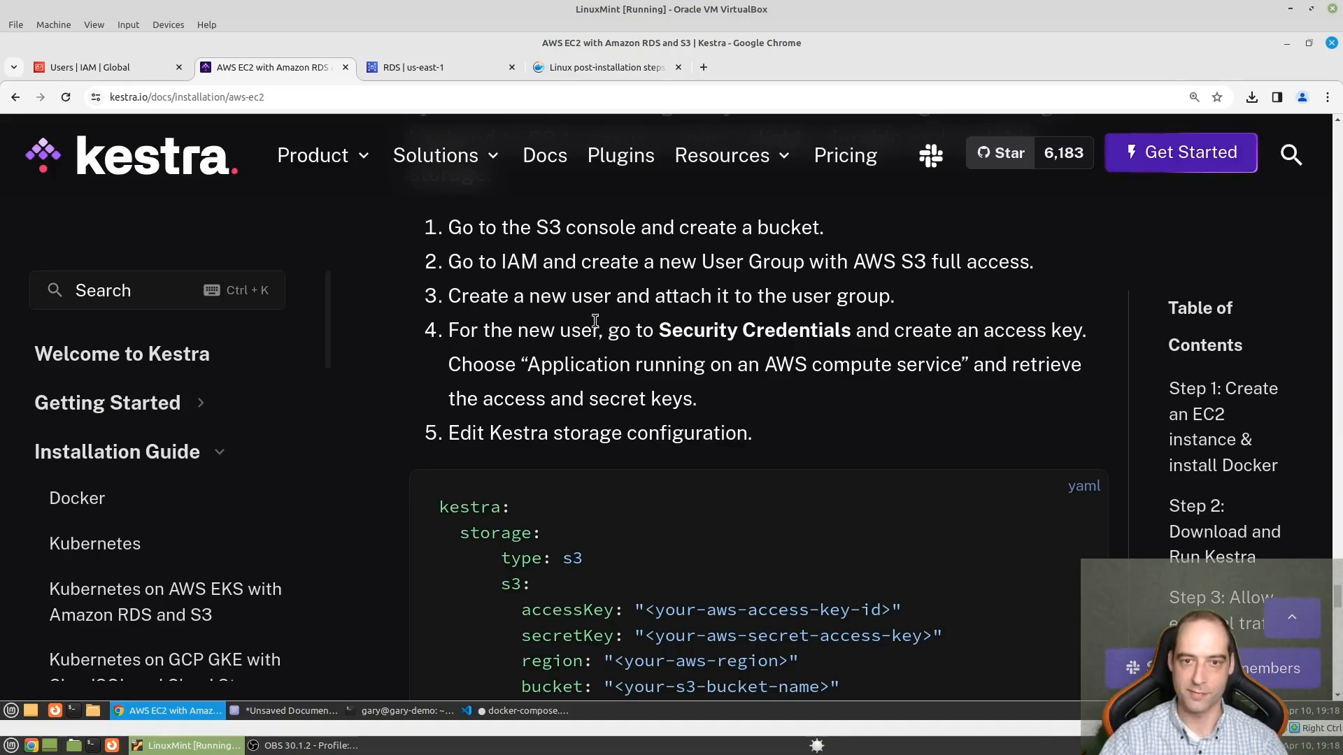
click(541, 711)
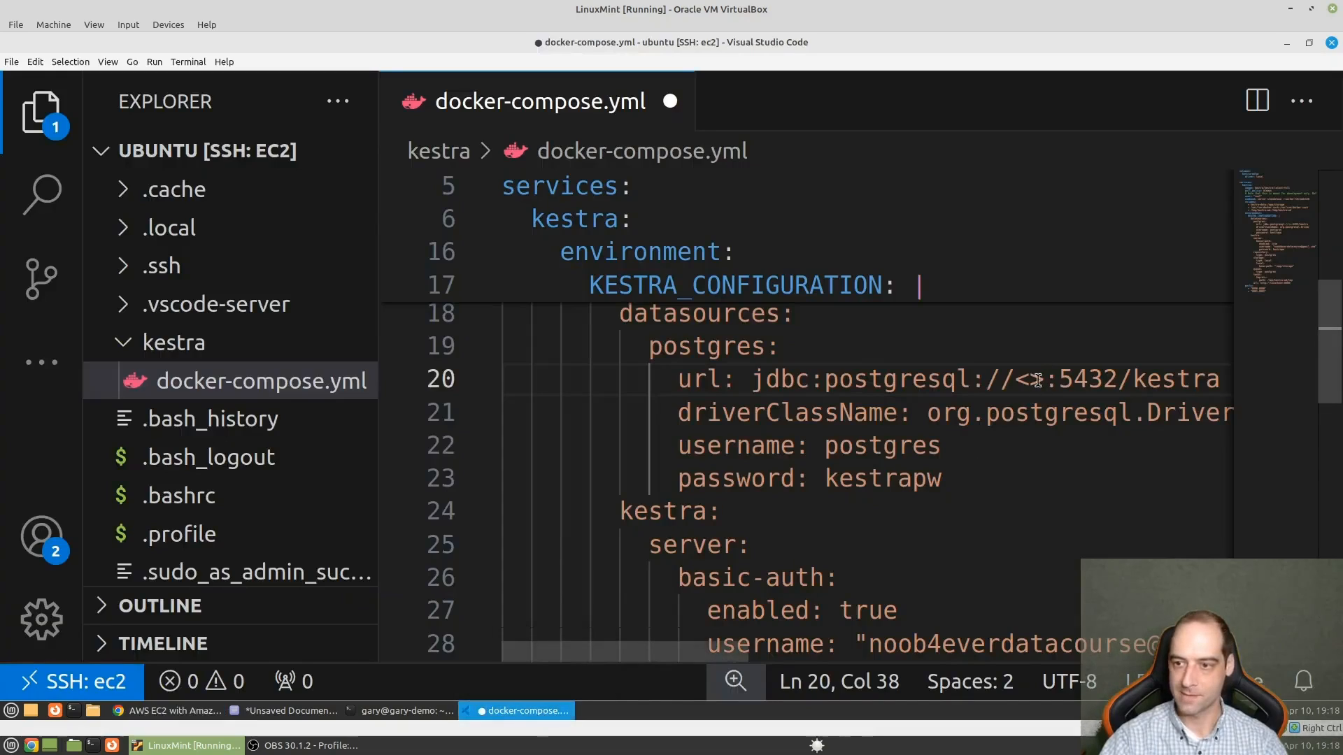
drag(1038, 380, 1017, 381)
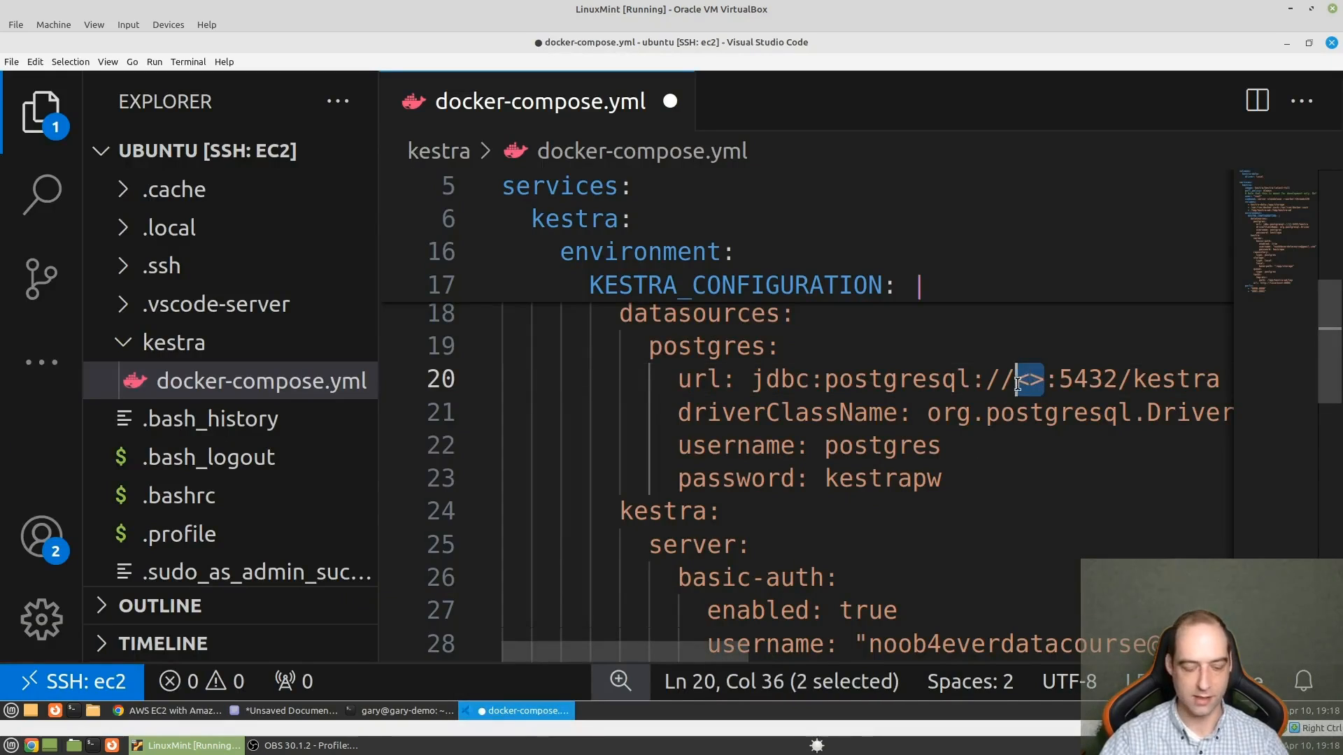
key(ctrl+v)
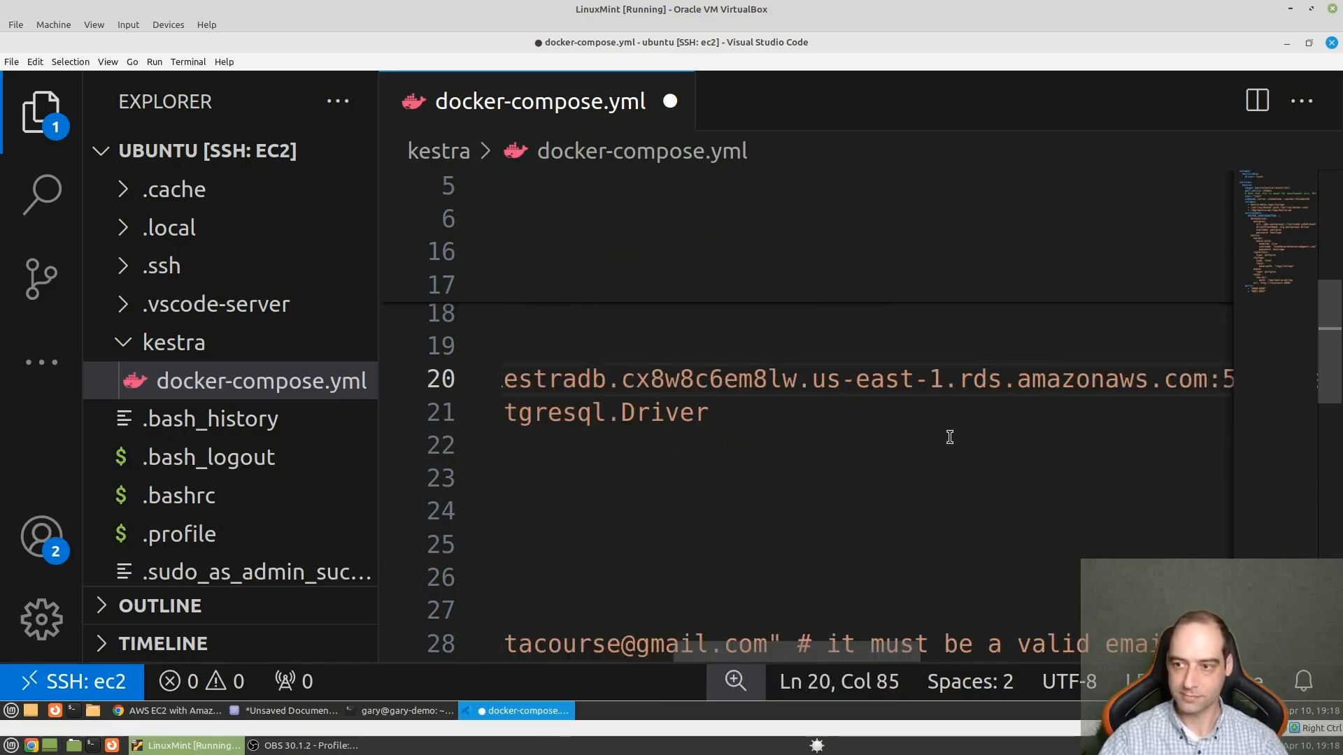
- Save docker-compose.yml, then switch to Chrome and open the kestra-storage-user details in IAM
key(ctrl+s)
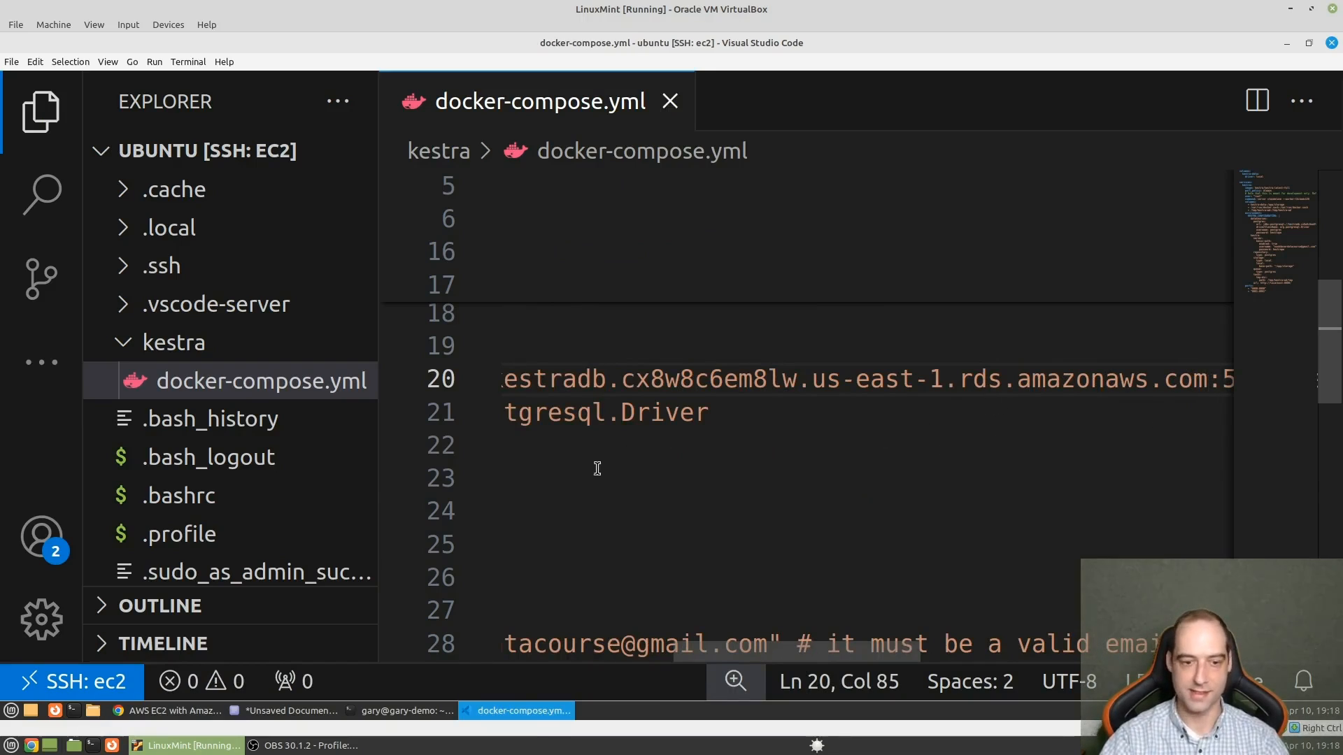
click(190, 712)
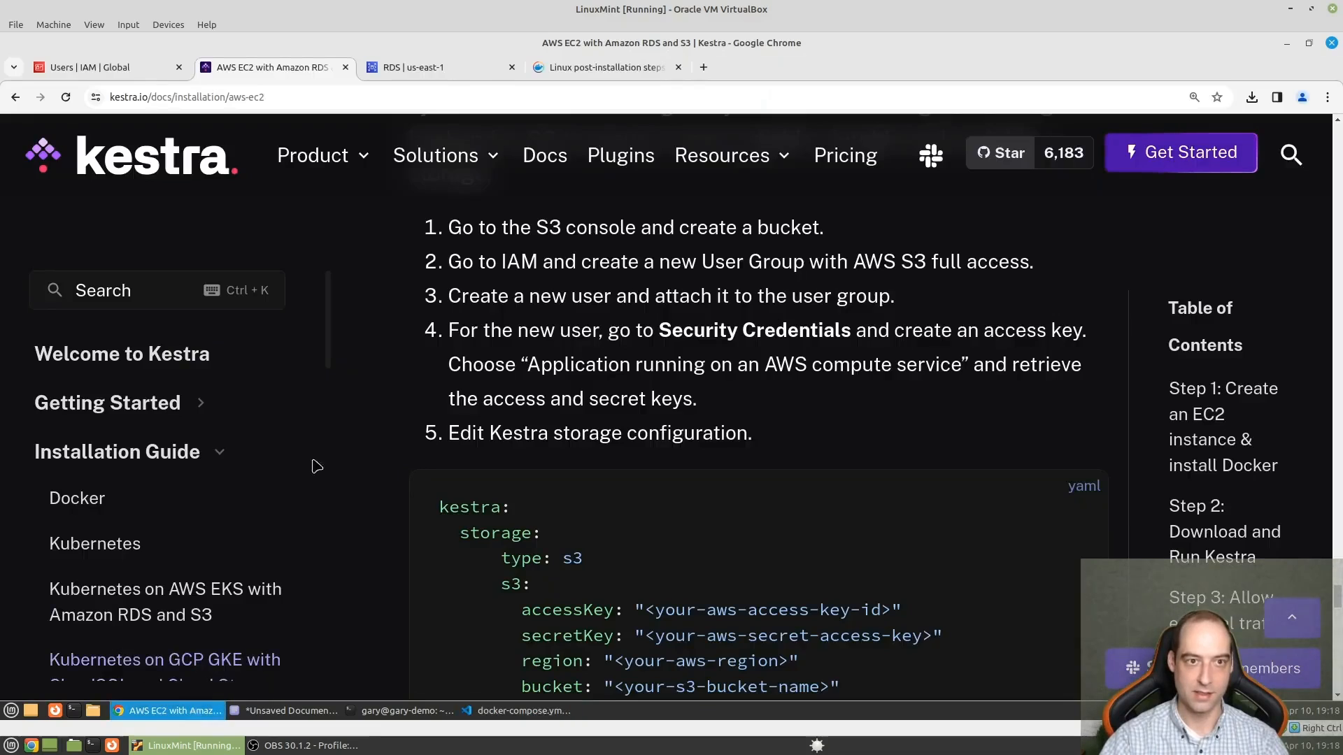
click(136, 72)
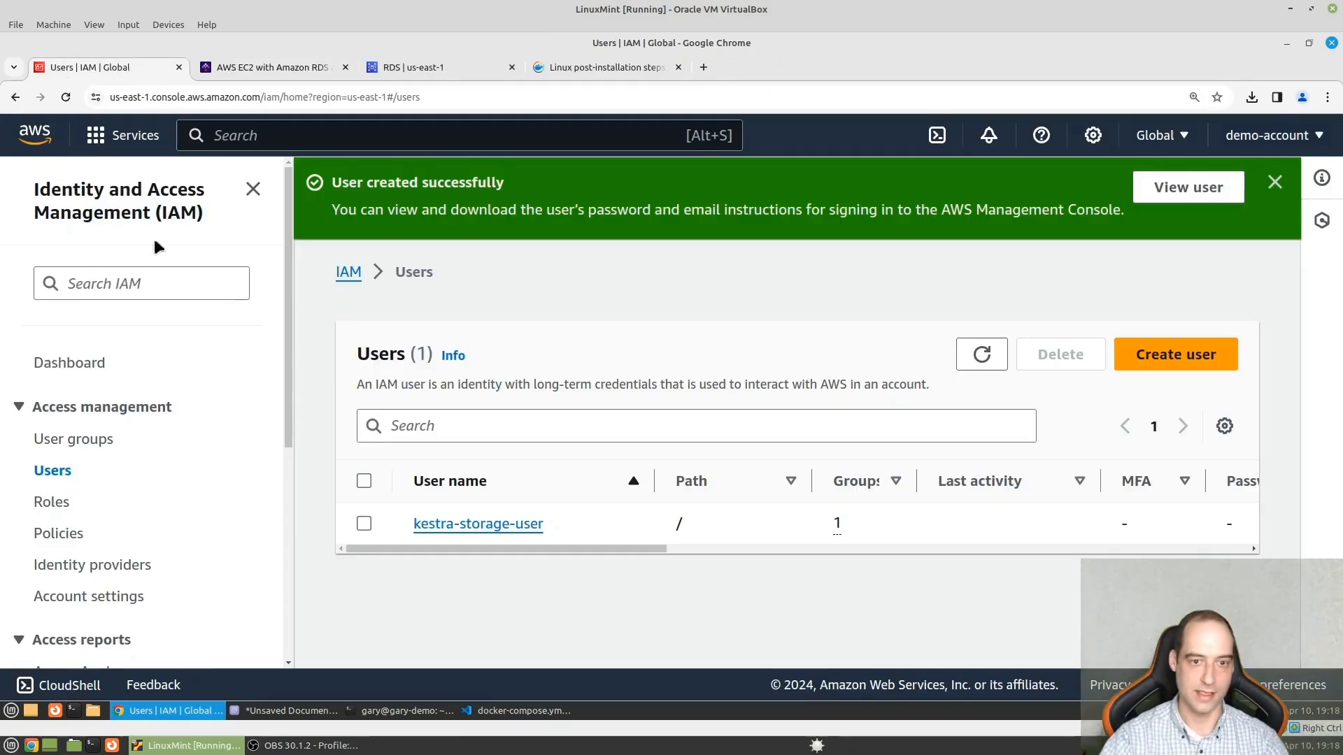
click(492, 530)
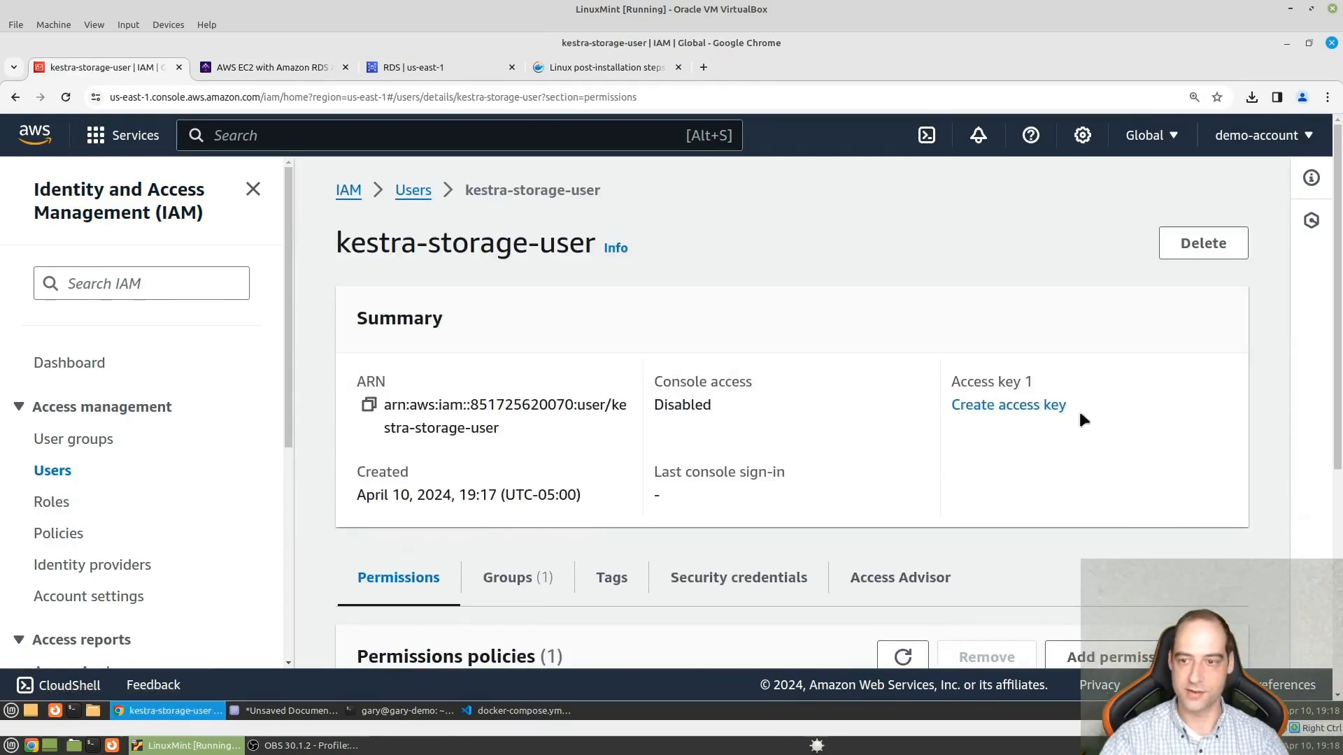
- Start an access key for kestra-storage-user with the use case "Application running on an AWS compute service" and acknowledge the recommendation
click(1049, 404)
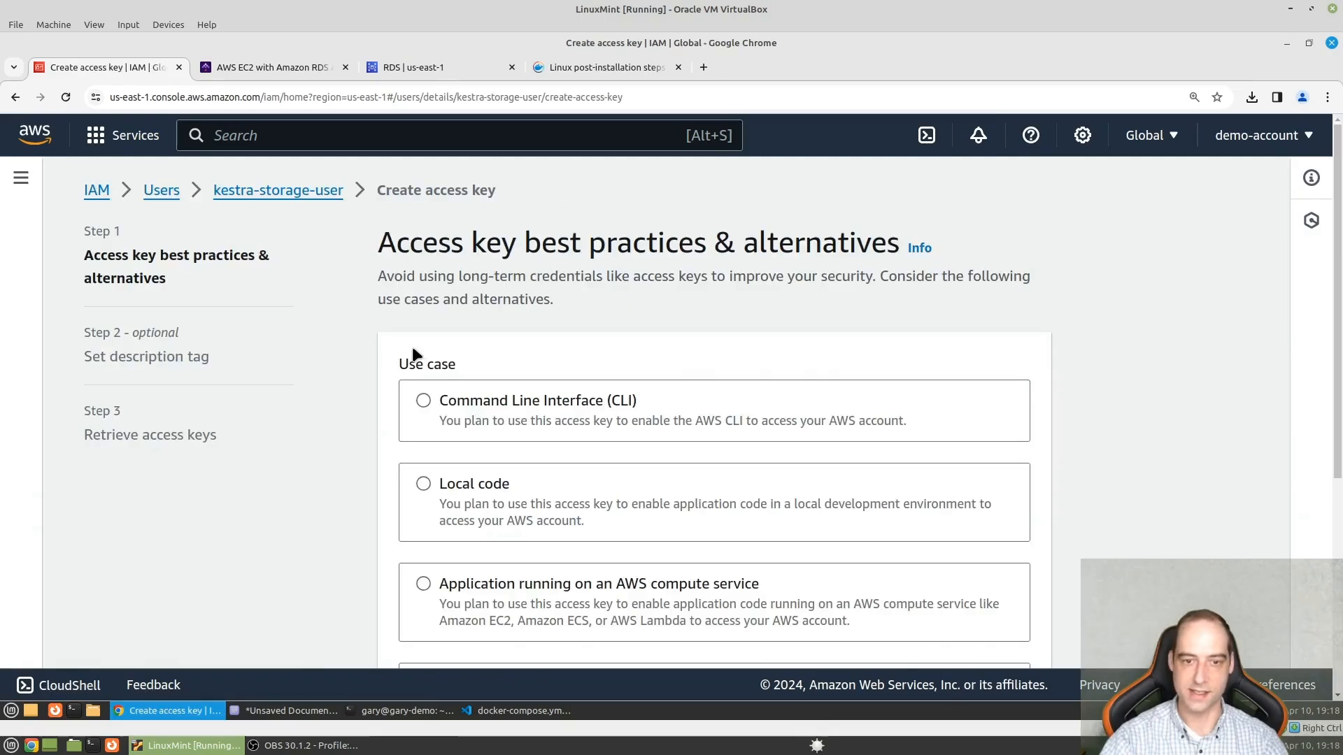
scroll(429, 356, down, 1)
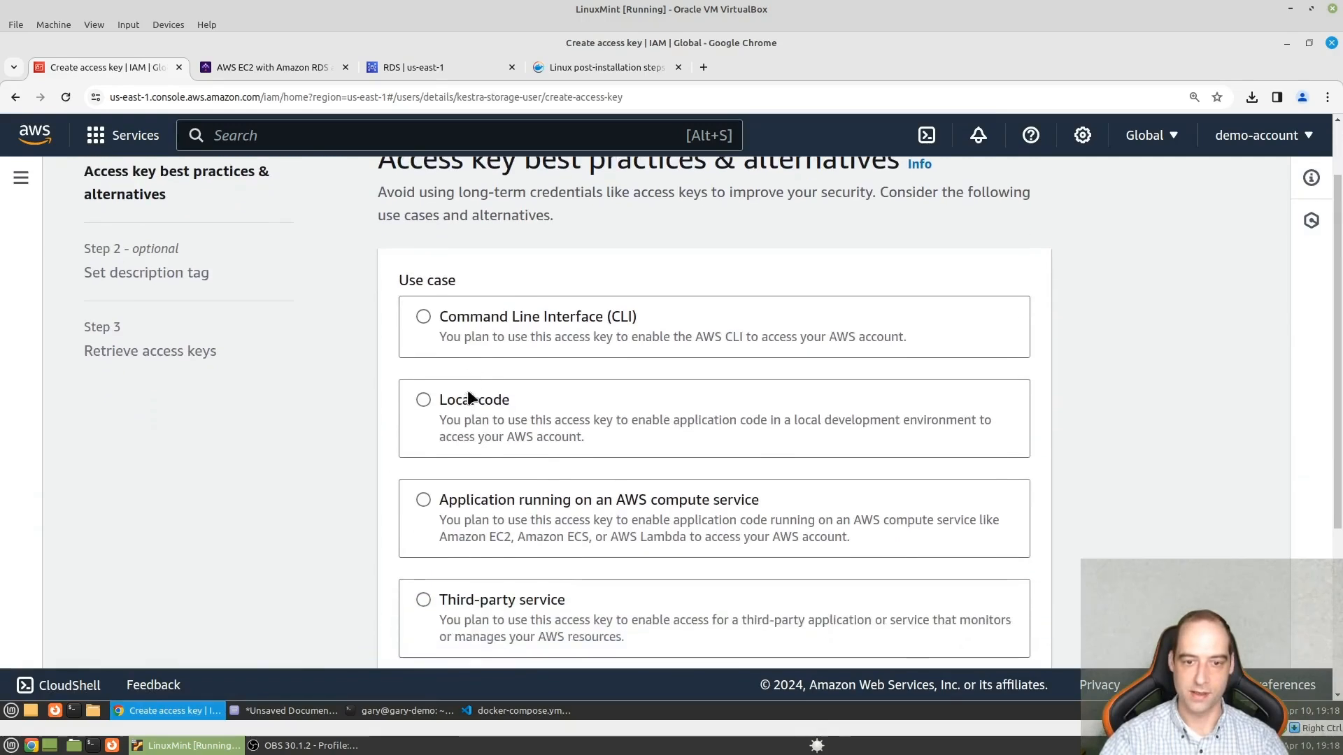
click(445, 512)
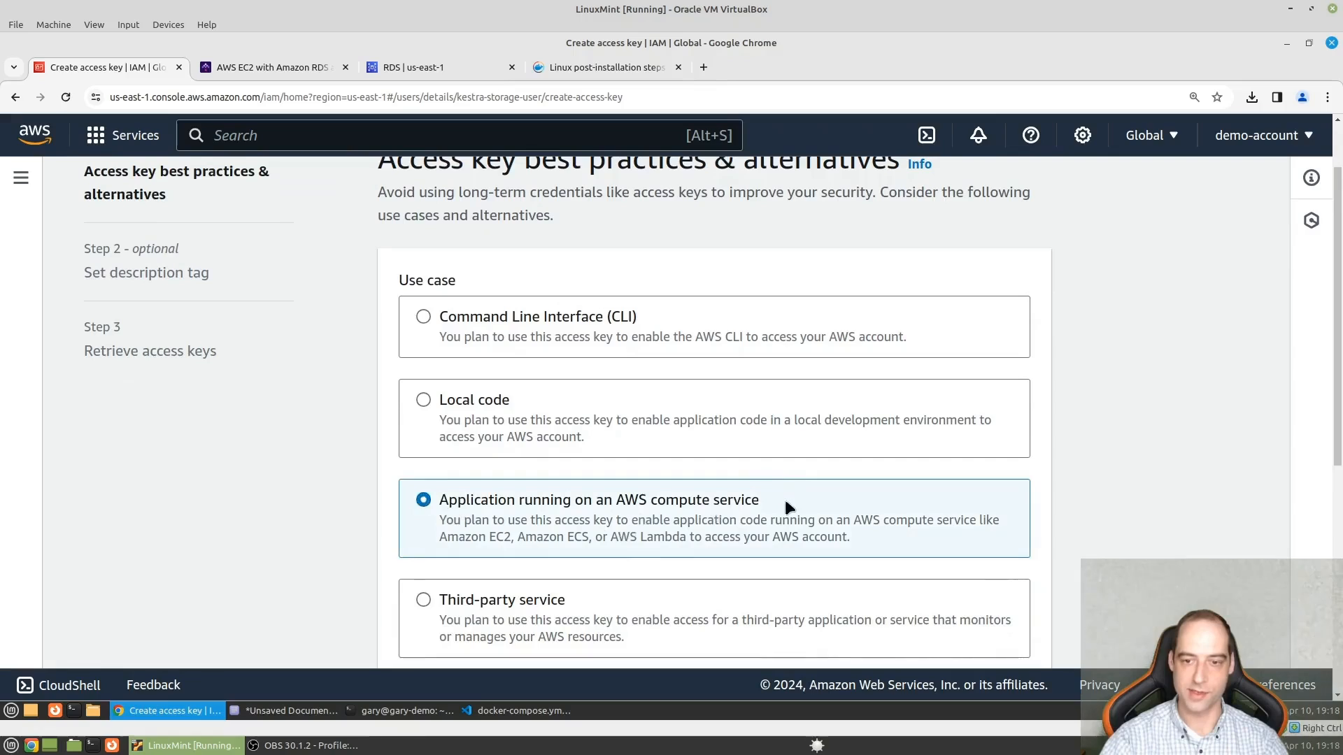
scroll(833, 506, down, 5)
click(1023, 657)
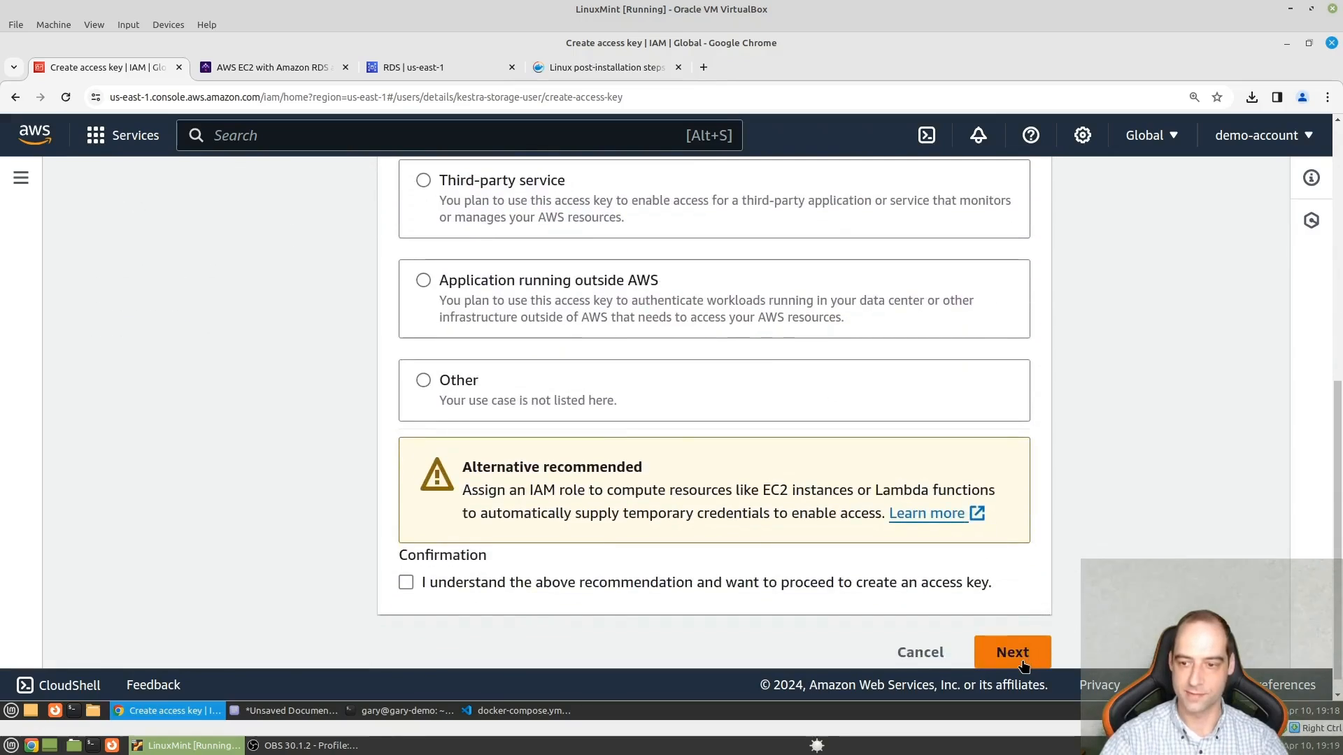
click(406, 583)
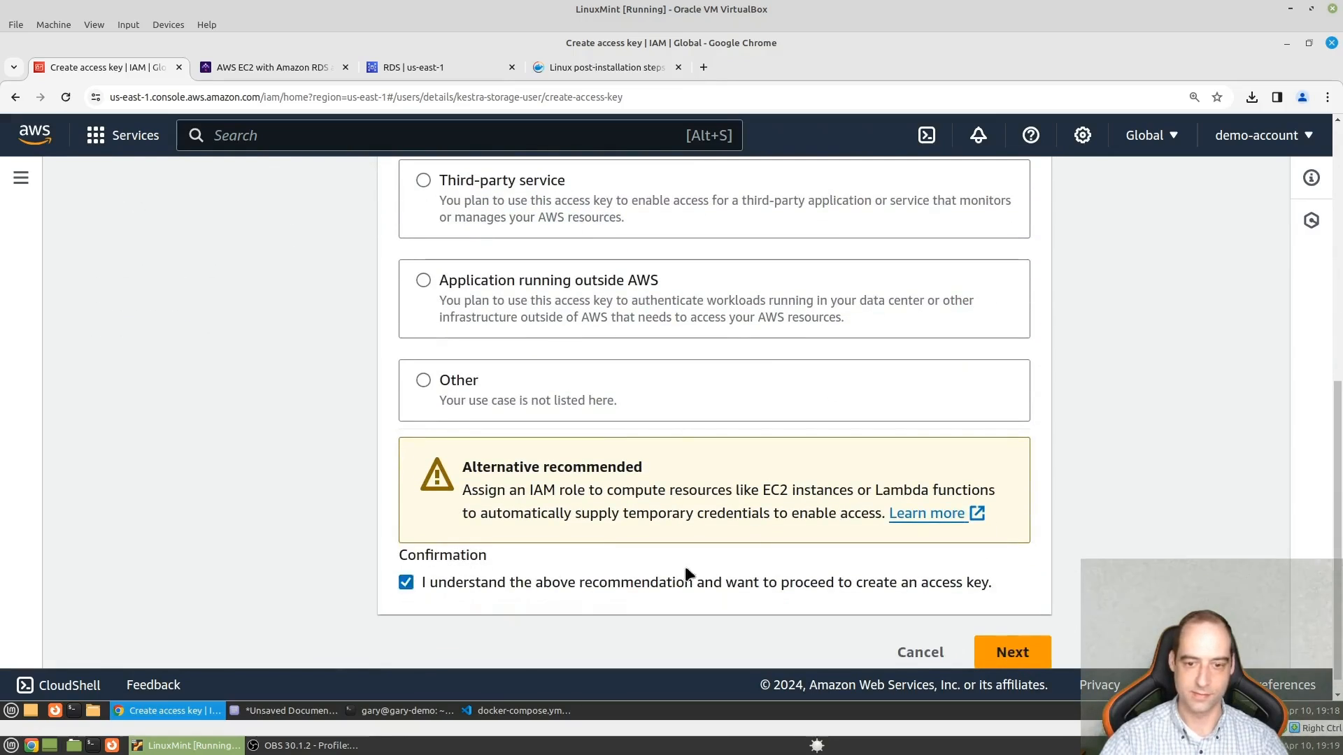
click(1029, 657)
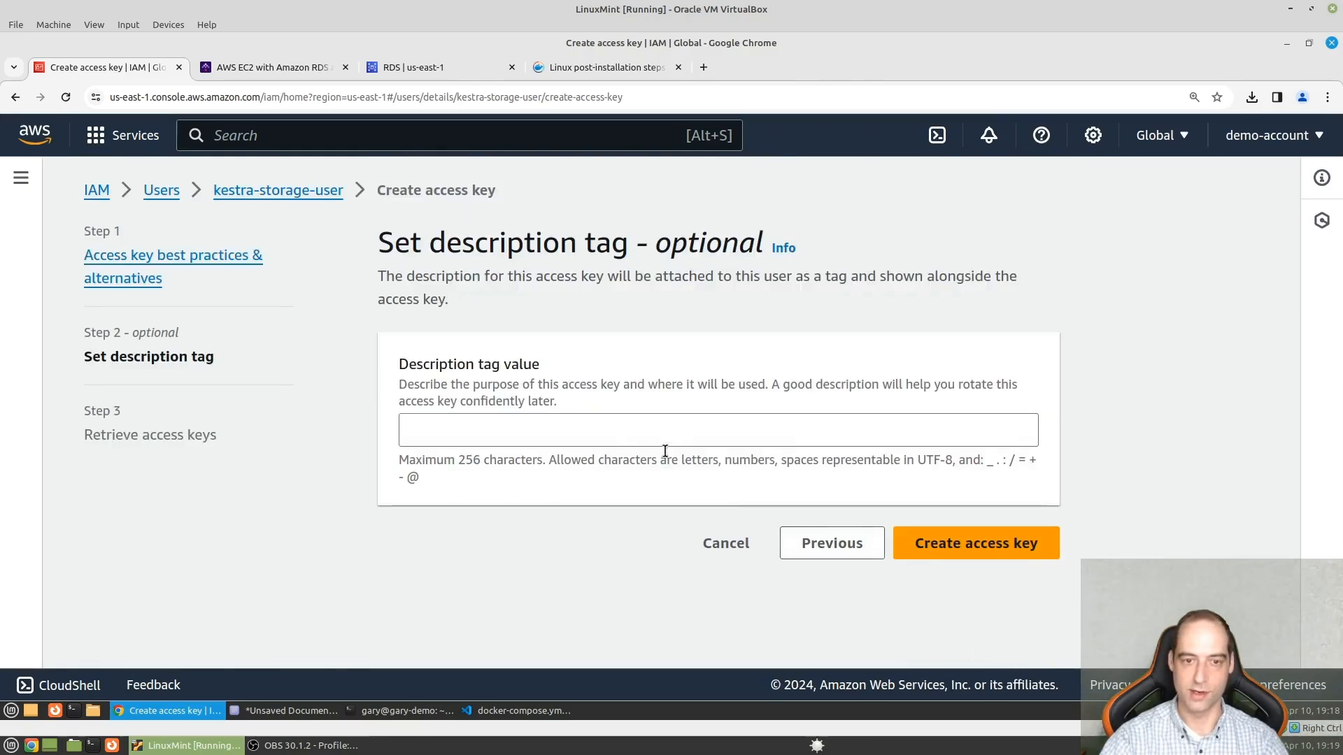
- Create the access key without a description tag, reveal its secret access key and copy the access key ID
click(1016, 543)
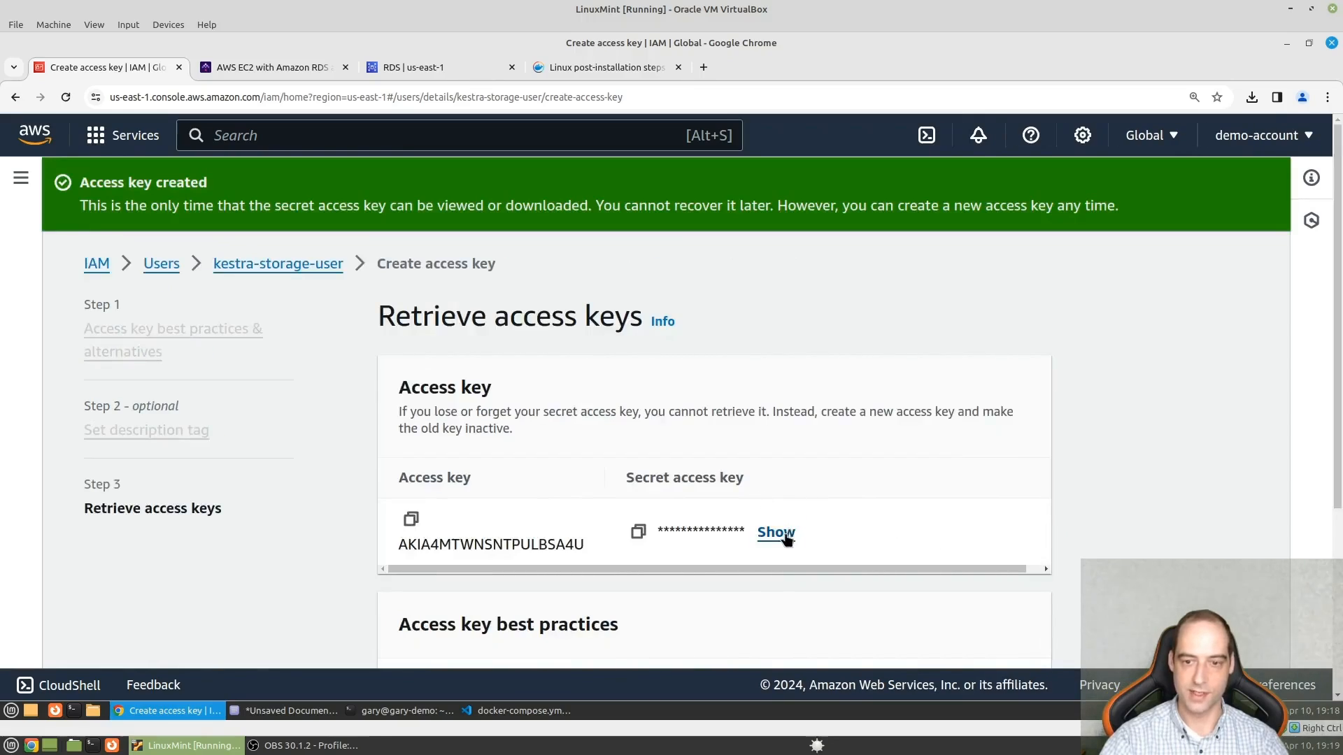
click(777, 533)
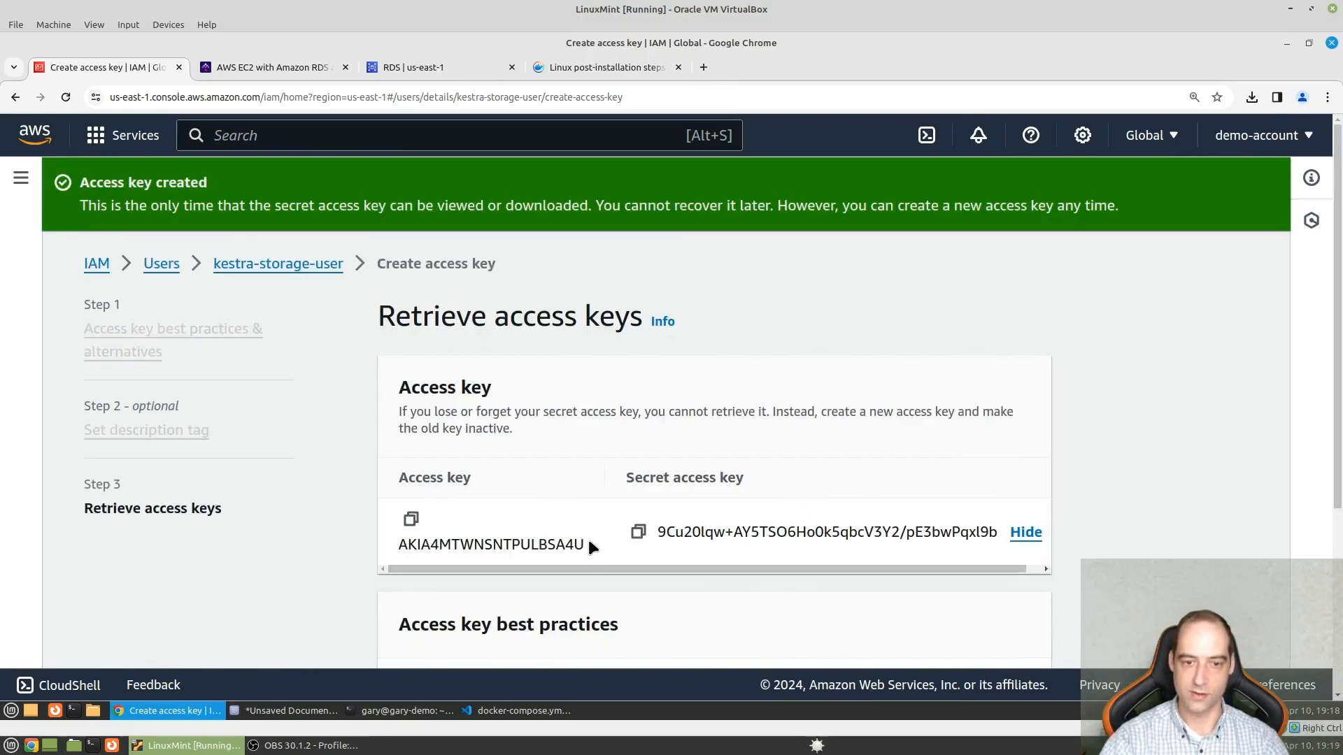
click(411, 520)
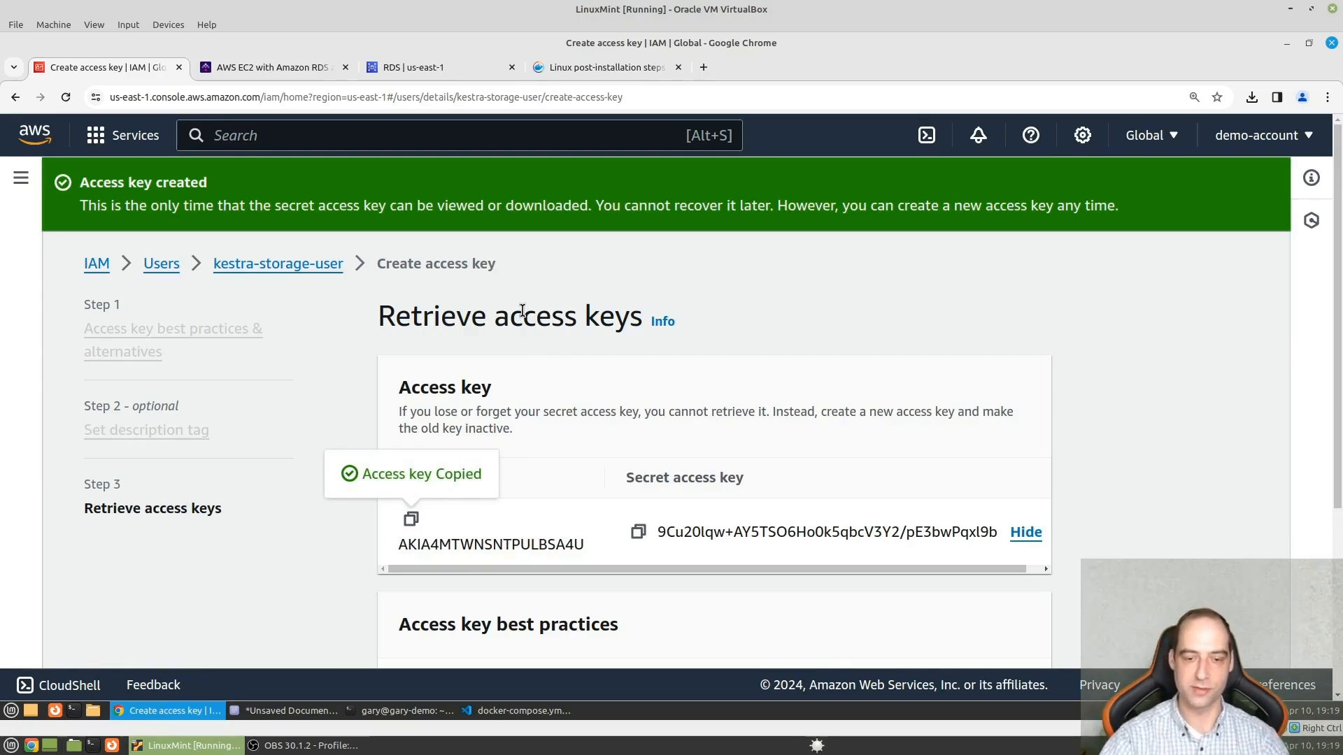
- Switch to Visual Studio Code and delete the top-level volumes block with kestra-data and its local driver from docker-compose.yml
click(526, 722)
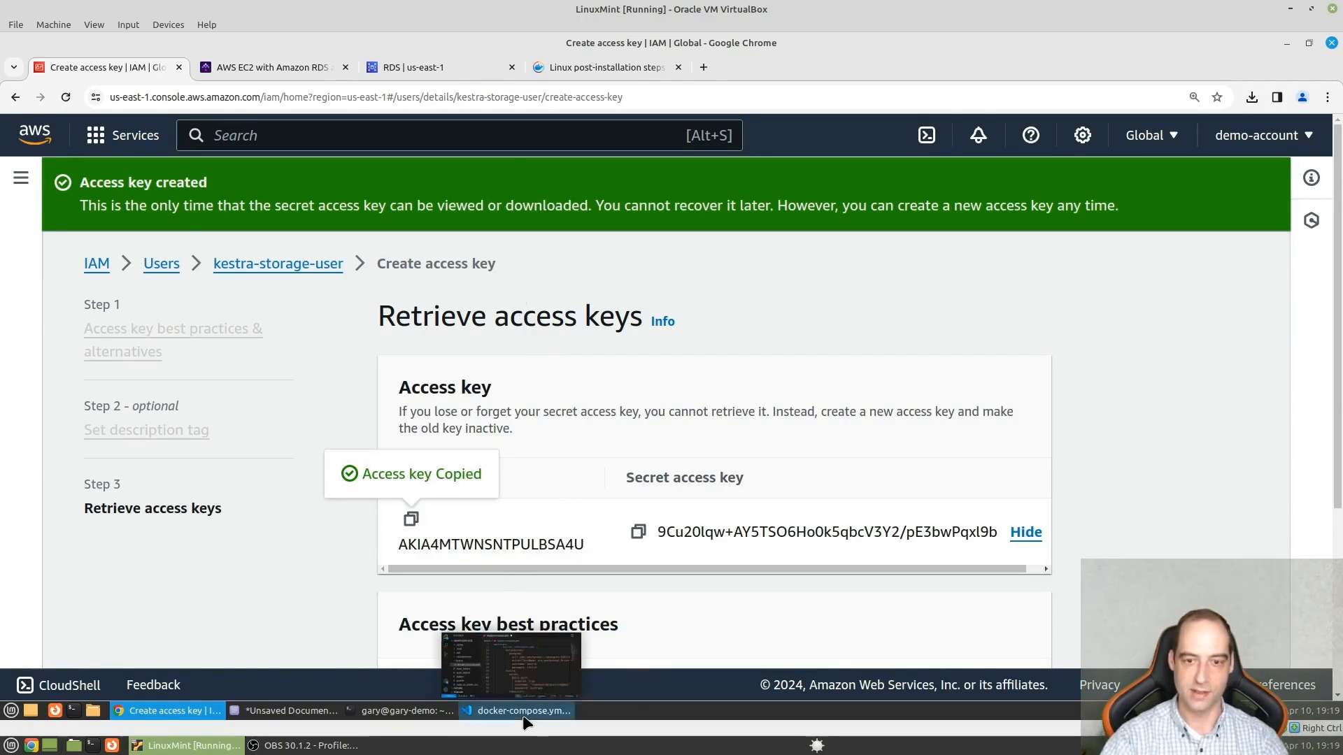
click(764, 479)
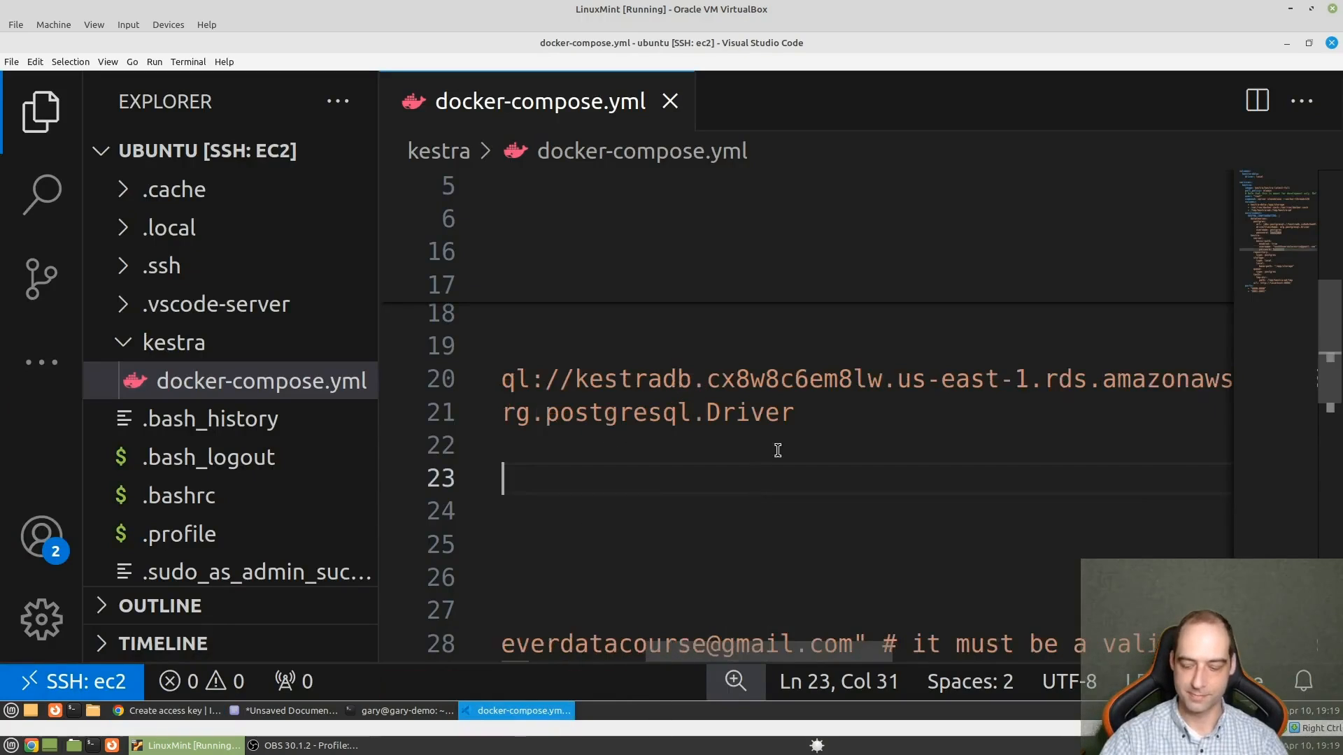
key(ctrl+Home)
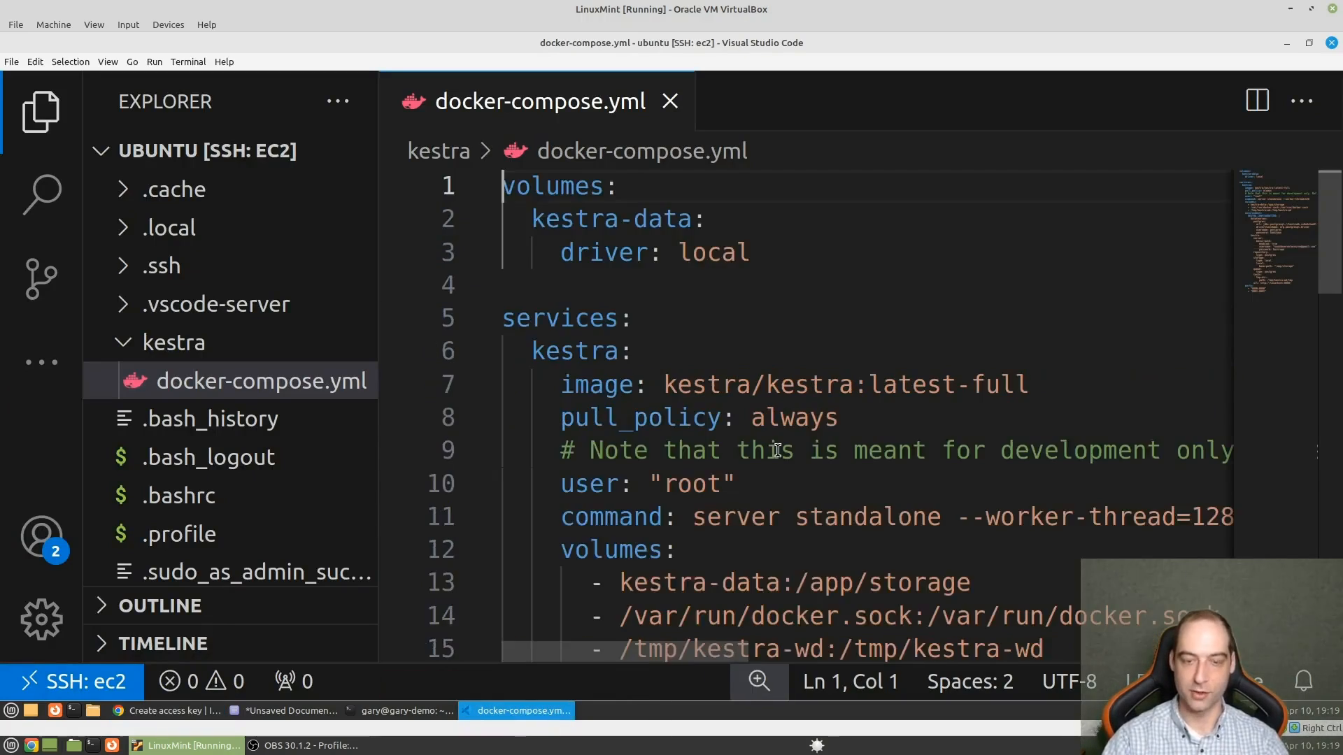
click(774, 251)
drag(774, 252, 498, 186)
key(BackSpace)
key(Delete)
key(Delete)
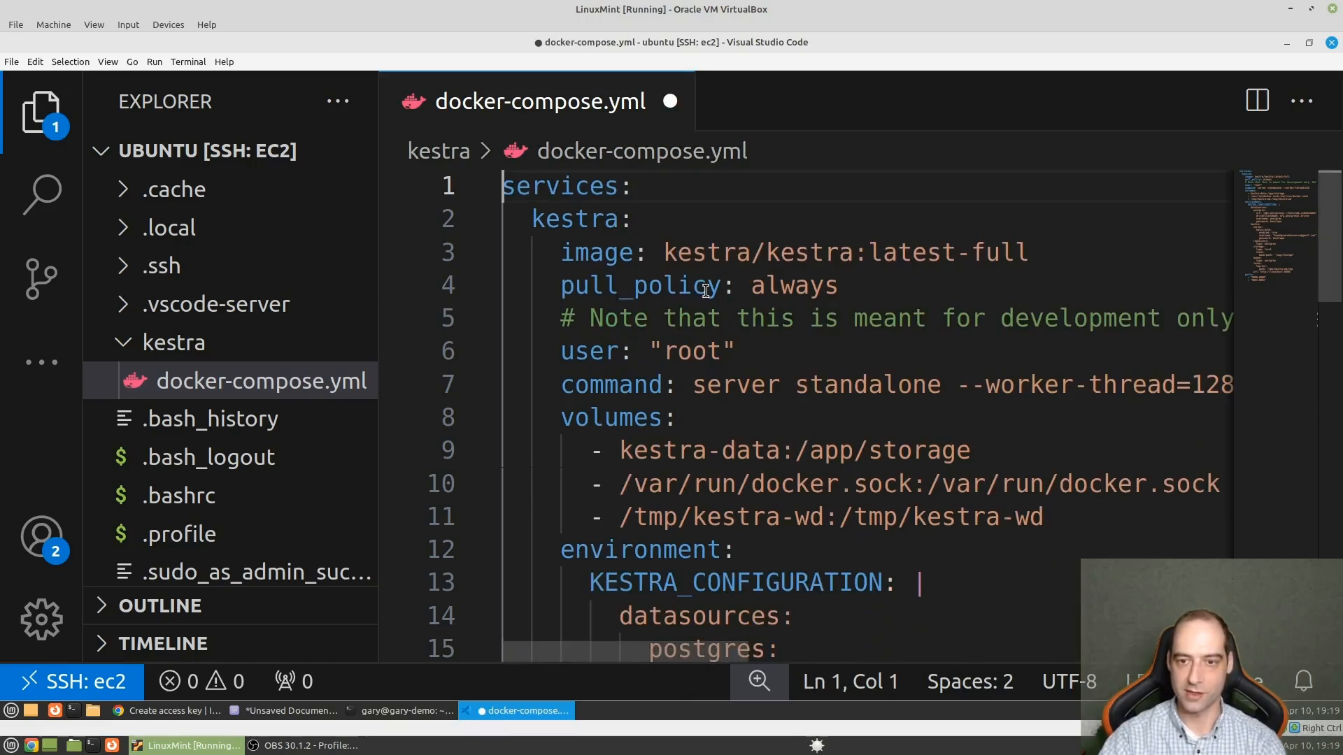
- Delete the kestra-data:/app/storage entry from the kestra service's volumes
scroll(706, 290, down, 2)
drag(994, 377, 502, 377)
key(BackSpace)
key(BackSpace)
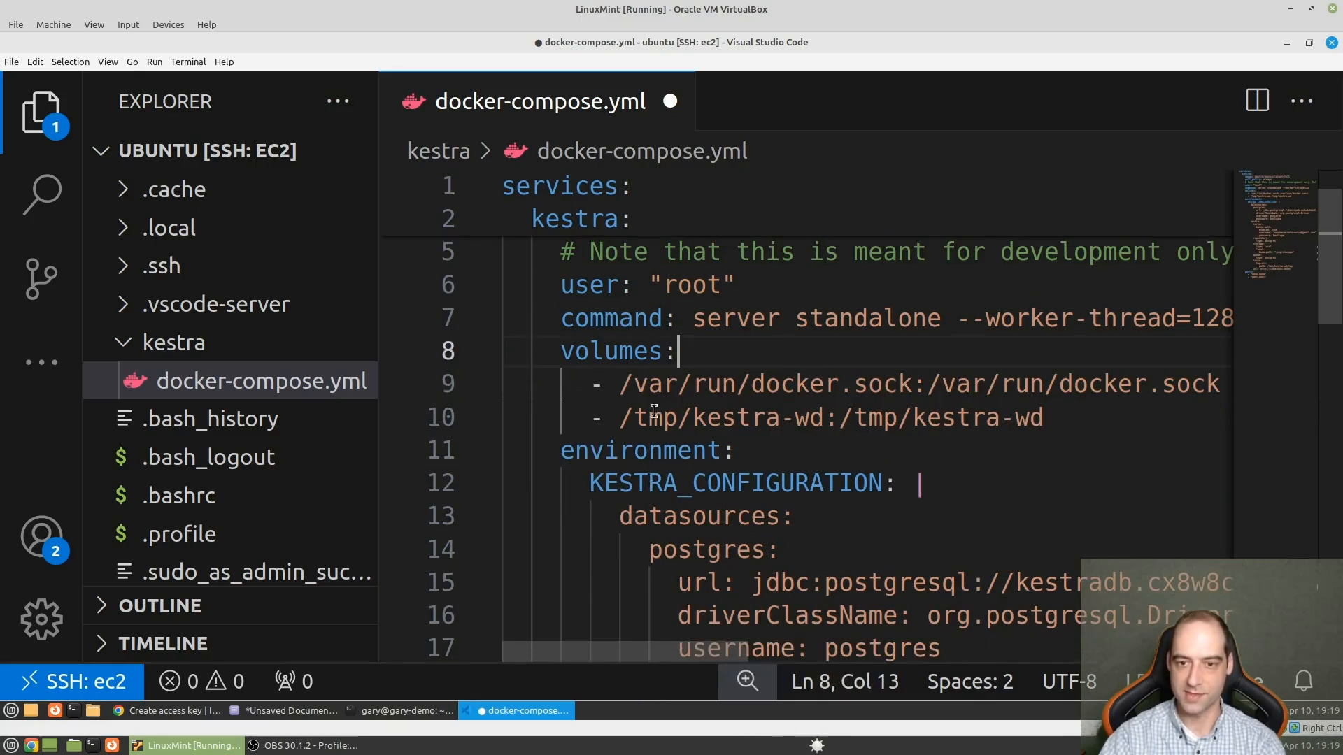
- Switch to the Kestra AWS EC2 guide in Chrome and copy the S3 storage configuration YAML block
scroll(654, 412, down, 4)
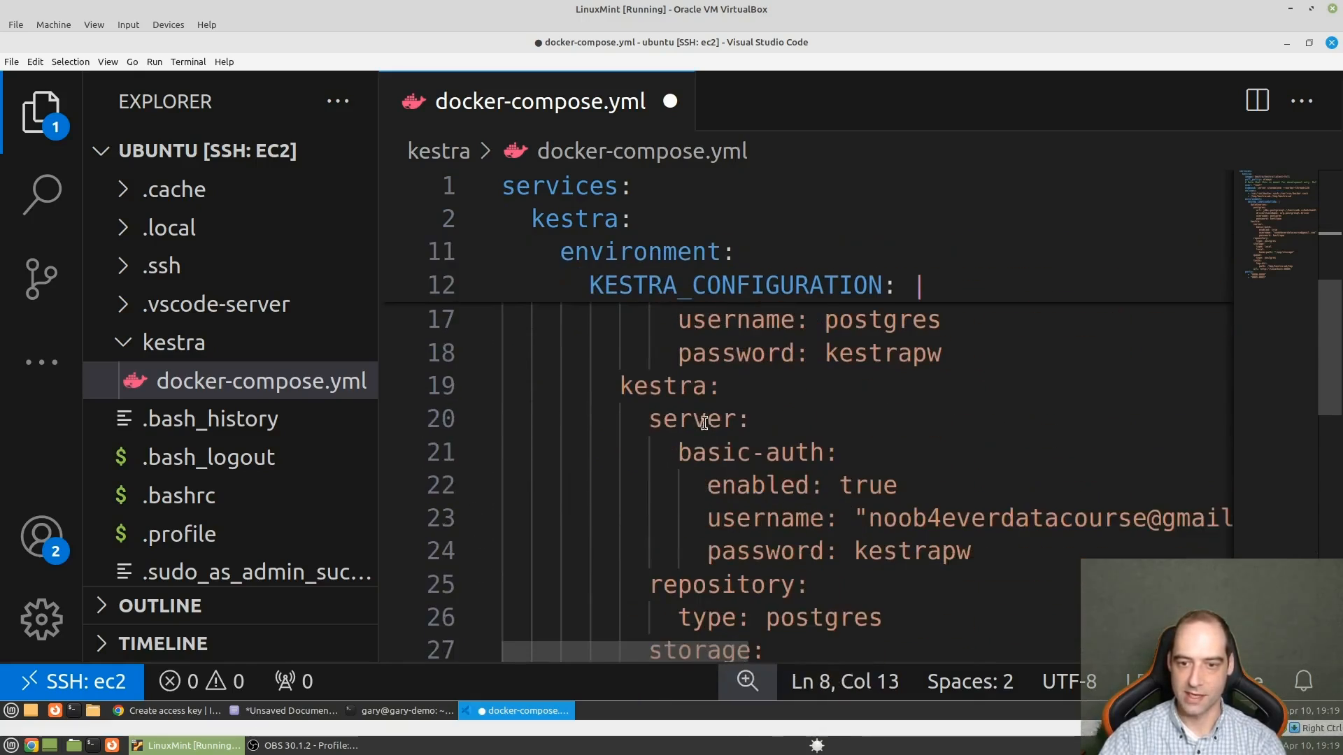
scroll(705, 422, down, 3)
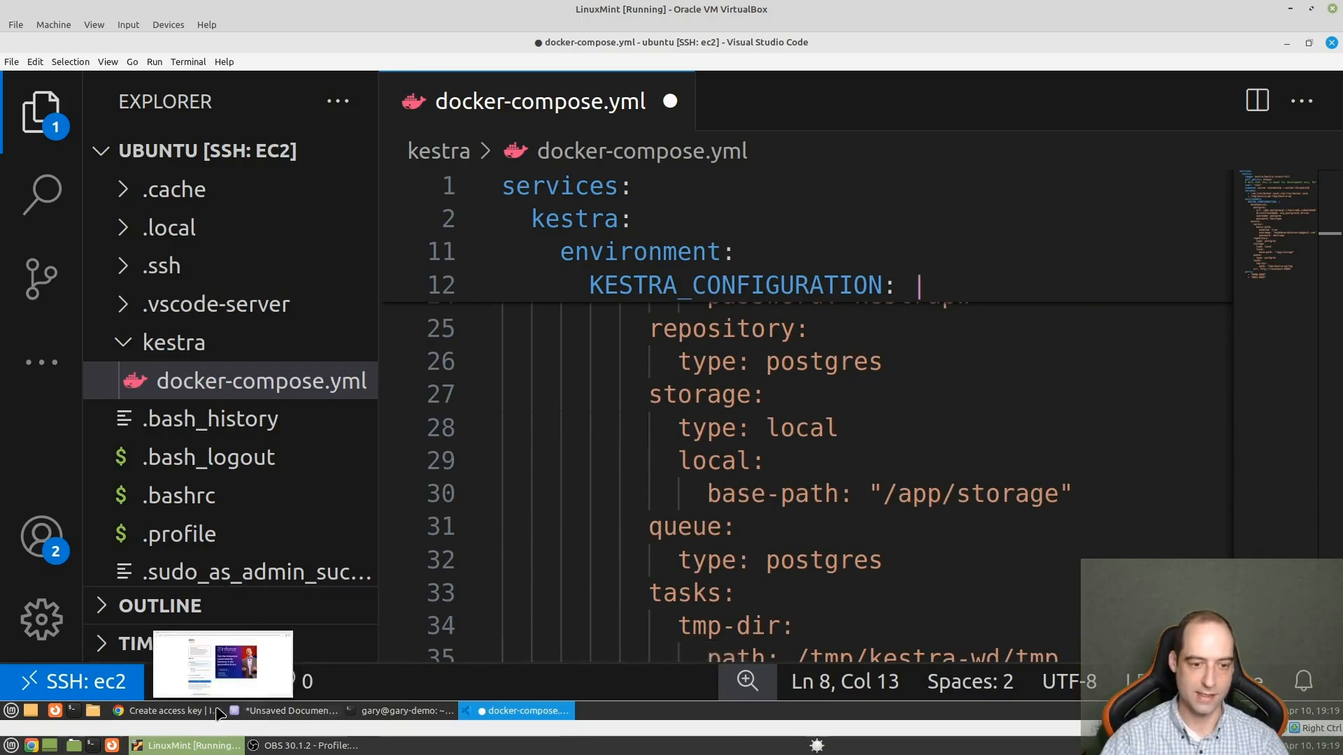
click(175, 711)
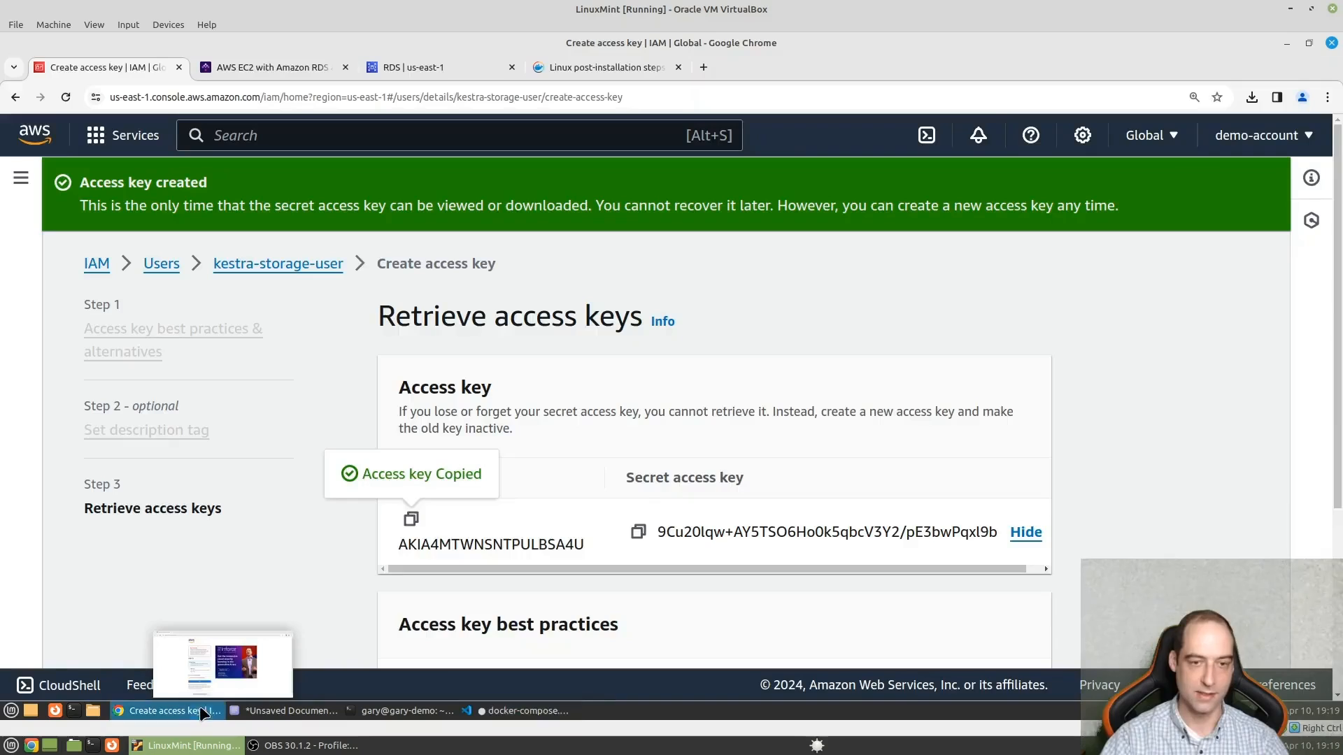
click(249, 65)
scroll(893, 547, down, 3)
drag(893, 547, 426, 349)
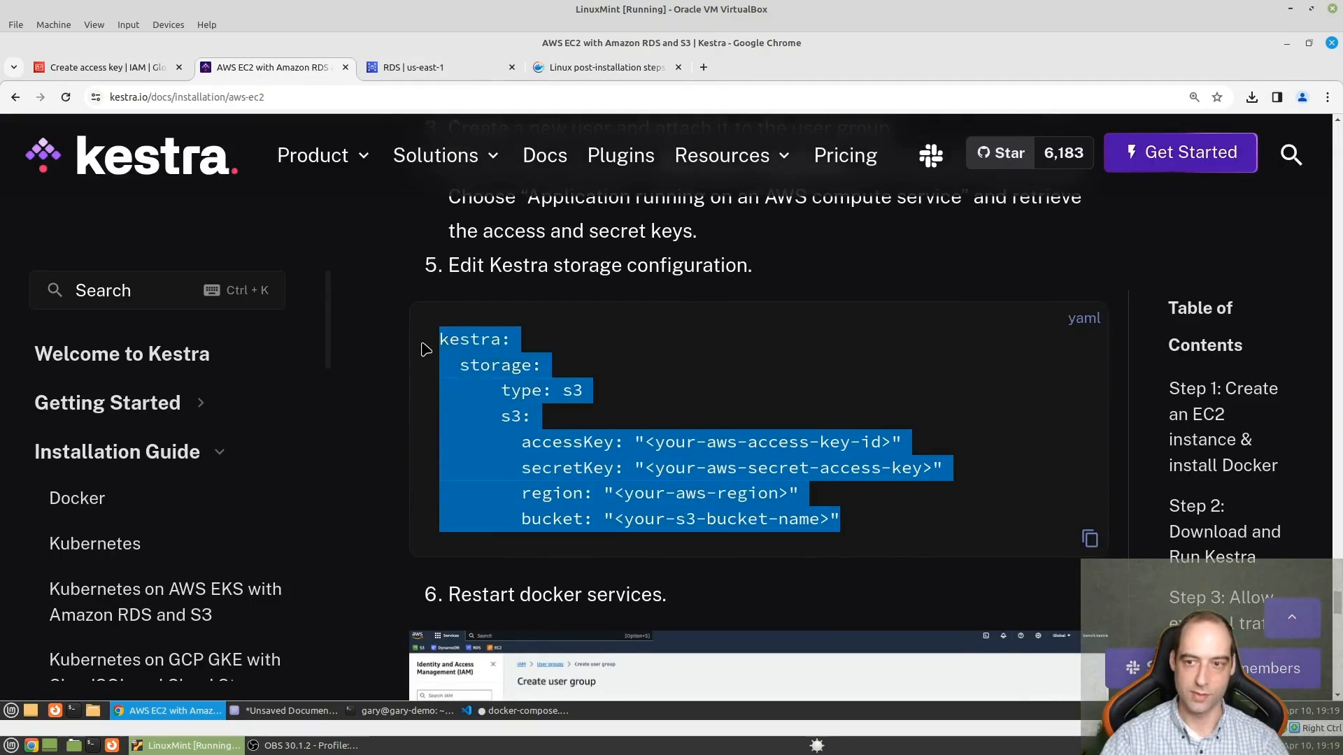
click(1090, 538)
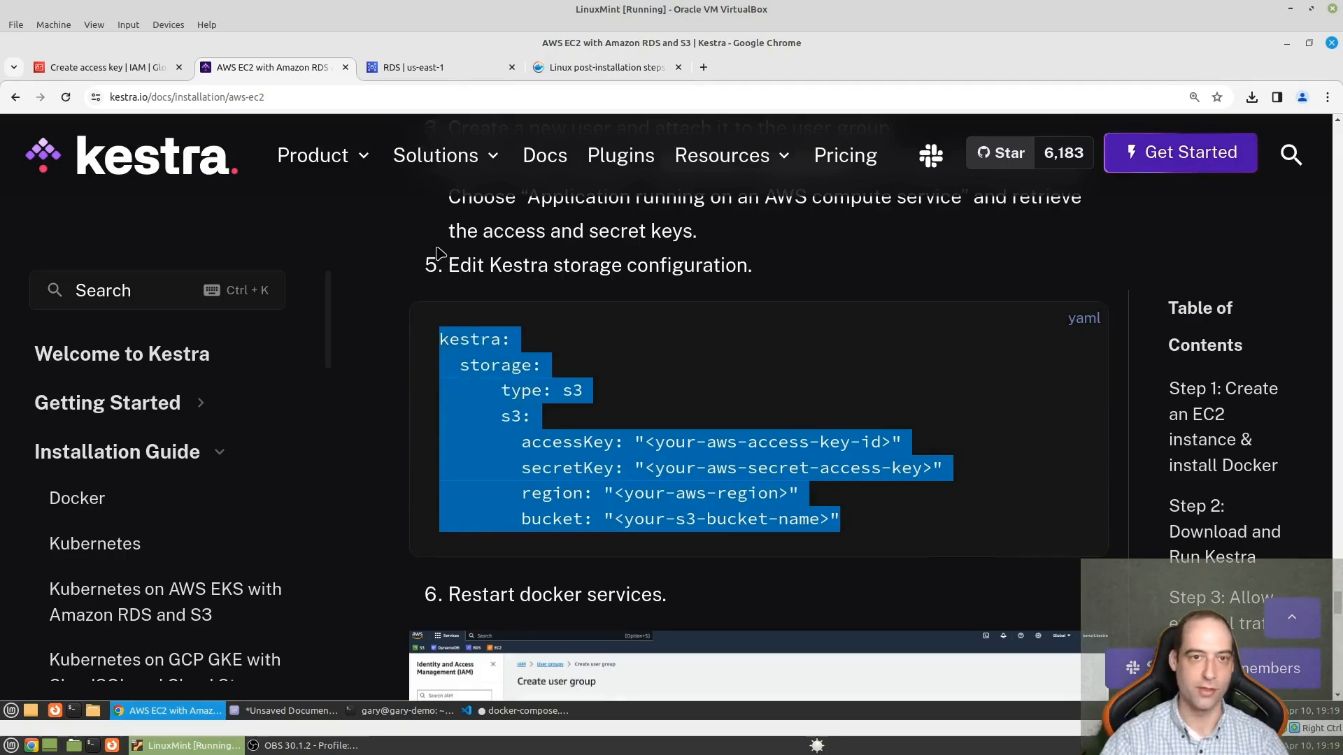
- Replace the local storage block in Visual Studio Code's docker-compose.yml with the copied S3 storage configuration
click(535, 714)
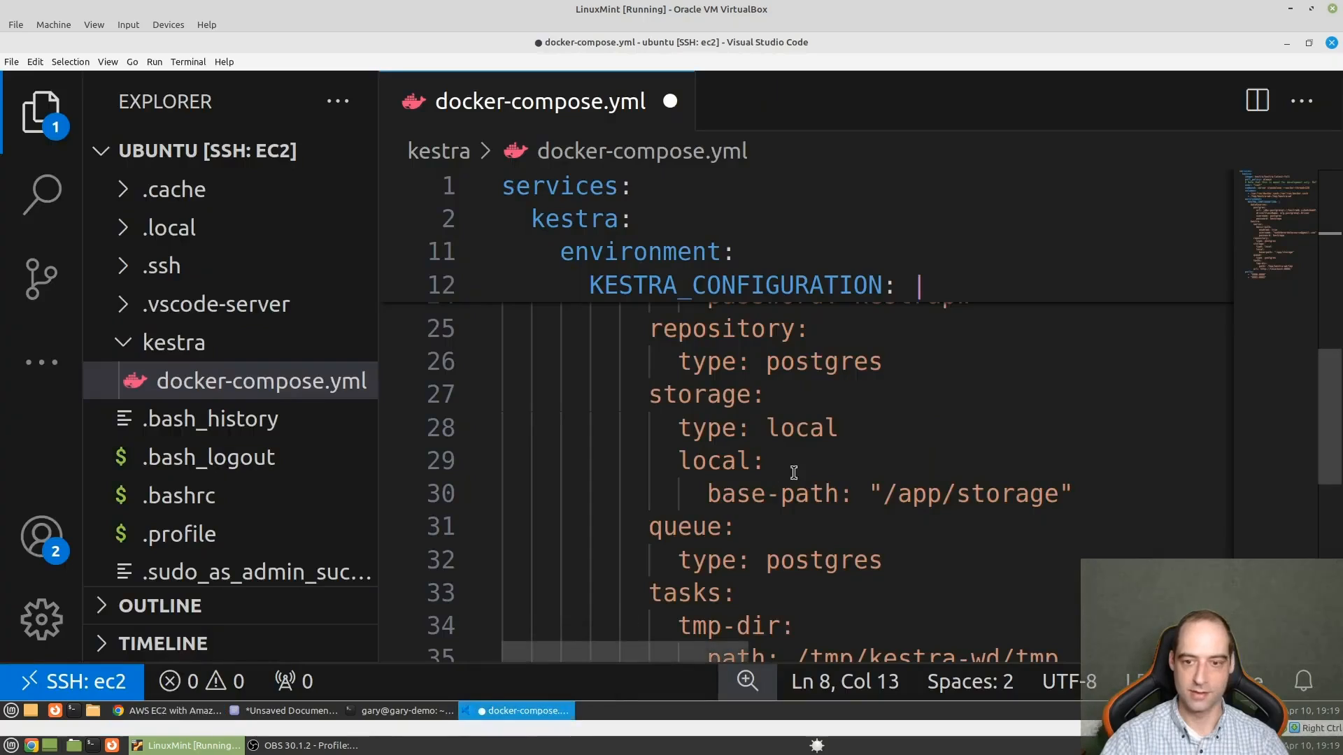
scroll(824, 481, up, 3)
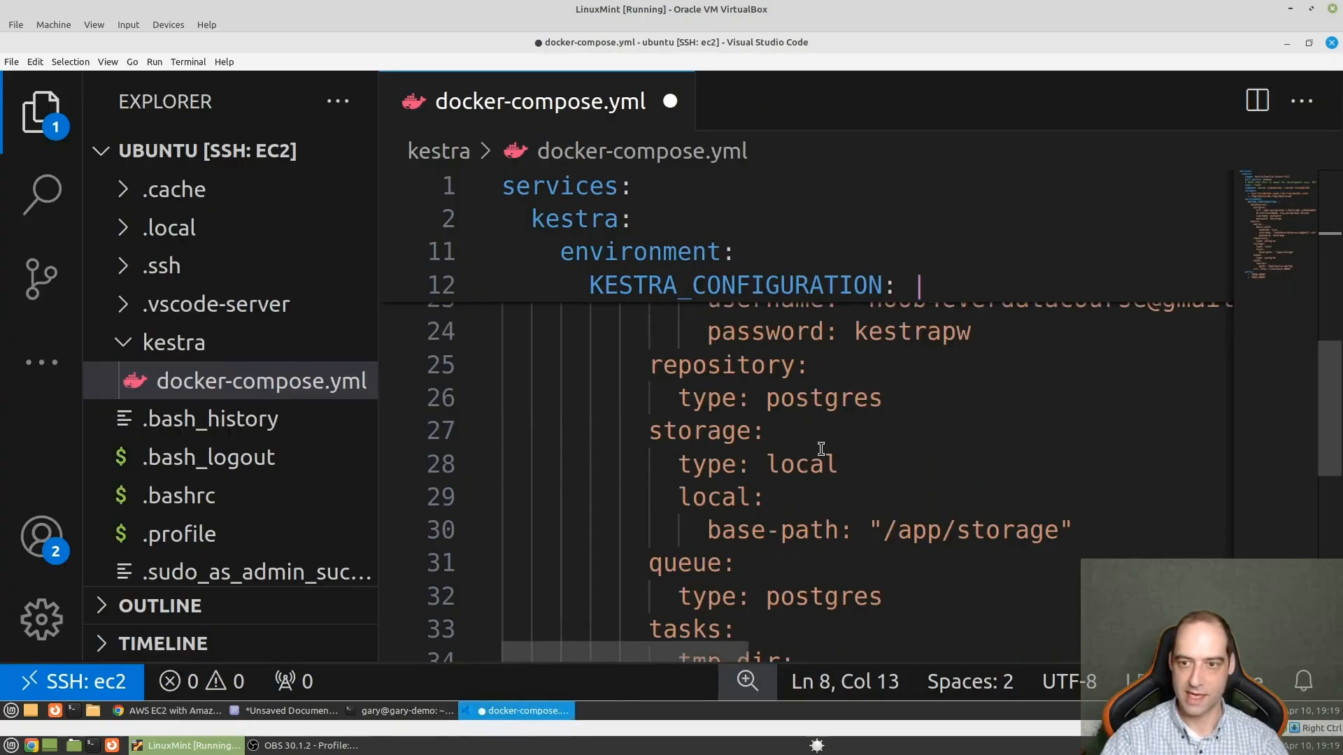
scroll(822, 449, down, 1)
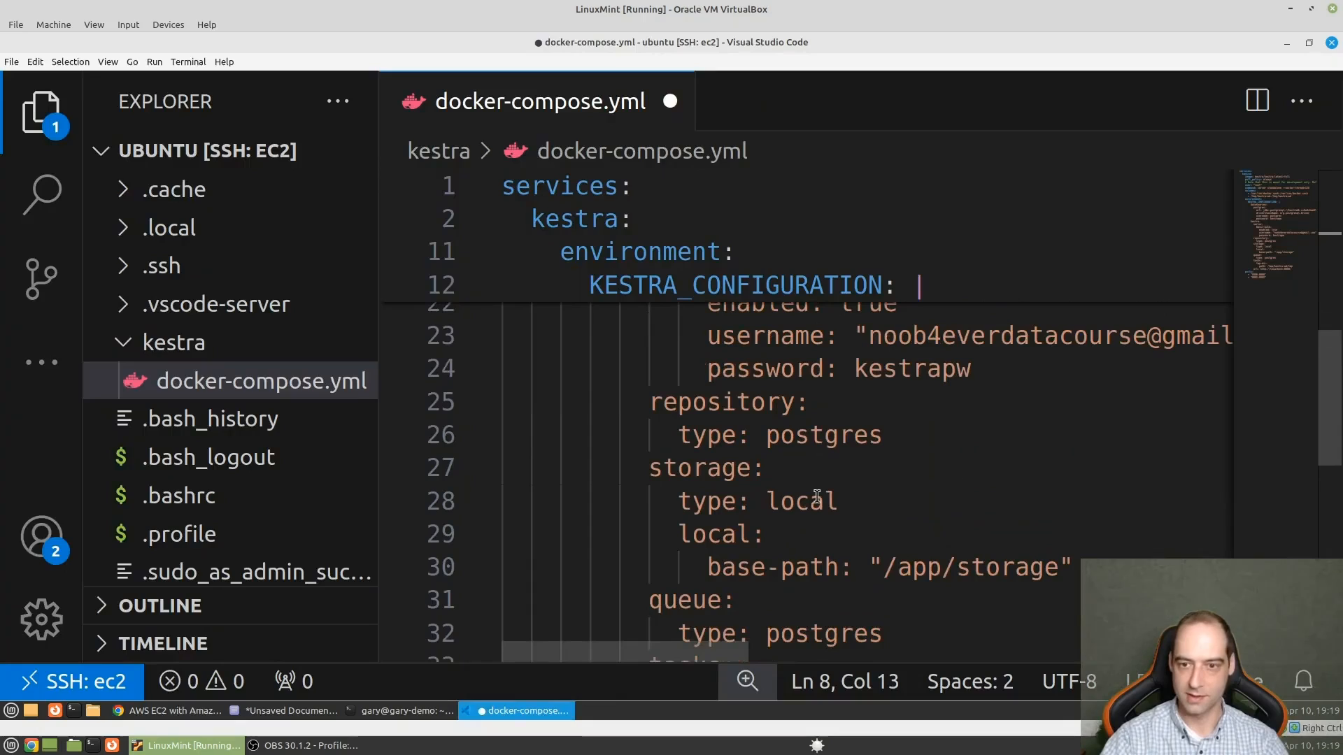
click(933, 505)
drag(1077, 568, 480, 467)
key(ctrl+v)
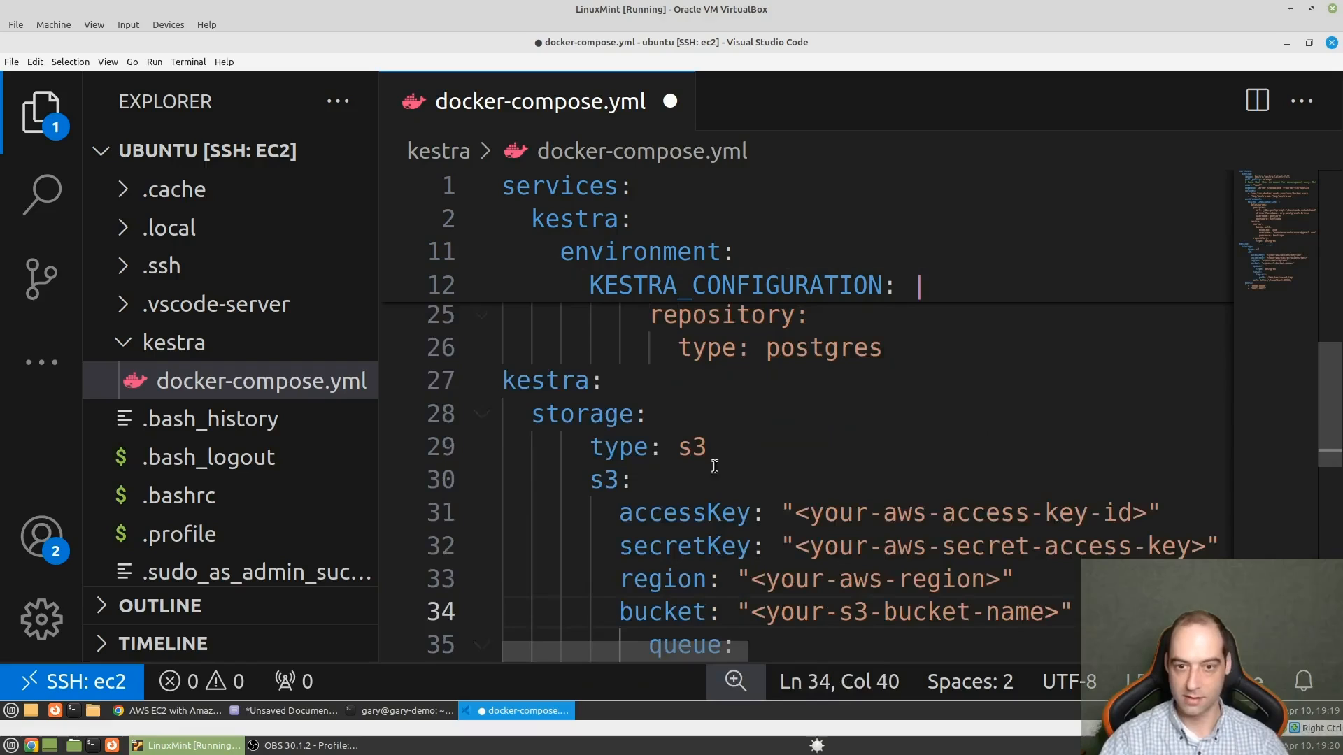
- Indent the whole pasted kestra storage block by three levels
drag(1098, 607, 449, 389)
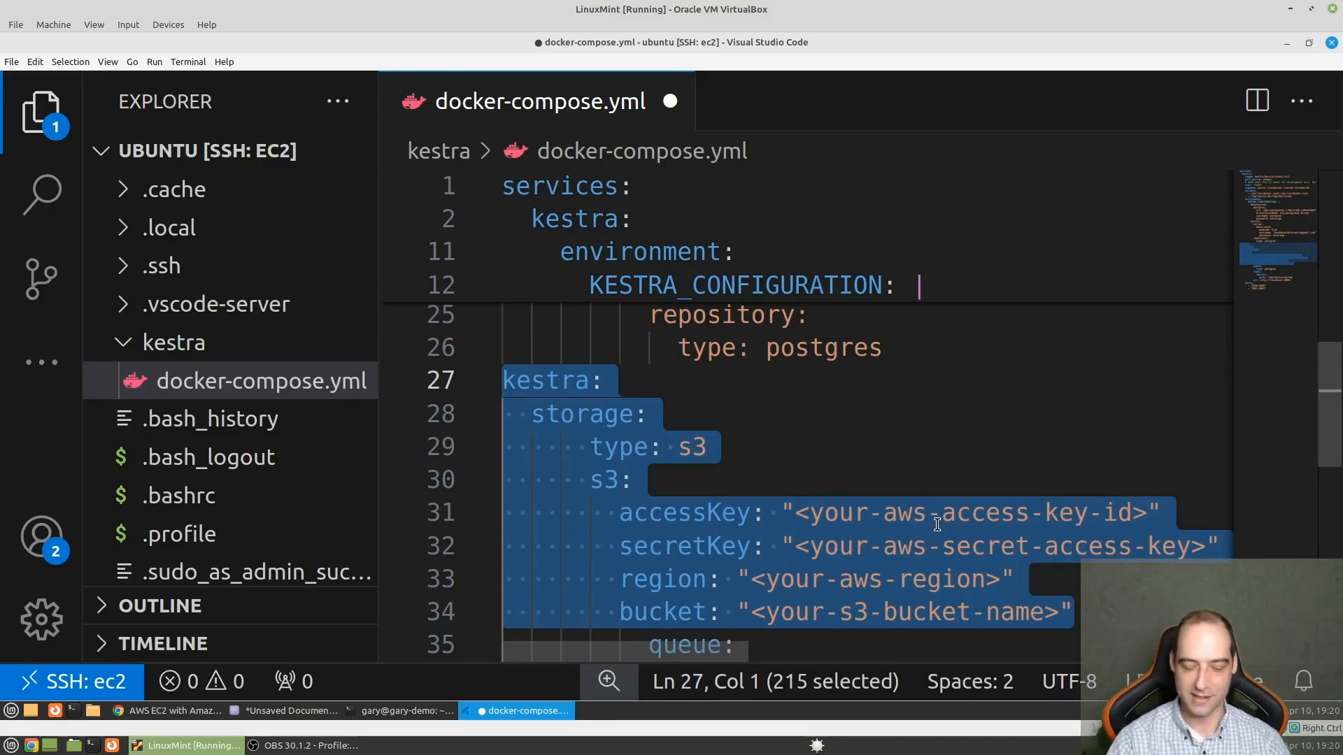
key(Tab)
key(Tab)
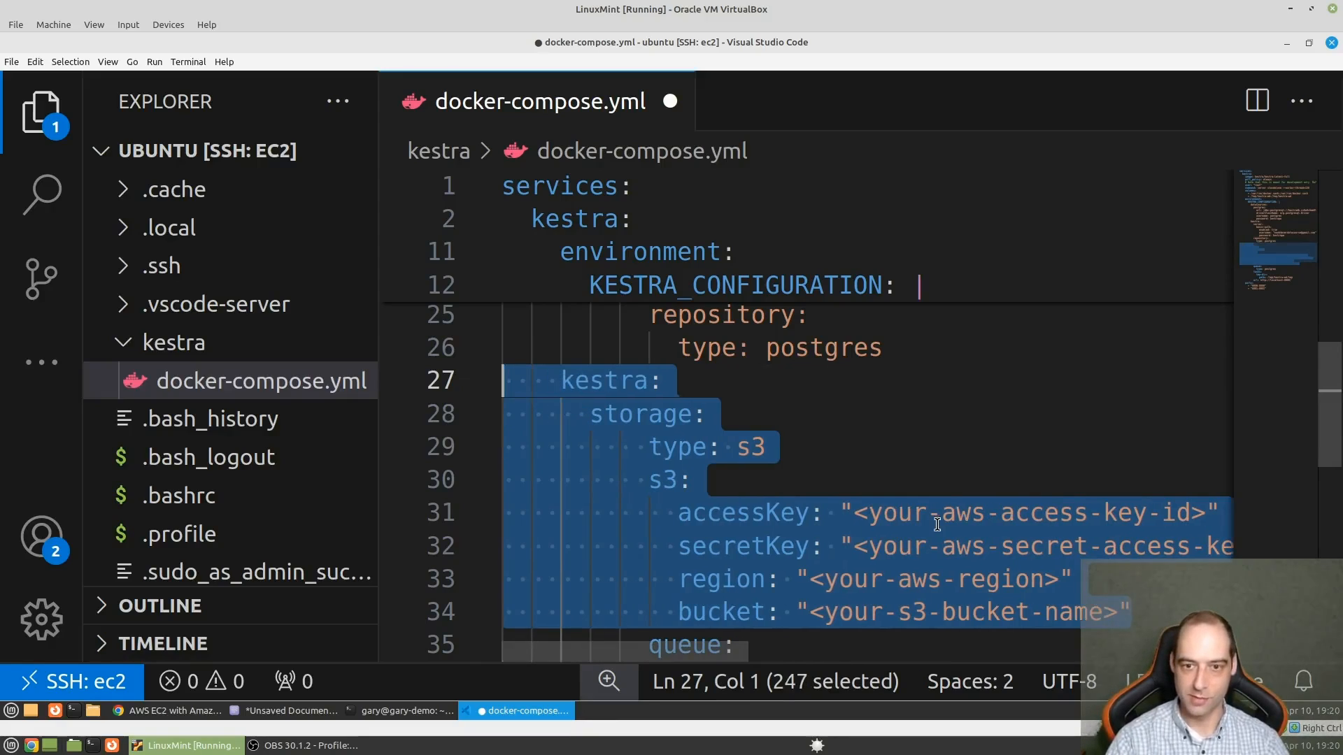
key(Tab)
scroll(920, 485, up, 3)
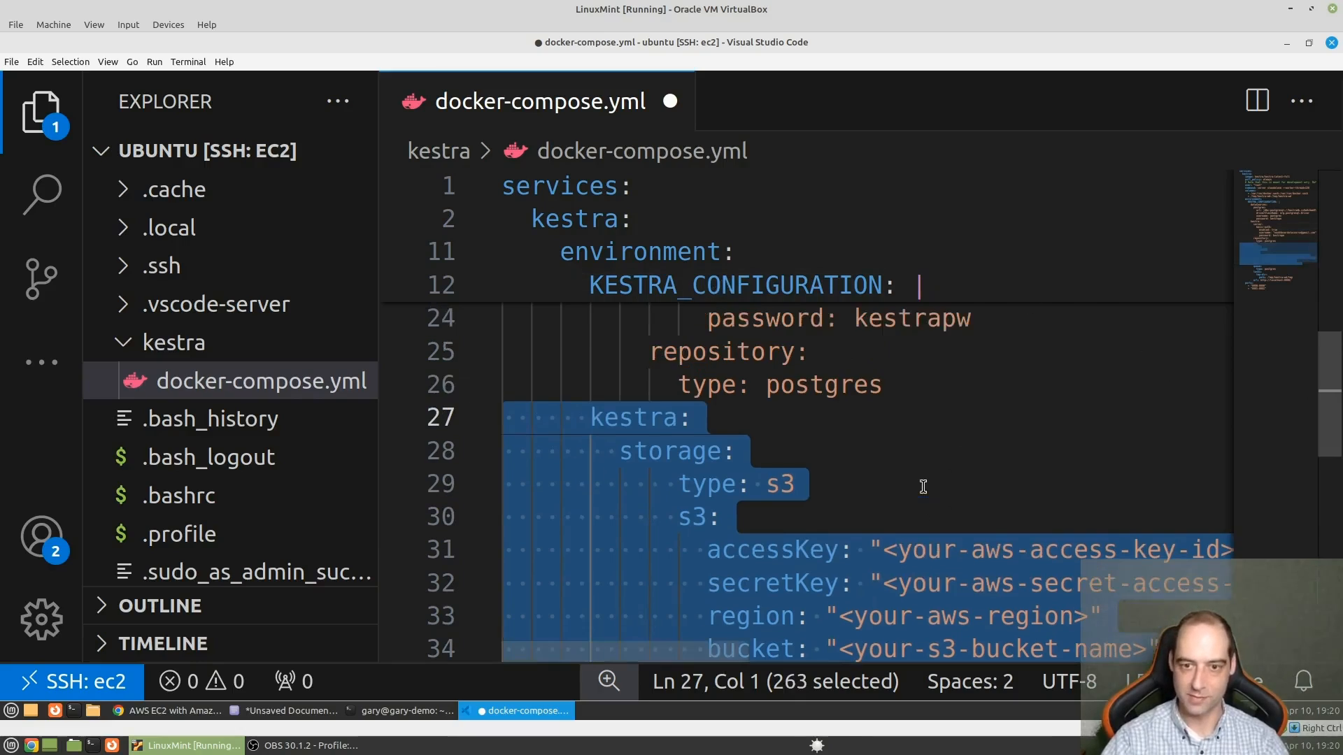
scroll(845, 556, down, 2)
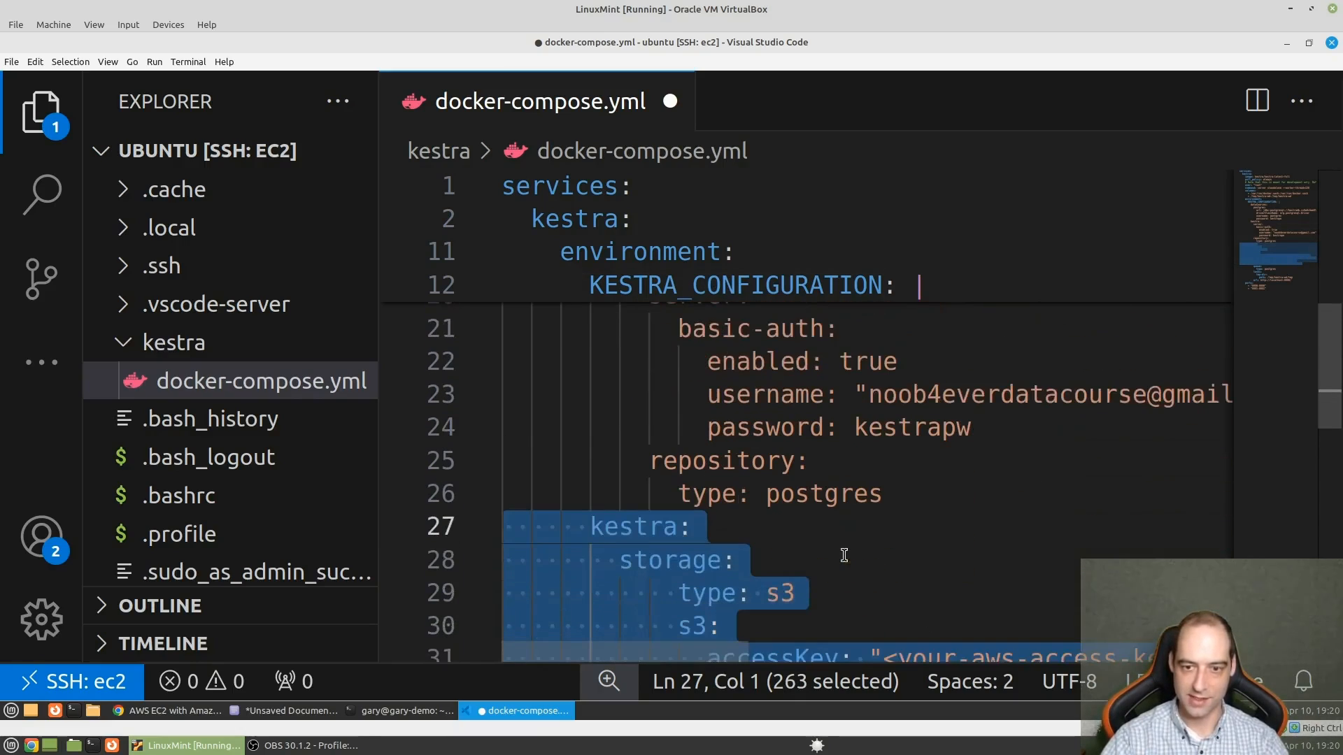
scroll(844, 555, down, 1)
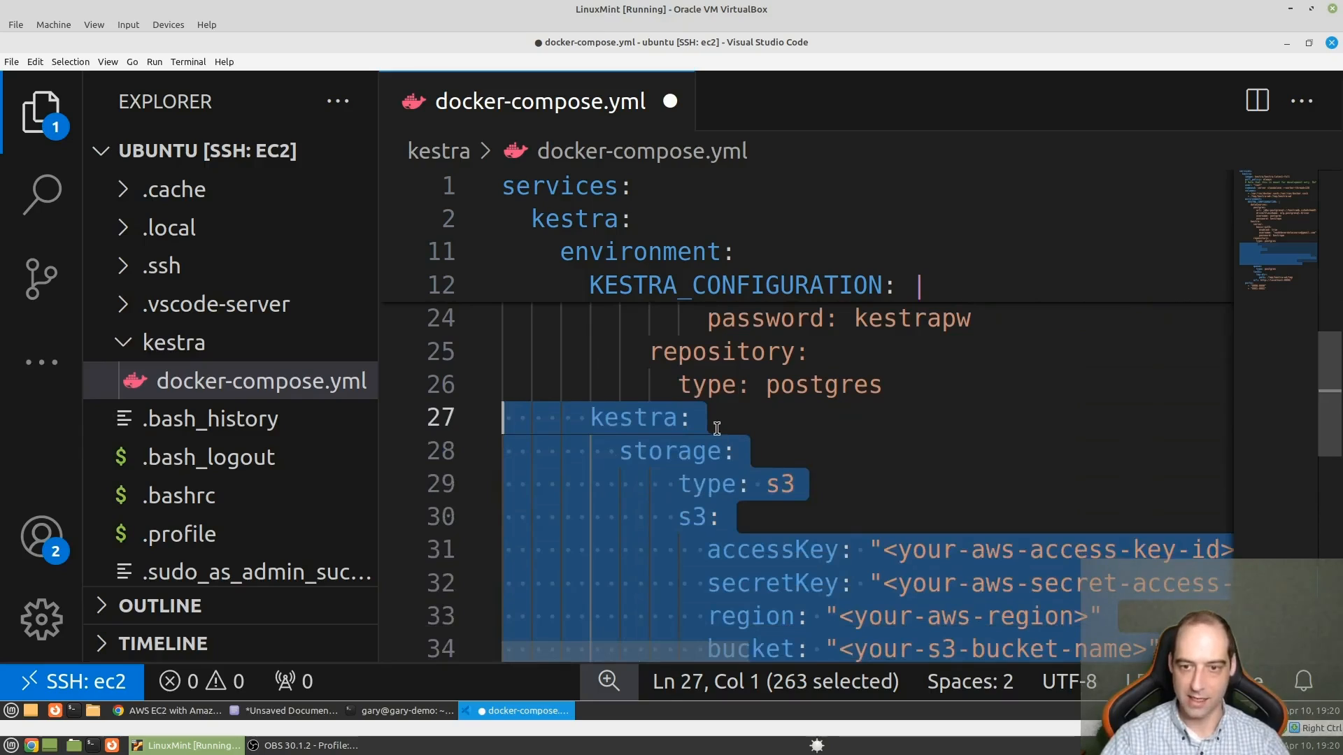
- Delete the duplicate kestra: key above the pasted storage section
drag(717, 424, 551, 418)
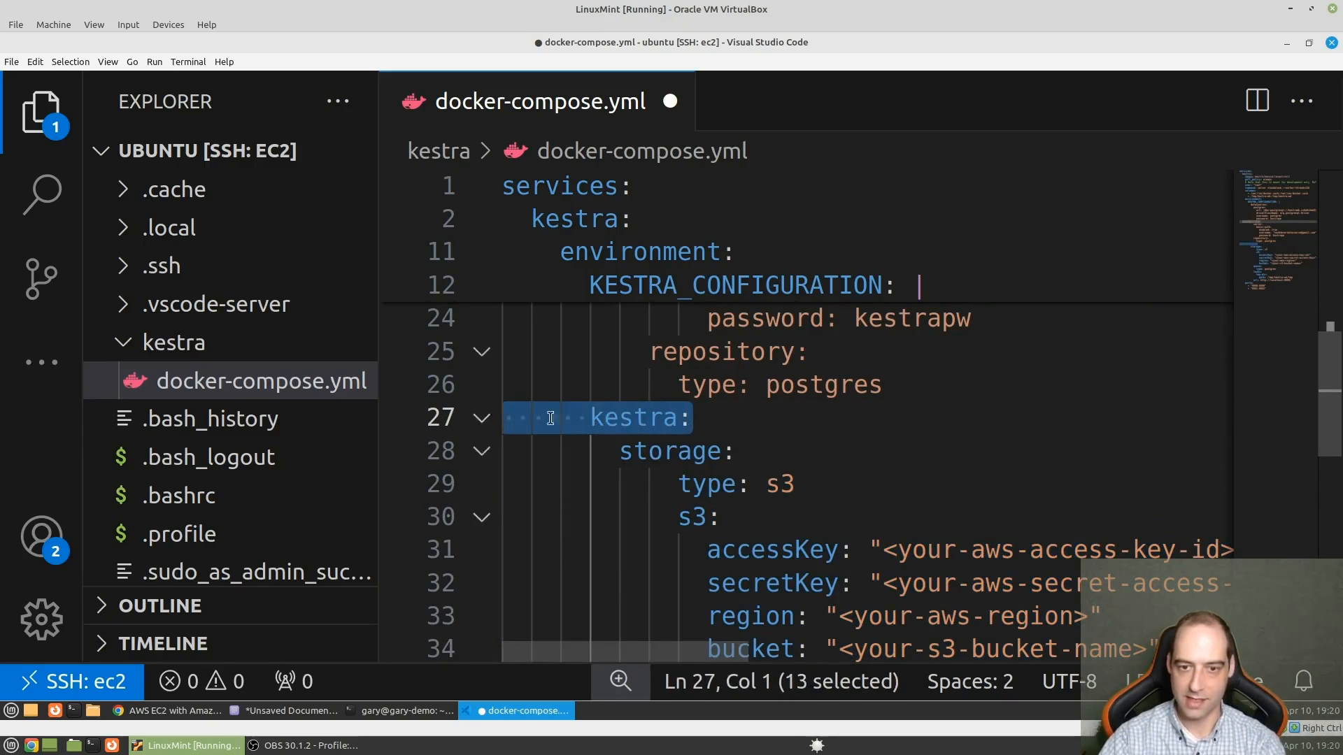
key(BackSpace)
scroll(782, 468, up, 3)
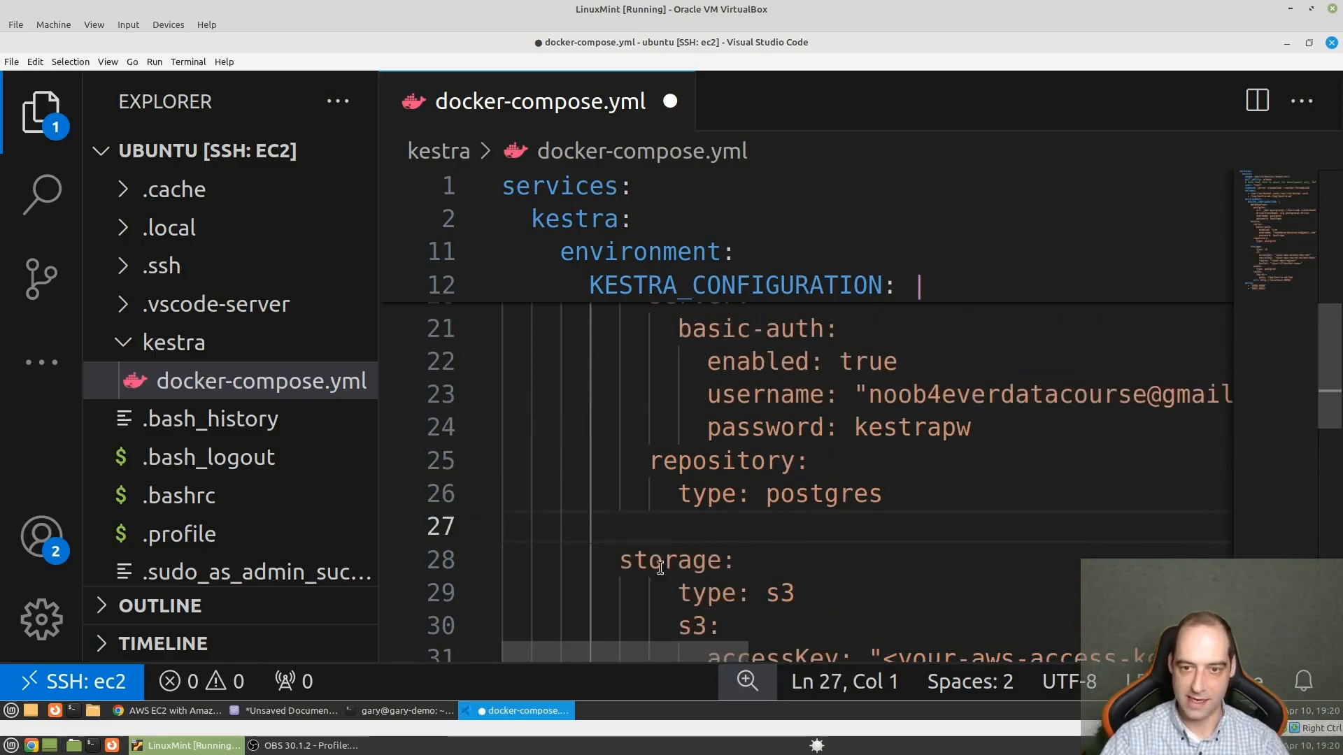
scroll(644, 514, up, 1)
scroll(644, 515, down, 4)
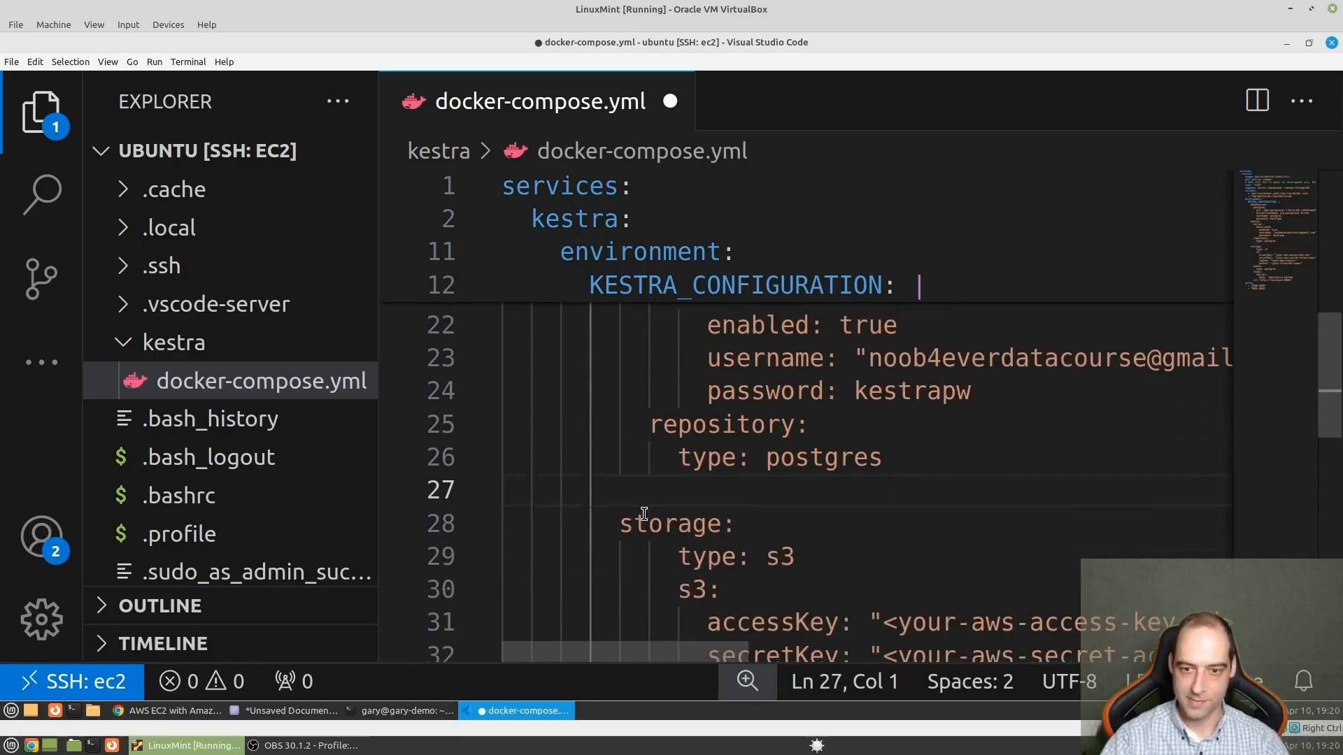
- Indent the whole storage block in docker-compose.yml by one more level, aligning it with the queue section
scroll(948, 591, down, 1)
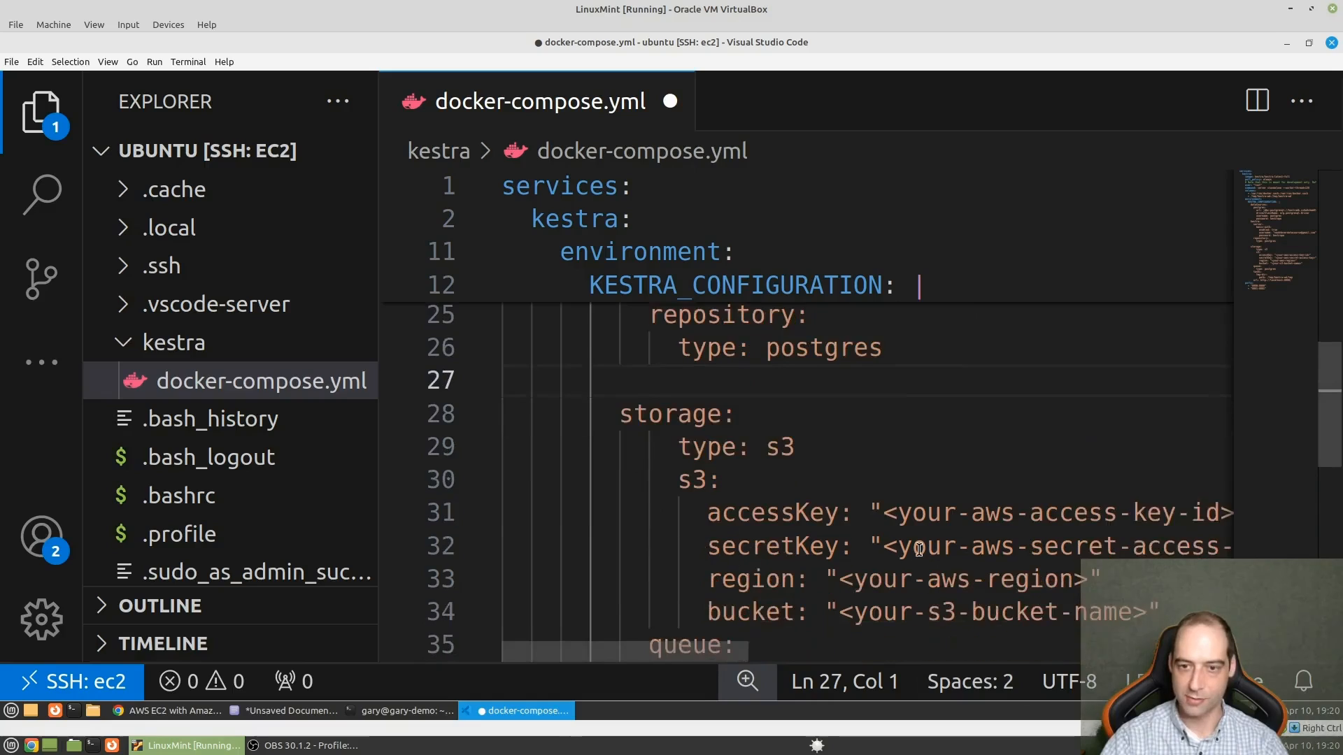
drag(1150, 575, 502, 377)
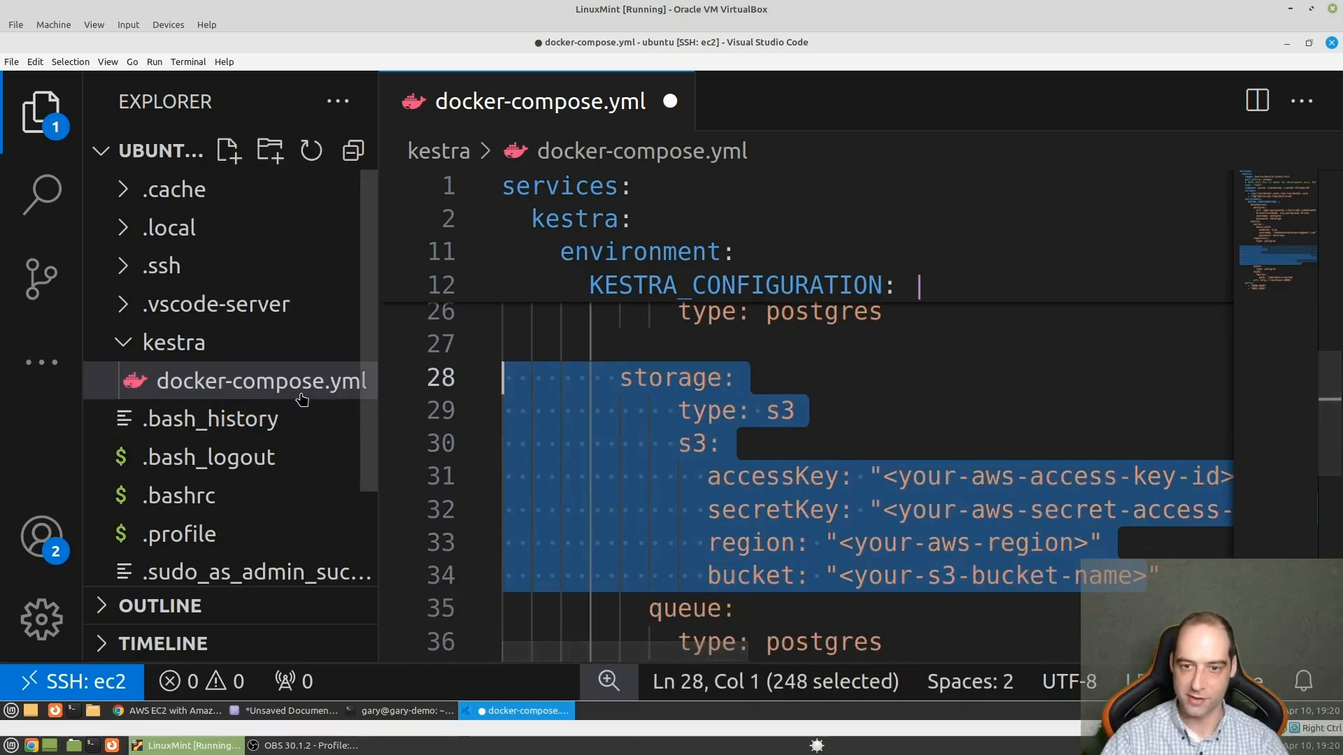
key(Tab)
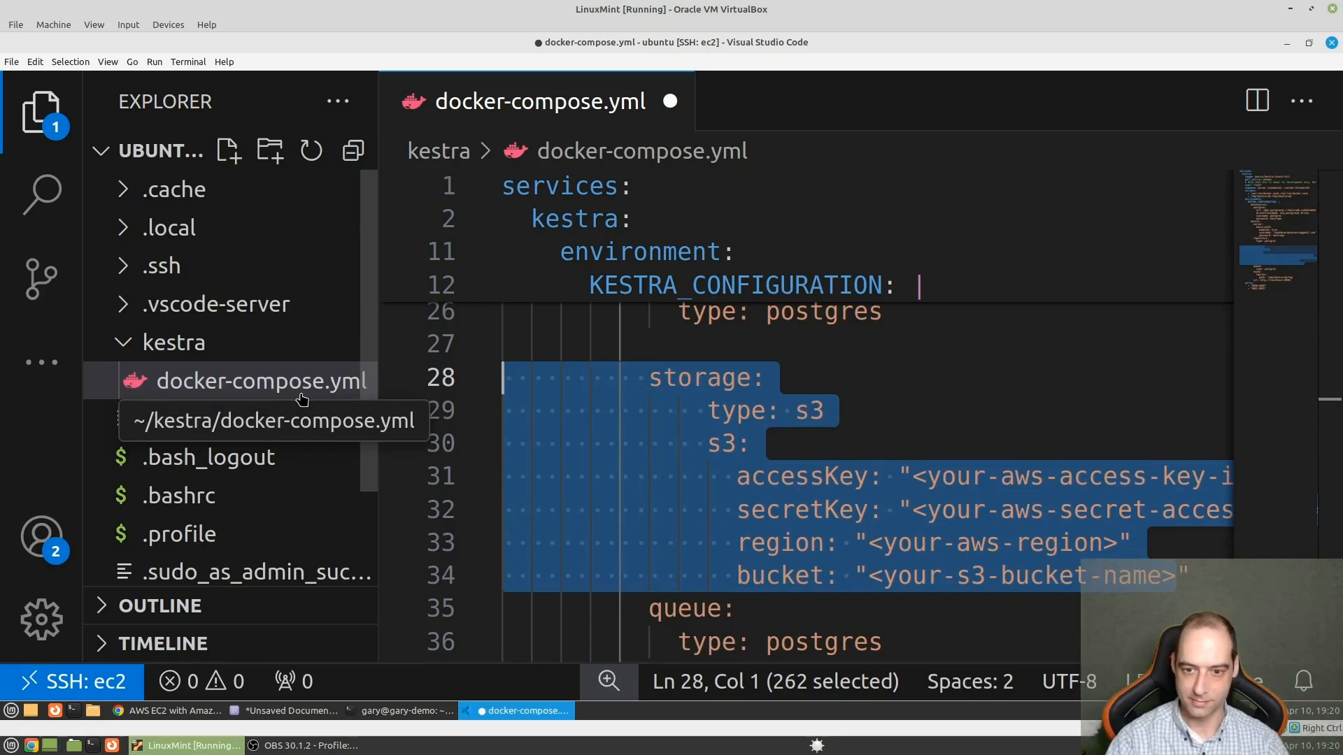
click(1021, 337)
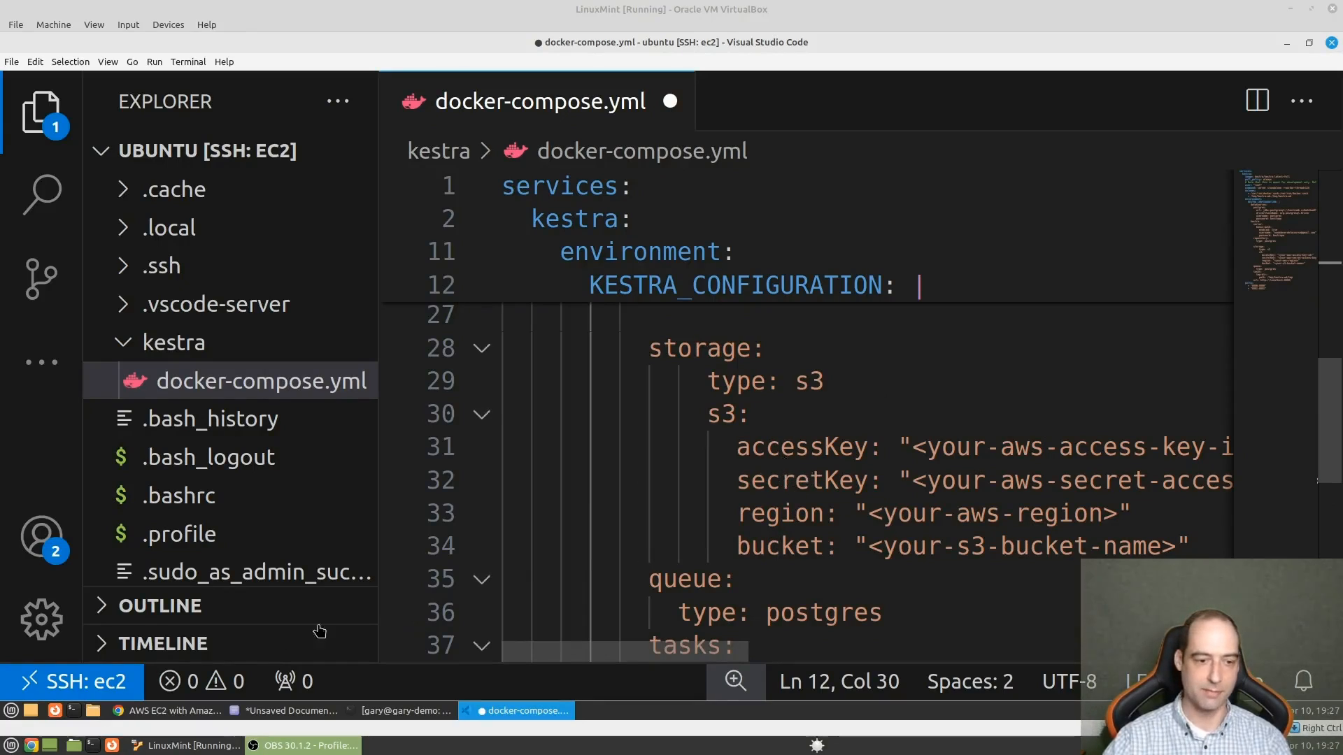
- Copy the access key from the IAM page in Chrome and paste it over the accessKey placeholder in Visual Studio Code's docker-compose.yml
click(174, 711)
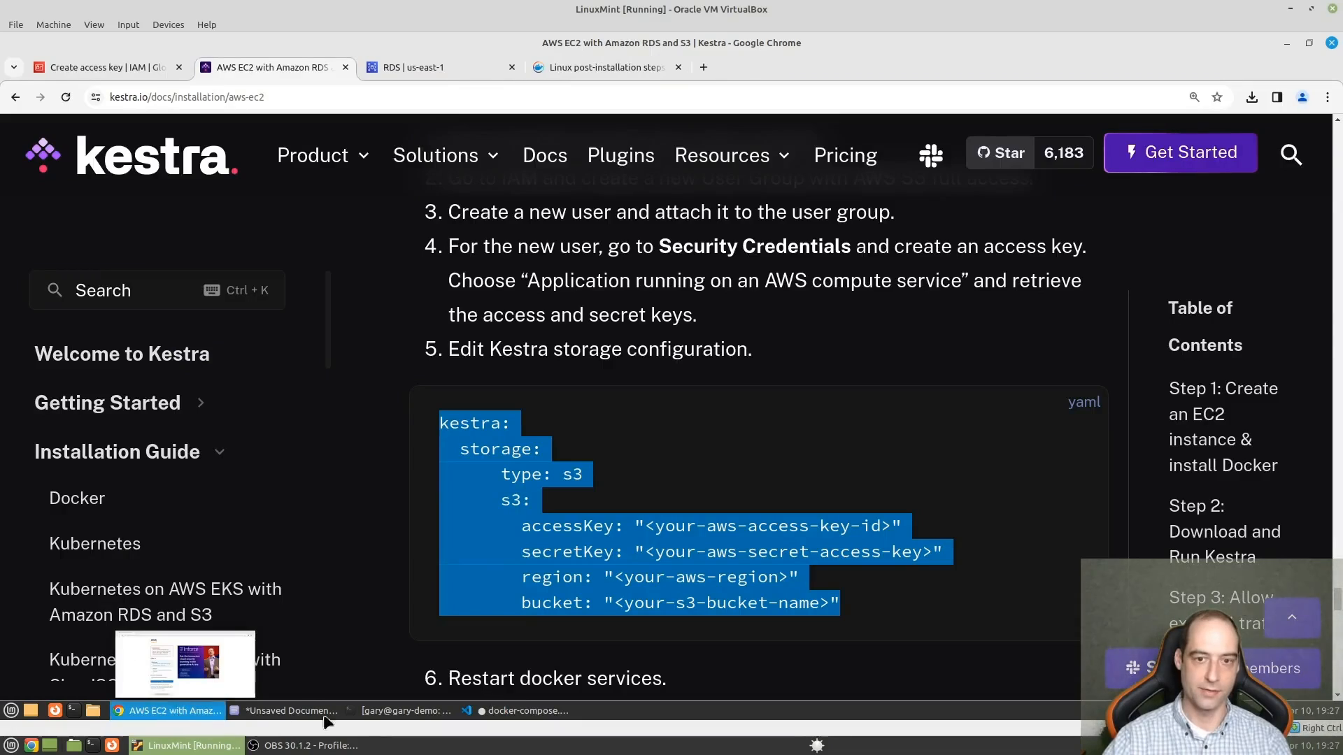
click(137, 67)
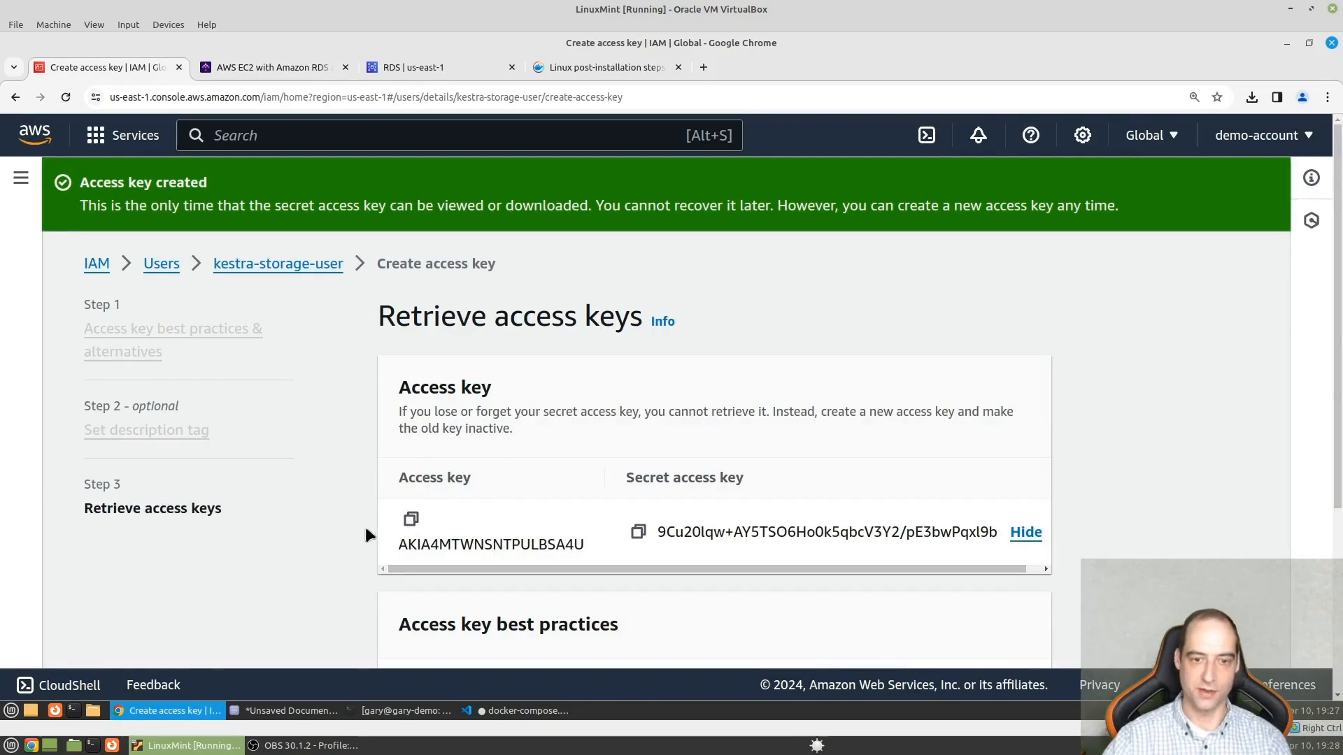
click(412, 522)
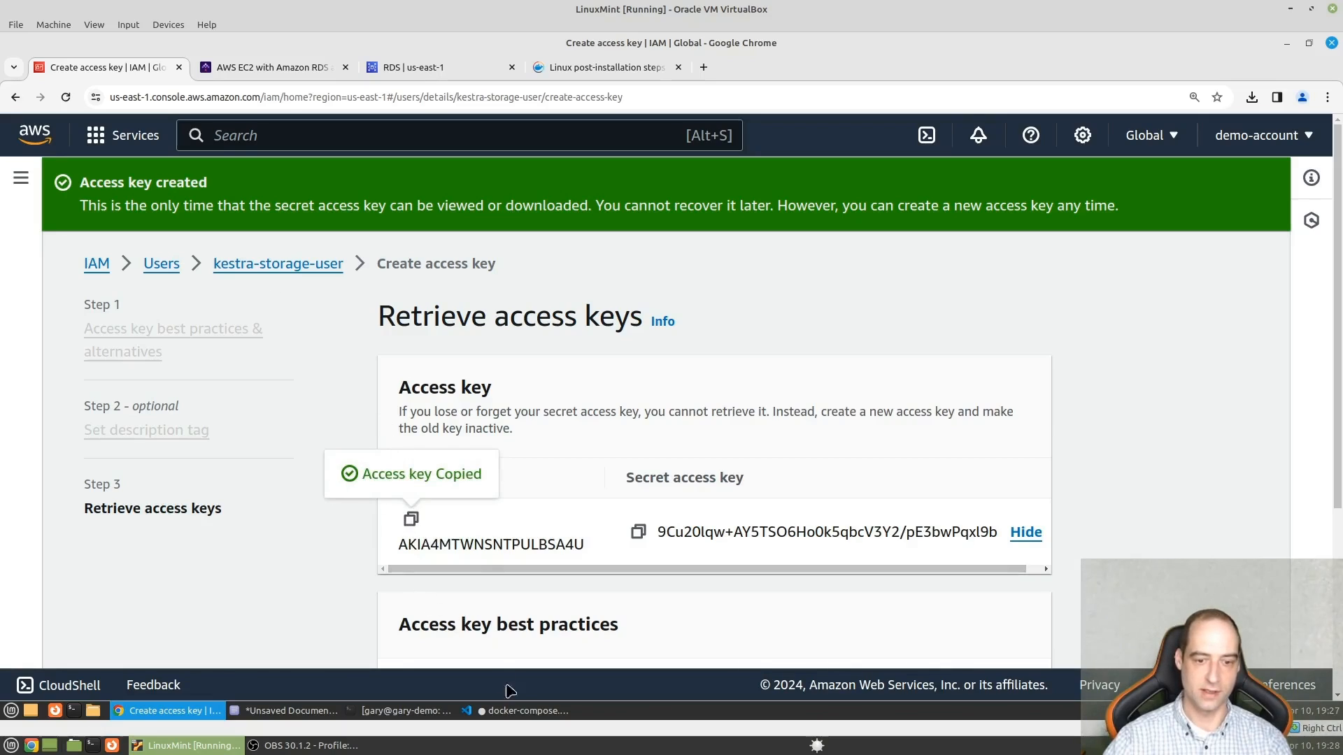
click(517, 710)
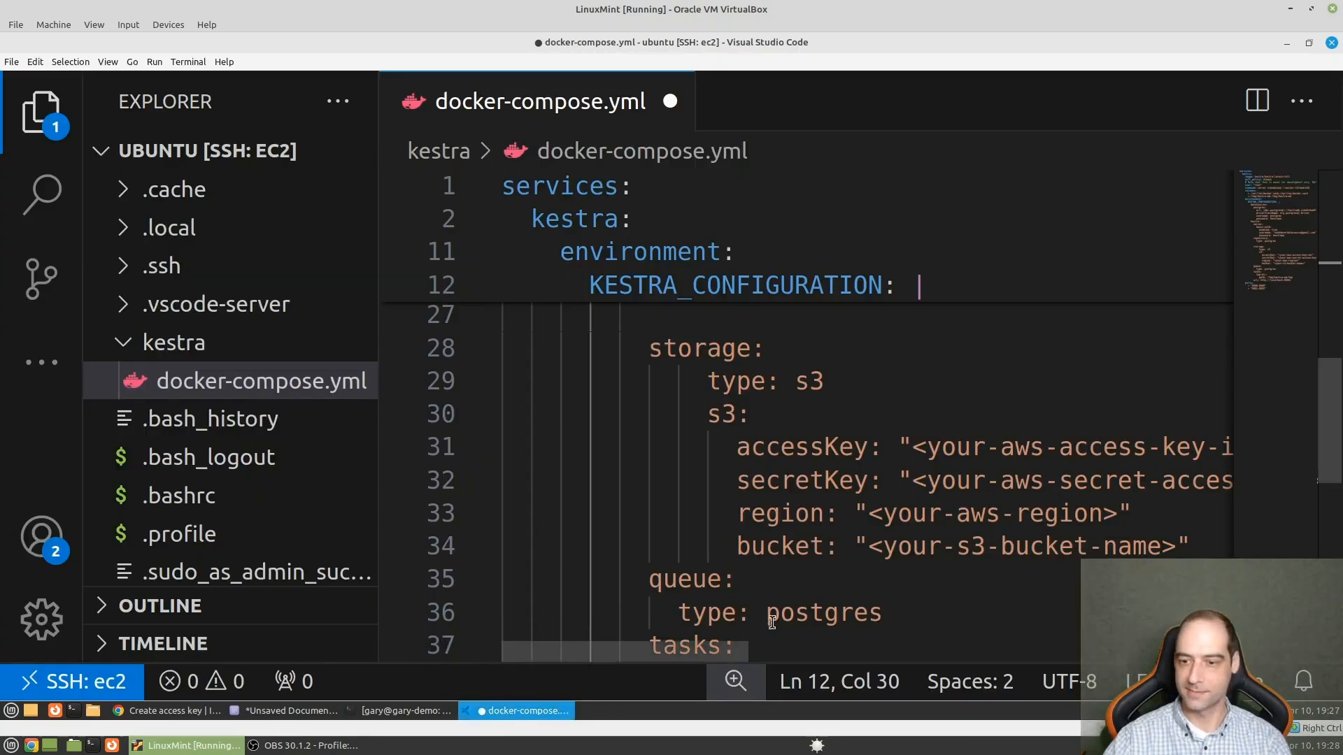
scroll(771, 622, right, 3)
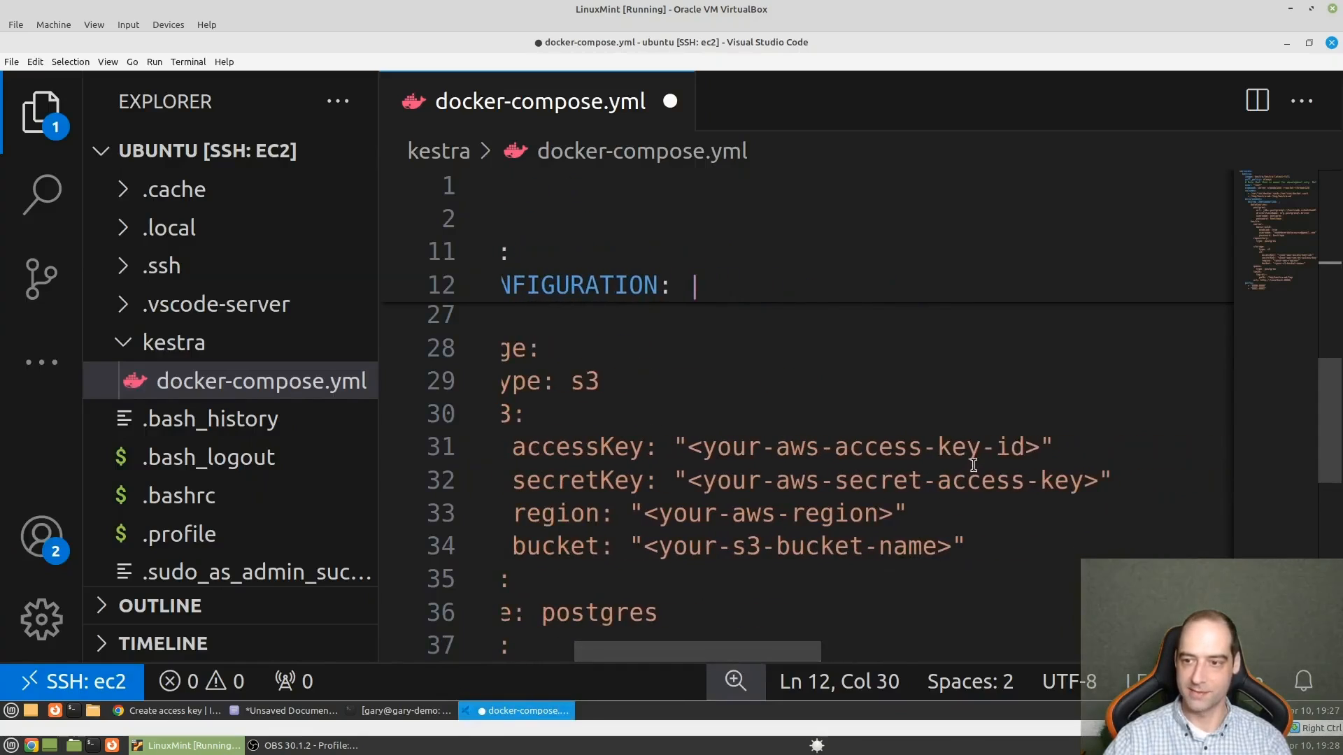
drag(1043, 449, 684, 448)
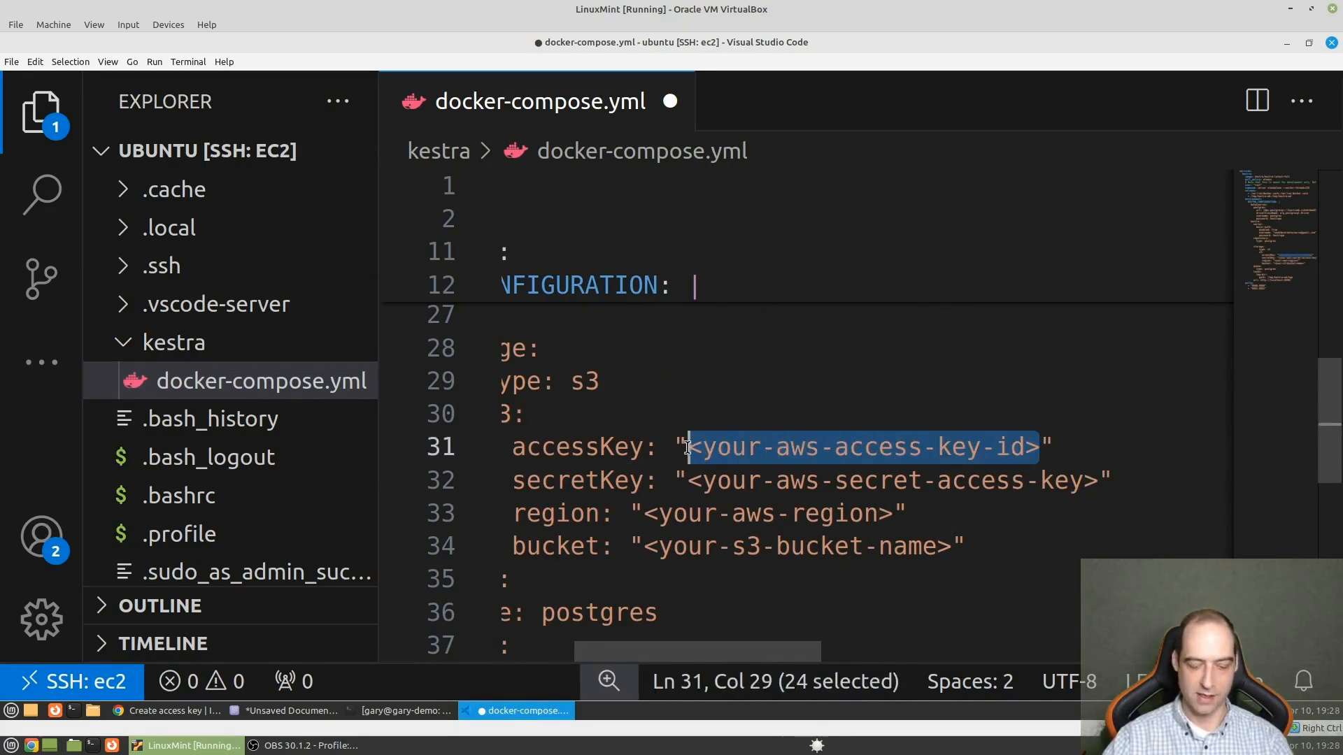
key(ctrl+v)
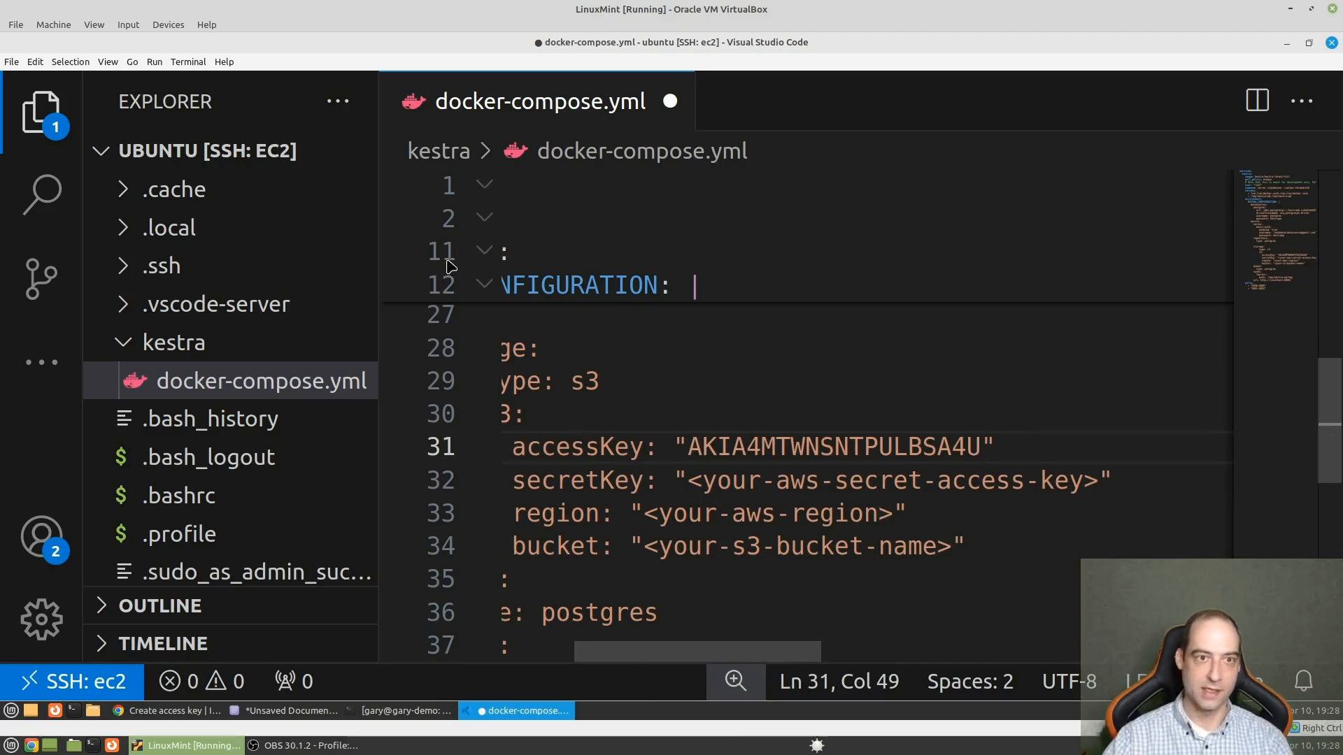
- Copy the secret access key from the IAM page in Chrome and paste it over the secretKey placeholder in Visual Studio Code
click(186, 717)
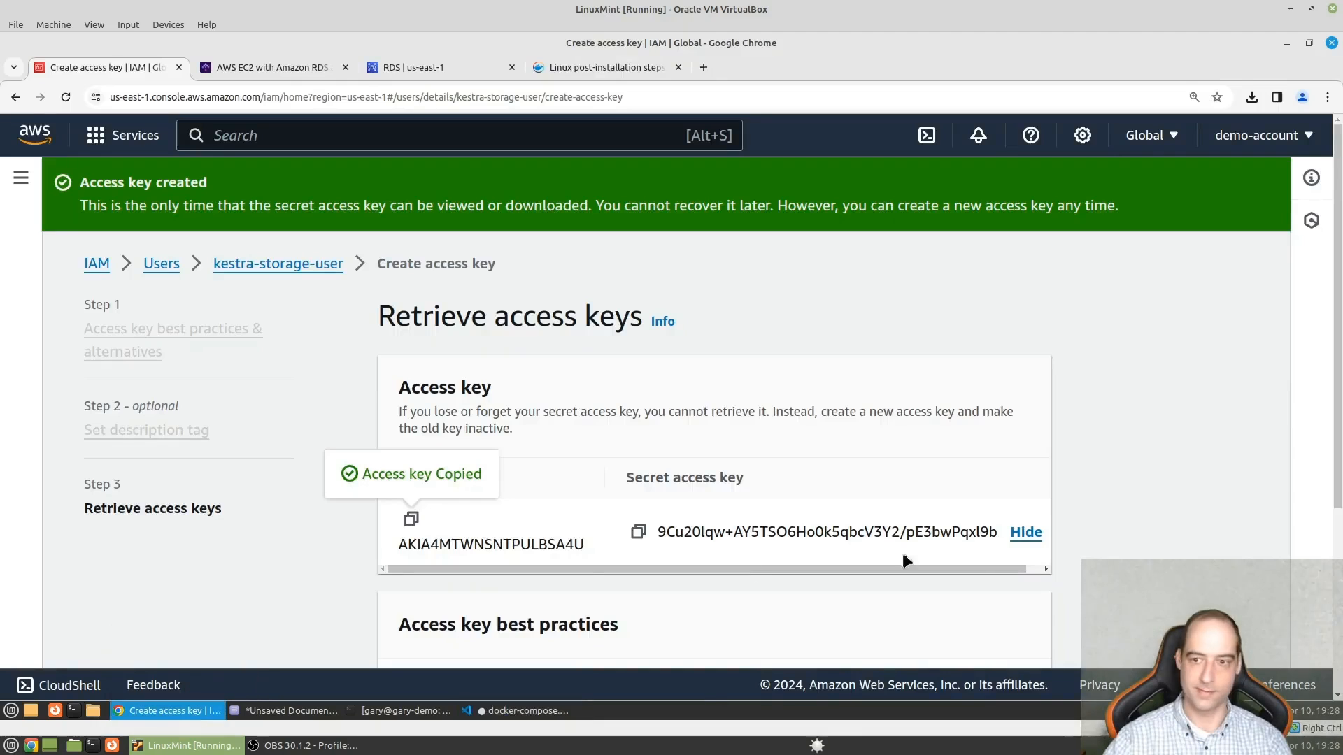
click(638, 532)
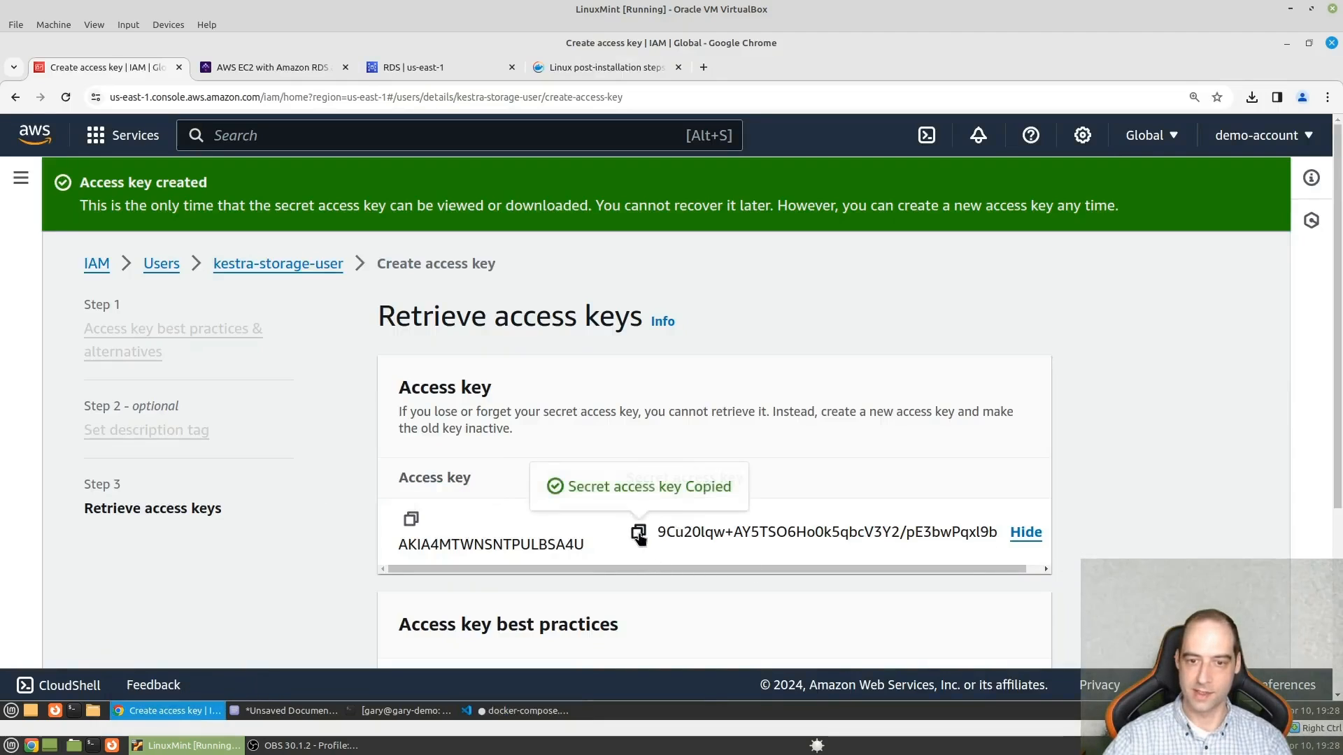
click(505, 711)
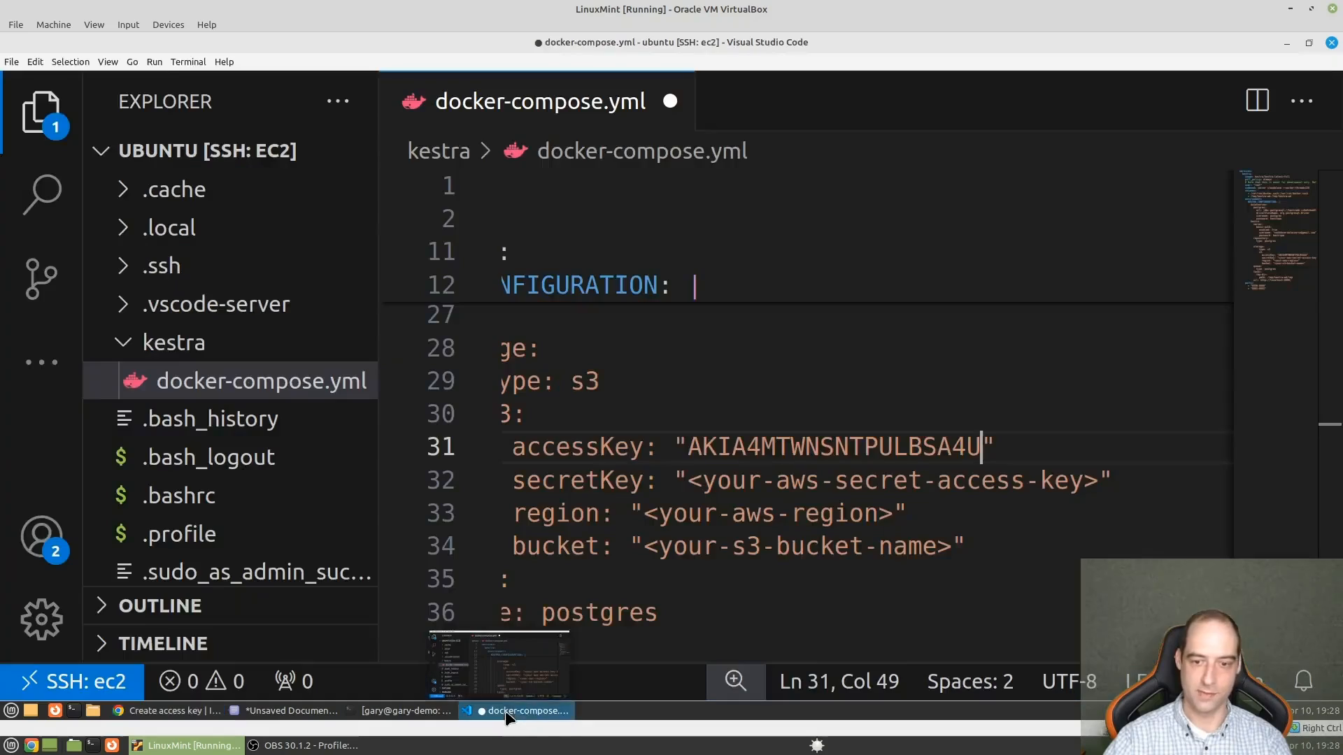
drag(1102, 479, 688, 479)
key(ctrl+v)
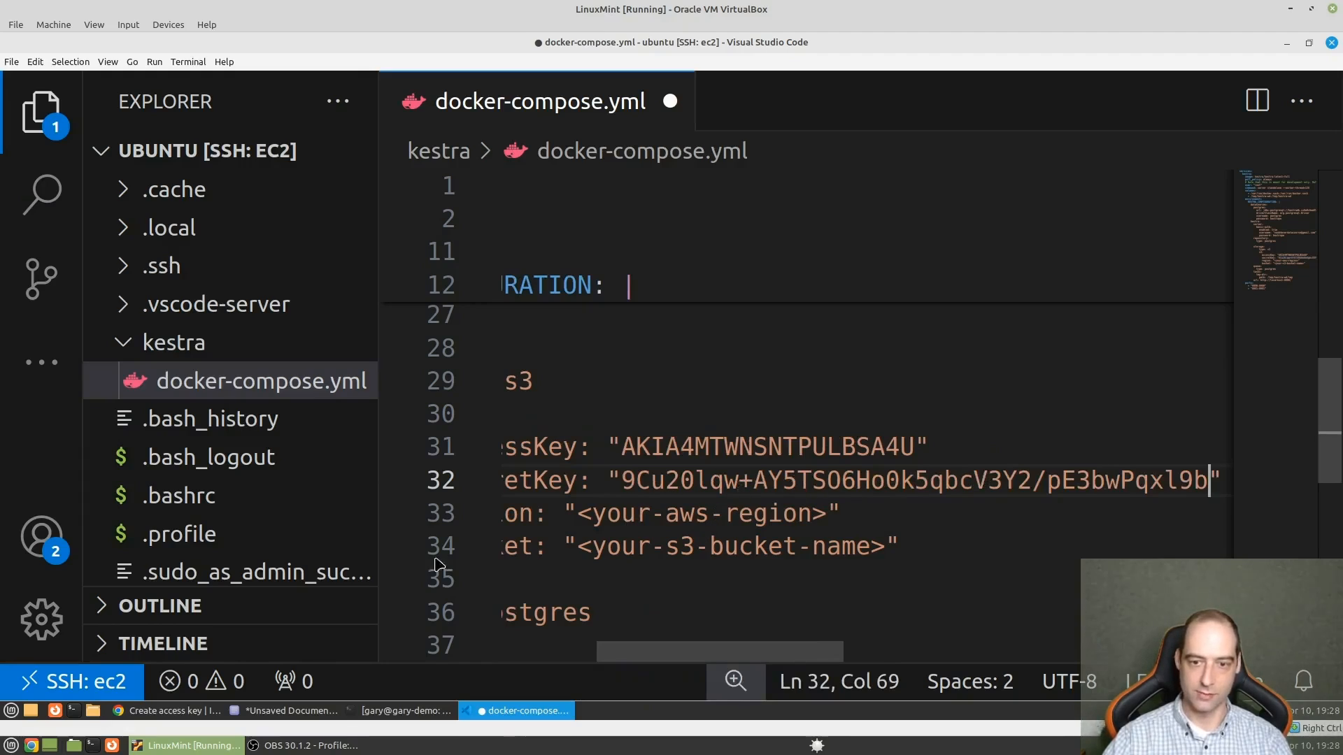
- Switch to Chrome, leave the access key page and open the S3 service by searching the AWS console for s3
click(185, 713)
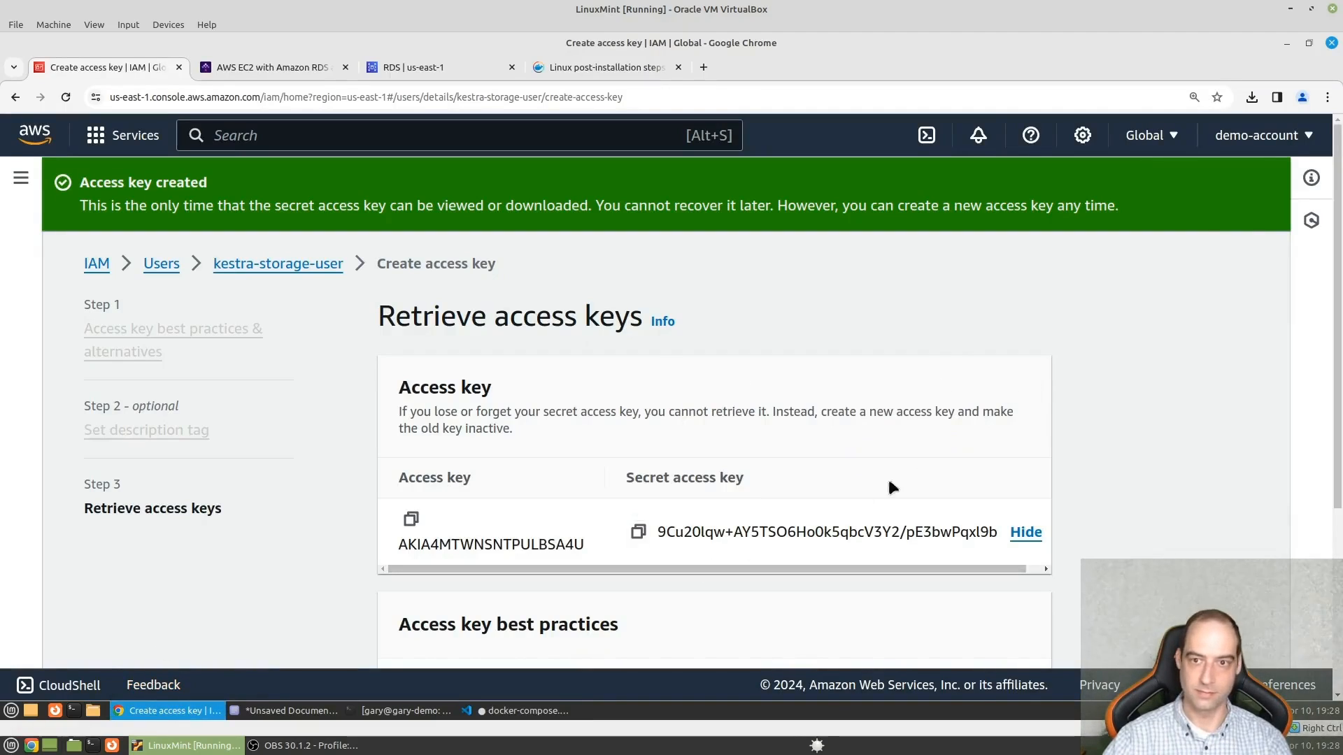
scroll(714, 388, down, 3)
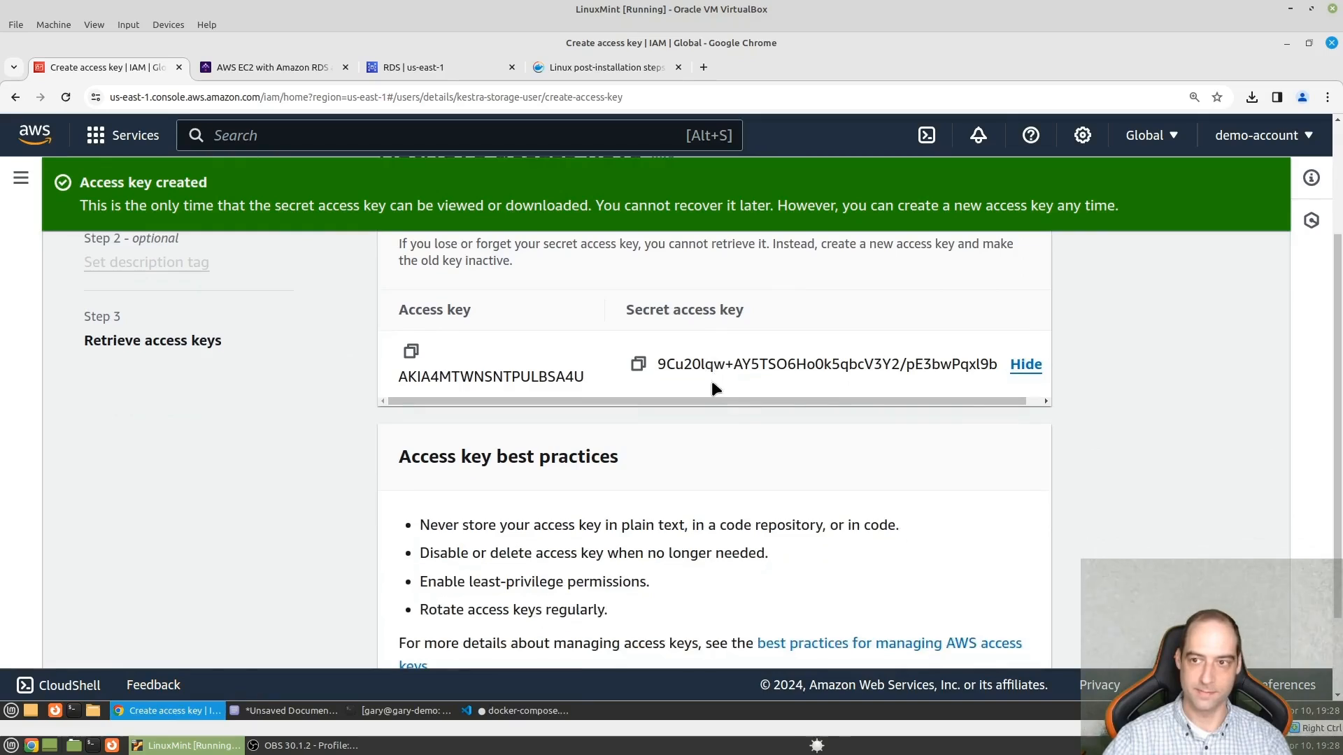
scroll(715, 389, up, 3)
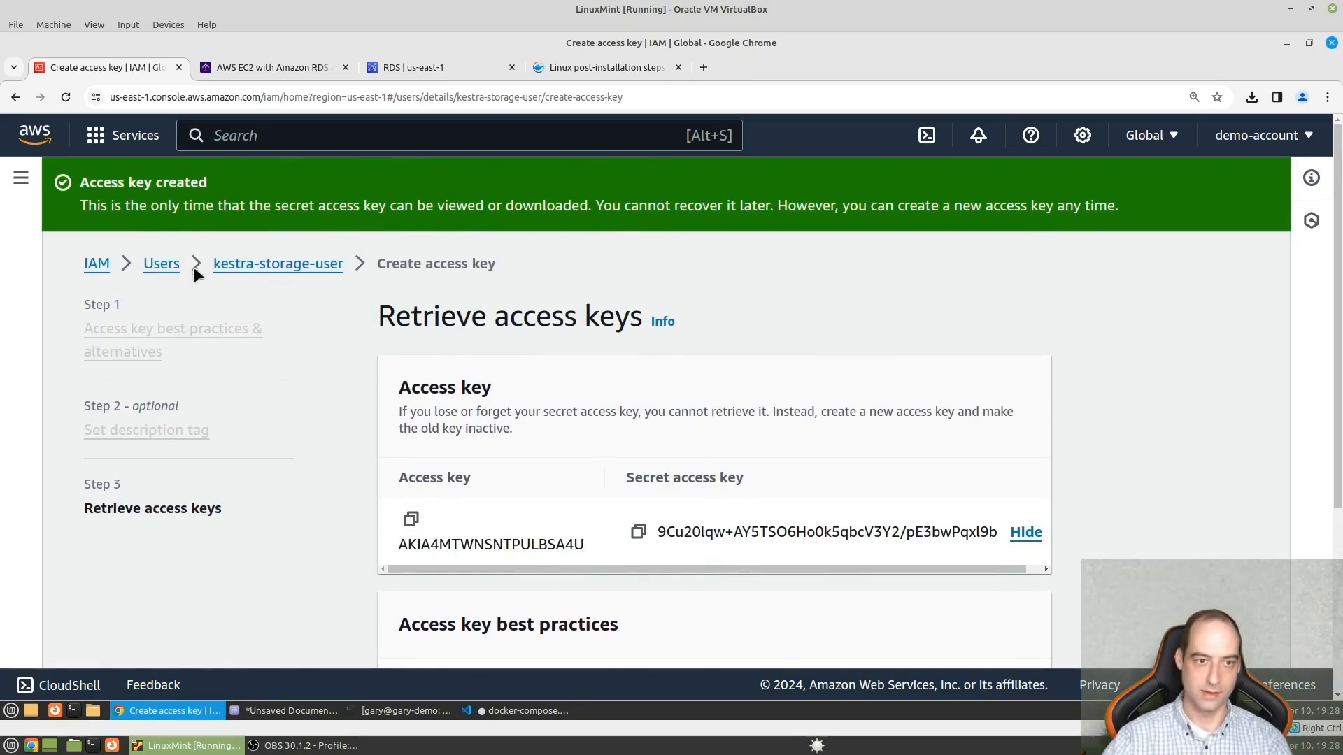
click(293, 267)
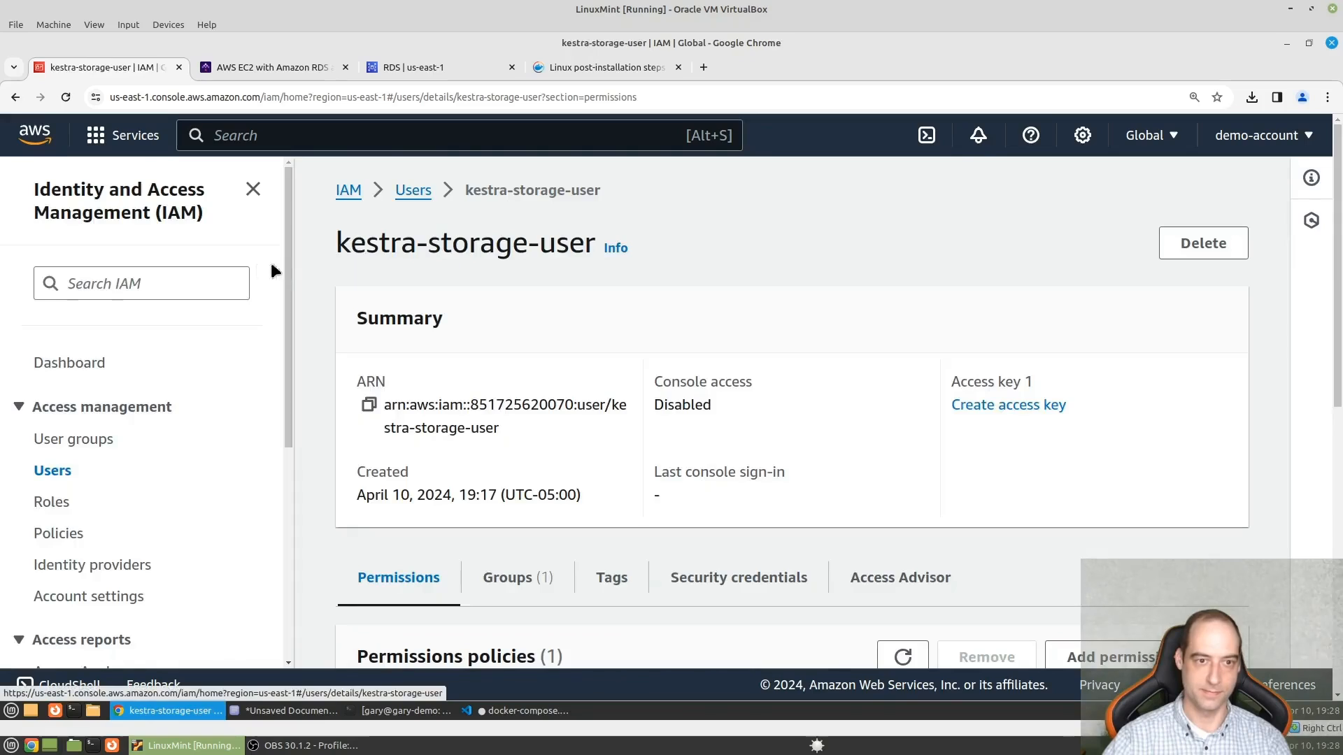
click(425, 134)
text(s3)
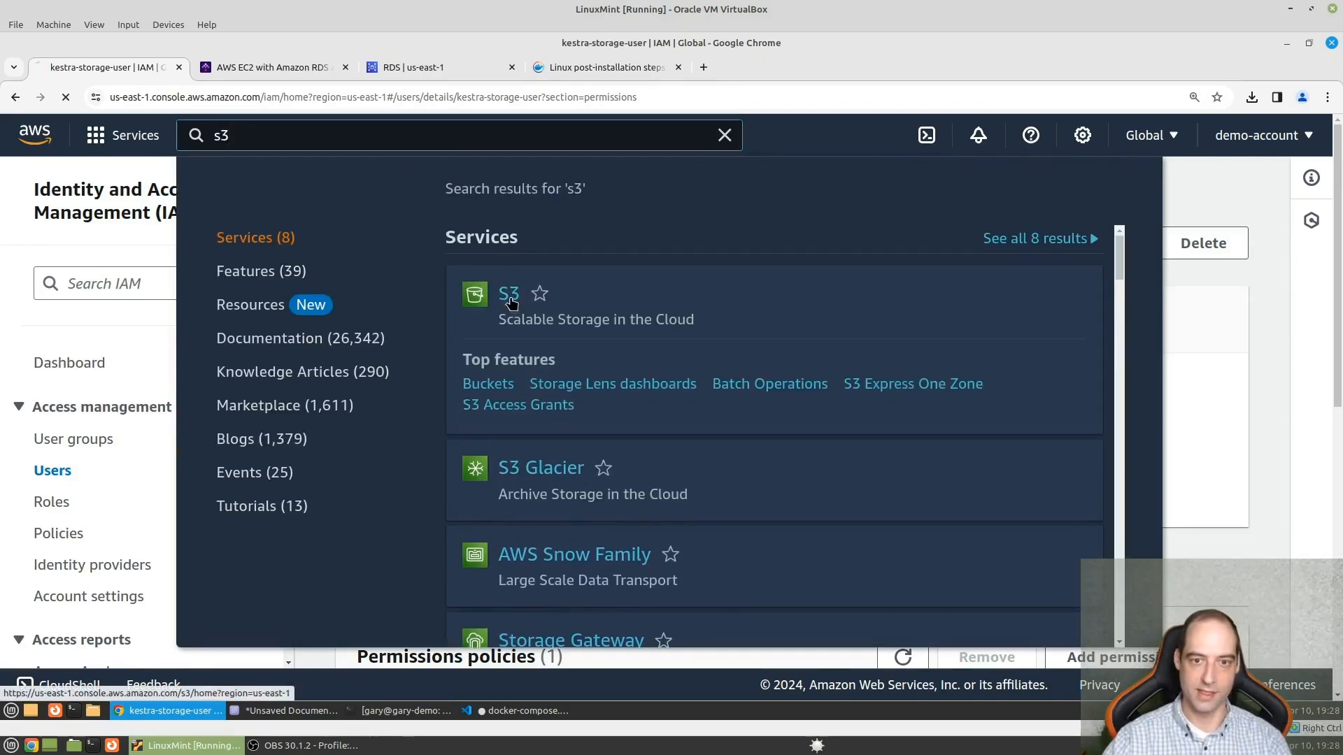
click(514, 297)
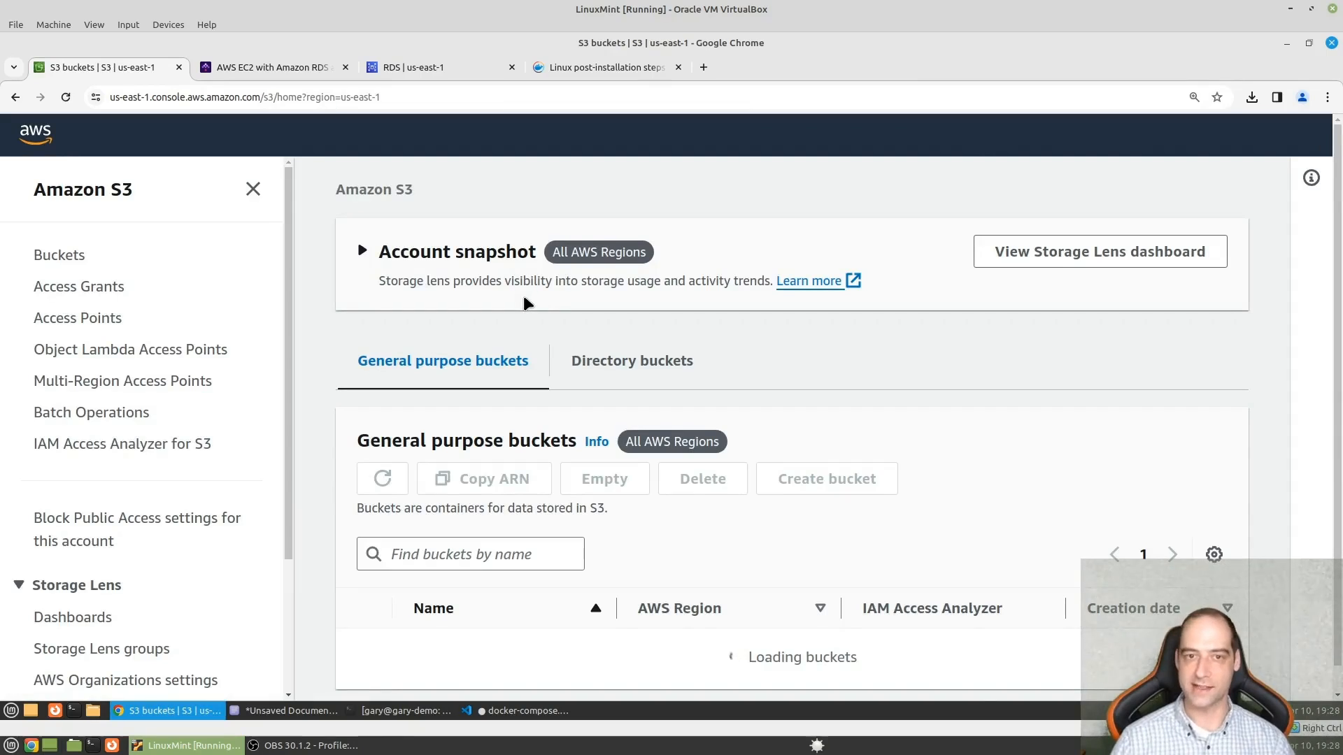
- Copy the kestra-data bucket's region code us-east-1 and paste it over the region placeholder in Visual Studio Code's docker-compose.yml
scroll(812, 498, down, 2)
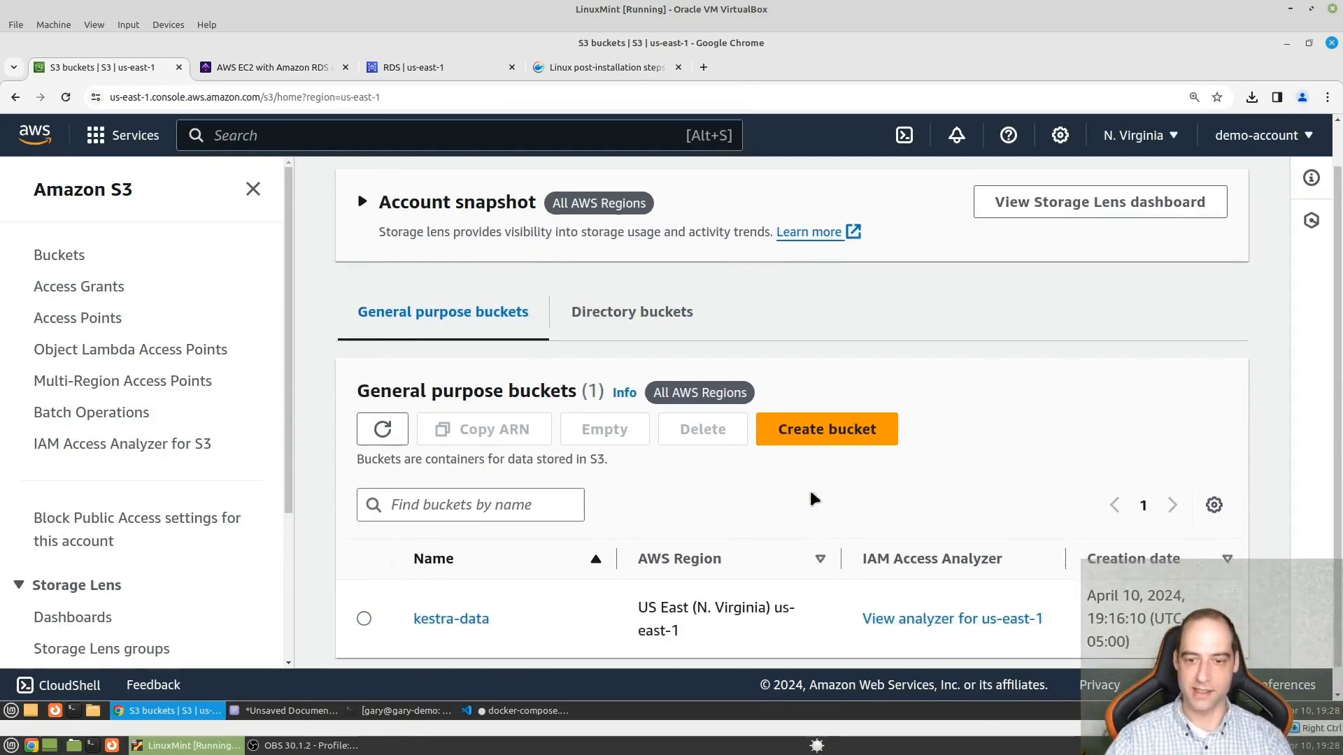
drag(680, 607, 775, 588)
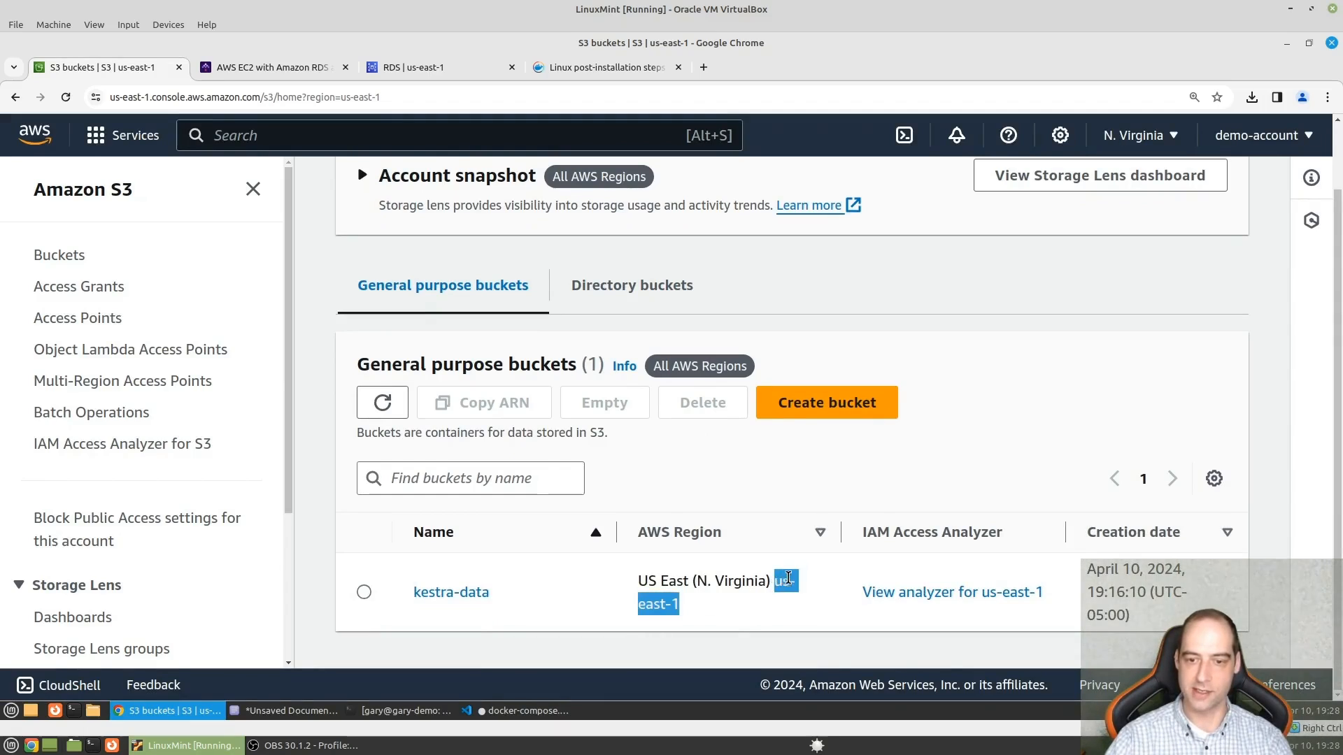
right_click(788, 579)
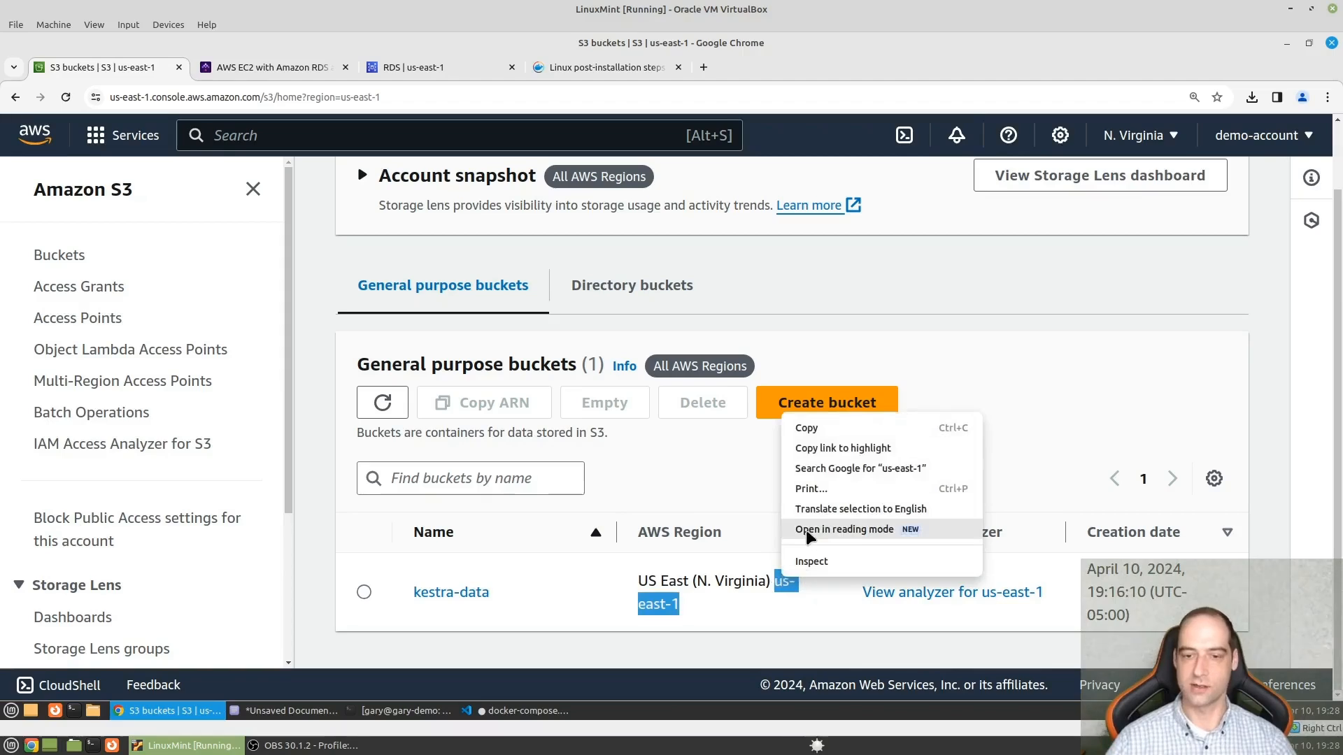
click(804, 428)
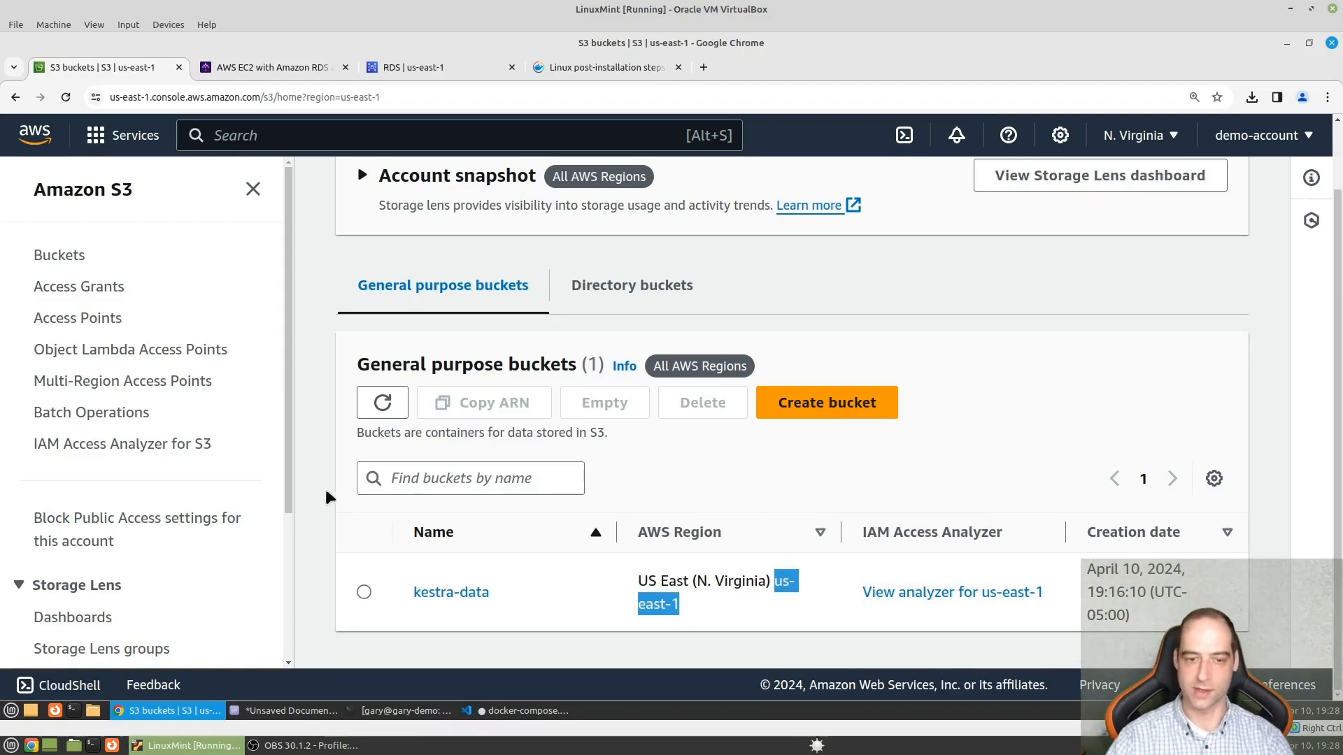
click(503, 711)
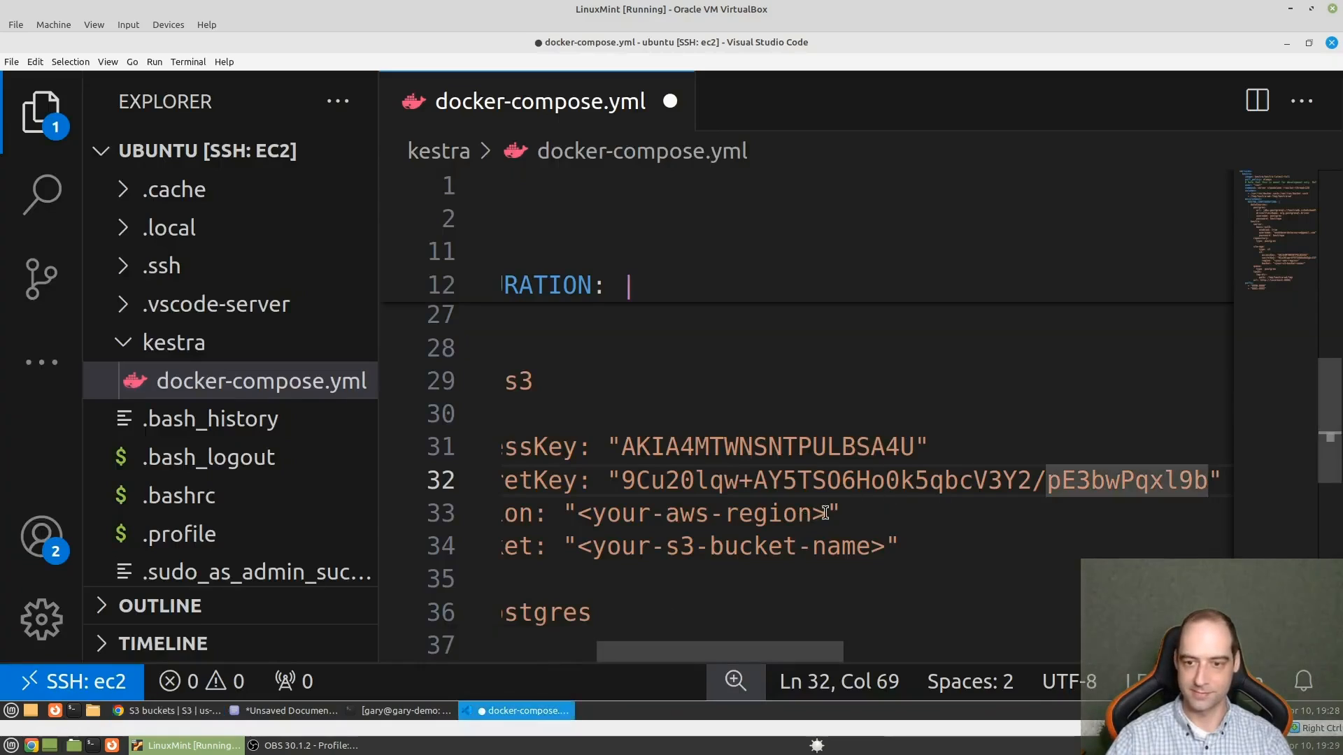
drag(826, 513, 582, 513)
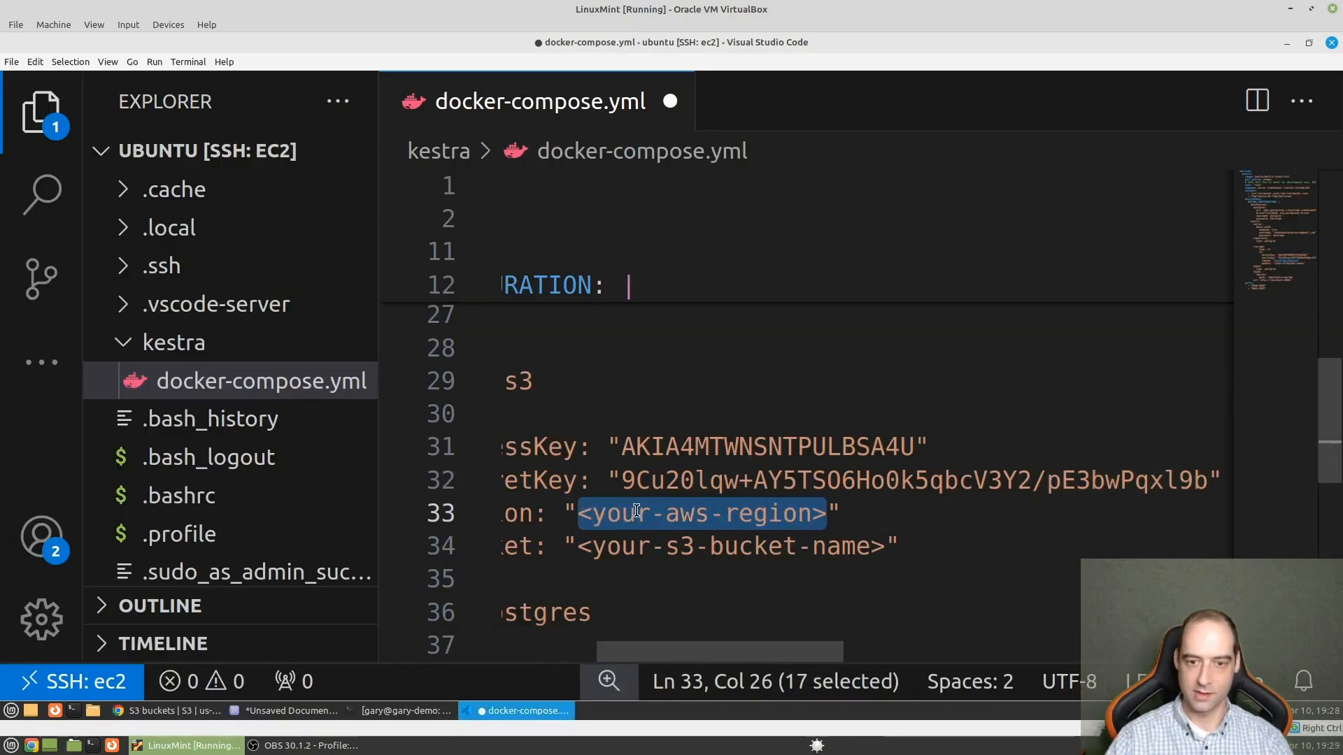
key(ctrl+v)
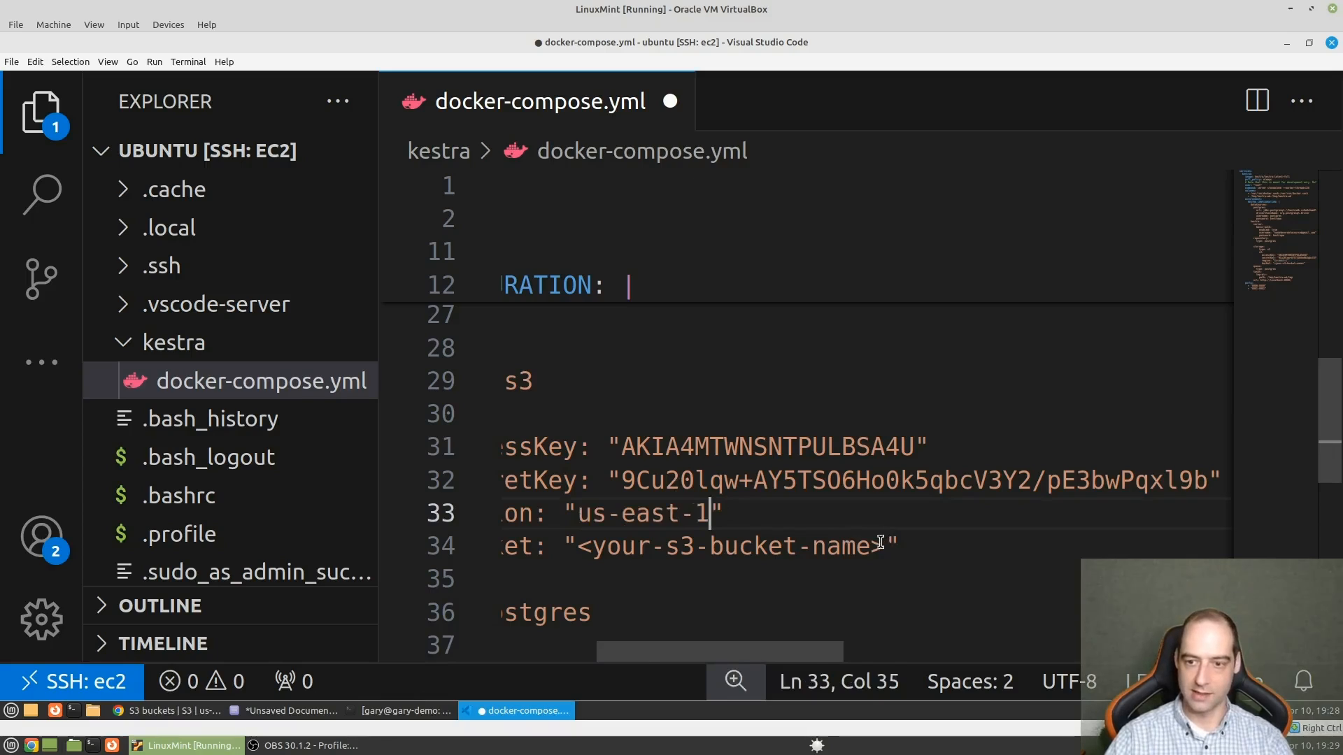
- Replace the S3 bucket name placeholder in the storage configuration with kestra-storage
drag(883, 546, 579, 546)
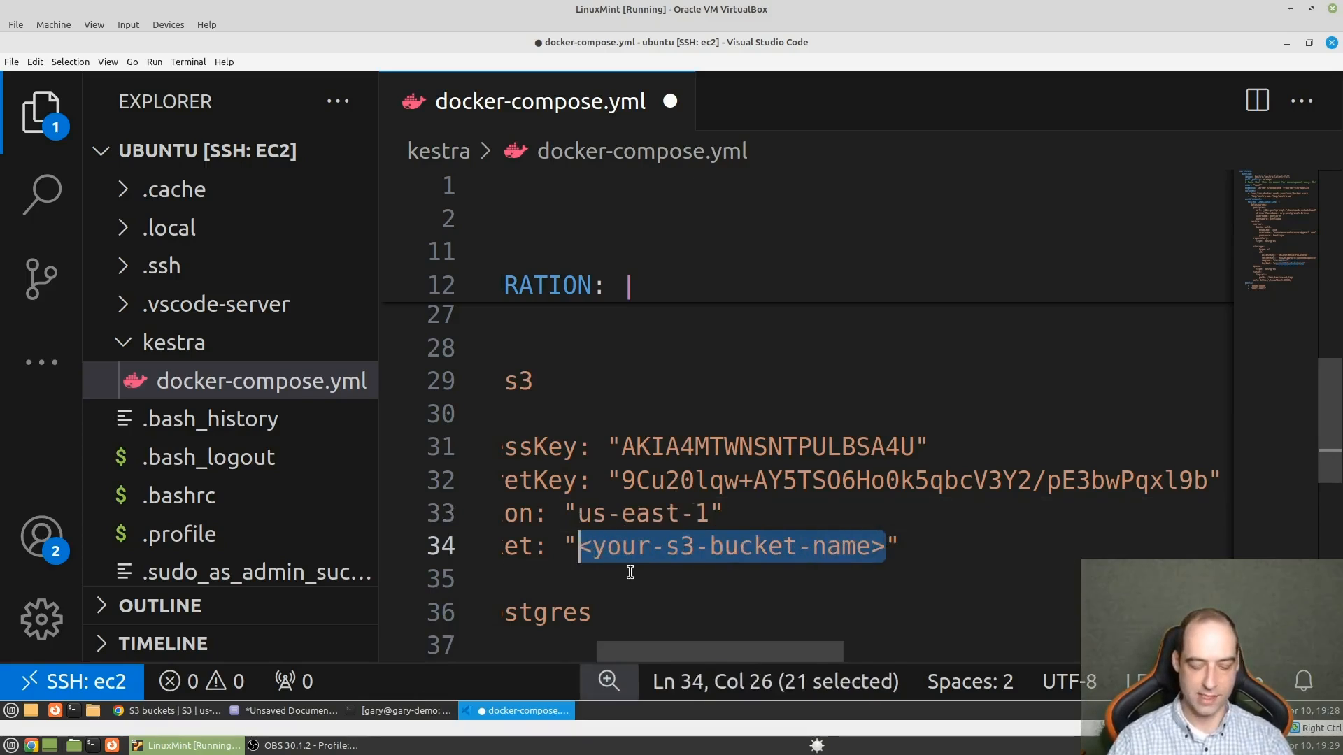
text(kestra-s)
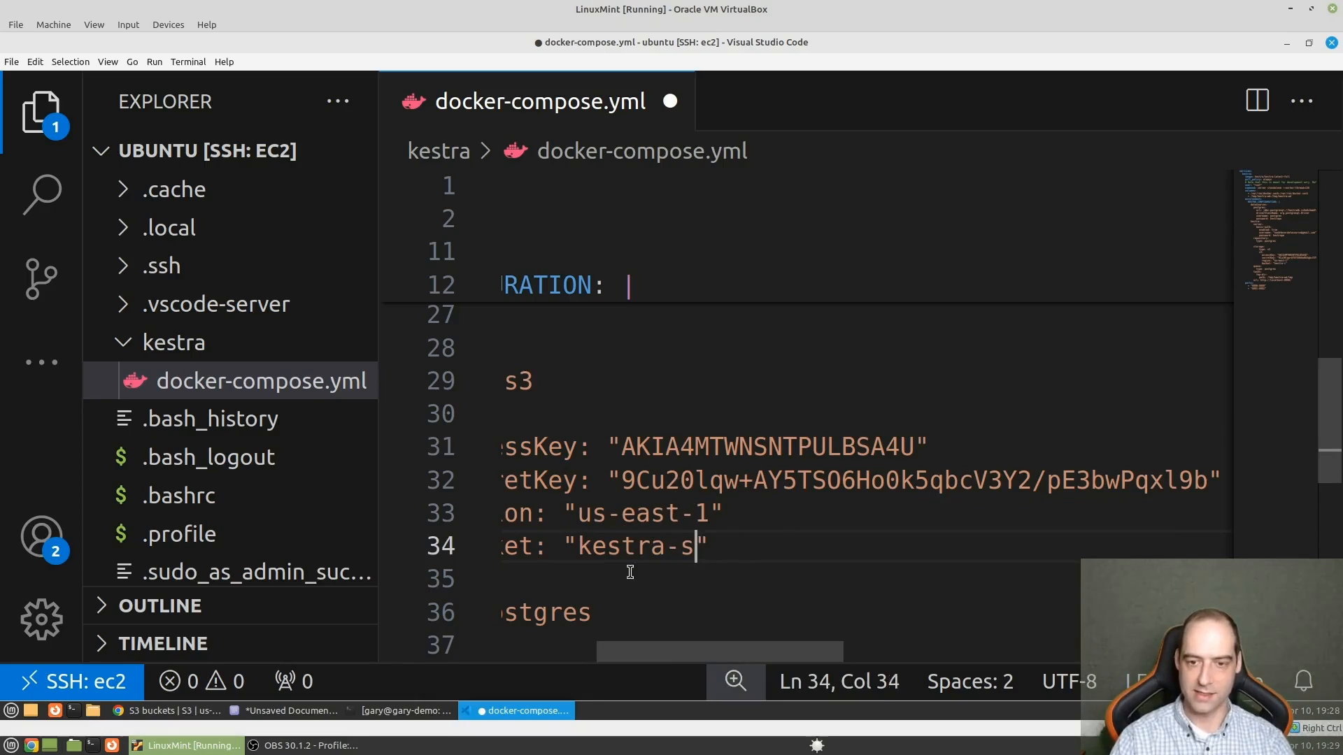
text(tora)
key(BackSpace)
text(a)
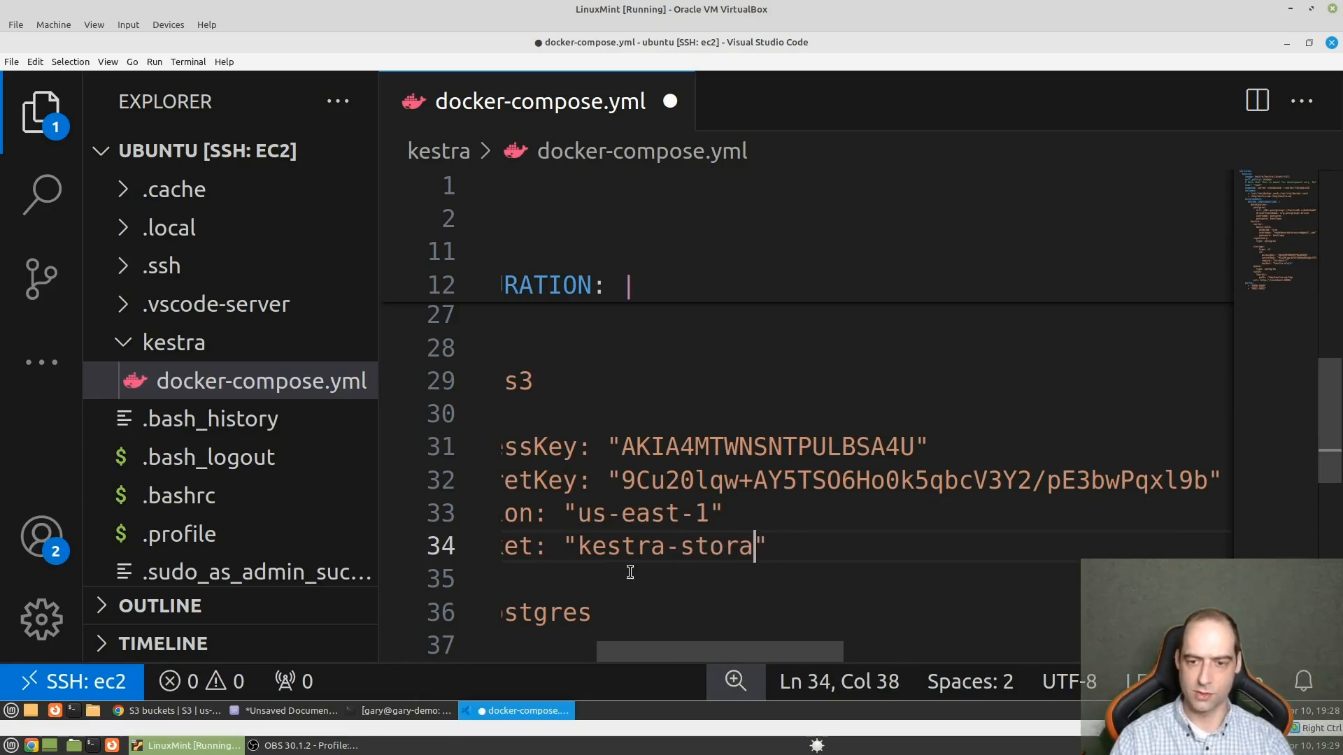
text(ge)
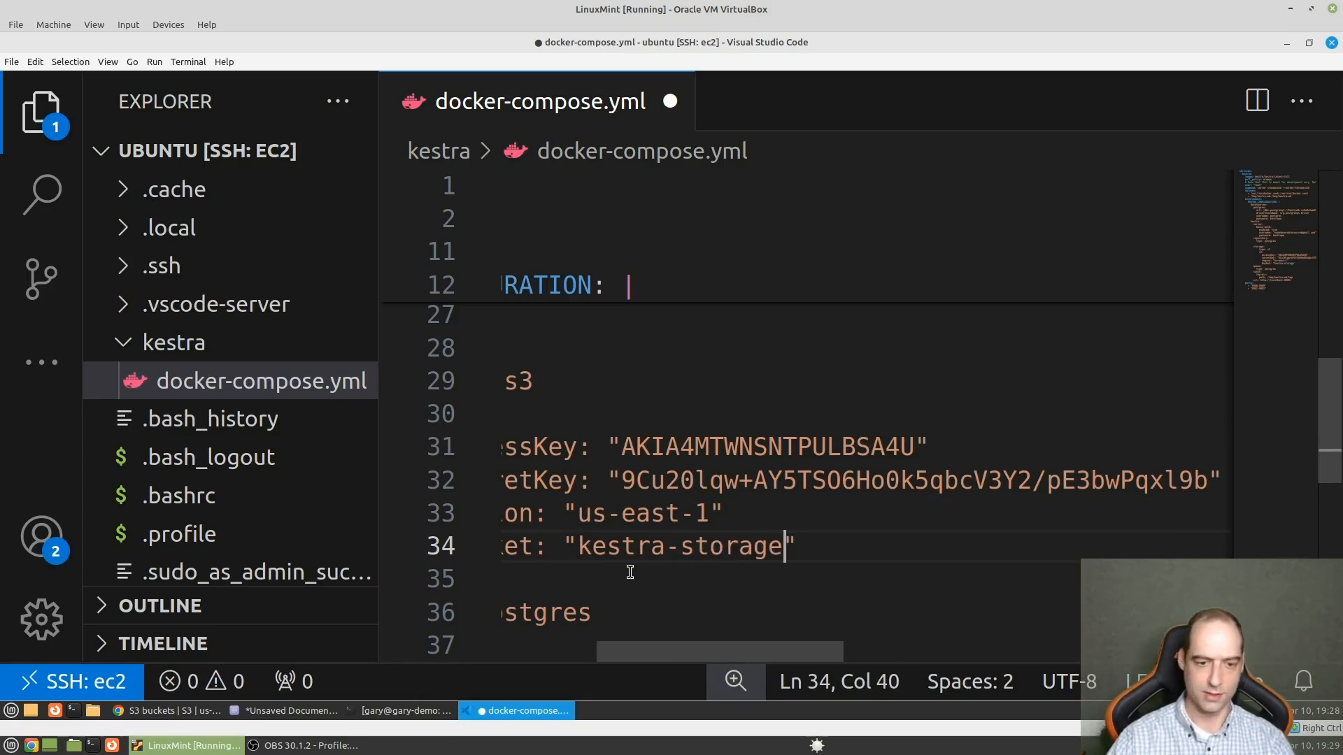
- Check the bucket name in the S3 console in Chrome and correct the bucket value in Visual Studio Code to kestra-data
click(192, 712)
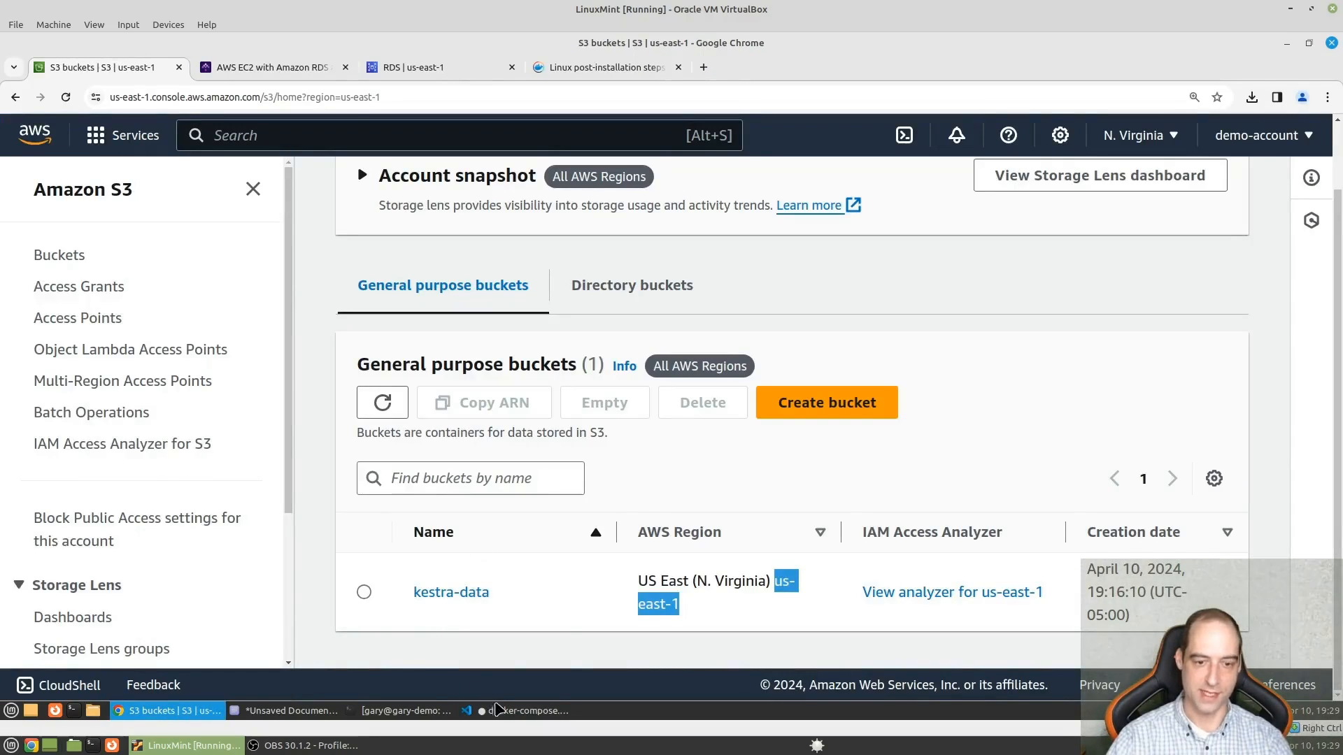
click(499, 711)
double_click(757, 549)
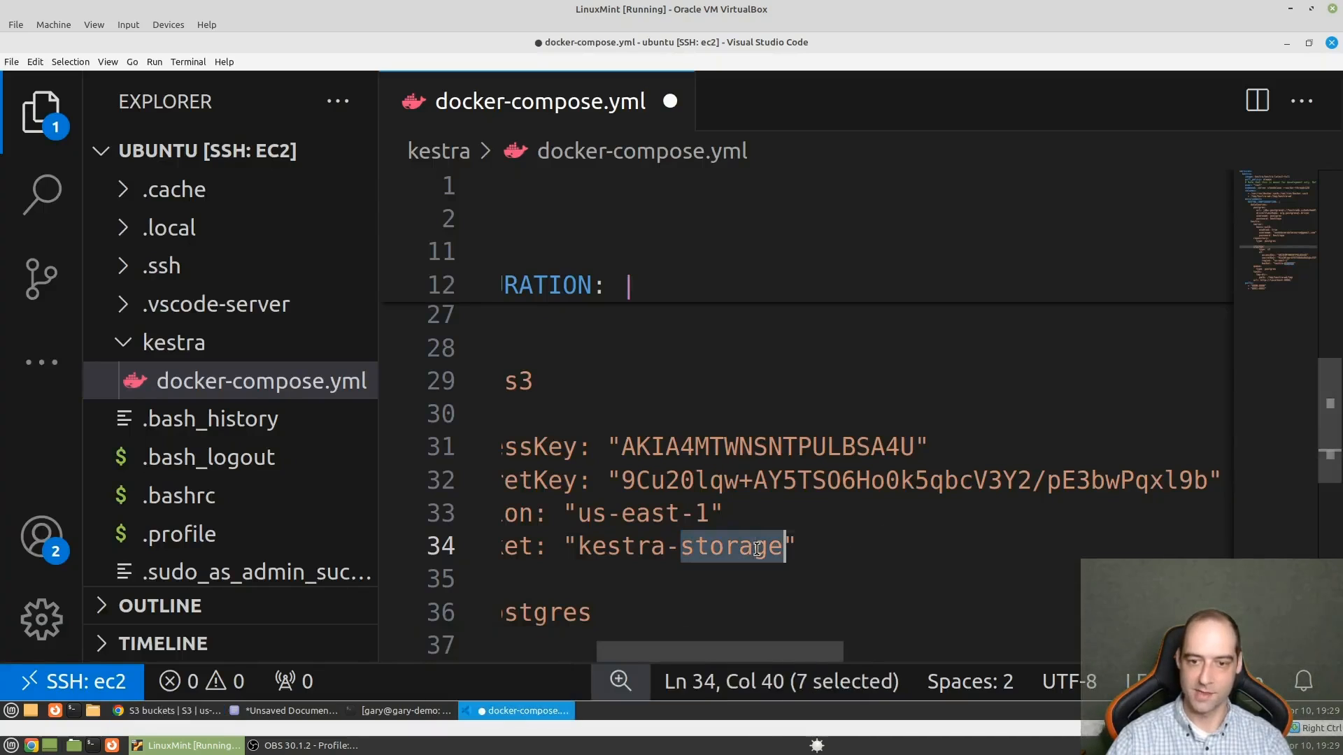
text(data)
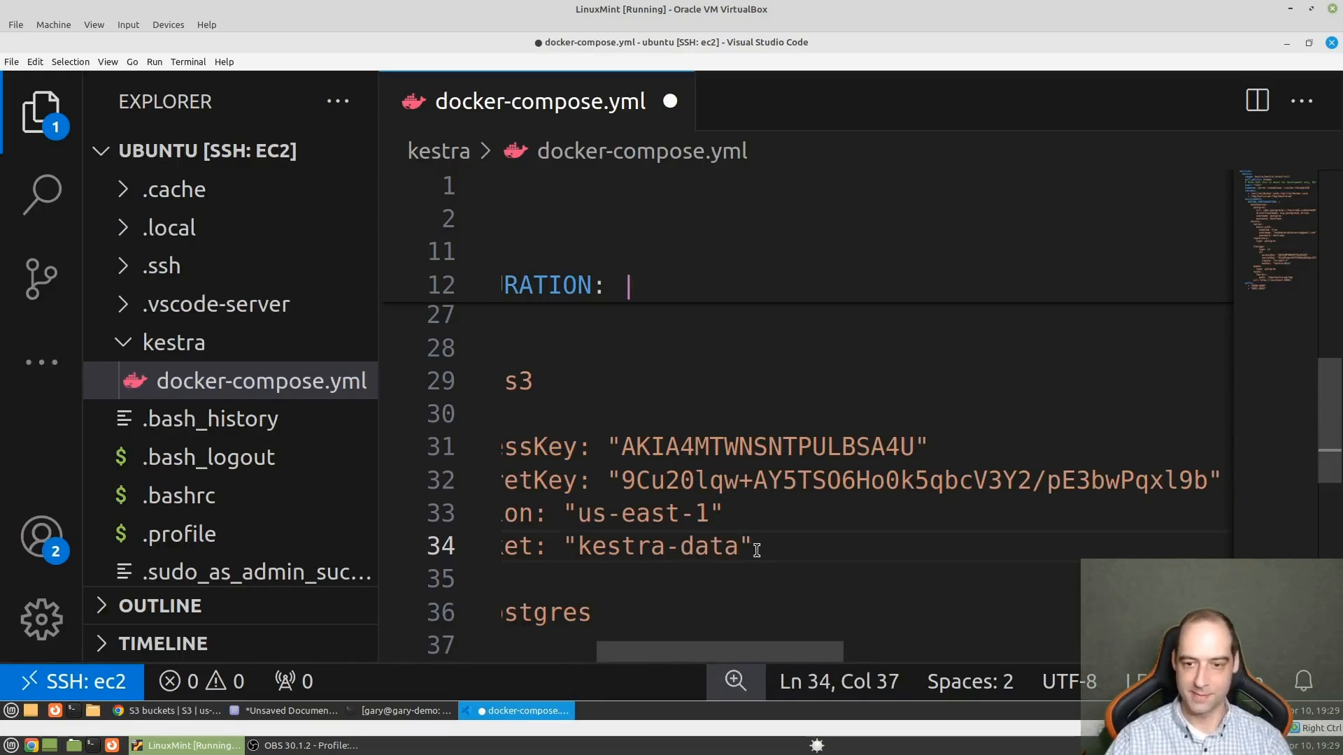
- Save docker-compose.yml and reduce the interface zoom so the full S3 storage configuration lines fit in the editor
key(ctrl+s)
drag(727, 655, 539, 651)
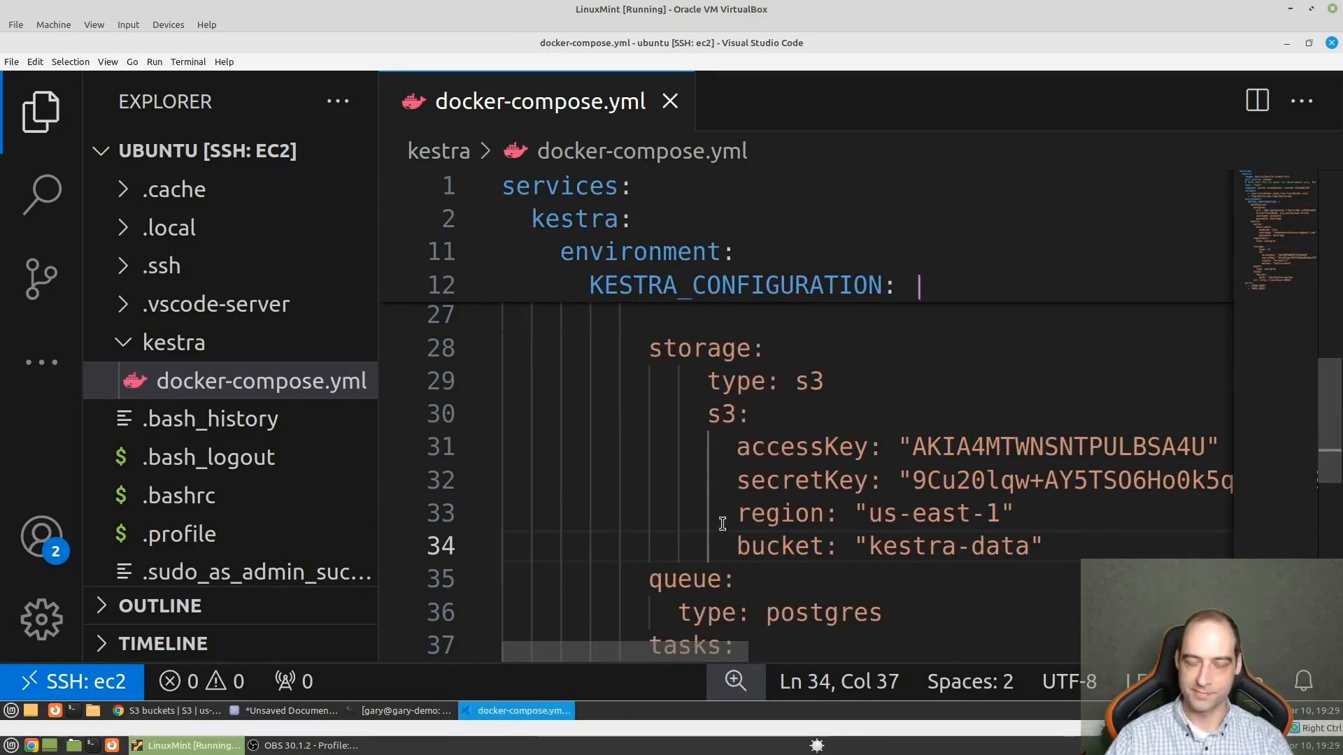
key(ctrl+minus)
key(ctrl+minus)
key(ctrl+minus)
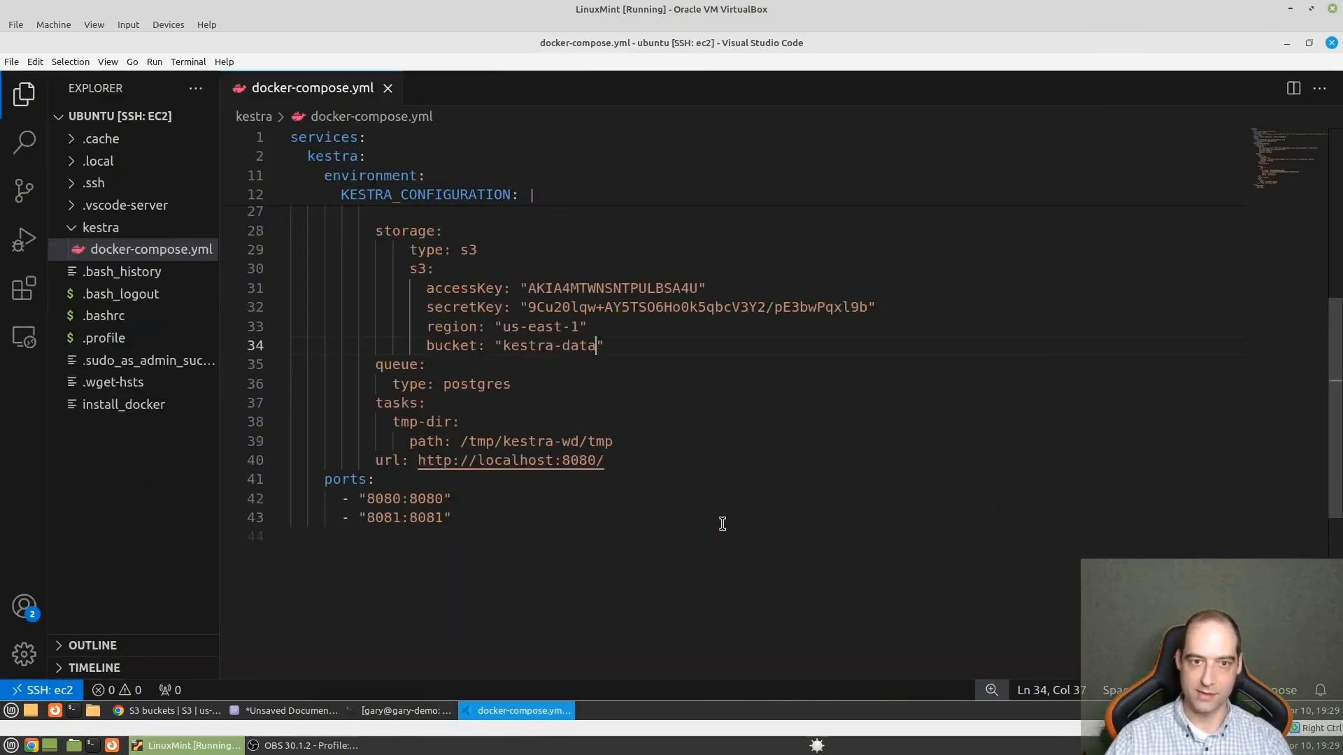
- Review docker-compose.yml from the image and Postgres datasource settings through basic authentication, S3 storage and ports
scroll(723, 524, up, 5)
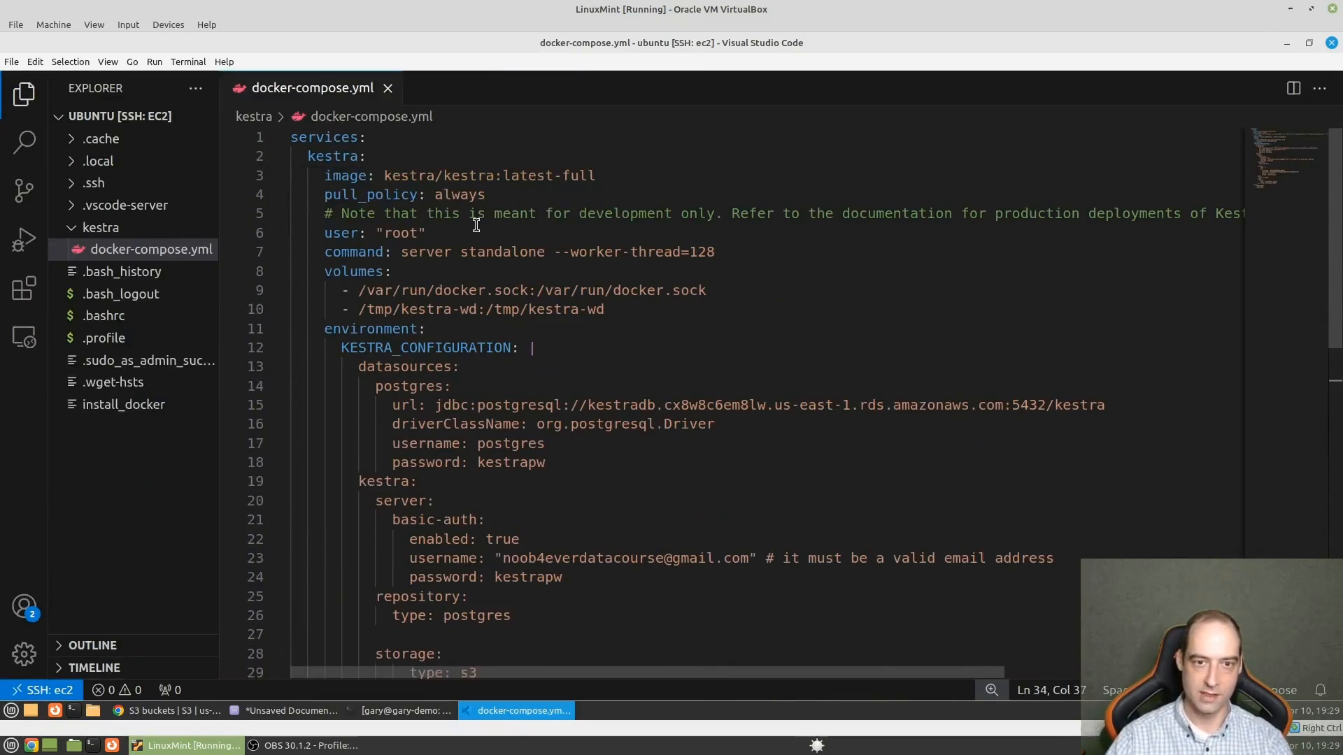
key(ctrl+plus)
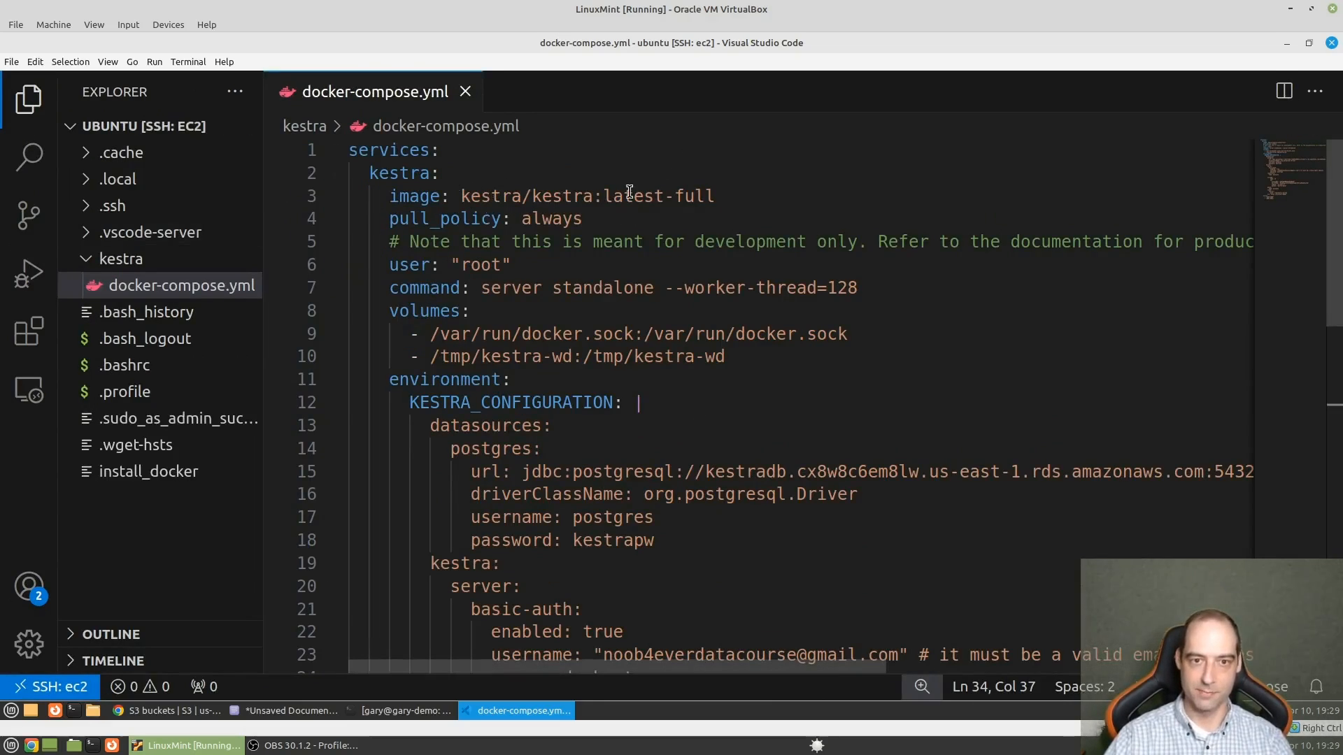
scroll(665, 397, down, 2)
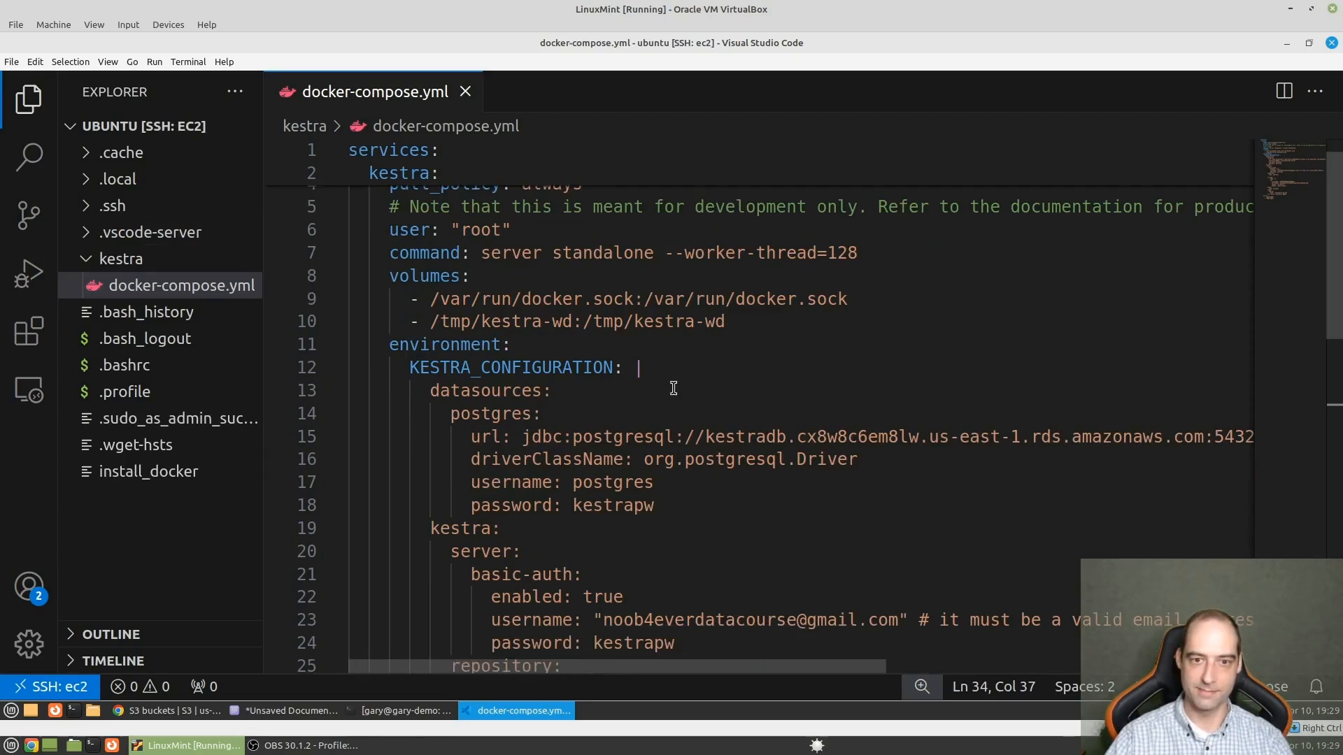
scroll(649, 435, up, 1)
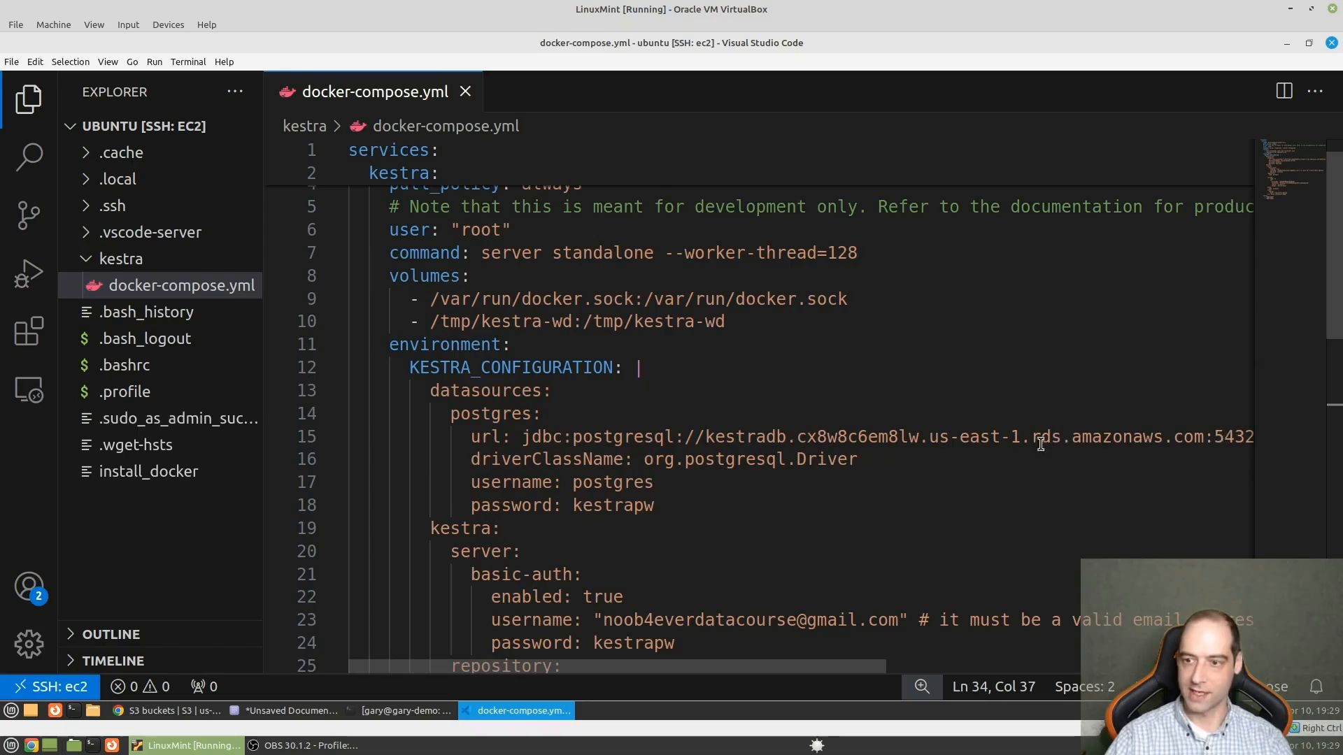
scroll(639, 513, down, 1)
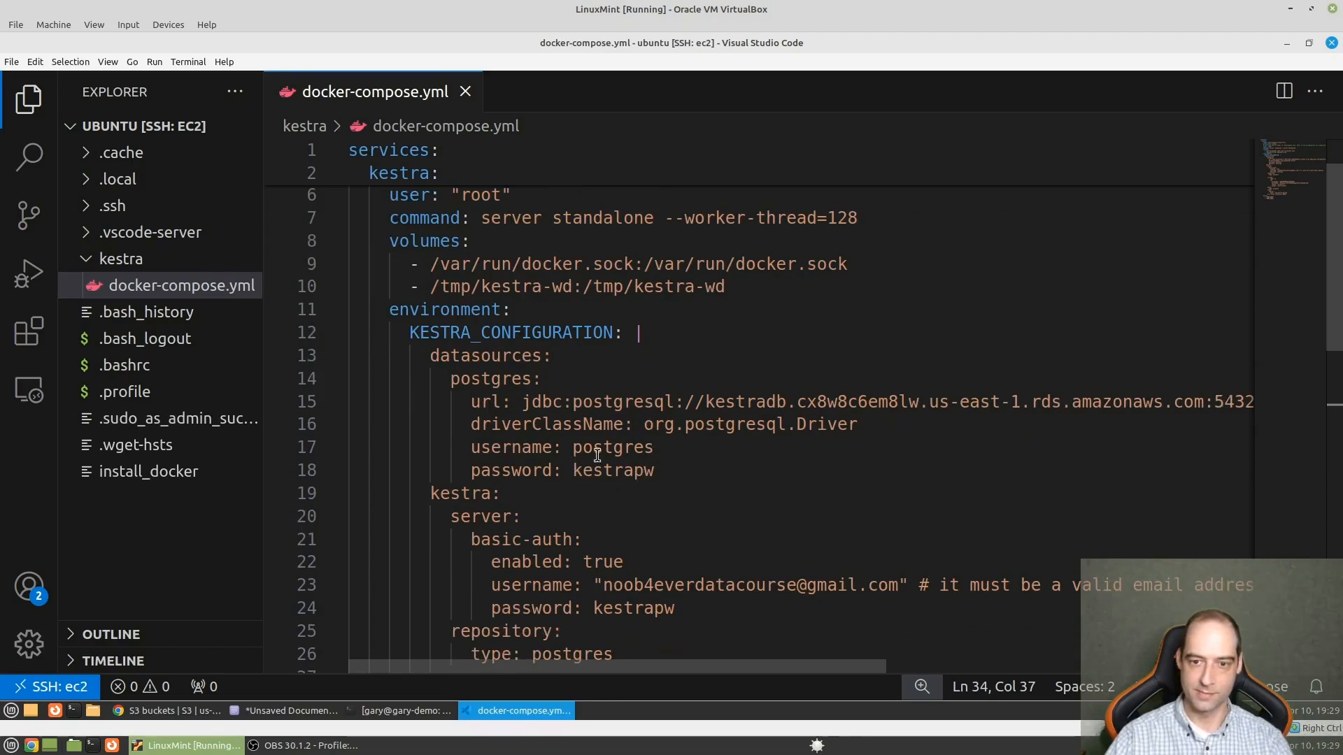
scroll(634, 498, down, 4)
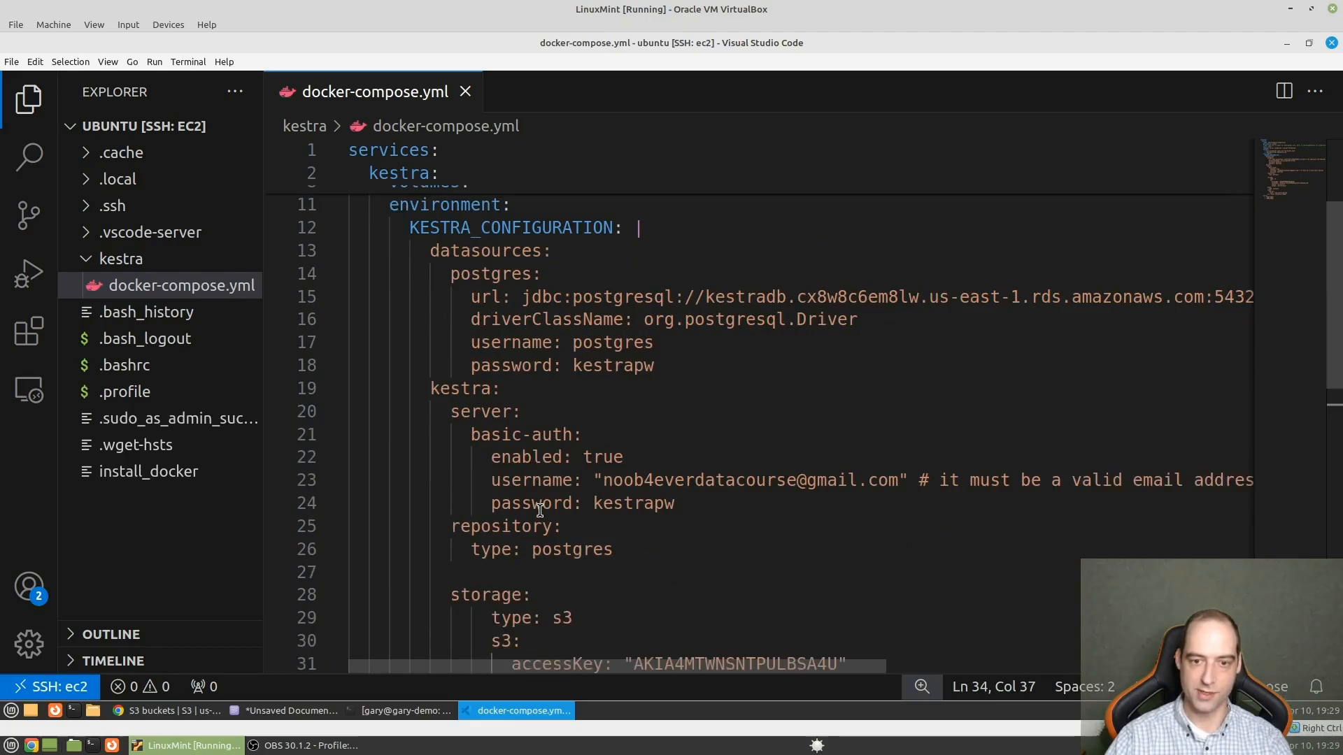
scroll(596, 489, down, 5)
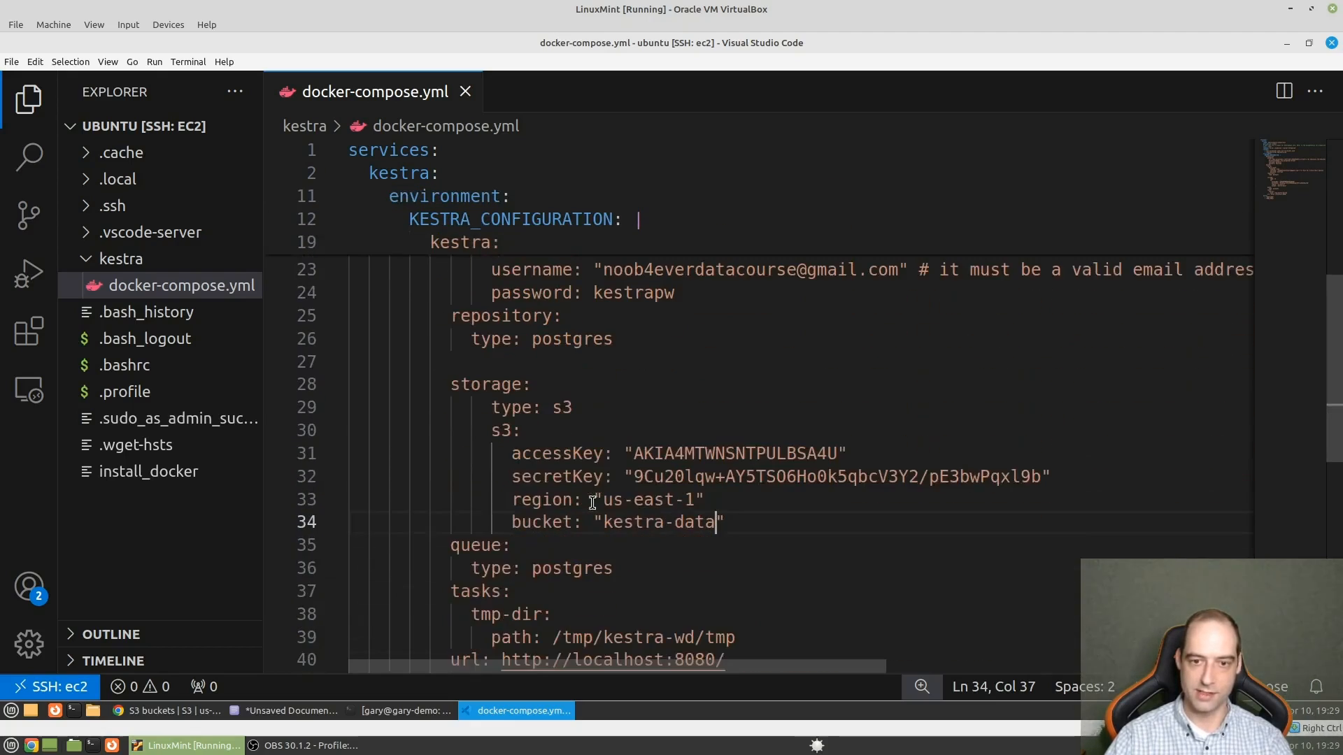
- Open the integrated terminal on the EC2 host below the compose file
click(883, 476)
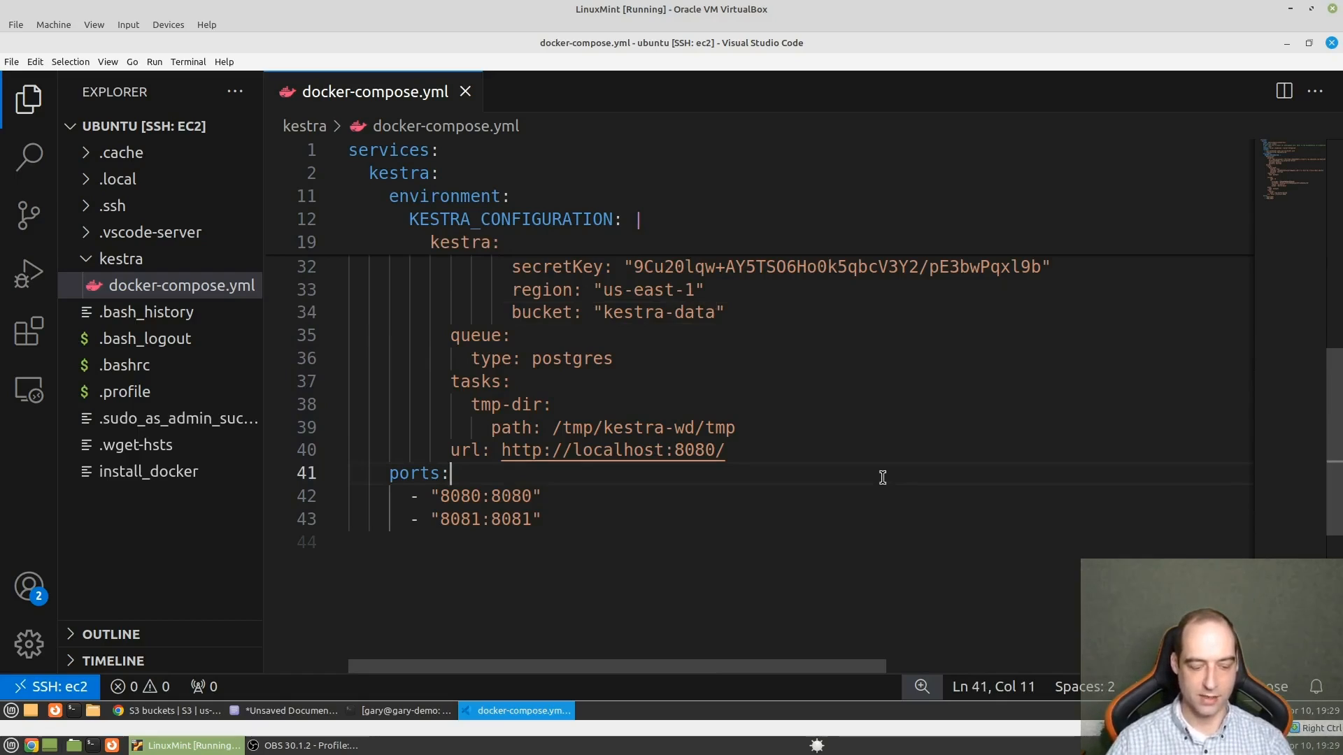
key(ctrl+grave)
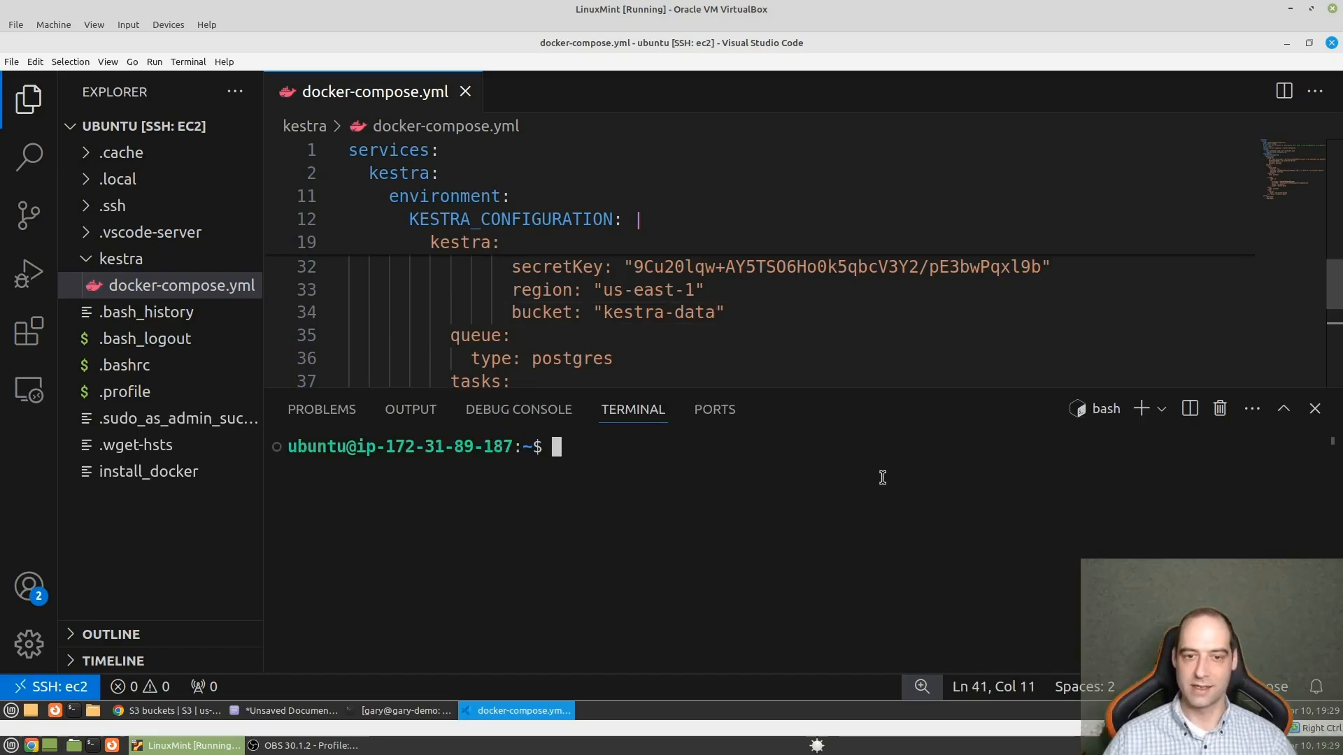
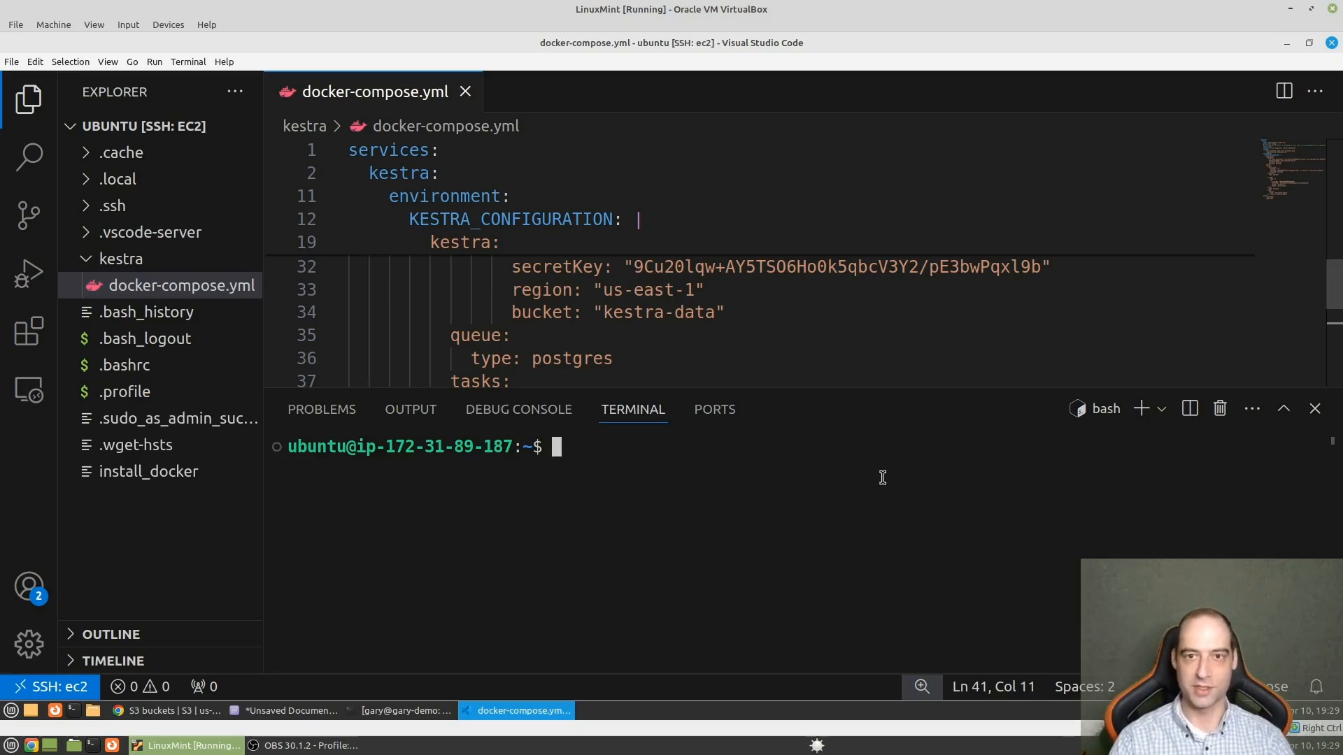
- Try to start the Kestra services with docker compose up from the EC2 home directory
text(docker )
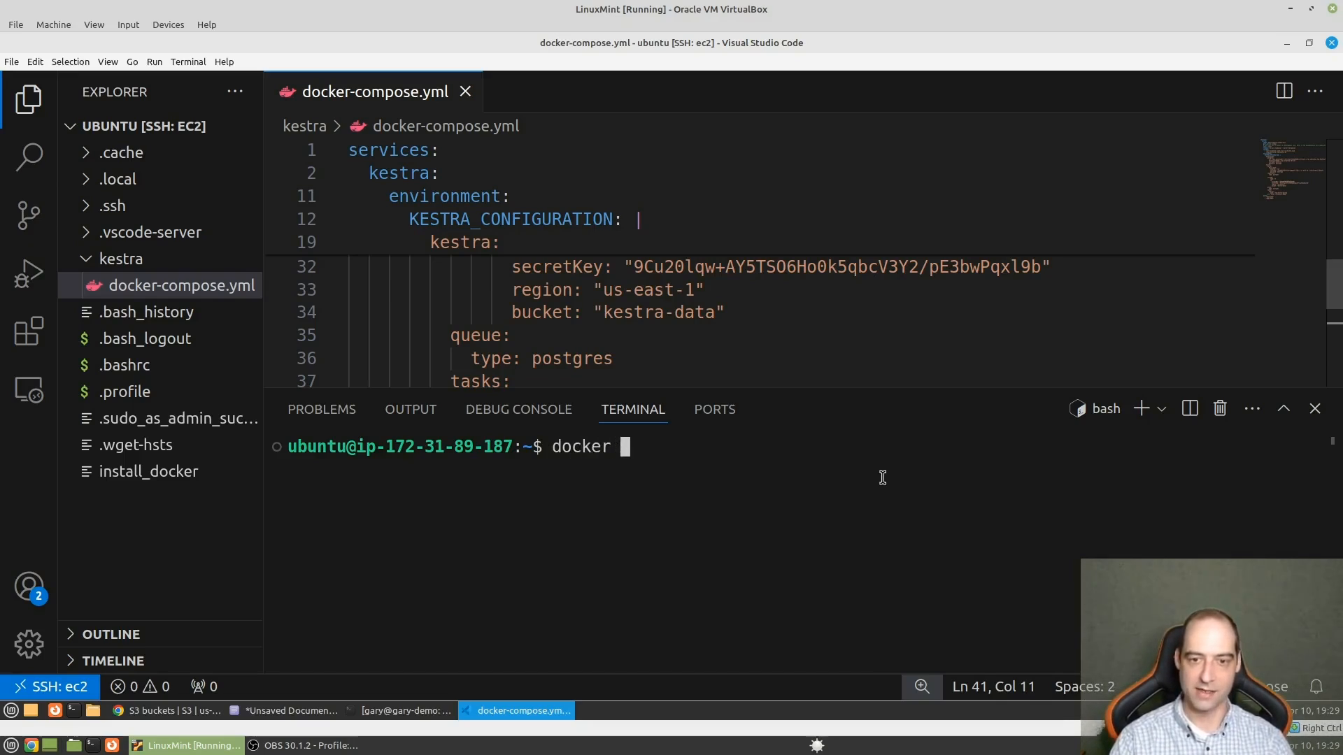
text(compose up )
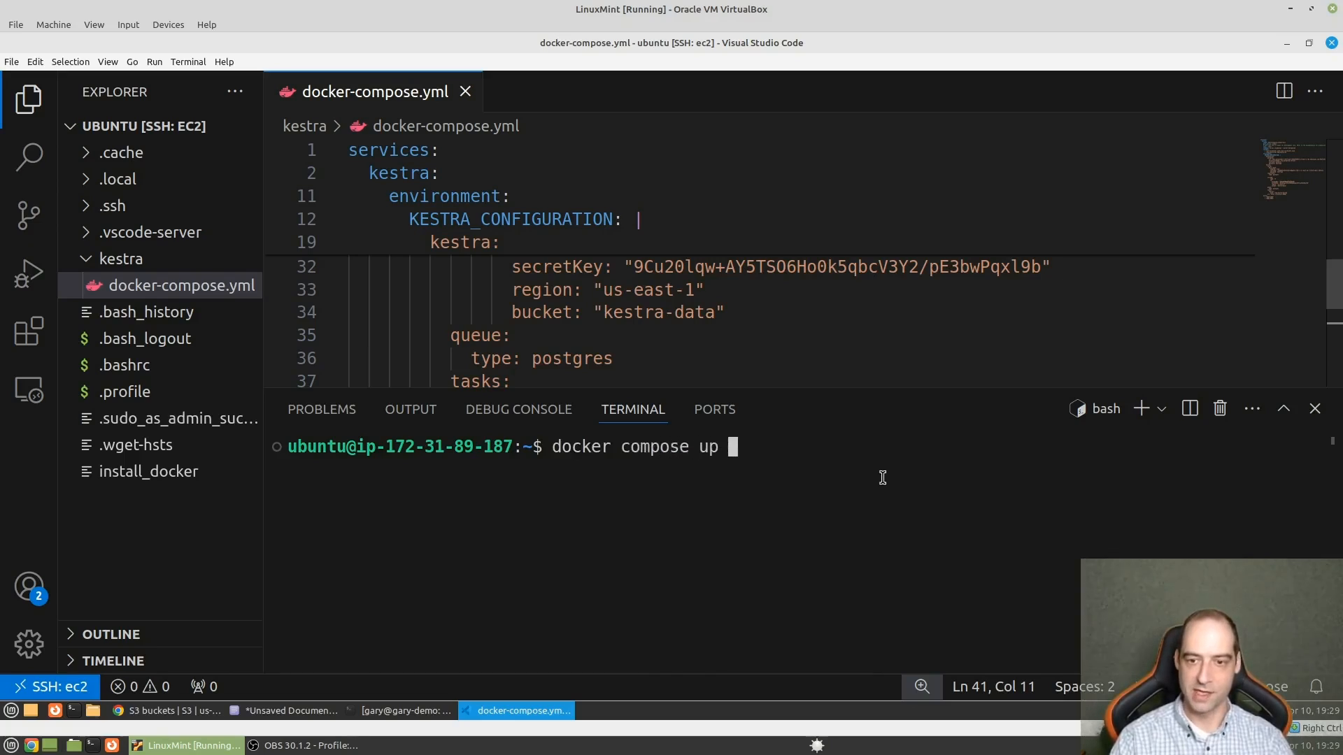
text(-d)
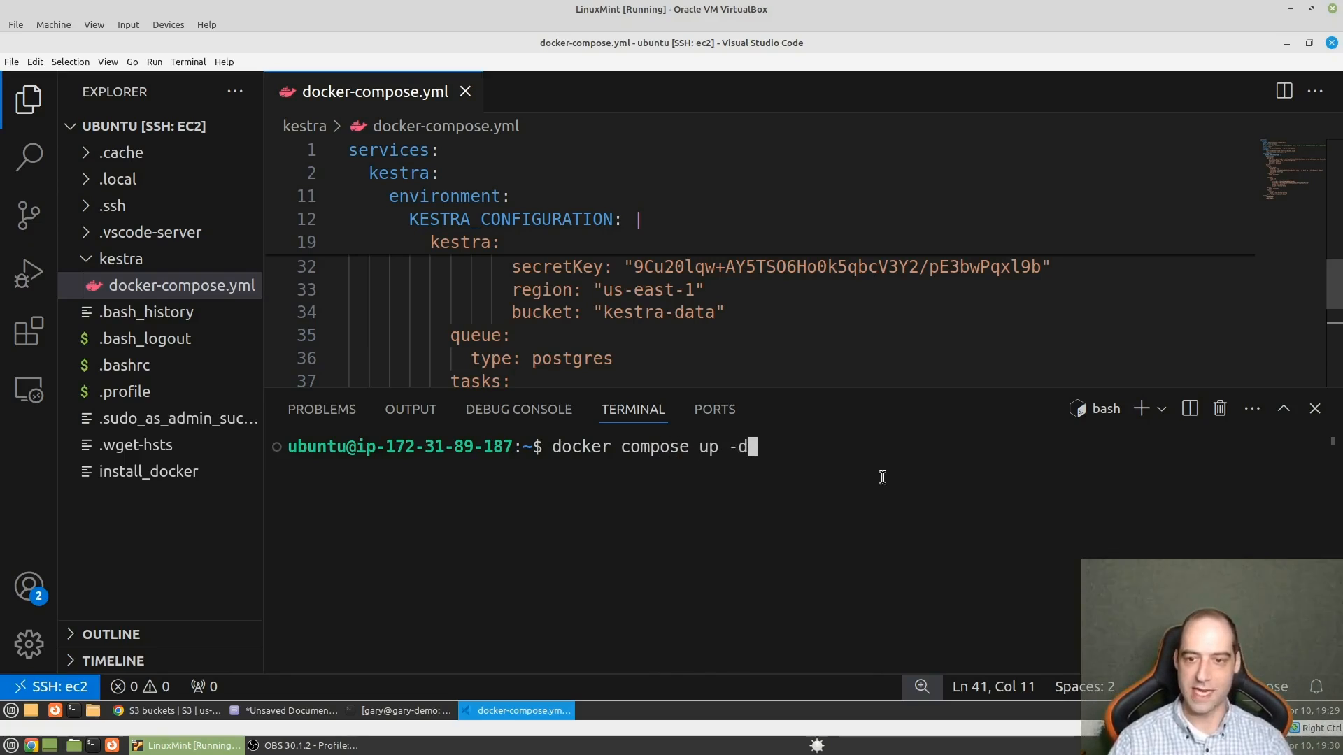
key(BackSpace)
key(BackSpace)
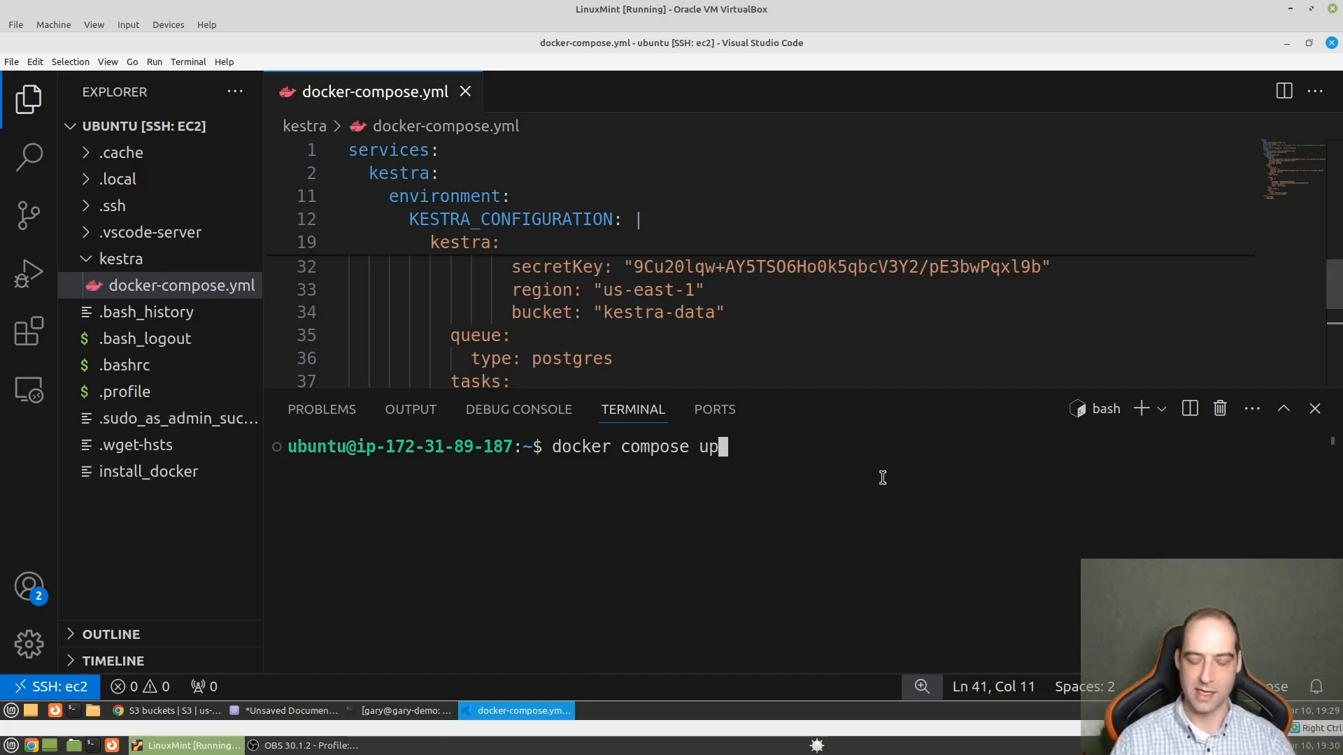
key(Return)
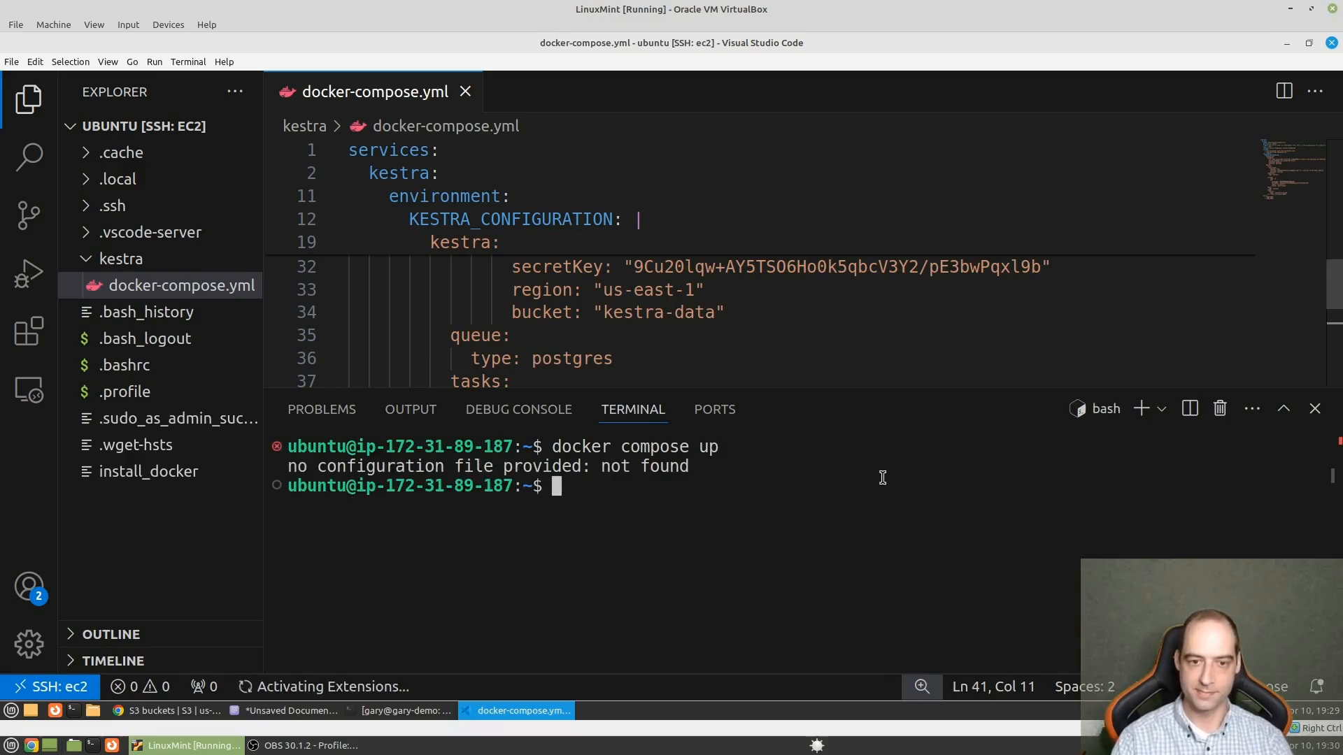
- Change into the kestra directory and run docker compose up there
text(cd kestra)
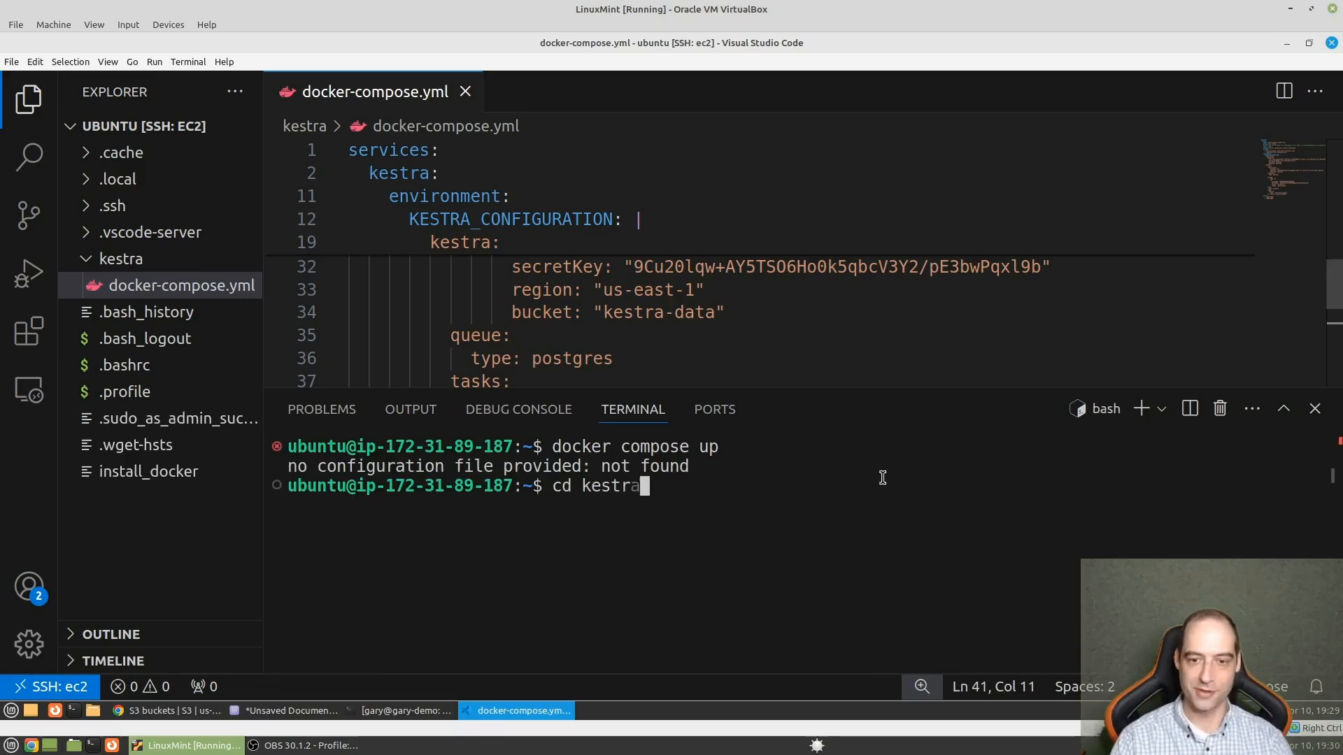
key(Return)
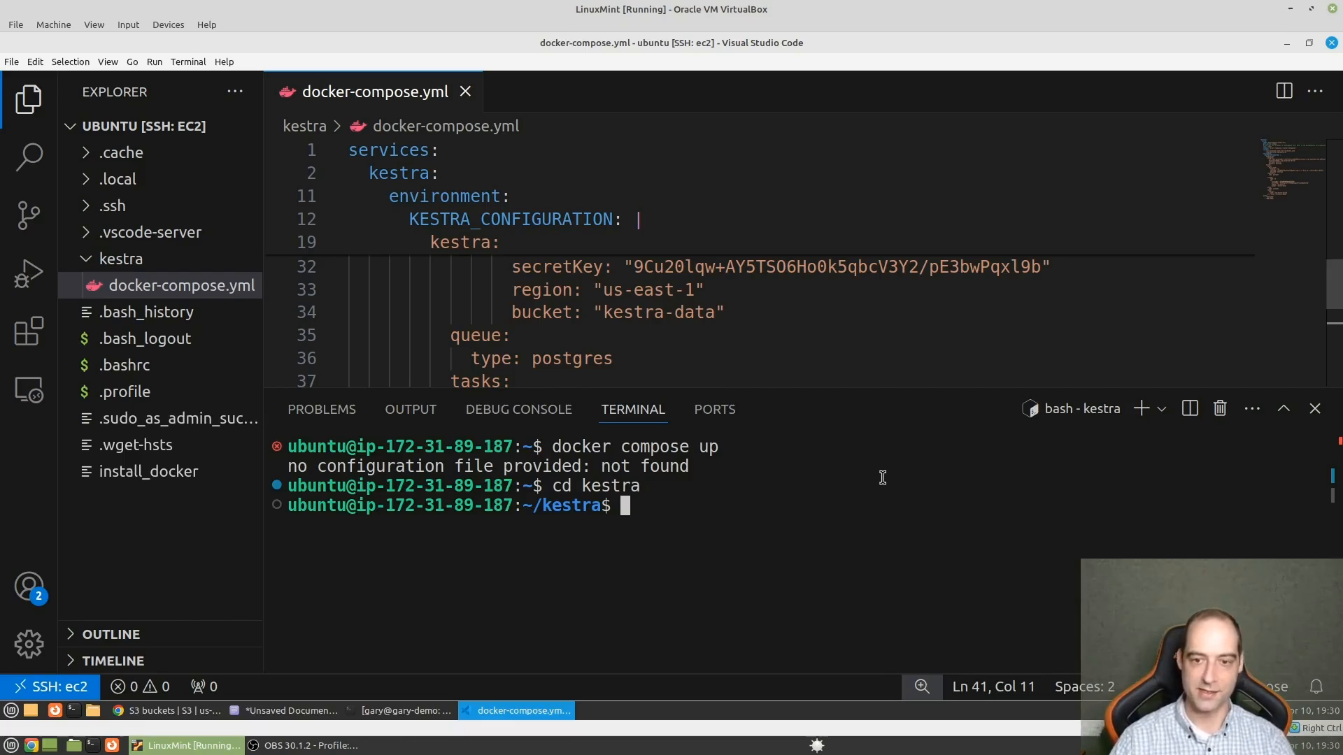
key(Up)
key(Up)
key(Return)
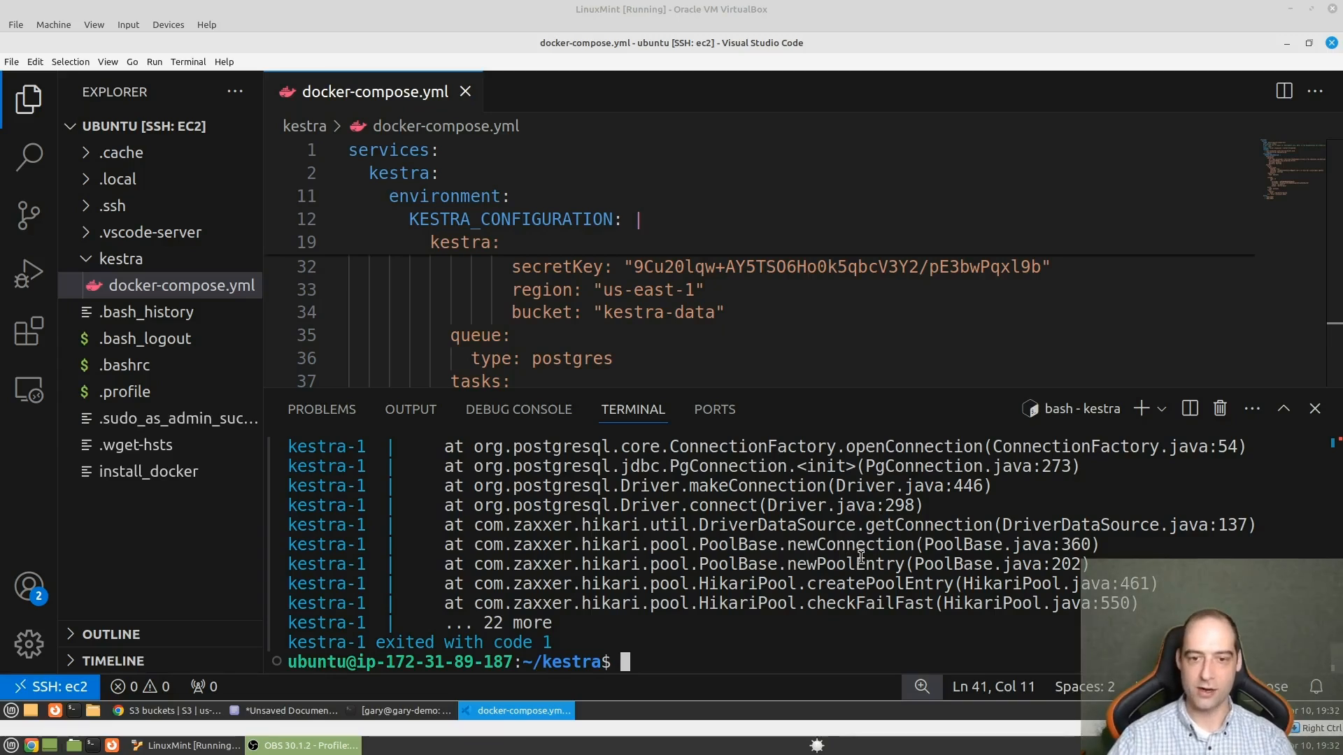
- Examine the kestra-1 container log for the cause of the startup failure and highlight the root error message
scroll(861, 556, up, 3)
scroll(860, 555, up, 2)
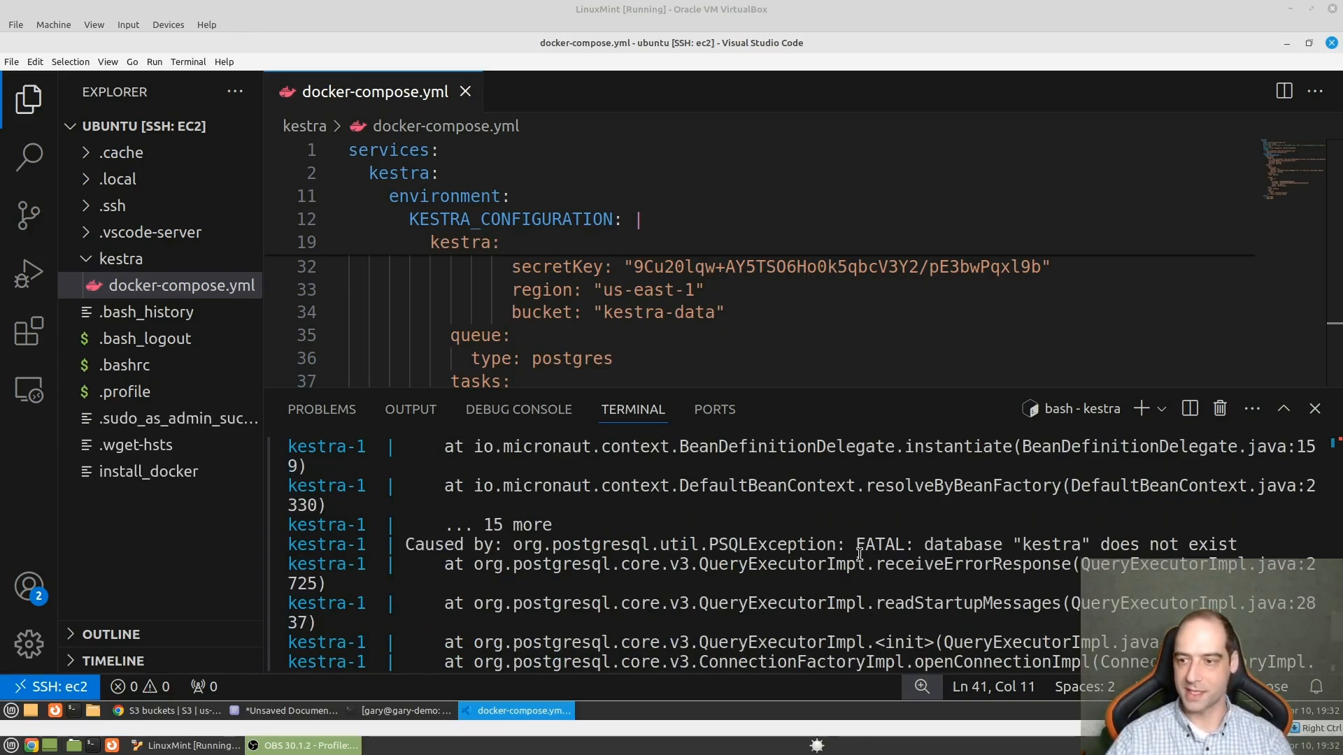
scroll(859, 555, up, 3)
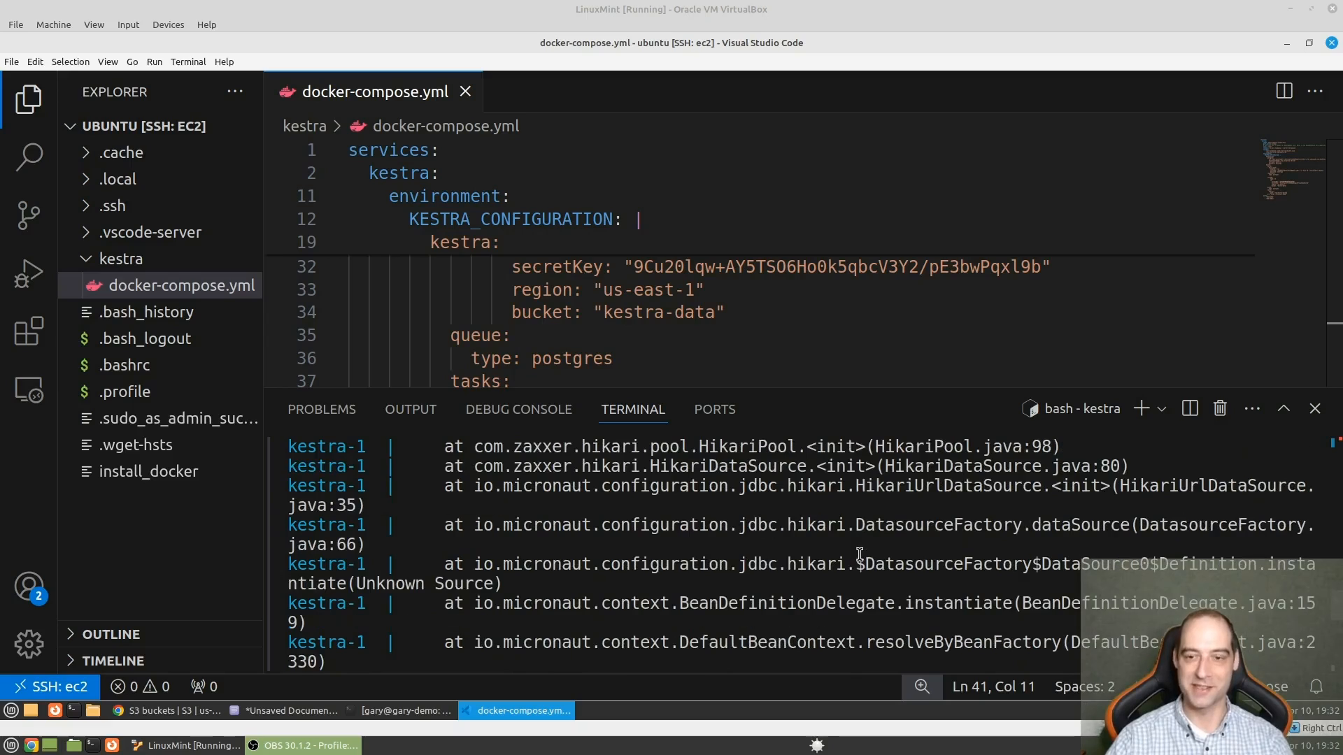
scroll(860, 555, up, 2)
scroll(860, 555, up, 2)
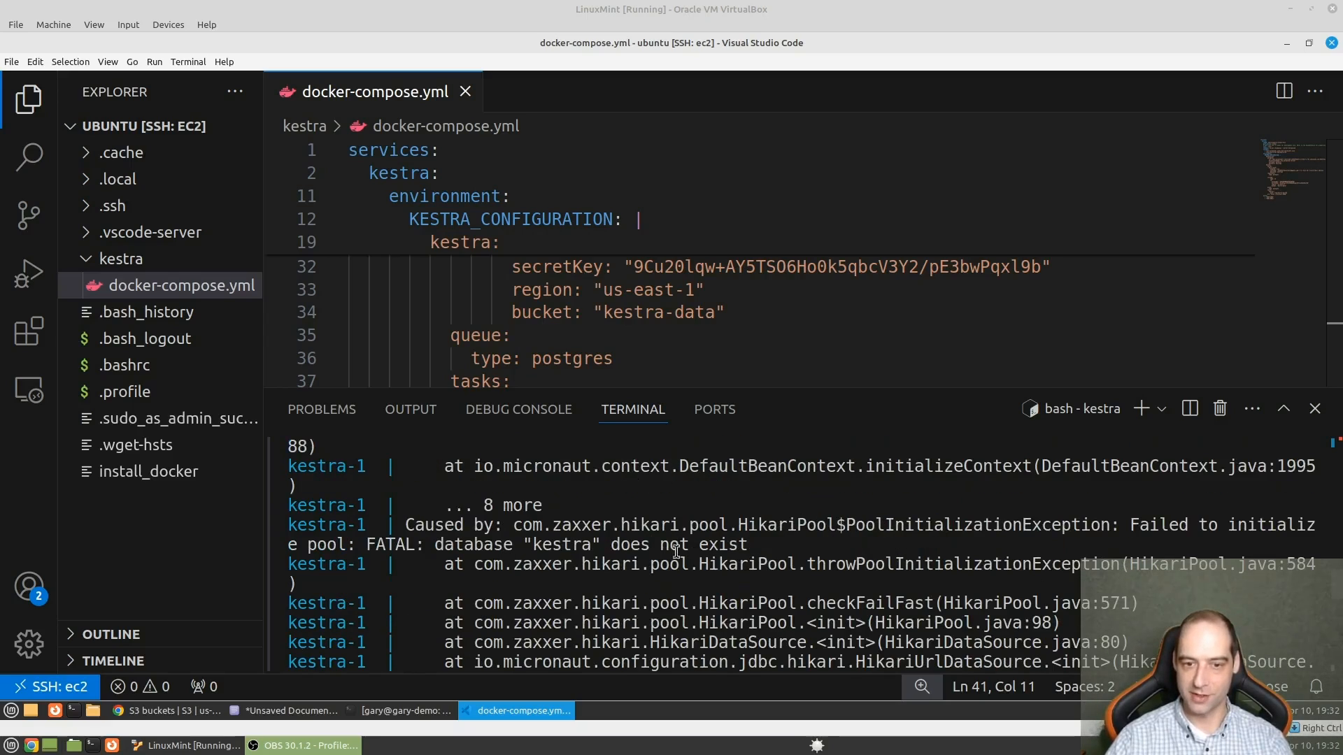
scroll(620, 530, up, 5)
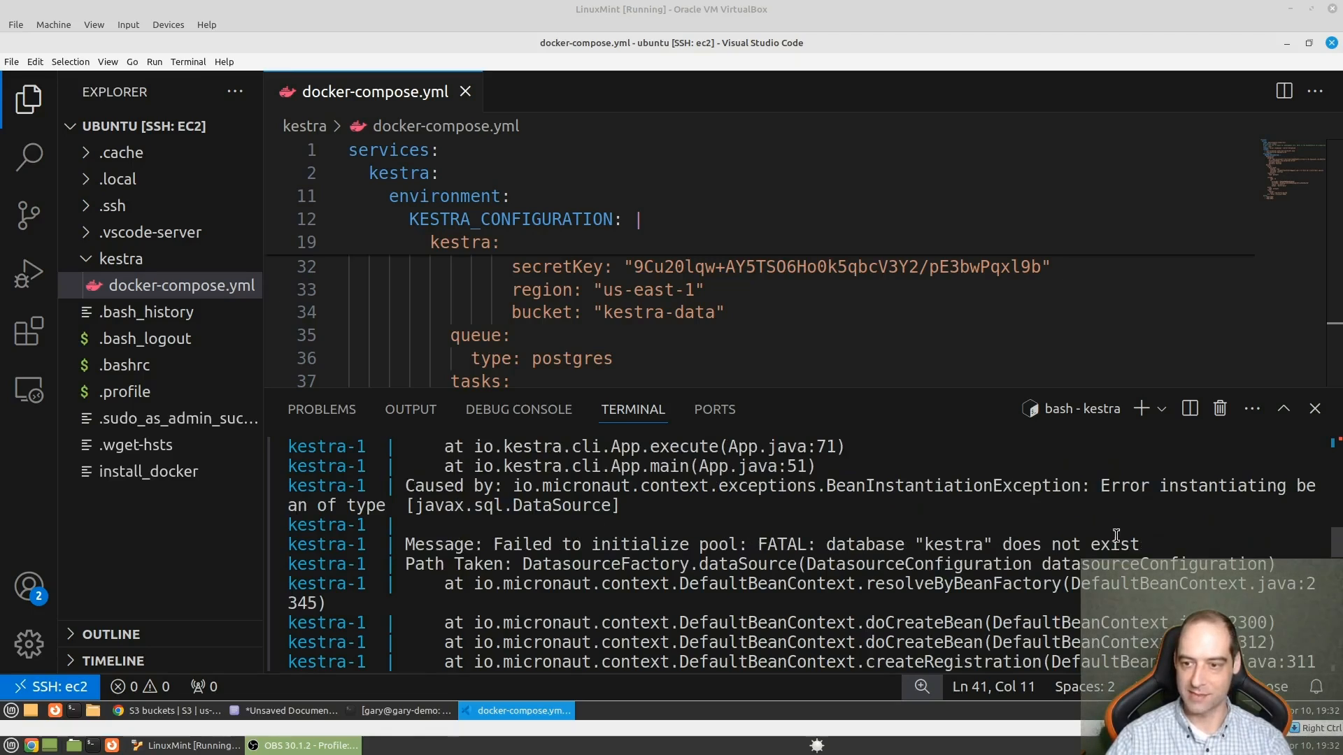
drag(1147, 544, 798, 545)
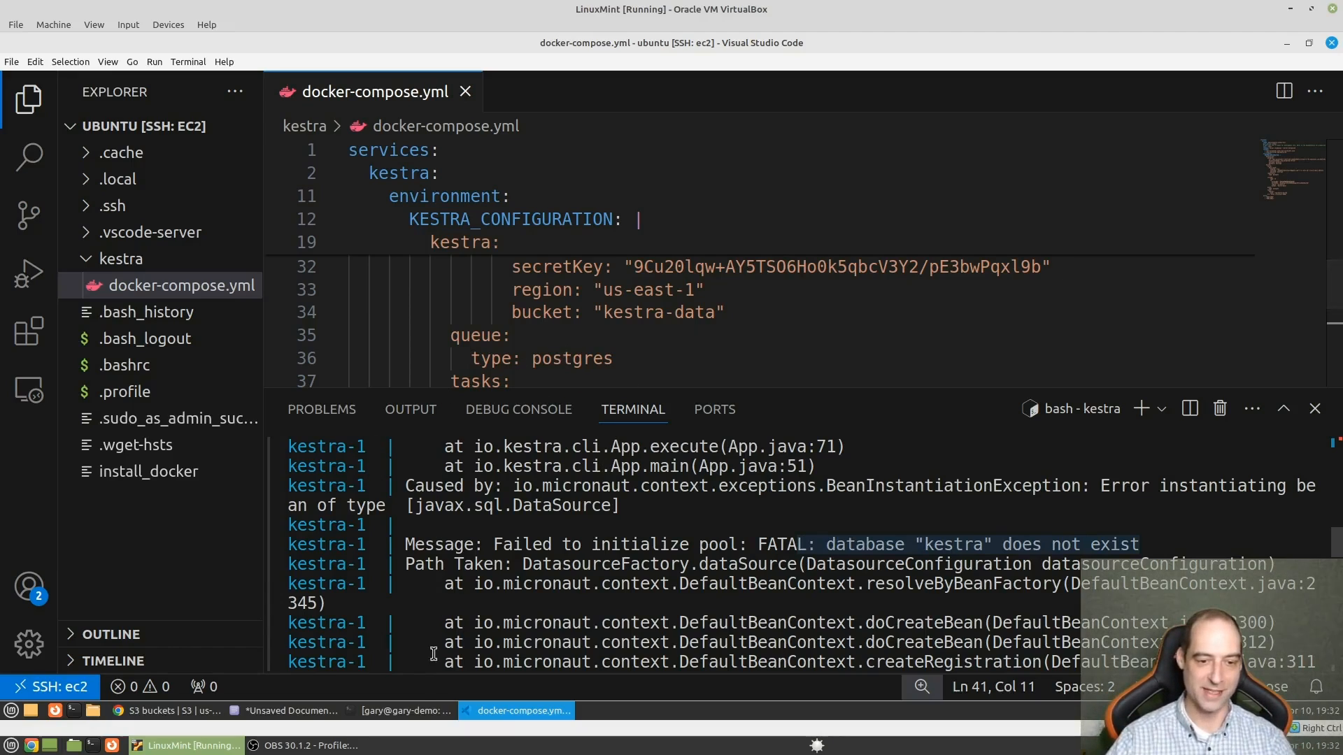
- Switch to the local terminal window, connect to the EC2 instance with ssh ec2, and clear the login output
click(420, 712)
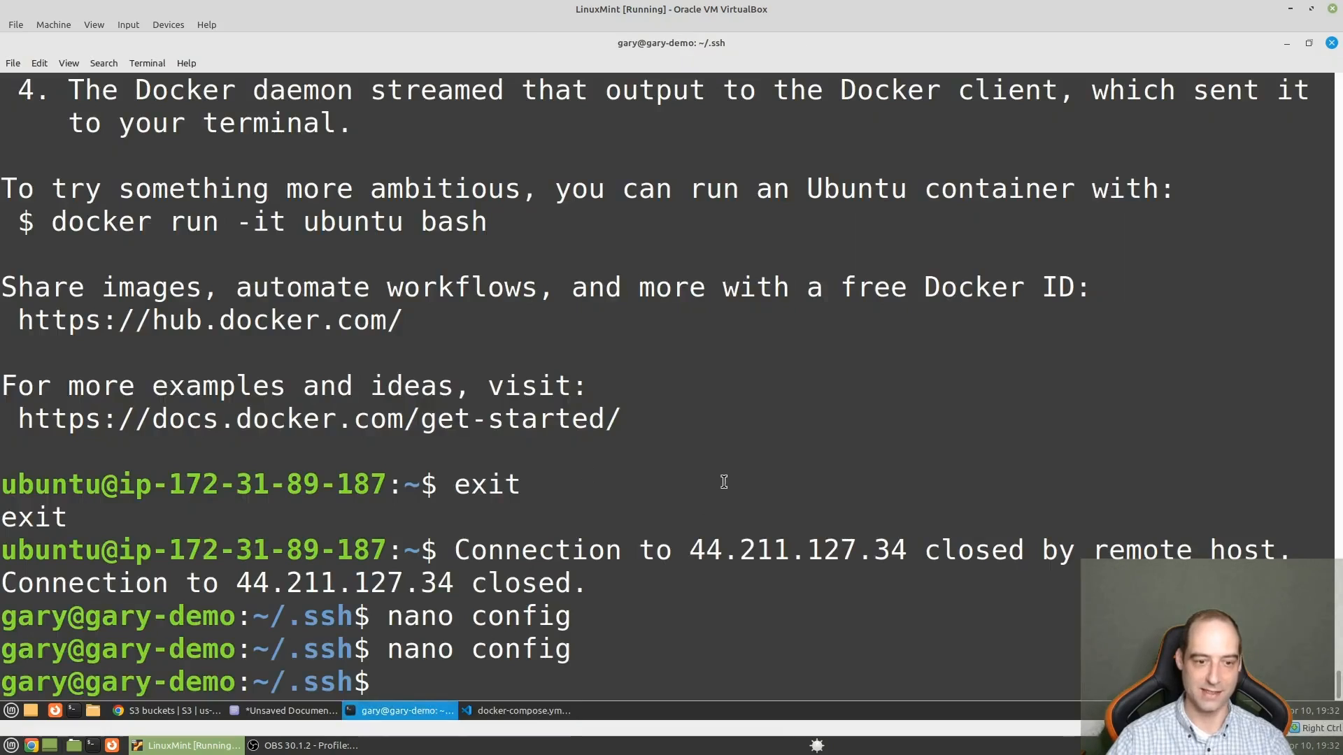
key(ctrl+l)
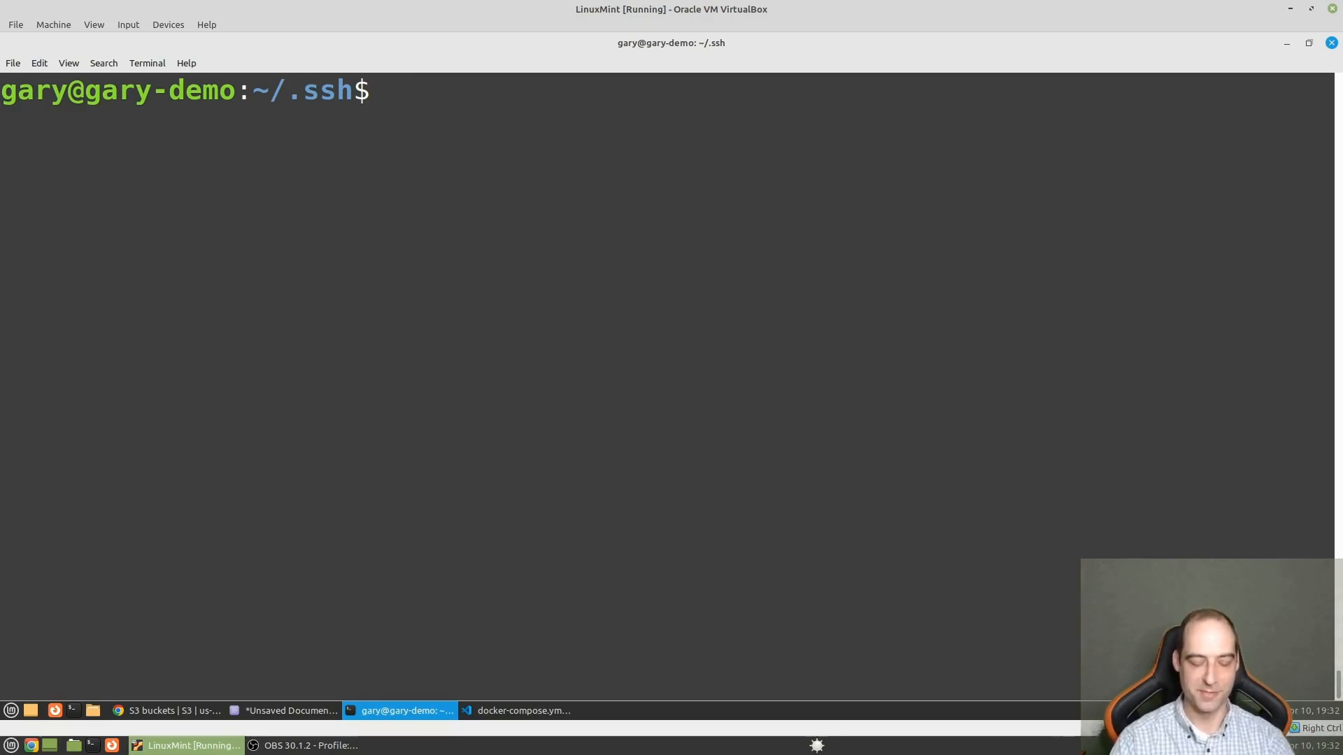
text(ssh ec2)
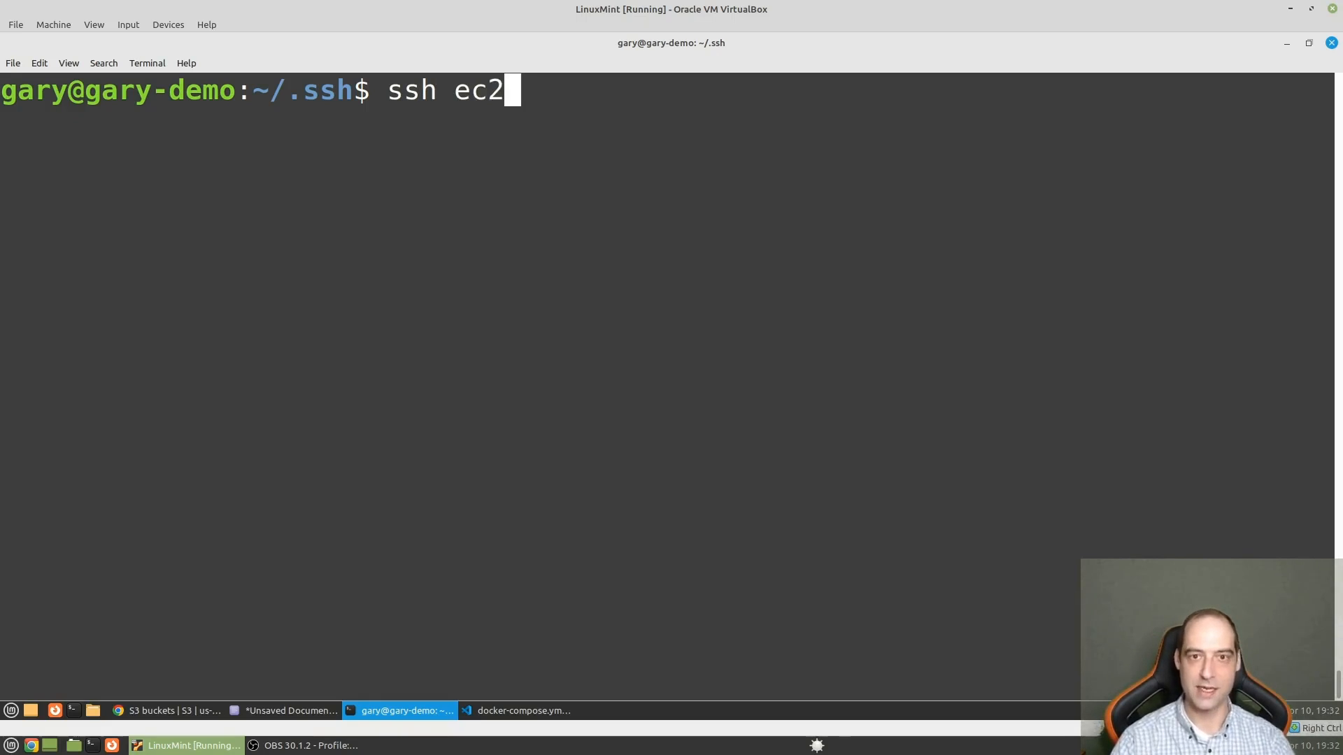
key(Return)
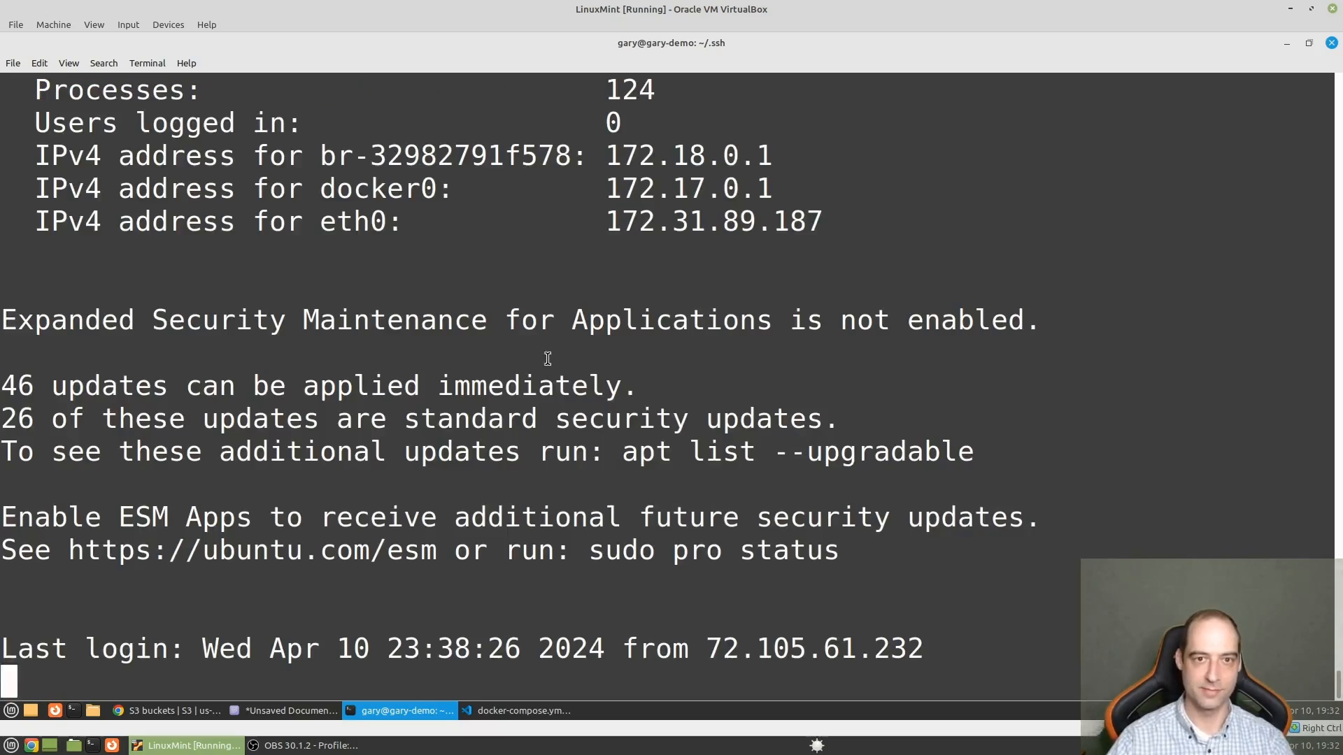
key(ctrl+l)
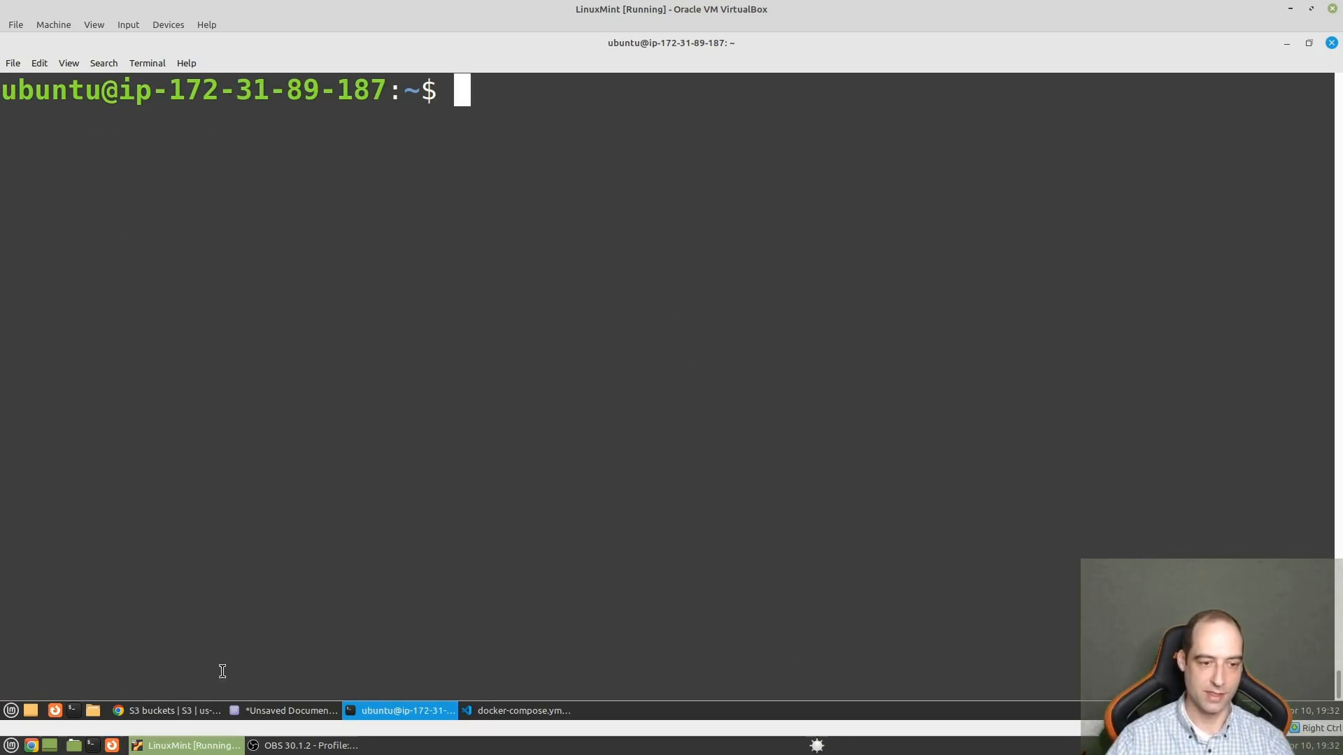
- Find the Create Kestra database instructions on the Kestra AWS EC2 documentation page in Chrome
click(171, 713)
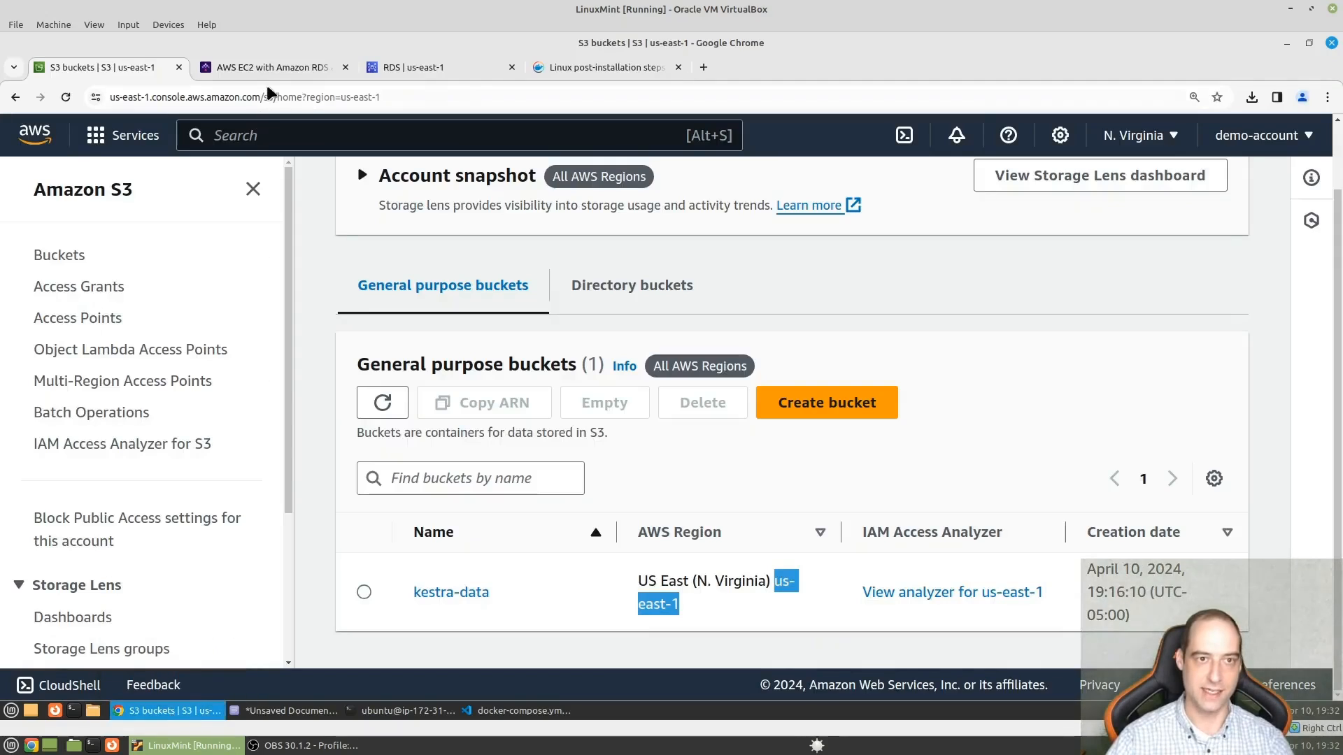
click(270, 64)
click(867, 422)
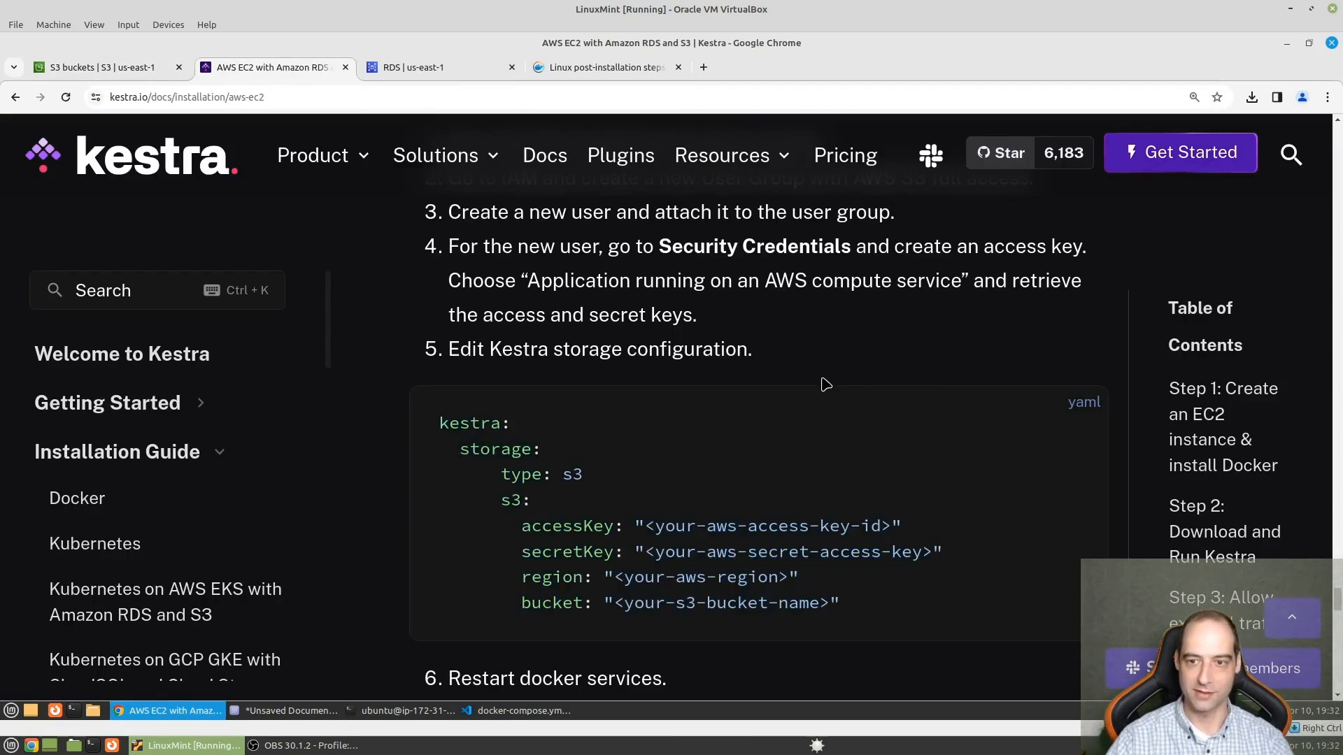
scroll(824, 383, up, 5)
scroll(824, 382, up, 12)
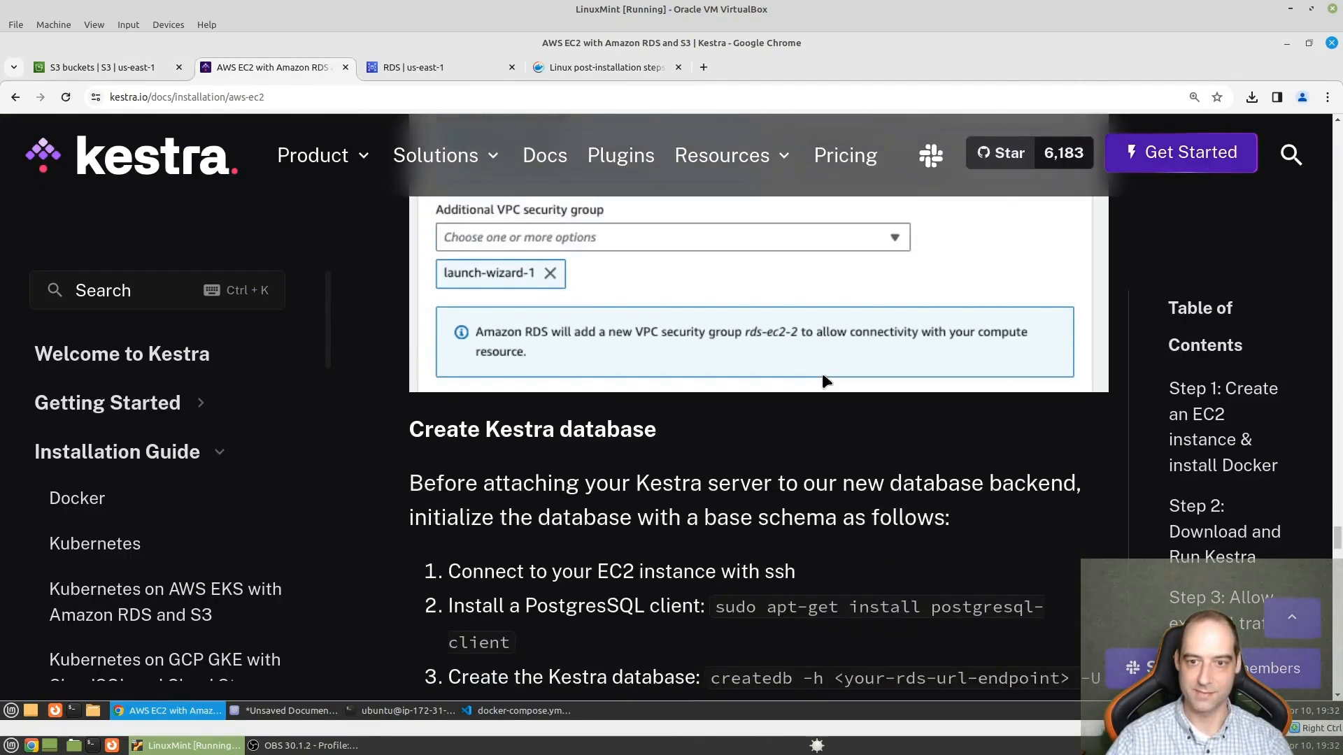
scroll(824, 375, up, 15)
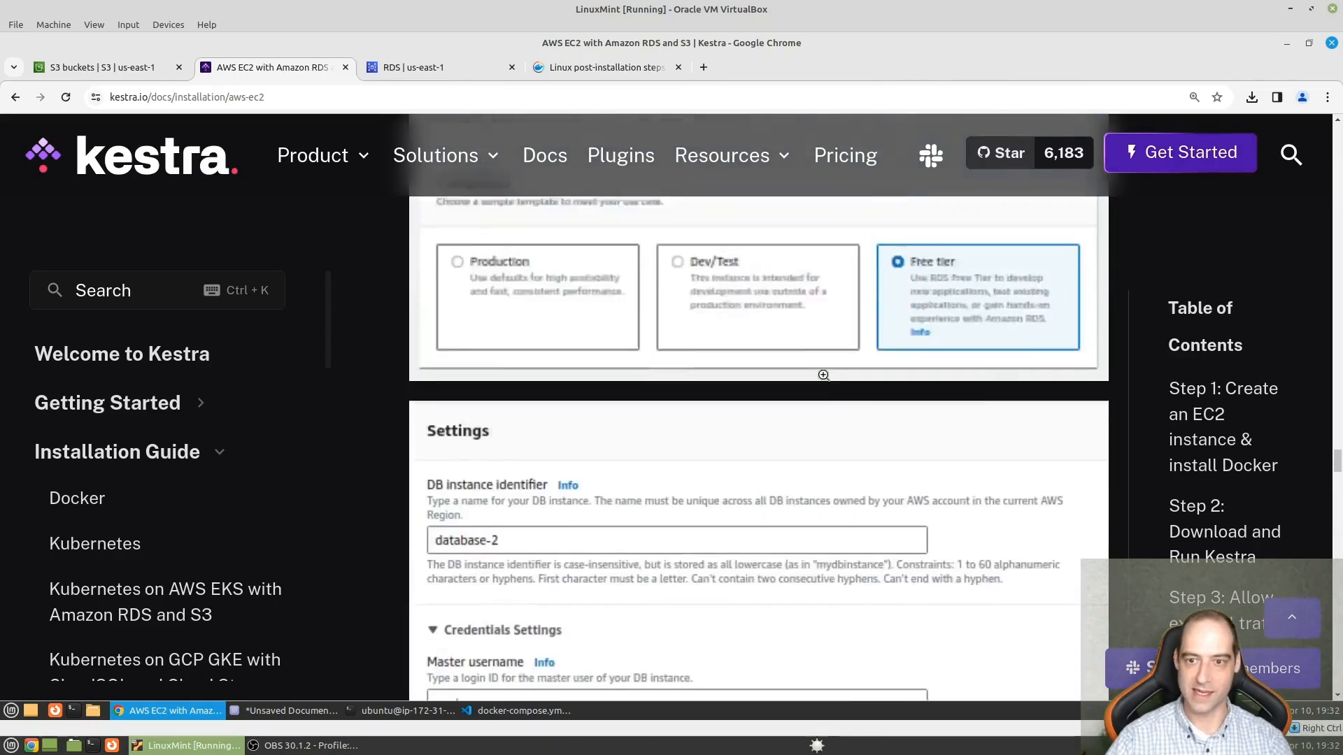
scroll(824, 378, up, 12)
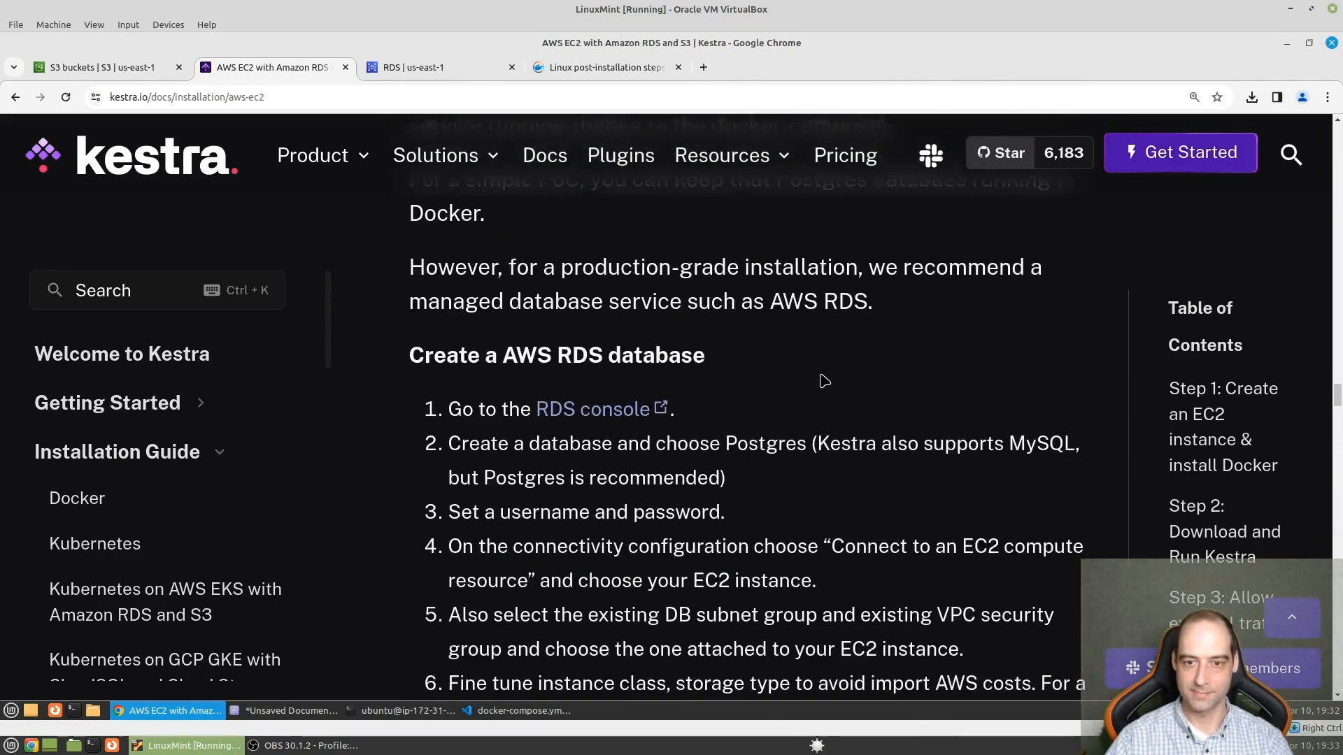
scroll(737, 380, down, 8)
scroll(796, 420, down, 15)
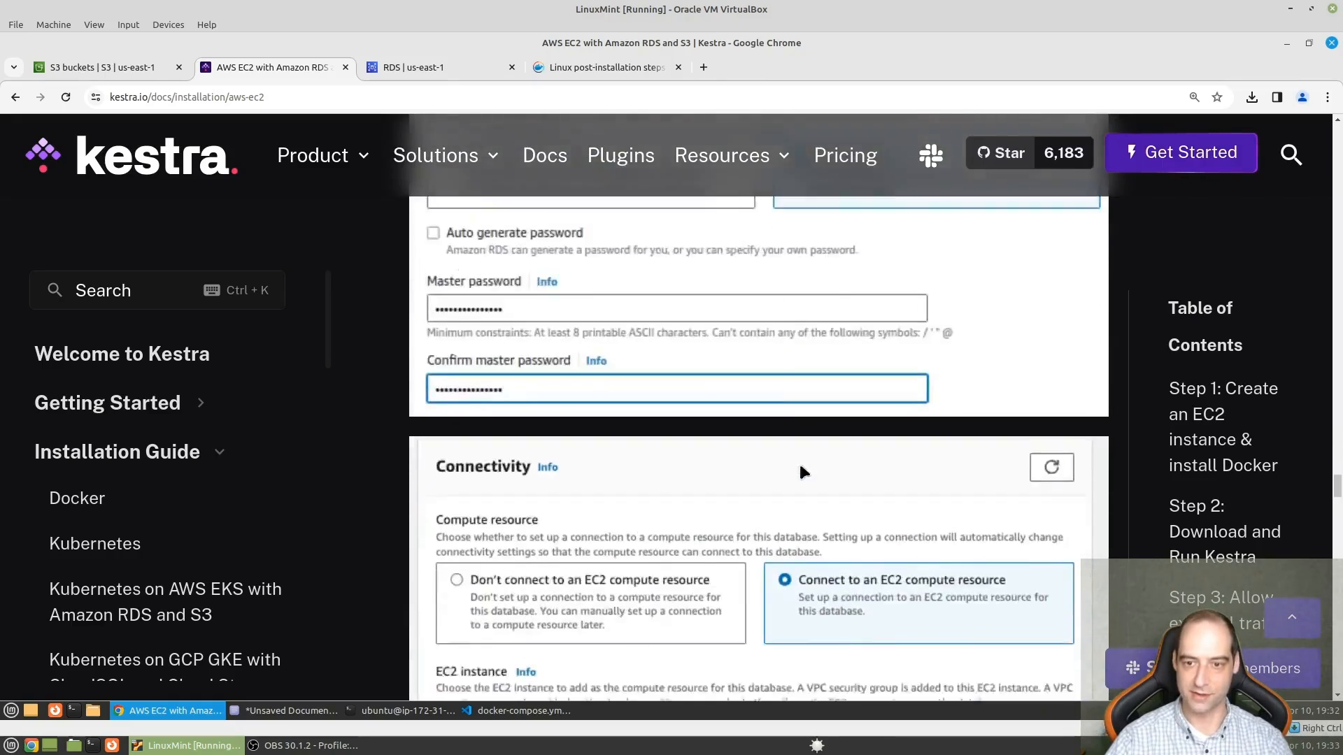
scroll(801, 468, down, 10)
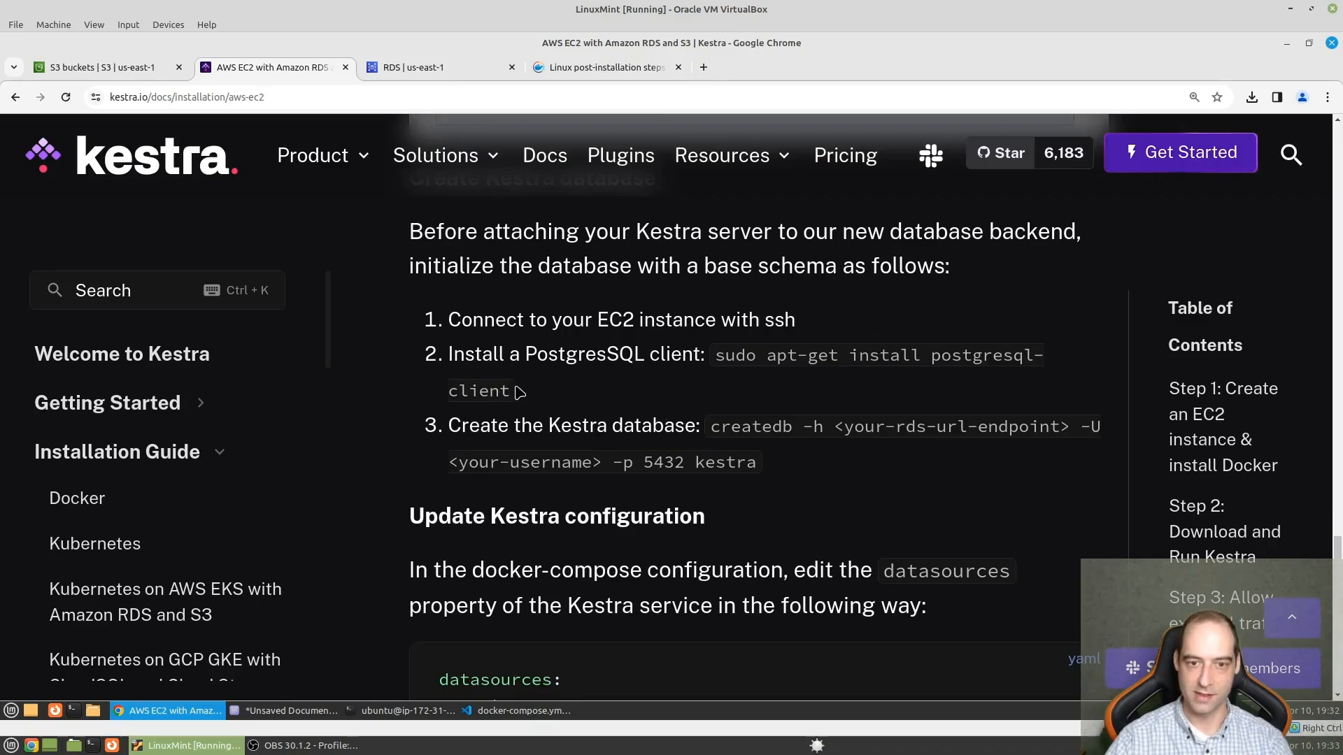
- Take the PostgreSQL client command from the docs, run sudo apt-get install postgresql-client in the EC2 terminal, and accept the installation
drag(509, 389, 714, 360)
key(ctrl+c)
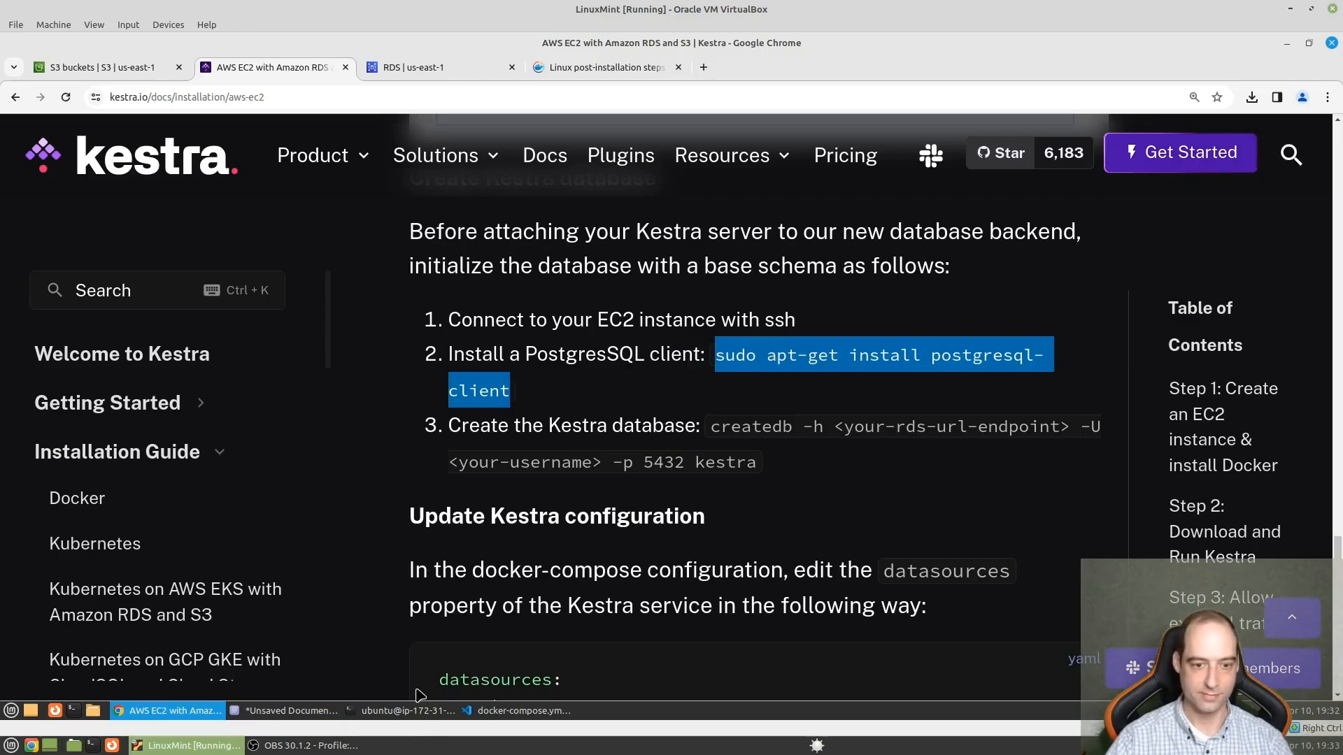
click(406, 719)
middle_click(749, 363)
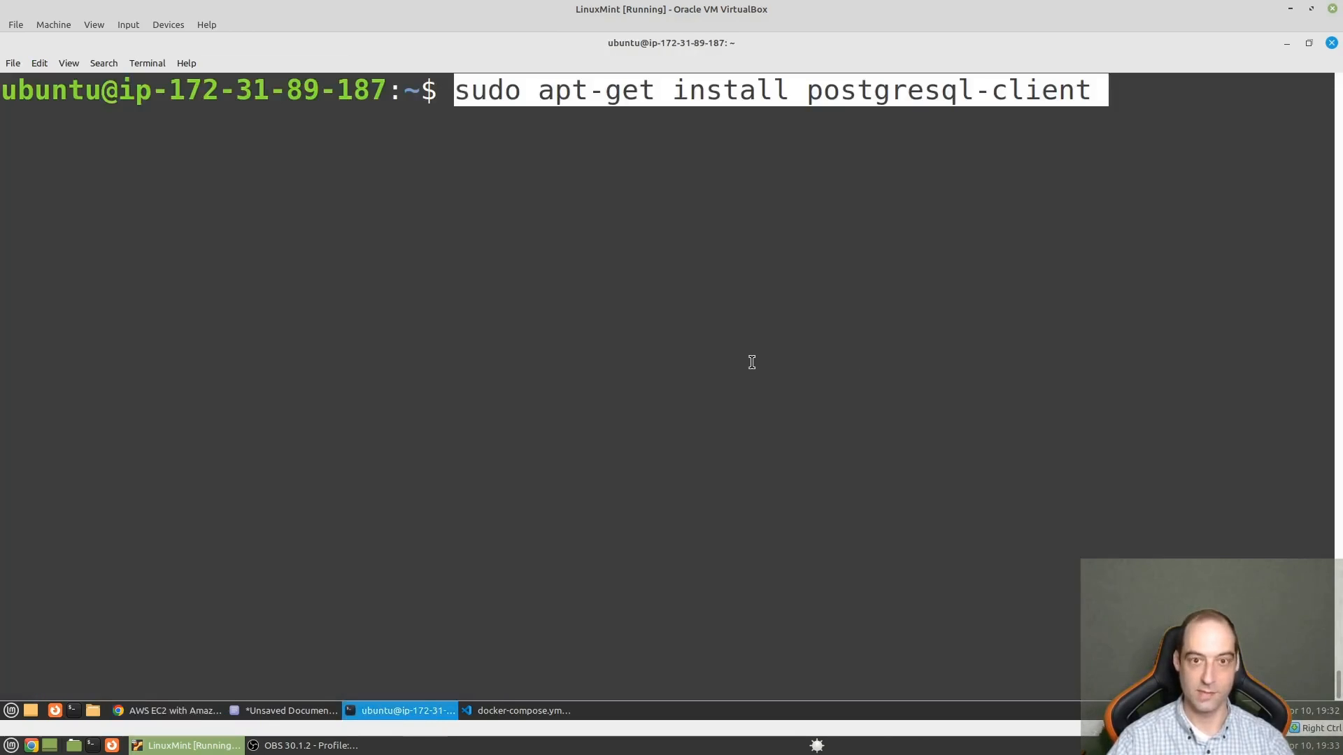
key(Return)
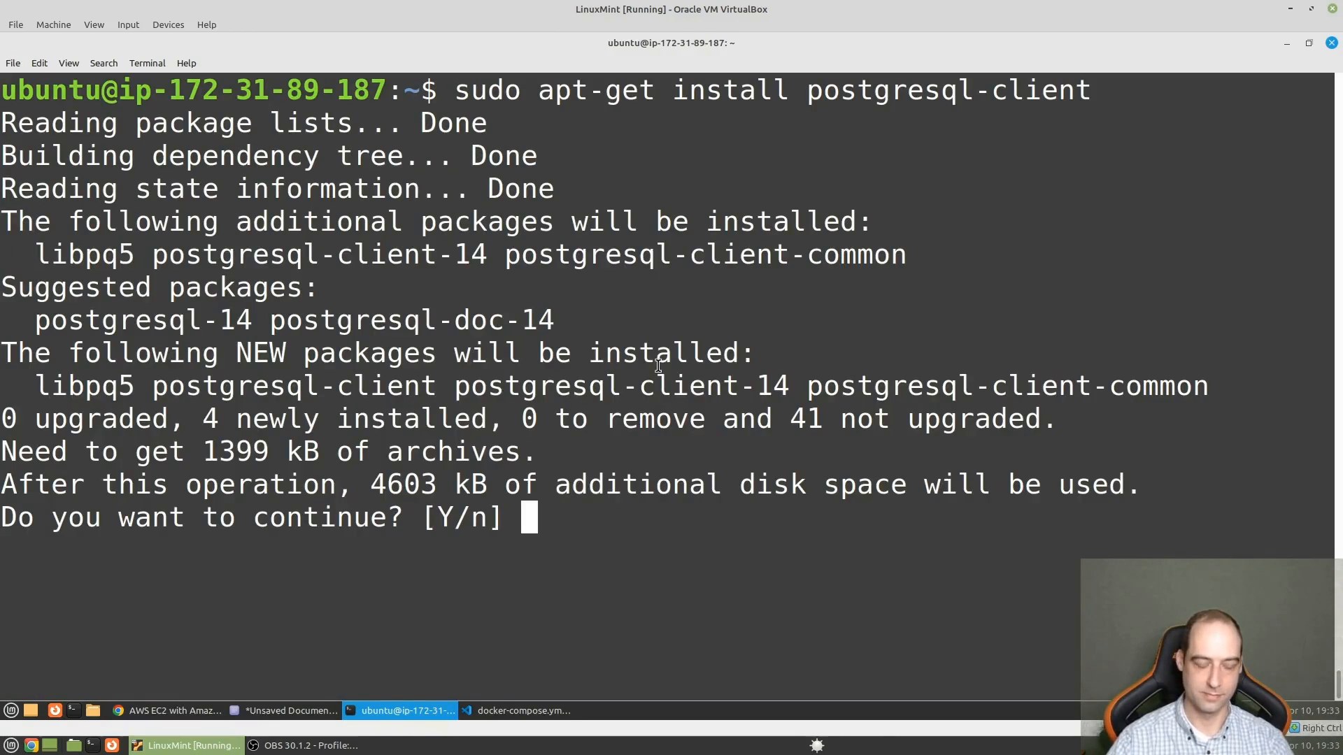
text(Y)
key(Return)
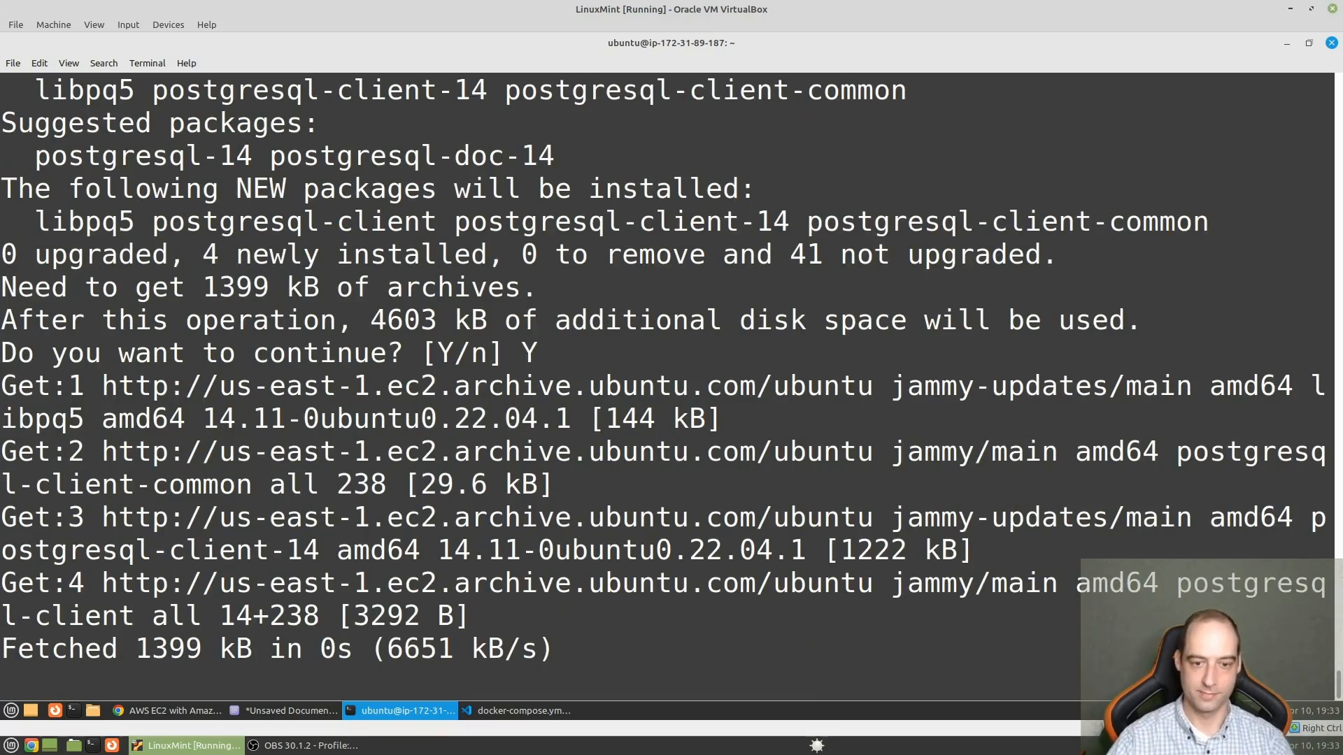
- Copy the createdb -h portion of the database creation command from the Kestra docs and insert it at a cleared EC2 terminal prompt
click(184, 715)
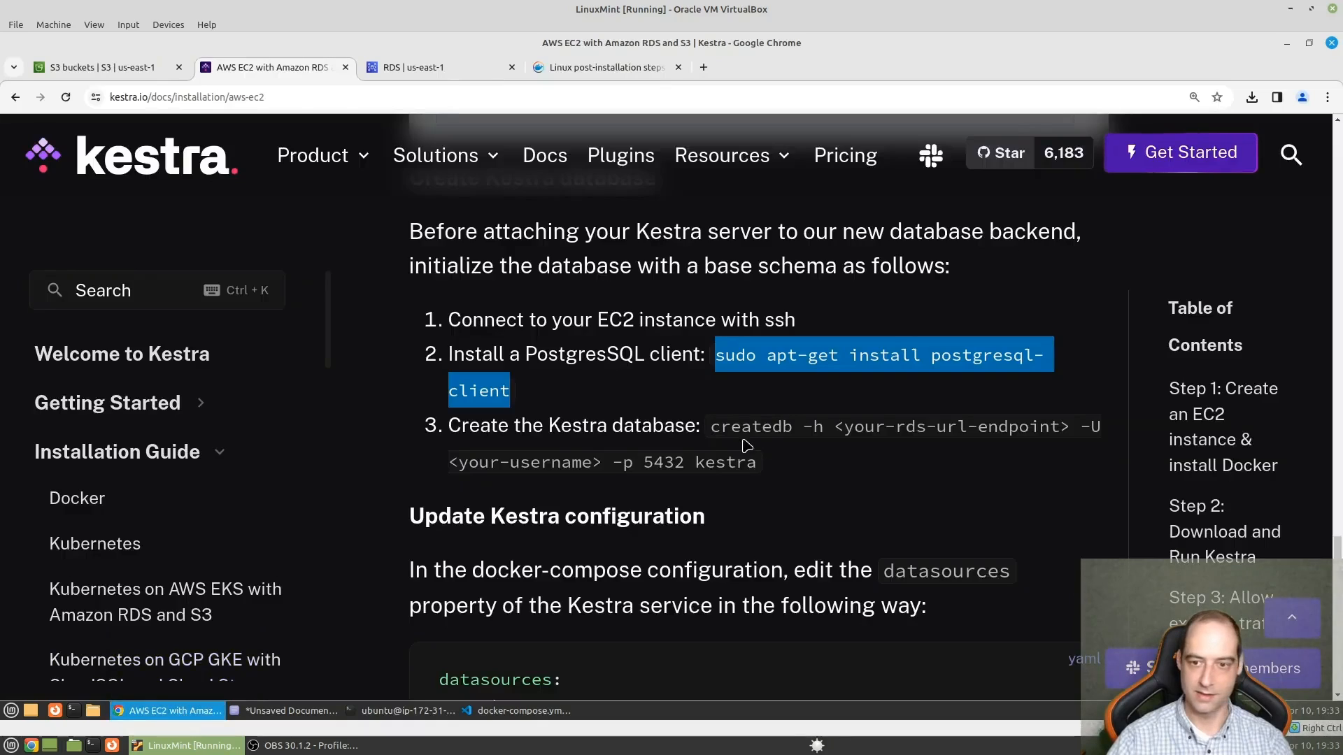
drag(748, 425, 825, 421)
right_click(794, 427)
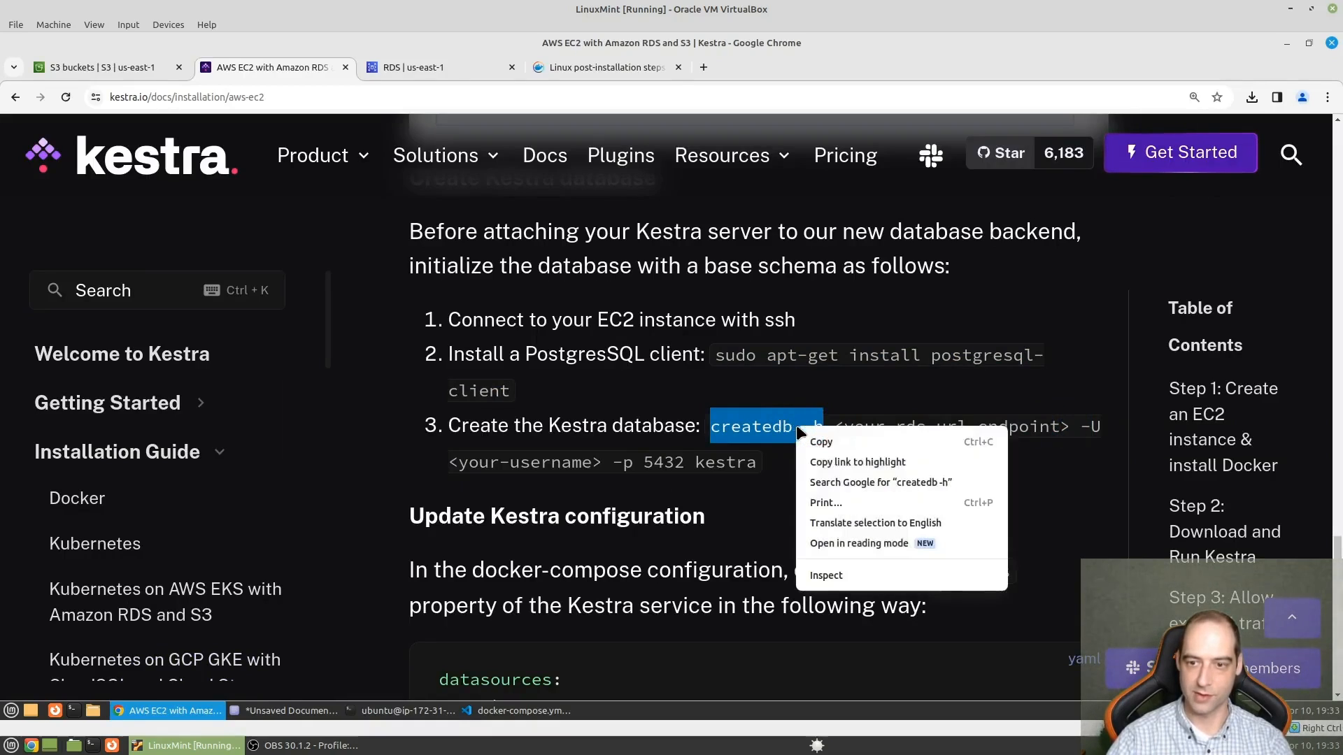
click(832, 435)
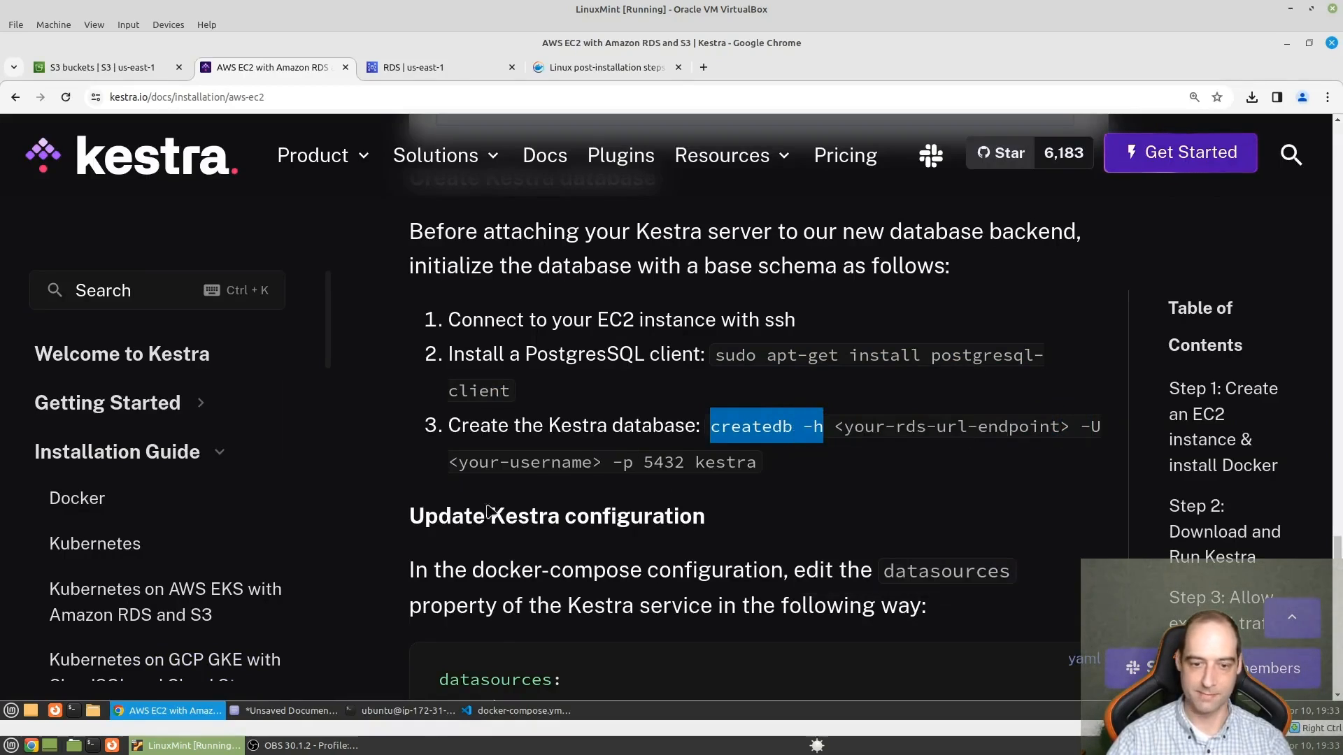
click(413, 710)
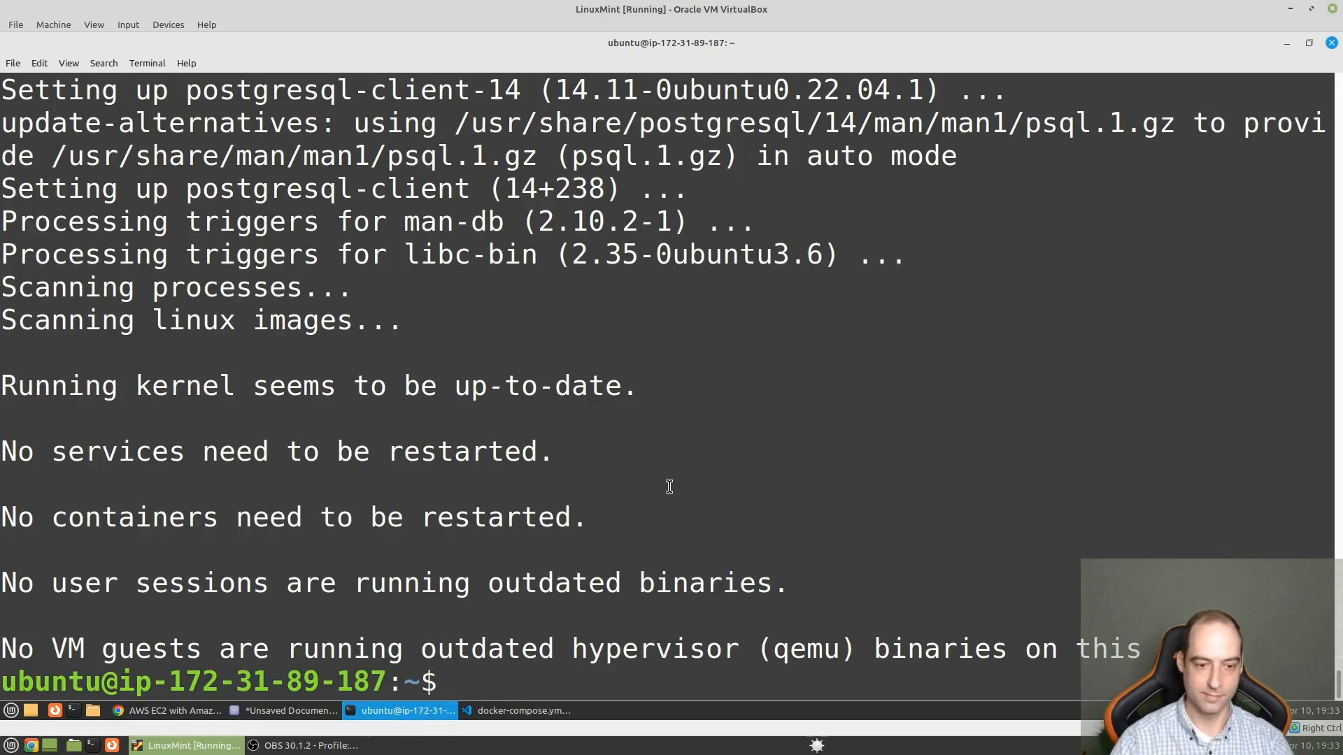
key(ctrl+l)
key(ctrl+shift+v)
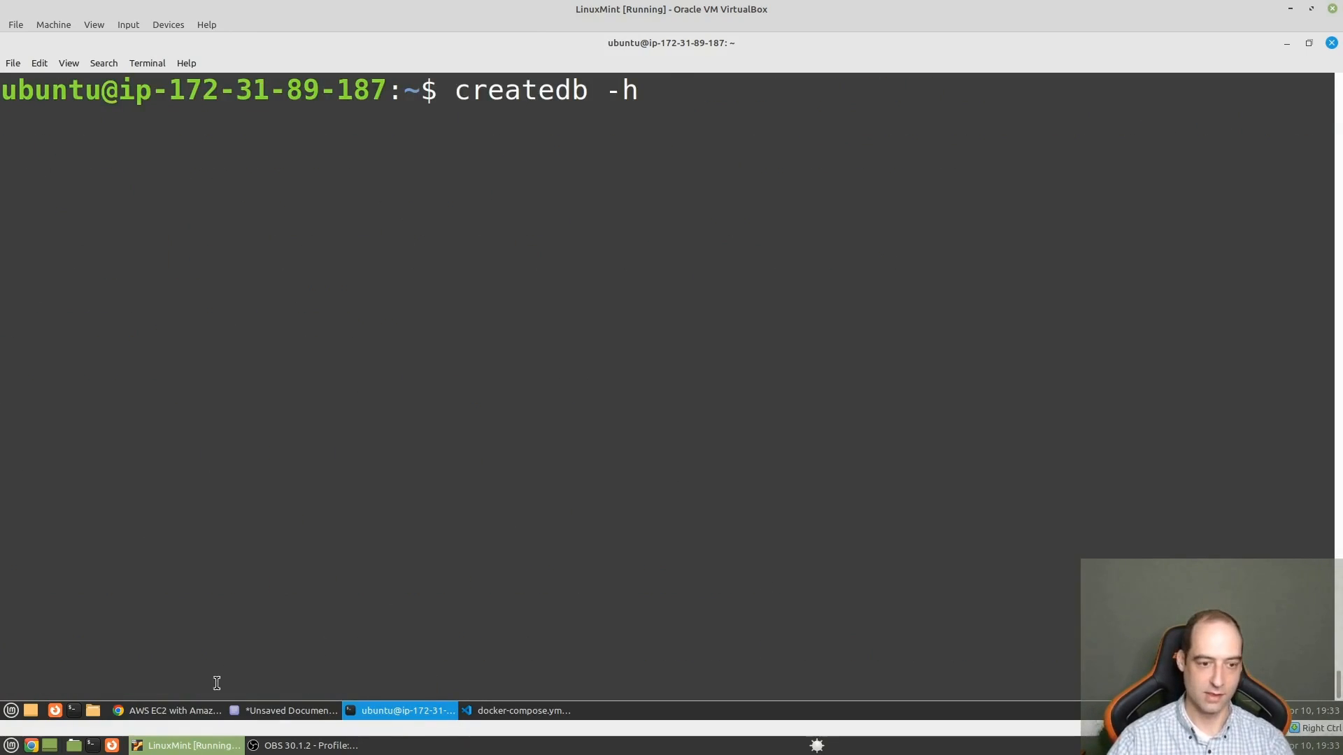
- Copy the kestradb endpoint from the Amazon RDS page in Chrome and insert it after createdb -h in the EC2 terminal
click(198, 711)
click(445, 68)
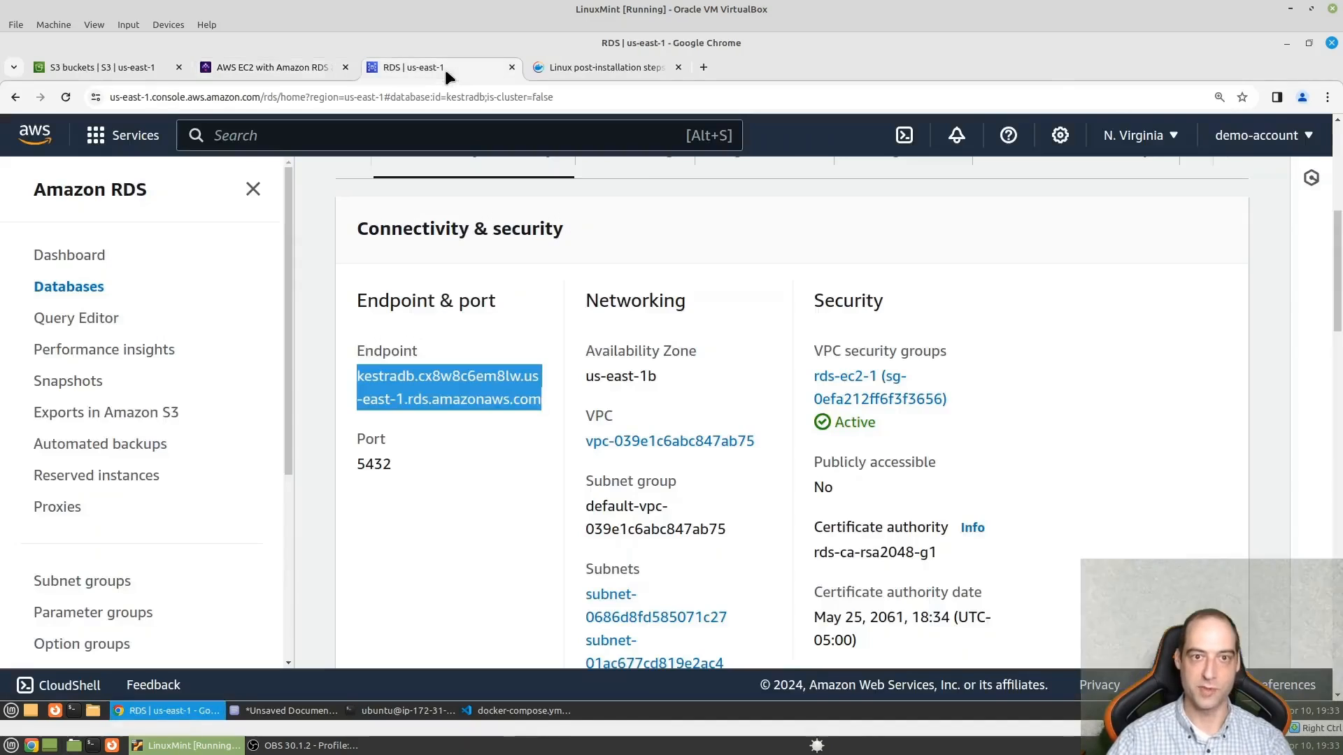
right_click(464, 378)
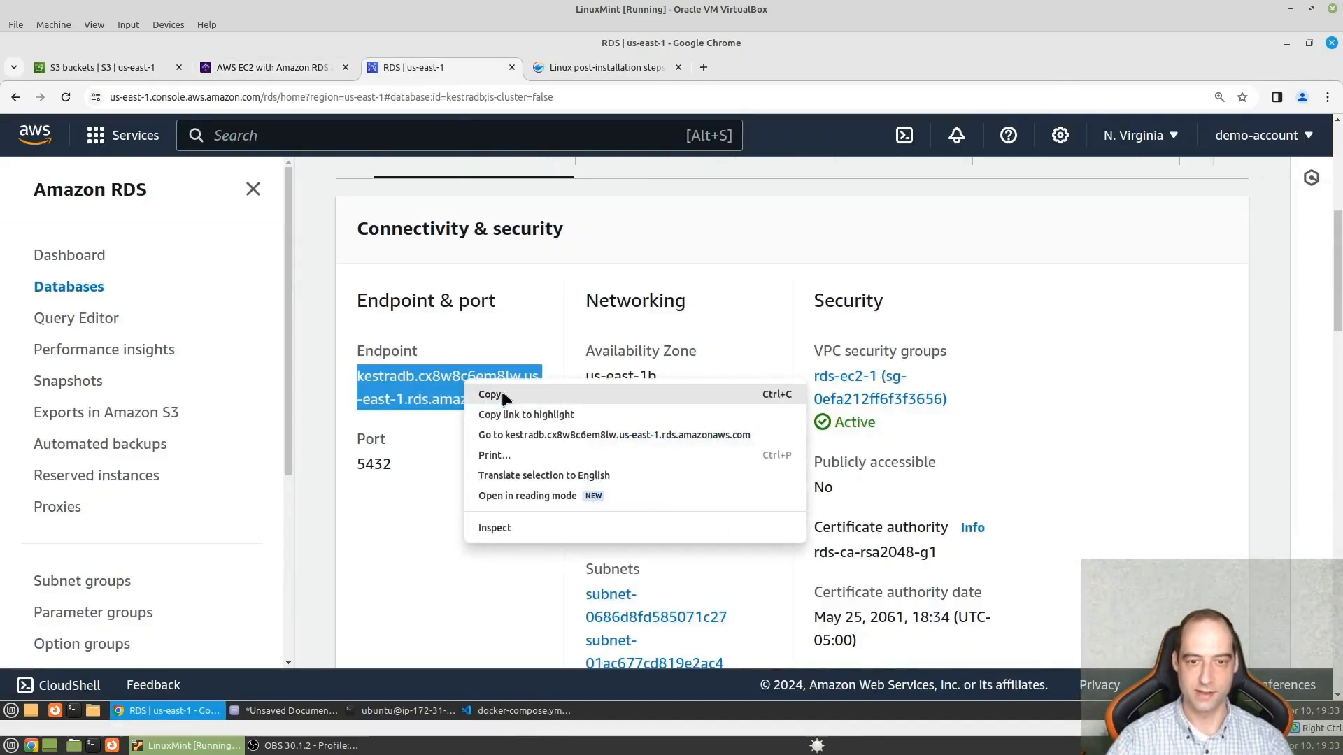
click(501, 392)
click(406, 712)
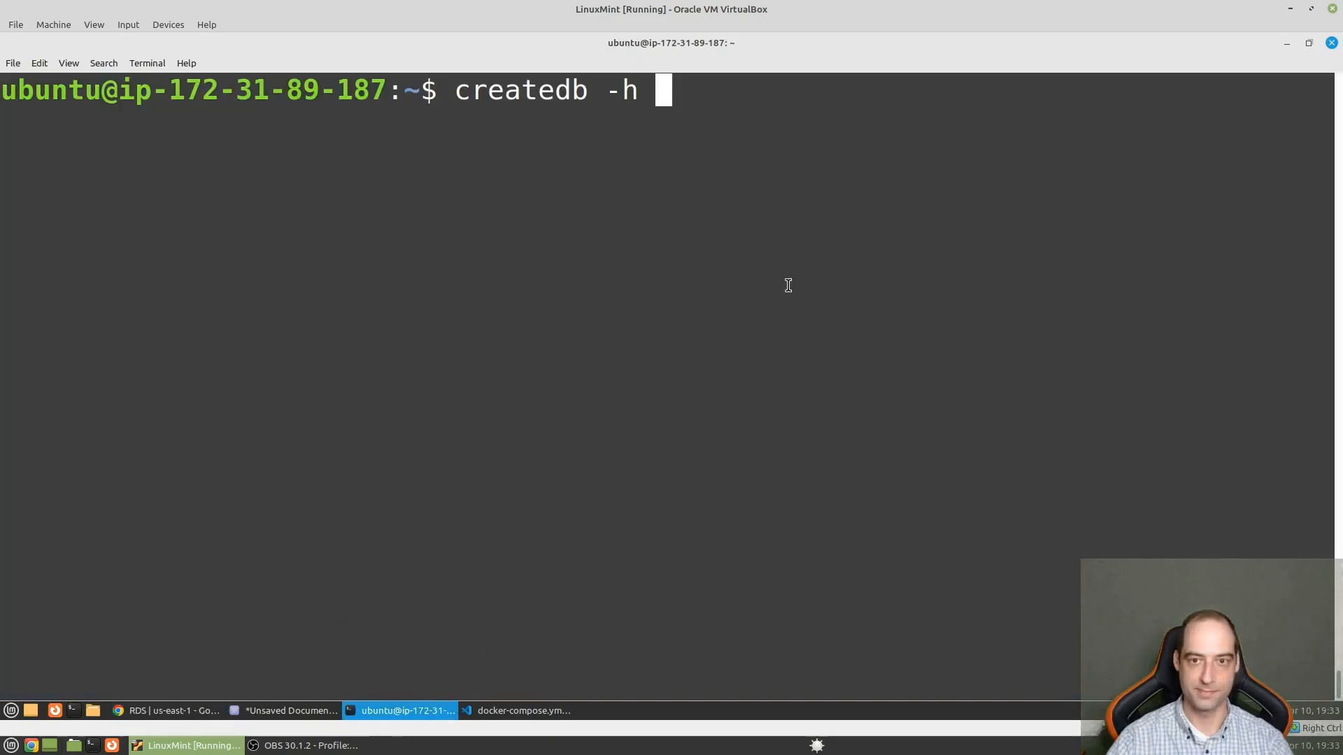
right_click(785, 287)
click(816, 381)
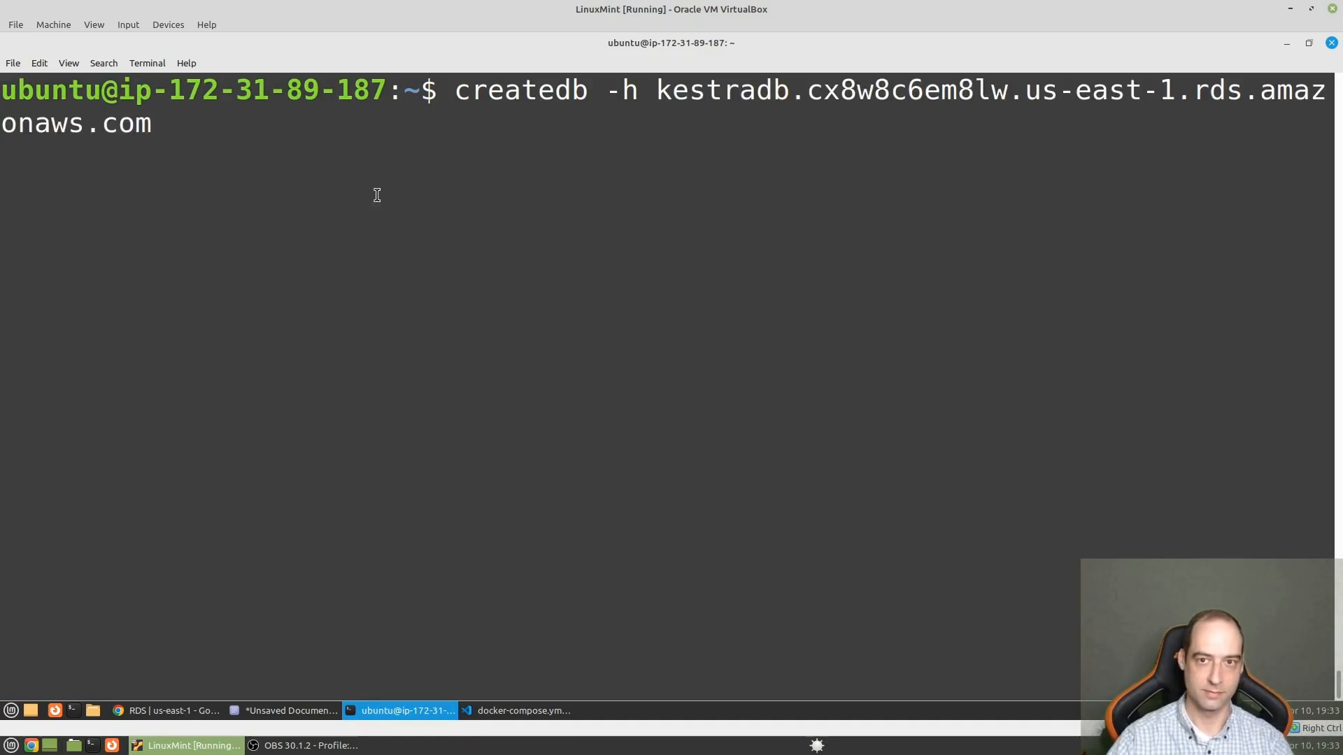
- Check the createdb syntax in the Kestra docs, float the terminal window over the page, and add -U postgres to the command
click(195, 713)
click(306, 65)
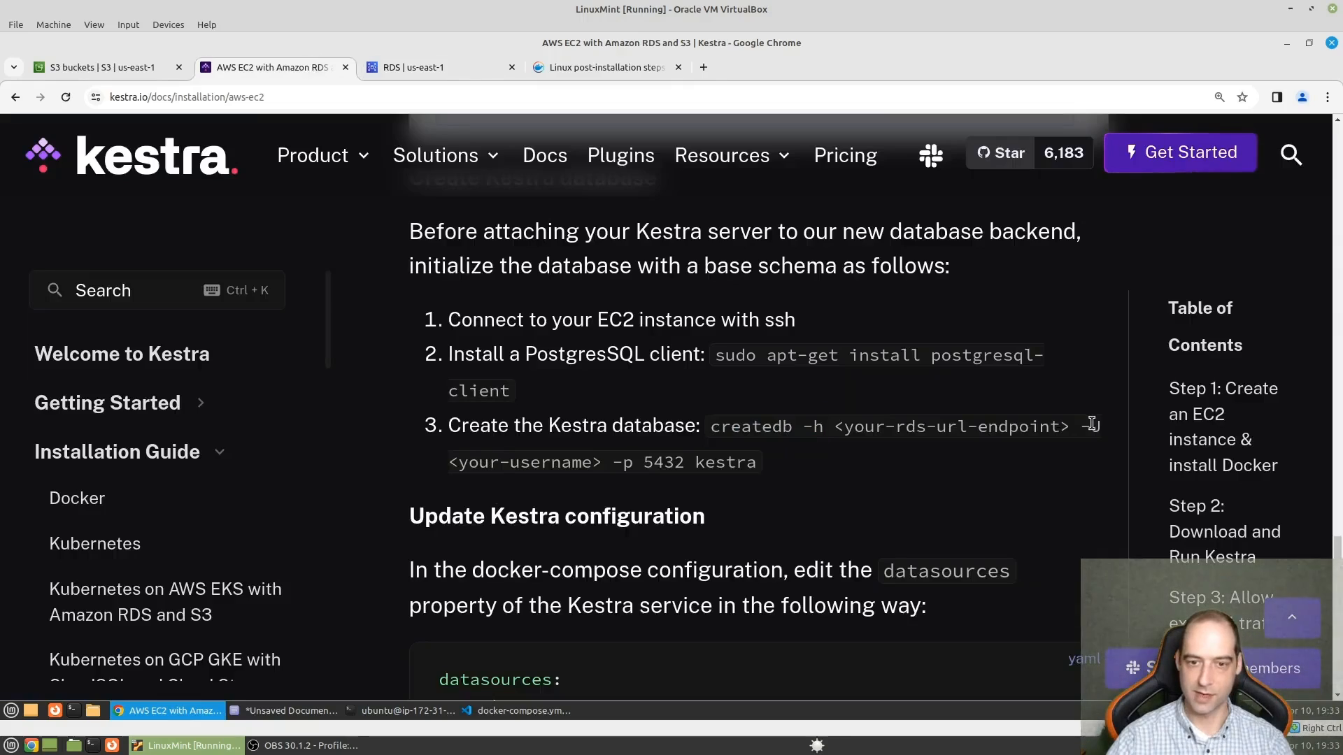
click(408, 711)
drag(617, 10, 570, 3)
drag(642, 45, 693, 130)
text(U)
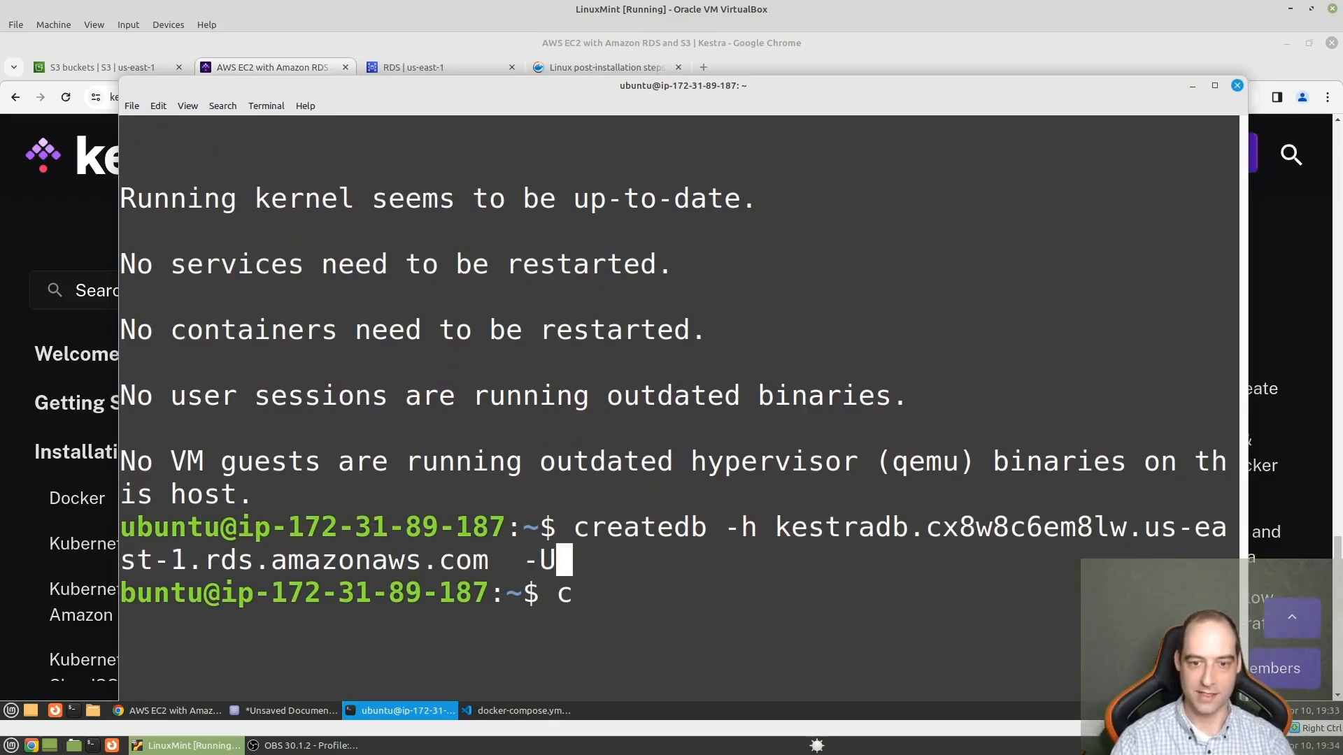
text( postgres)
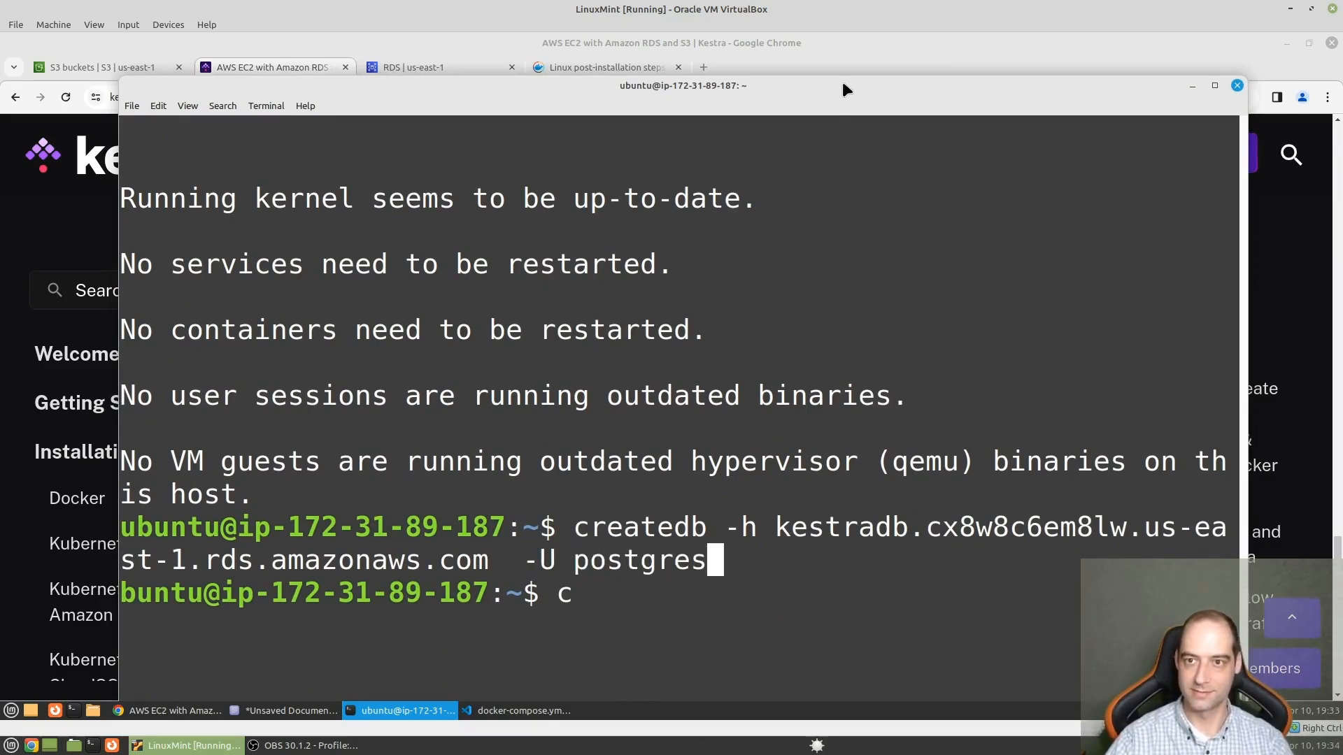
- Complete the createdb command with -p 5432 kestra, run it with the database password, and clear the terminal
mouse_move(848, 87)
mouse_down()
mouse_move(848, 385)
mouse_move(866, 543)
mouse_move(870, 82)
mouse_up()
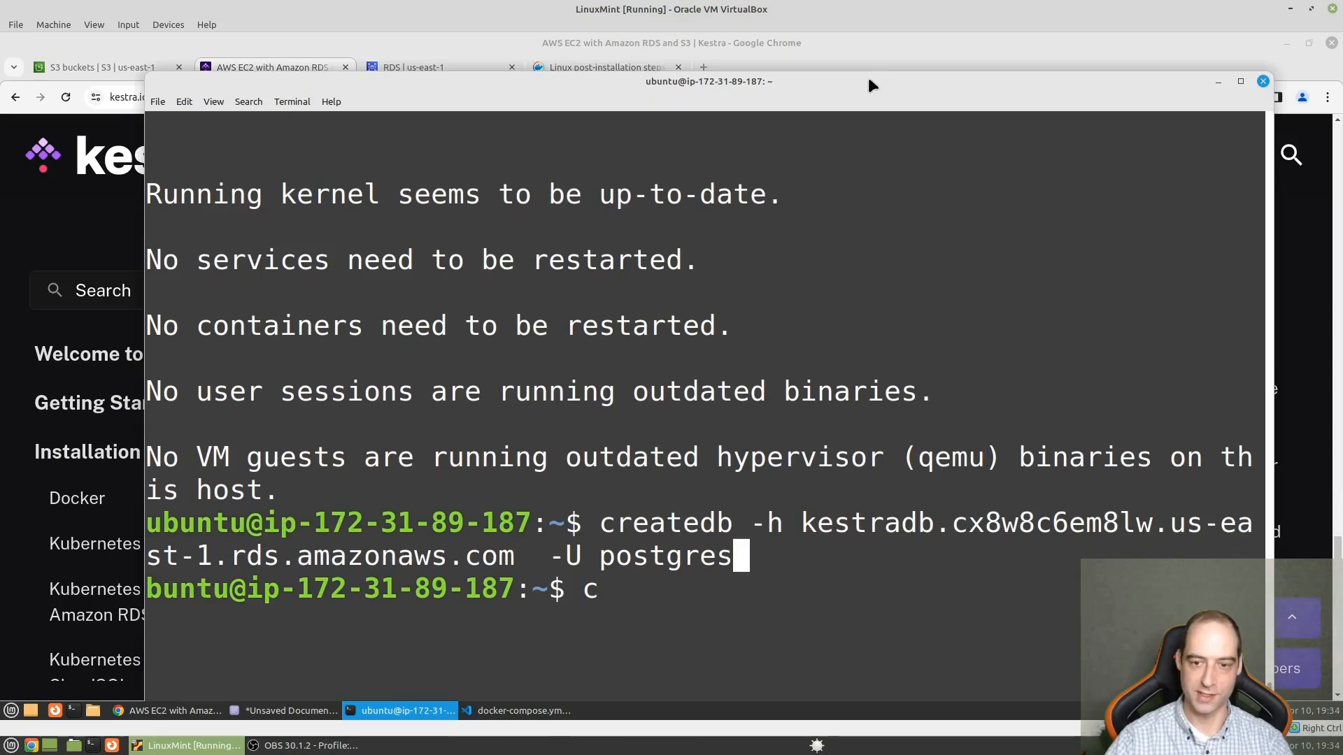
text(-p )
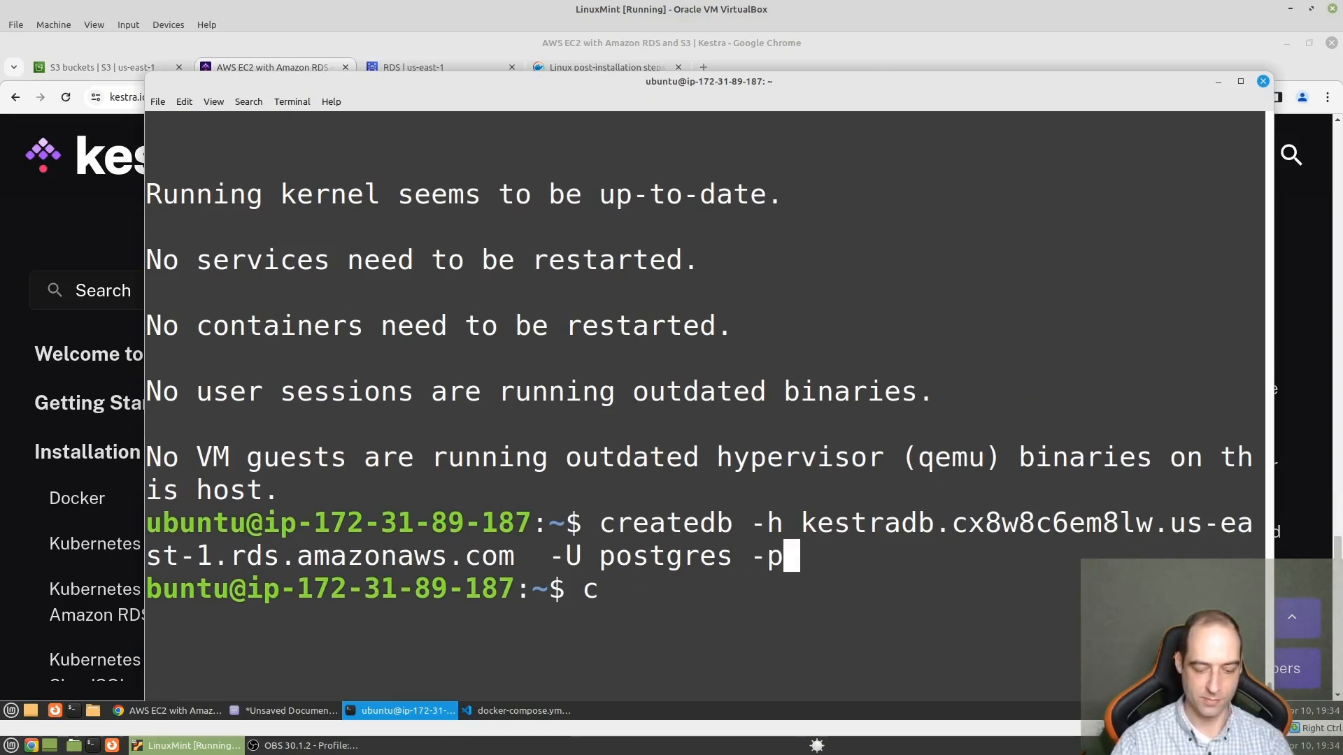
text(54)
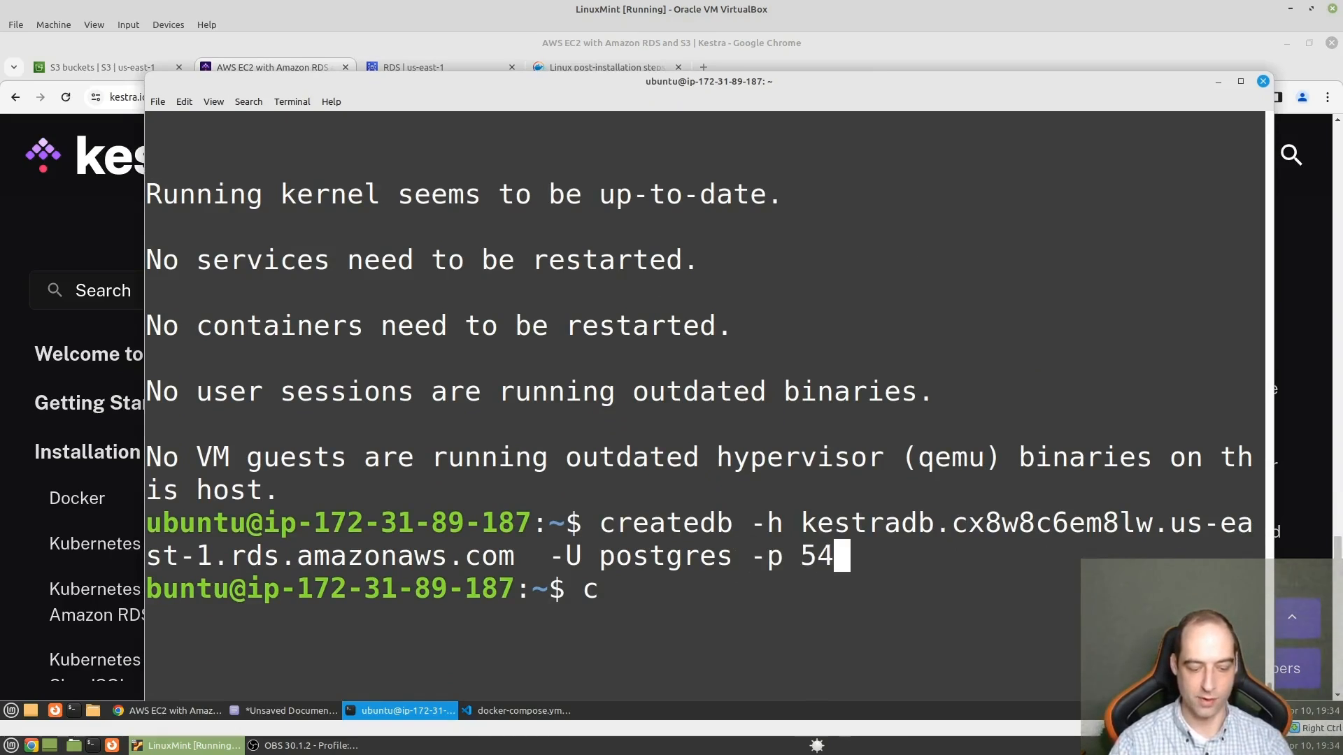
text(32)
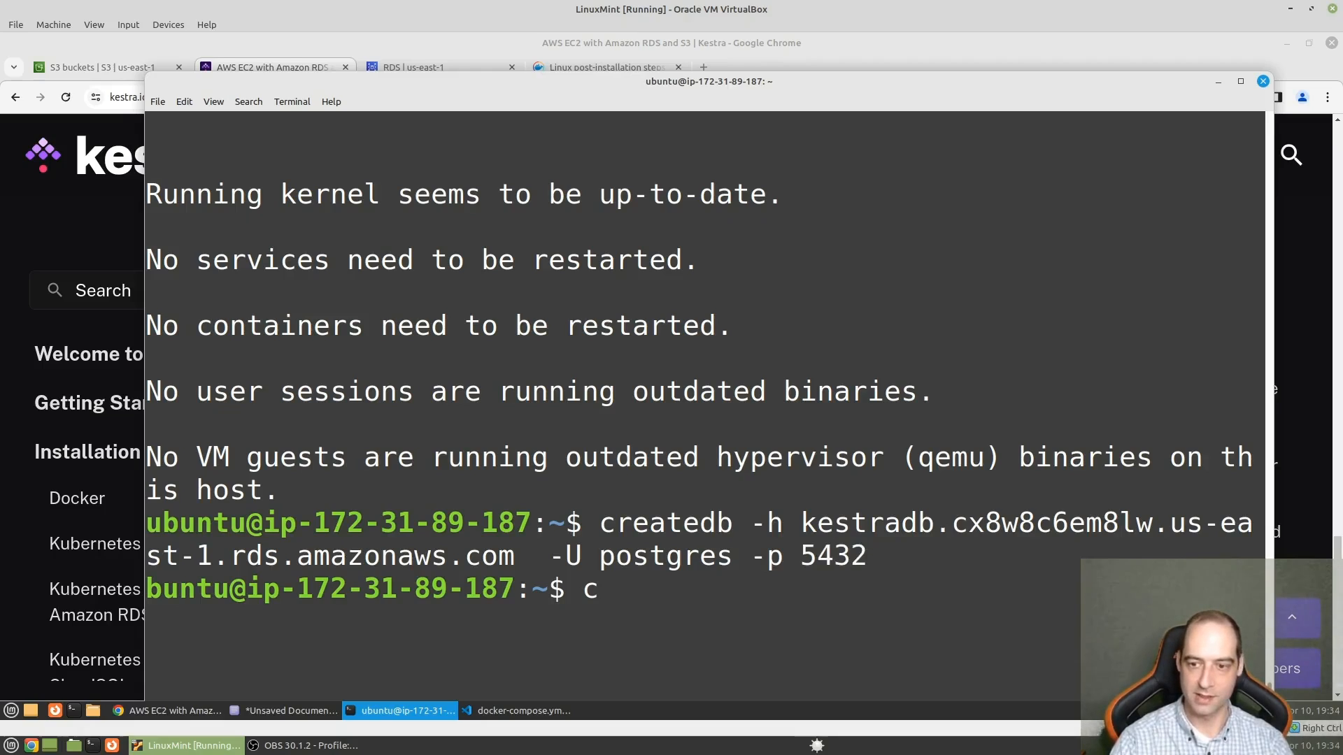
text( kestra)
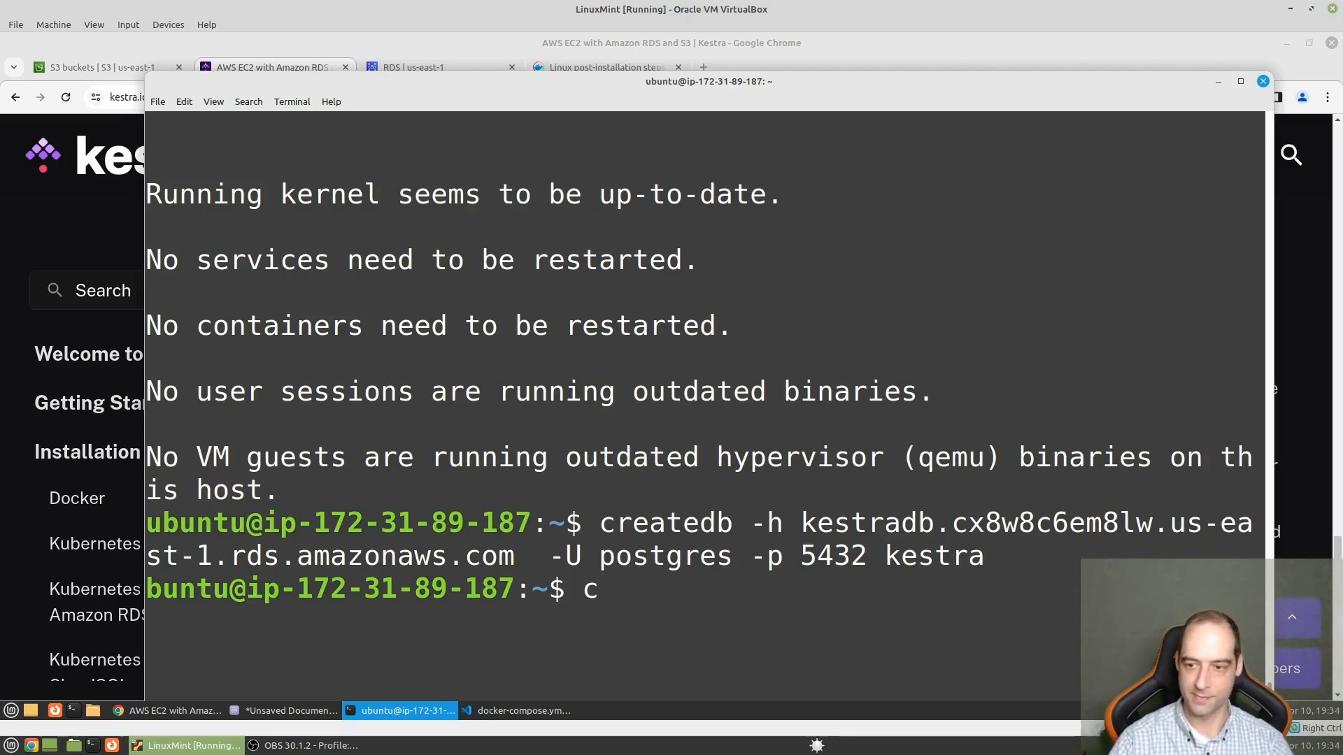
key(Return)
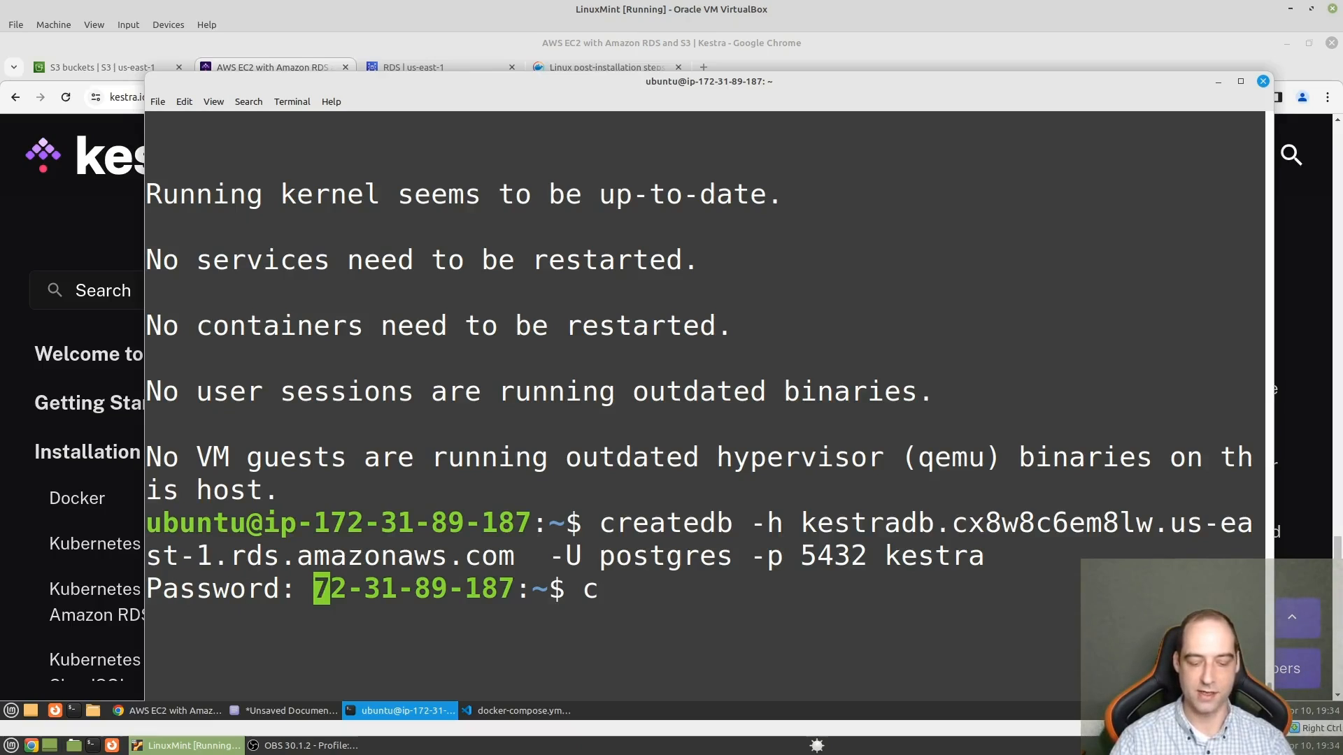
key(Return)
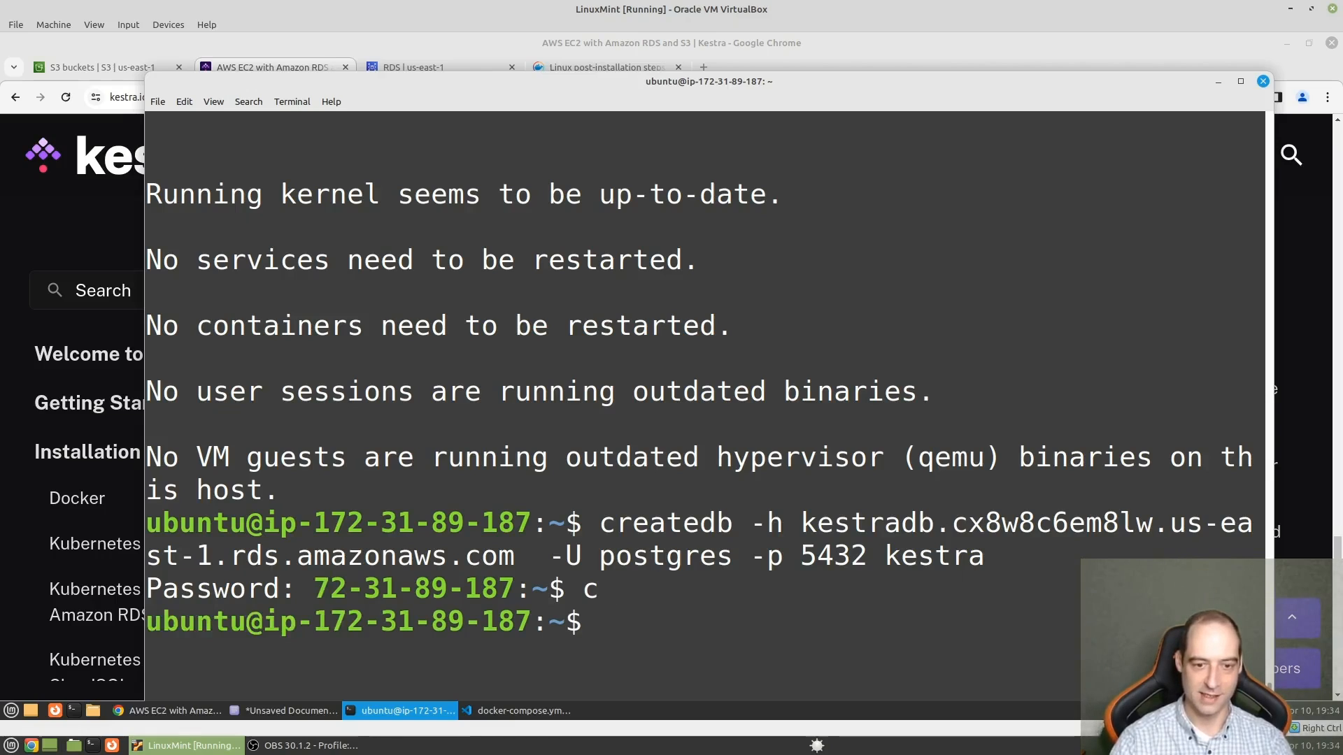
key(ctrl+l)
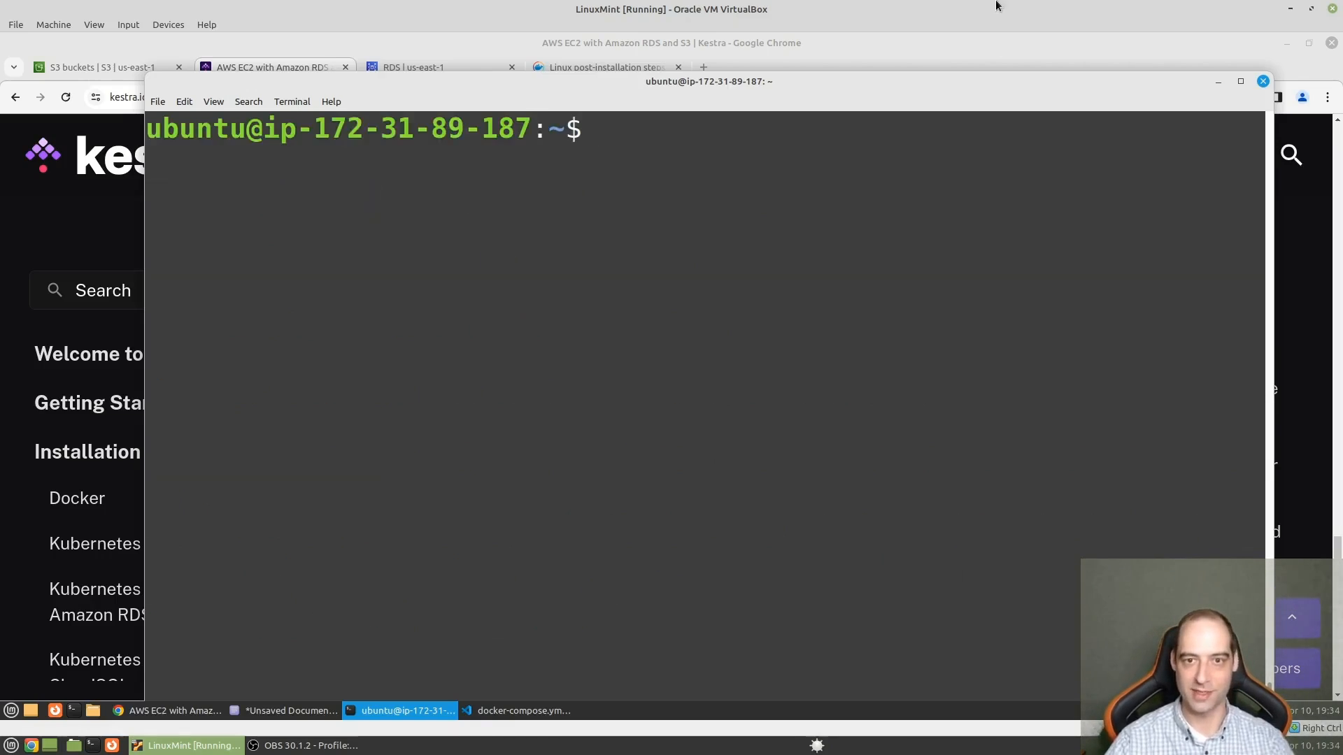
- Minimize the EC2 terminal, switch to Visual Studio Code, and rerun docker compose up in its kestra folder terminal
click(1219, 82)
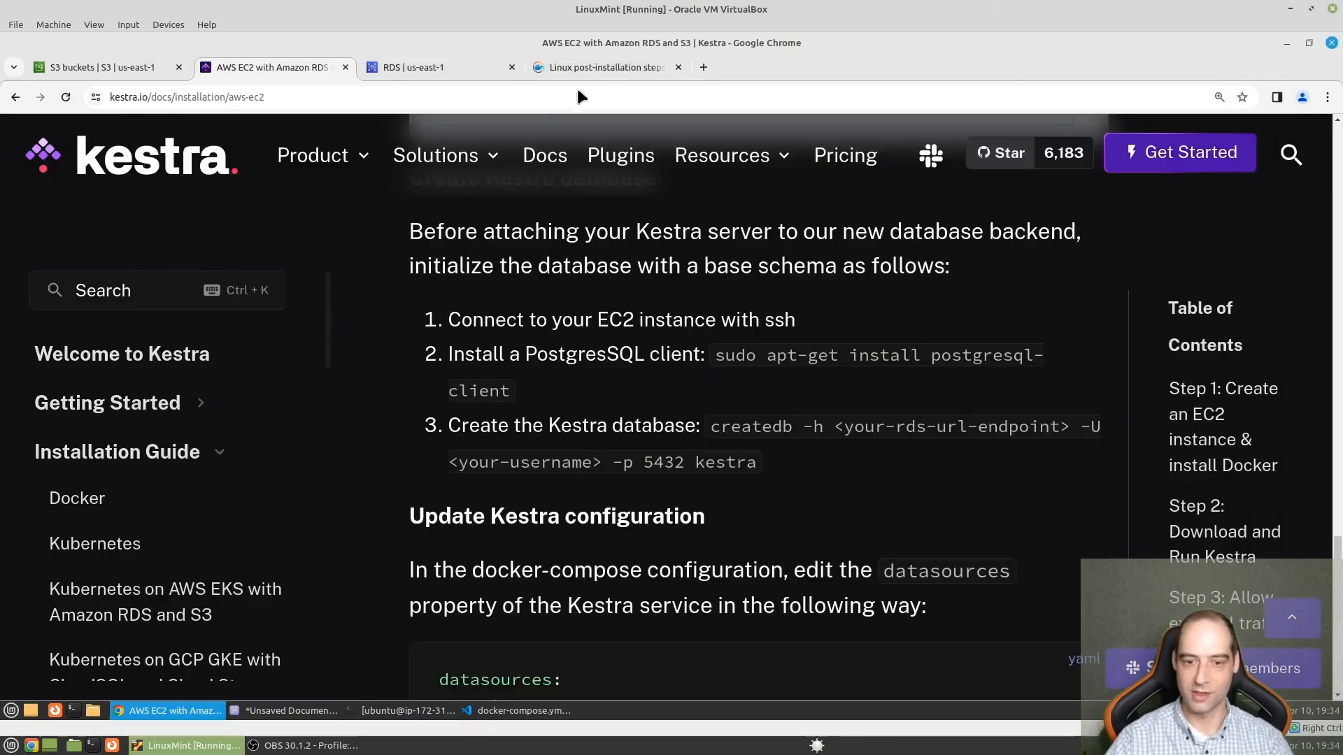
mouse_move(435, 154)
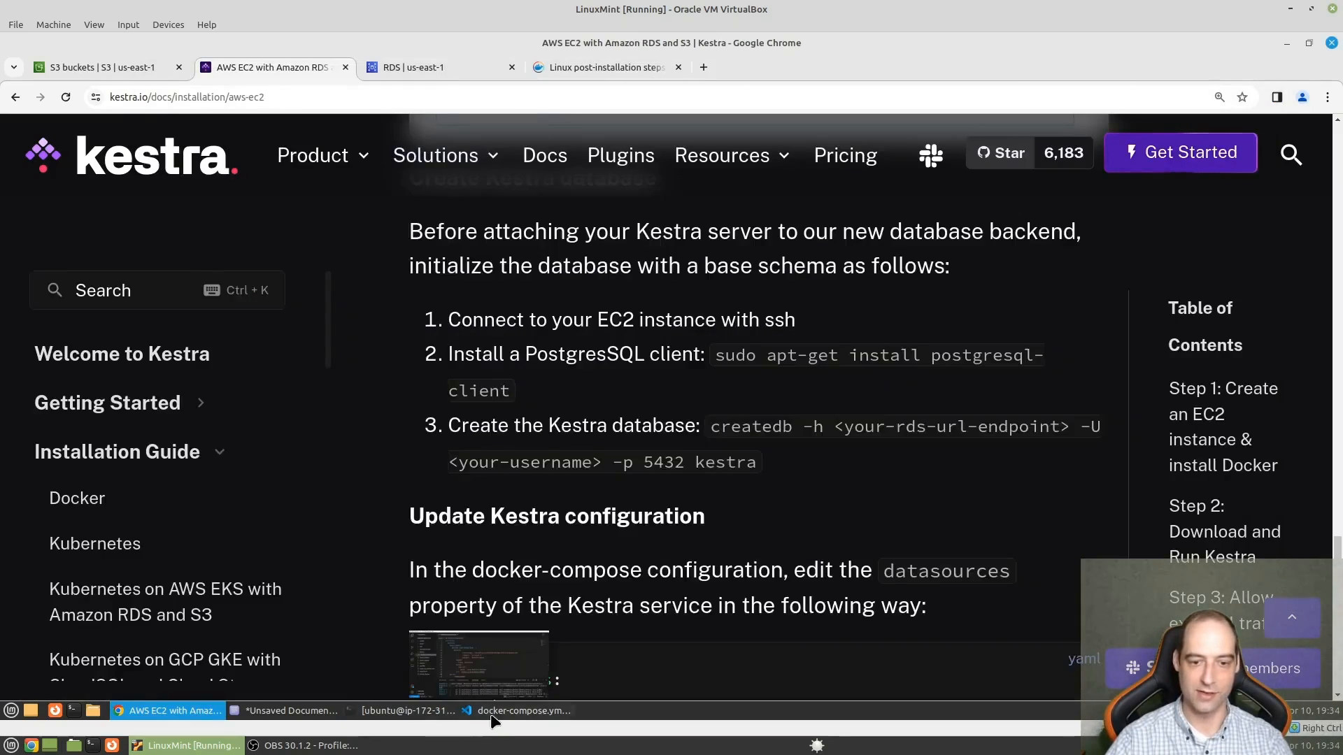
click(489, 711)
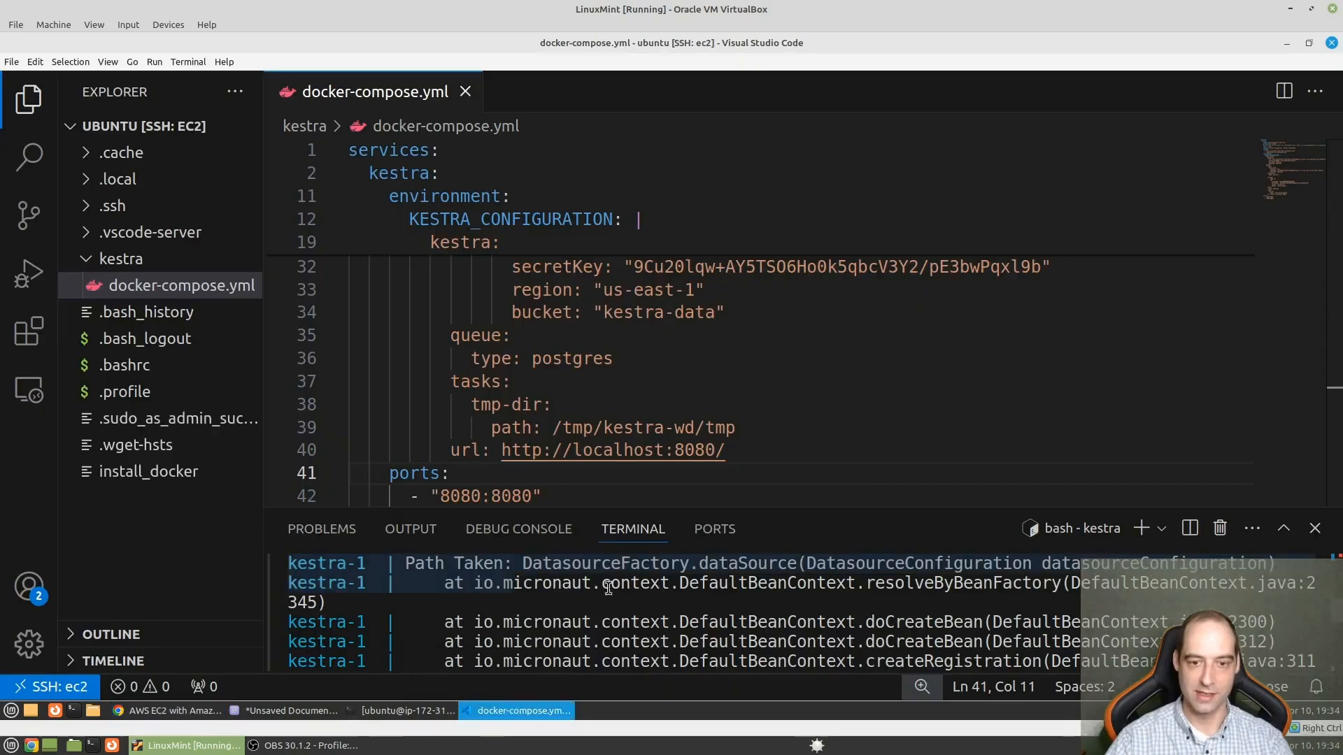
key(Up)
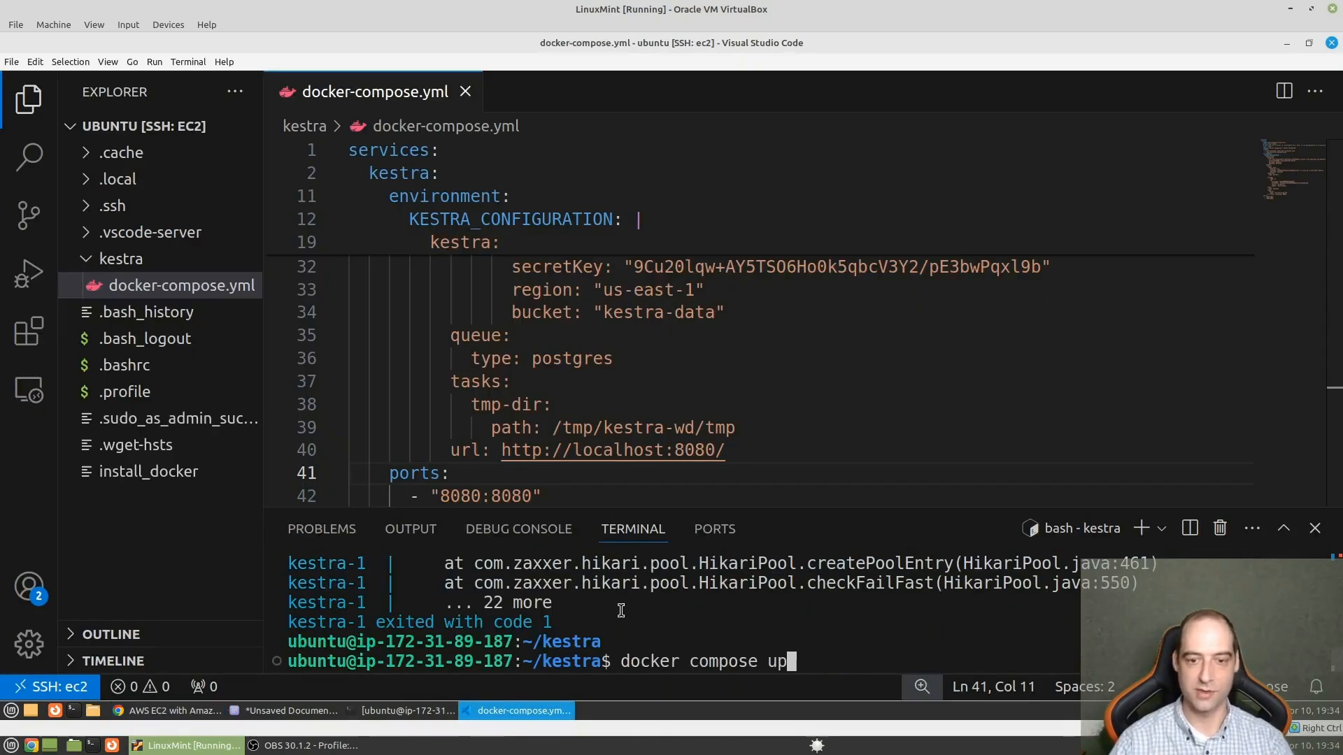
key(Return)
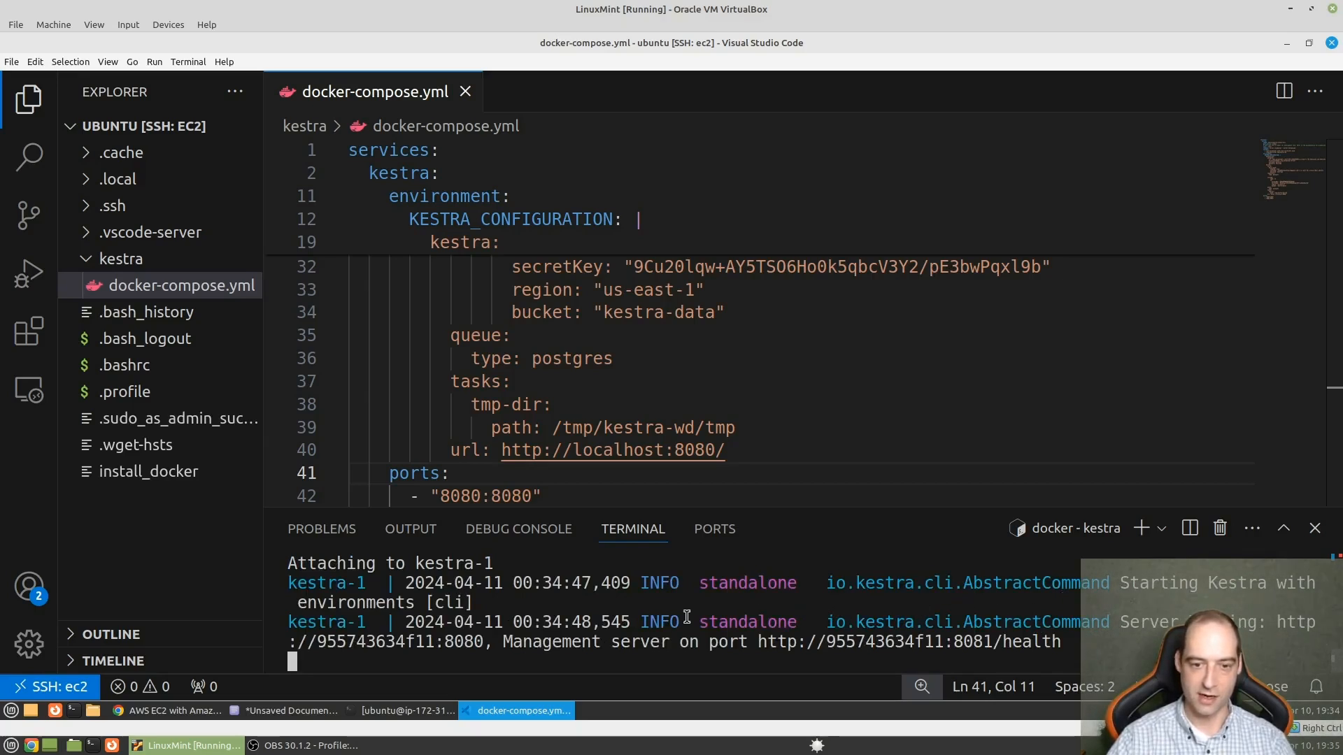
- Switch to the AWS console in Chrome, search for ec2, and open the list of running EC2 instances
click(190, 715)
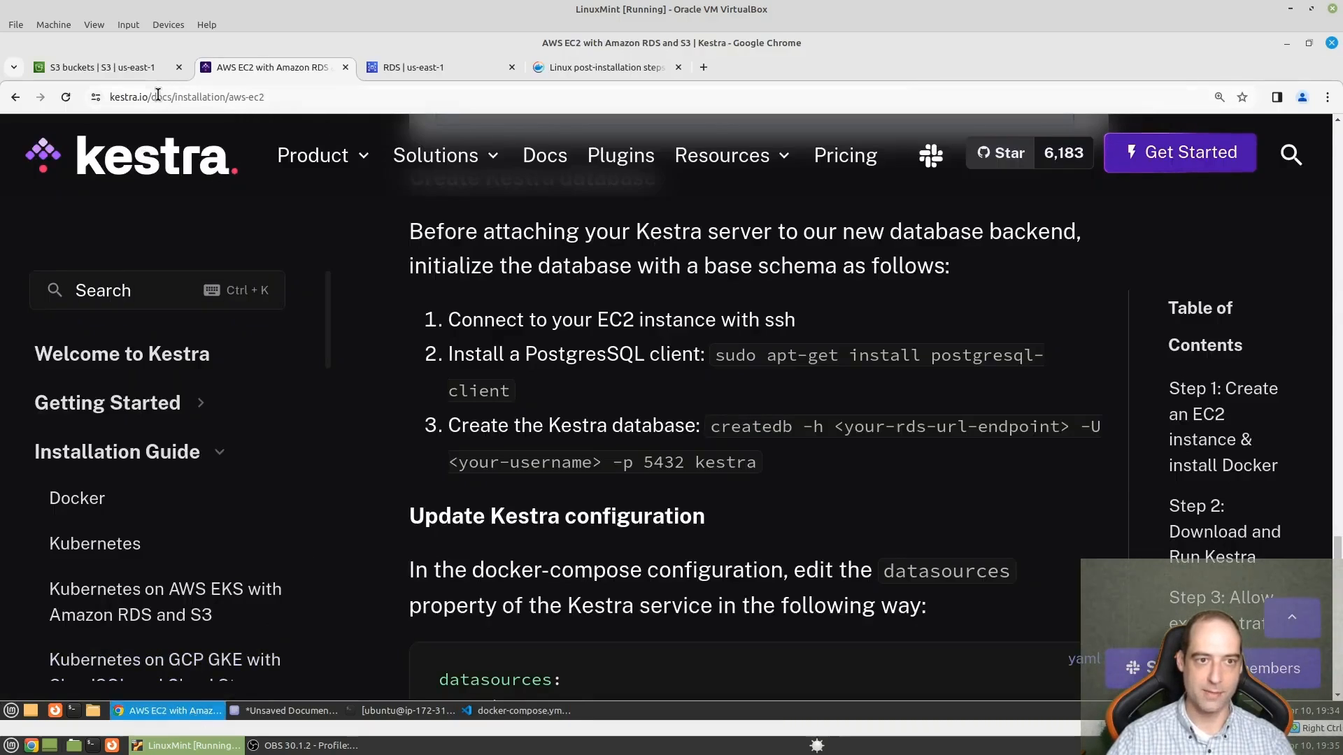
click(117, 67)
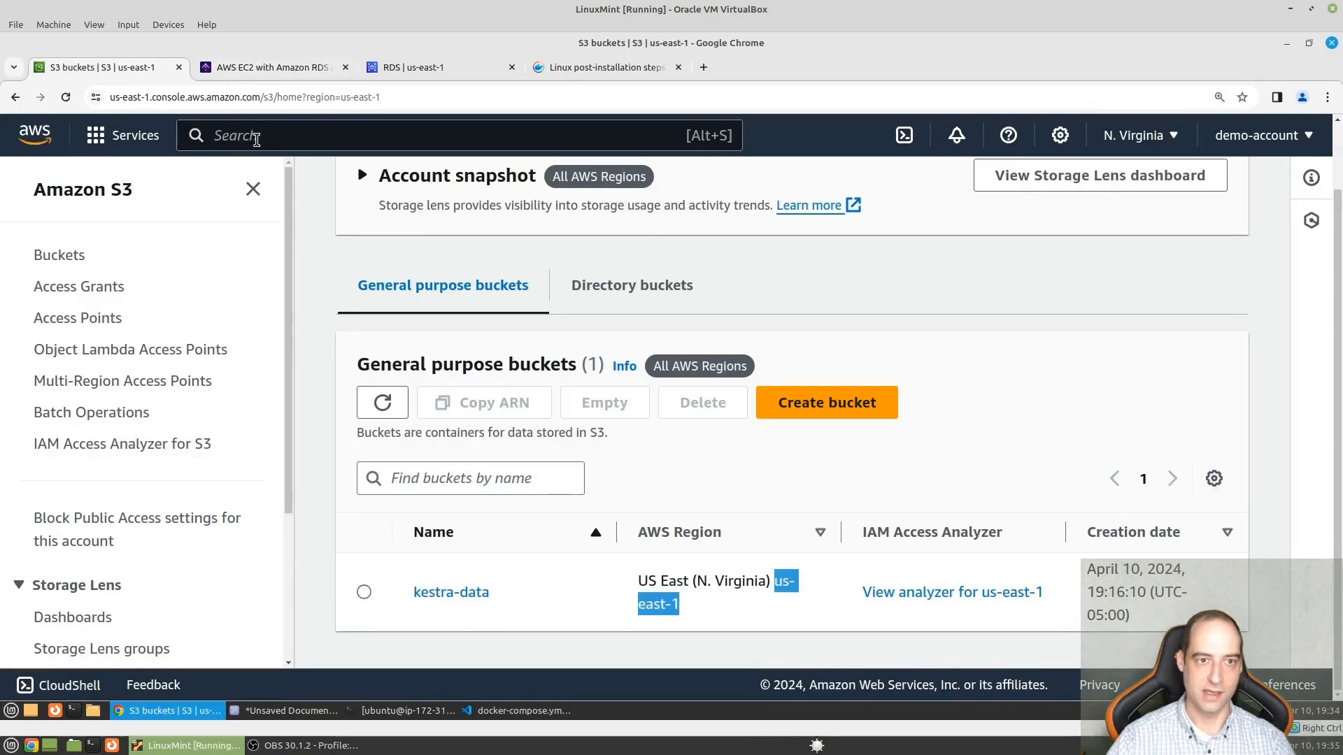
click(279, 139)
text(ec2)
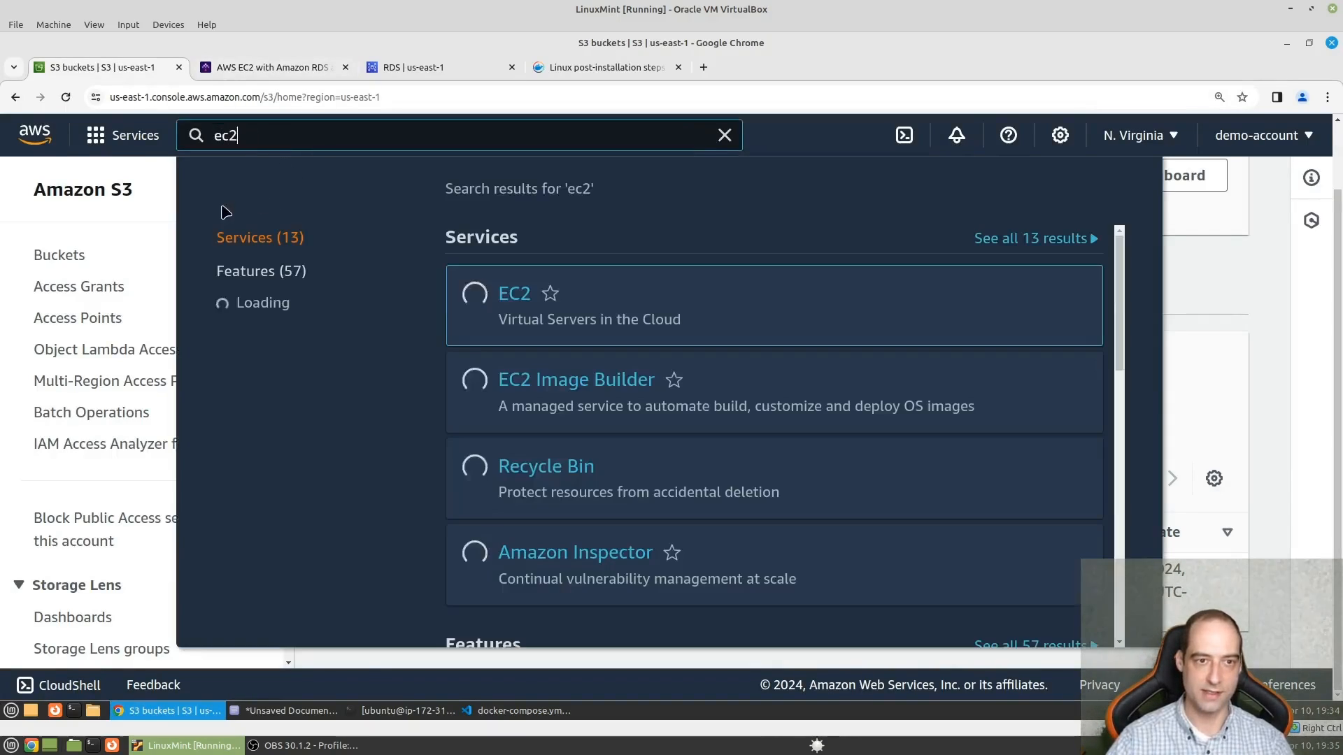
click(514, 294)
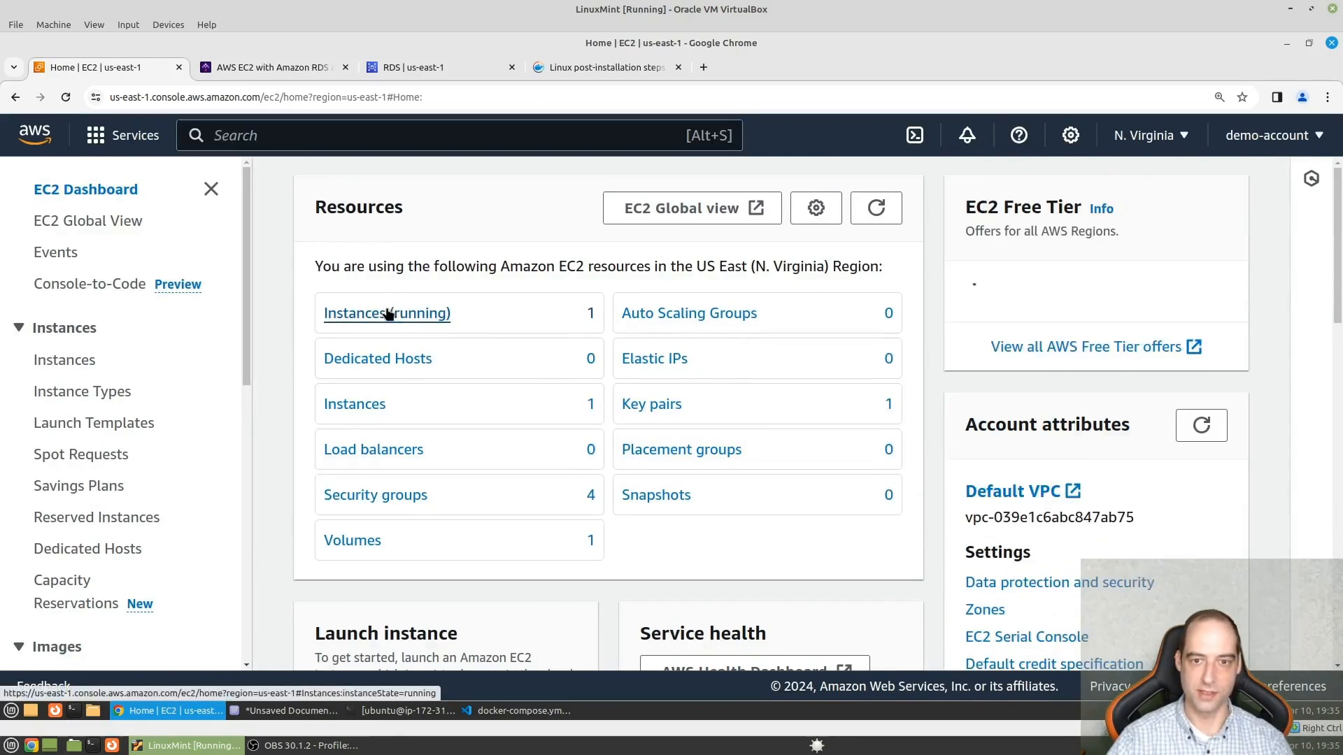
click(389, 308)
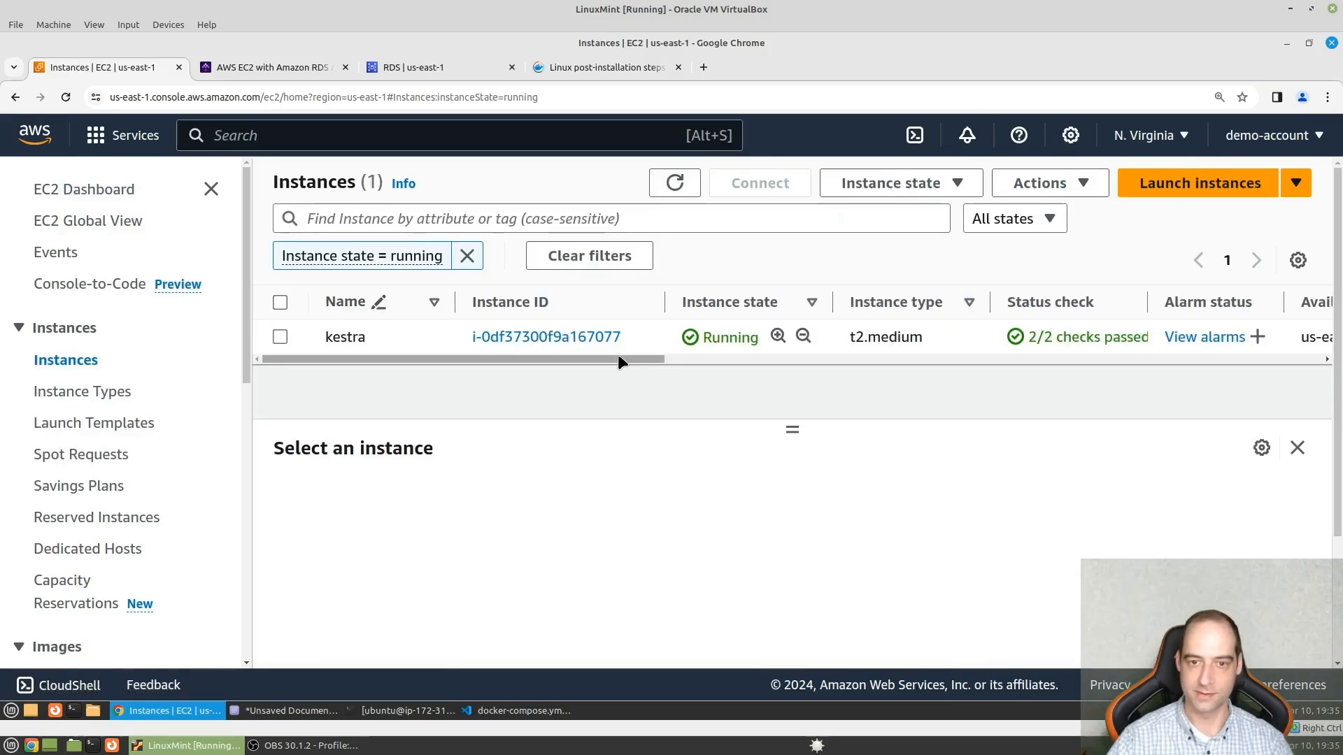
- Copy the public IPv4 address of the kestra instance from the instances table
drag(618, 356, 1016, 346)
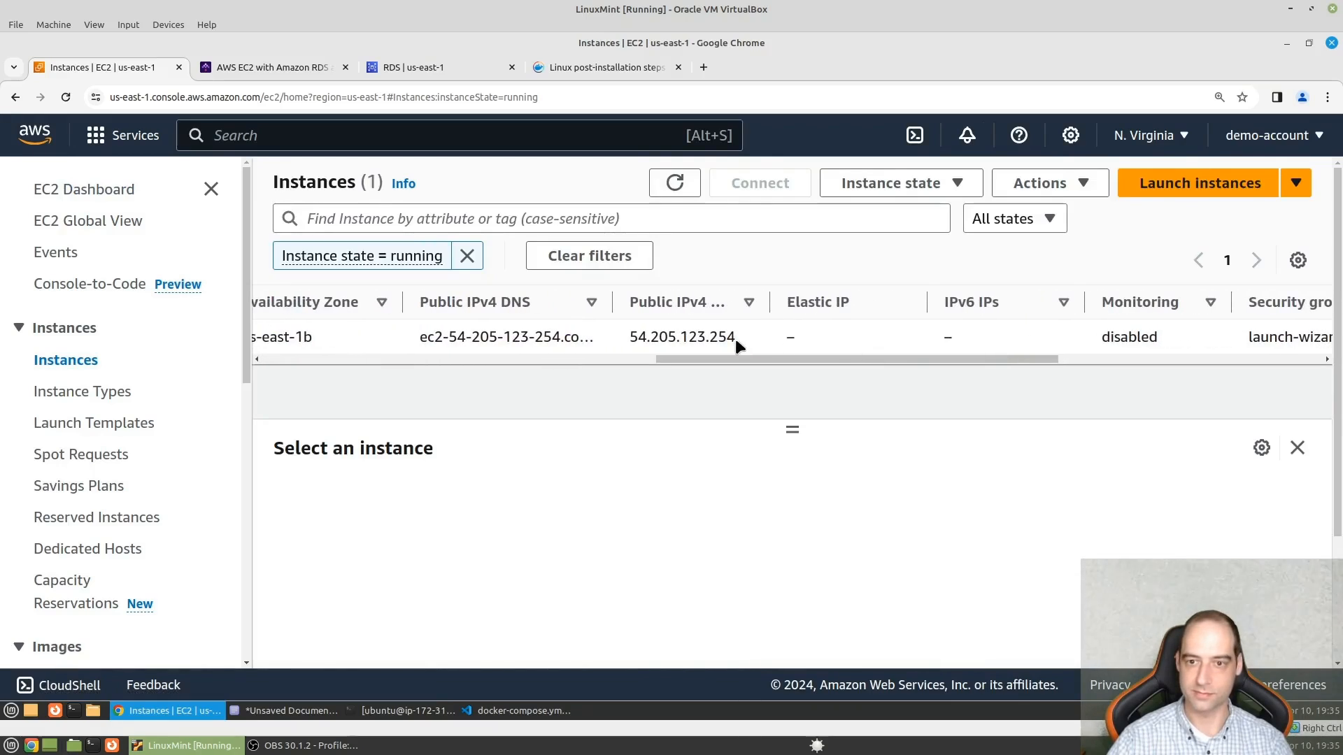
drag(738, 344, 629, 338)
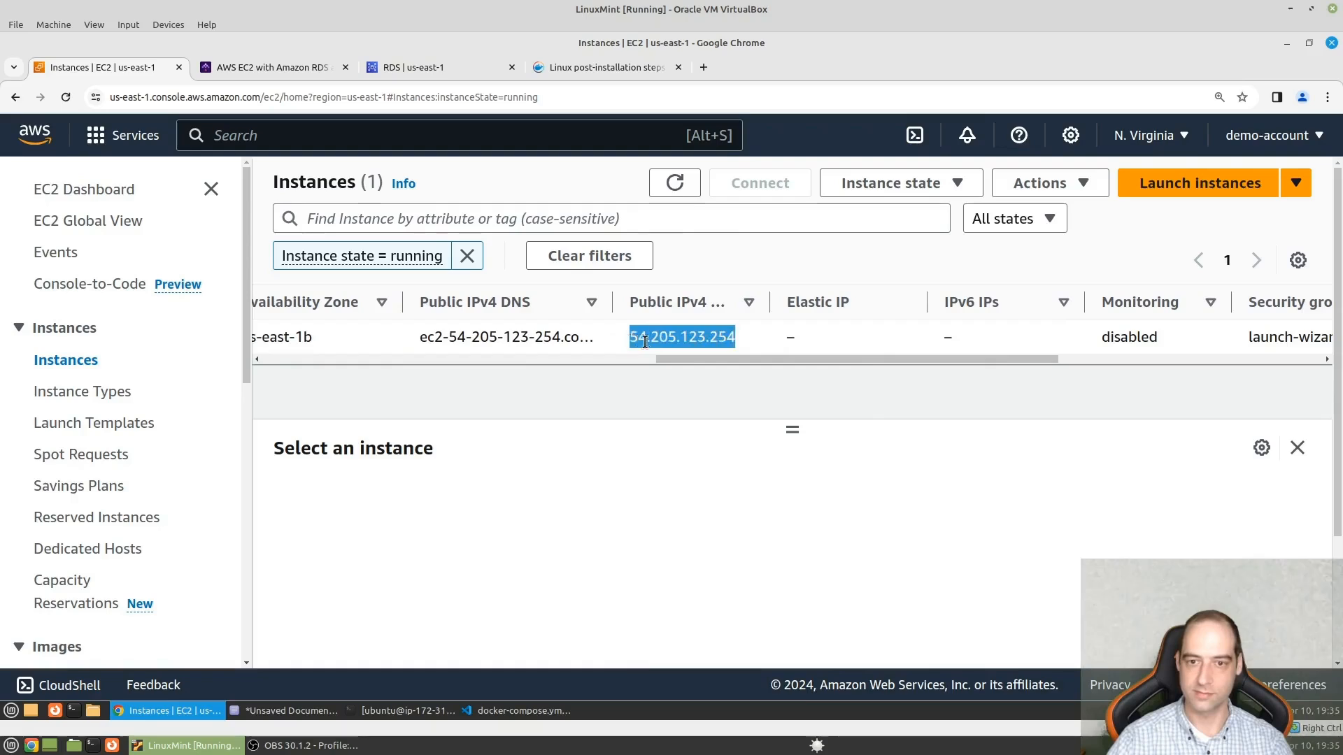
right_click(642, 338)
click(644, 364)
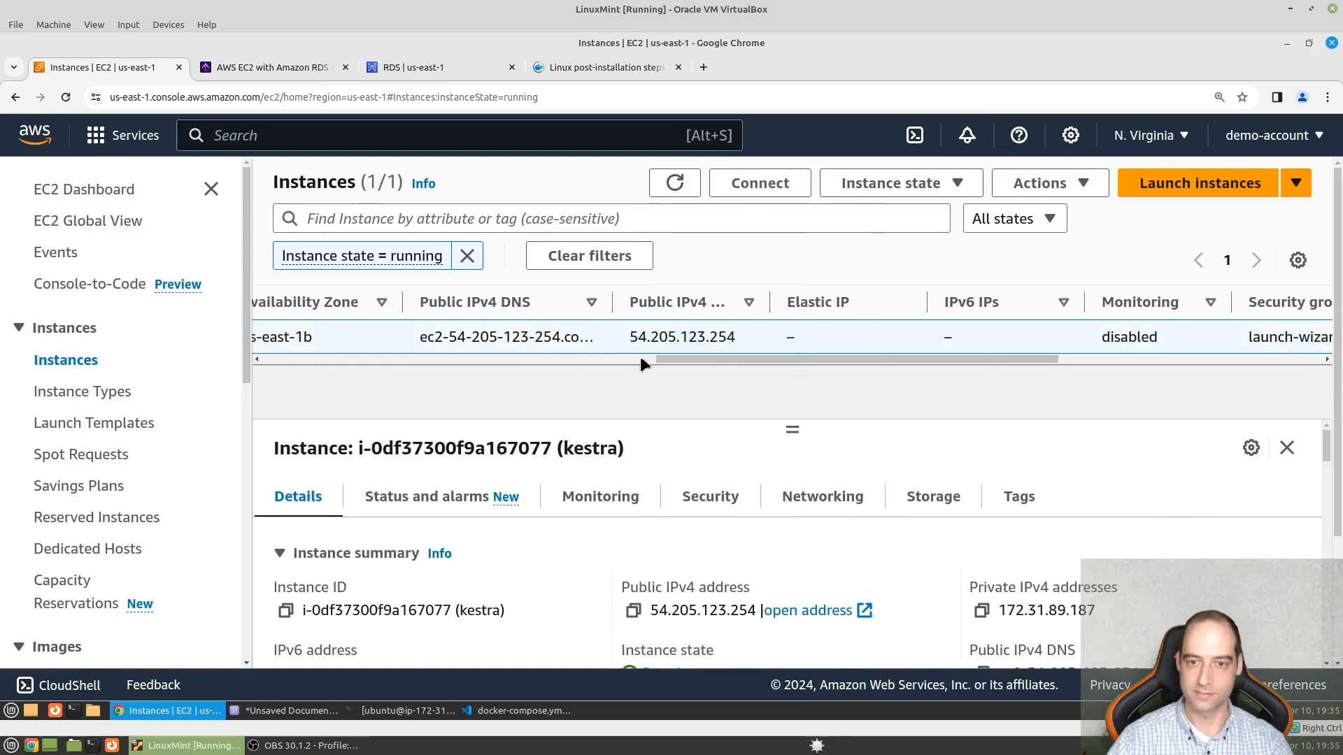
drag(744, 343, 627, 348)
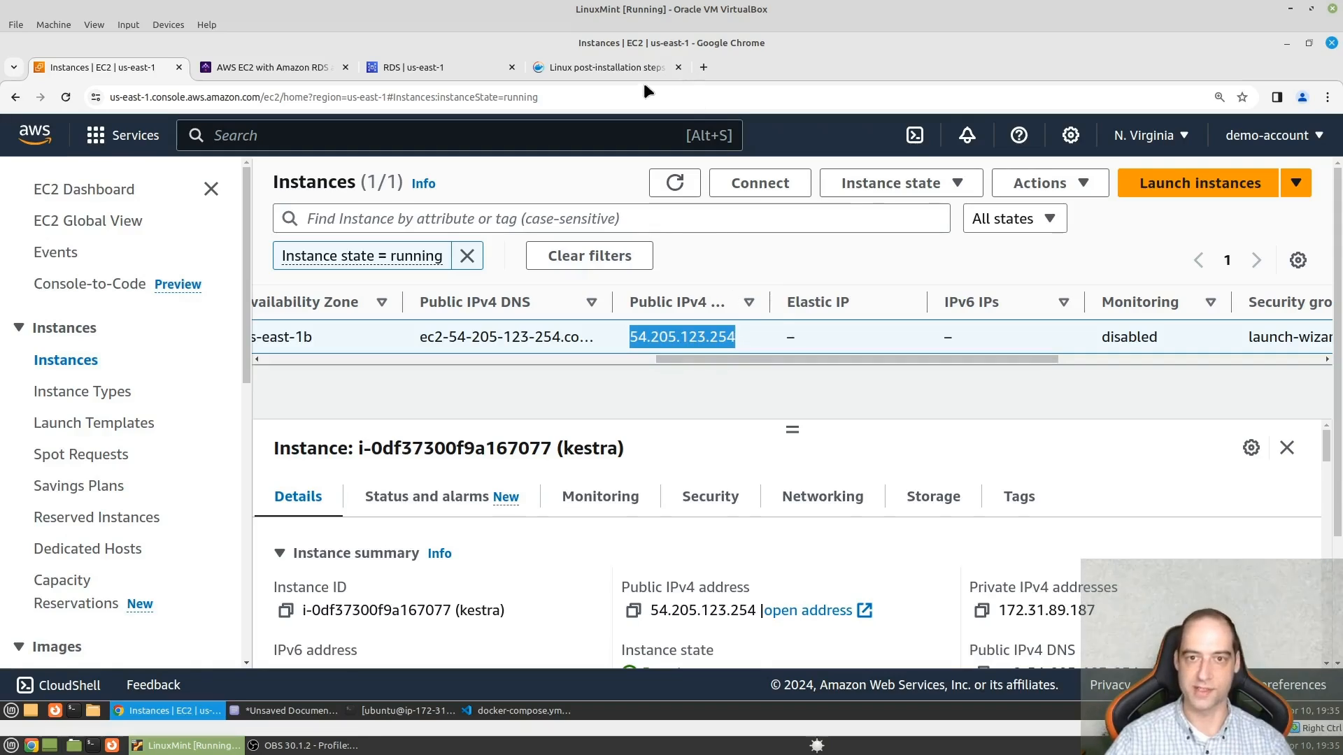
- Load 54.205.123.254:8080 in a new browser tab
click(704, 67)
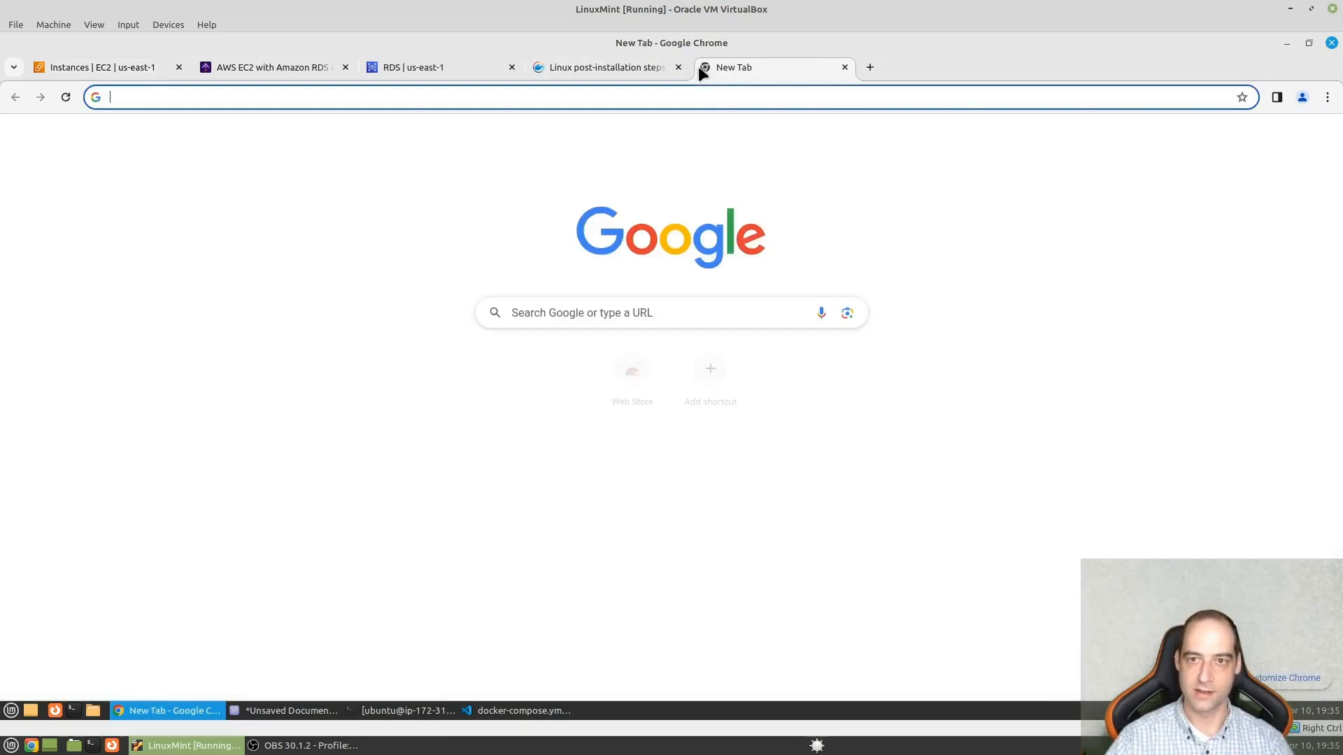
key(ctrl+v)
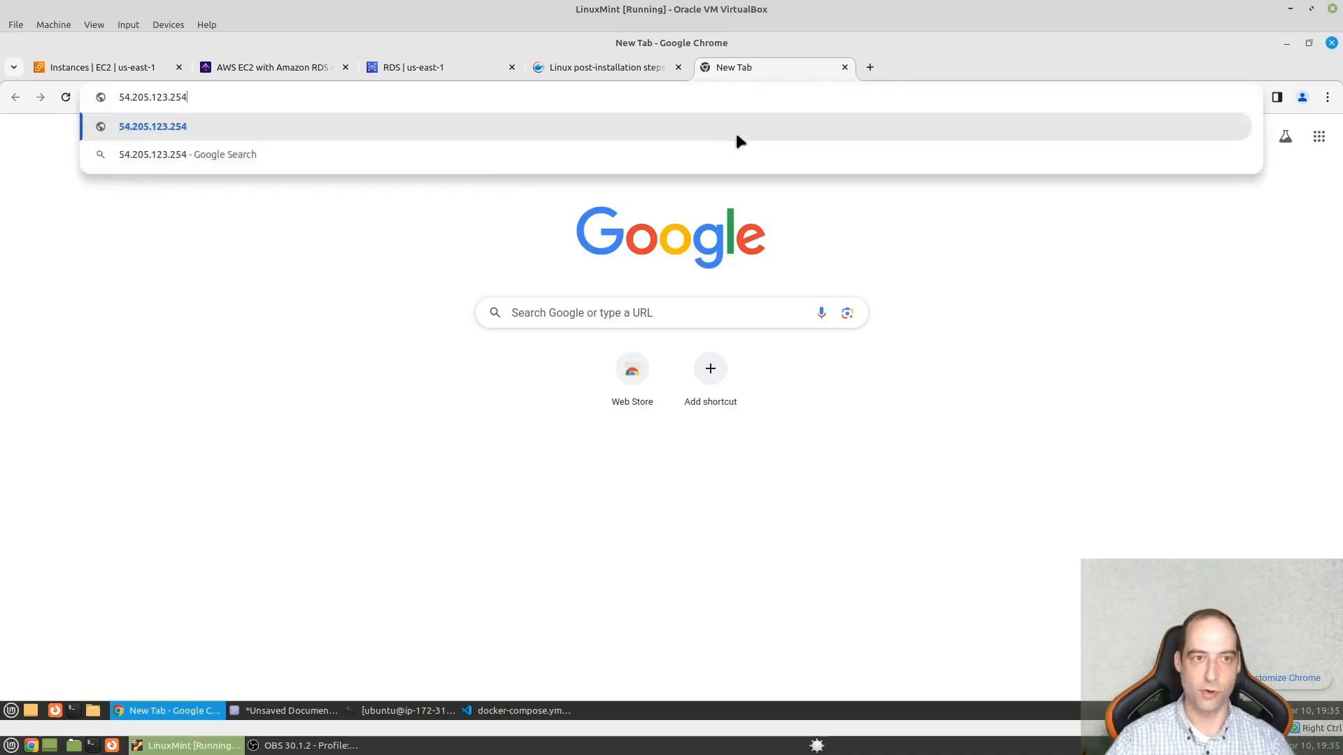
text(:8080)
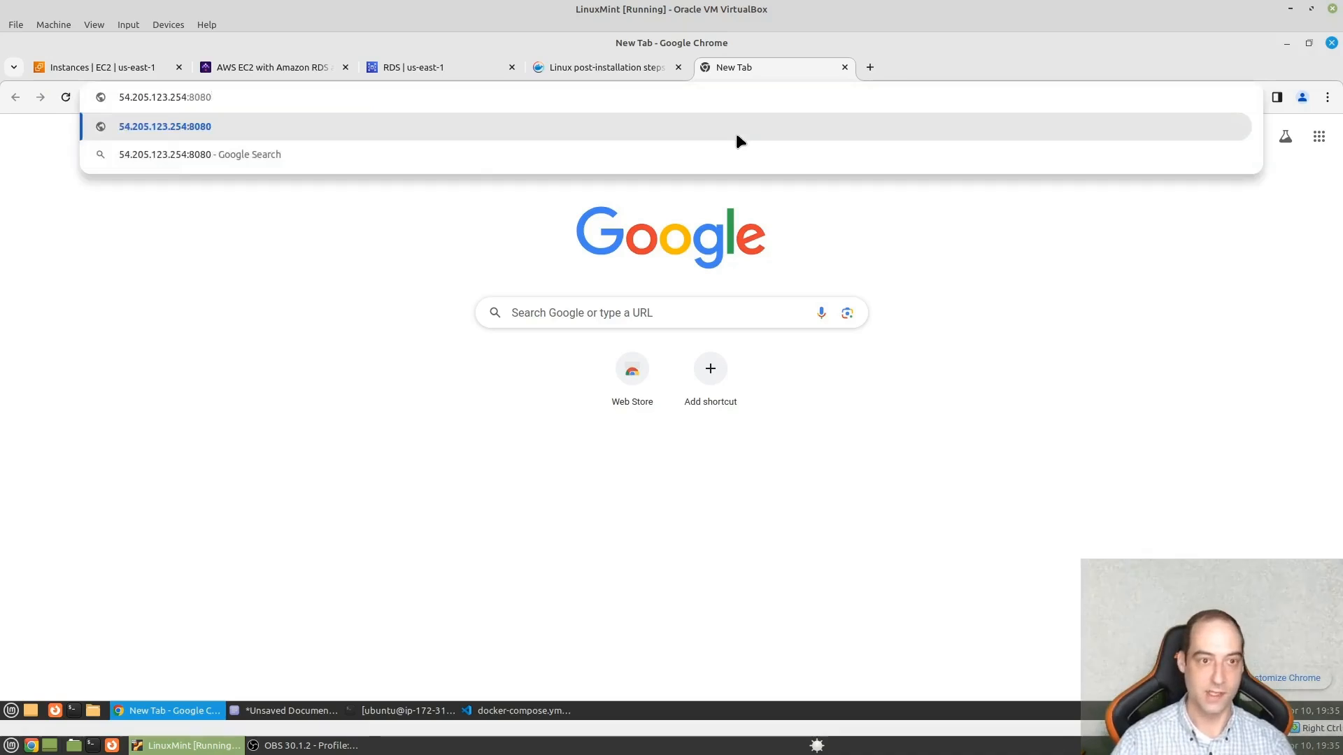
key(Return)
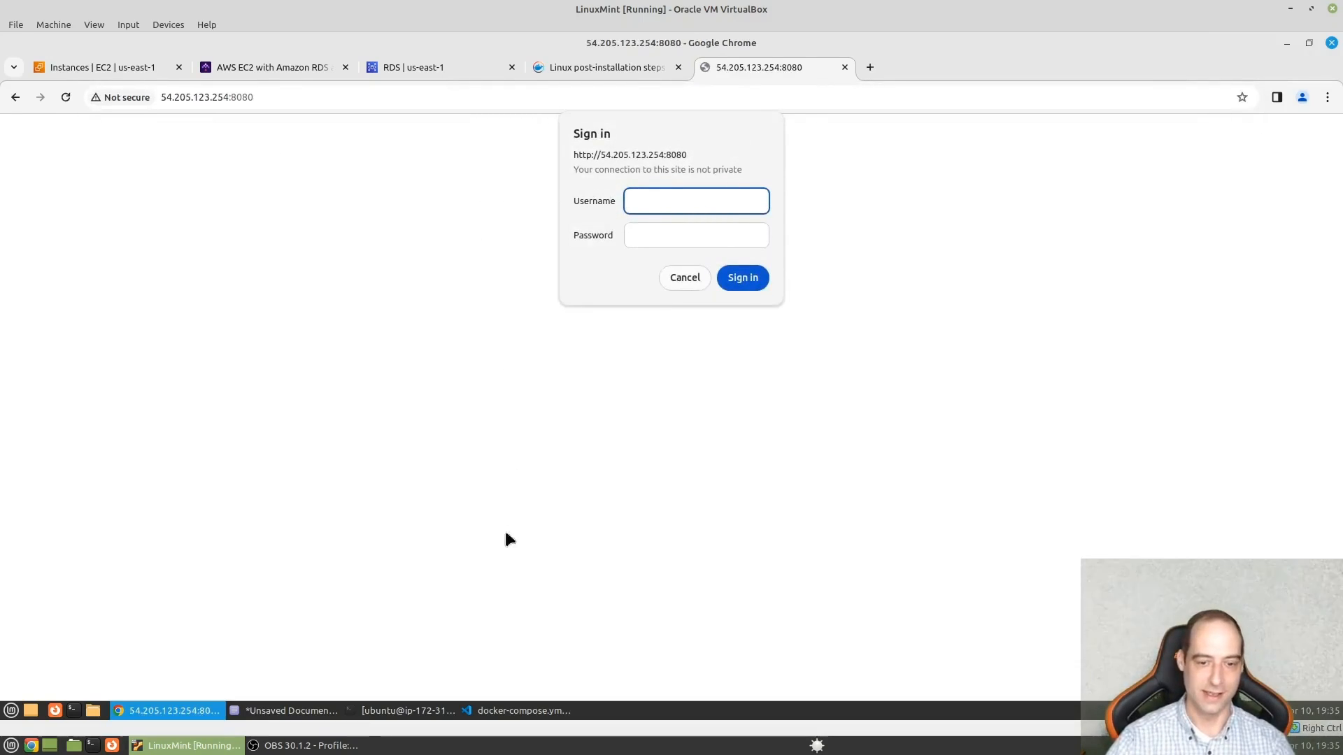
- Switch to Visual Studio Code and copy the basic-auth username value from docker-compose.yml
click(521, 710)
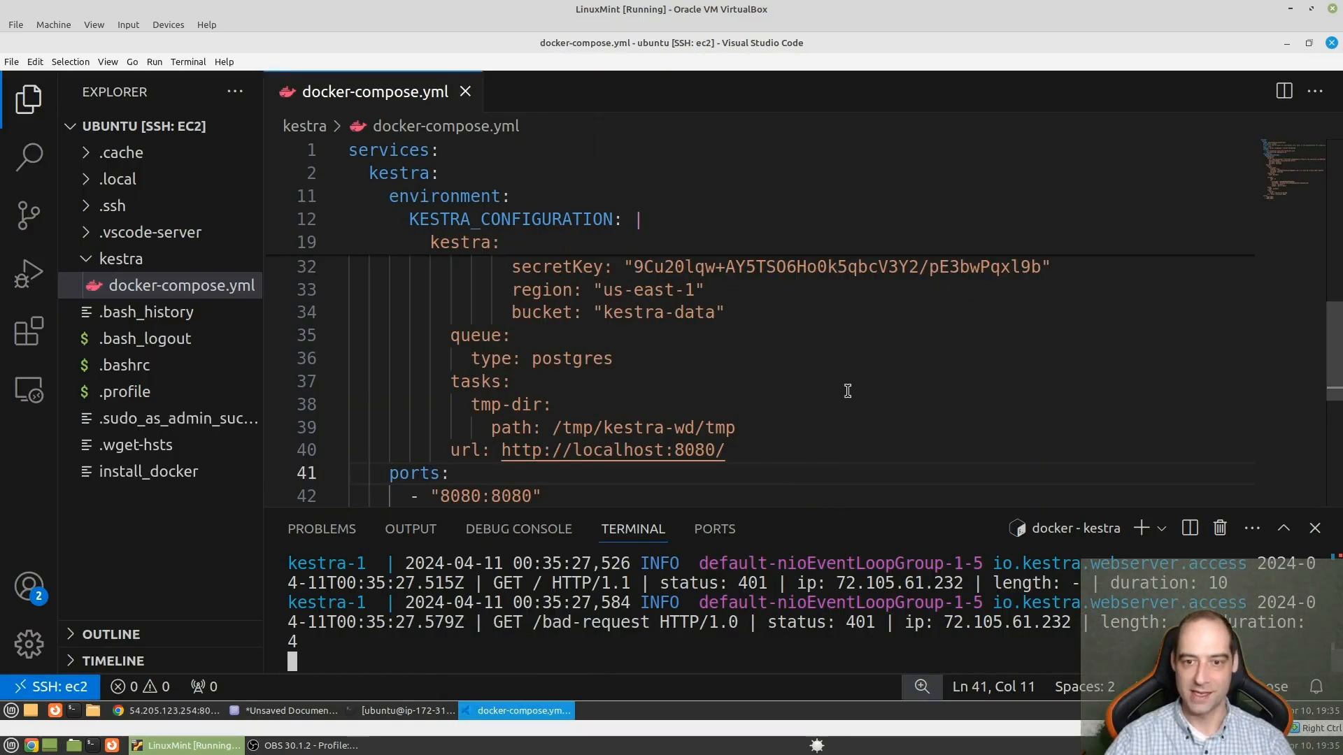
scroll(649, 349, up, 5)
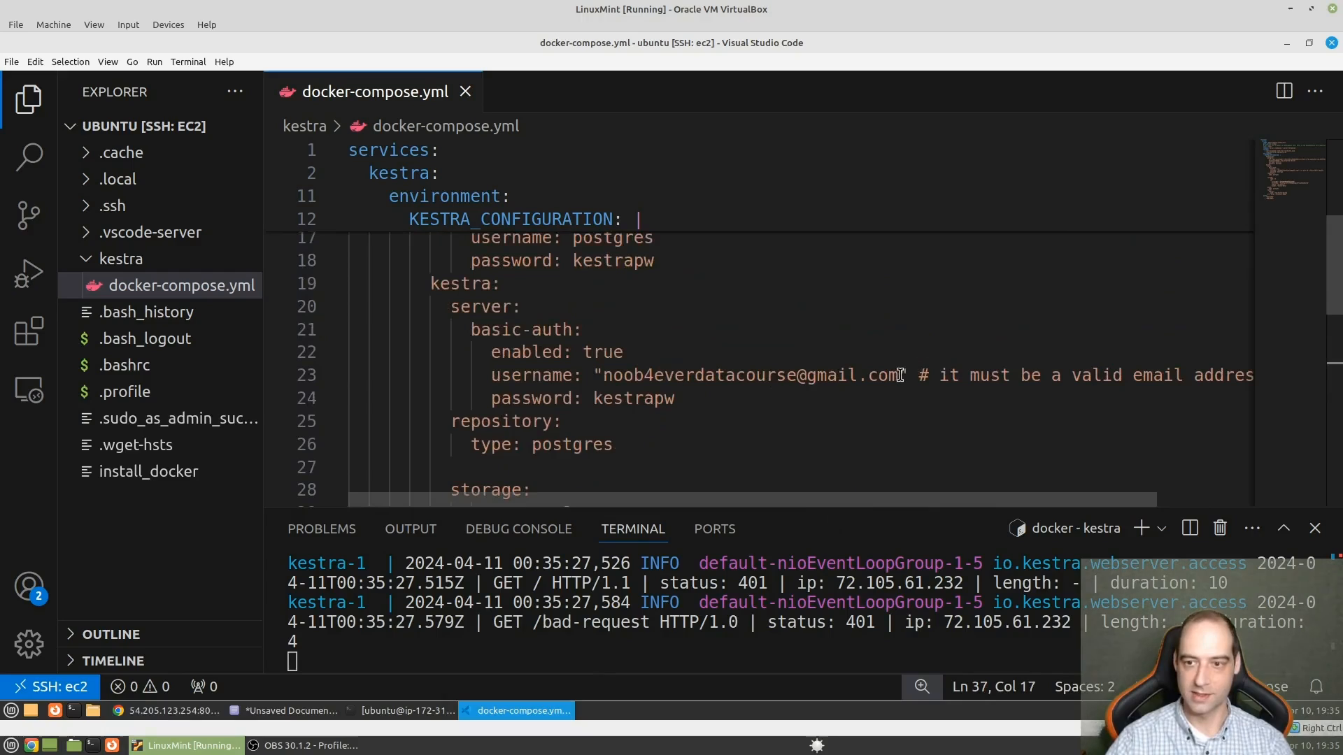
drag(900, 376, 605, 376)
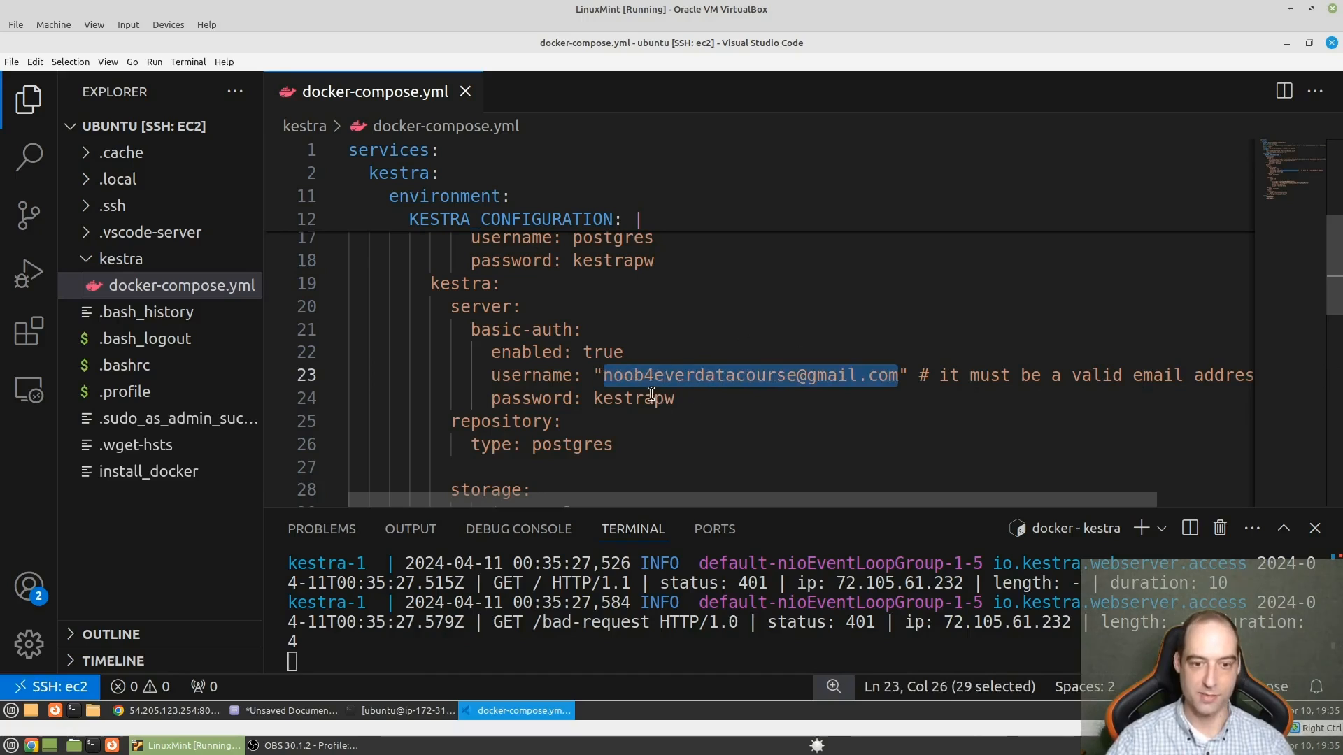
- Return to Chrome, sign in to Kestra with the copied username and the account password, and decline saving the password
click(197, 716)
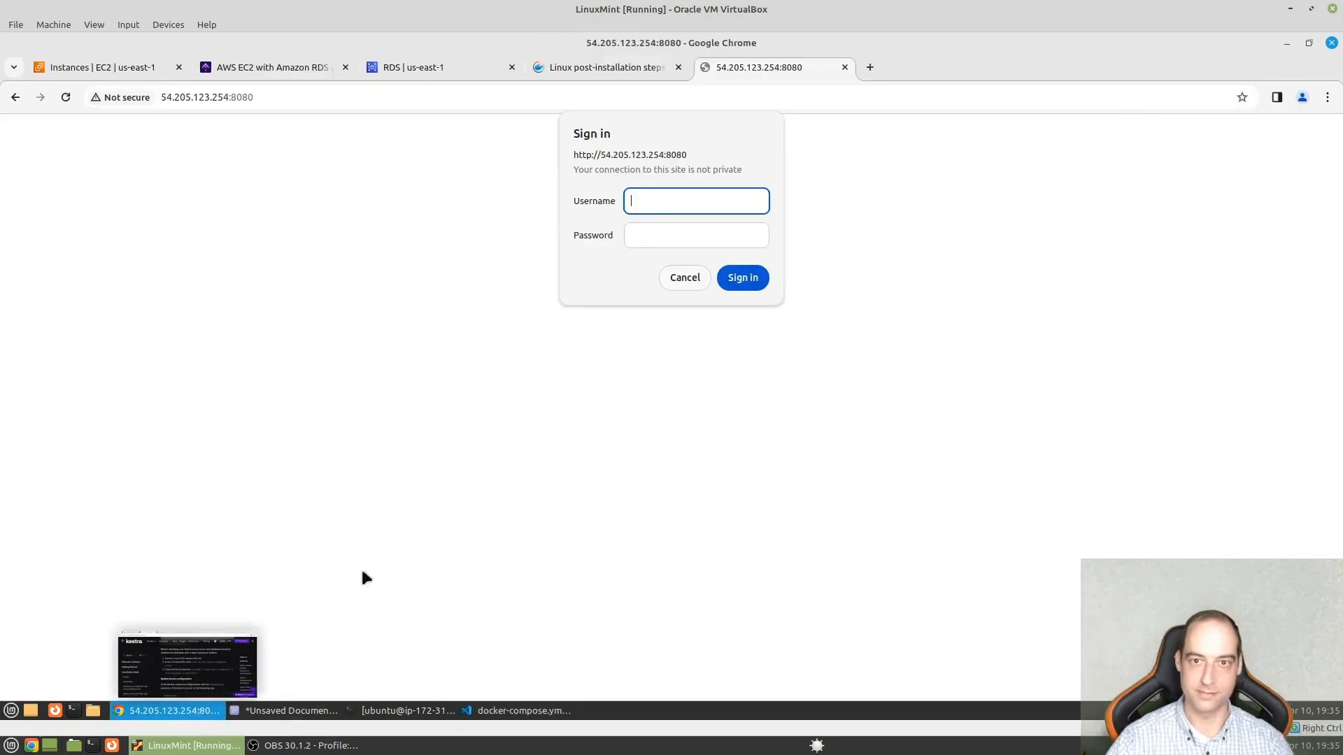
key(ctrl+v)
click(737, 239)
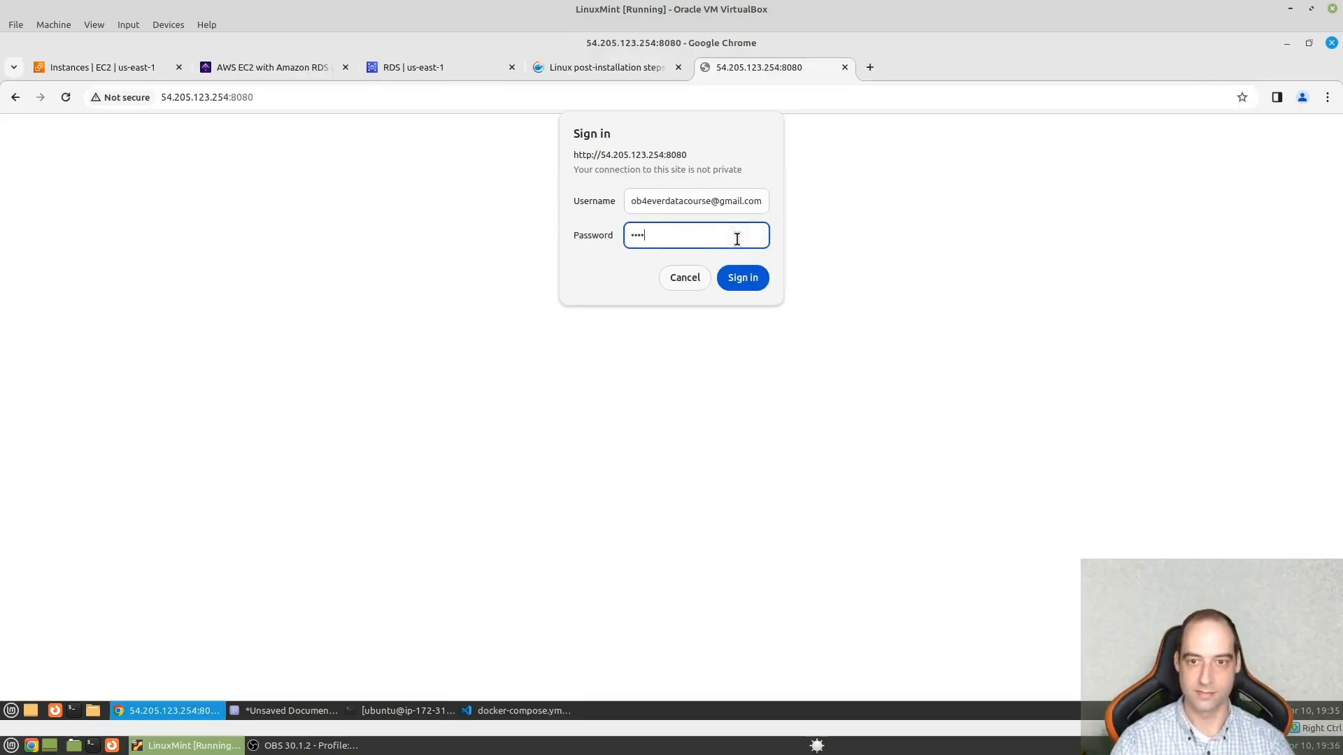
key(Return)
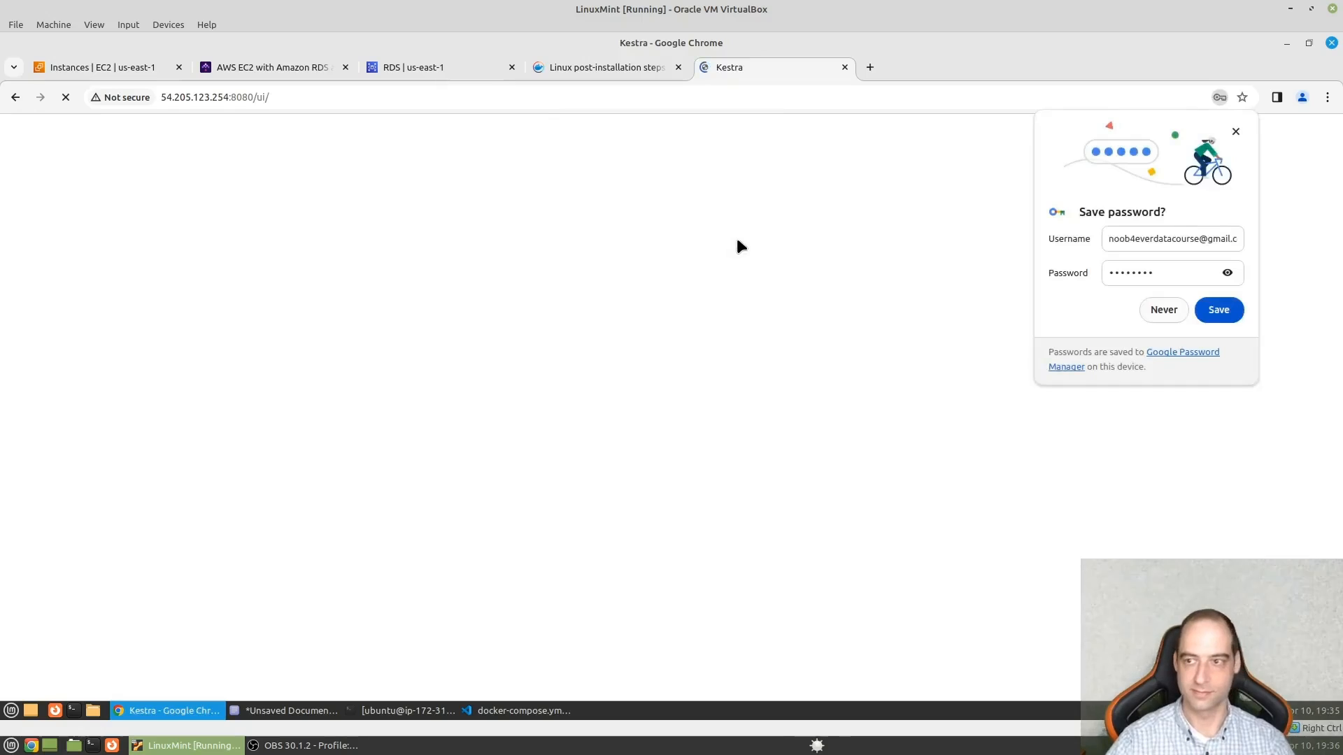
click(1160, 310)
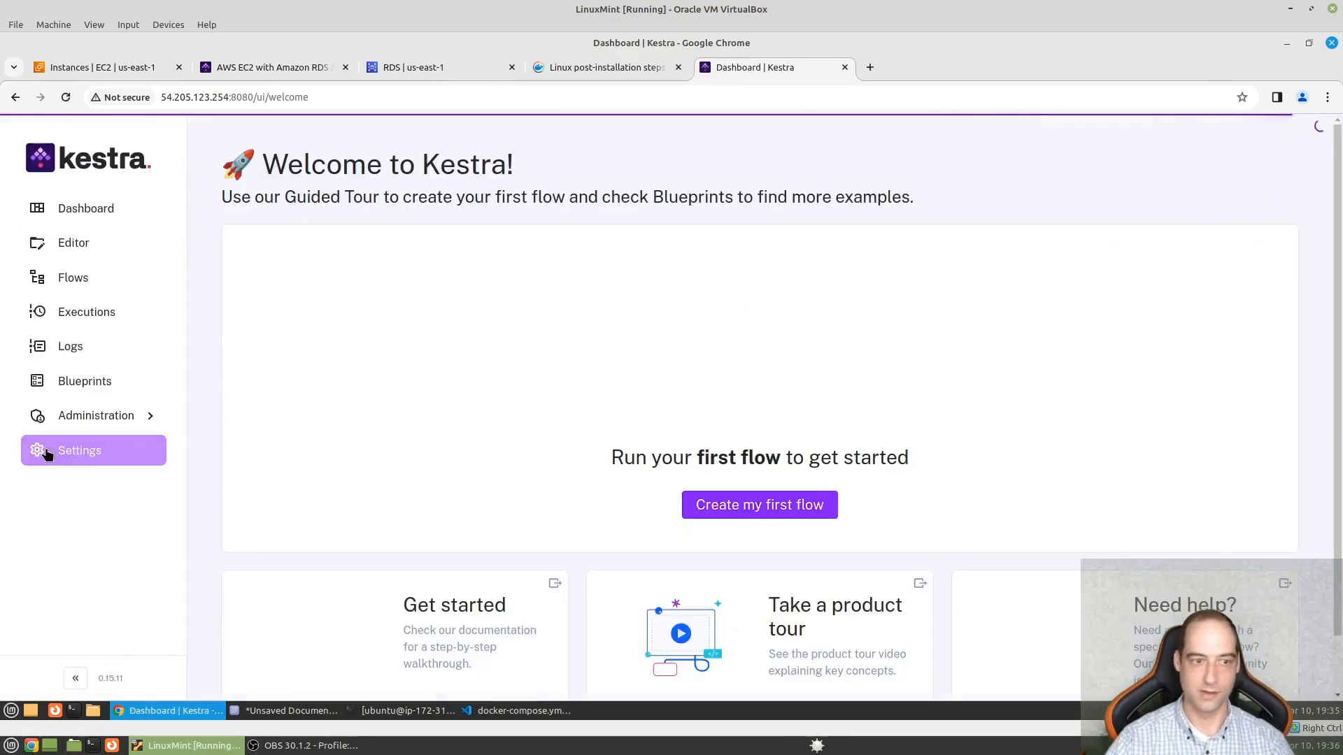
- Open the Kestra settings and set the theme to Dark
key(ctrl+plus)
key(ctrl+plus)
key(ctrl+plus)
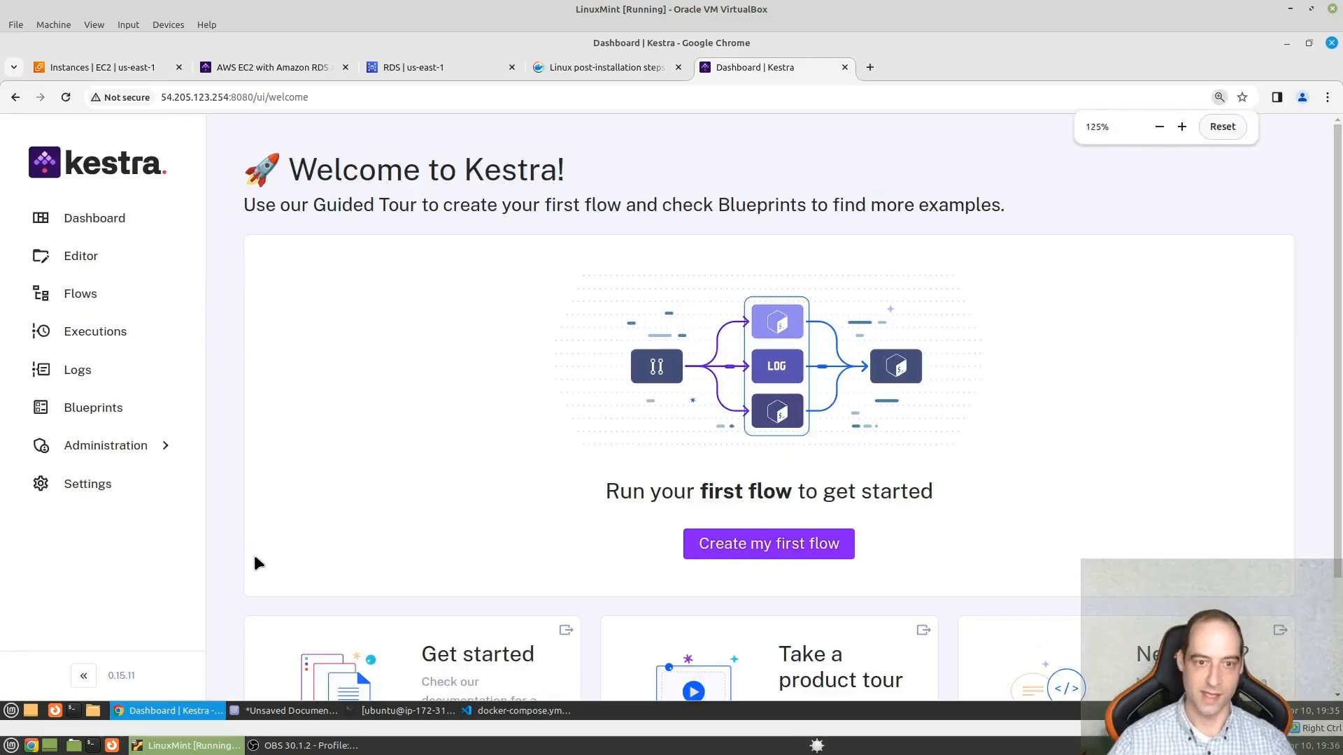
scroll(231, 580, down, 1)
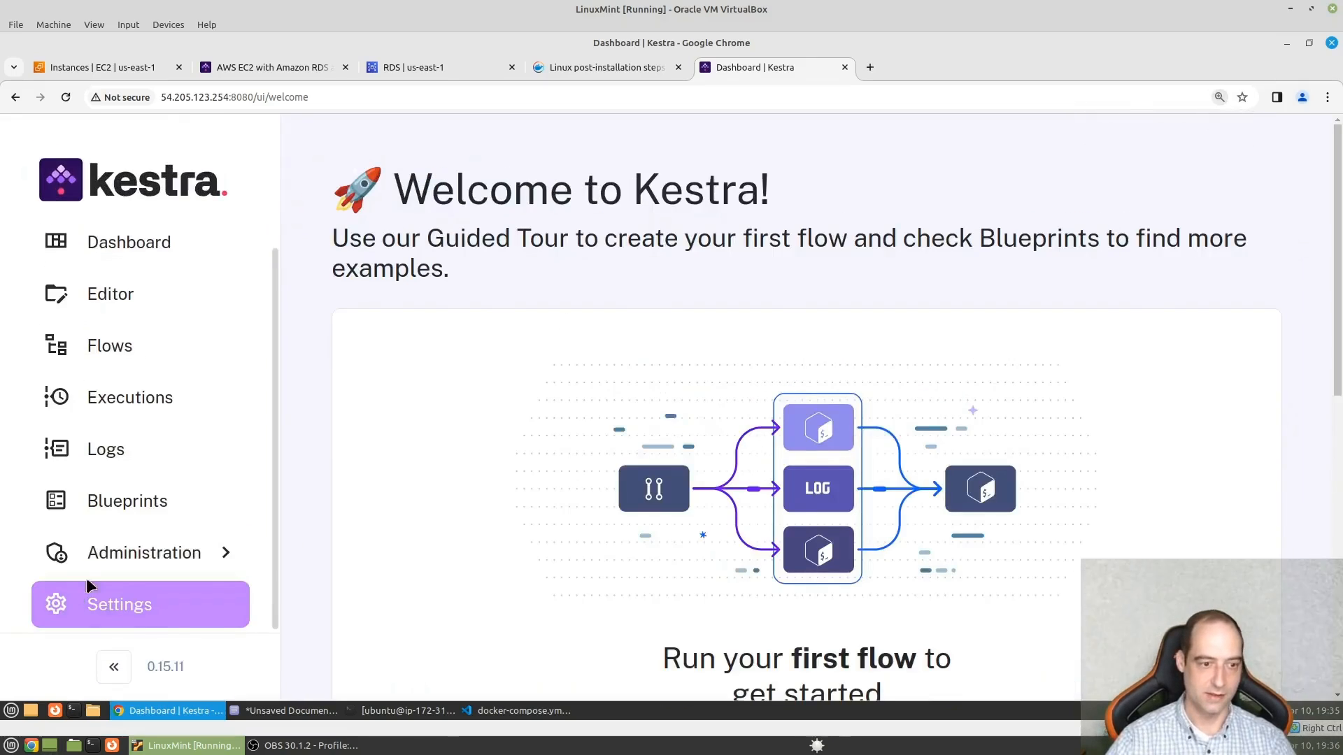
click(105, 595)
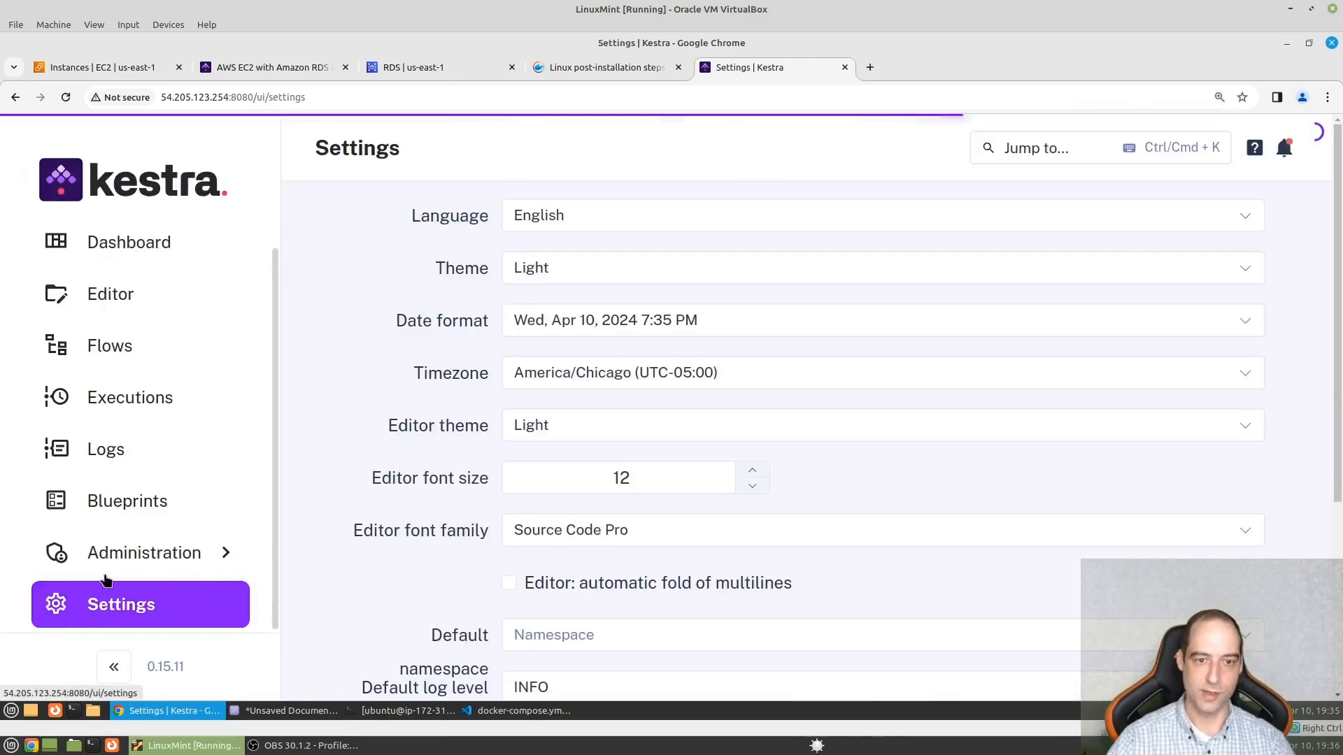
click(589, 265)
click(591, 373)
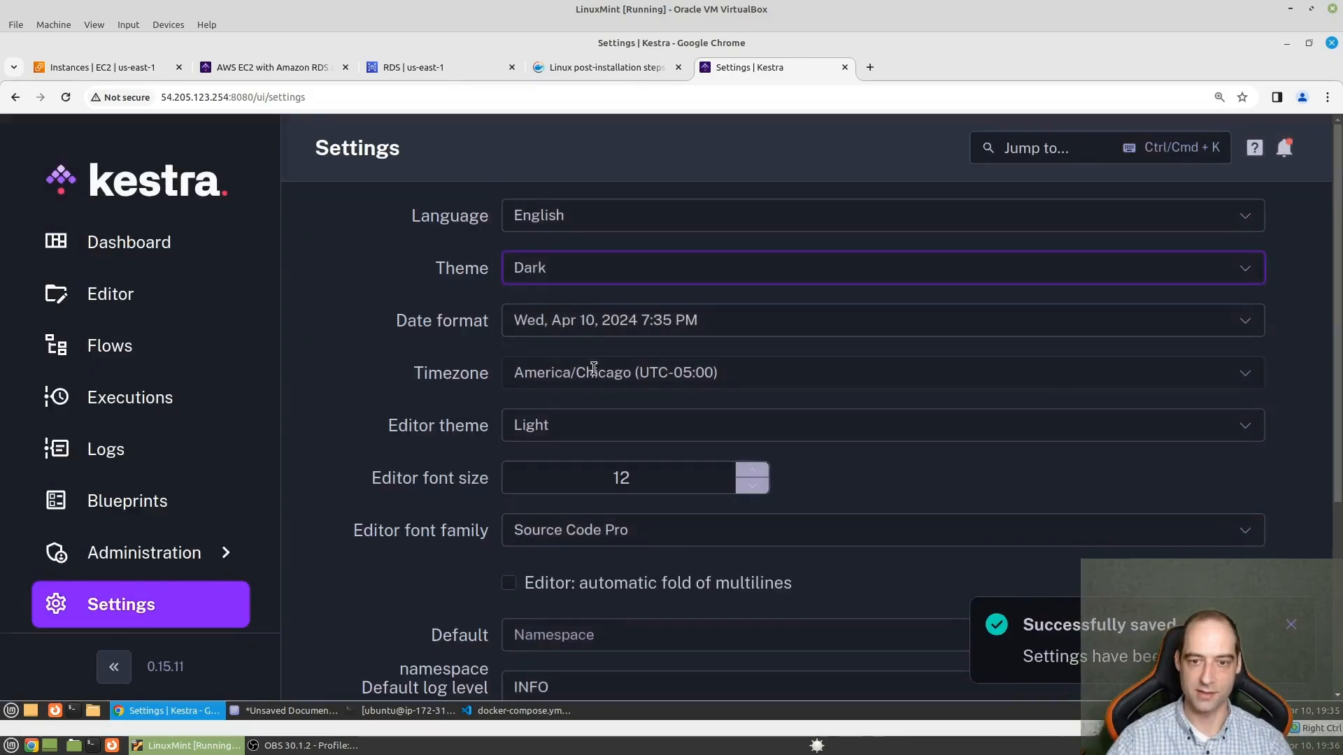
scroll(743, 400, down, 4)
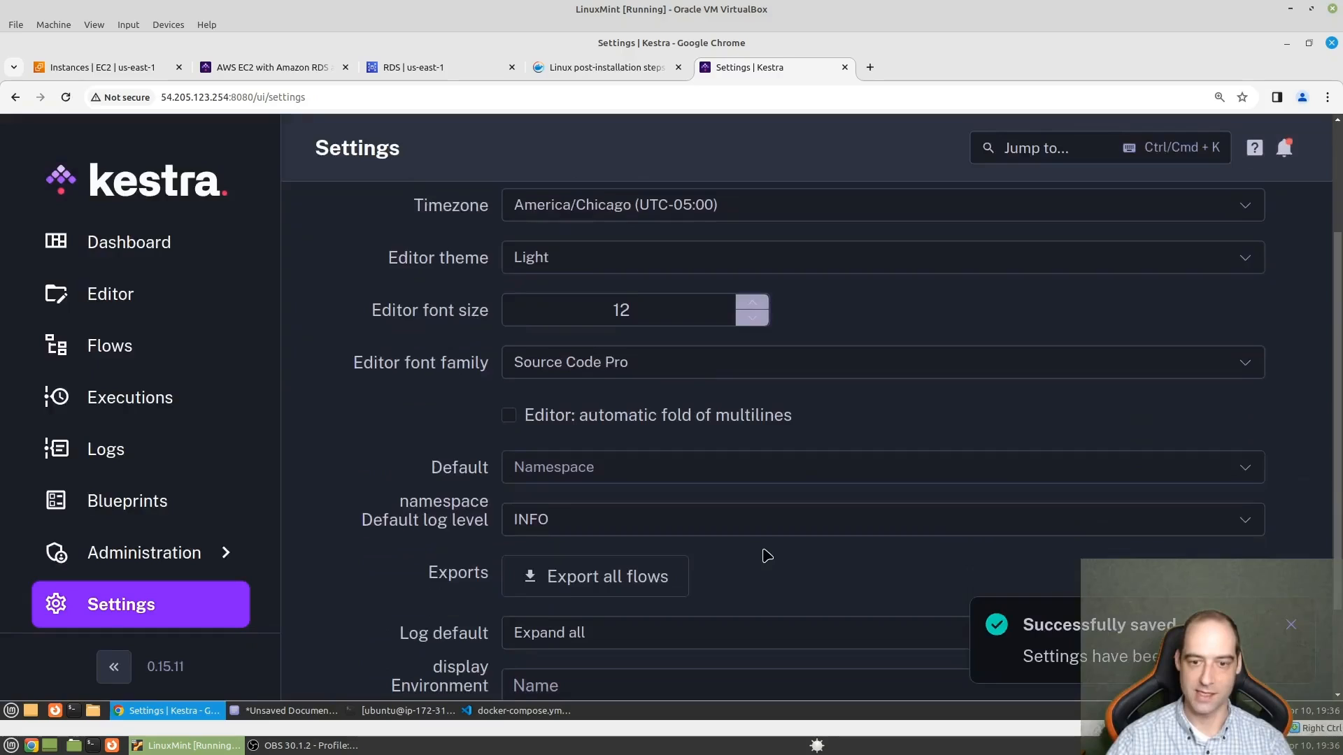
- Go to Kestra's flows, open a new flow, and skip the welcome tour
click(117, 347)
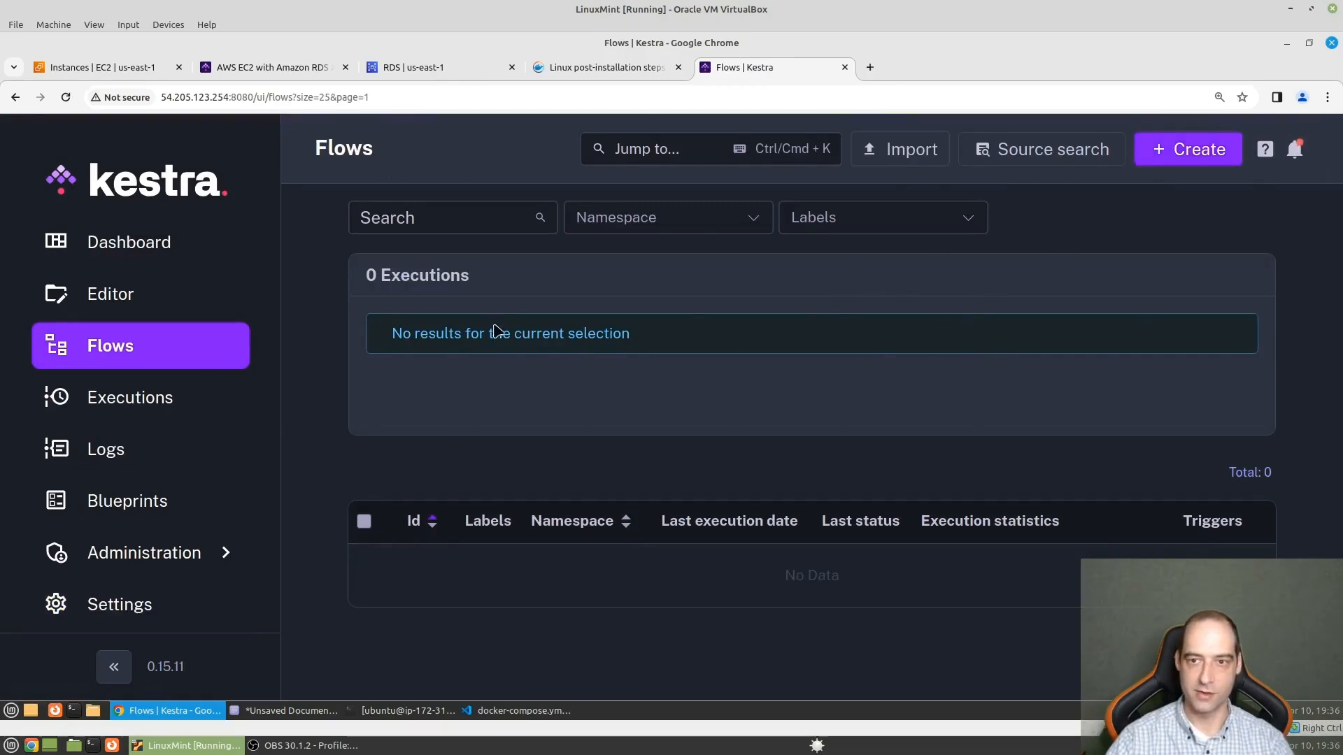
click(158, 294)
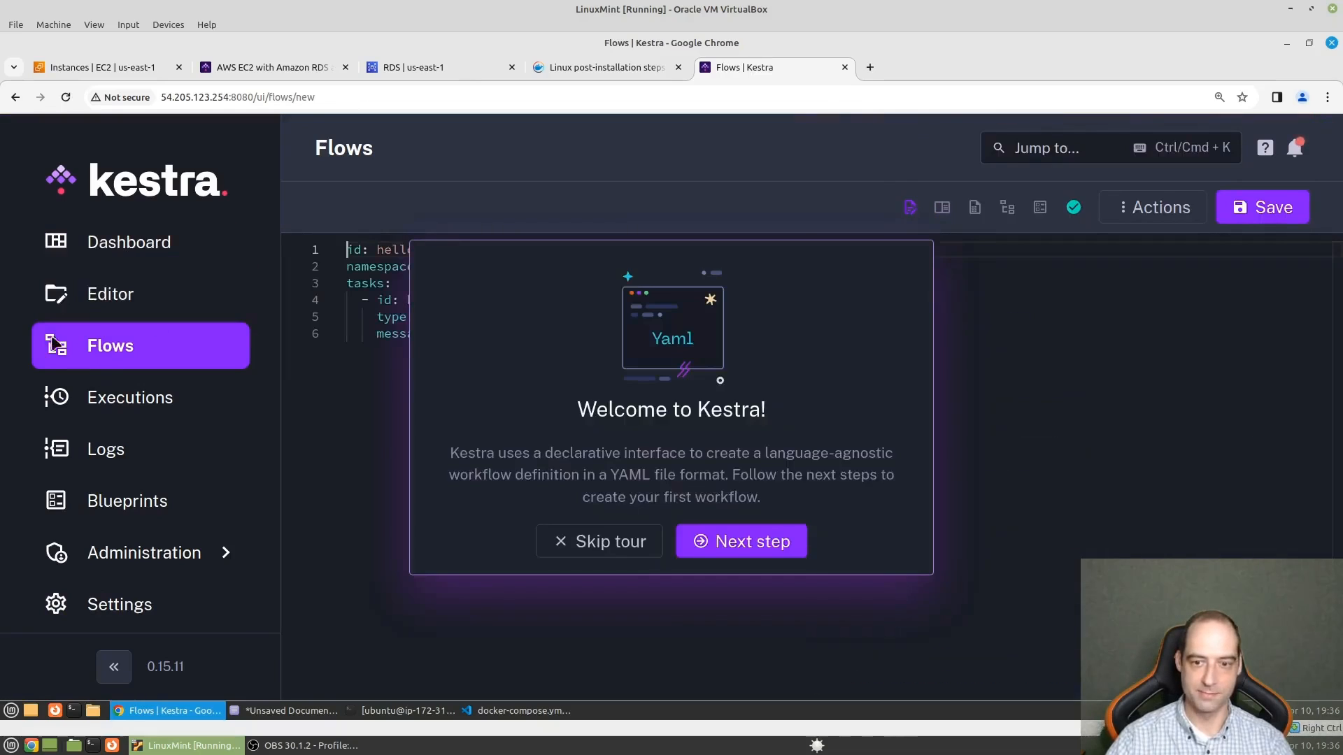
click(607, 543)
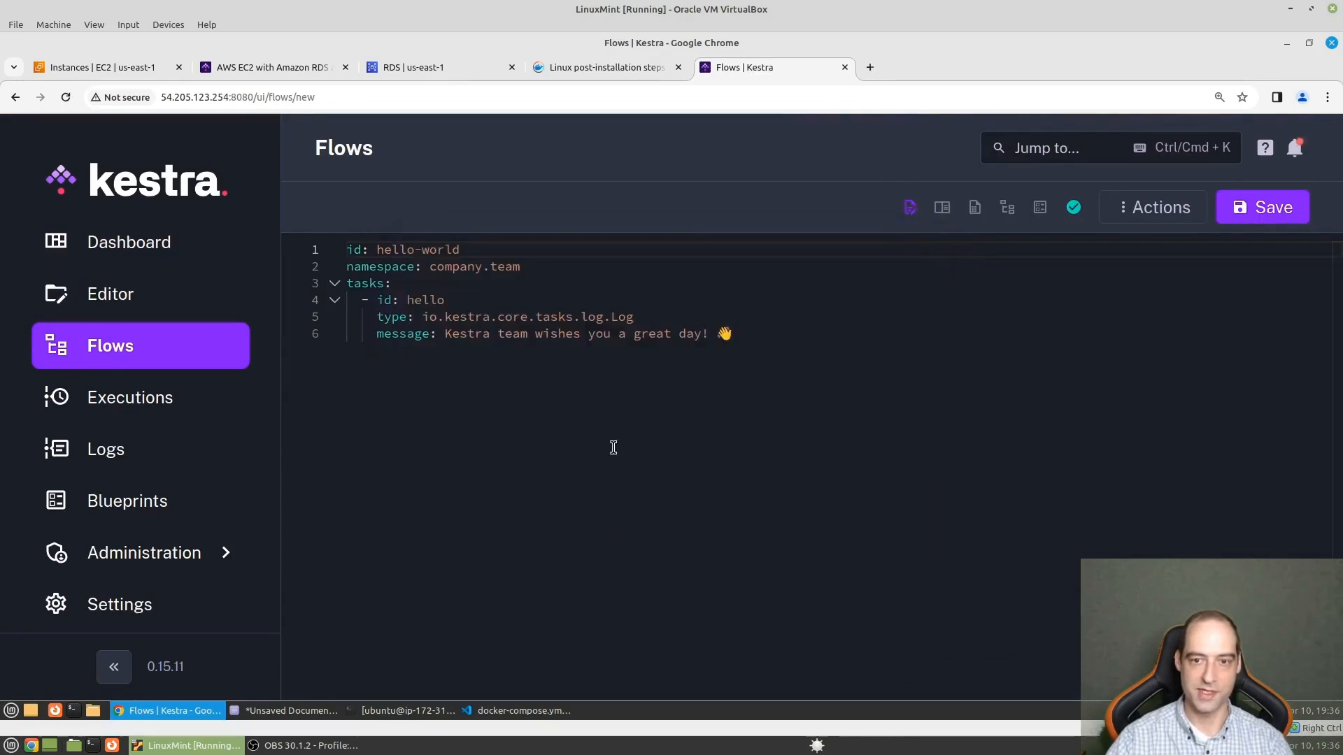
- Return to the flows list and import flows.zip from the Downloads folder
key(ctrl+plus)
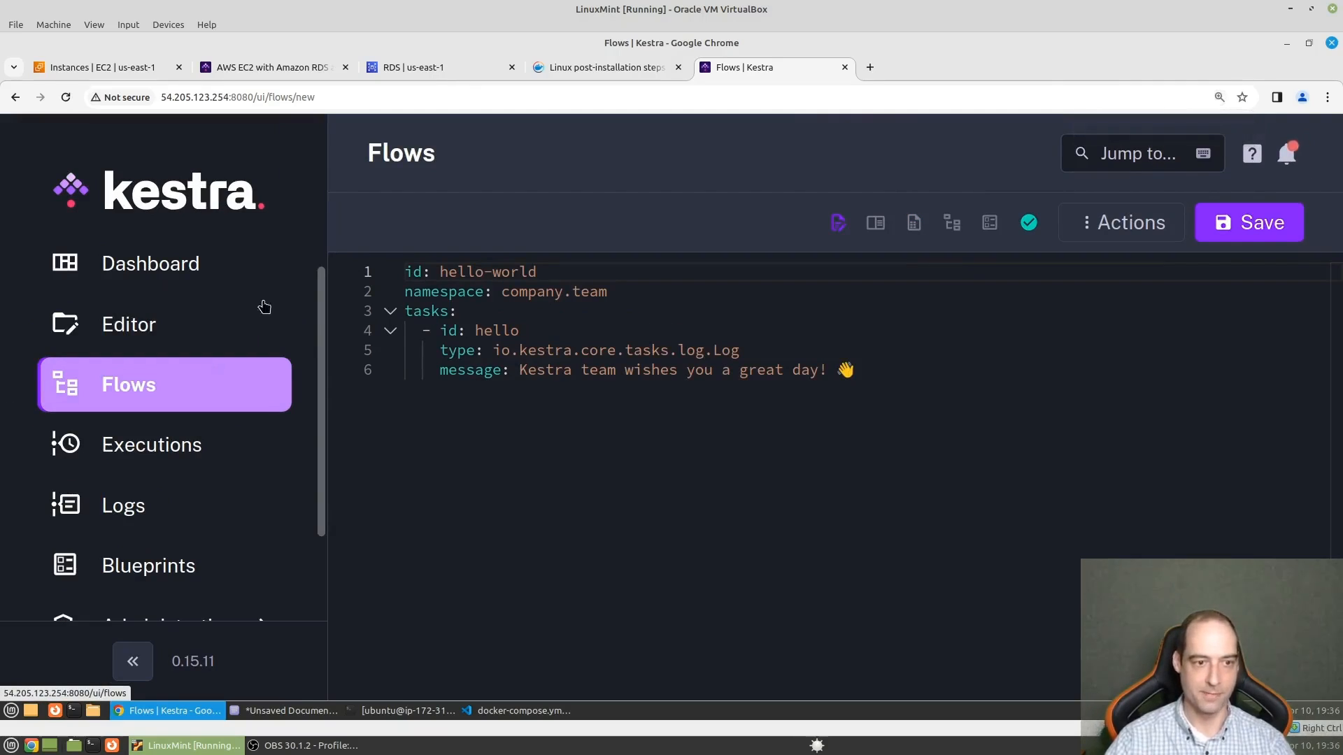
click(162, 386)
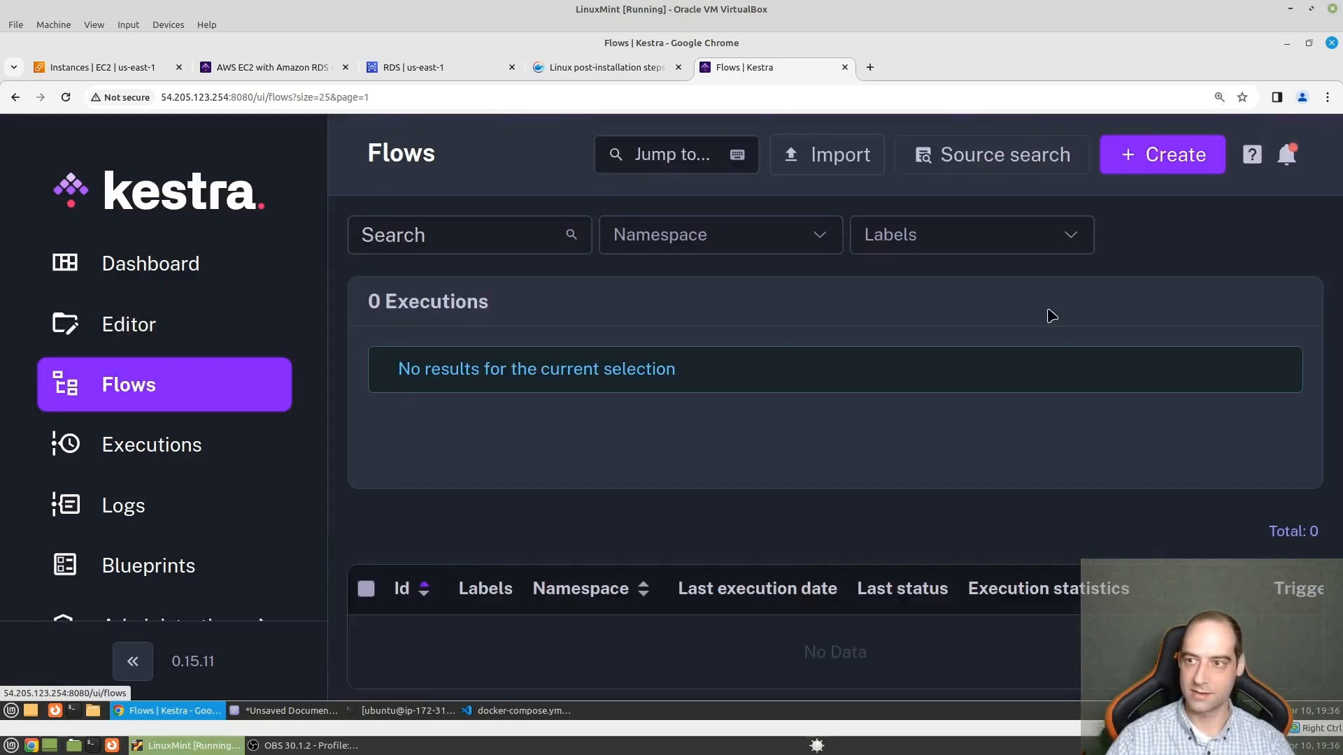
click(831, 154)
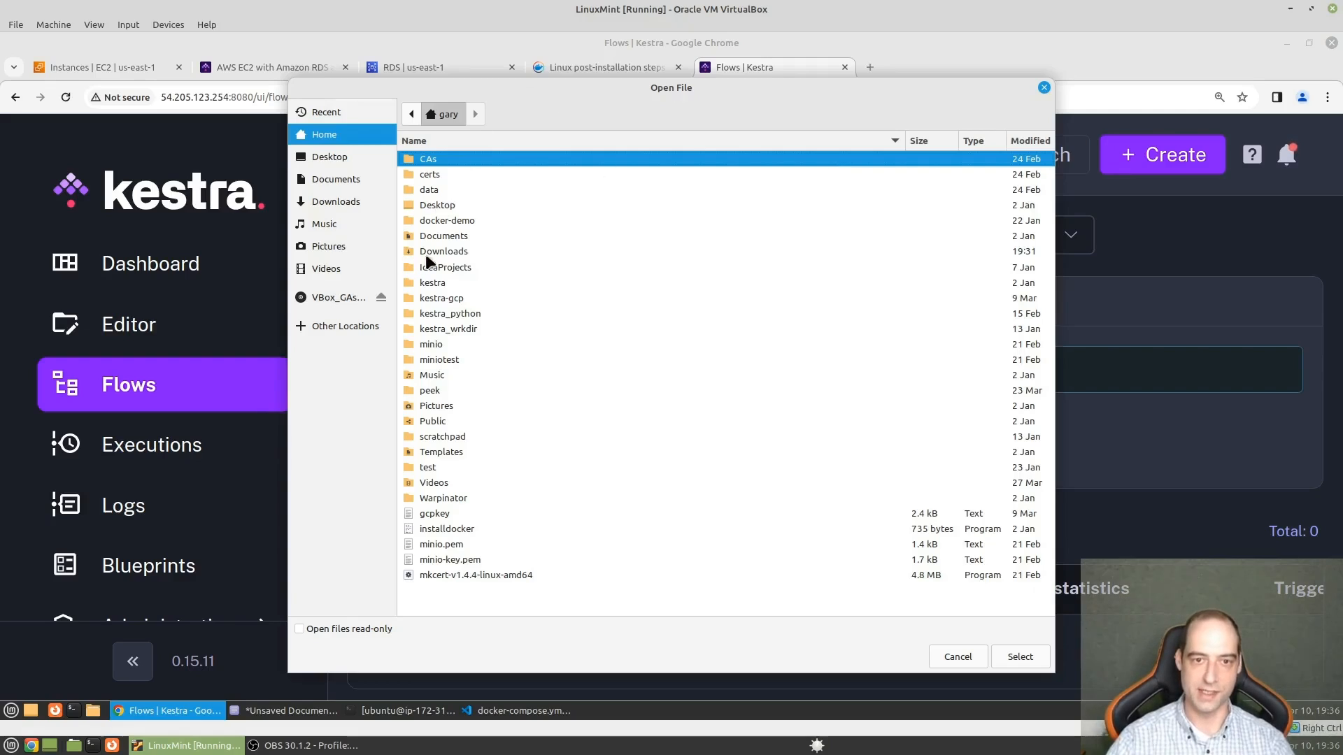
double_click(444, 251)
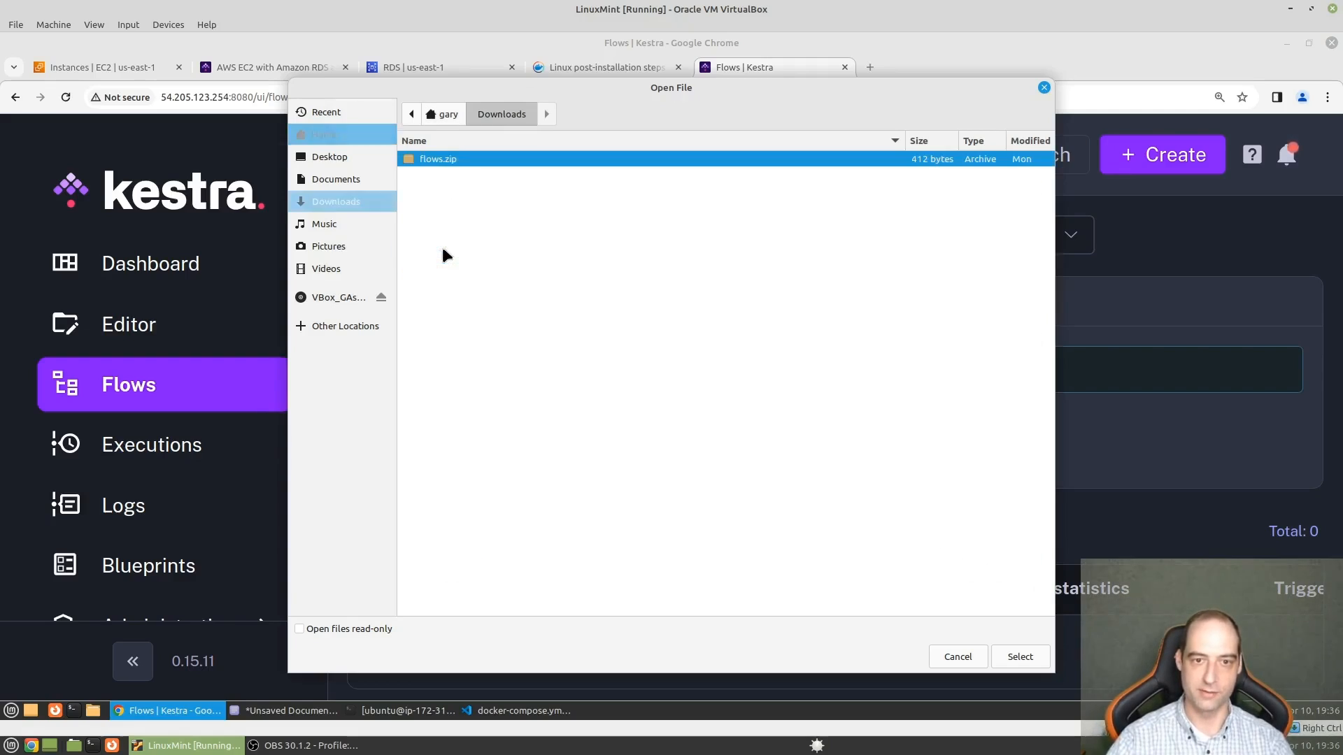
click(1021, 656)
- Open the imported download_file flow in its editor and copy its entire YAML code
scroll(635, 461, down, 1)
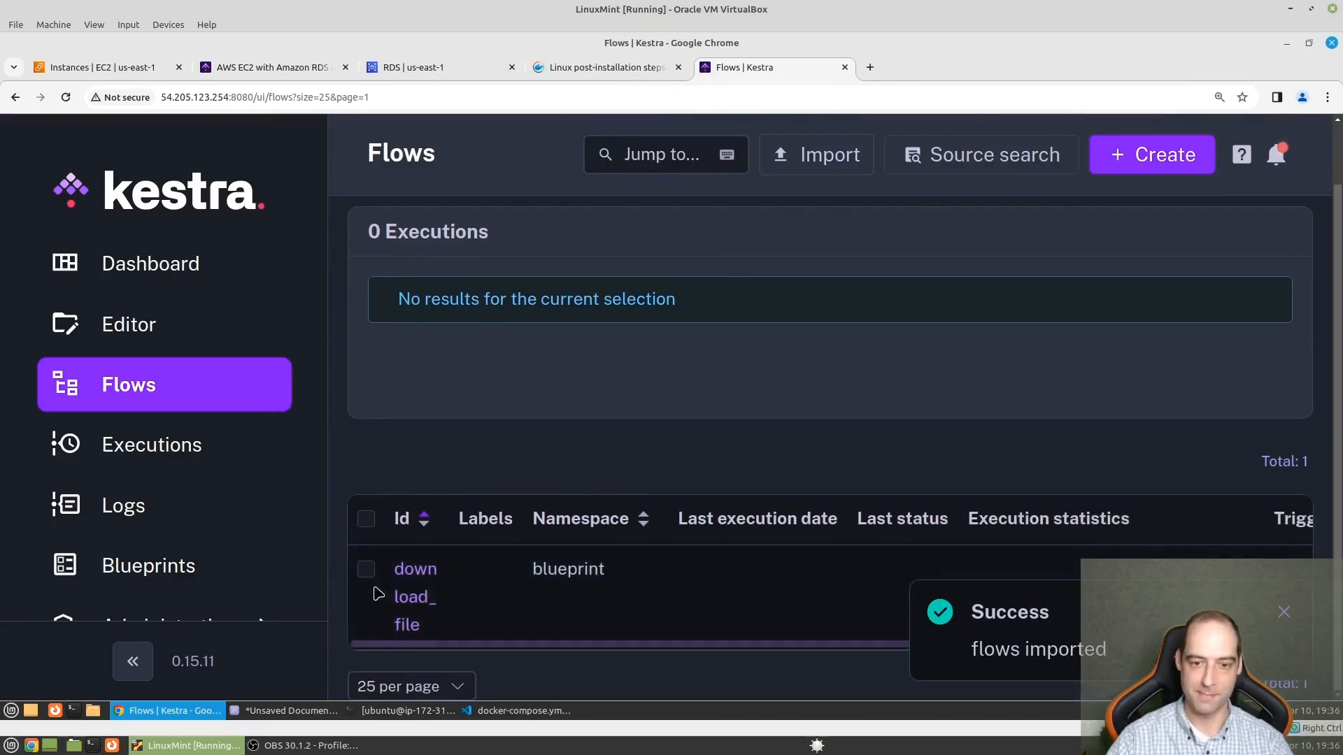
click(413, 569)
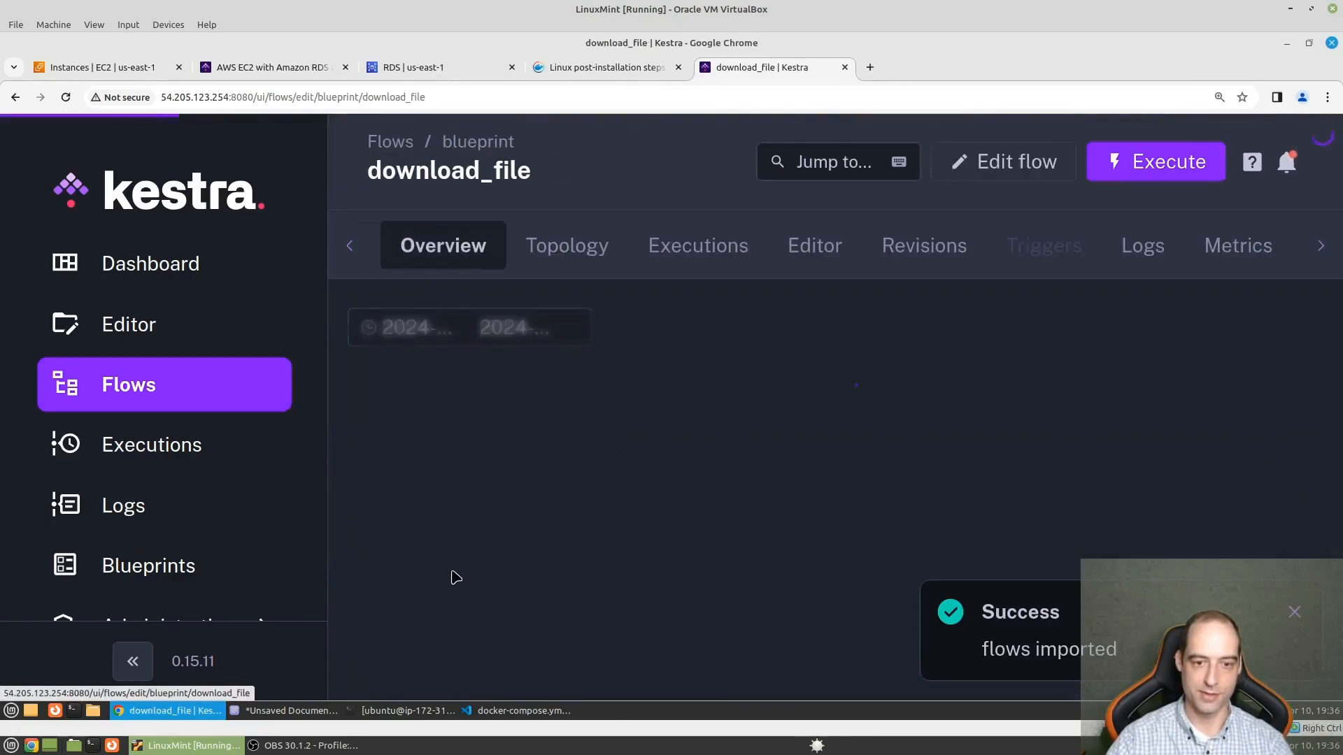
scroll(804, 493, down, 2)
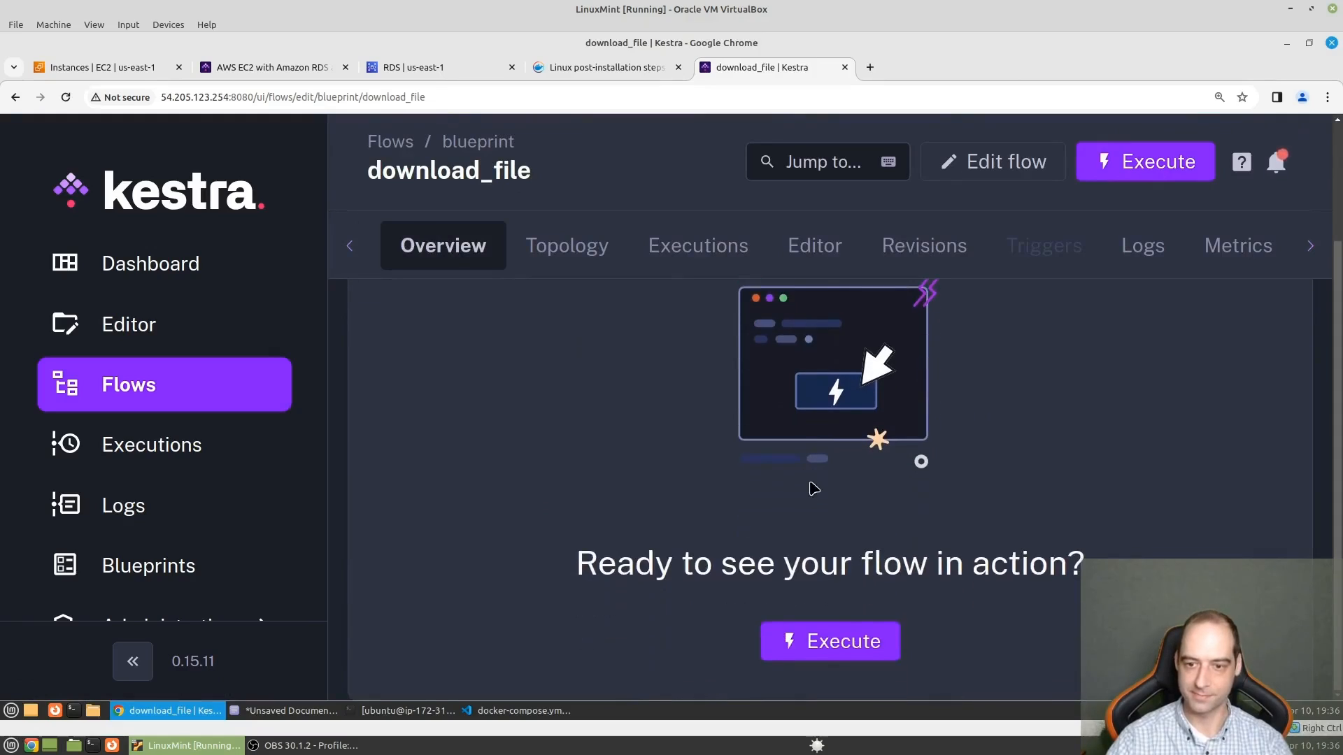
click(839, 252)
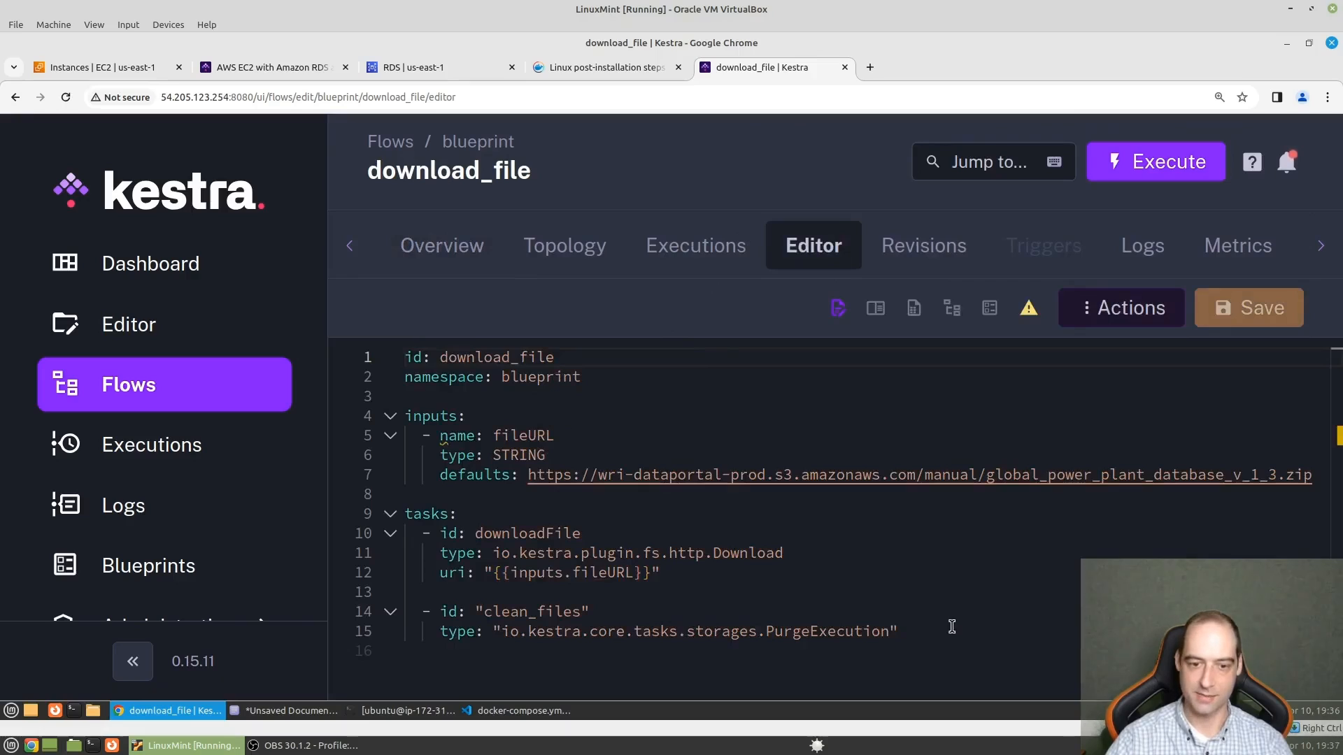
drag(901, 632, 349, 306)
right_click(527, 475)
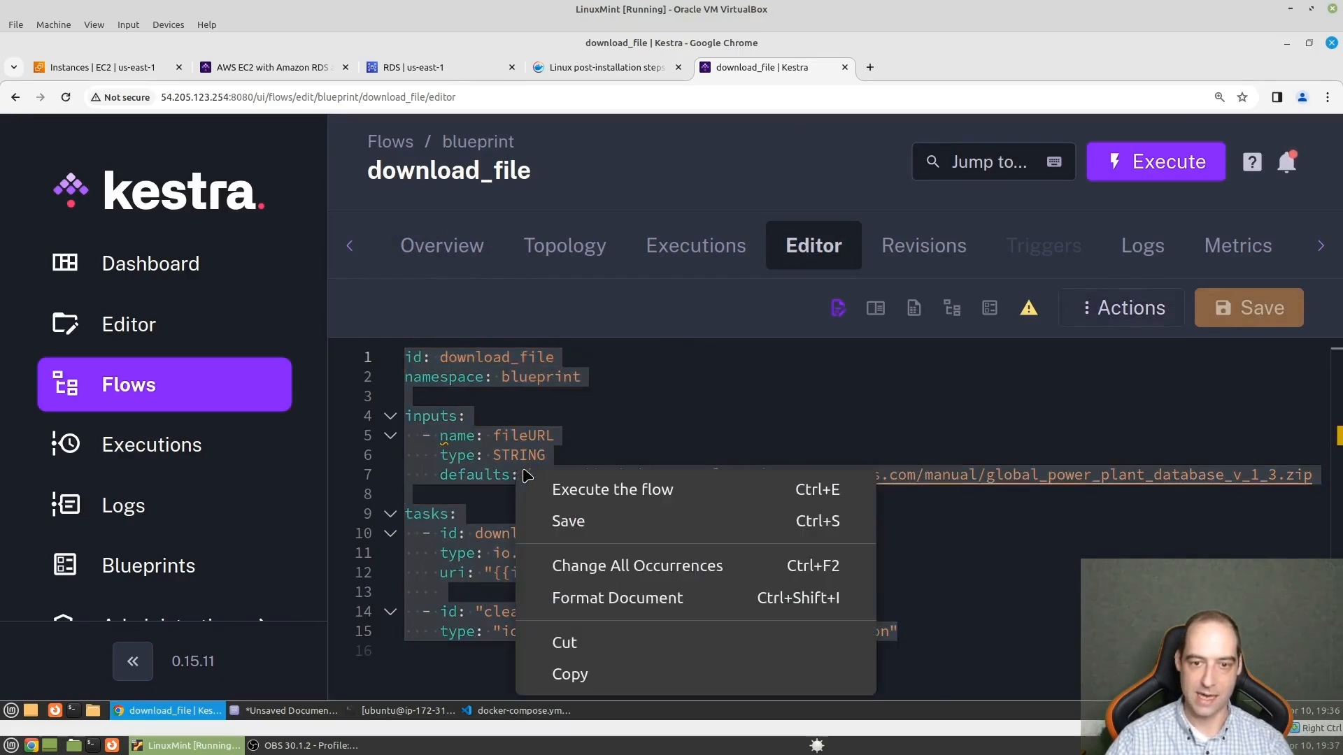
click(571, 675)
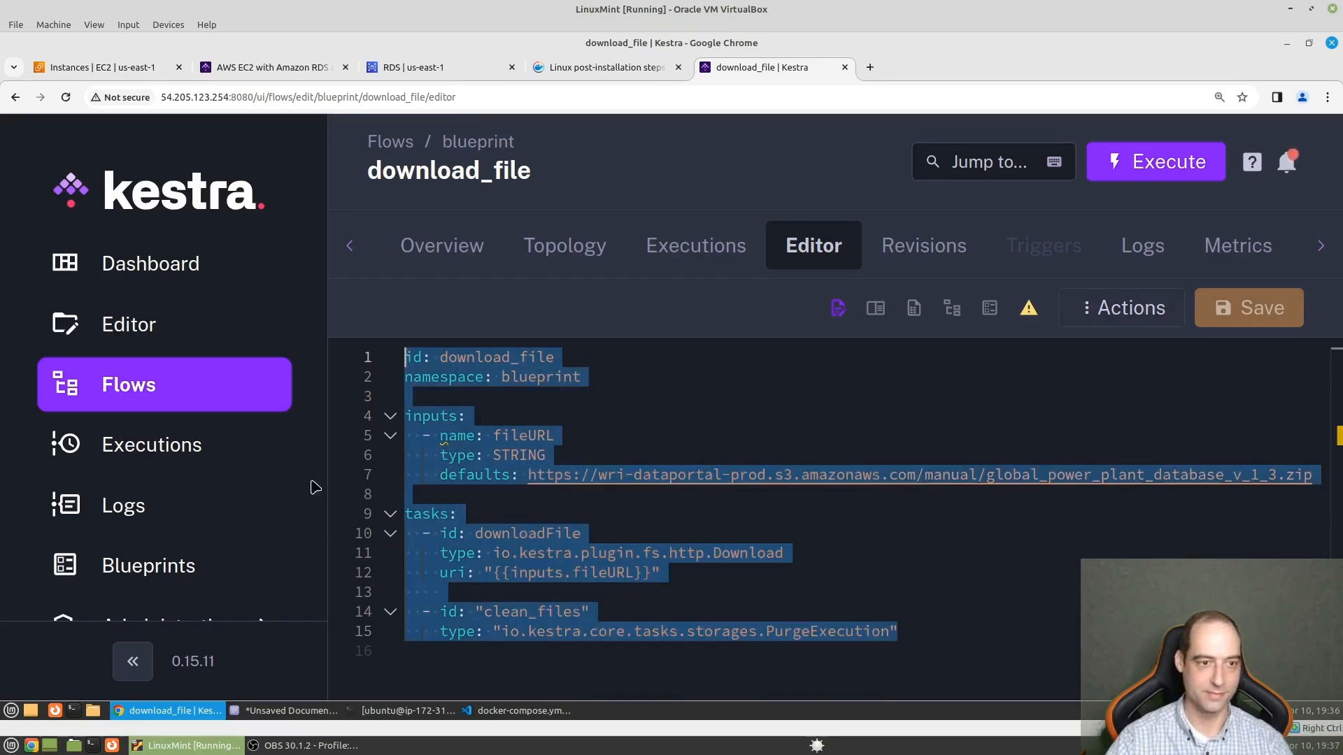
- Create a new flow and replace its default code with the copied download_file YAML
click(832, 596)
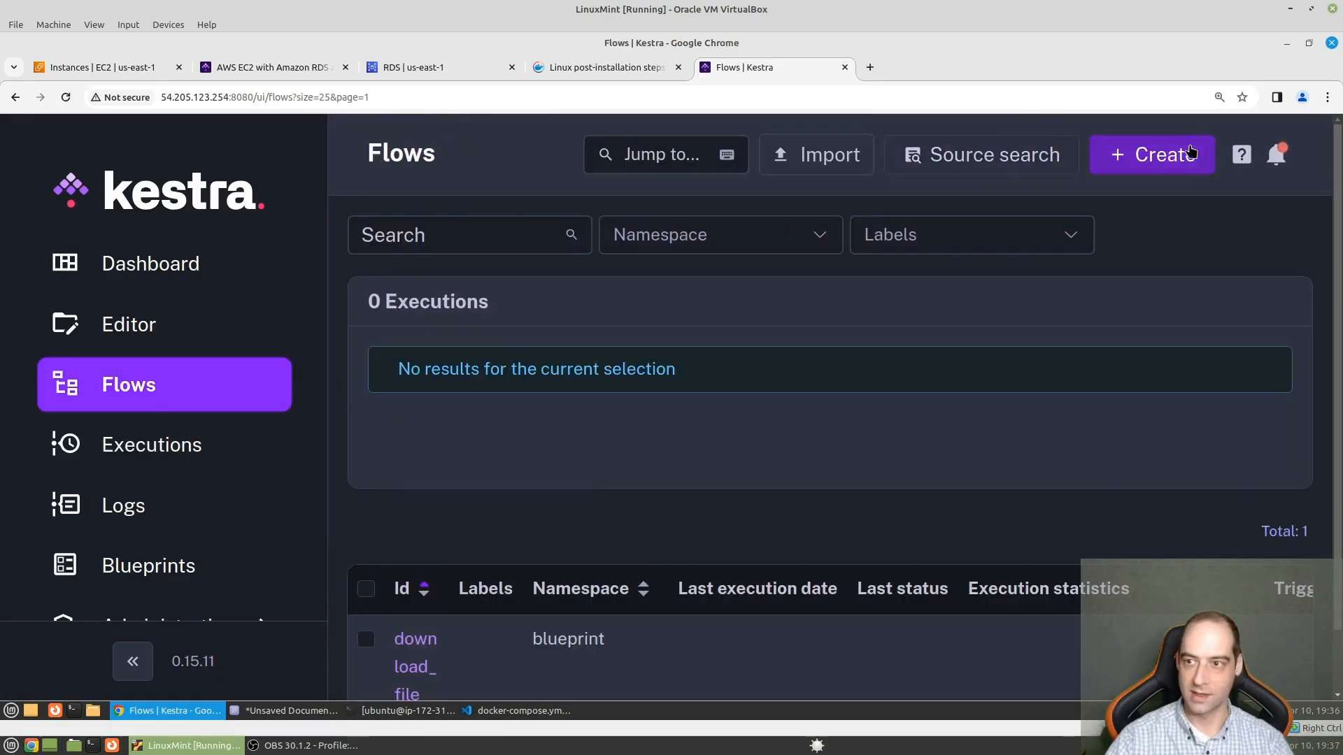
click(1140, 152)
key(ctrl+a)
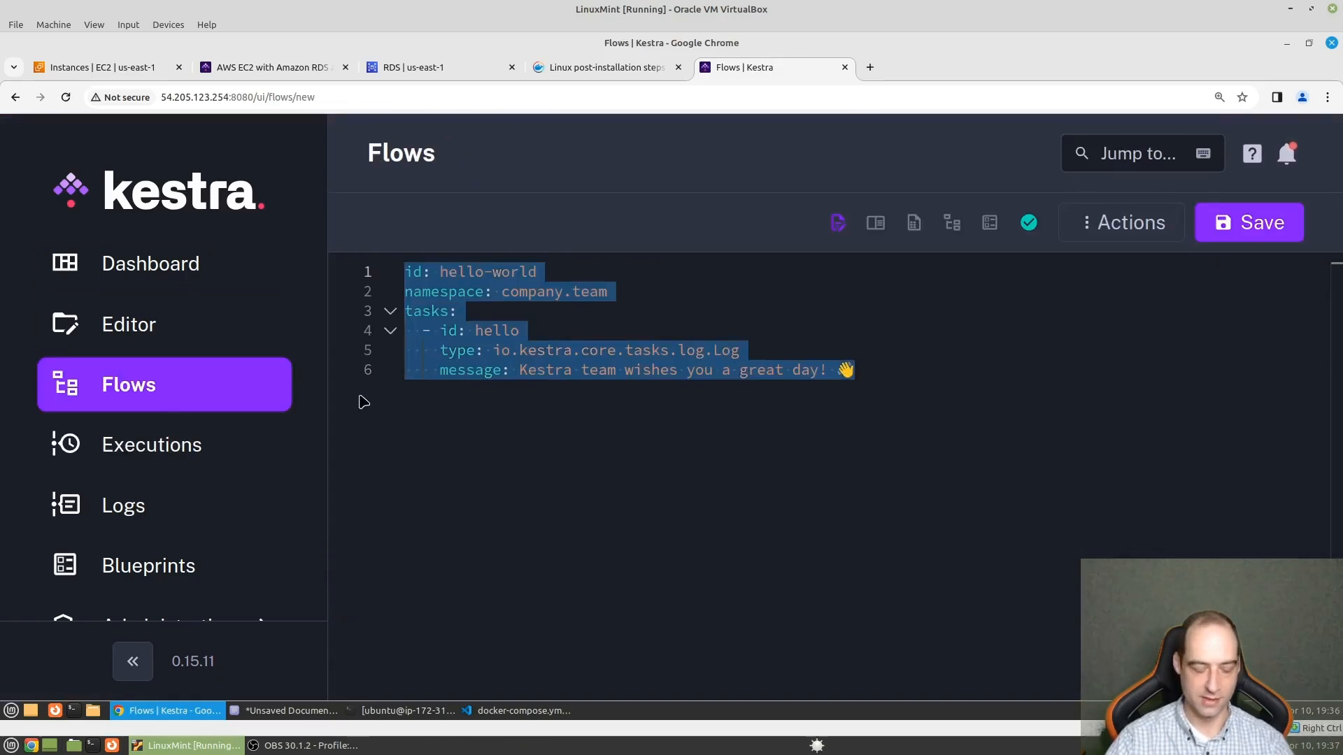
key(ctrl+v)
- Set the new flow's namespace to demo and save the flow
double_click(544, 292)
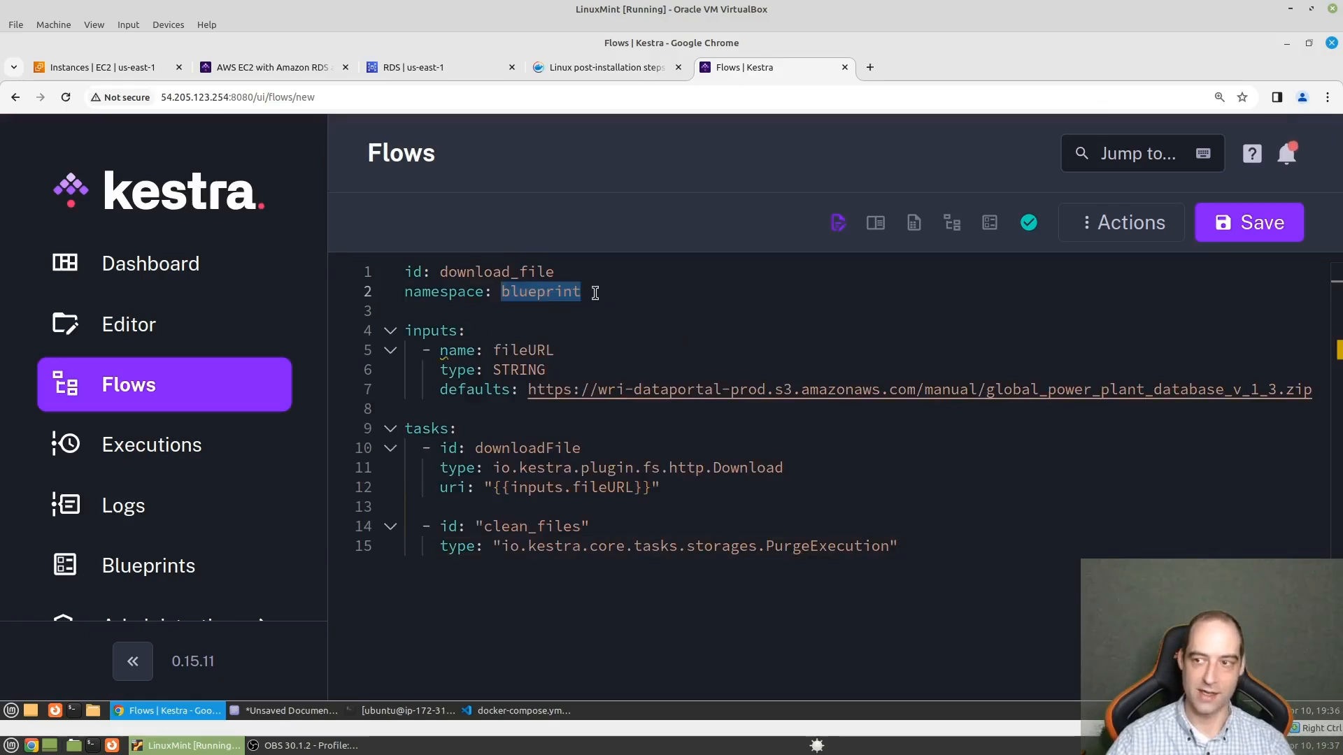
text(demo)
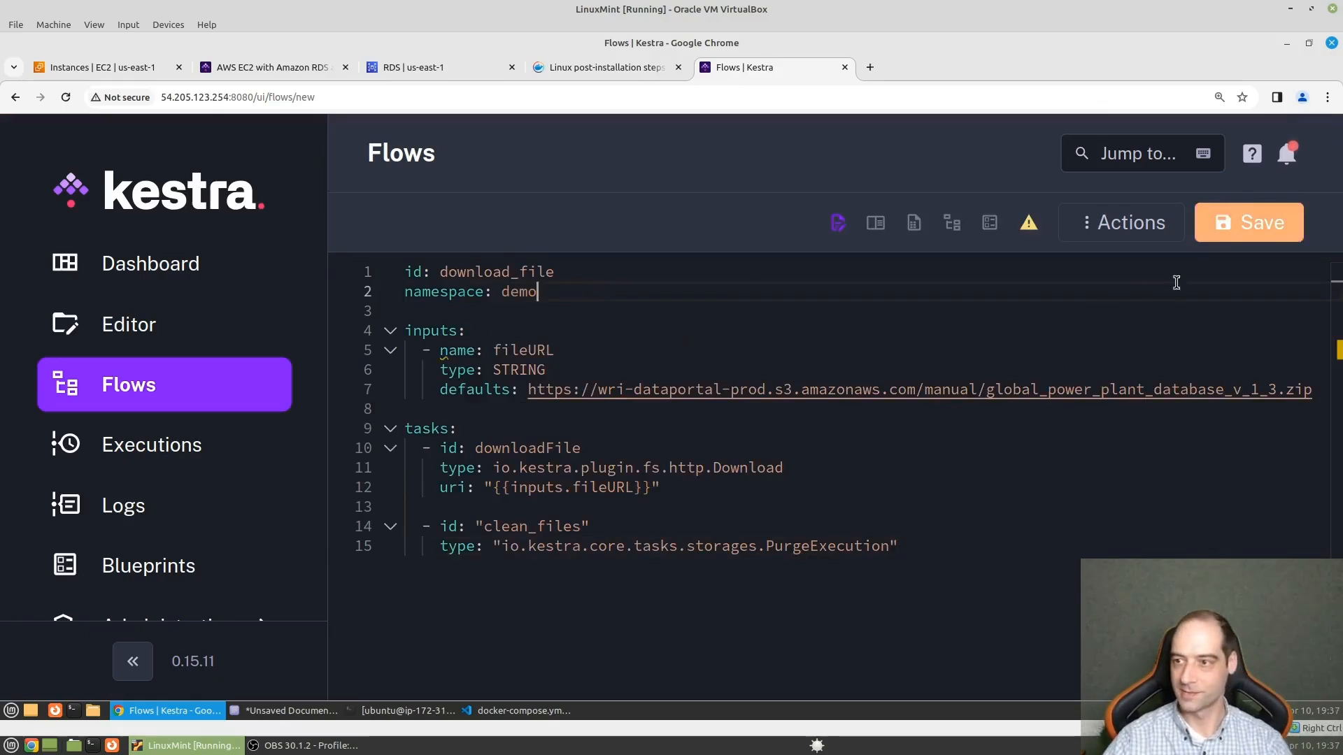
click(1252, 224)
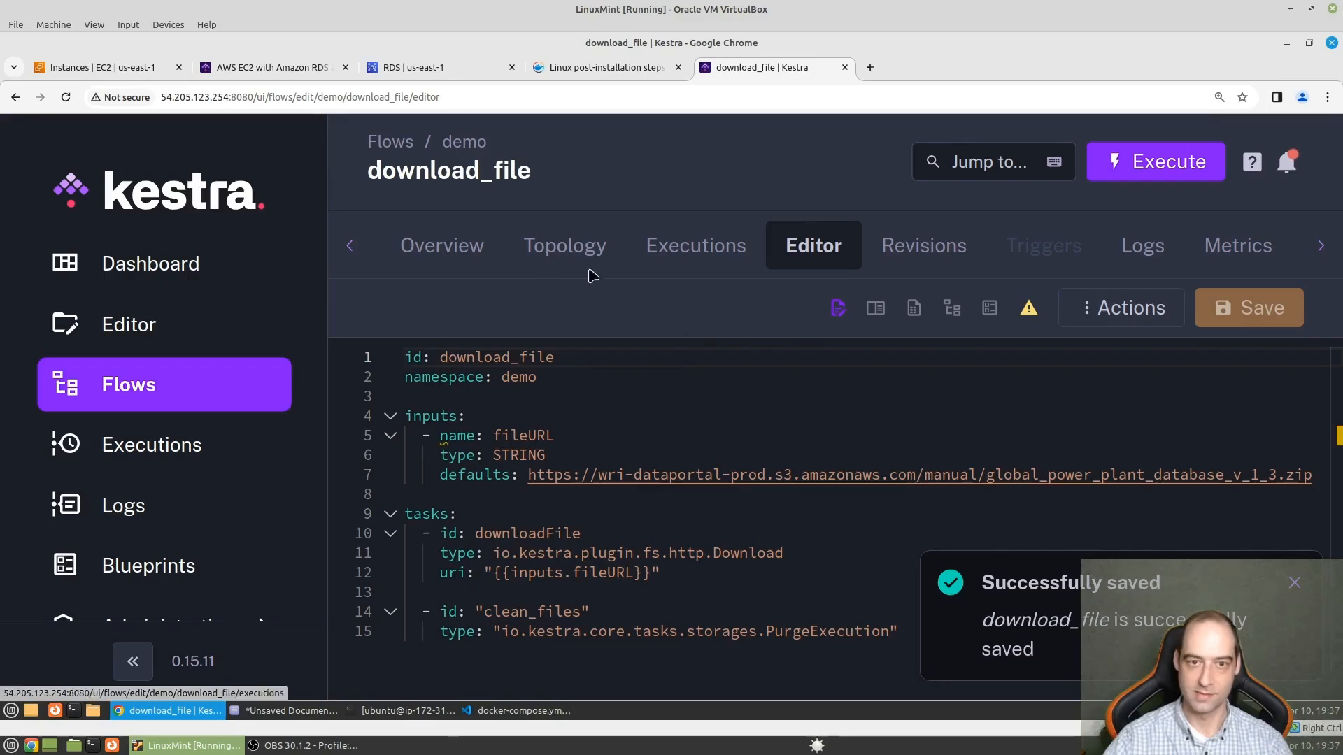
- Delete the download_file flow in the blueprint namespace from the flows list
click(182, 382)
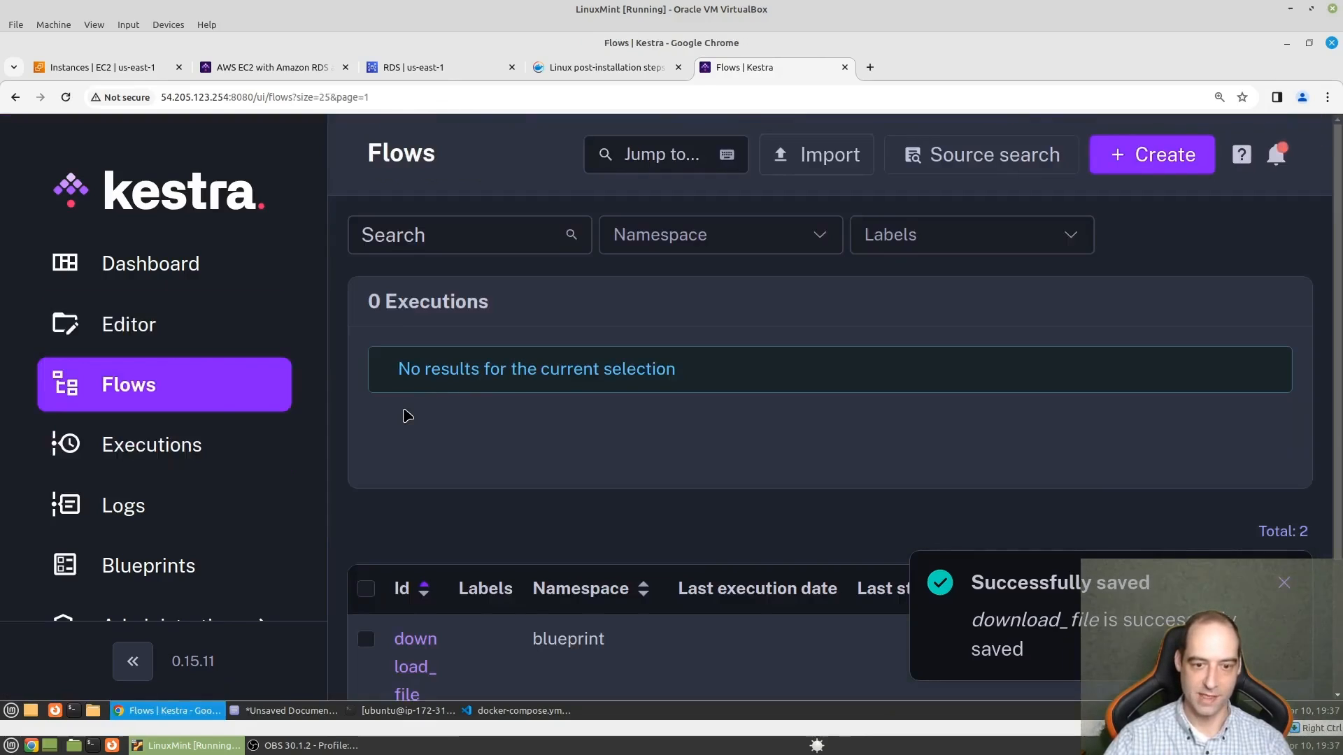
scroll(377, 455, down, 3)
click(367, 466)
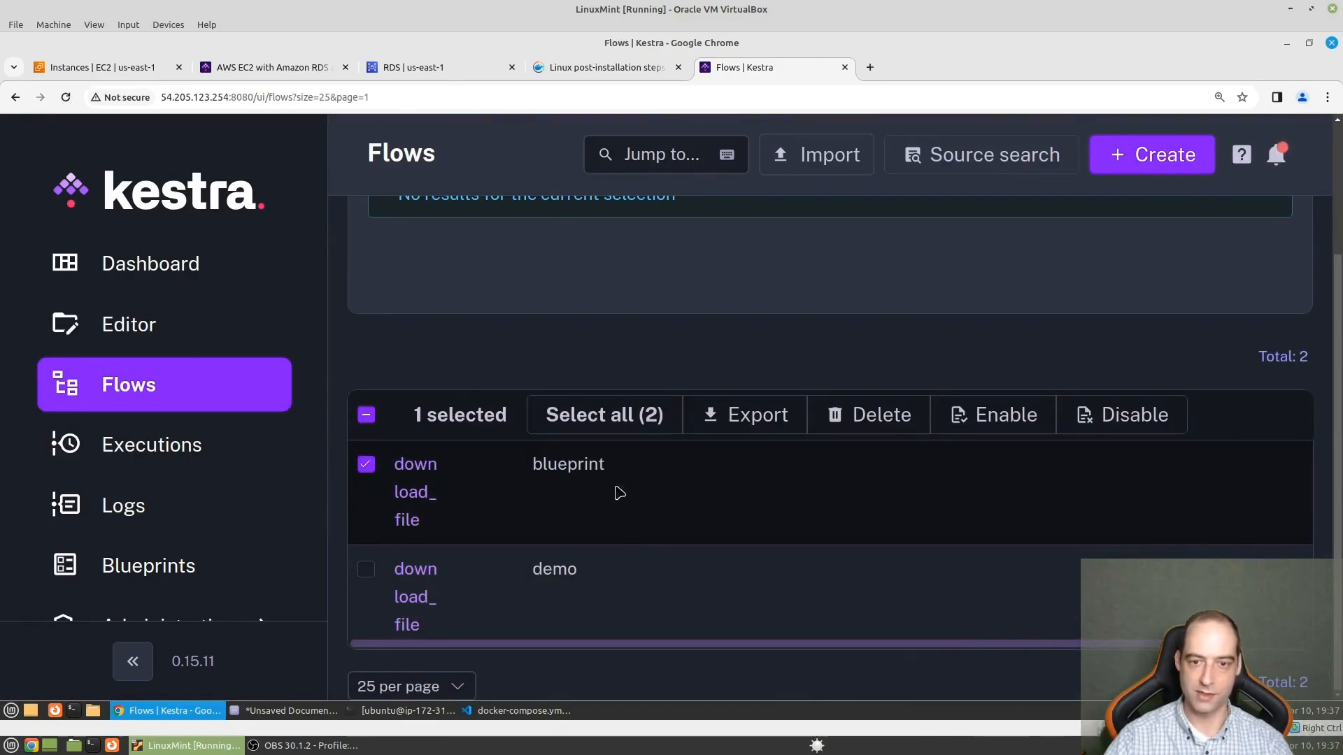
click(883, 418)
click(878, 450)
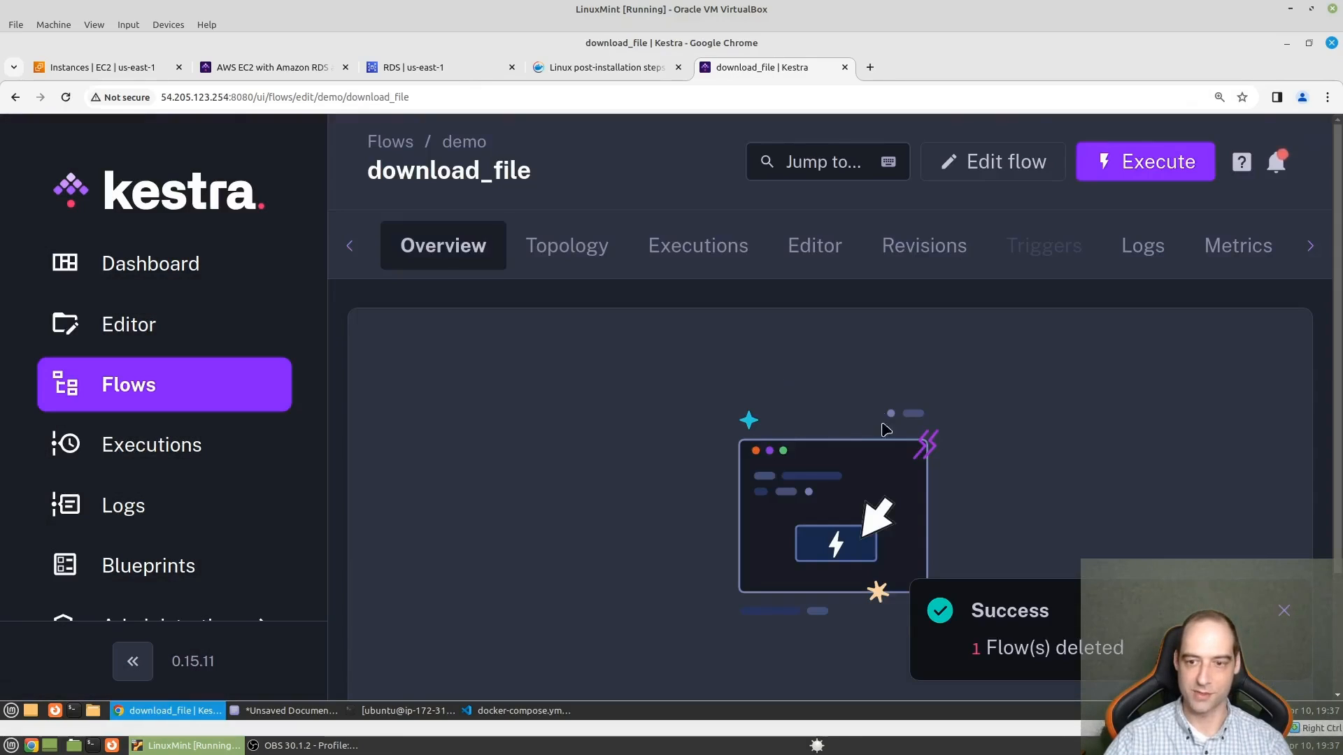
- Open the demo download_file flow's code and comment out the clean_files task on lines 14 and 15
click(811, 260)
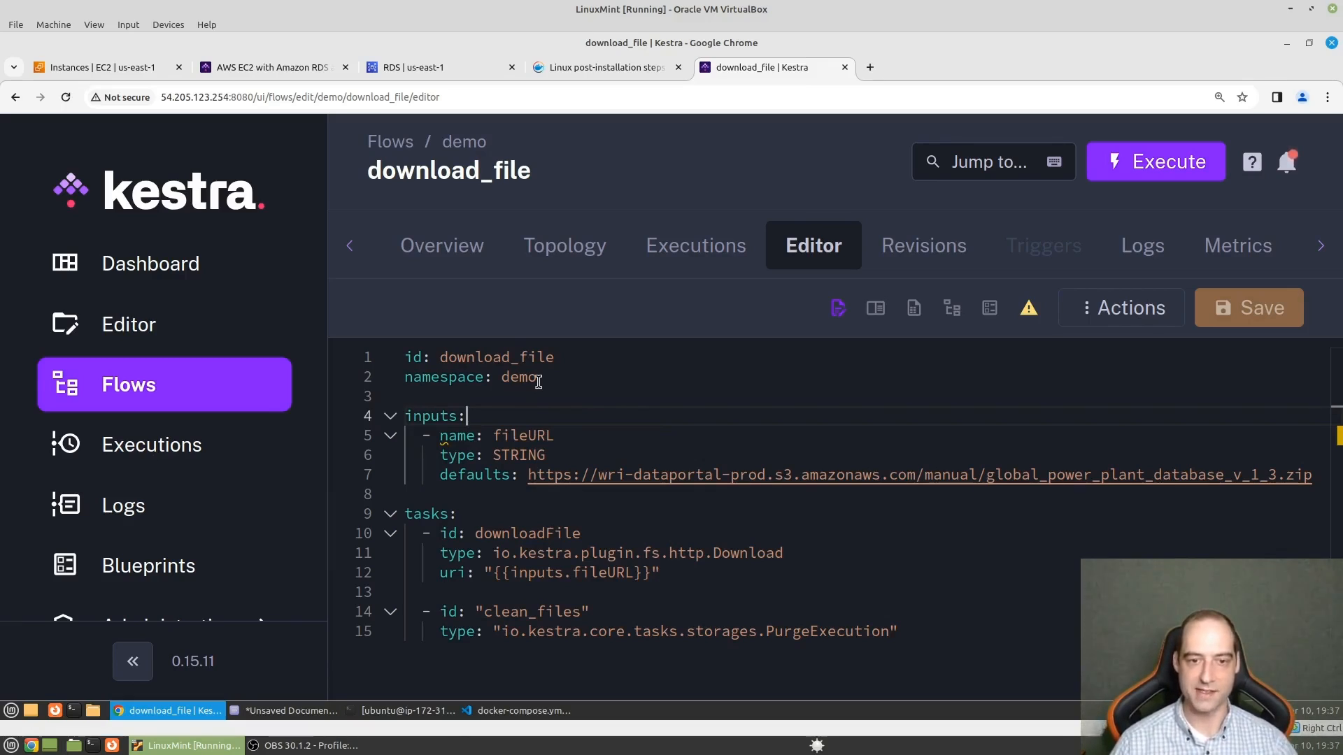
drag(953, 635, 351, 615)
key(ctrl+slash)
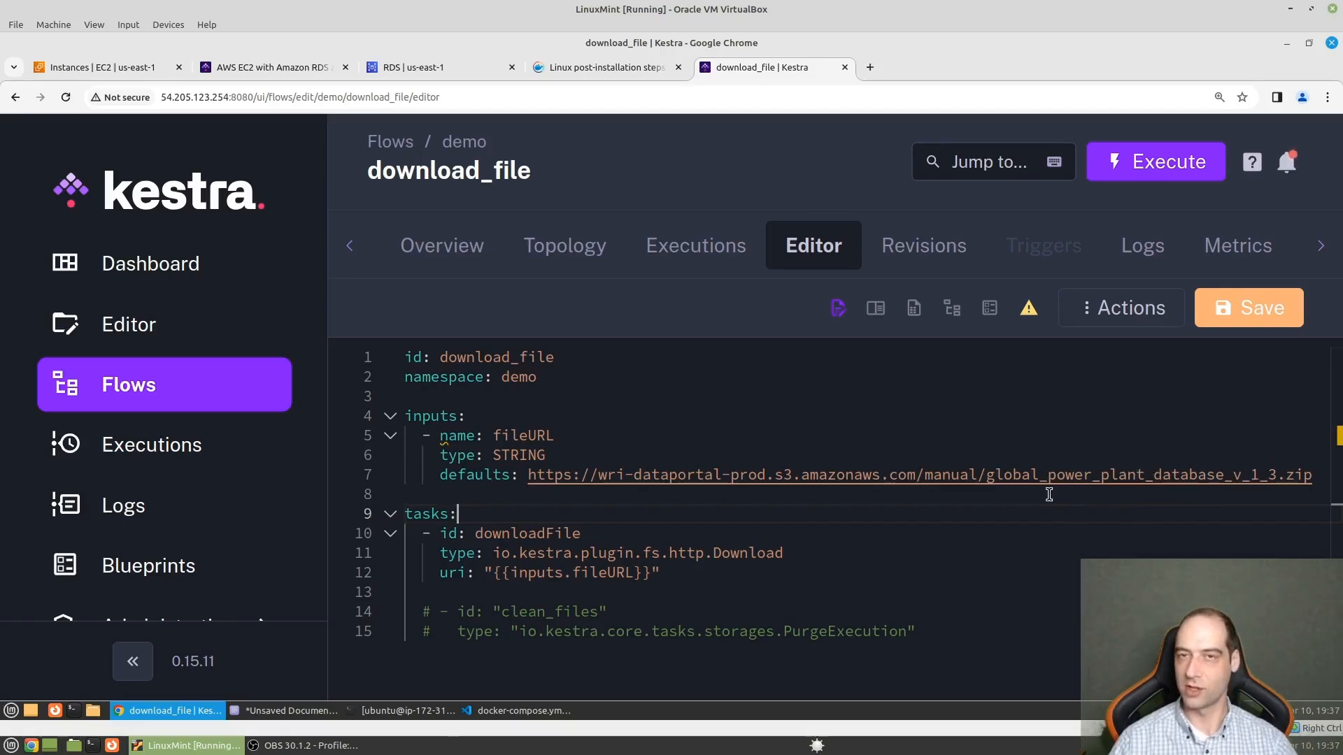
- Open the kestra-data bucket in the AWS S3 console and check its object list
key(ctrl+minus)
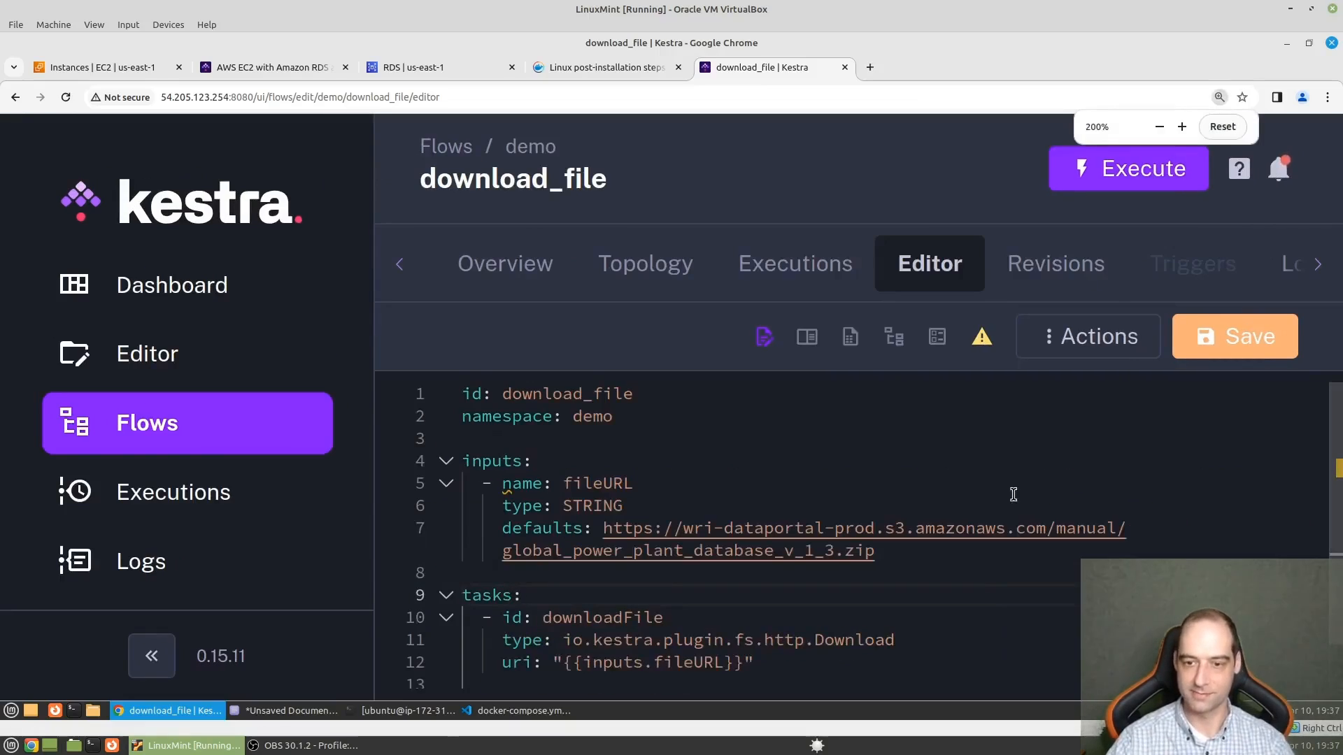
key(ctrl+plus)
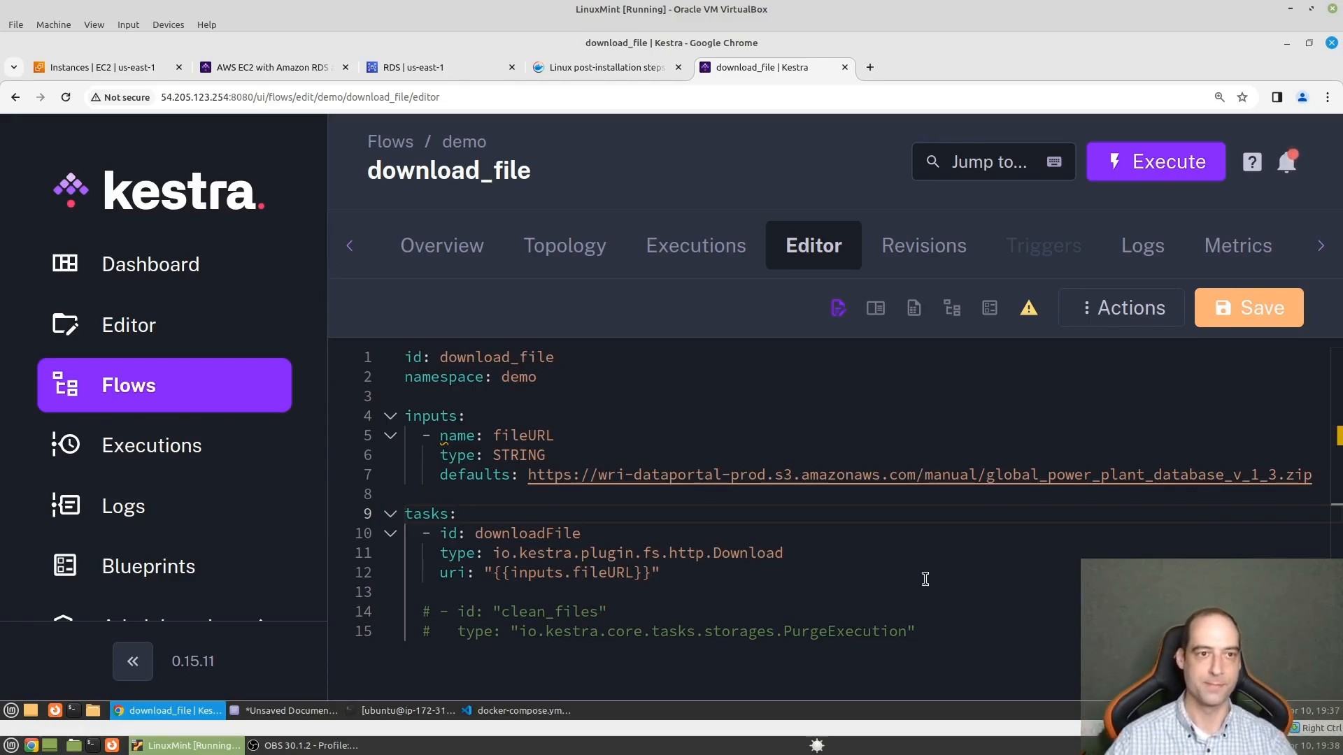
click(128, 65)
text(s3)
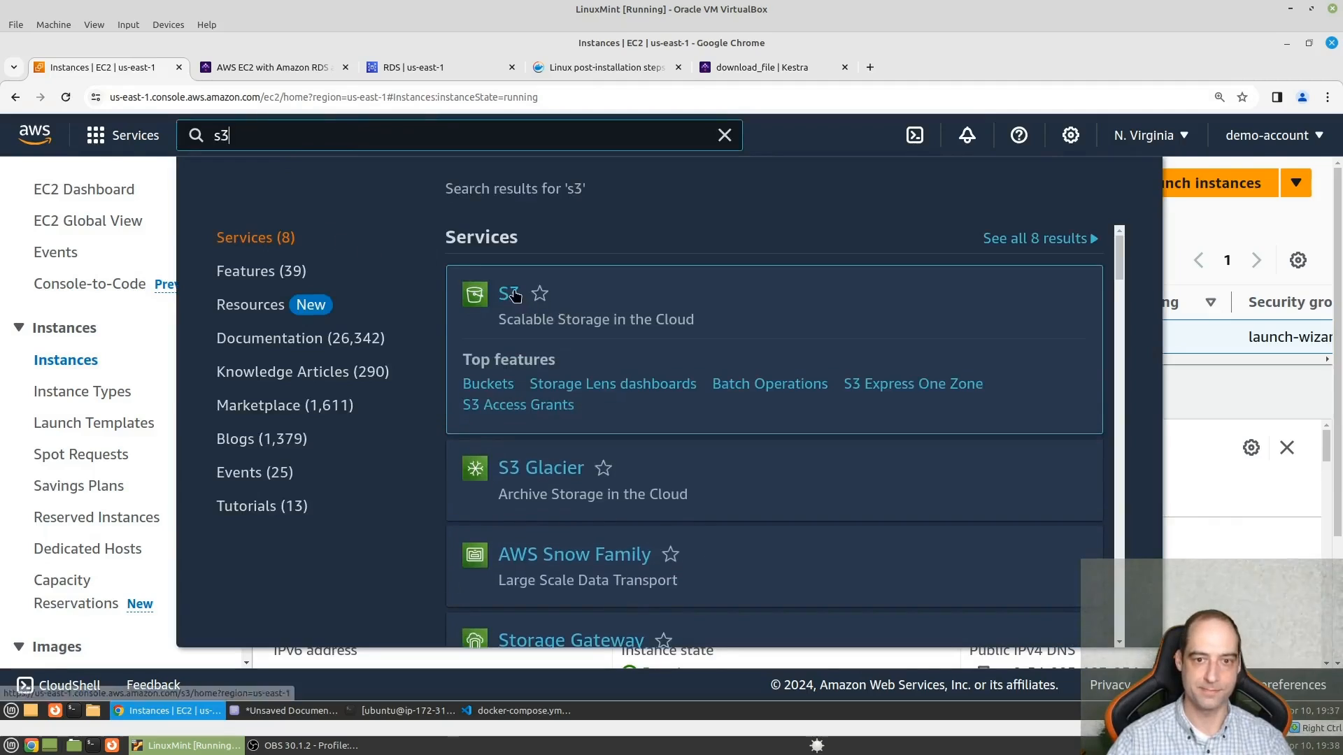
click(510, 294)
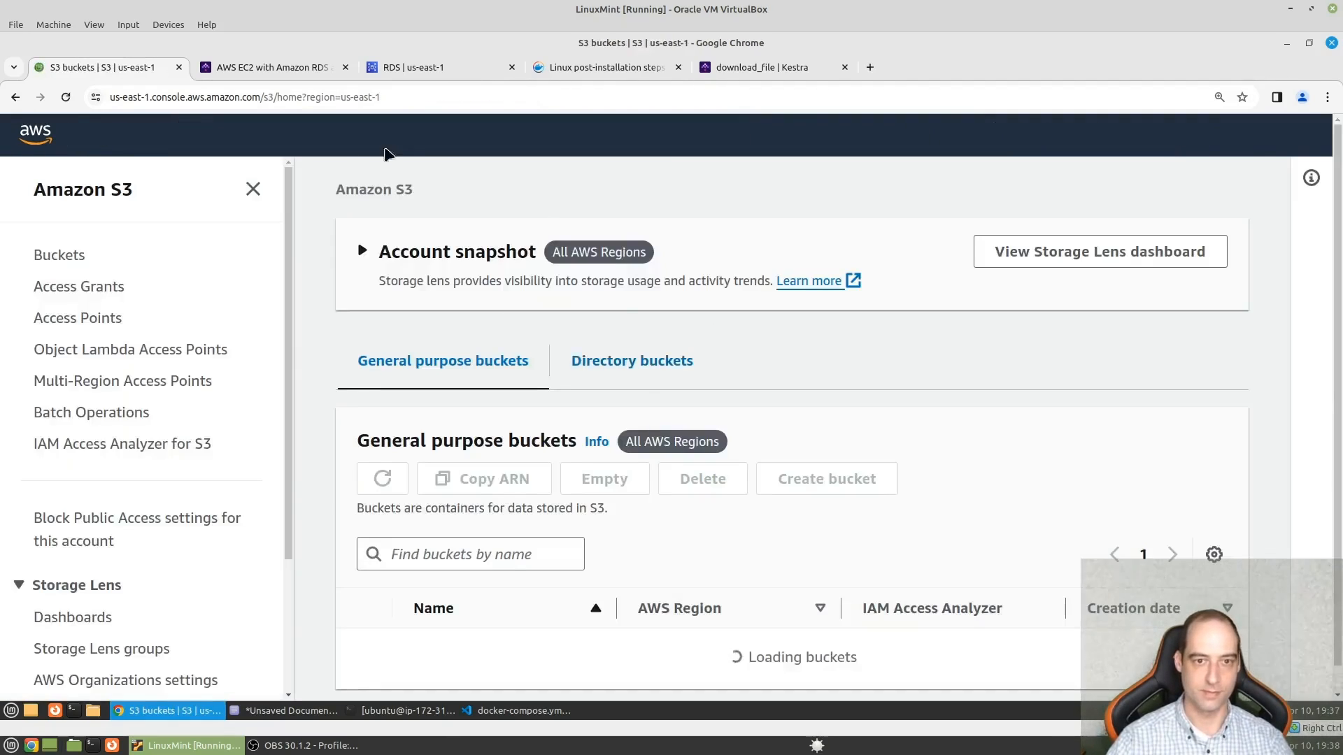
scroll(708, 541, down, 2)
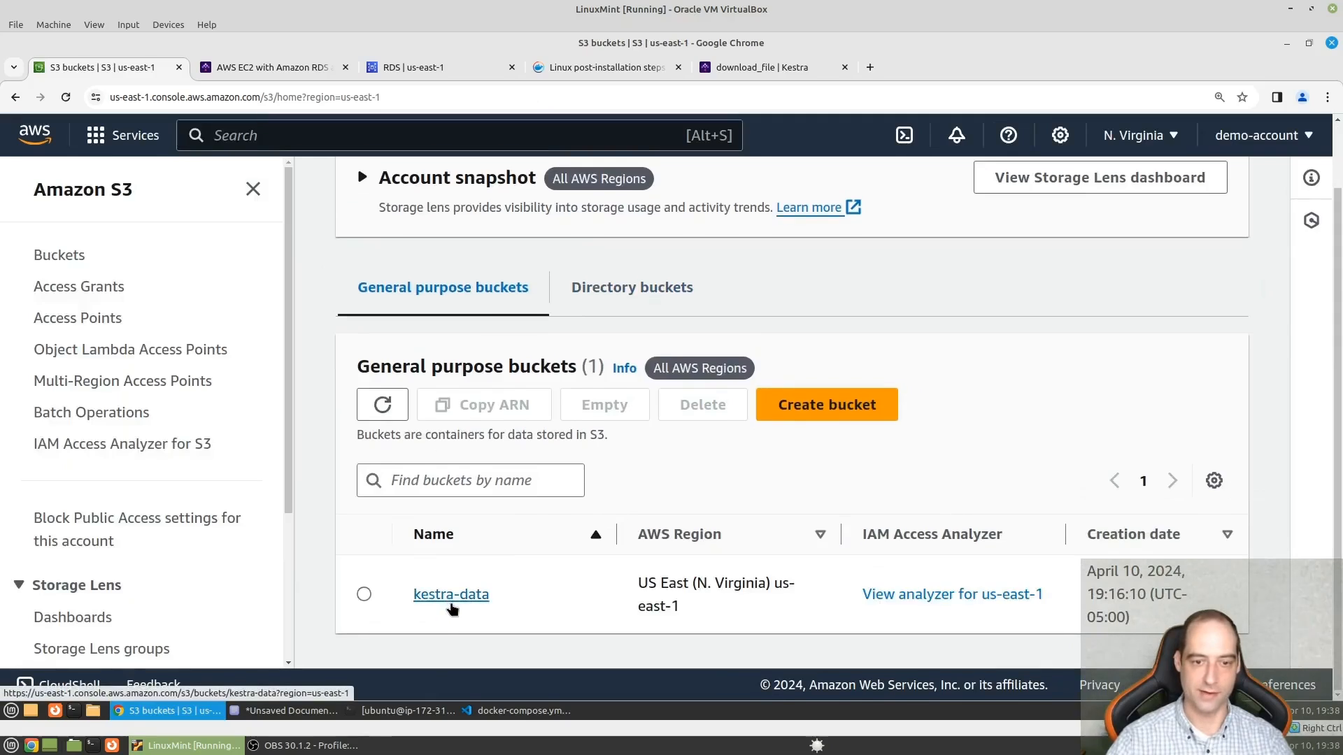
click(452, 595)
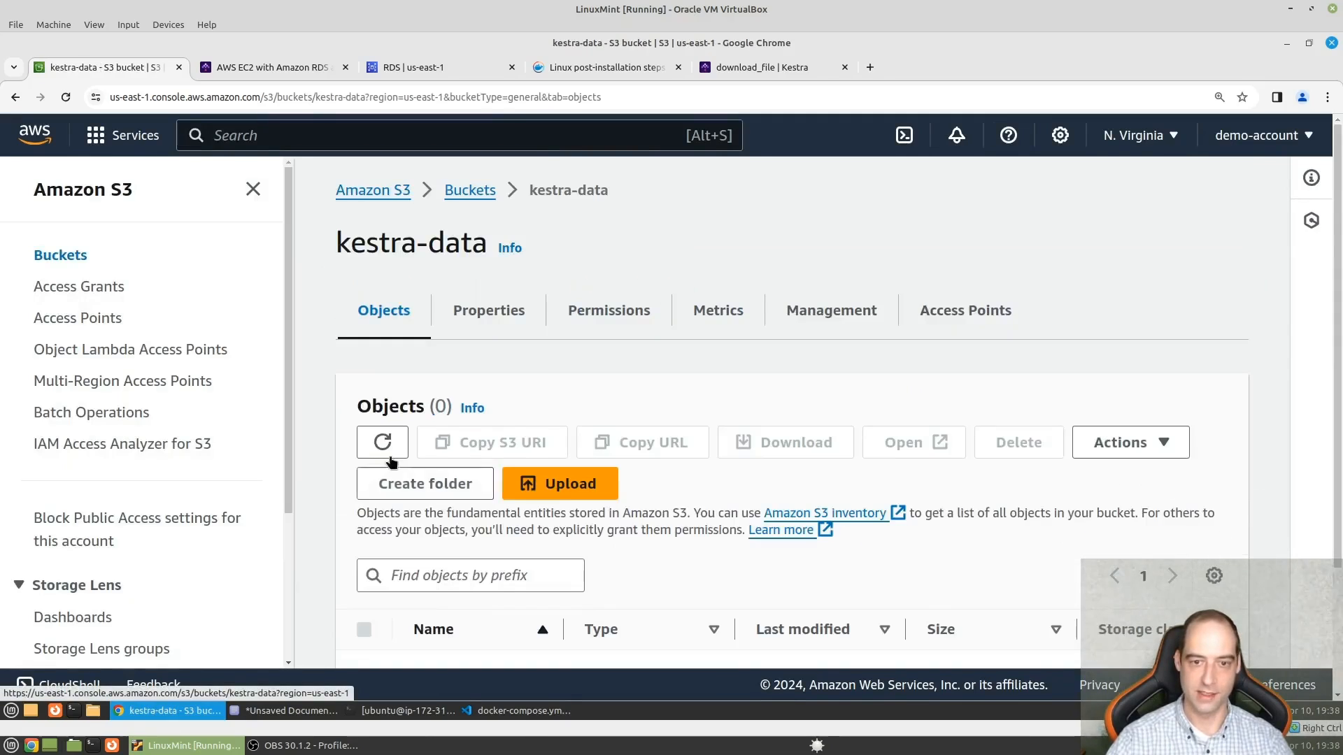
scroll(756, 514, down, 4)
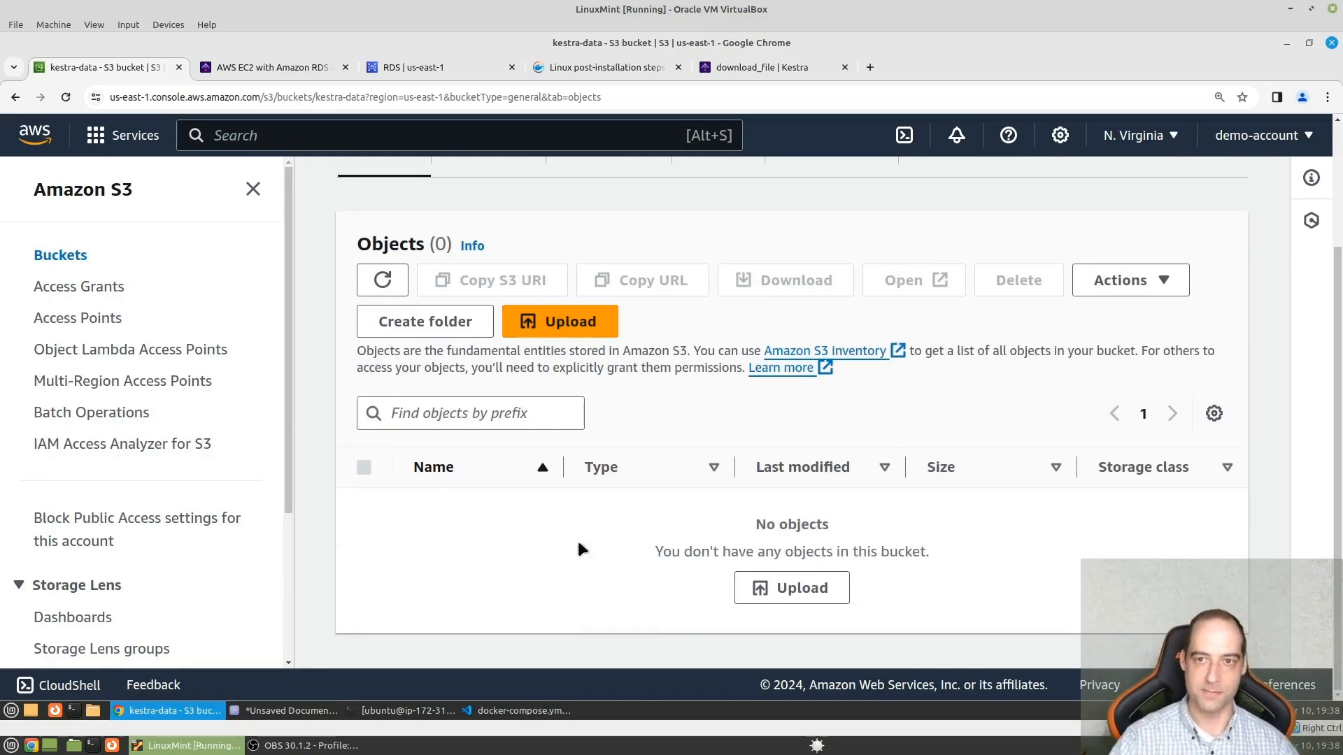
- Switch to Kestra, try to execute download_file with its default file URL, stay on the flow's page and save its changes
click(733, 63)
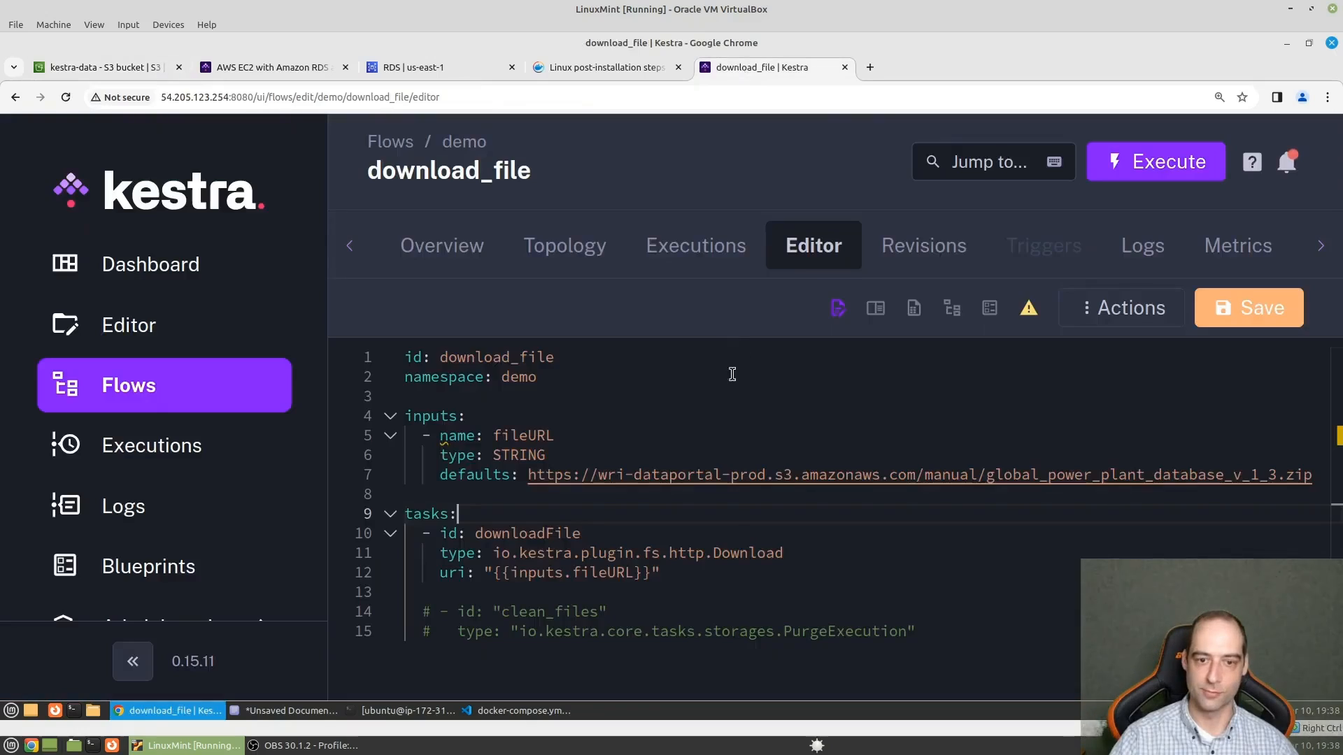
click(1022, 536)
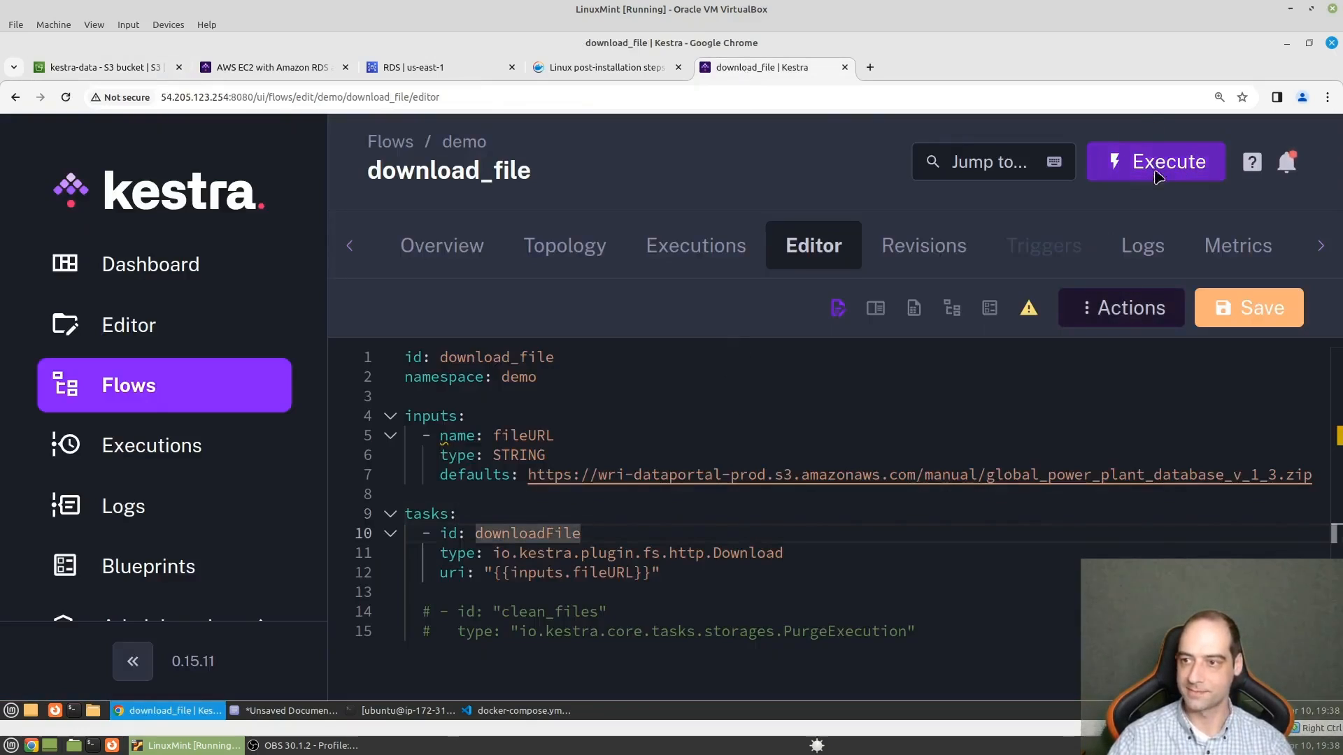
click(1119, 162)
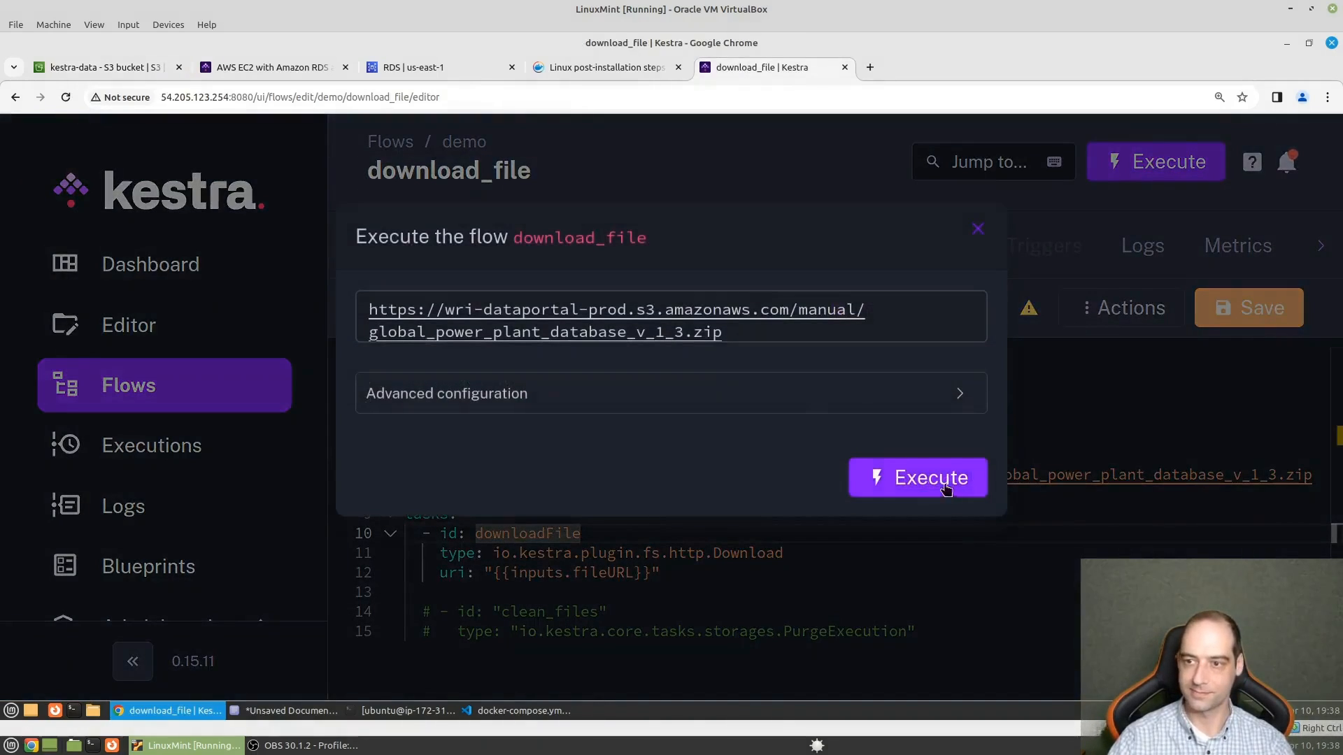
click(887, 477)
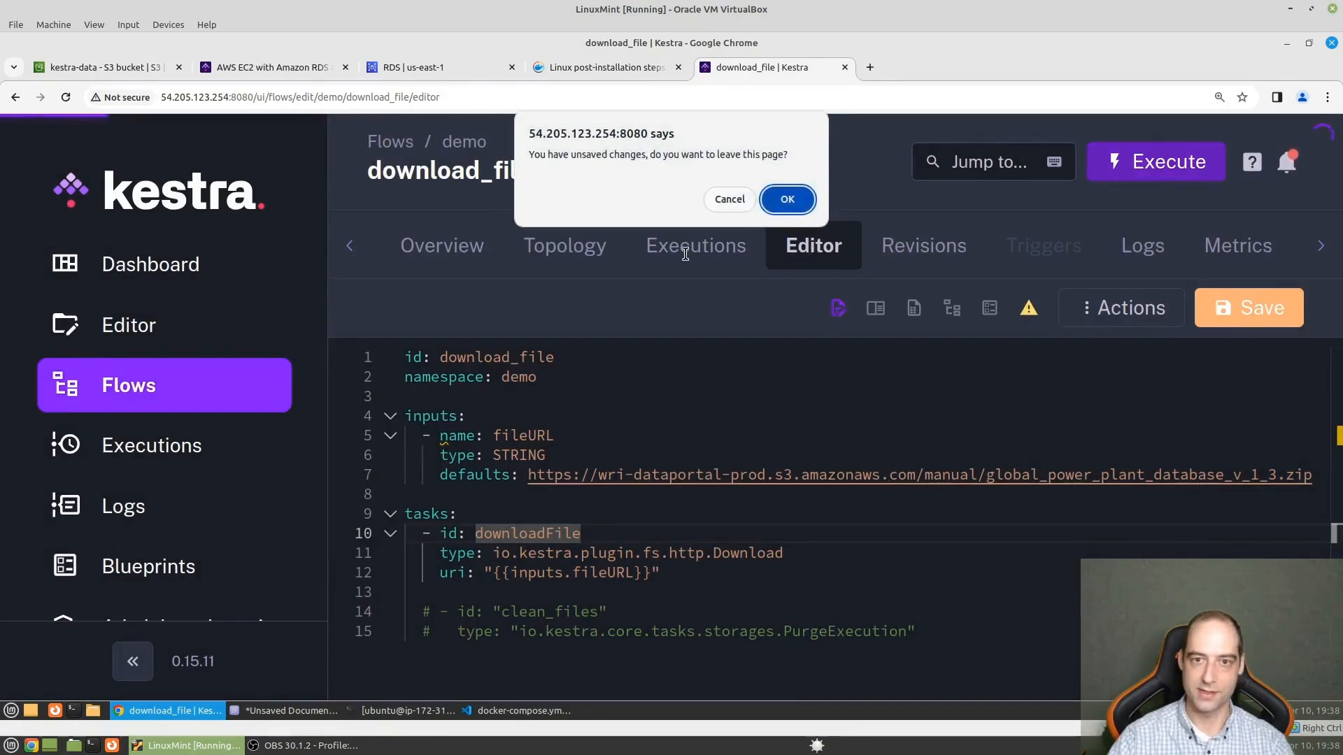
click(723, 200)
click(723, 399)
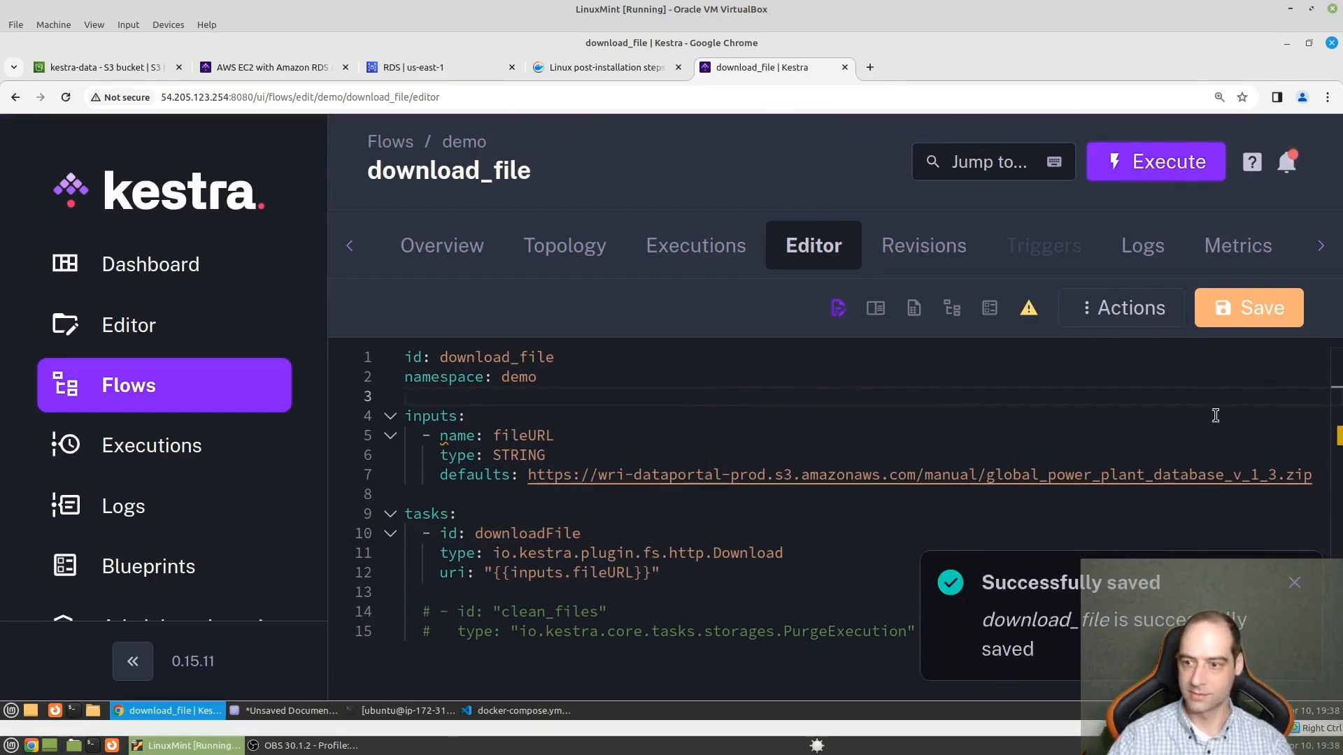
- Execute the saved download_file flow with the default file URL and expand the downloadFile task's log
click(1159, 173)
click(920, 514)
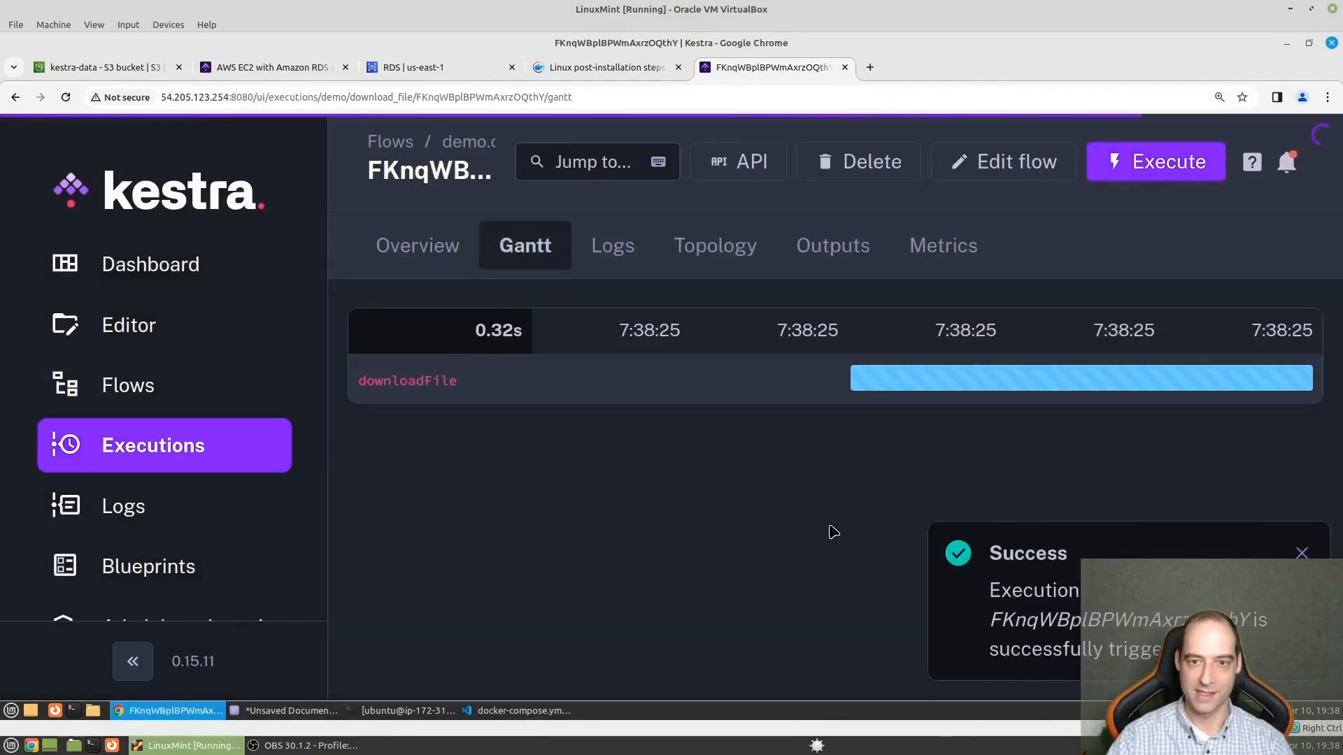
click(1013, 394)
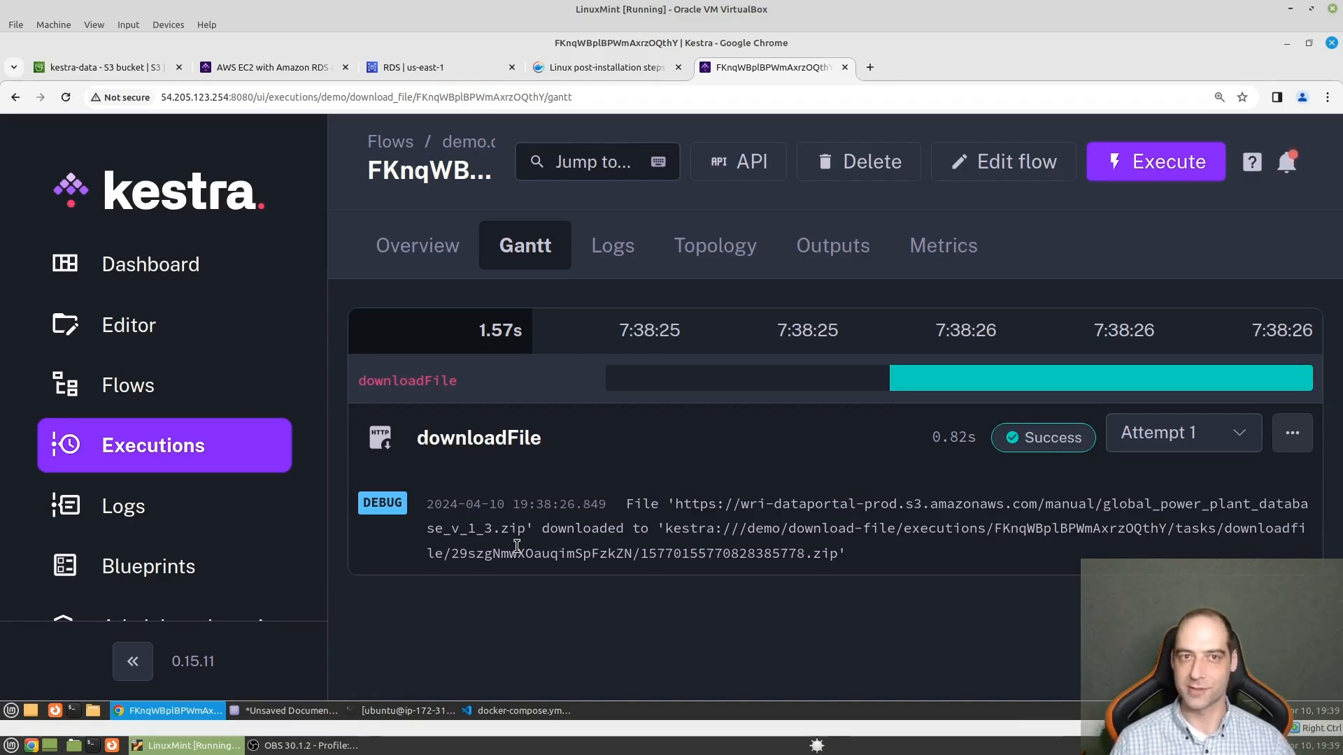
- Switch to the S3 console, reload the kestra-data bucket and browse through / and demo/download-file to the executions folder
click(105, 67)
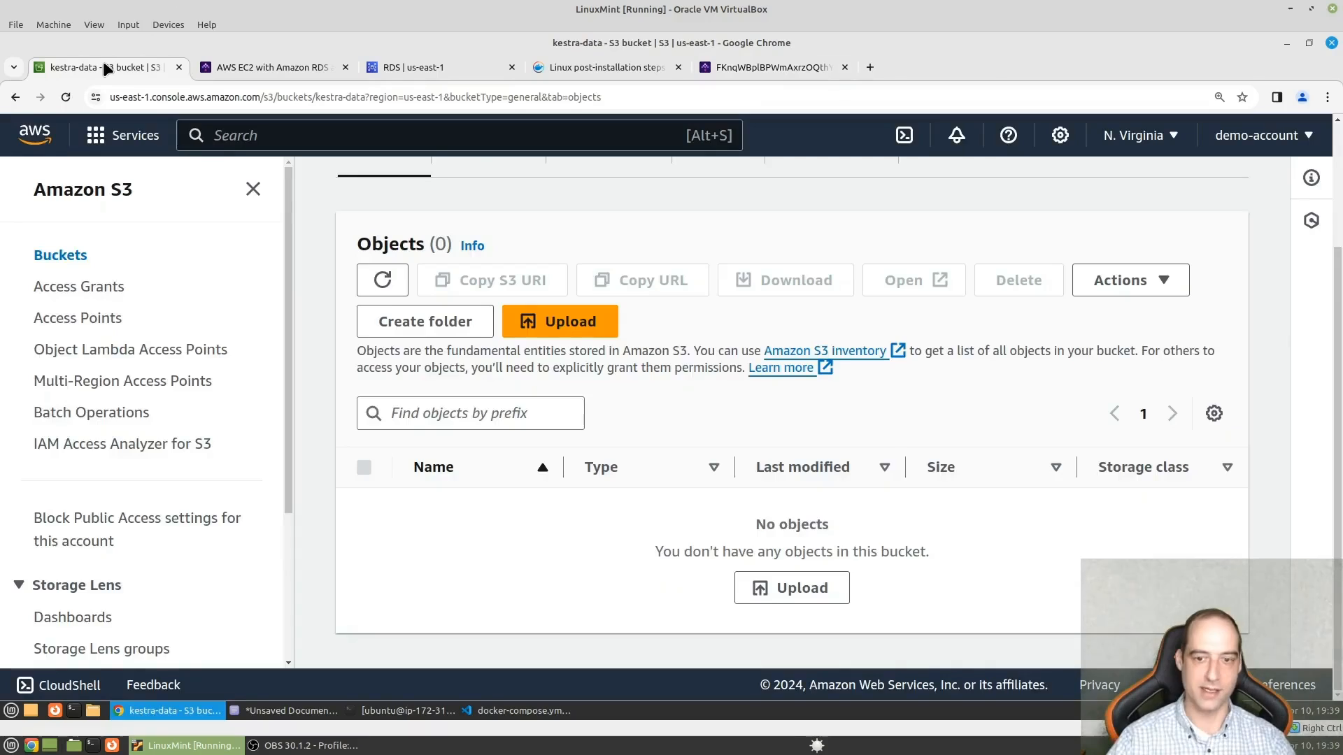
click(66, 97)
click(441, 618)
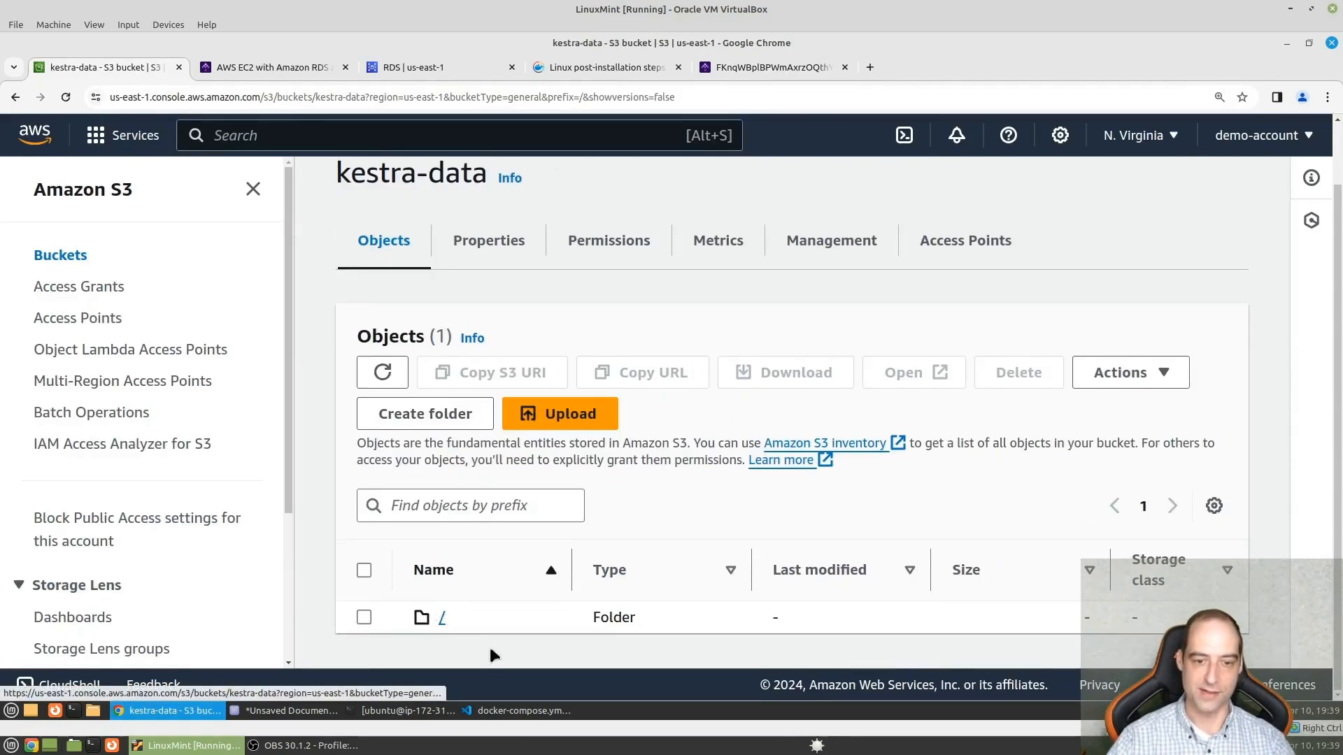
click(459, 615)
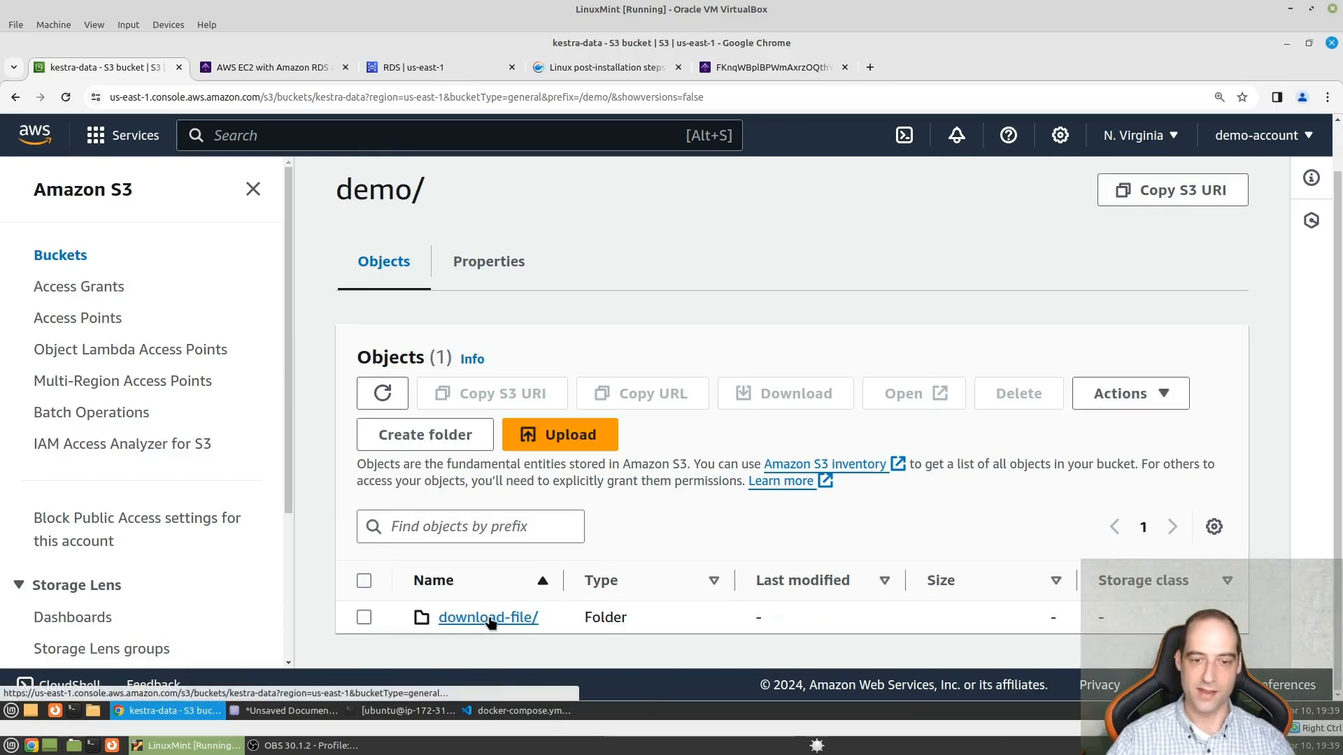
click(489, 620)
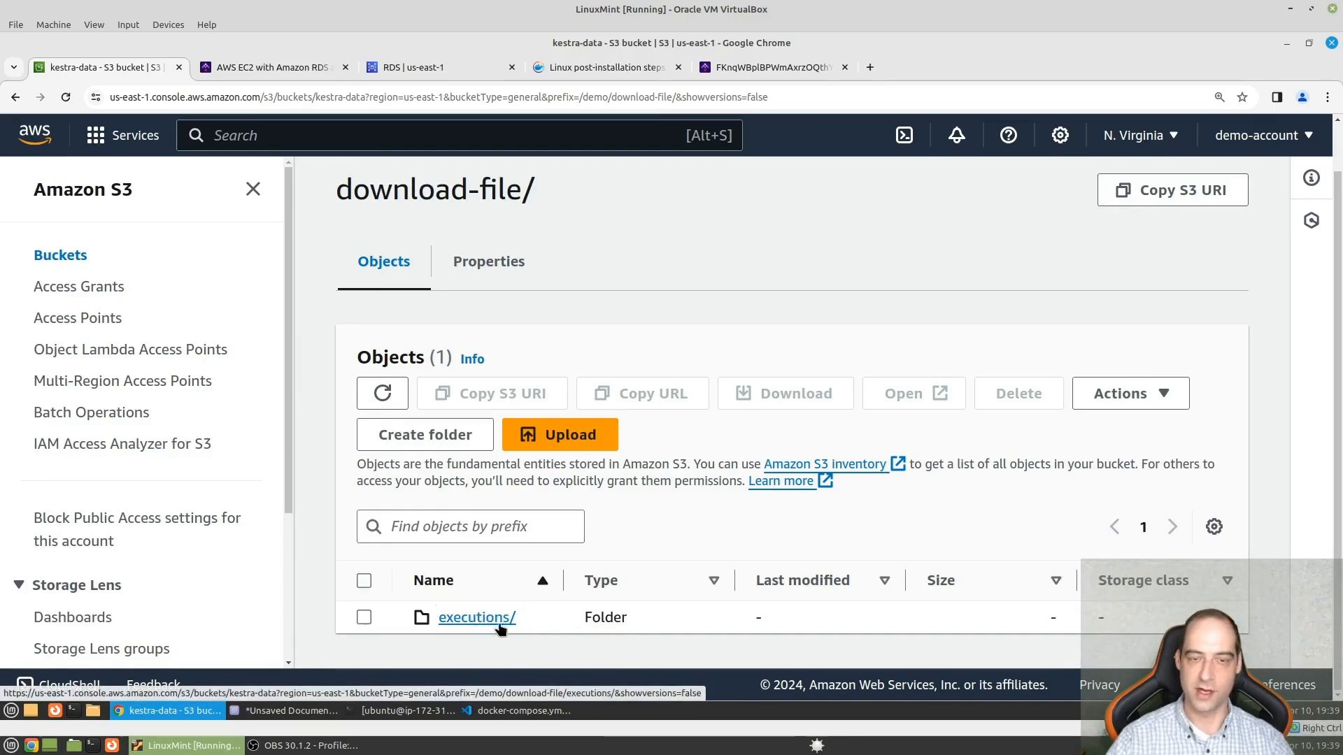
click(495, 619)
scroll(497, 534, down, 1)
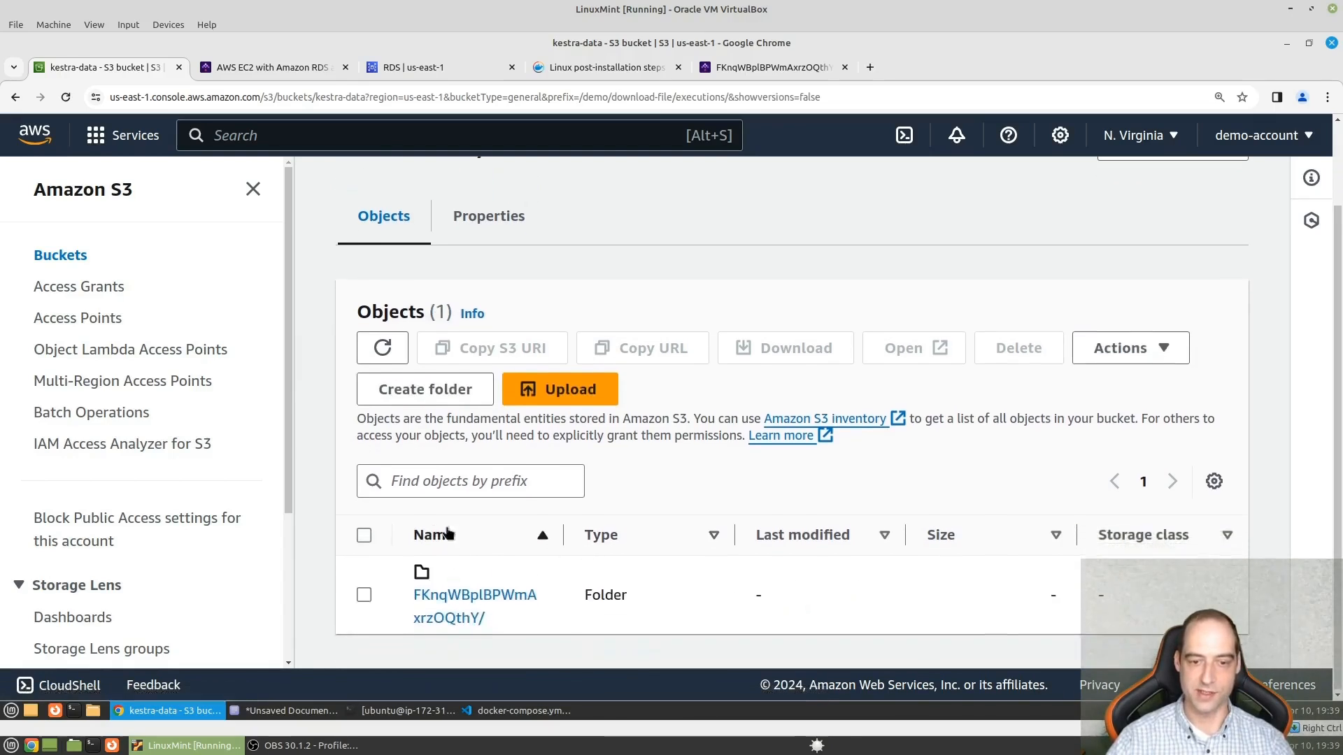
- Open the execution's folder and browse through tasks/downloadfile and its subfolder to the stored zip file
click(475, 596)
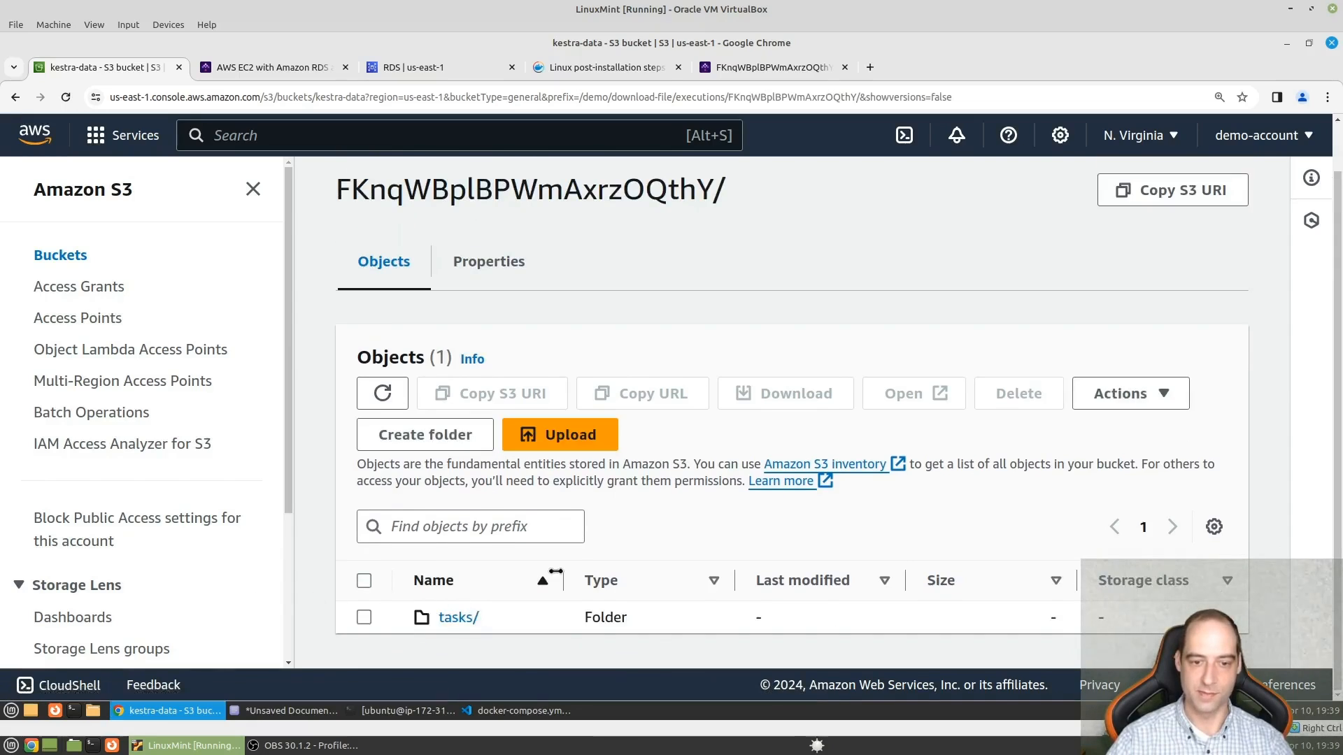
click(456, 616)
scroll(508, 591, down, 1)
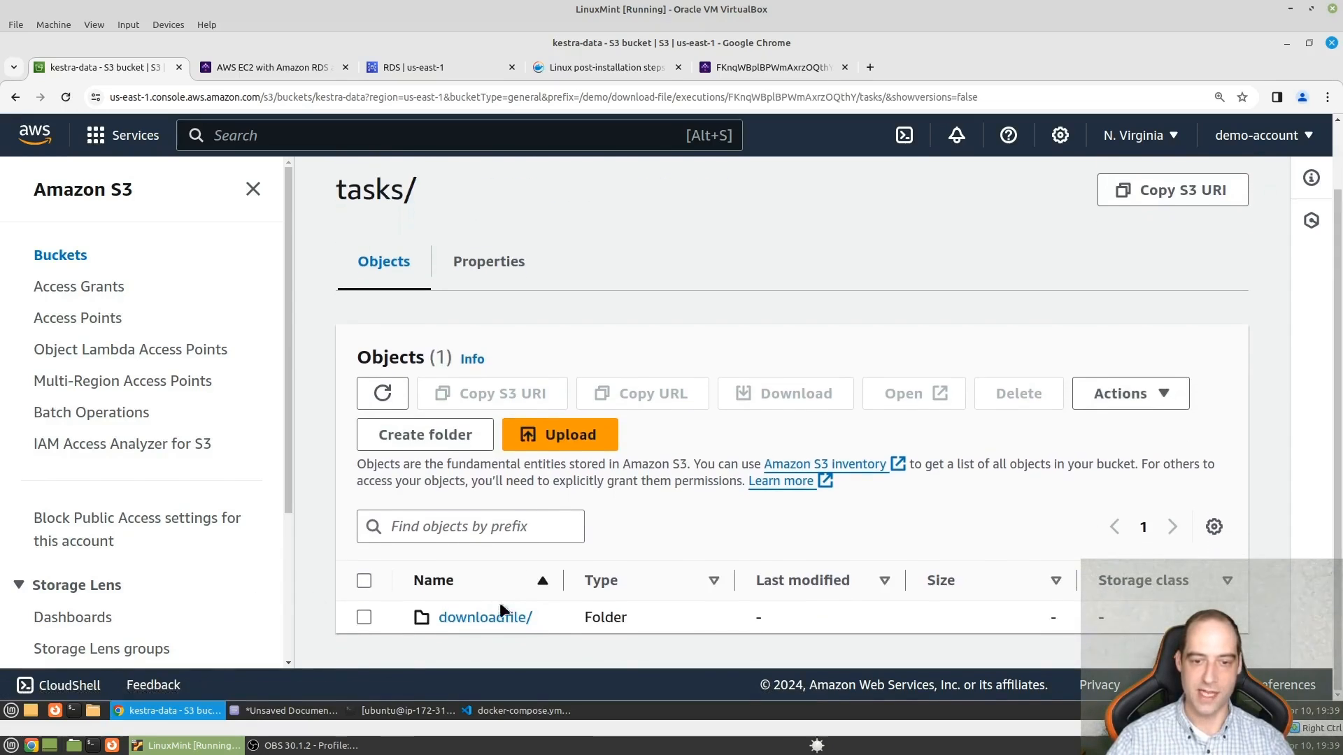
click(472, 618)
scroll(537, 560, down, 1)
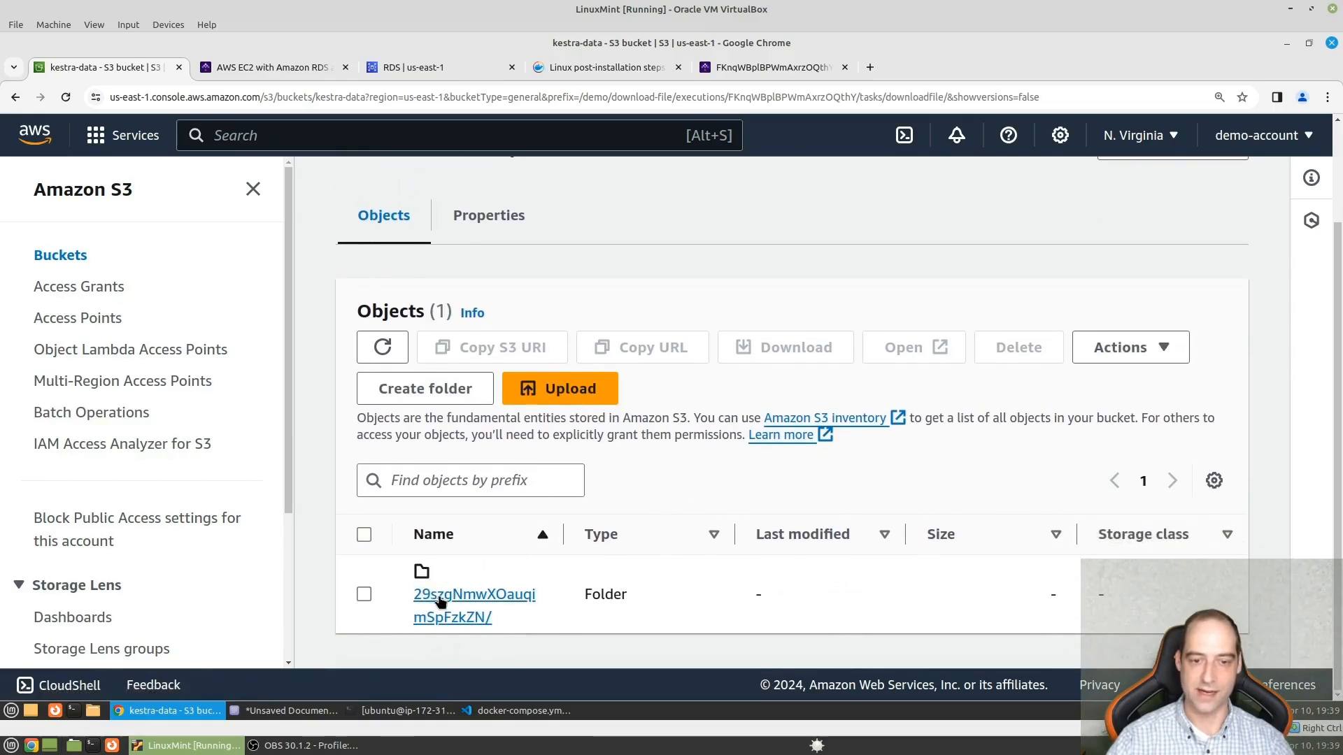
click(441, 603)
scroll(544, 642, down, 1)
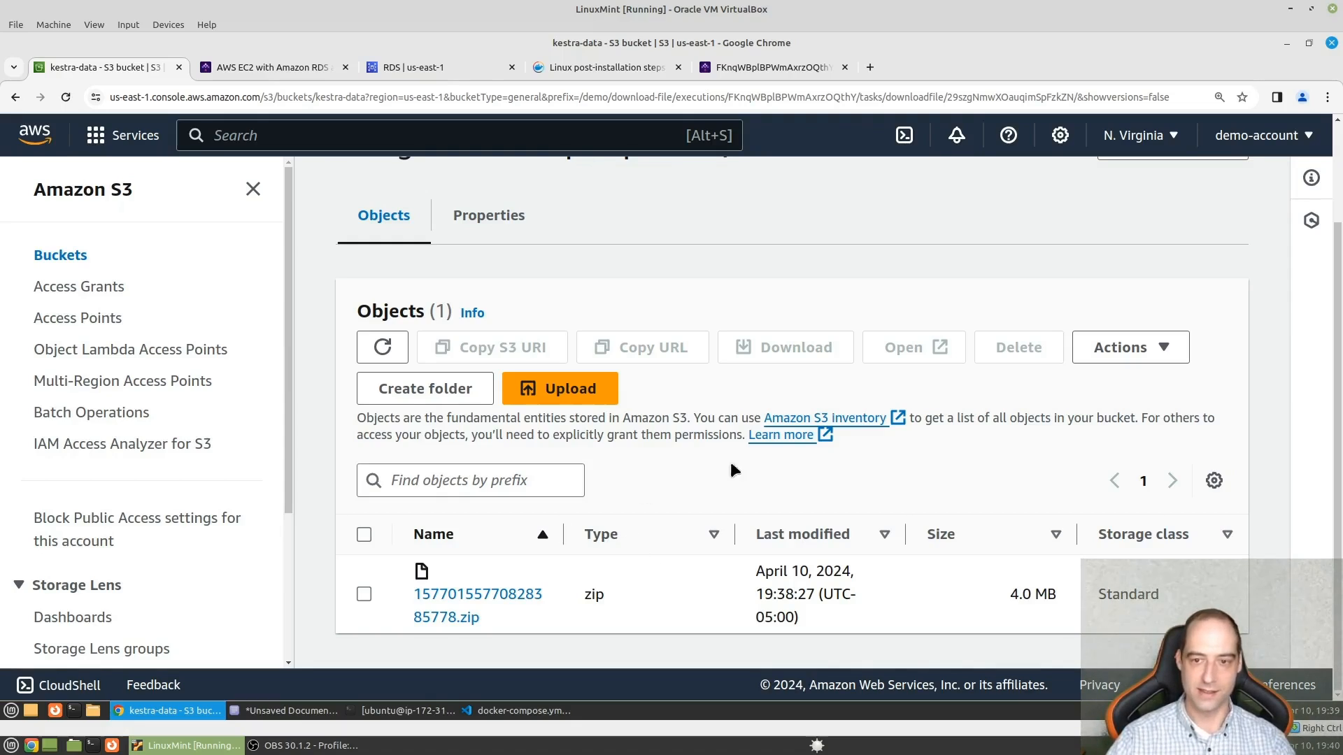
- Delete the / folder at the root of the kestra-data bucket, confirming with "permanently delete"
scroll(568, 350, up, 3)
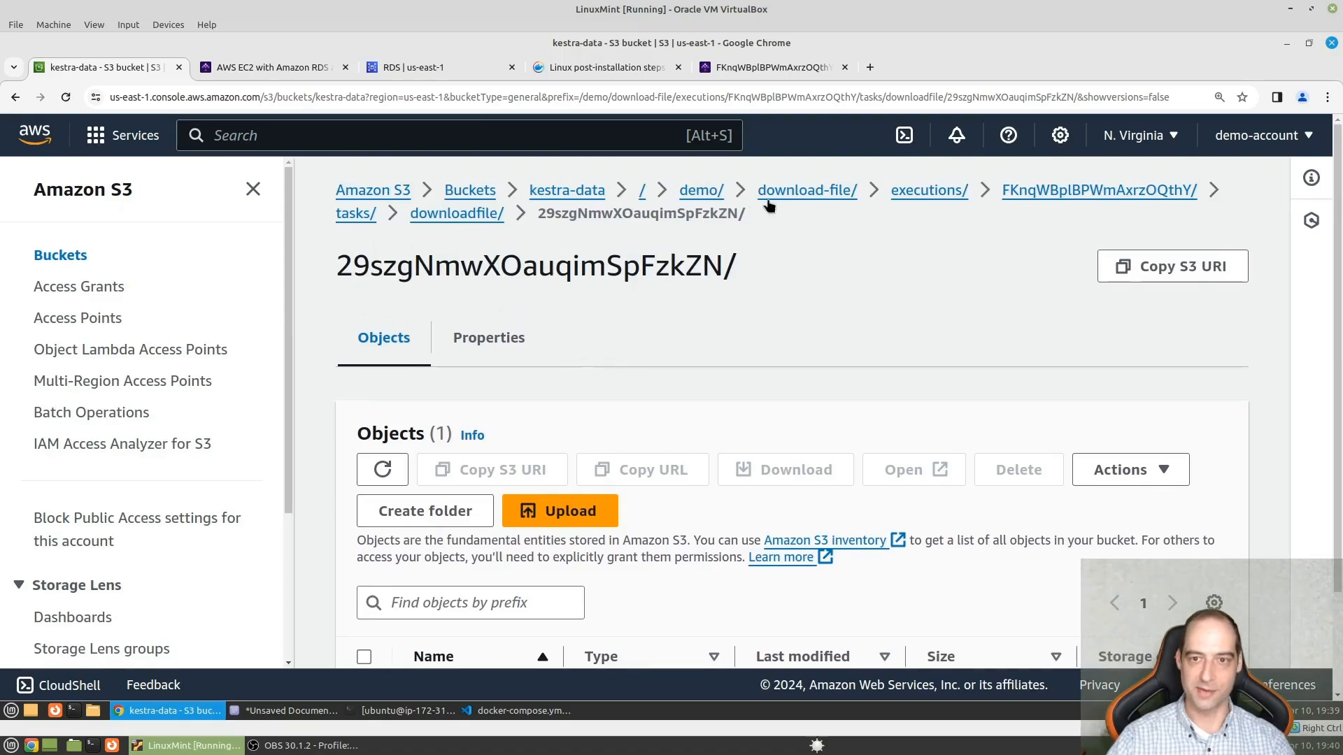
click(556, 194)
scroll(385, 662, down, 1)
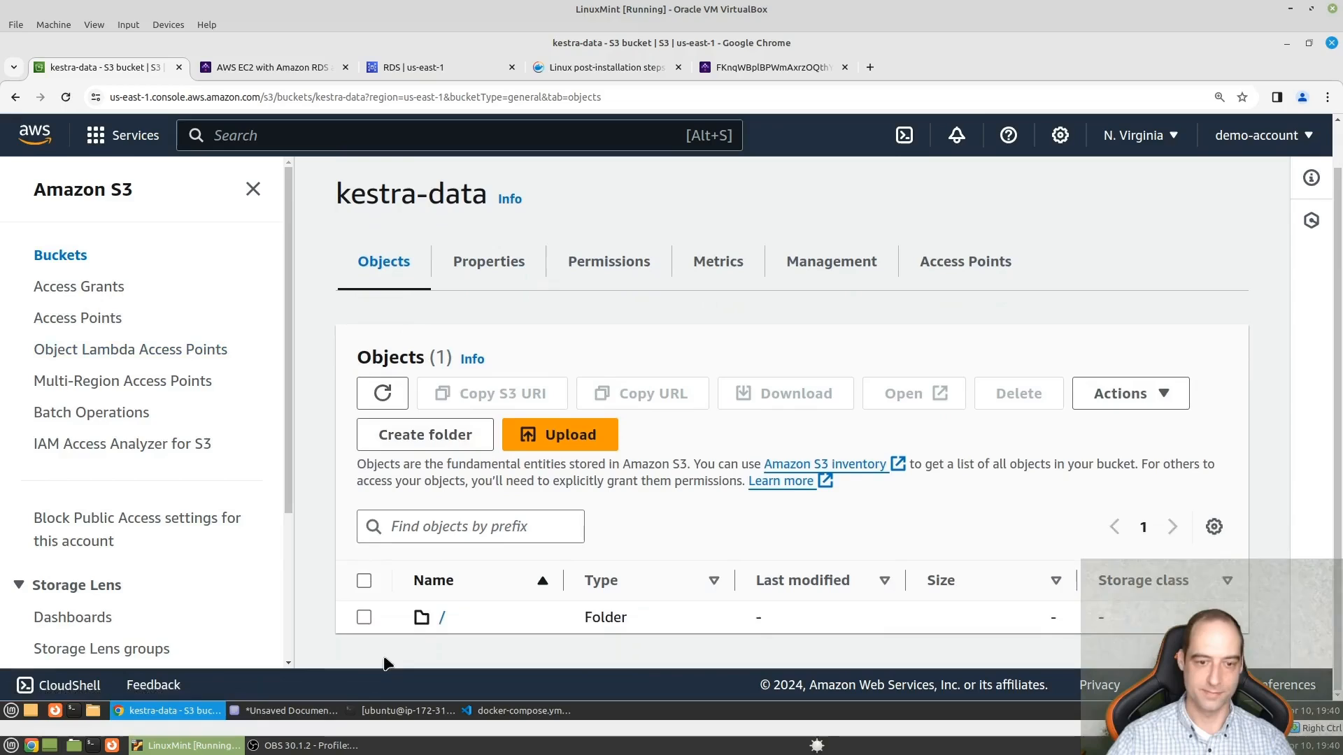
click(364, 617)
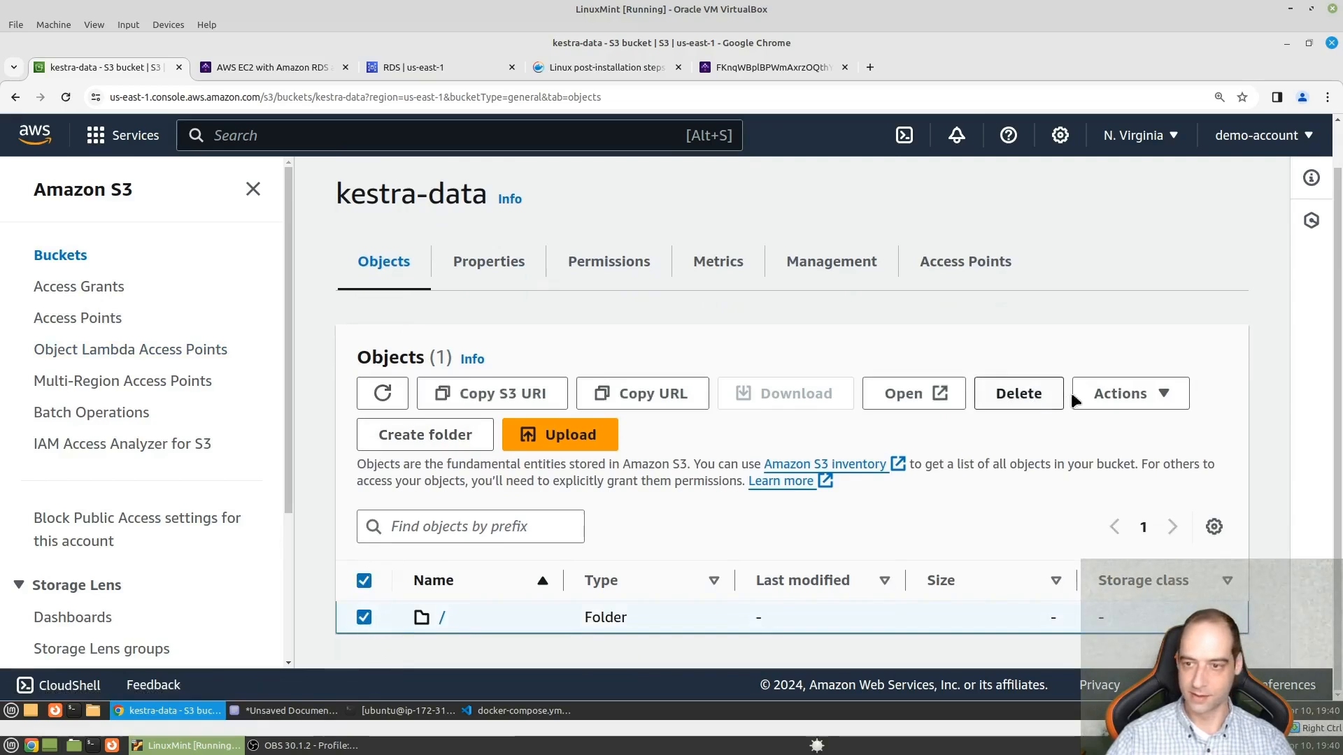
click(1023, 396)
scroll(393, 447, down, 3)
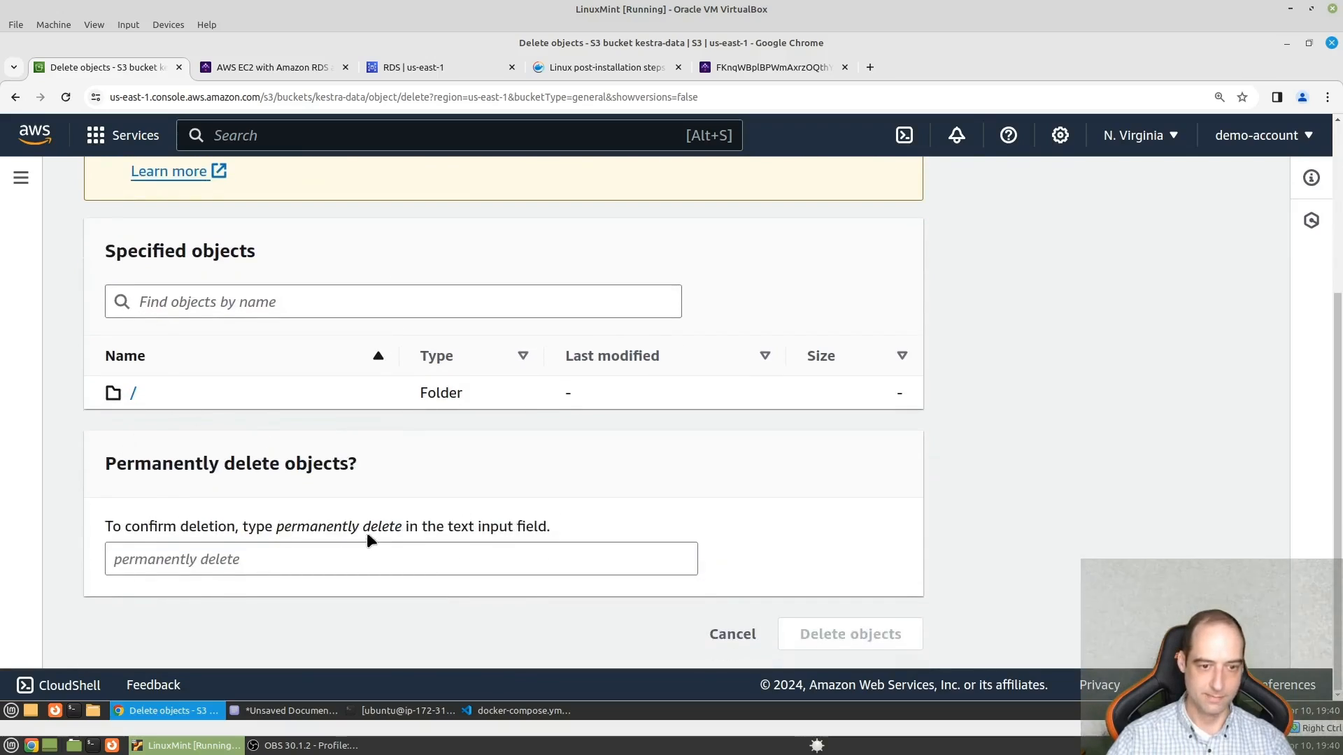
drag(401, 526, 279, 527)
key(ctrl+c)
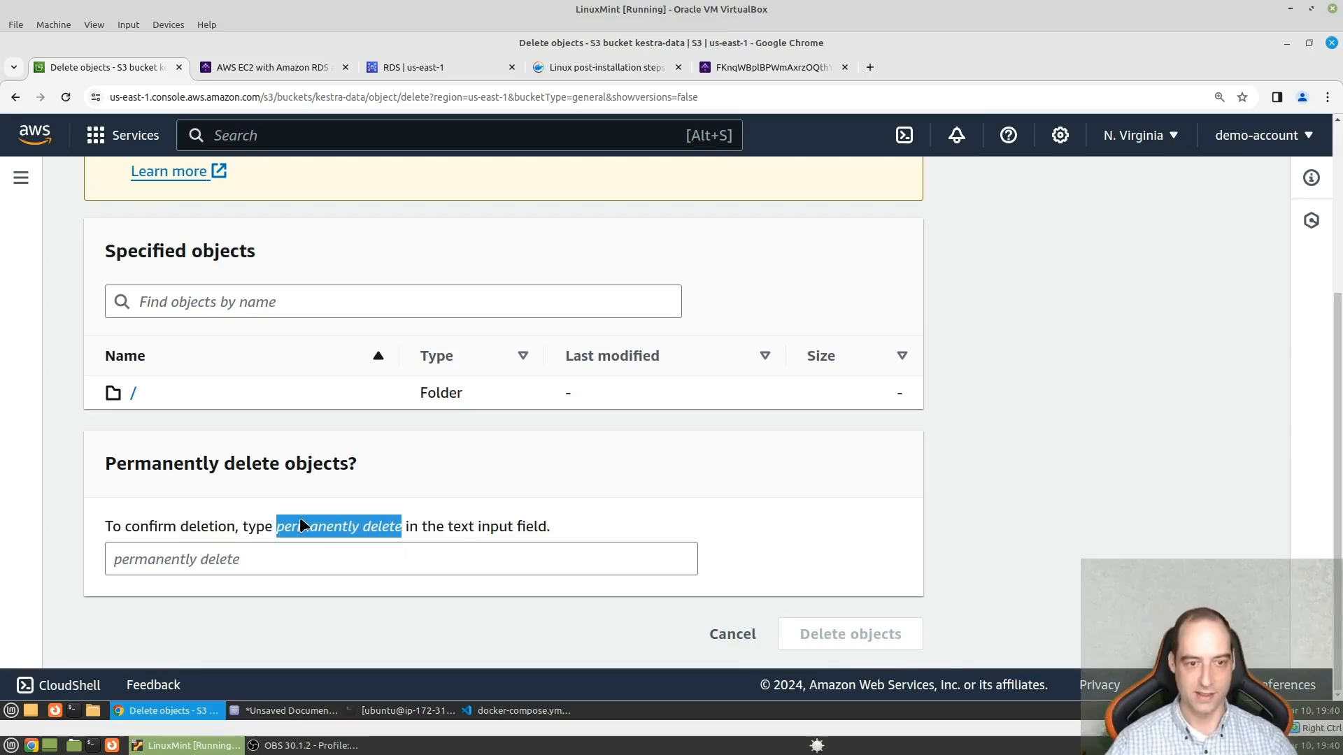
click(276, 562)
key(ctrl+v)
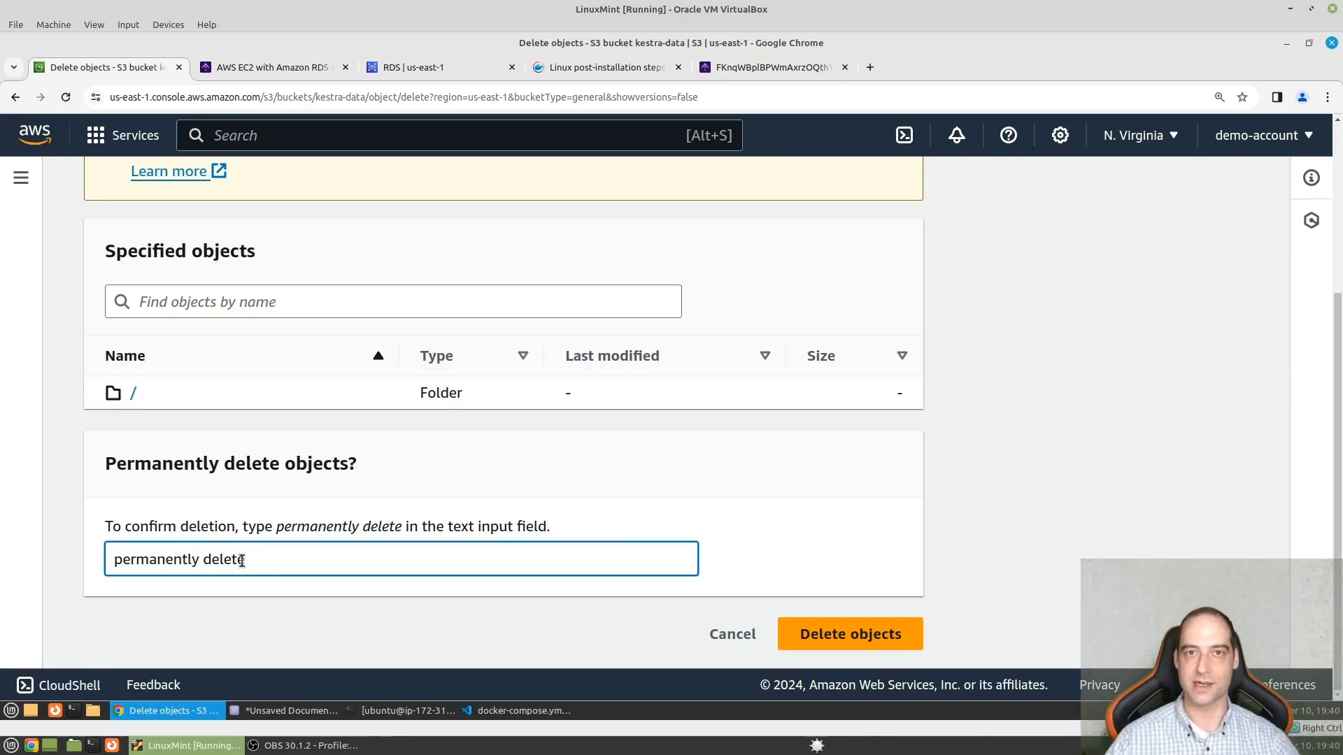
click(797, 642)
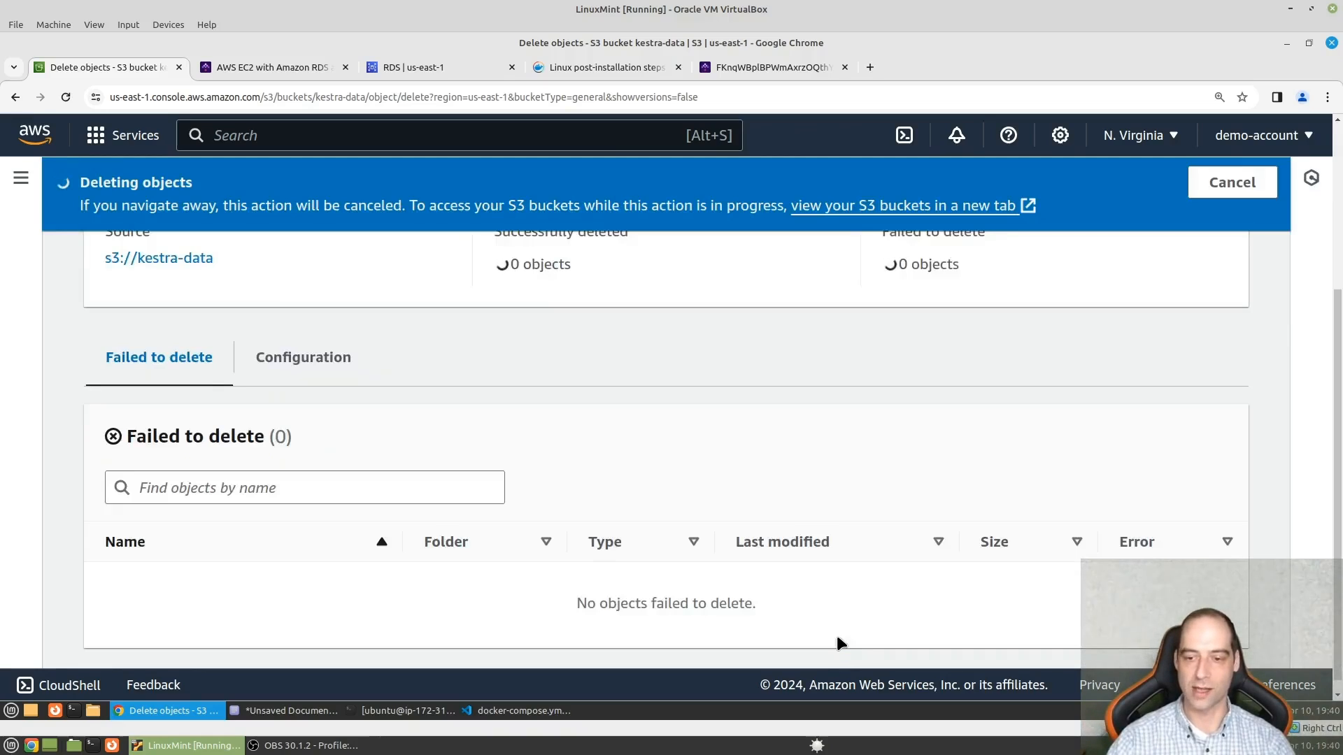
- Open the kestra-data bucket from the deletion summary and check its remaining objects
scroll(272, 411, up, 4)
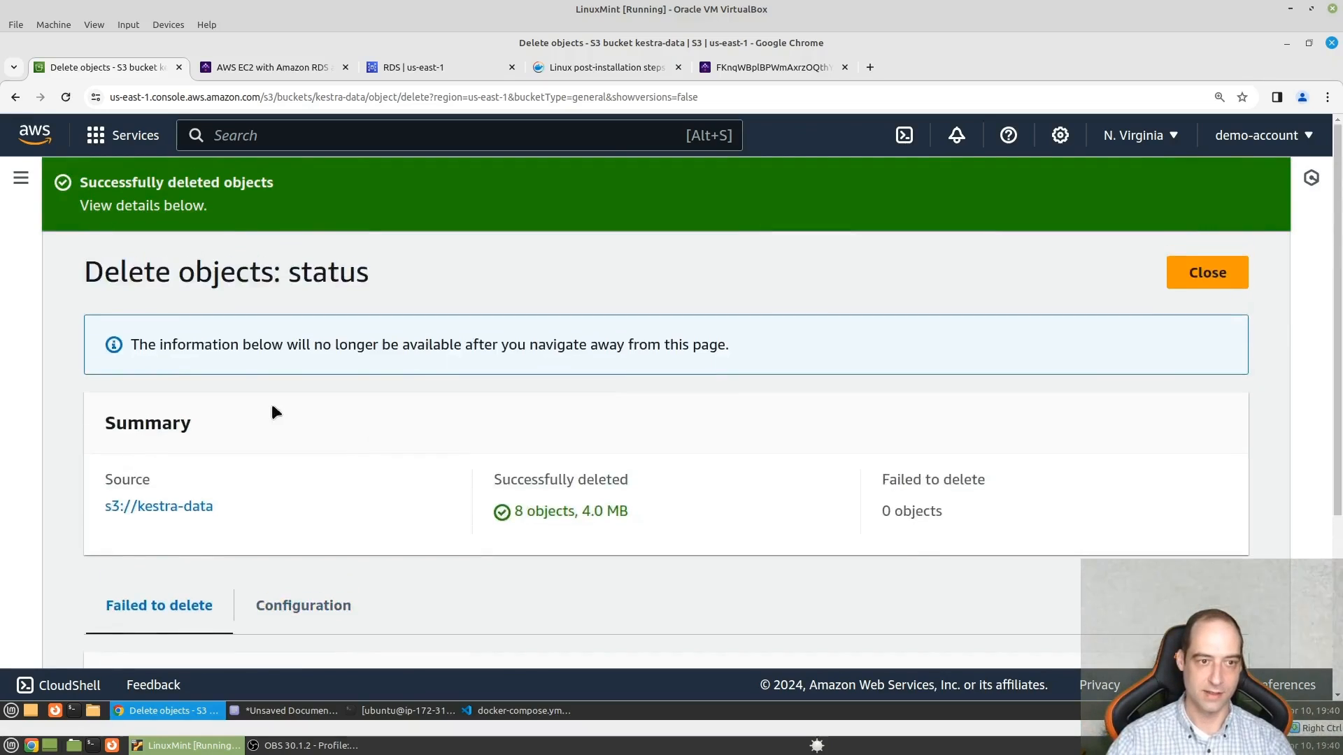
click(198, 505)
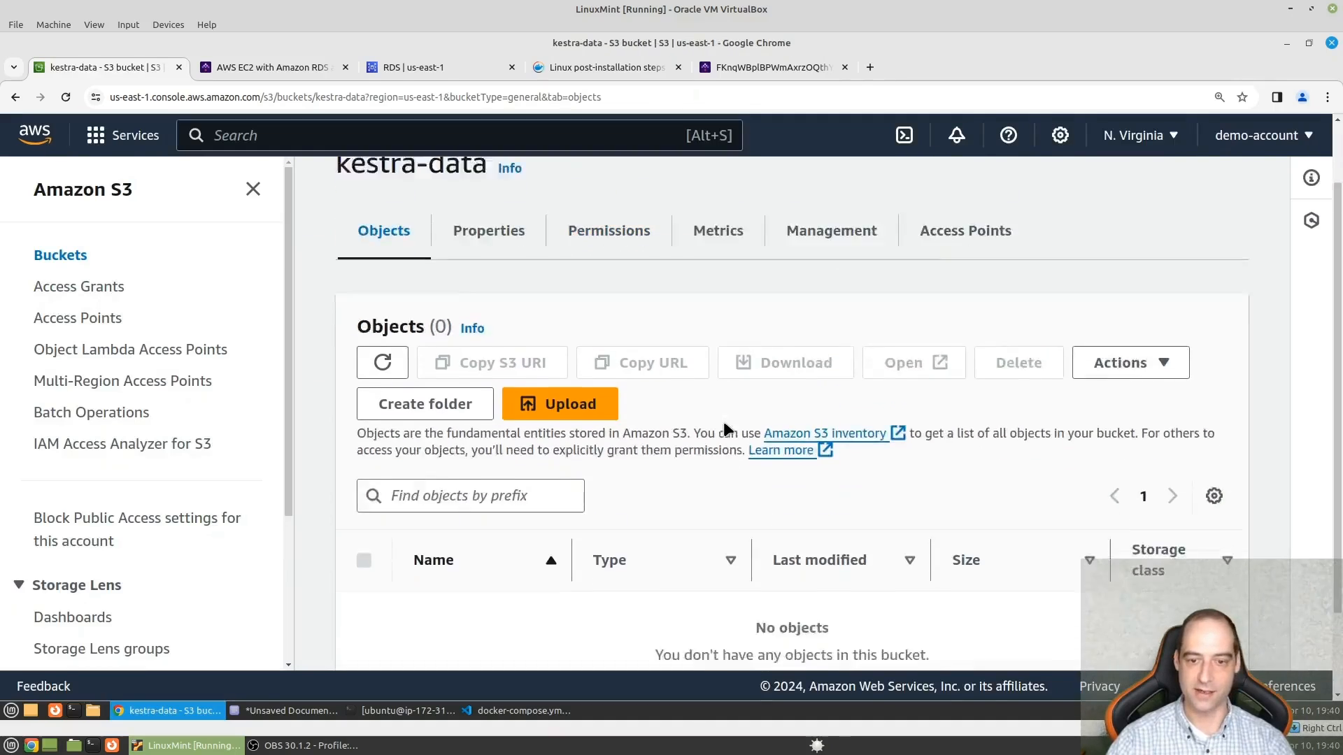
scroll(700, 454, down, 3)
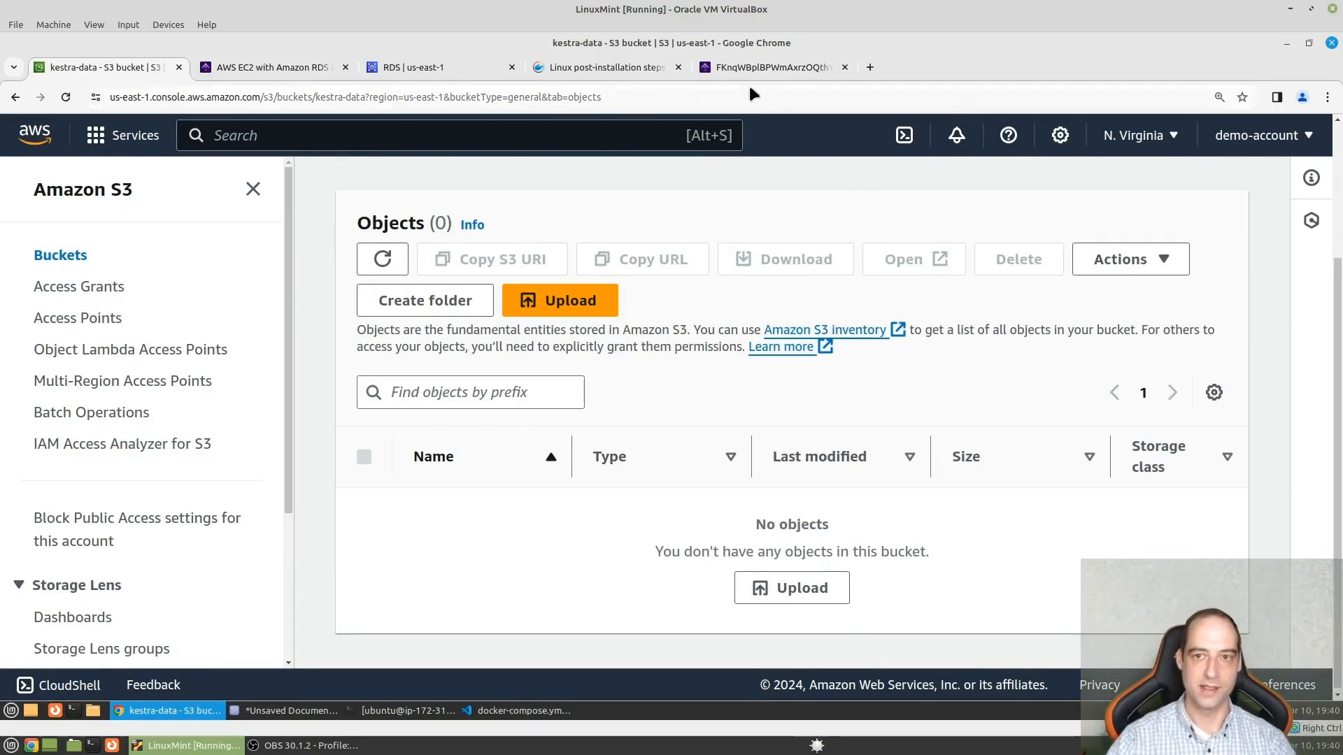
- Switch to Kestra and open the download_file flow of the demo namespace in the flow editor
click(757, 62)
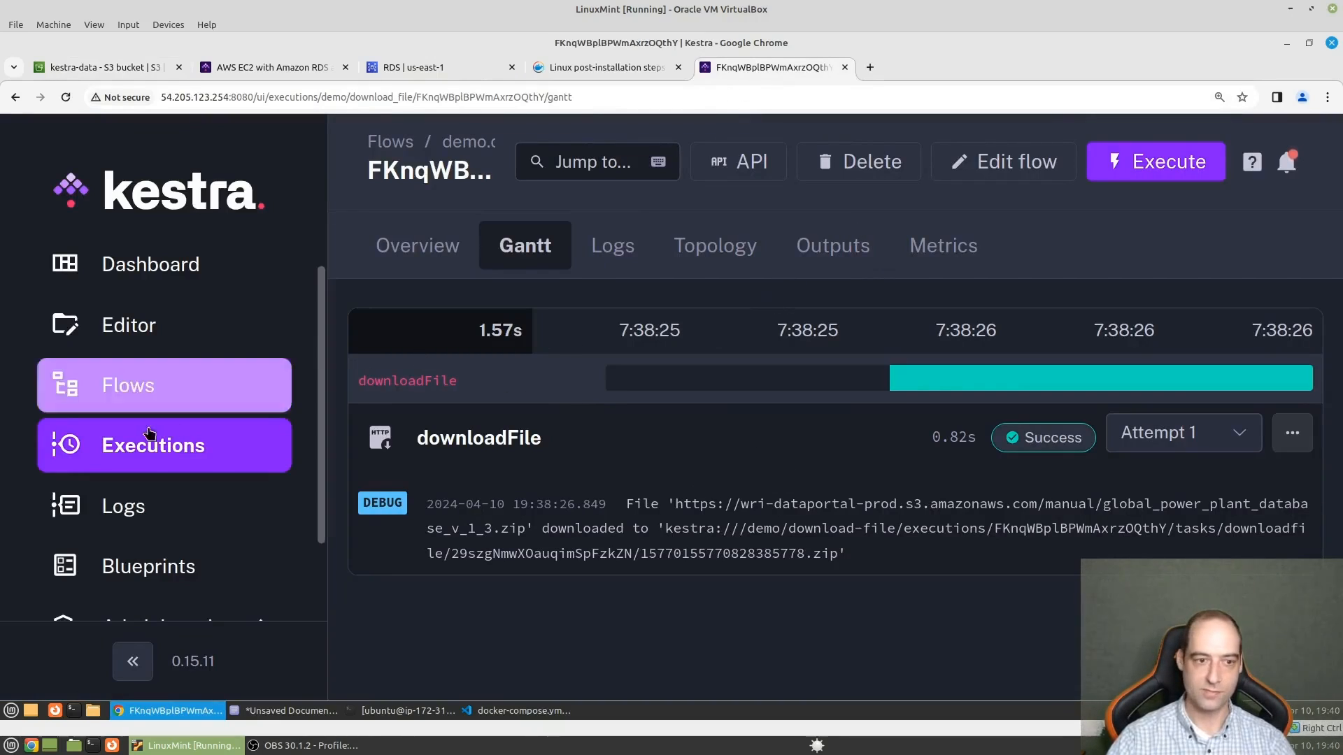
click(148, 407)
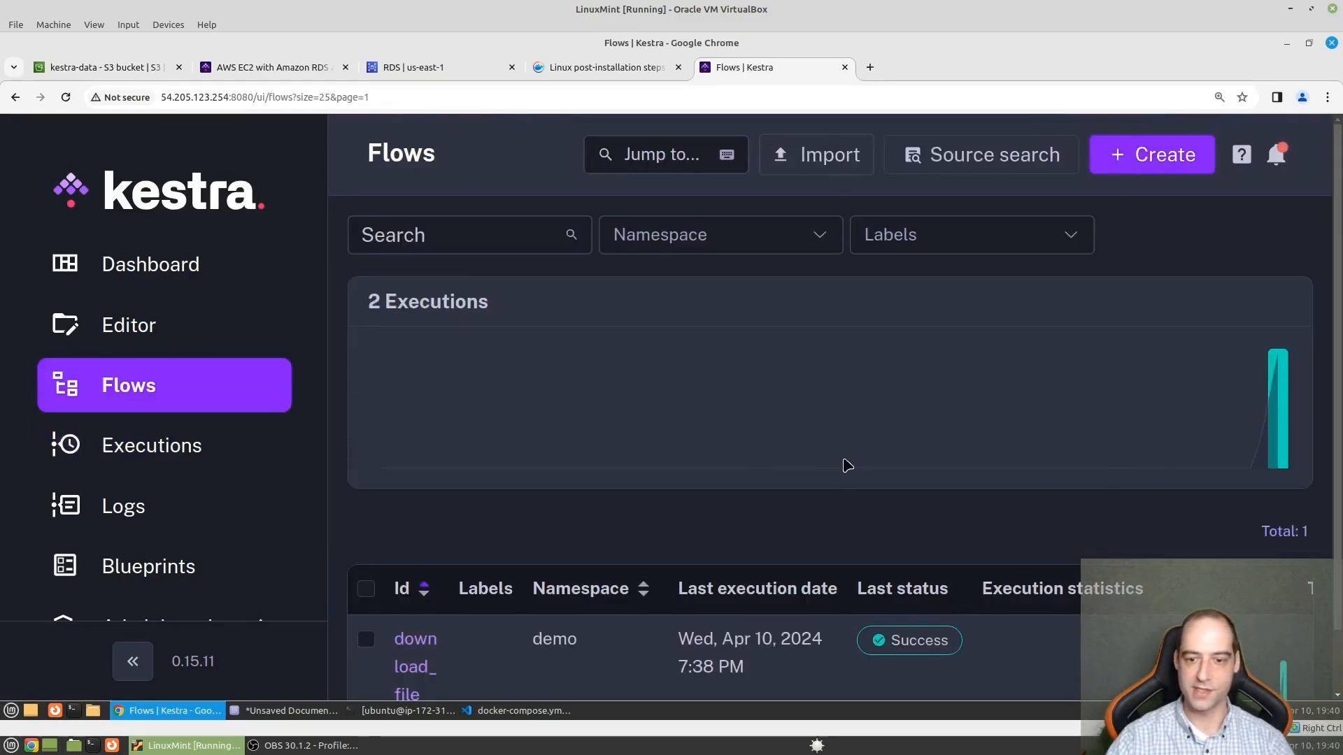
scroll(418, 600, down, 1)
click(417, 598)
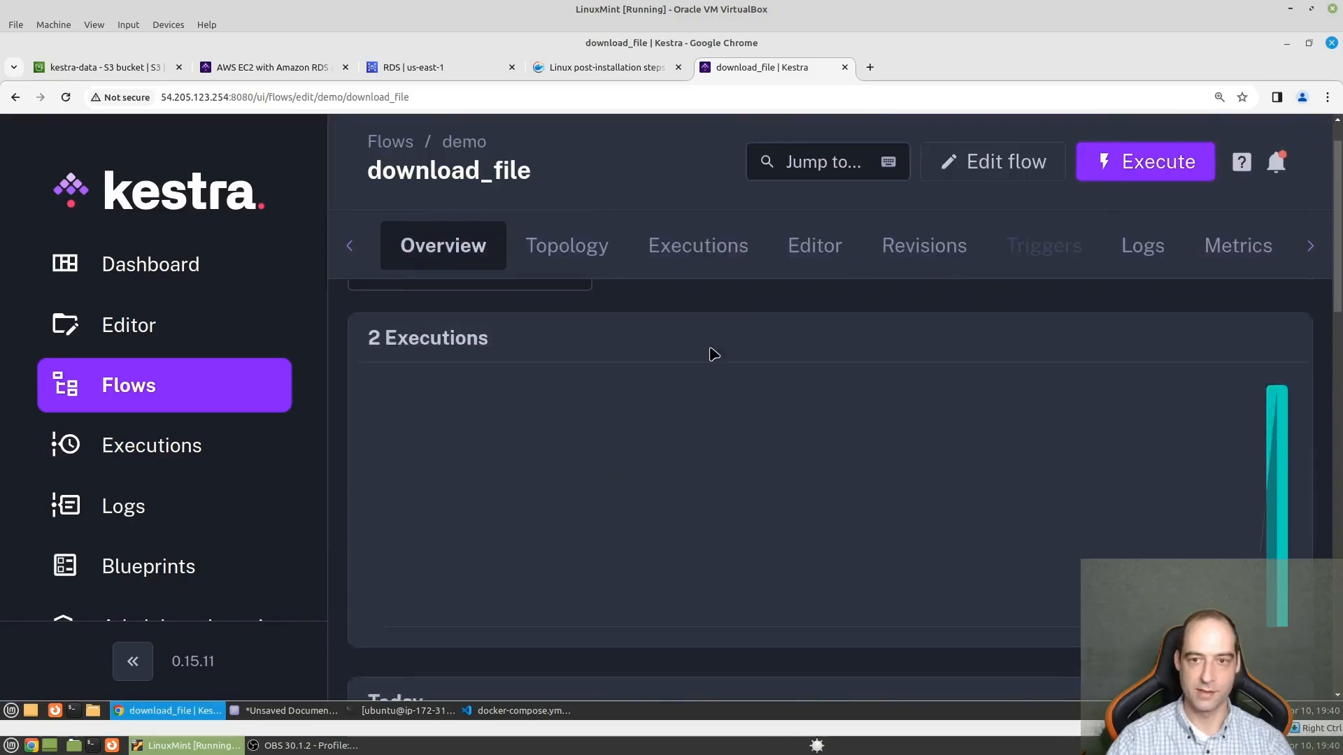
click(797, 255)
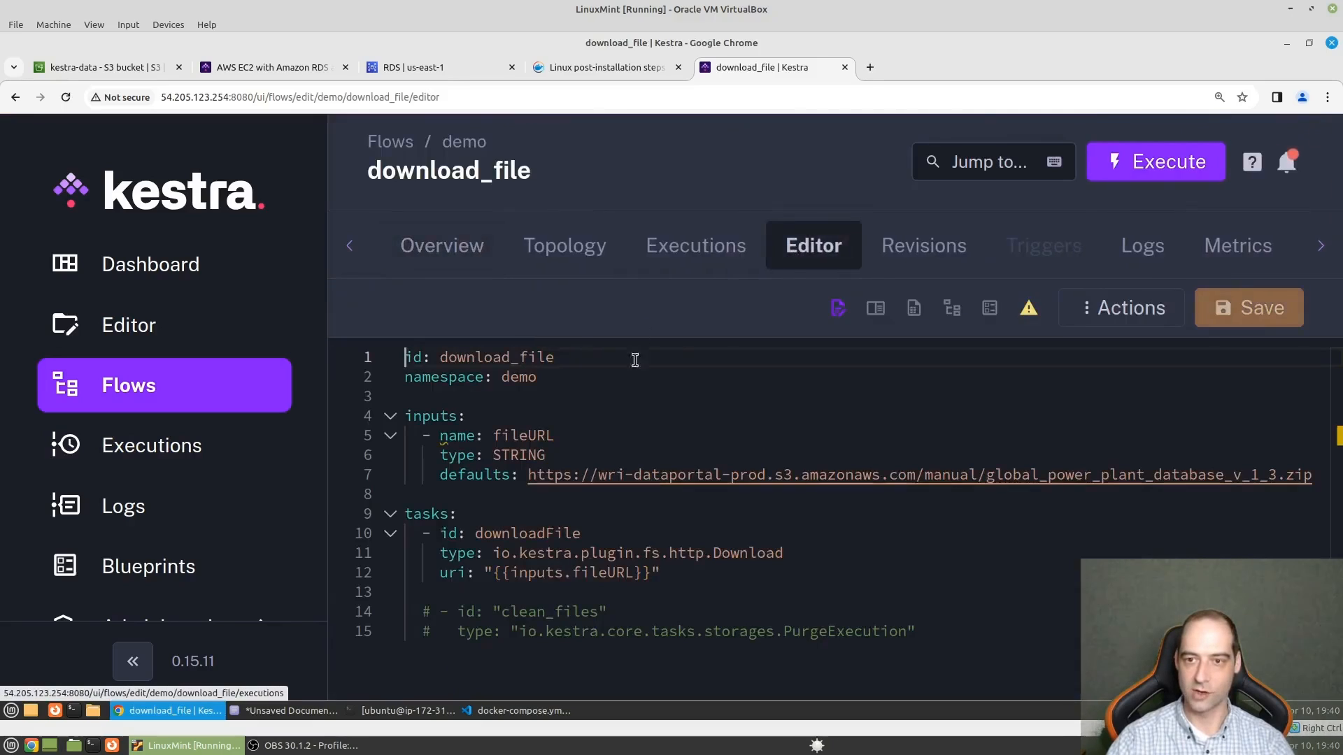
- Uncomment the clean_files task of type io.kestra.core.tasks.storages.PurgeExecution at the end of the flow and save the flow
drag(969, 629, 404, 613)
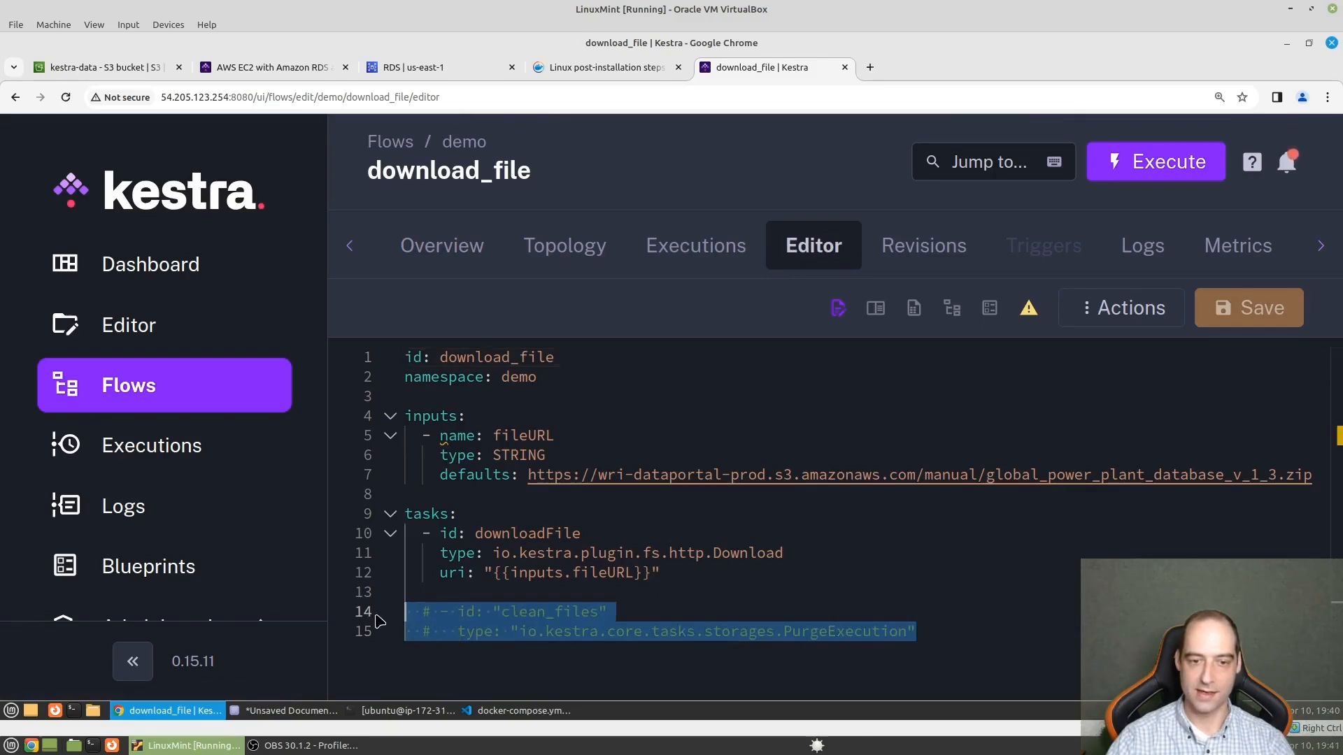
click(544, 581)
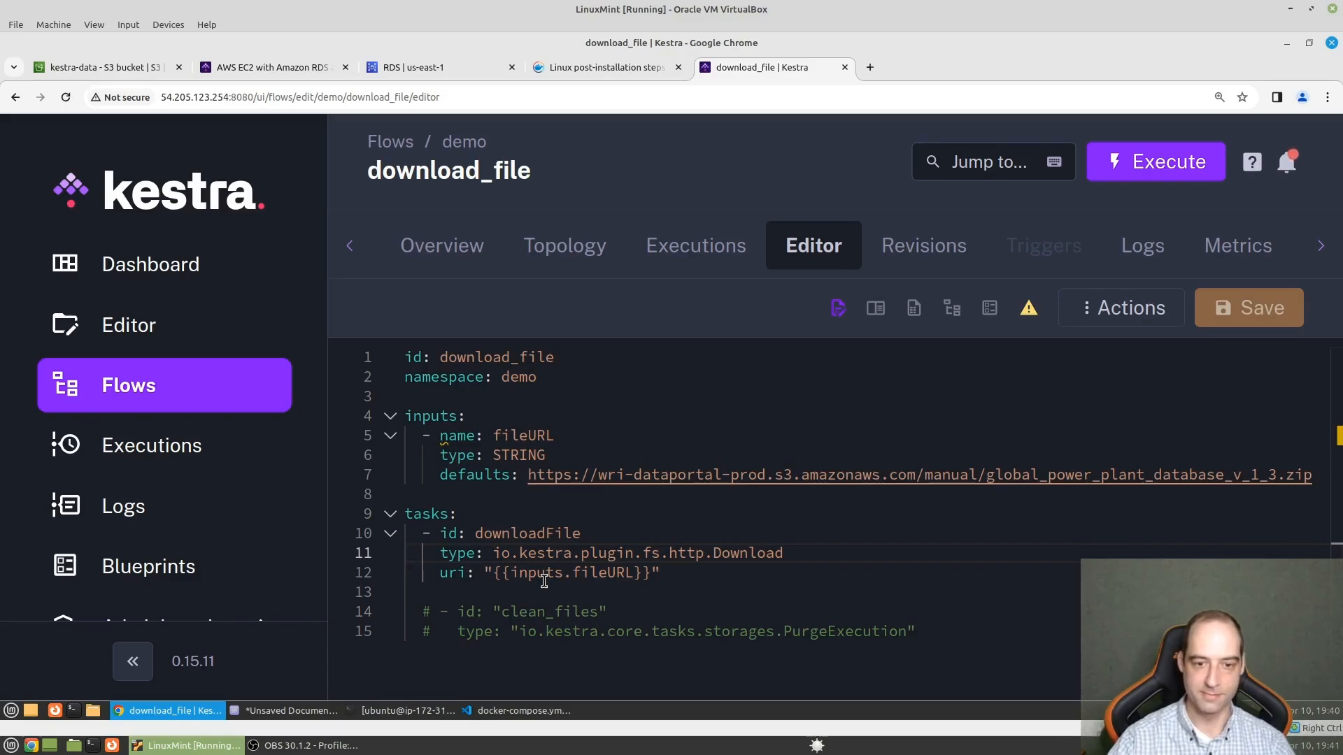
drag(918, 632, 347, 600)
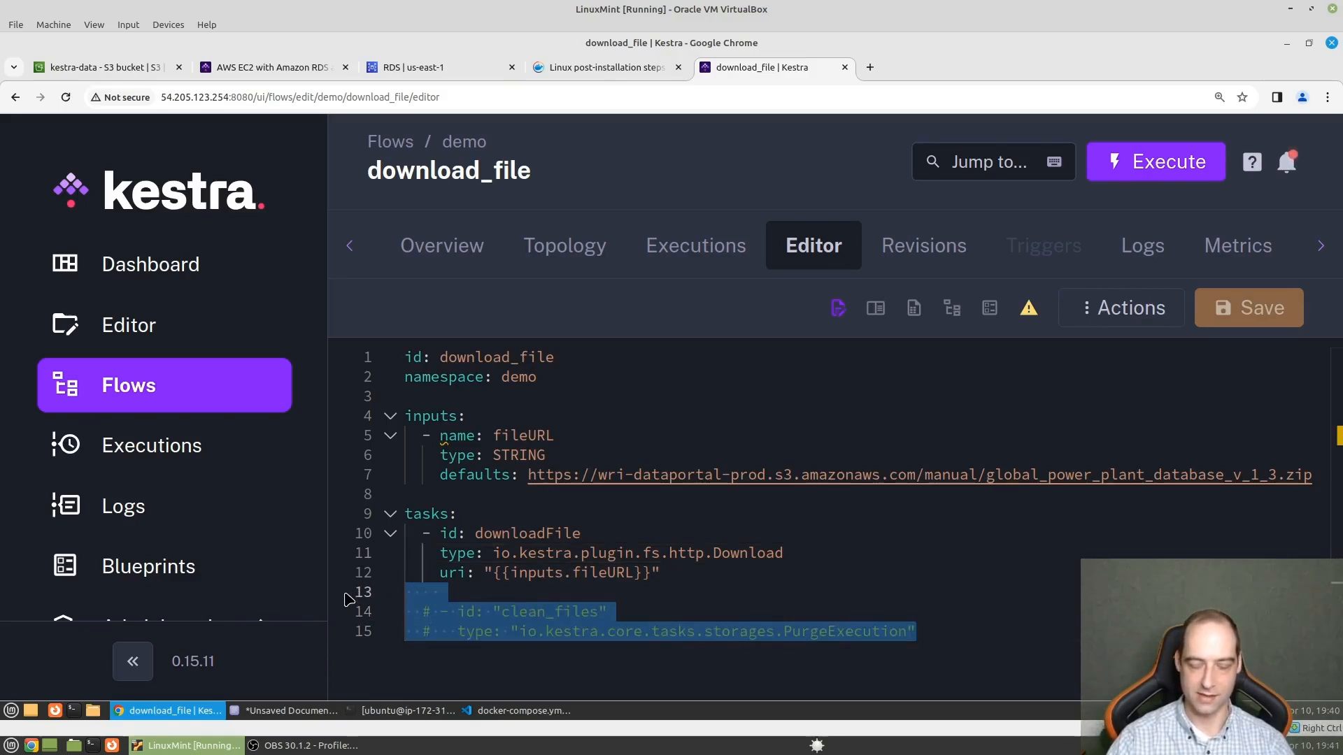
key(ctrl+slash)
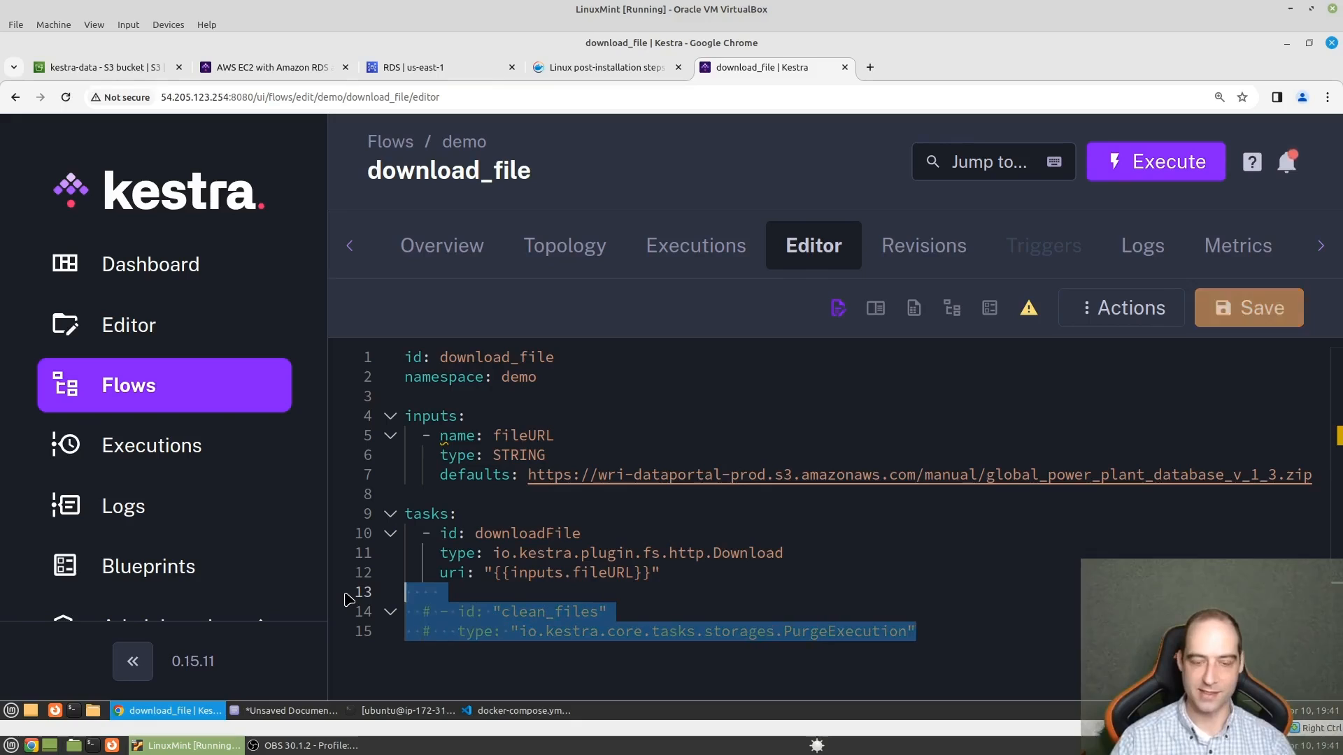
click(925, 612)
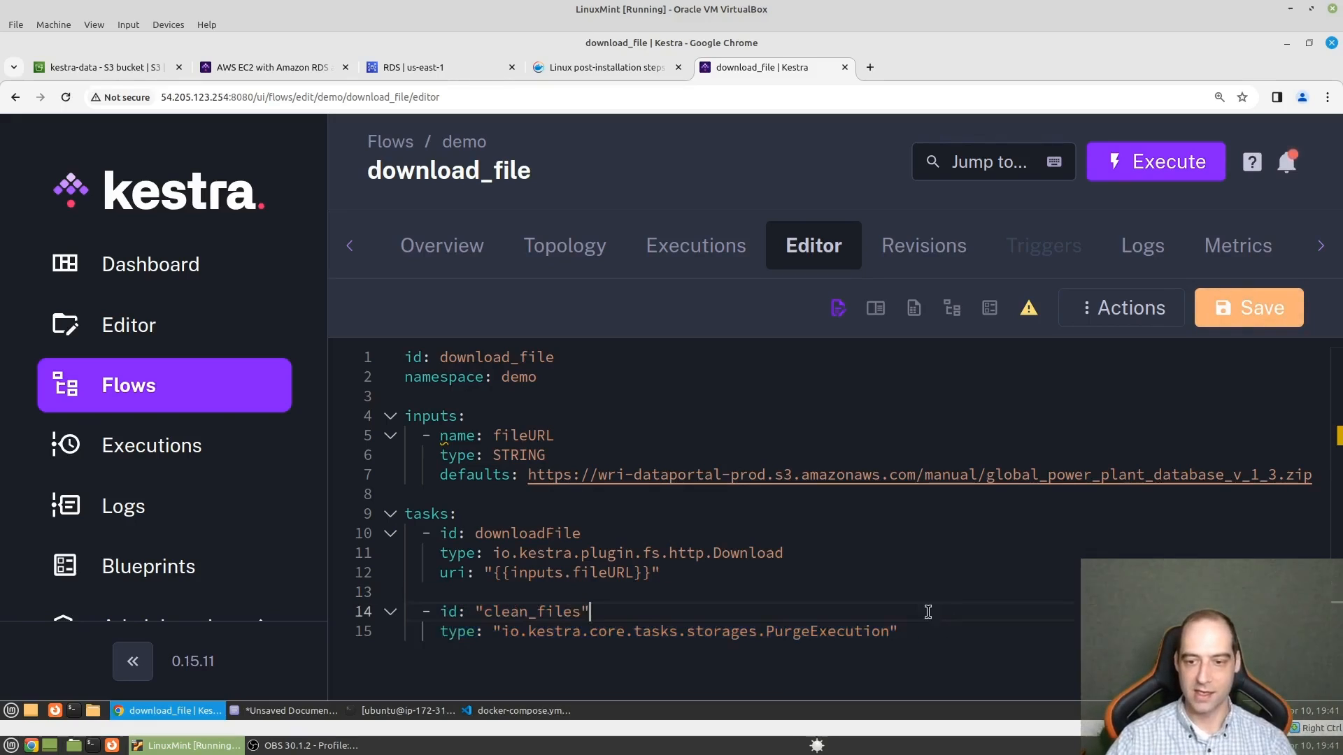
drag(908, 632, 399, 615)
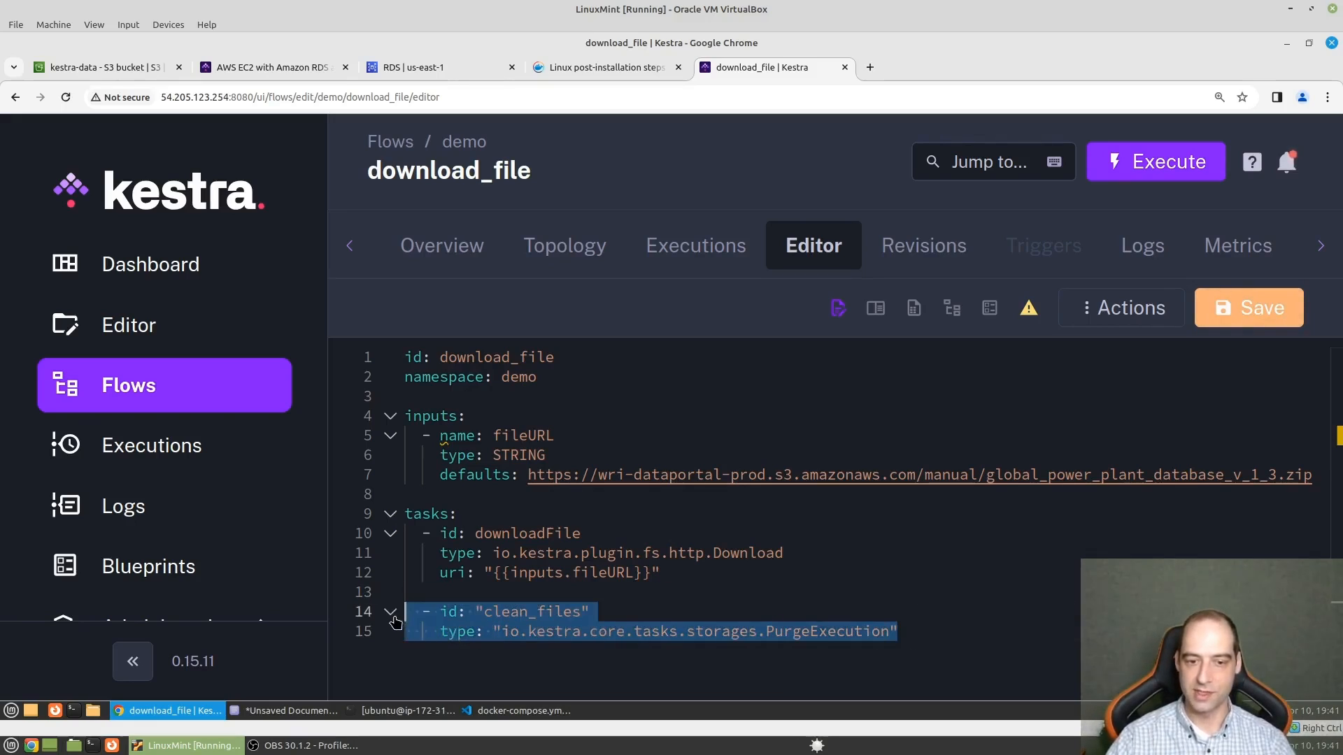
click(682, 591)
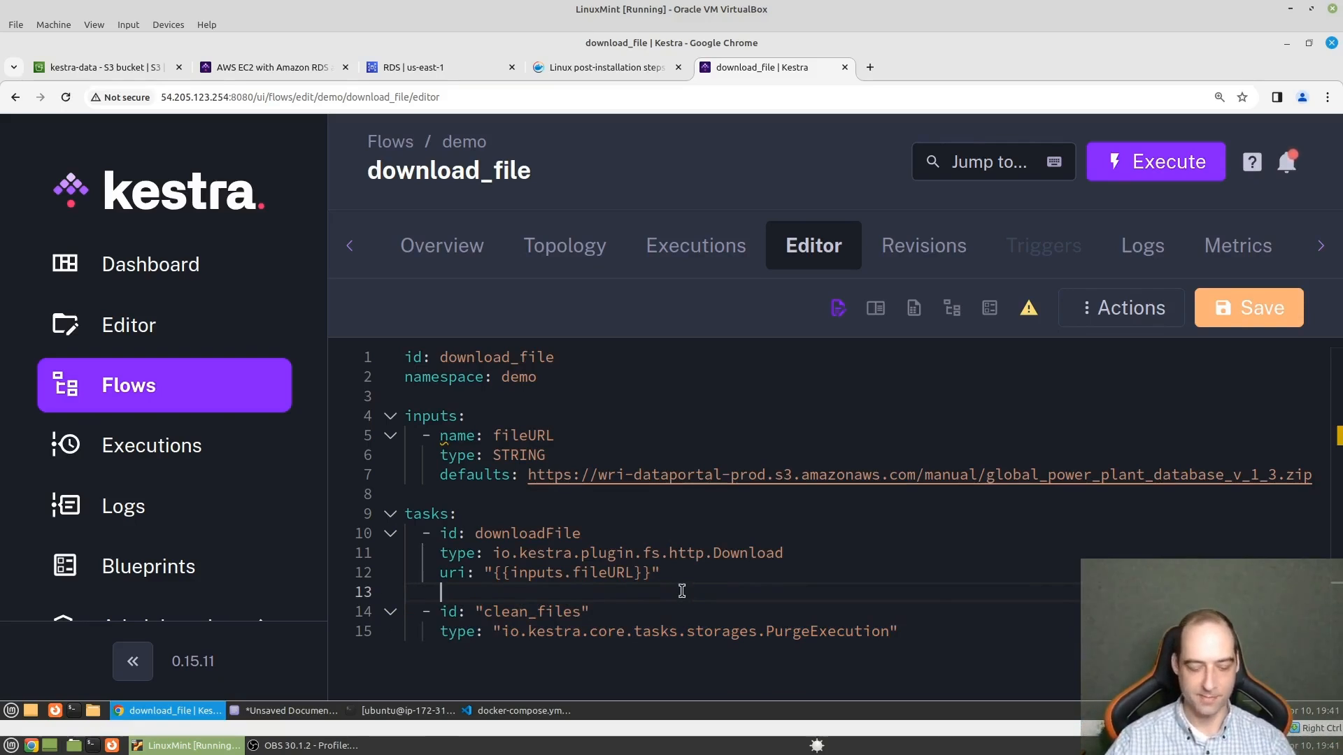
key(ctrl+s)
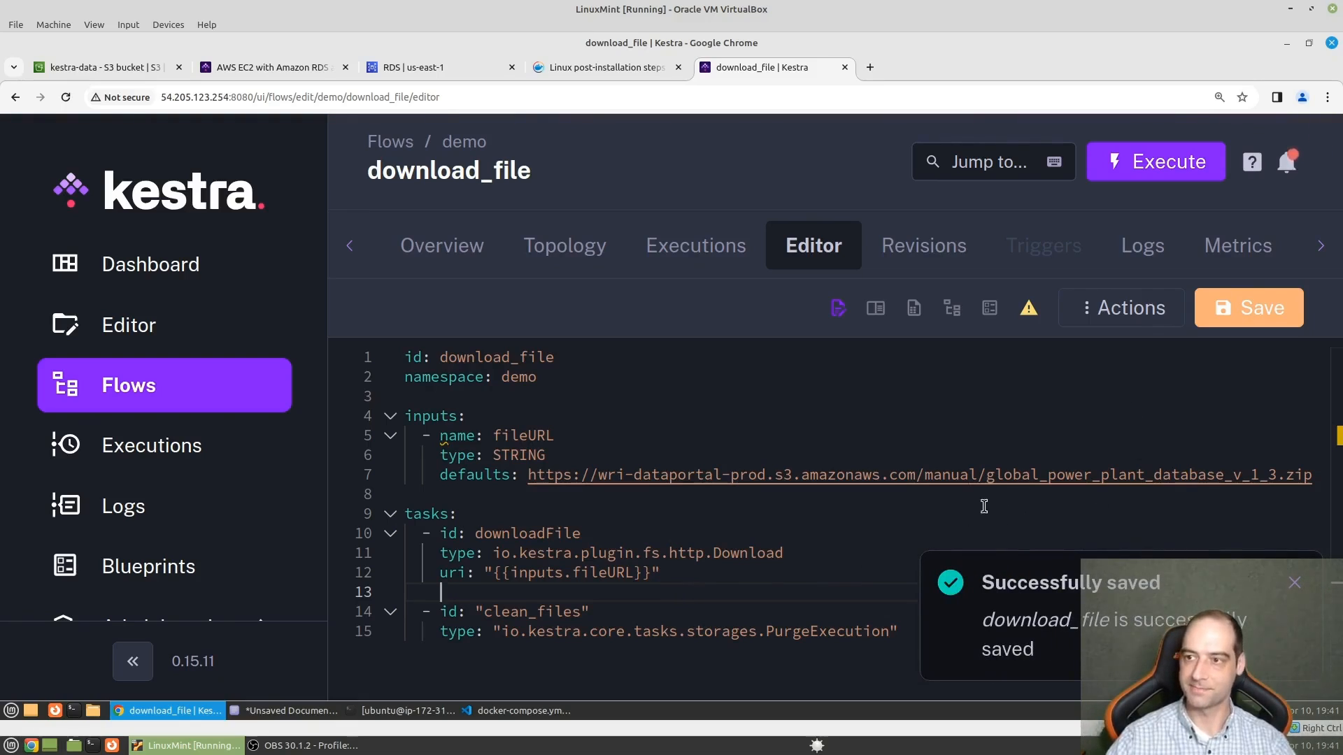
- Execute the download_file flow with its default input and expand the clean_files task in the execution timeline
click(1175, 173)
click(903, 517)
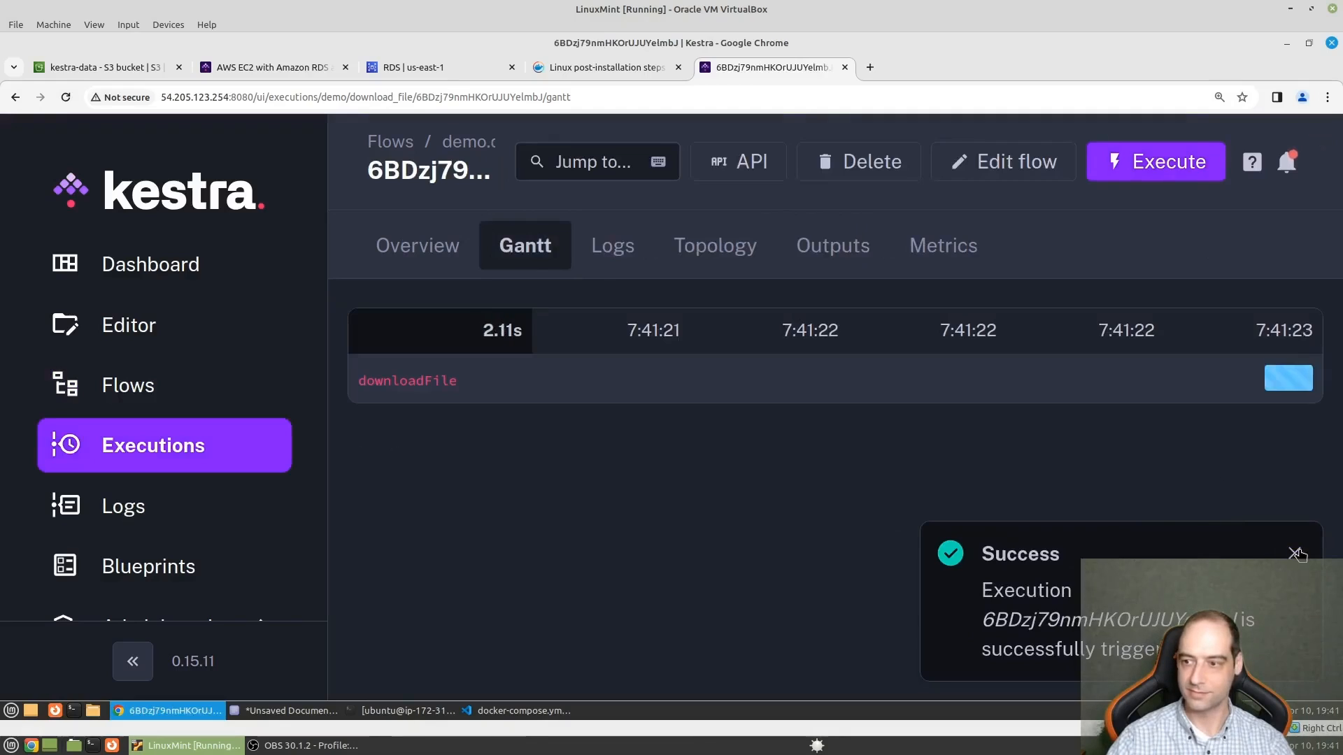
click(1296, 555)
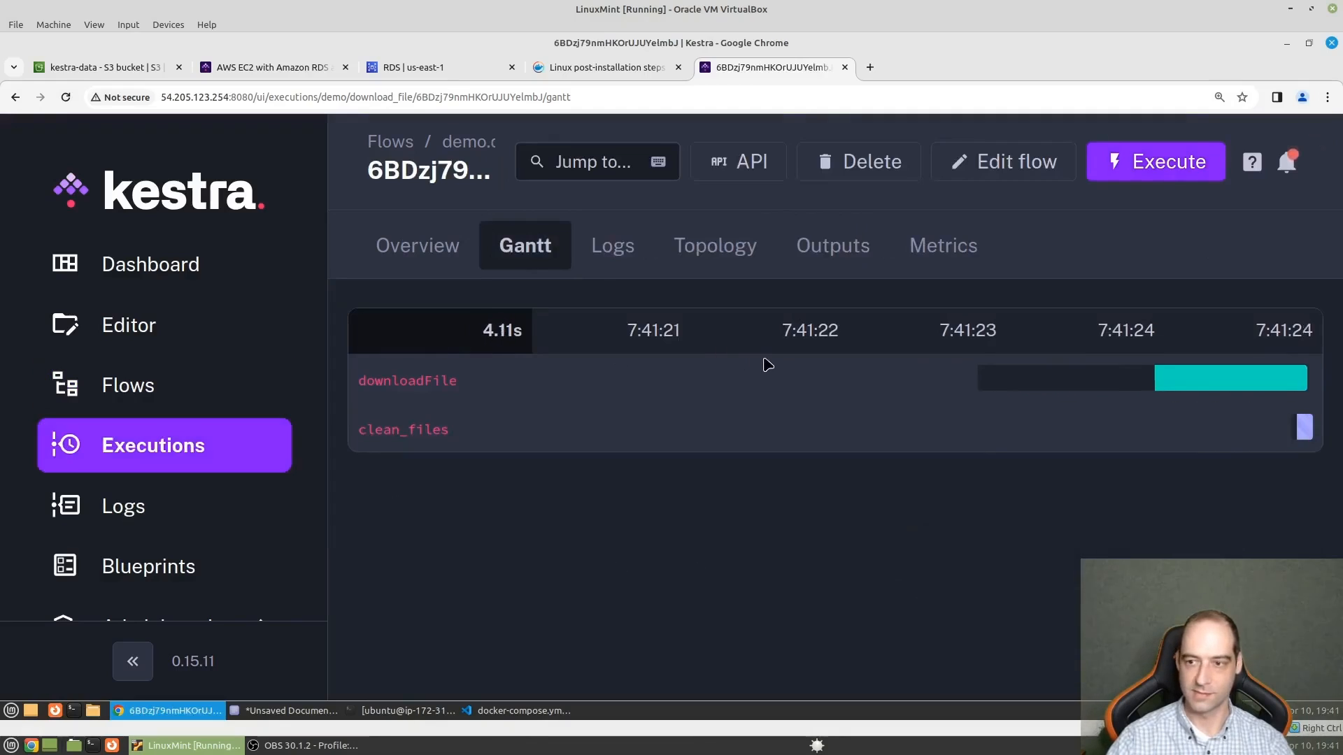
mouse_move(1136, 386)
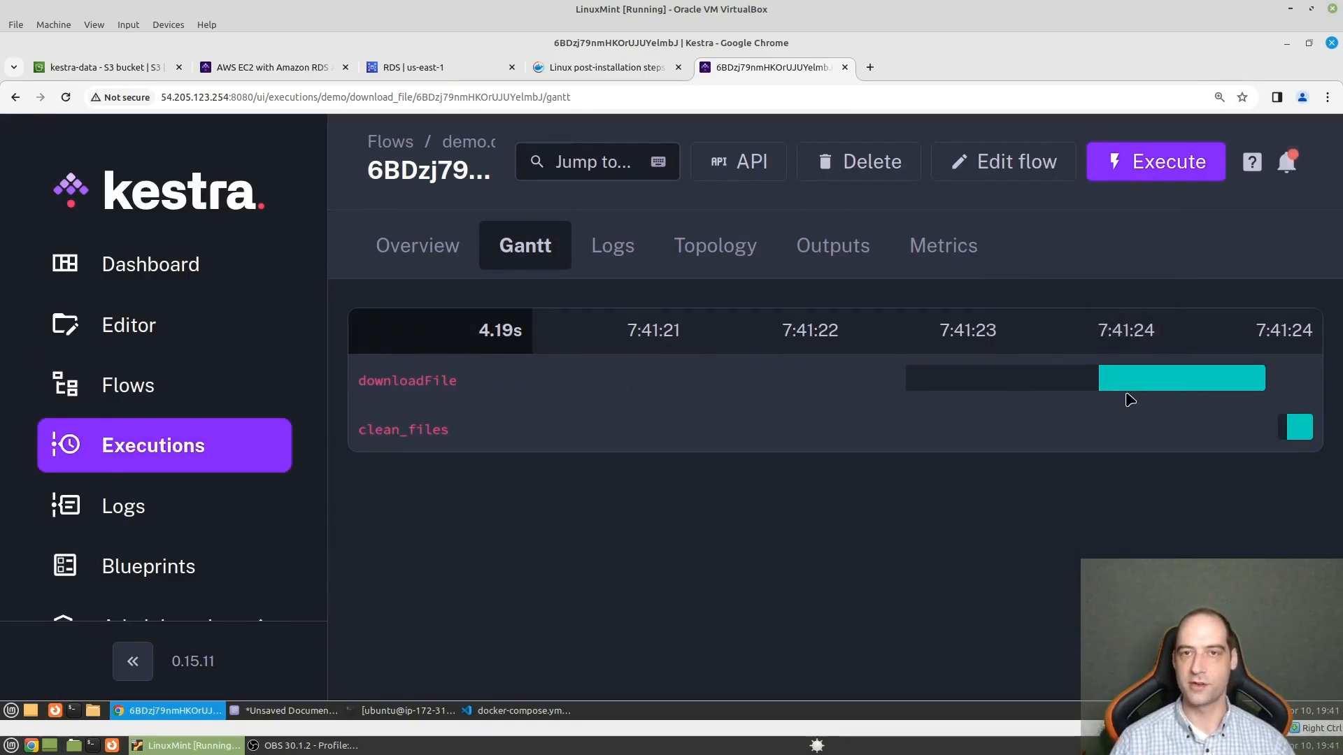
click(1301, 429)
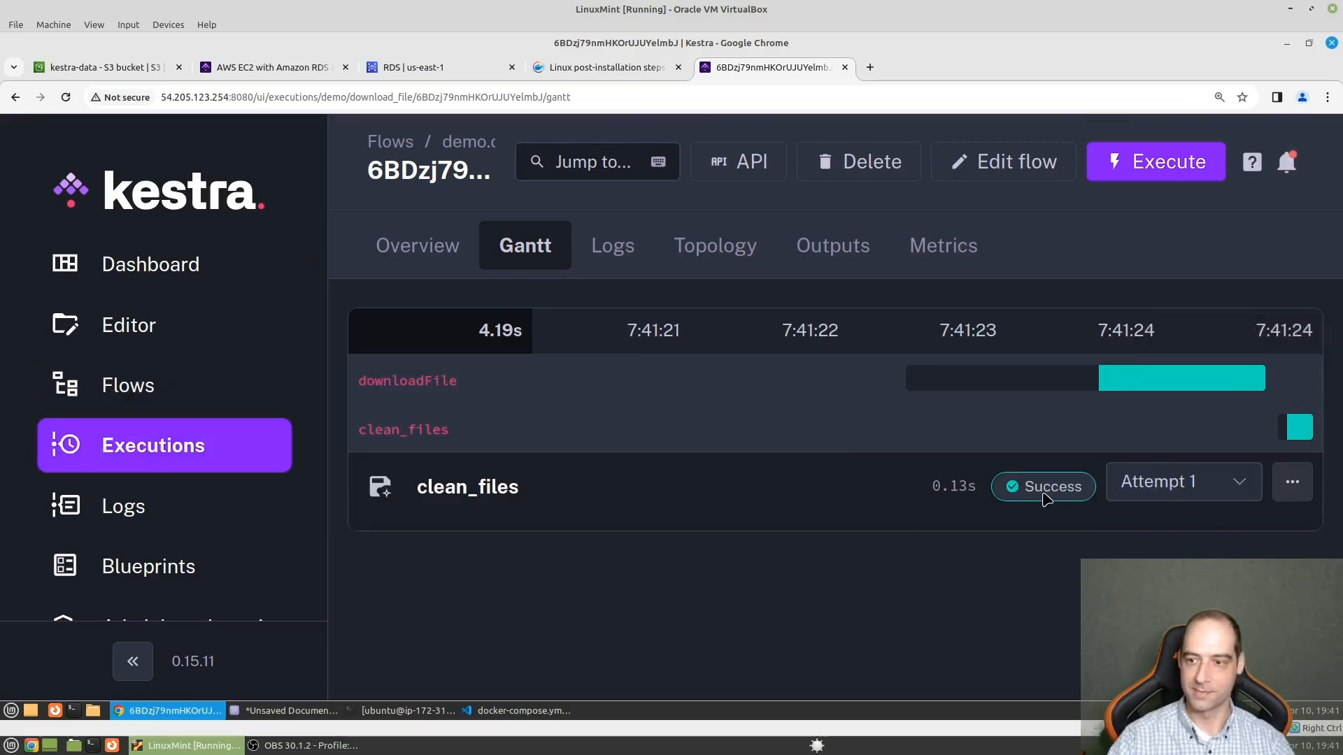
- Switch to the S3 console and browse the kestra-data bucket through / and demo/download-file to the executions folder to check its objects
click(119, 67)
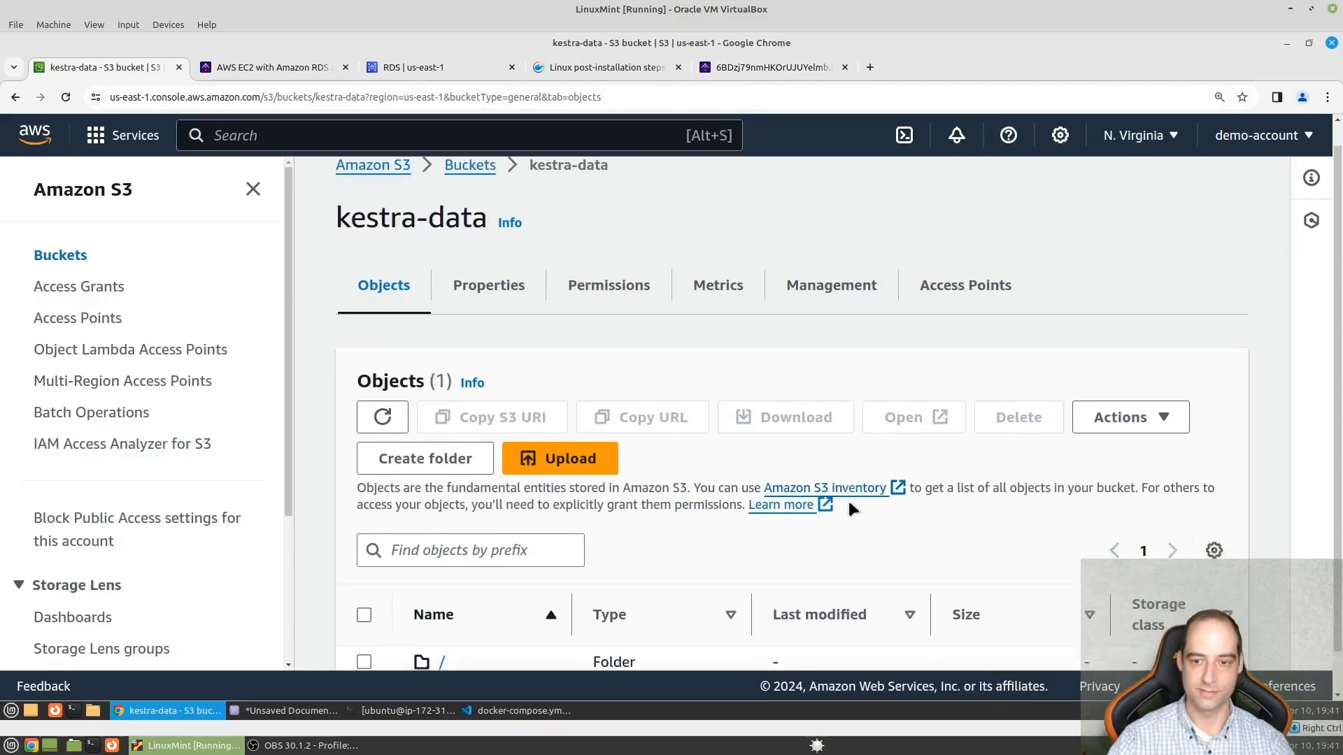
scroll(769, 518, down, 1)
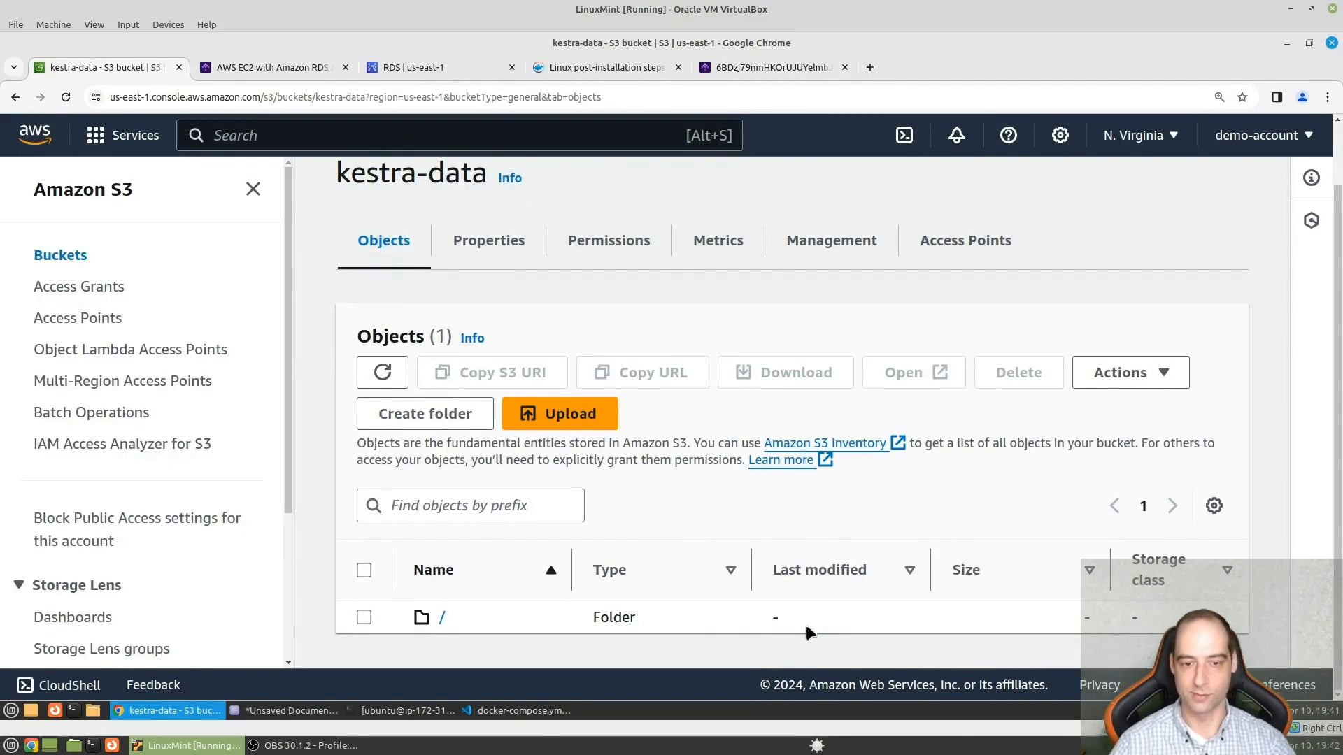
click(443, 620)
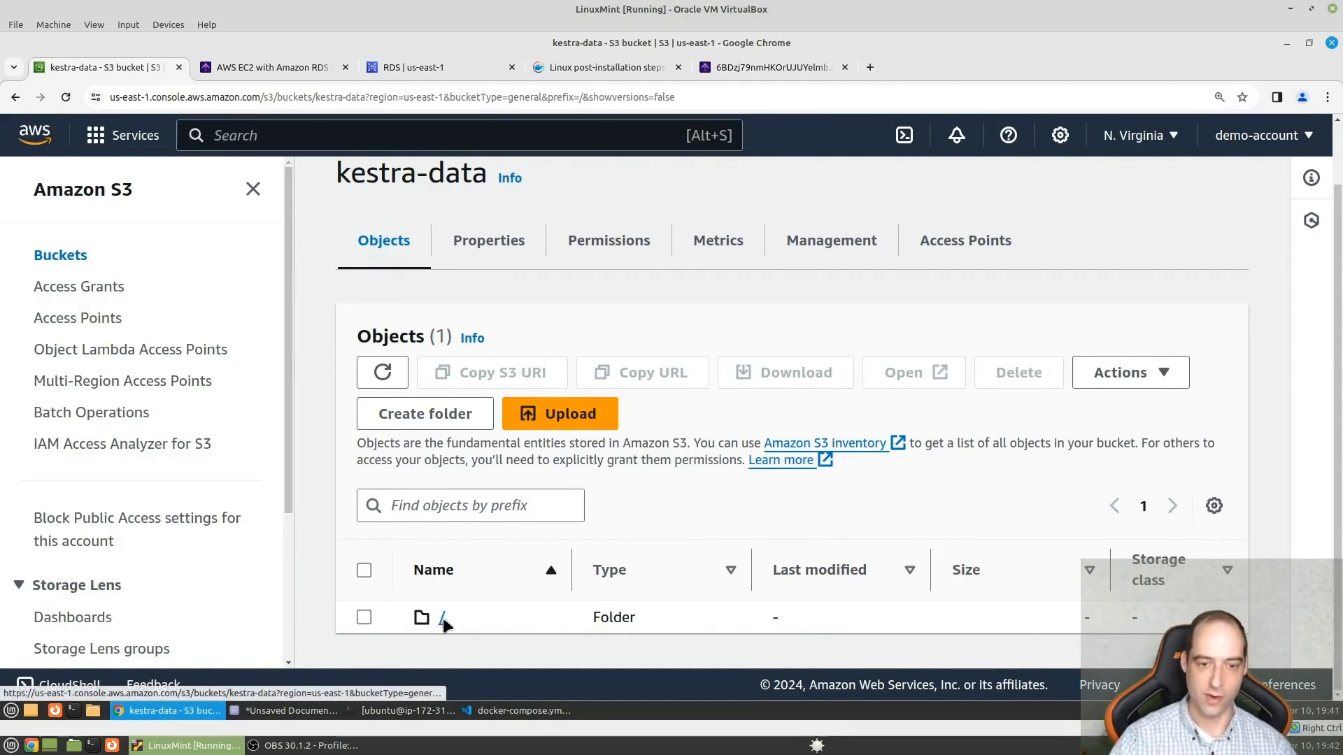
click(458, 620)
click(506, 620)
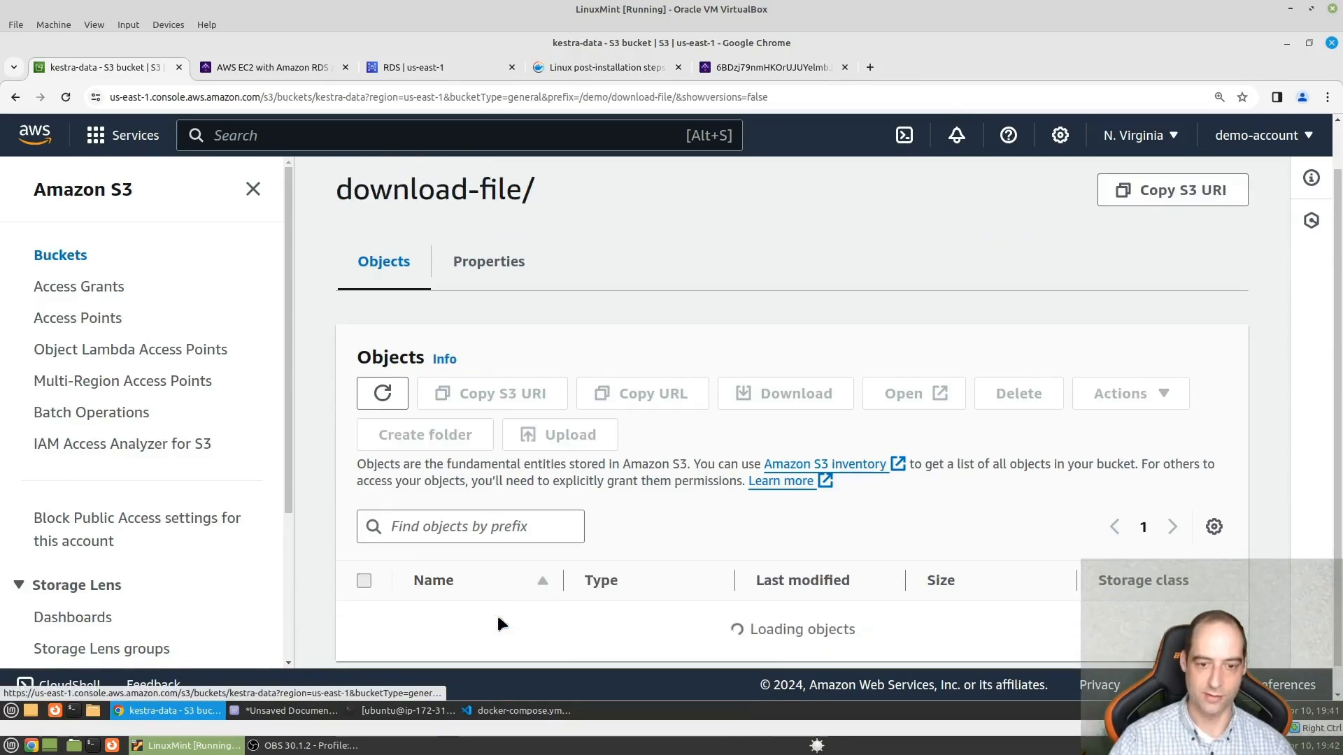
click(493, 621)
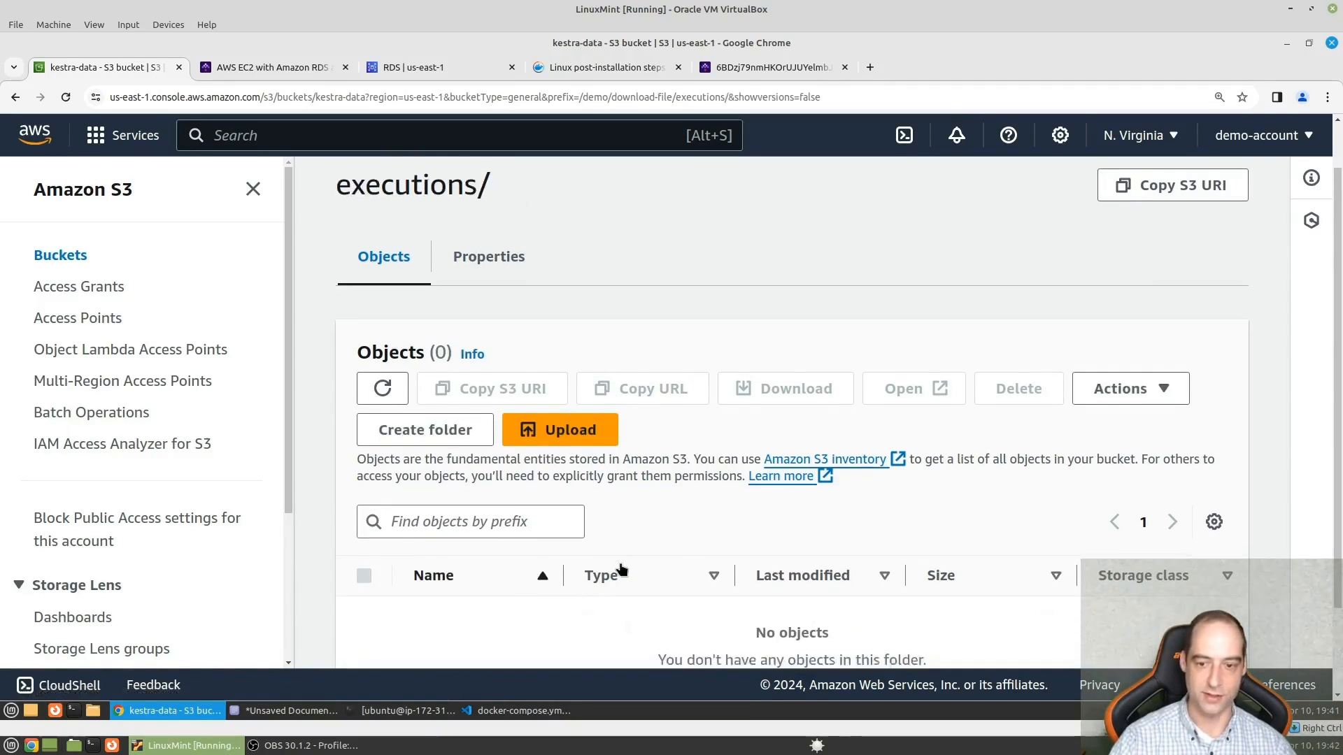
scroll(618, 569, down, 2)
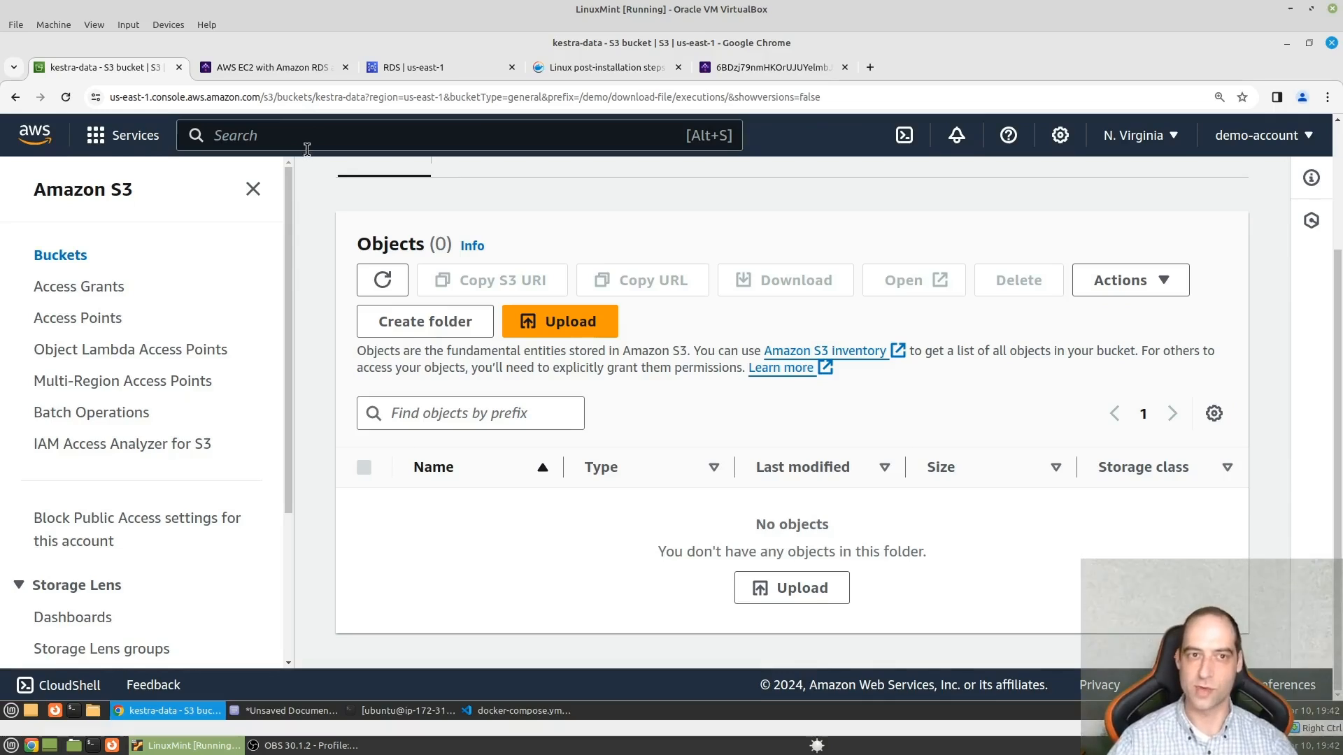
- Look over the execution overview on the Kestra dashboard and open the kestra-io/kestra GitHub repository from the AWS EC2 installation docs
click(773, 68)
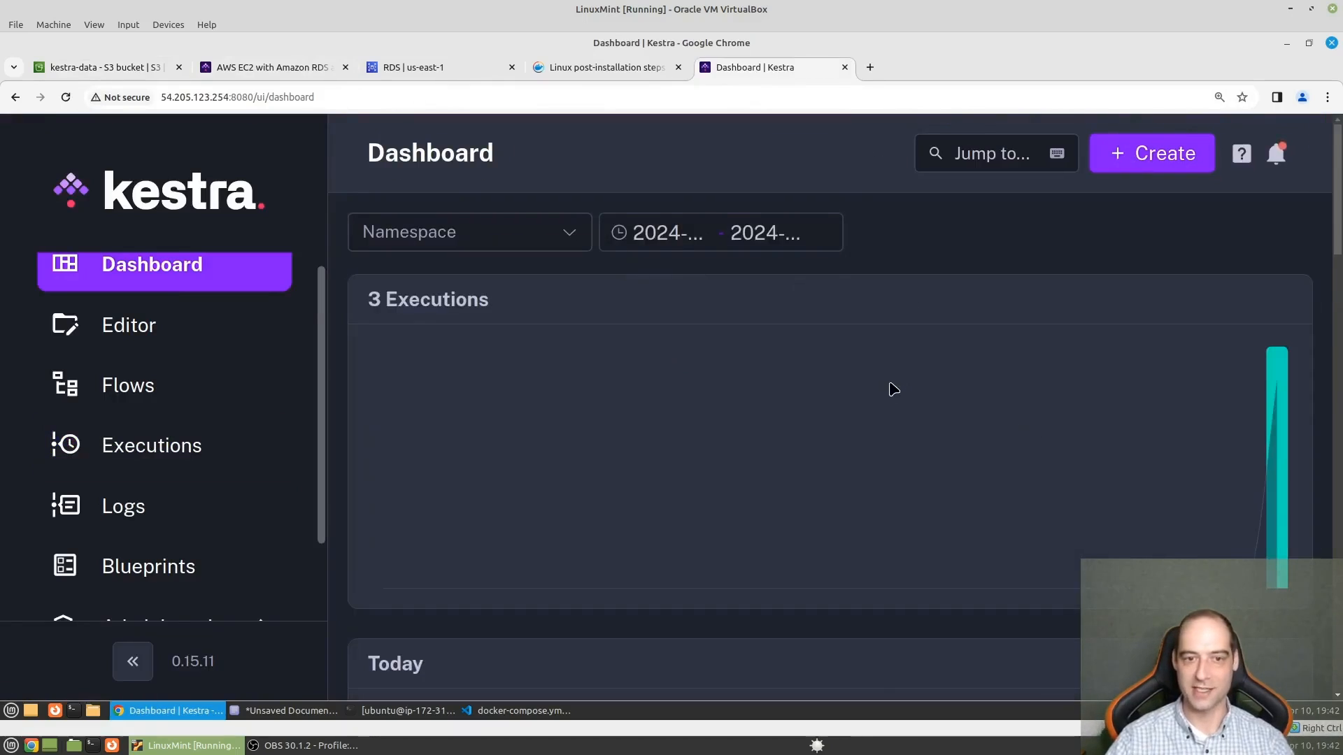
scroll(673, 535, down, 3)
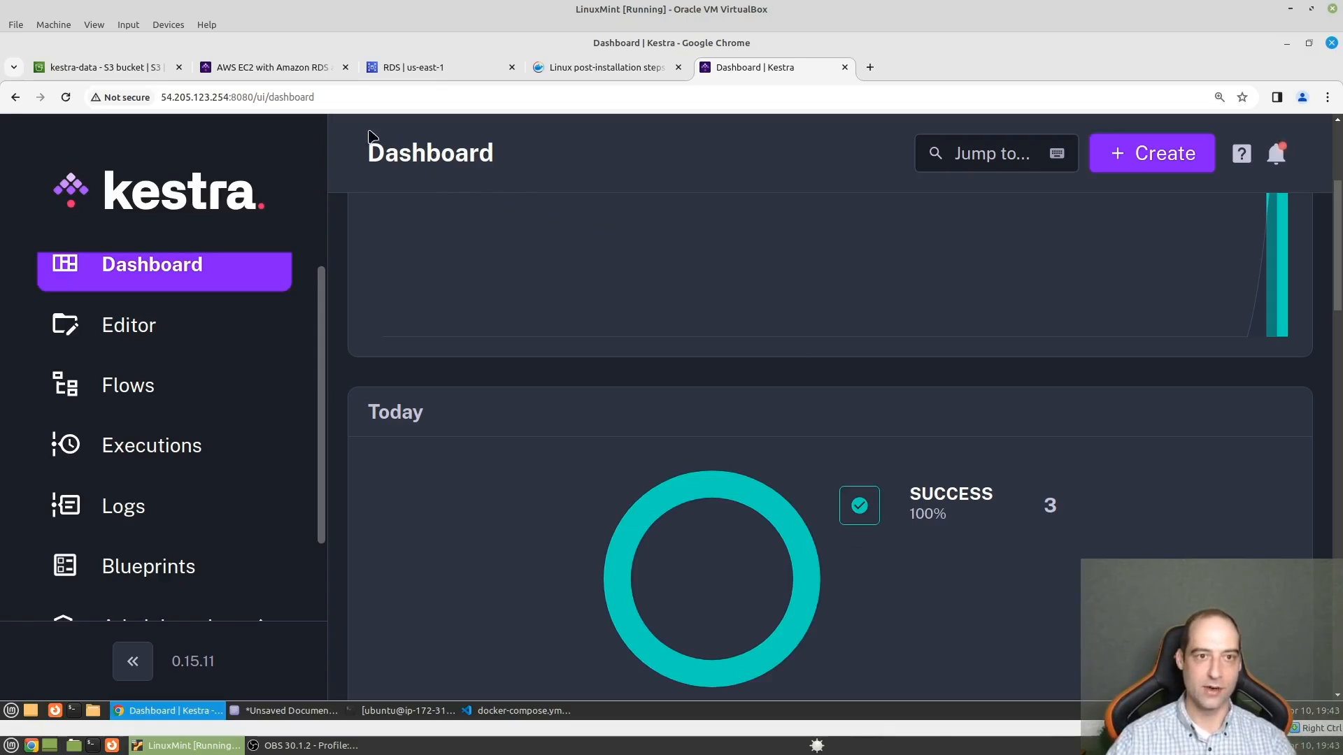
click(293, 65)
scroll(984, 308, up, 3)
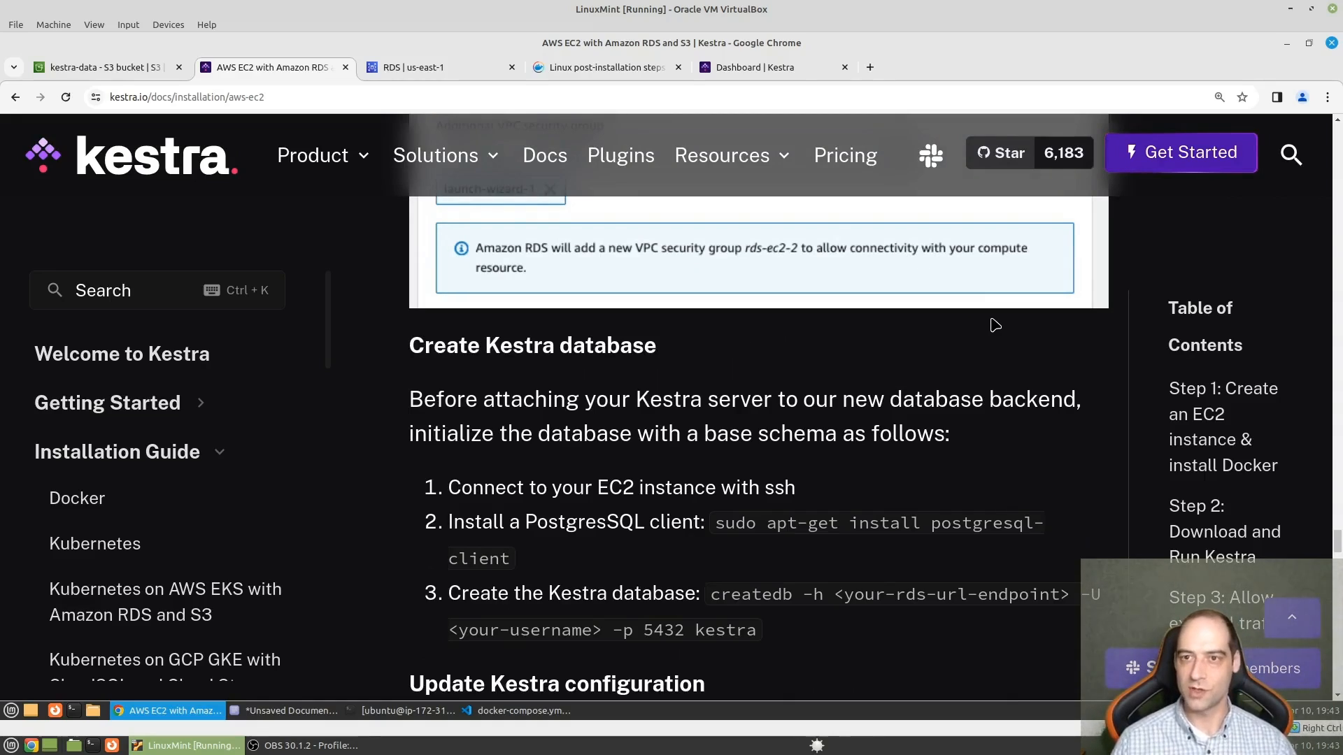
click(1015, 156)
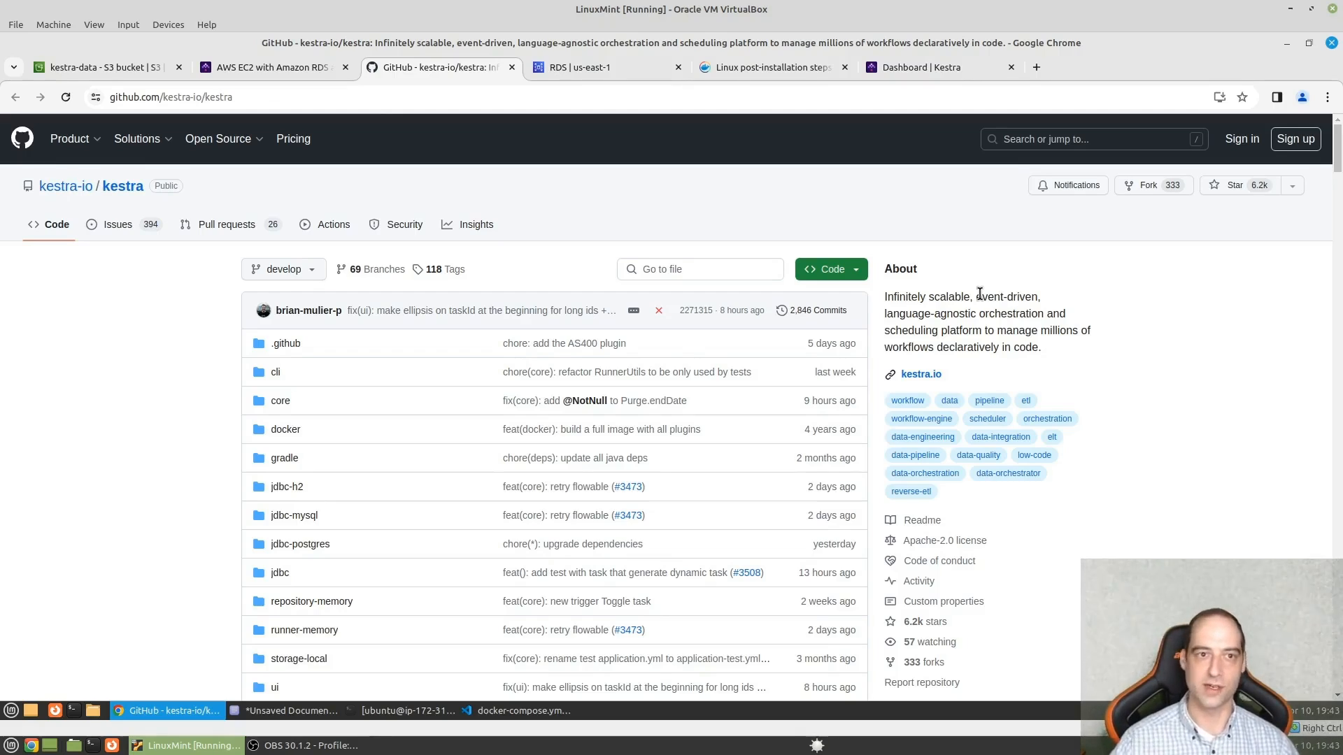
- Leave the GitHub repository page and close the browser tab with the Kestra dashboard
click(296, 67)
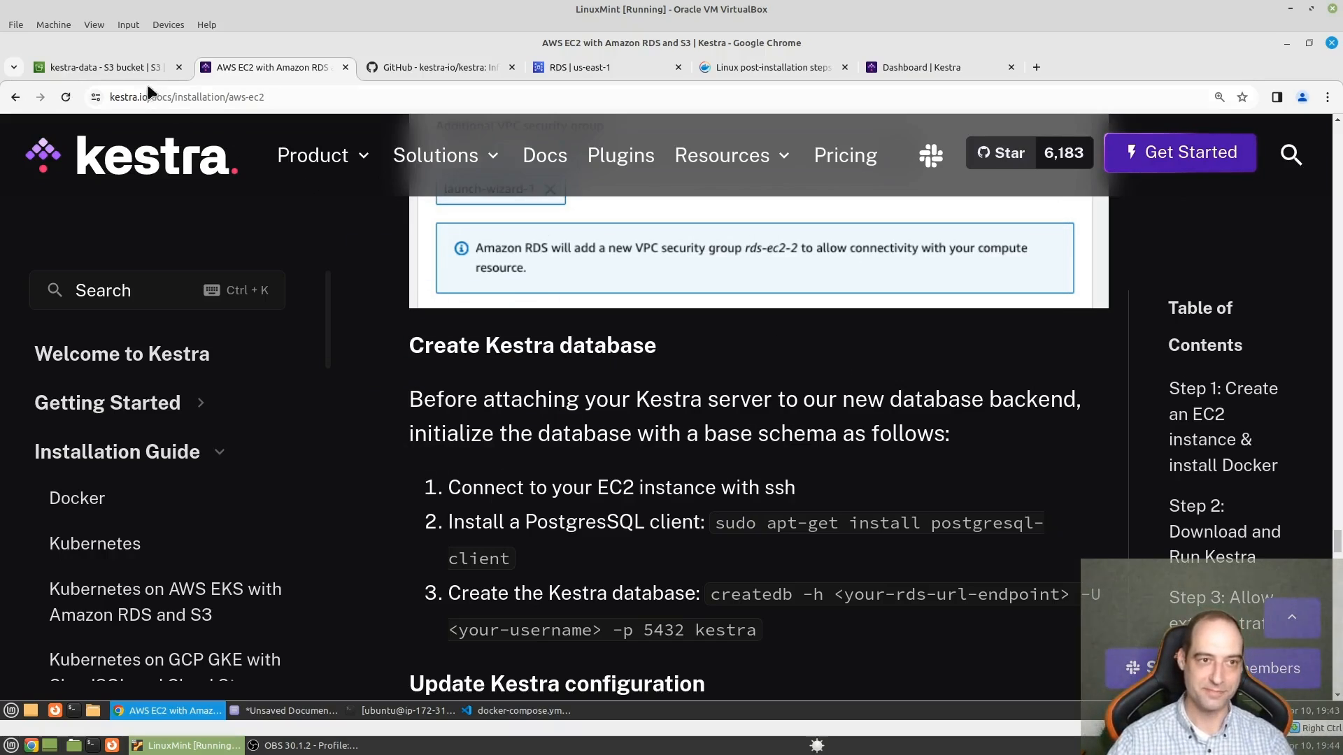
click(132, 66)
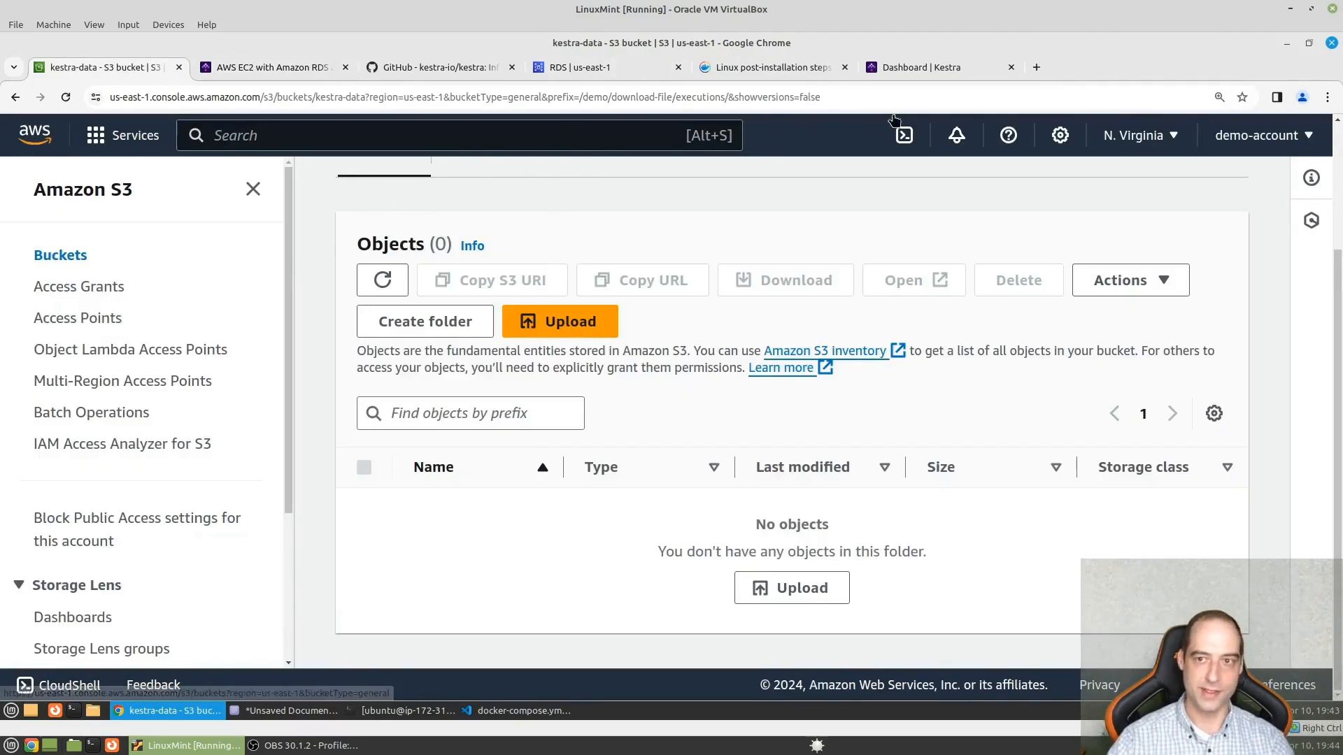
click(934, 66)
click(1010, 66)
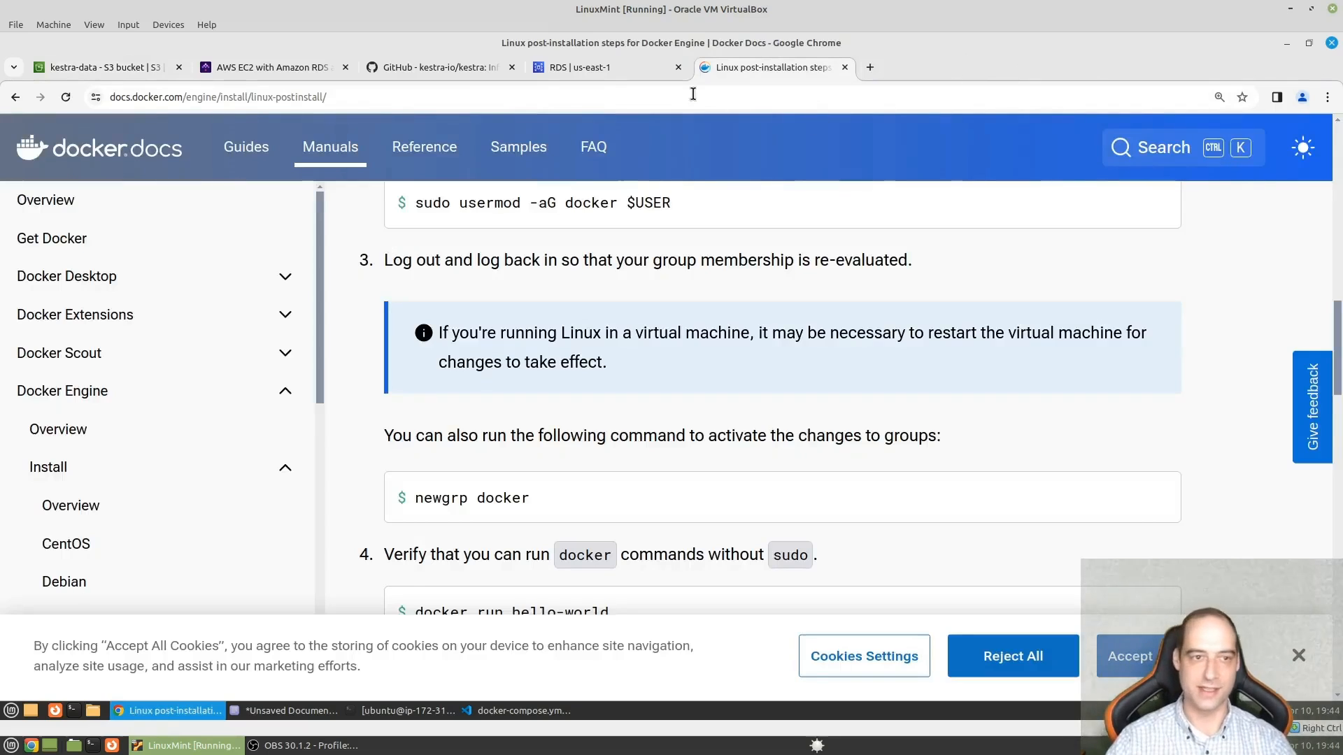
- Search the AWS console for "rds", open the RDS service and go to its list of database instances
click(123, 70)
click(347, 140)
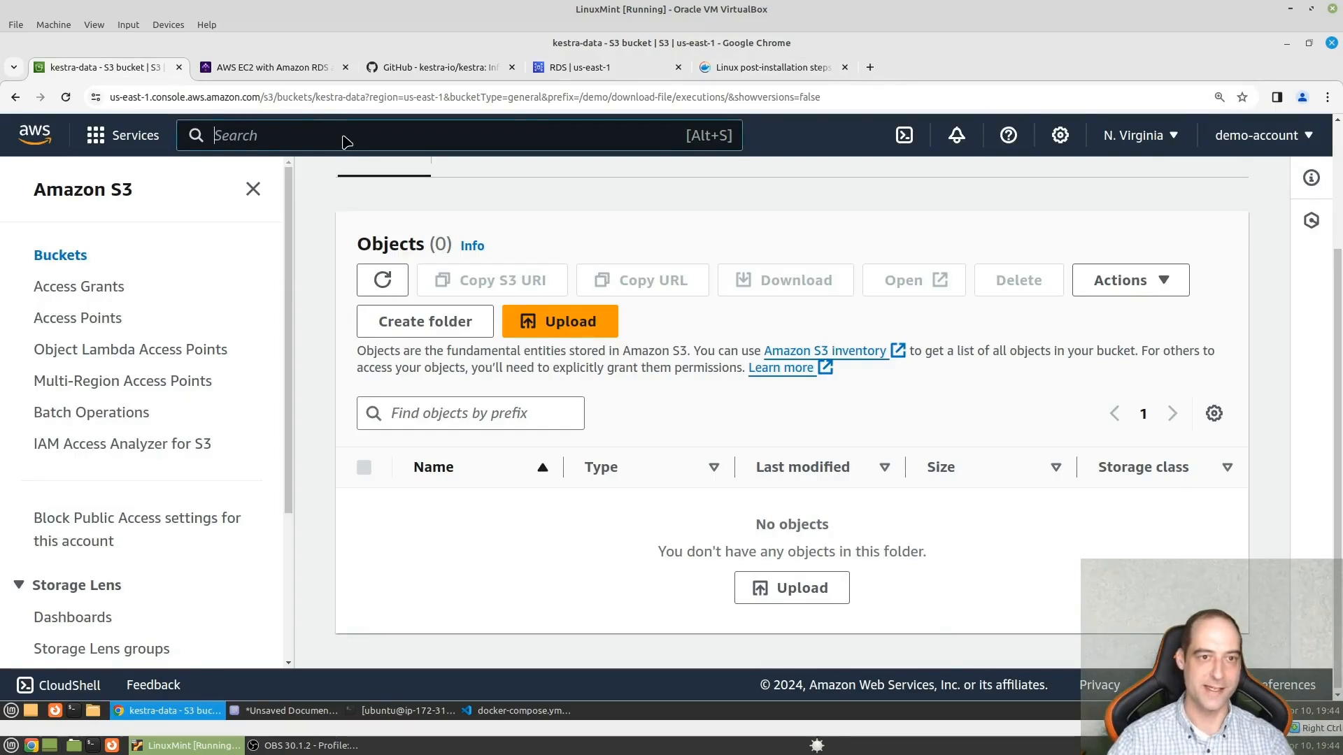
text(rds)
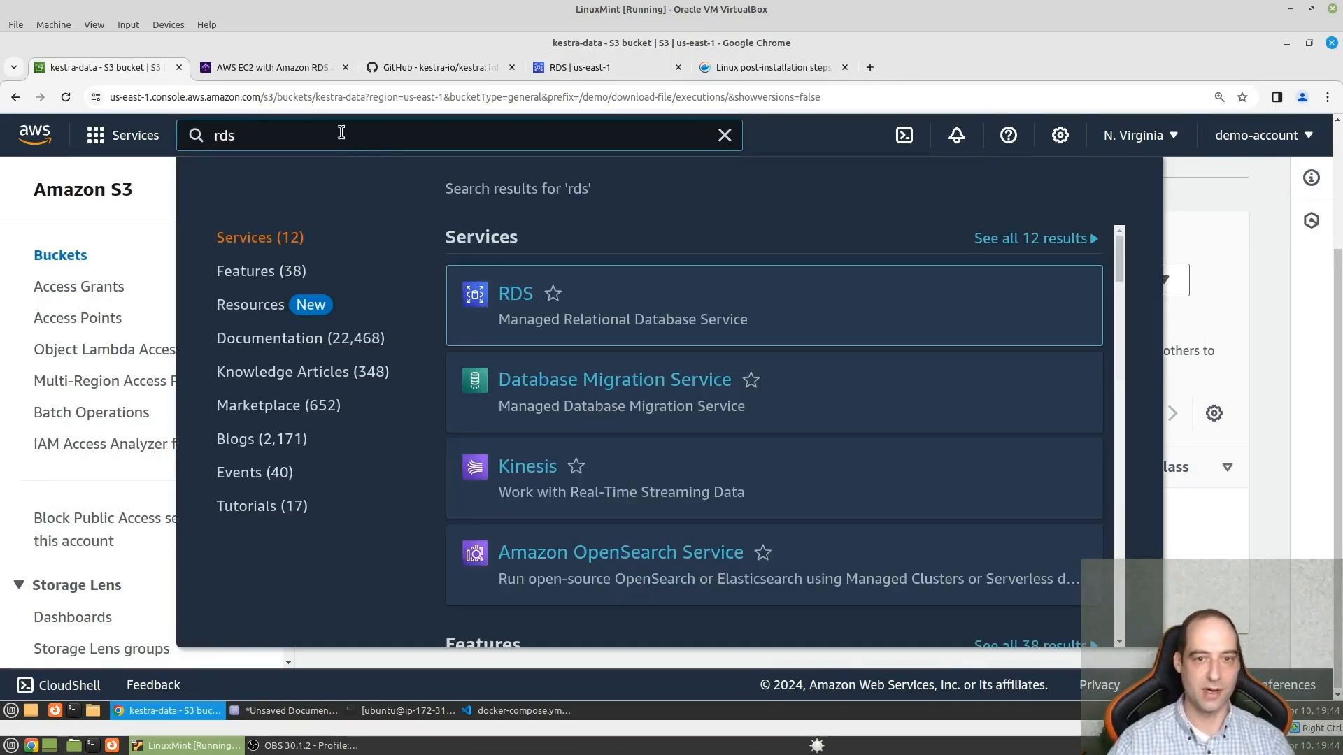
key(Return)
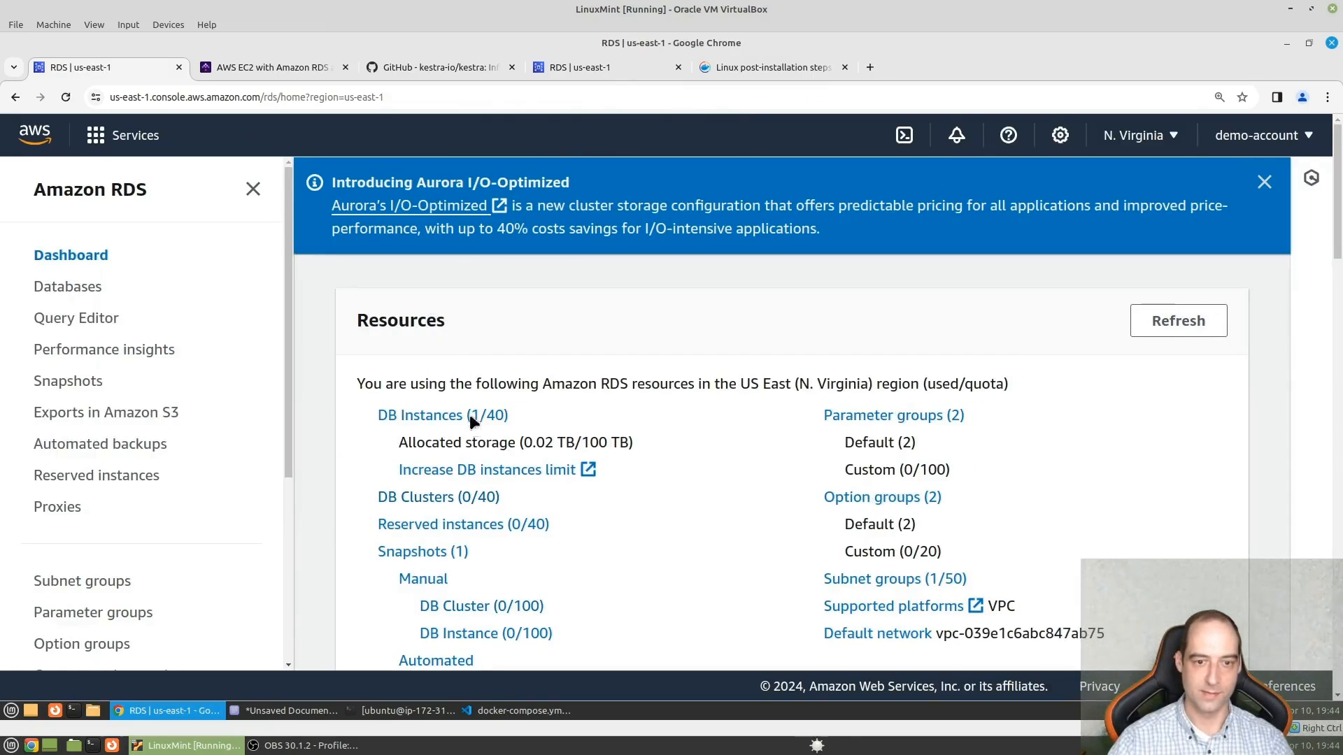
click(469, 414)
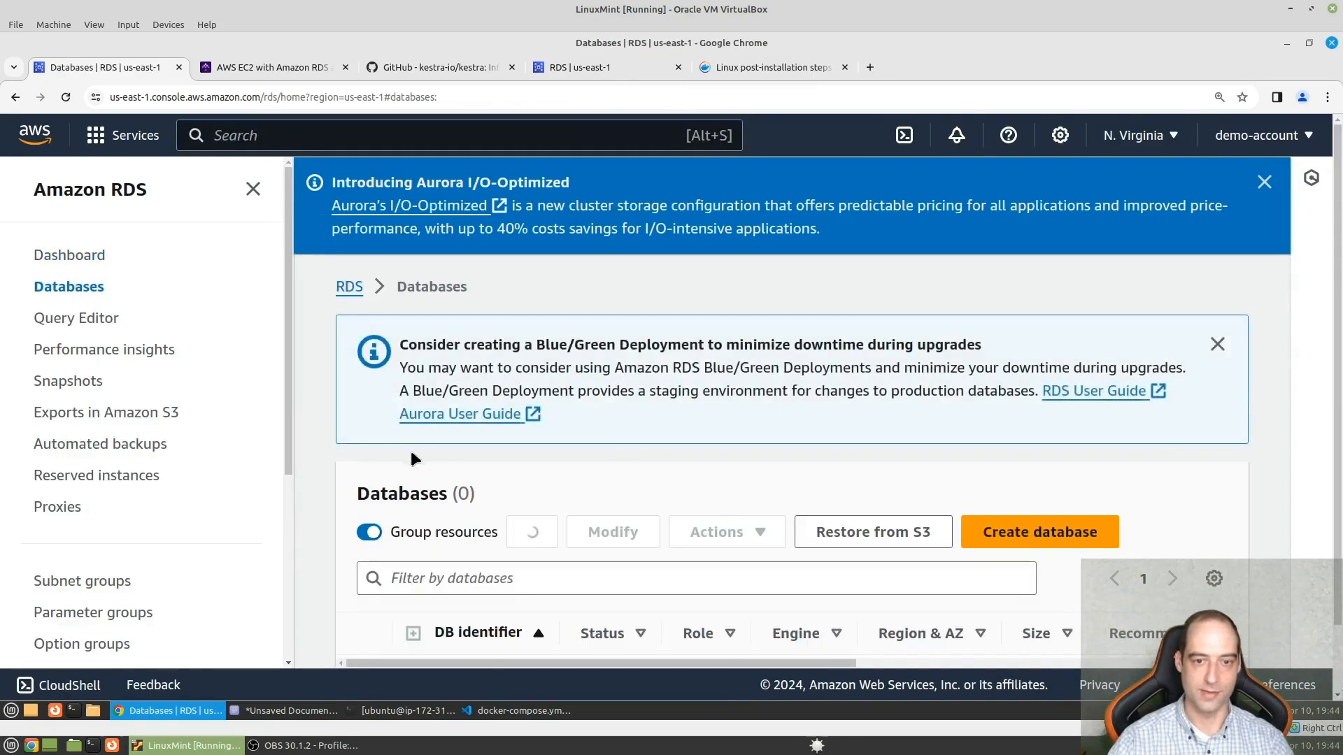
- Select the kestradb instance, review the options for stopping it temporarily, and dismiss the dialog without stopping it
scroll(420, 465, down, 1)
click(360, 619)
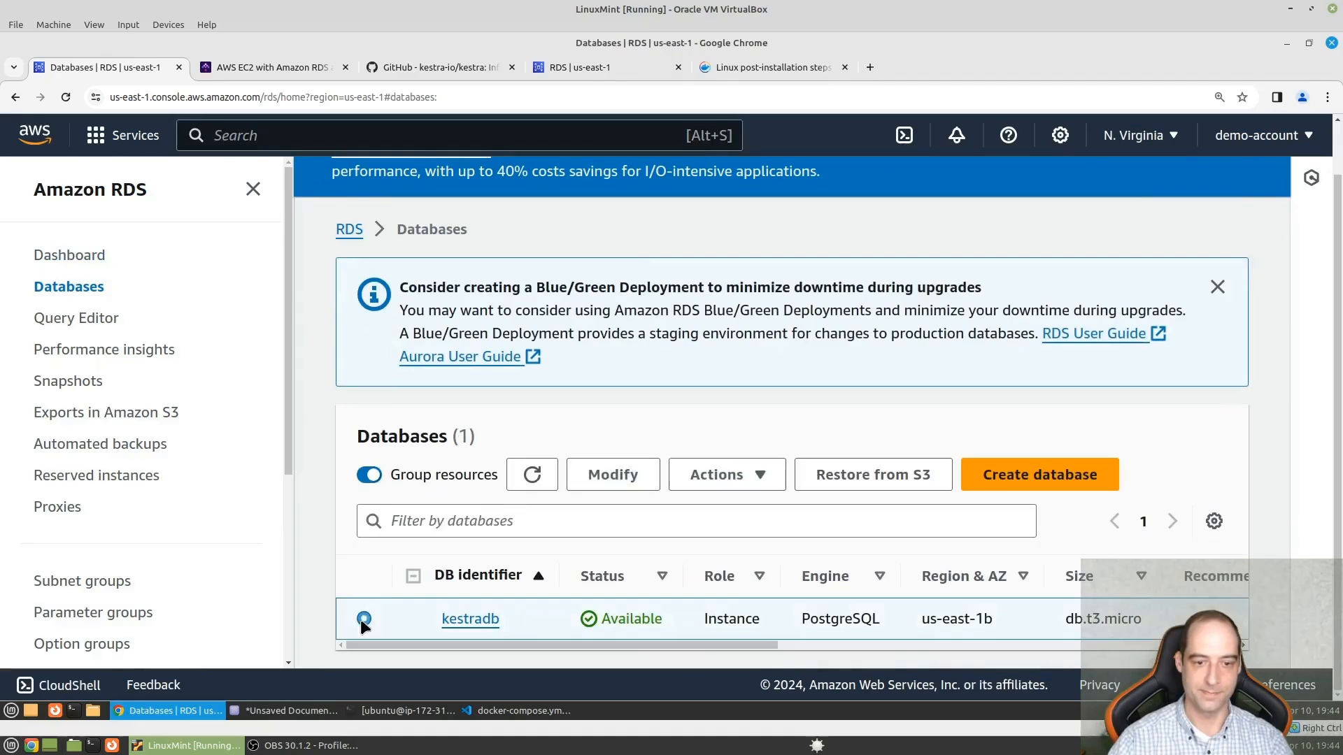
click(732, 490)
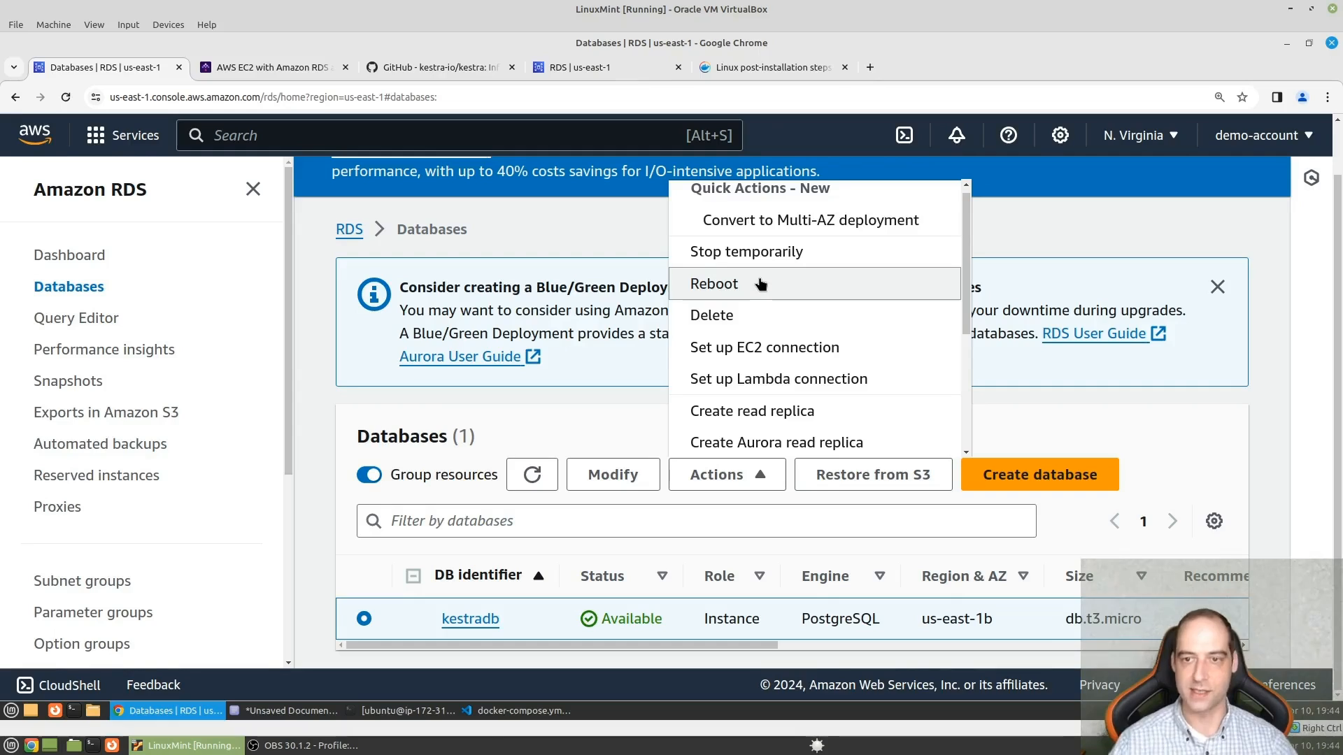
click(740, 252)
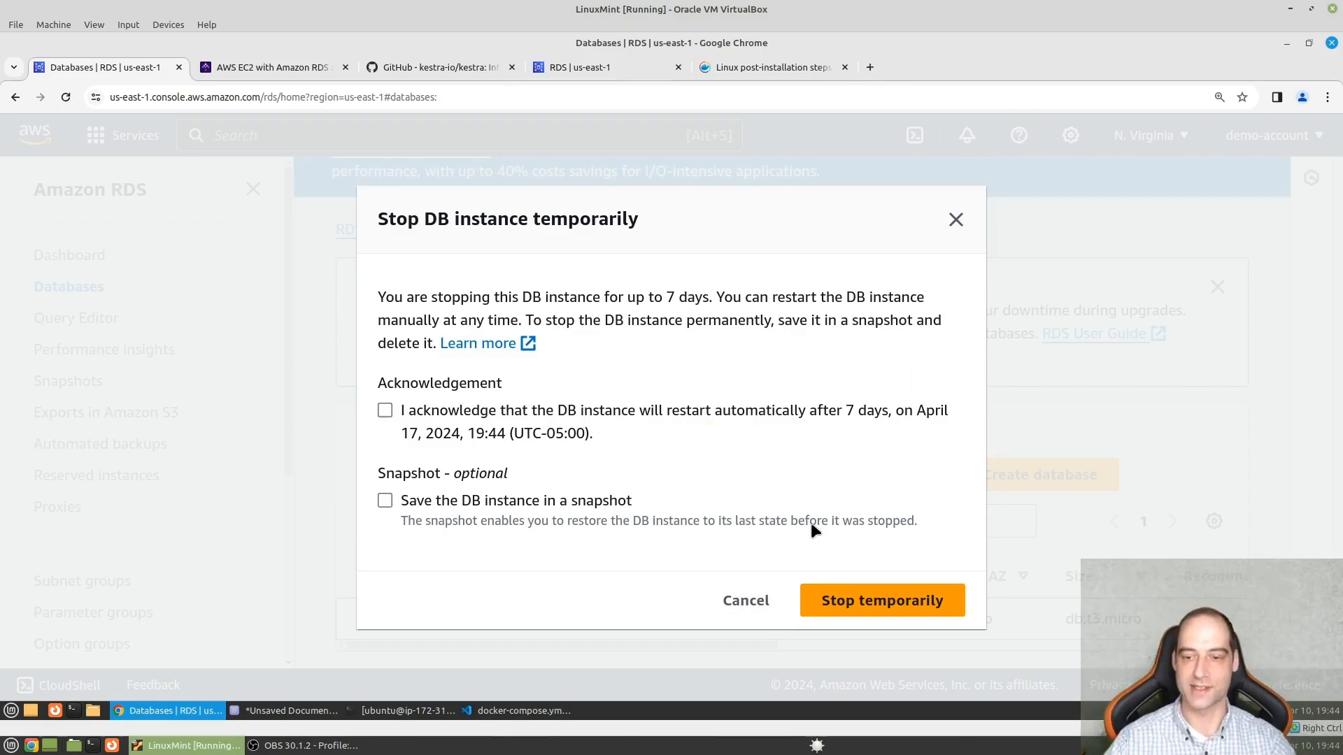
click(724, 600)
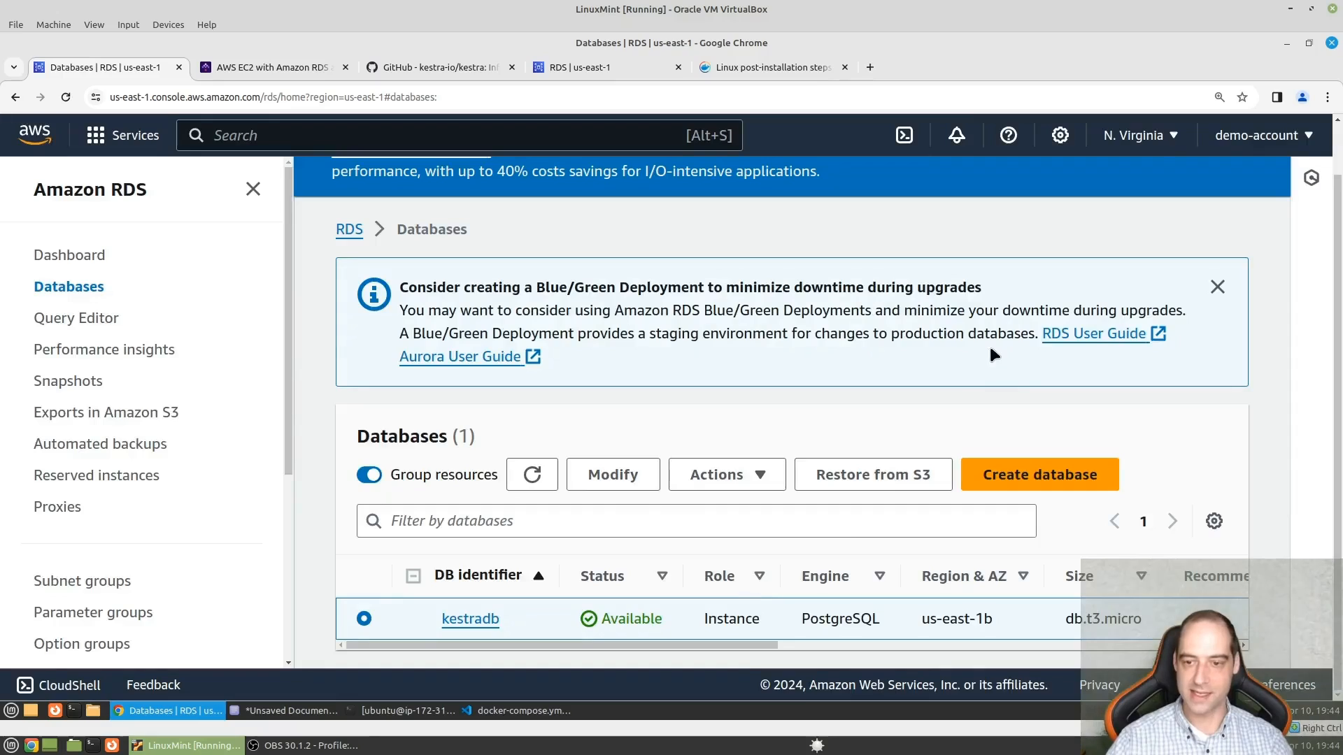
- Start deleting the kestradb instance without a final snapshot or retained automated backups, and enter "delete" as the beginning of the written consent
click(720, 473)
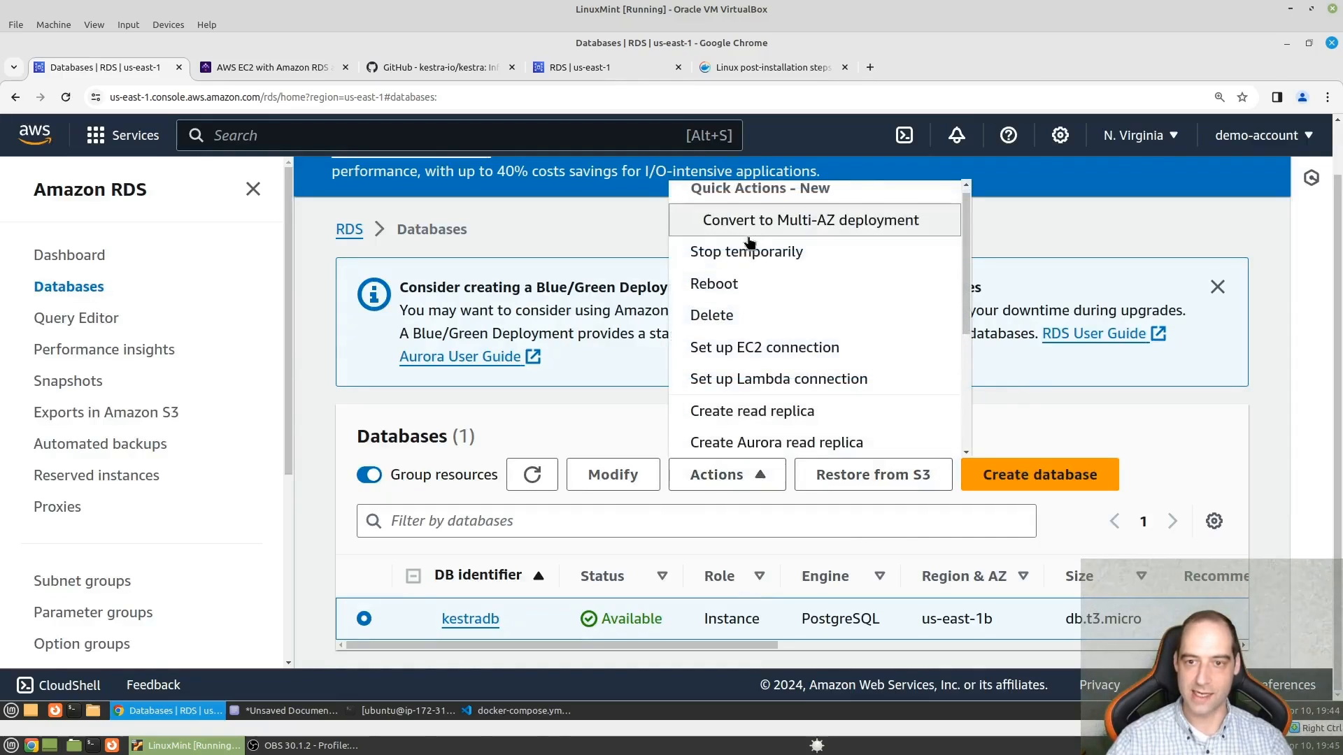
click(756, 321)
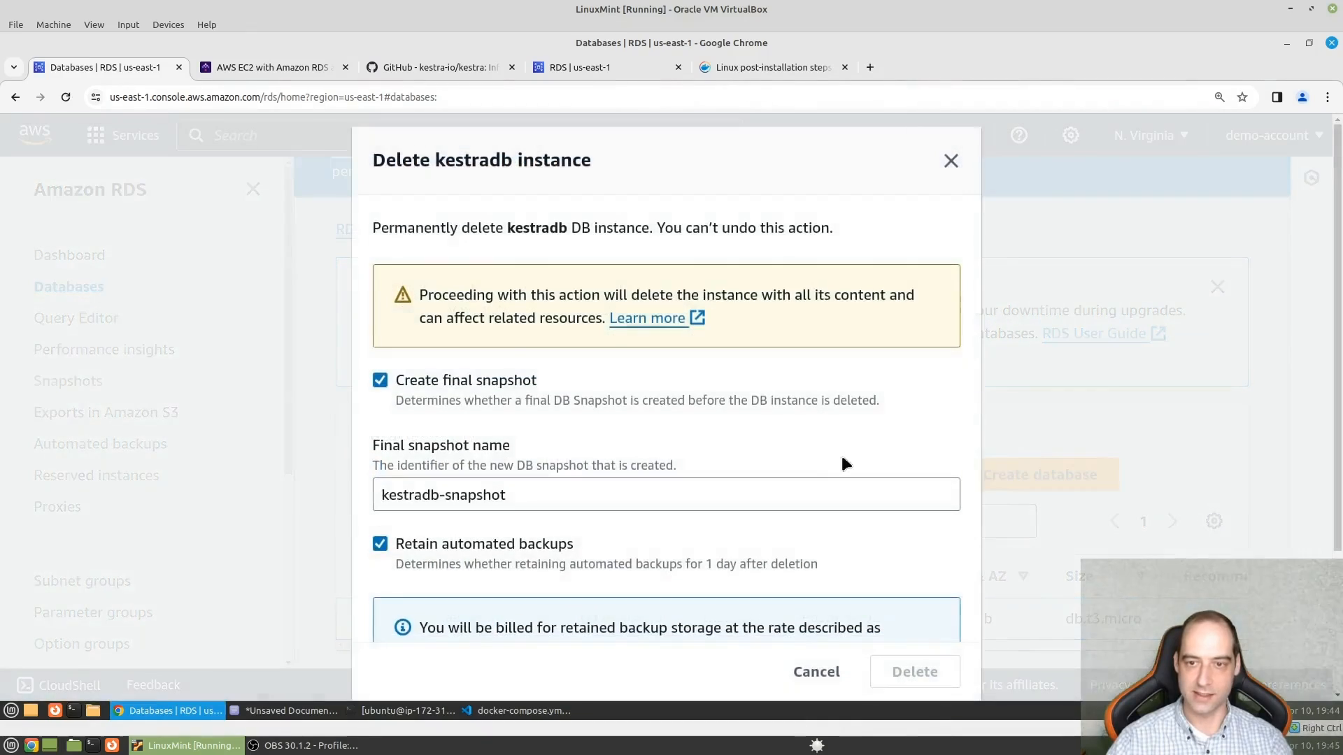
click(379, 381)
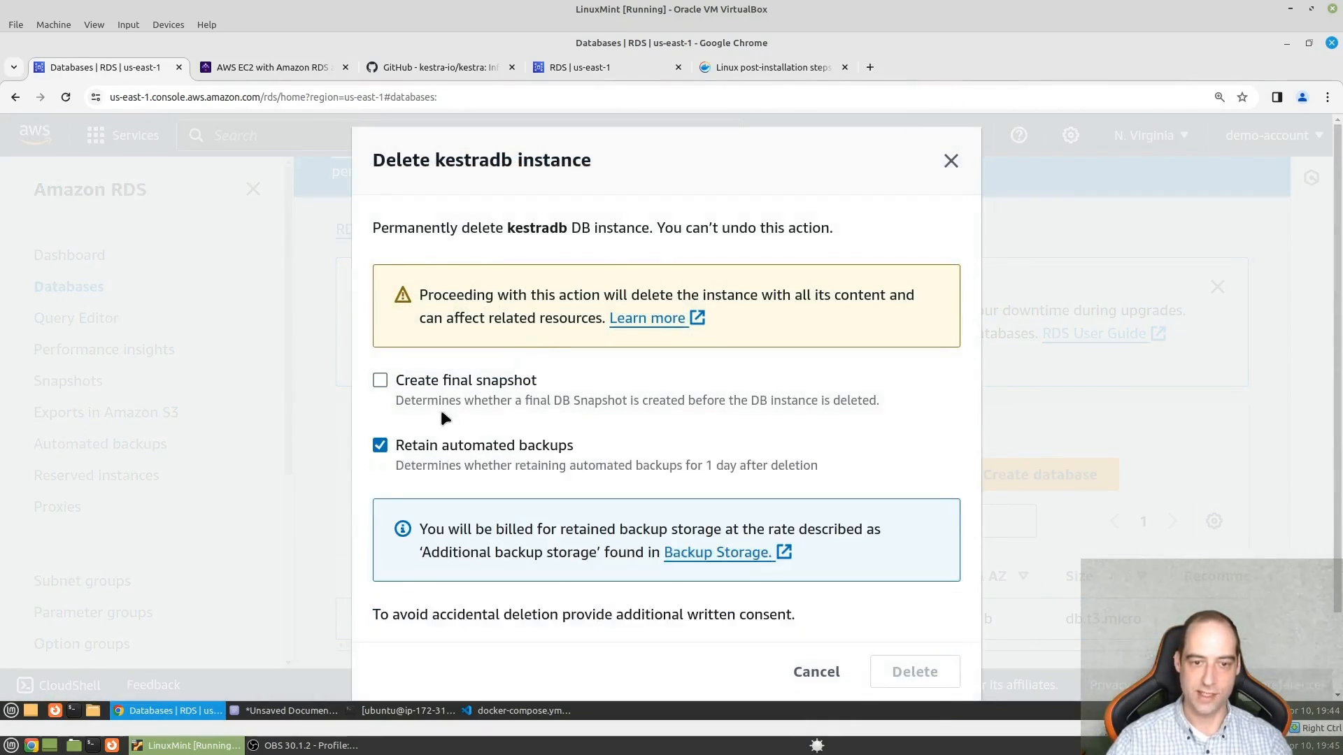
click(379, 446)
scroll(652, 453, down, 3)
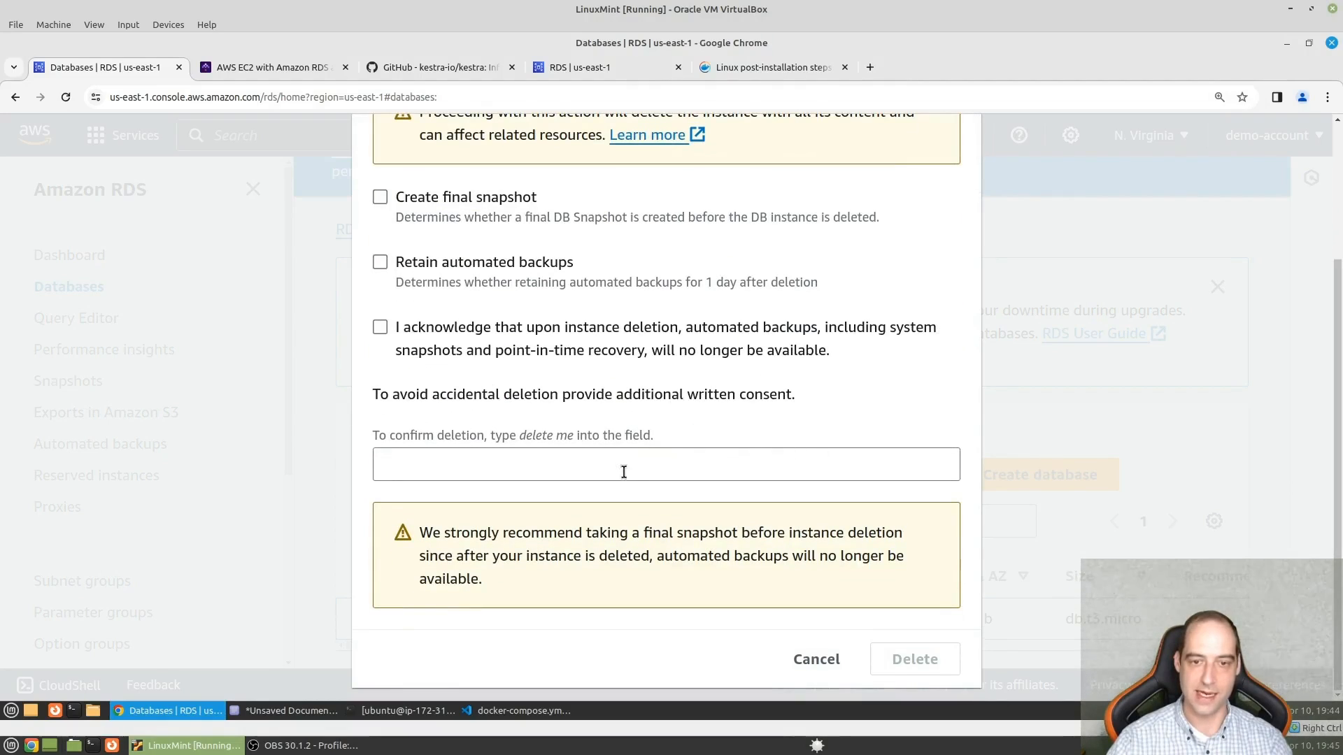
click(594, 461)
text(delete)
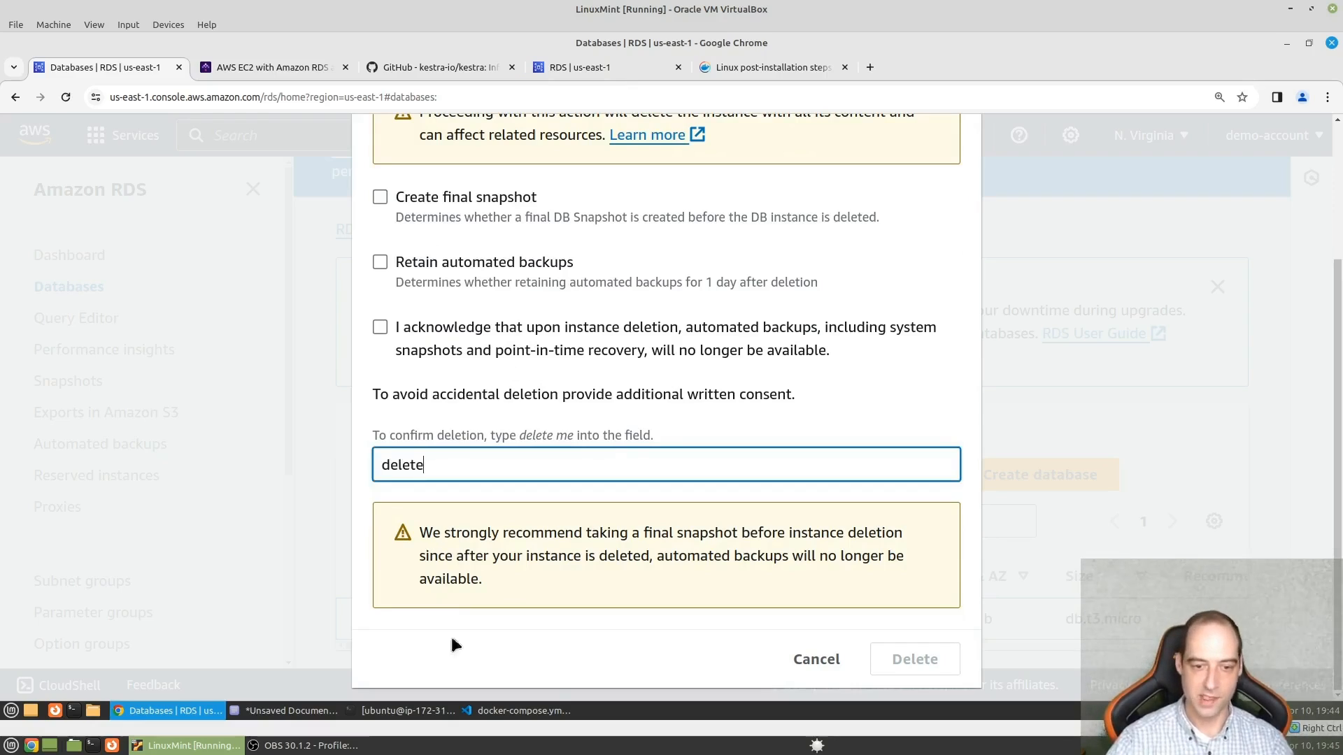
- Switch to Visual Studio Code, stop the running Kestra container in the terminal, and return to the RDS console
mouse_move(508, 732)
click(524, 711)
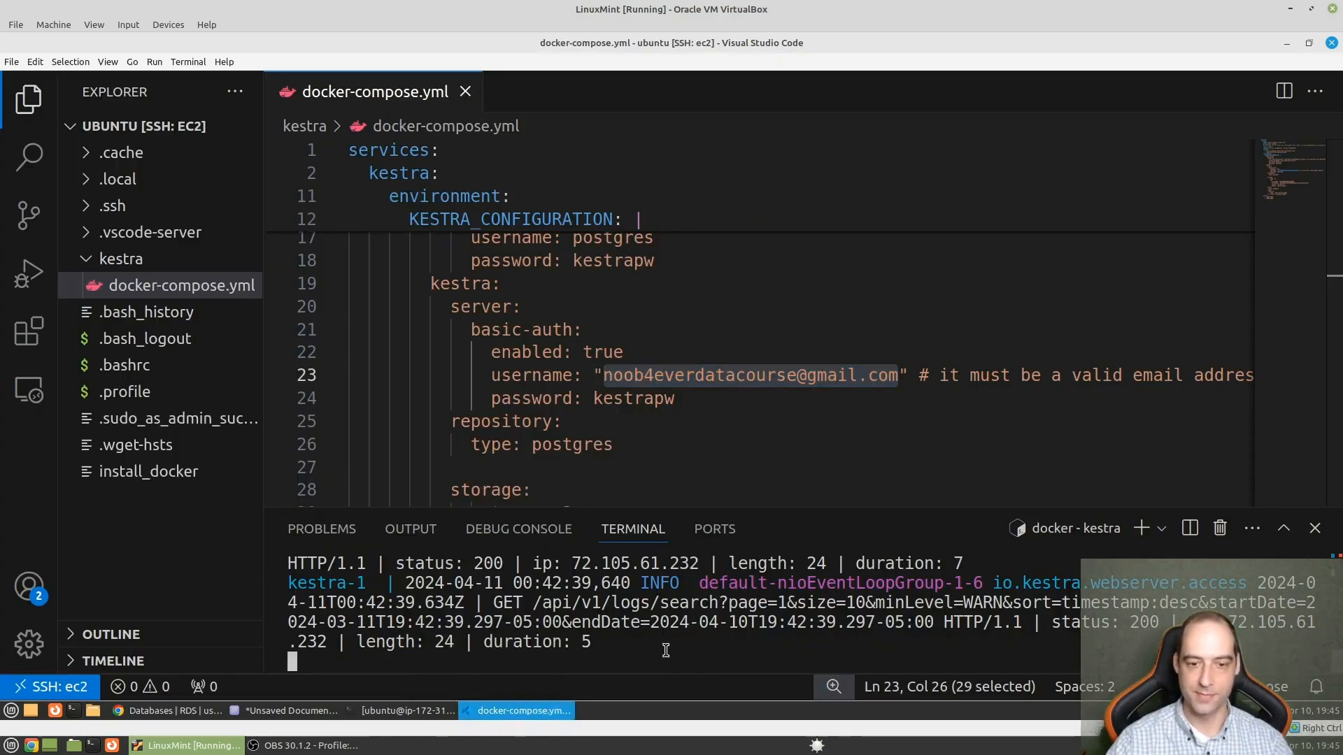
key(ctrl+c)
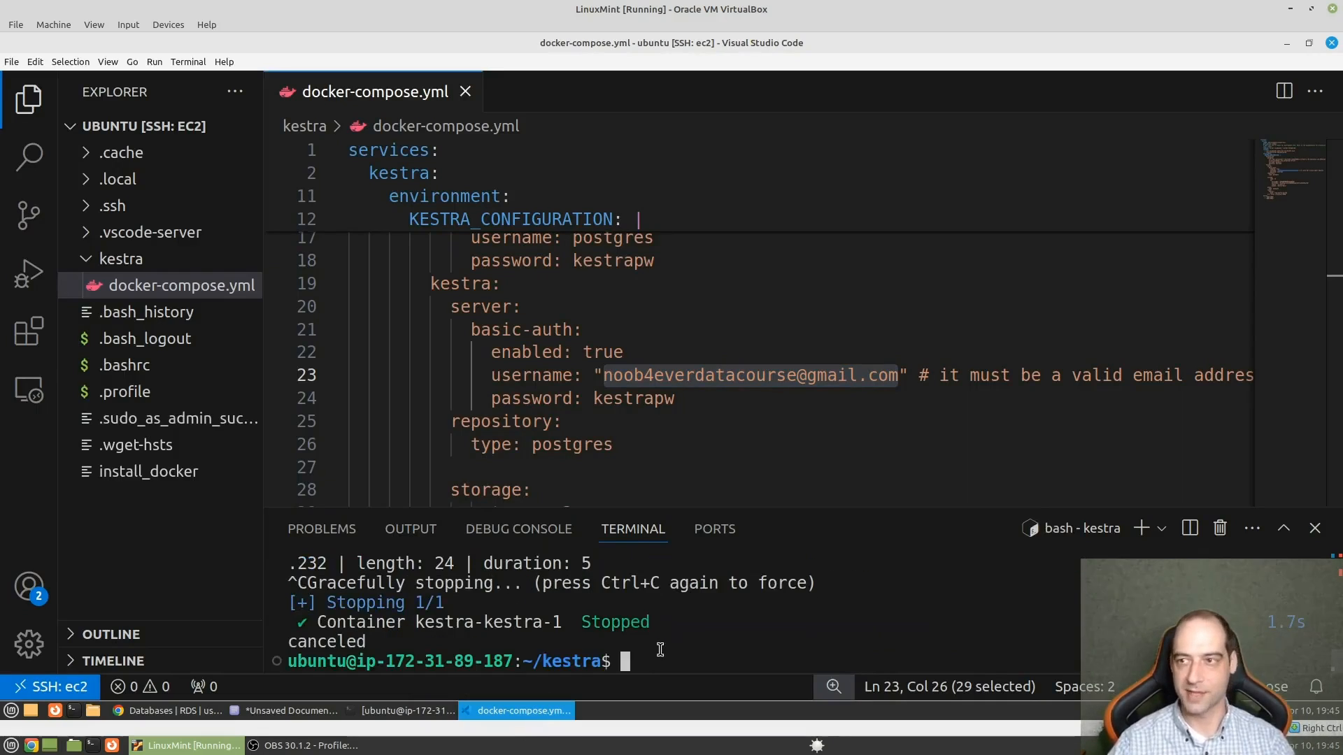
click(1287, 44)
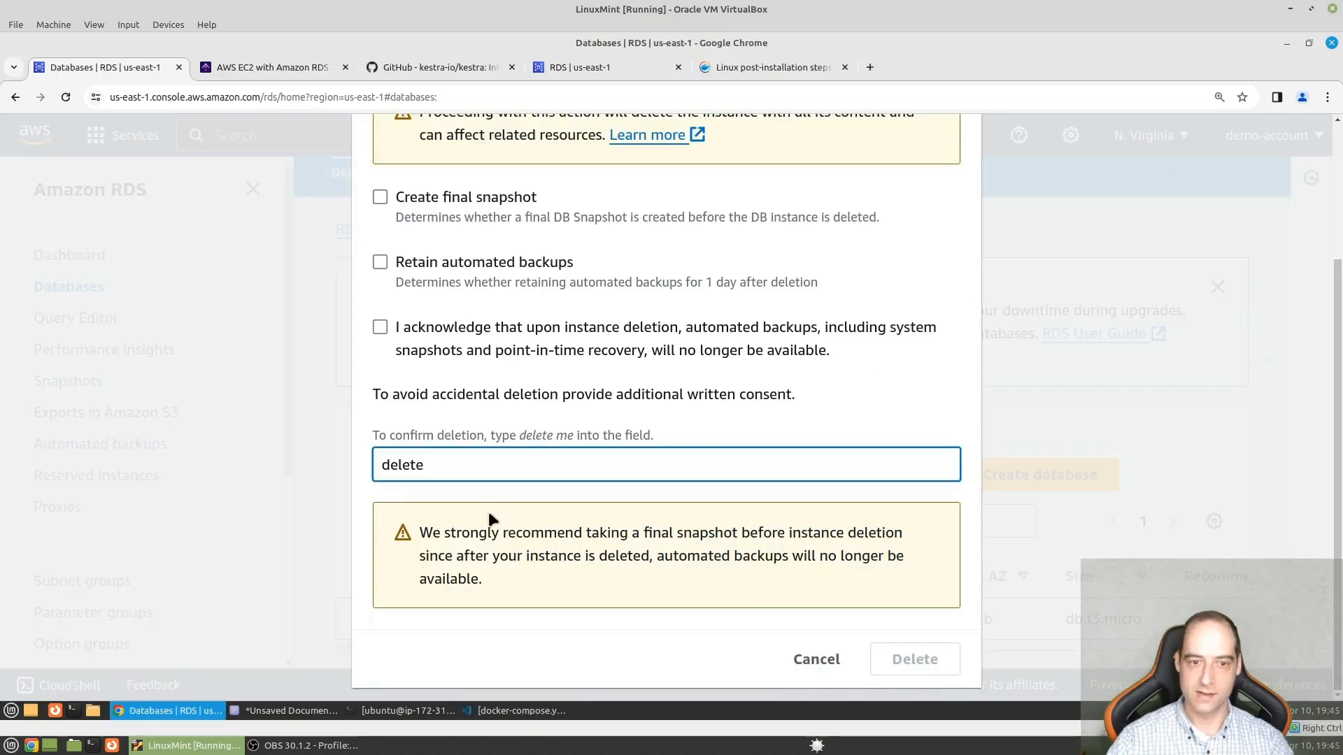
- Try to confirm the kestradb deletion with the written consent "delete me", and close the deletion dialog
click(588, 655)
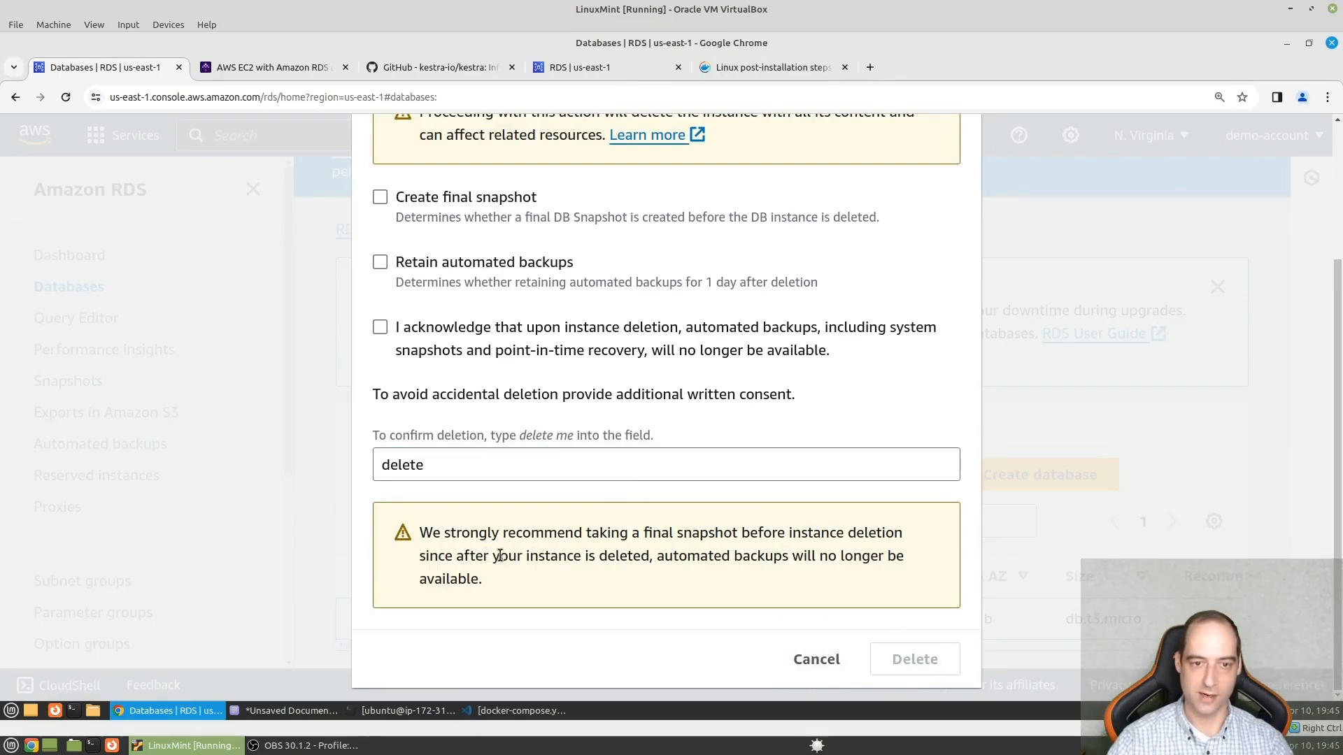
click(619, 461)
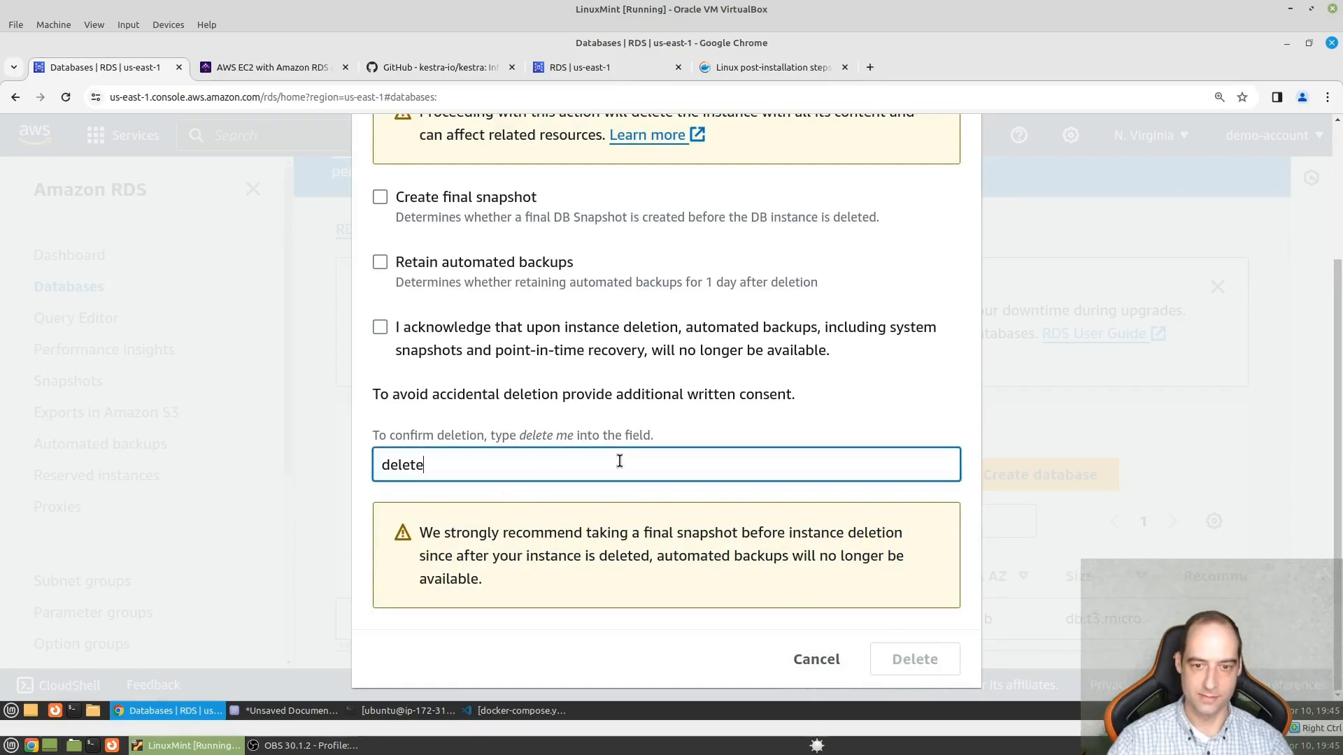
text(me)
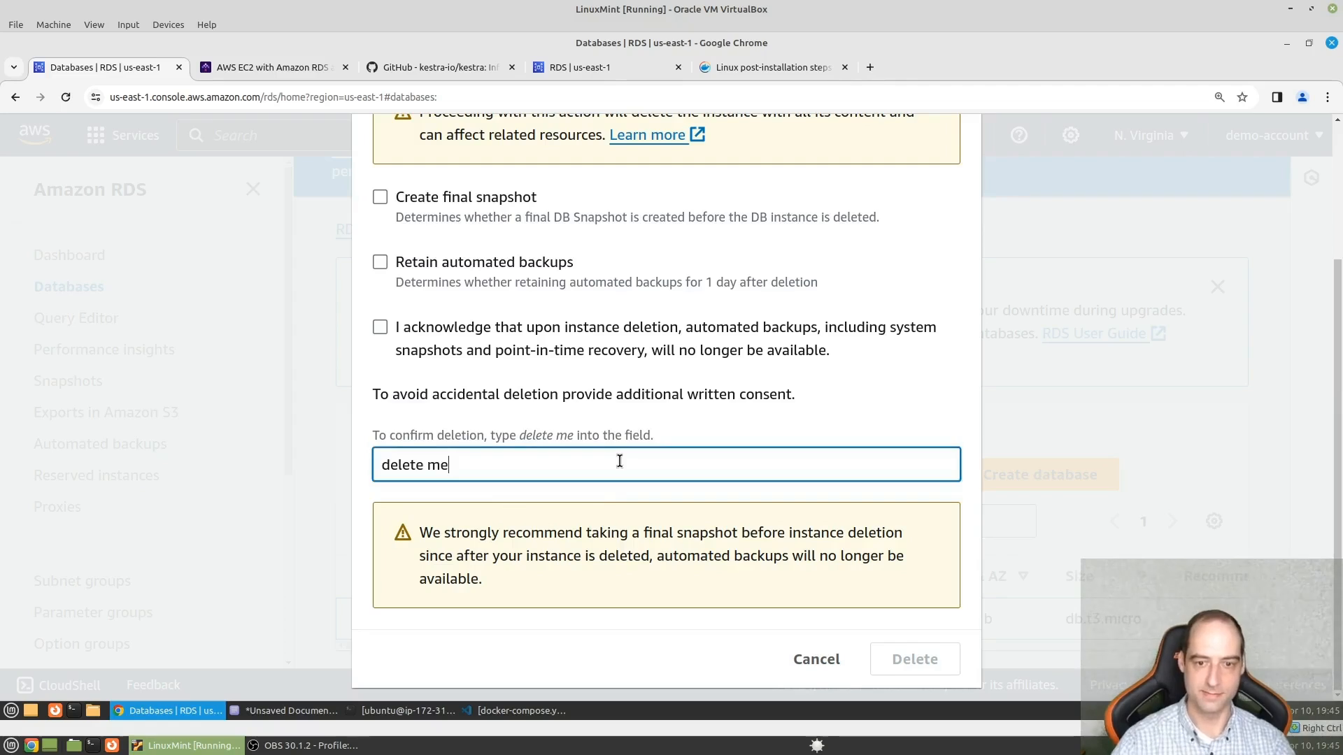
click(552, 631)
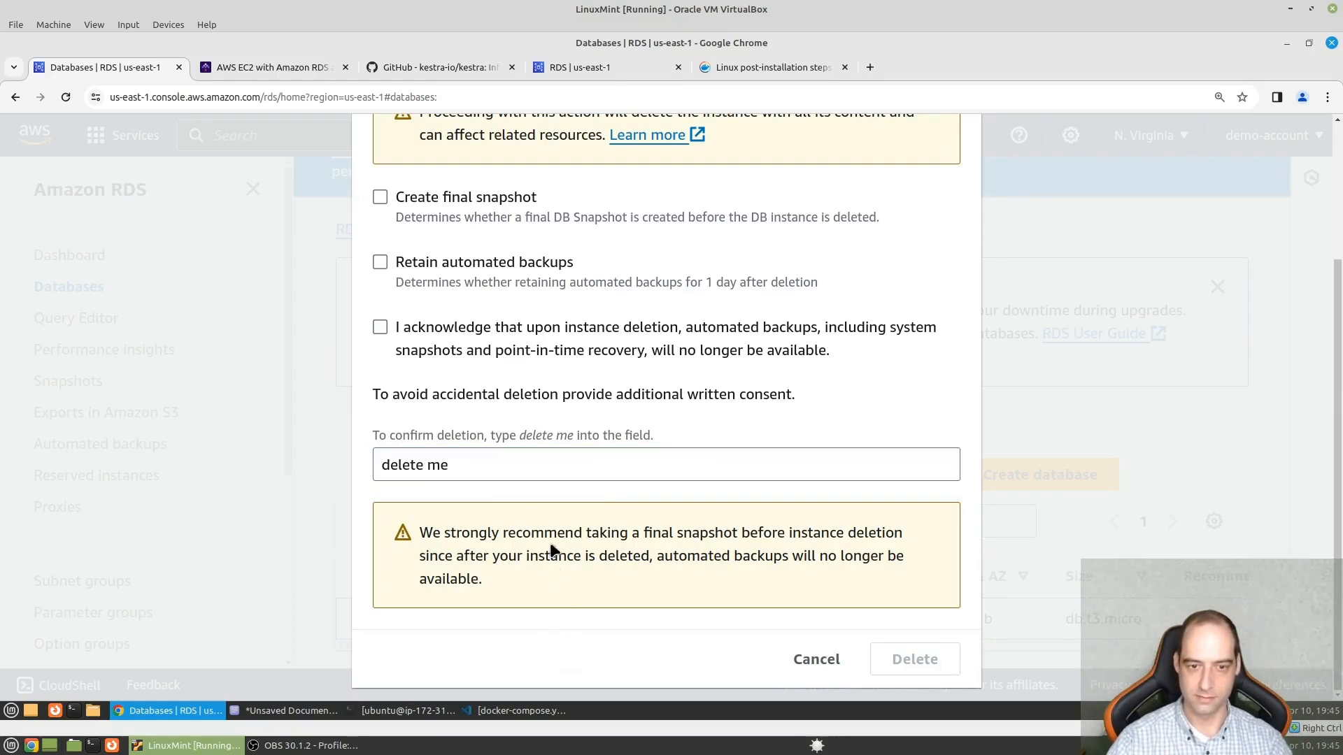
drag(524, 468, 377, 455)
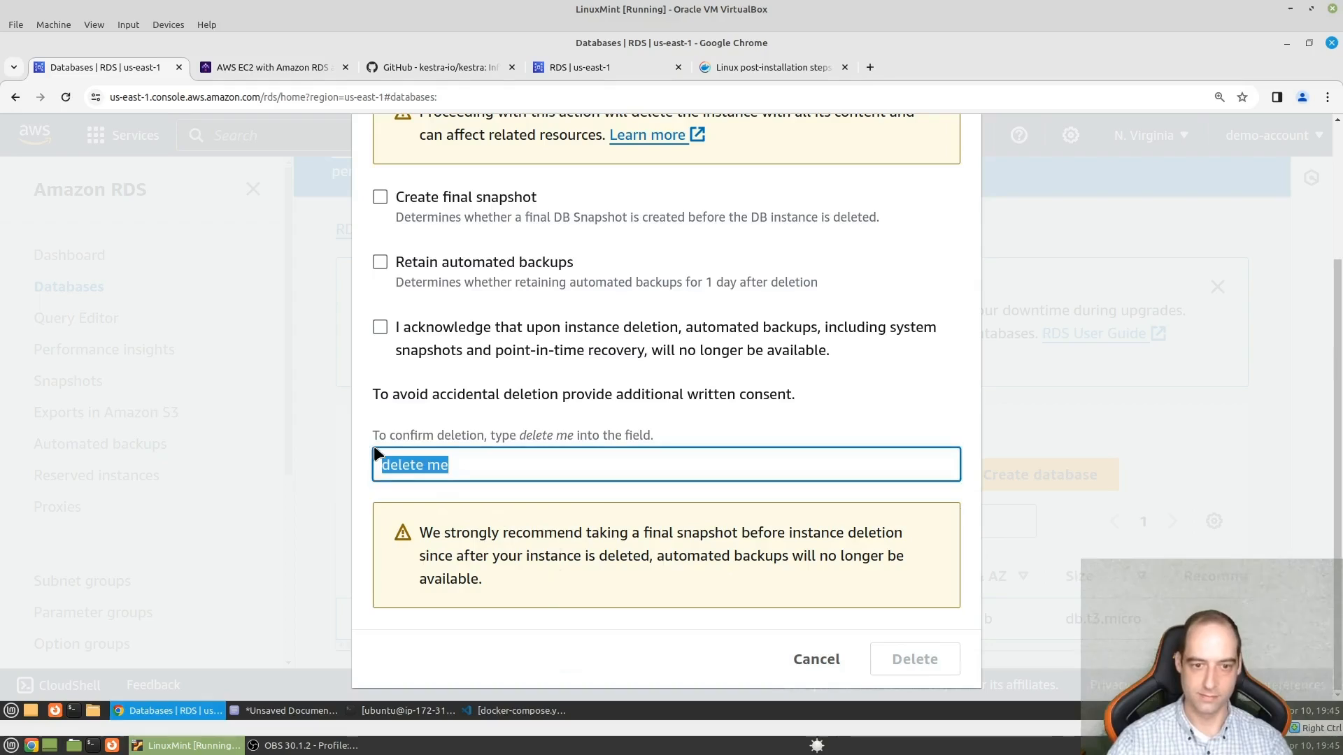
text(delete me)
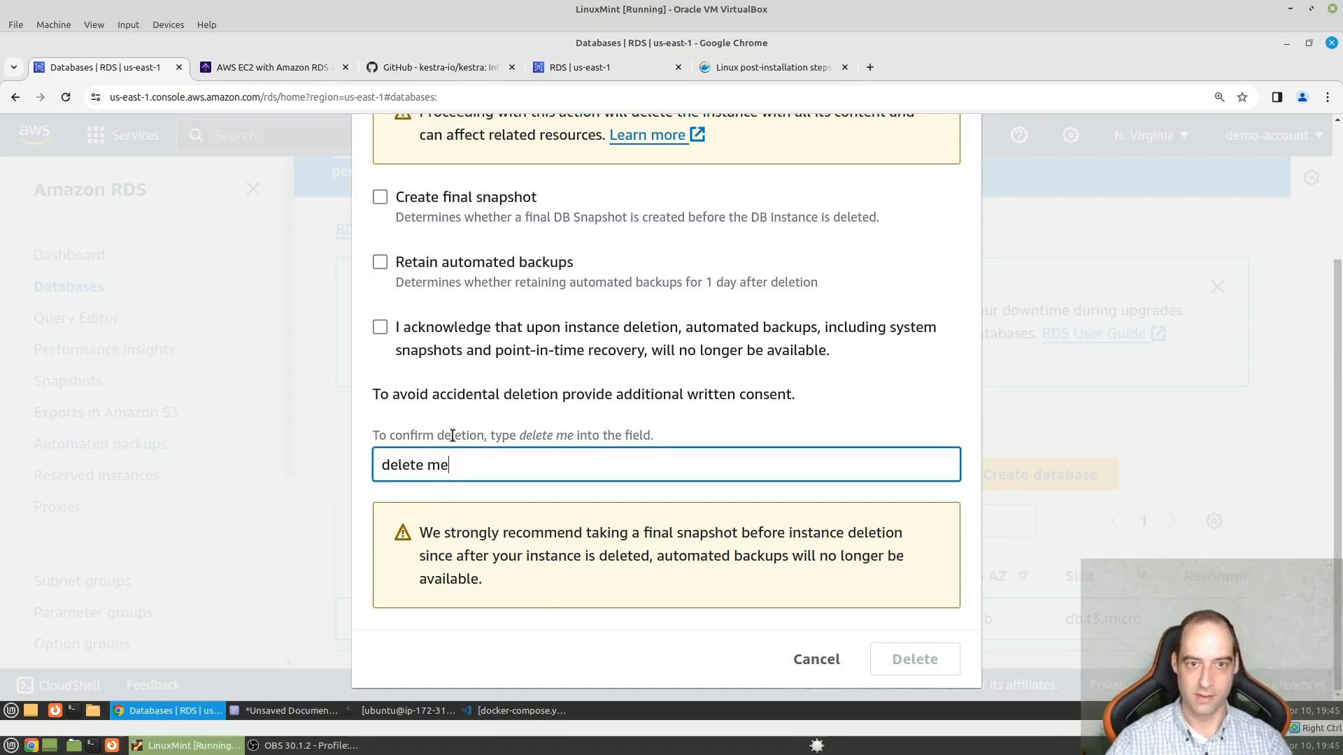
scroll(582, 419, up, 3)
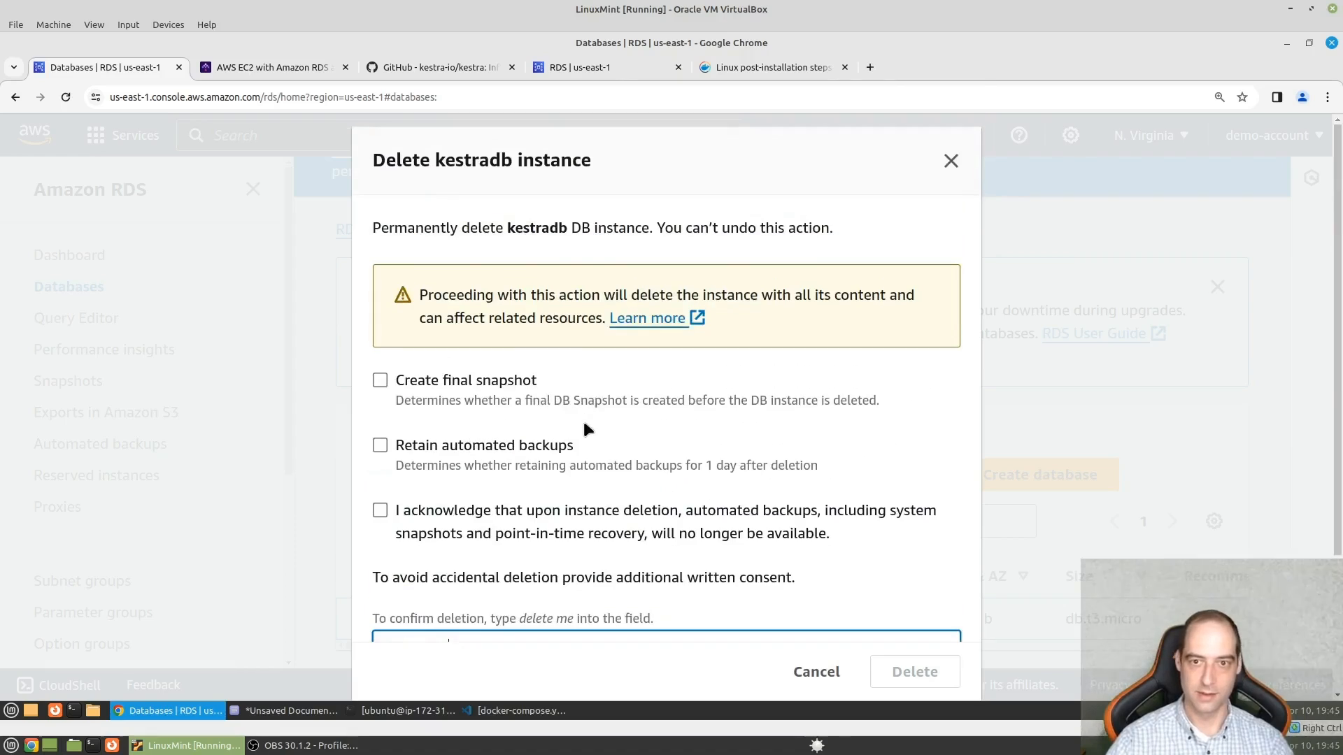
scroll(585, 406, down, 3)
click(747, 648)
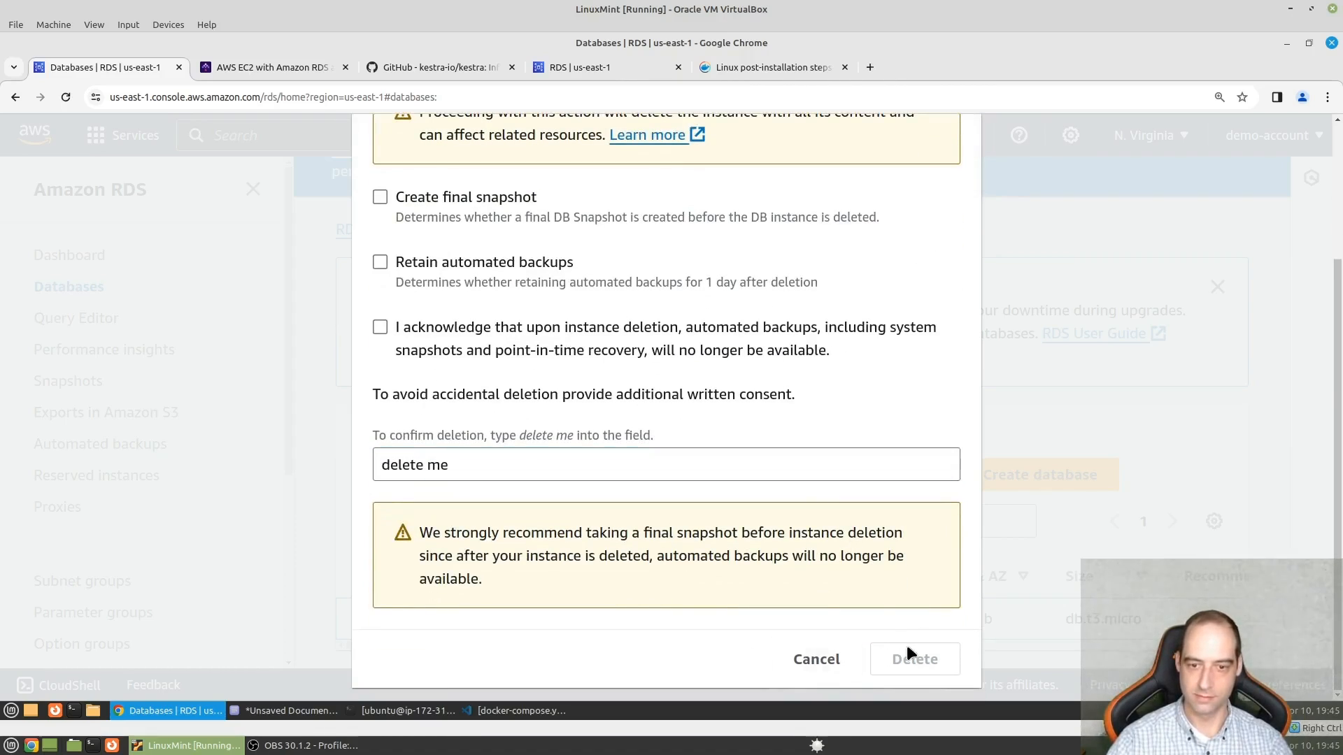
scroll(868, 350, up, 3)
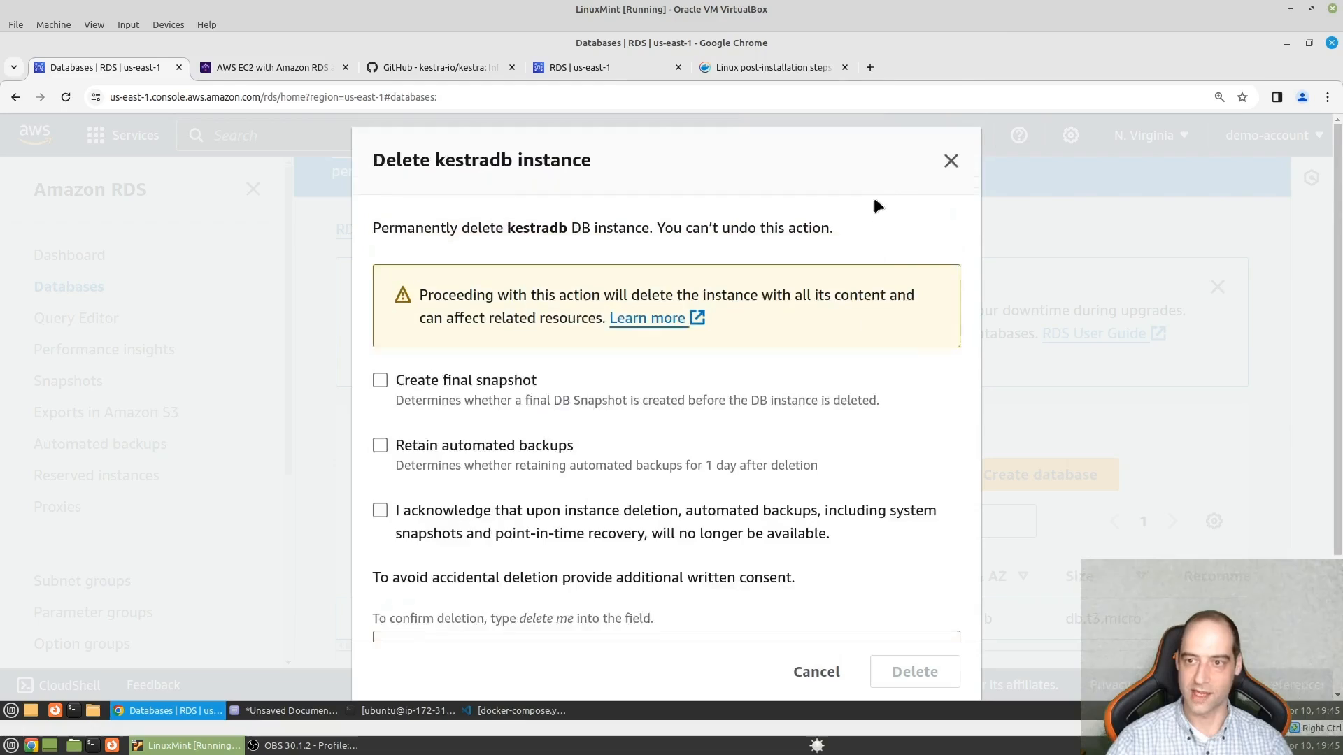
click(953, 161)
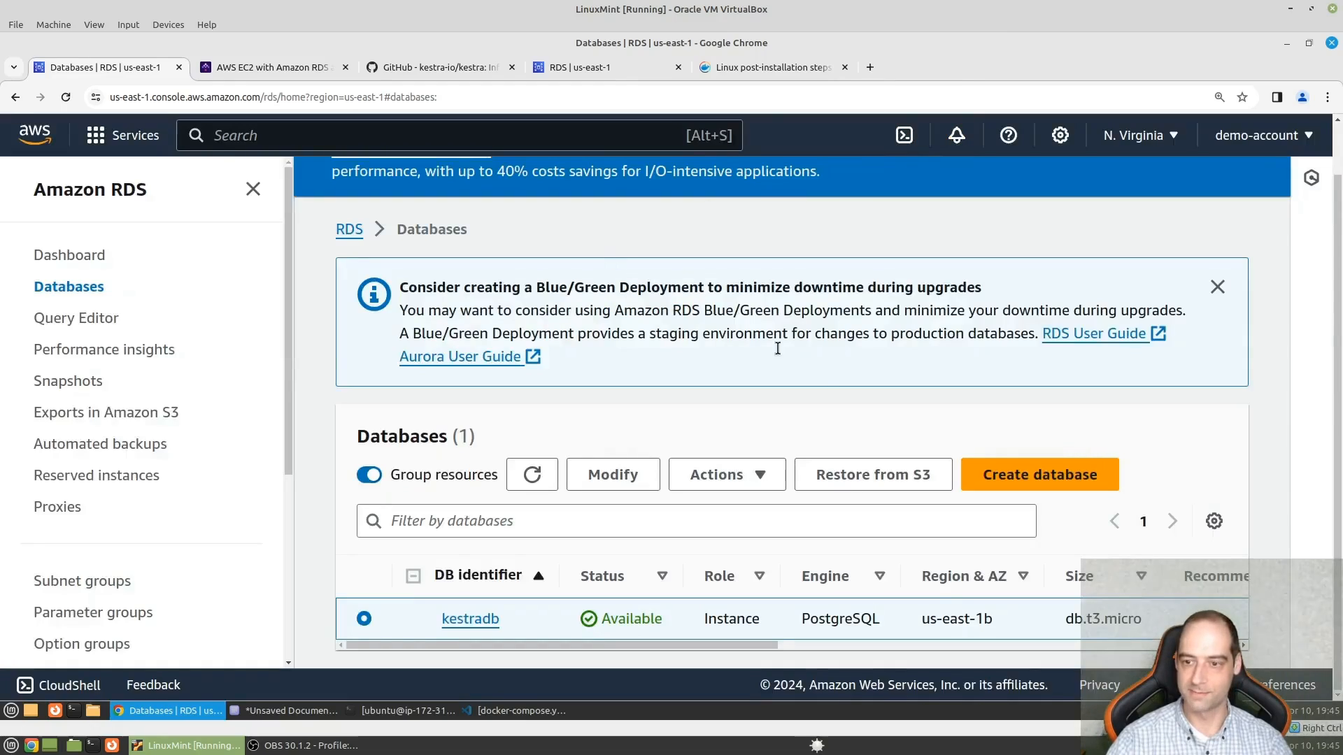
- Retry deleting kestradb with the final snapshot and retained backups turned off and "delete me" as consent, and cancel the deletion
click(762, 476)
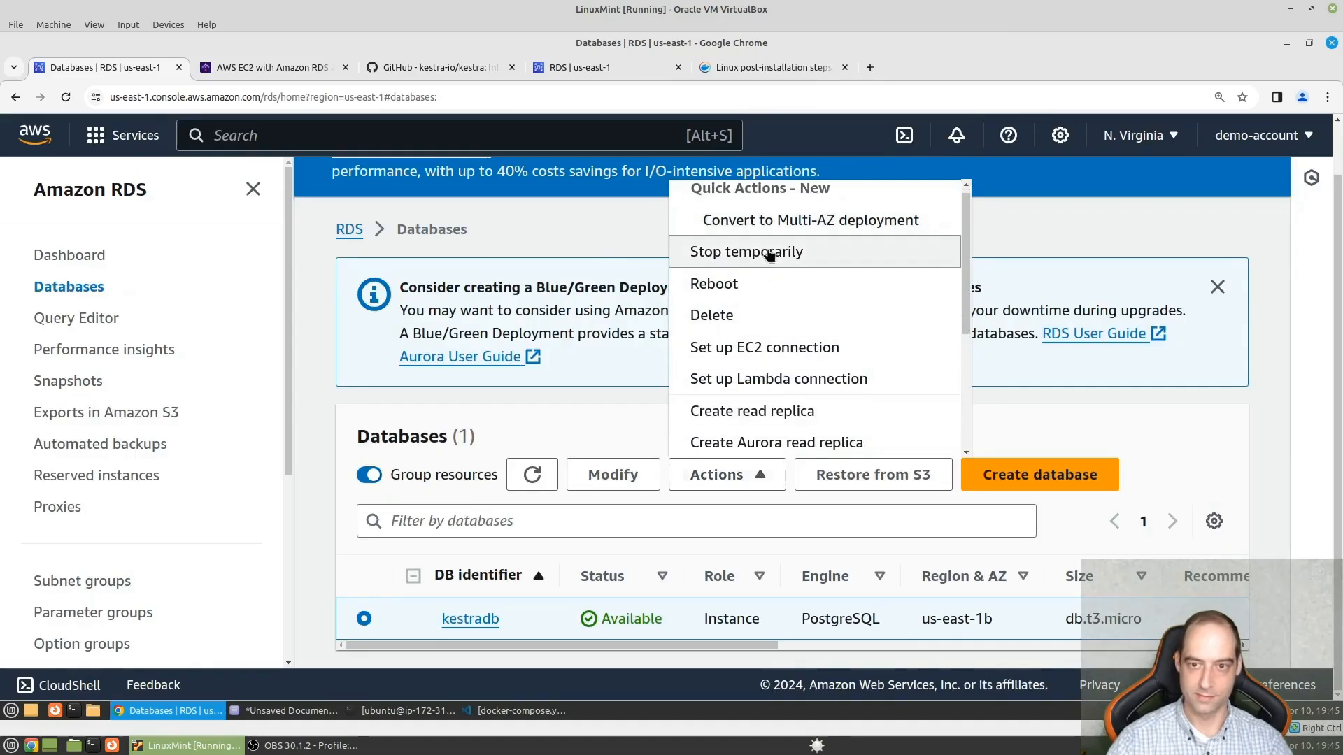
click(762, 315)
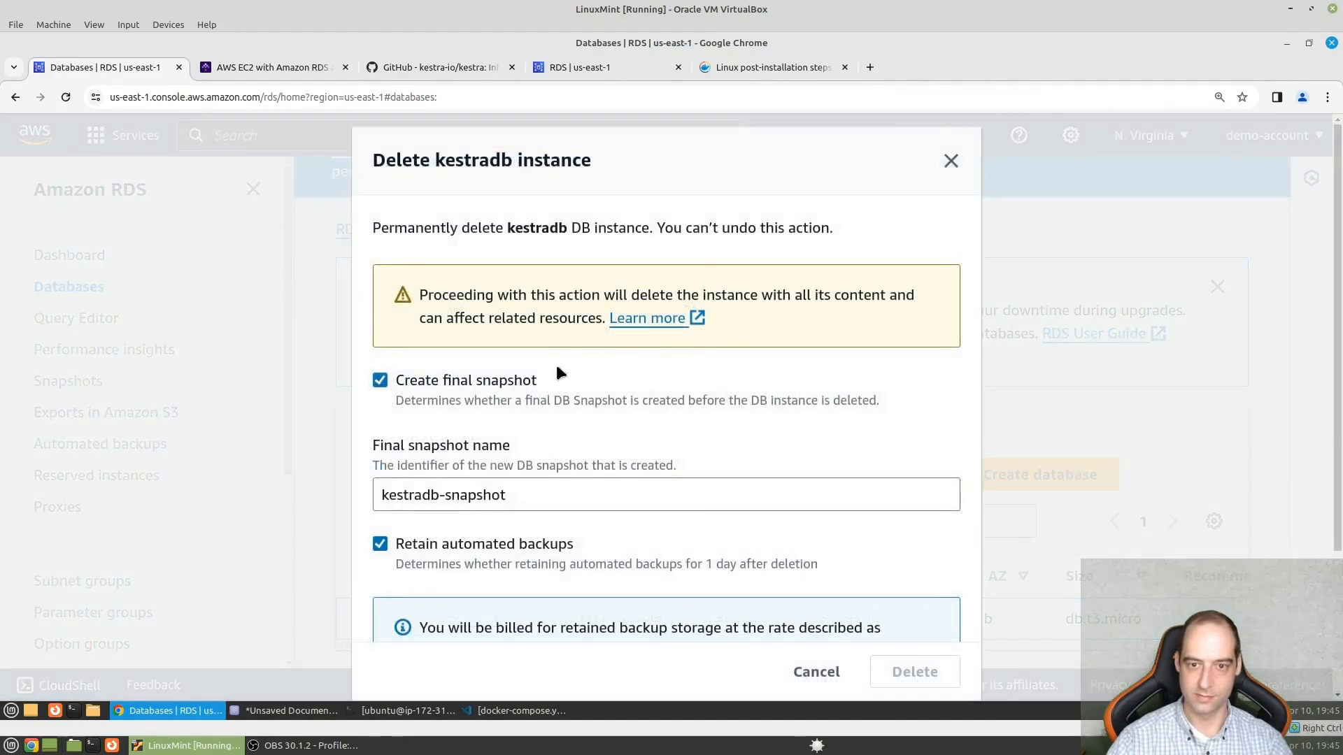
click(379, 381)
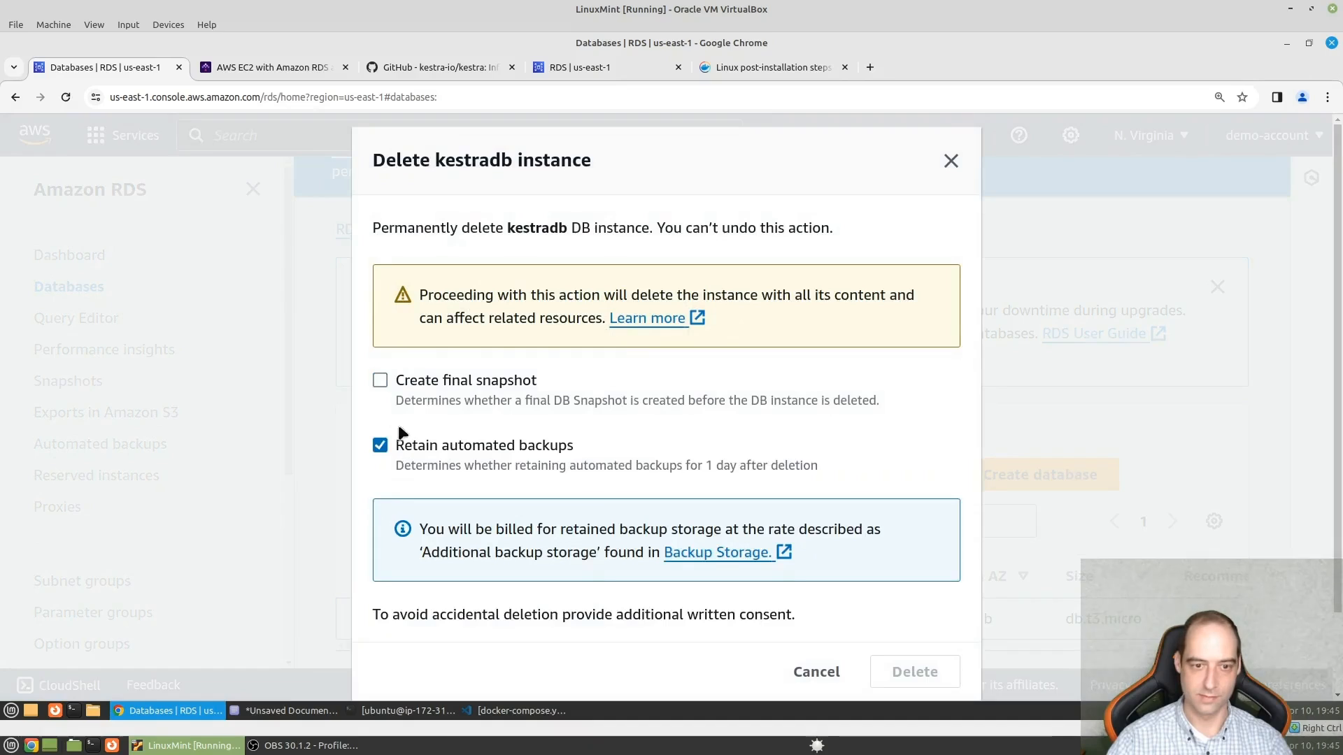
click(380, 444)
scroll(631, 465, down, 1)
scroll(631, 465, down, 2)
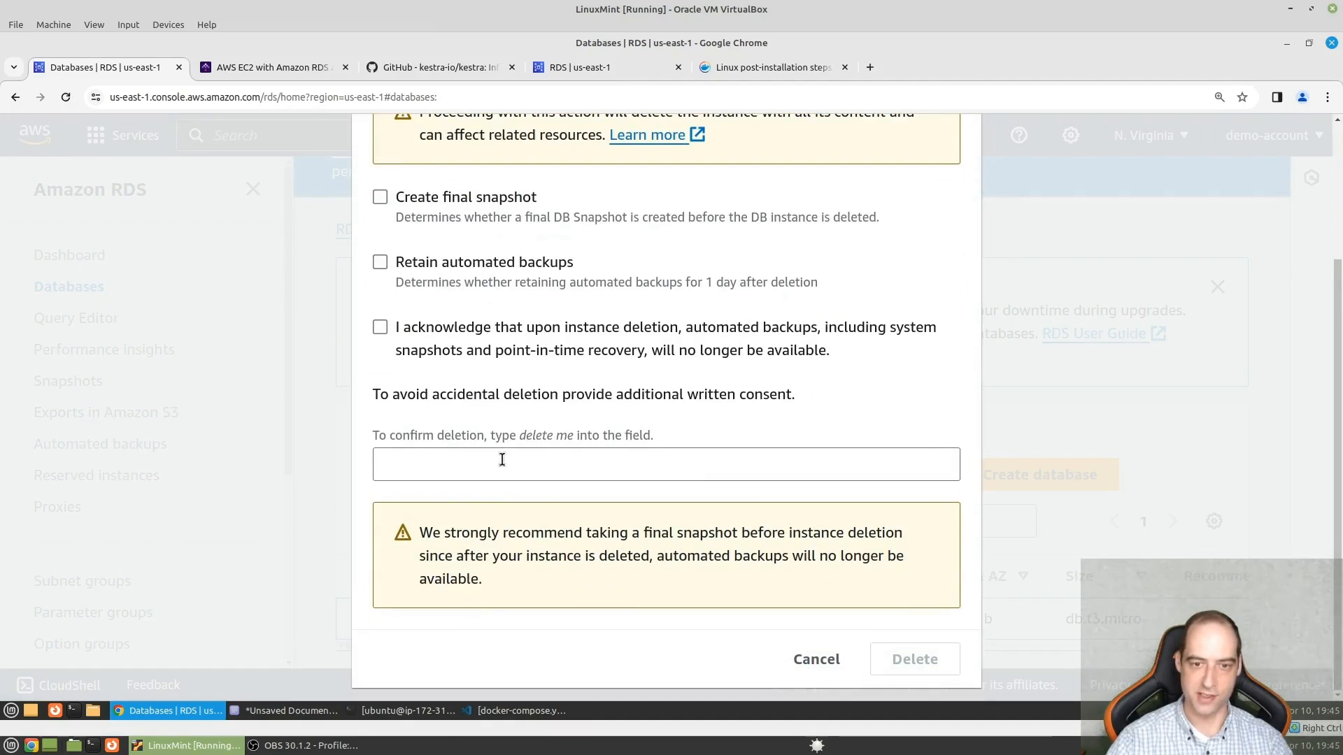
click(501, 460)
text(del)
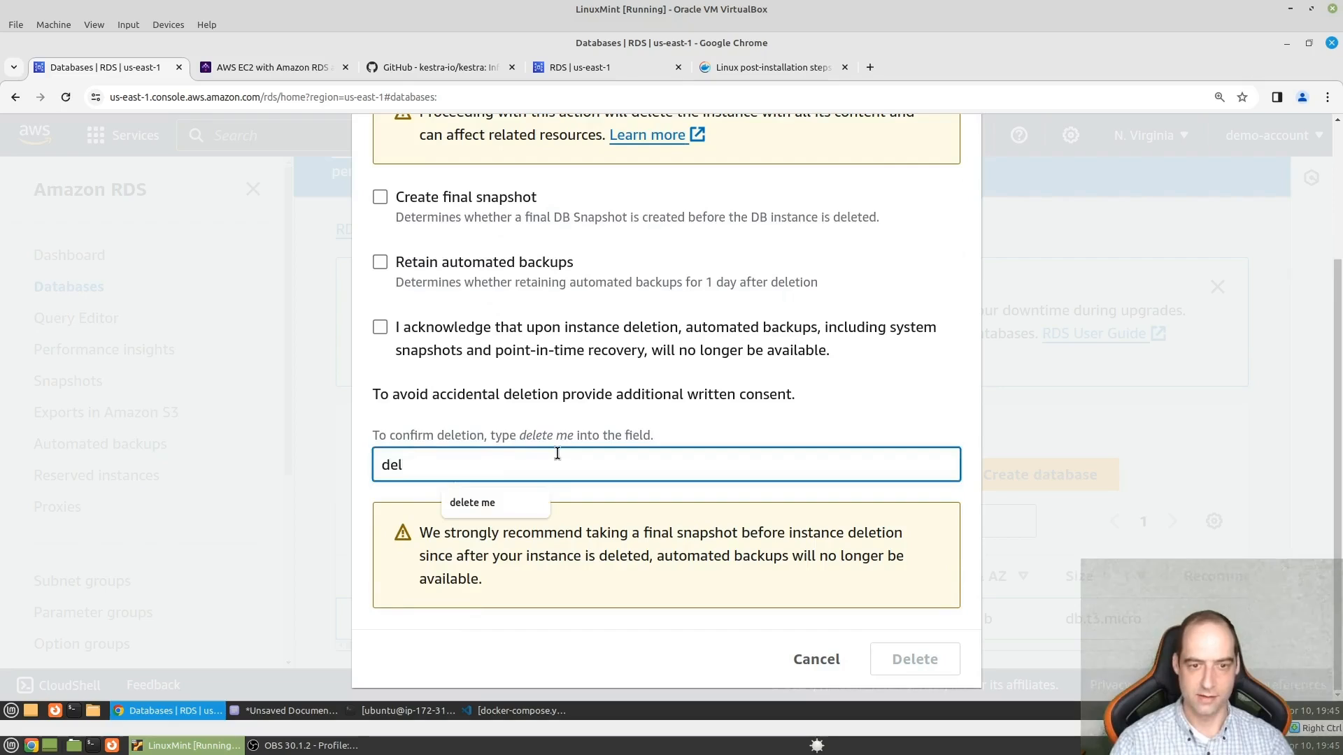
text(ete me)
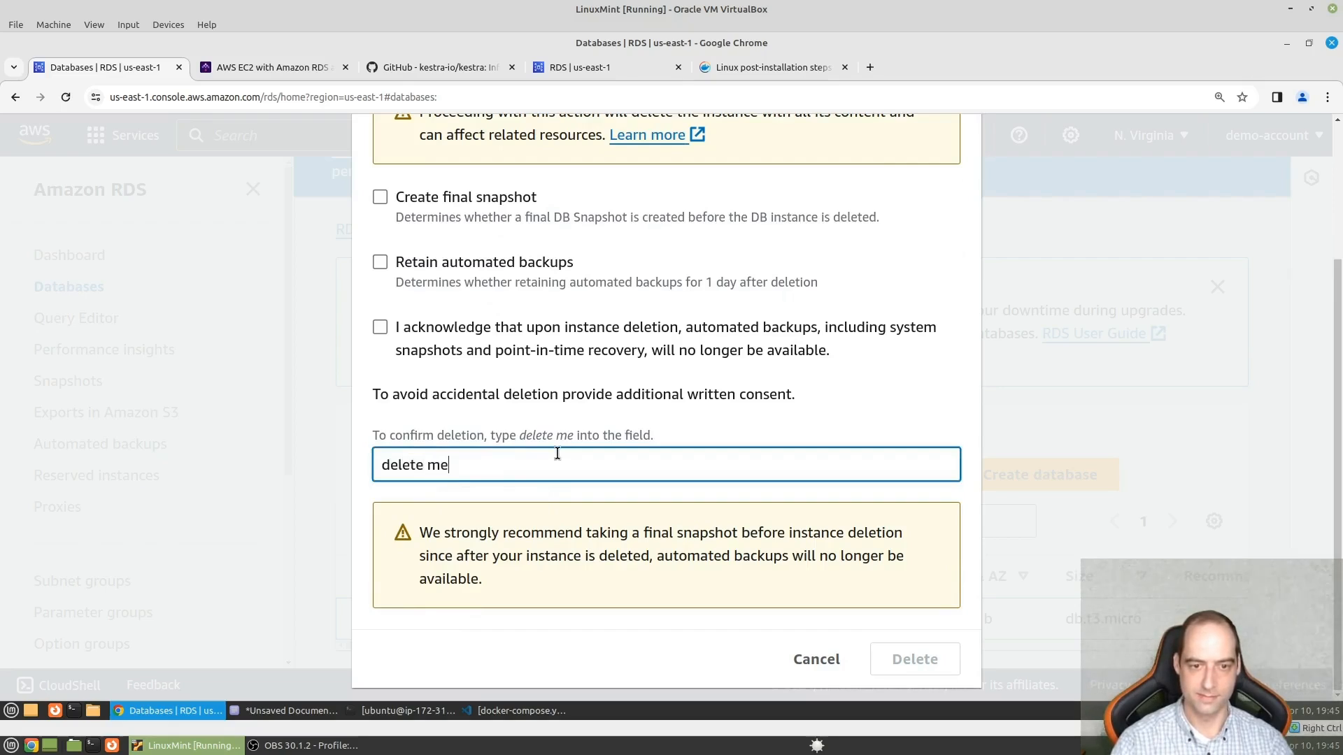
click(823, 659)
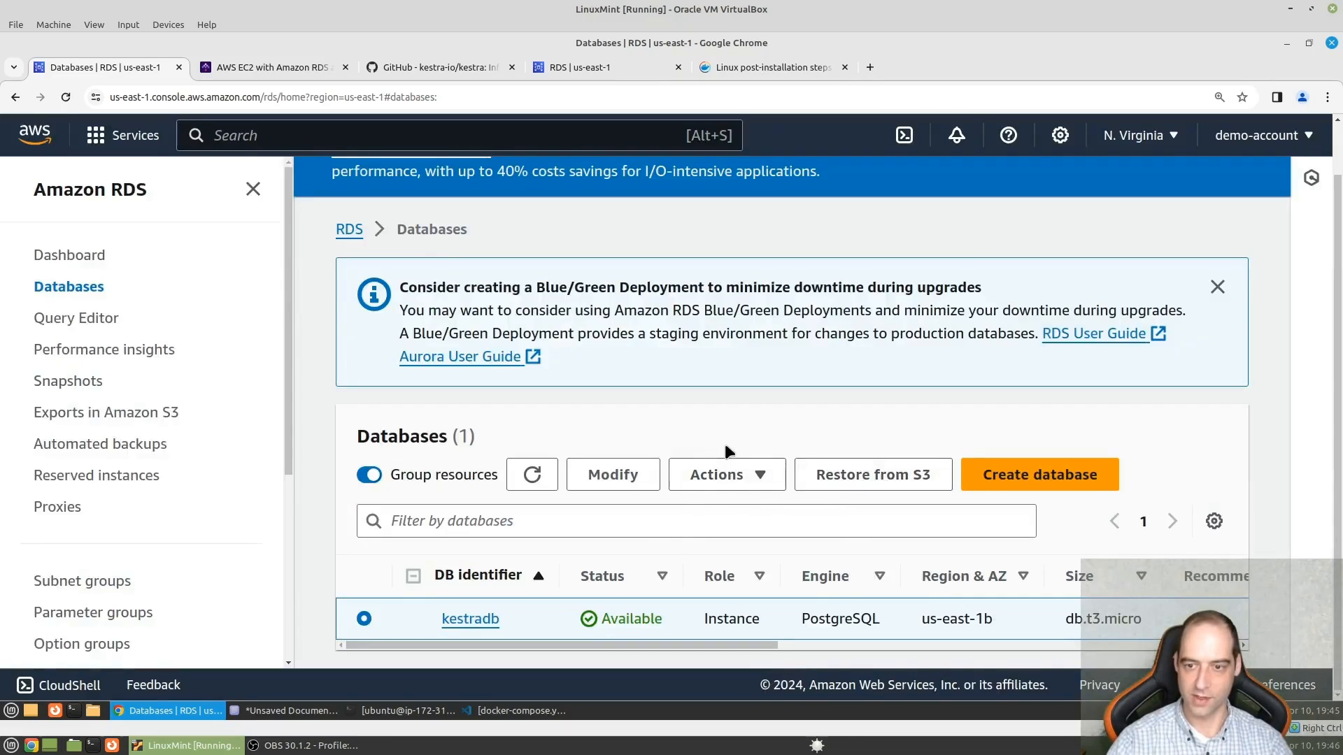
- Stop the kestradb instance temporarily, acknowledging the automatic restart after 7 days and leaving the snapshot option off
click(748, 477)
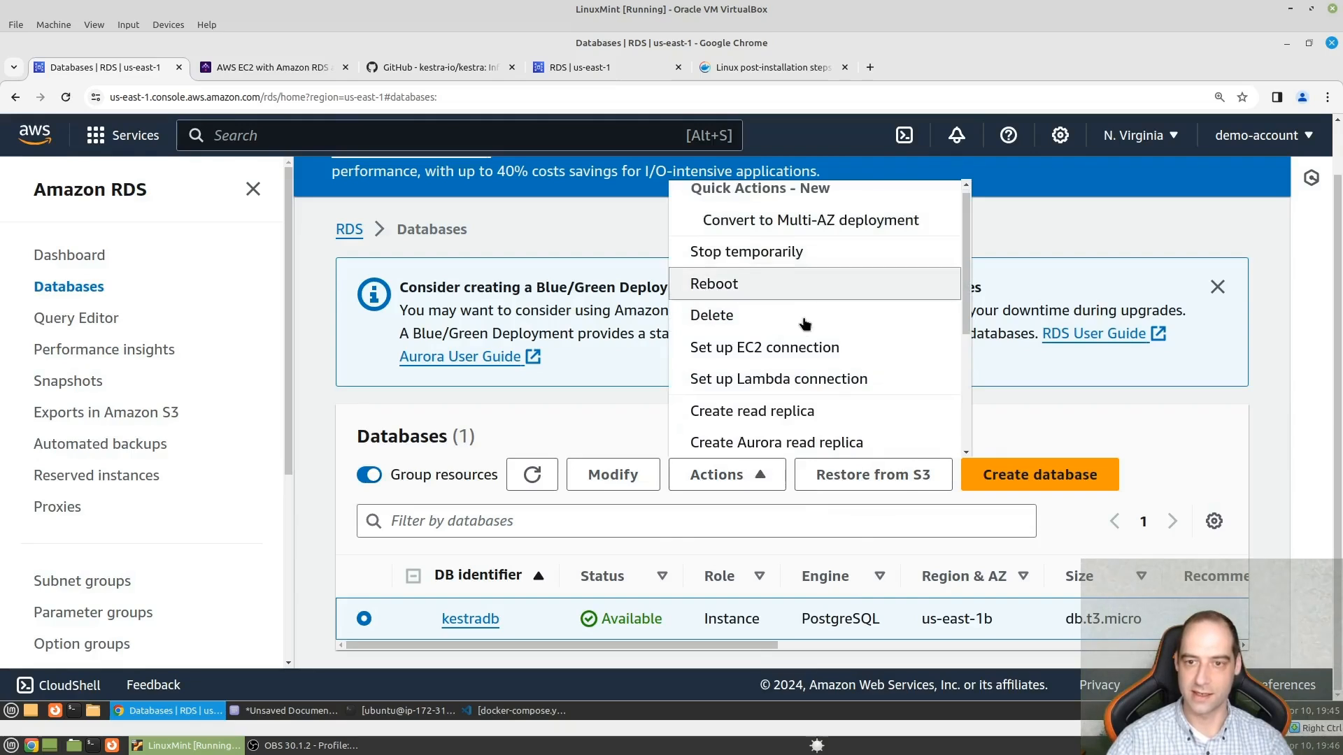
scroll(798, 322, up, 1)
click(796, 260)
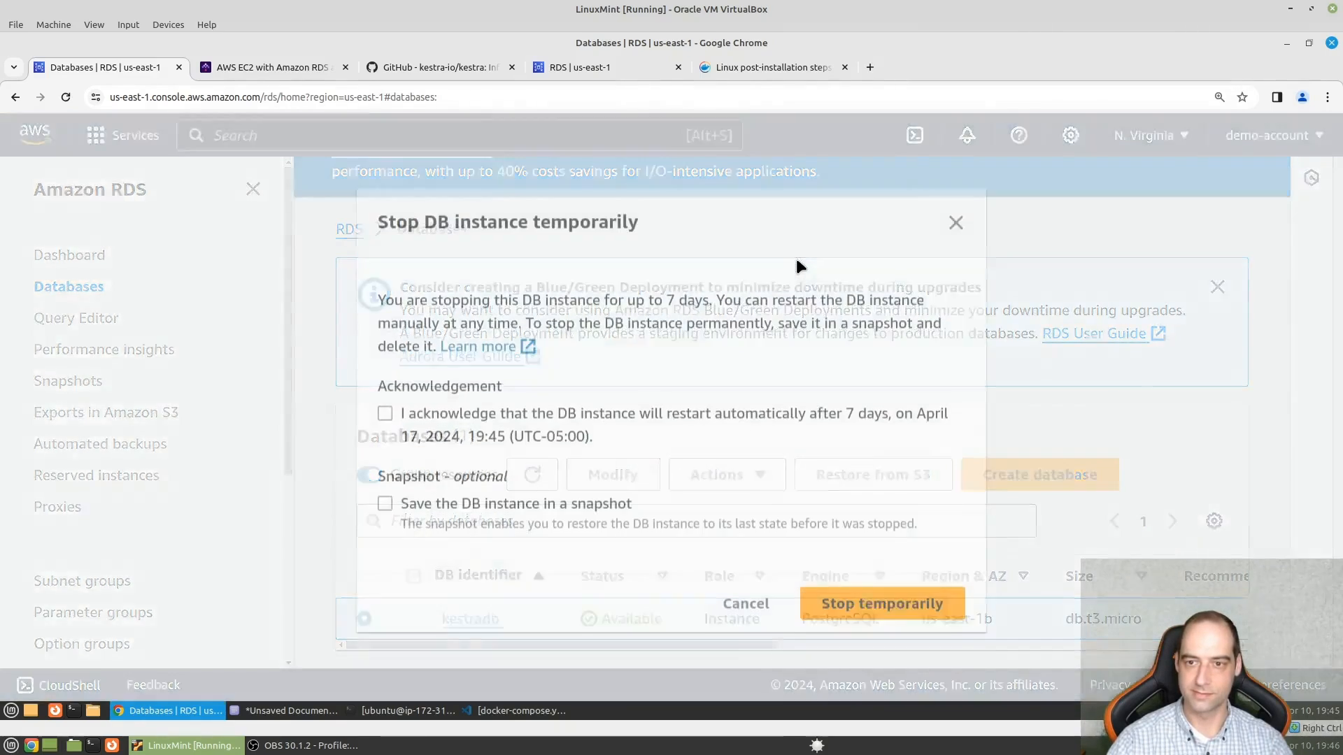
click(396, 413)
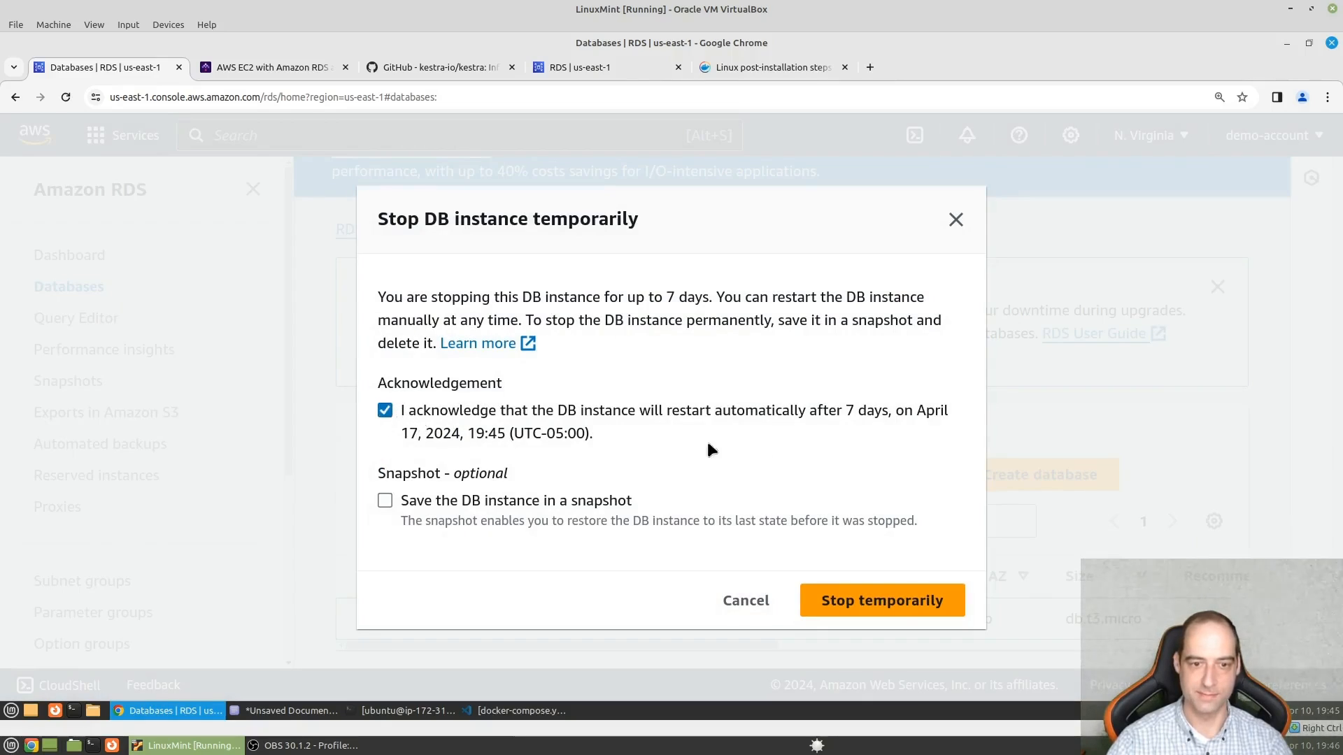
click(858, 600)
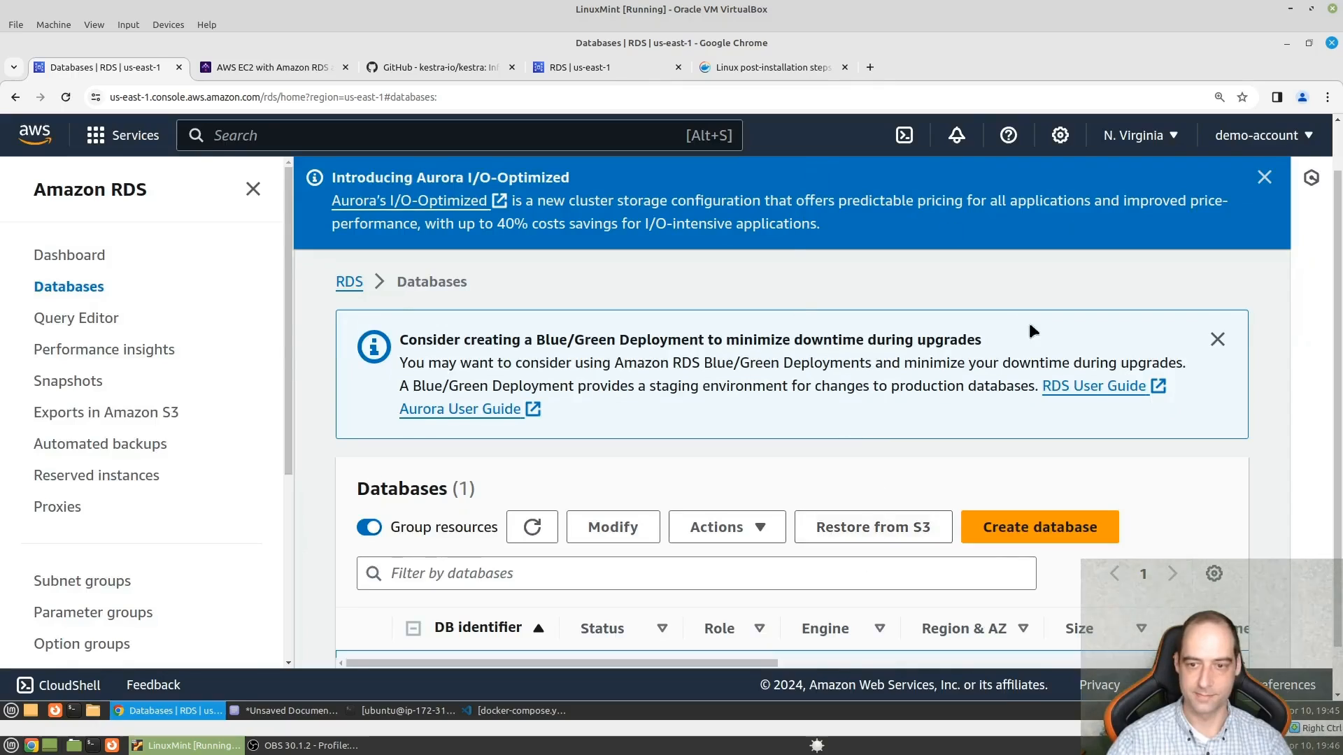
scroll(694, 499, down, 1)
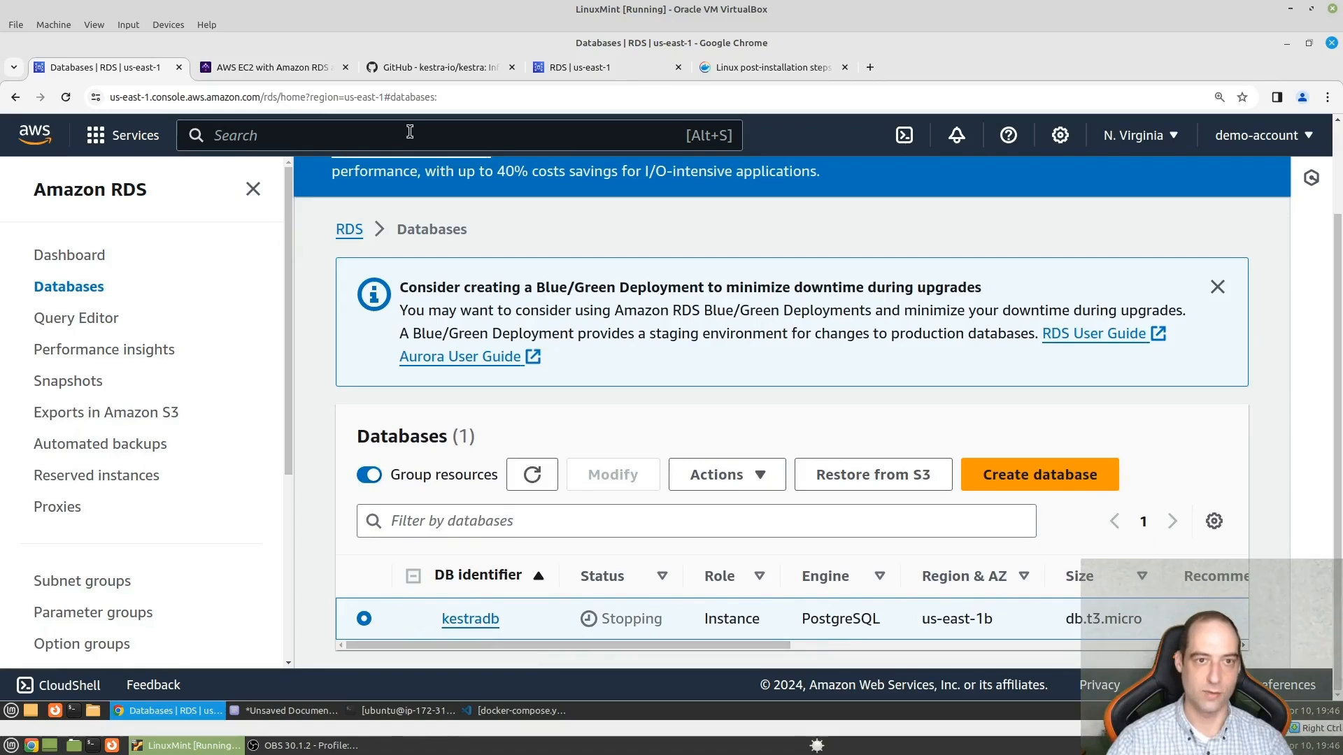
- Go to the EC2 service and open its list of running instances
click(301, 134)
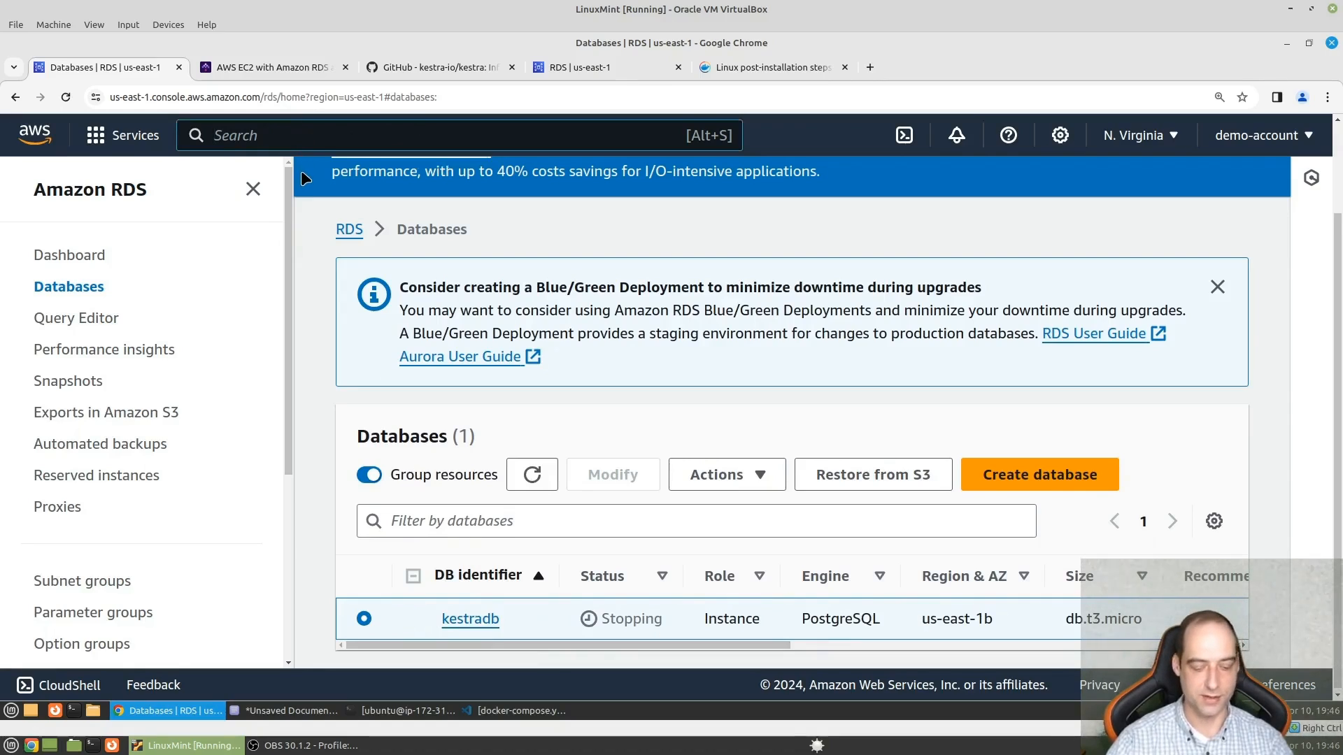
text(ec2)
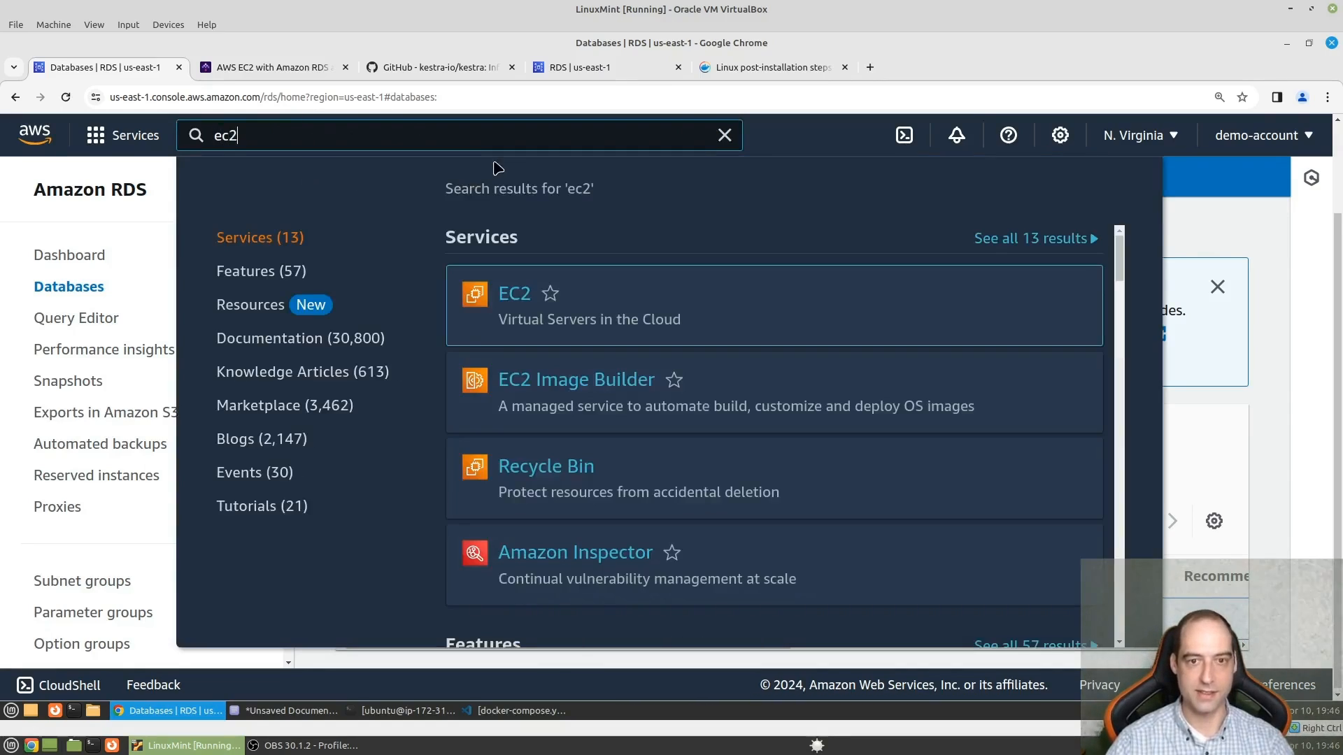
click(526, 294)
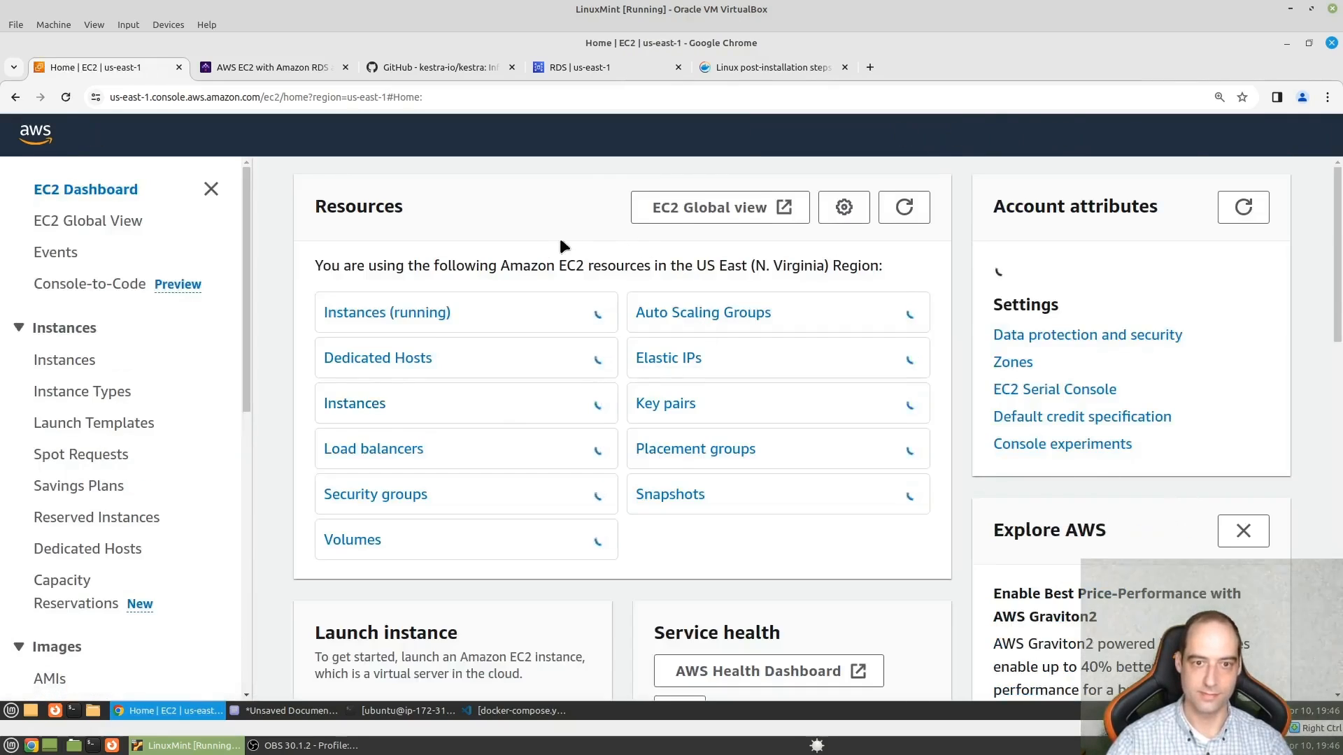
click(399, 312)
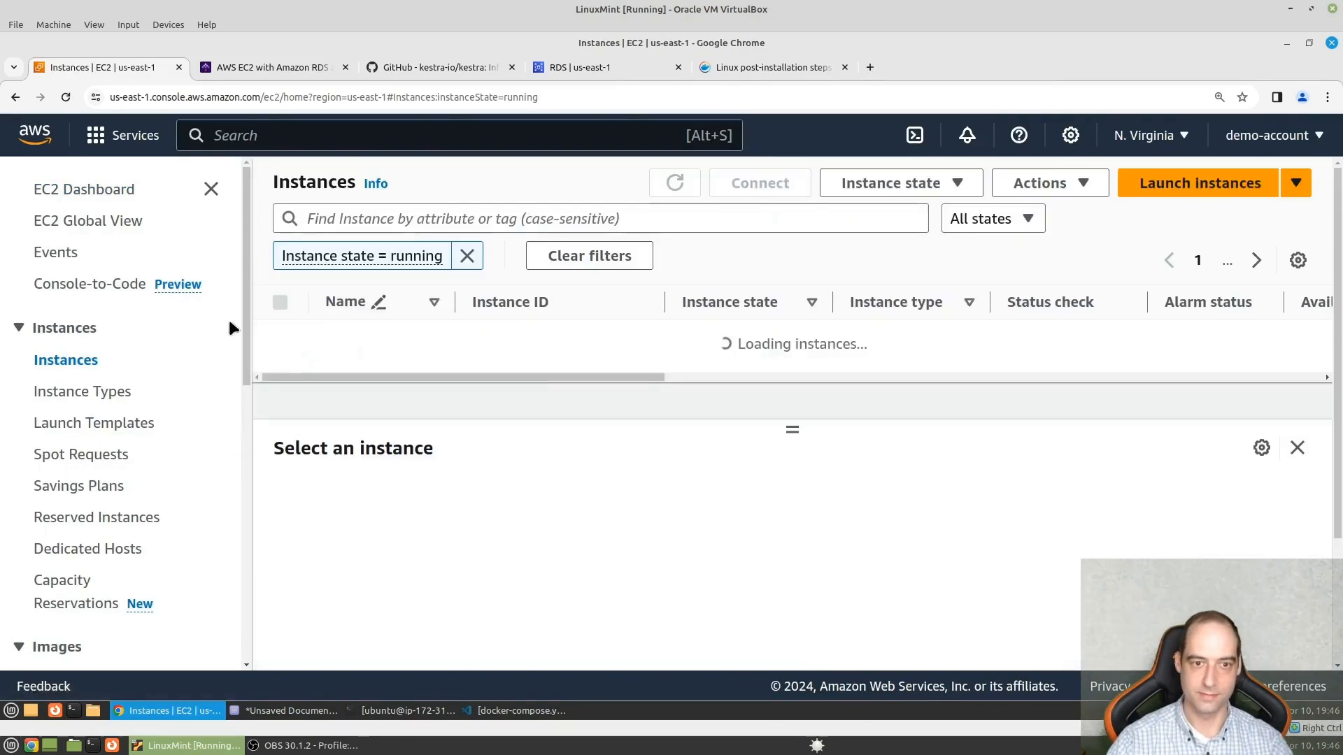
- Terminate the kestra EC2 instance and confirm the termination
click(280, 338)
click(279, 337)
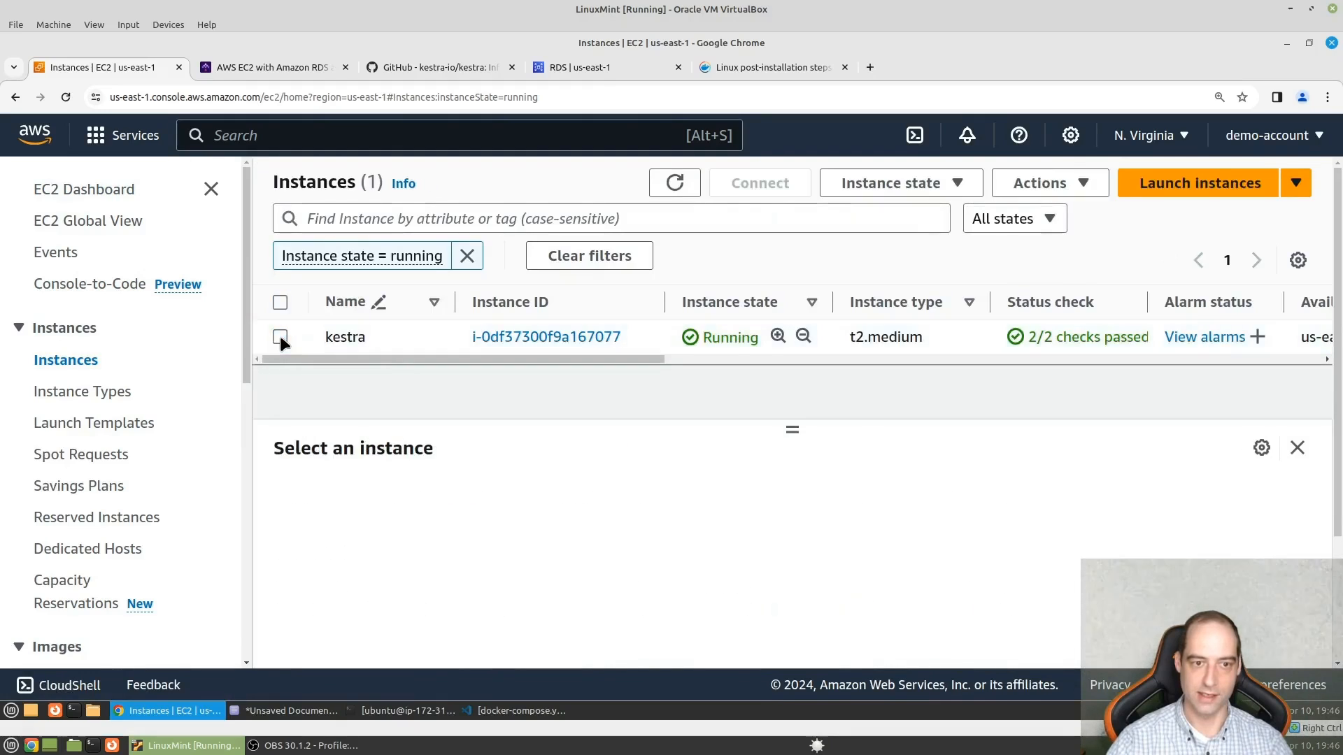
click(280, 337)
click(1084, 189)
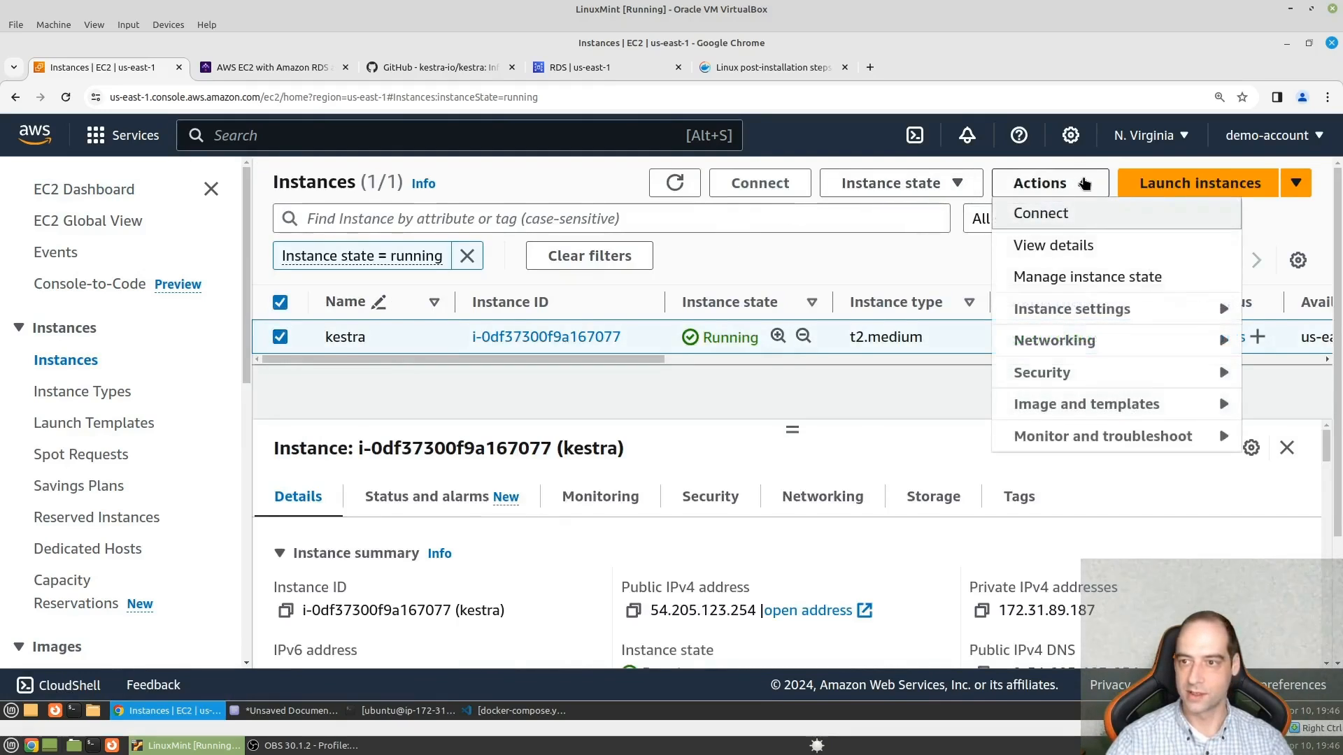
click(921, 189)
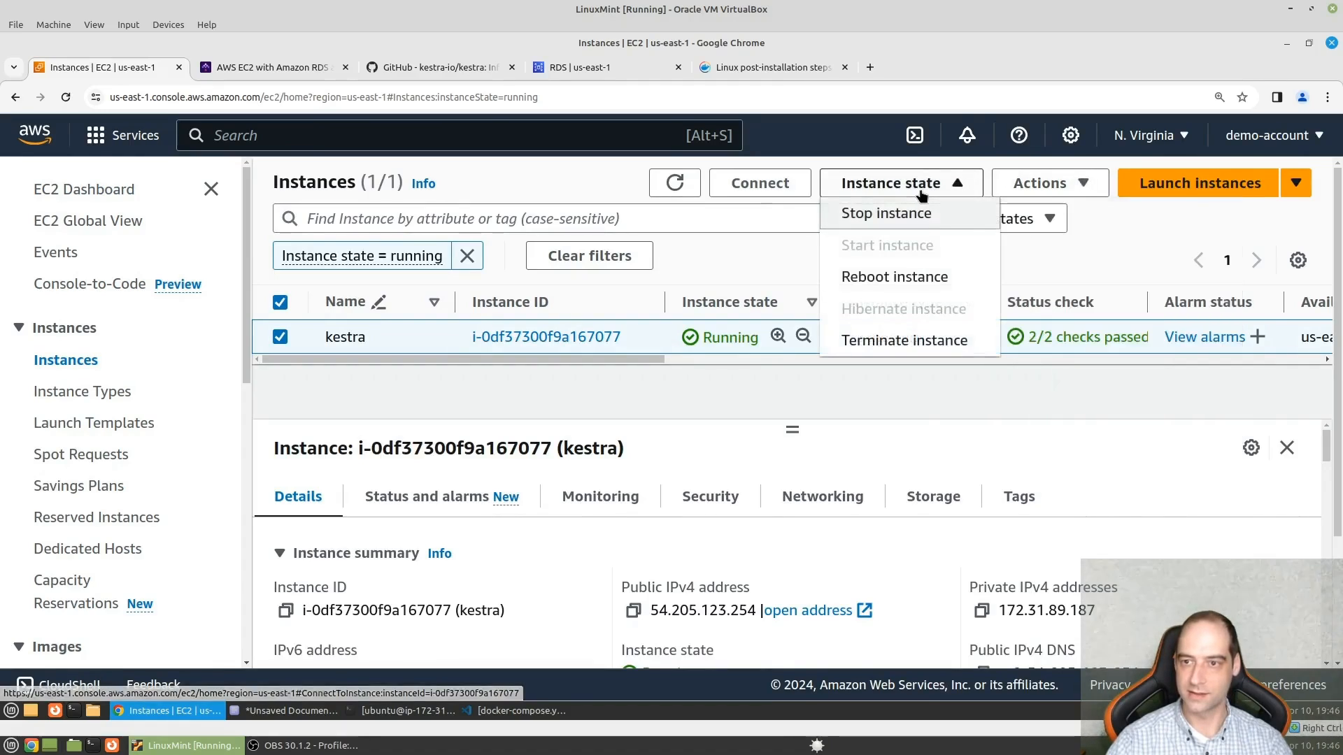
click(910, 341)
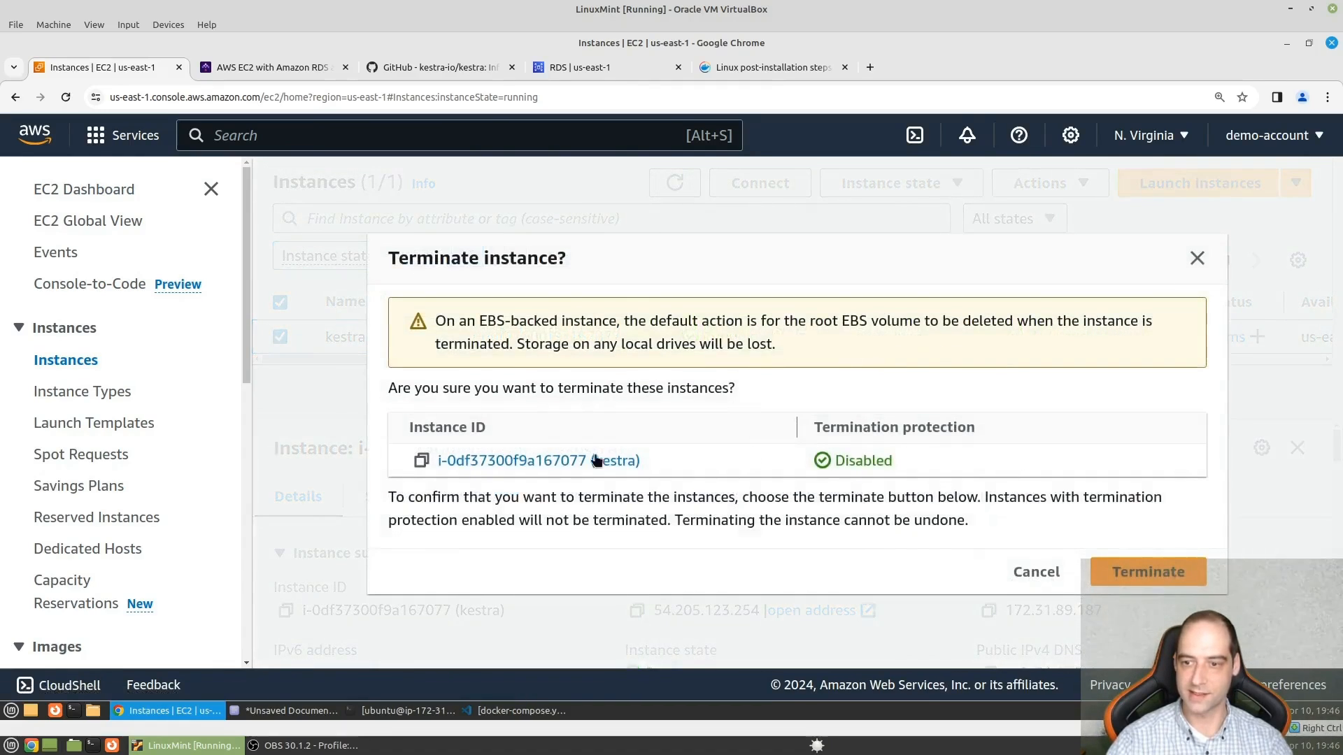
click(1127, 572)
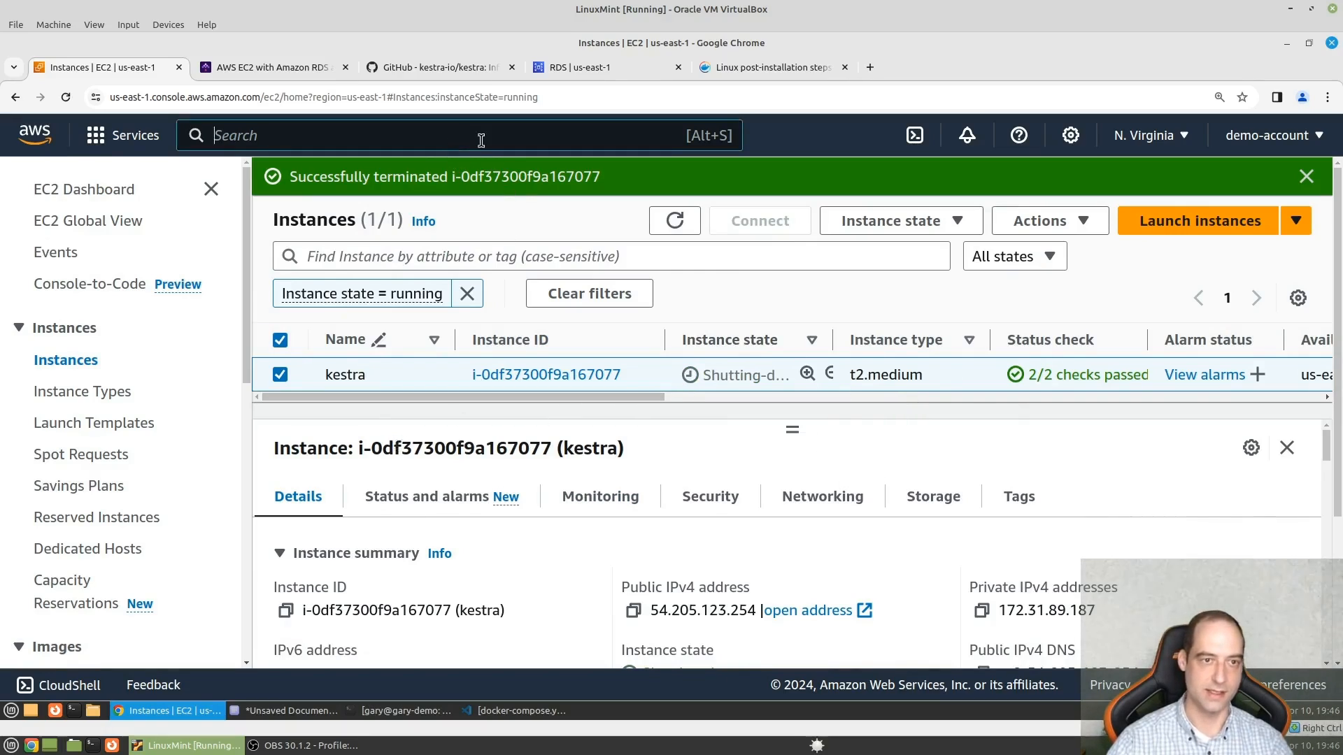
- Go to the S3 service and request deletion of the kestra-data bucket
text(s3)
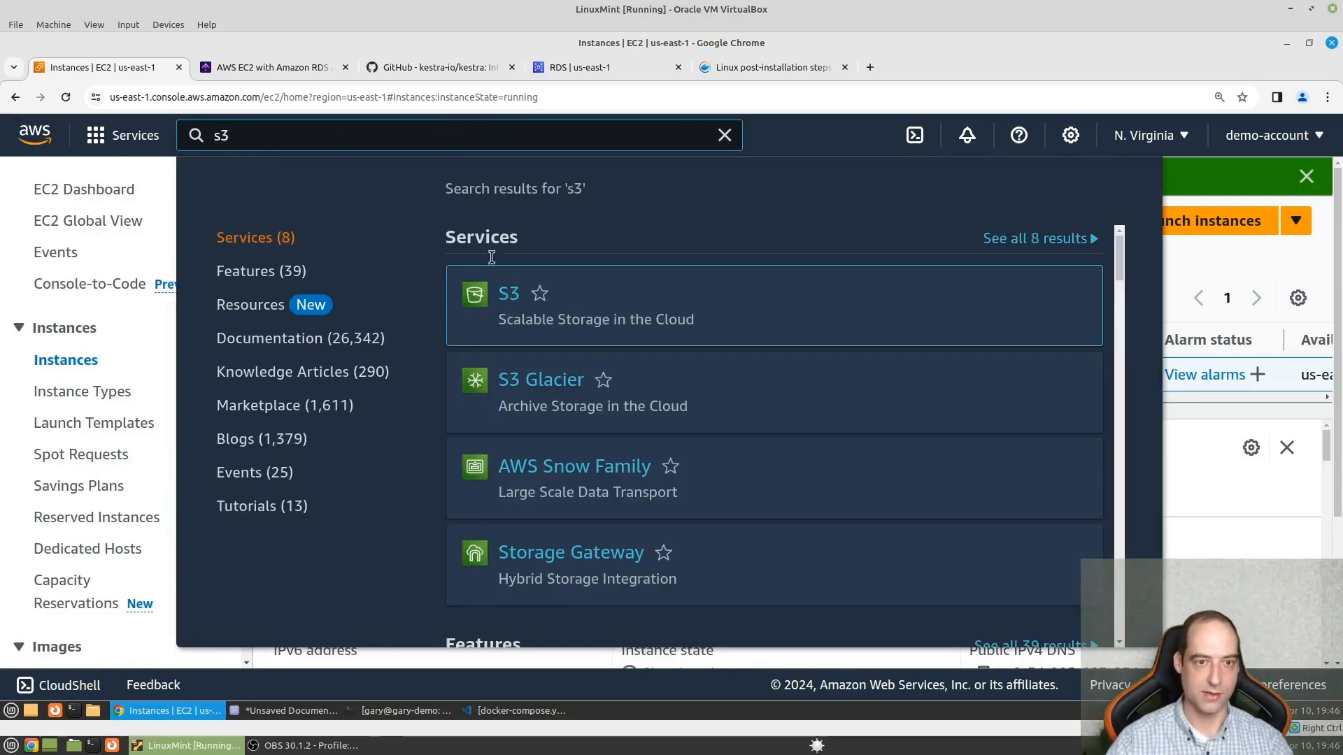
click(509, 294)
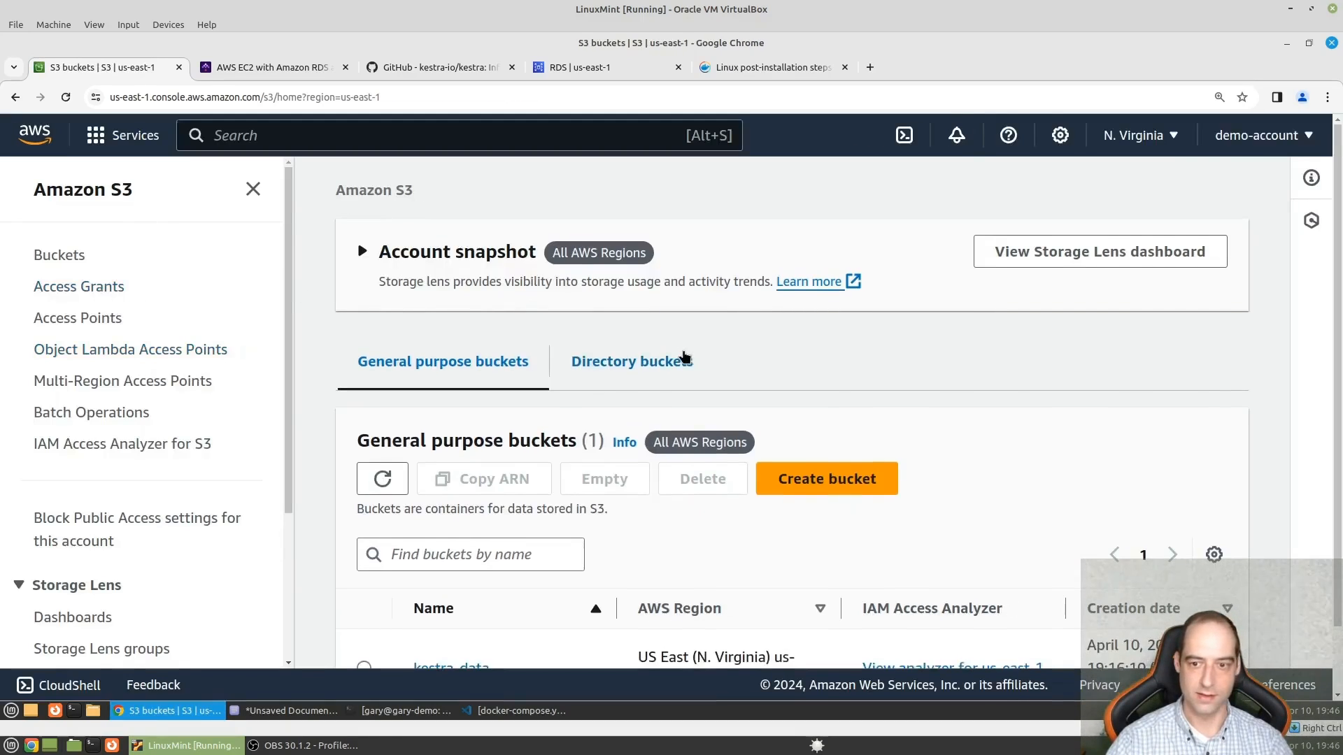
scroll(700, 360, down, 2)
click(363, 595)
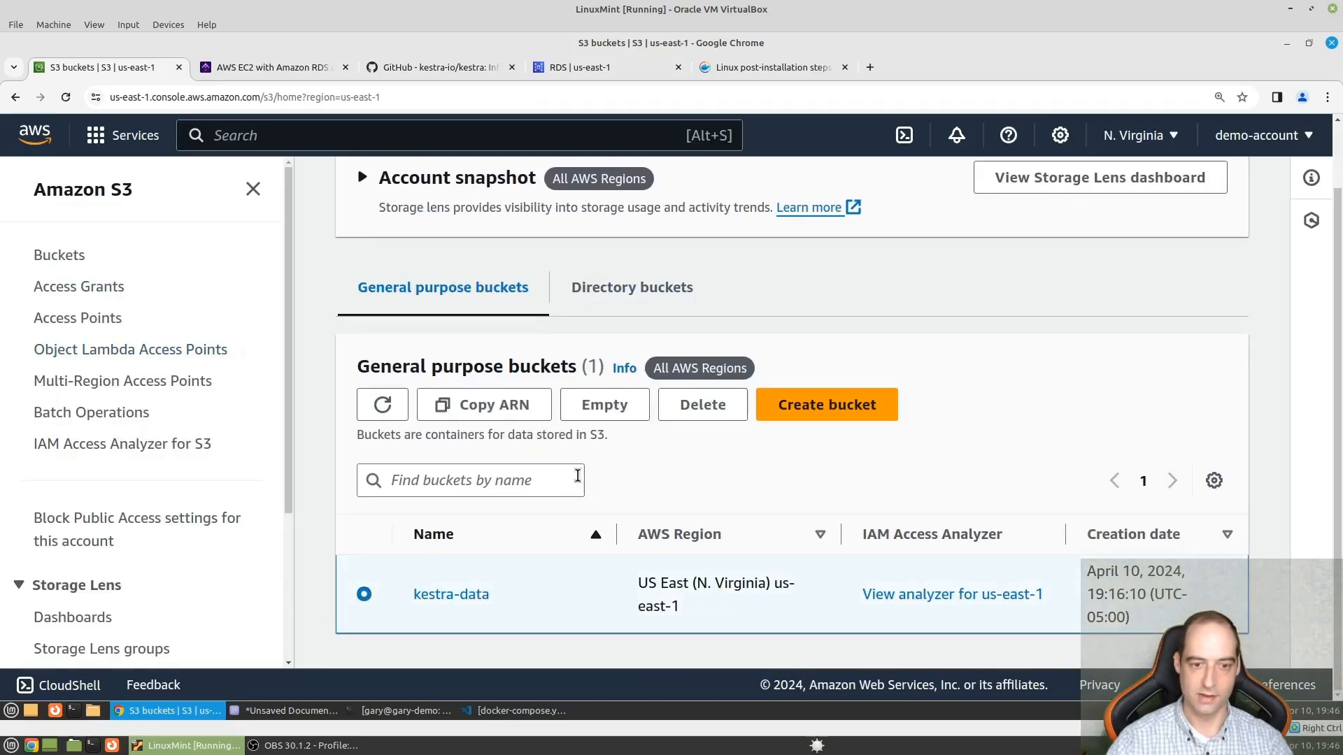
click(696, 405)
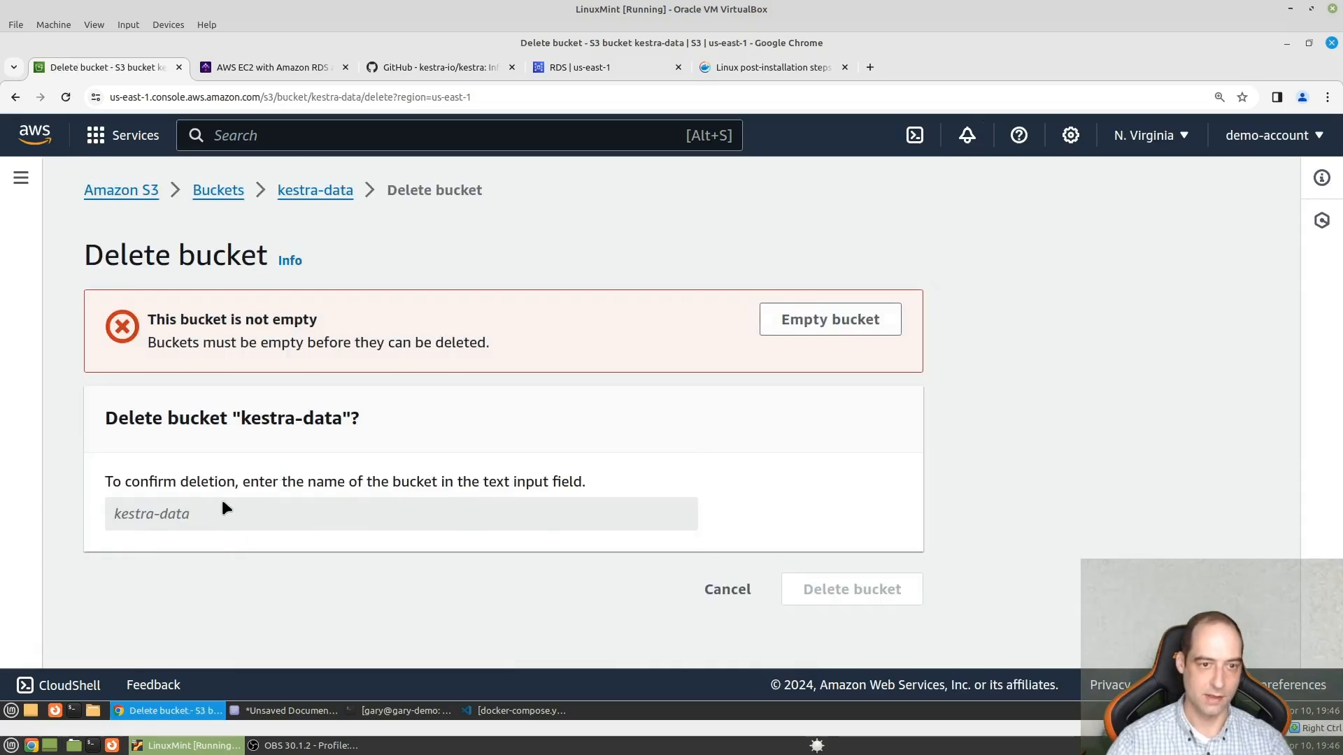
- Empty the kestra-data bucket, confirming the removal of all its objects with "permanently delete"
click(794, 316)
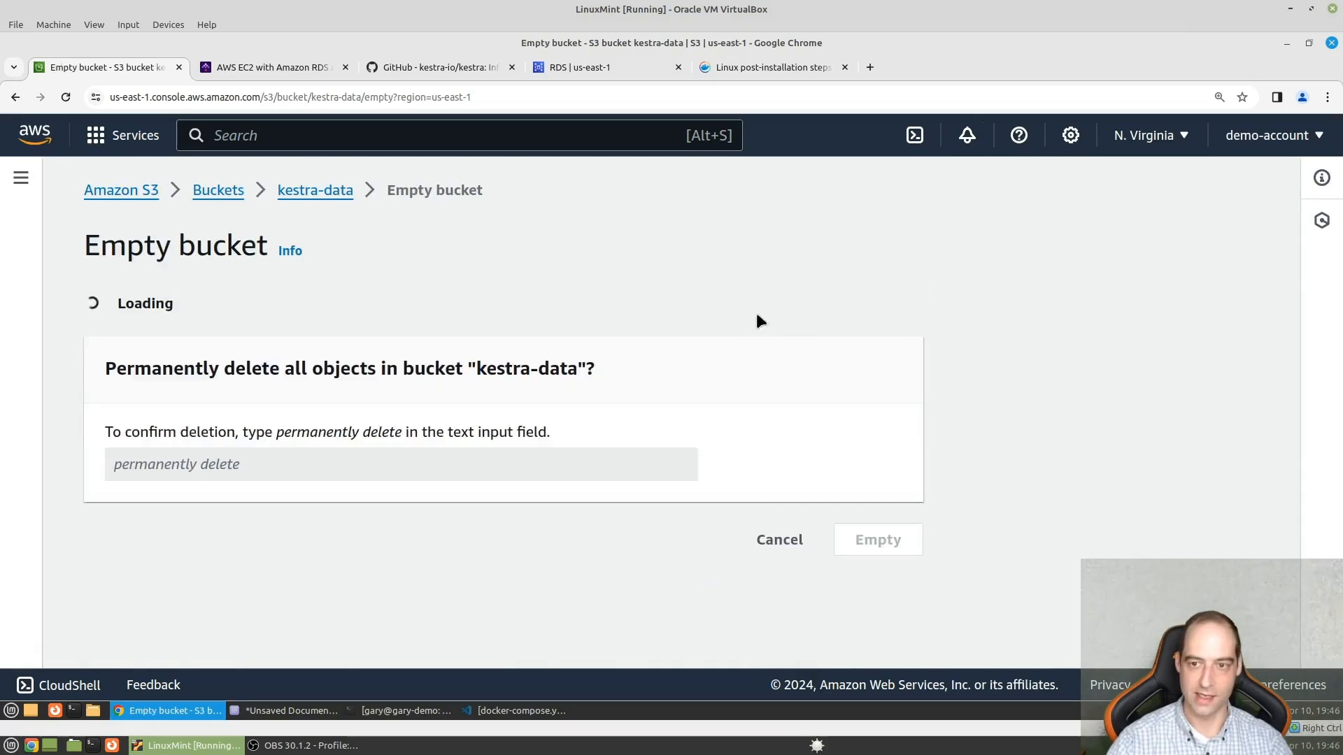
scroll(414, 520, down, 3)
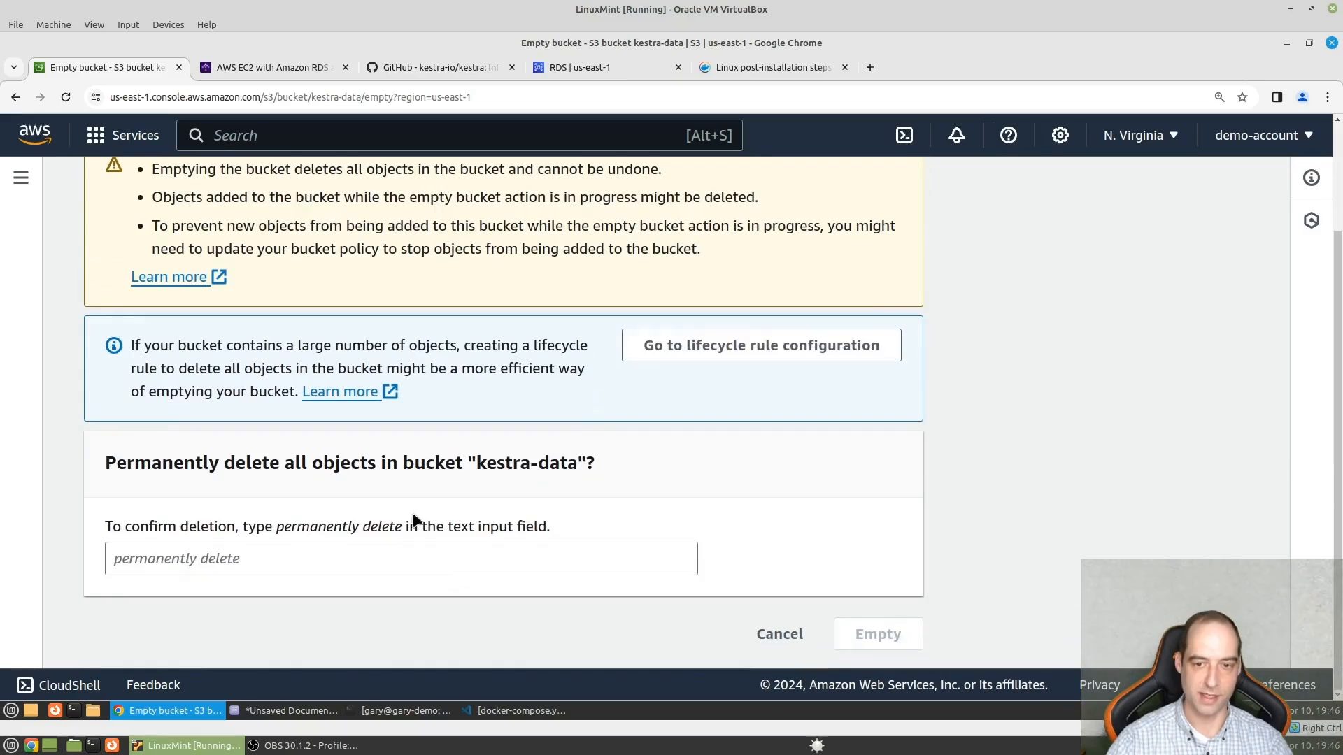
click(311, 559)
text(permanen)
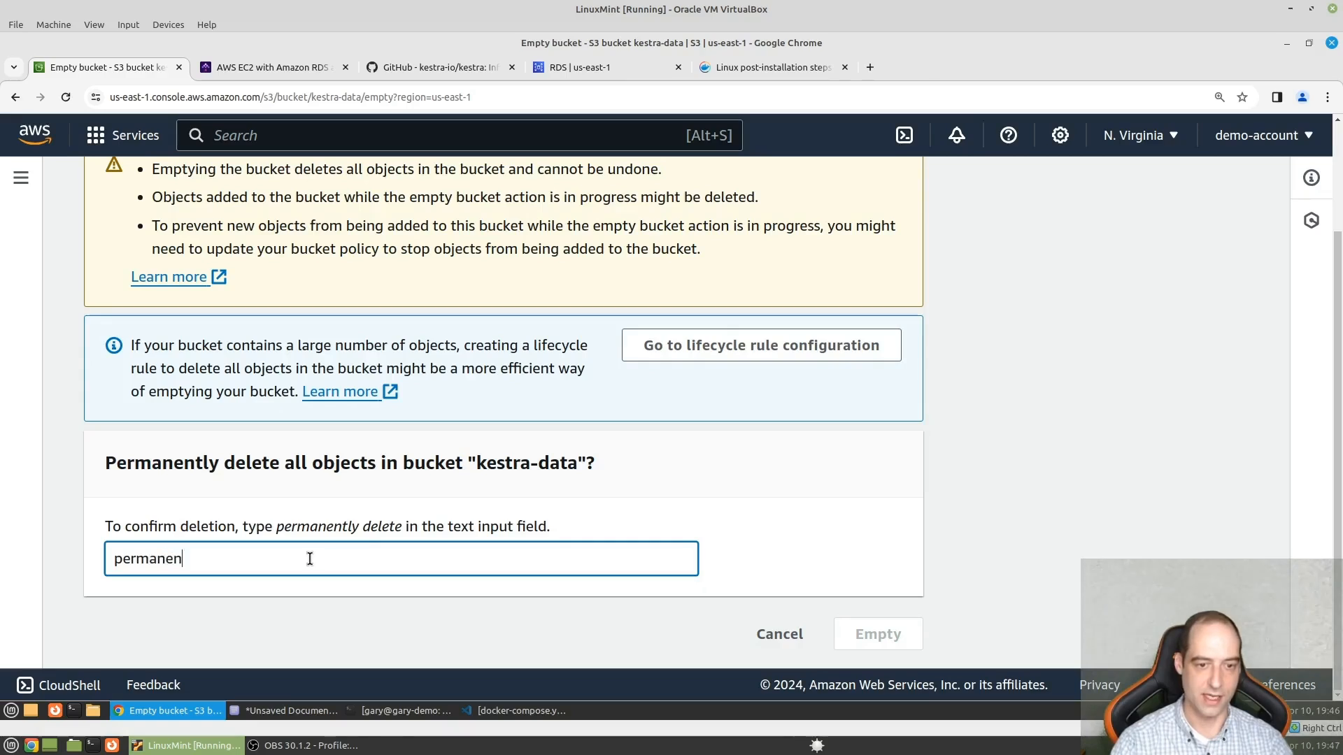
text(tly delete)
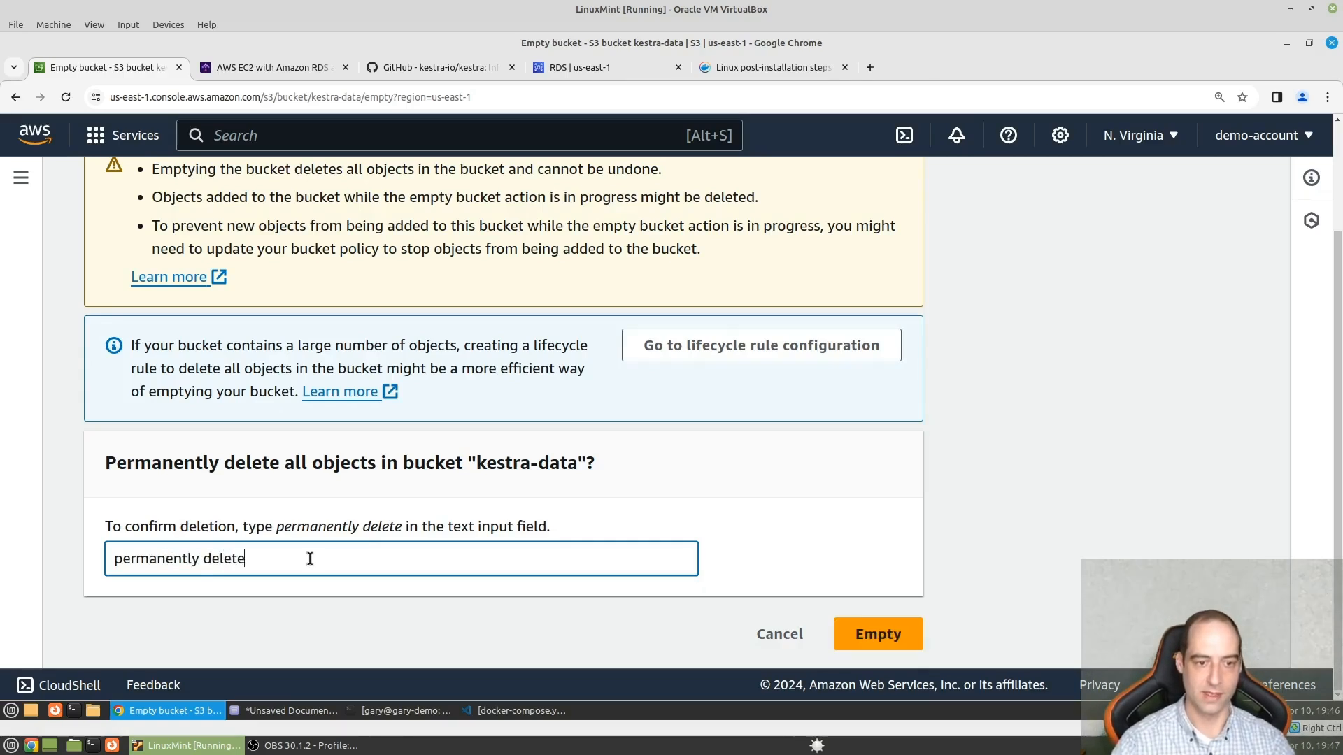
click(878, 636)
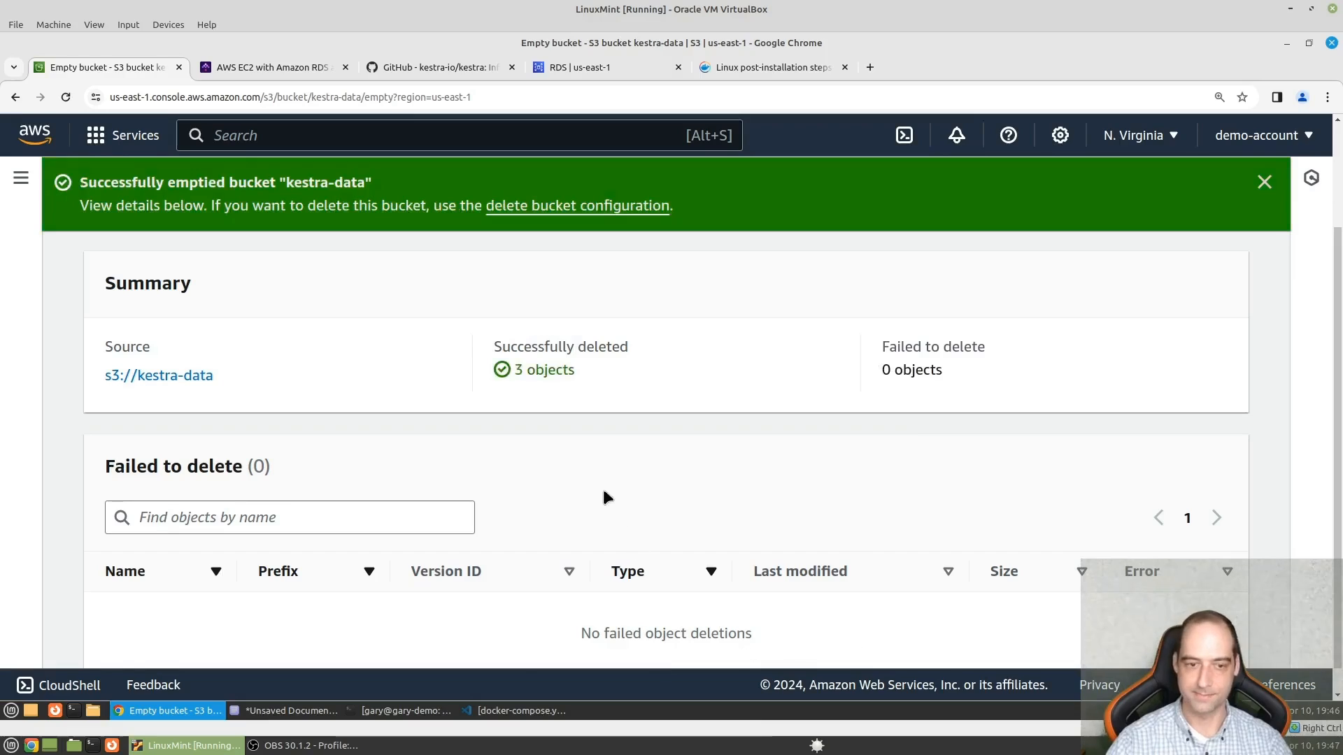
- Go to the IAM service and open its list of users
click(299, 134)
text(iam)
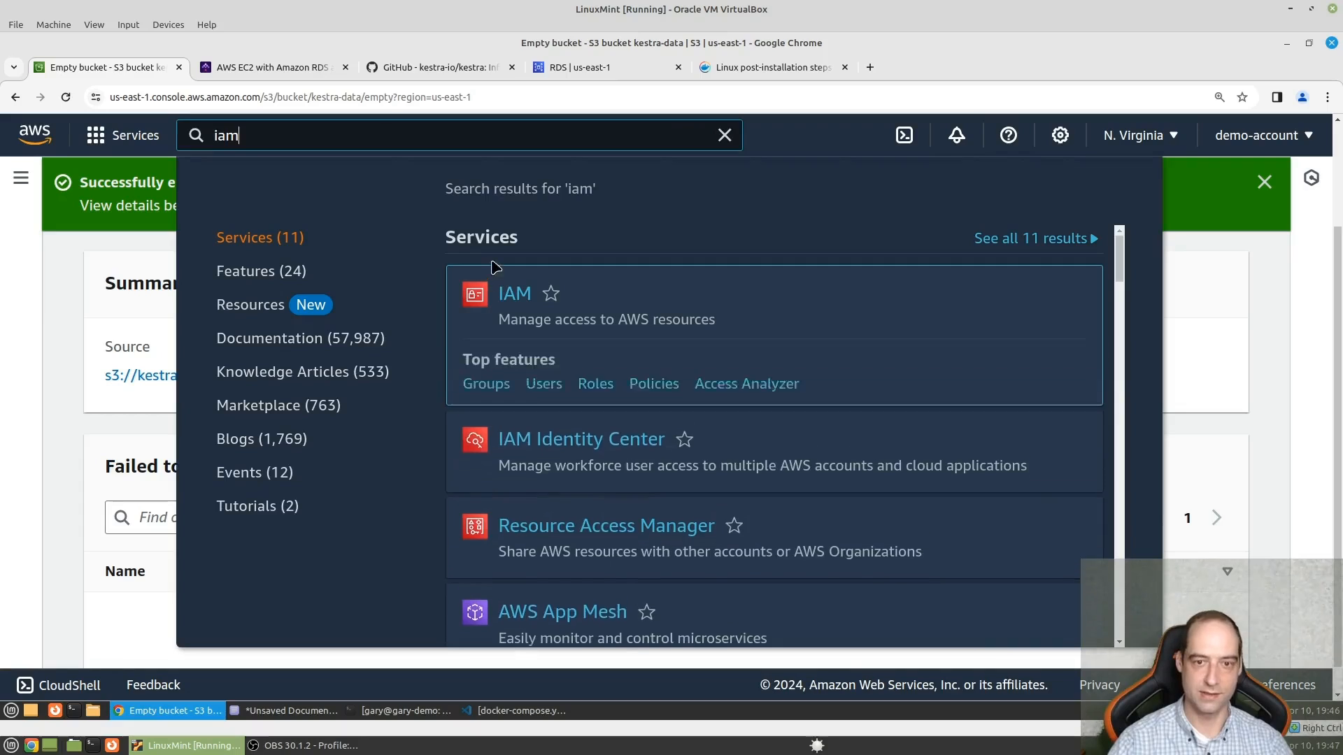
click(518, 292)
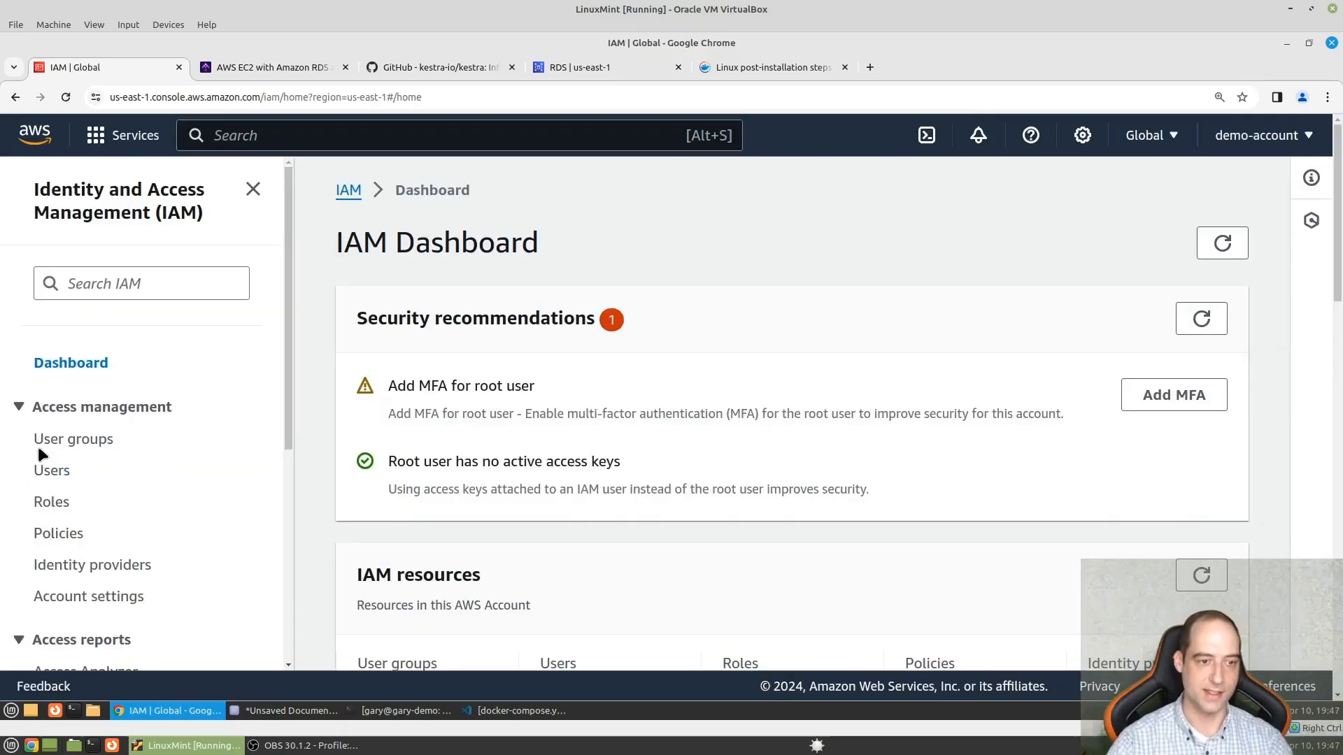
click(49, 474)
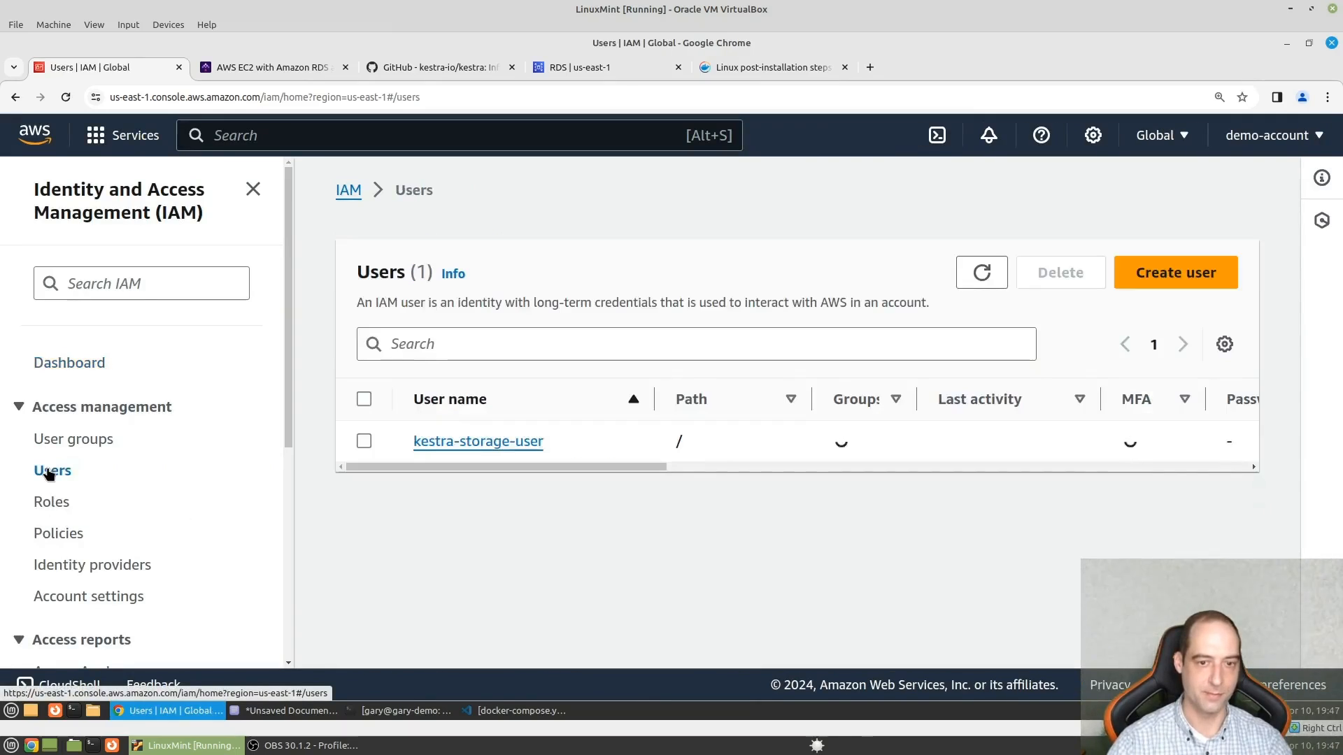
- Delete the IAM user kestra-storage-user, entering its user name to confirm the deletion
click(361, 440)
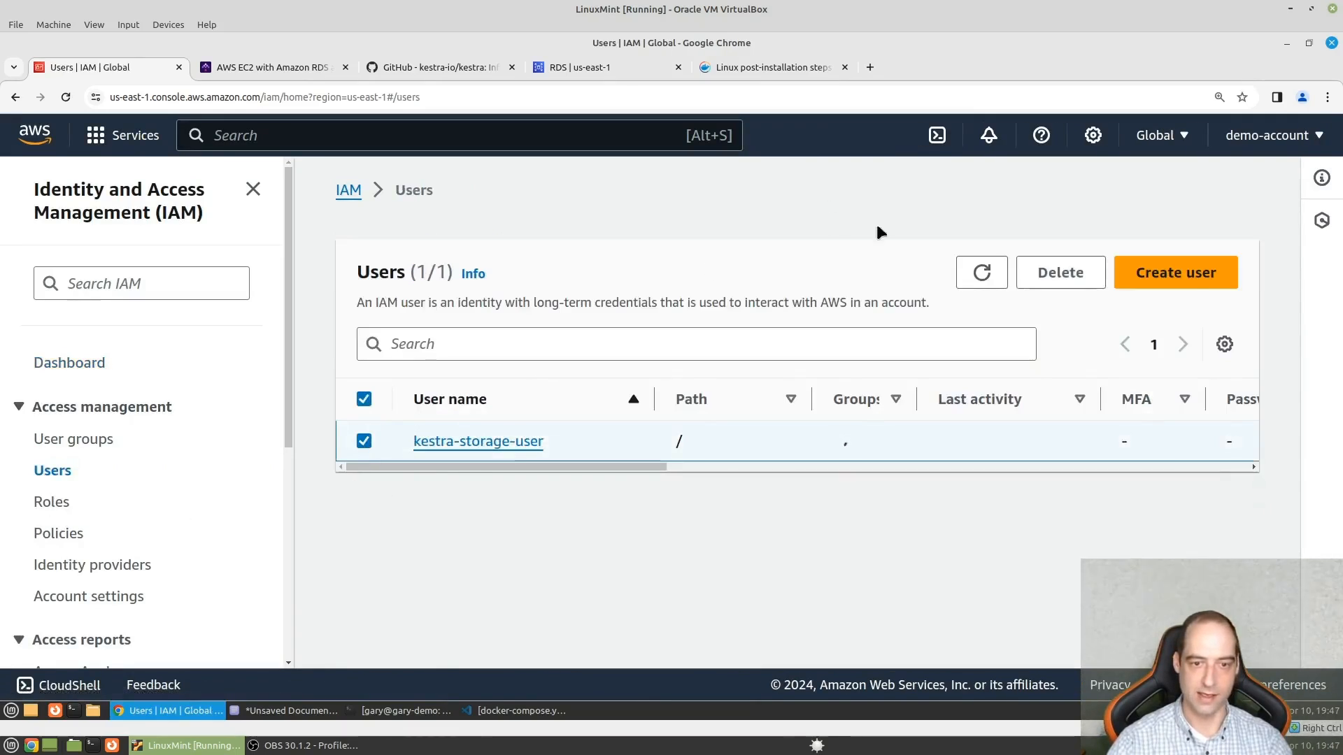
click(1065, 272)
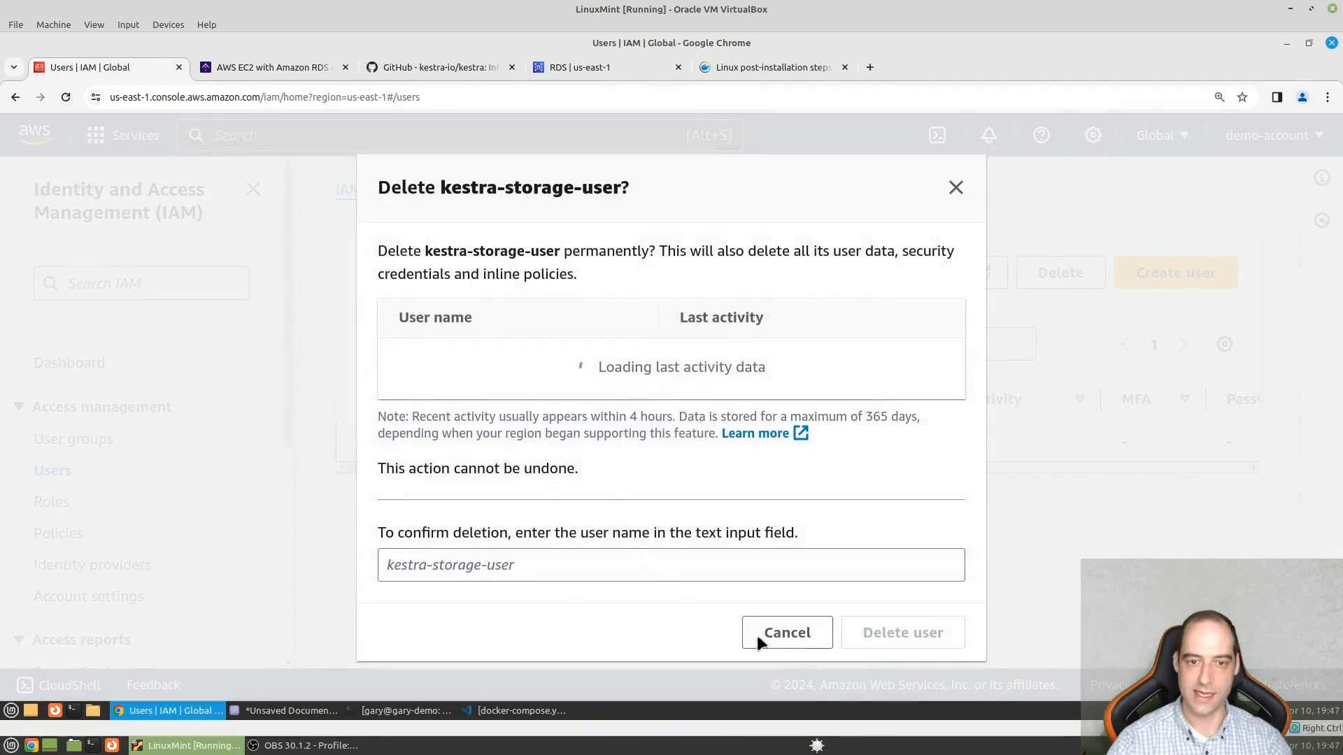
click(524, 554)
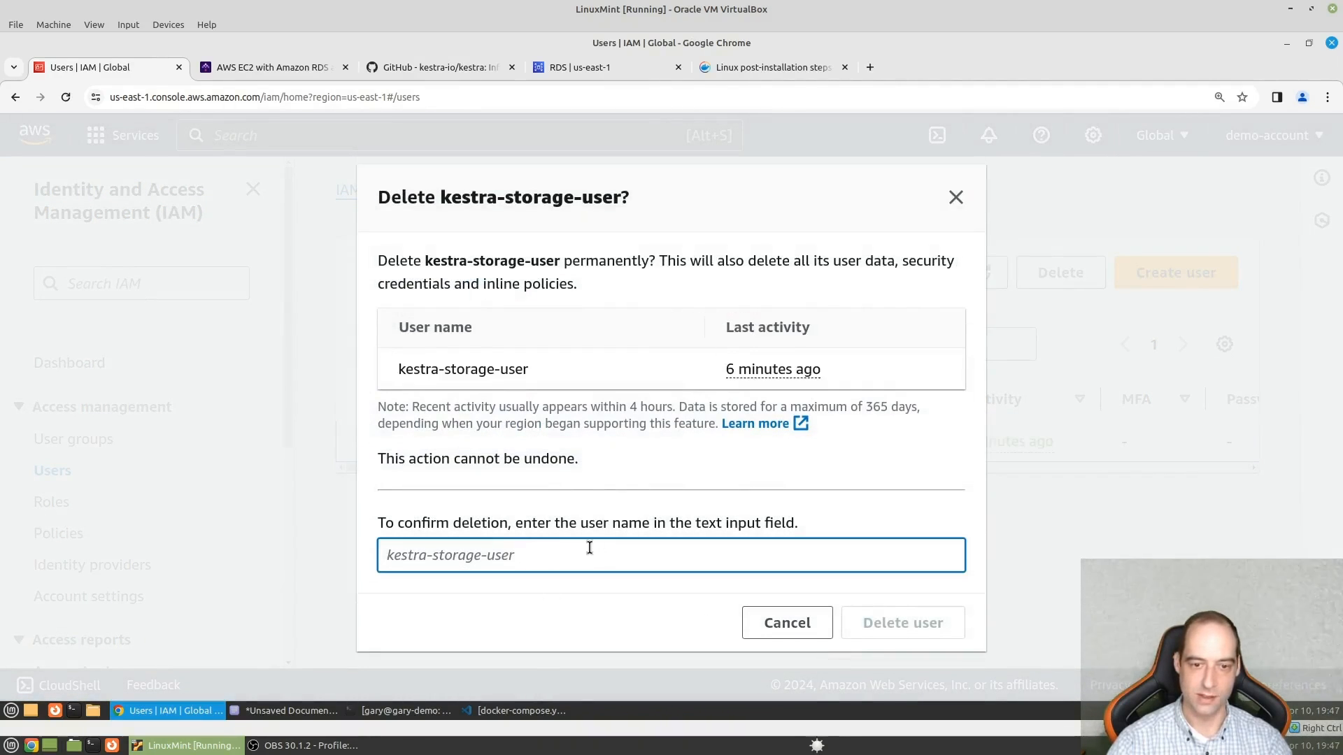
text(kestra-)
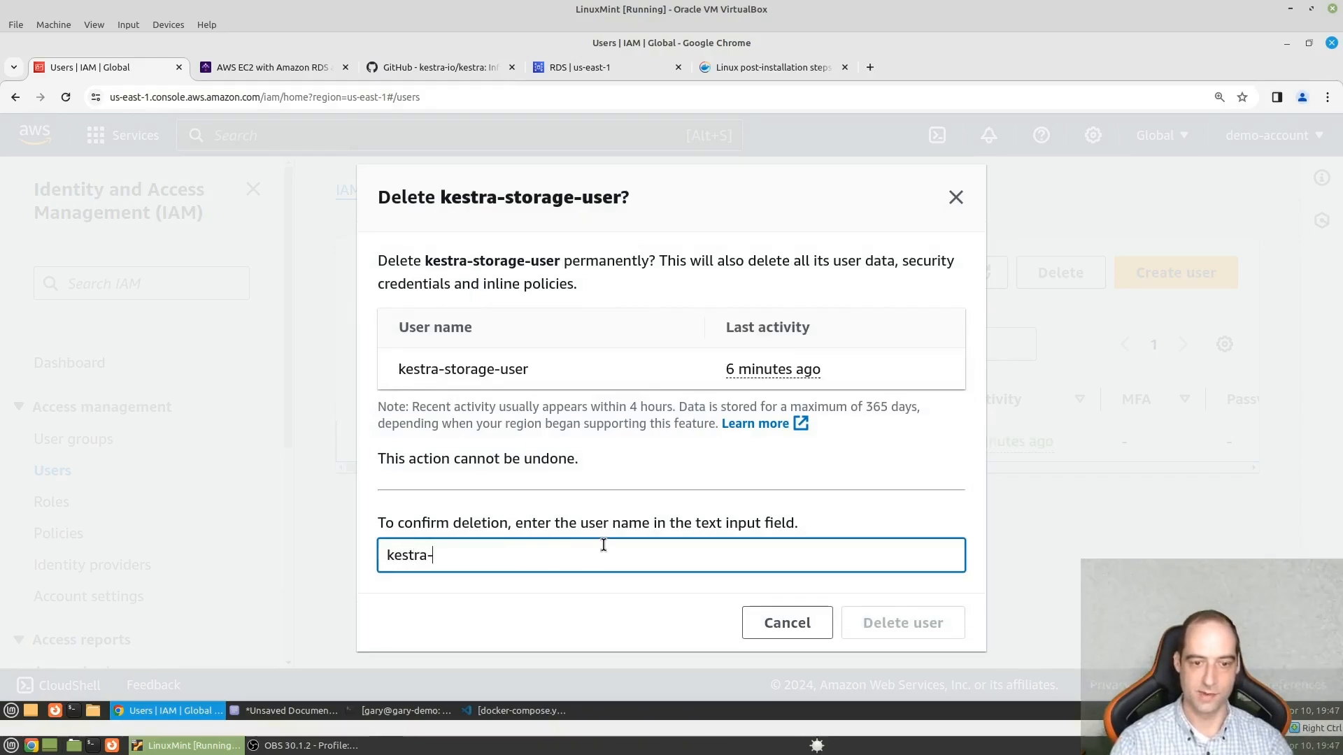
text(storage-u)
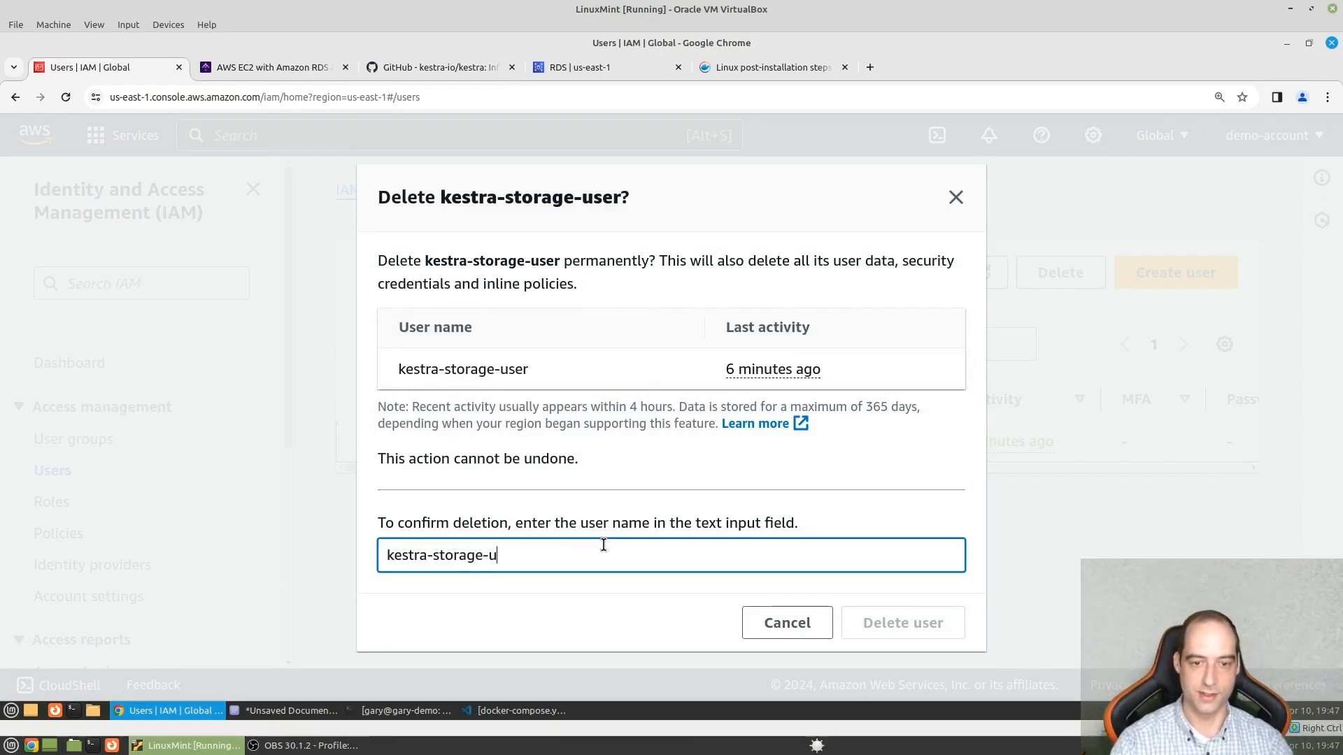
text(ser)
click(884, 621)
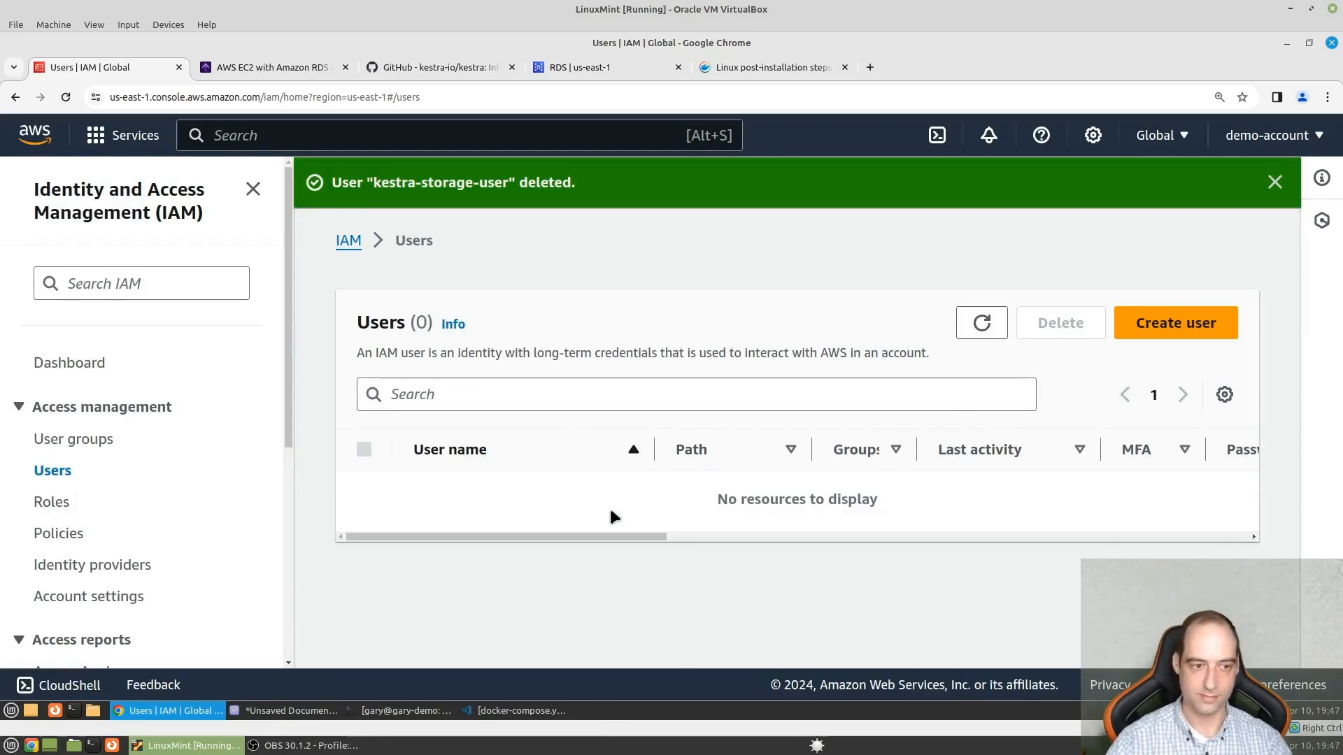
- Open the EC2 security groups and review the listed groups, including those for the EC2 and RDS connection
click(281, 141)
text(securit)
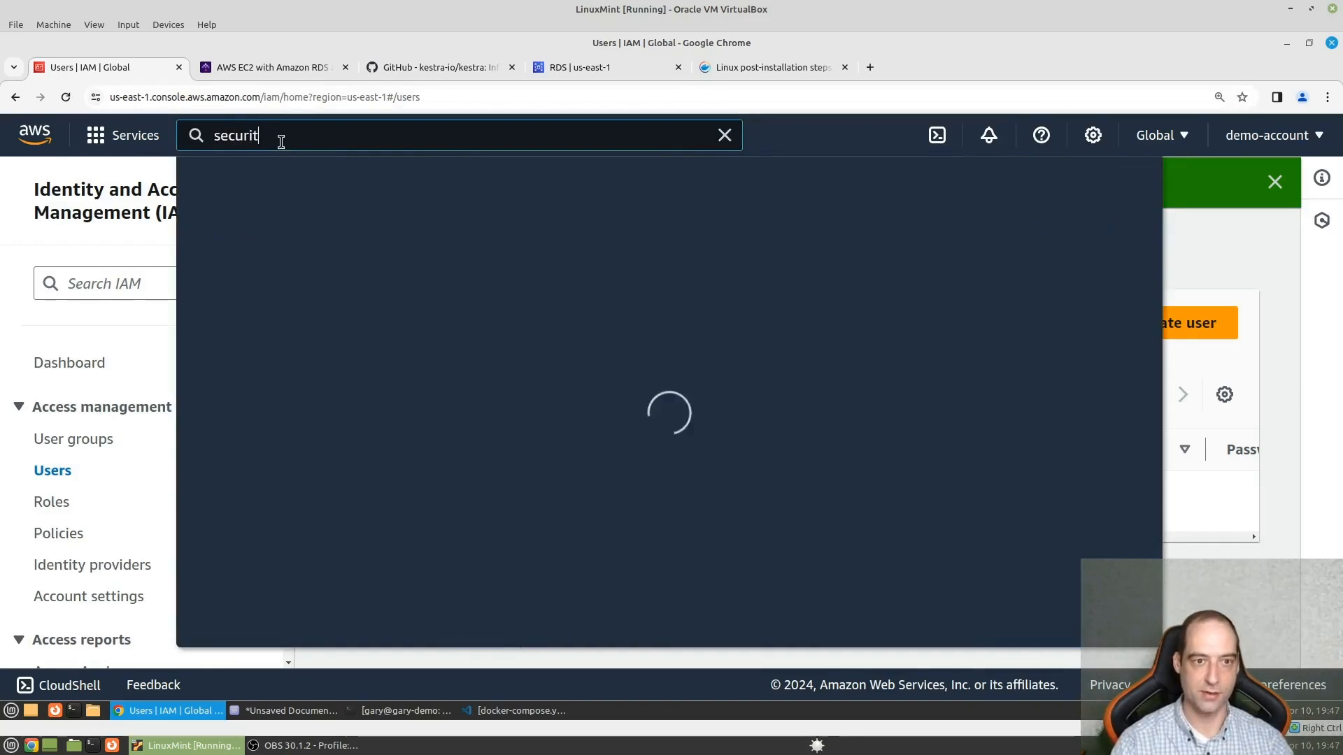
text(y groups)
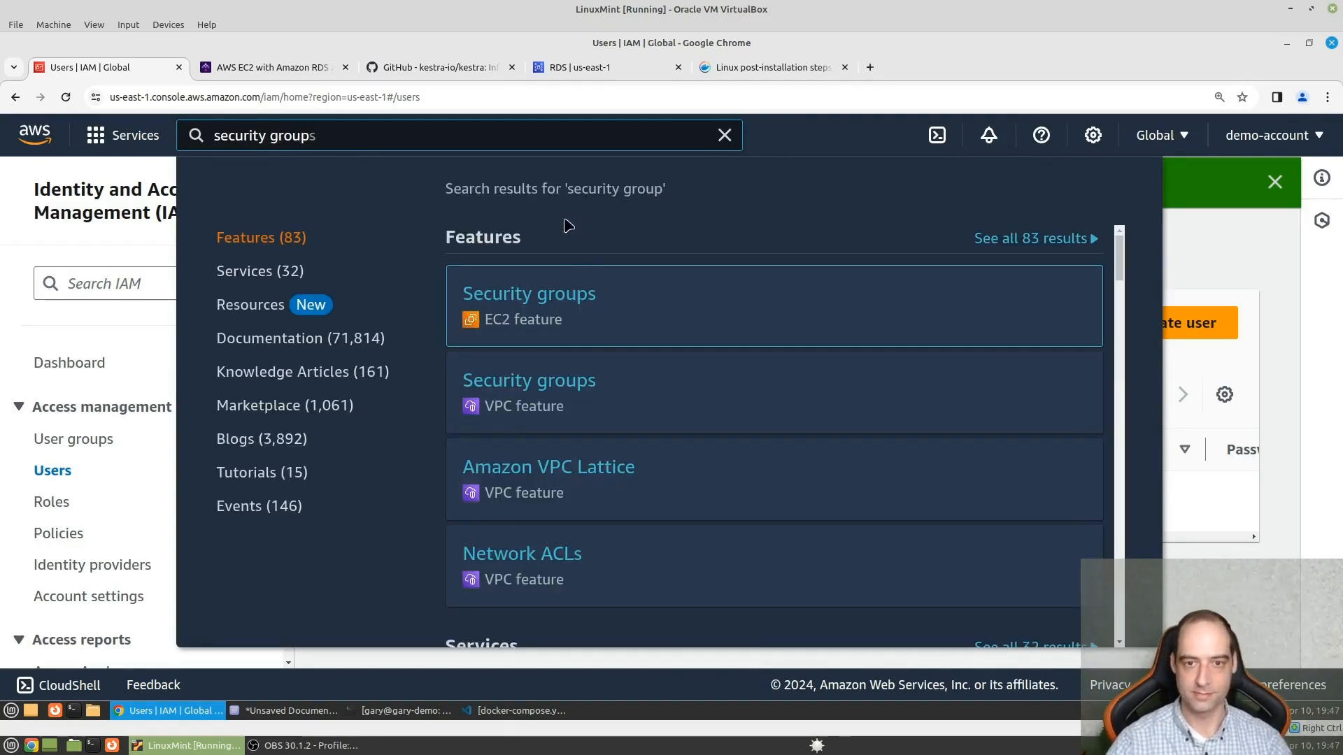
click(561, 291)
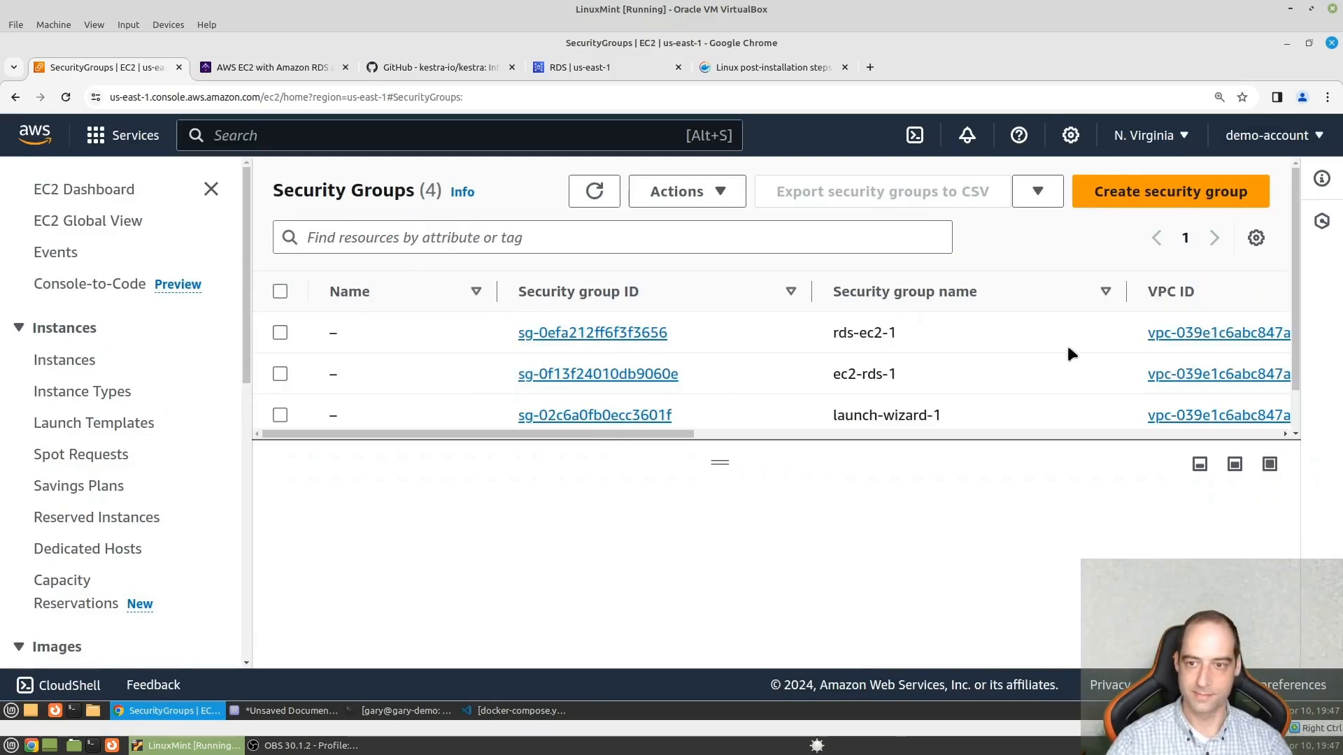
scroll(521, 392, down, 1)
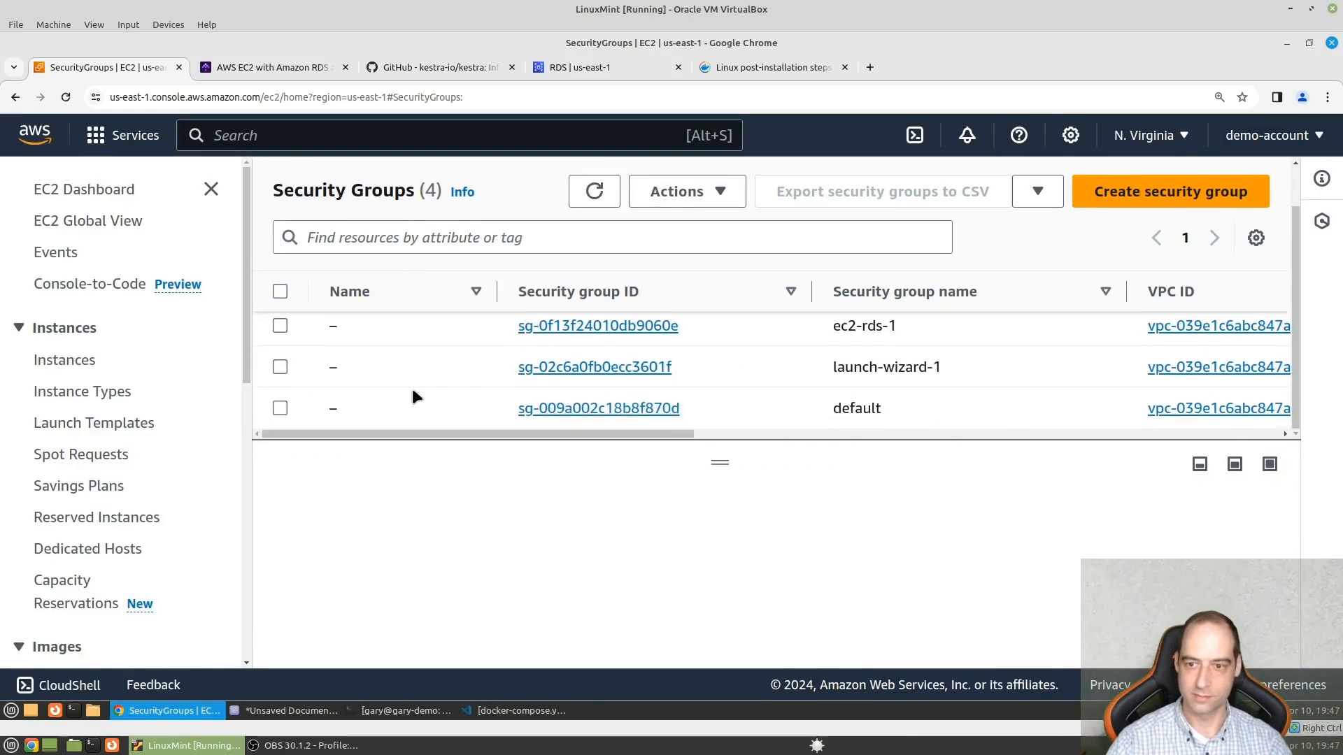
scroll(467, 411, up, 1)
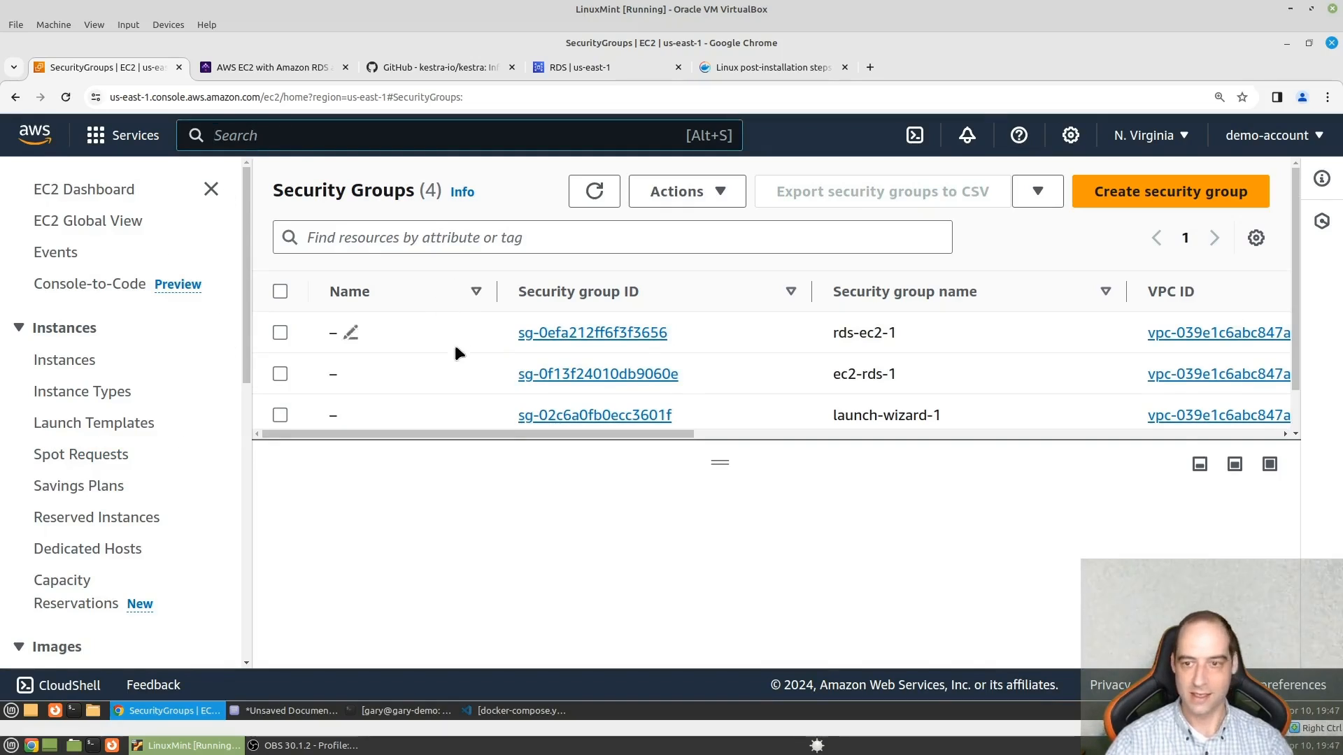
scroll(455, 342, down, 1)
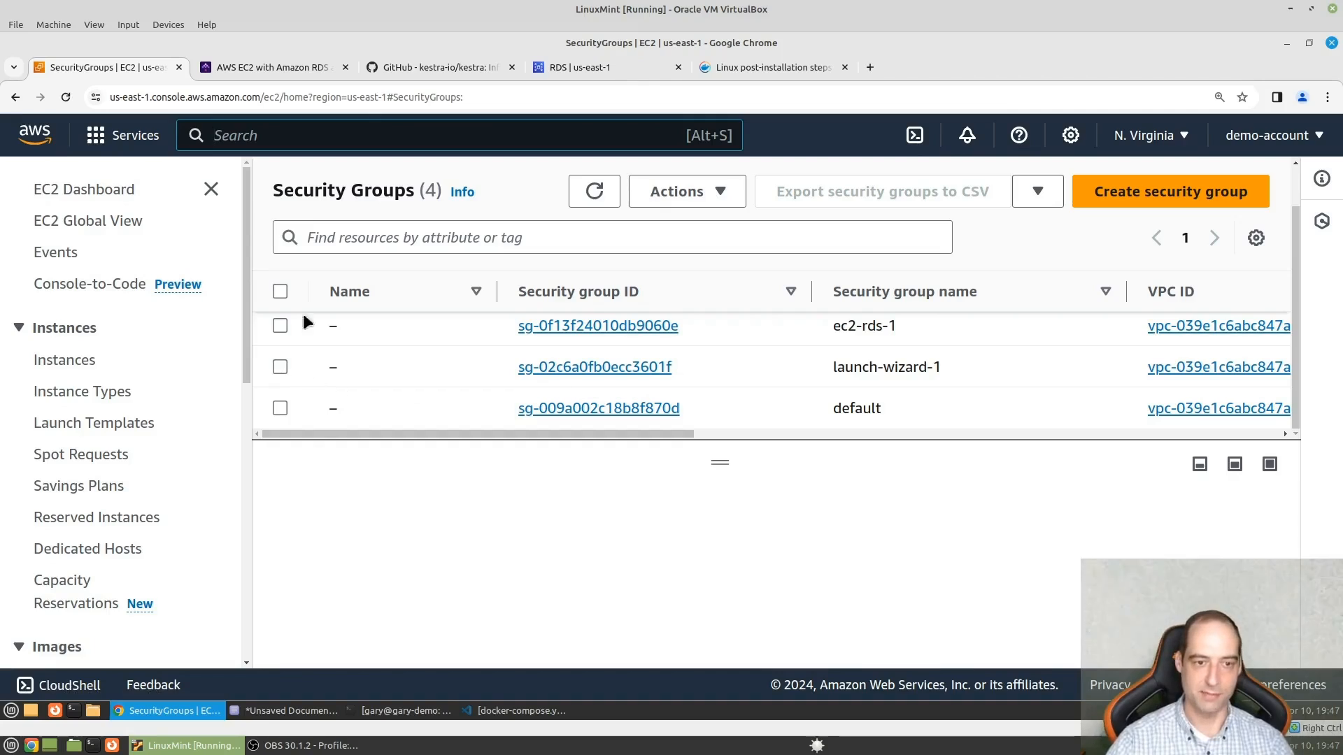
- Delete the bucket-users user group in the IAM service, entering its group name to confirm the deletion
text(iam)
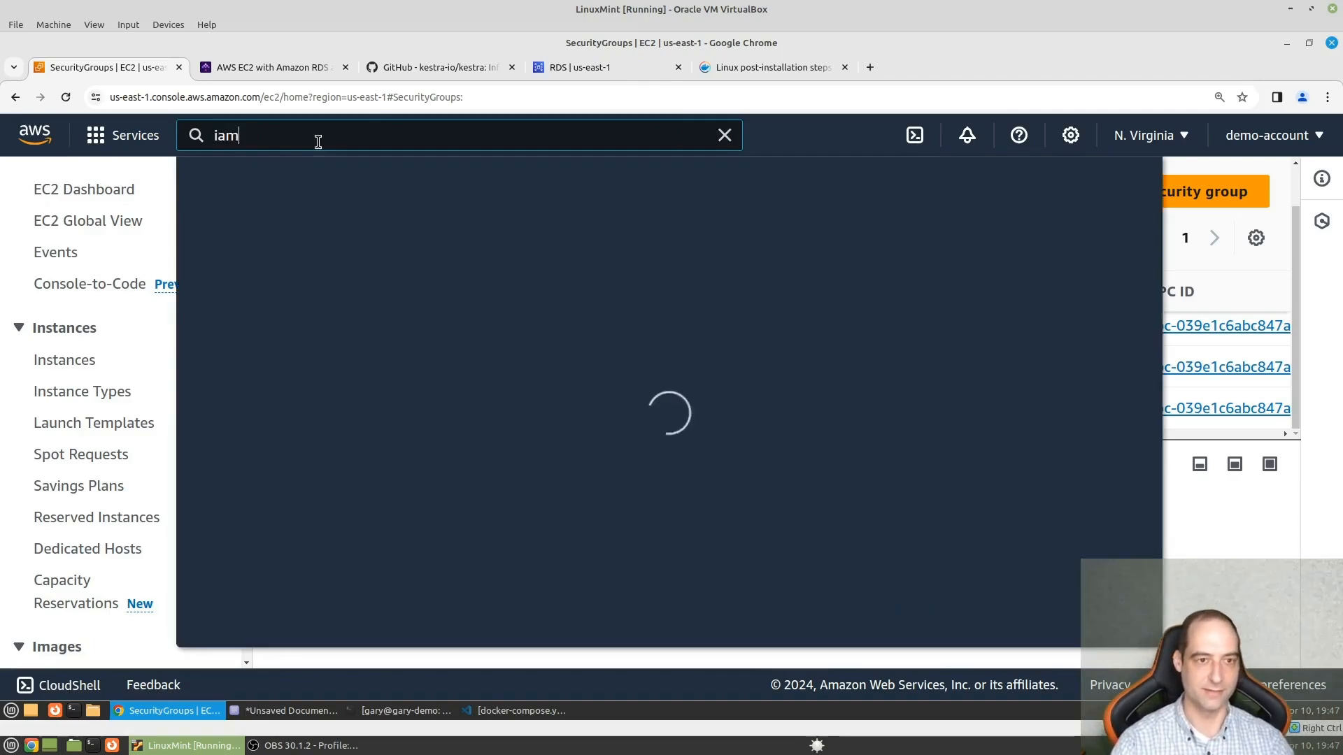
click(507, 294)
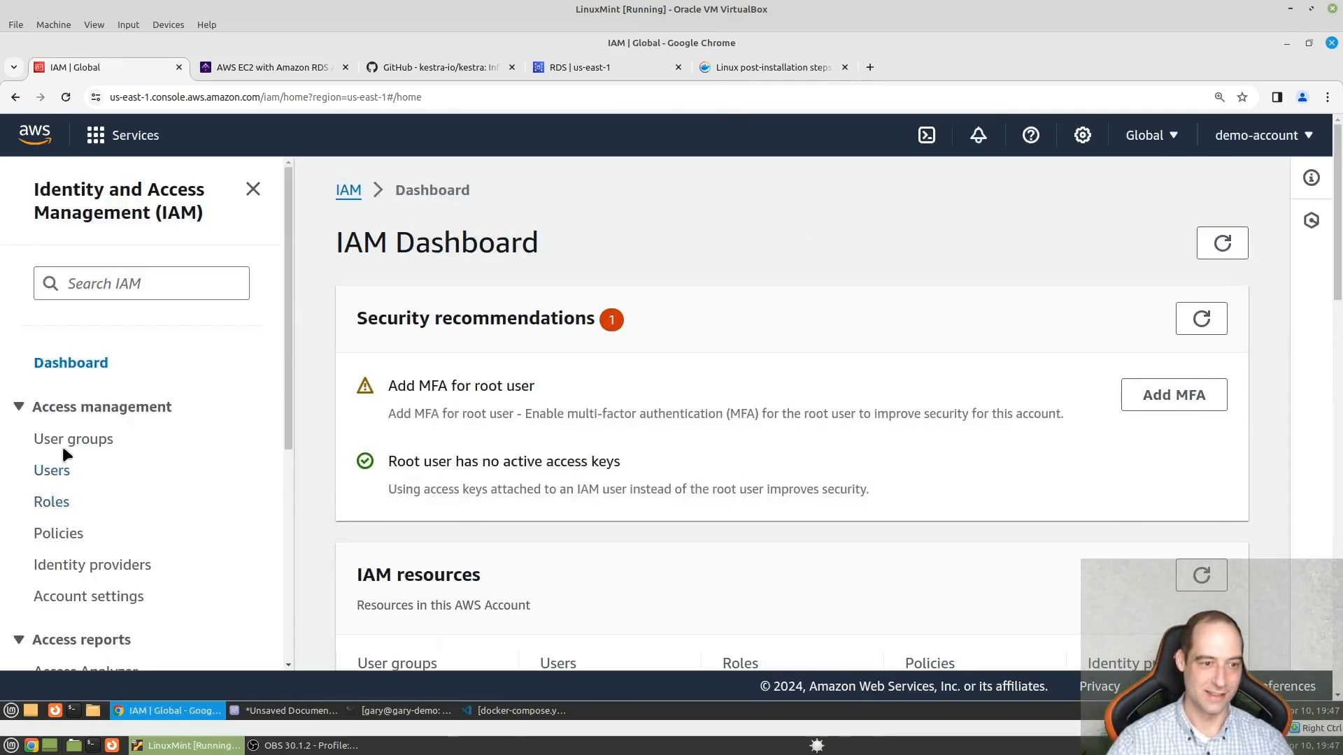
click(62, 442)
click(364, 417)
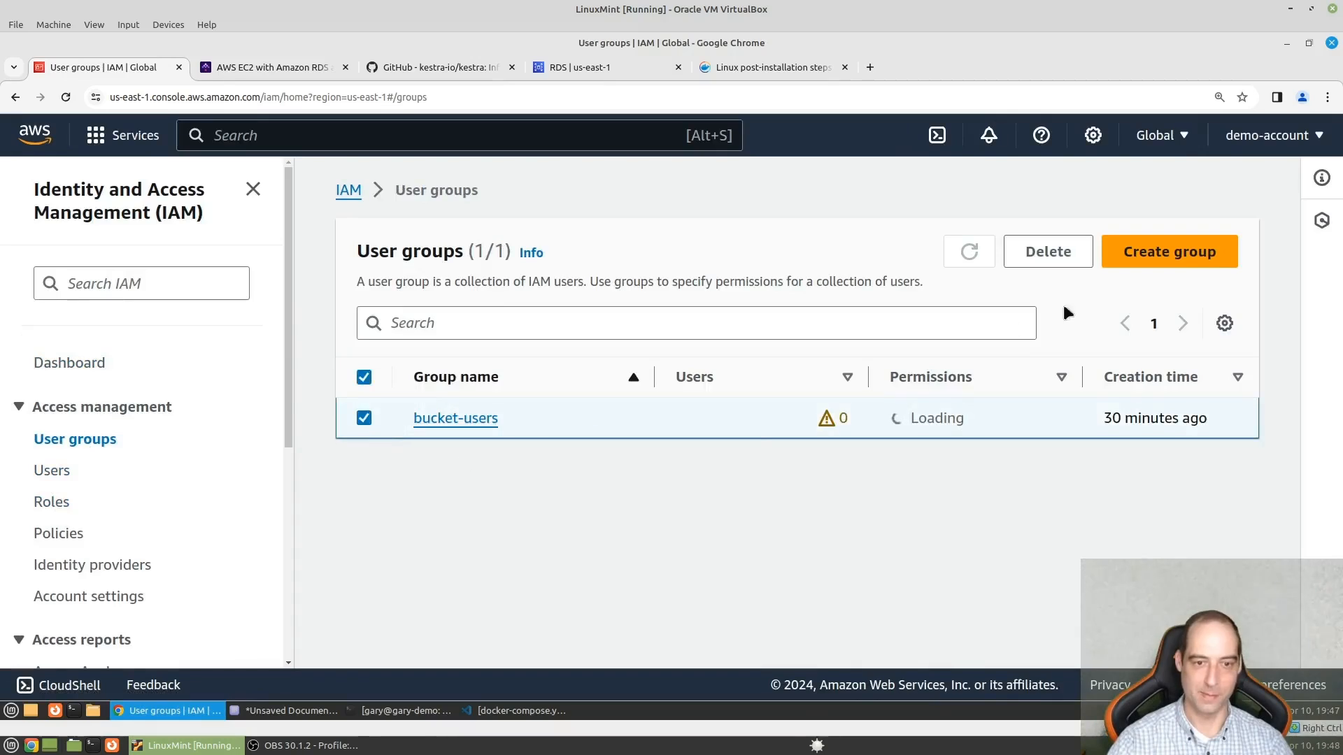
click(1048, 253)
click(611, 483)
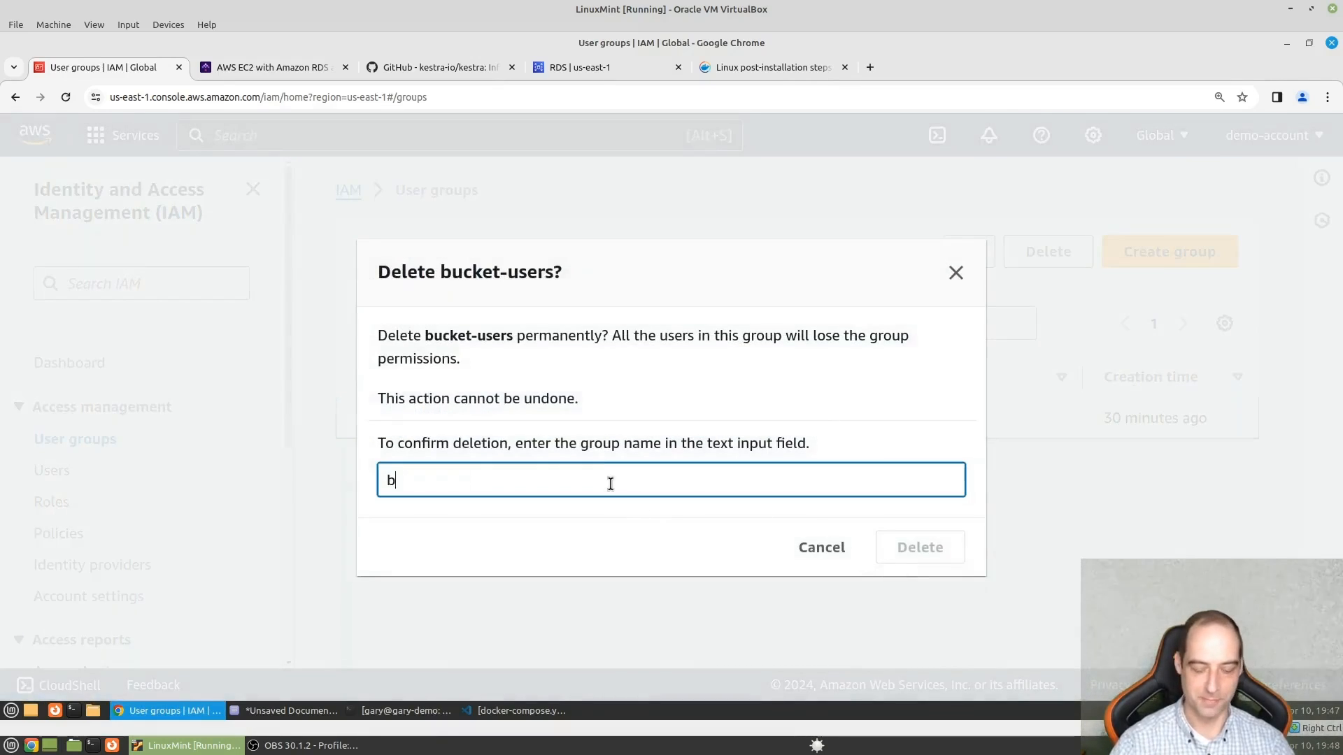
text(bucket-users)
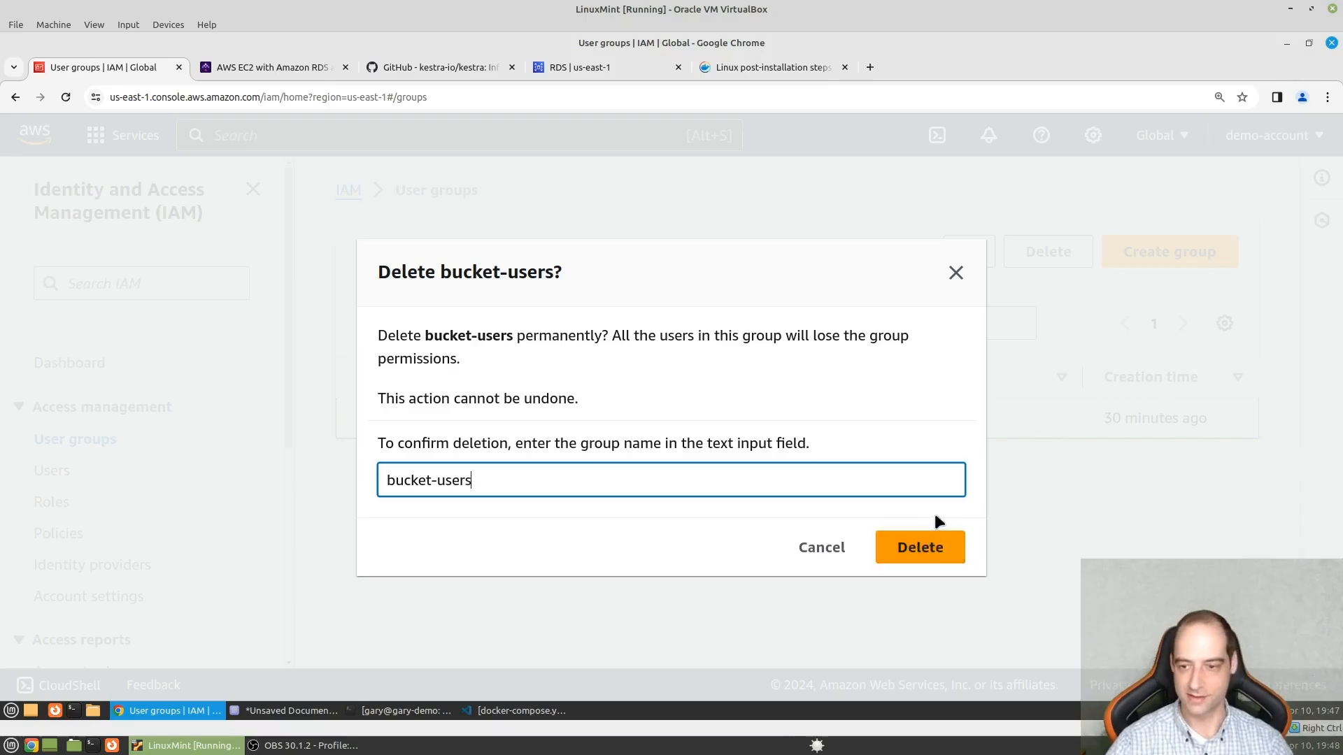
click(930, 556)
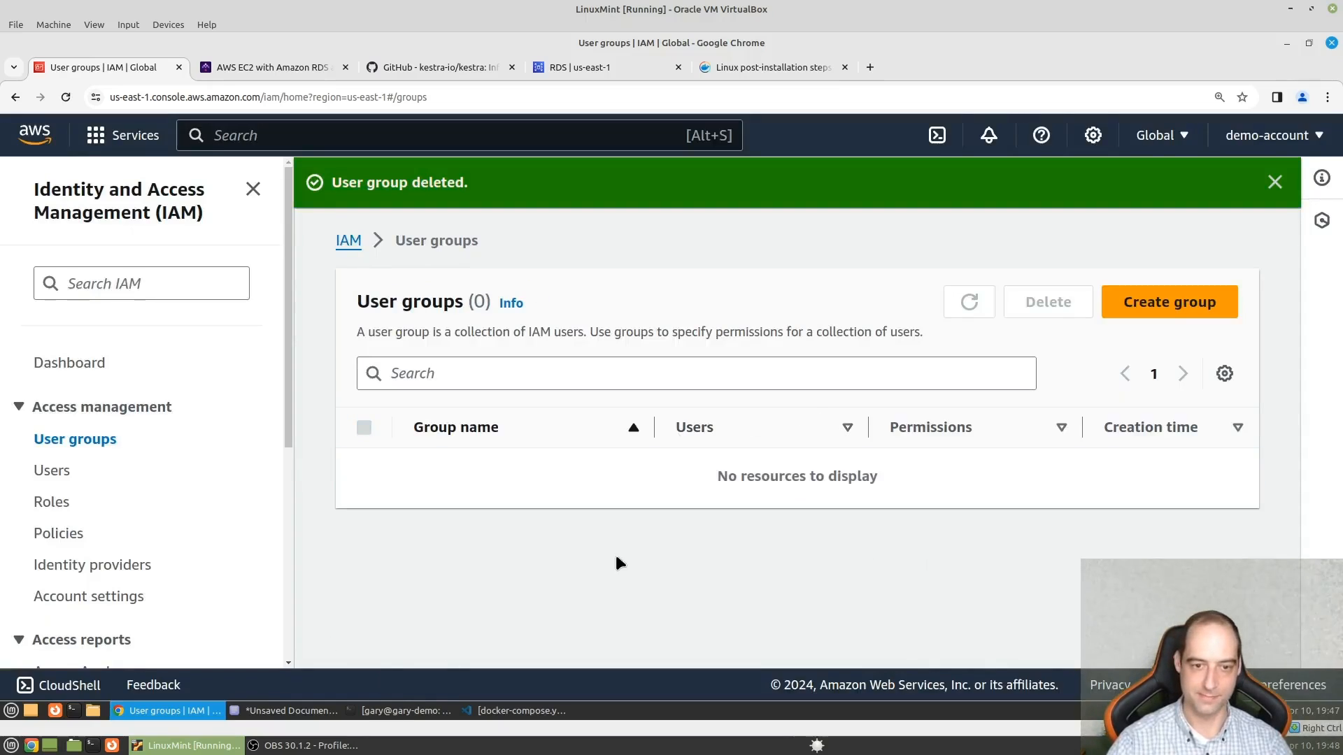
- Return to the EC2 security groups and delete the launch-wizard-1 group
click(235, 136)
text(security)
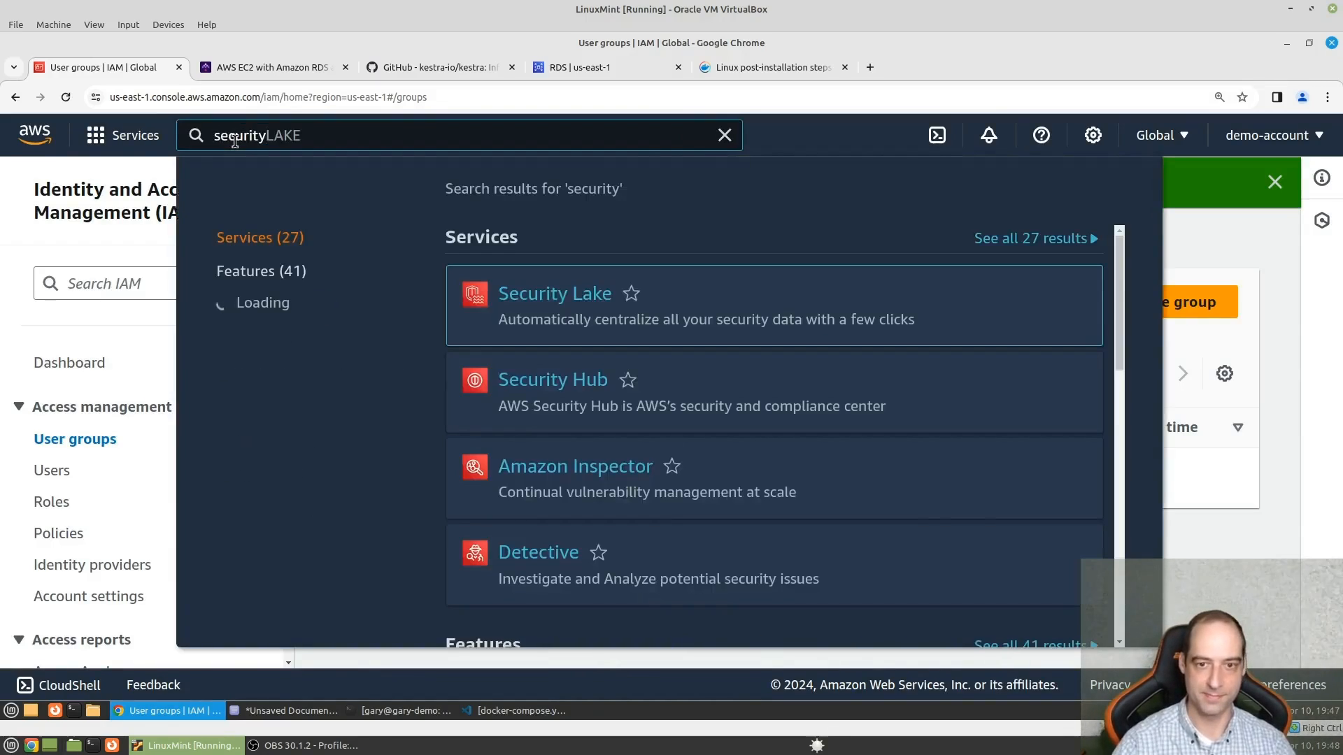
scroll(668, 448, down, 5)
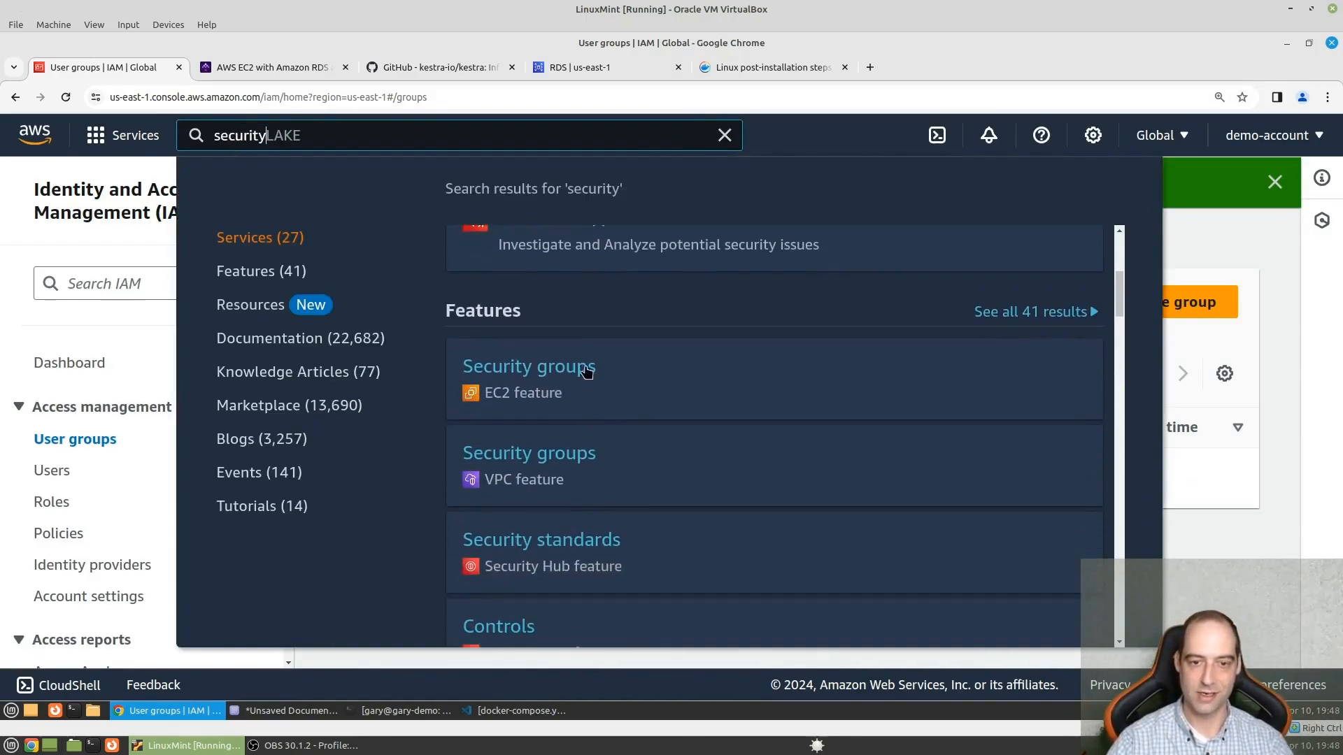
click(568, 404)
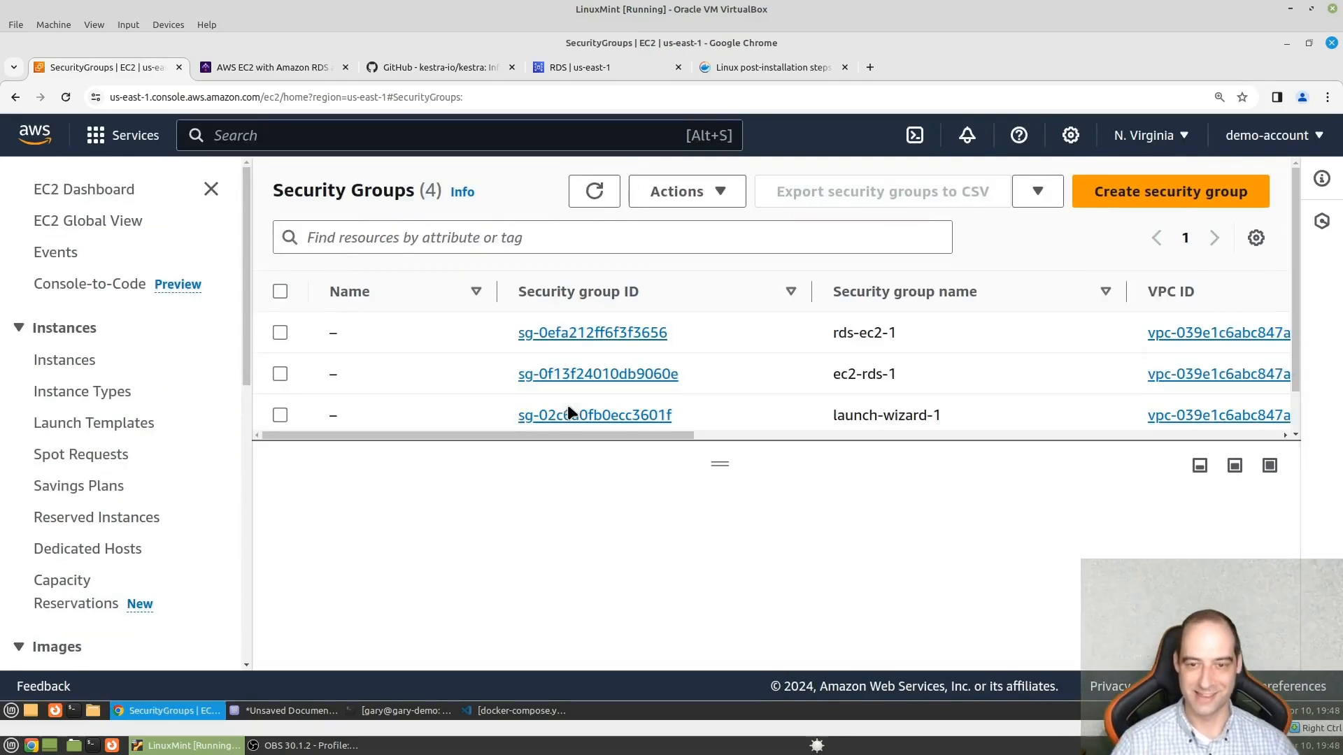
click(278, 418)
click(682, 191)
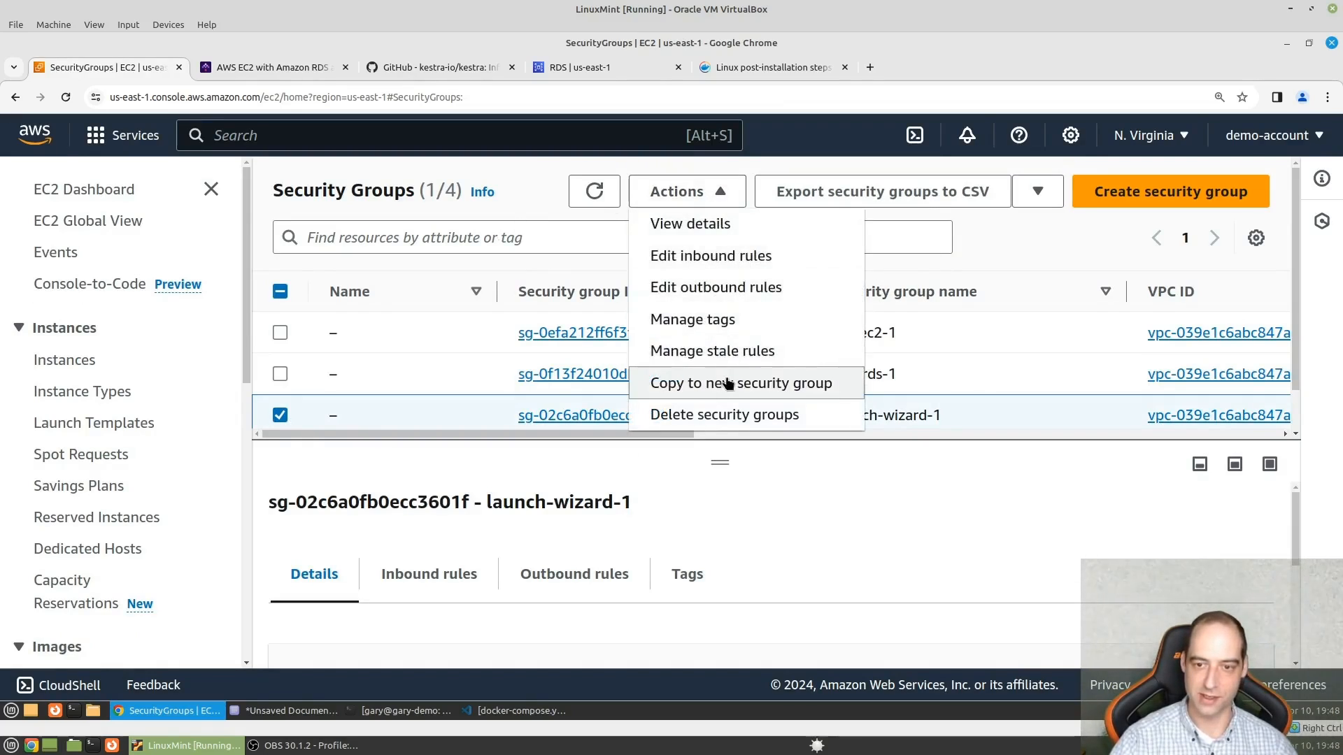
click(727, 414)
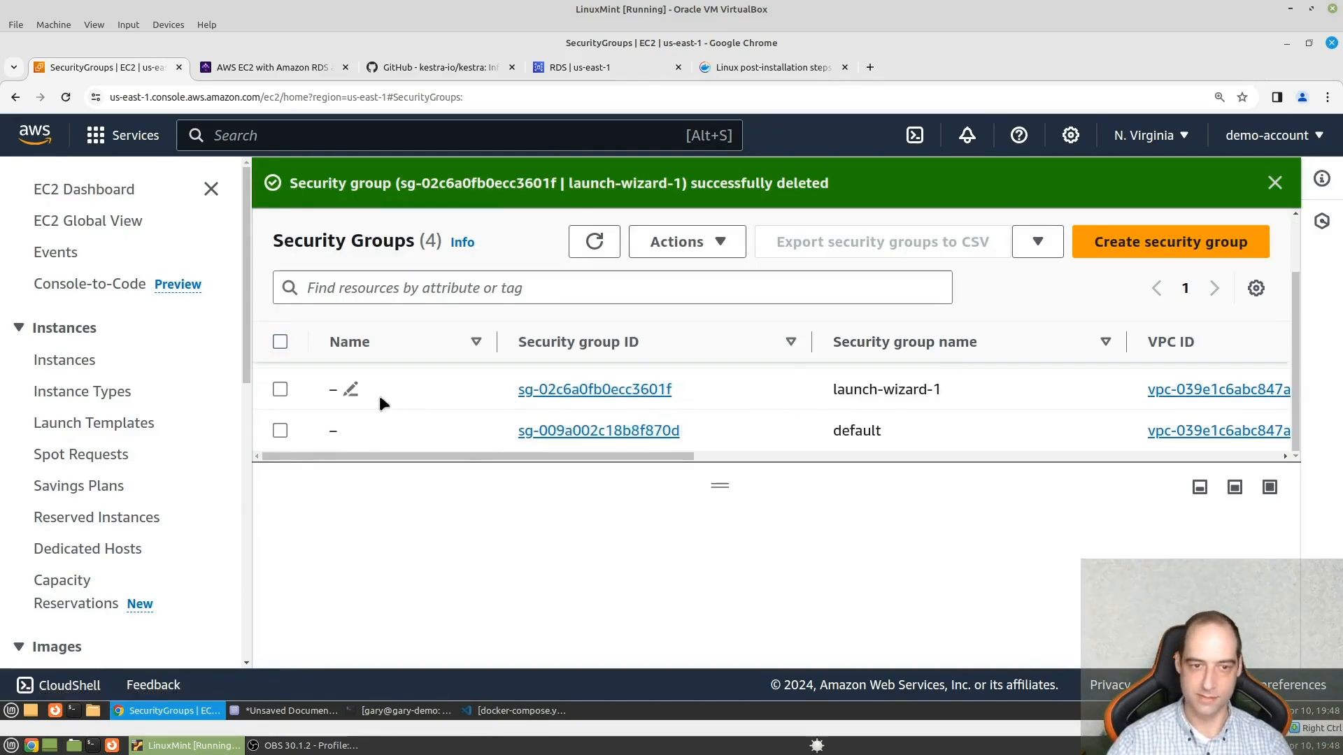
click(282, 389)
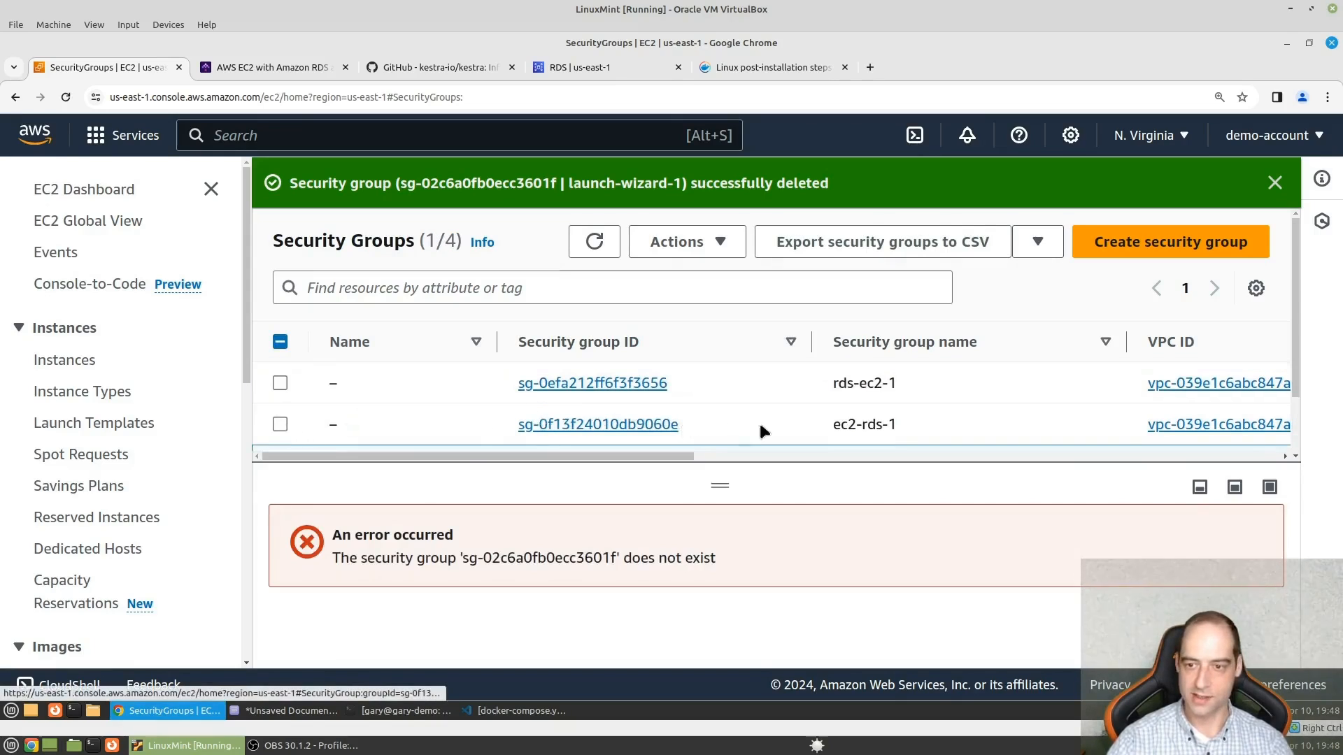
- Remove the PostgreSQL outbound rule from the ec2-rds-1 security group and save the rules
click(596, 425)
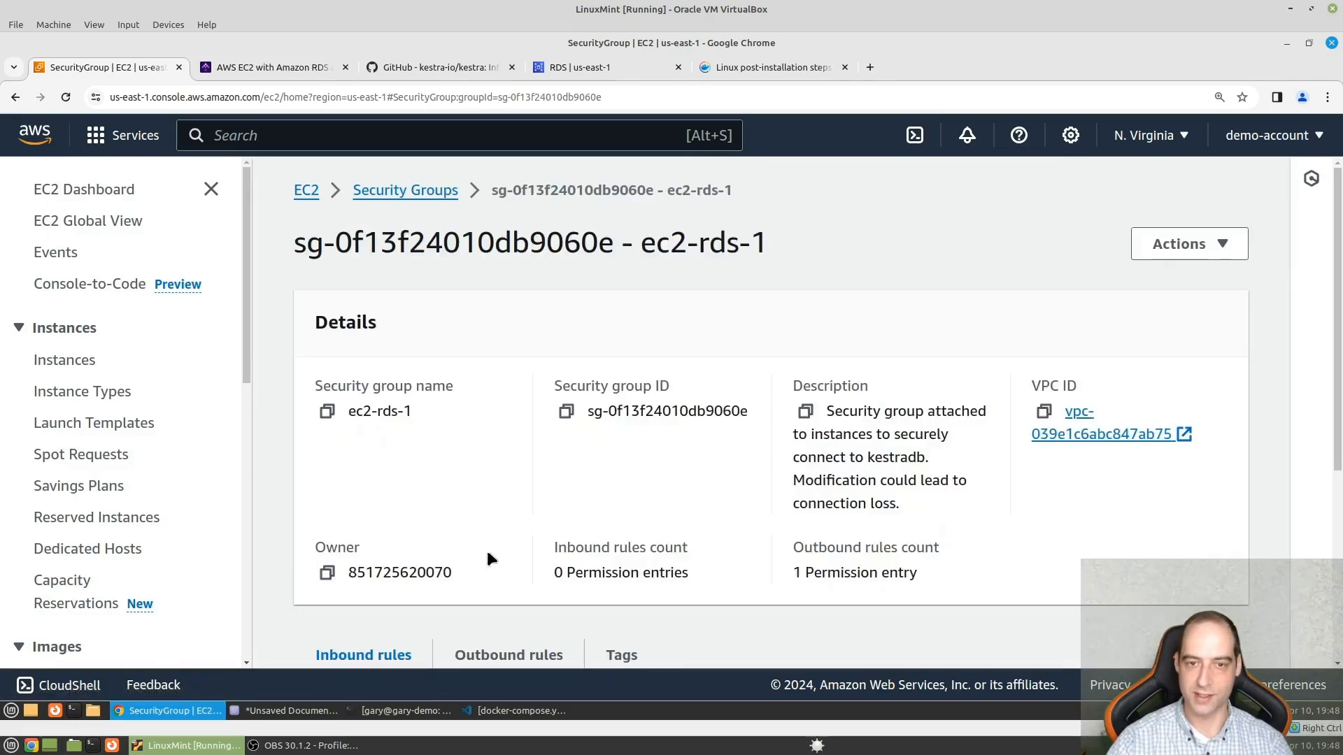
scroll(592, 462, down, 4)
scroll(594, 463, up, 3)
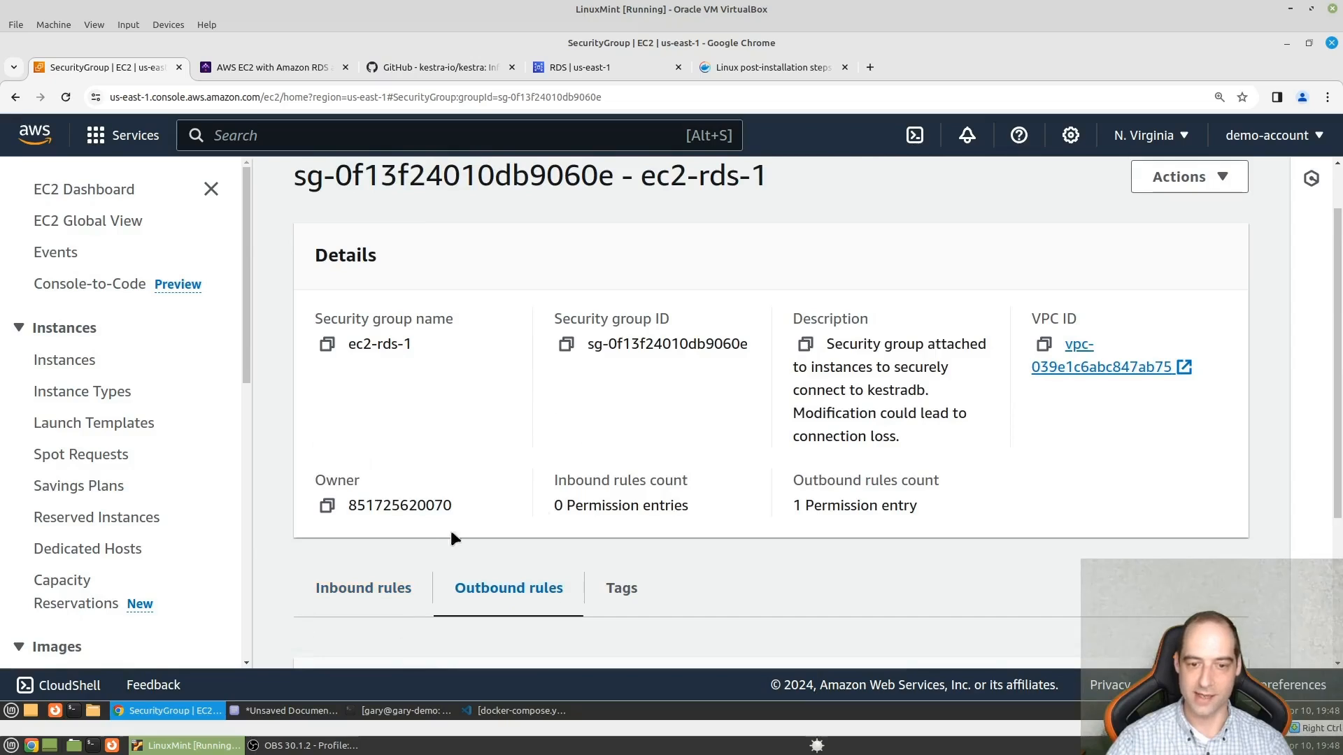
scroll(452, 535, down, 3)
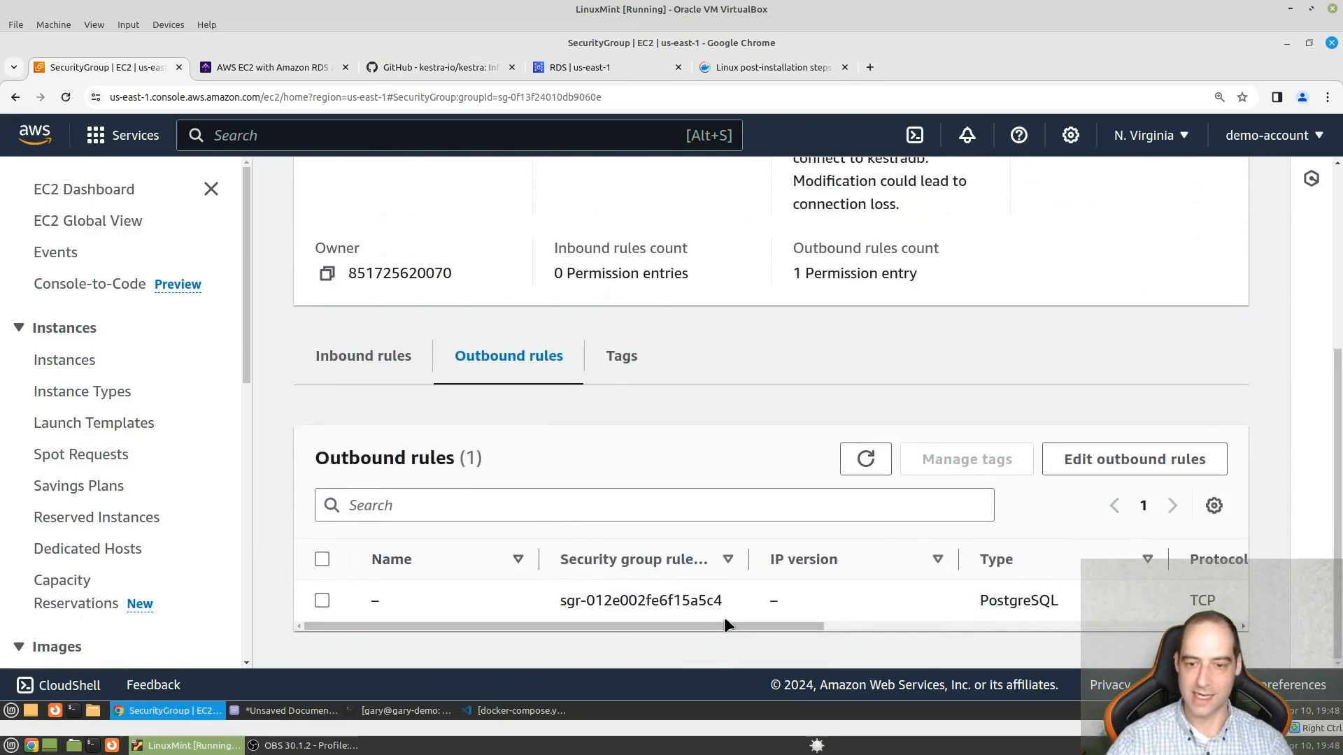
drag(804, 627, 542, 628)
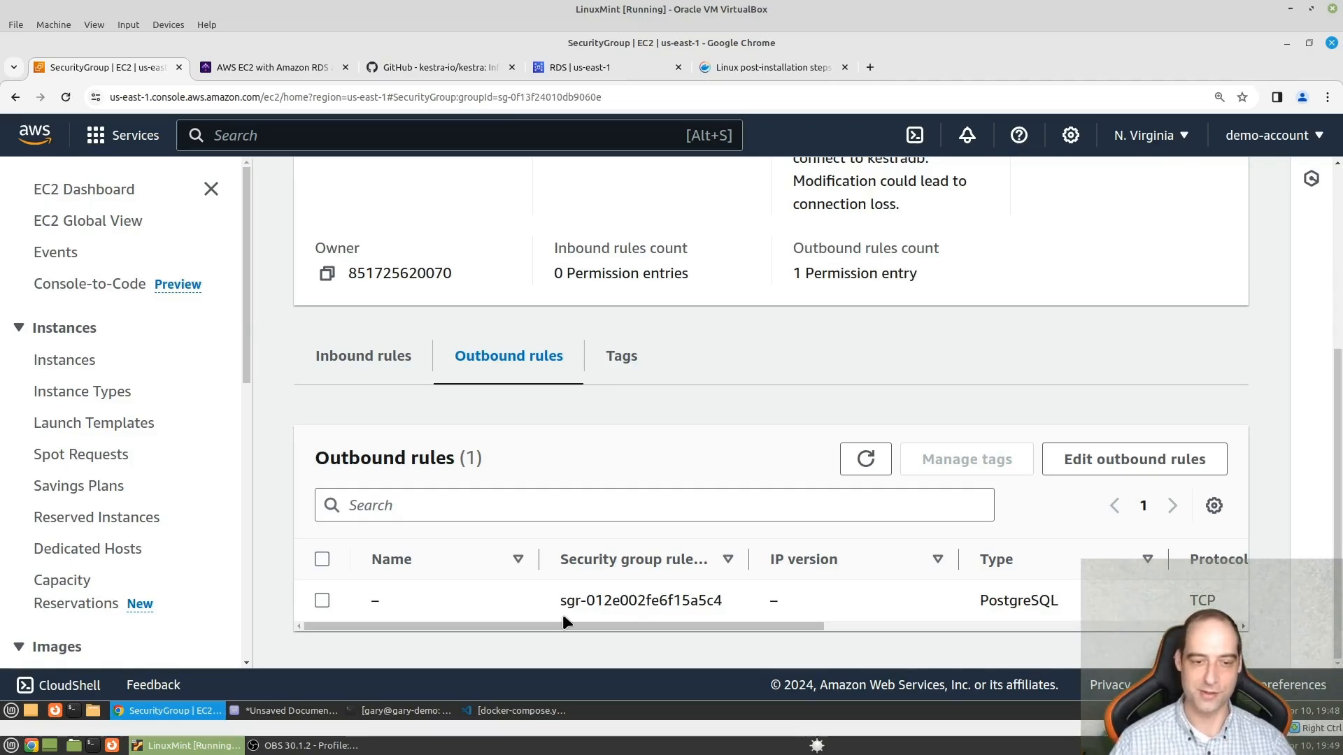
click(321, 601)
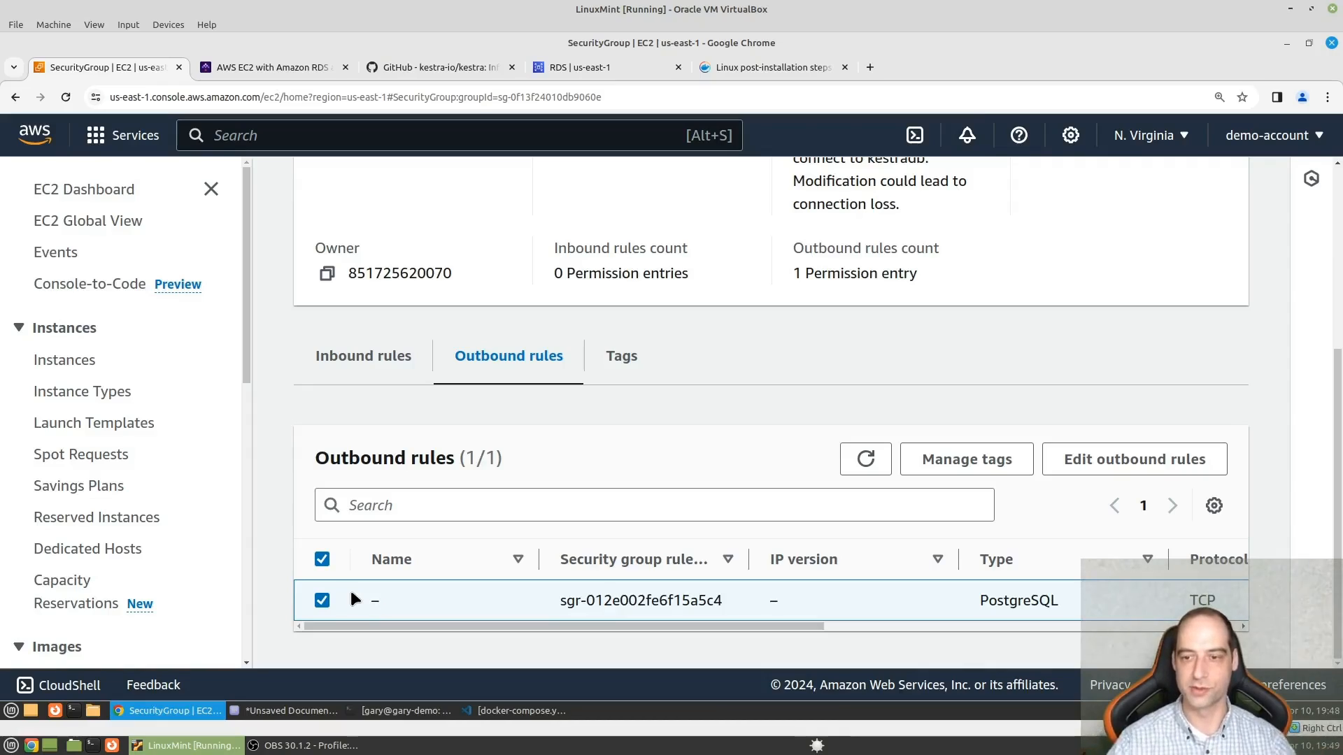
click(1084, 459)
click(1179, 509)
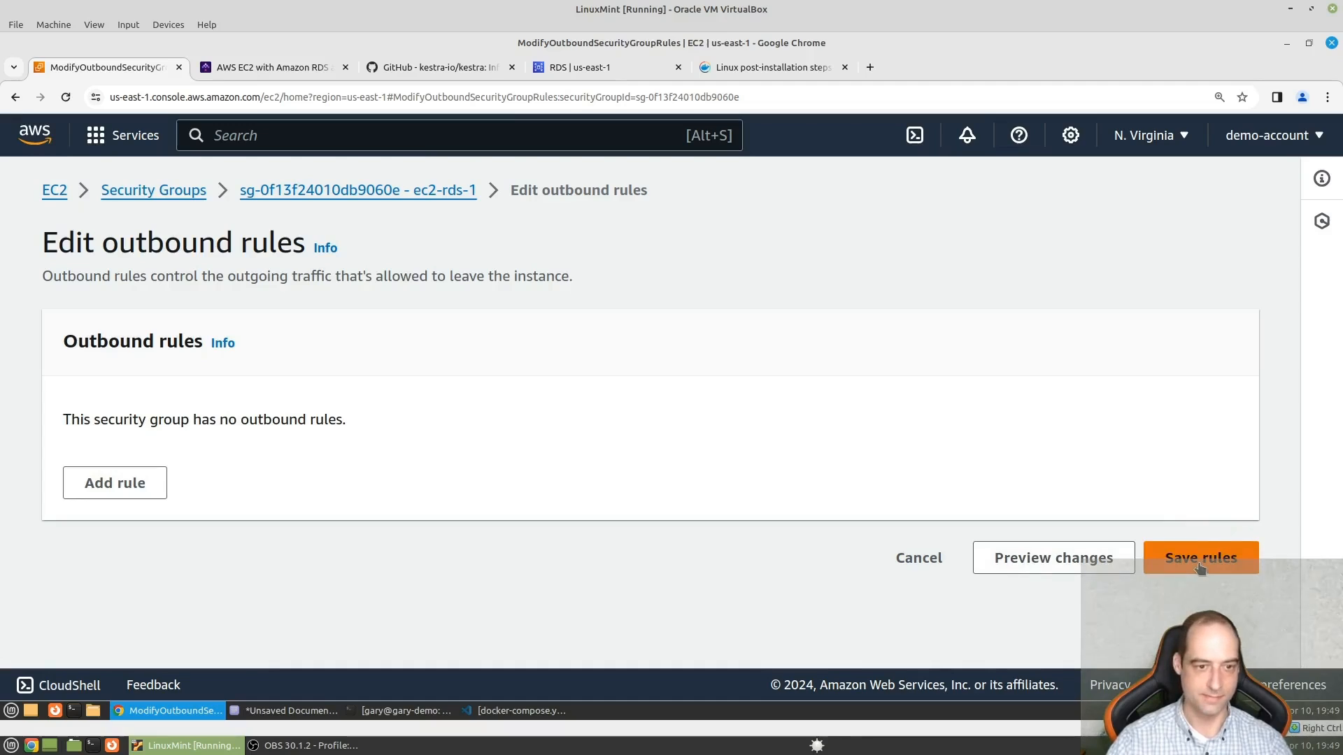
click(1210, 556)
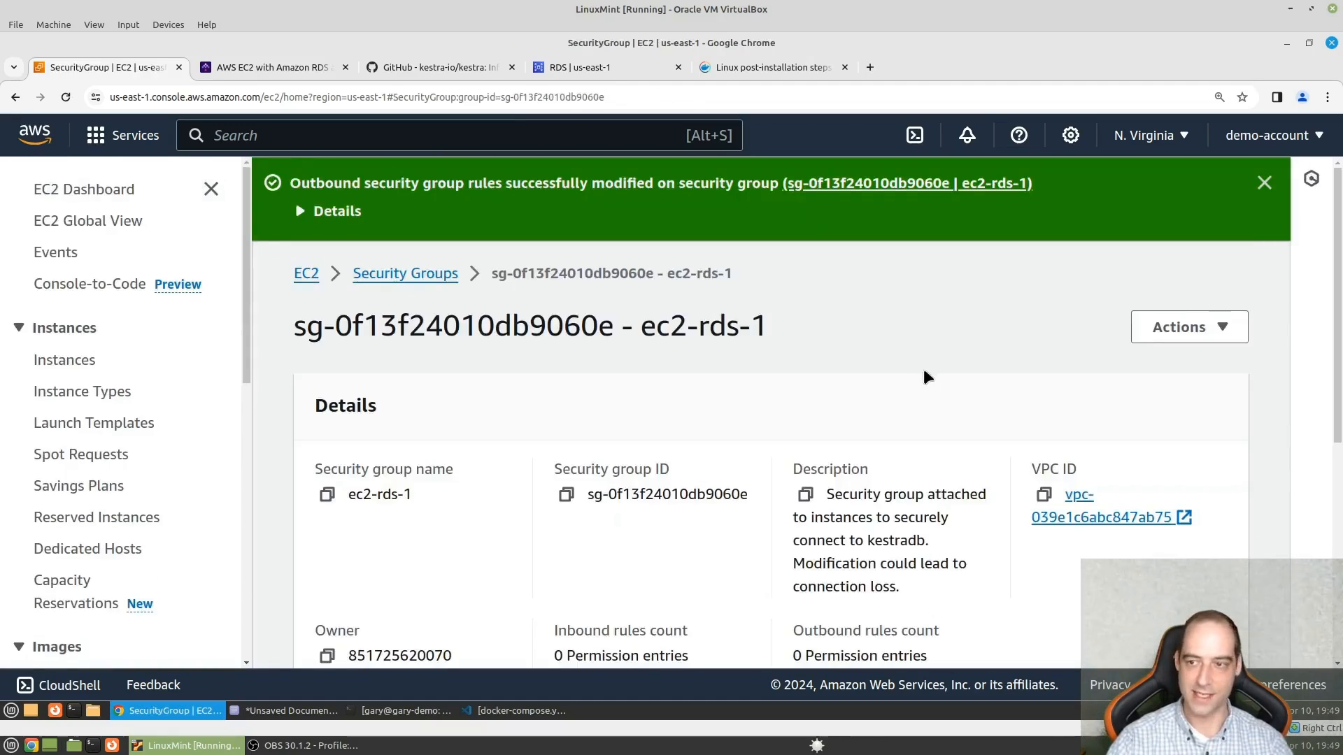
- Try to delete the ec2-rds-1 security group from its details page
scroll(917, 371, down, 5)
scroll(979, 395, down, 4)
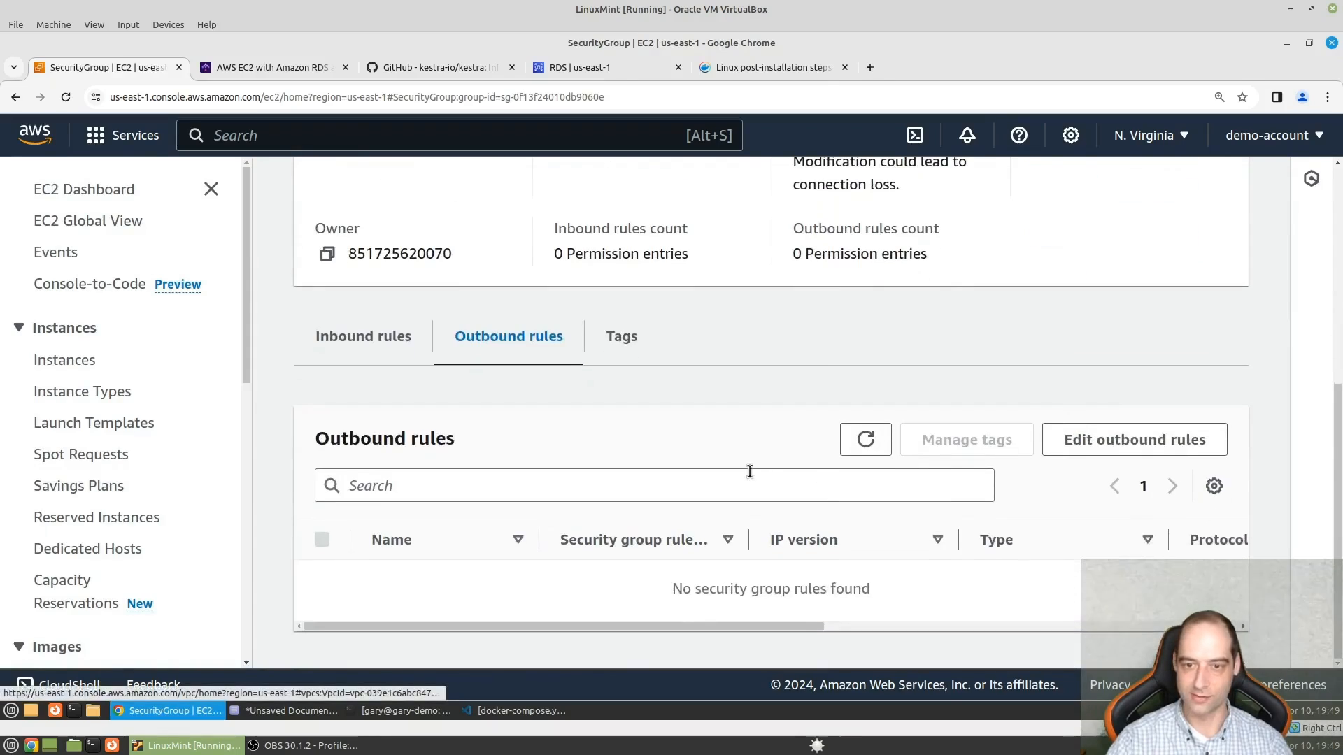
scroll(1009, 407, up, 5)
click(1190, 327)
click(1110, 486)
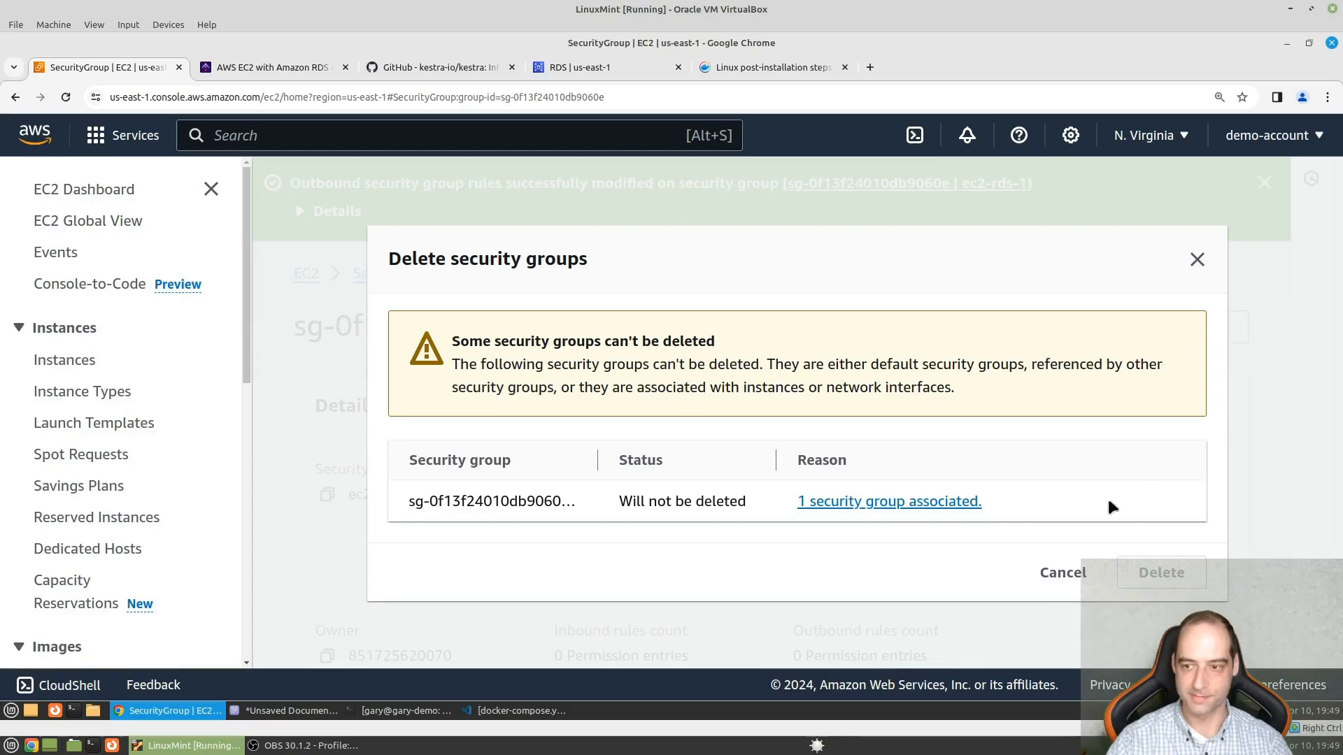
click(1060, 571)
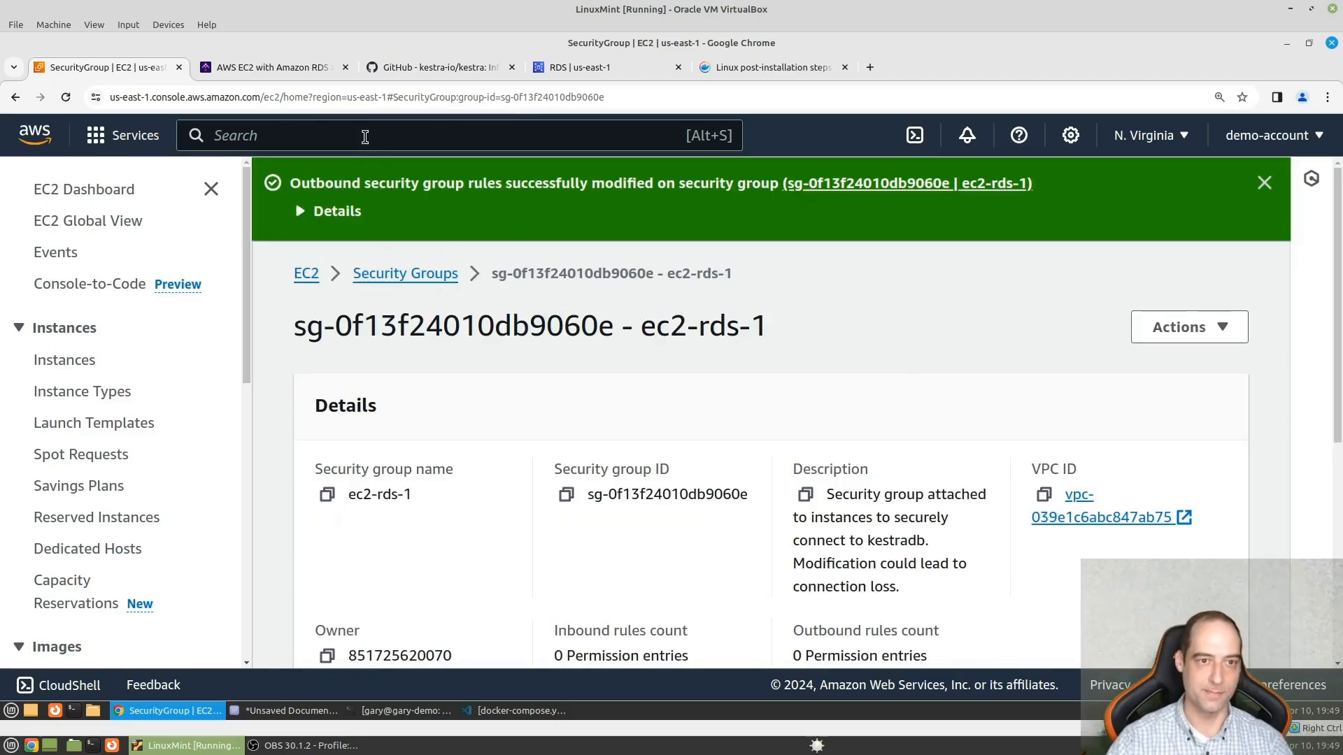
- Remove the PostgreSQL inbound rule from the rds-ec2-1 security group and save the rules
click(396, 274)
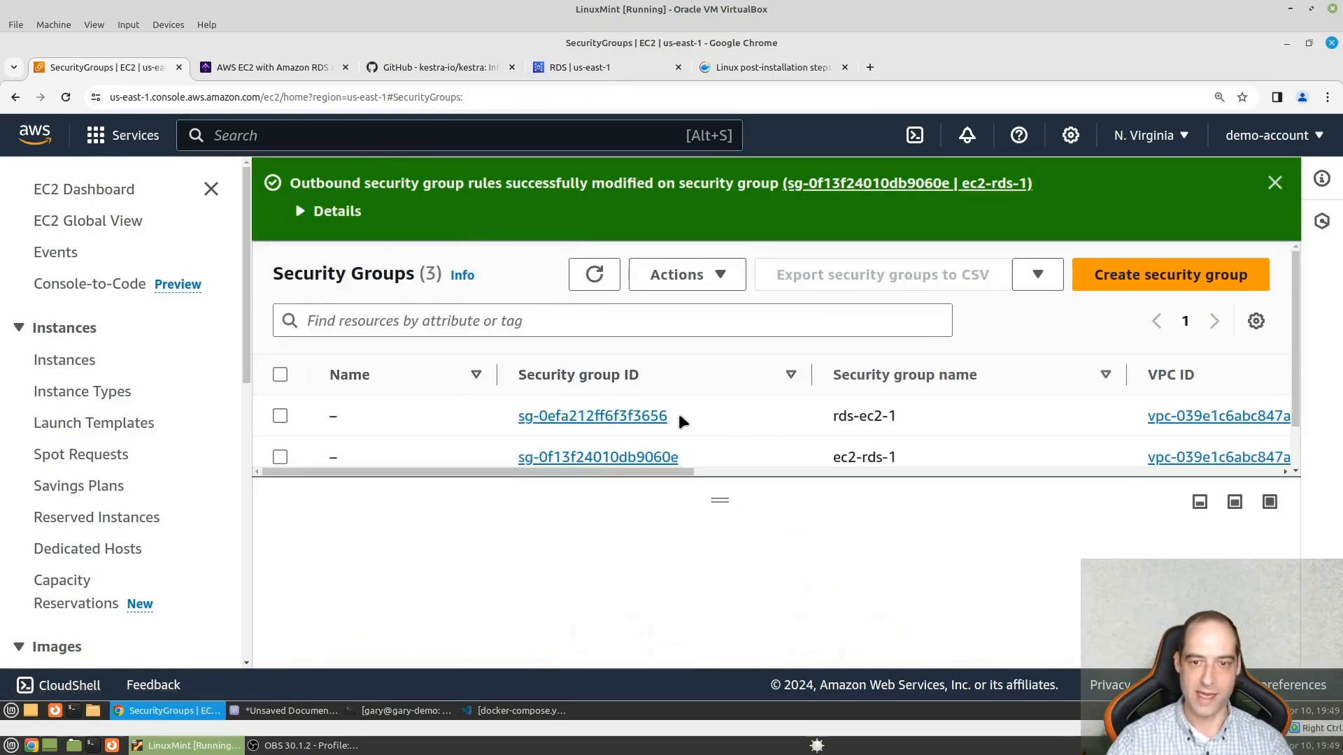
scroll(657, 433, down, 1)
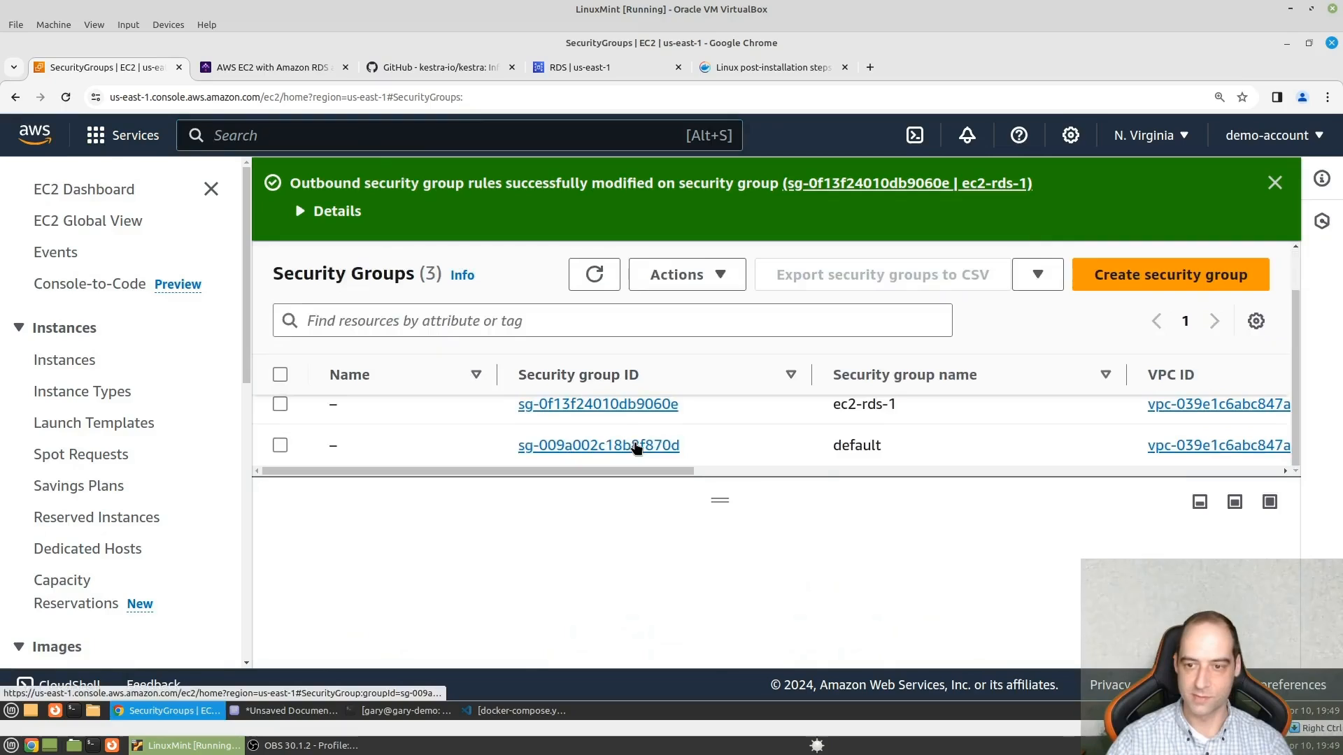
scroll(636, 448, up, 1)
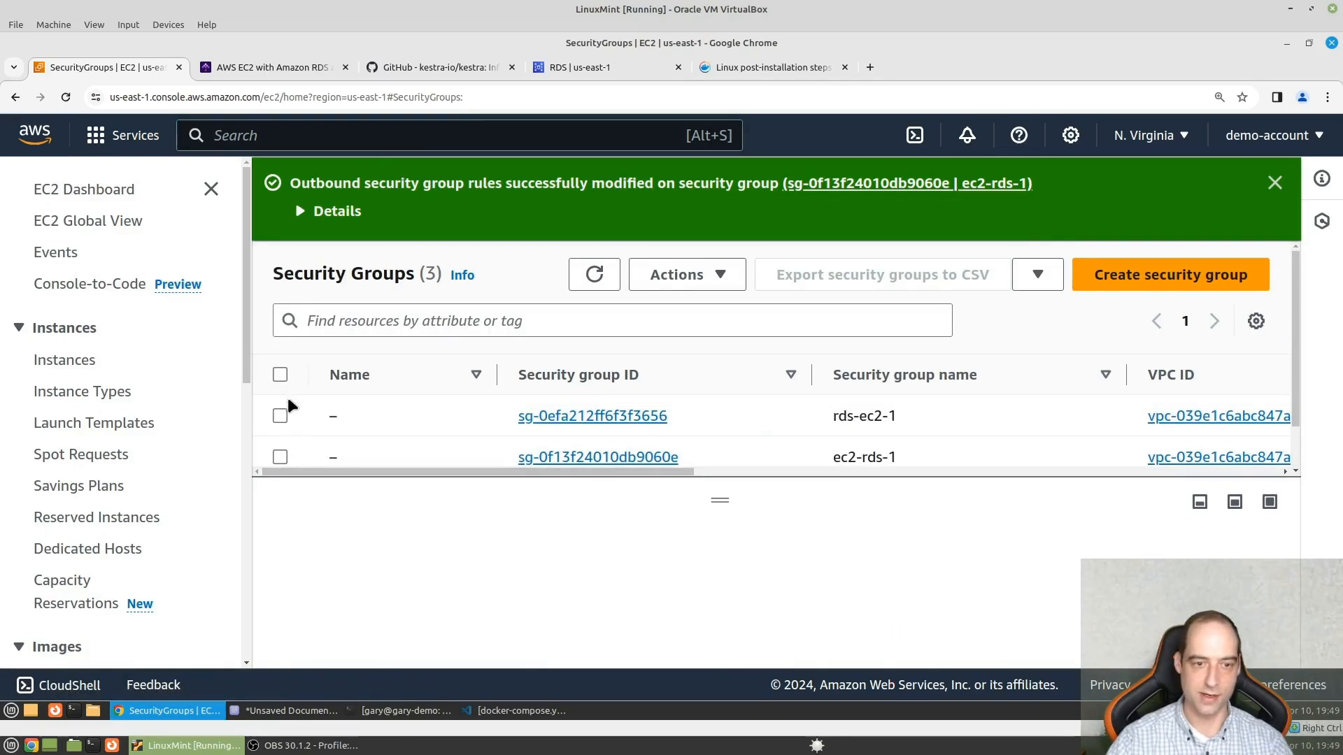
click(570, 417)
scroll(616, 458, down, 5)
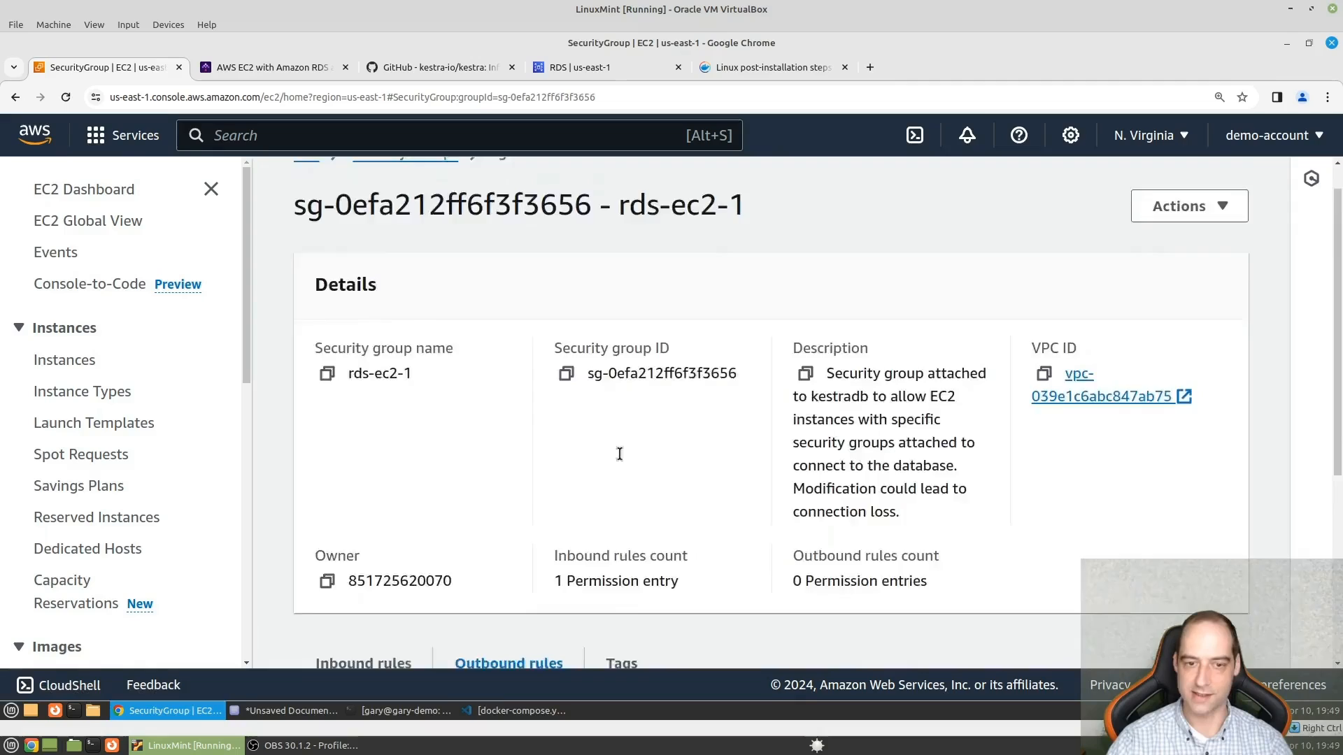
scroll(613, 463, down, 1)
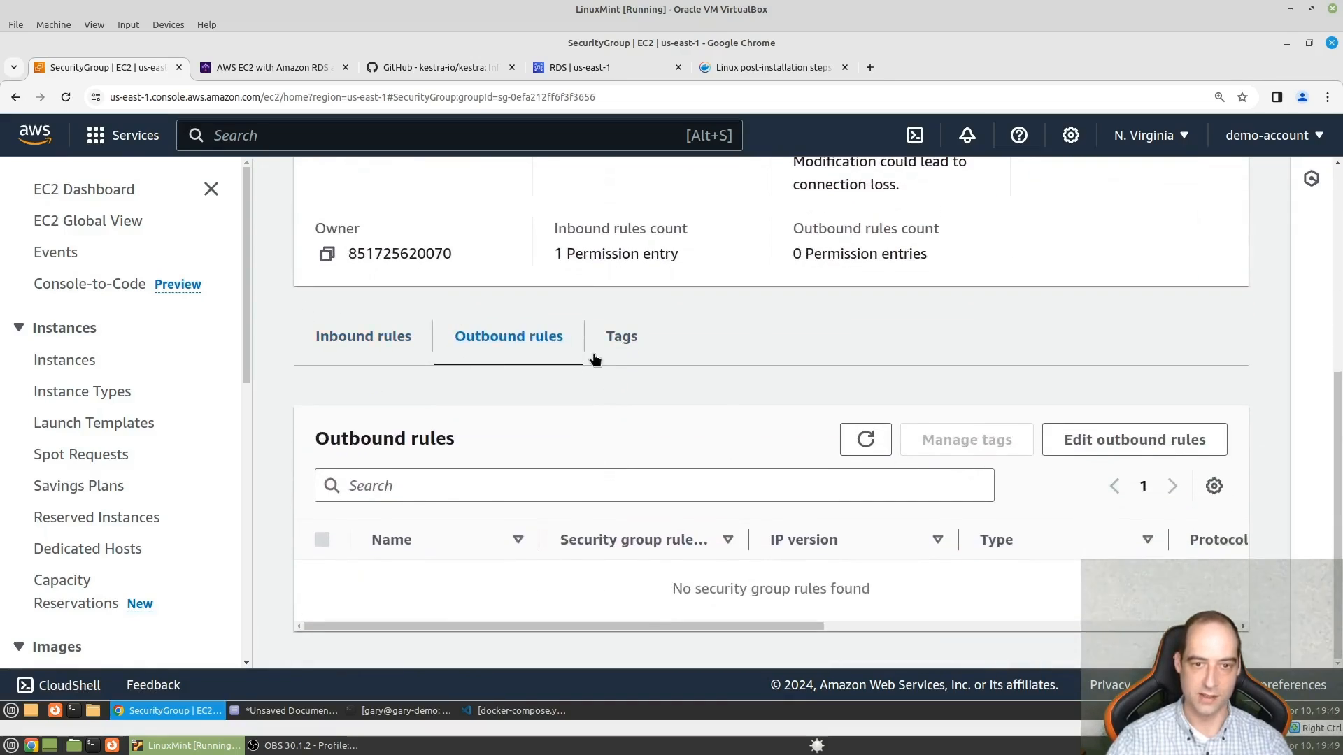
click(367, 340)
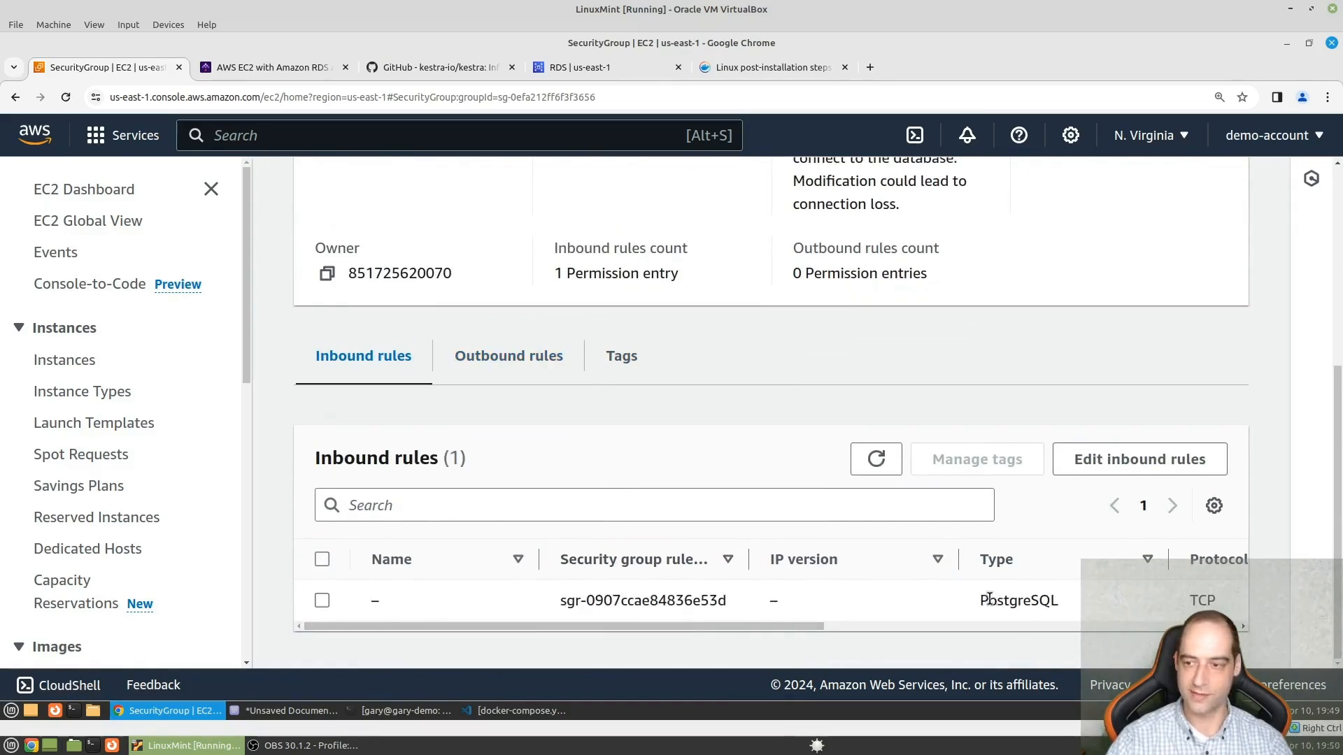
click(1107, 470)
click(1187, 507)
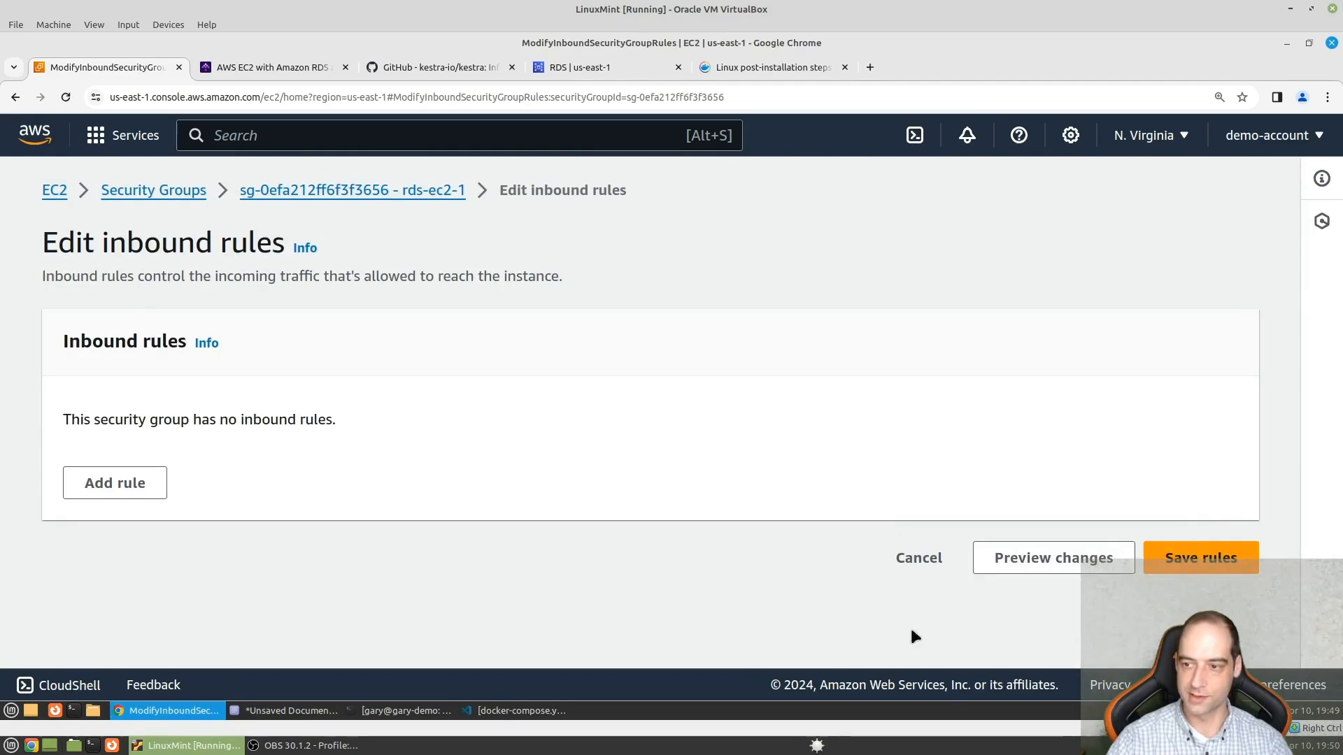
click(1201, 557)
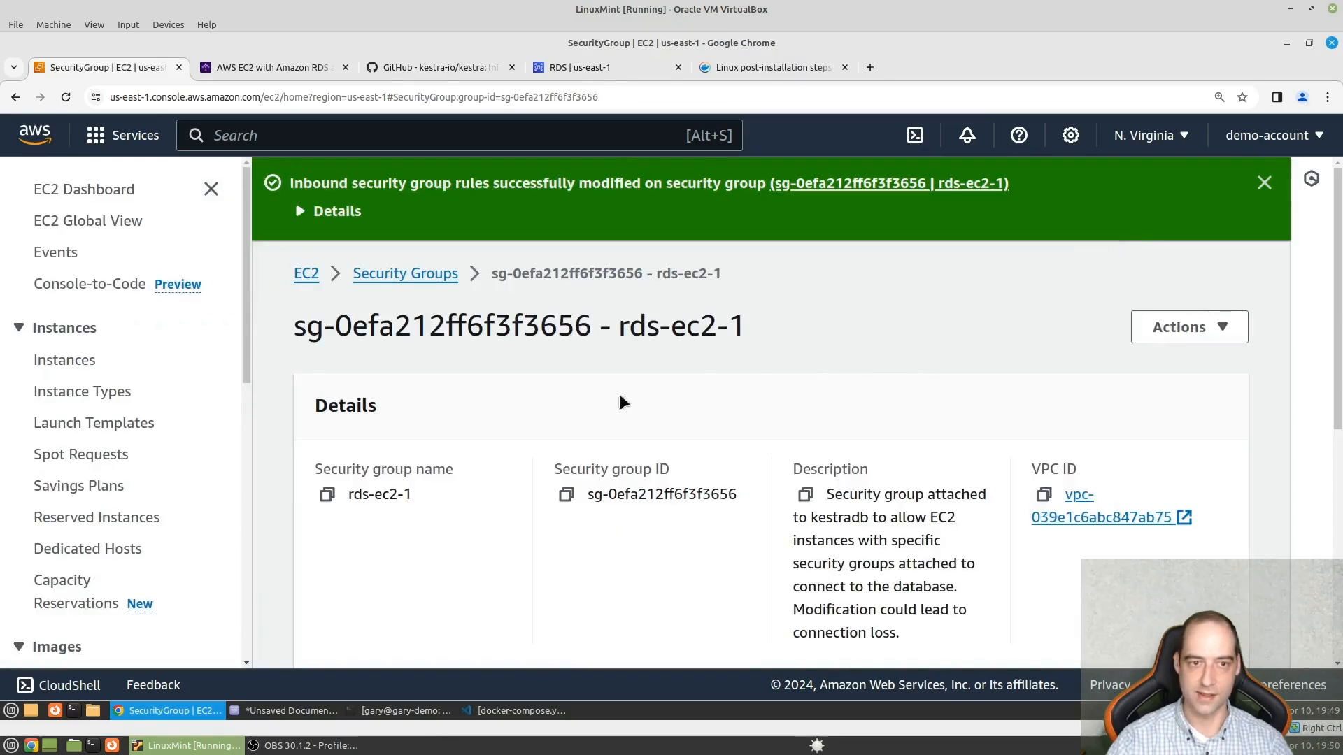
- Go to the RDS service and open the list of DB instances
click(290, 136)
text(rds)
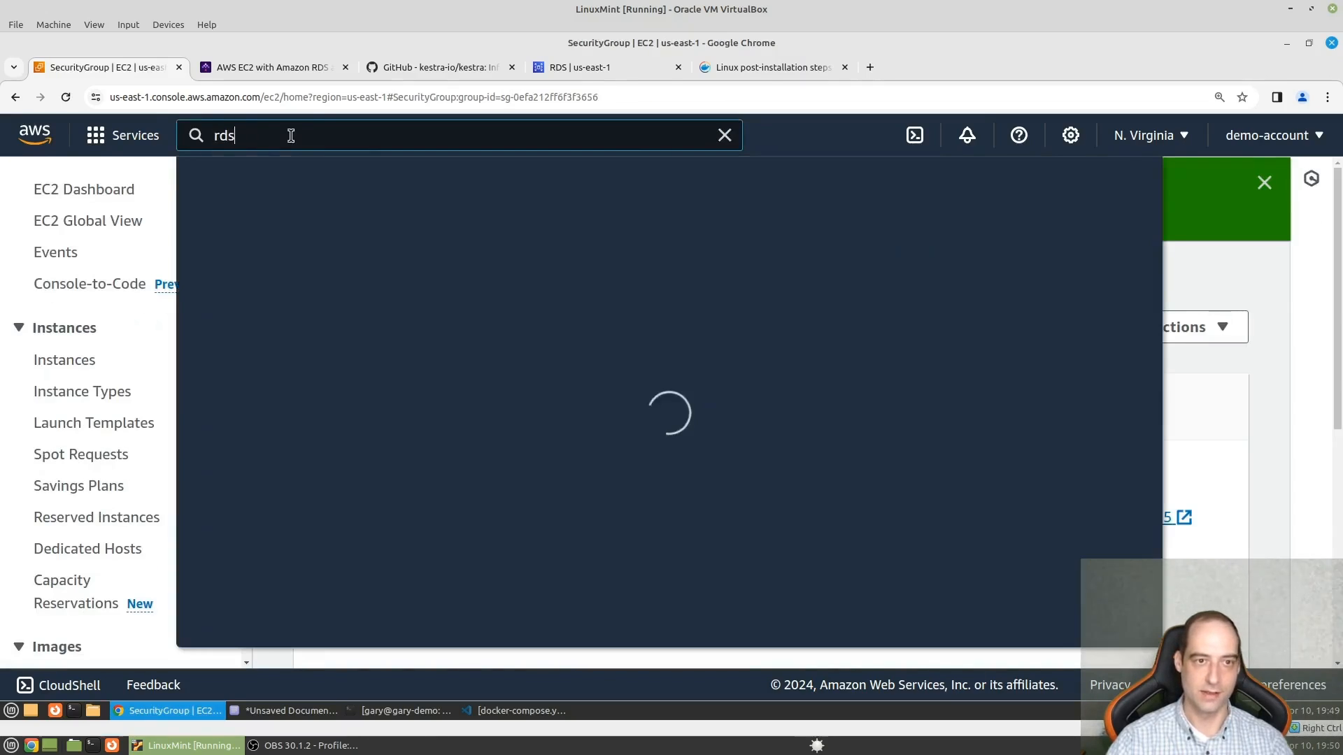
click(520, 294)
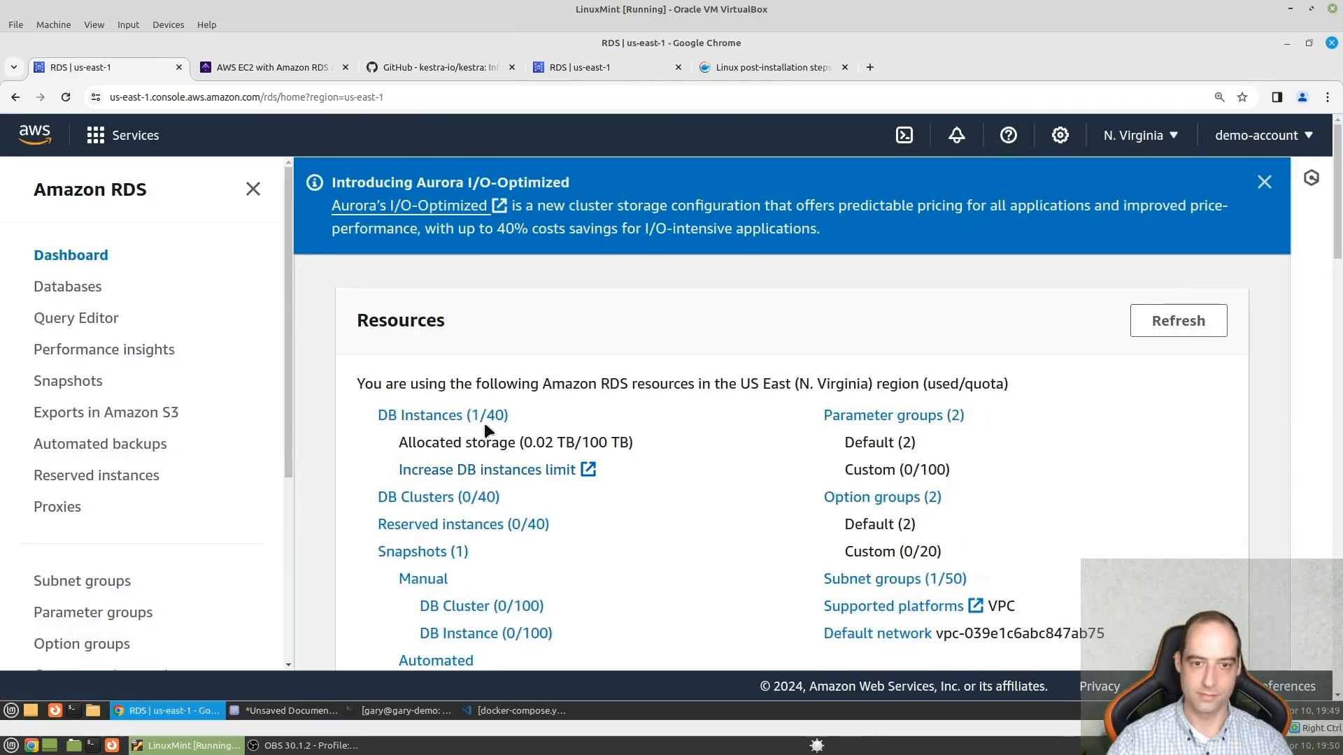
click(468, 419)
scroll(509, 549, down, 1)
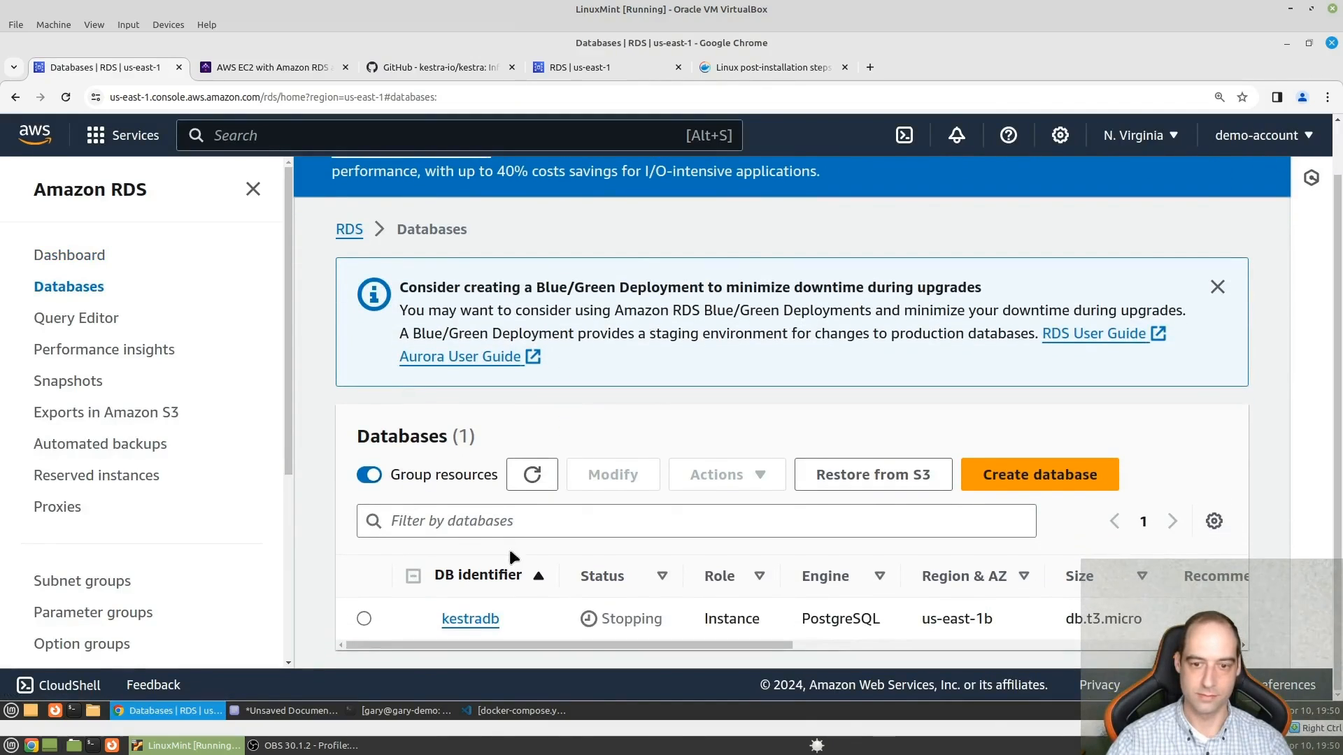
- Start deleting the kestradb database with no final snapshot and no retained automated backups, and acknowledge the loss of backups
click(364, 619)
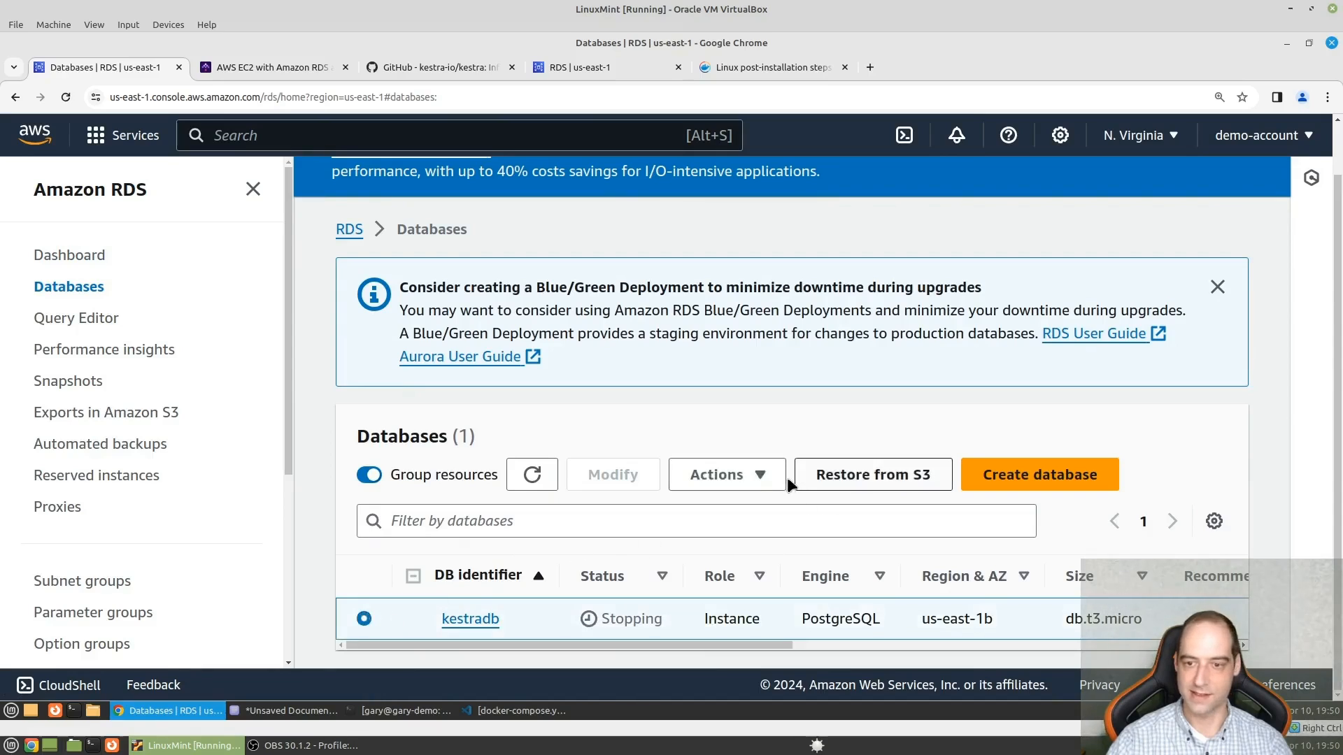
click(757, 475)
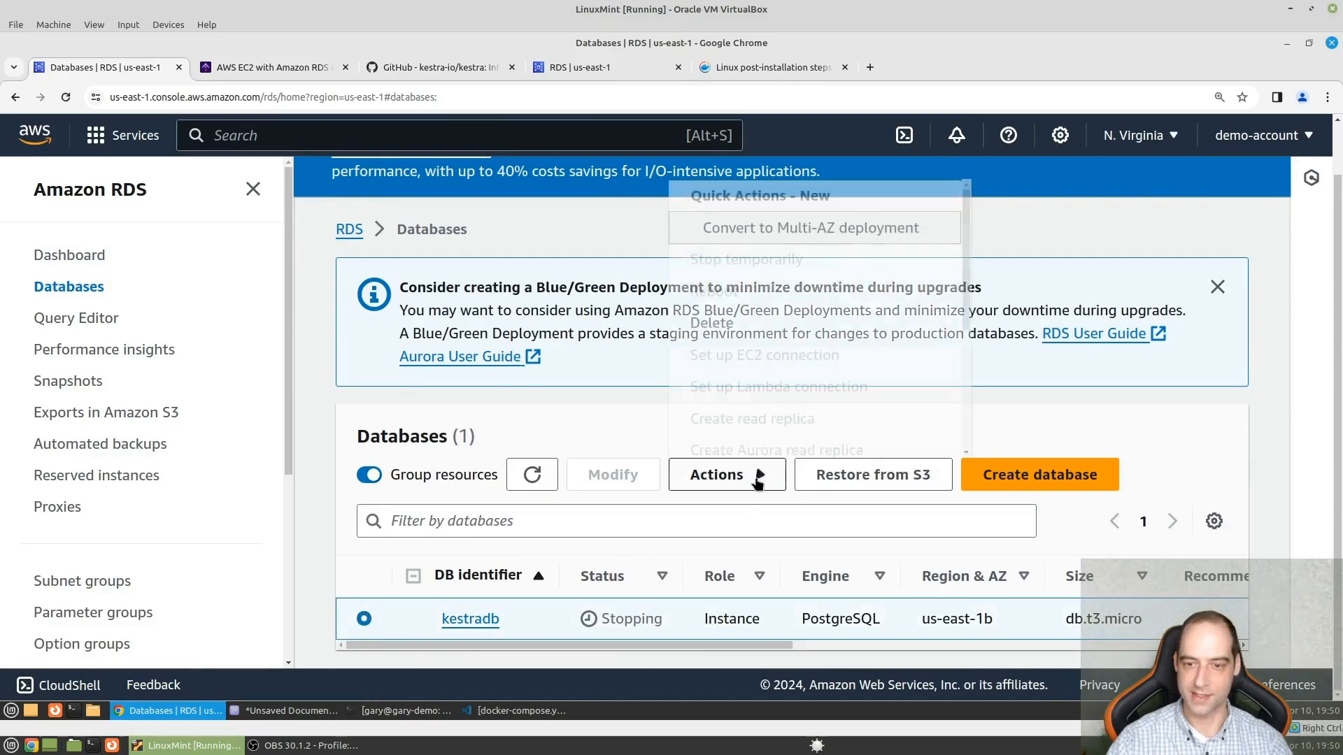
click(723, 322)
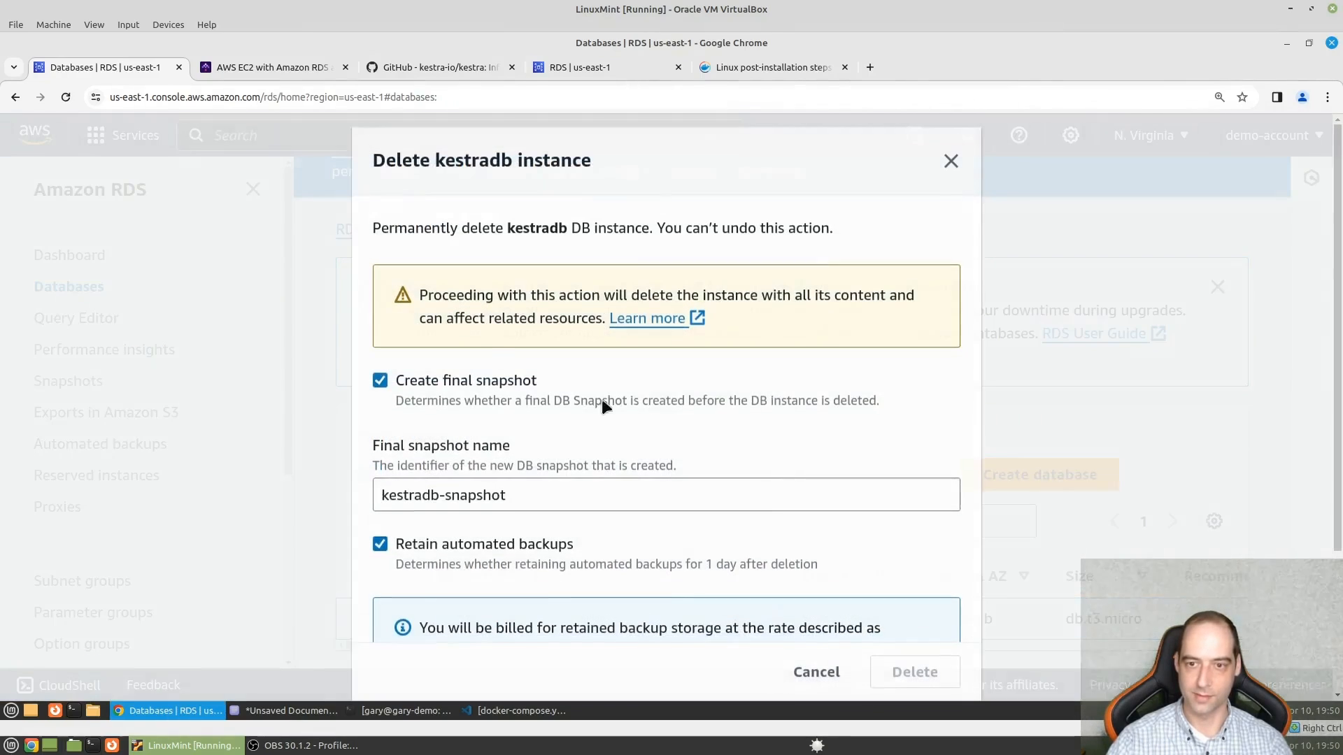
click(379, 381)
click(380, 446)
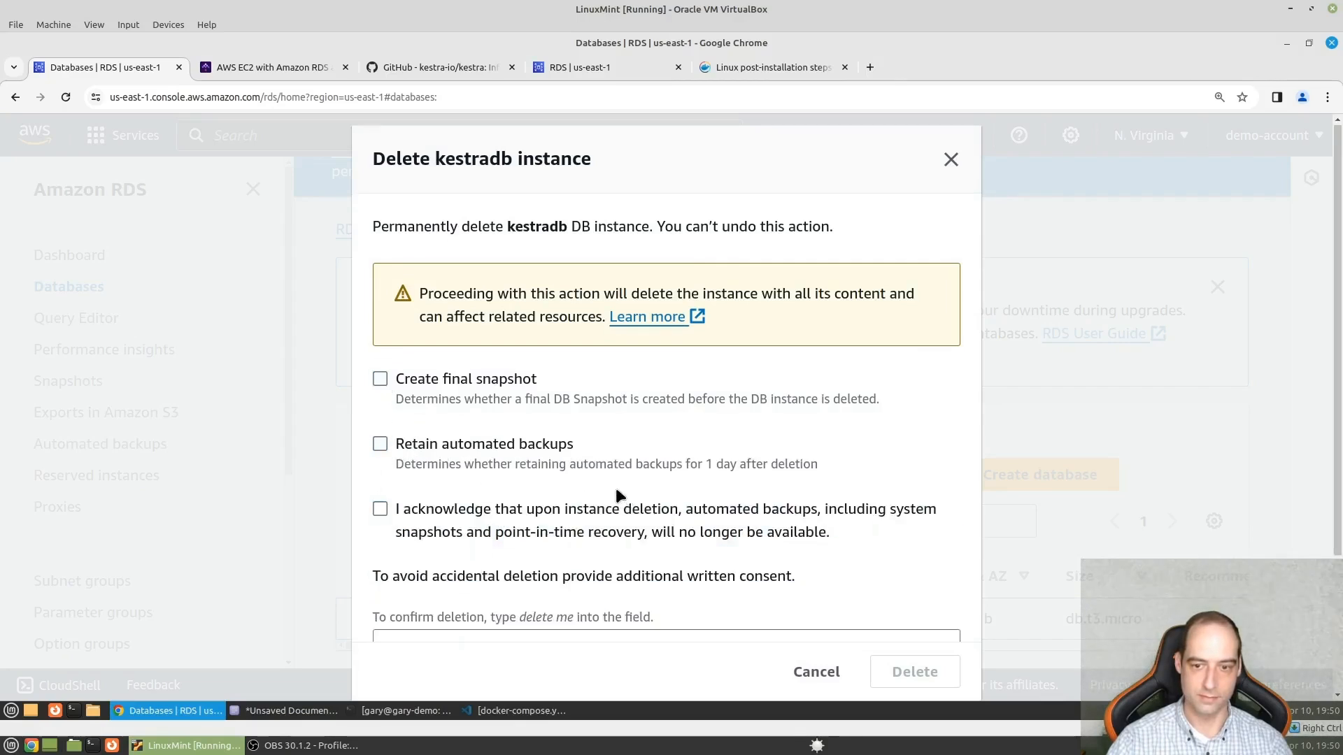
scroll(405, 405, down, 3)
click(381, 344)
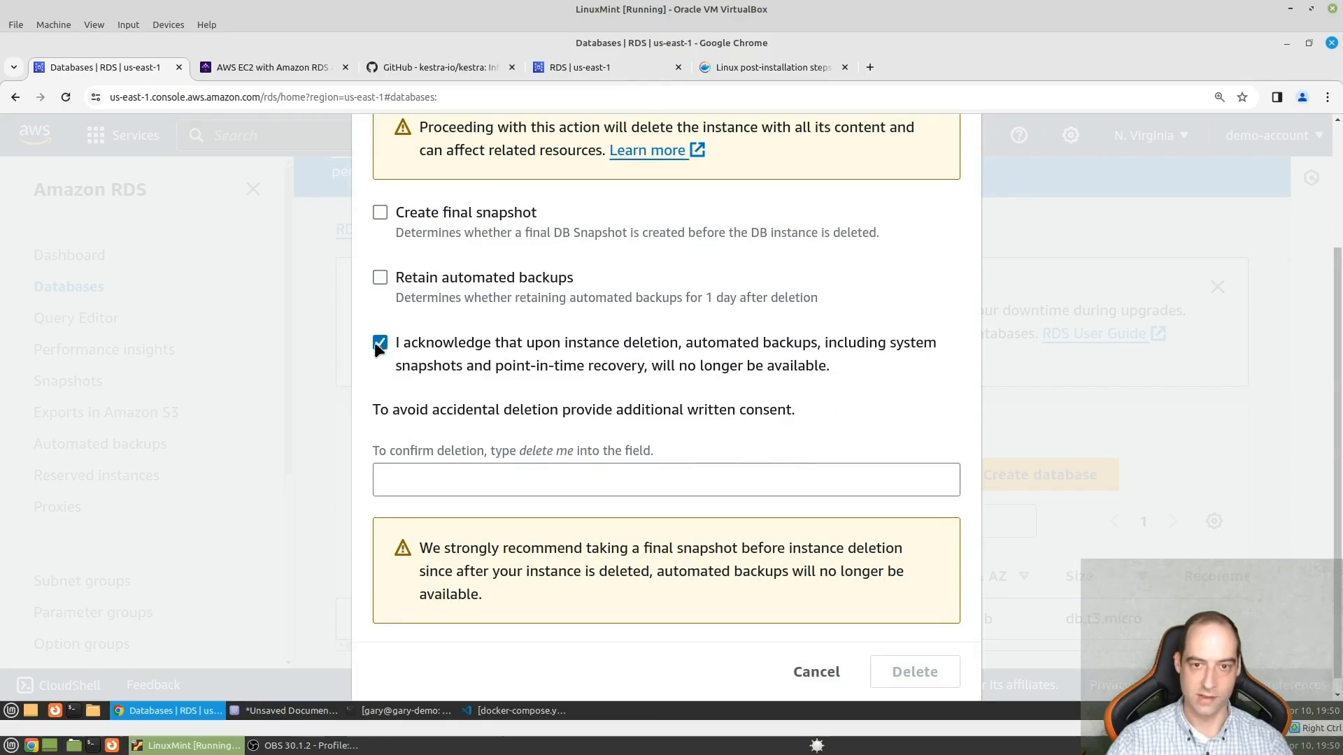
- Confirm the kestradb deletion with the text "delete me" and reload the databases list
click(620, 481)
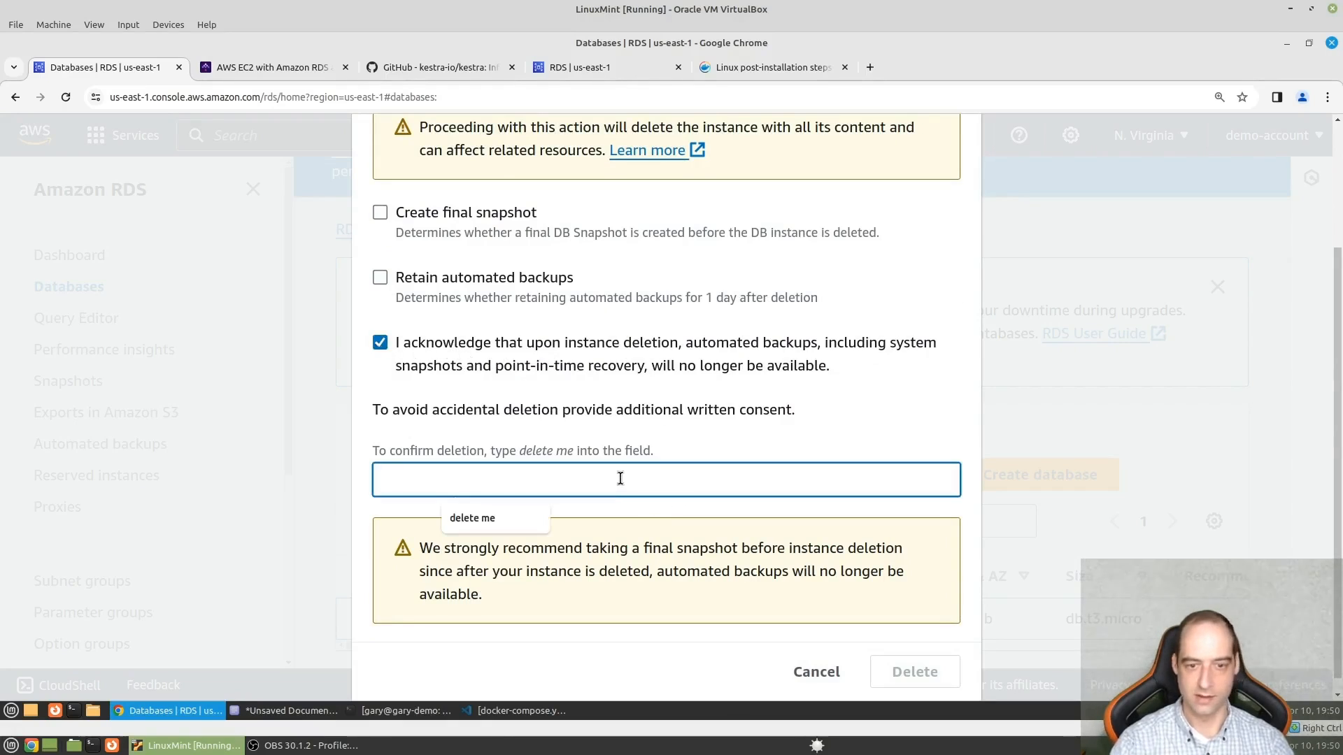
text(delete me)
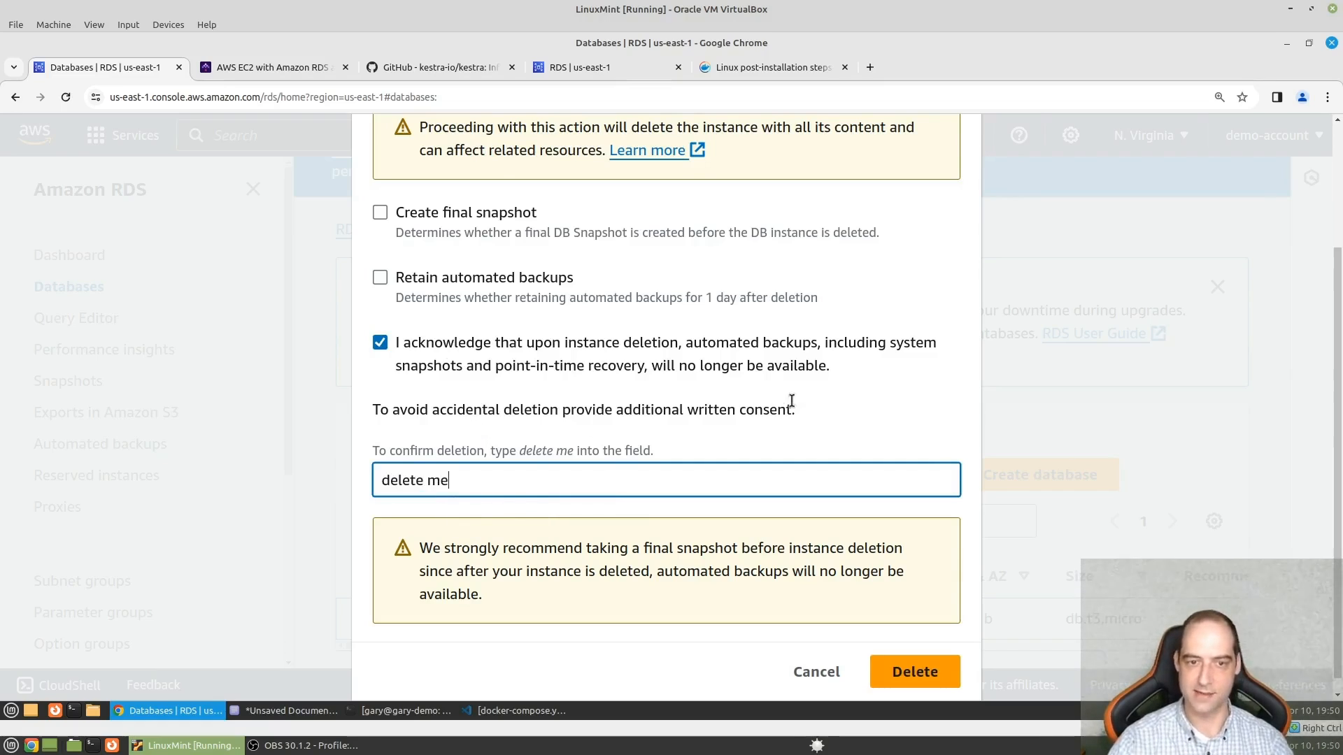
click(944, 672)
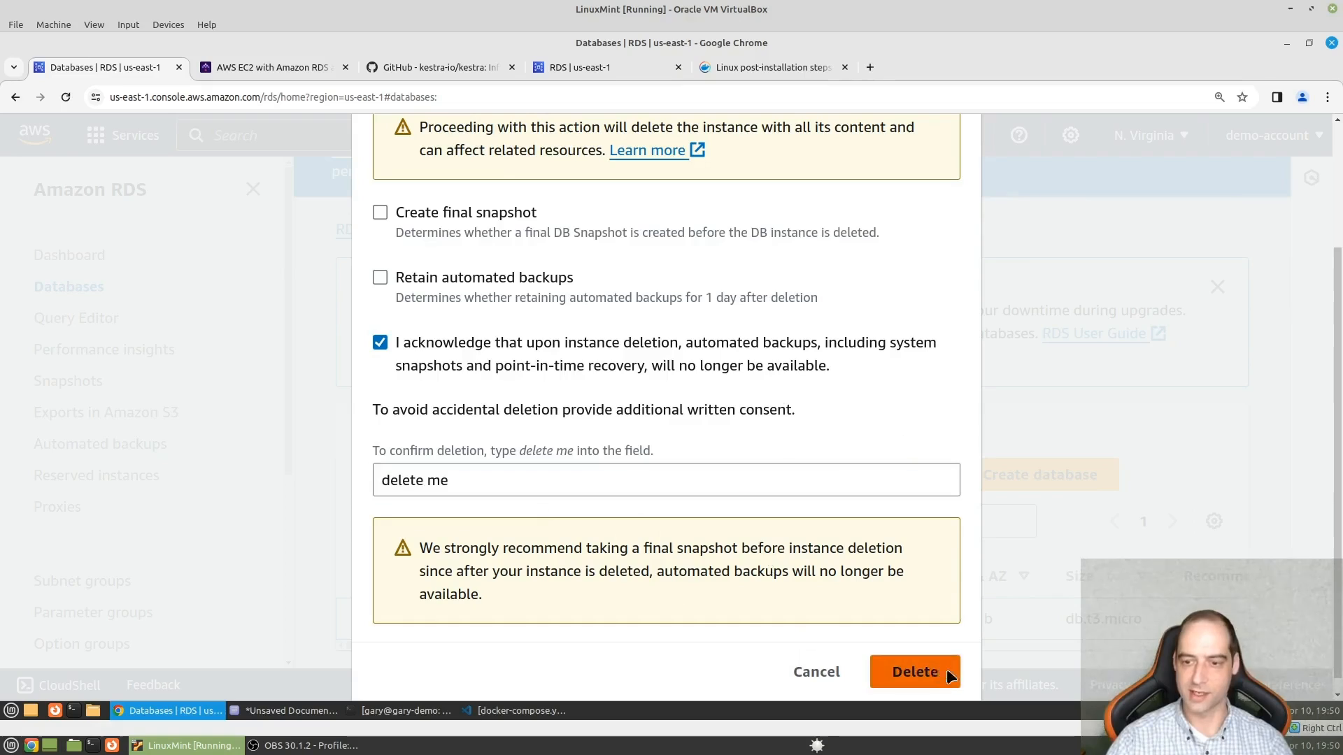
scroll(1001, 516, down, 1)
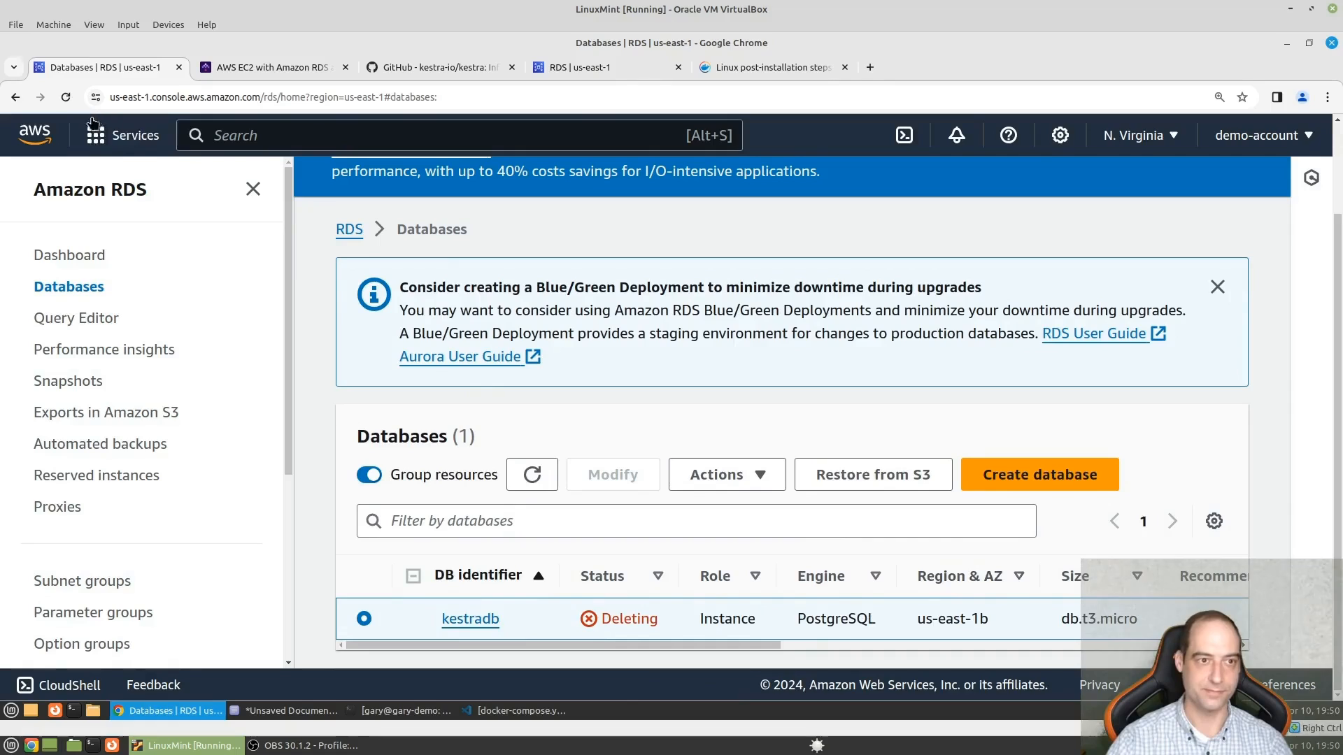
click(66, 97)
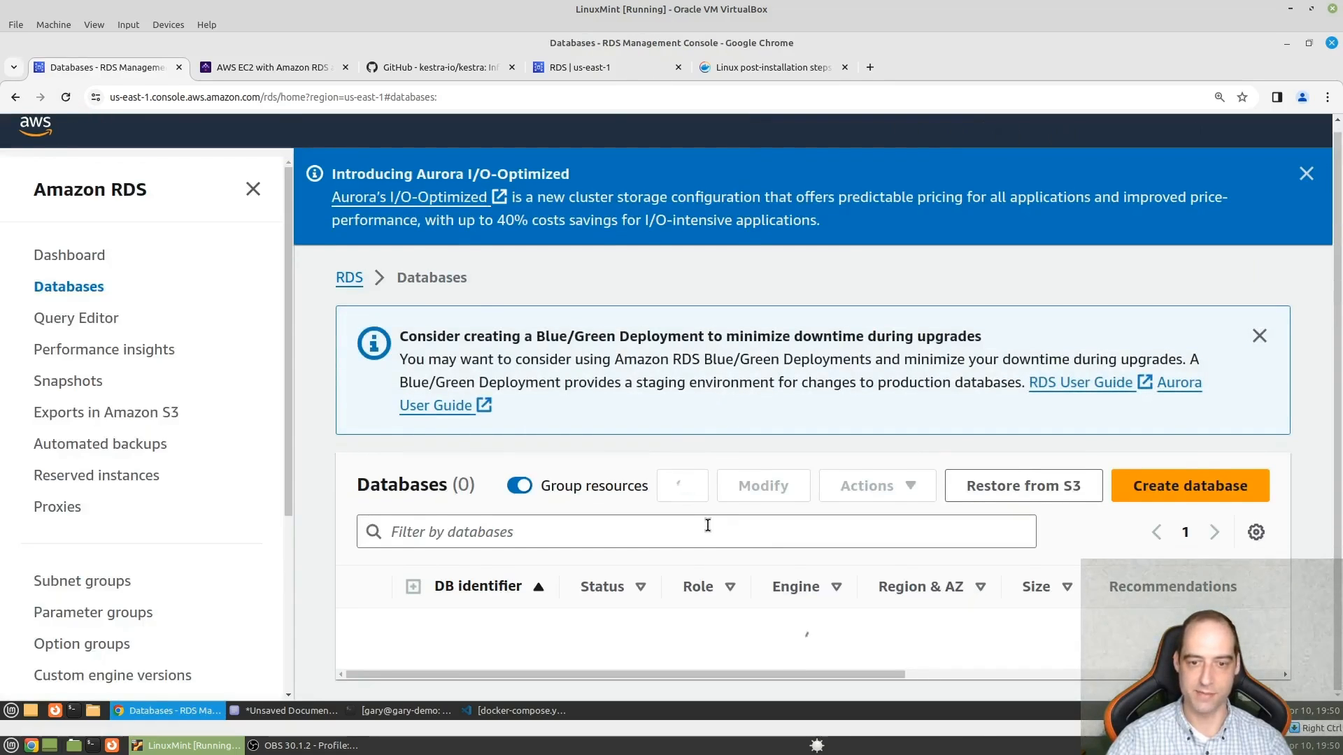
scroll(549, 514, down, 1)
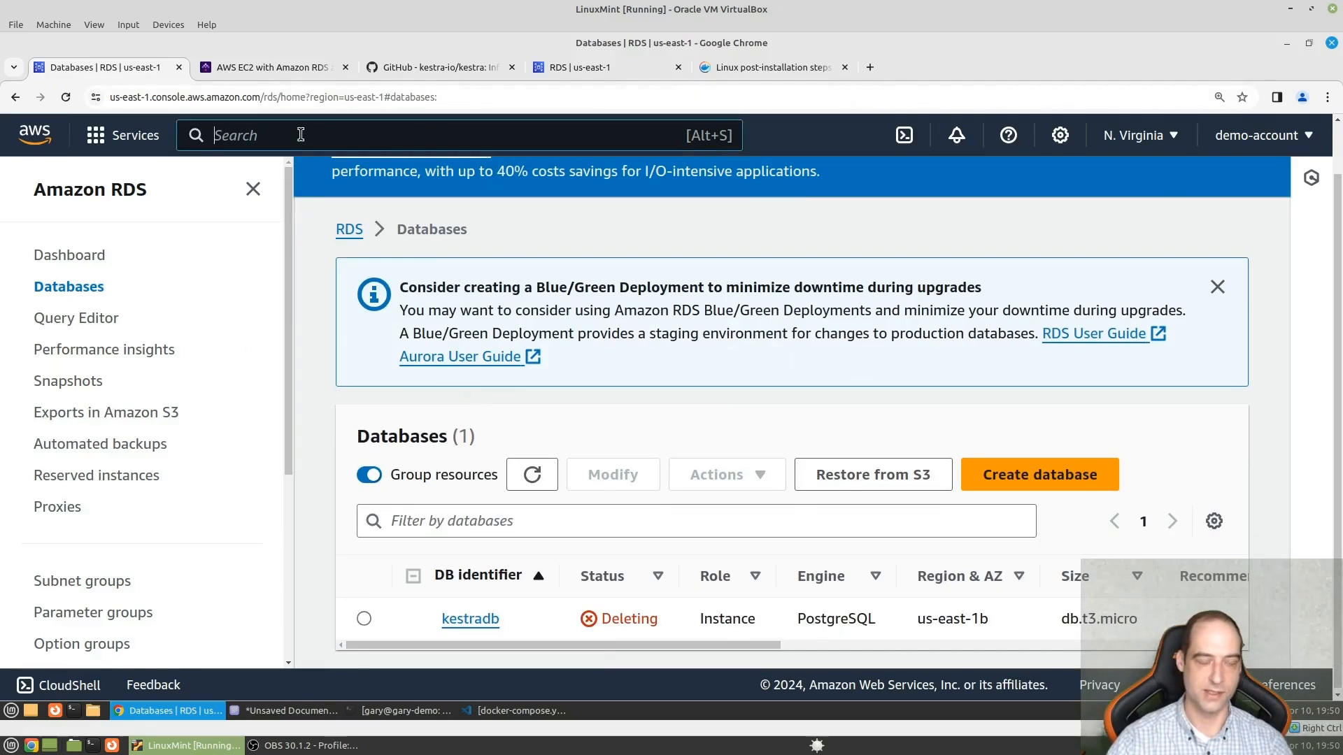
- Open the EC2 security groups list and try to delete the rds-ec2-1 group
text(security)
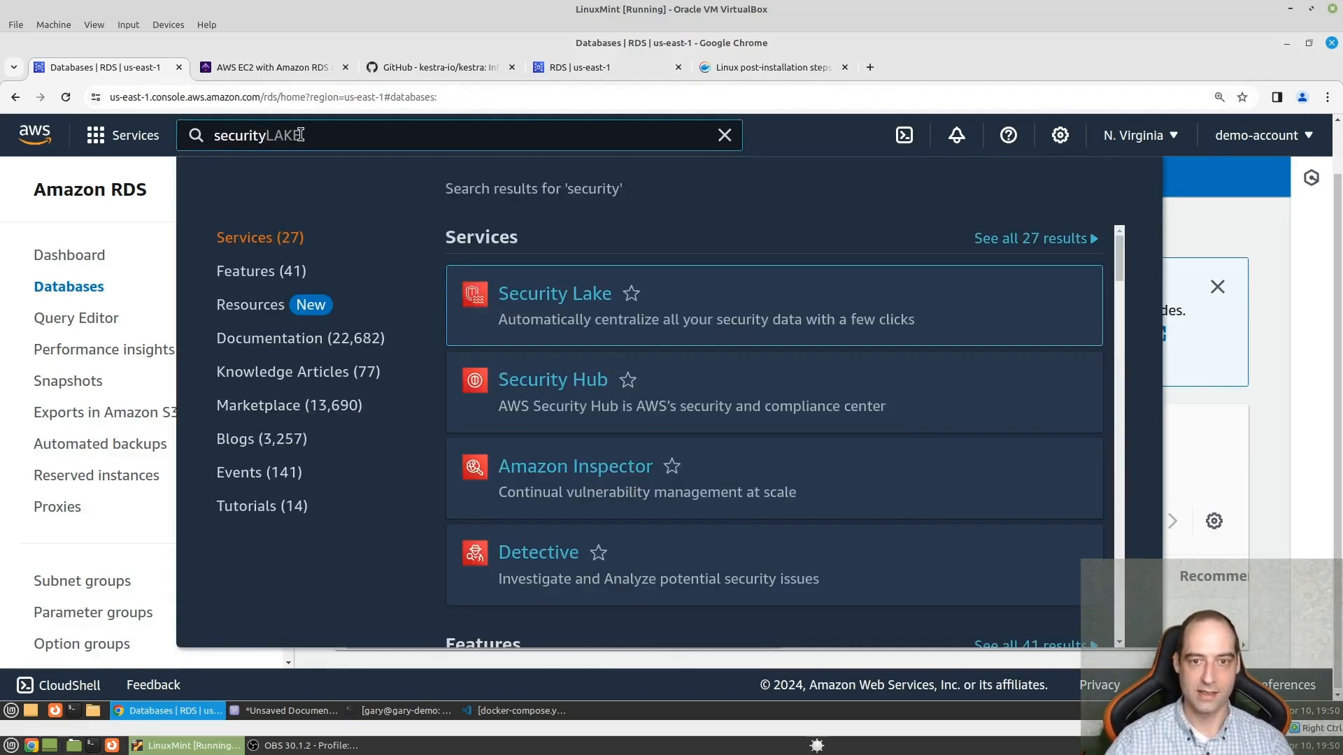
text( group)
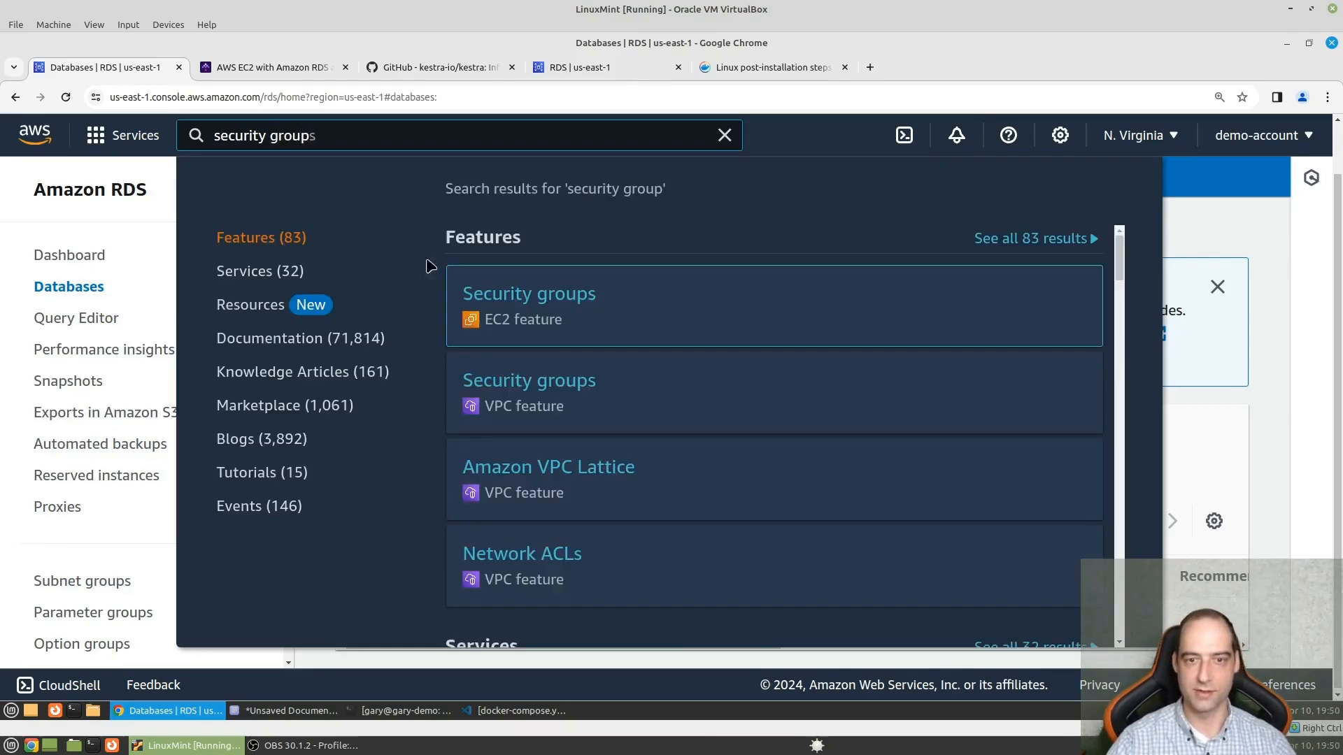
click(573, 298)
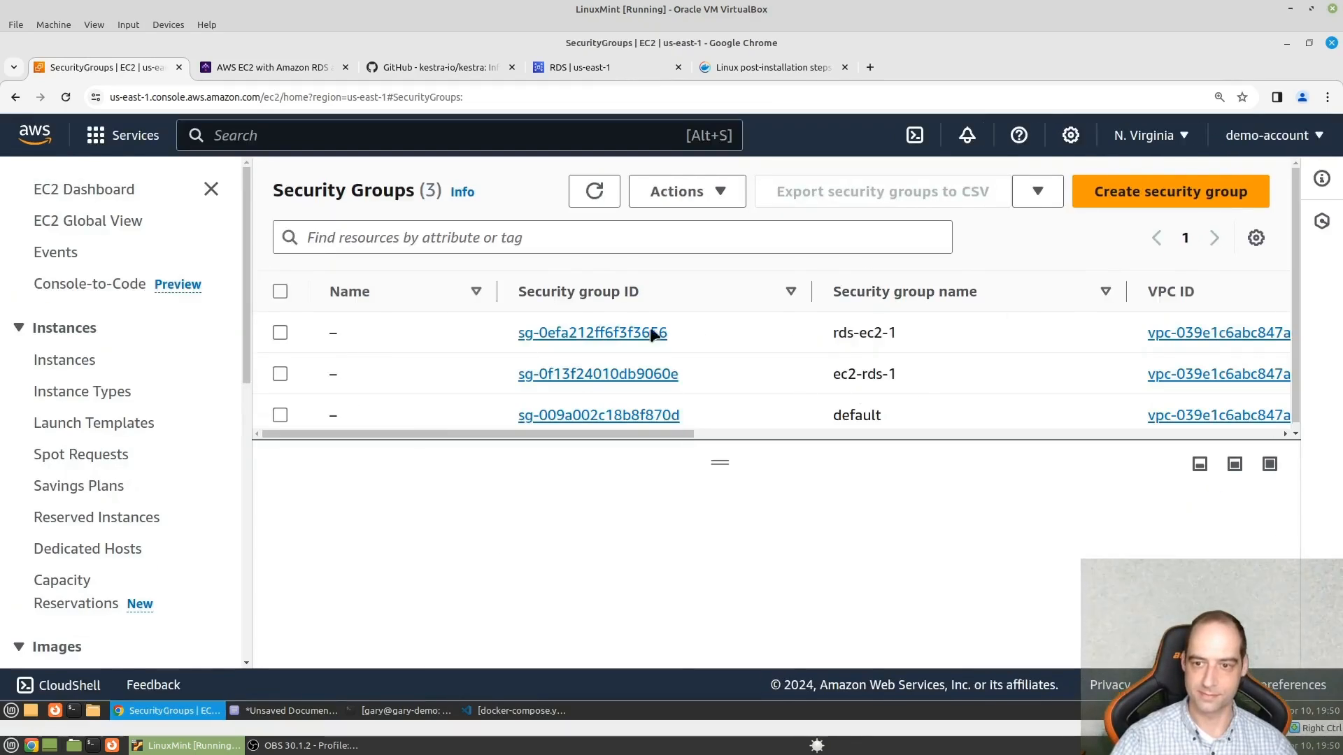
click(279, 332)
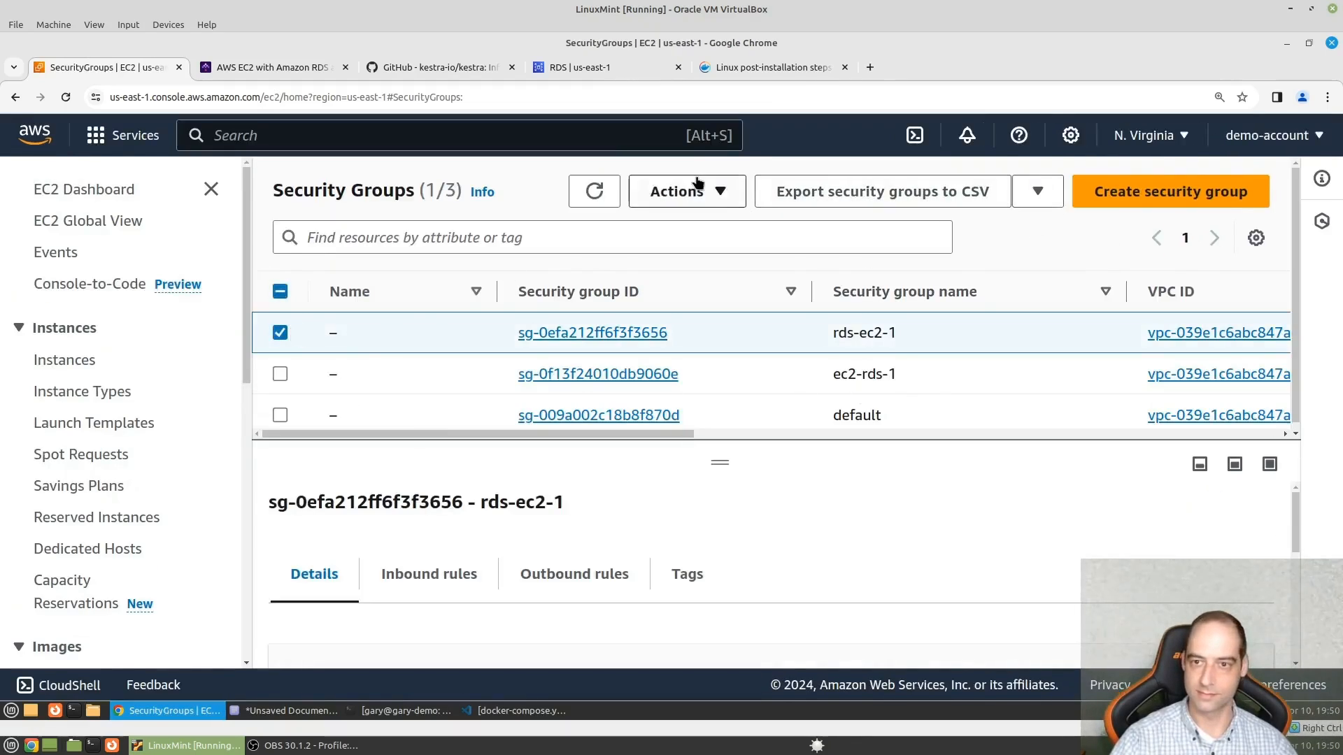
click(720, 196)
click(729, 414)
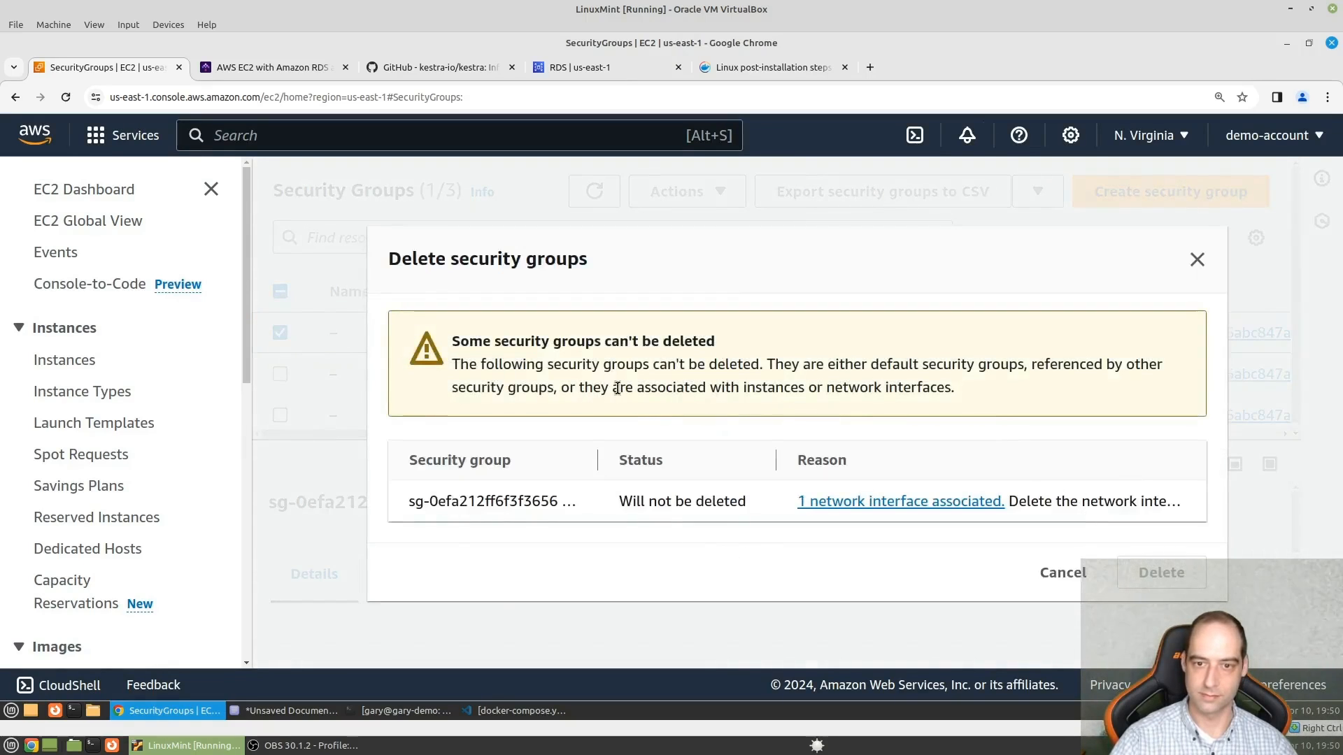
click(1062, 573)
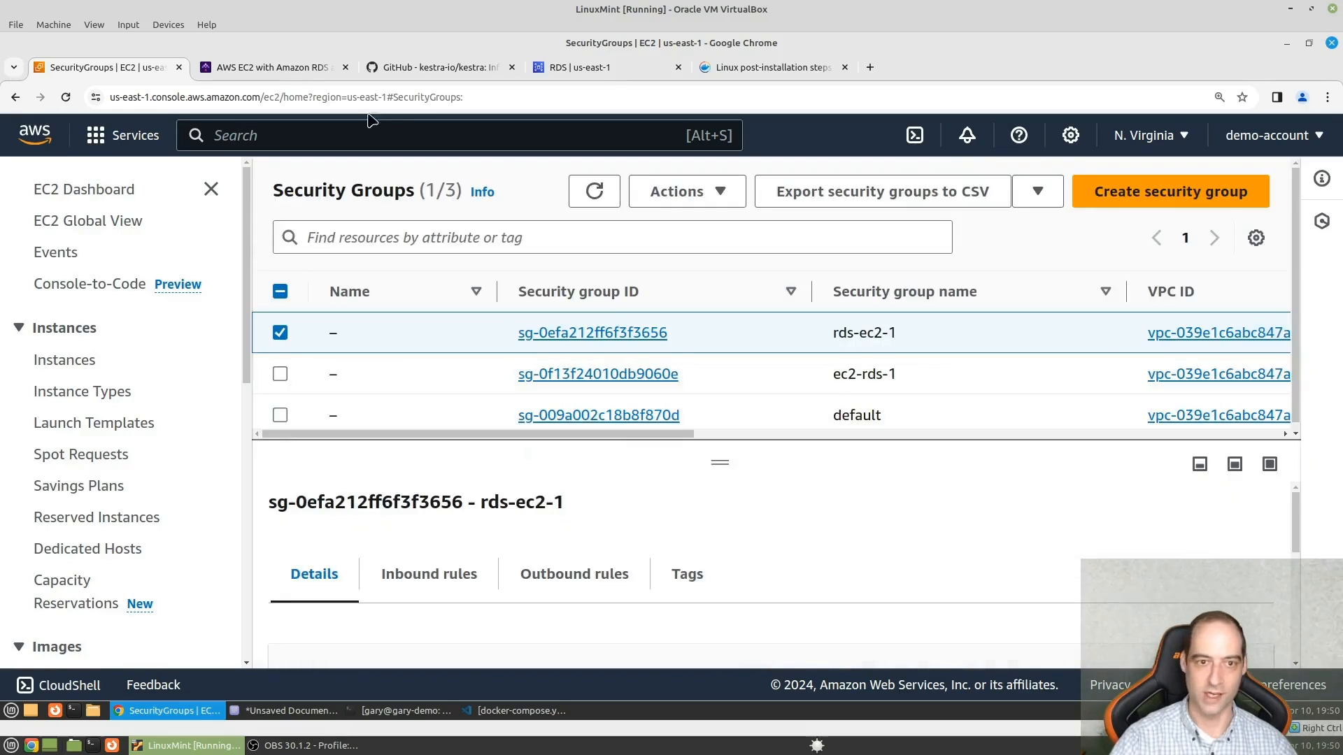
- Return to the RDS databases list and check the deletion status of kestradb
click(379, 133)
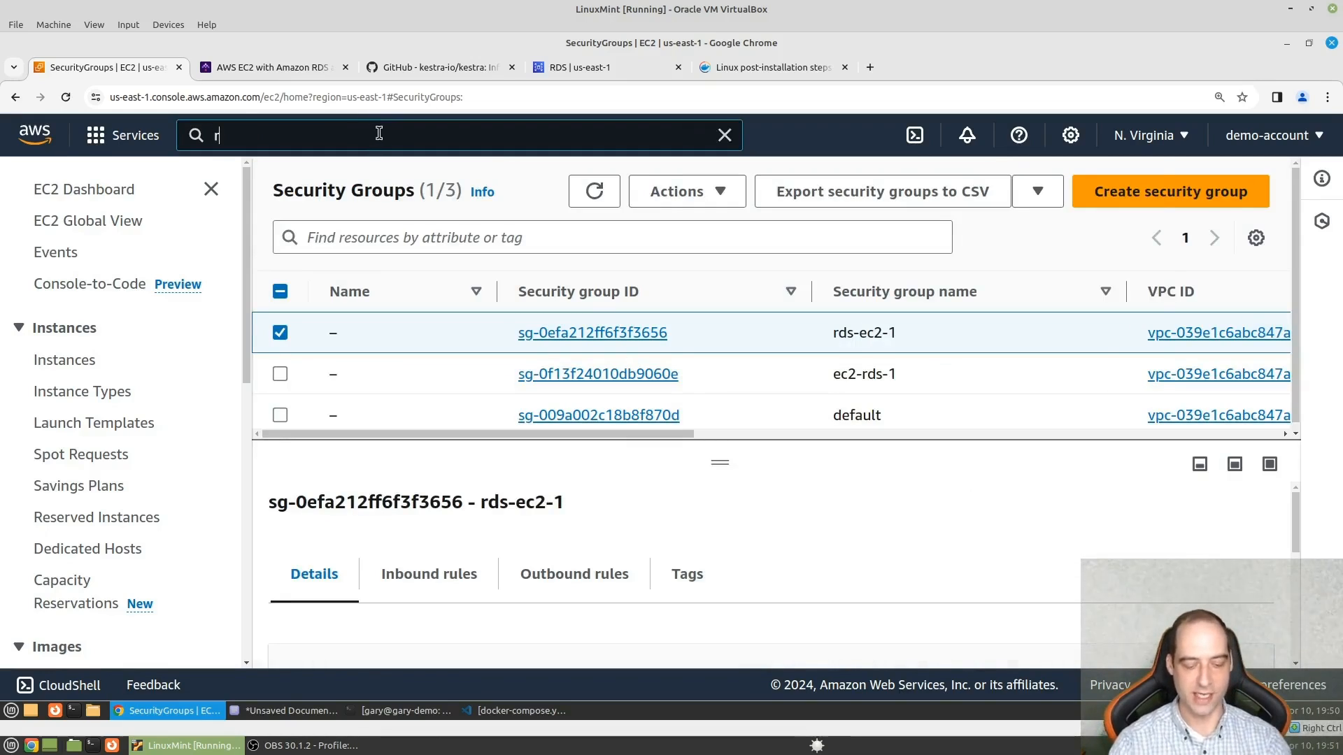
text(rds)
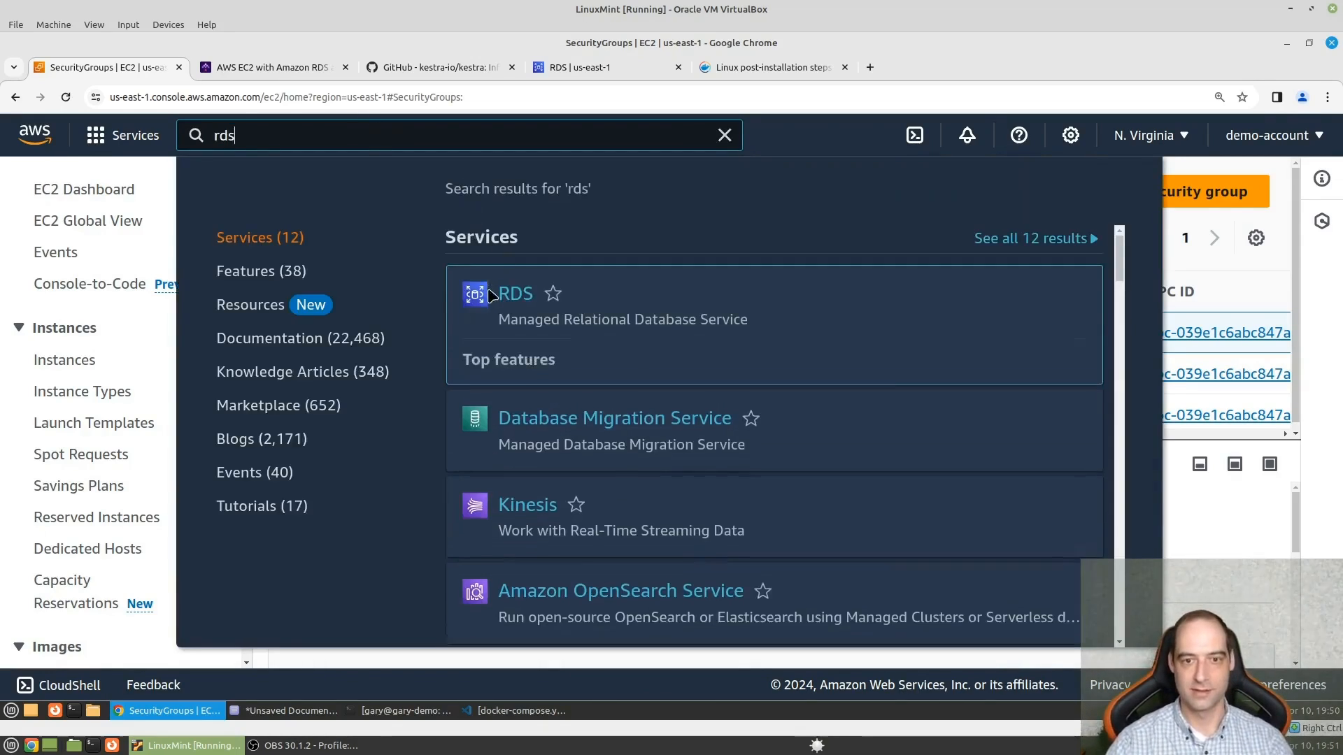
key(Return)
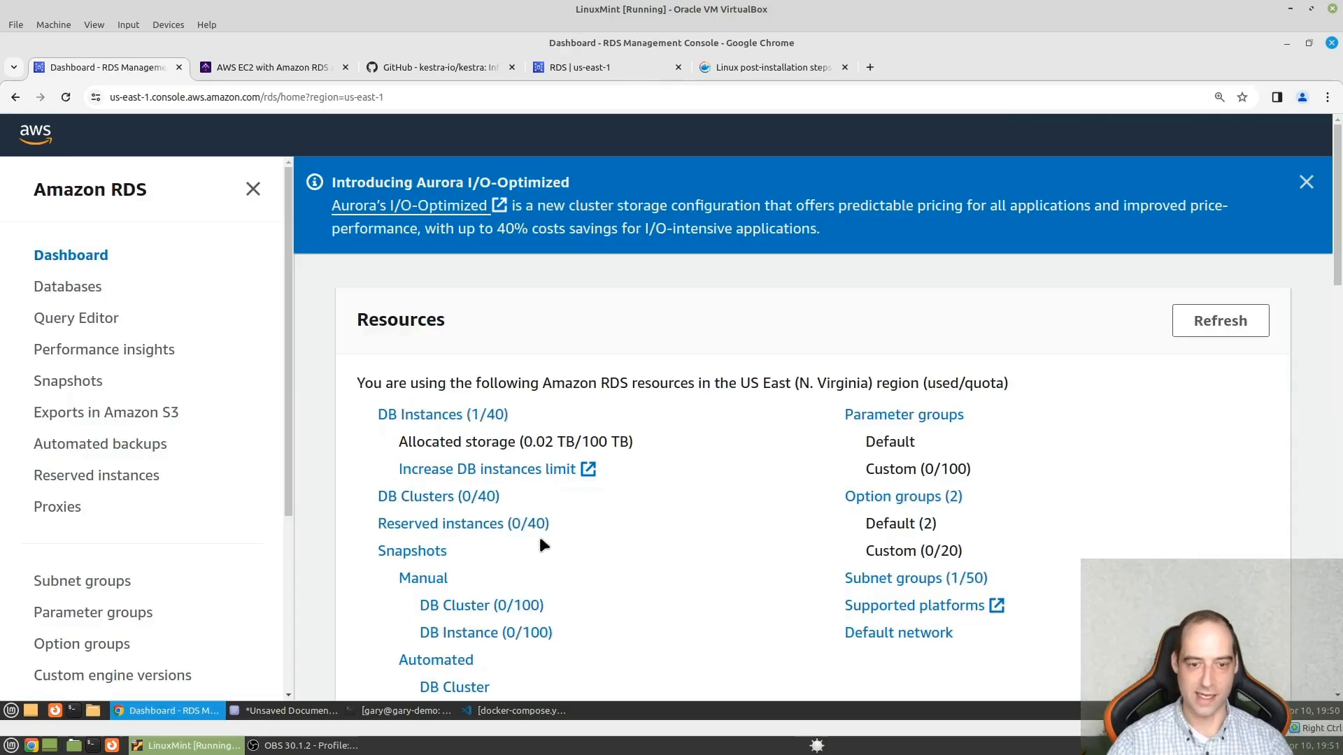
click(434, 420)
scroll(647, 418, down, 1)
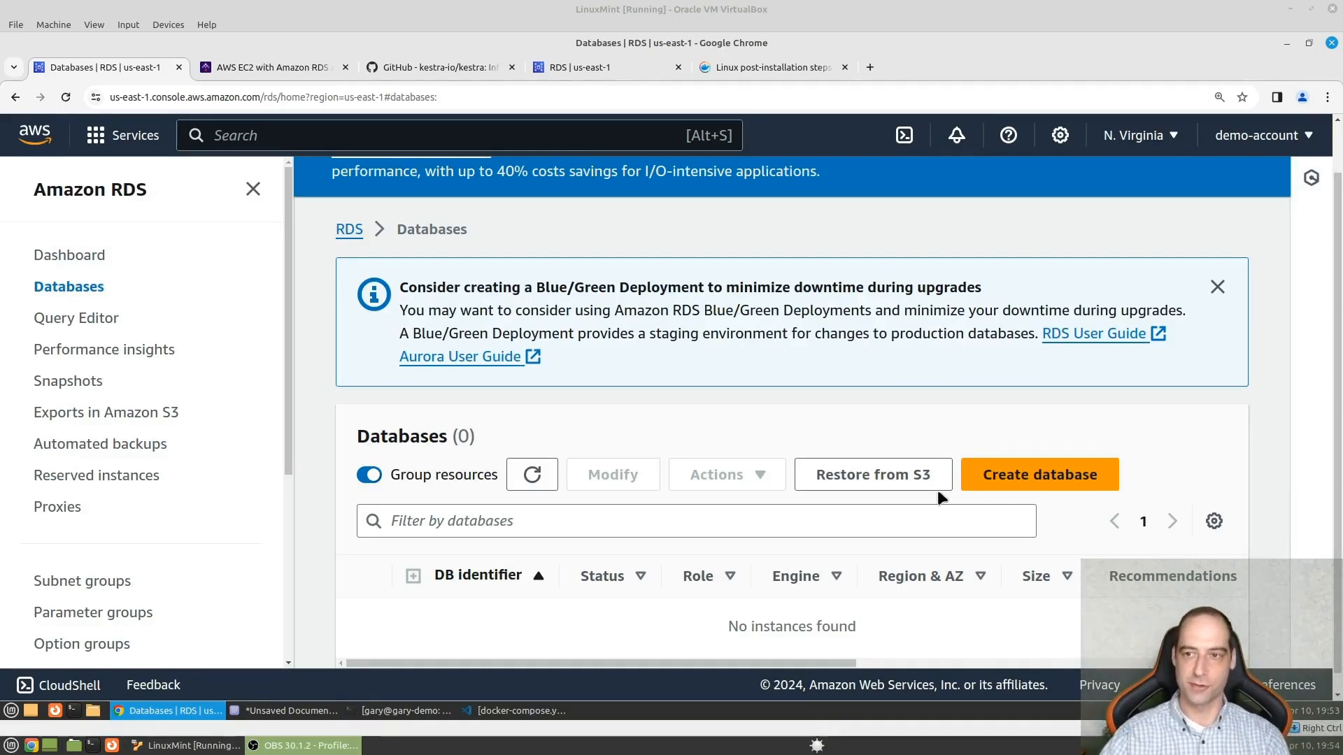
- Search the console for security groups and open the EC2 security groups list
click(329, 134)
text(secu)
text(rity )
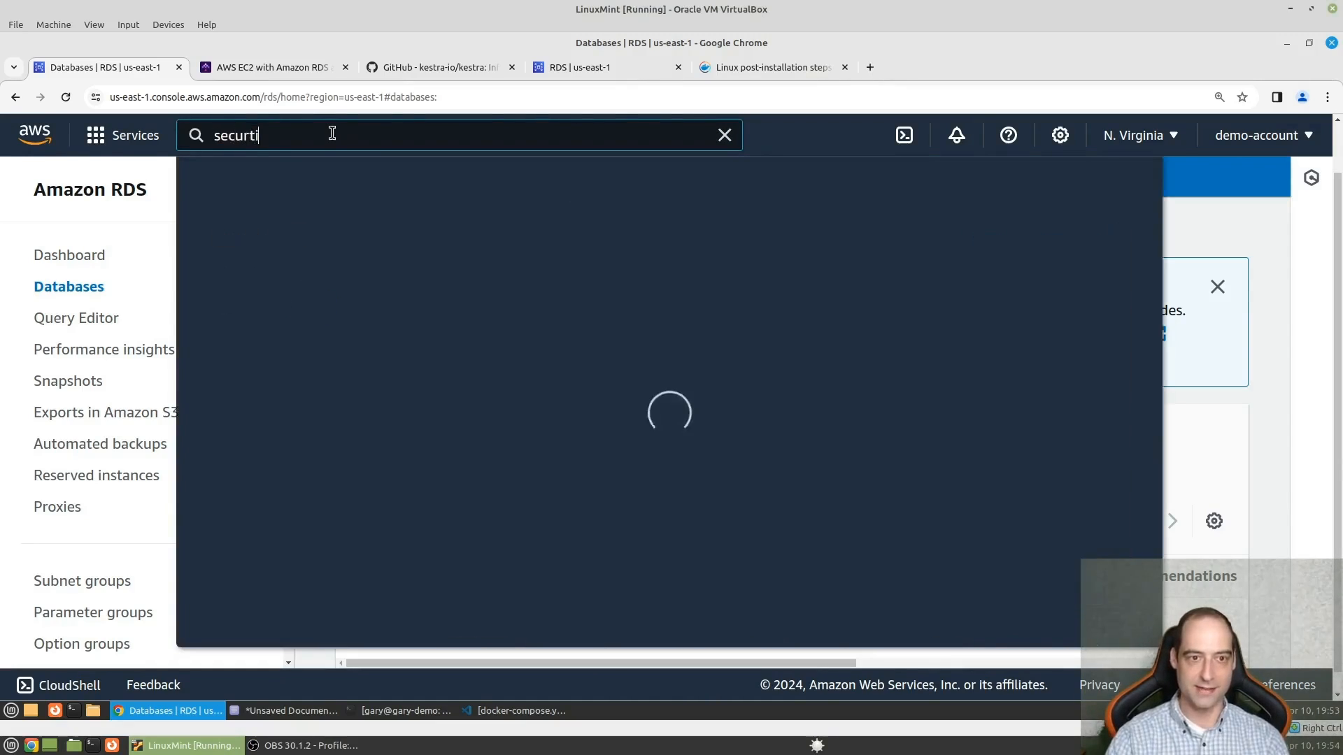
text(groups)
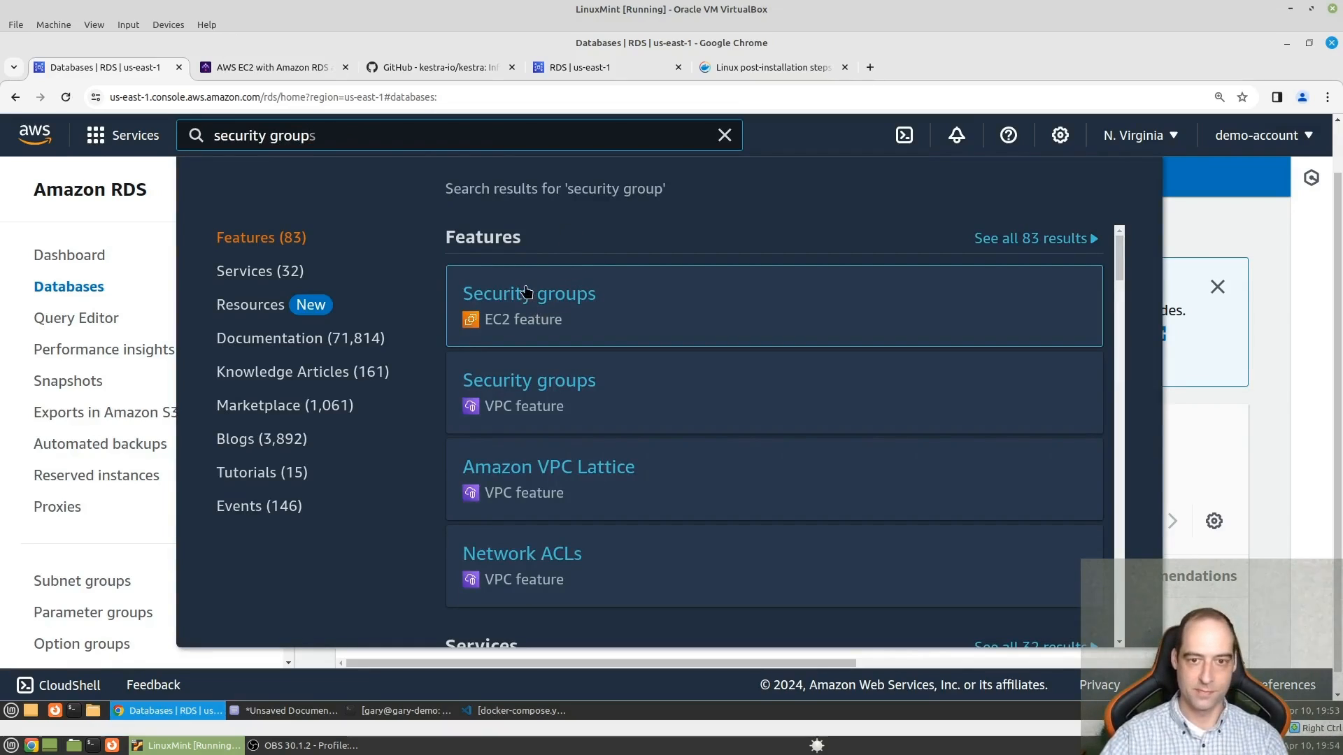
click(531, 315)
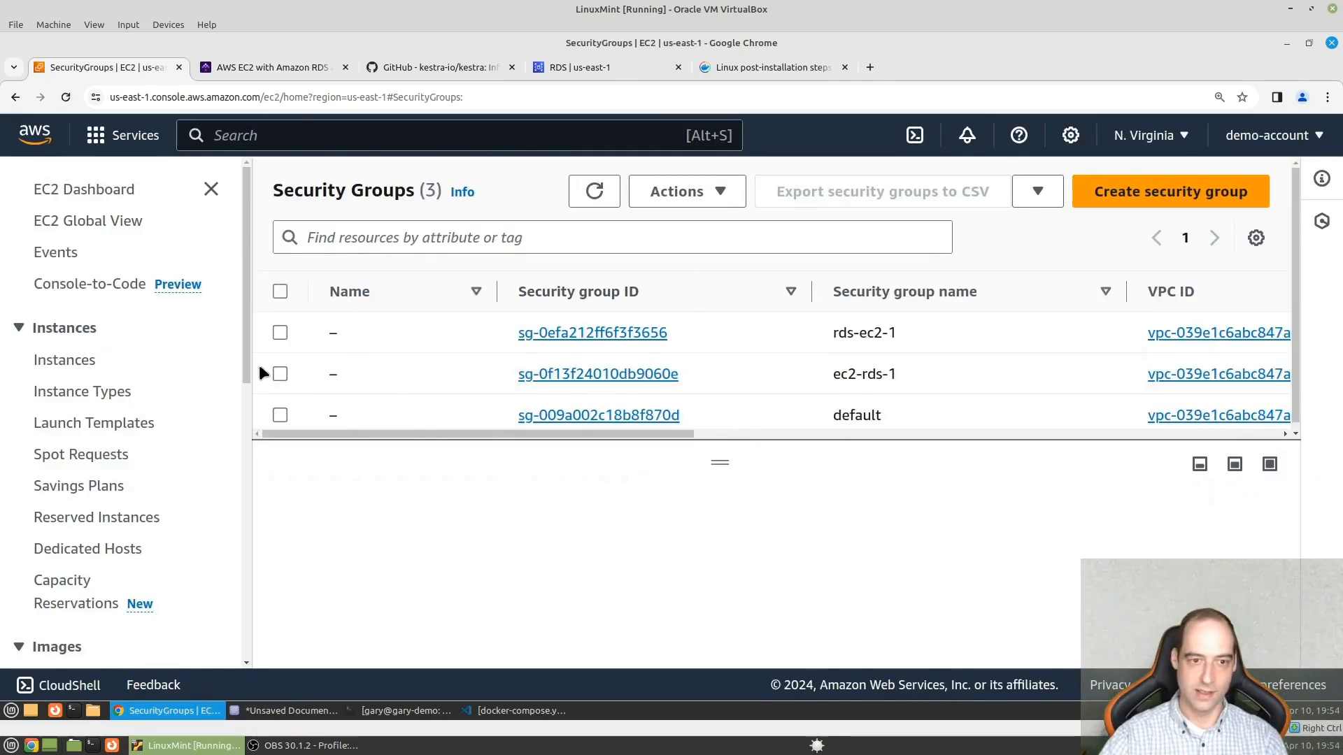
- Delete the rds-ec2-1 and ec2-rds-1 security groups together, entering "delete" as the confirmation text
click(280, 374)
click(280, 332)
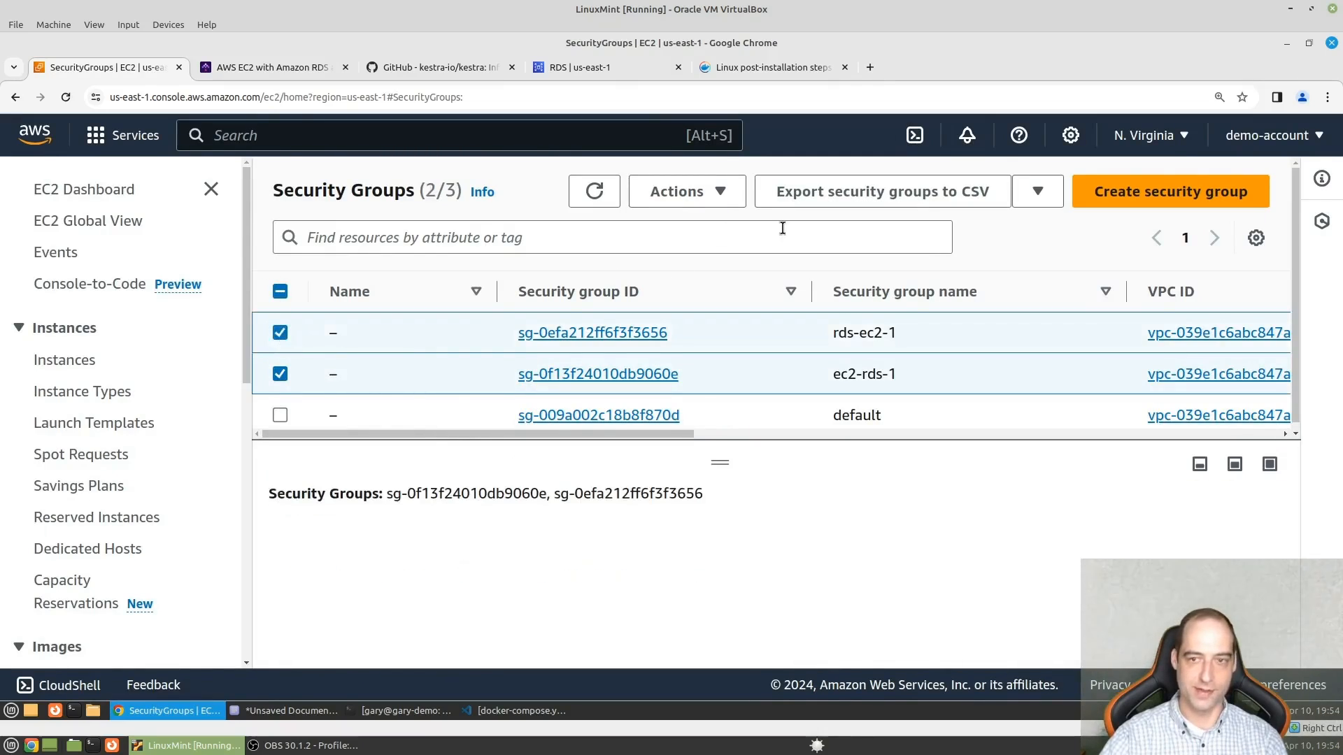
click(727, 197)
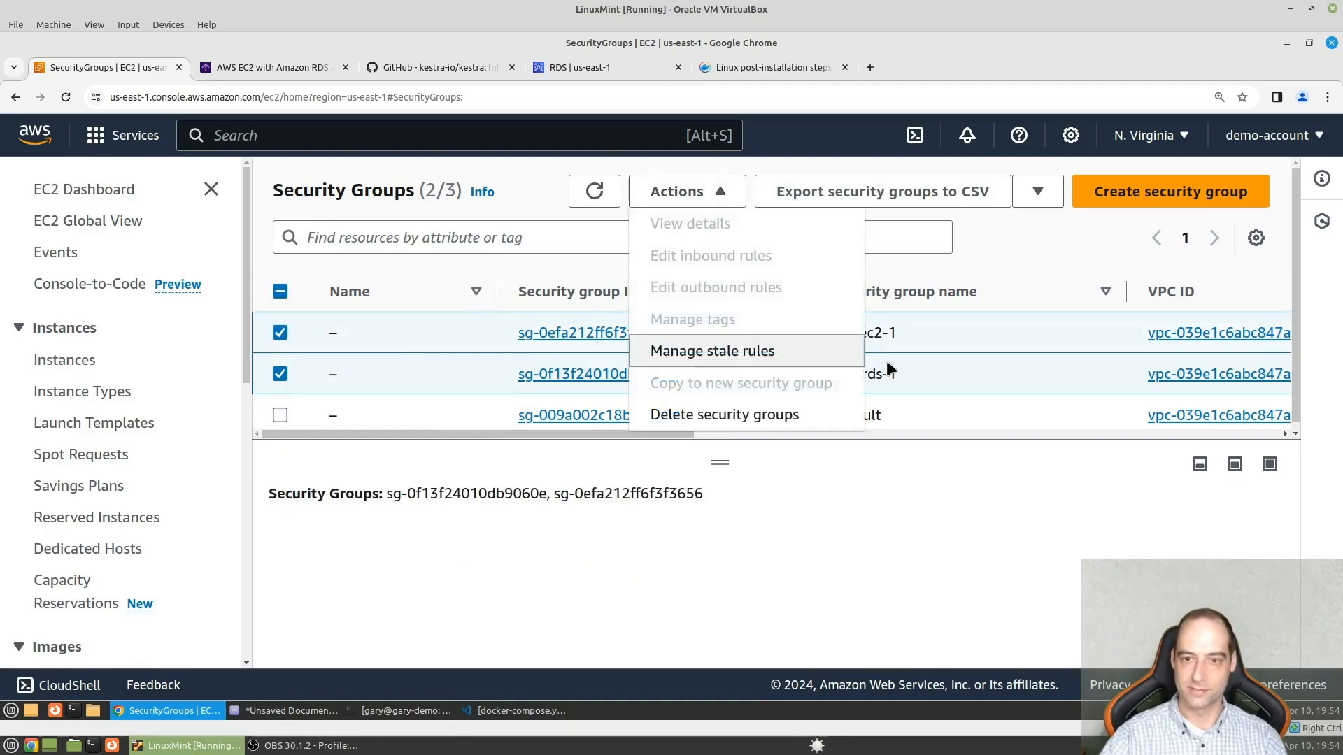
click(742, 427)
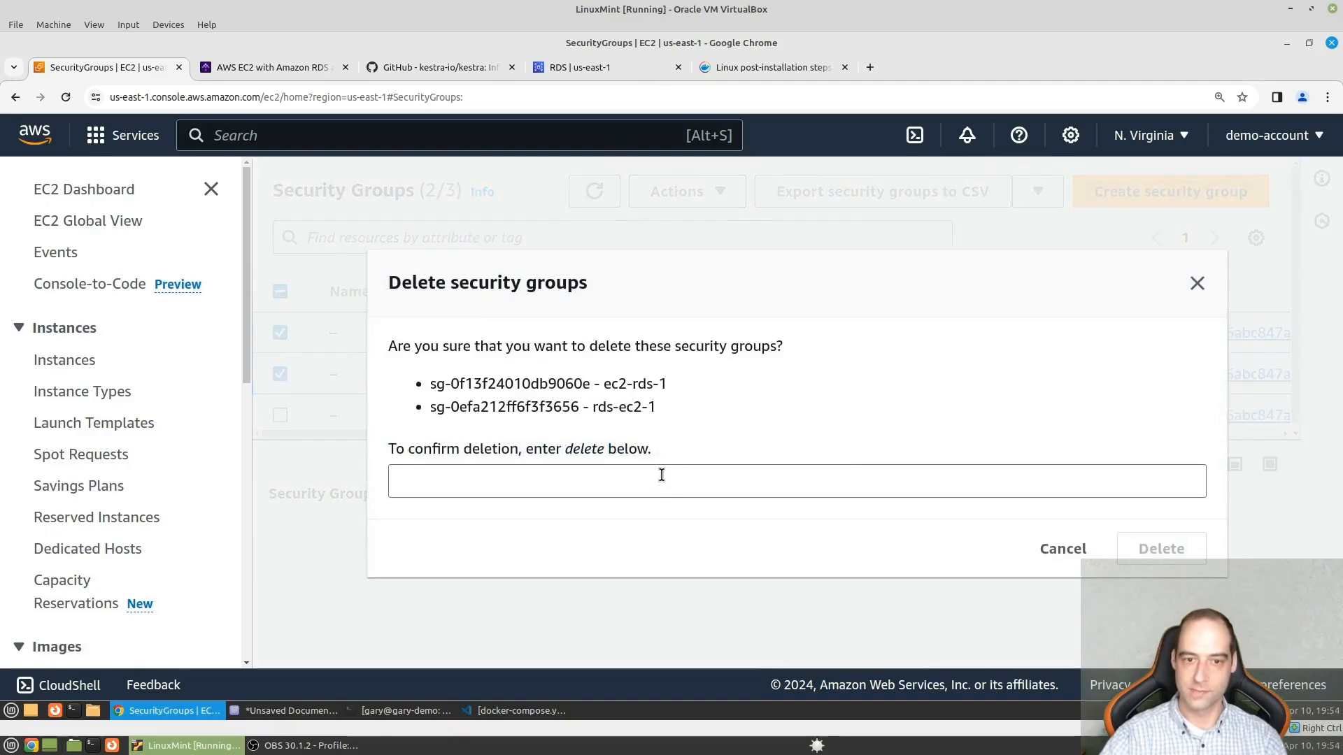
click(662, 475)
text(de)
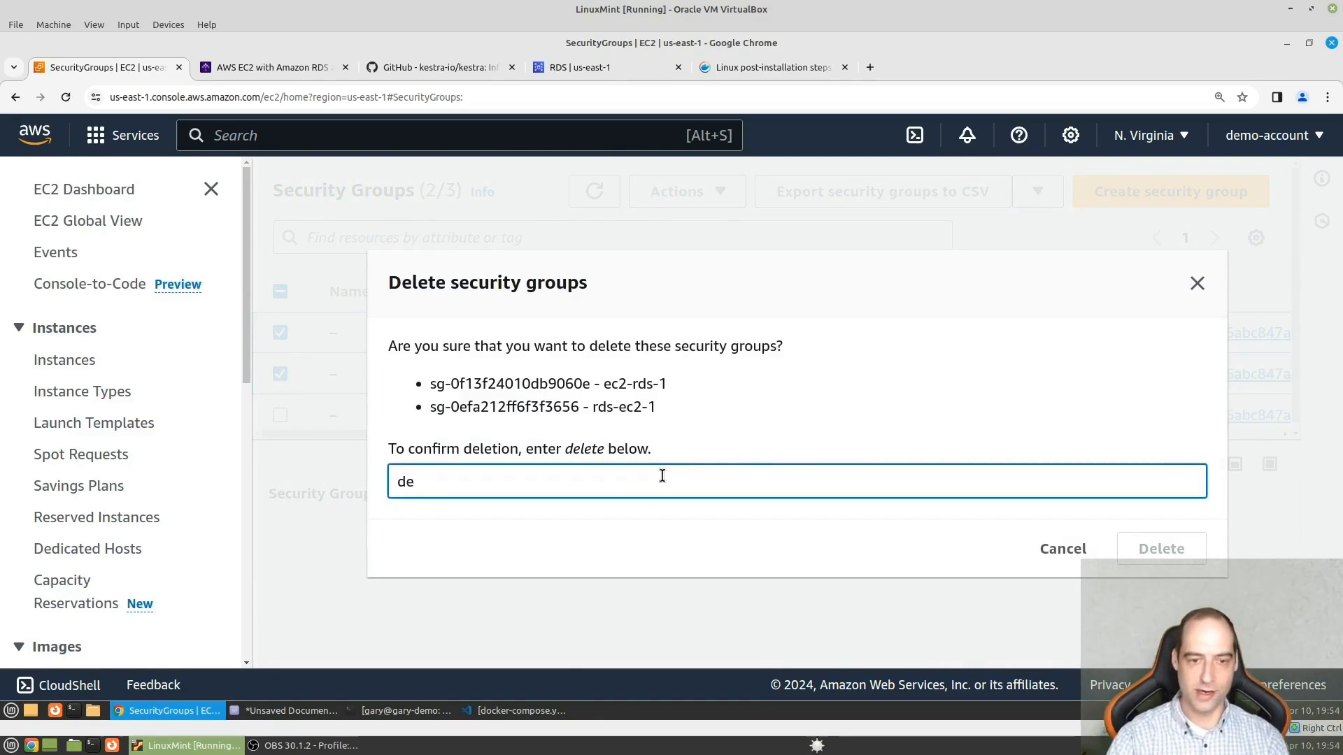
text(;ete)
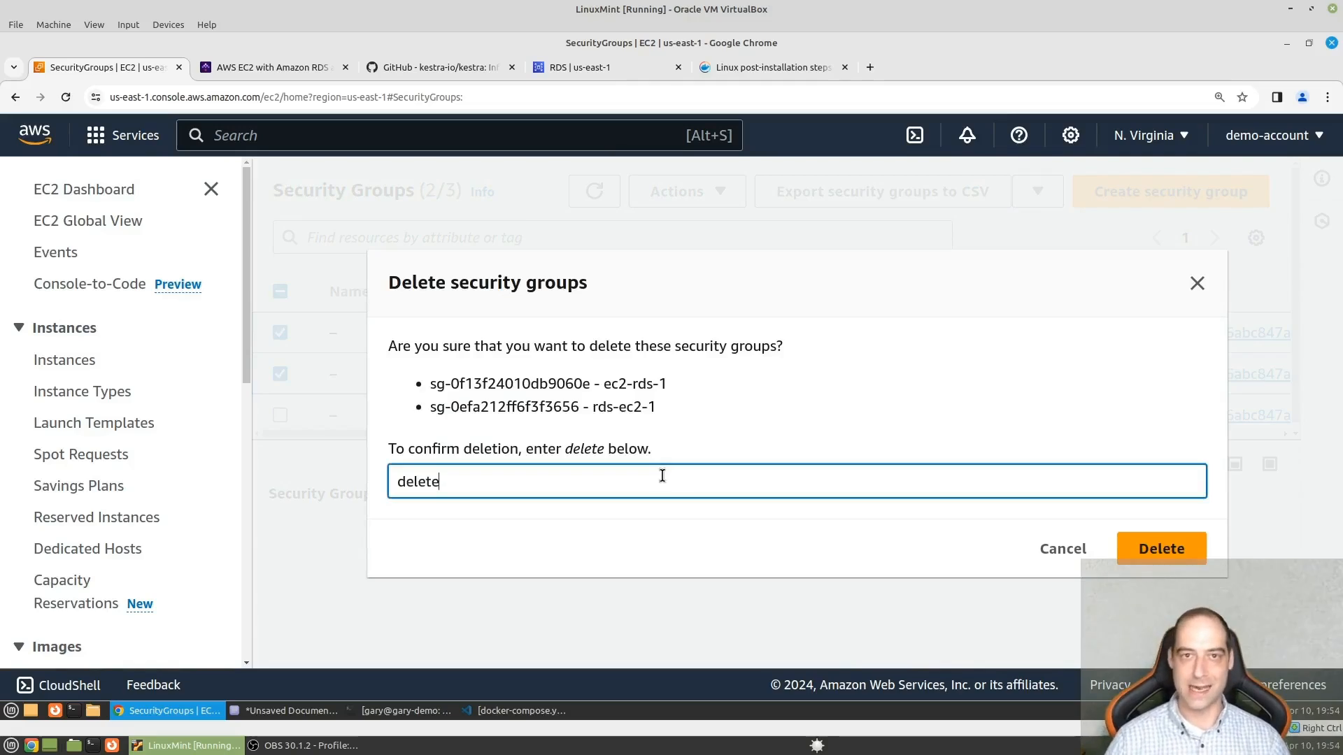
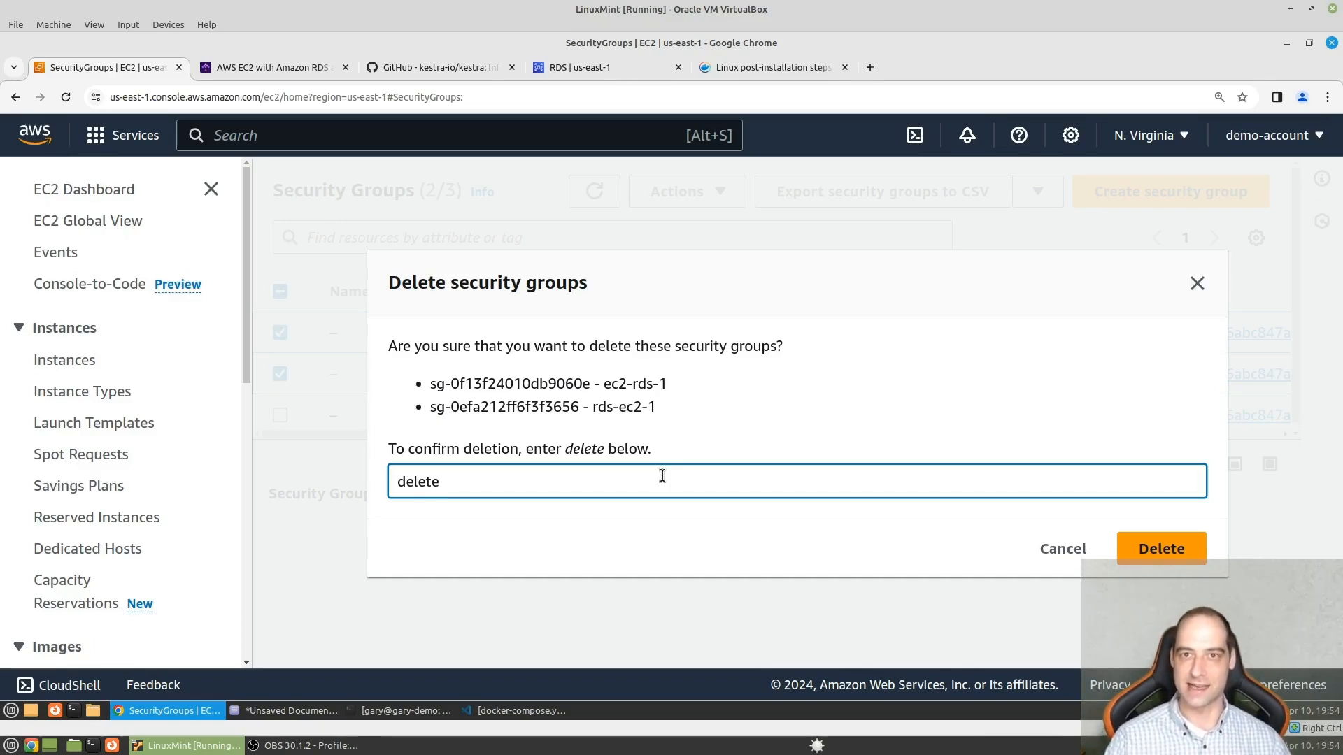
- Confirm the deletion of the ec2-rds-1 and rds-ec2-1 security groups and reload the security group list
click(1156, 548)
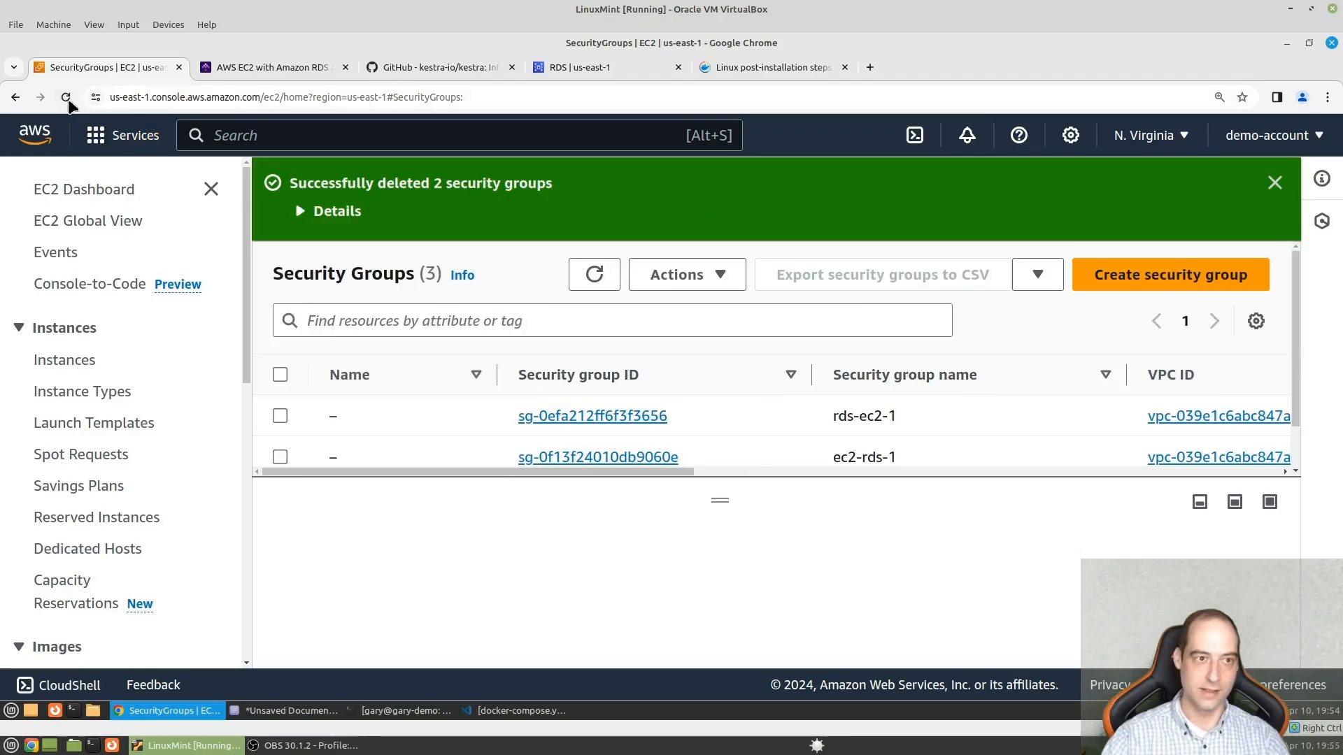
click(65, 97)
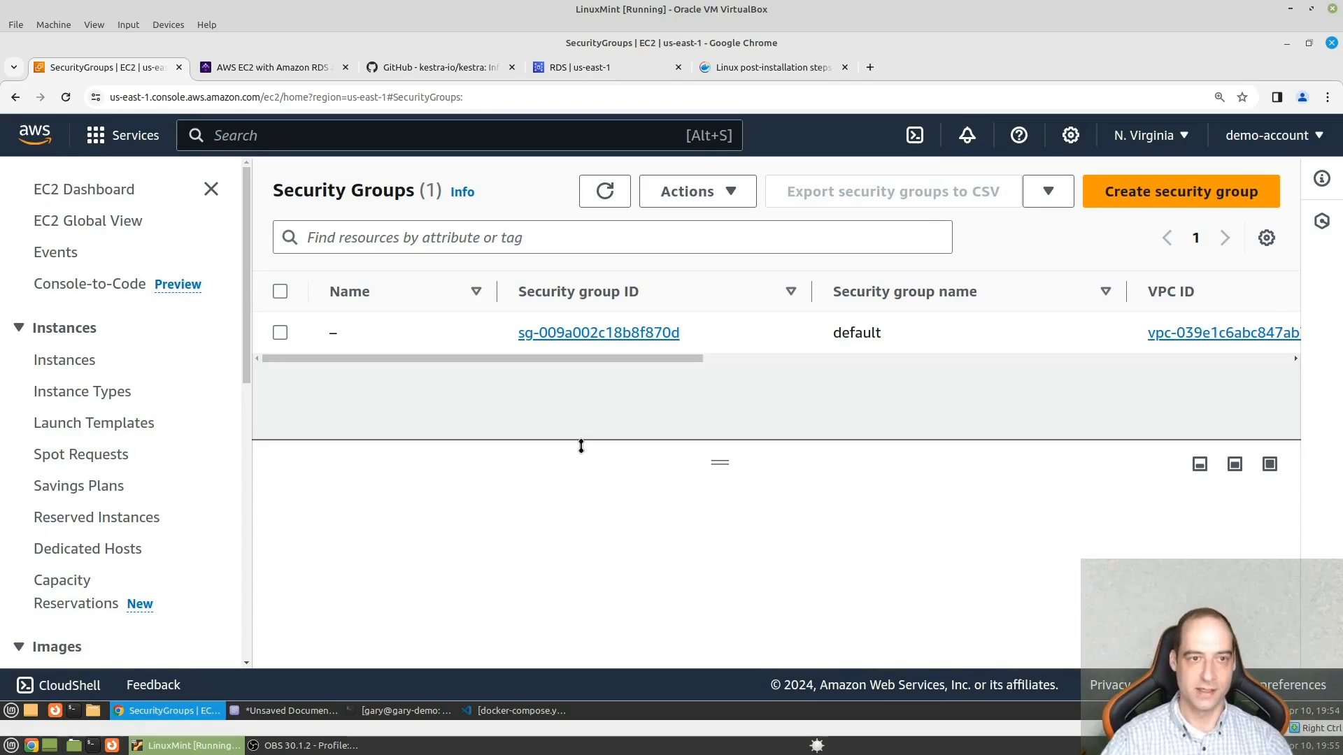
- Search the console for "ec2", open the EC2 service and check the state of the instances in its list
click(365, 141)
text(ec2)
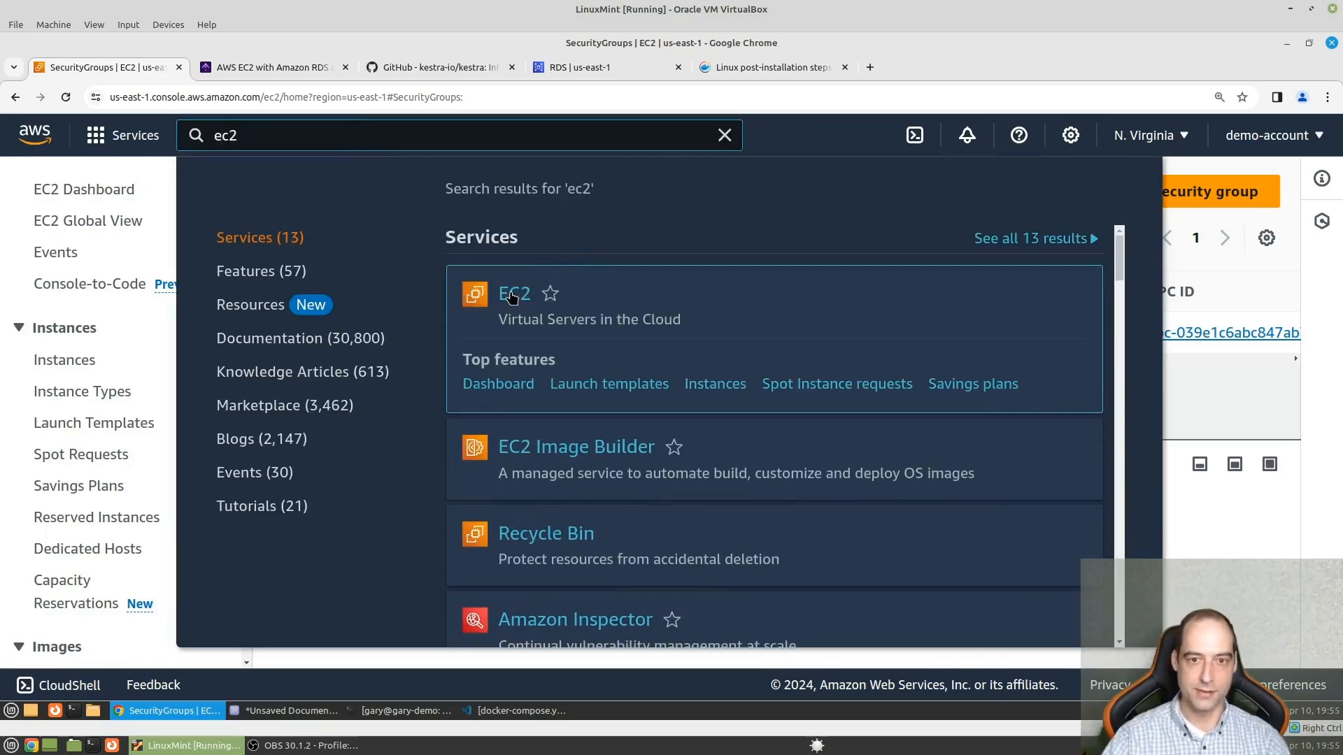
click(513, 297)
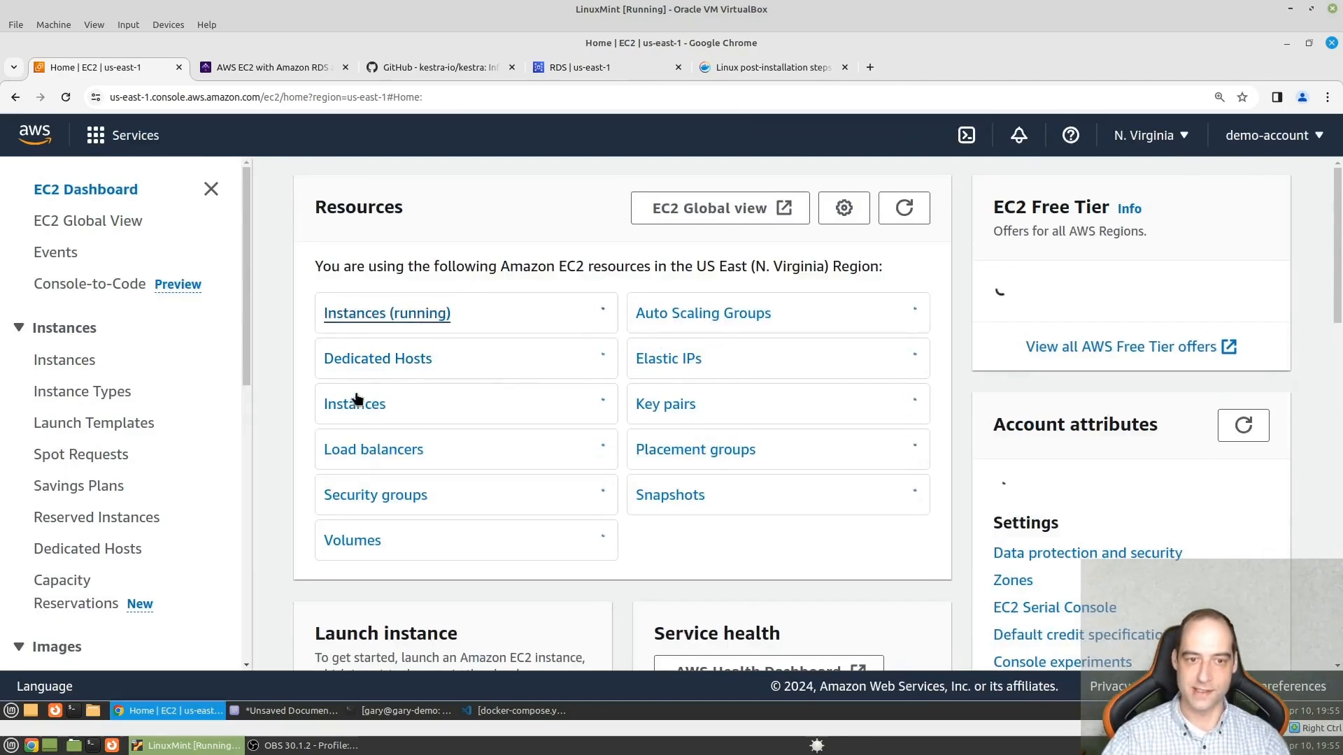
click(373, 407)
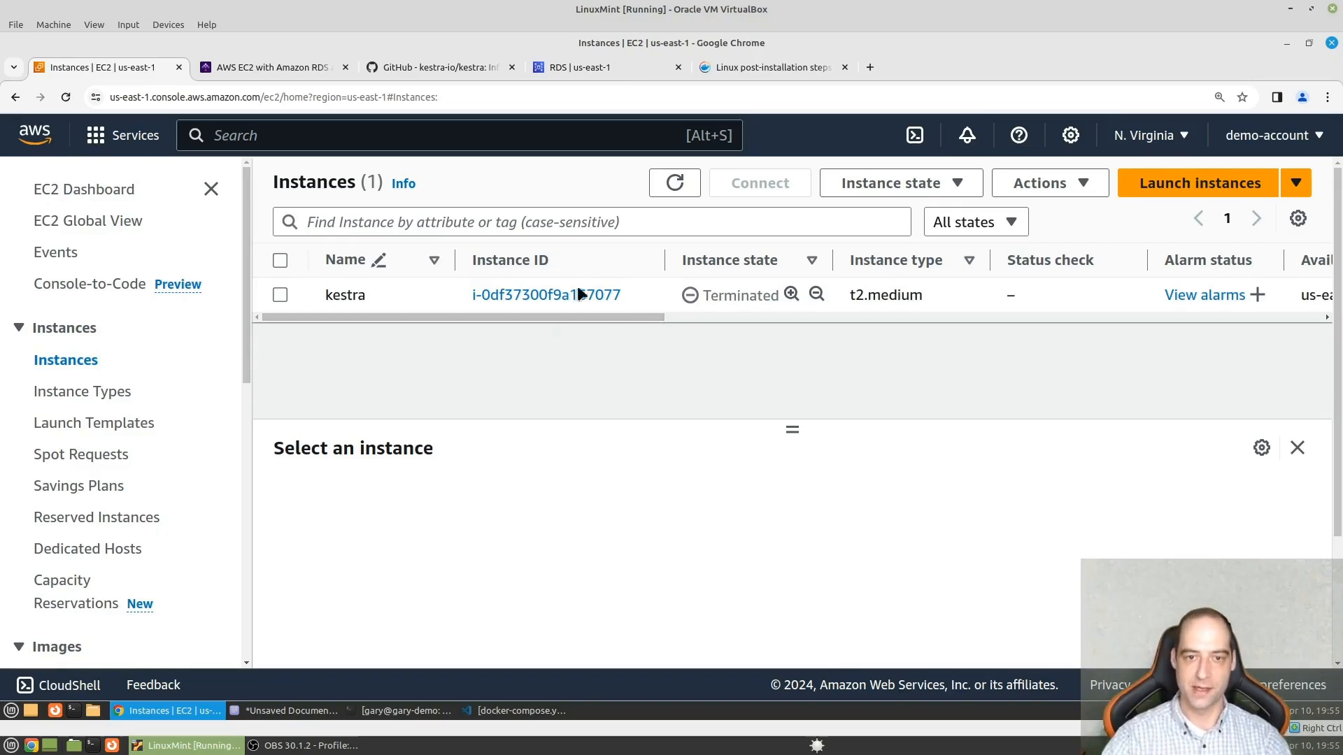
- Search the console for "rds" and open the RDS dashboard to check for remaining database instances
click(411, 128)
text(rd)
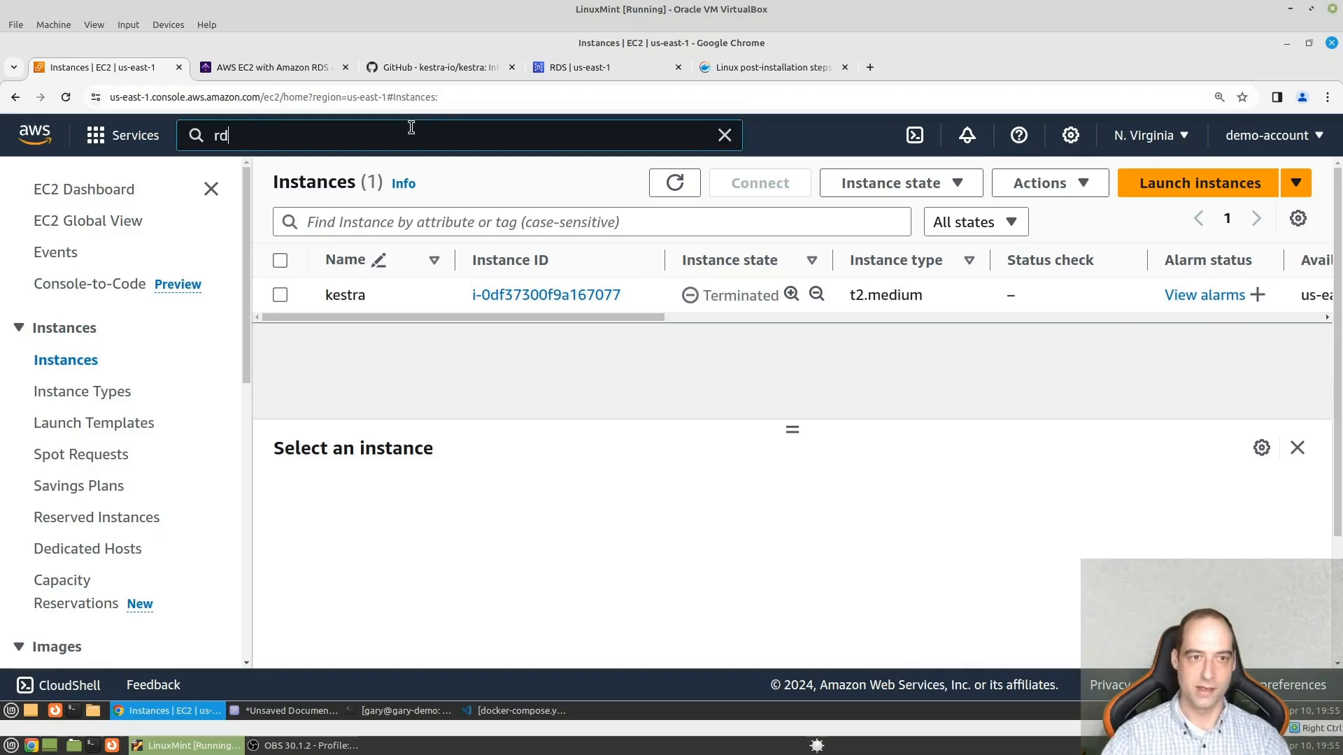
text(s)
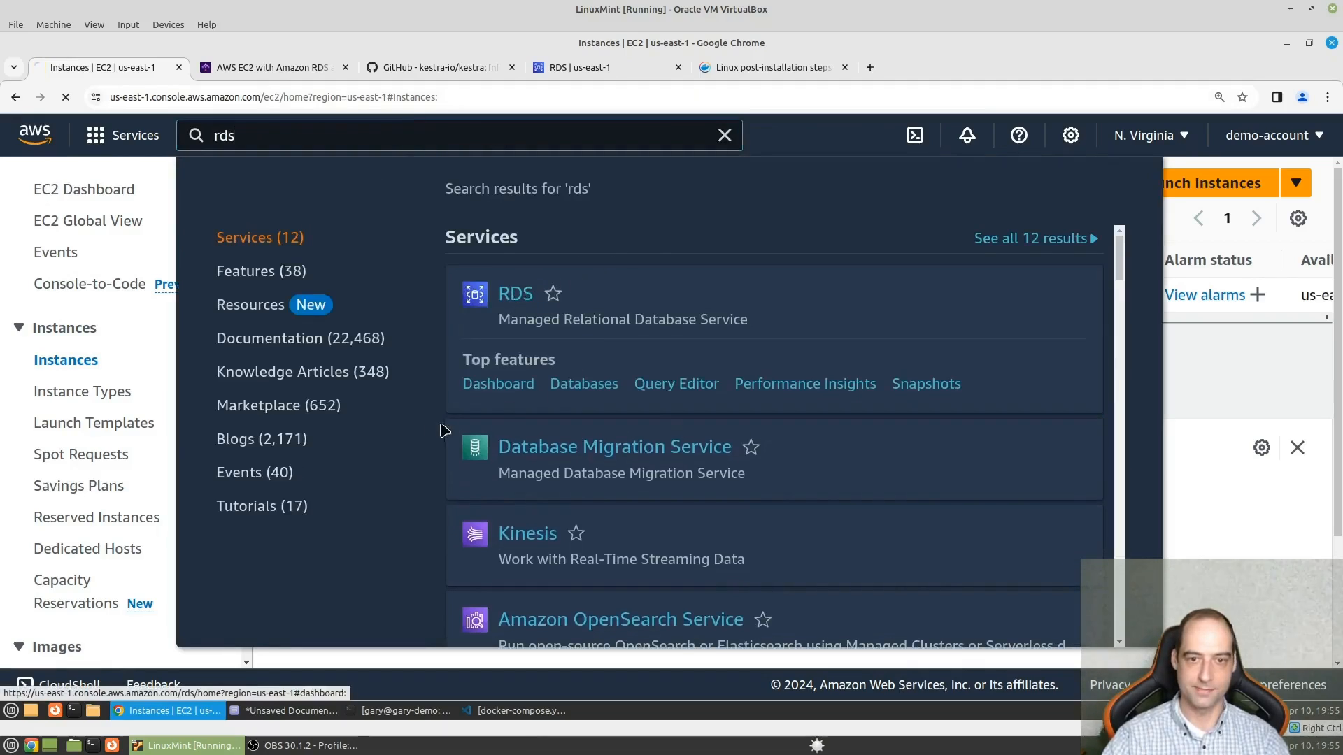
click(442, 430)
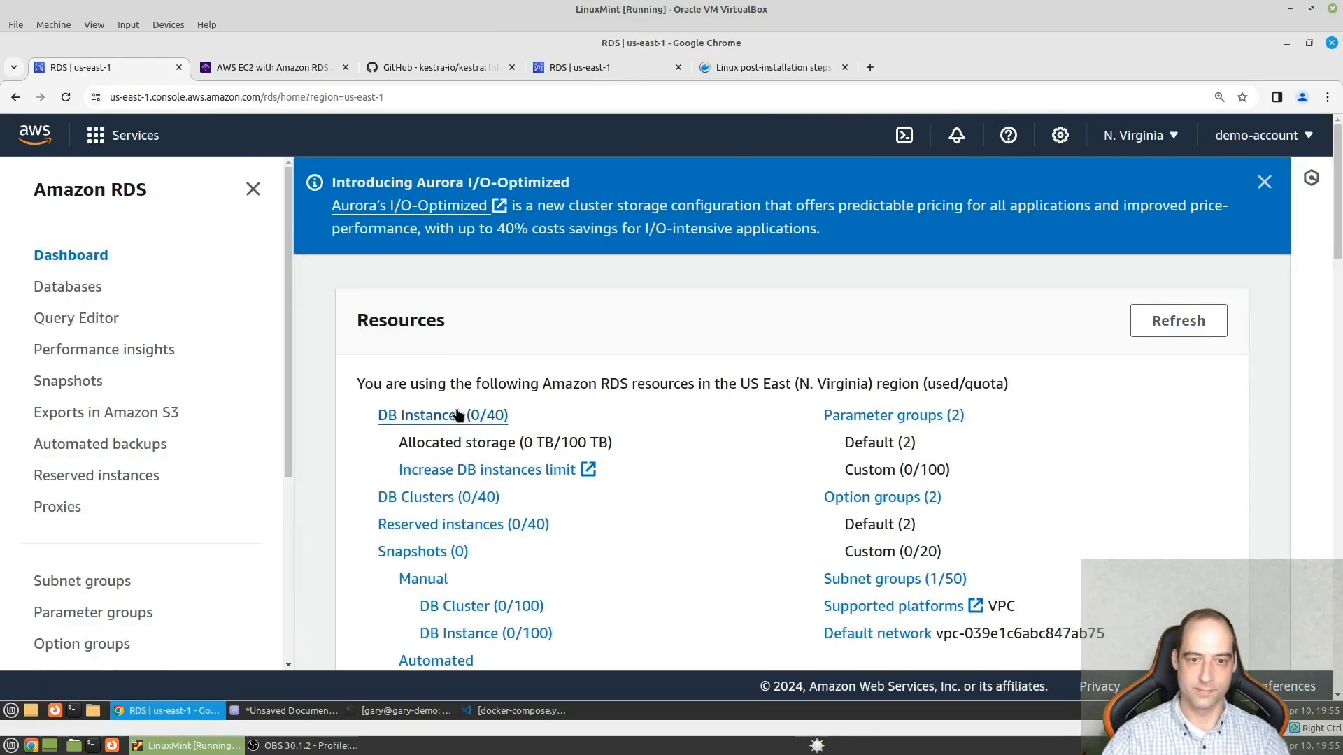
- Search the console for "s3" and open the S3 service's bucket list
click(448, 145)
text(s3)
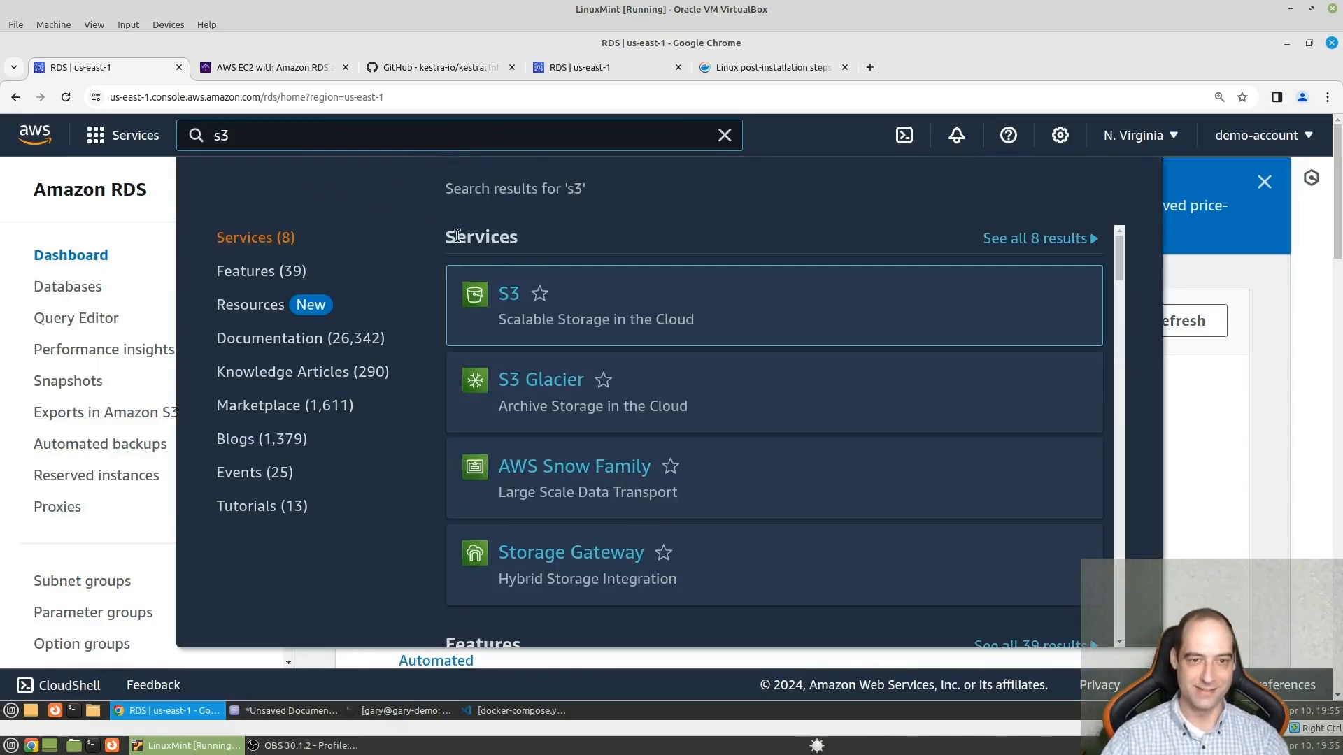
click(521, 310)
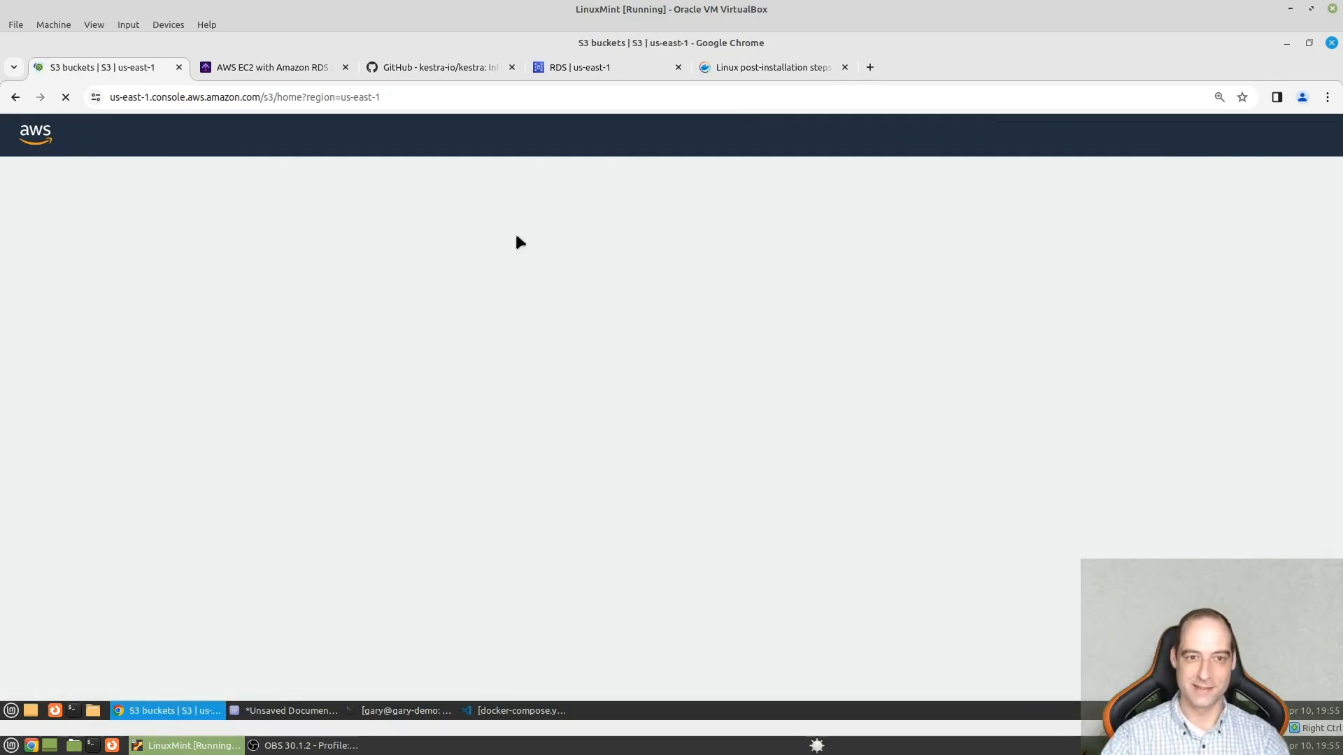
- Delete the kestra-data bucket, confirming the deletion with the bucket name kestra-data
scroll(582, 540, down, 2)
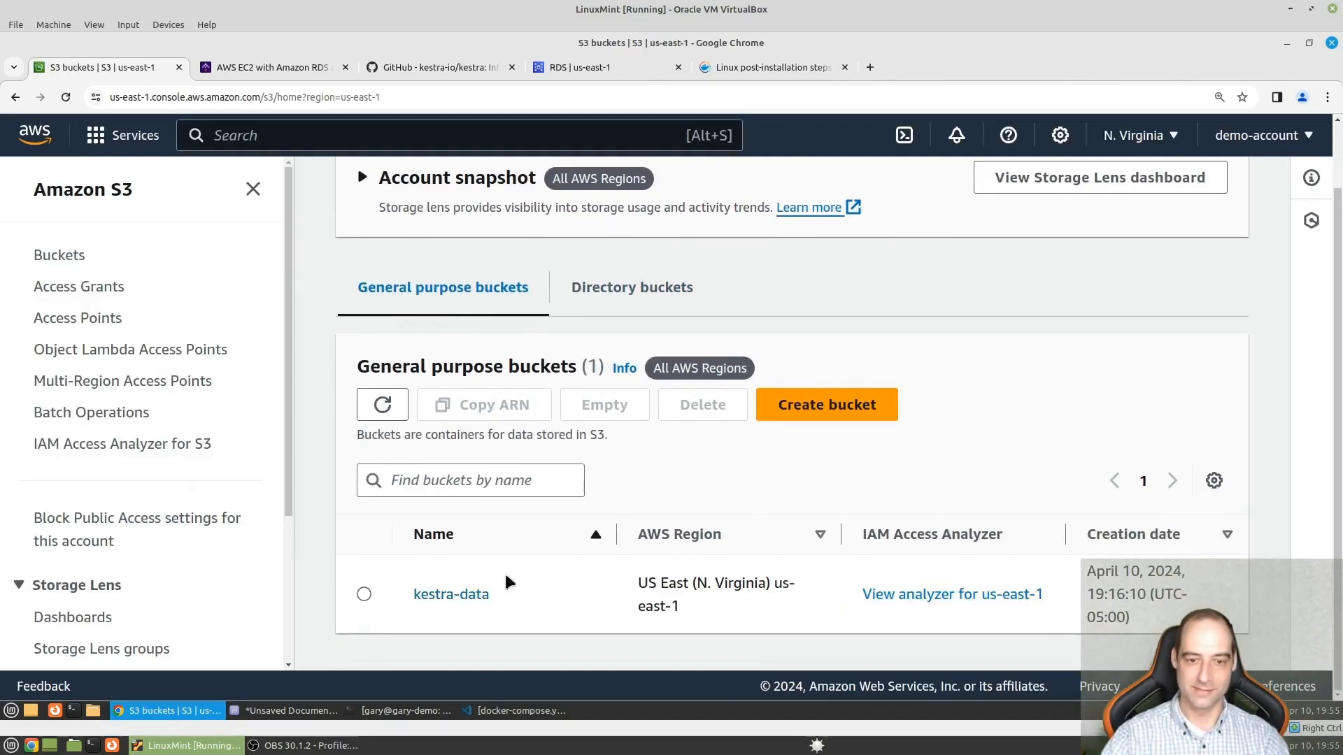
click(365, 594)
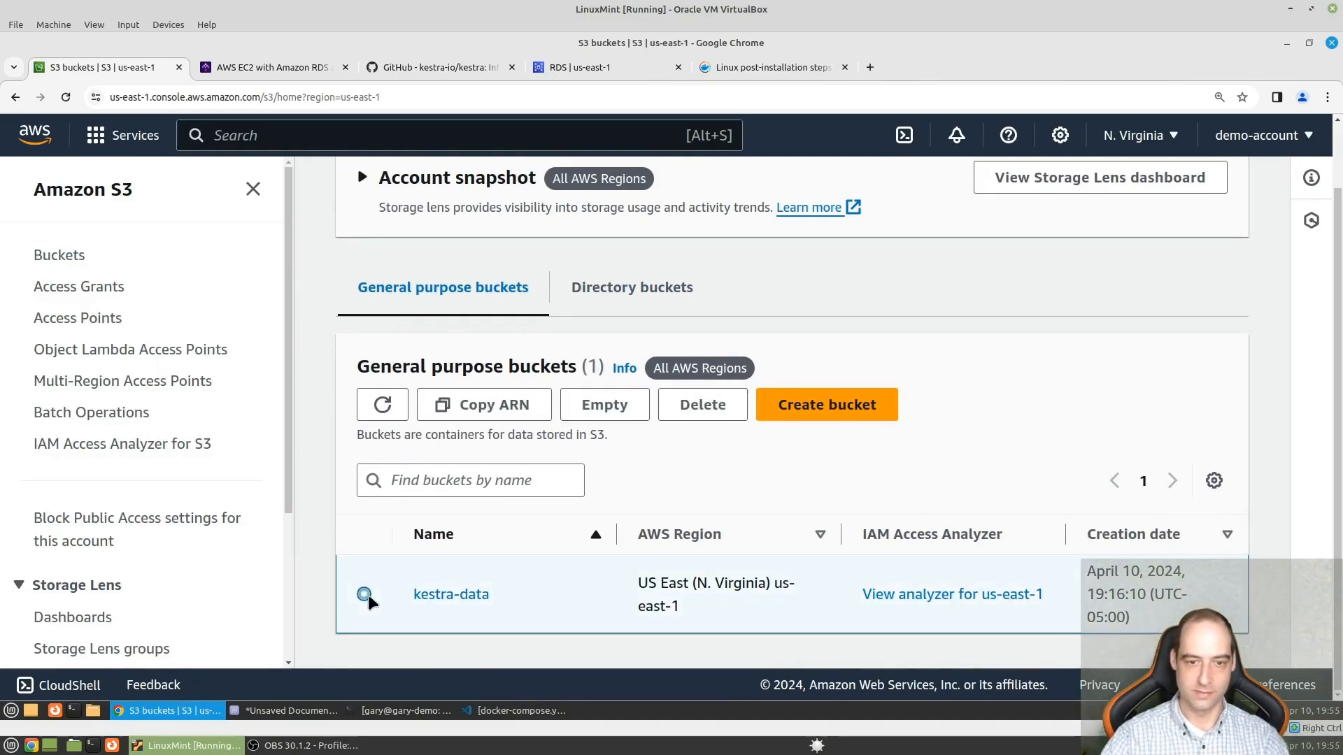
click(703, 404)
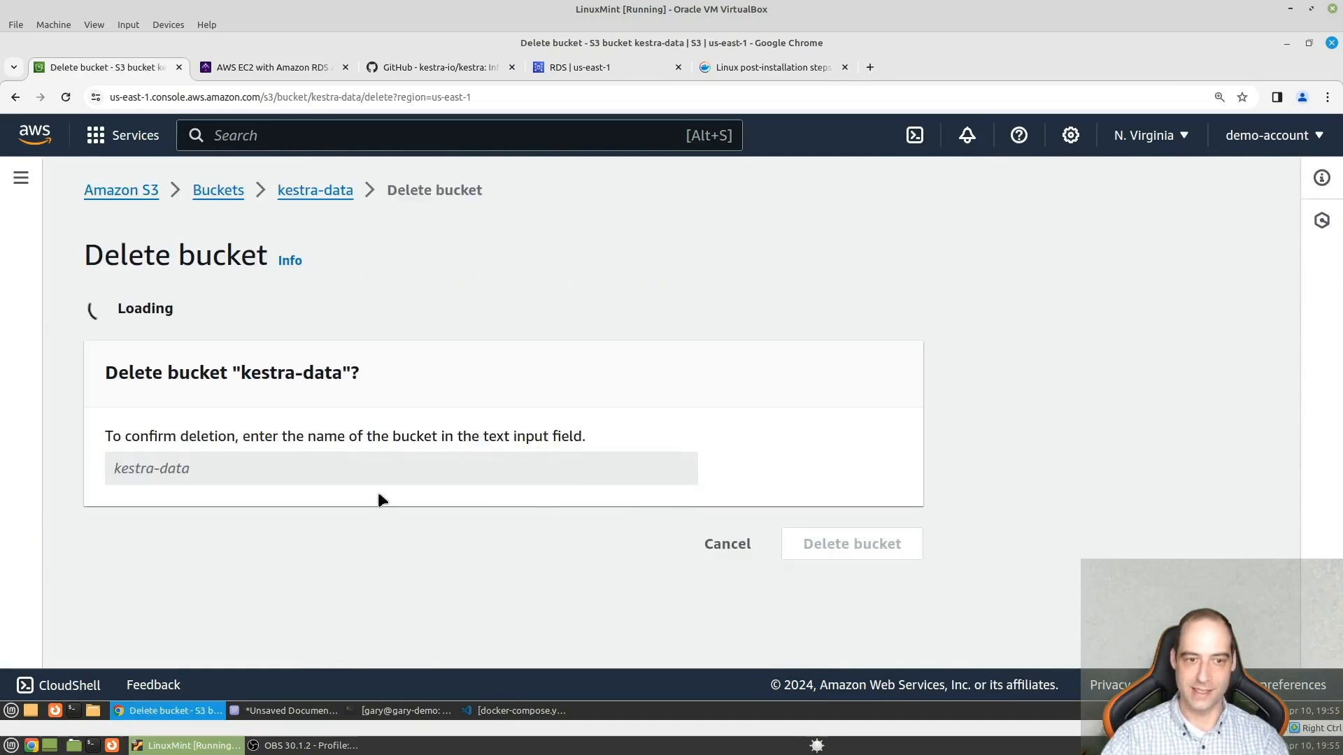
scroll(233, 543, down, 2)
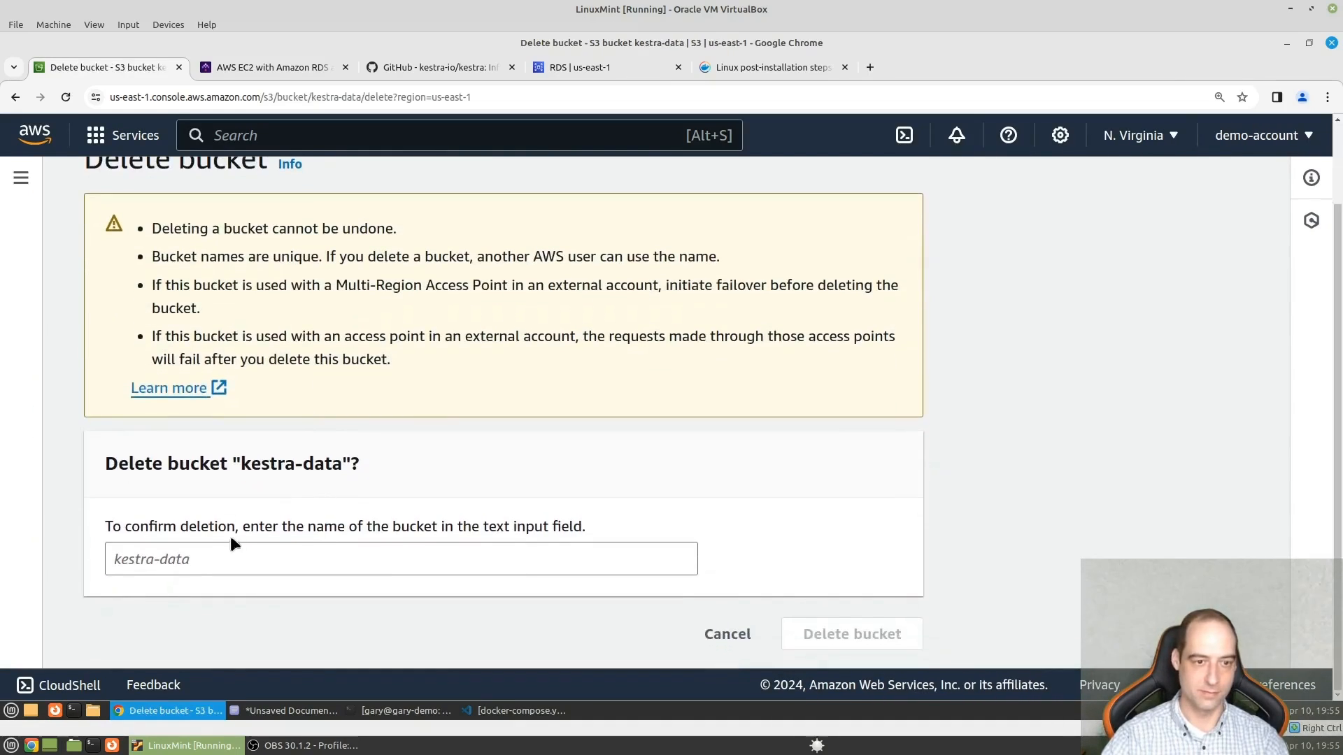
click(248, 569)
text(kes)
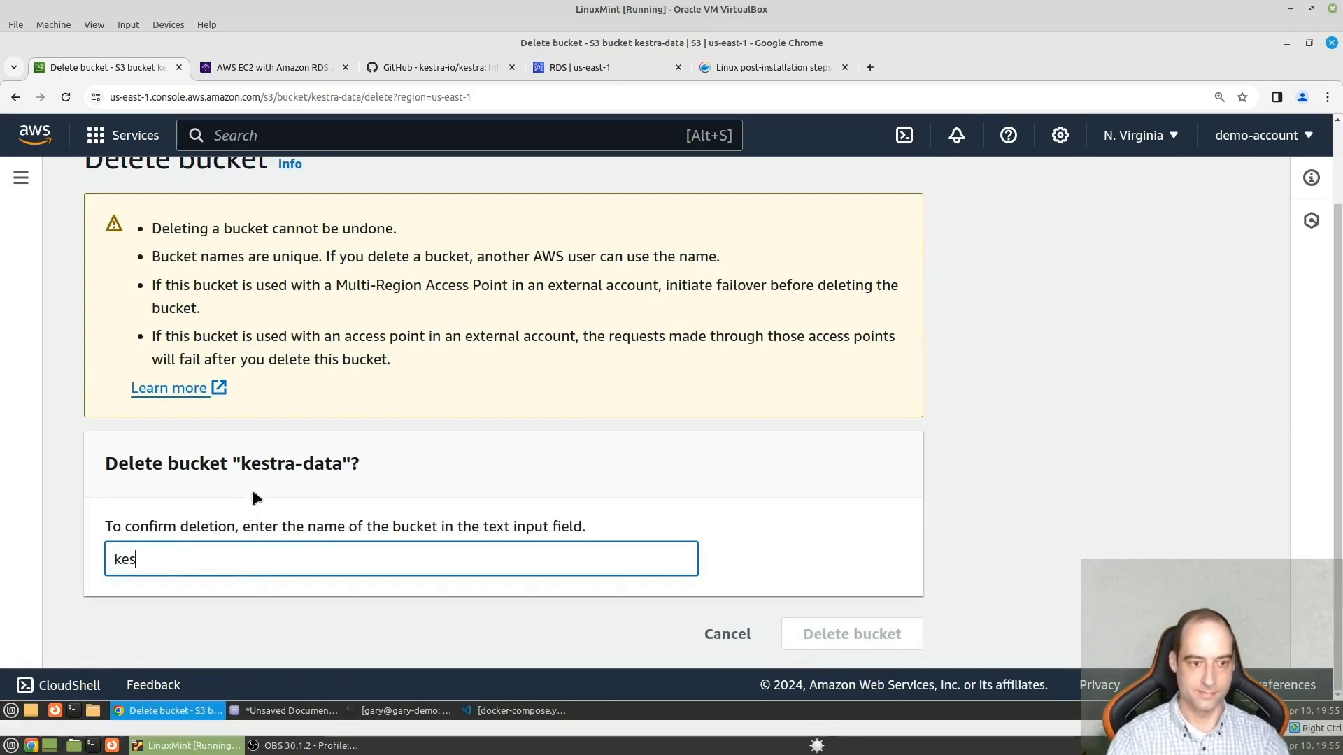
text(tra-data)
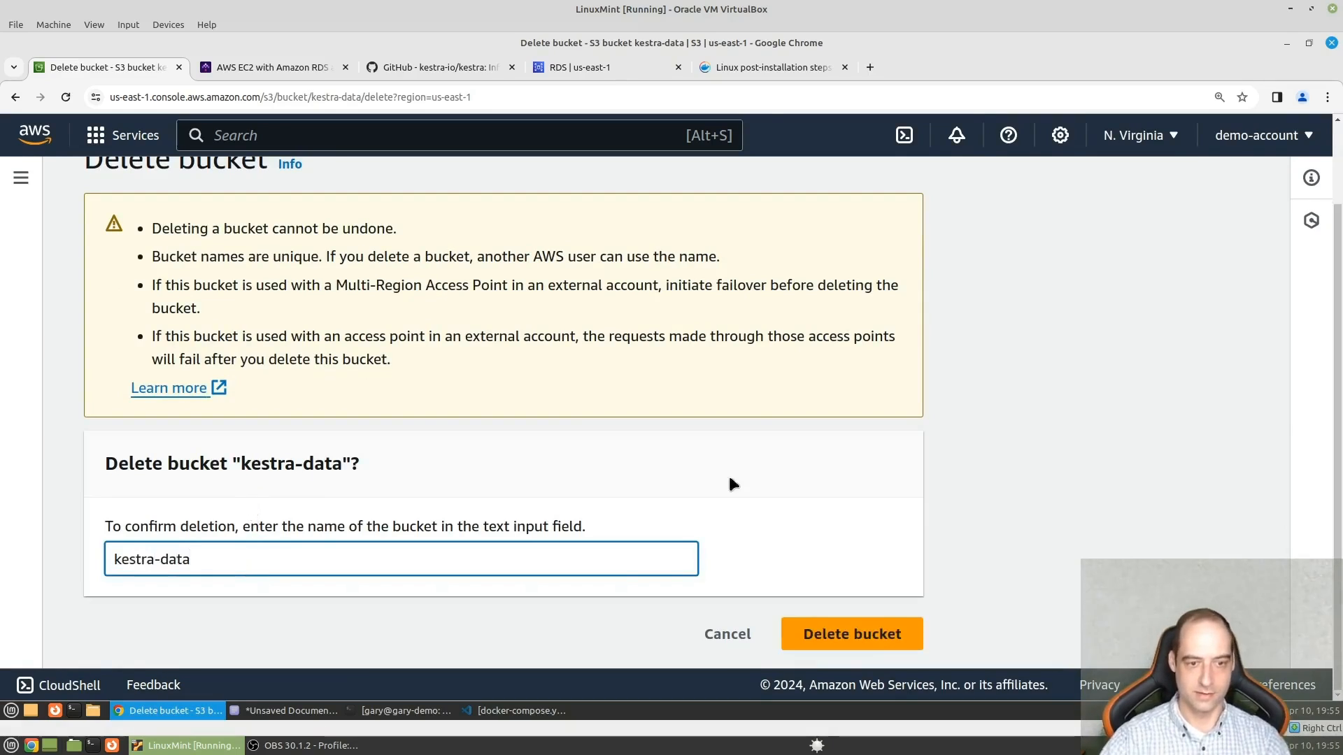
click(850, 634)
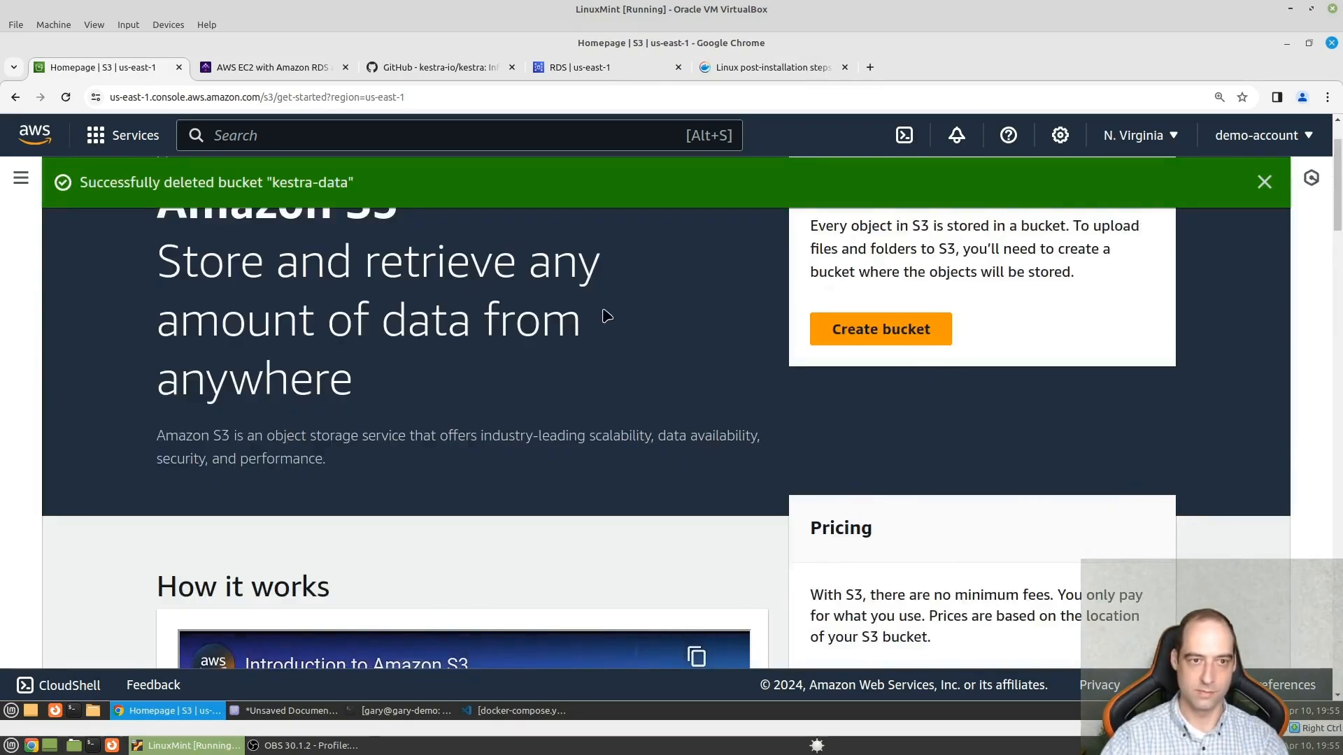
- Search the console for "iam users", open IAM and check its resource summary and user groups for leftovers
click(281, 140)
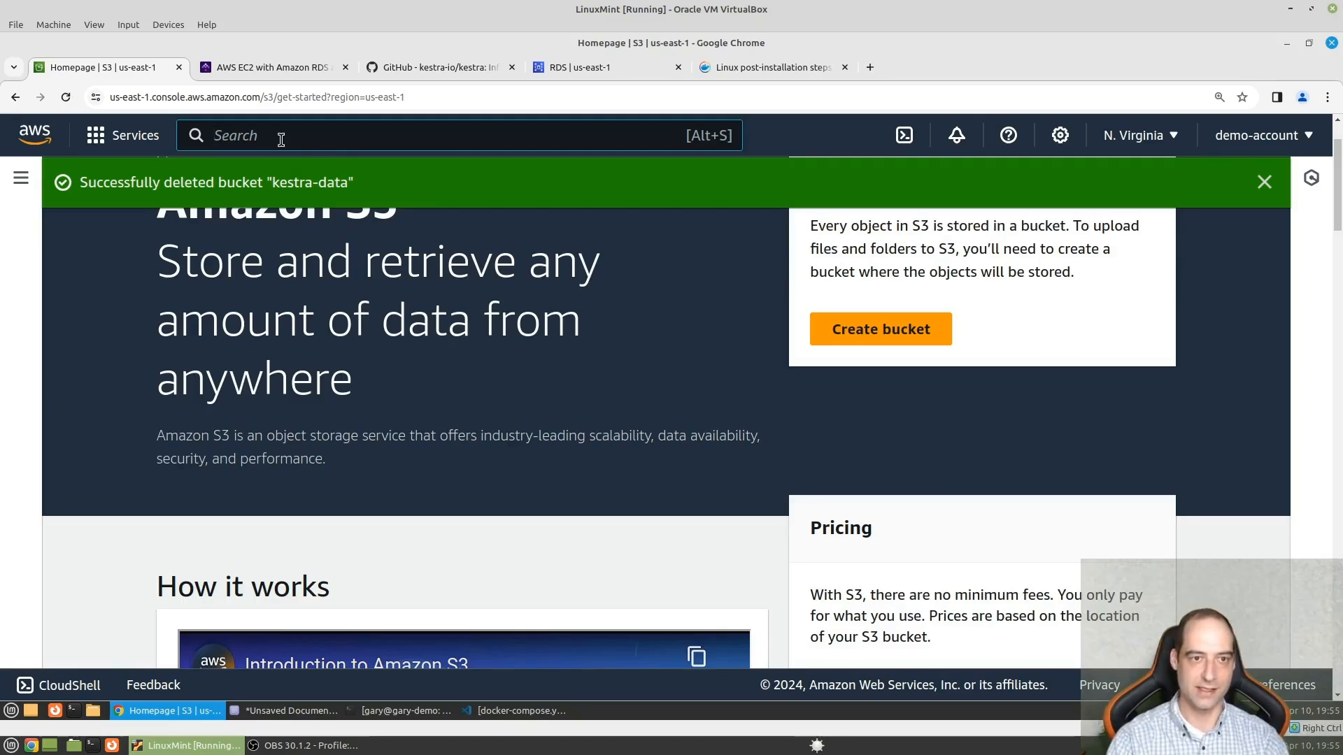
text(iam users)
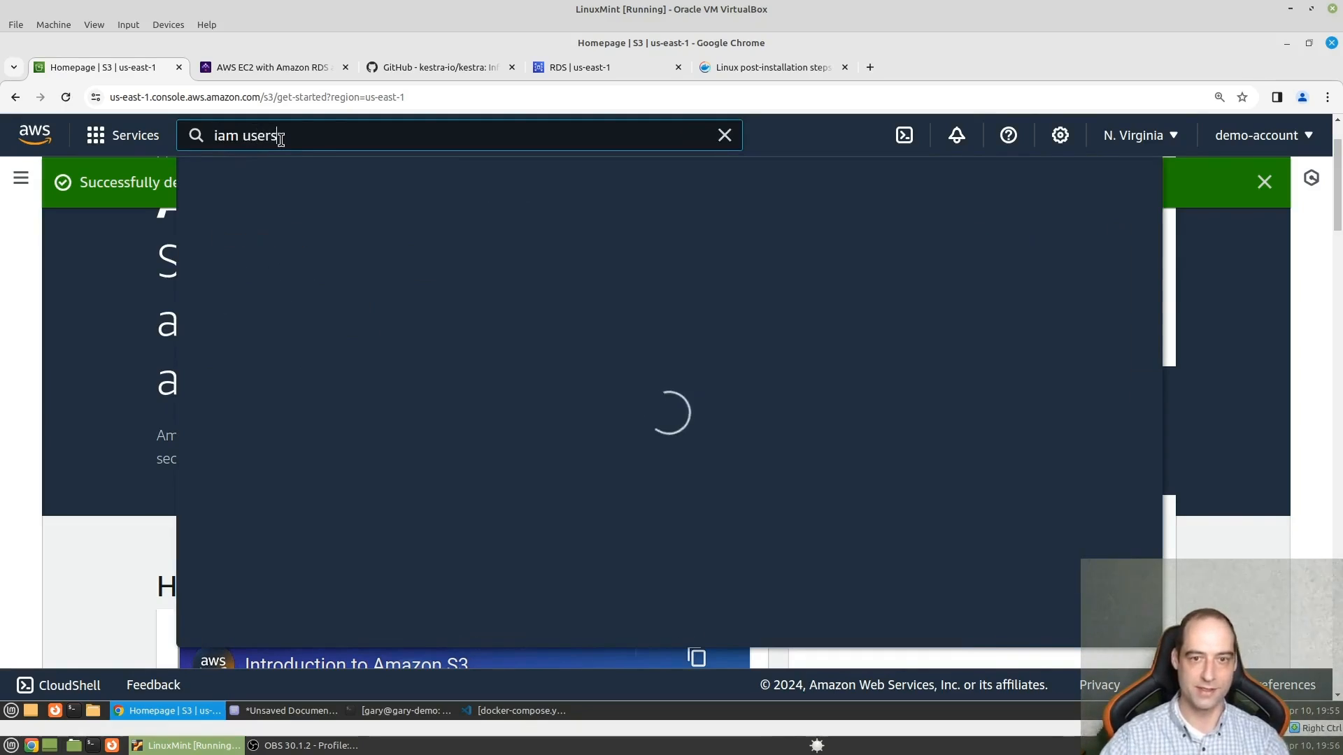
click(511, 294)
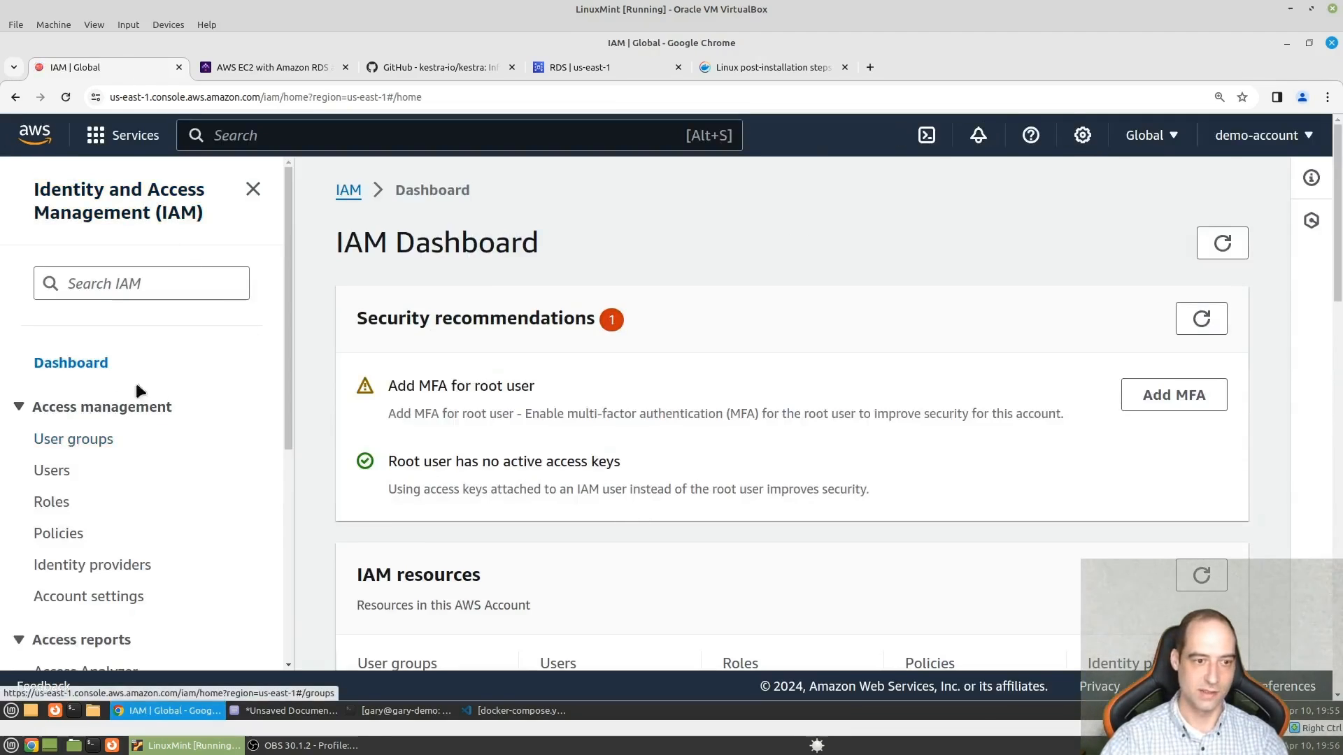
scroll(673, 444, down, 5)
scroll(673, 441, up, 1)
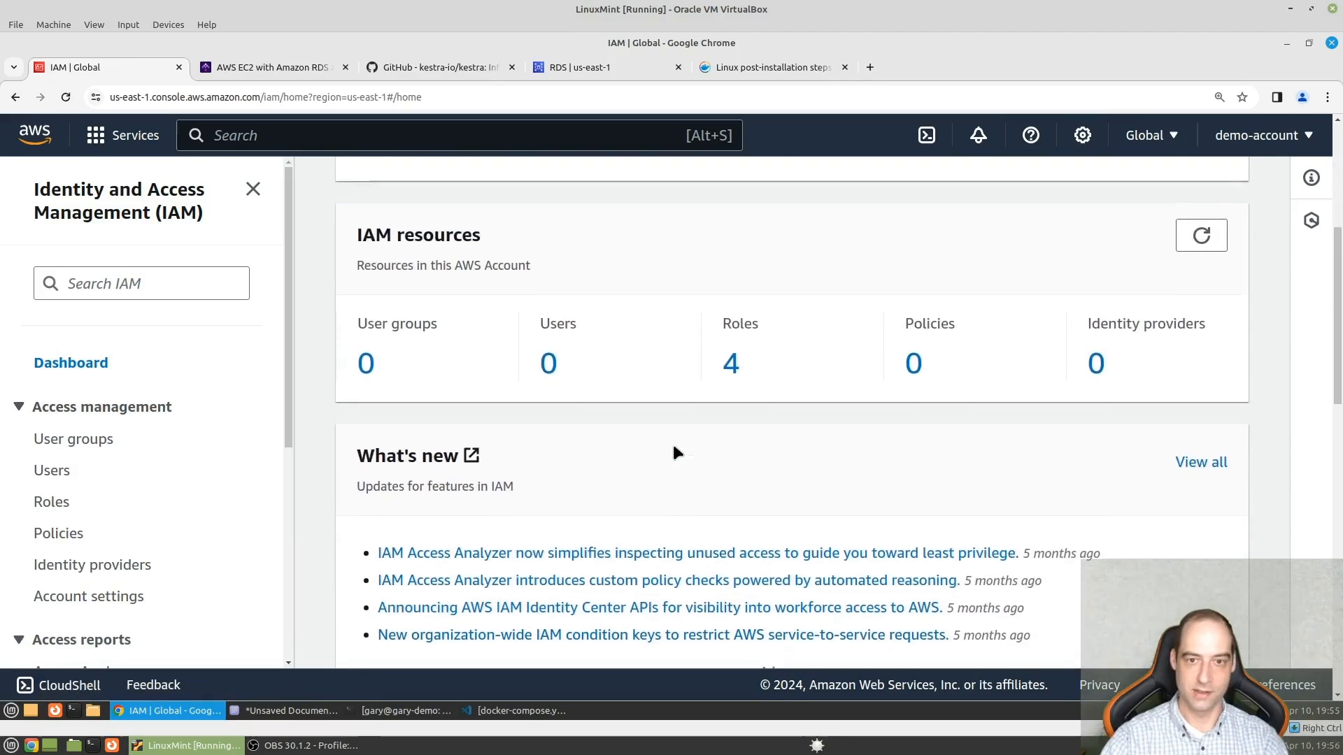
click(75, 446)
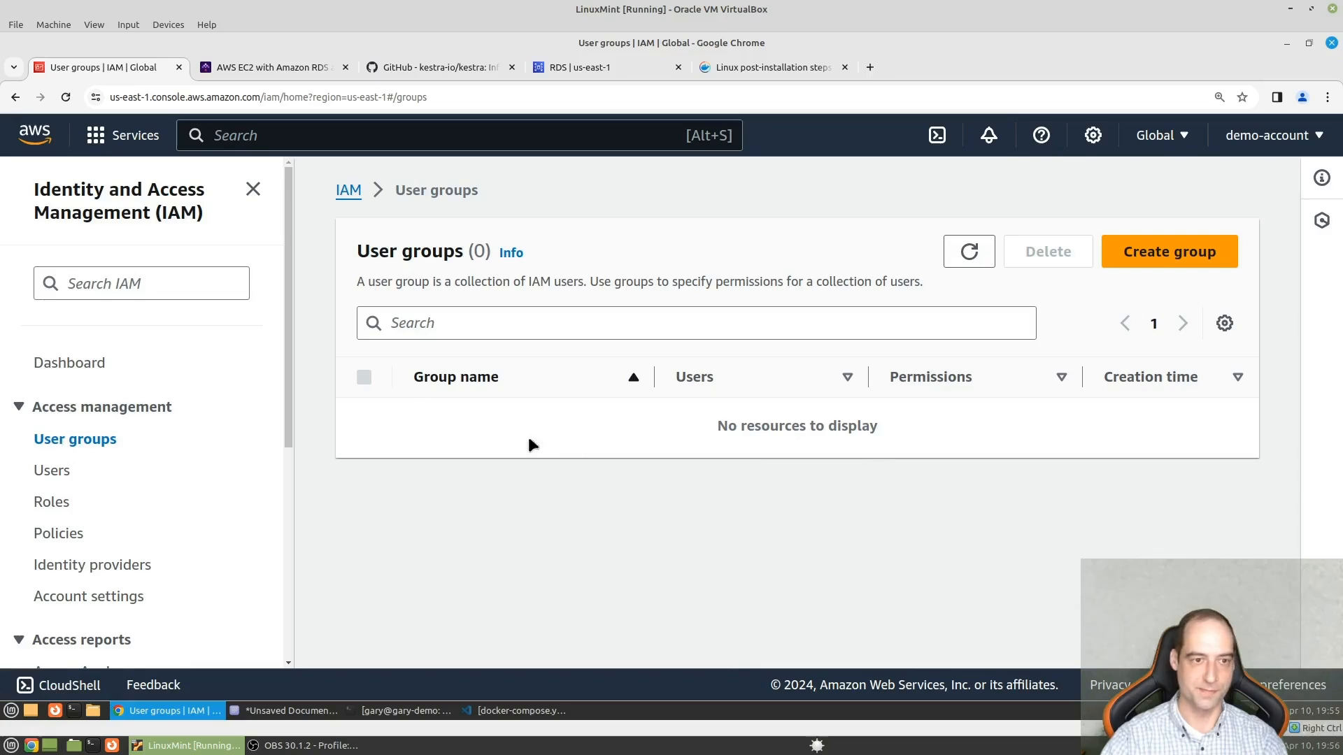
- Search the console for "ssh keys" and look through the suggested services and features
text(ssh k)
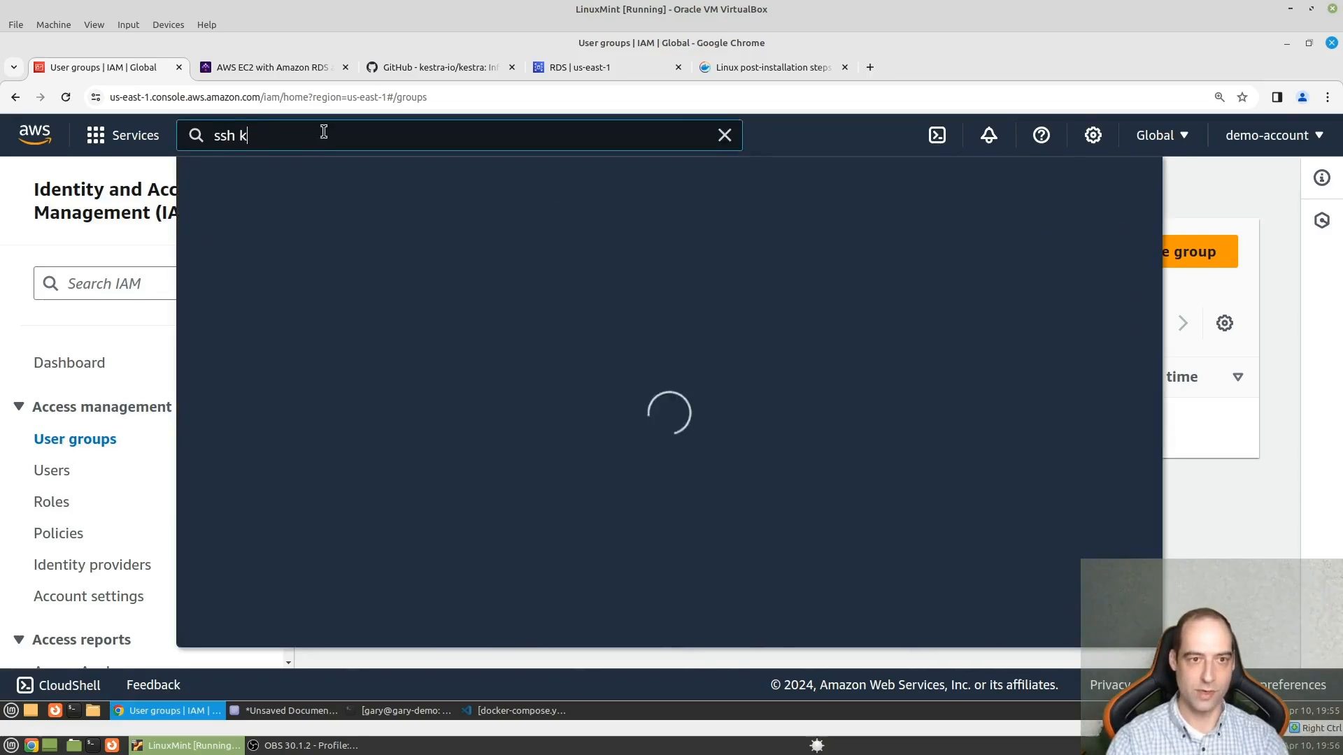
key(BackSpace)
text(keys)
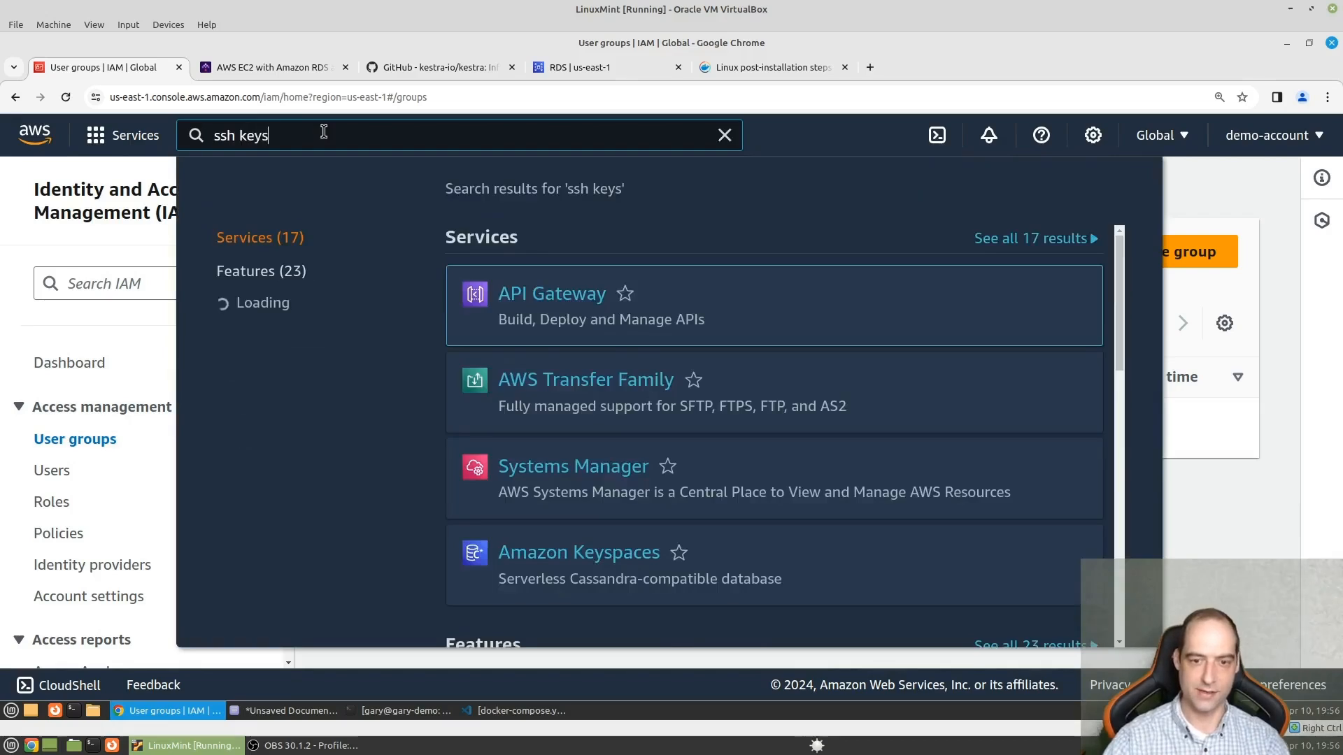
scroll(692, 575, down, 4)
scroll(532, 476, down, 4)
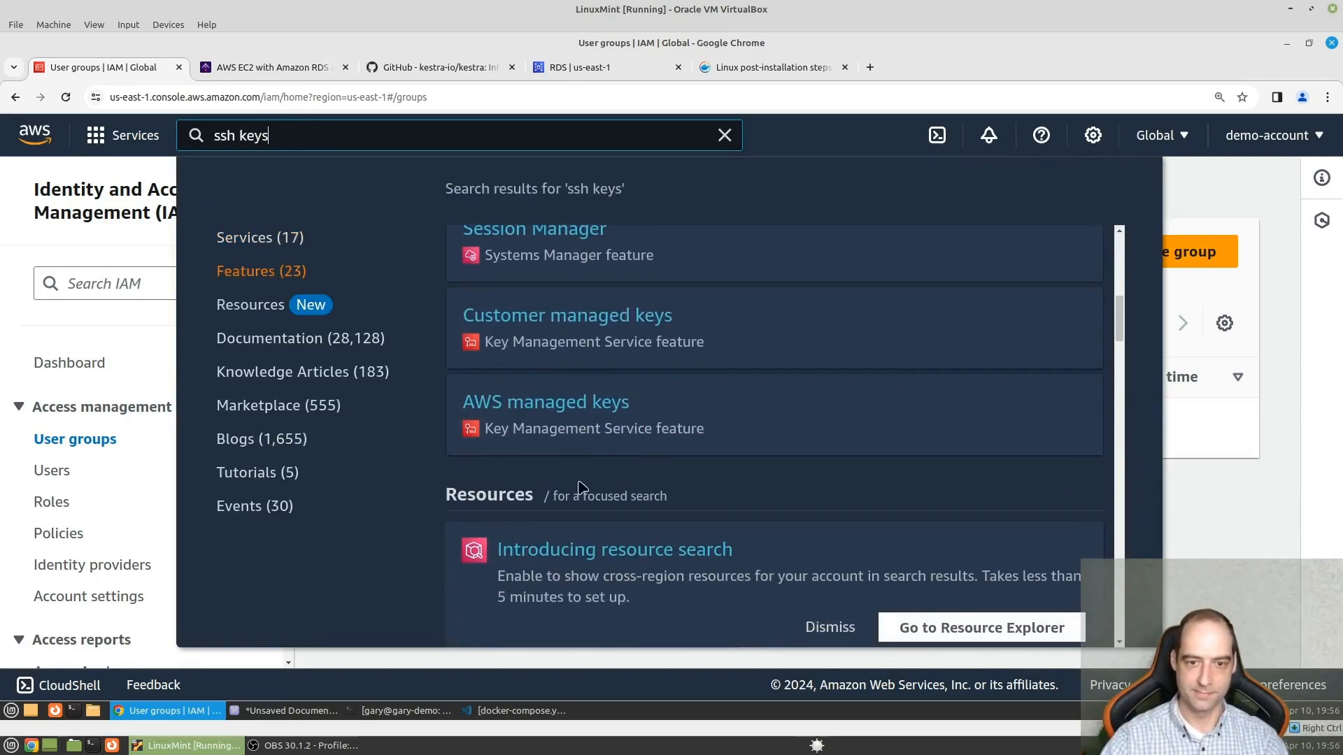
scroll(560, 503, up, 5)
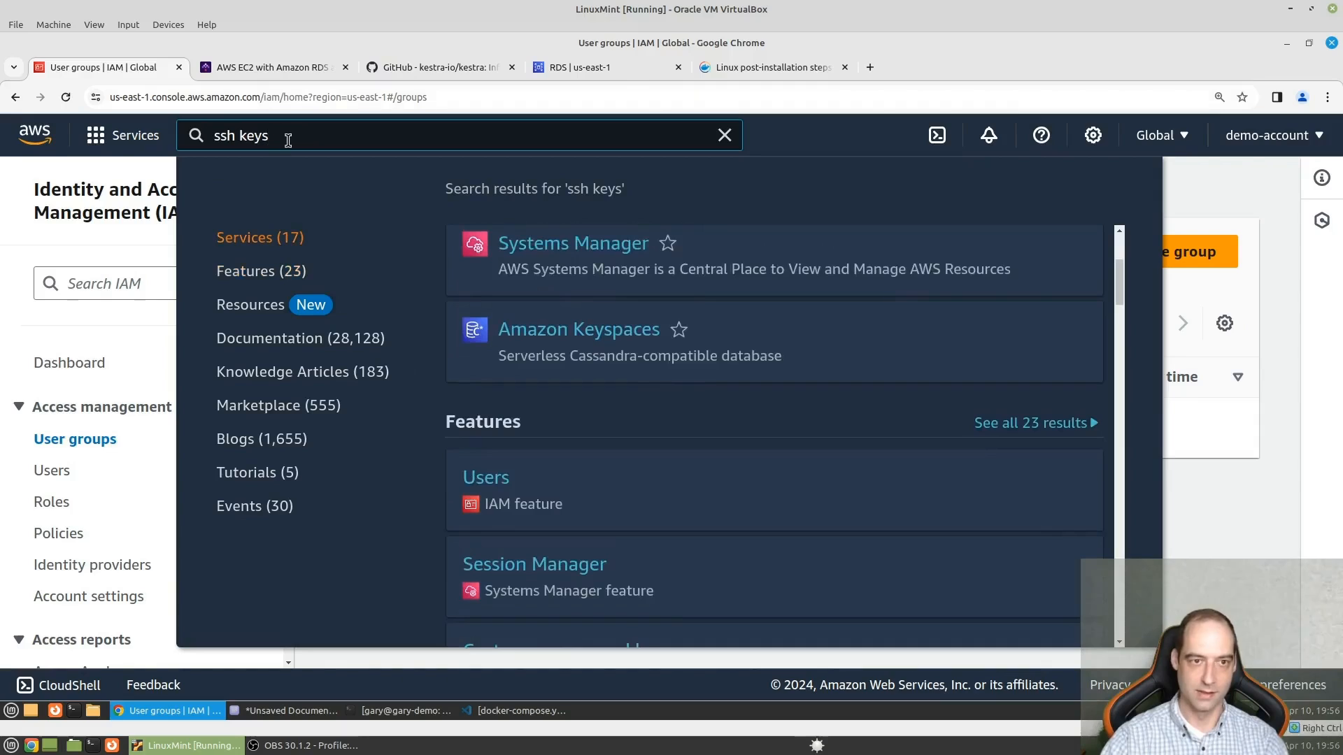
- Search the console for "key" and open the EC2 Key pairs feature from the results
key(ctrl+a)
text(key)
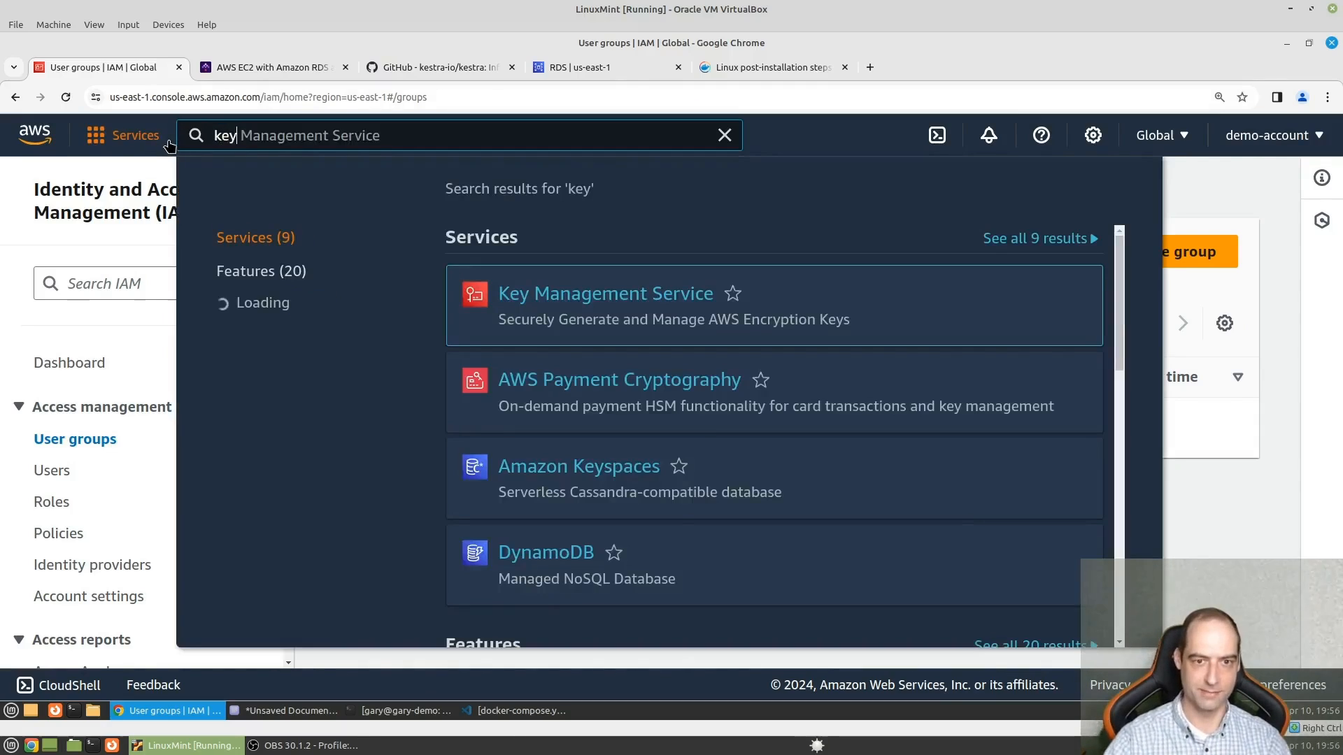
scroll(629, 489, down, 5)
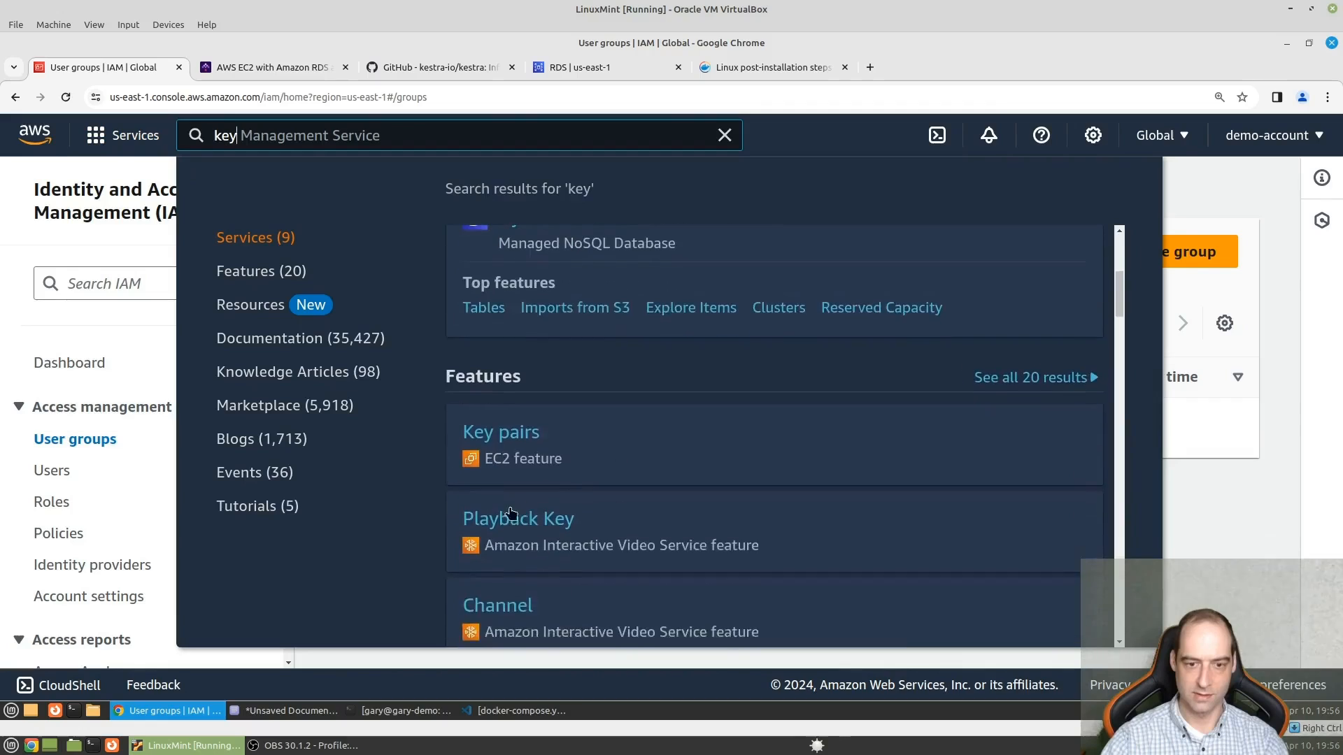
scroll(525, 420, down, 2)
click(530, 365)
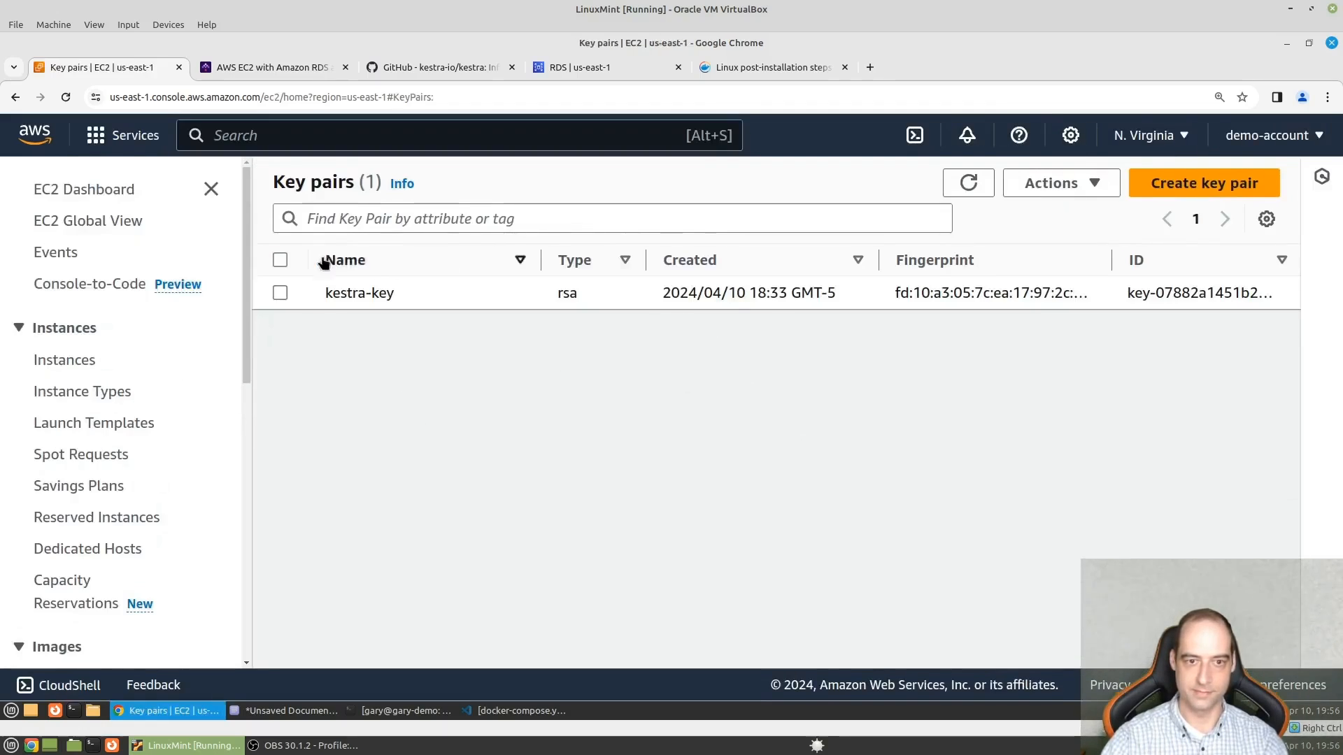
- Delete the kestra-key key pair, confirming the deletion with the word Delete
click(280, 294)
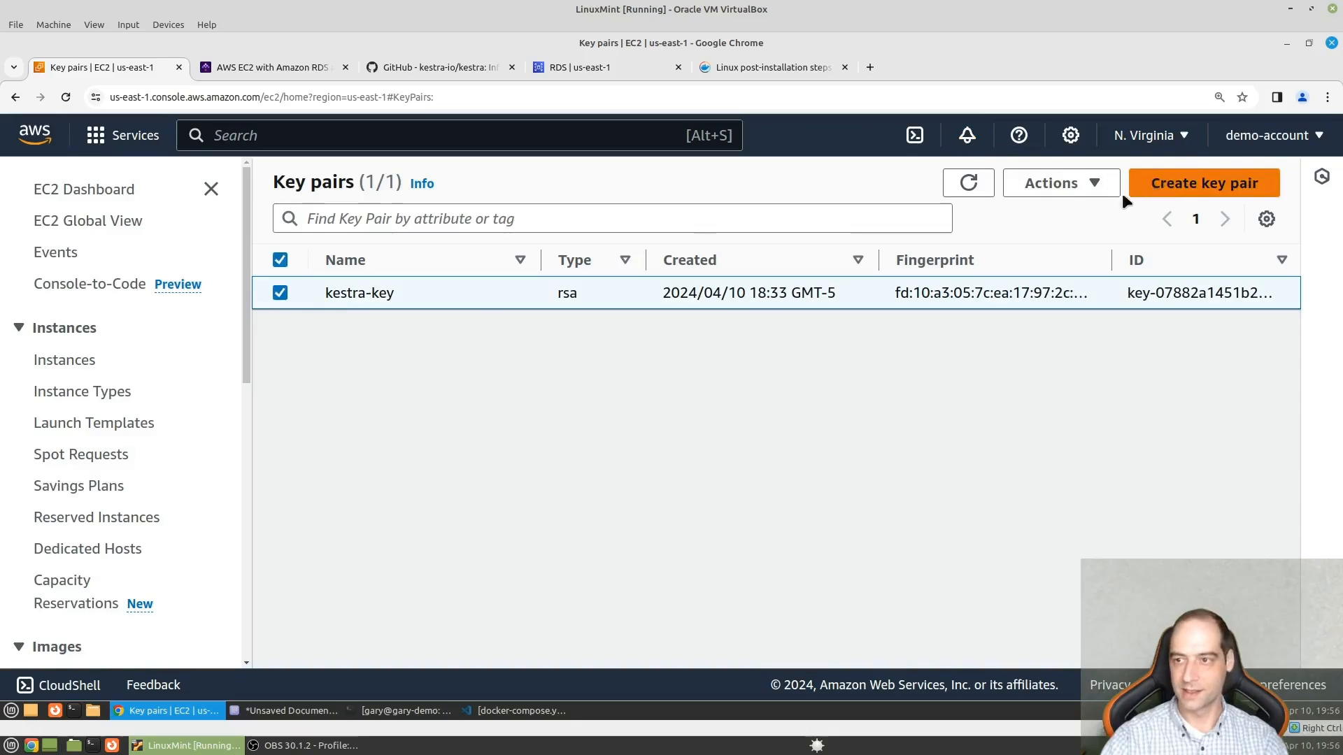
click(1091, 185)
click(1079, 244)
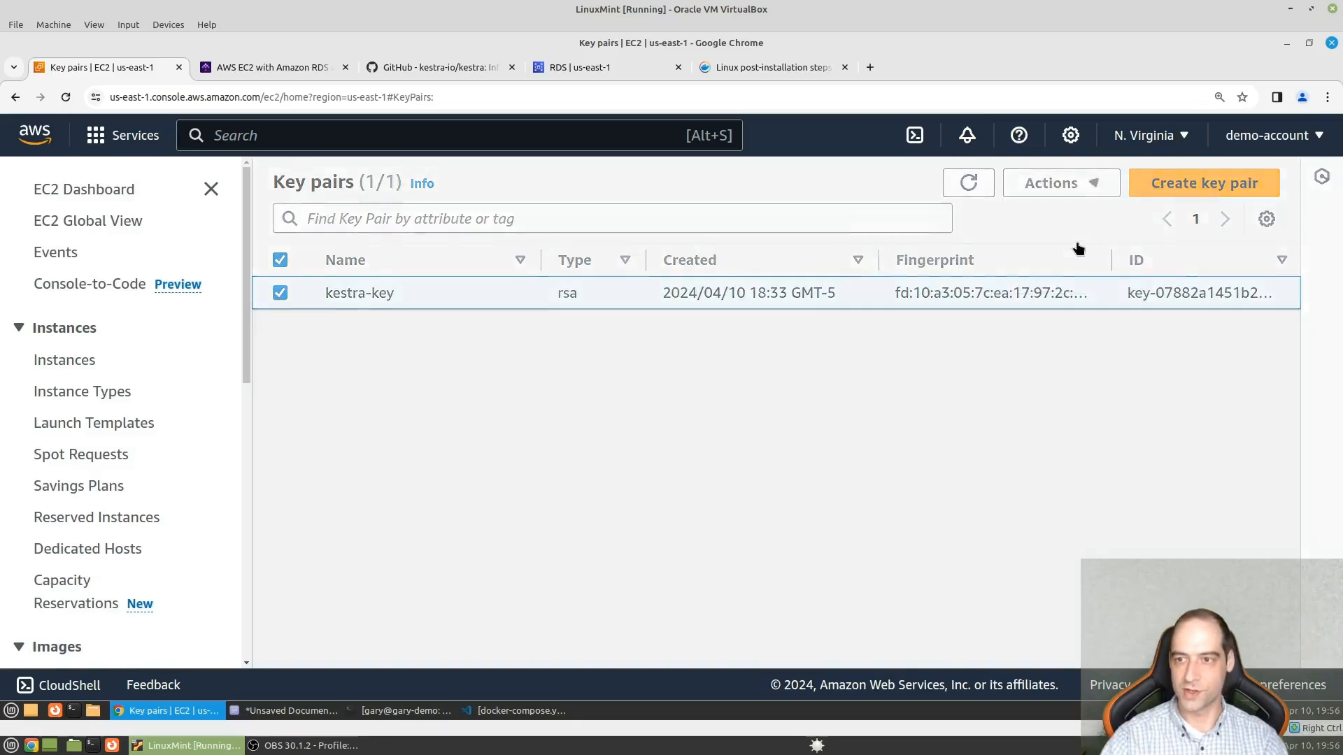
click(614, 433)
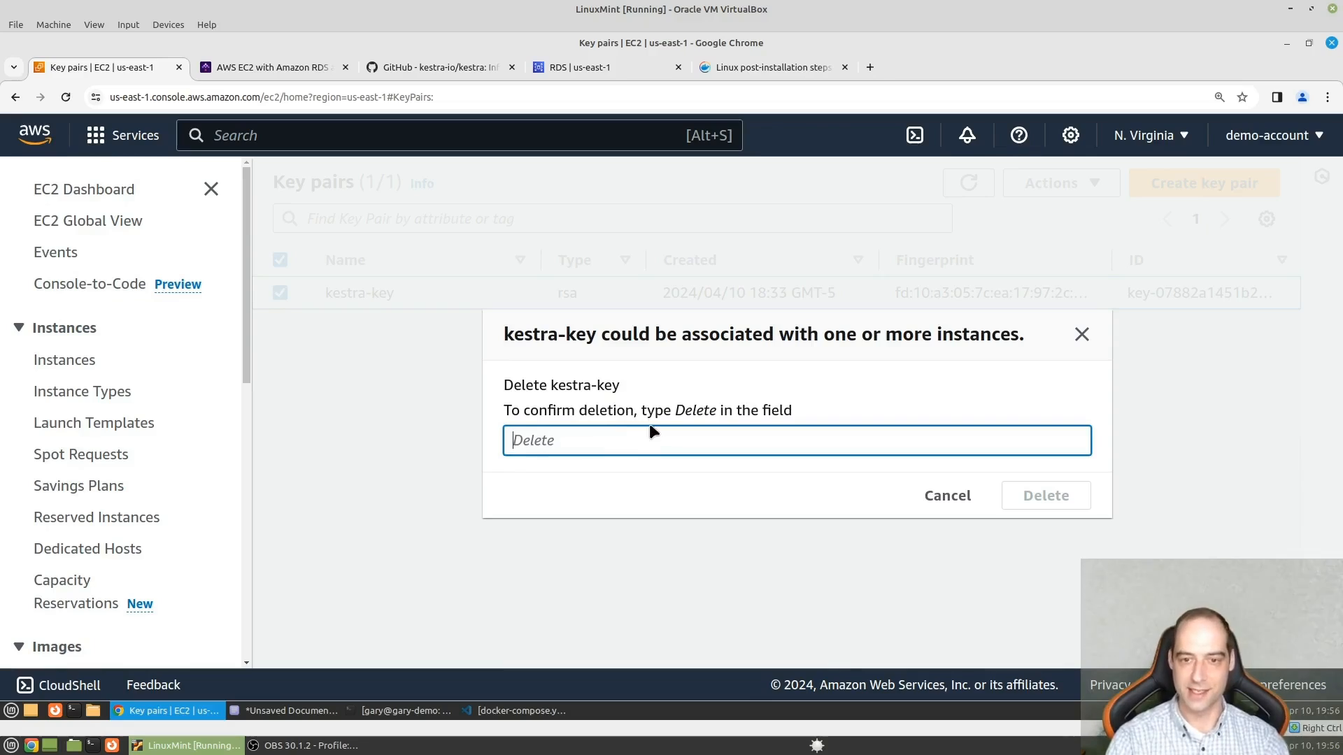
text(Del)
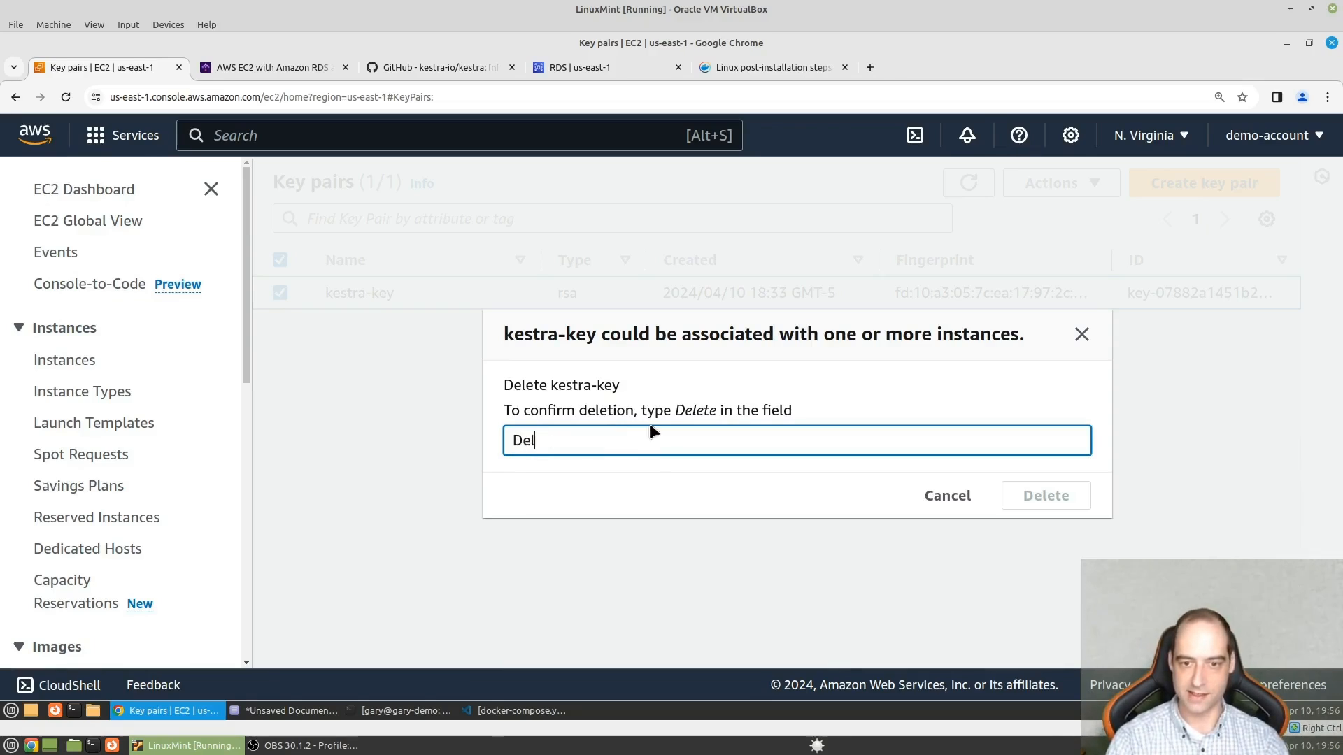
text(ete)
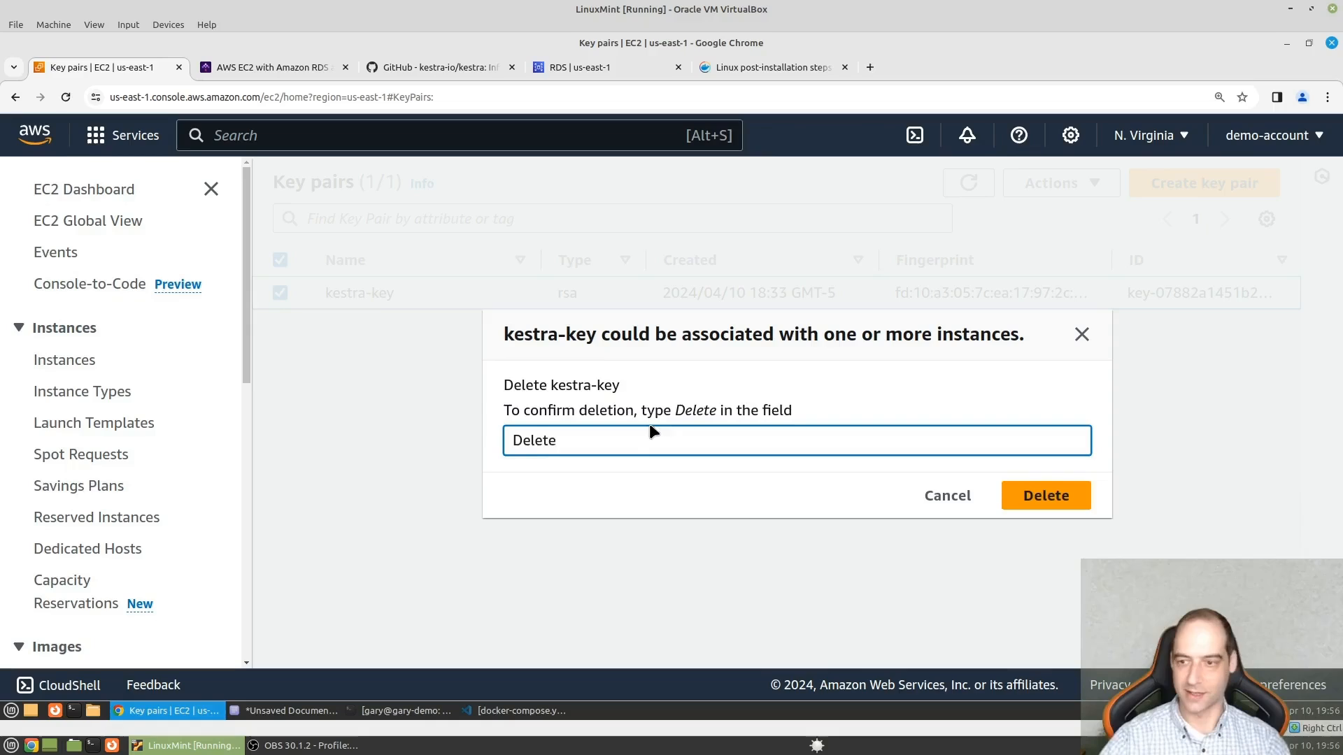
click(1063, 495)
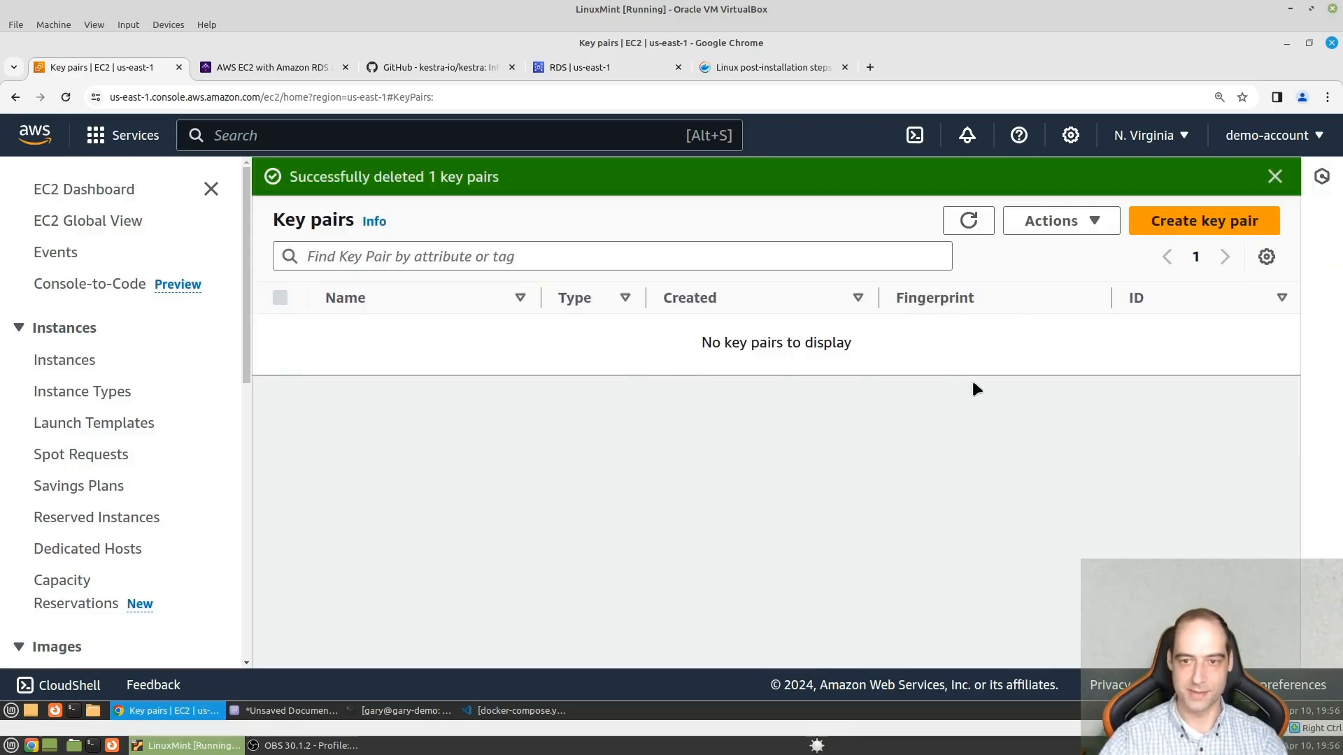